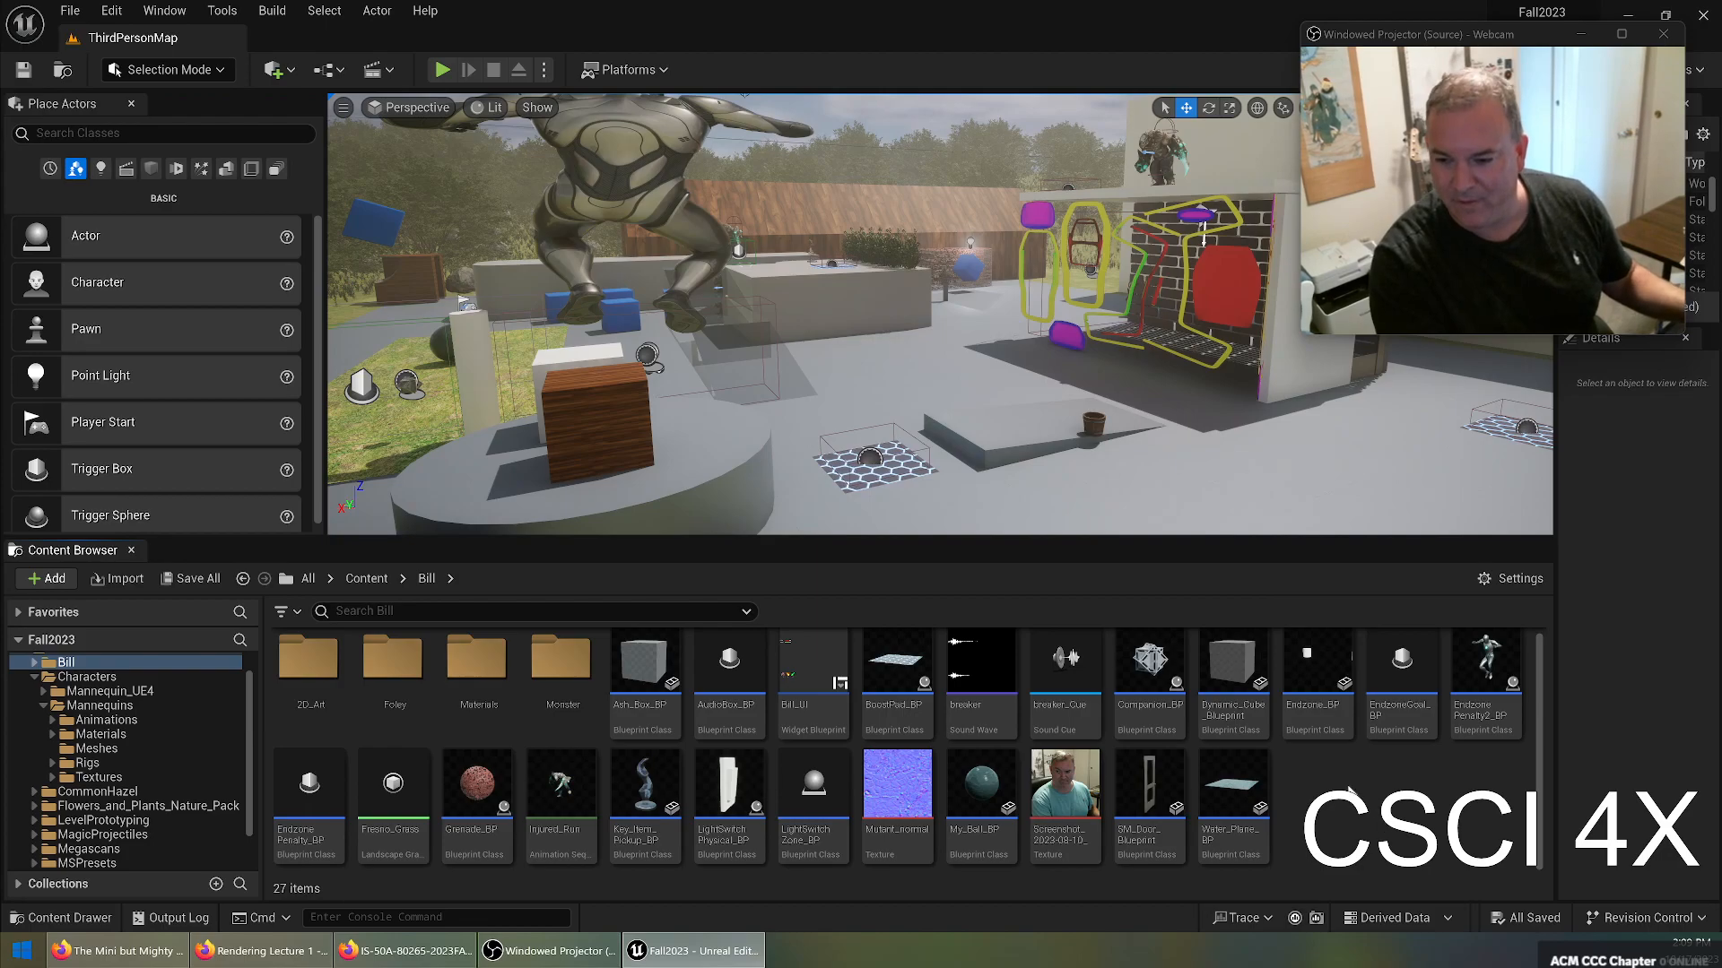
Start a new Niagara Emitter in the Bill folder, choosing to base it on a template or parent emitter.
{"action": "right_click", "coordinate": [1328, 813]}
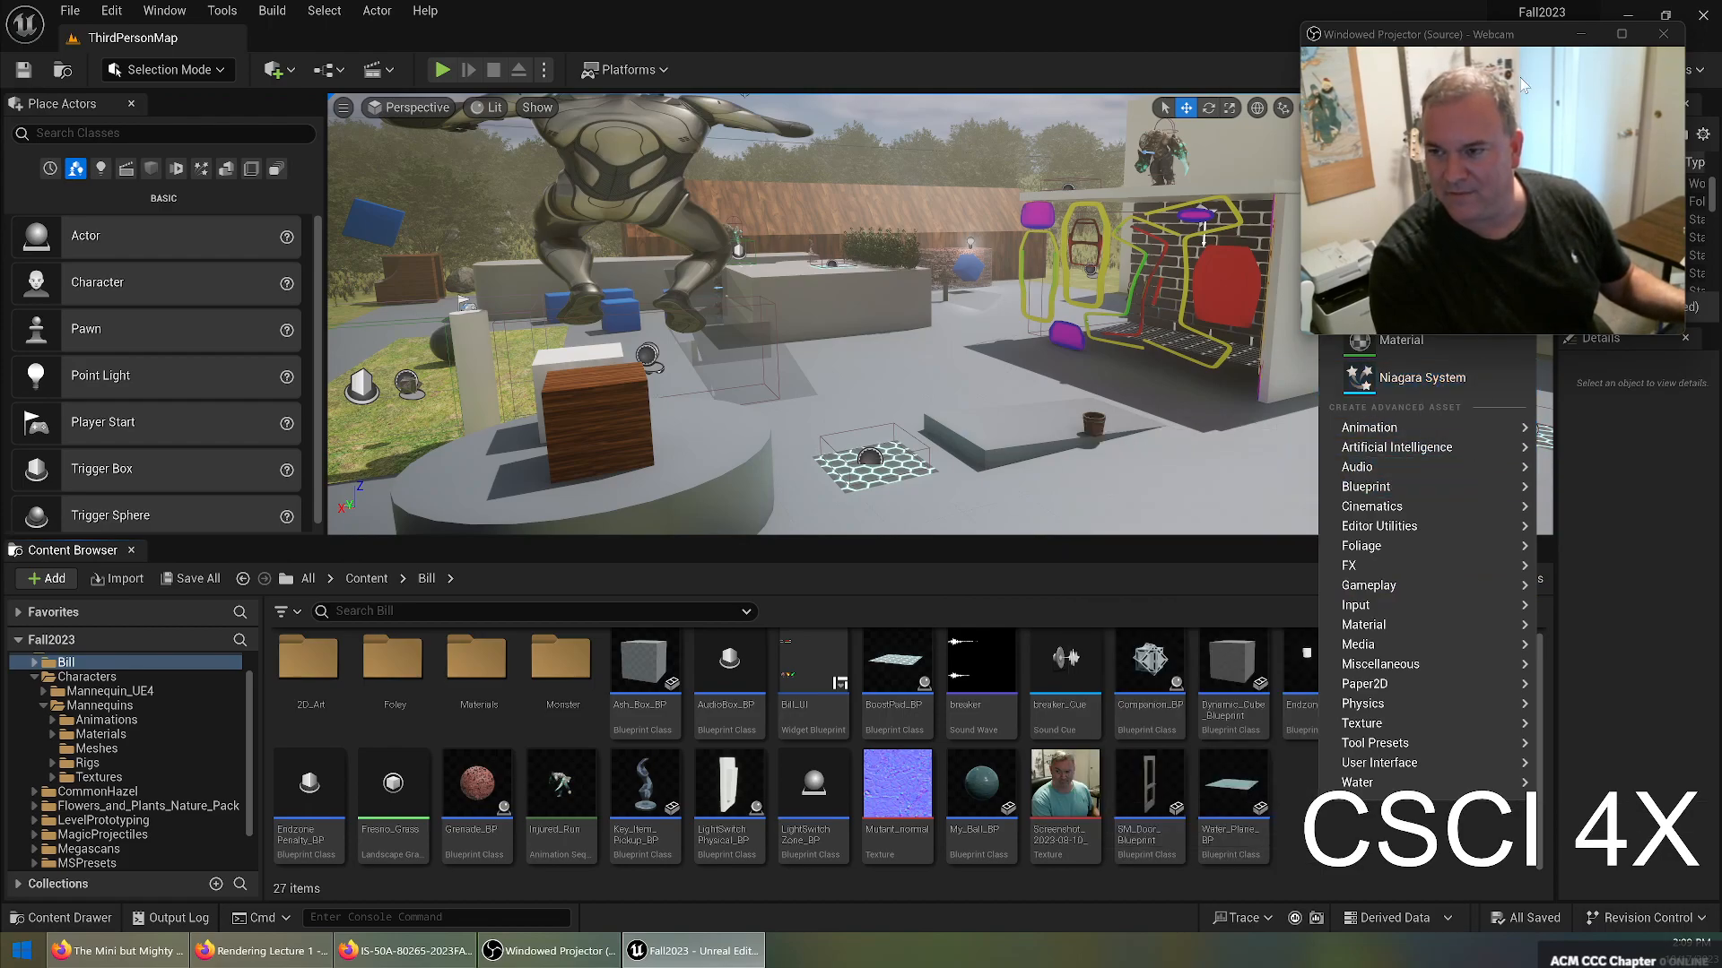
{"action": "left_click", "coordinate": [1578, 36]}
{"action": "right_click", "coordinate": [1327, 815]}
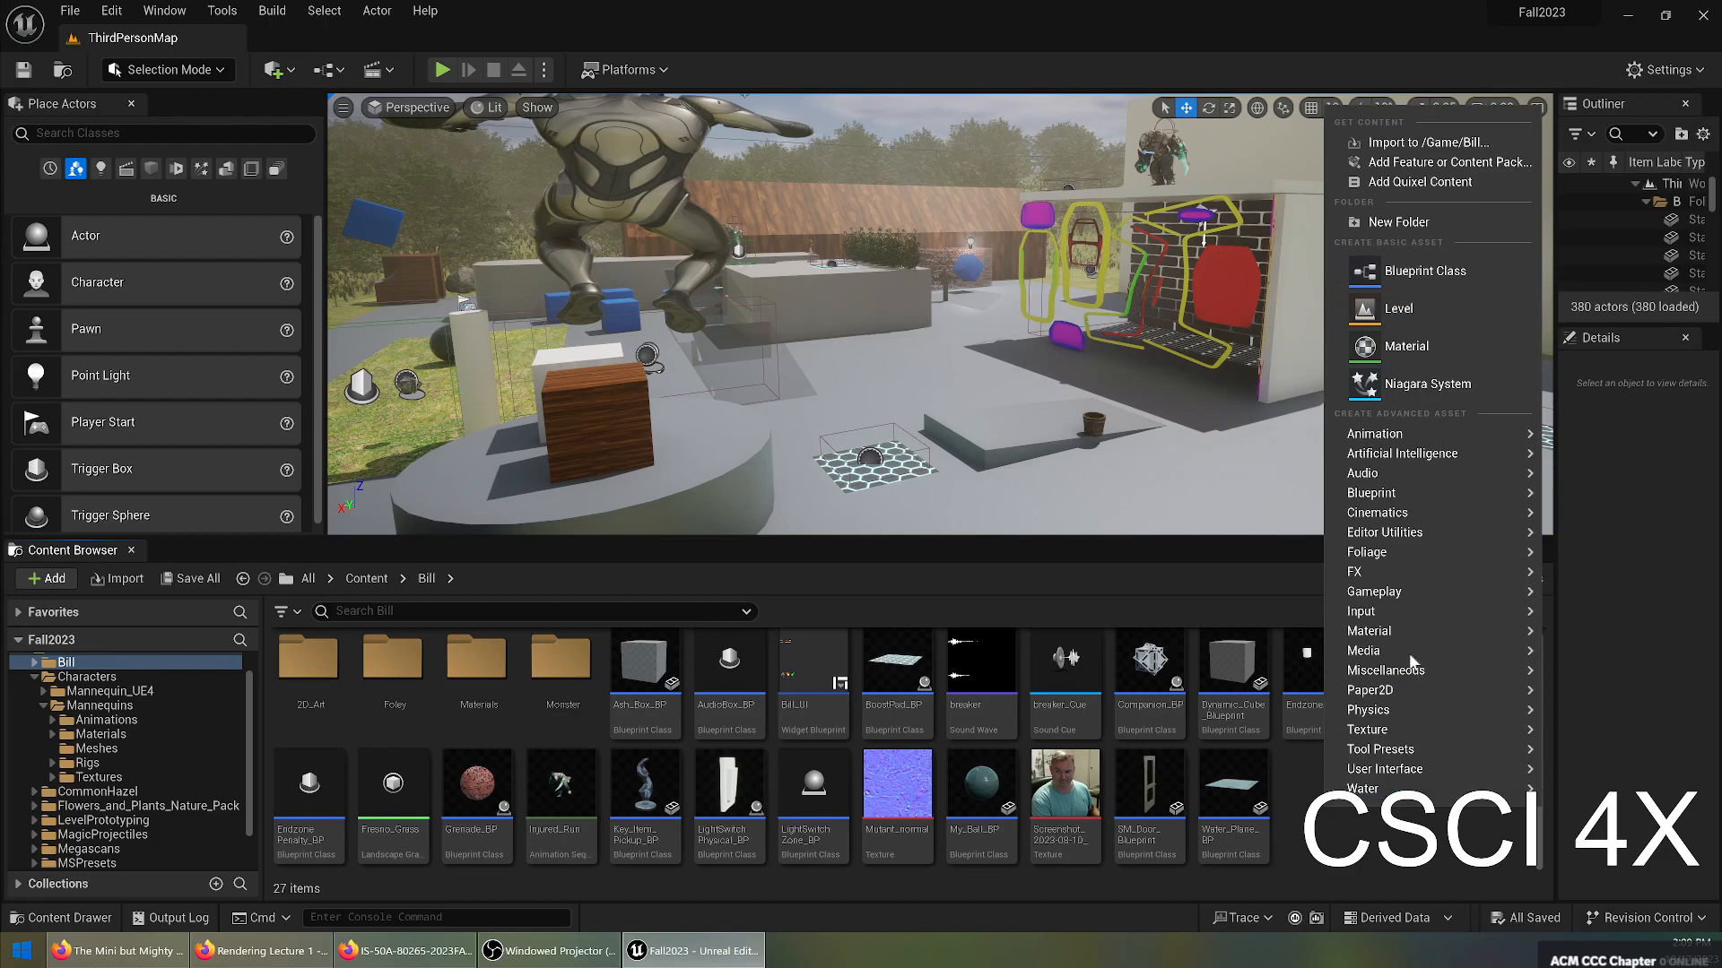
{"action": "mouse_move", "coordinate": [1417, 571]}
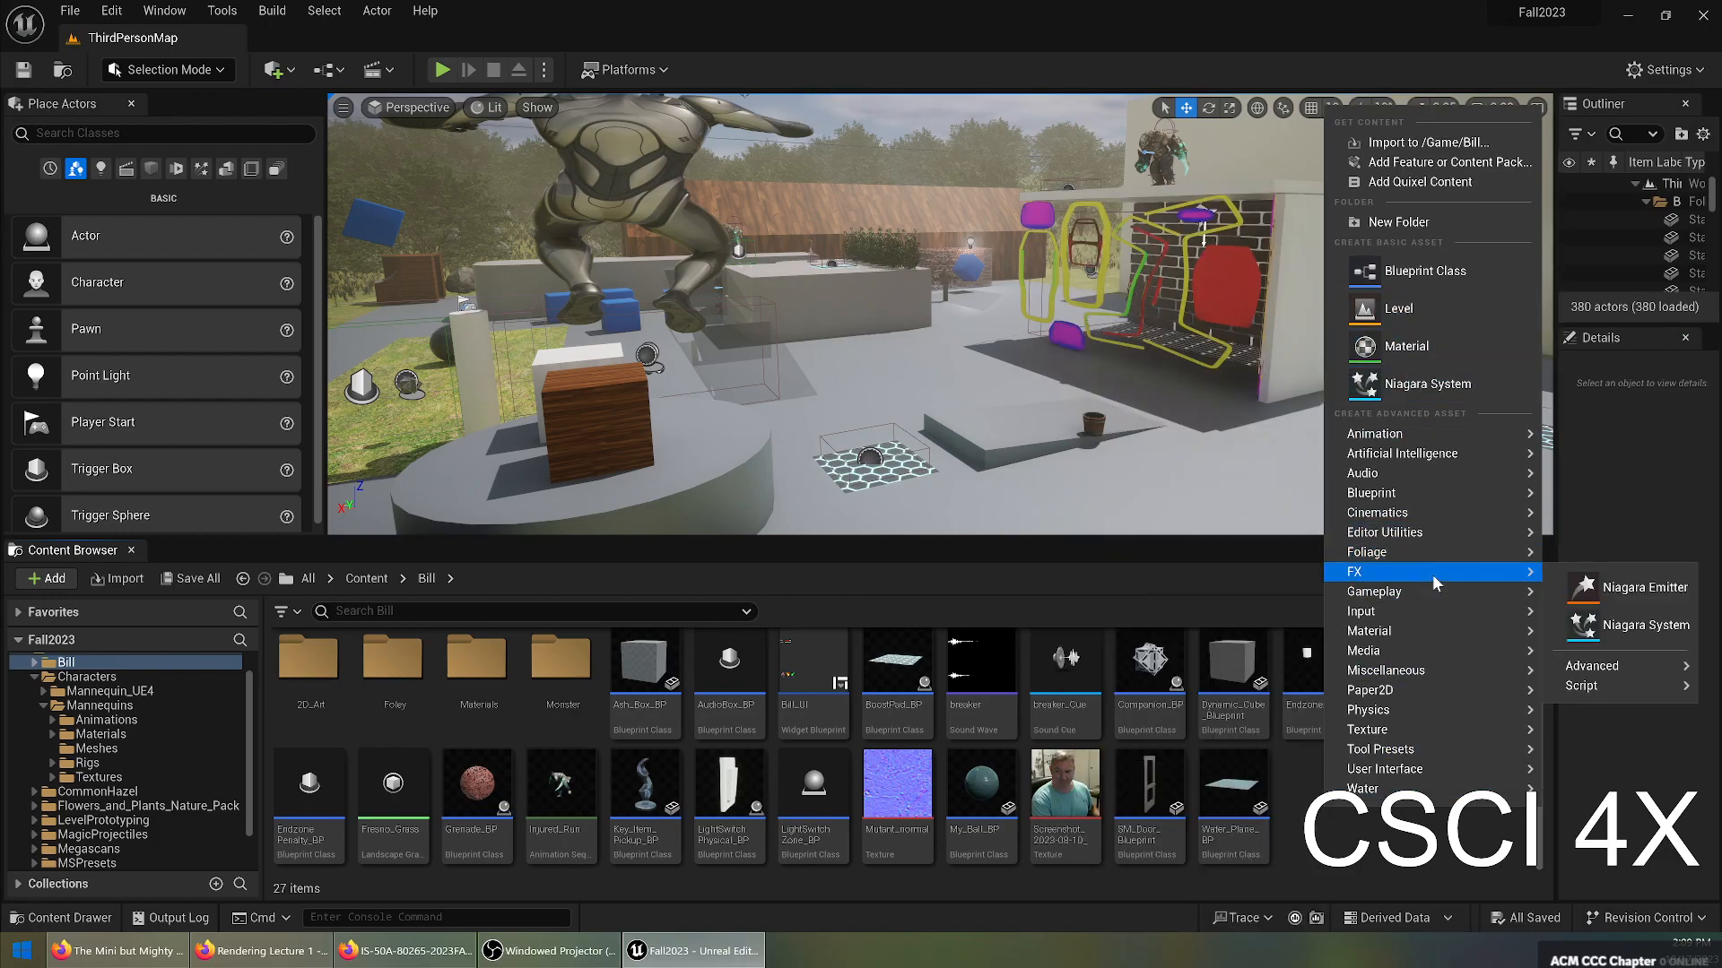
{"action": "left_click", "coordinate": [1644, 588]}
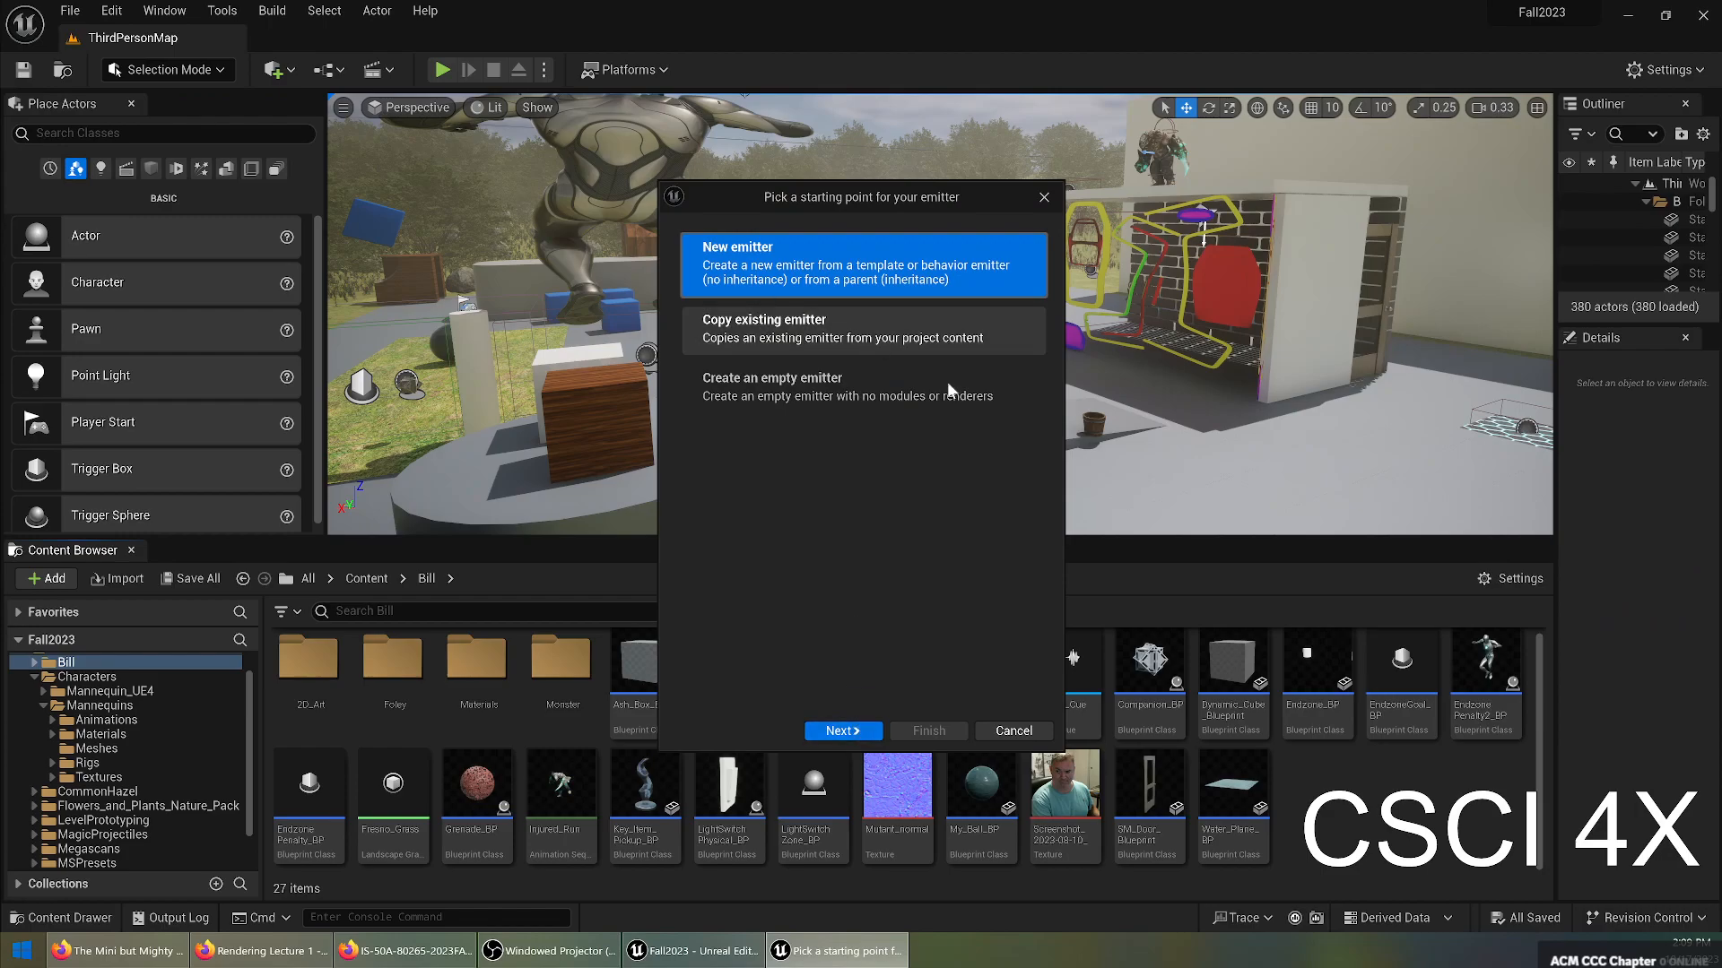
{"action": "left_click", "coordinate": [841, 731]}
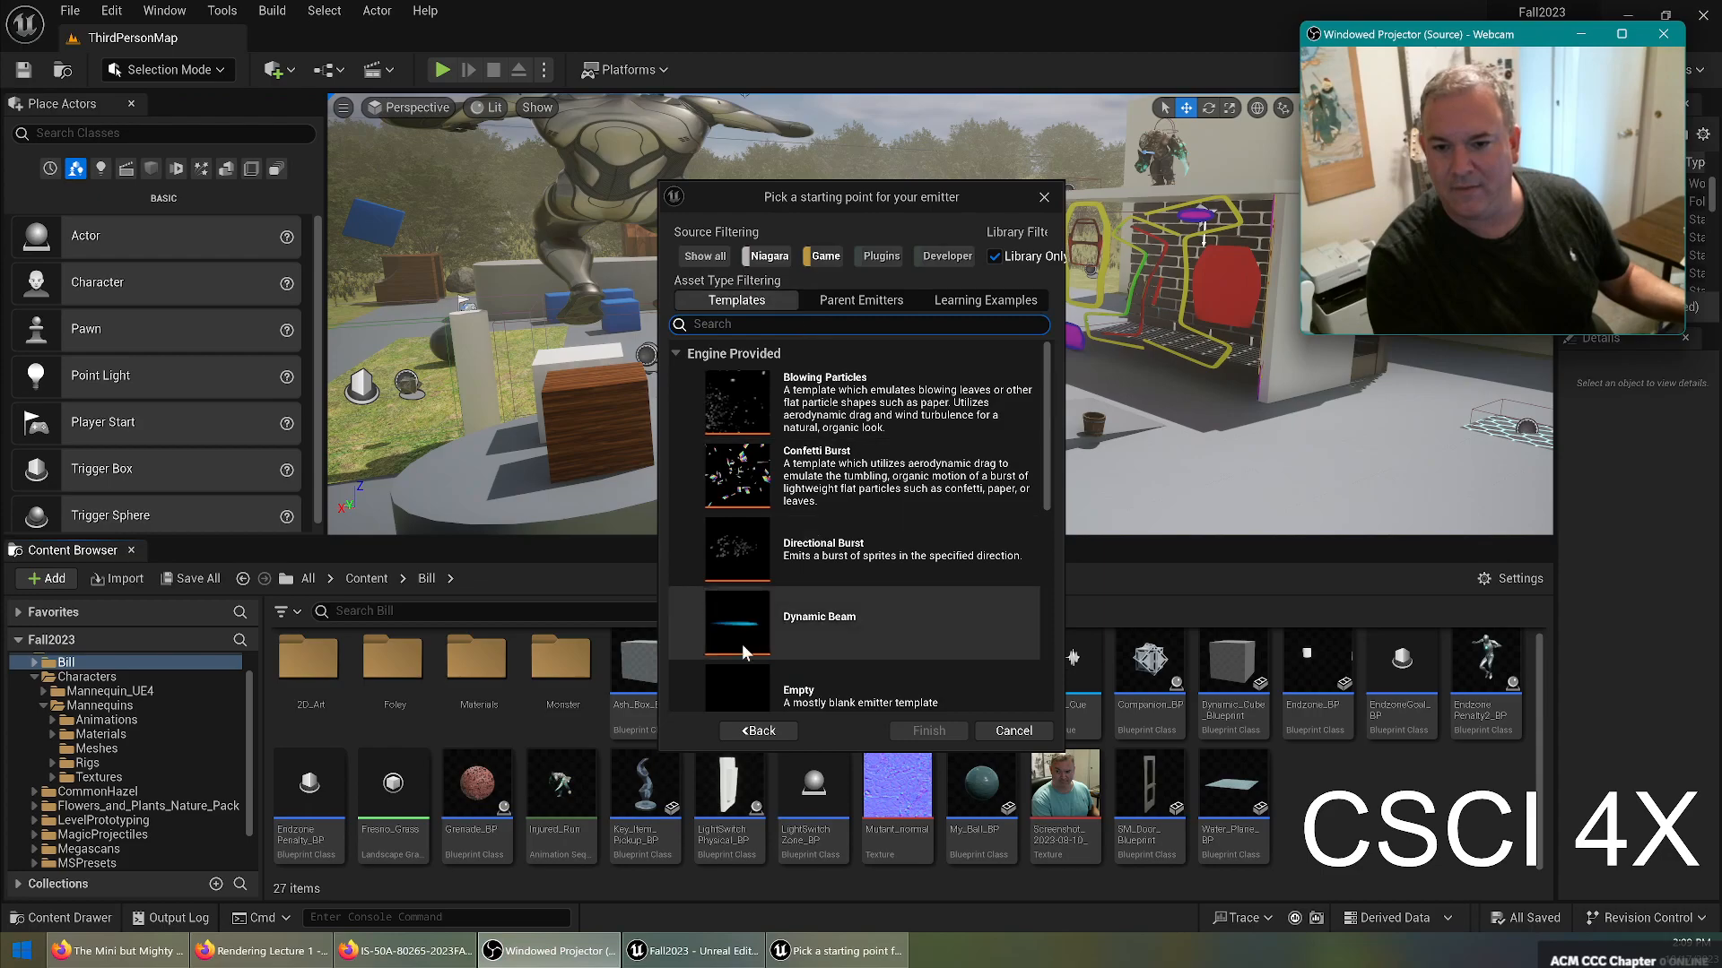
Browse the engine-provided emitter templates to compare the available particle effects.
{"action": "scroll", "coordinate": [741, 631], "scroll_direction": "down", "scroll_amount": 5}
{"action": "scroll", "coordinate": [866, 588], "scroll_direction": "down", "scroll_amount": 3}
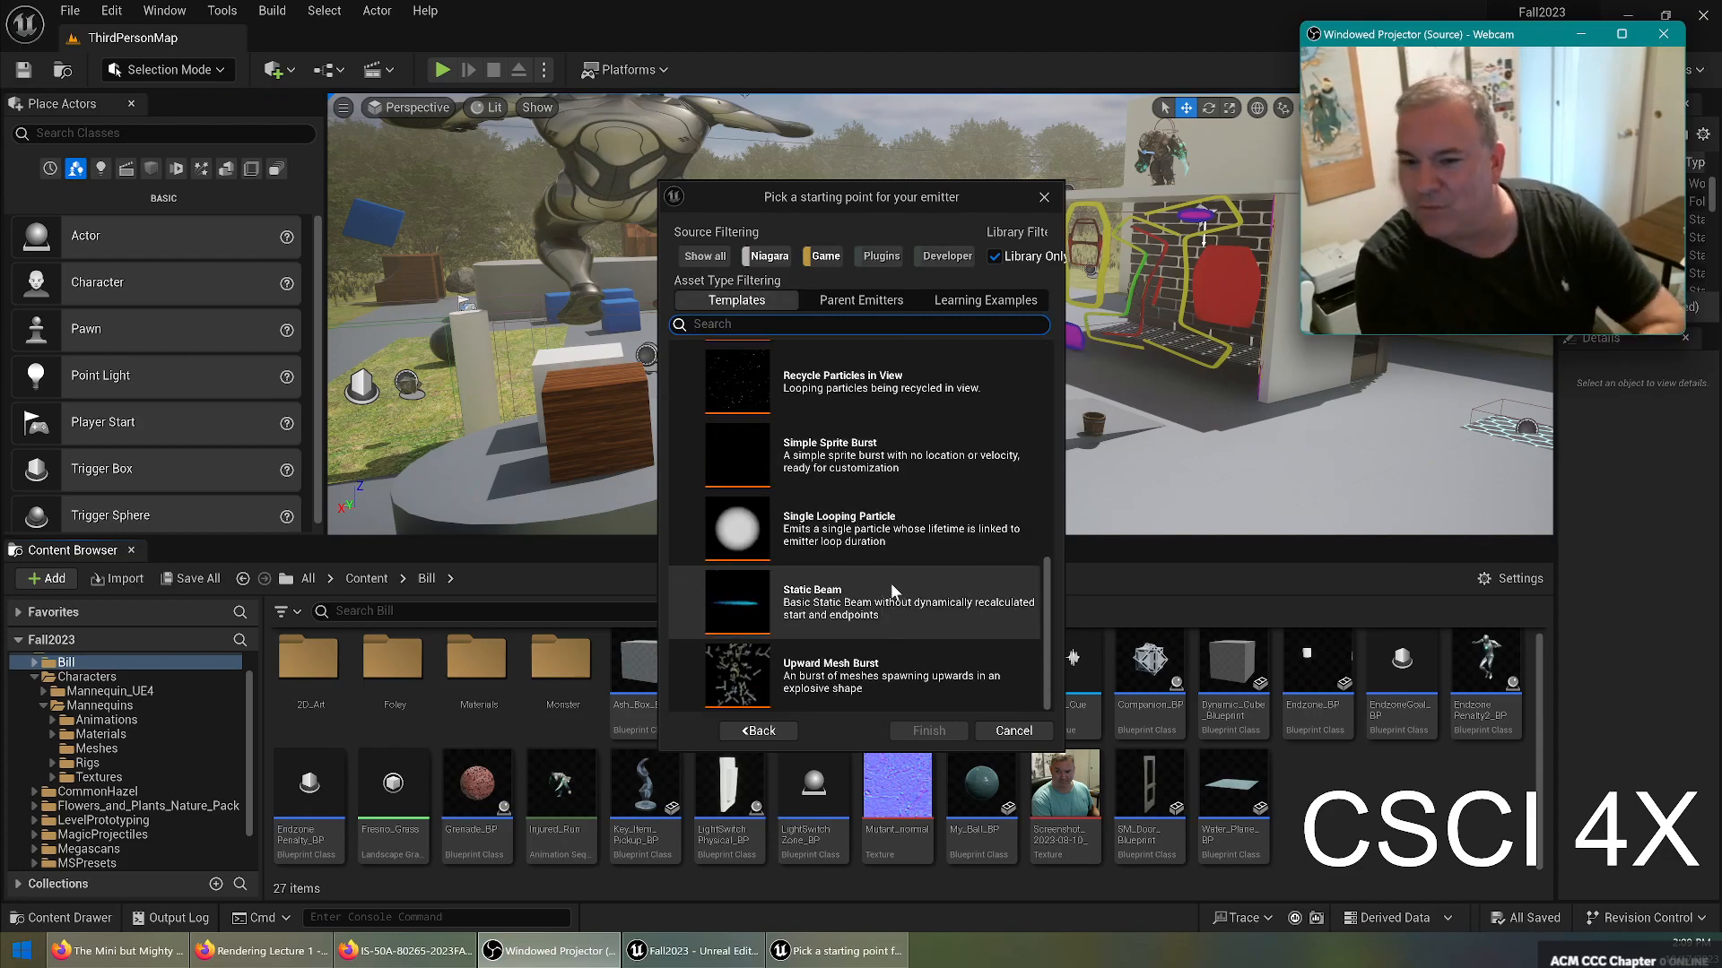
{"action": "scroll", "coordinate": [876, 579], "scroll_direction": "up", "scroll_amount": 1}
{"action": "scroll", "coordinate": [895, 508], "scroll_direction": "up", "scroll_amount": 5}
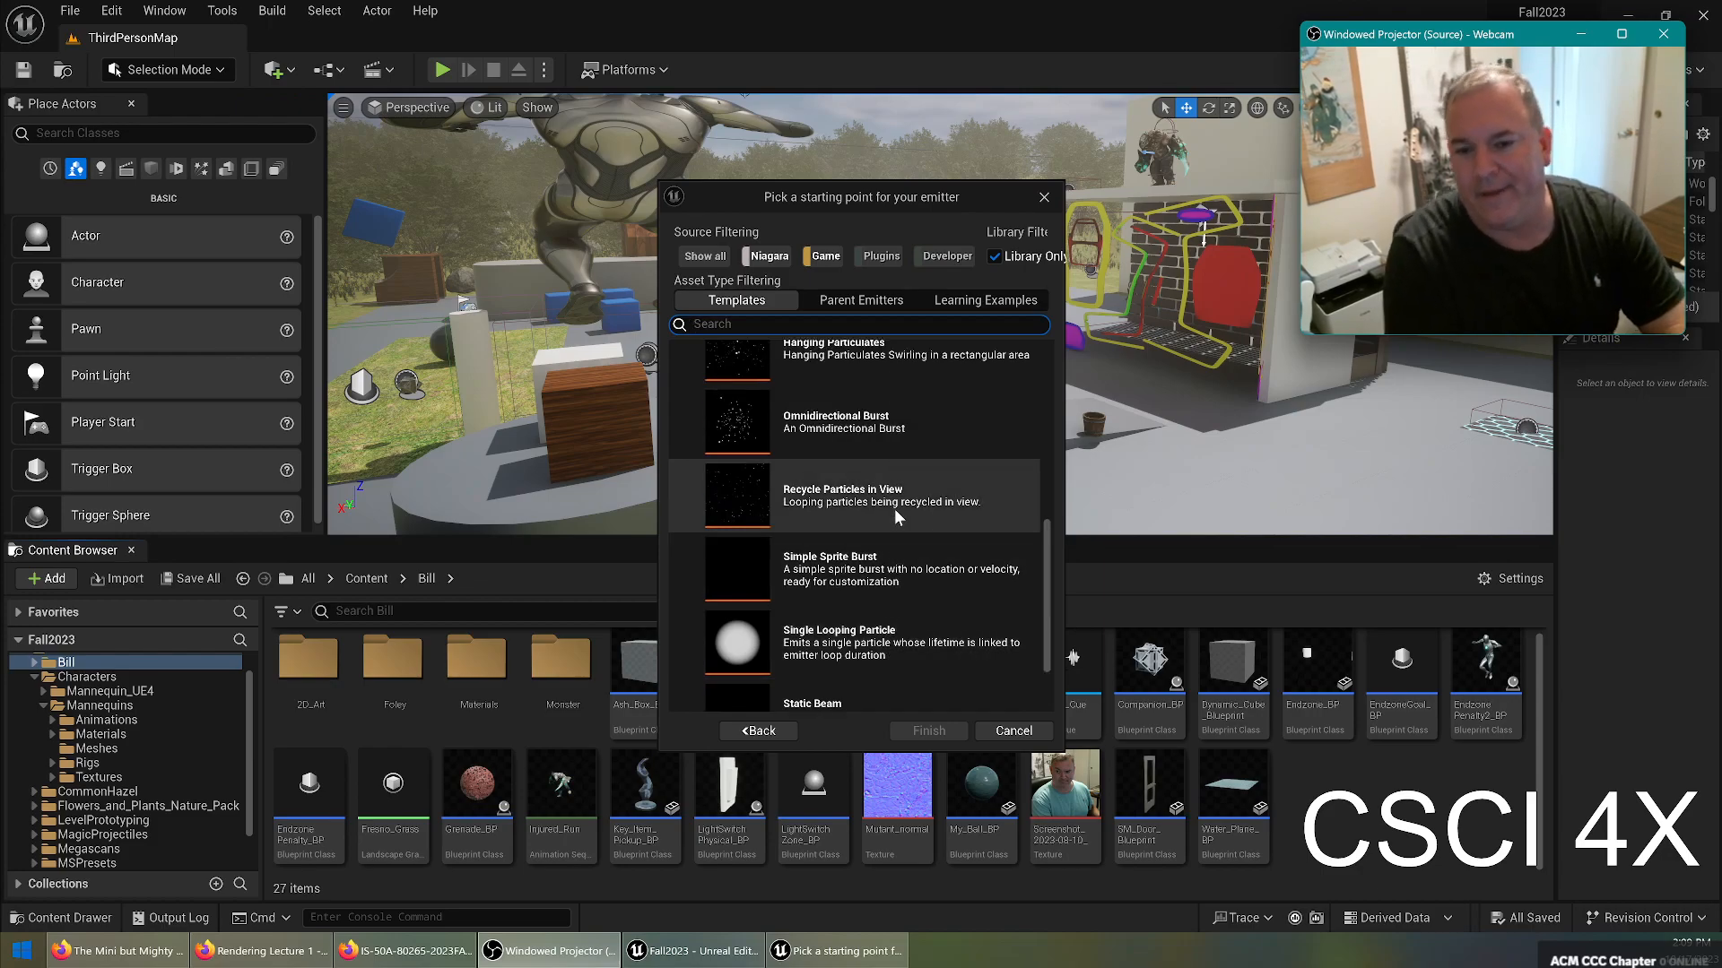
{"action": "scroll", "coordinate": [883, 504], "scroll_direction": "up", "scroll_amount": 1}
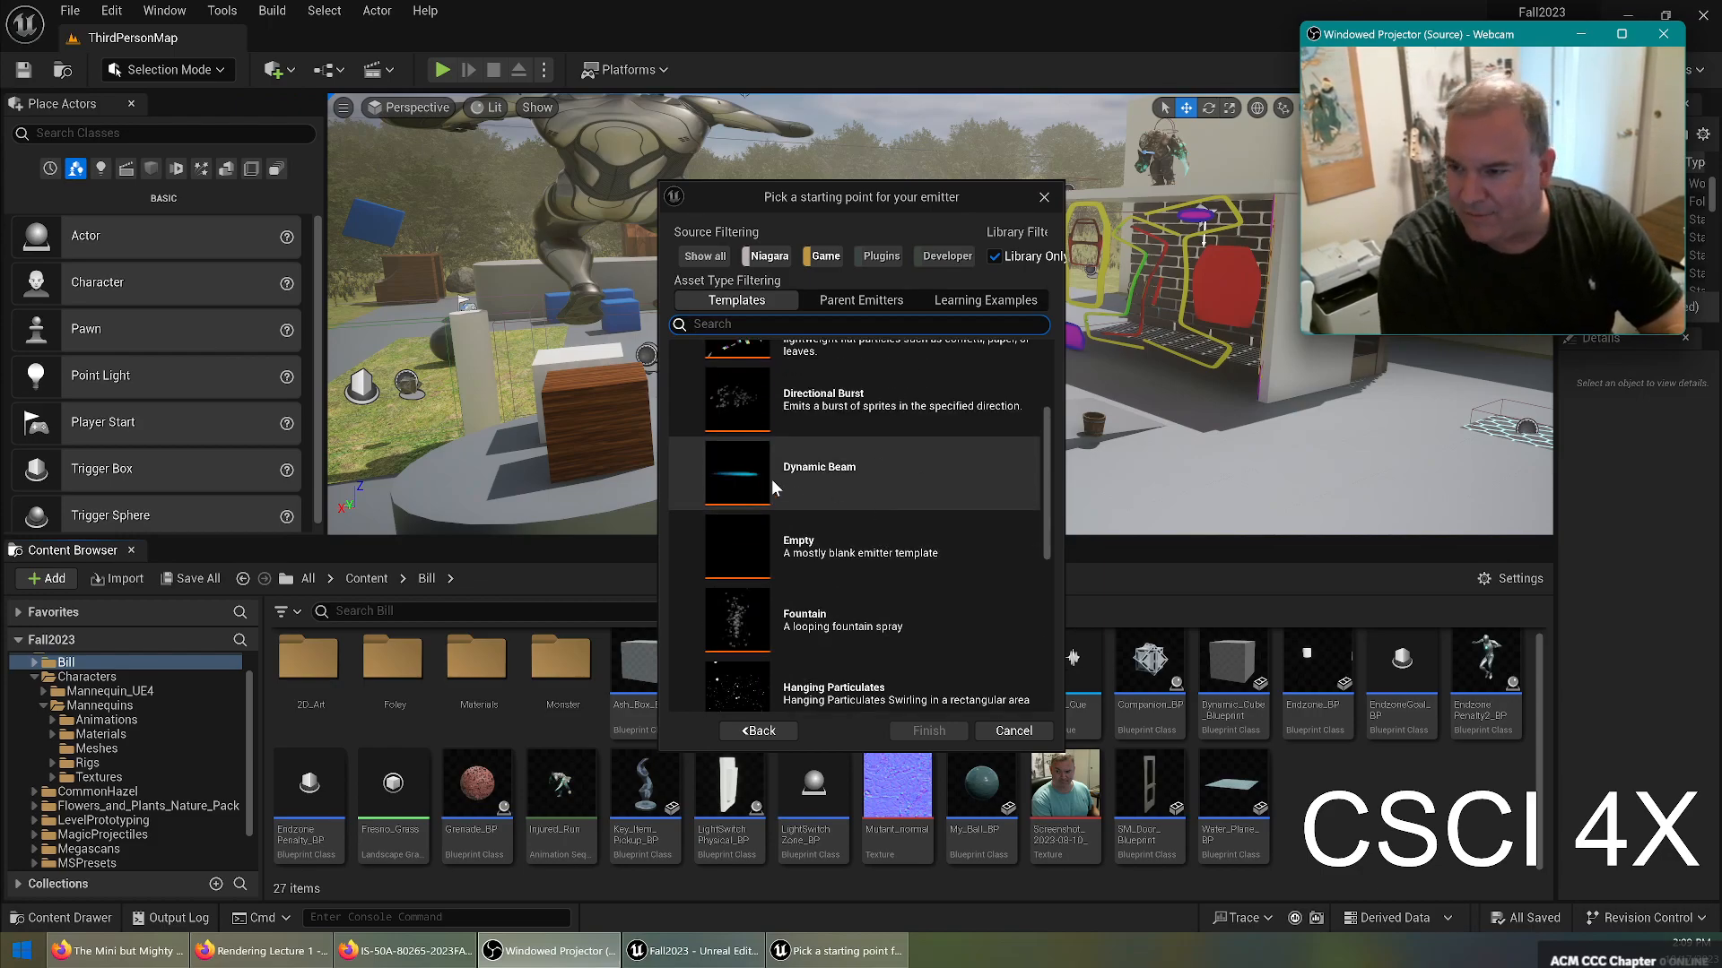
{"action": "scroll", "coordinate": [770, 478], "scroll_direction": "up", "scroll_amount": 1}
{"action": "scroll", "coordinate": [761, 473], "scroll_direction": "up", "scroll_amount": 2}
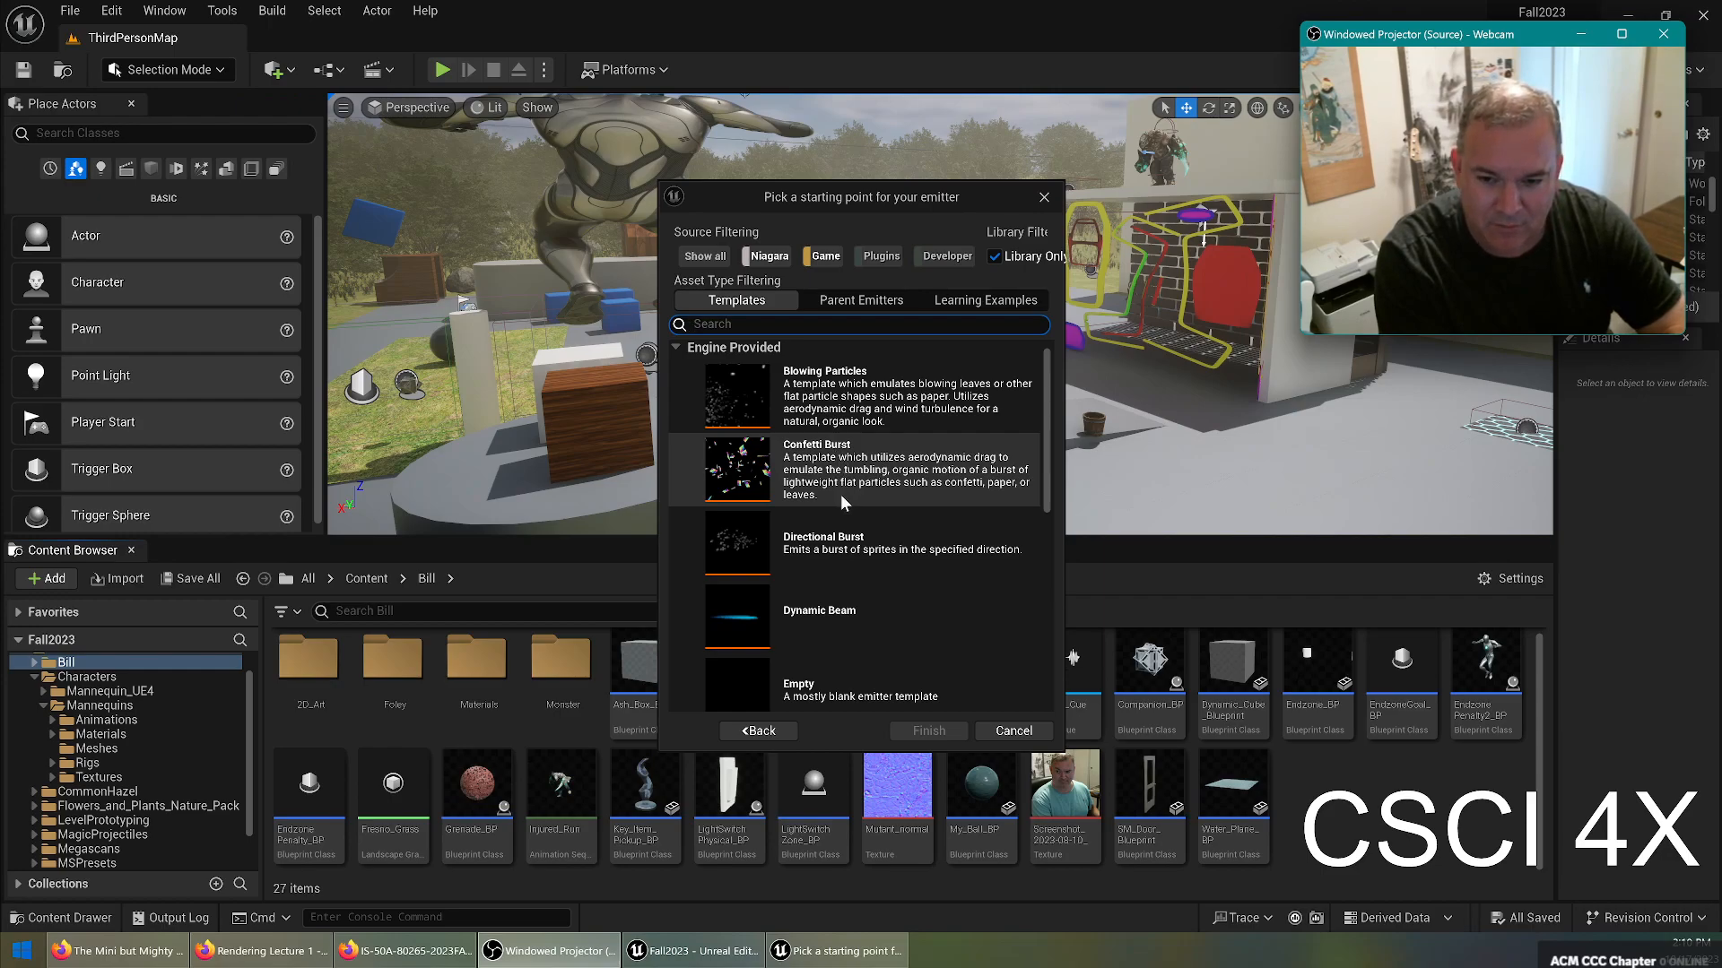
{"action": "scroll", "coordinate": [877, 525], "scroll_direction": "down", "scroll_amount": 2}
{"action": "scroll", "coordinate": [895, 511], "scroll_direction": "down", "scroll_amount": 1}
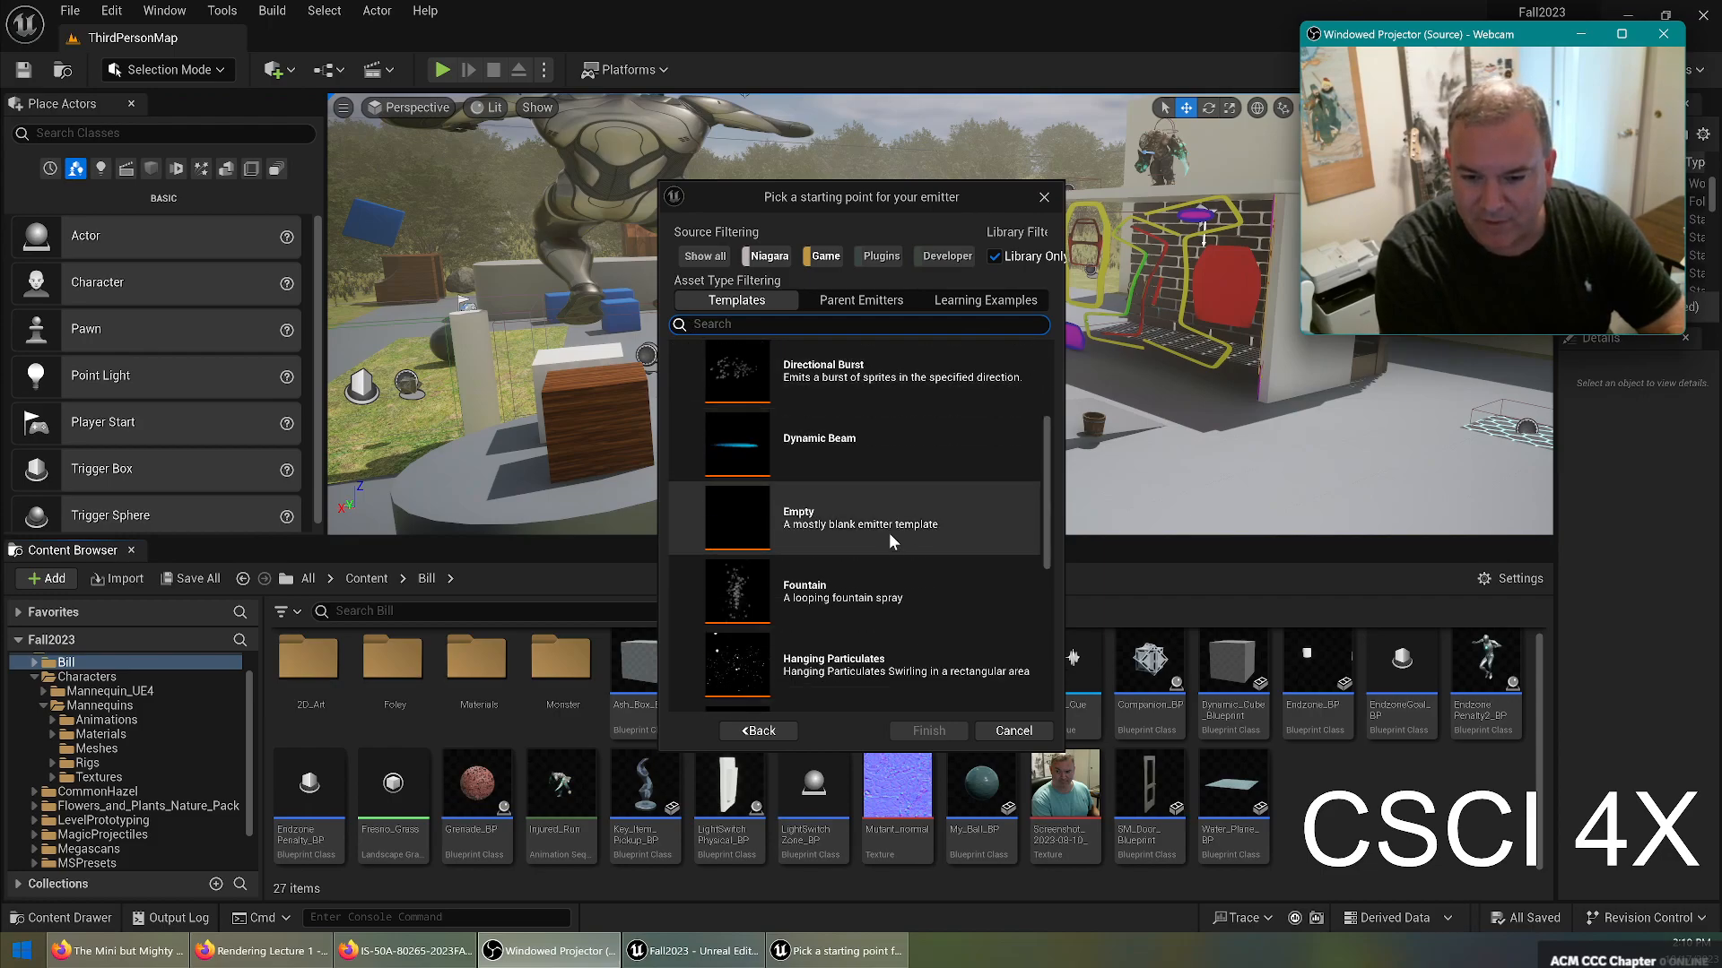
{"action": "scroll", "coordinate": [865, 529], "scroll_direction": "up", "scroll_amount": 1}
{"action": "scroll", "coordinate": [840, 589], "scroll_direction": "down", "scroll_amount": 1}
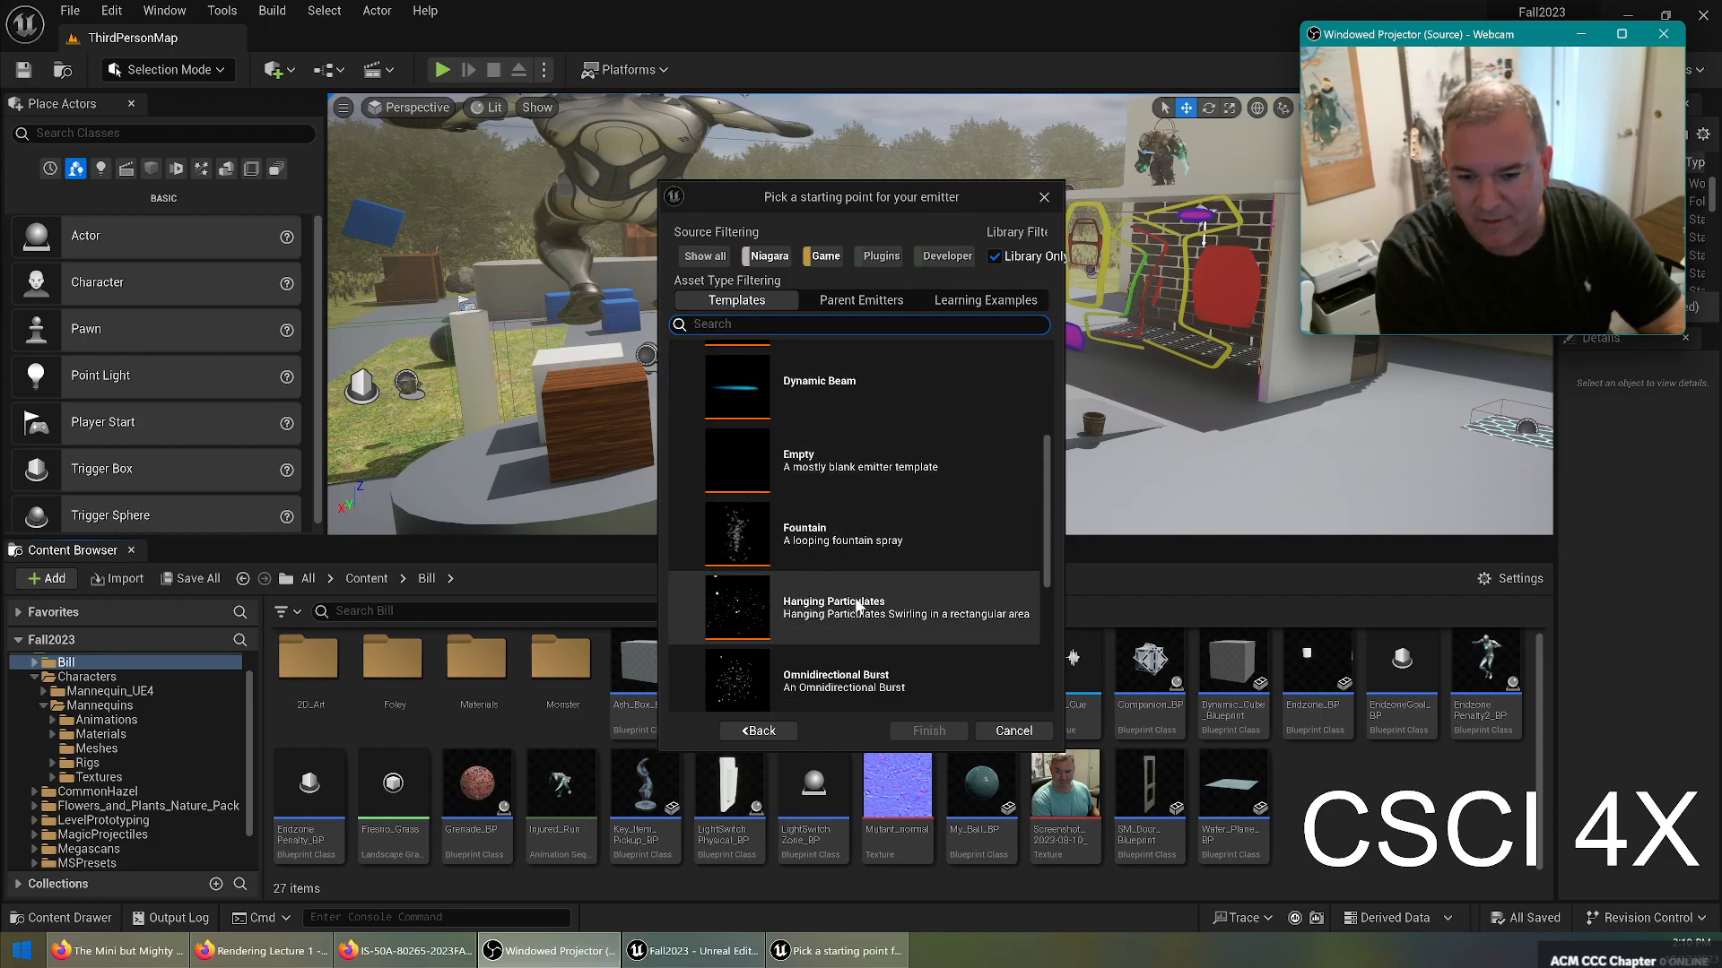
{"action": "scroll", "coordinate": [860, 616], "scroll_direction": "down", "scroll_amount": 1}
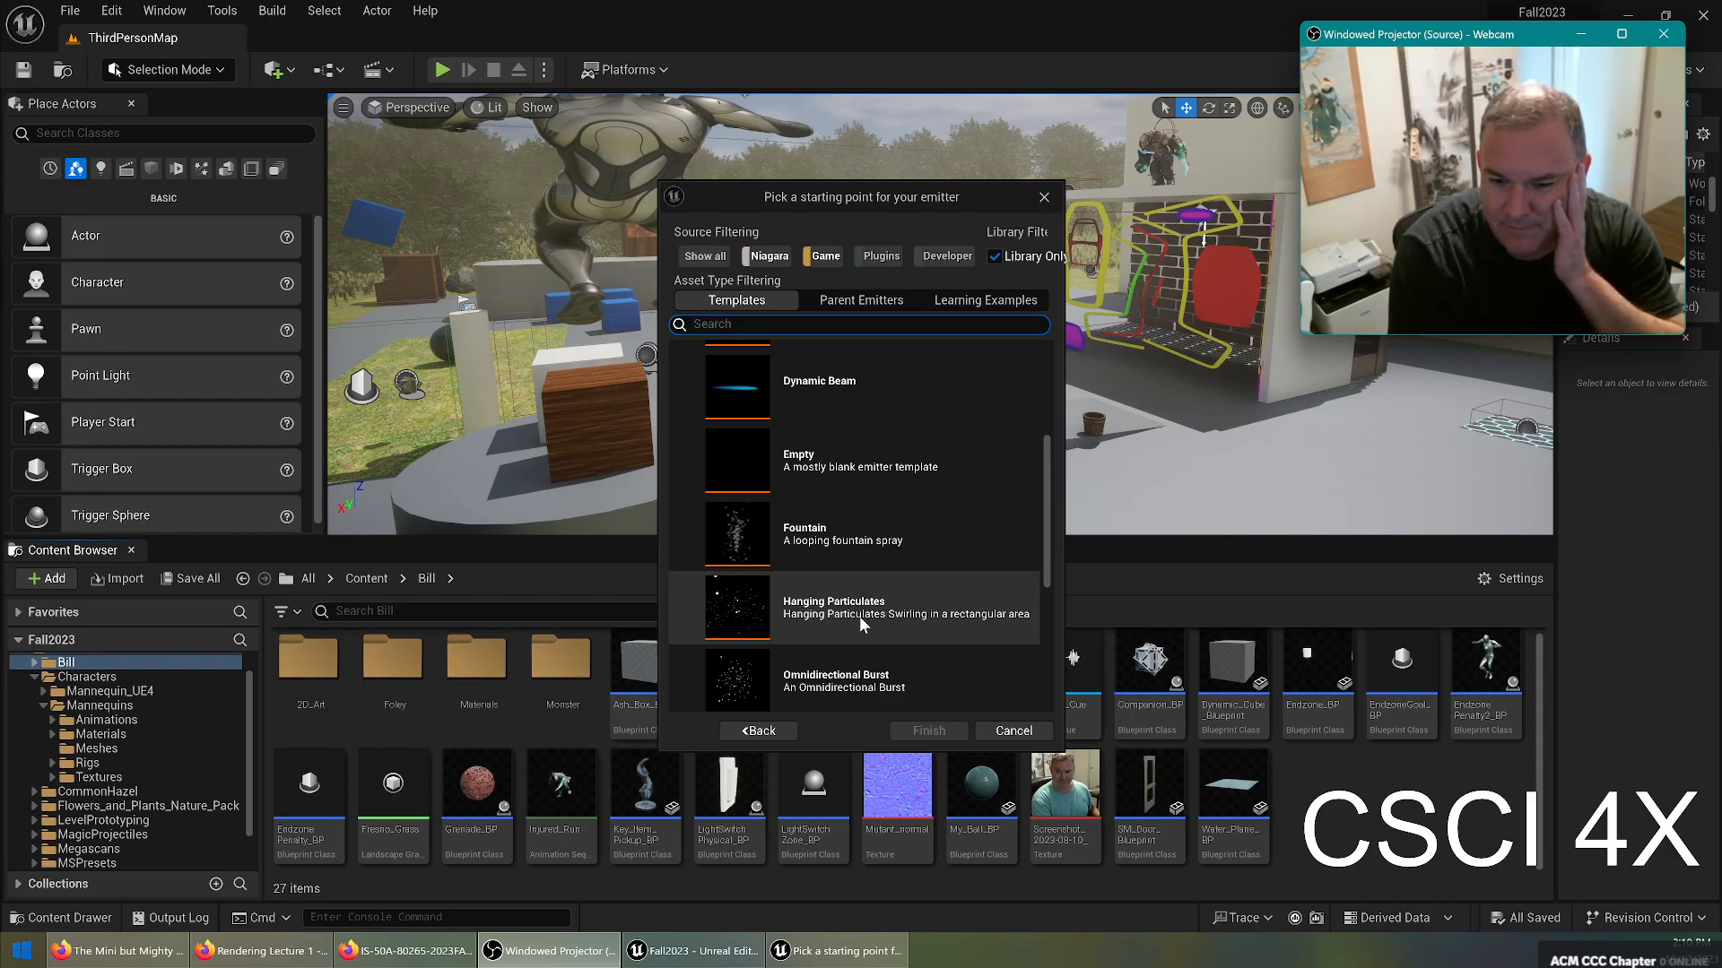
Create the emitter from the Hanging Particulates template and name it Sparkly_Fog_NE.
{"action": "scroll", "coordinate": [874, 619], "scroll_direction": "down", "scroll_amount": 1}
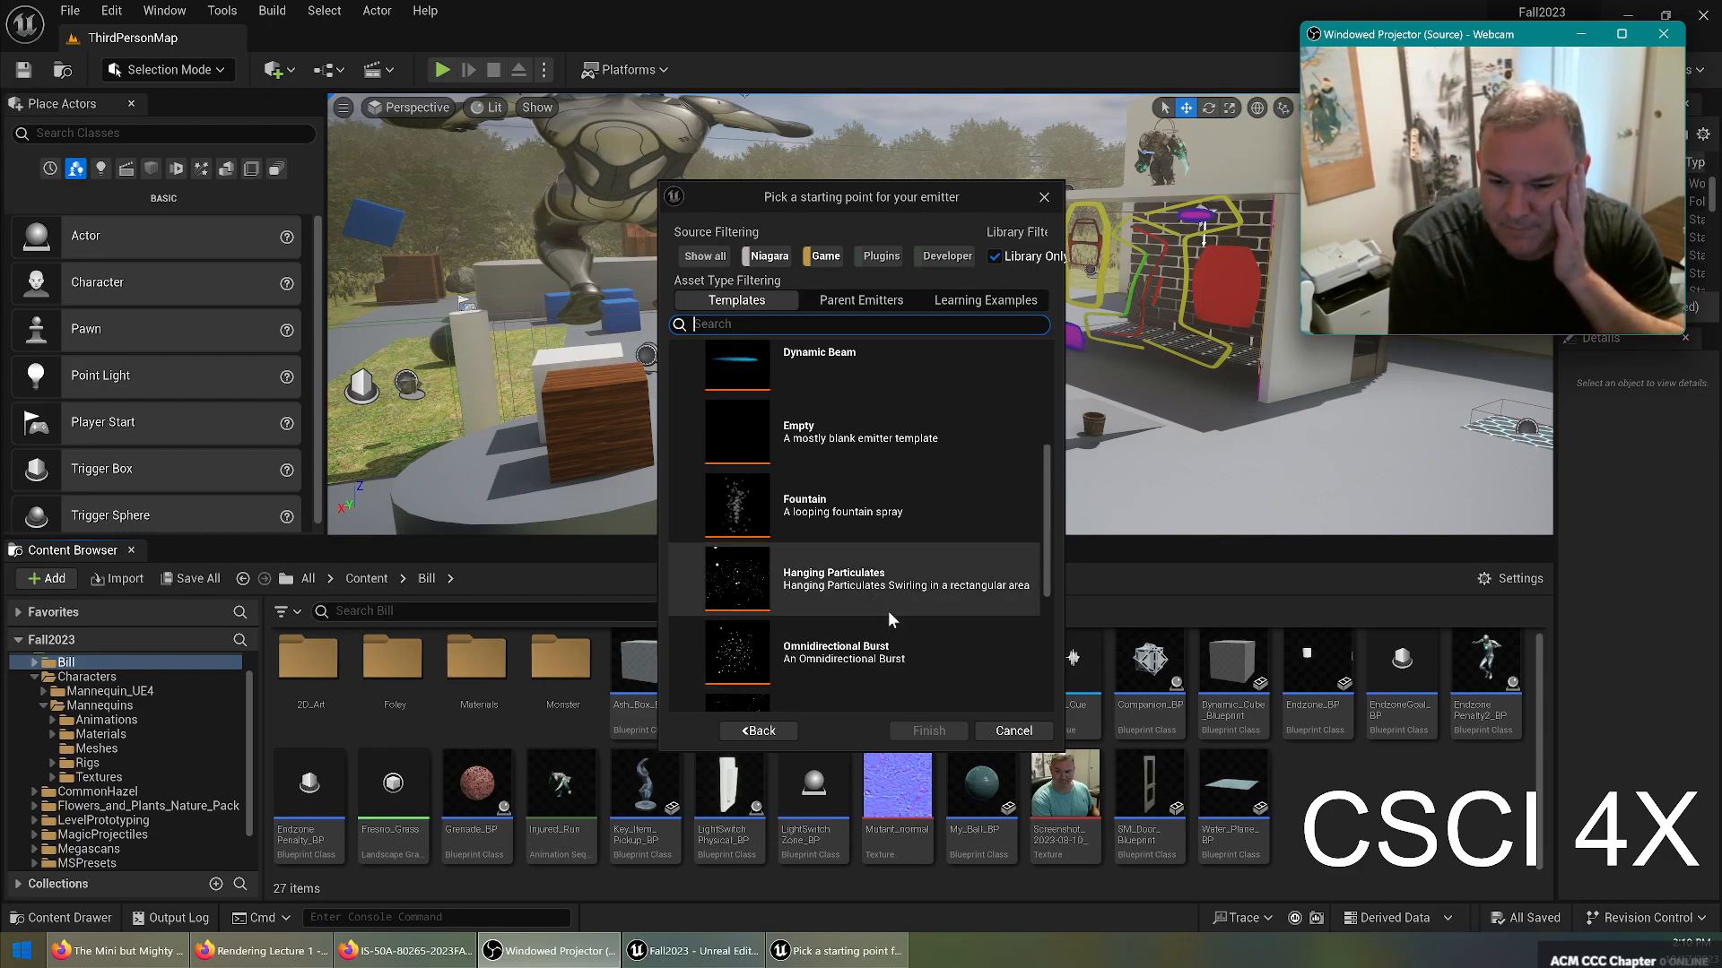
{"action": "left_click", "coordinate": [886, 562]}
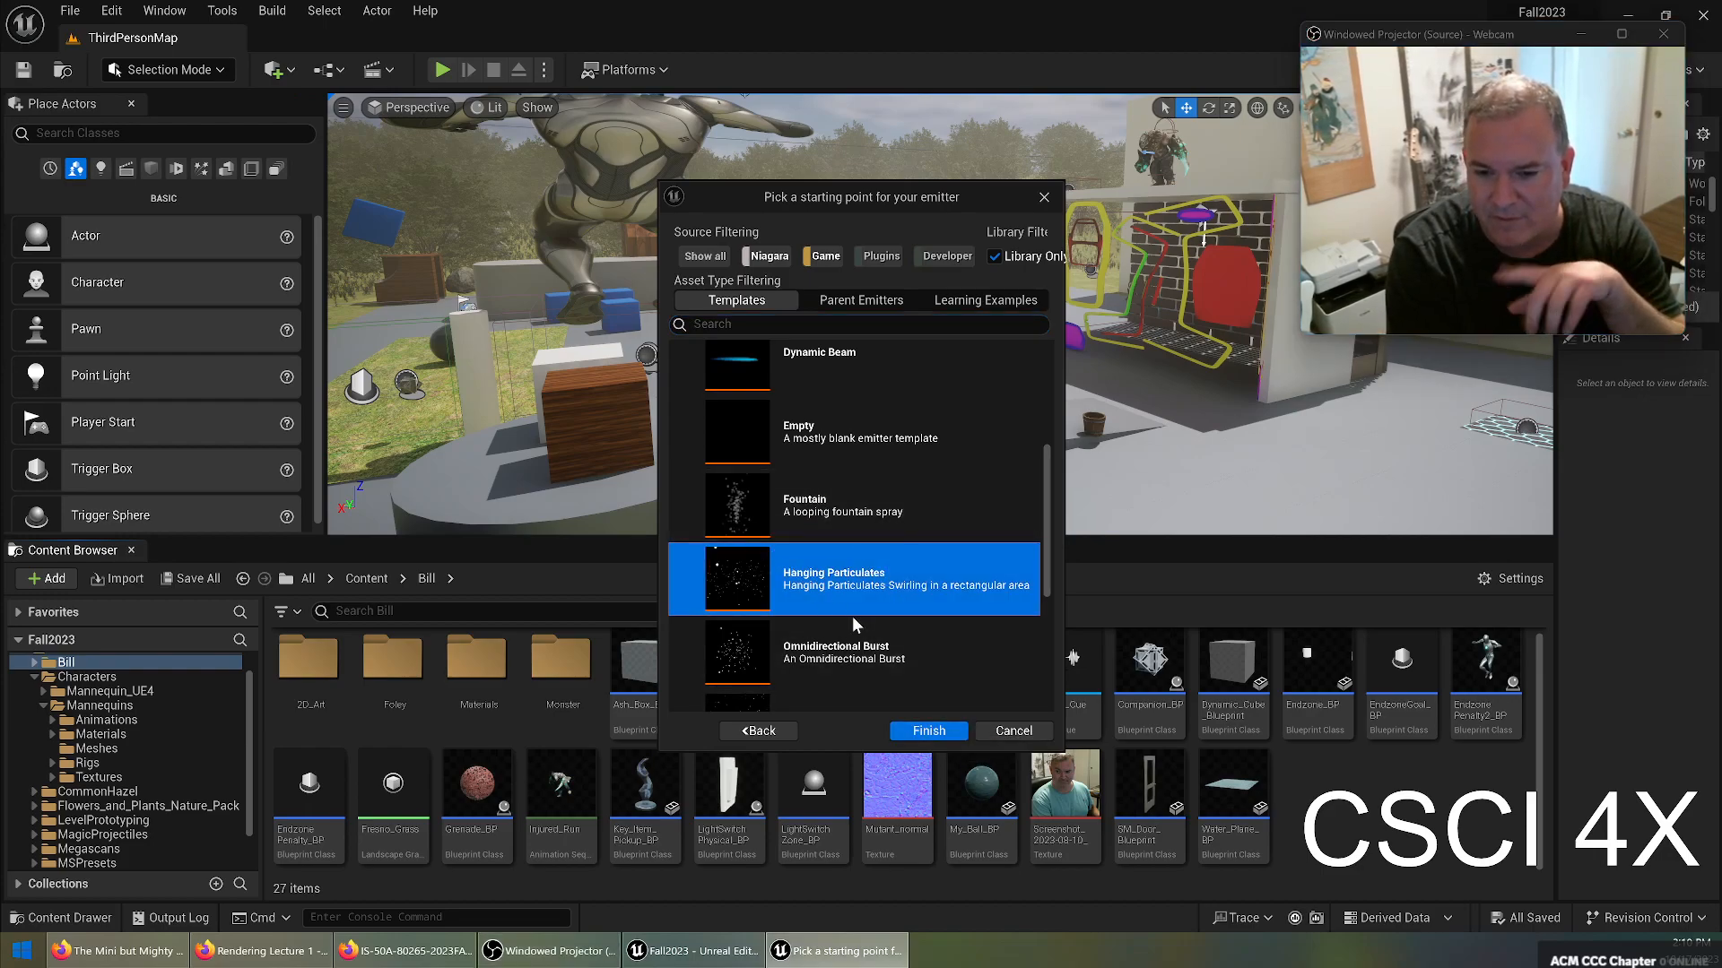
{"action": "left_click", "coordinate": [929, 730]}
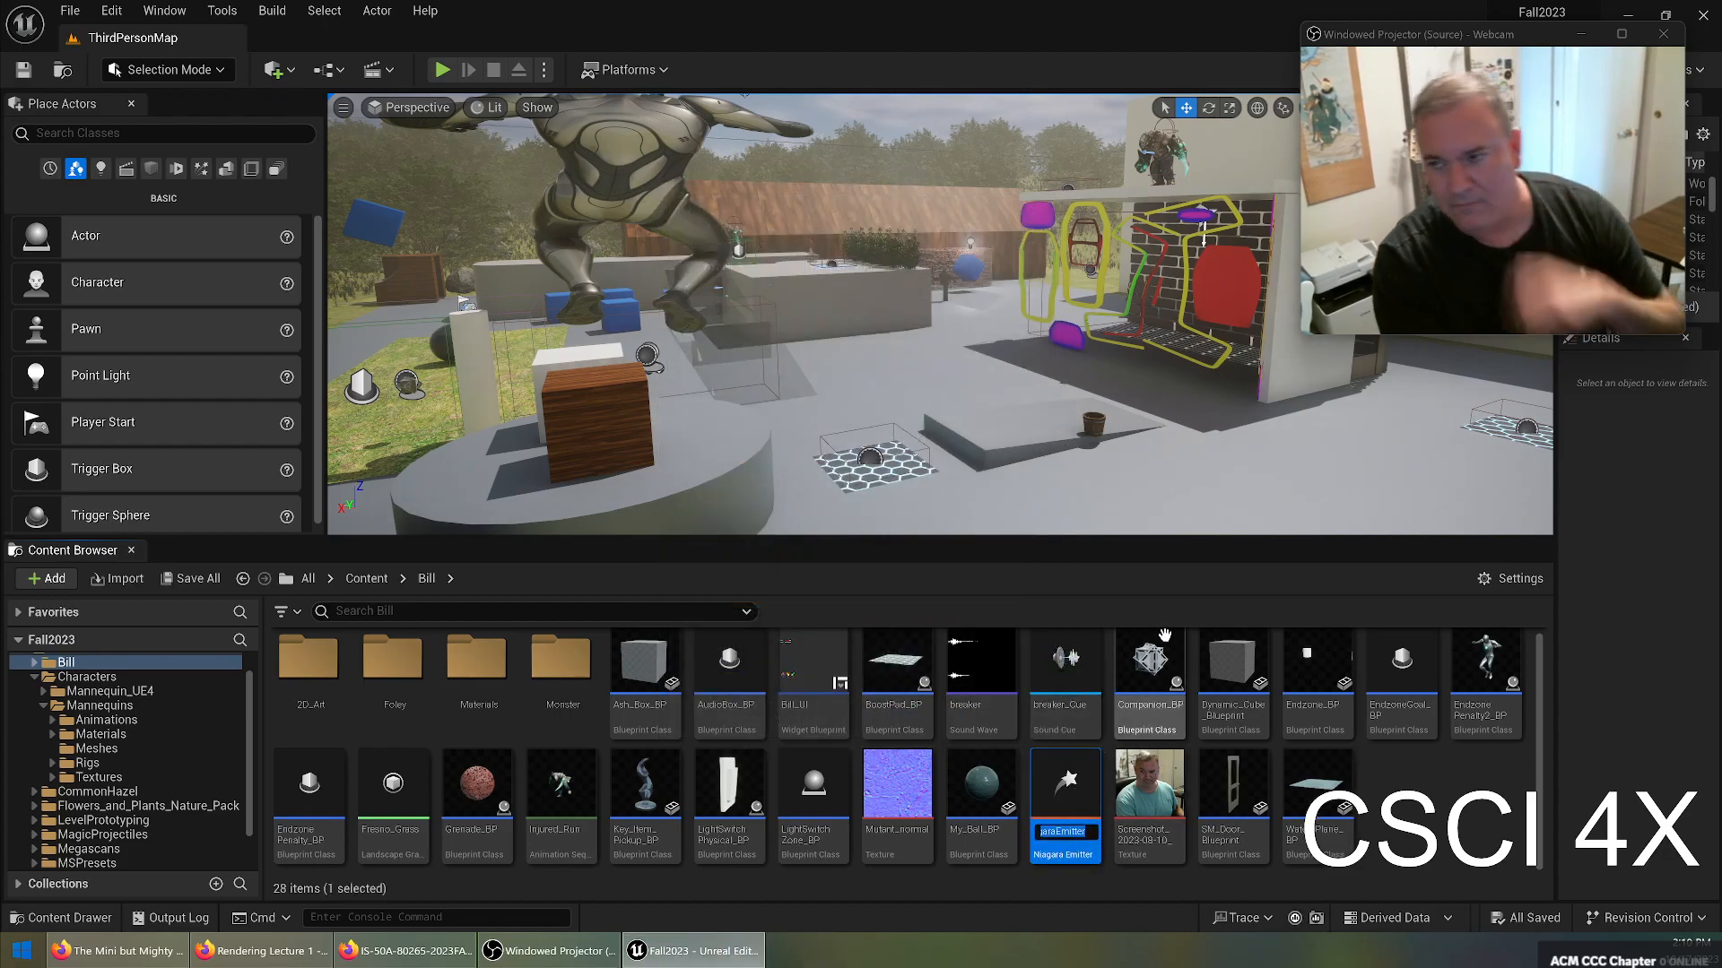
{"action": "type", "text": "Sma"}
{"action": "type", "text": "rk"}
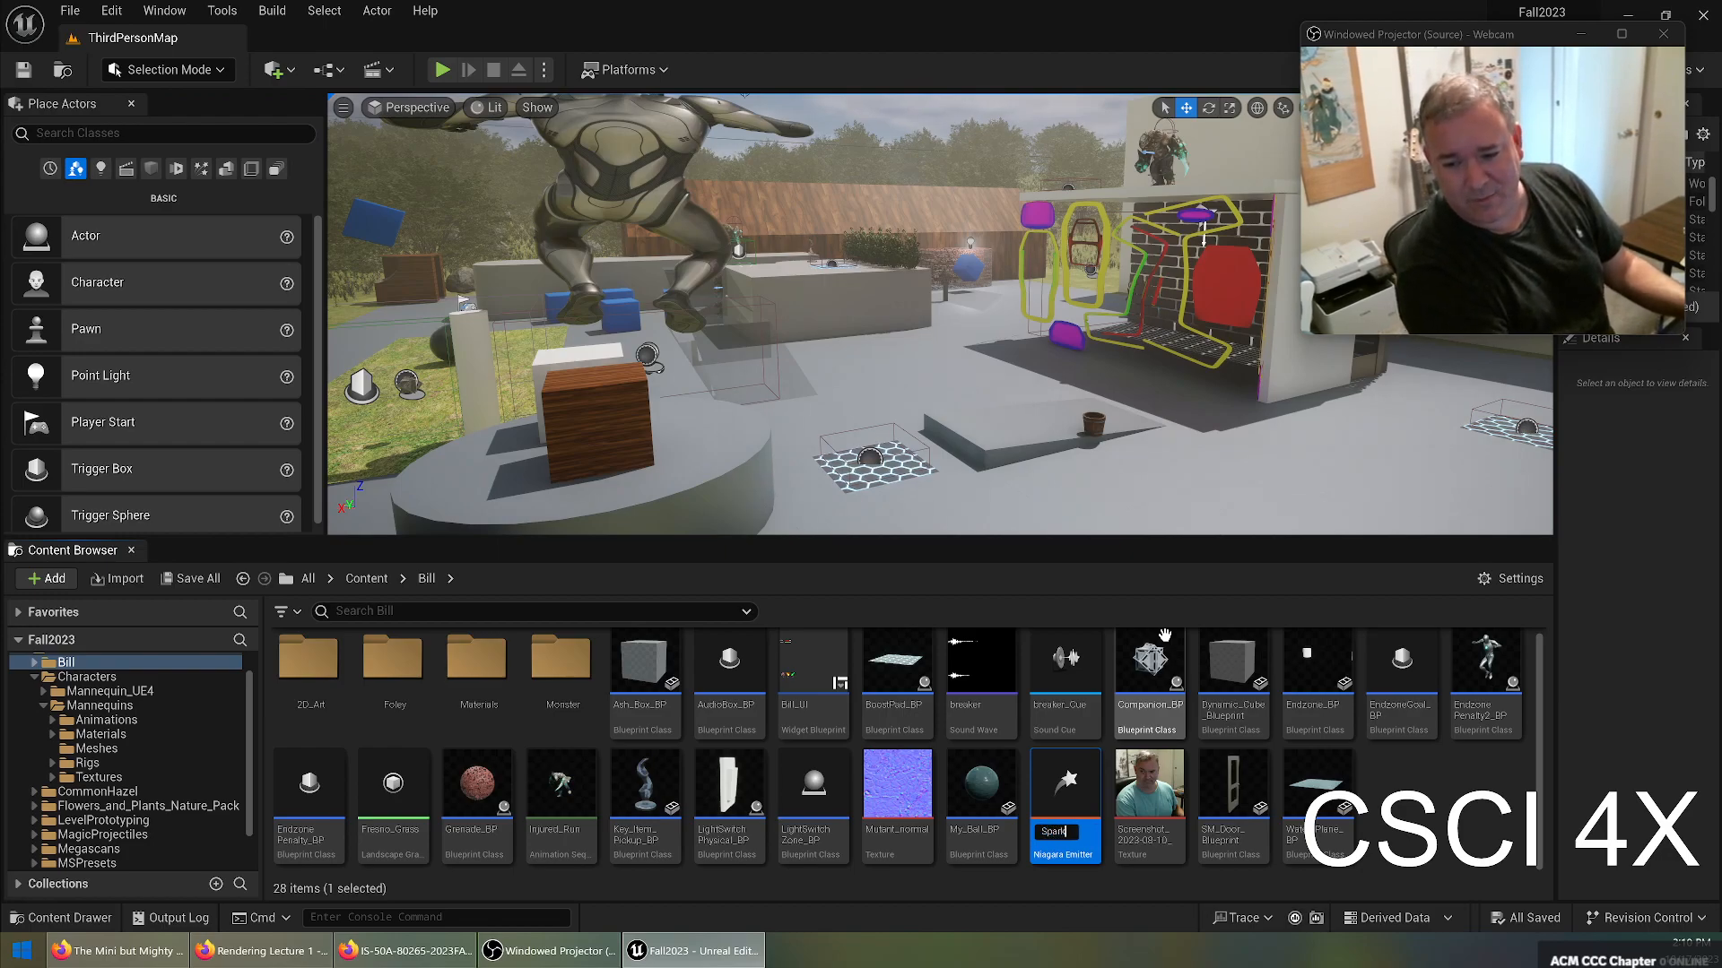
{"action": "type", "text": "ly_Fog_NE"}
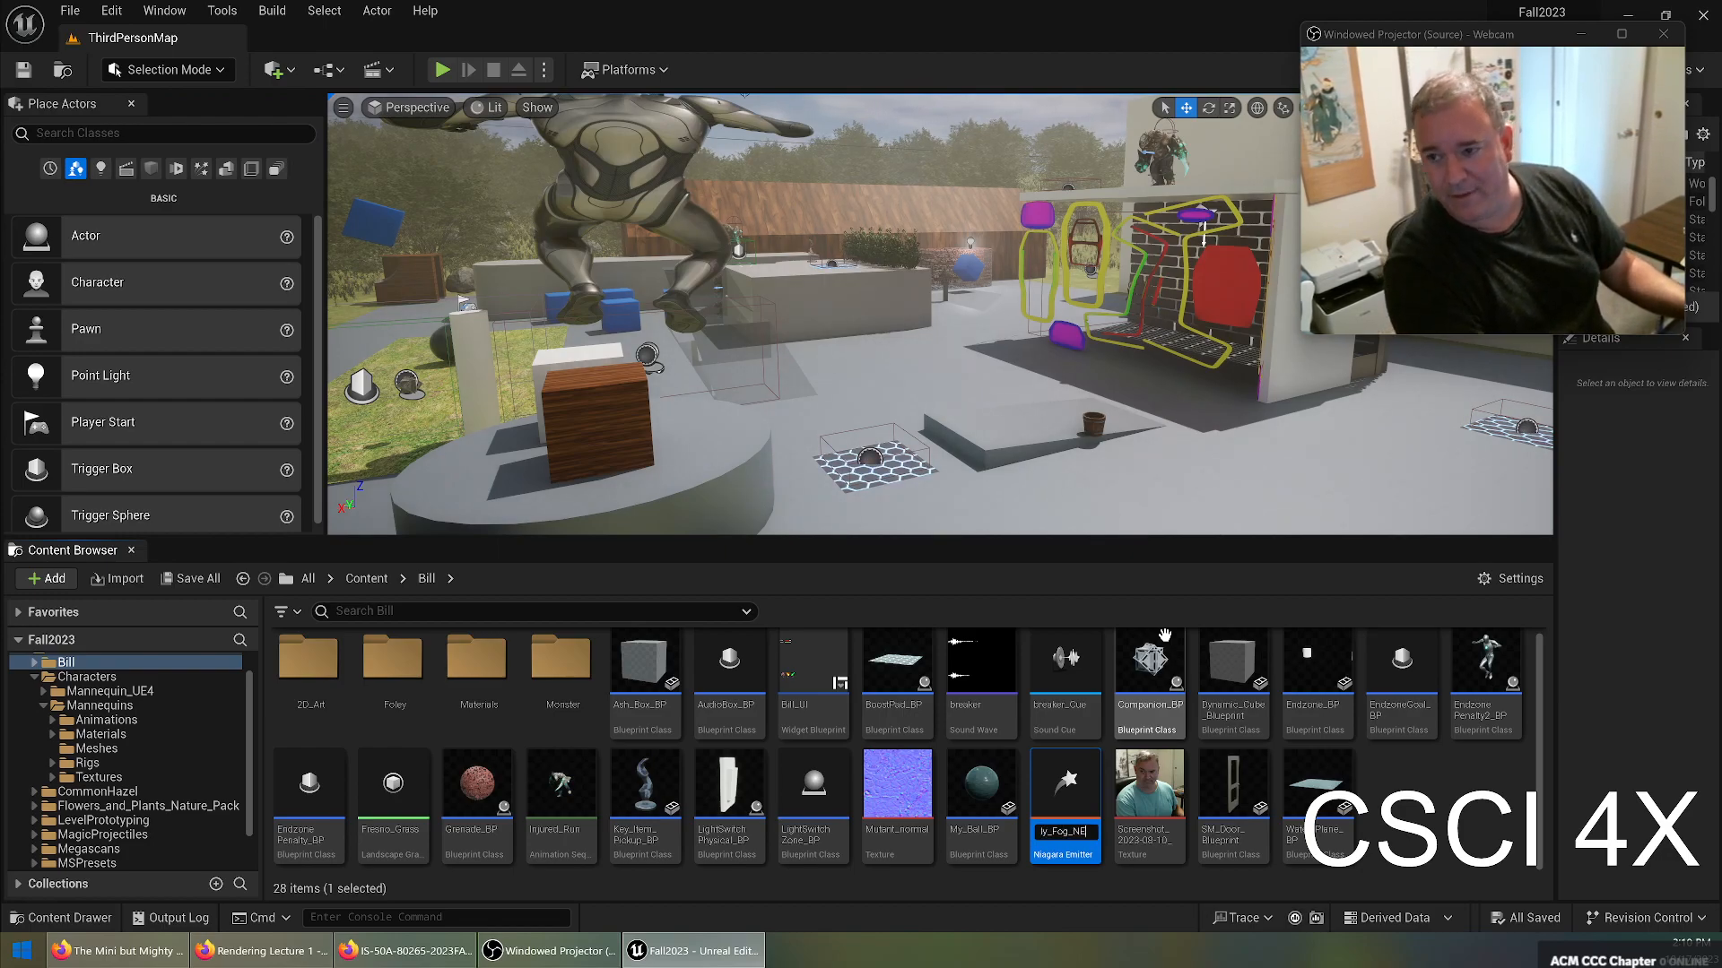
{"action": "key", "text": "Return"}
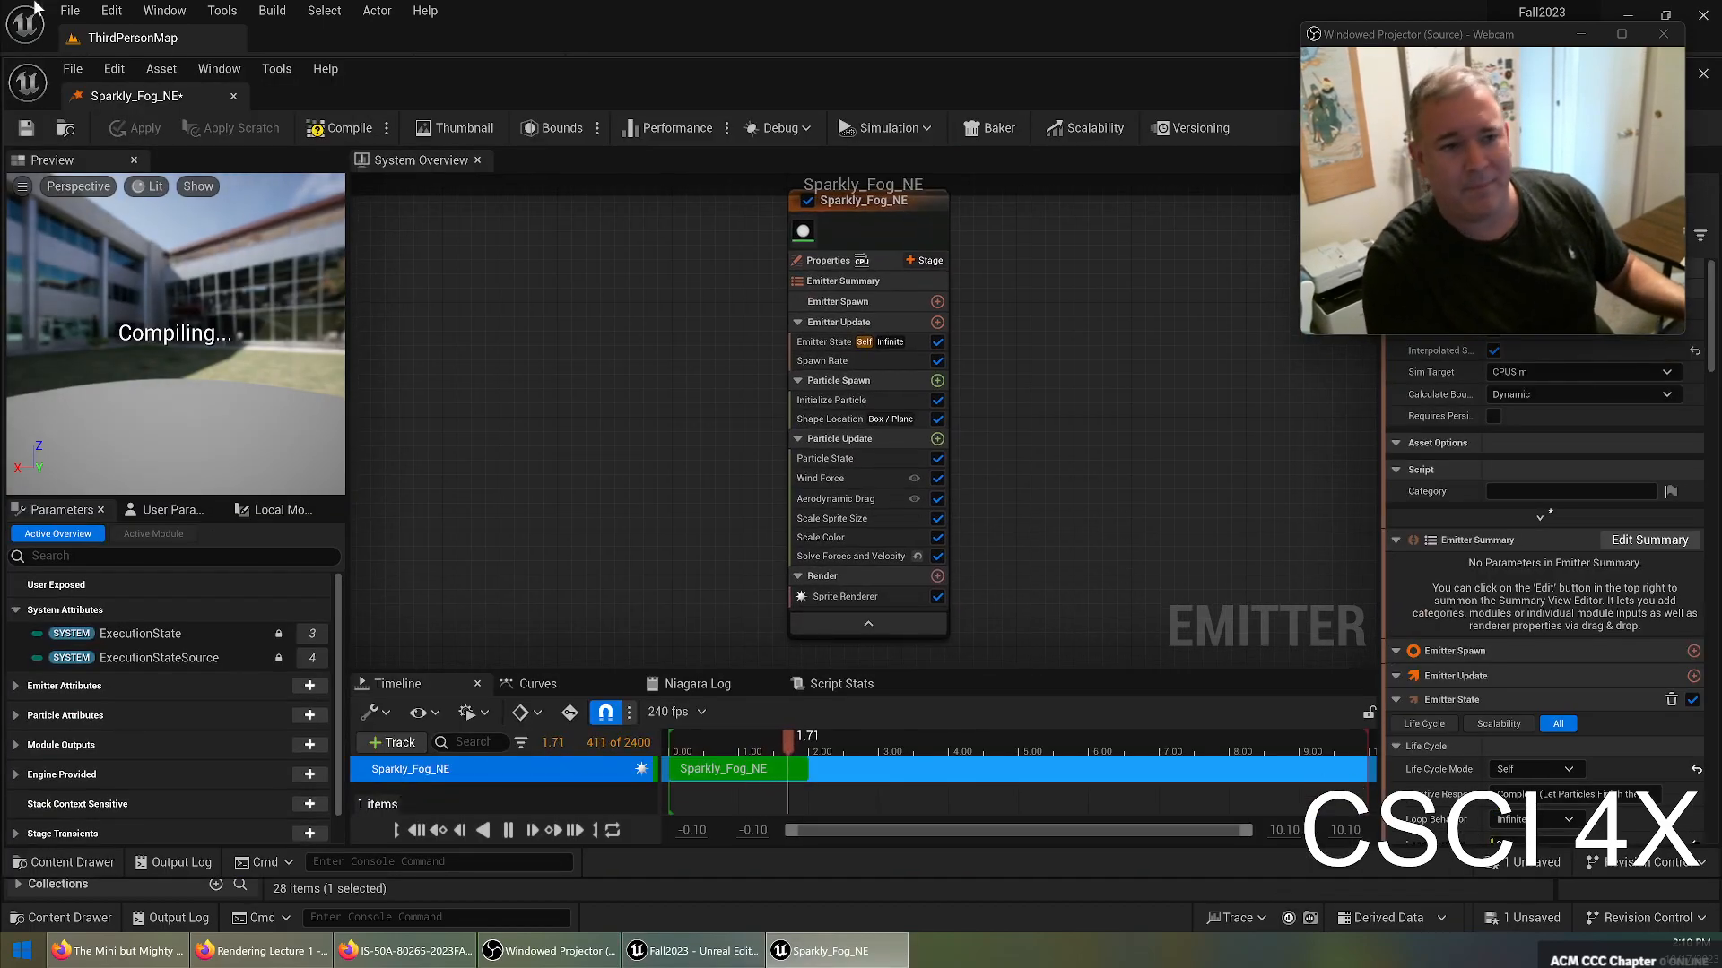
Save the new Sparkly_Fog_NE emitter.
{"action": "left_click", "coordinate": [68, 10]}
{"action": "left_click", "coordinate": [144, 252]}
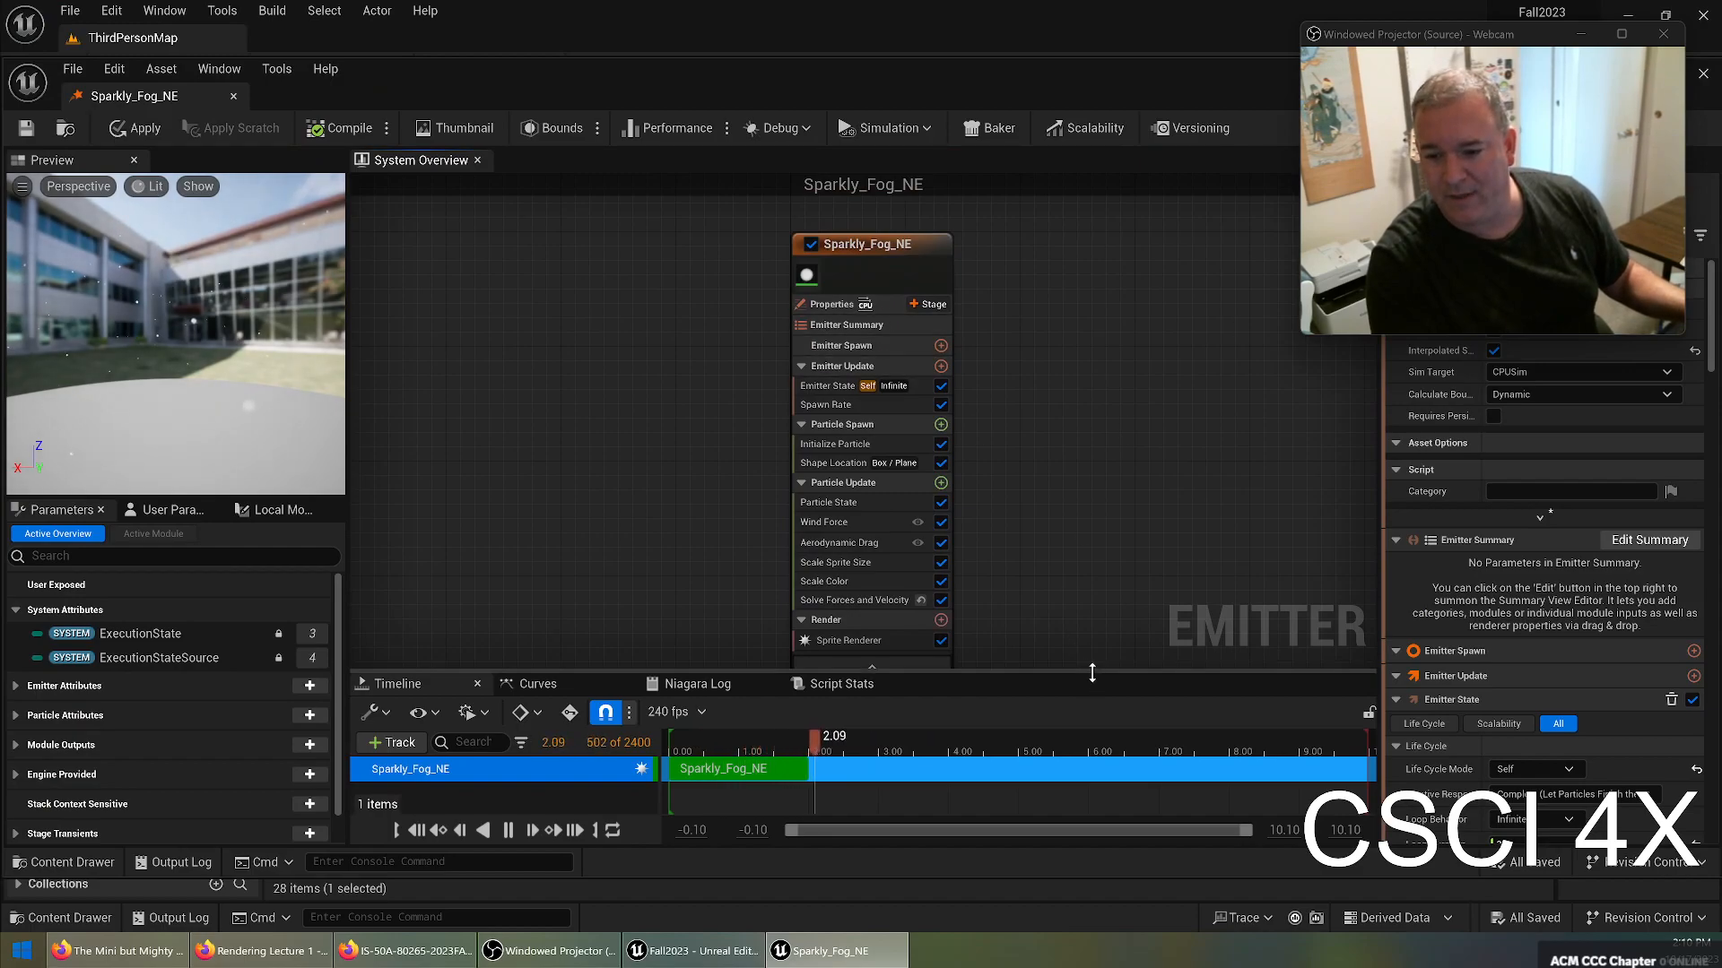
Make the System Overview graph area taller and reposition the Sparkly_Fog_NE node within it.
{"action": "left_click_drag", "start_coordinate": [1081, 671], "coordinate": [1081, 708]}
{"action": "left_click_drag", "start_coordinate": [892, 242], "coordinate": [1054, 230]}
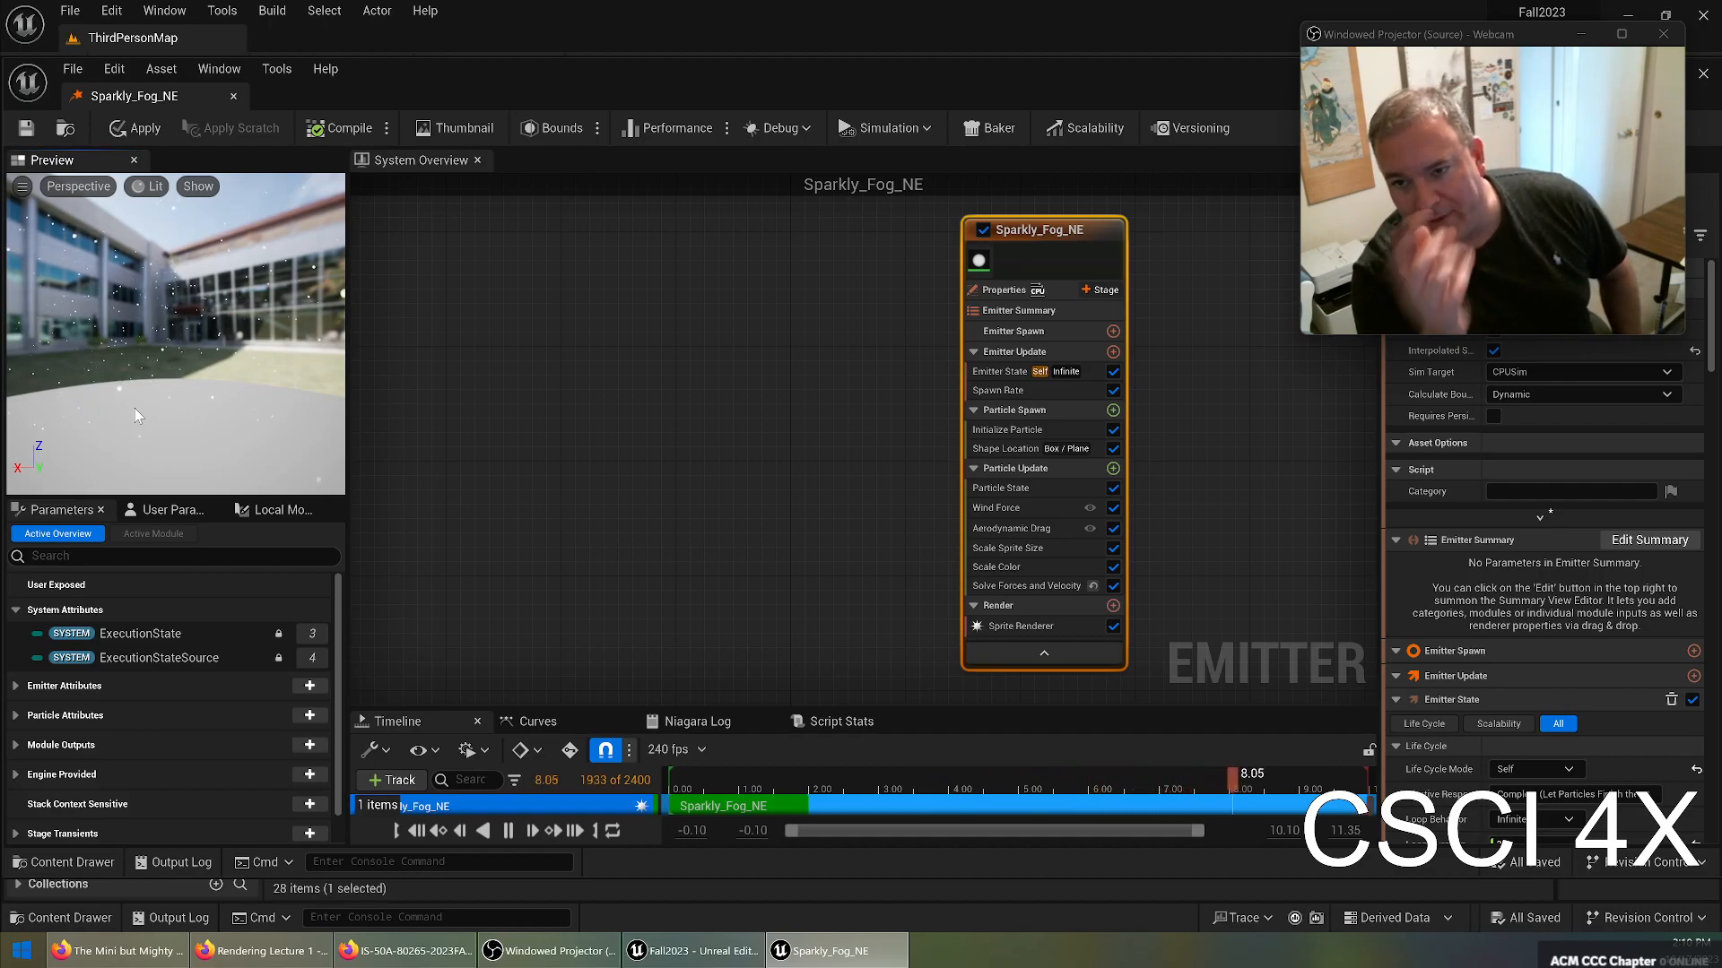
{"action": "left_click_drag", "start_coordinate": [1027, 228], "coordinate": [983, 229]}
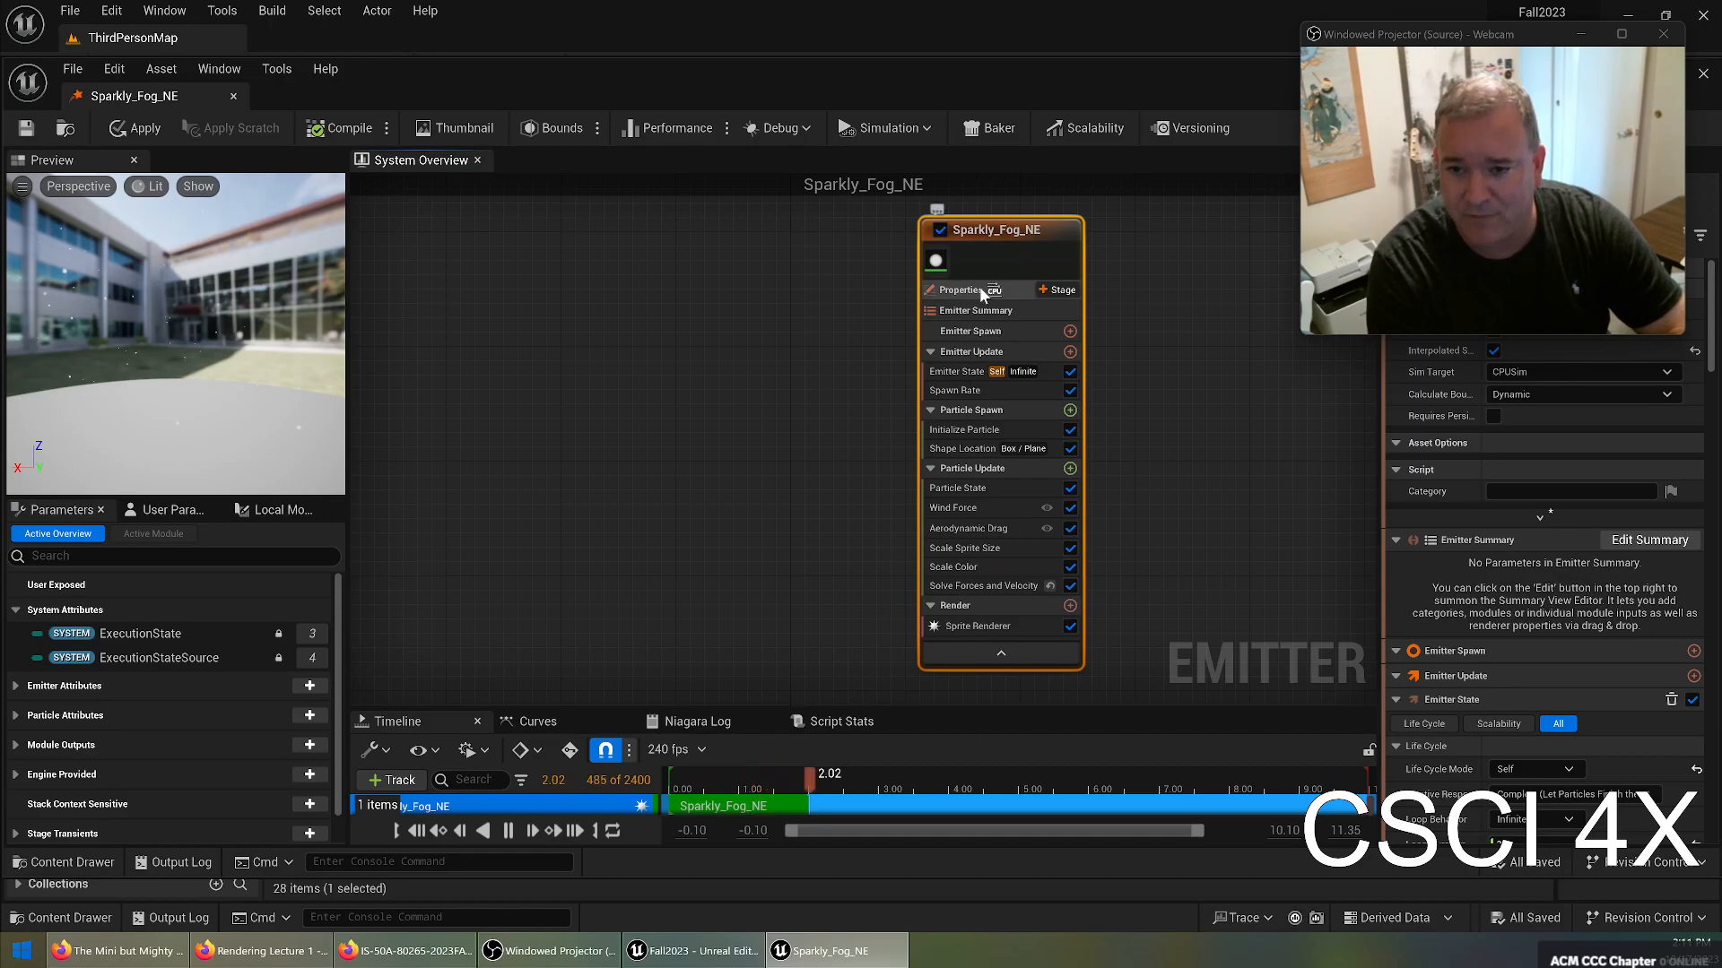
{"action": "left_click_drag", "start_coordinate": [1545, 56], "coordinate": [646, 91]}
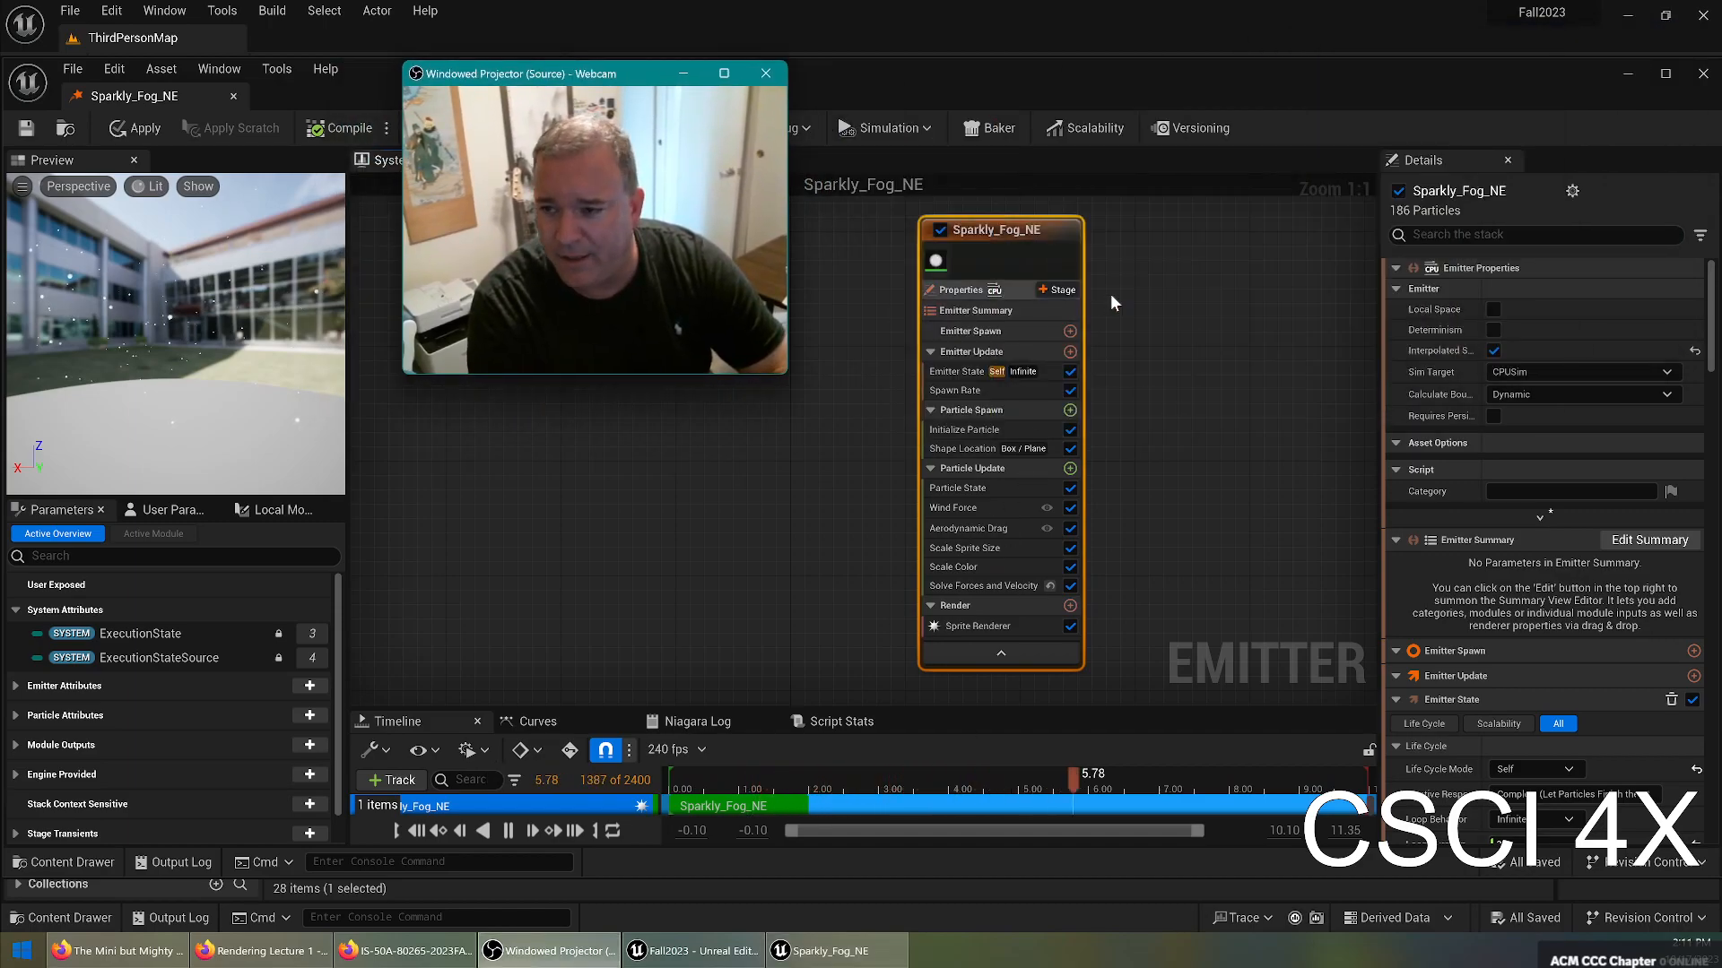
Examine the emitter's full stack and the settings of its Particle Update modules, including Wind Force, Aerodynamic Drag and Scale Color.
{"action": "left_click", "coordinate": [994, 236]}
{"action": "scroll", "coordinate": [1616, 438], "scroll_direction": "down", "scroll_amount": 5}
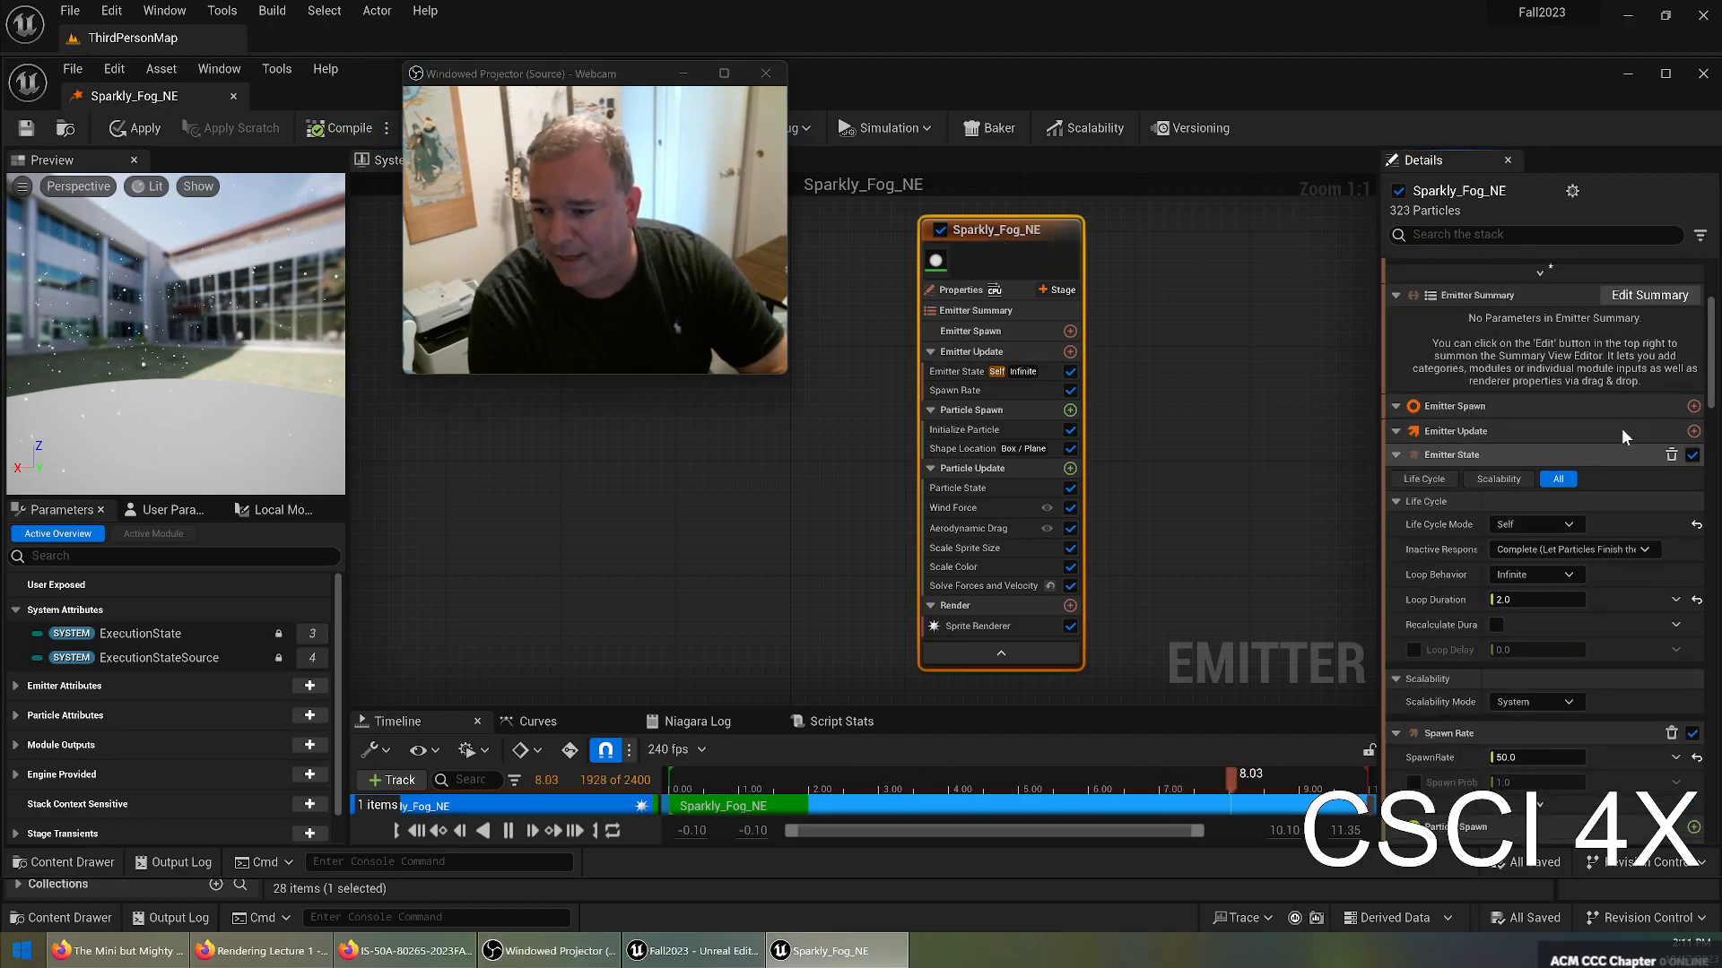
{"action": "left_click", "coordinate": [960, 506]}
{"action": "left_click", "coordinate": [953, 549]}
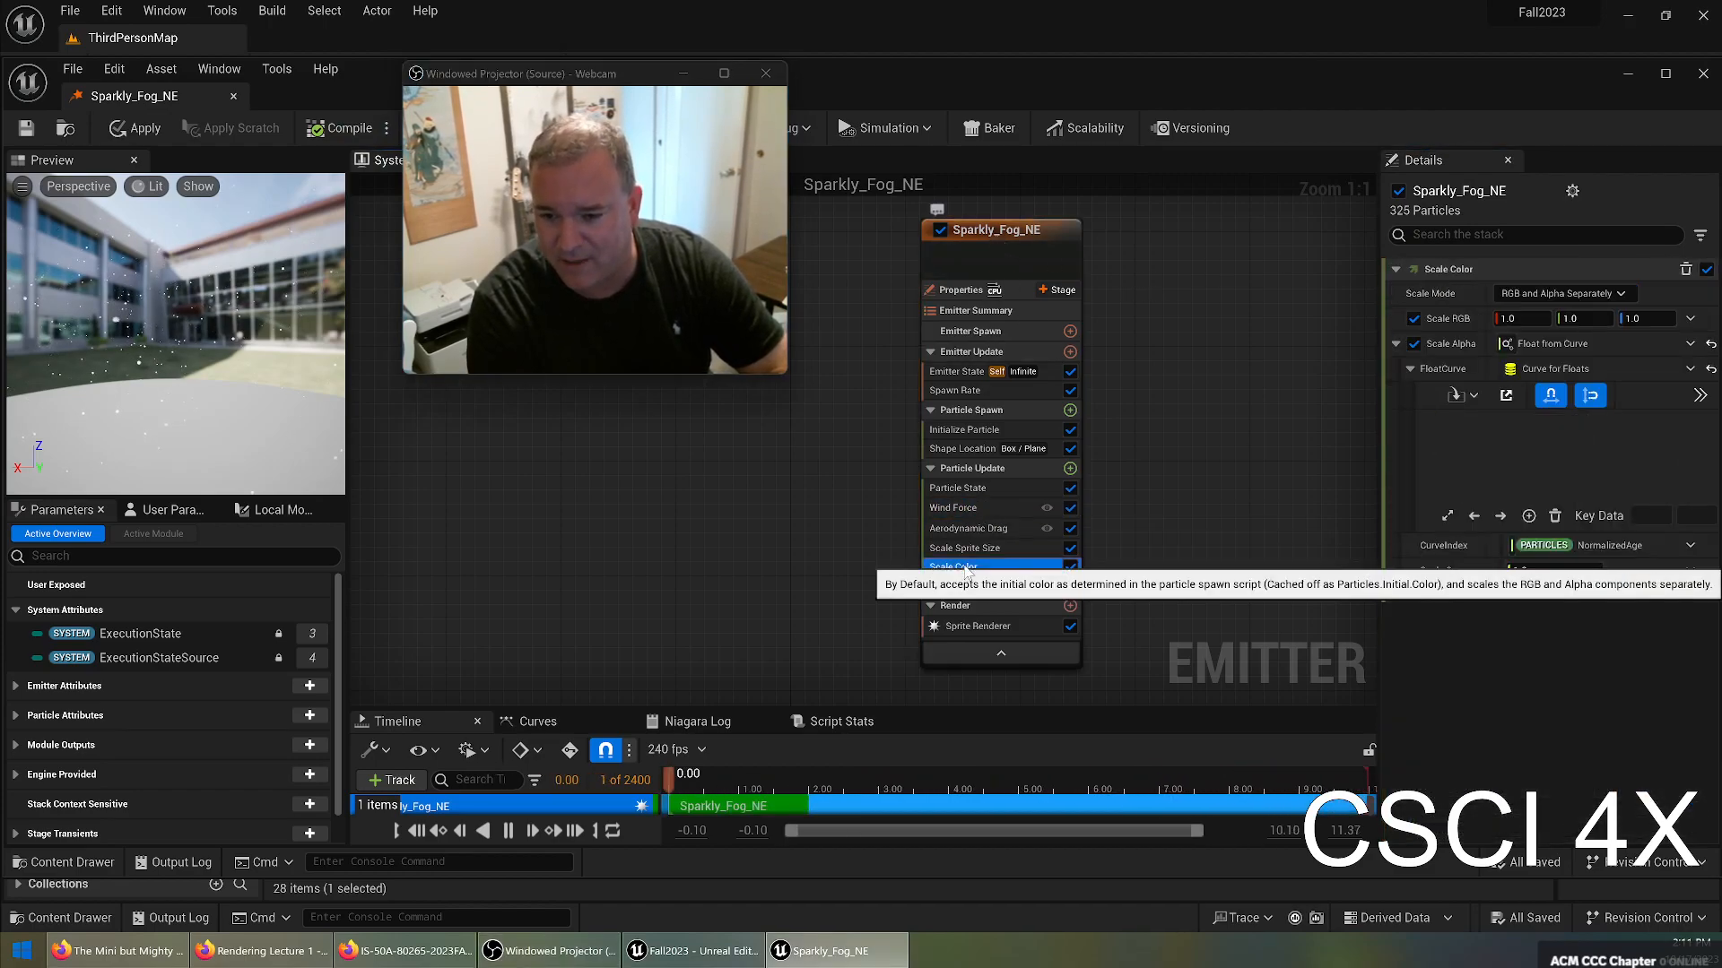
{"action": "left_click", "coordinate": [963, 587]}
{"action": "left_click", "coordinate": [977, 240]}
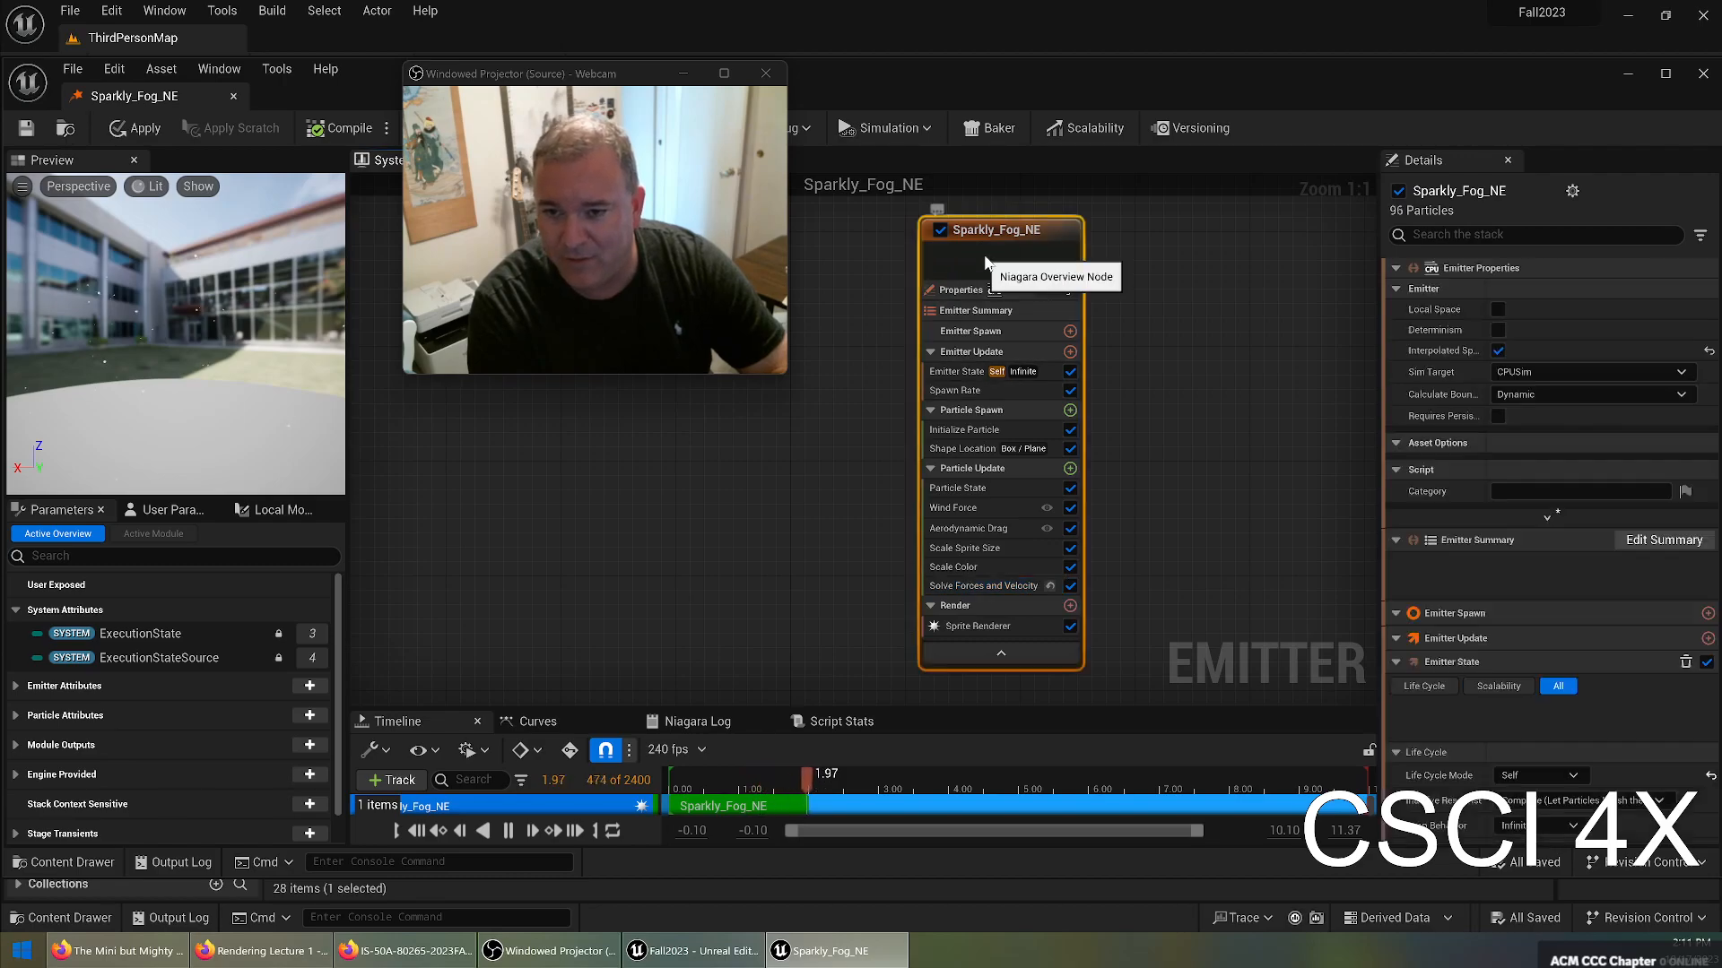
{"action": "scroll", "coordinate": [1648, 460], "scroll_direction": "down", "scroll_amount": 3}
{"action": "left_click_drag", "start_coordinate": [1712, 308], "coordinate": [1711, 655]}
{"action": "left_click", "coordinate": [962, 531]}
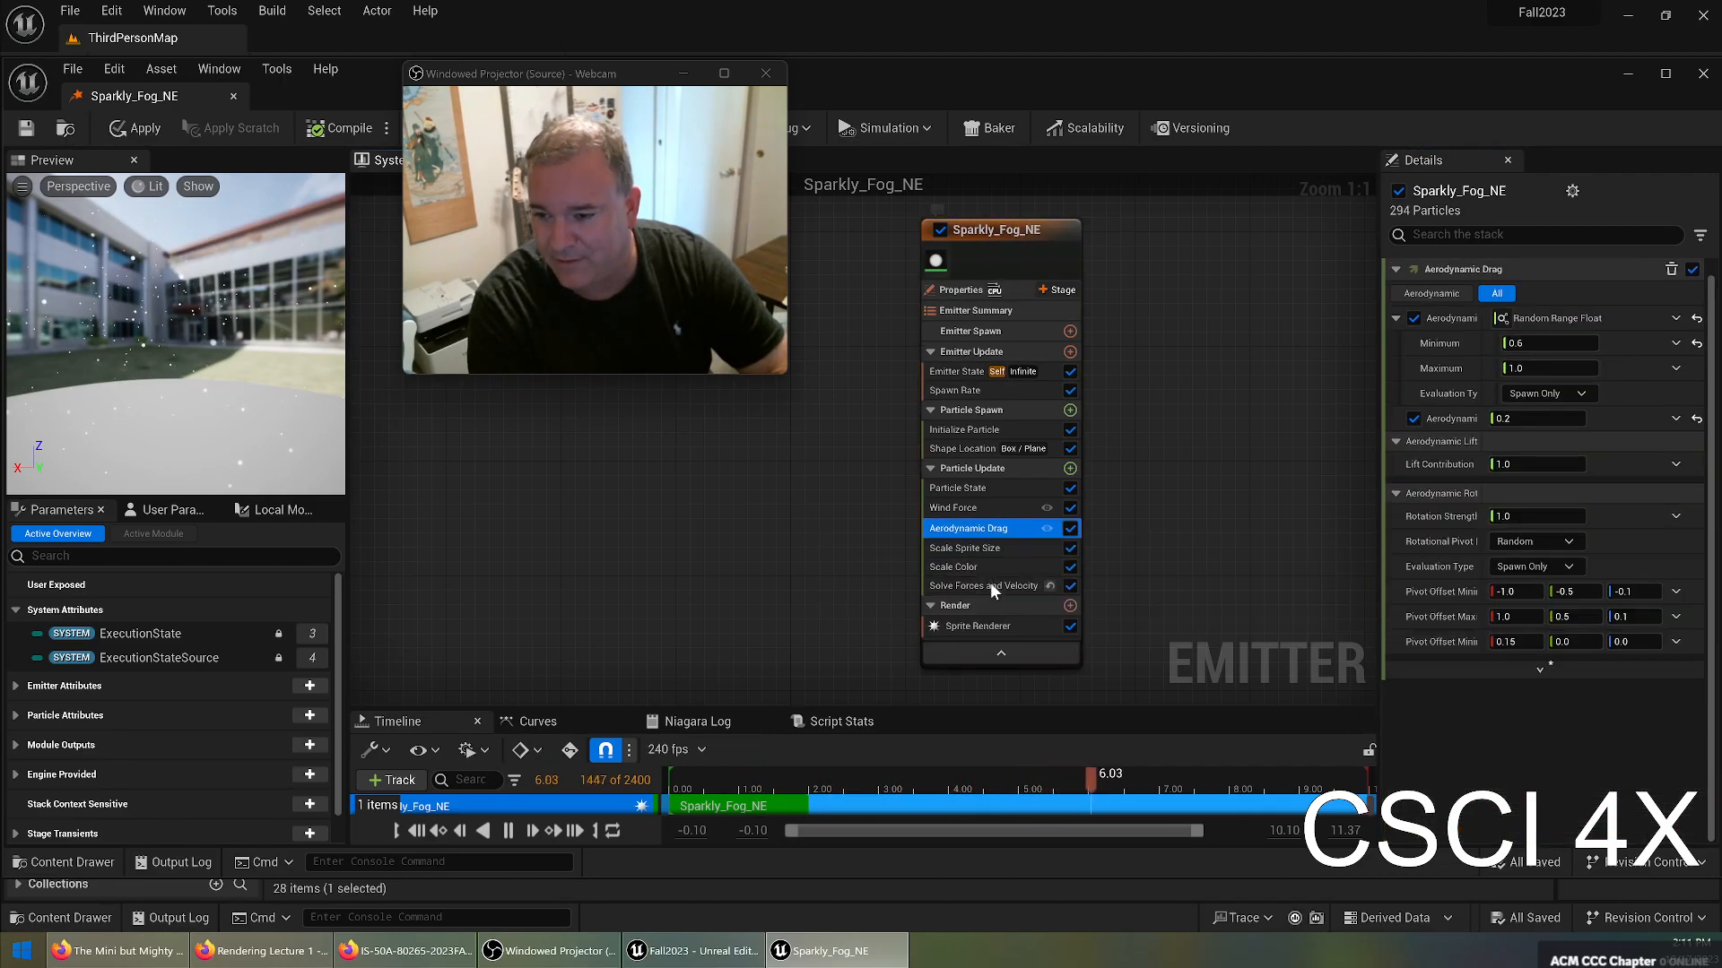
{"action": "left_click", "coordinate": [968, 551]}
{"action": "left_click", "coordinate": [975, 526]}
{"action": "left_click", "coordinate": [980, 509]}
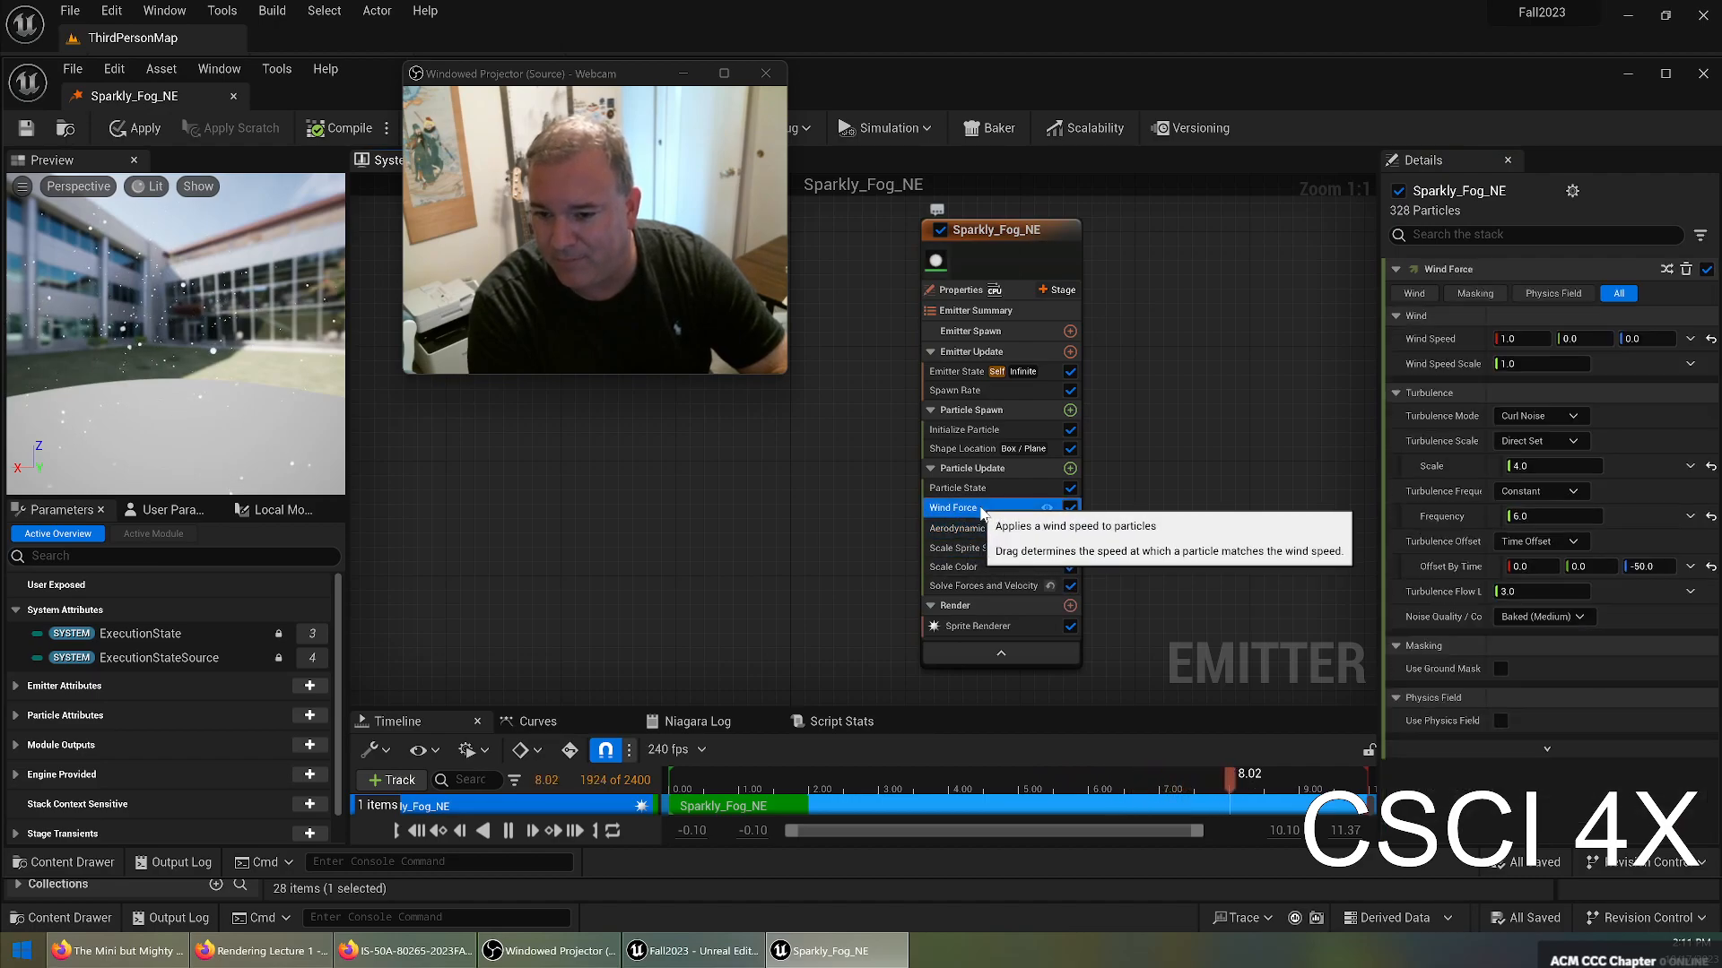
{"action": "left_click", "coordinate": [1011, 229]}
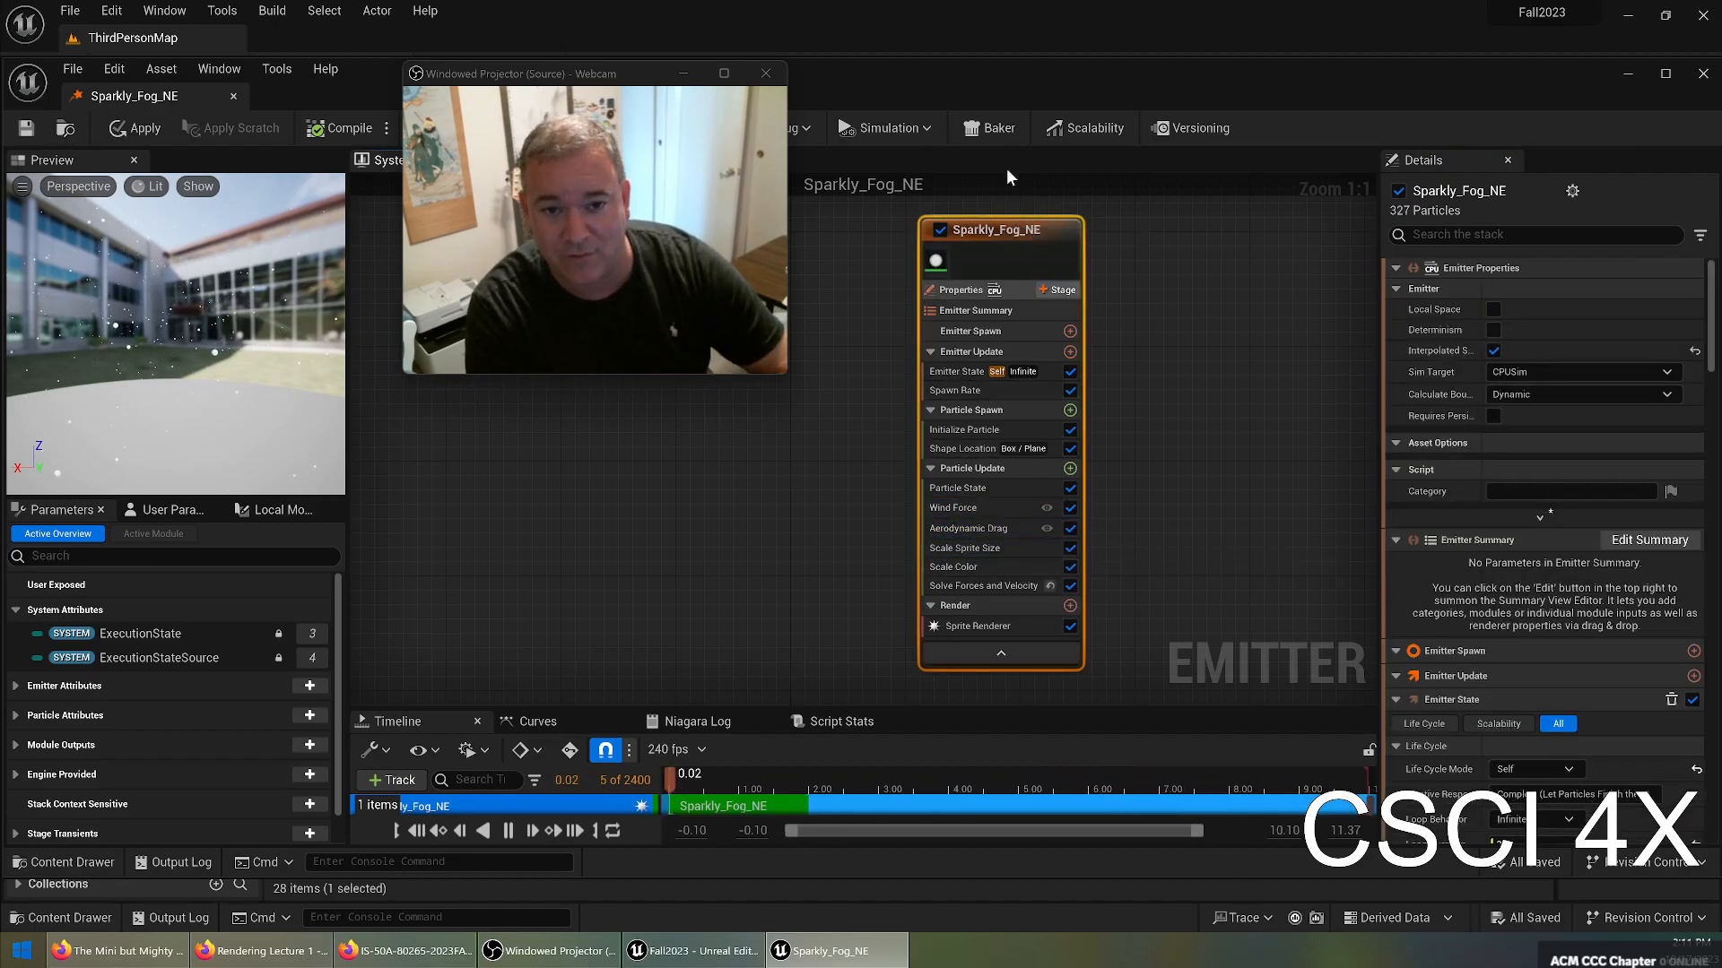
{"action": "mouse_move", "coordinate": [1710, 285]}
{"action": "left_mouse_down"}
{"action": "mouse_move", "coordinate": [1685, 589]}
{"action": "mouse_move", "coordinate": [1704, 313]}
{"action": "left_mouse_up"}
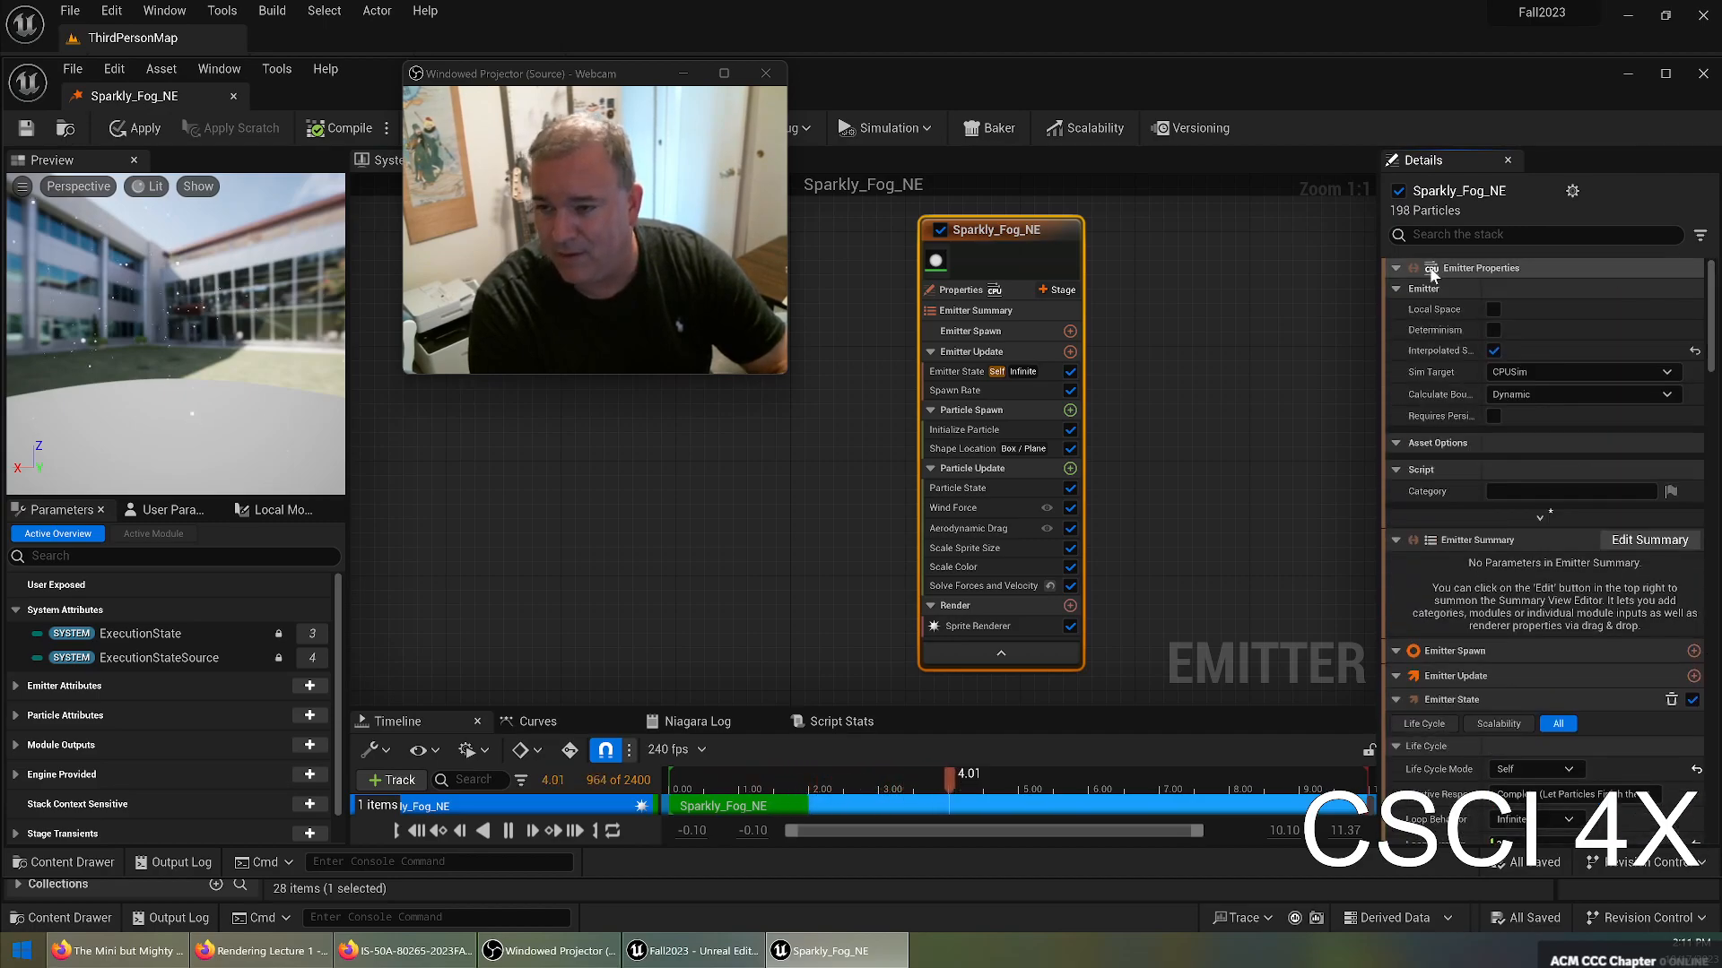
Set the Sim Target in the emitter's properties to GPUCompute Sim.
{"action": "left_click", "coordinate": [968, 294]}
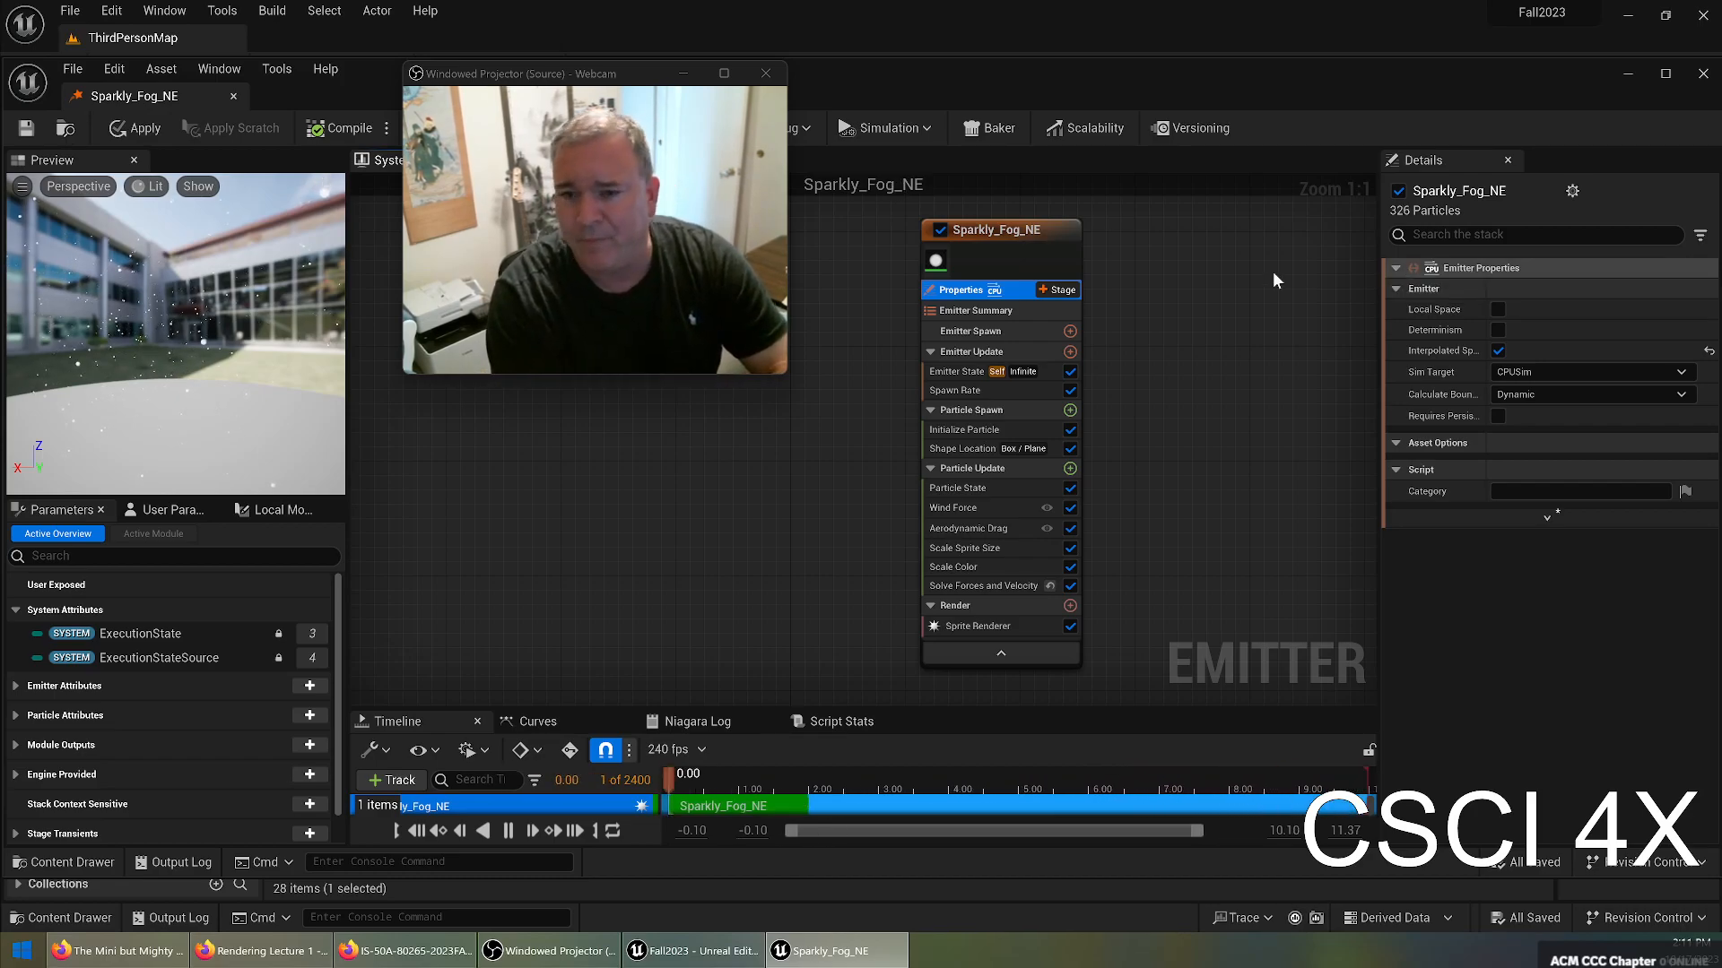
{"action": "left_click", "coordinate": [1482, 269]}
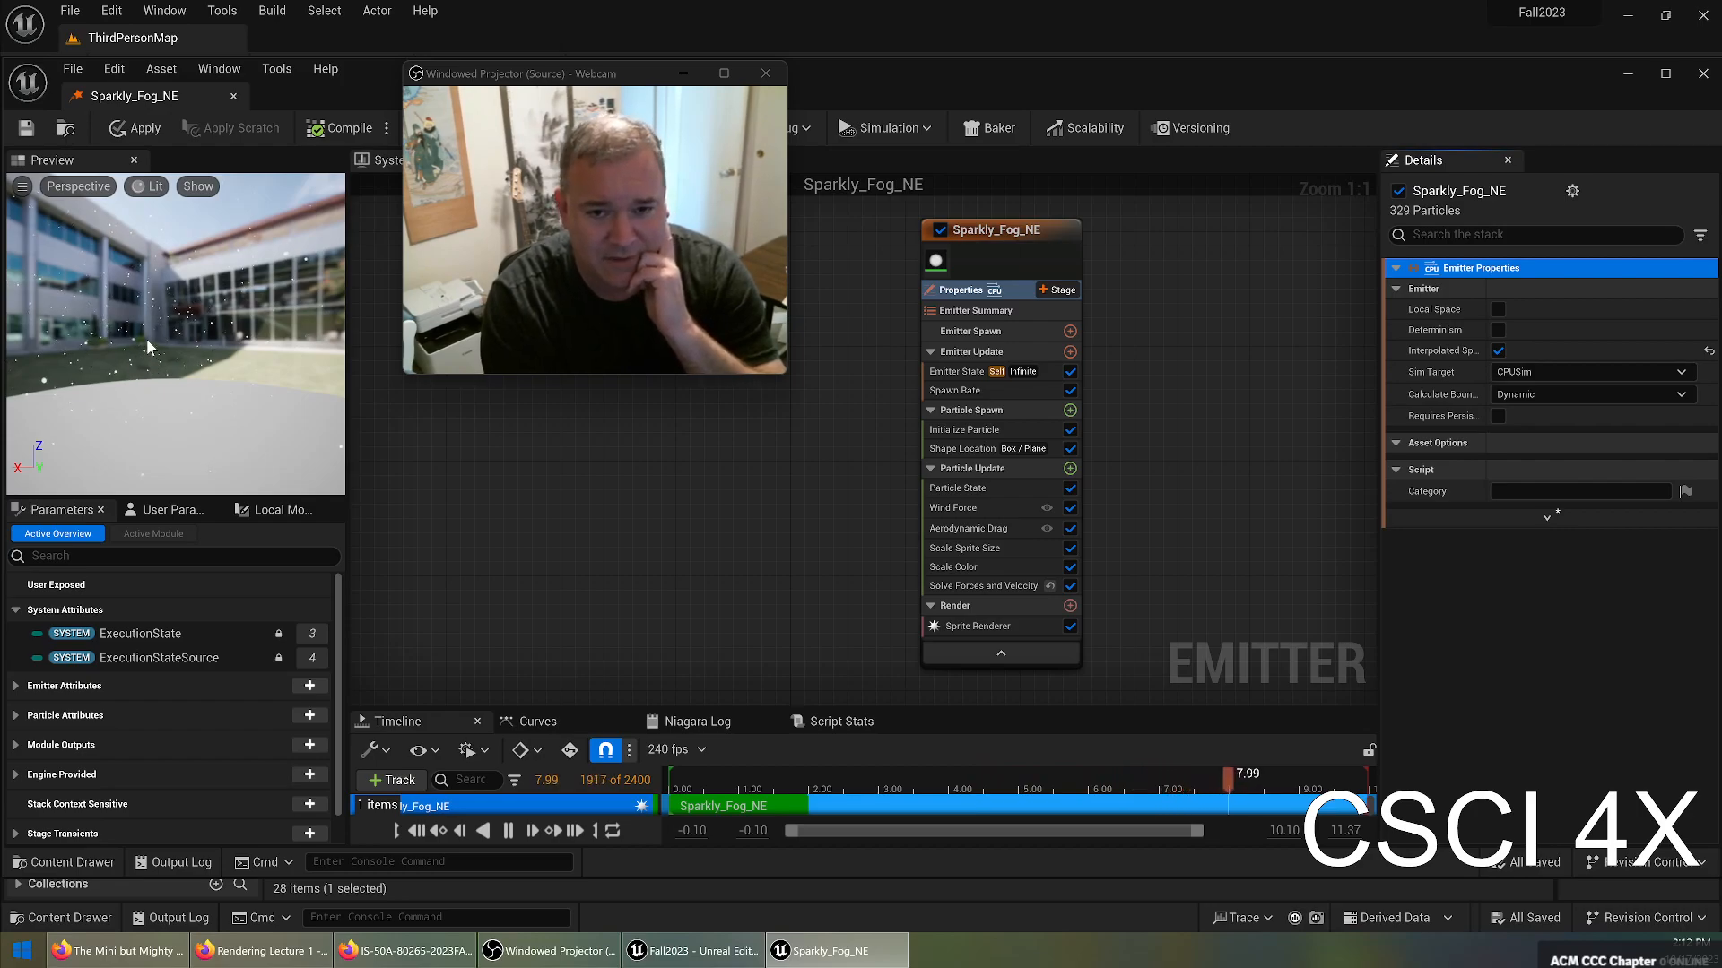
{"action": "left_click", "coordinate": [1529, 373]}
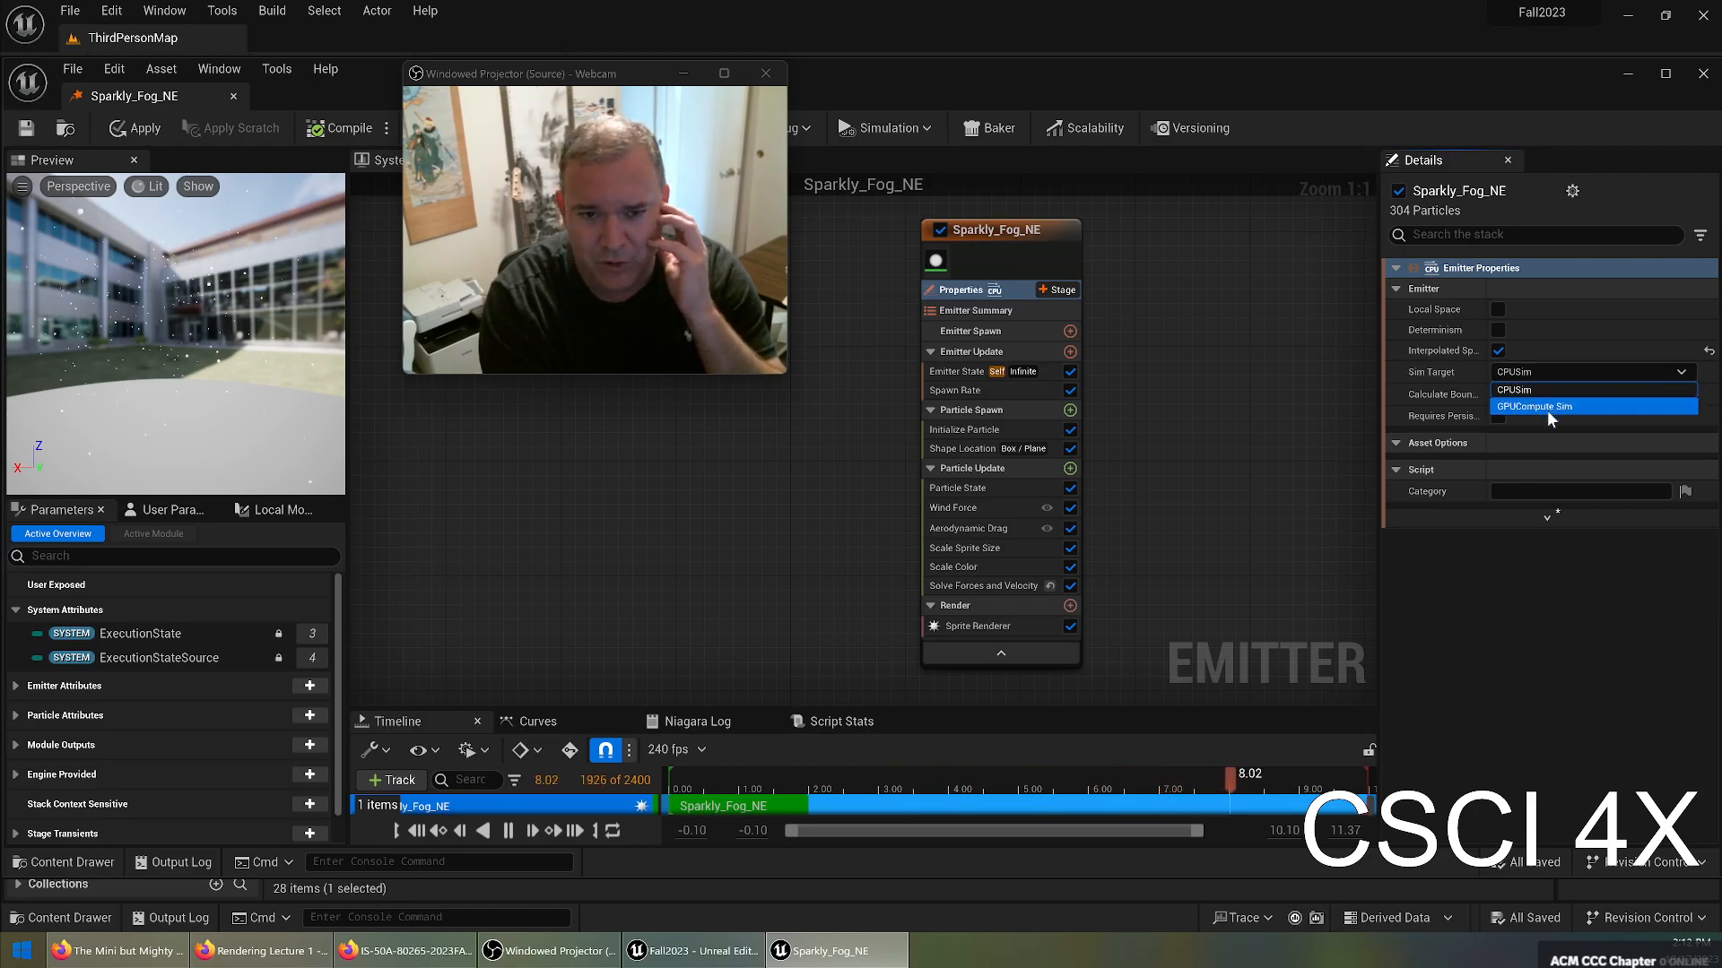
{"action": "left_click", "coordinate": [1546, 406]}
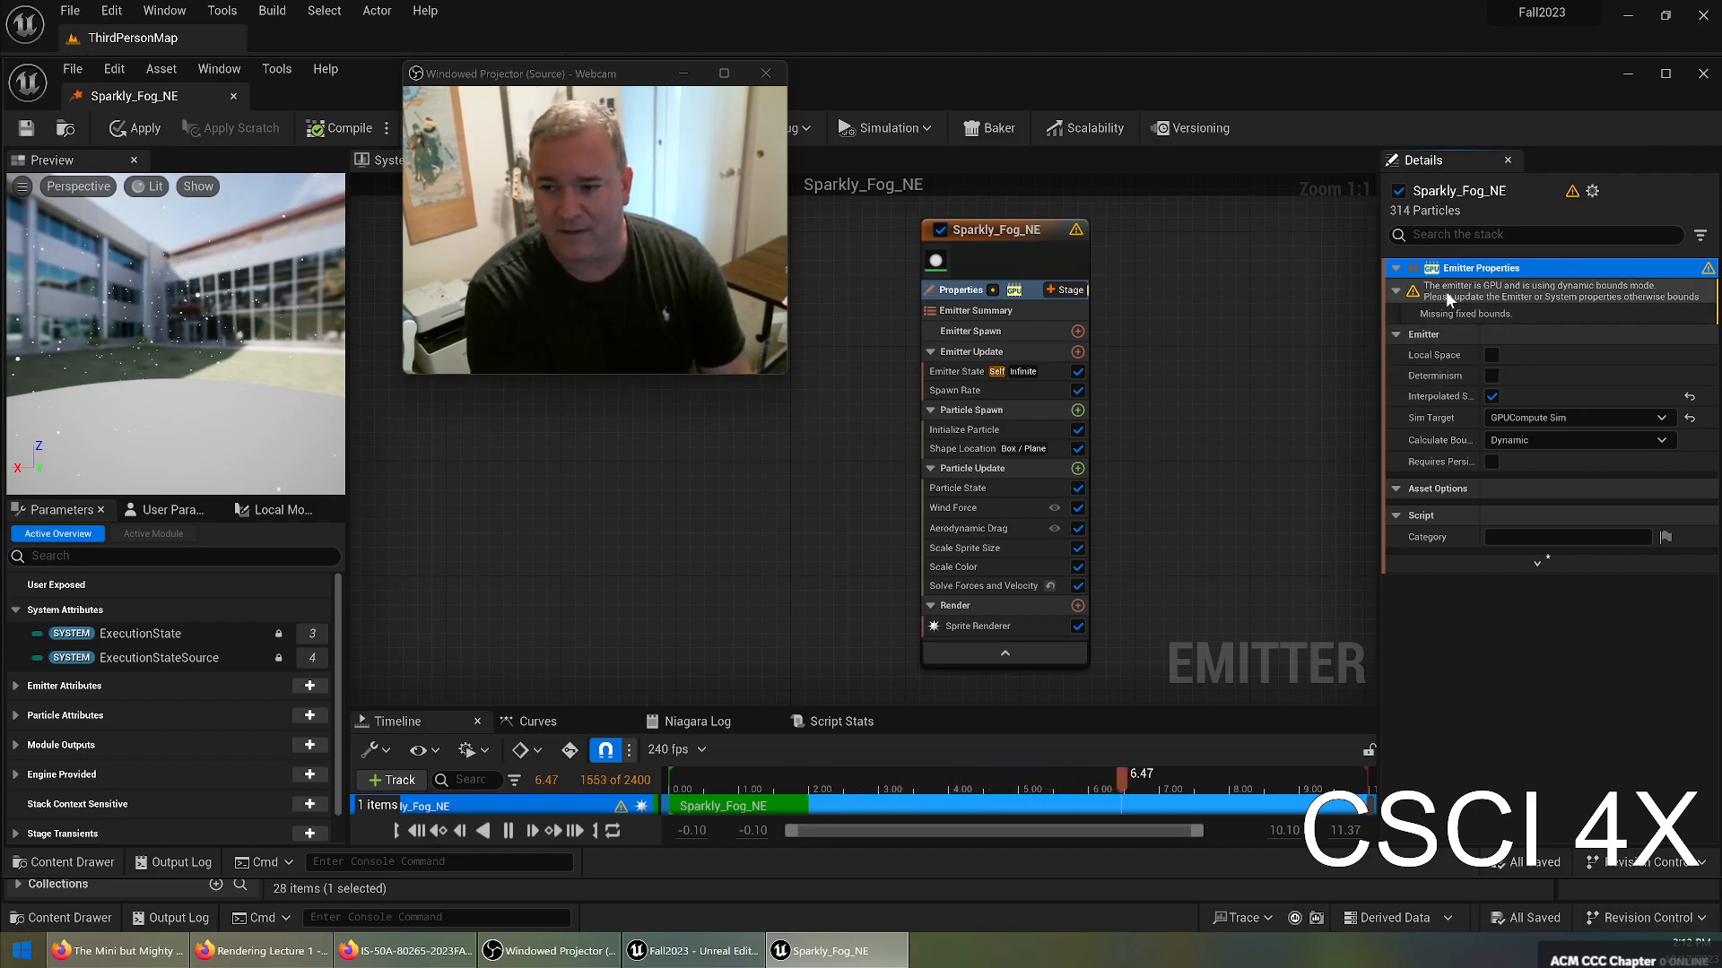
Resolve the missing fixed bounds warning by setting the emitter's Calculate Bounds Mode to Fixed, and expand the Fixed Bounds values.
{"action": "left_click", "coordinate": [1481, 315]}
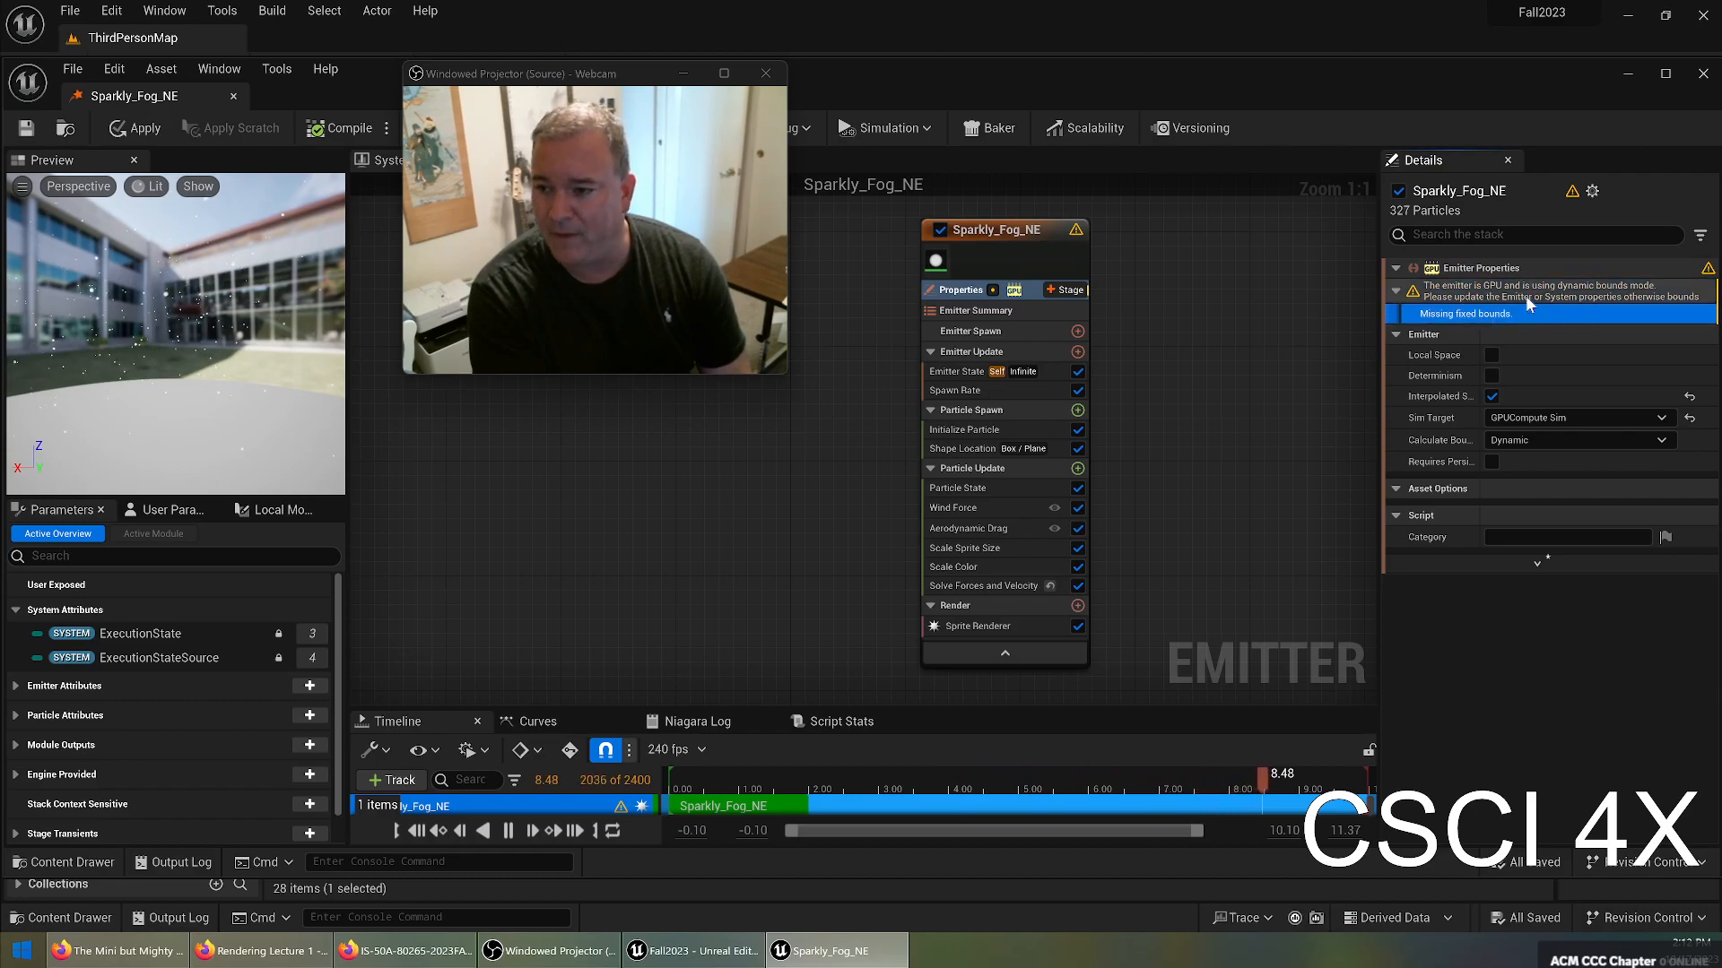
{"action": "left_click", "coordinate": [1485, 298]}
{"action": "right_click", "coordinate": [1521, 296]}
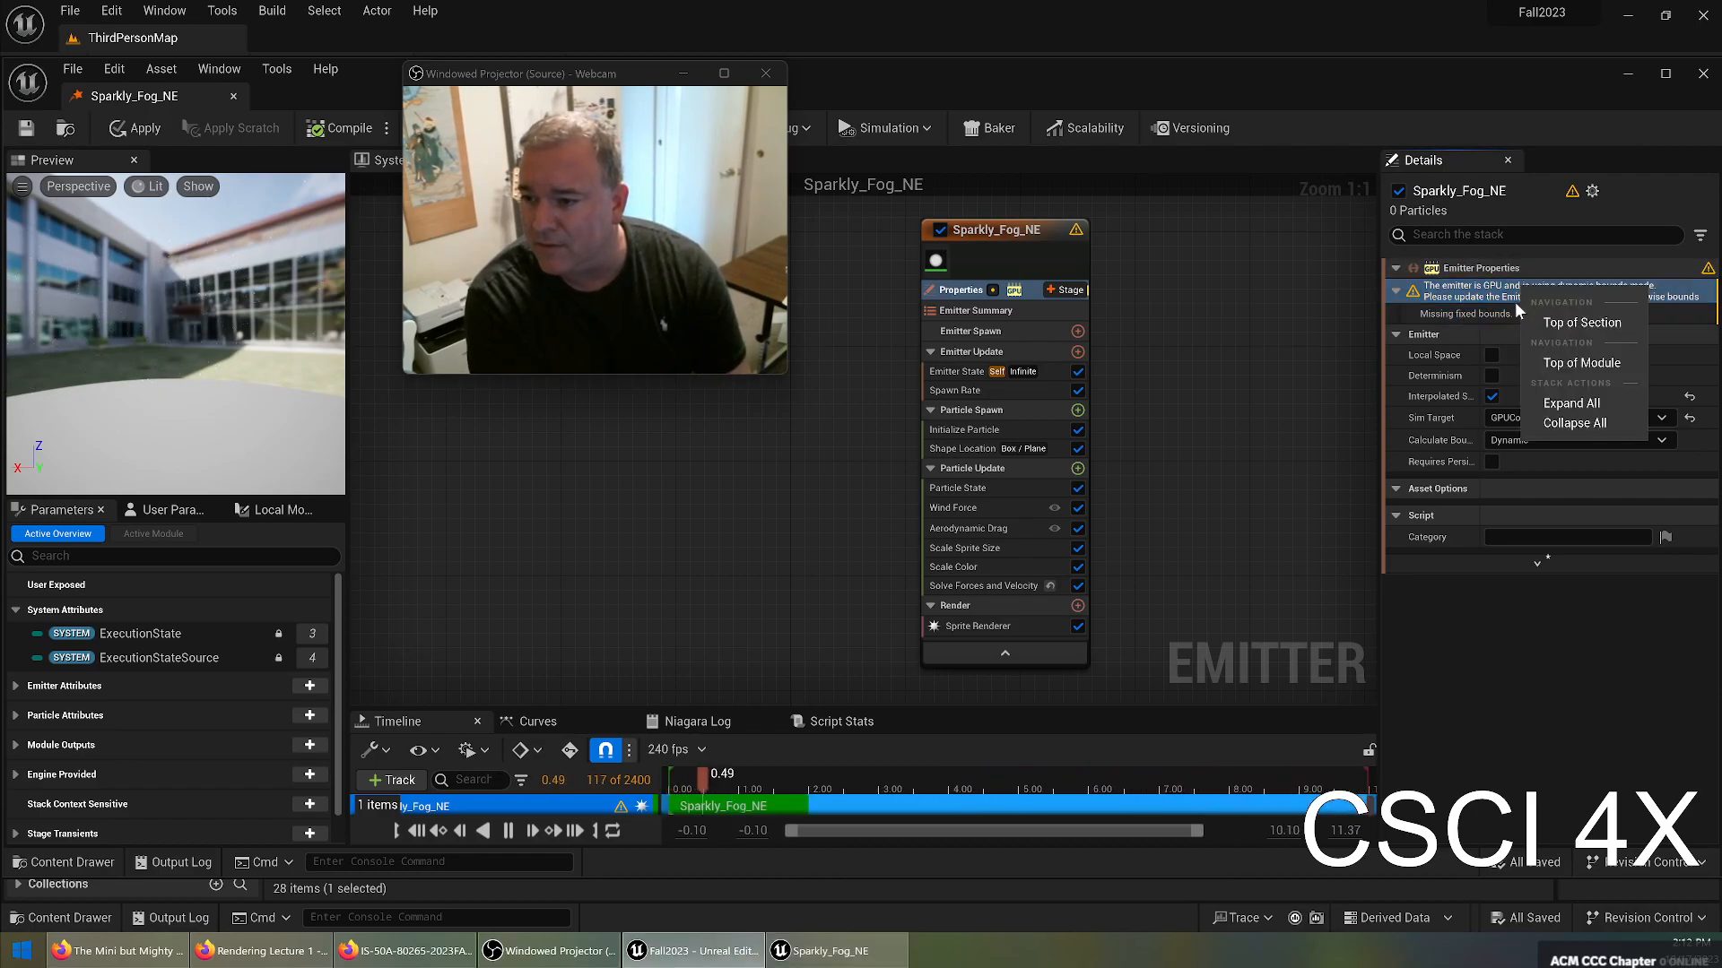
{"action": "right_click", "coordinate": [1472, 310]}
{"action": "left_click", "coordinate": [1471, 310]}
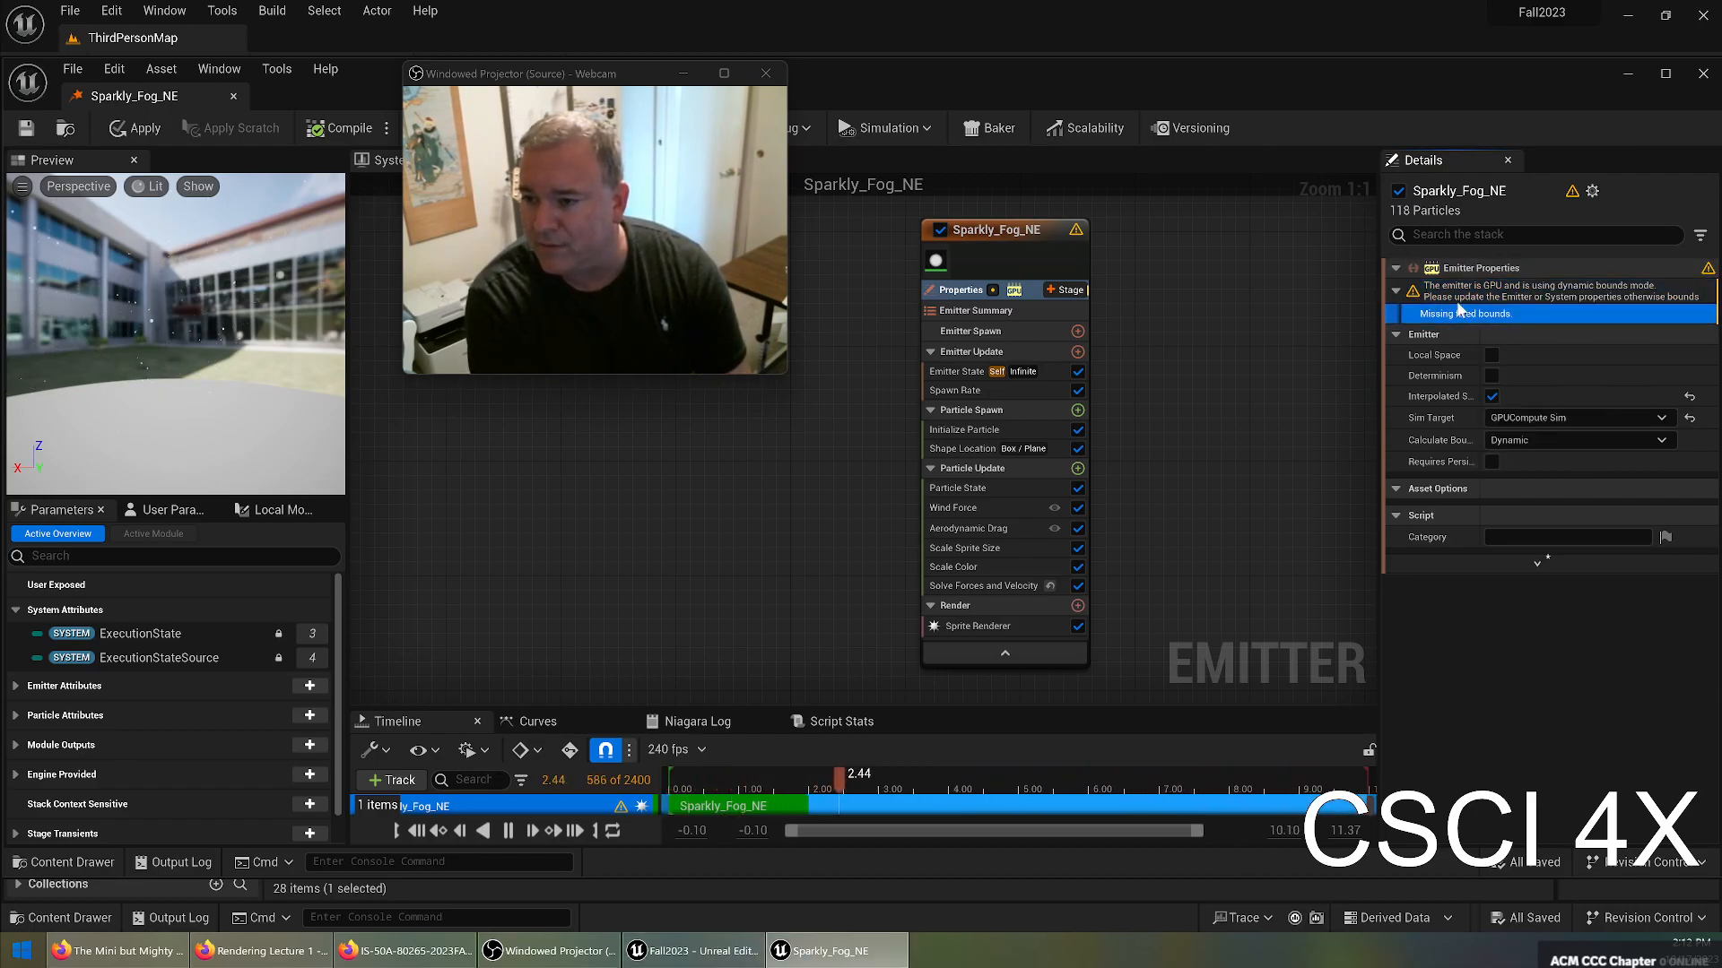
{"action": "left_click", "coordinate": [1522, 440]}
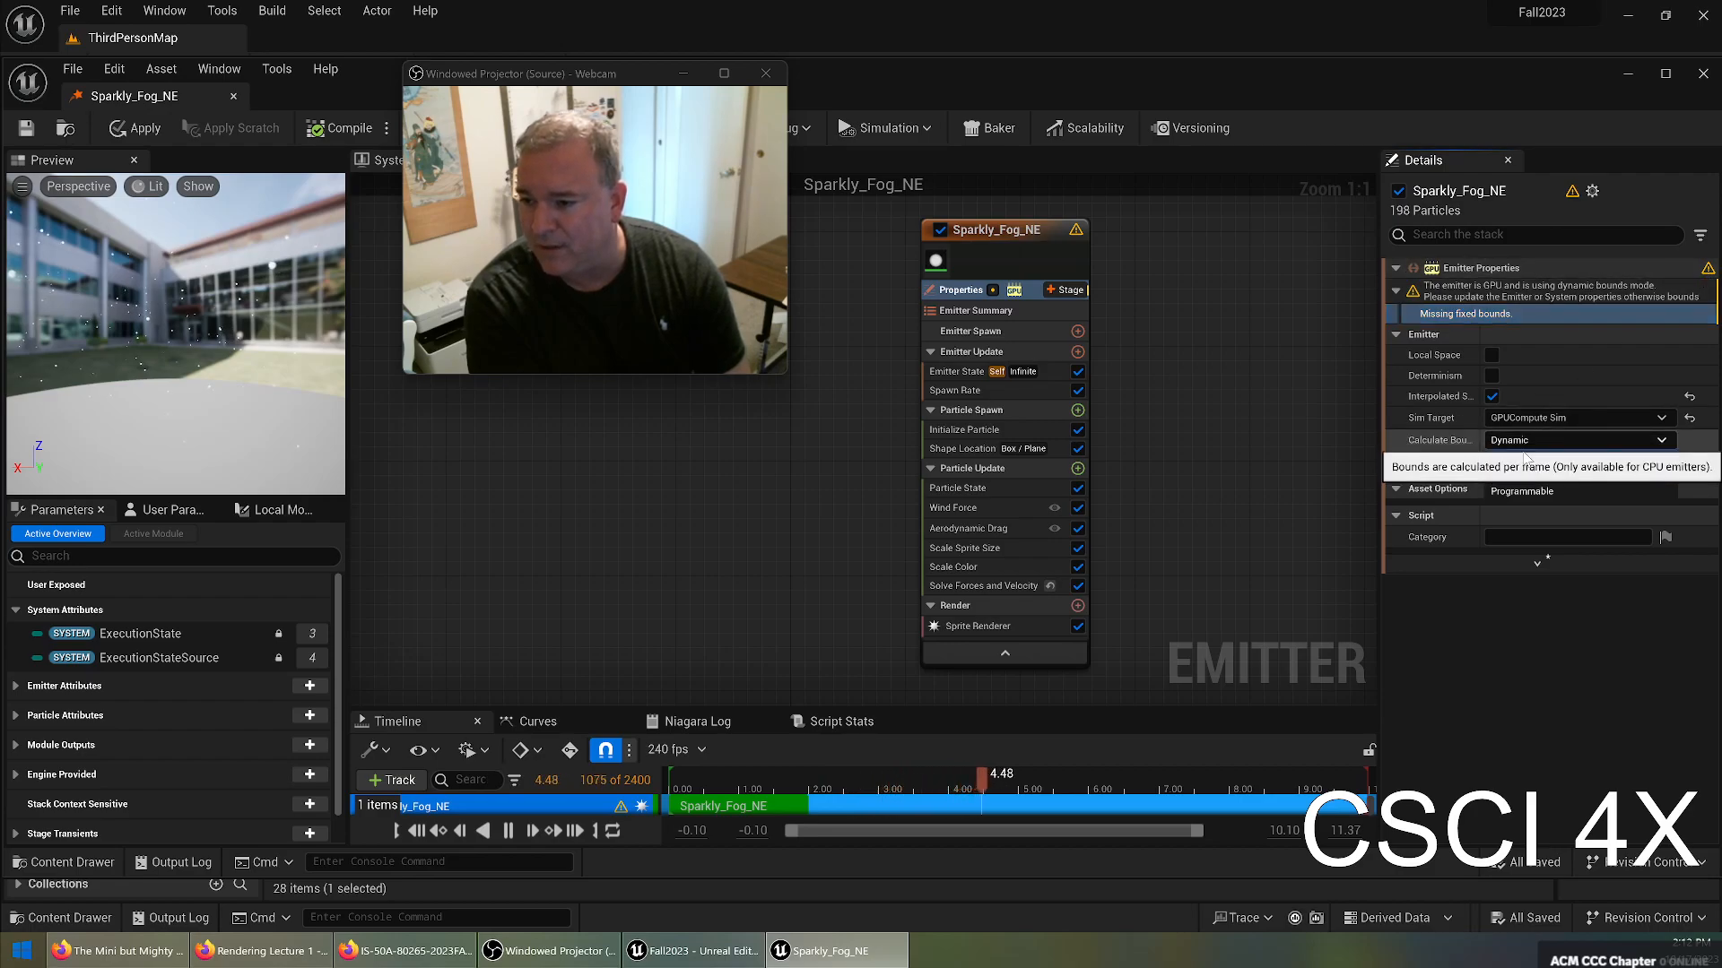
{"action": "left_click", "coordinate": [1516, 477]}
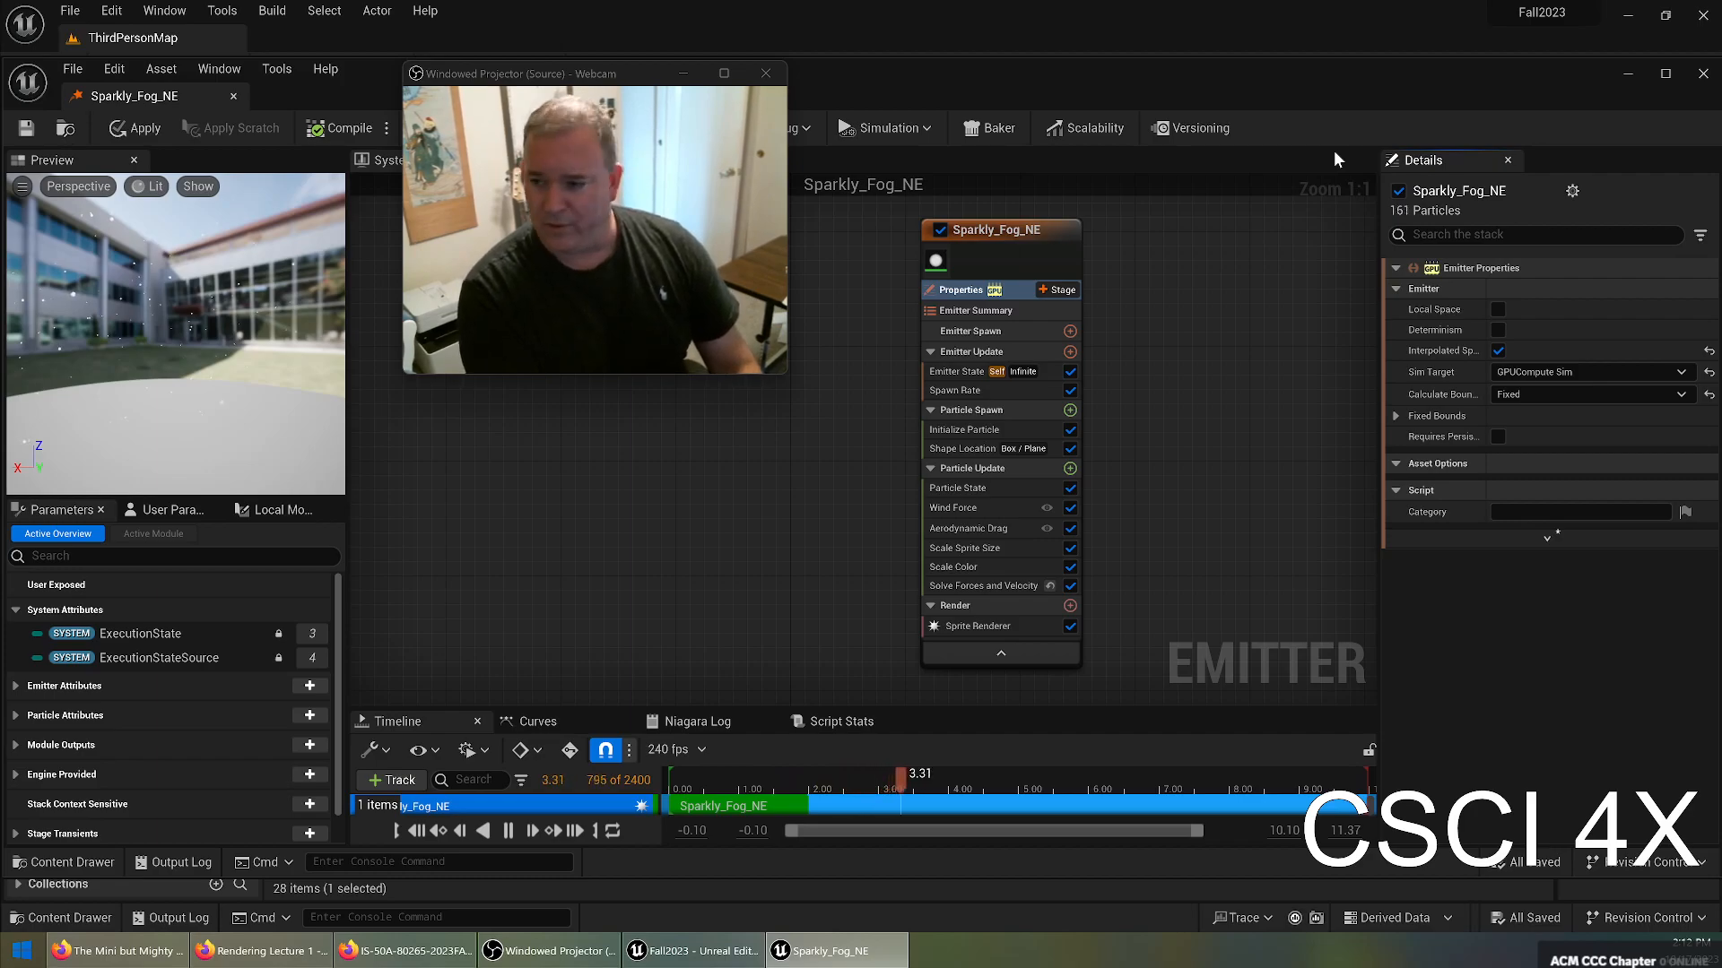
{"action": "left_click", "coordinate": [1395, 416]}
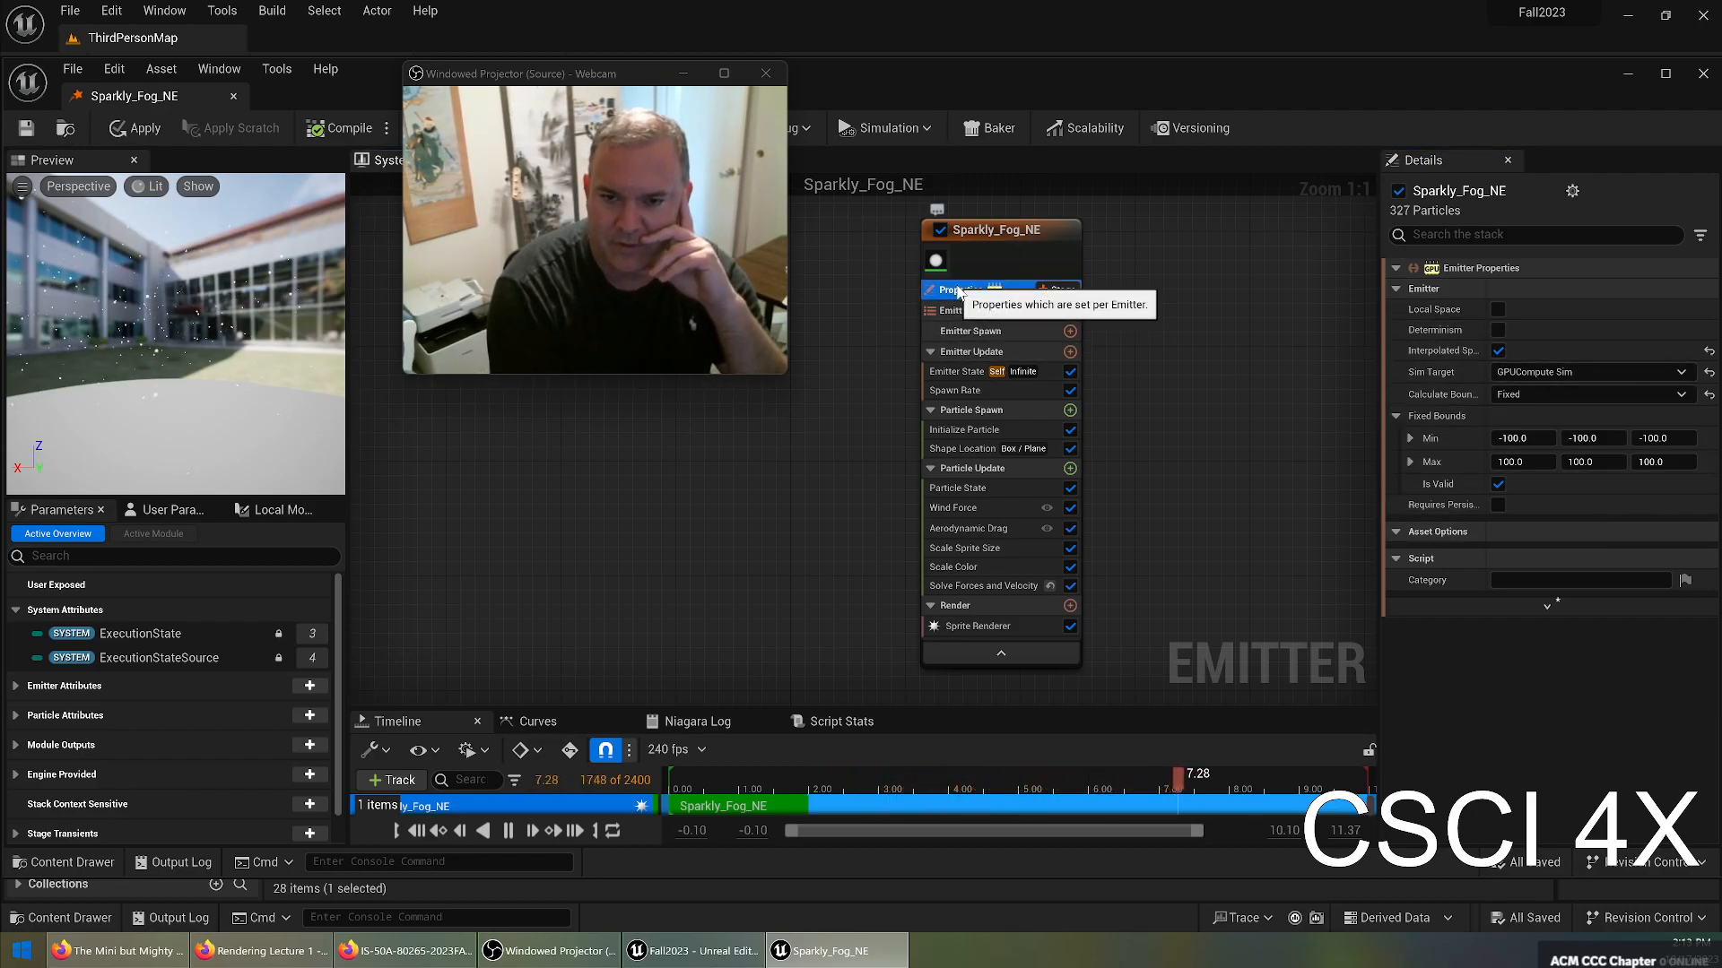
Review the Sim Target and Calculate Bounds Mode options, and look through the Emitter Summary, Emitter Spawn and Emitter Update stages.
{"action": "left_click", "coordinate": [1535, 372]}
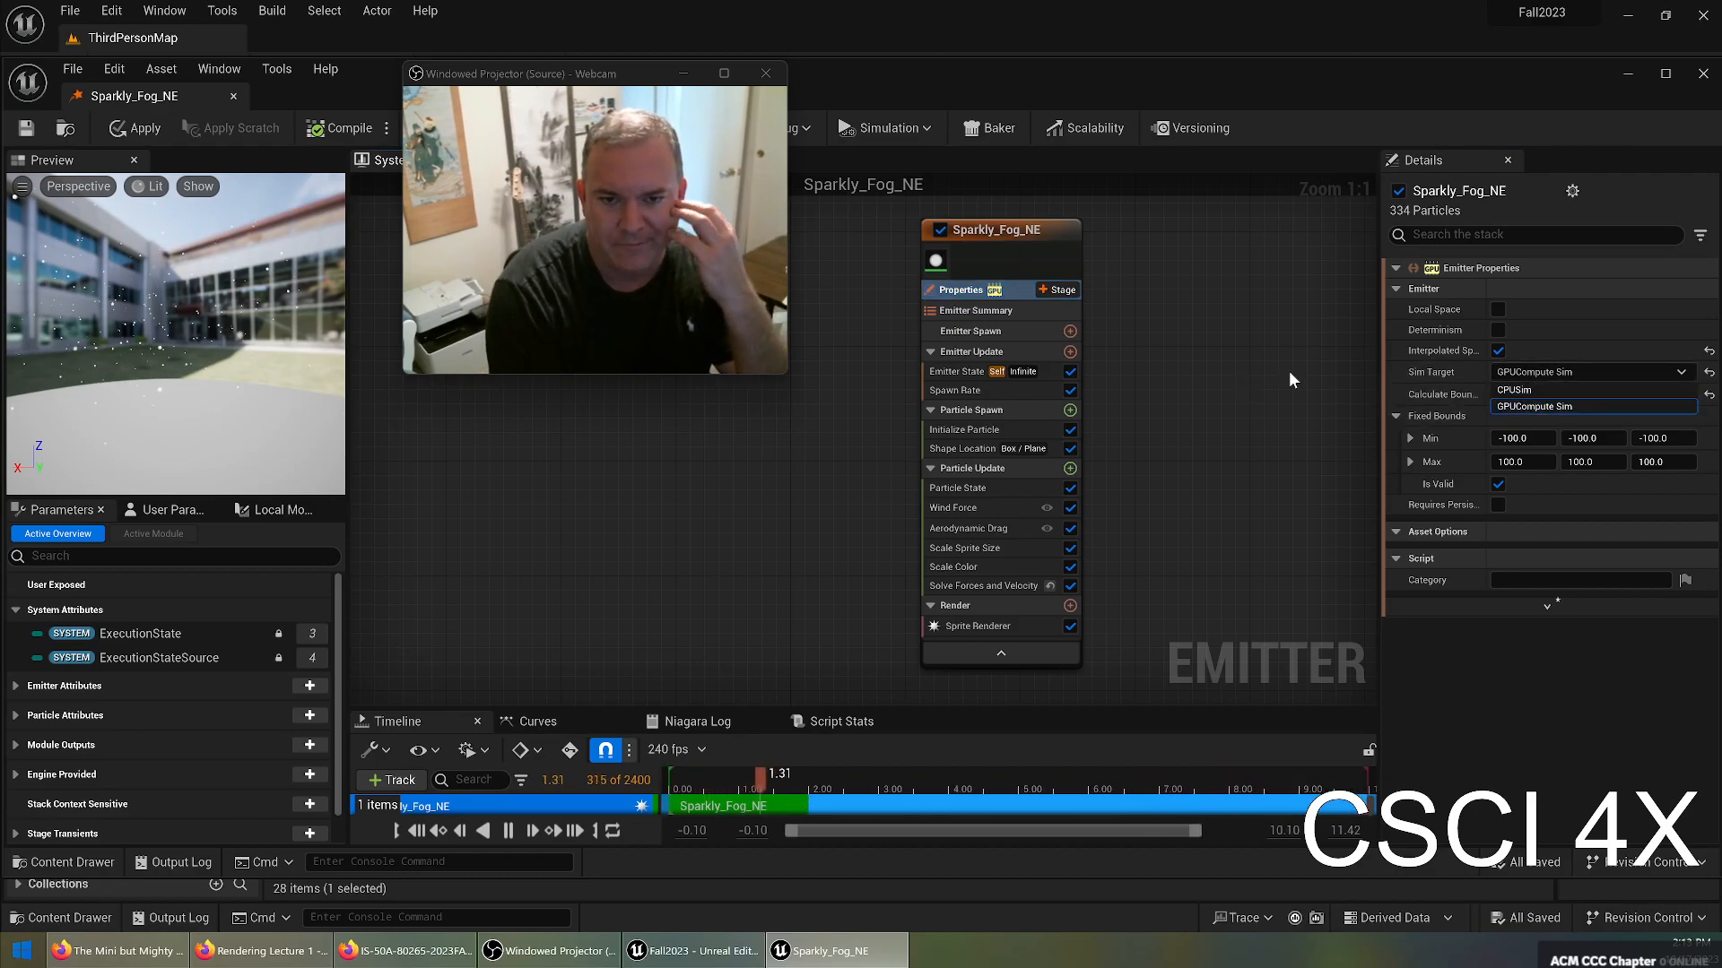
{"action": "left_click", "coordinate": [1534, 406]}
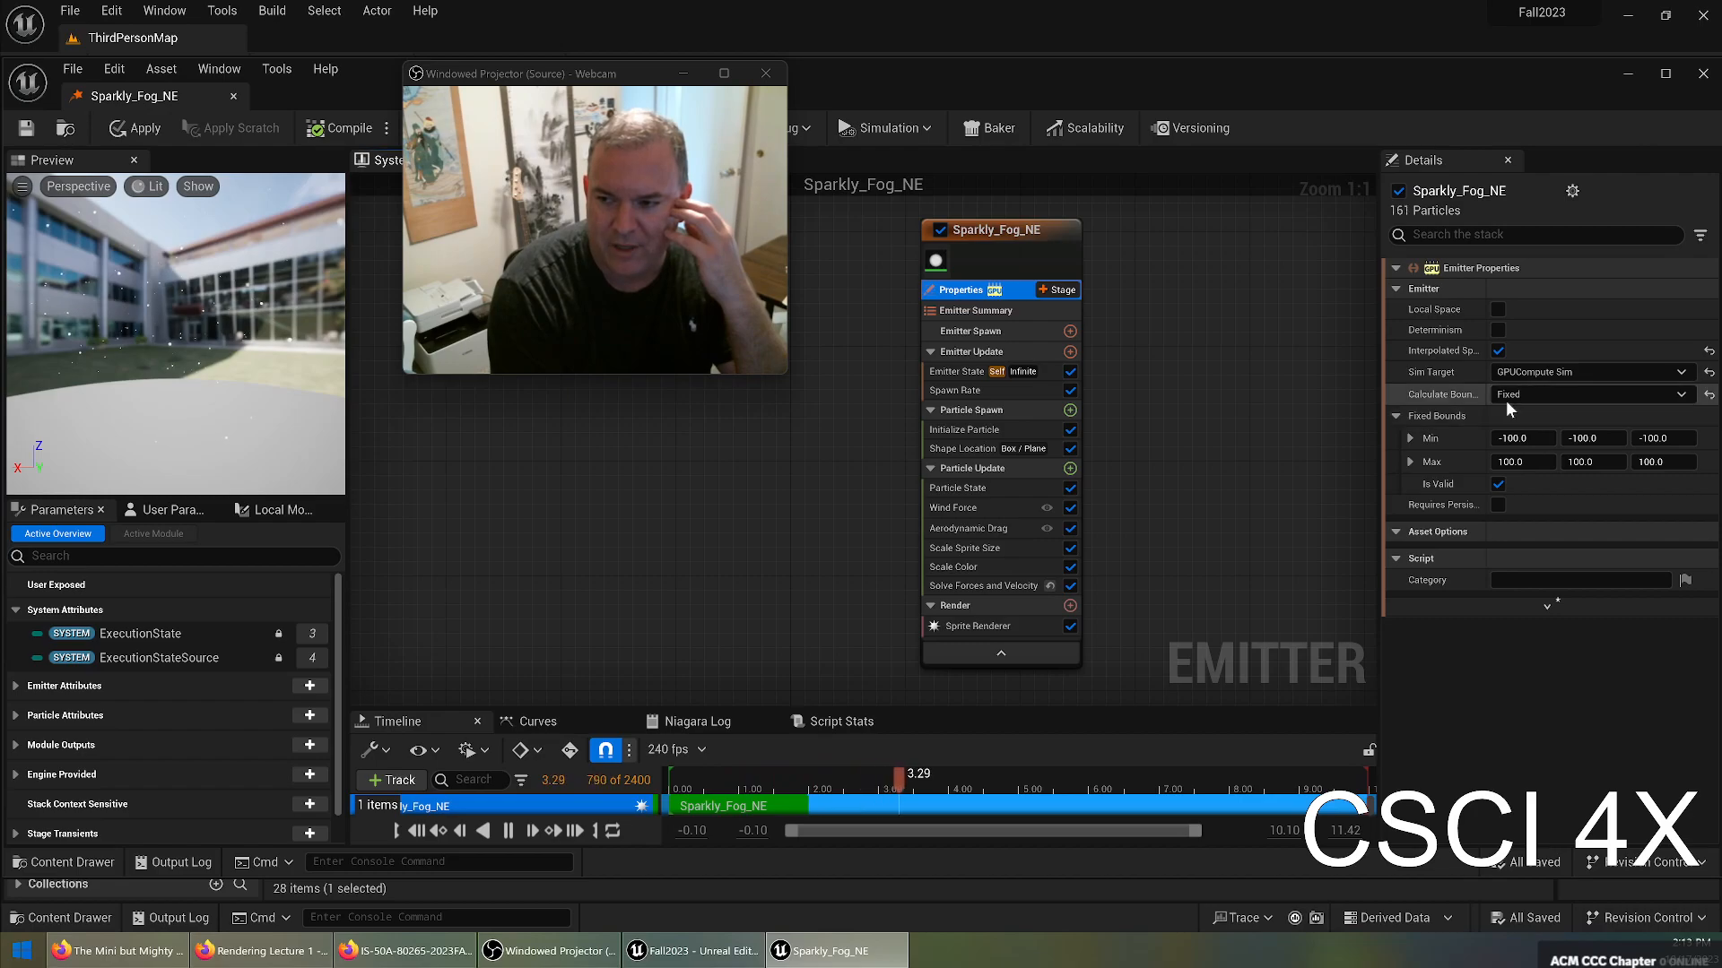
{"action": "left_click", "coordinate": [1515, 395]}
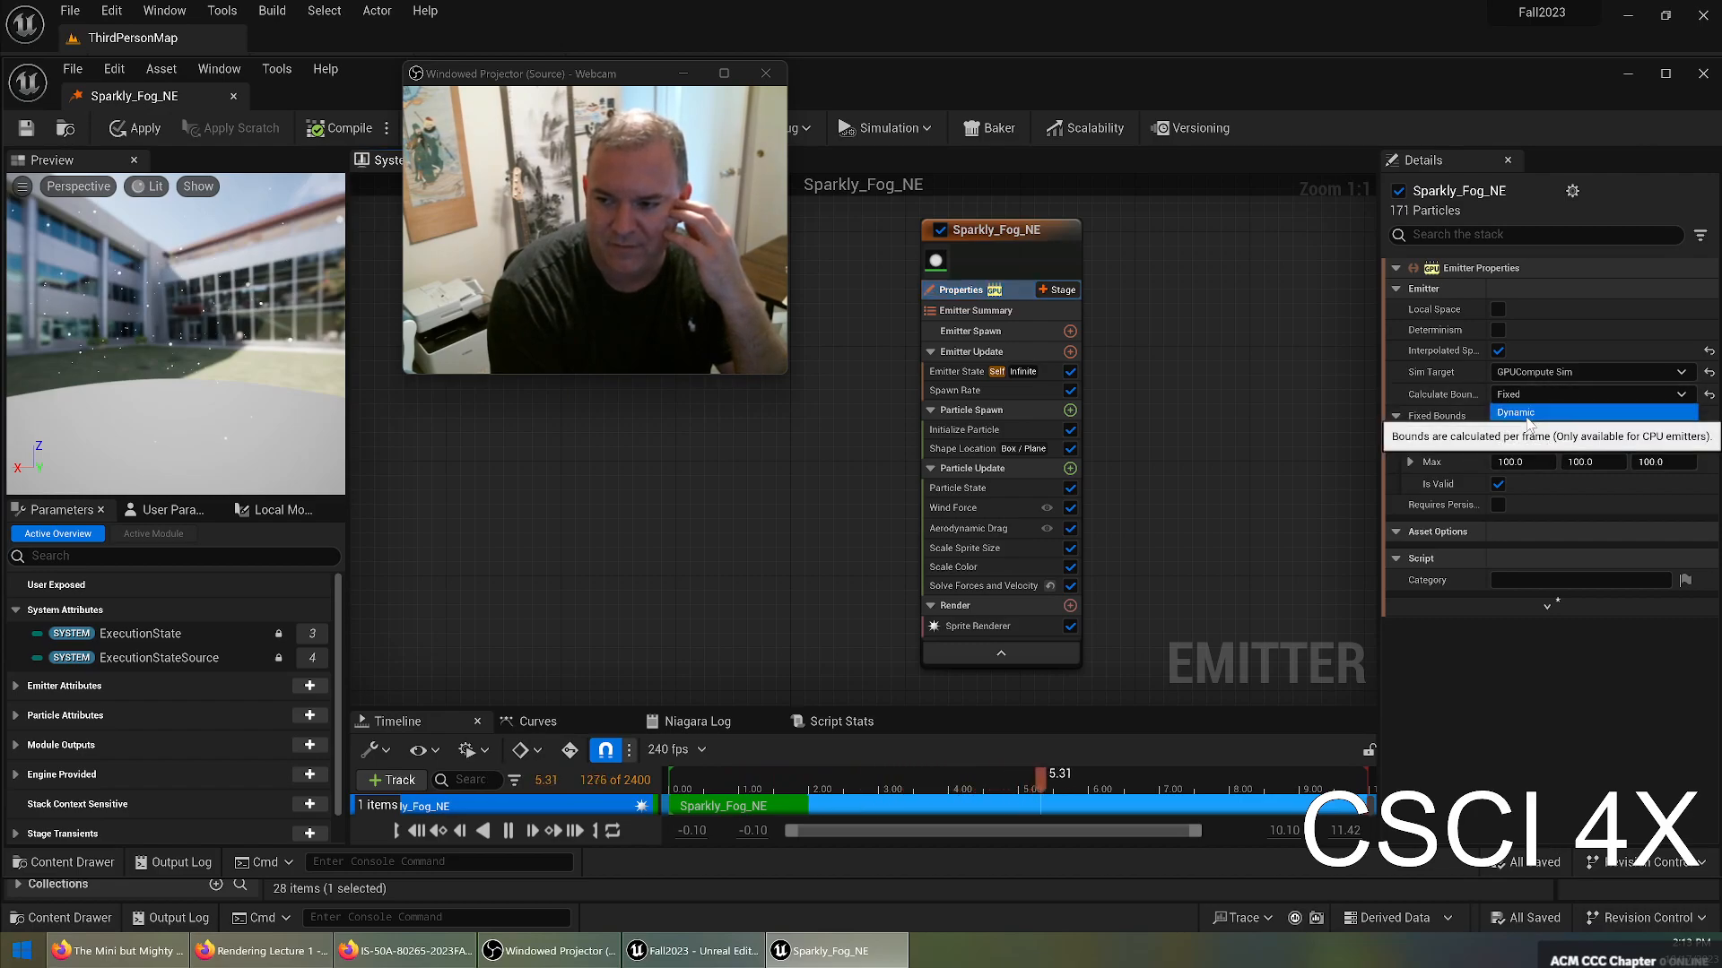
{"action": "left_click", "coordinate": [1245, 475]}
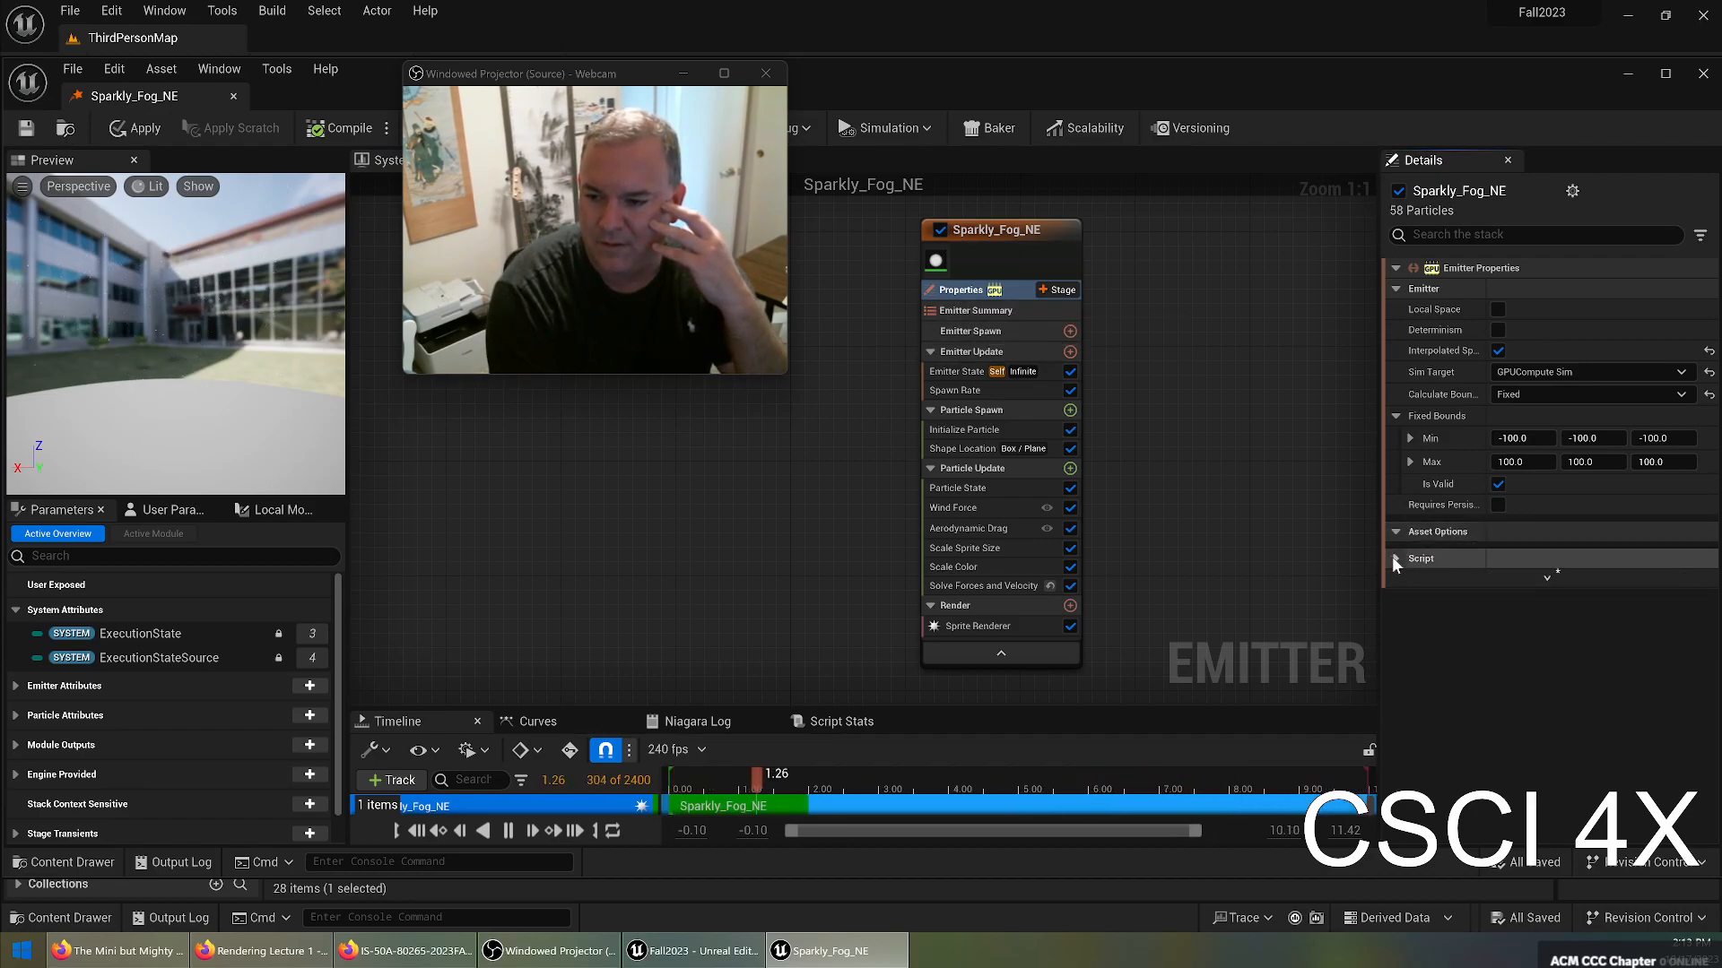
{"action": "left_click", "coordinate": [1031, 311]}
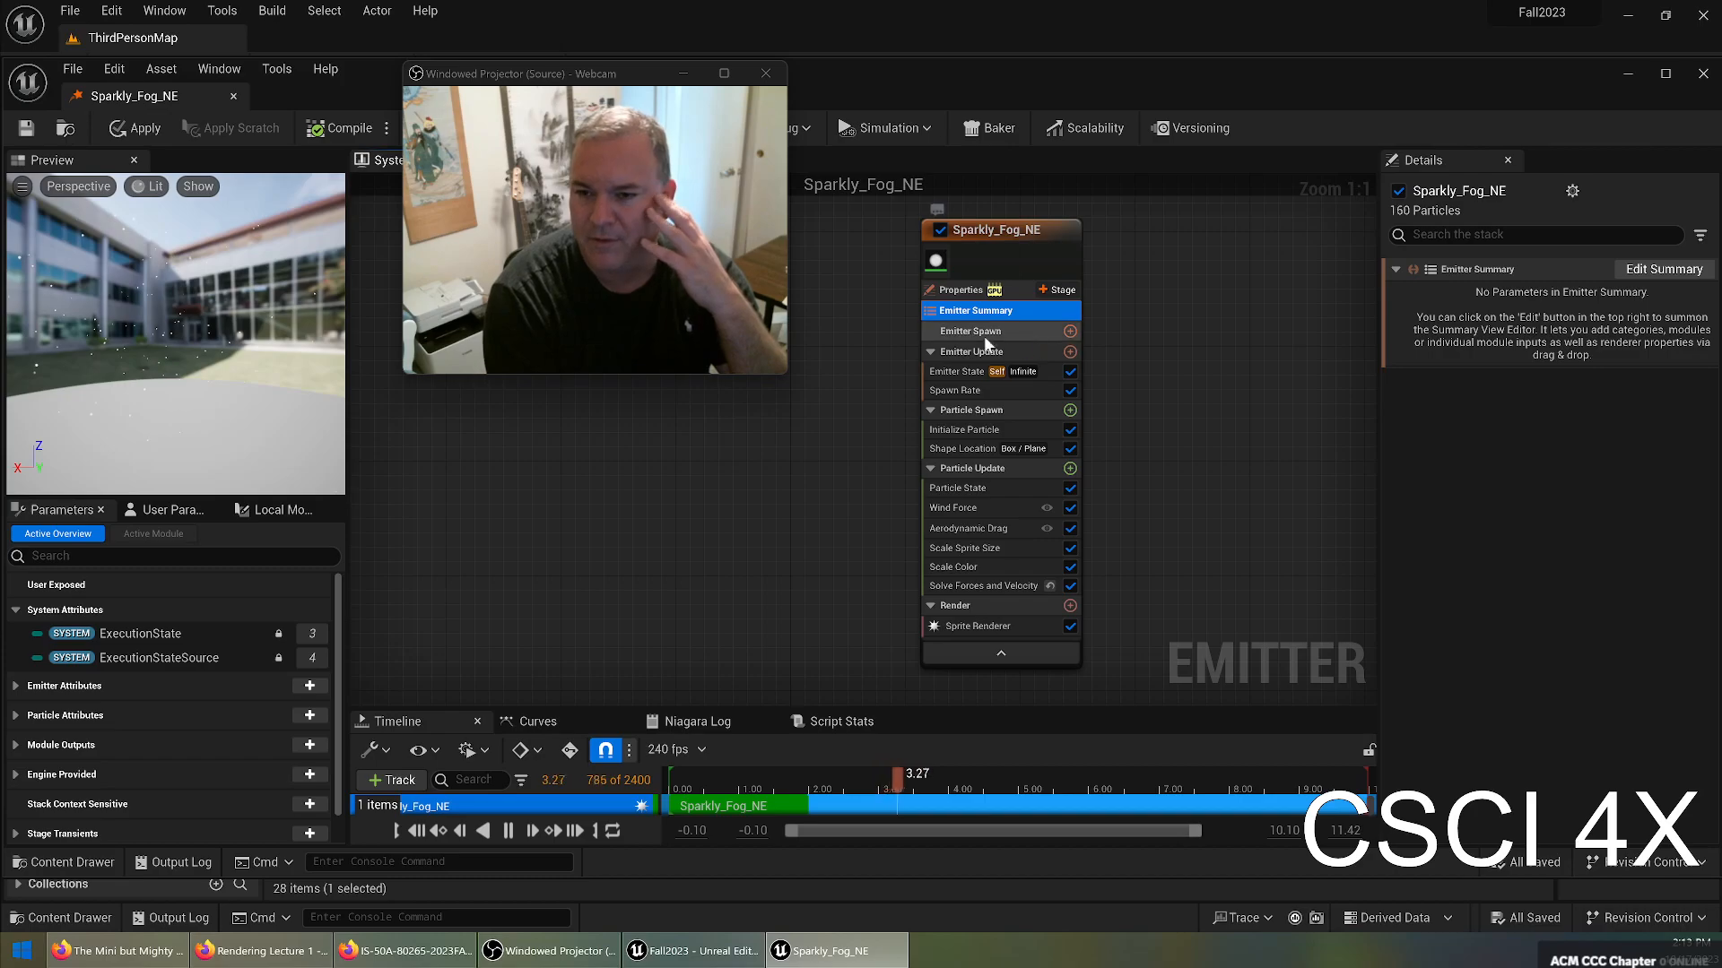
{"action": "left_click", "coordinate": [991, 334]}
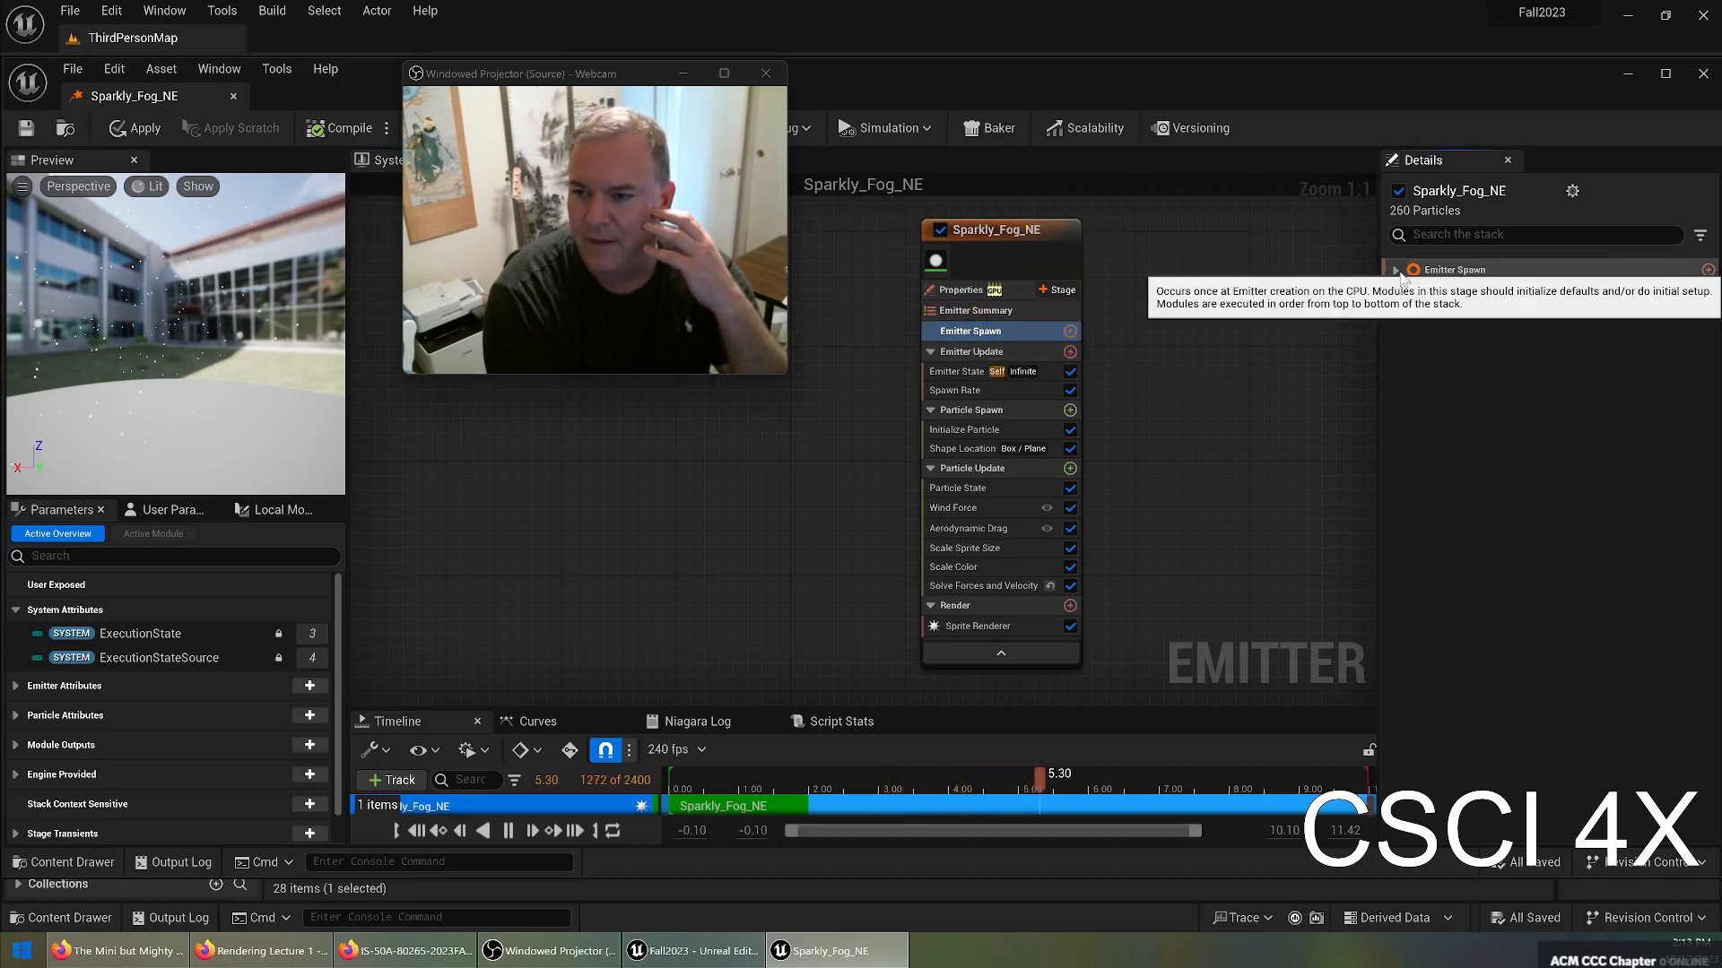
{"action": "left_click", "coordinate": [955, 354]}
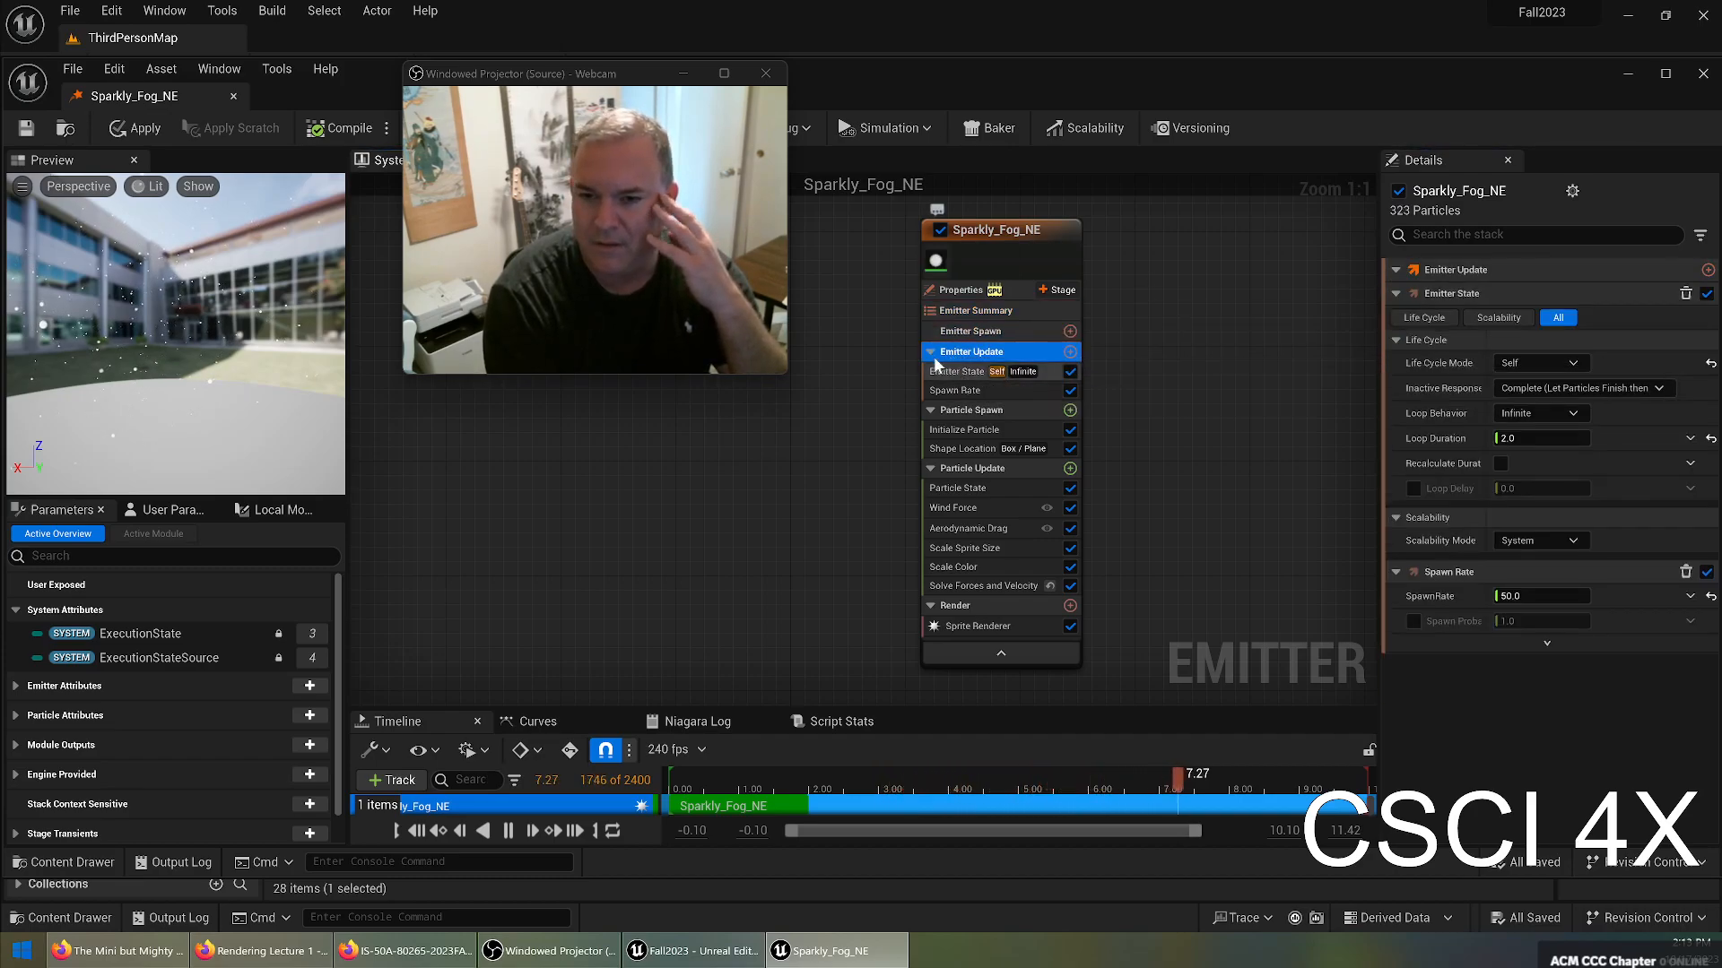
{"action": "left_click", "coordinate": [973, 331]}
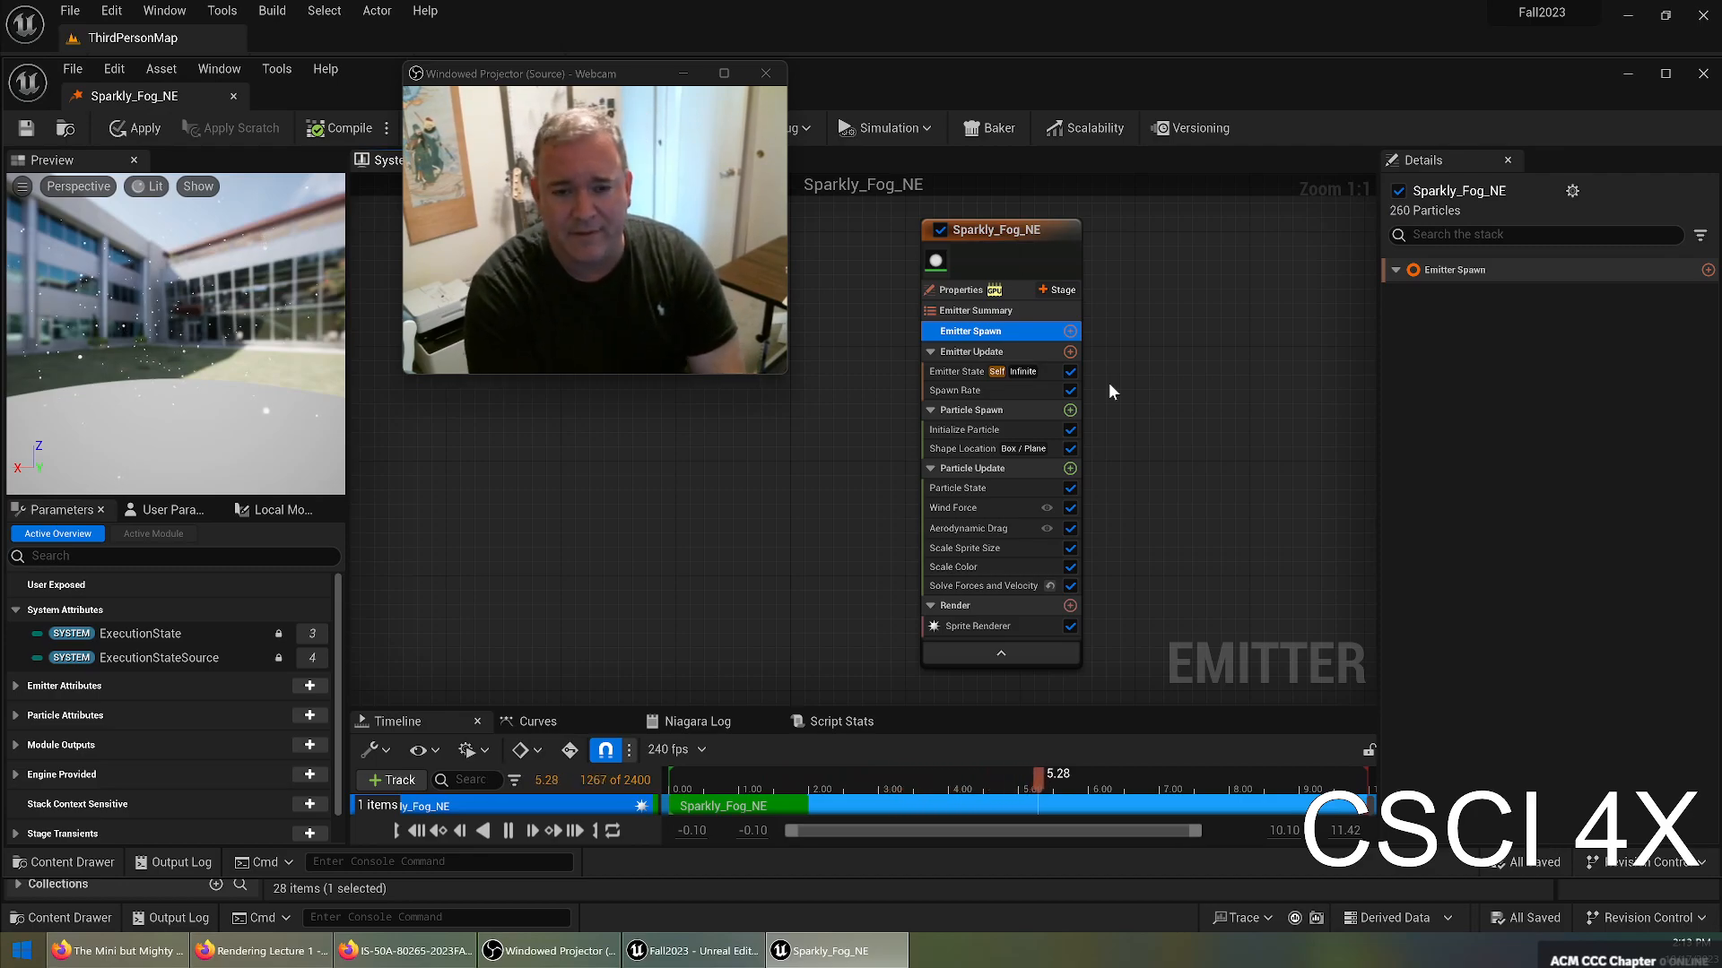
In Emitter Update, check the Inactive Response options and raise the Spawn Rate to 500 and on to 5000, inspecting the preview.
{"action": "left_click", "coordinate": [953, 353]}
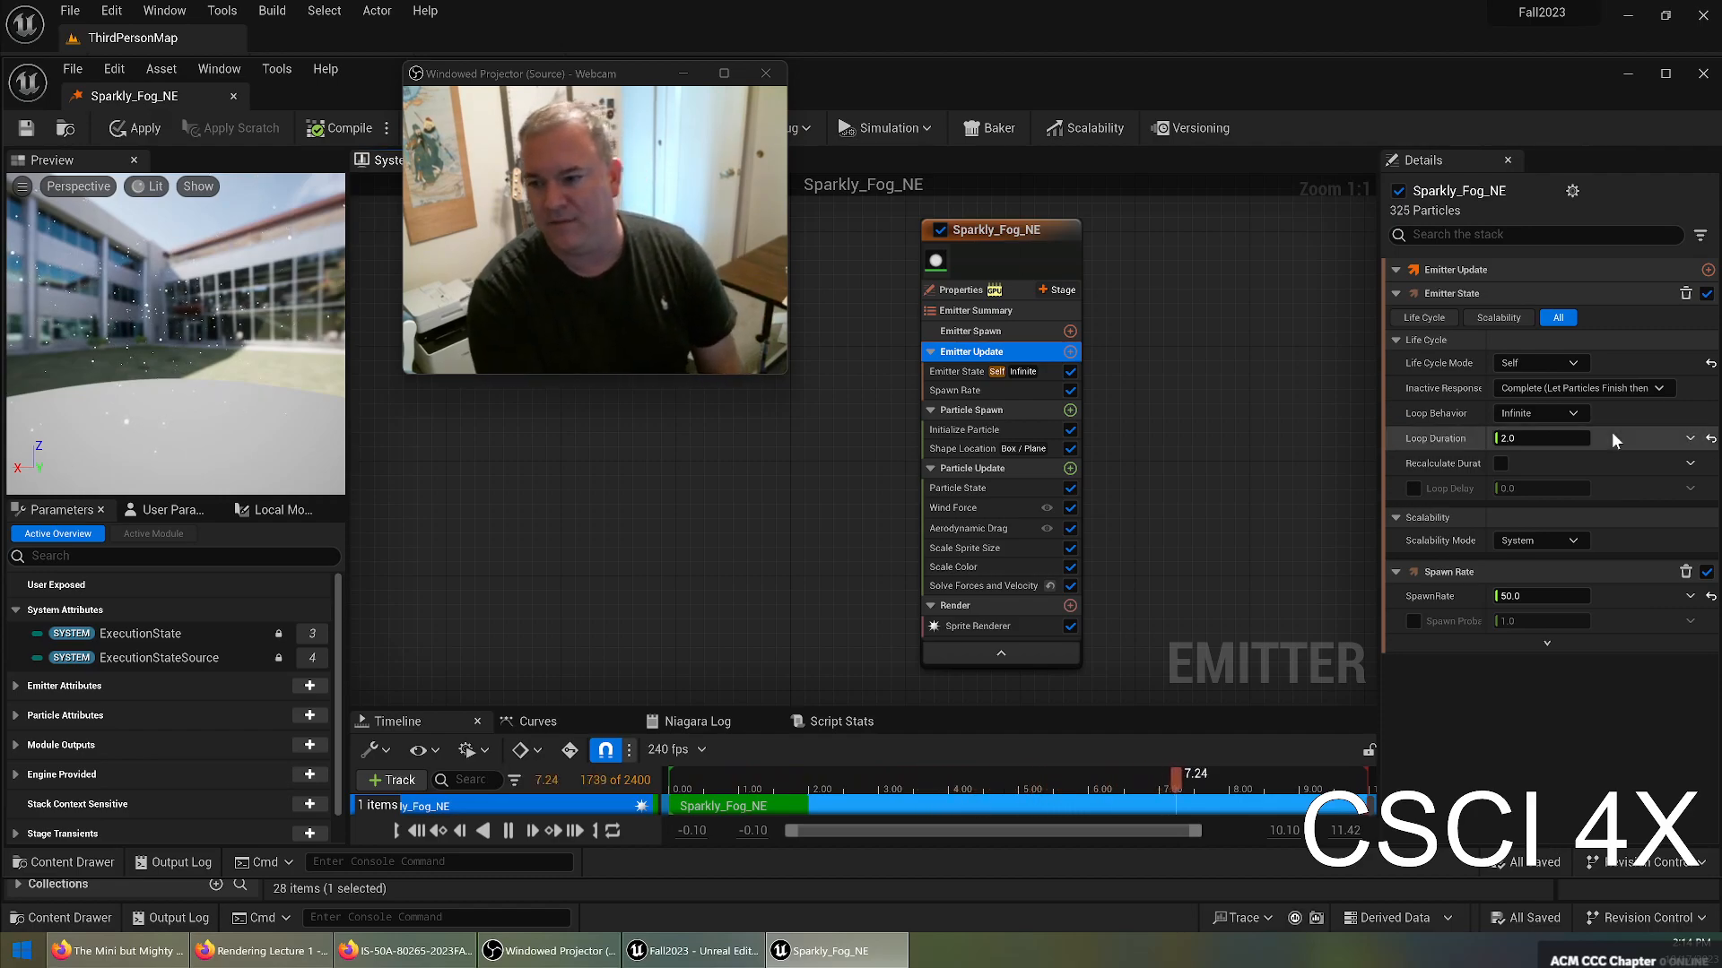
{"action": "mouse_move", "coordinate": [1565, 365]}
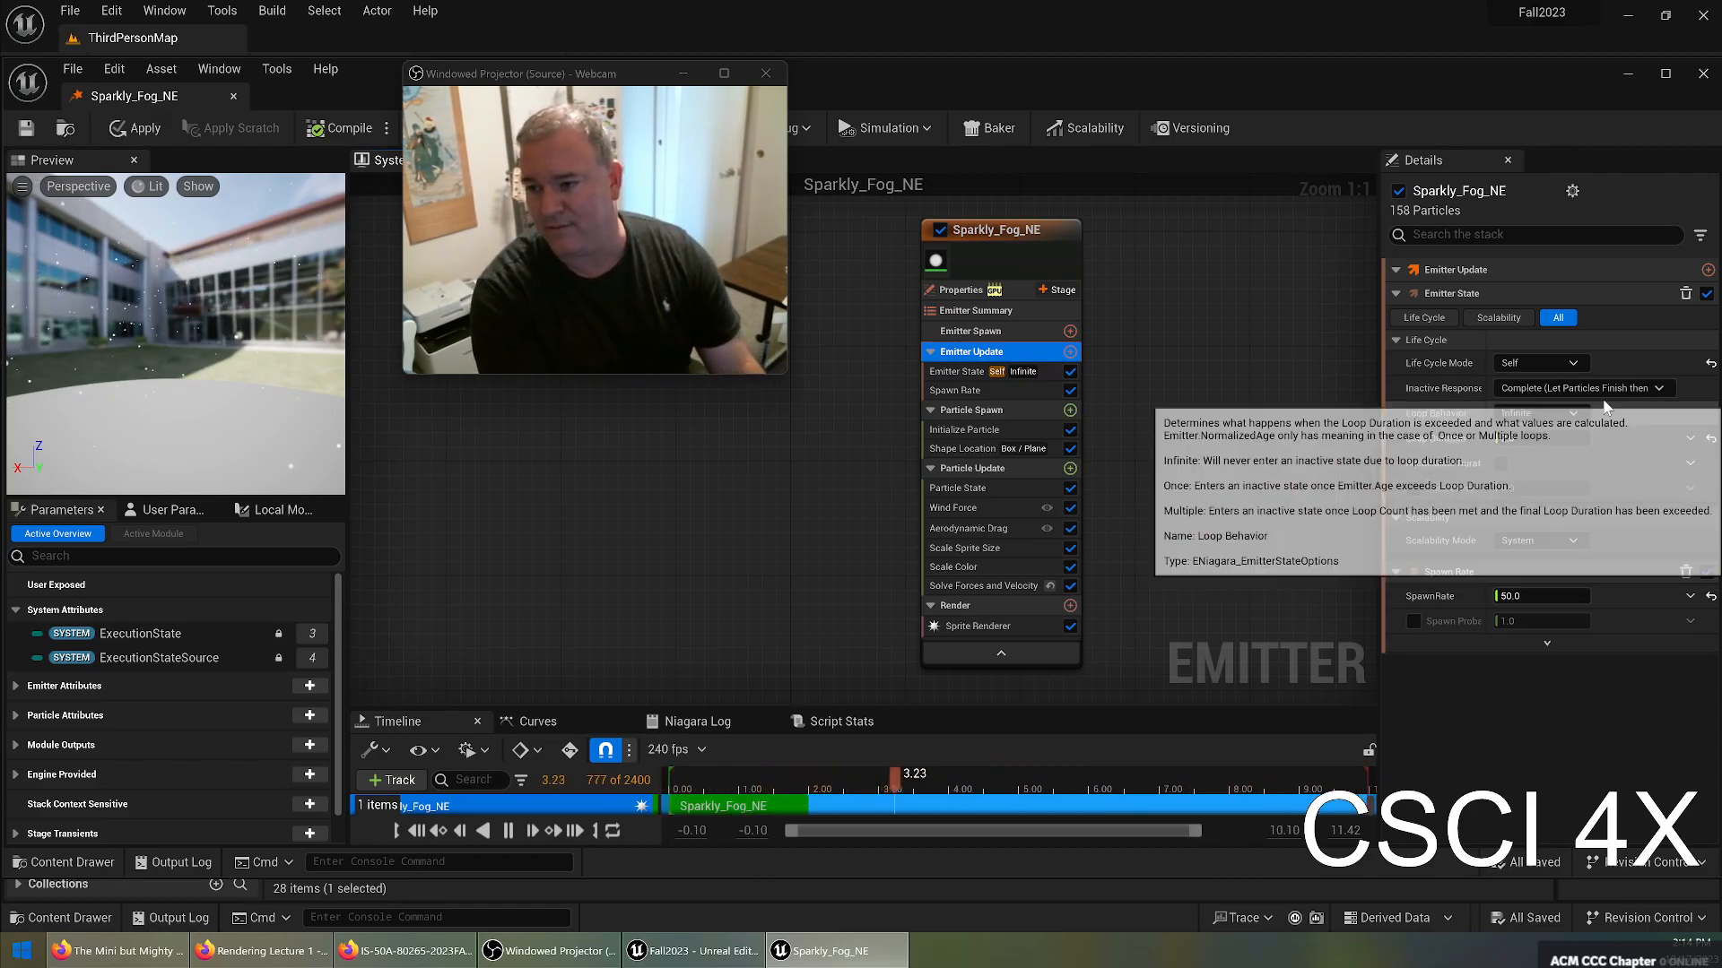
{"action": "mouse_move", "coordinate": [1620, 396]}
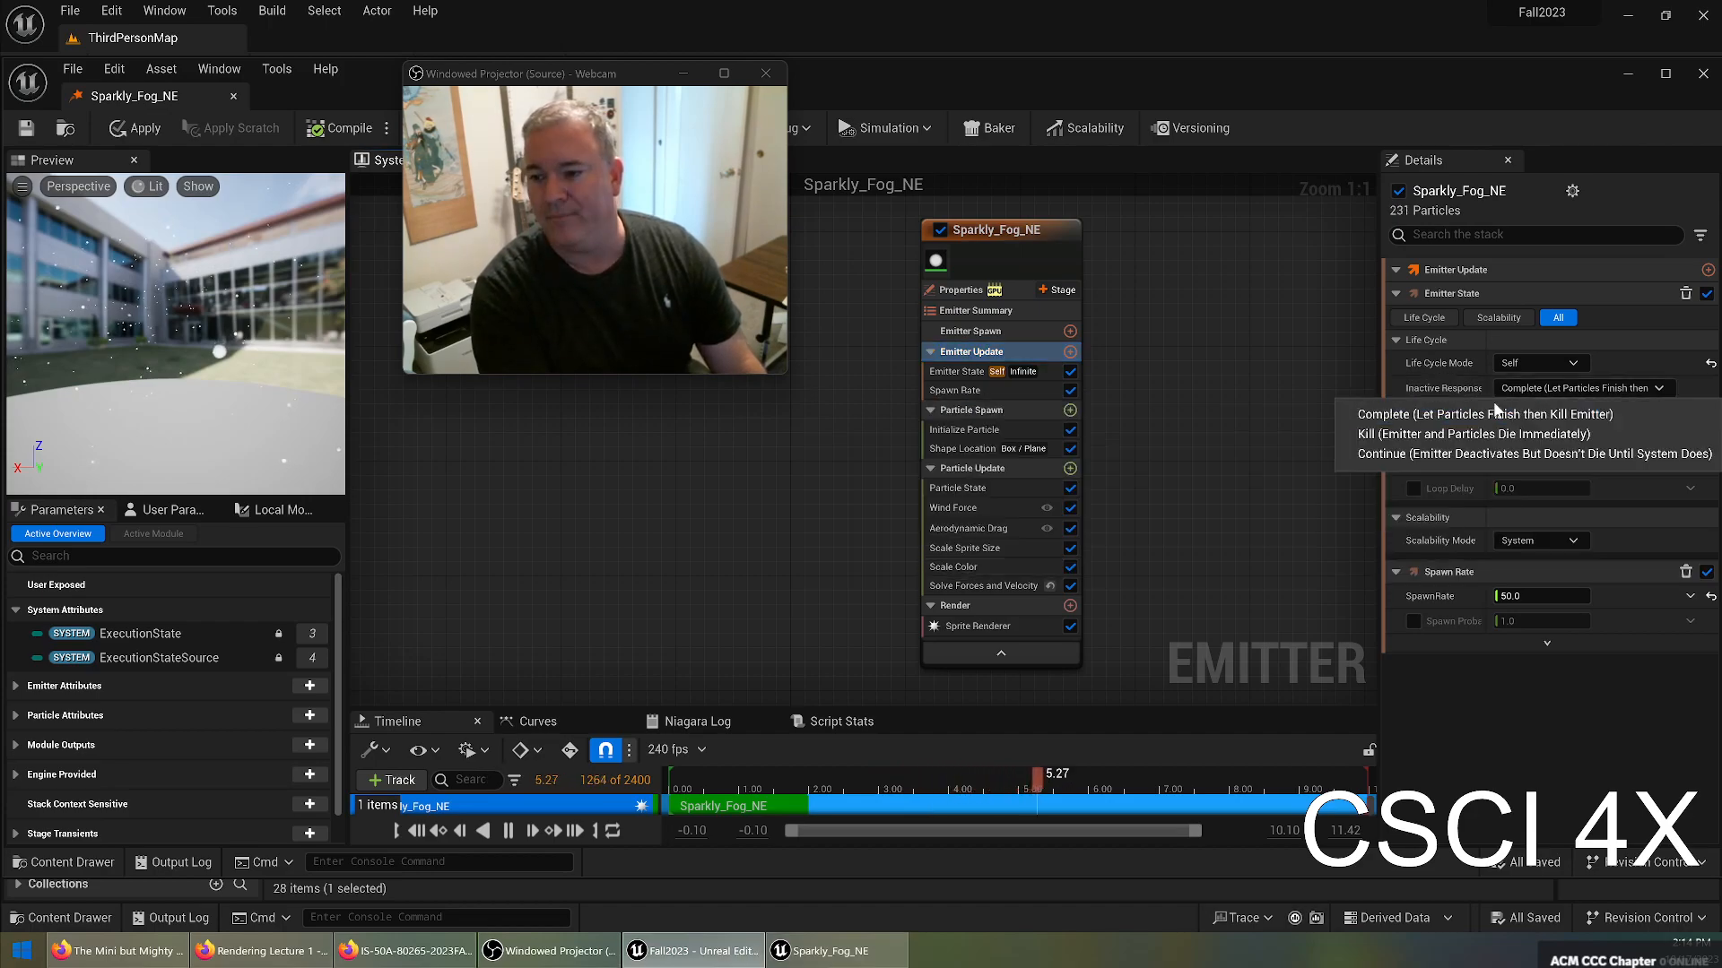
{"action": "left_click", "coordinate": [1497, 391]}
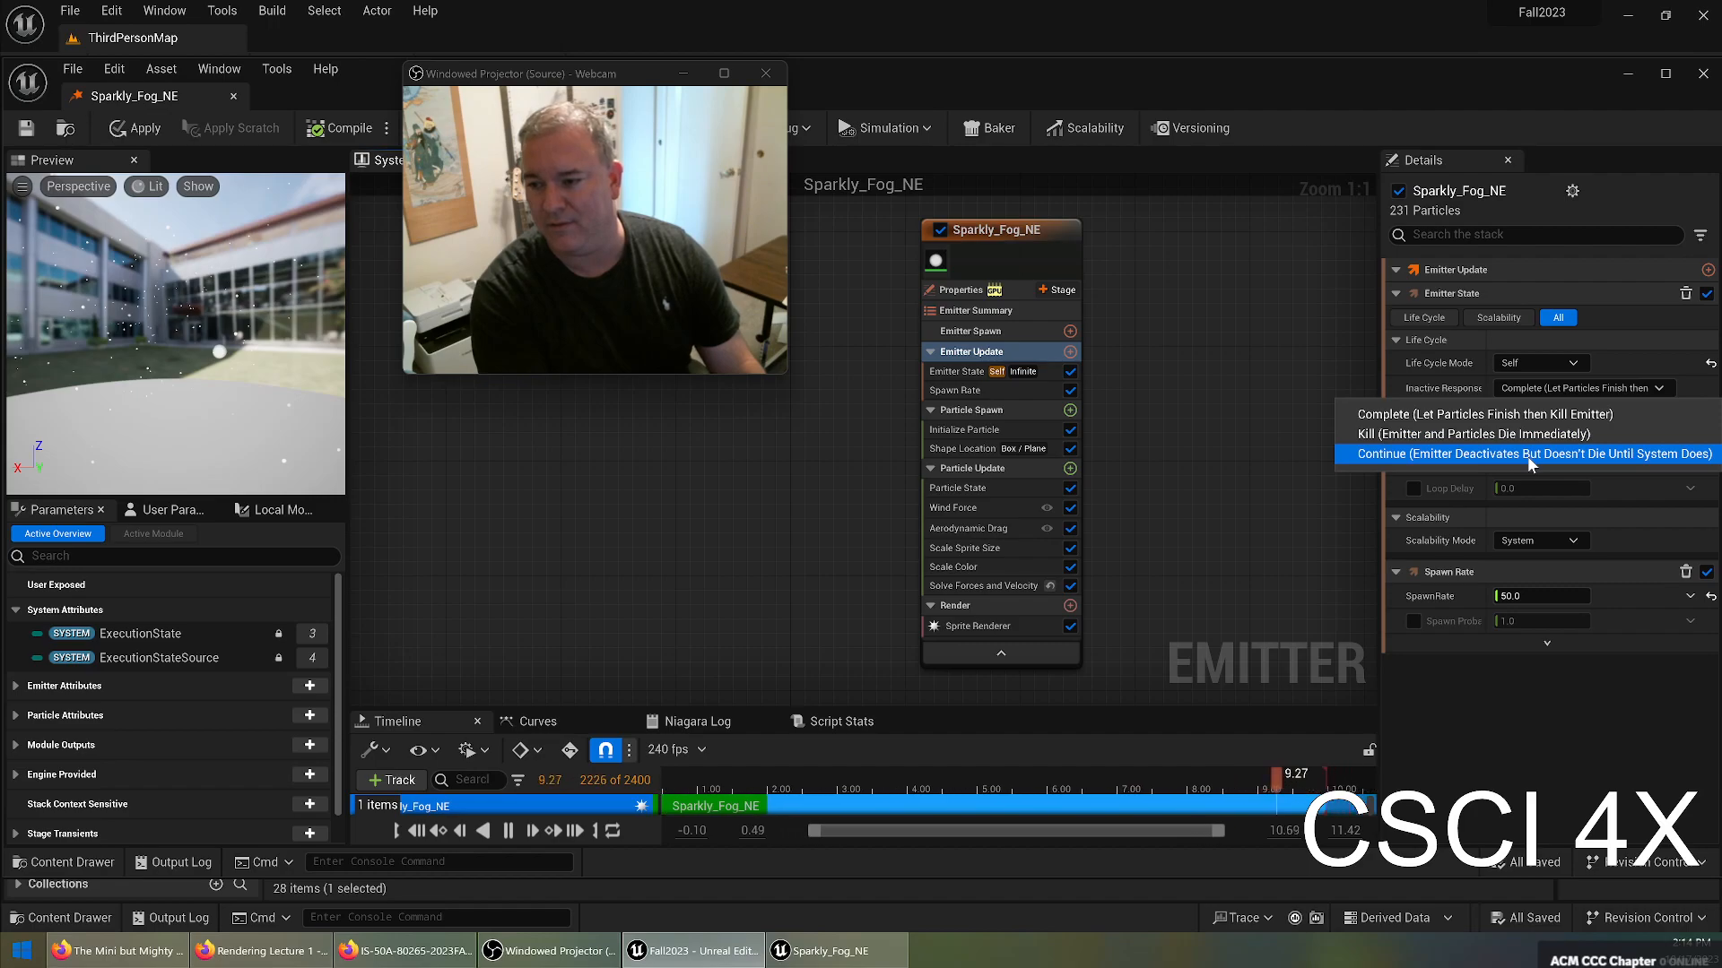
{"action": "left_click", "coordinate": [1284, 571]}
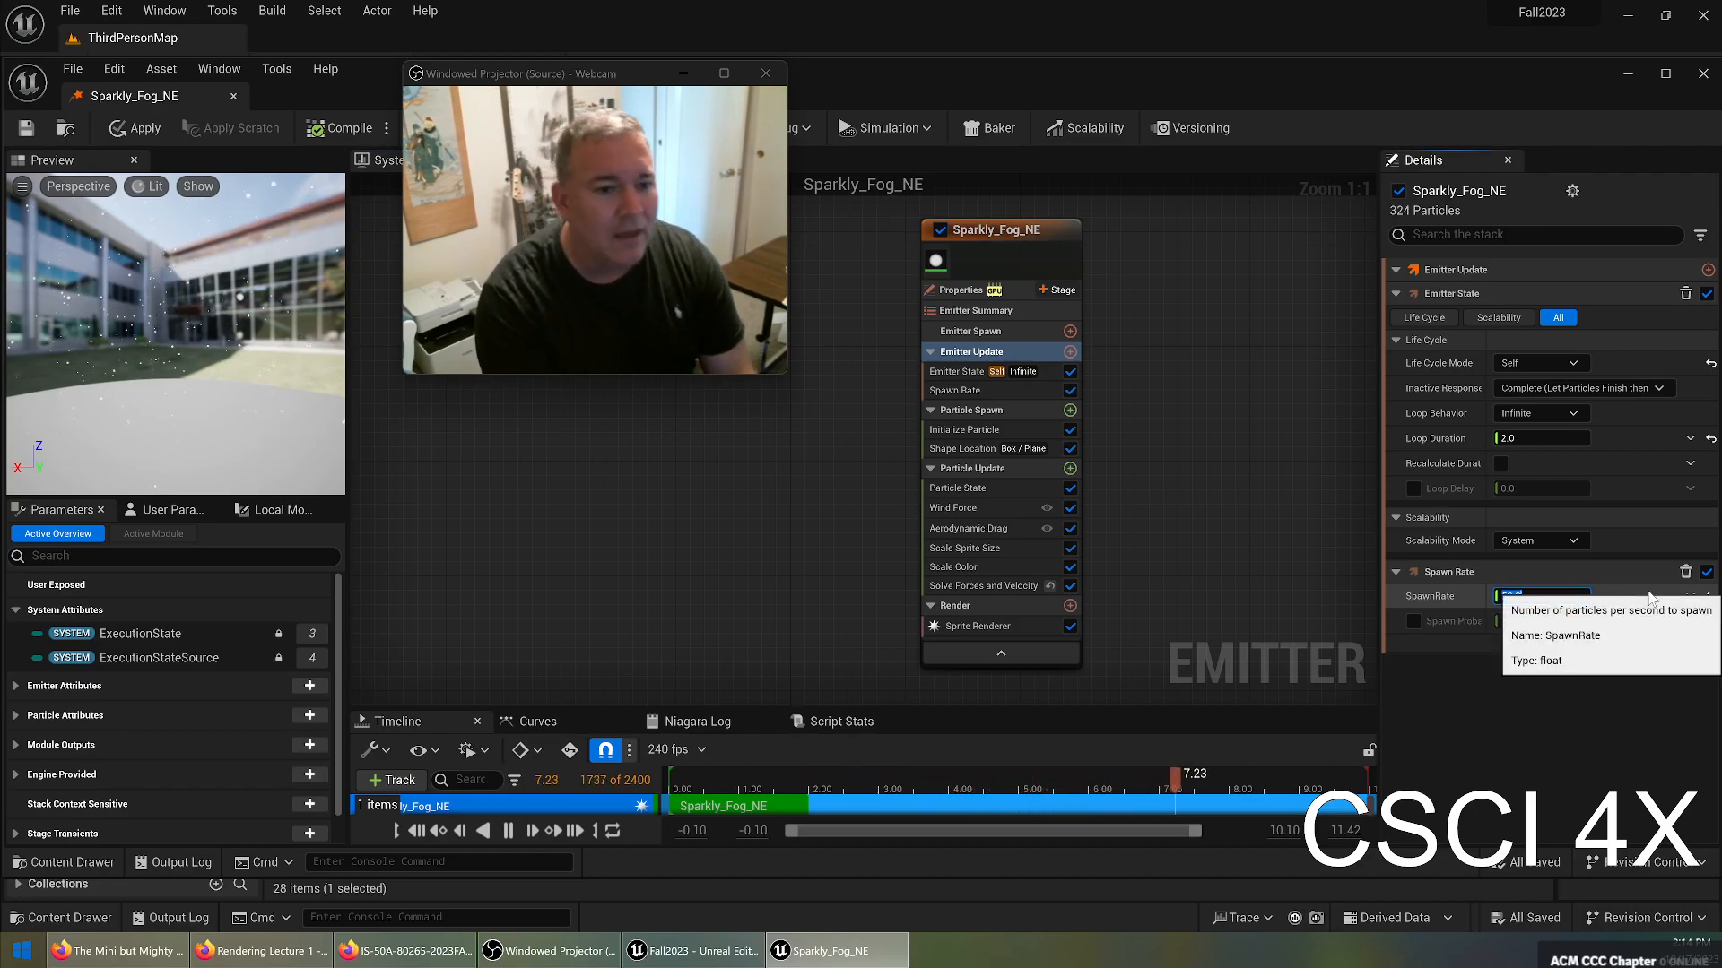
{"action": "type", "text": "500.0"}
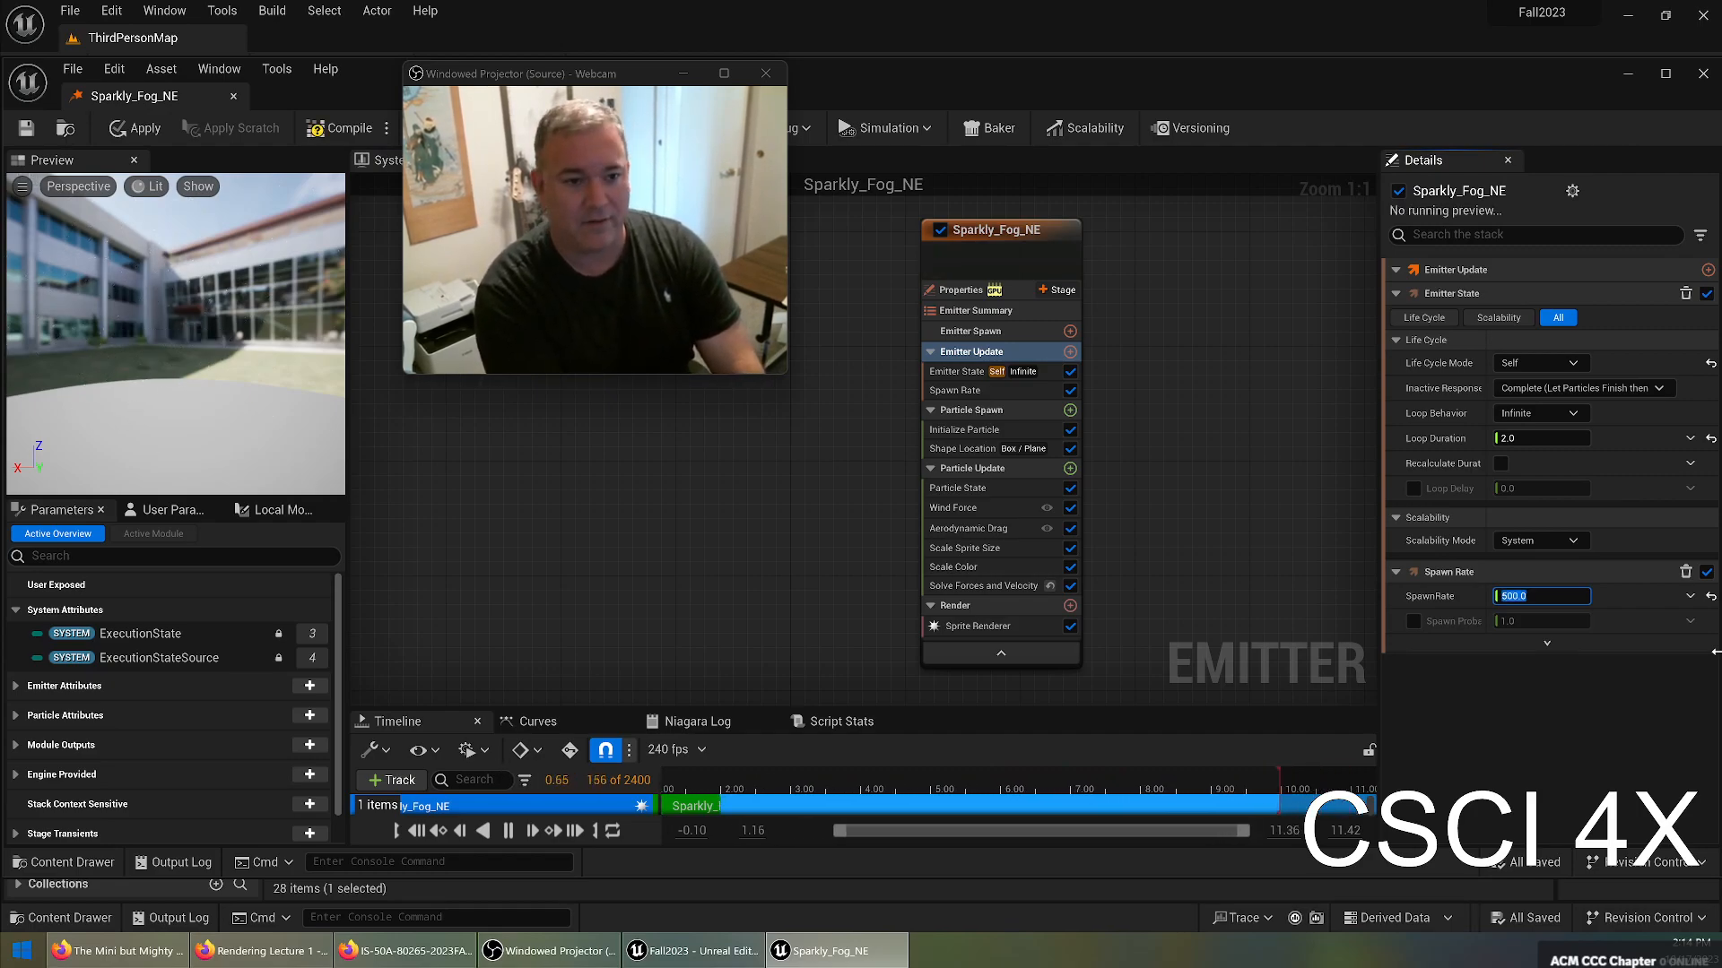
{"action": "left_click_drag", "start_coordinate": [224, 333], "coordinate": [71, 330]}
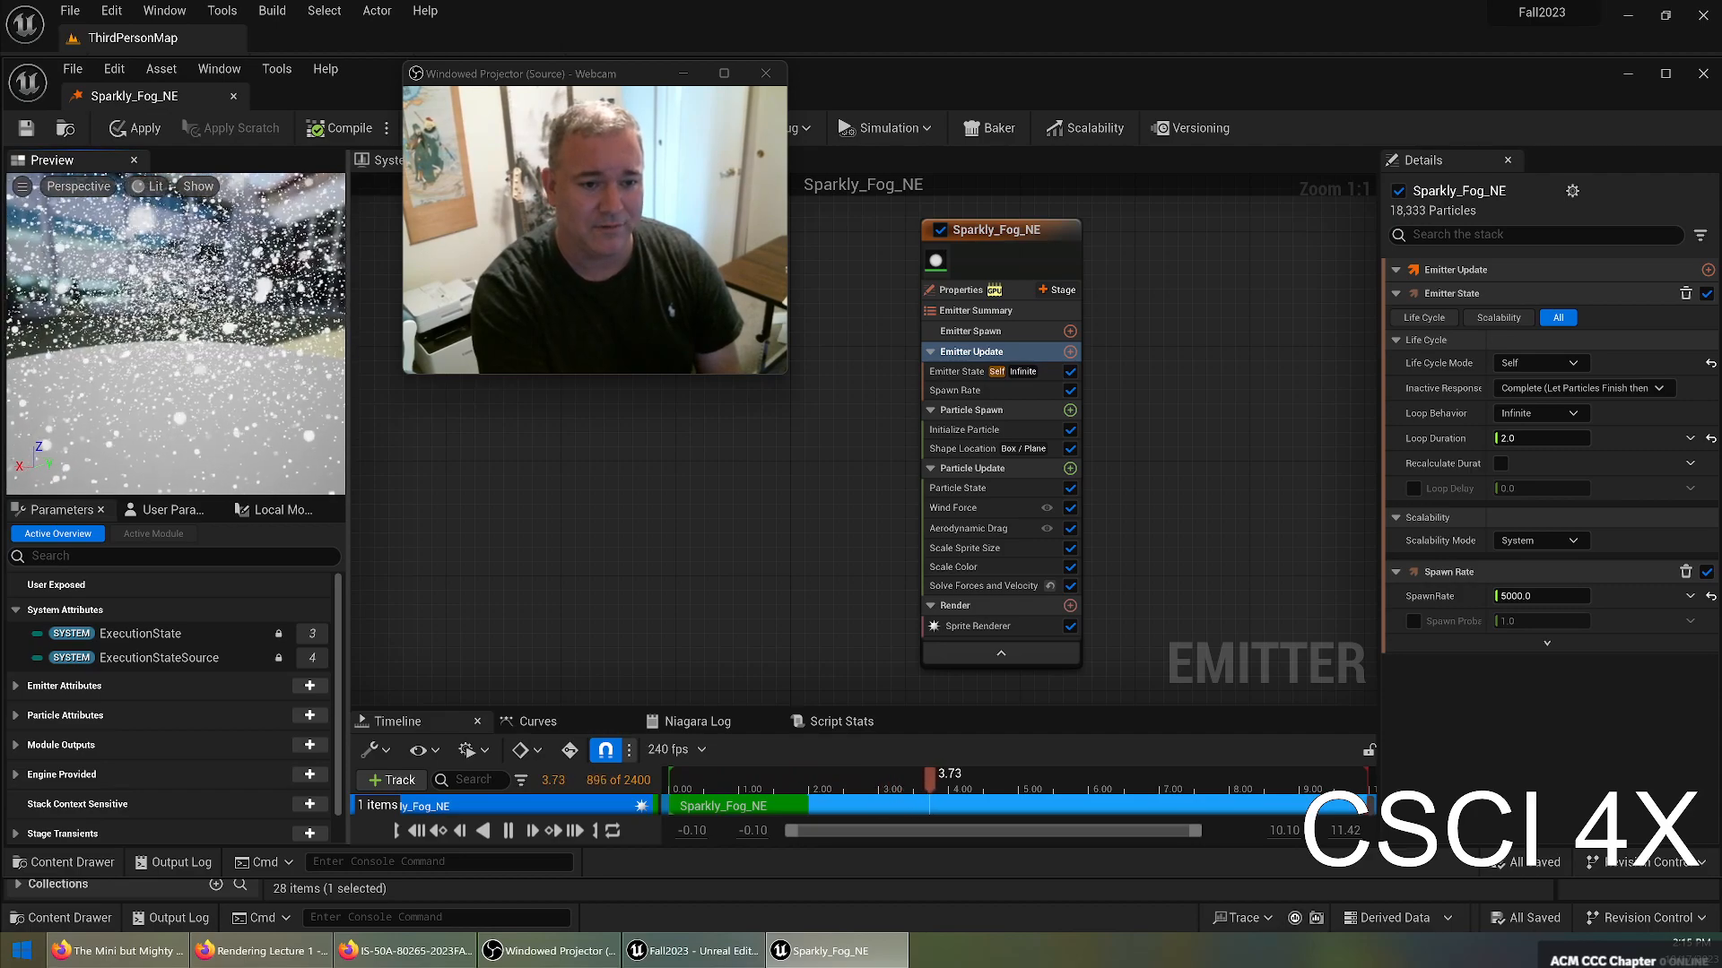
Examine the Particle Spawn settings and show the Initialize Particle module on its own.
{"action": "left_click", "coordinate": [1022, 409]}
{"action": "left_click_drag", "start_coordinate": [175, 387], "coordinate": [184, 394]}
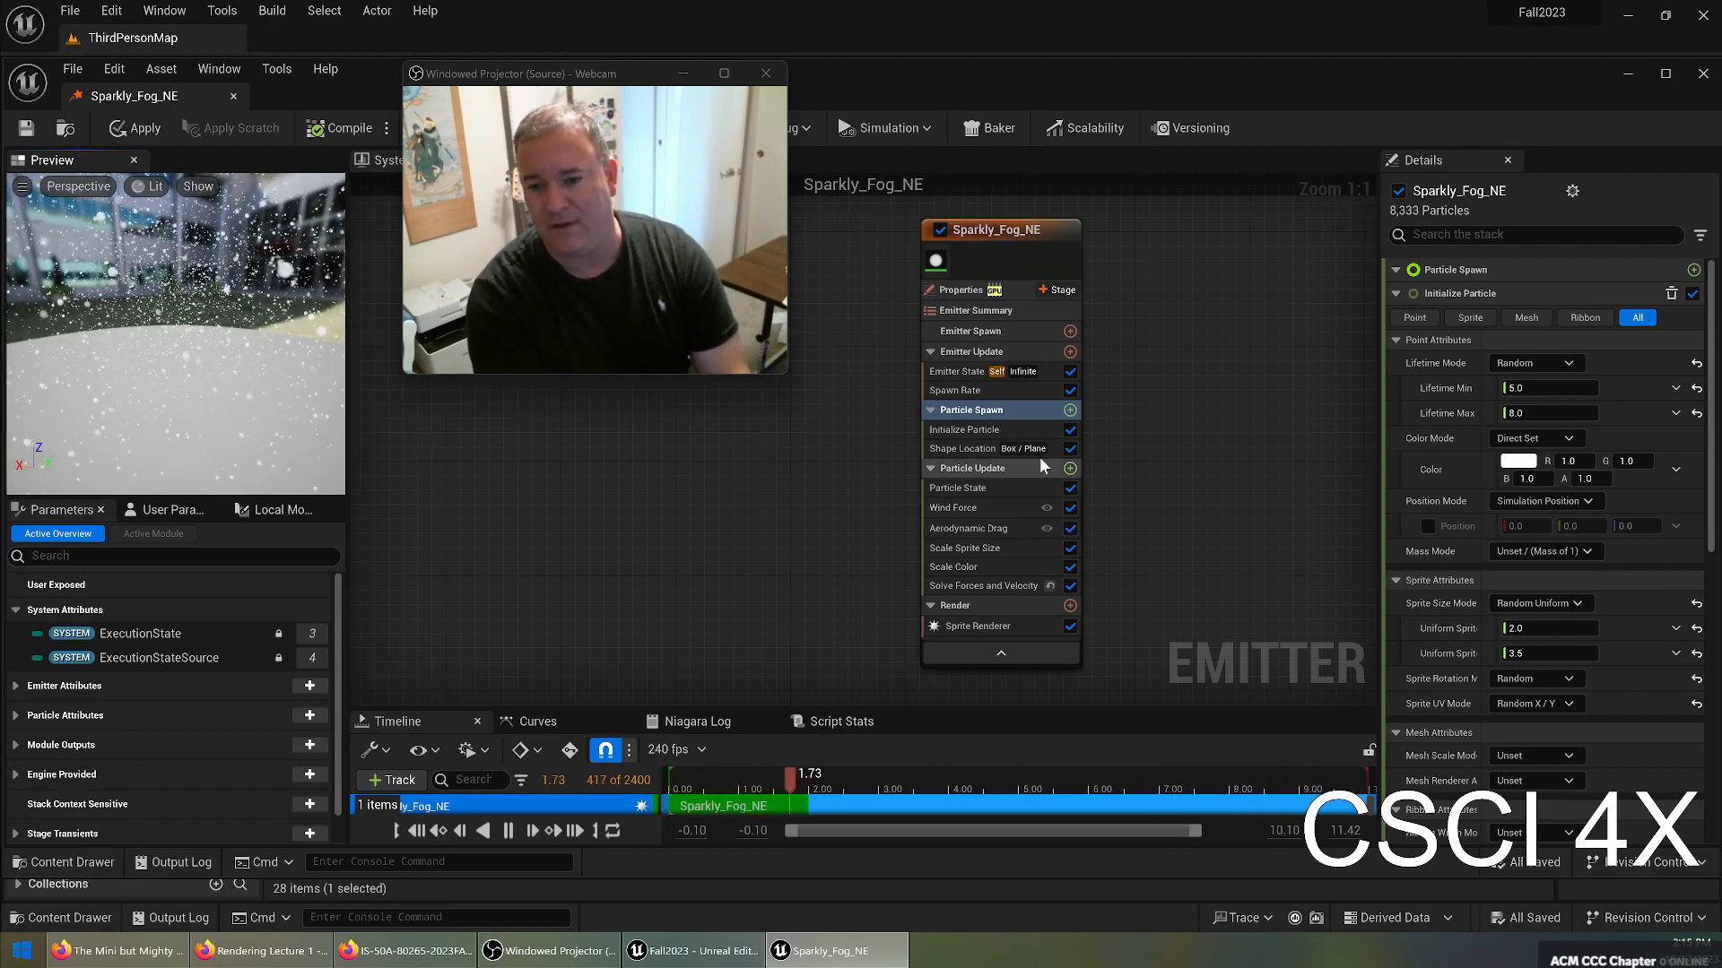
{"action": "left_click", "coordinate": [1000, 427]}
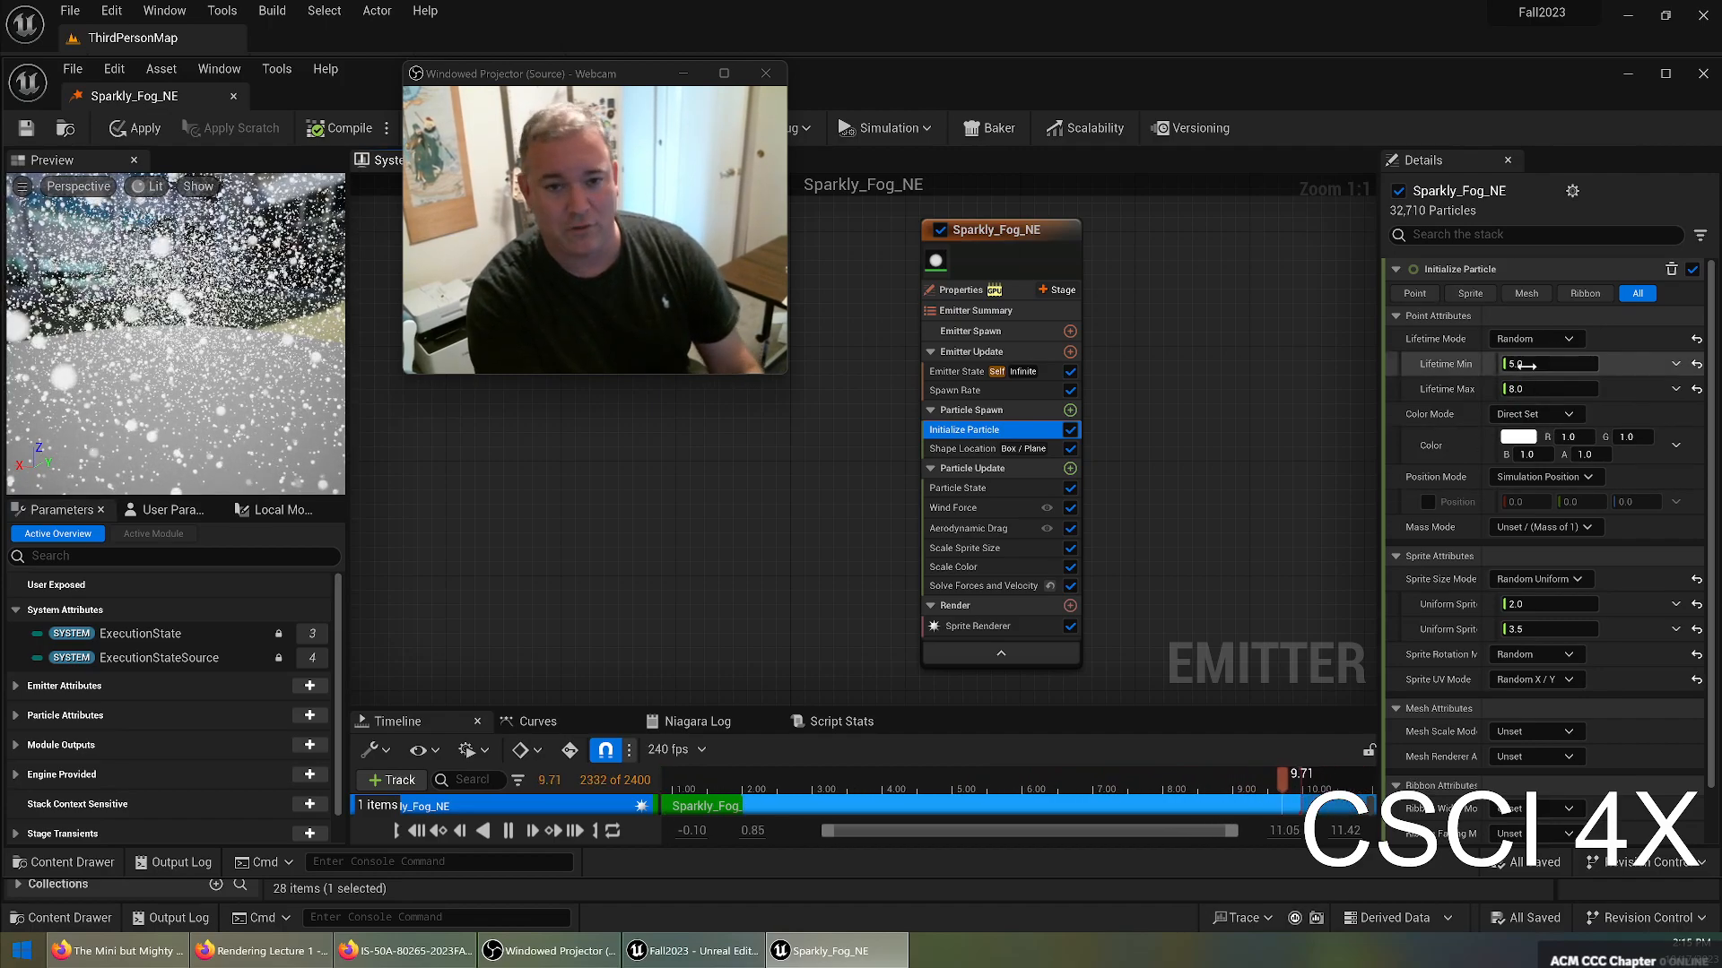
Try the Direct Set lifetime mode in Initialize Particle and switch it back to Random.
{"action": "left_click", "coordinate": [1531, 339]}
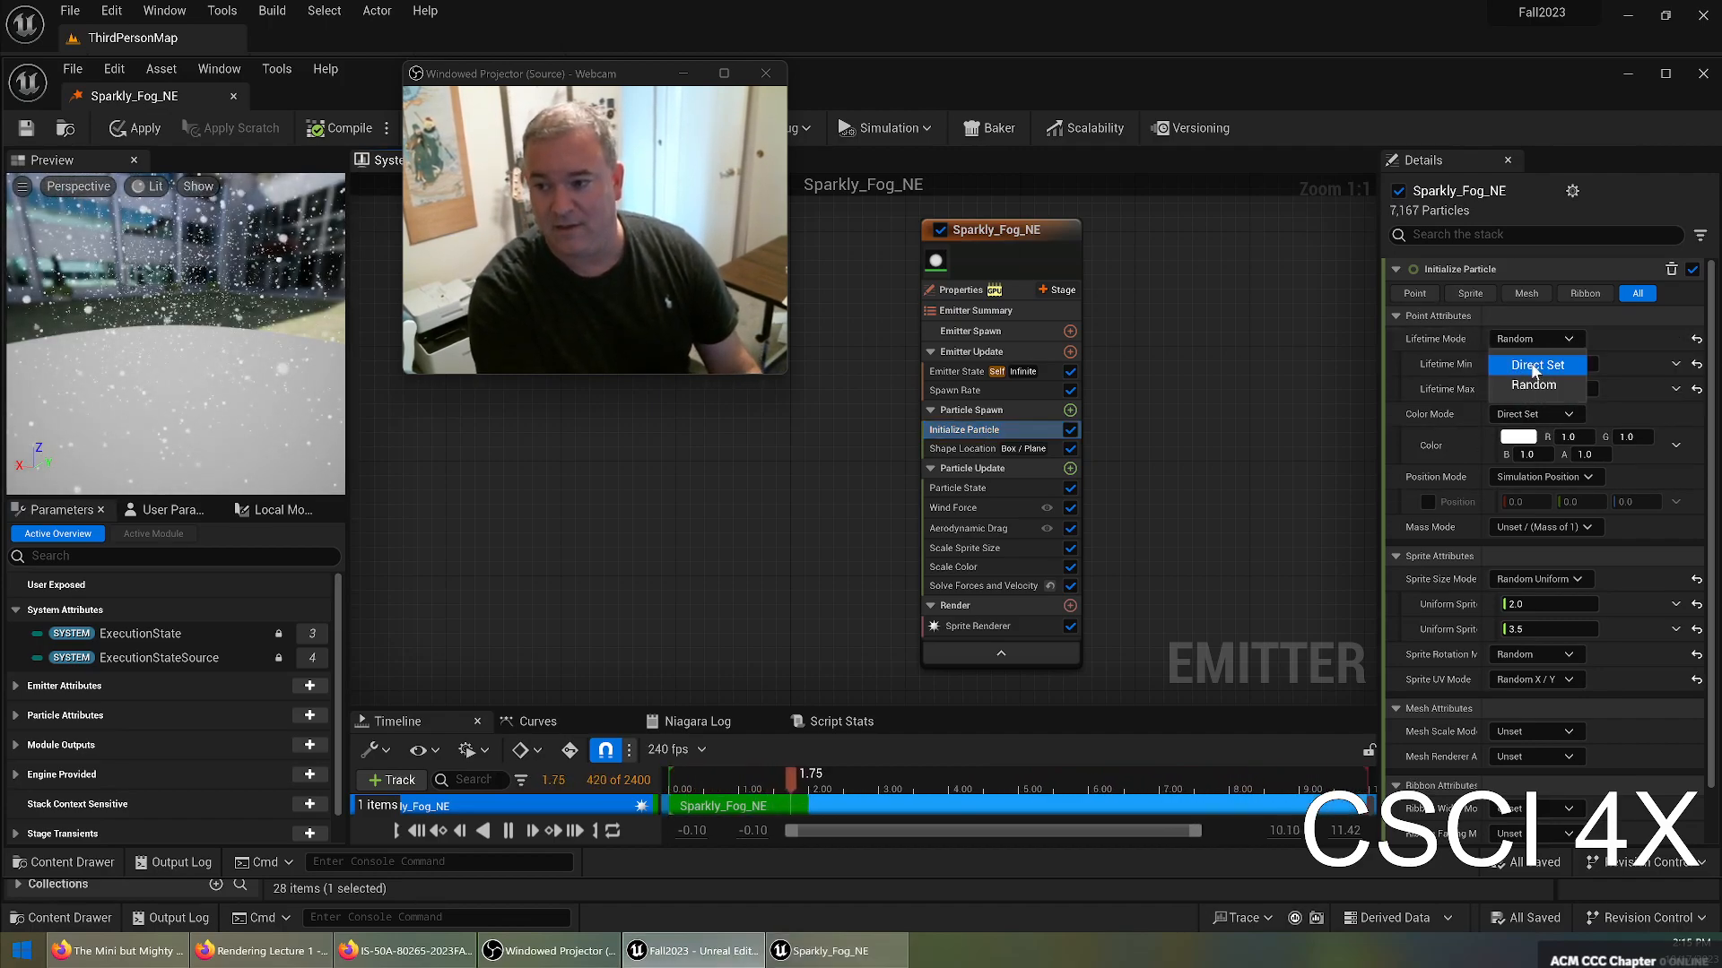
{"action": "left_click", "coordinate": [1532, 339]}
{"action": "left_click", "coordinate": [1544, 371]}
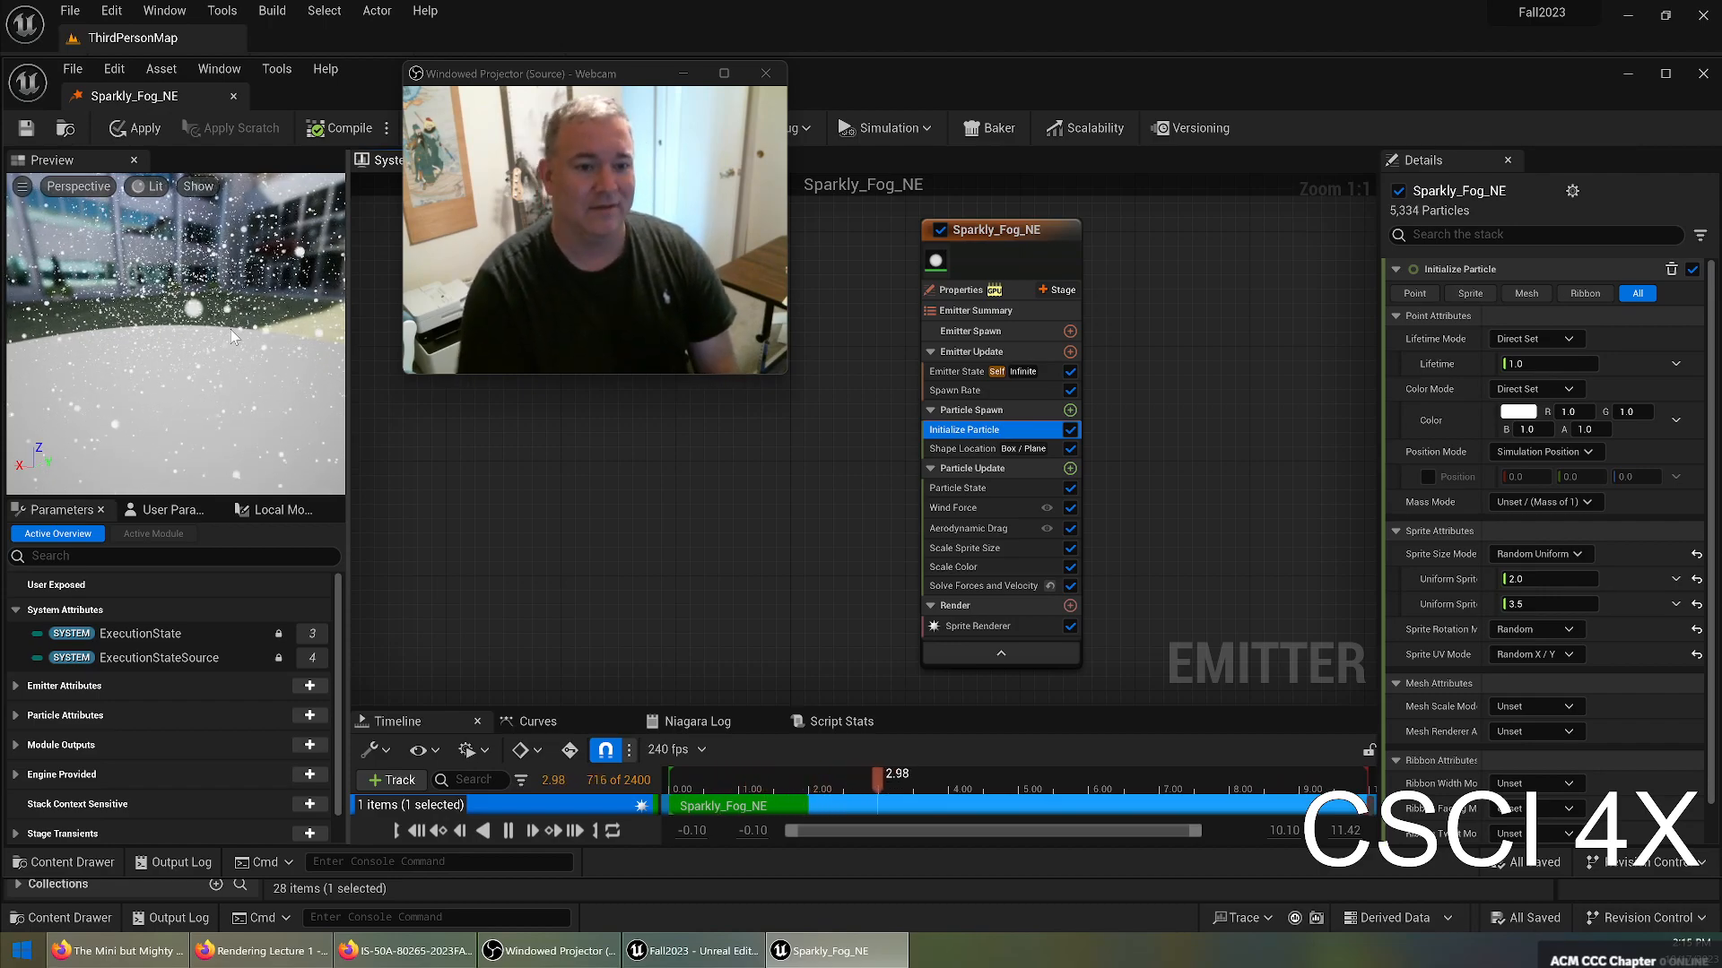
{"action": "left_click", "coordinate": [1516, 343]}
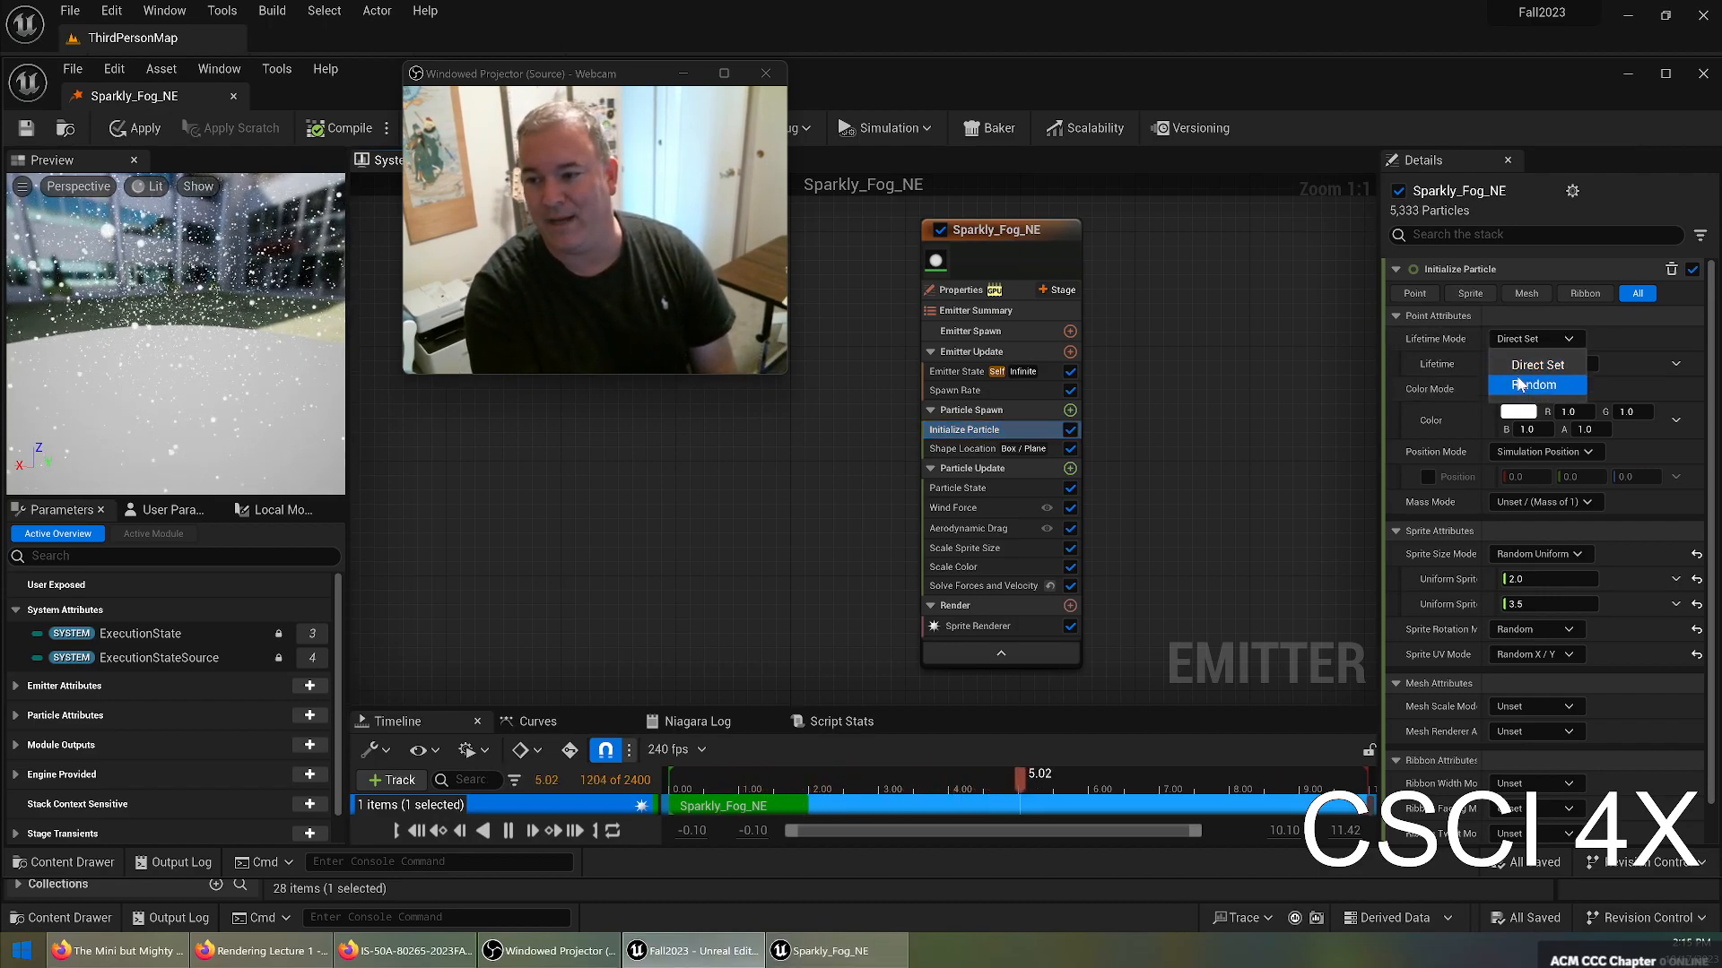
{"action": "left_click", "coordinate": [1519, 384]}
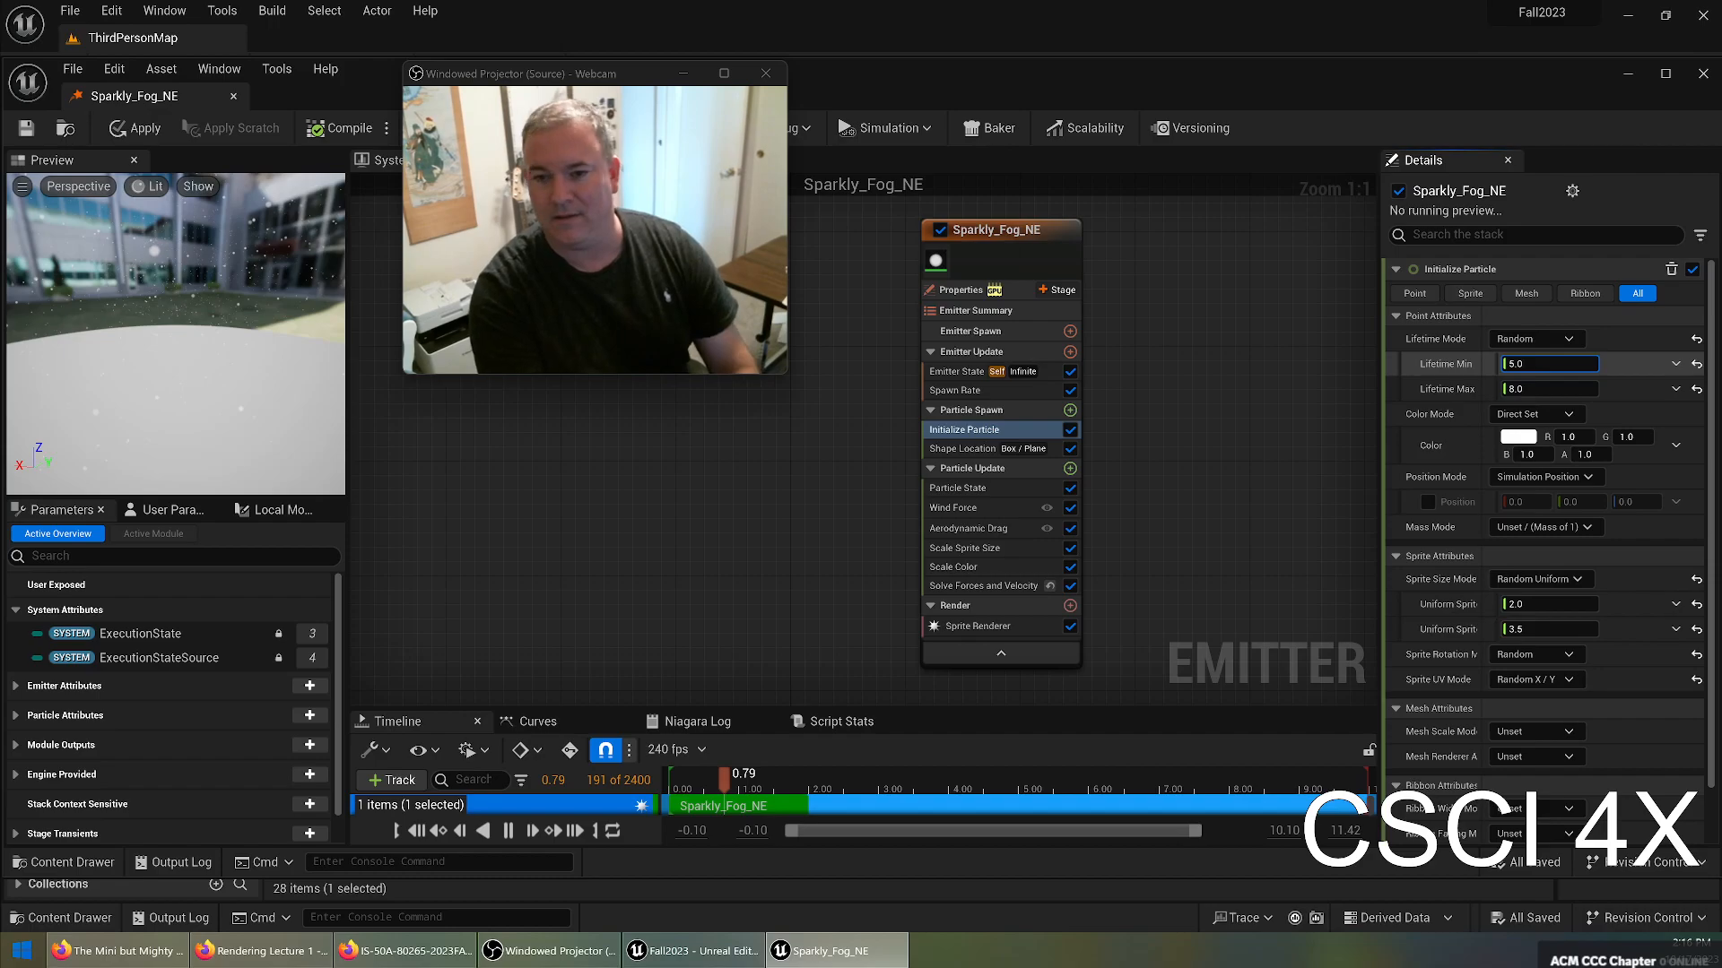
Set the Lifetime Min in Initialize Particle to 1.0 and check the particles in the preview.
{"action": "left_click_drag", "start_coordinate": [1551, 364], "coordinate": [1526, 364]}
{"action": "left_click", "coordinate": [1632, 438]}
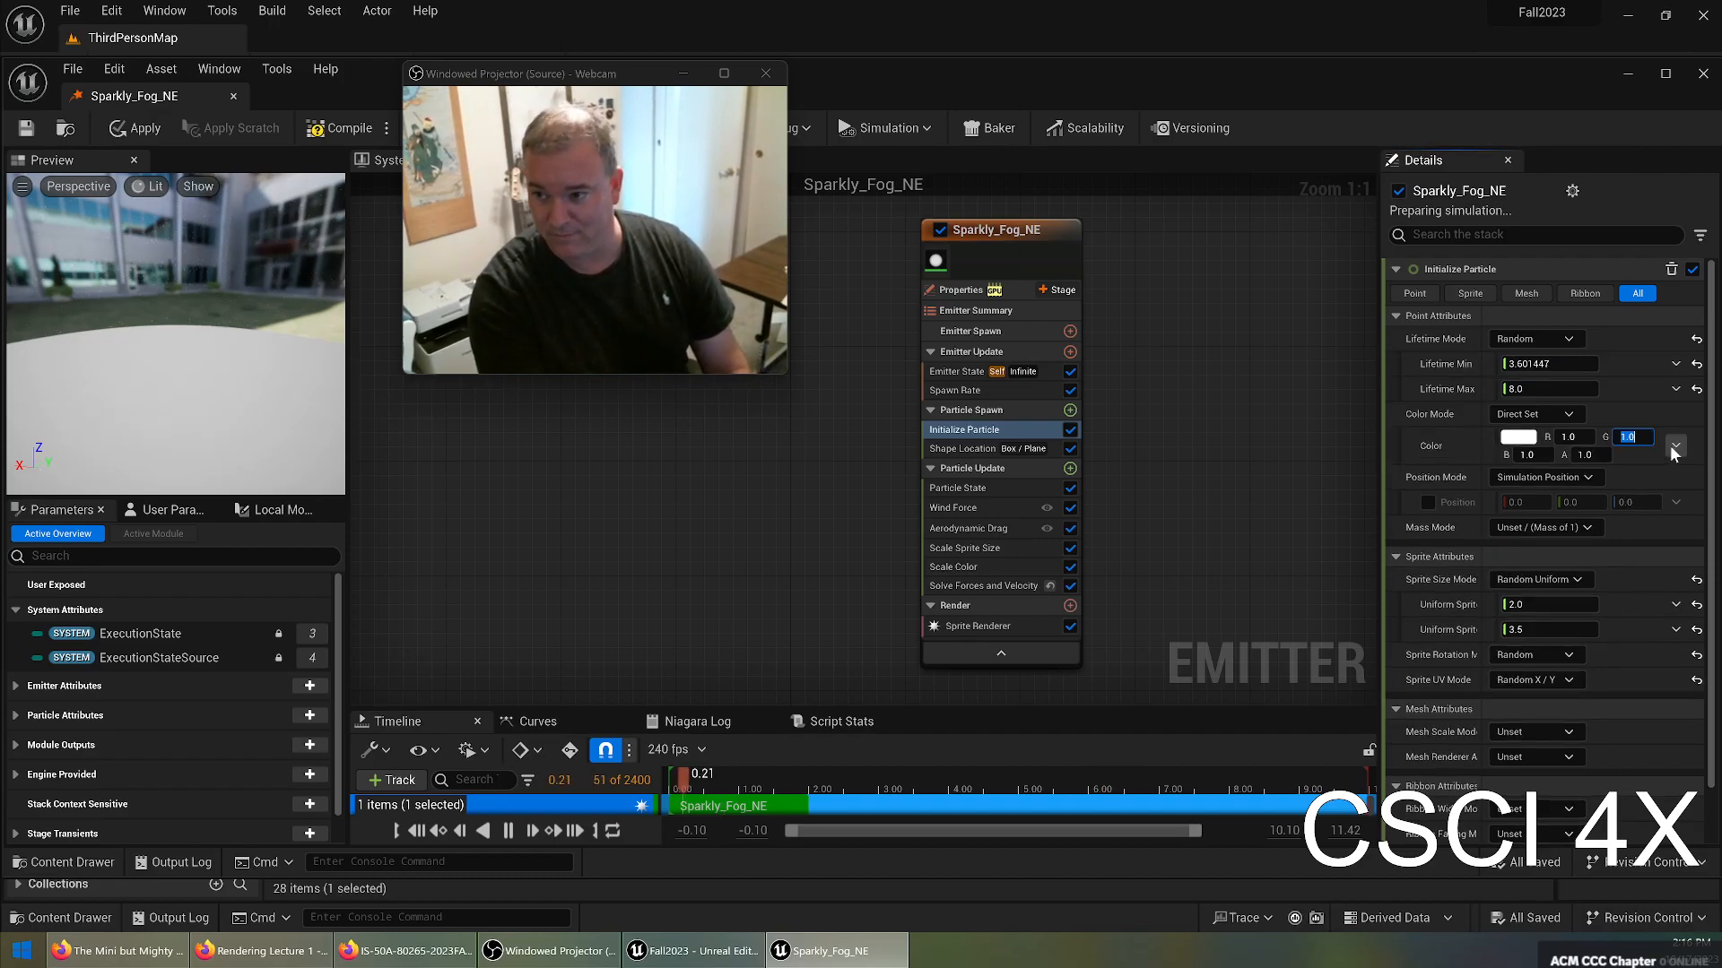
{"action": "type", "text": "1"}
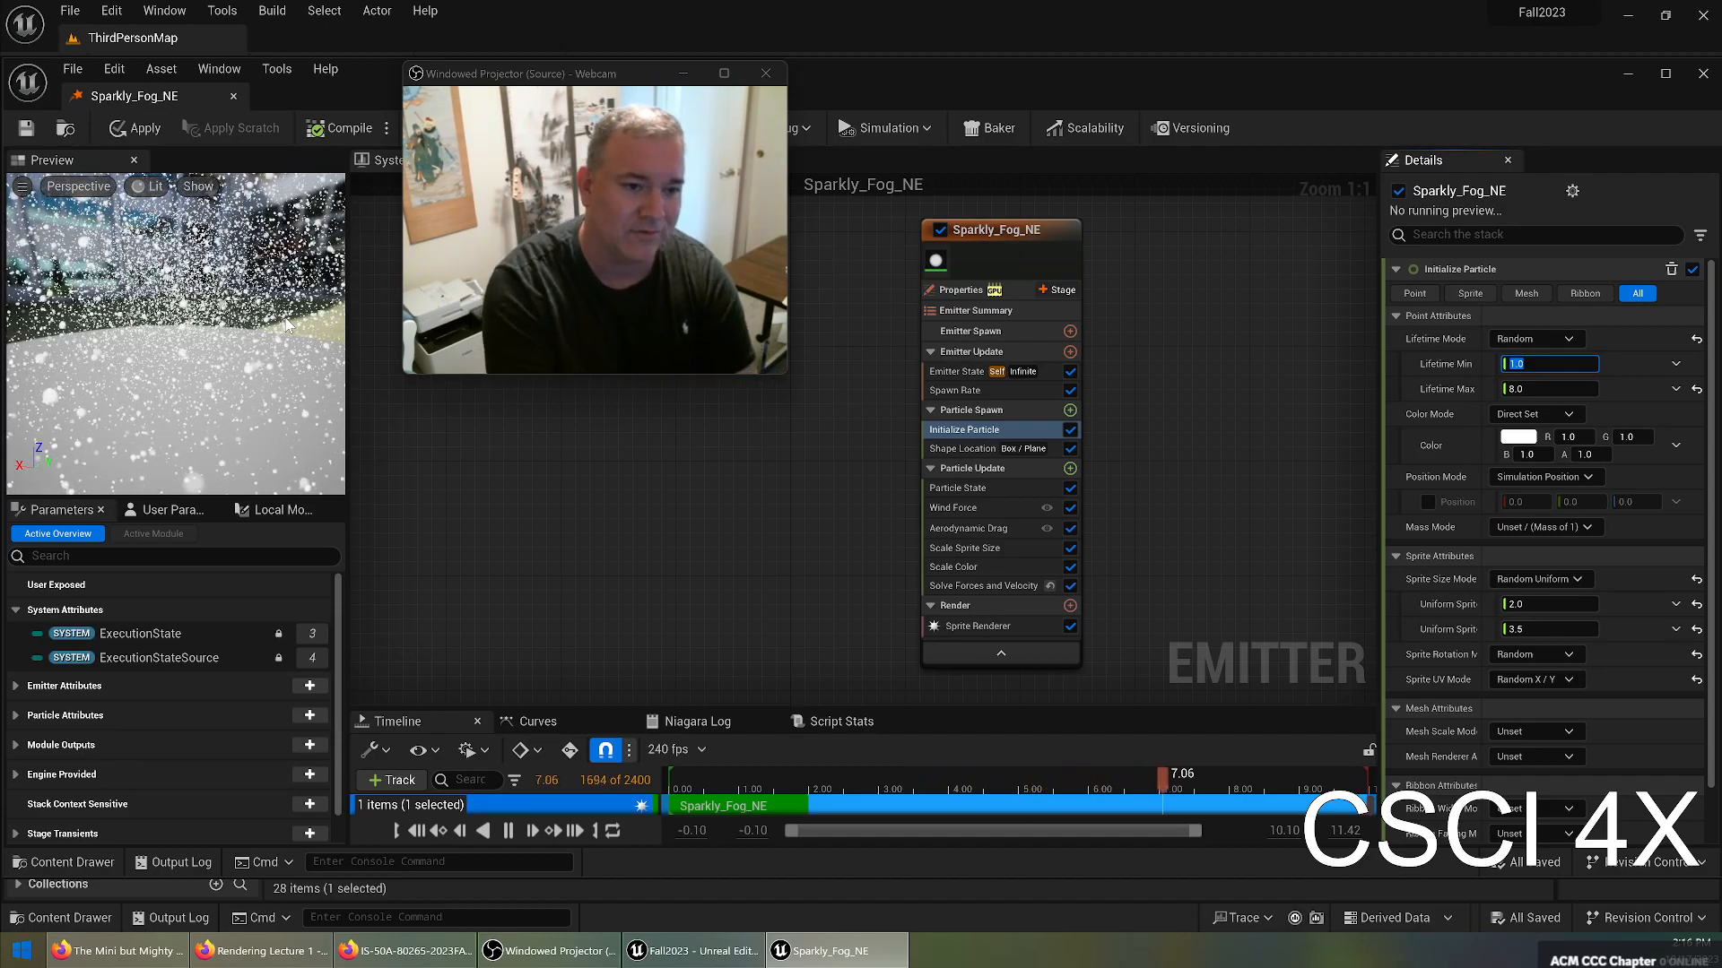
{"action": "left_click_drag", "start_coordinate": [287, 326], "coordinate": [290, 361]}
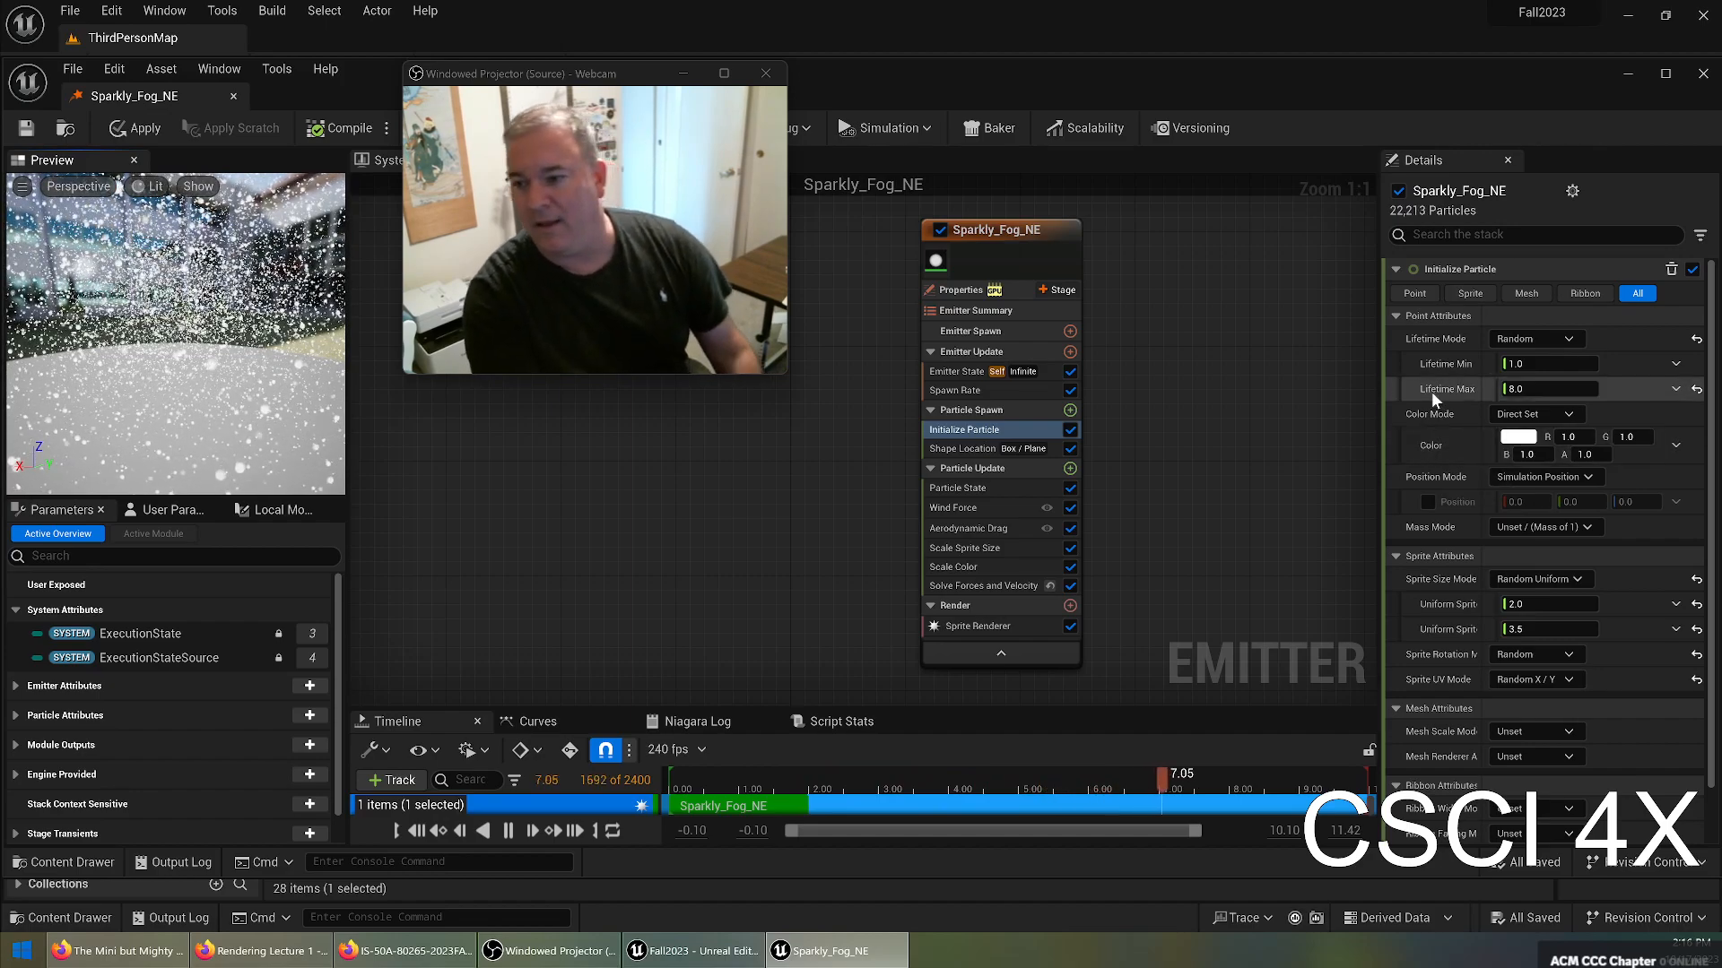
Set the Lifetime Max in Initialize Particle to 2.0 and inspect the particles from different angles in the preview.
{"action": "left_click", "coordinate": [1524, 388]}
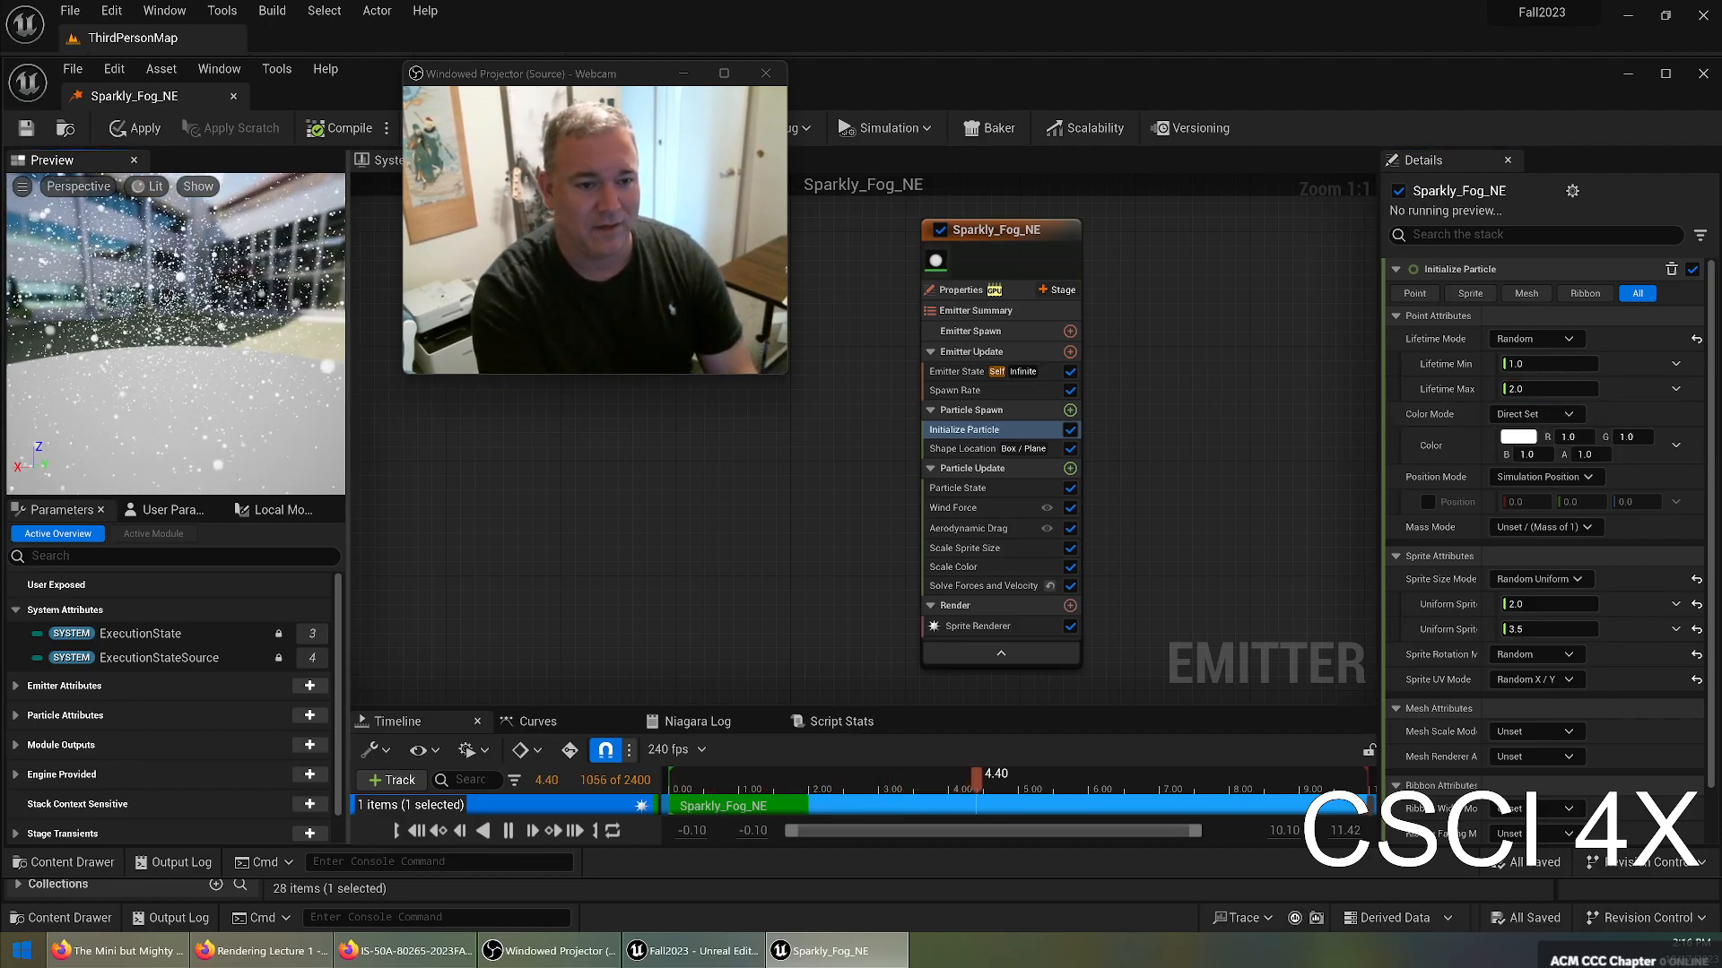
{"action": "mouse_move", "coordinate": [210, 376]}
{"action": "left_mouse_down"}
{"action": "mouse_move", "coordinate": [170, 372]}
{"action": "mouse_move", "coordinate": [209, 376]}
{"action": "left_mouse_up"}
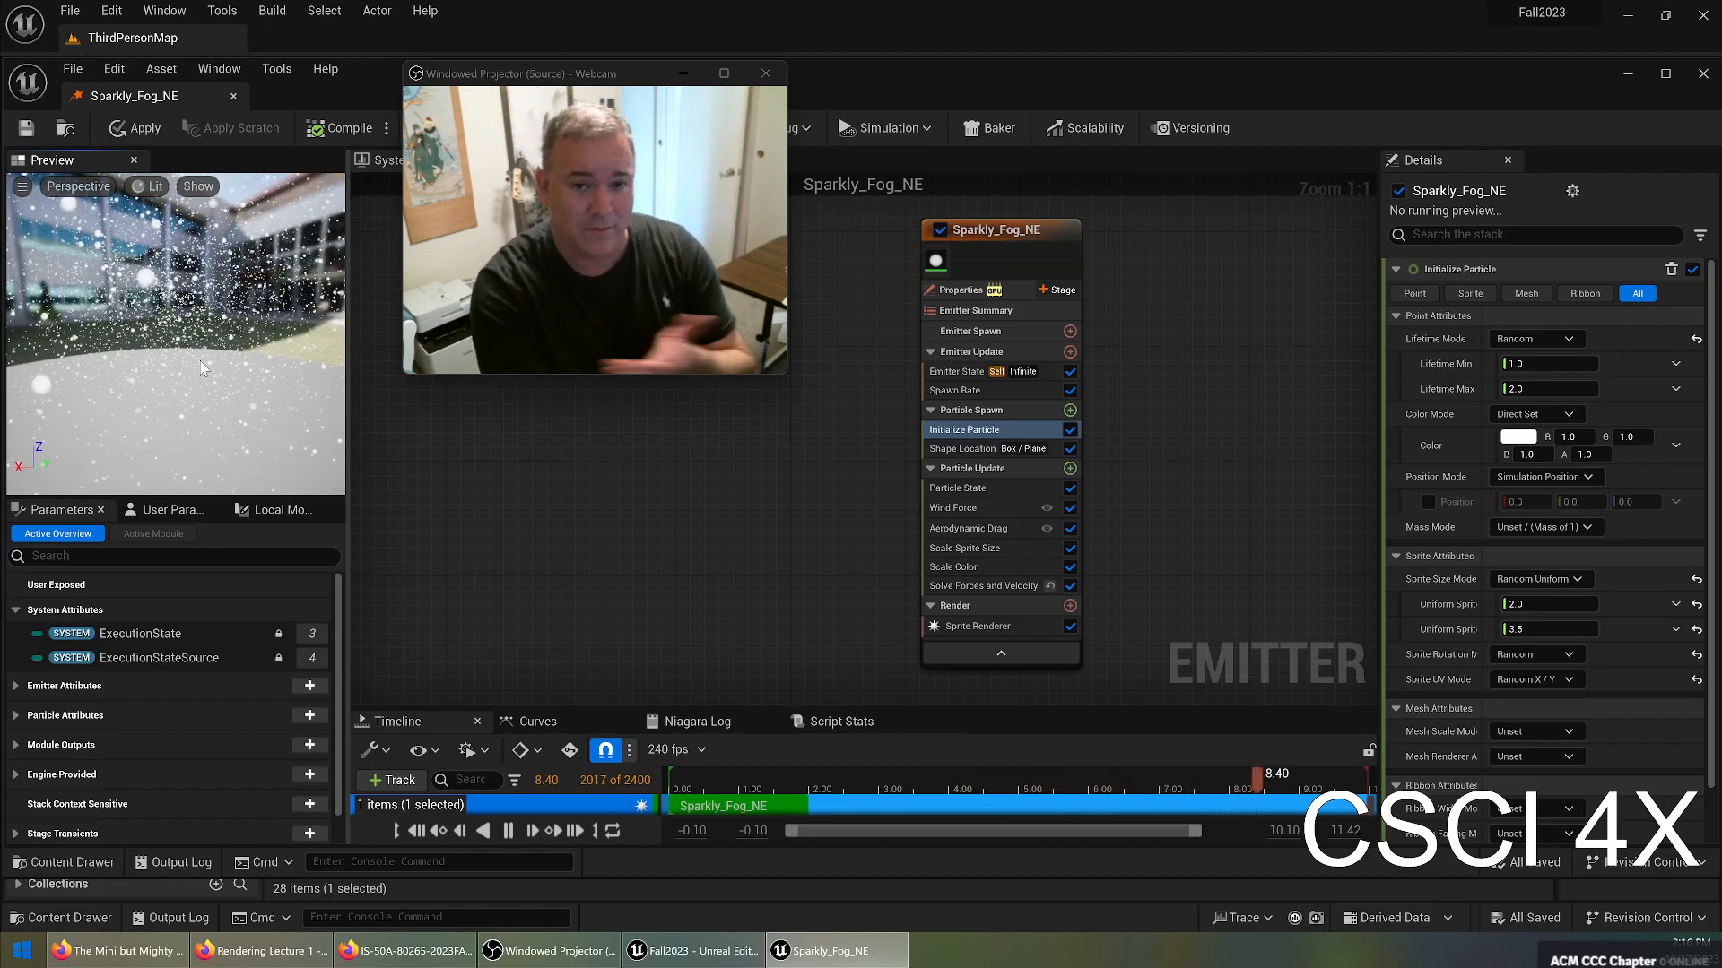
{"action": "left_click_drag", "start_coordinate": [180, 384], "coordinate": [185, 378]}
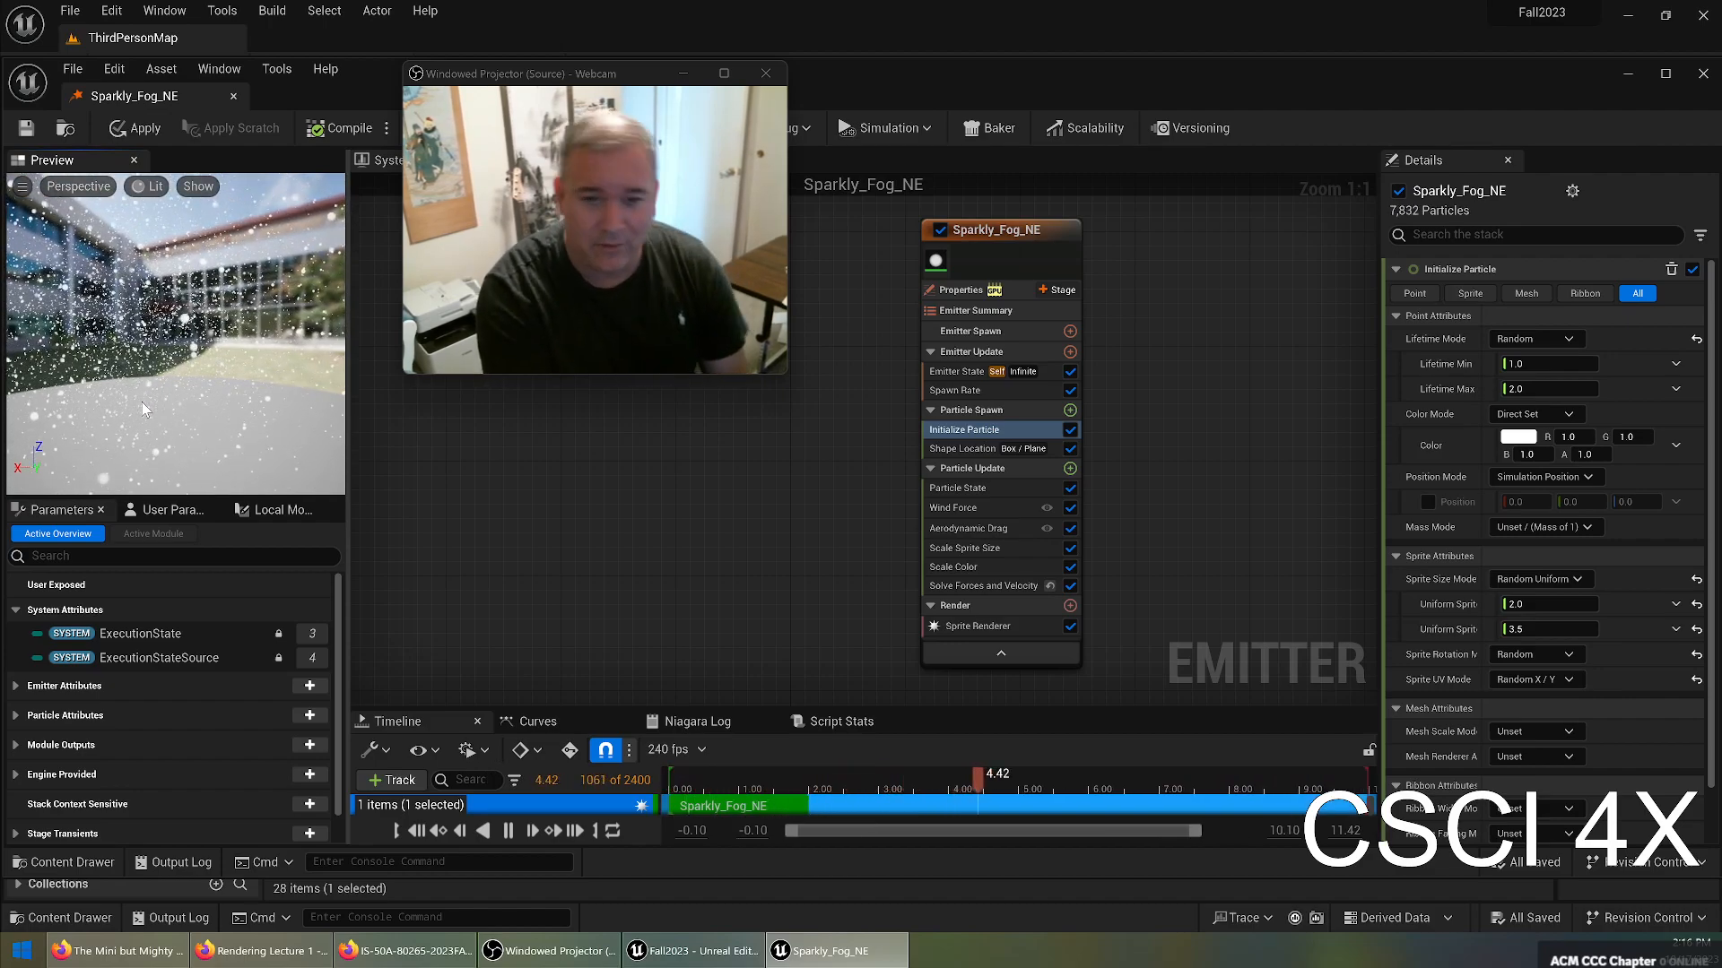
{"action": "mouse_move", "coordinate": [153, 391]}
{"action": "left_mouse_down"}
{"action": "mouse_move", "coordinate": [240, 336]}
{"action": "mouse_move", "coordinate": [330, 363]}
{"action": "mouse_move", "coordinate": [147, 374]}
{"action": "left_mouse_up"}
{"action": "scroll", "coordinate": [128, 376], "scroll_direction": "up", "scroll_amount": 3}
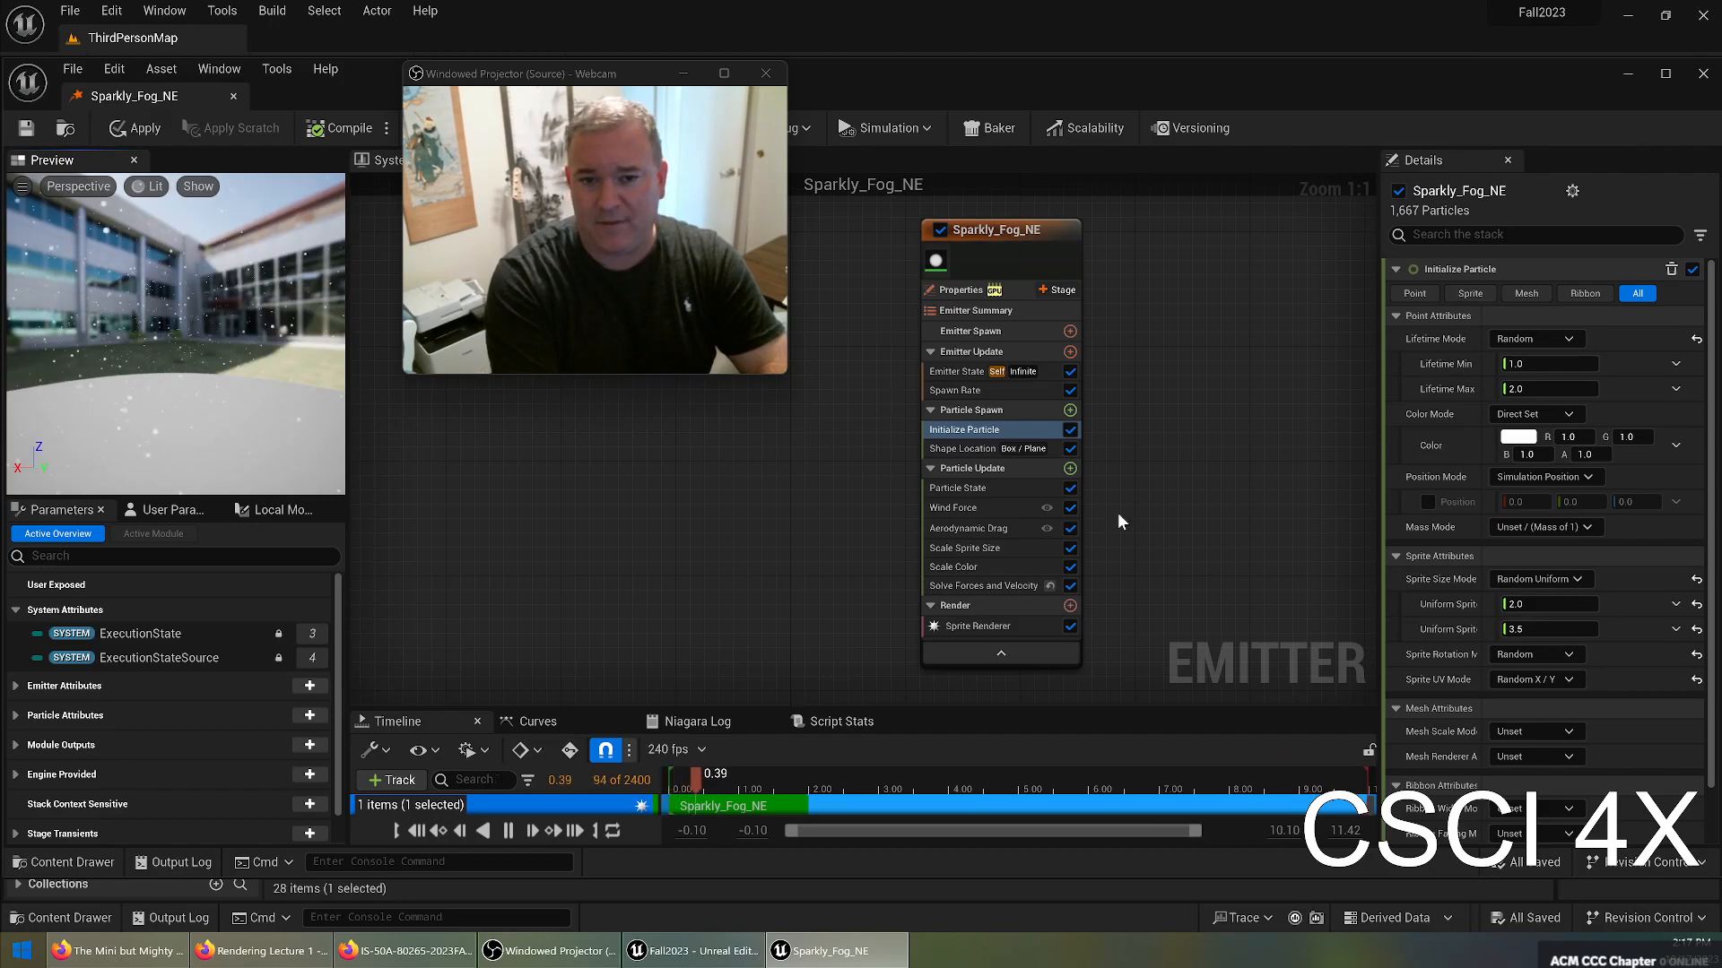
Set the Lifetime Max in Initialize Particle to 8.0 and inspect the particles from different angles in the preview.
{"action": "left_click", "coordinate": [1558, 389]}
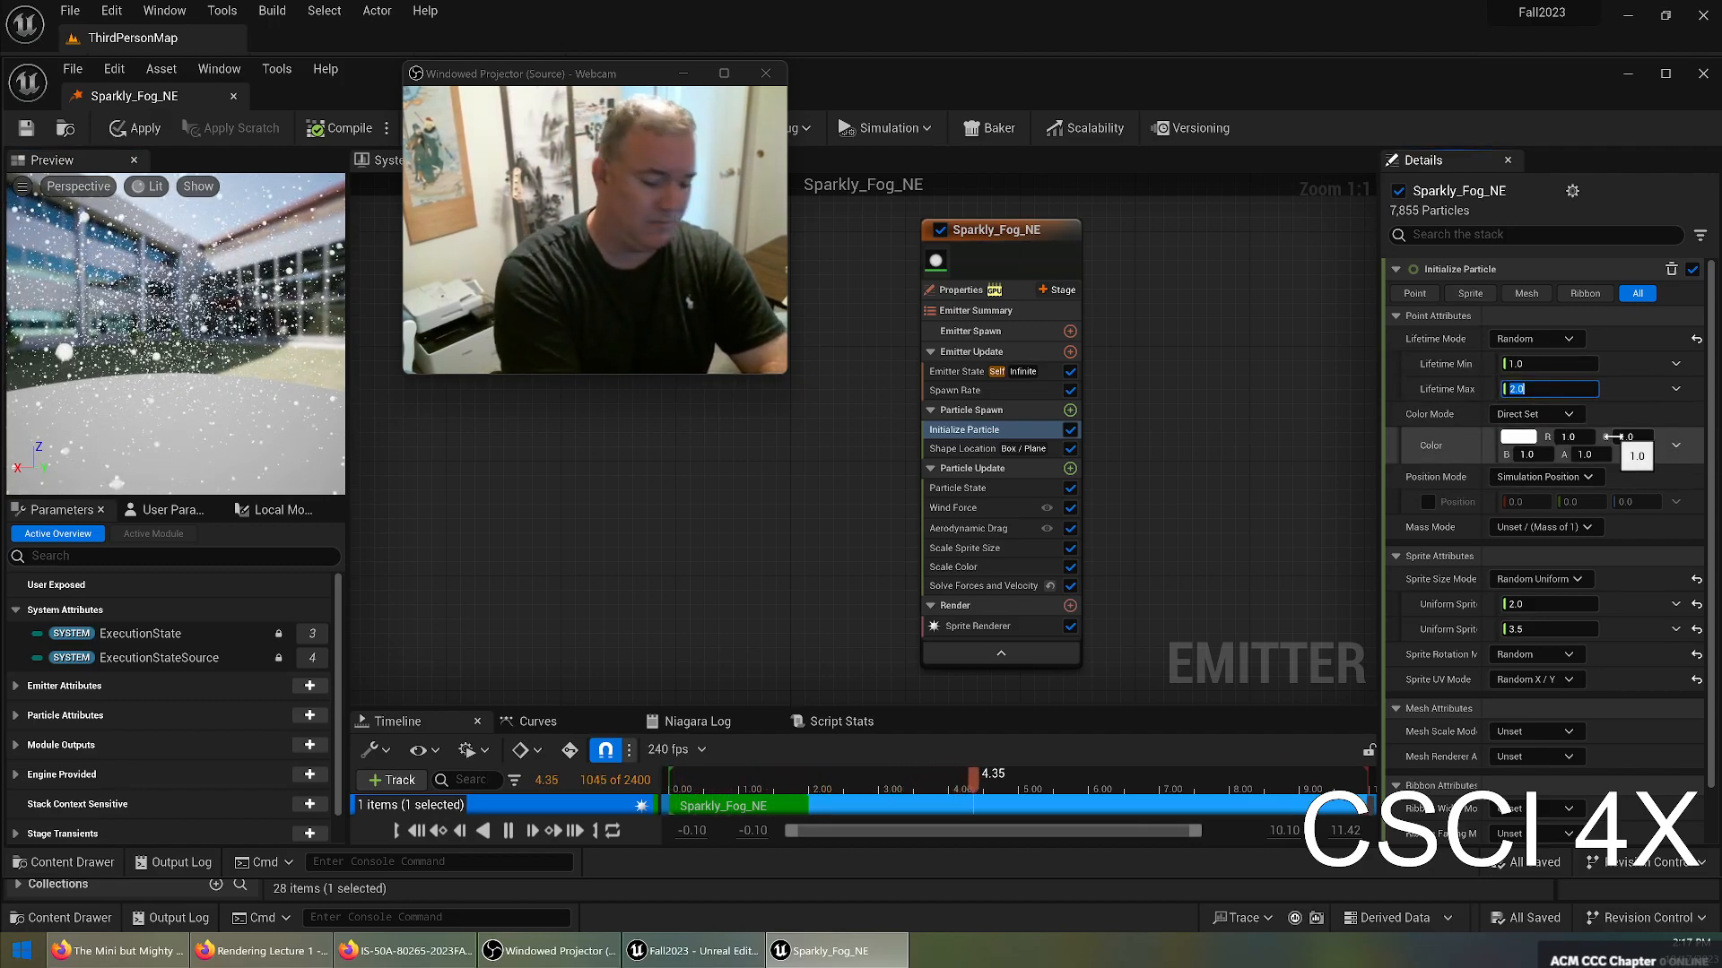
{"action": "type", "text": "8"}
{"action": "key", "text": "Return"}
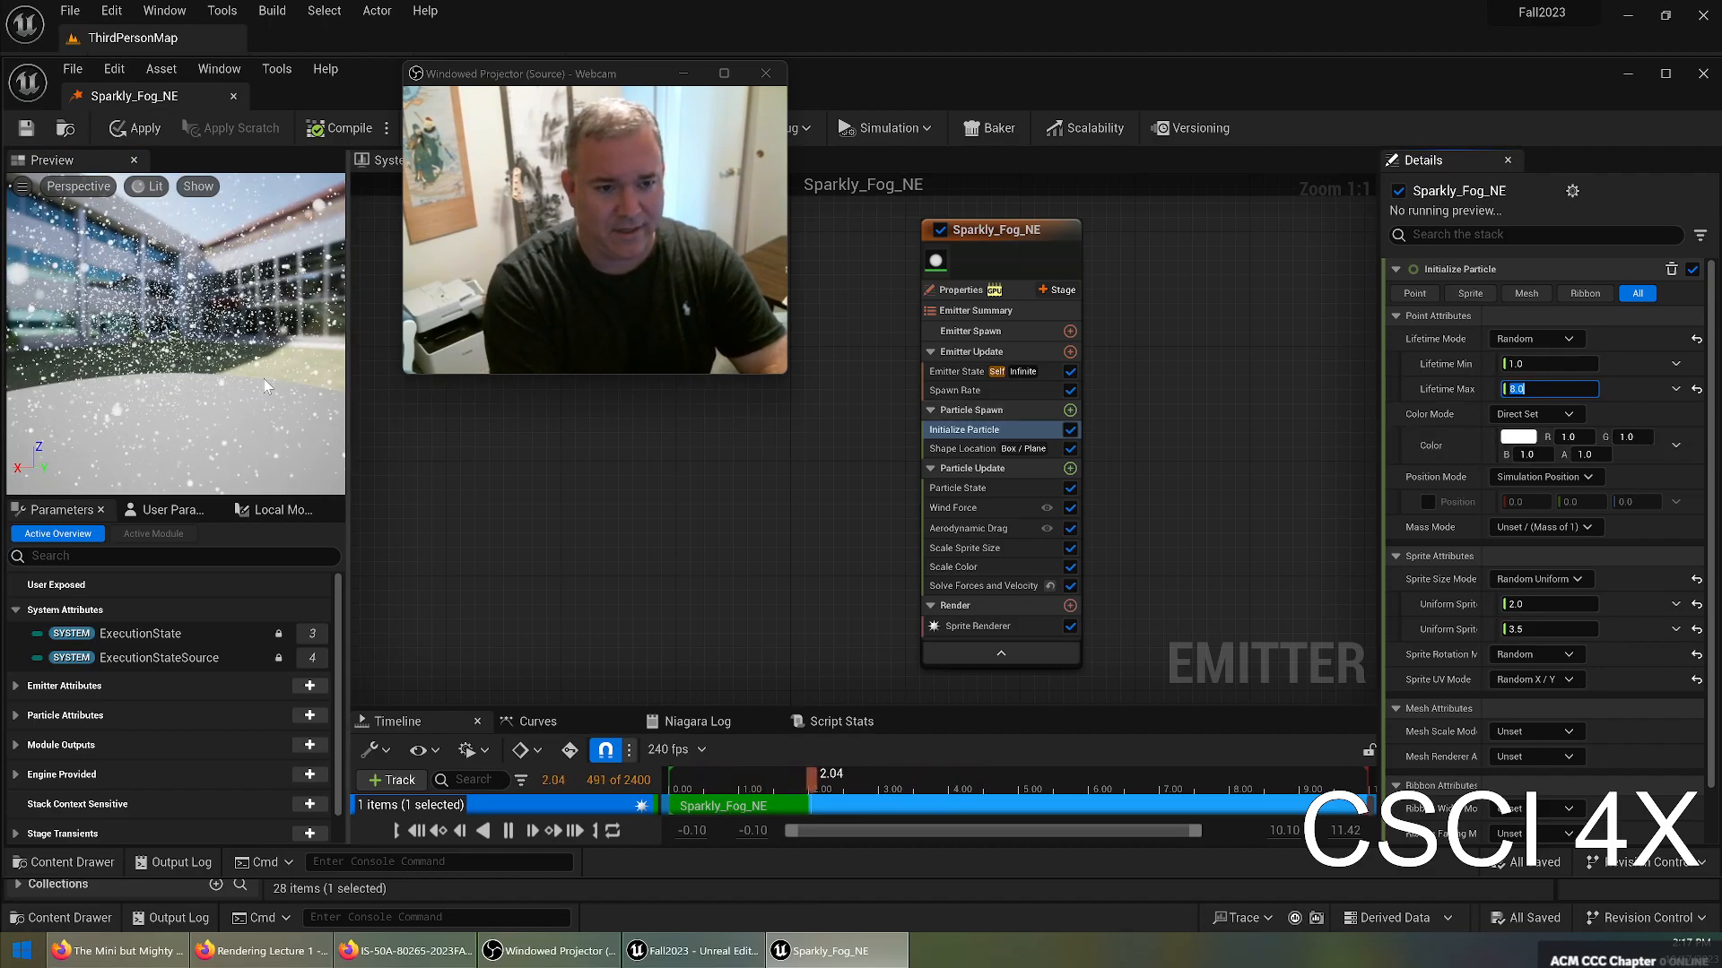
{"action": "left_click_drag", "start_coordinate": [262, 380], "coordinate": [201, 301]}
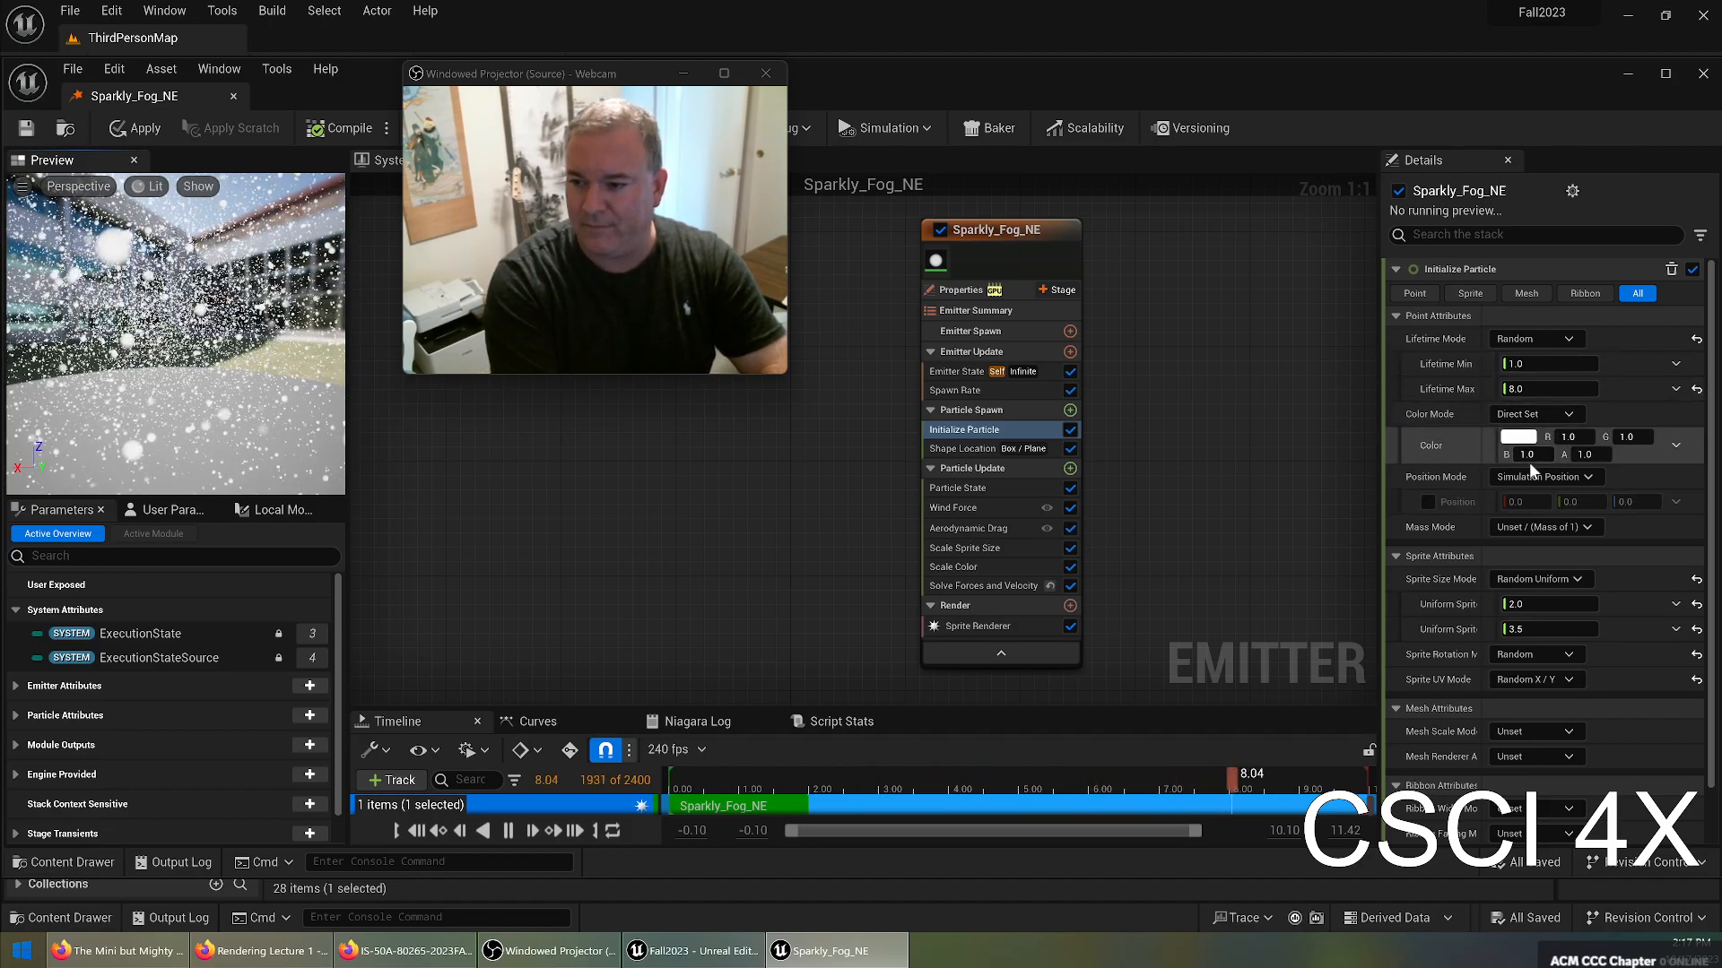
{"action": "mouse_move", "coordinate": [252, 352]}
{"action": "left_mouse_down"}
{"action": "mouse_move", "coordinate": [251, 390]}
{"action": "mouse_move", "coordinate": [235, 337]}
{"action": "mouse_move", "coordinate": [225, 370]}
{"action": "left_mouse_up"}
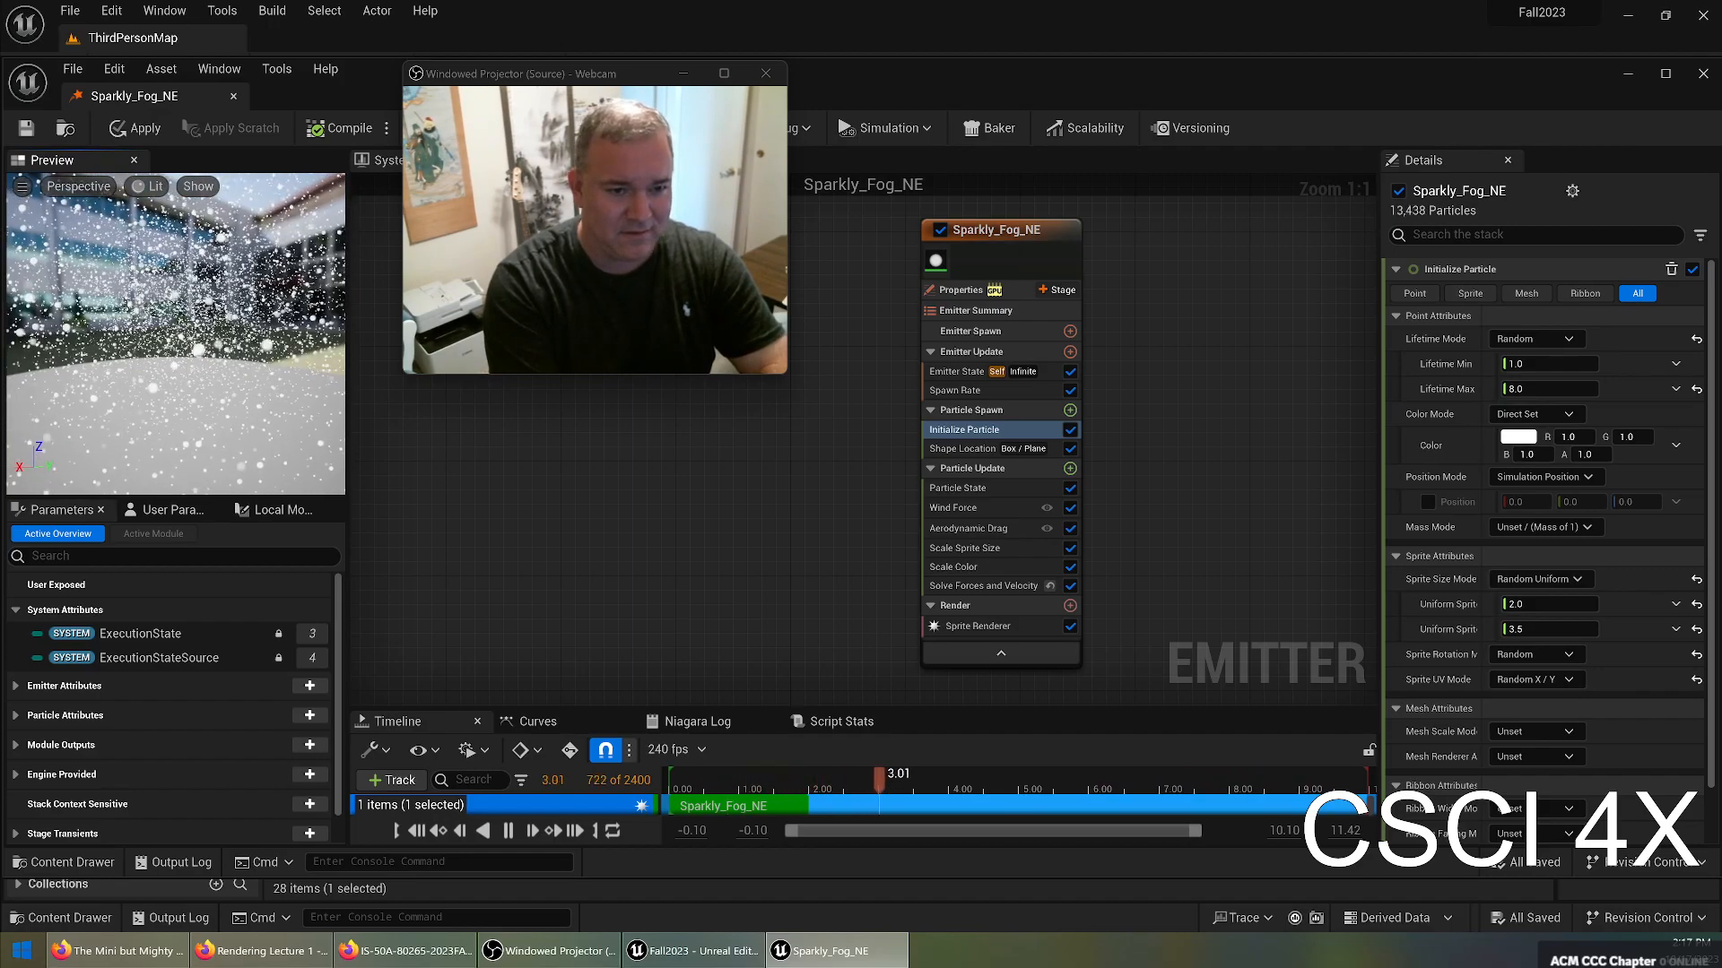
Try the Random Range color mode in Initialize Particle and switch to Random Hue/Saturation/Value.
{"action": "left_click", "coordinate": [1561, 418]}
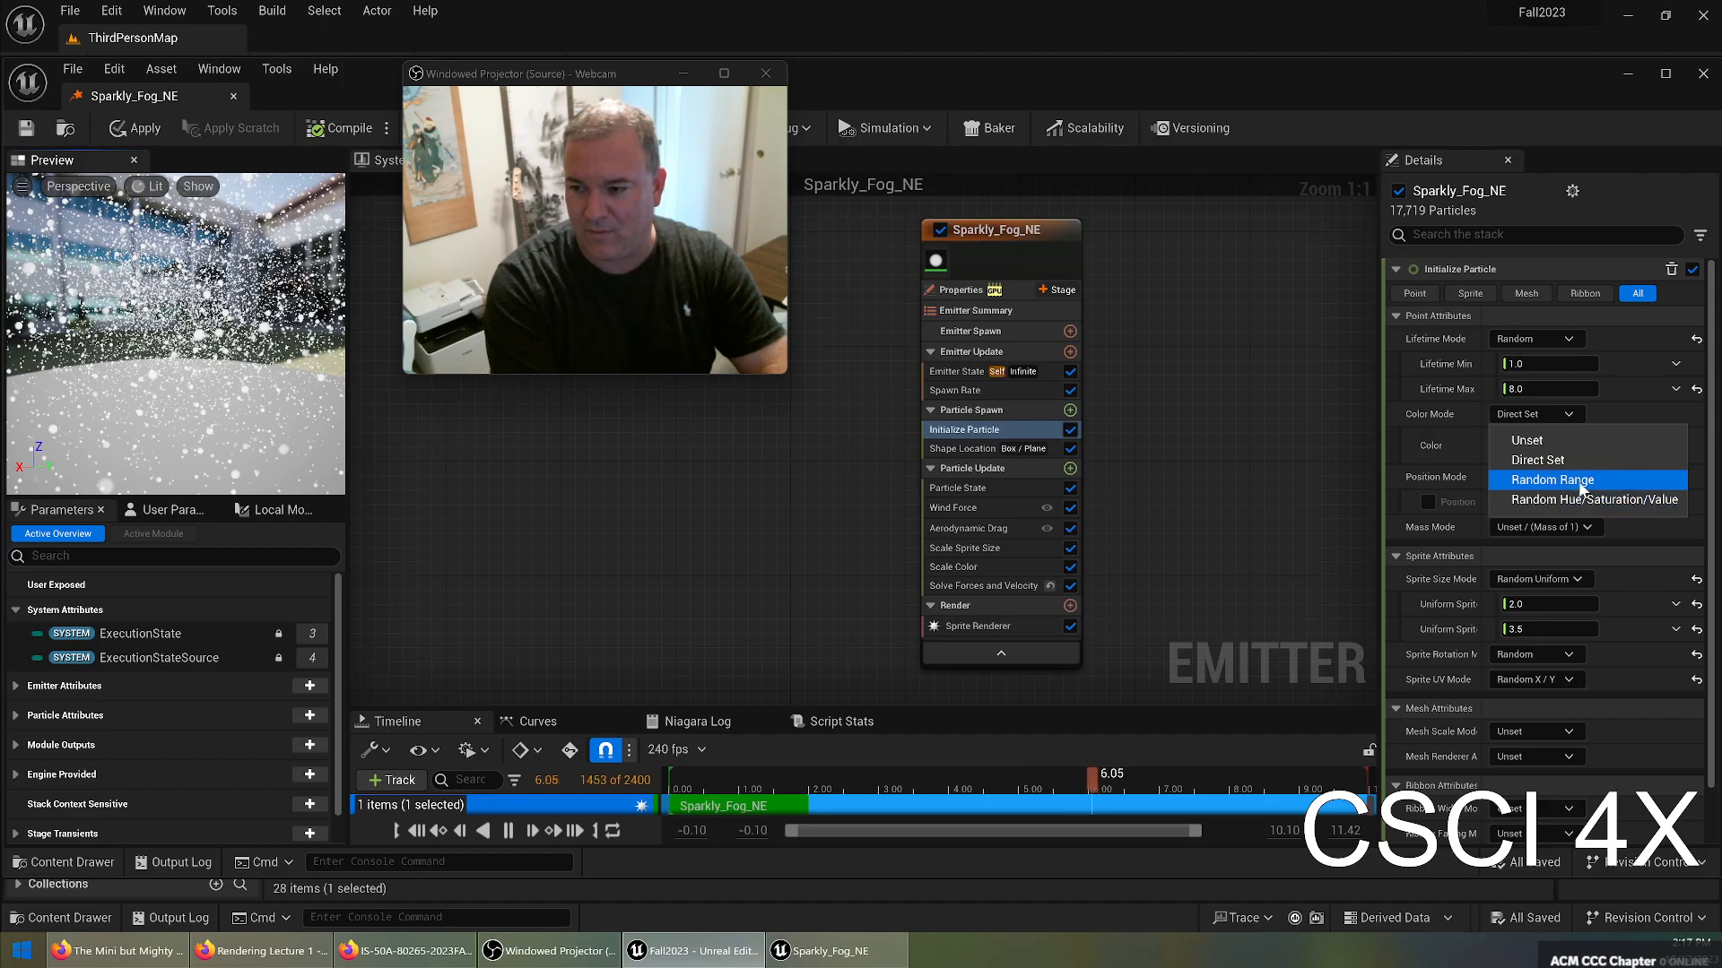
{"action": "left_click", "coordinate": [1581, 488]}
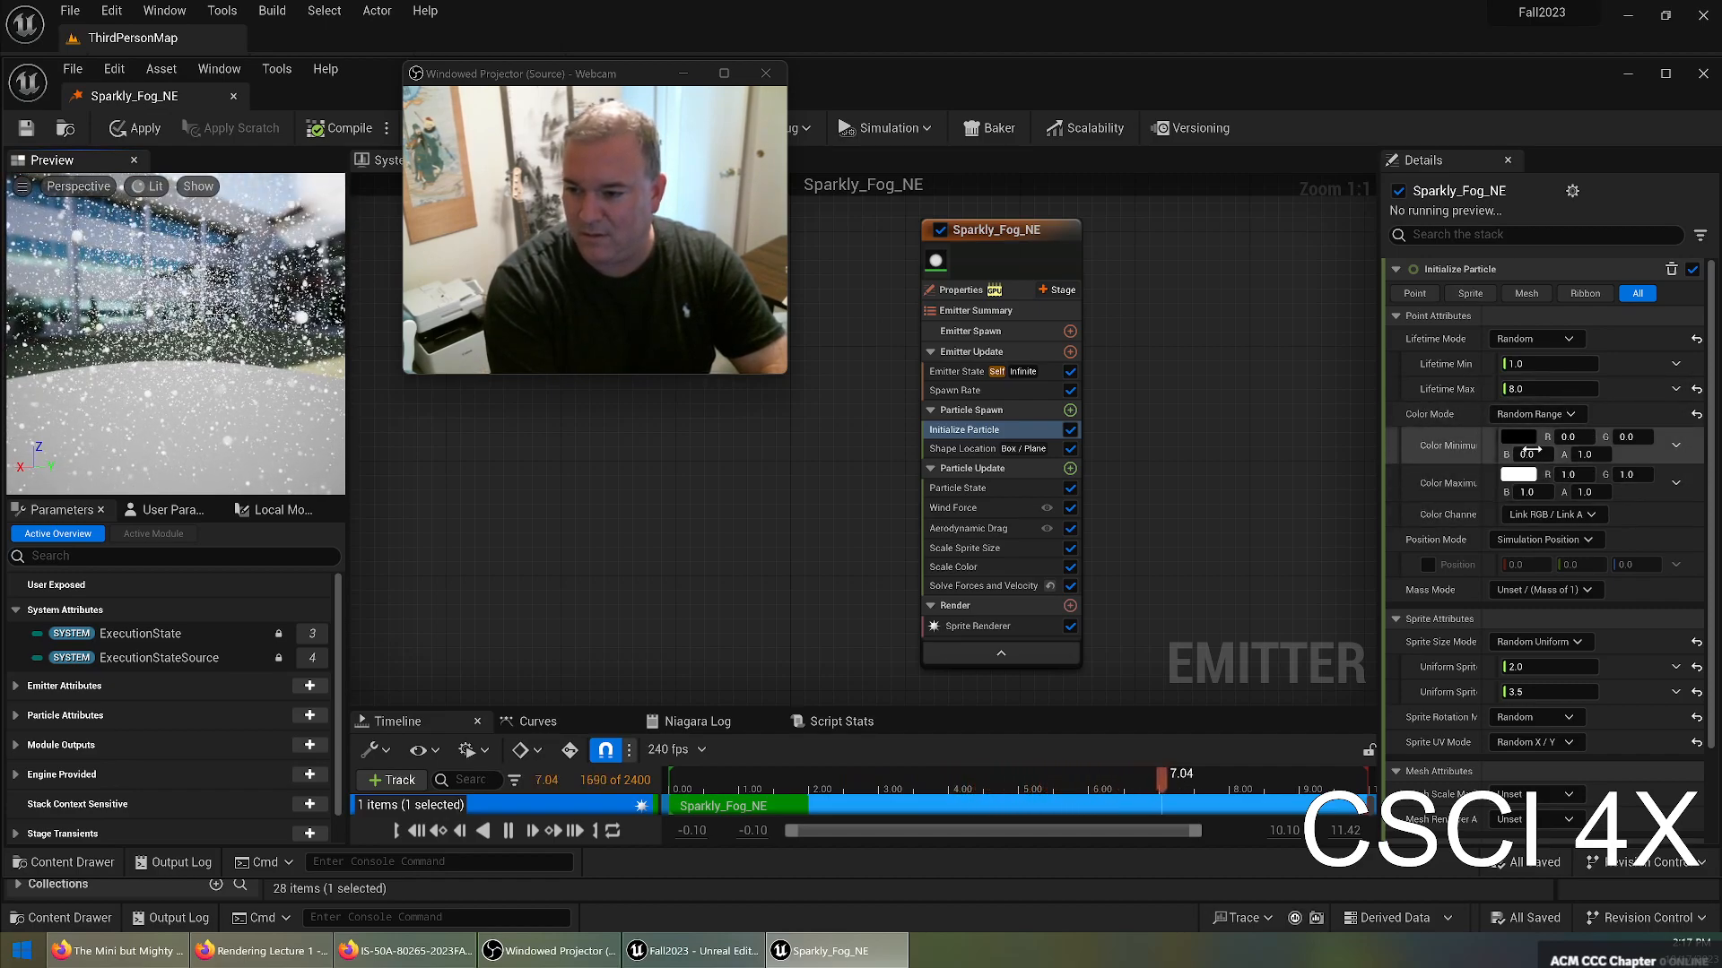
{"action": "mouse_move", "coordinate": [1546, 517]}
{"action": "left_click", "coordinate": [1533, 414]}
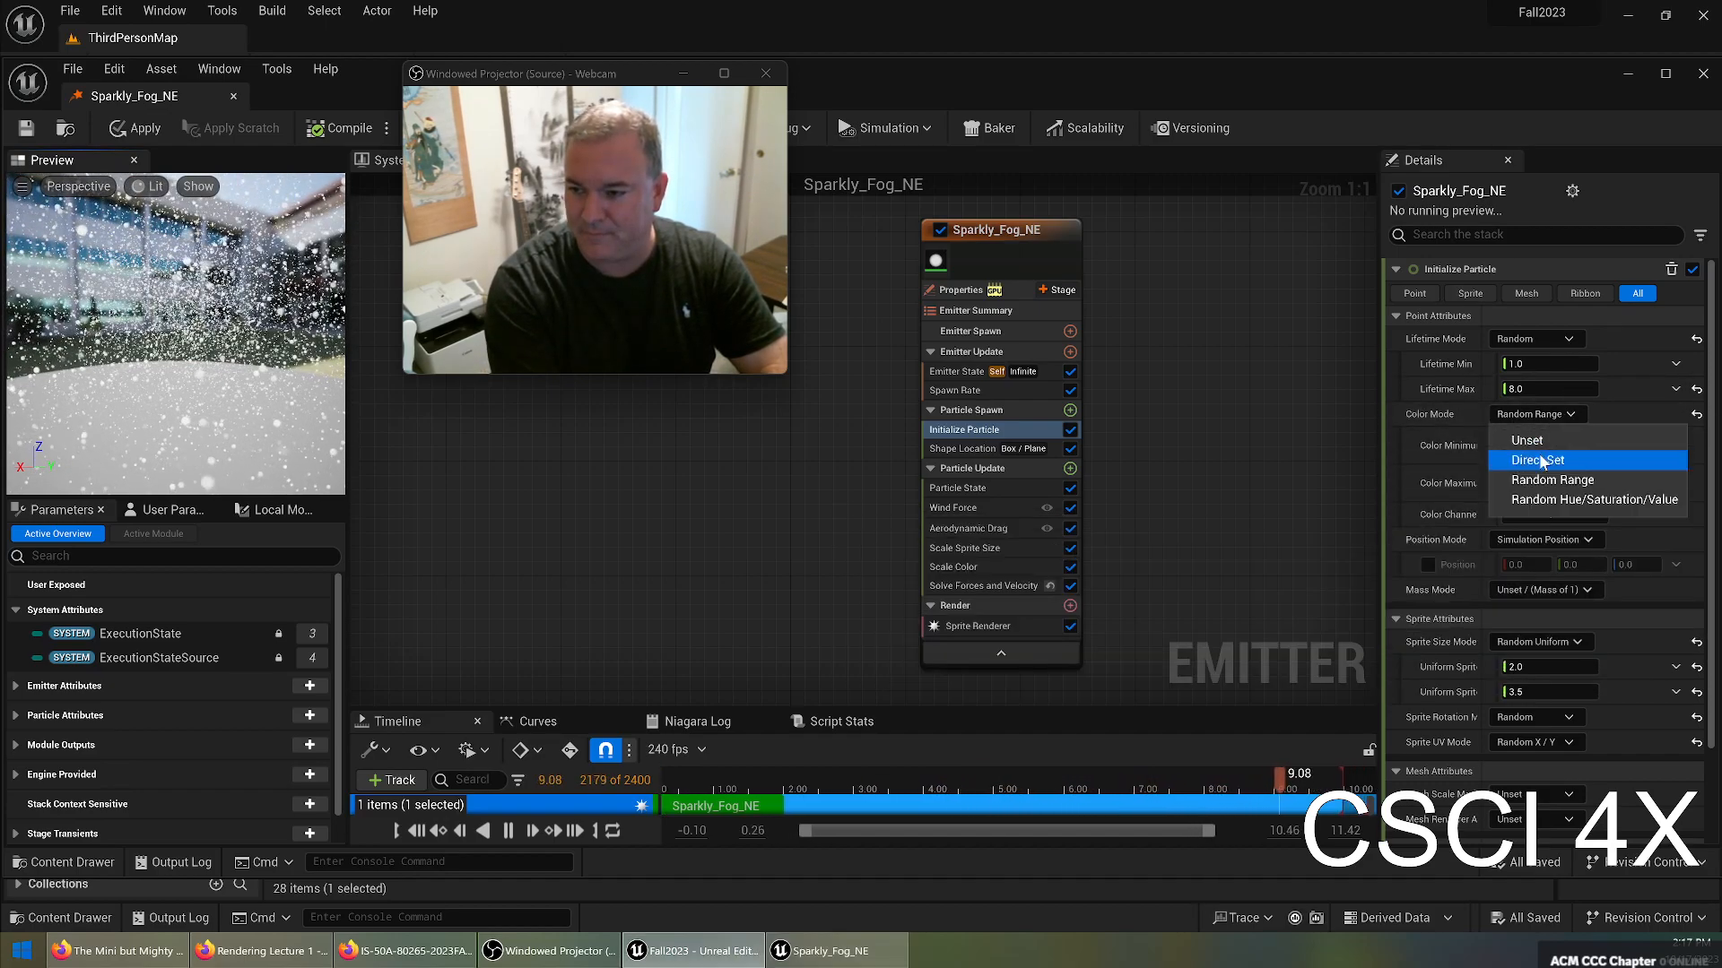
{"action": "left_click", "coordinate": [1525, 499]}
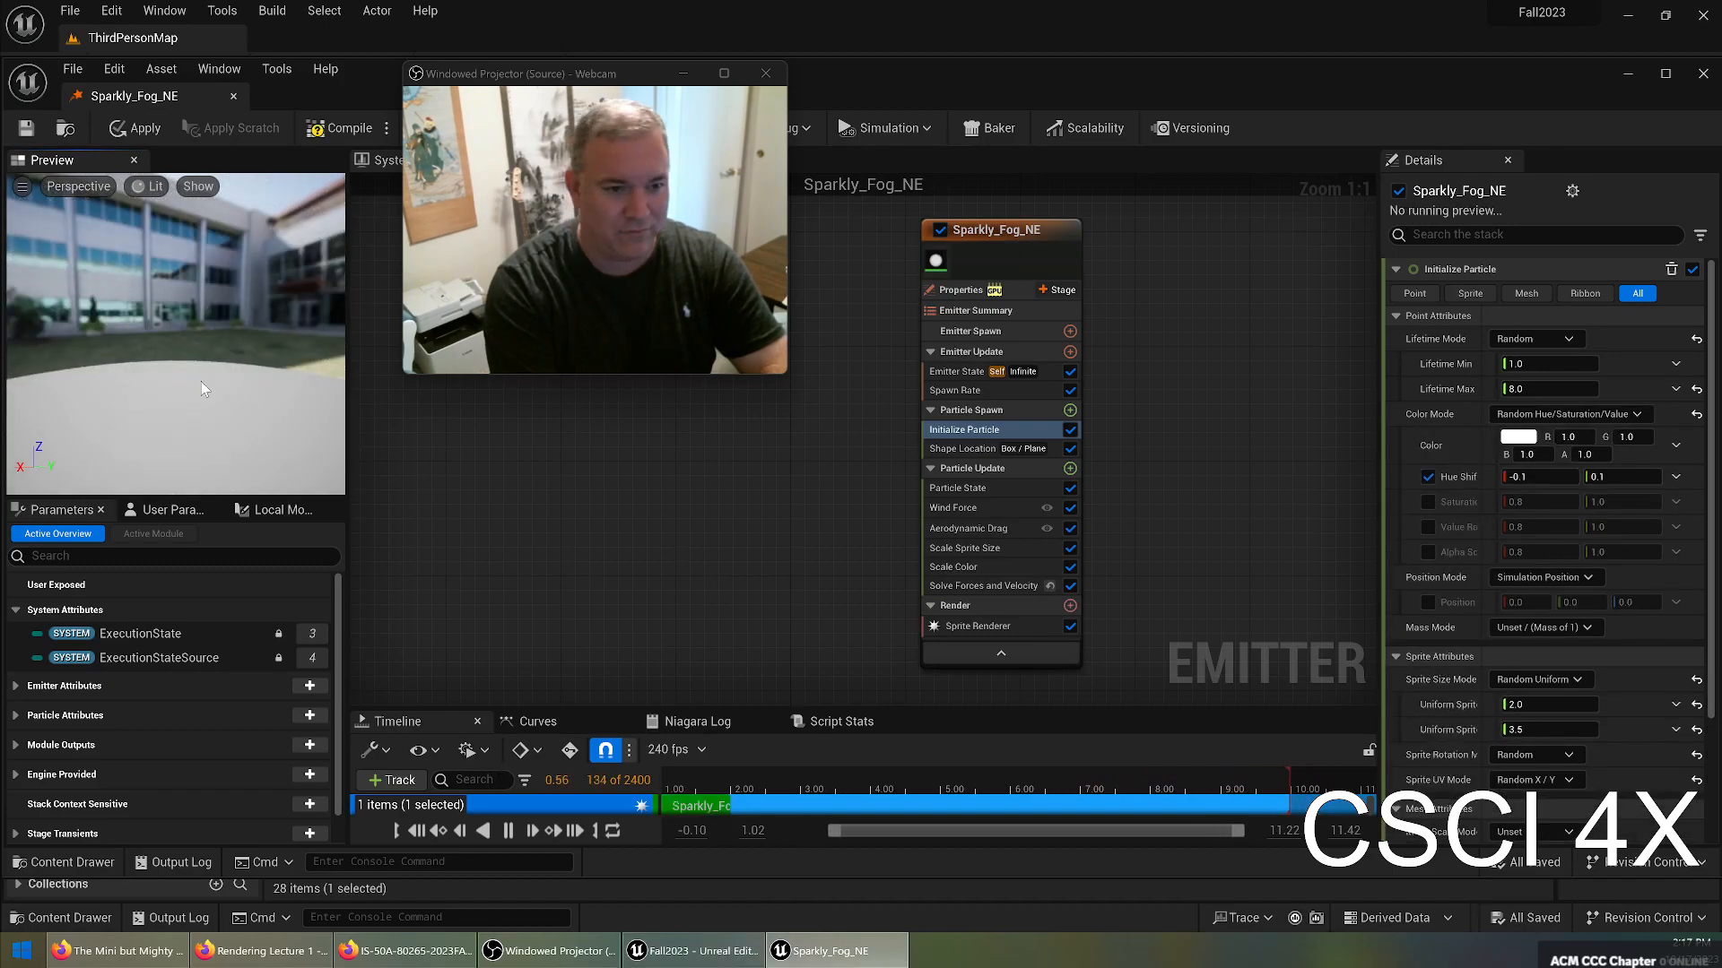
Set the Hue Shift range of the particle color to -1.0 through 1.0.
{"action": "left_click", "coordinate": [1514, 476]}
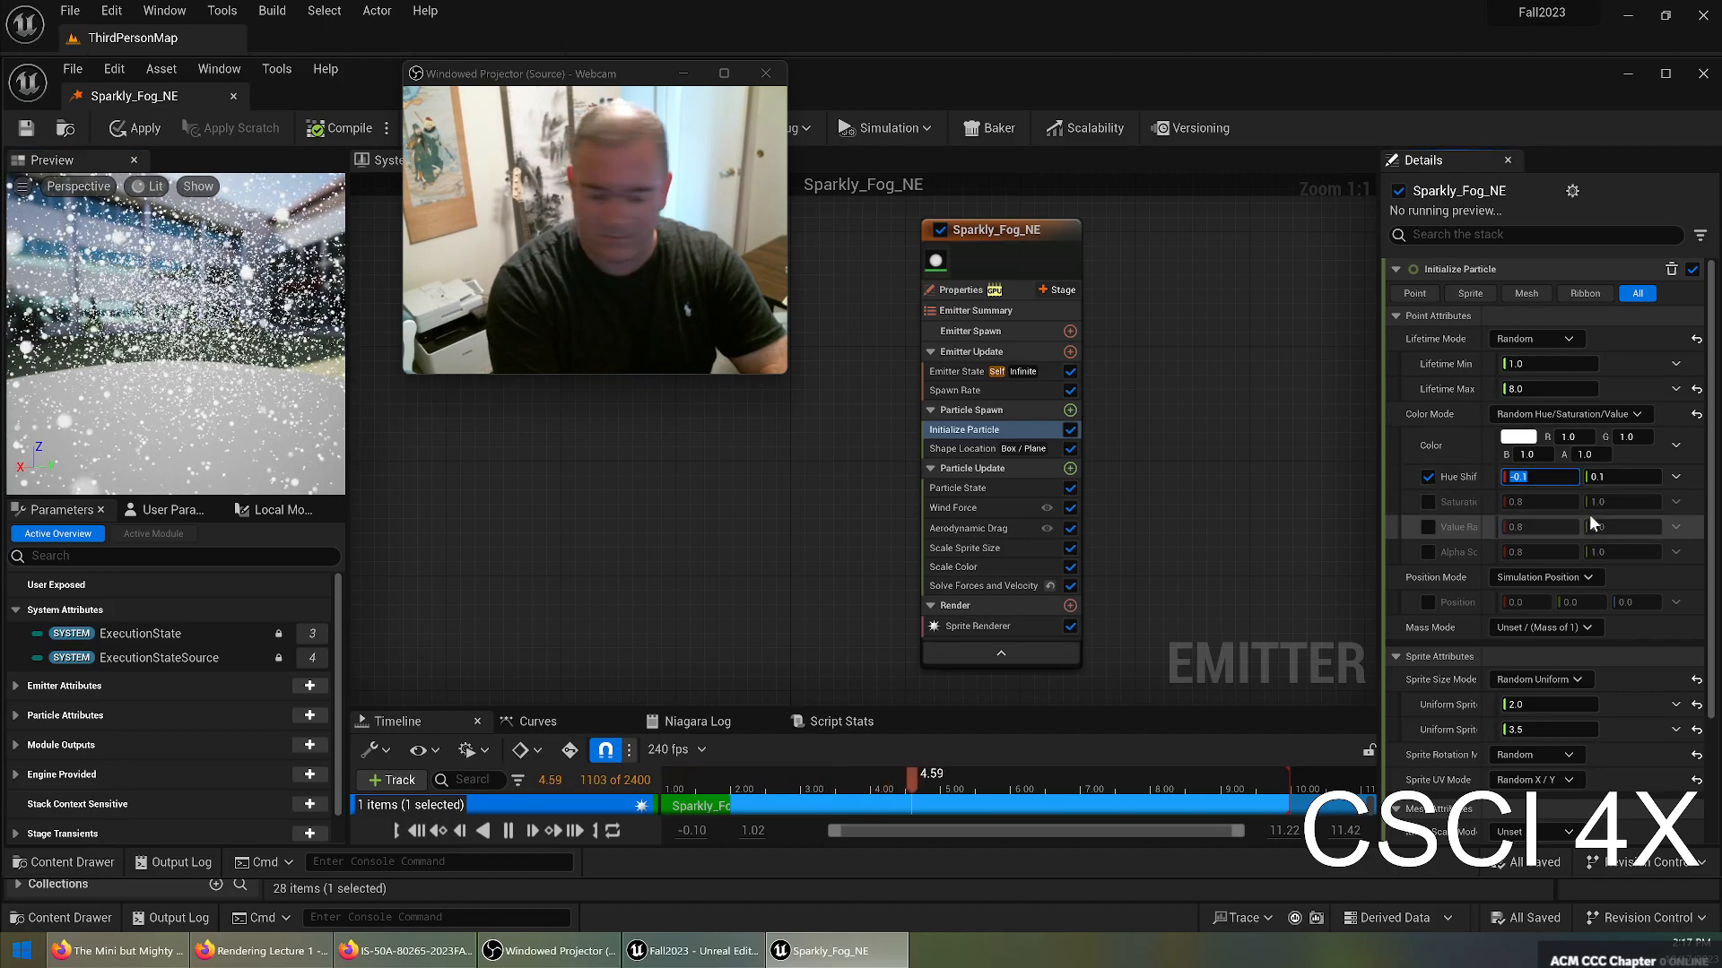
{"action": "type", "text": "-1.0"}
{"action": "key", "text": "Return"}
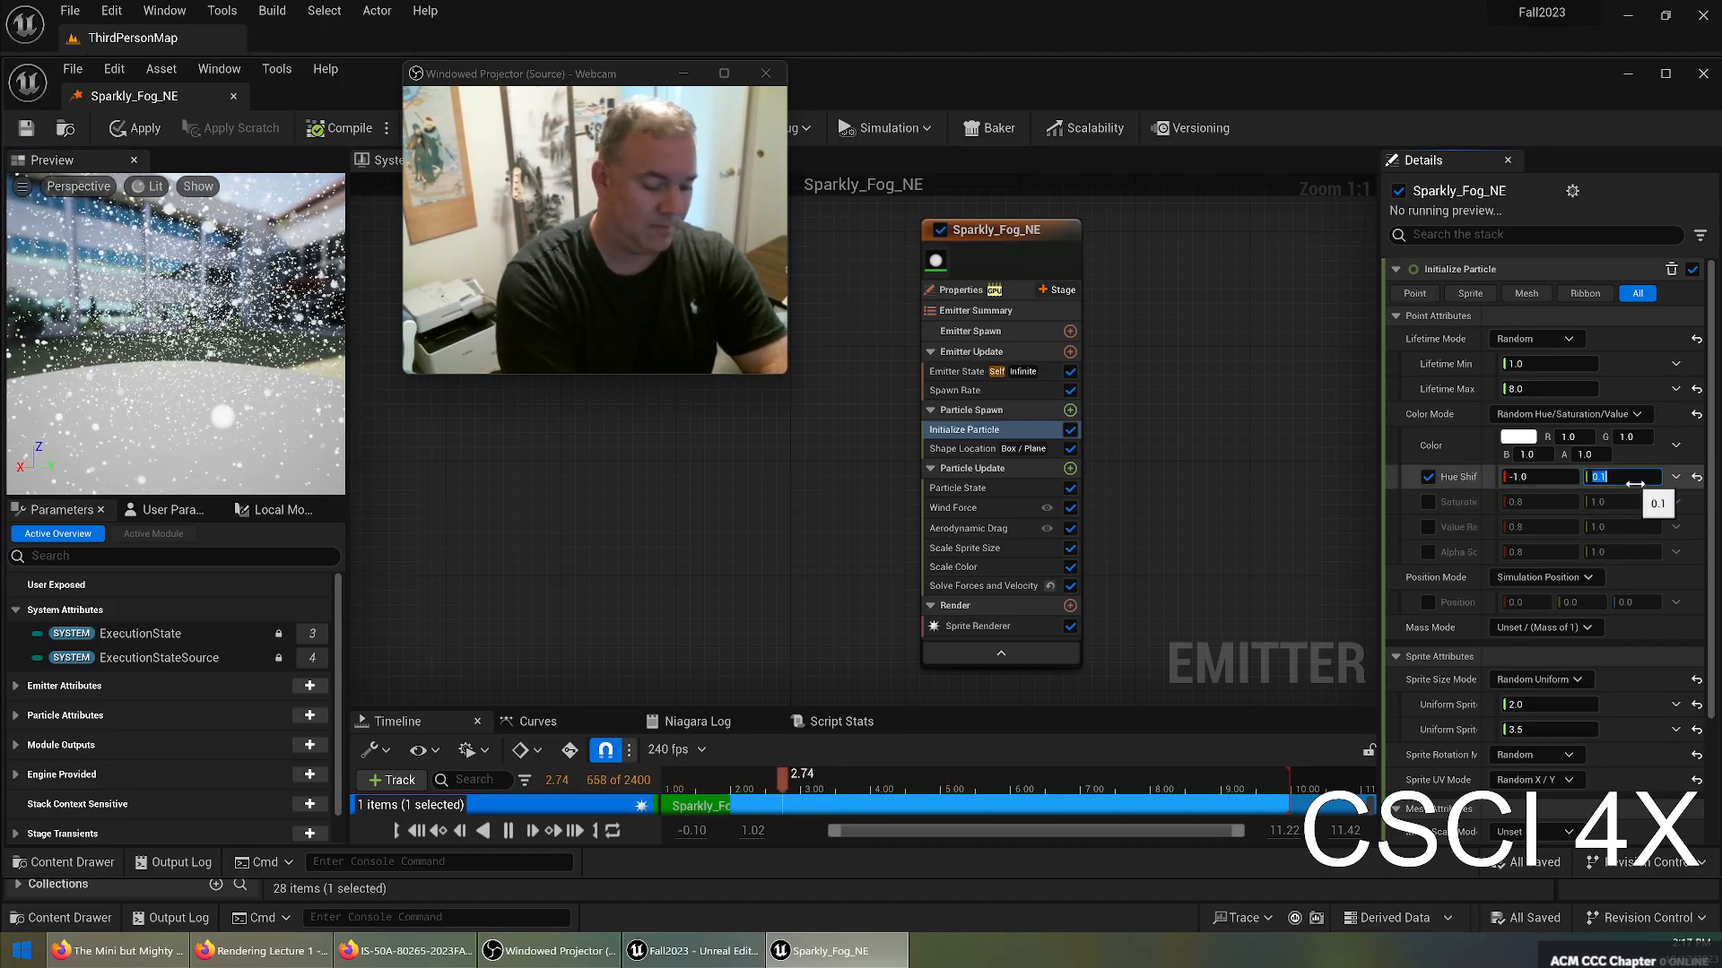
{"action": "type", "text": "1.0"}
{"action": "key", "text": "Return"}
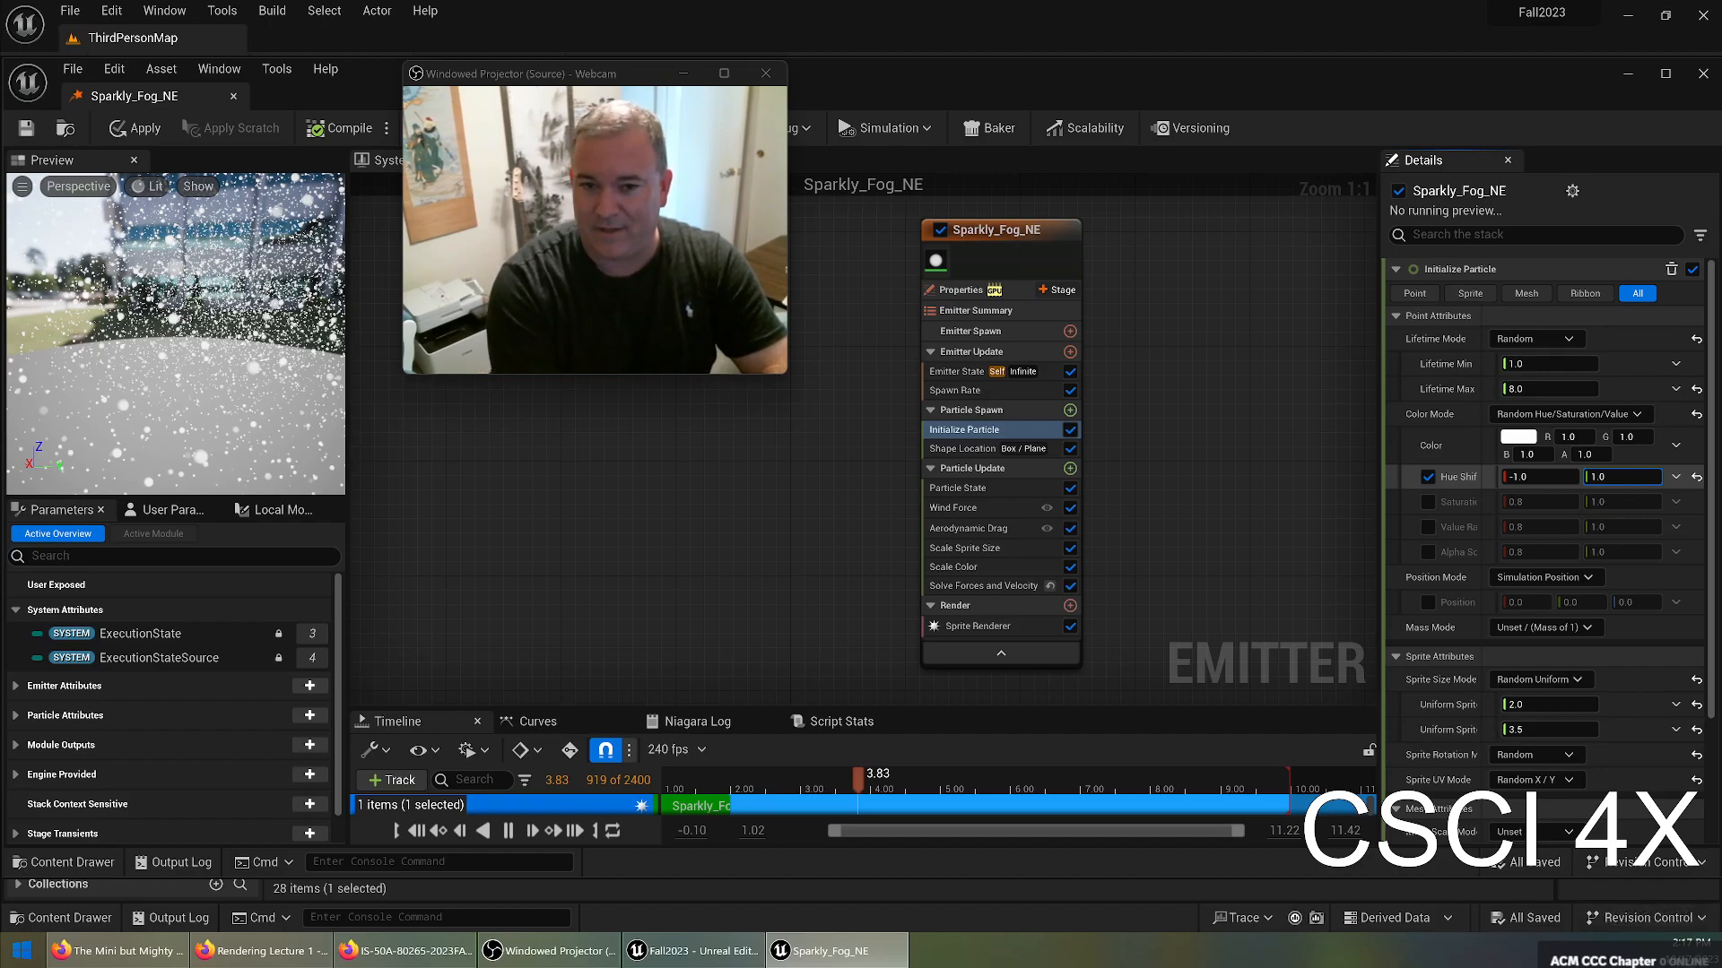
{"action": "key", "text": "ctrl+z"}
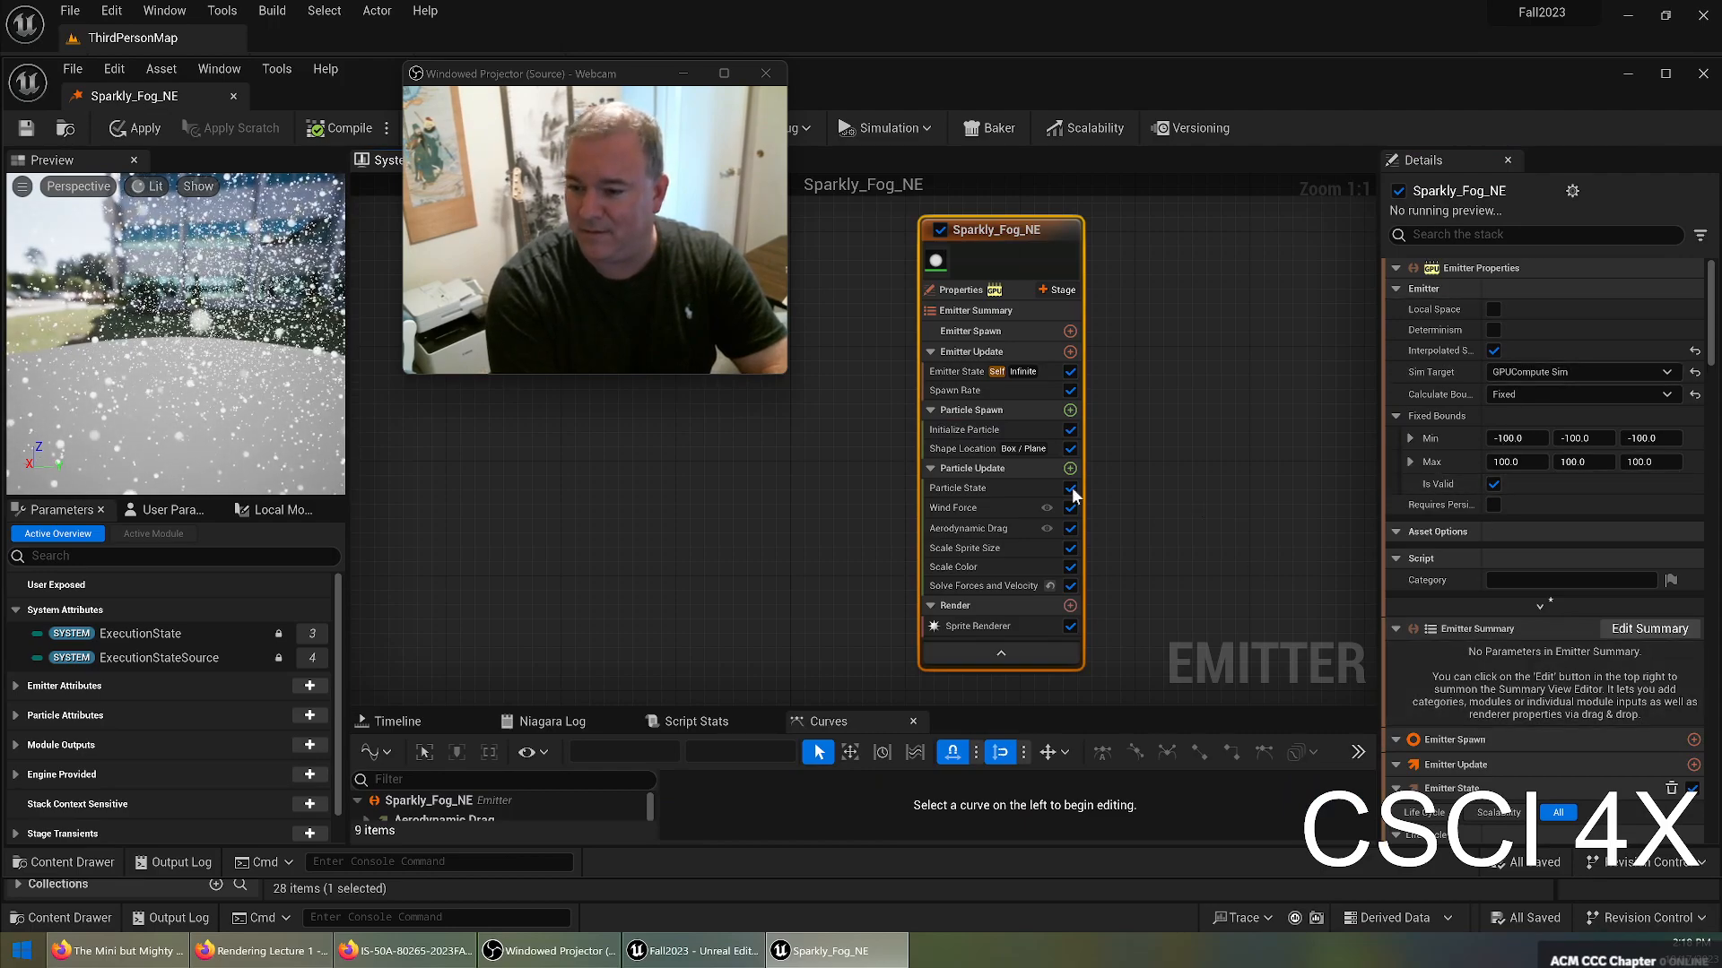
Set the Hue Shift minimum to 0.0 and enable the Saturation and Value ranges from 0.0 to 1.0.
{"action": "left_click", "coordinate": [977, 428]}
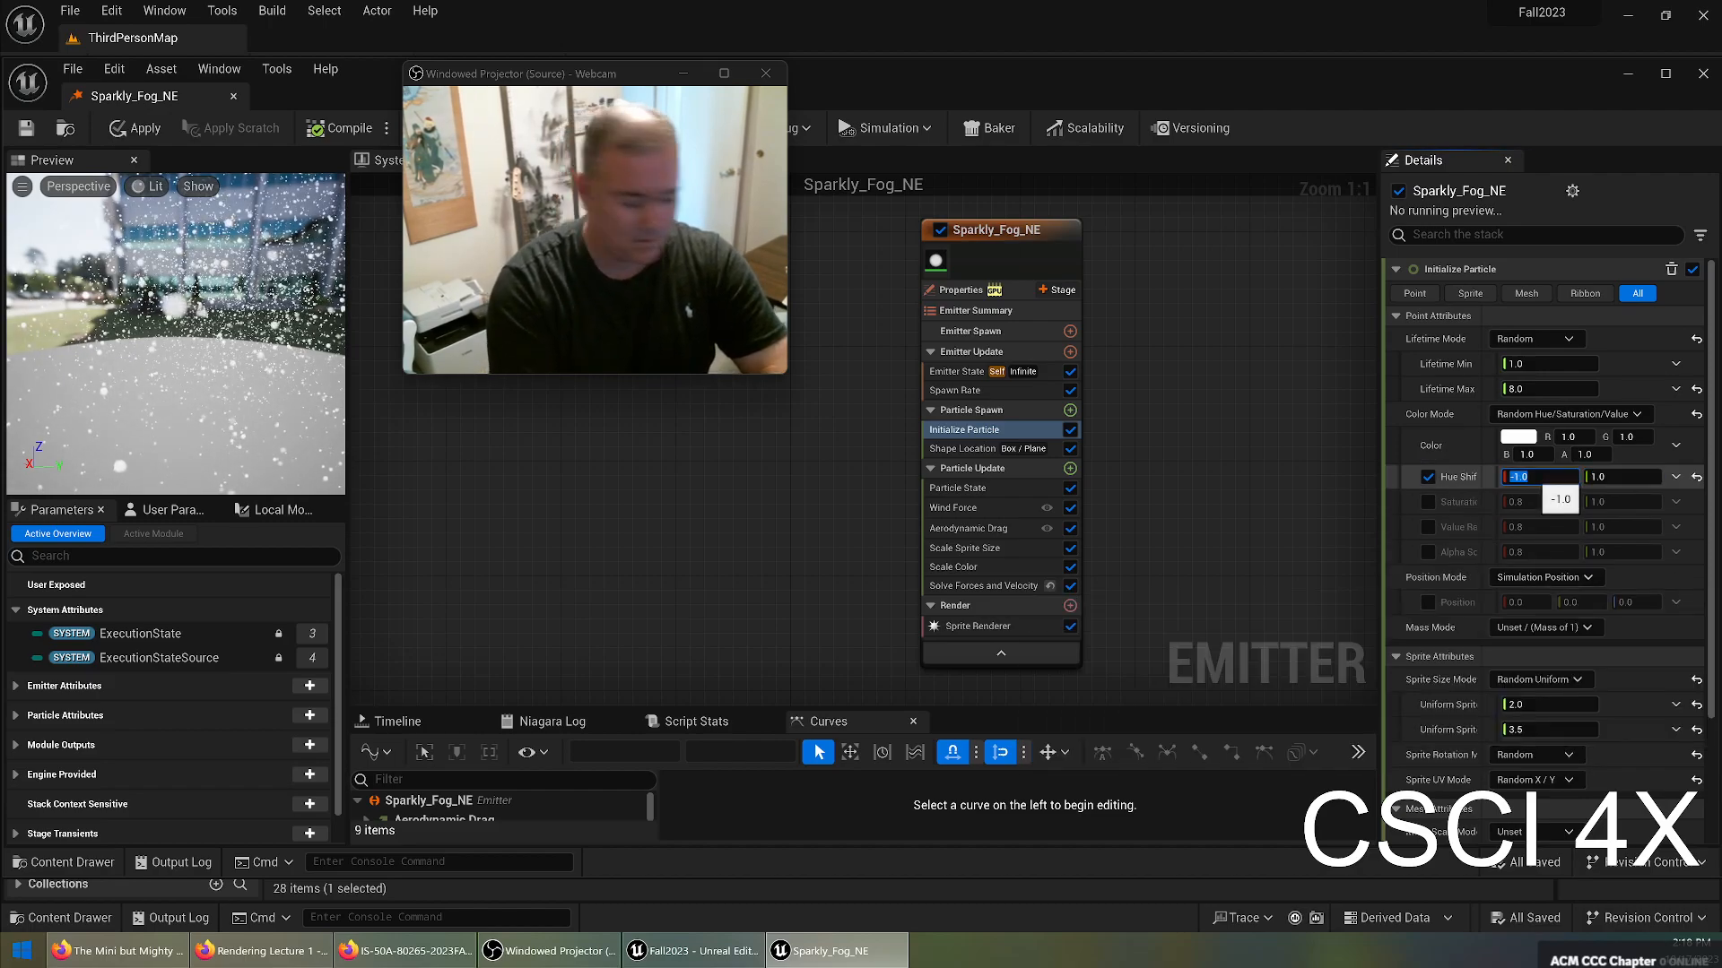
{"action": "left_click", "coordinate": [1428, 502]}
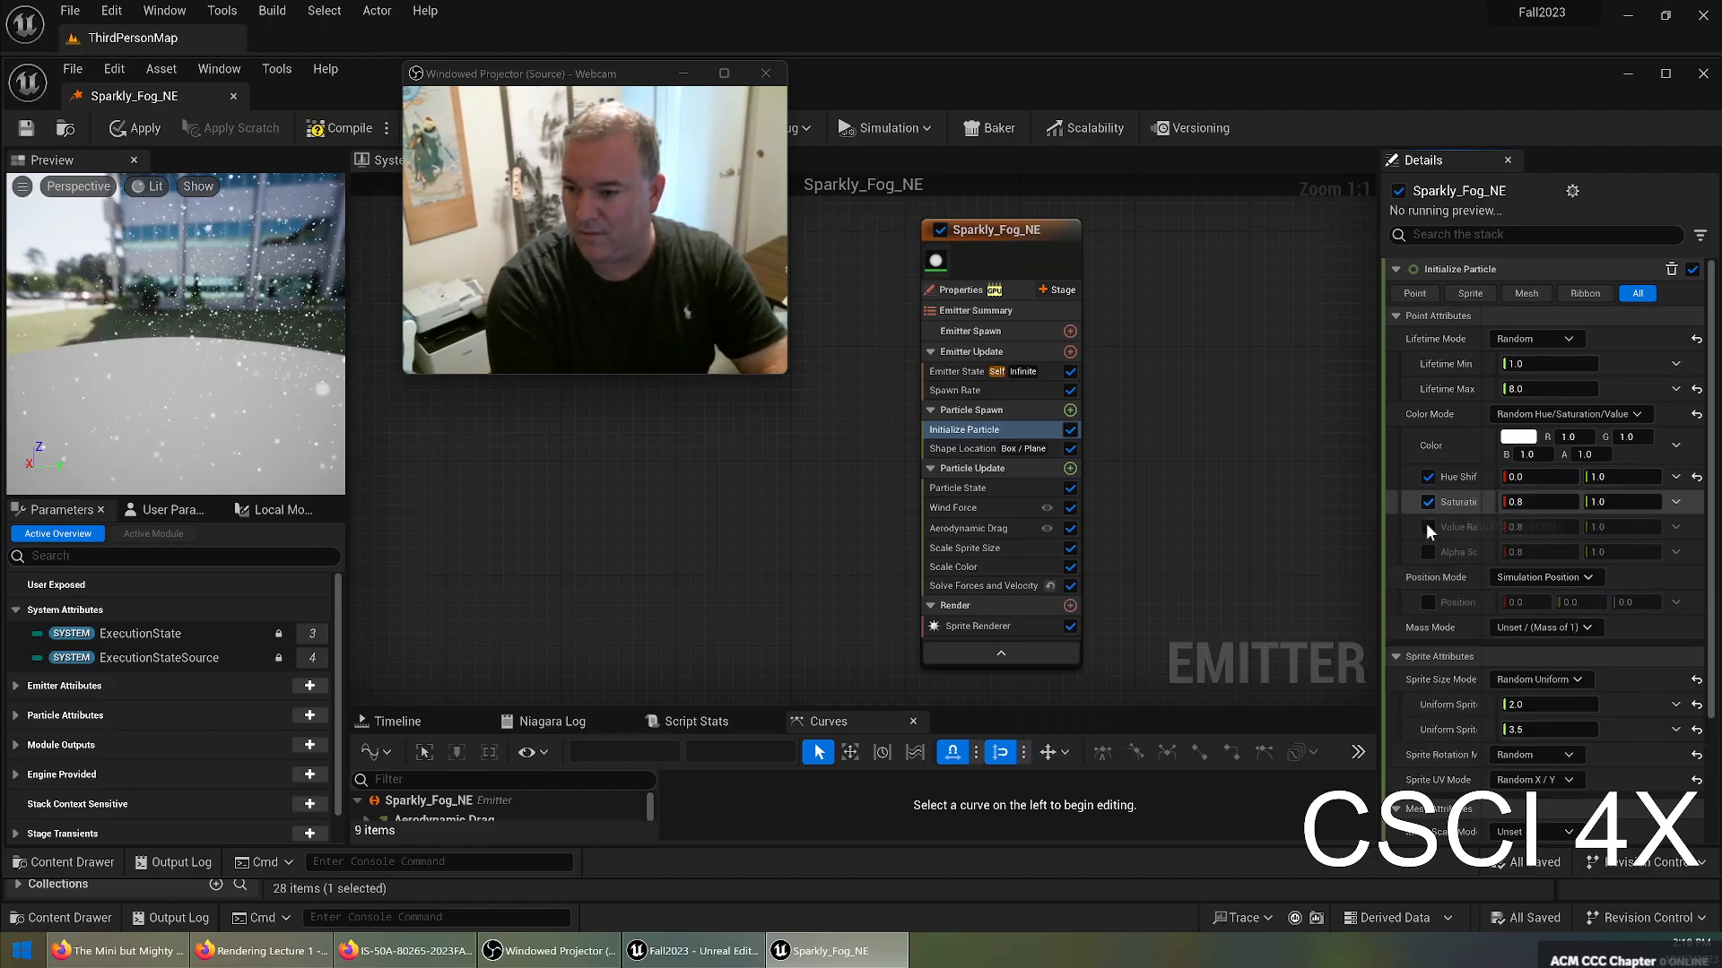
{"action": "left_click", "coordinate": [1427, 527]}
{"action": "left_click", "coordinate": [1530, 524]}
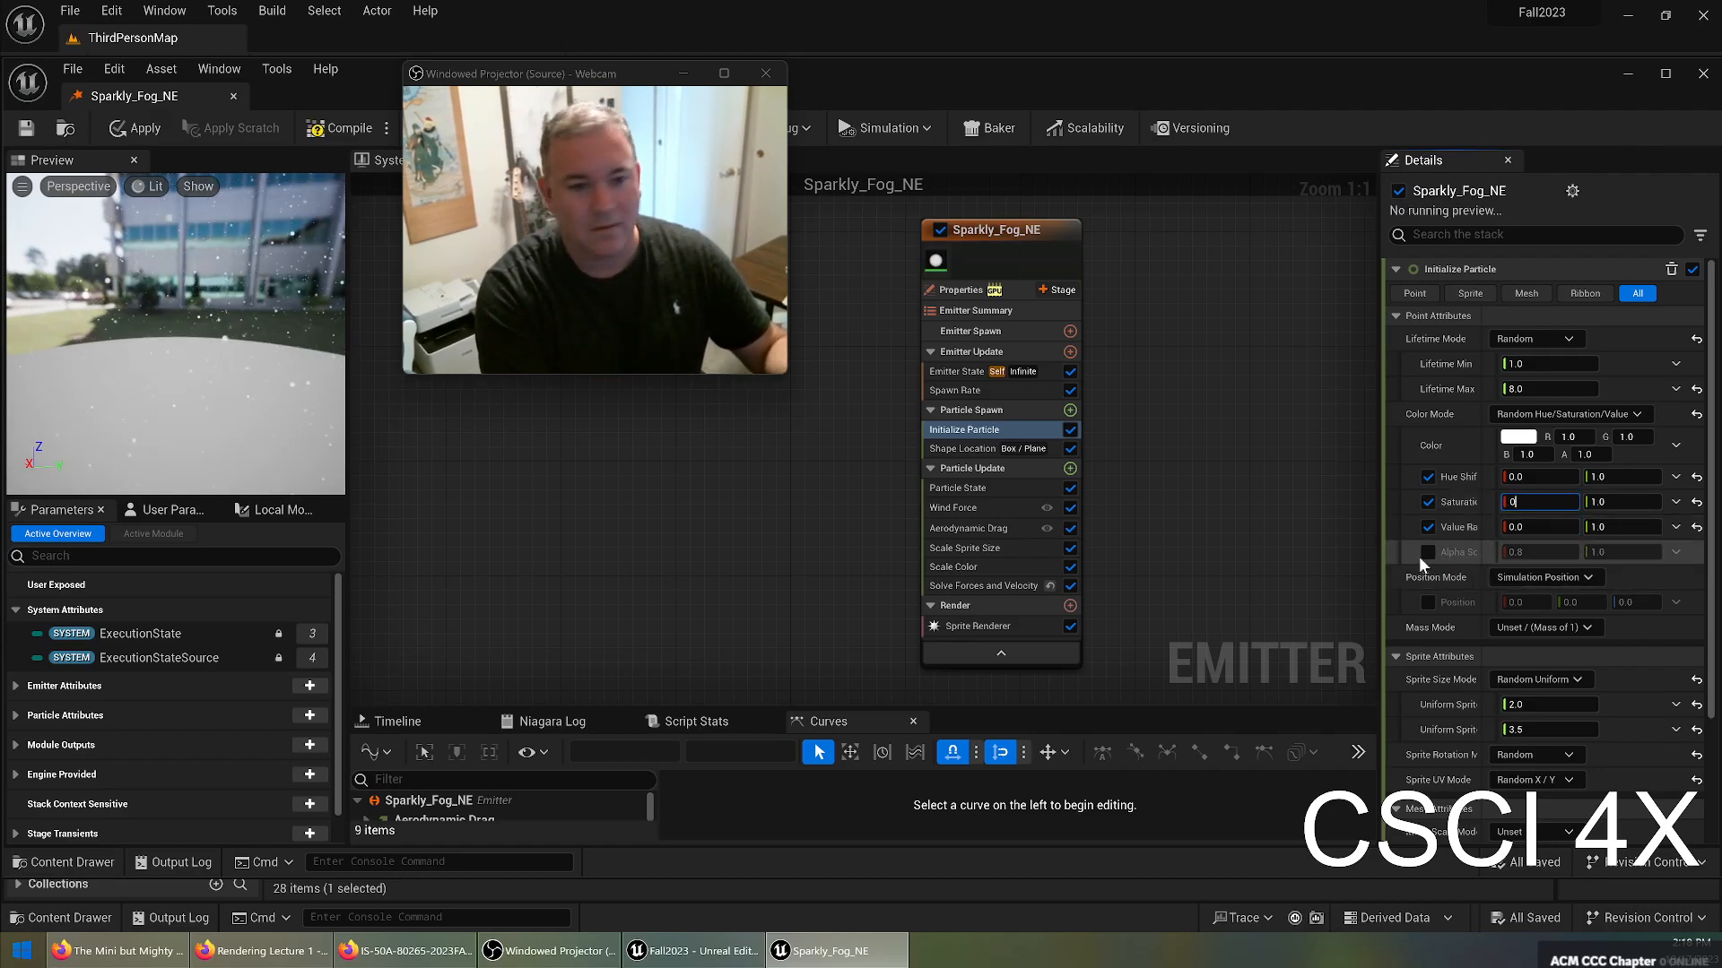
{"action": "left_click_drag", "start_coordinate": [211, 341], "coordinate": [80, 372]}
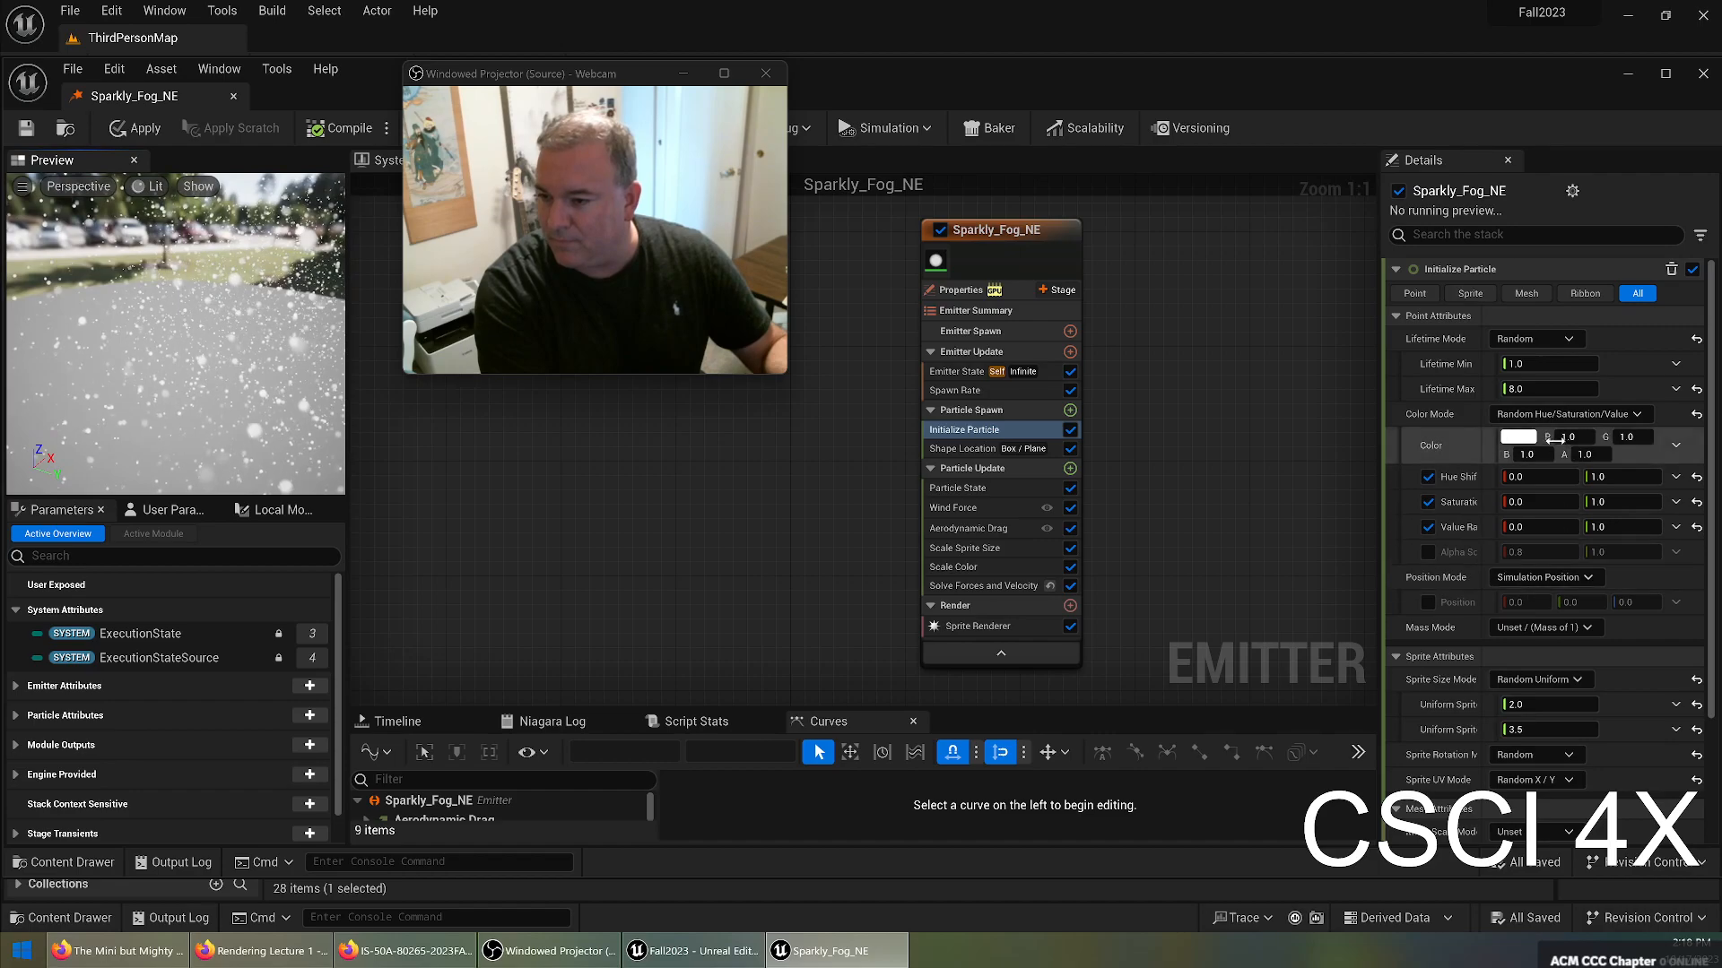
Set Color Mode to Random Range with Random Individual Channels and inspect the particle colors from several angles in the preview.
{"action": "left_click", "coordinate": [1565, 415]}
{"action": "left_click", "coordinate": [1590, 482]}
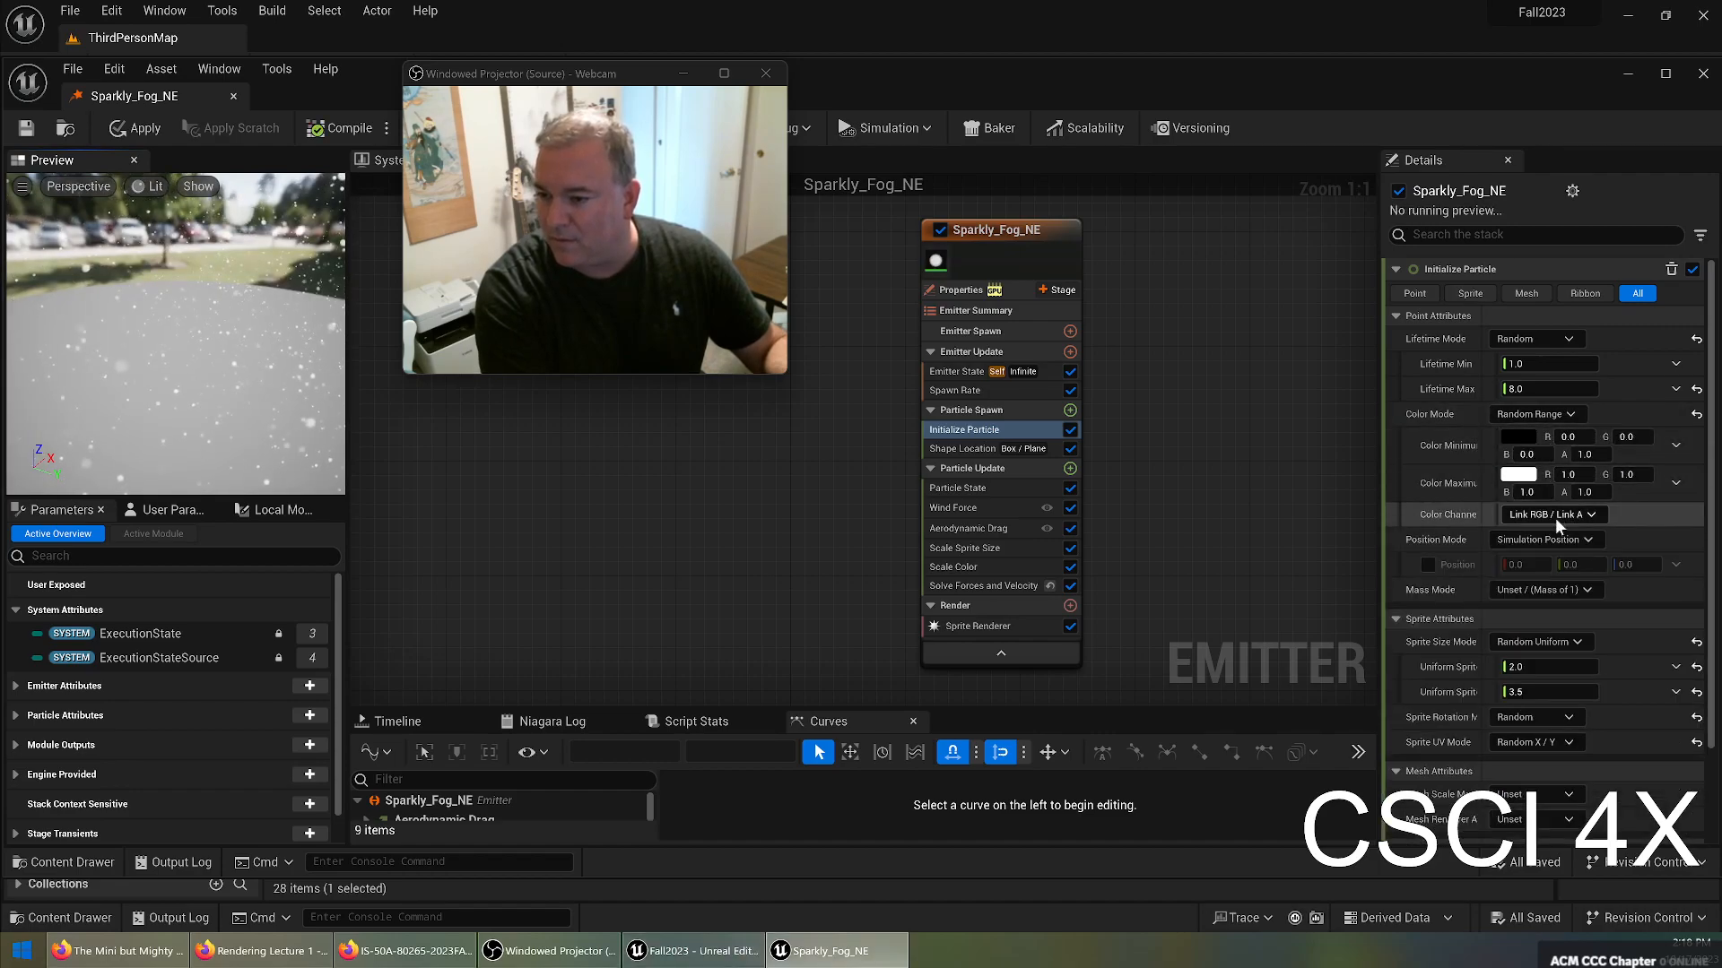
{"action": "left_click", "coordinate": [1556, 520]}
{"action": "left_click", "coordinate": [1558, 582]}
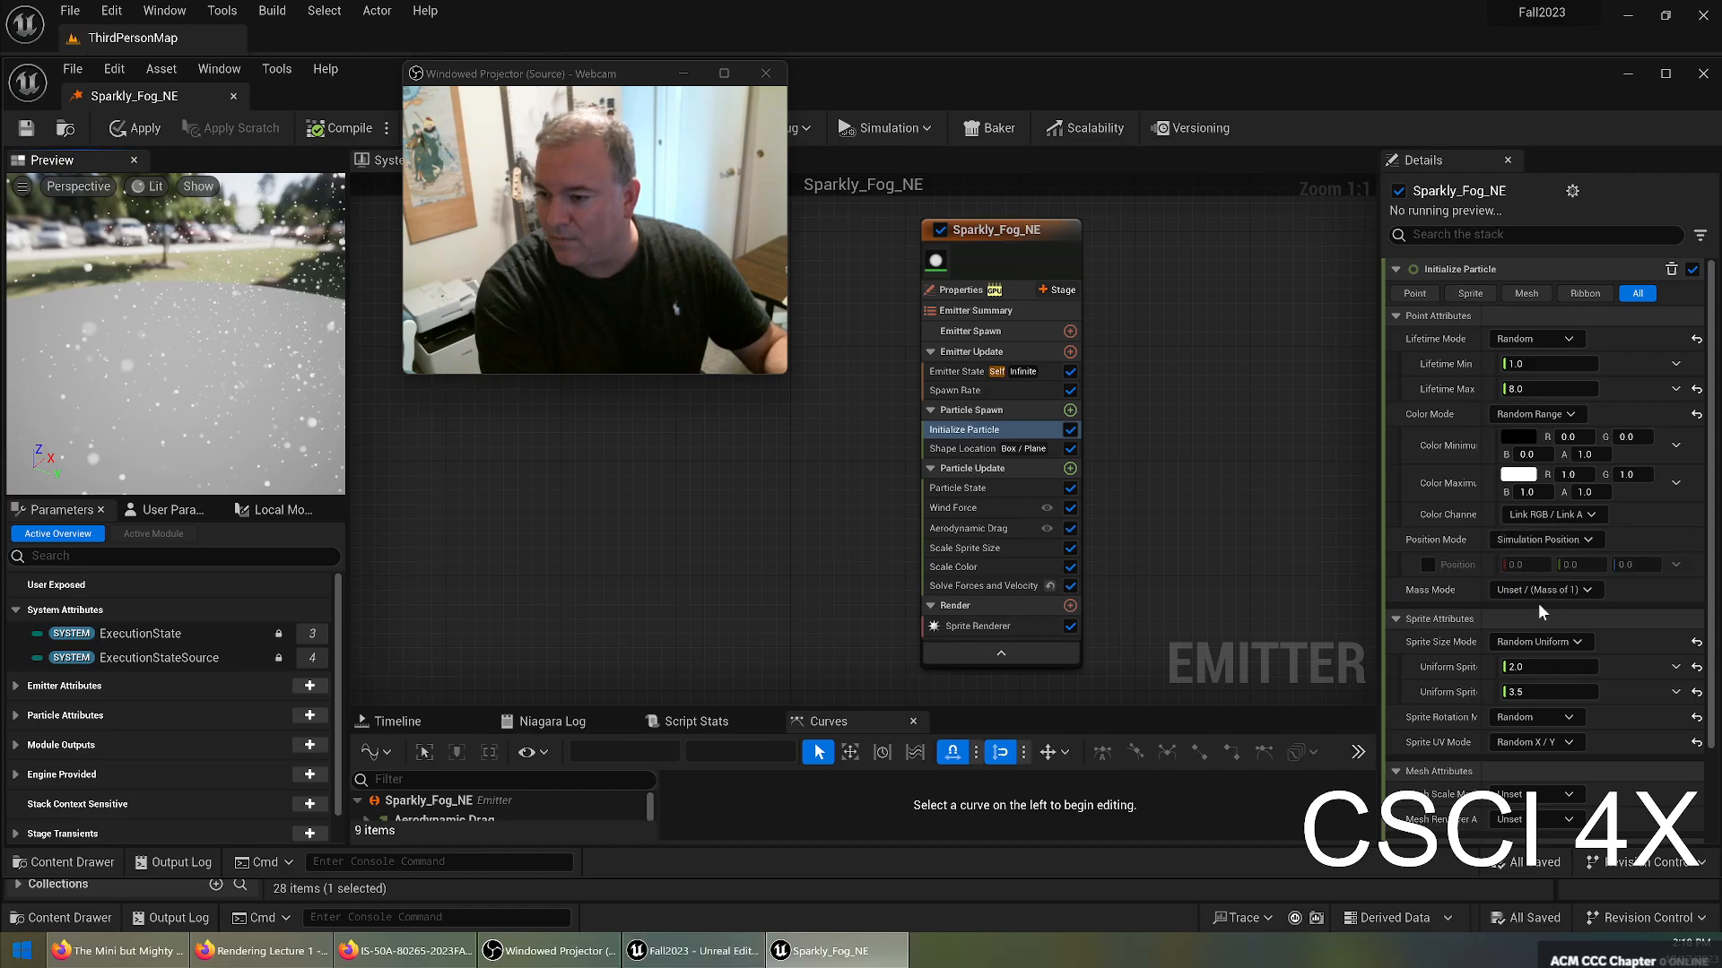
{"action": "left_click_drag", "start_coordinate": [182, 351], "coordinate": [283, 360]}
{"action": "left_click_drag", "start_coordinate": [94, 402], "coordinate": [82, 400]}
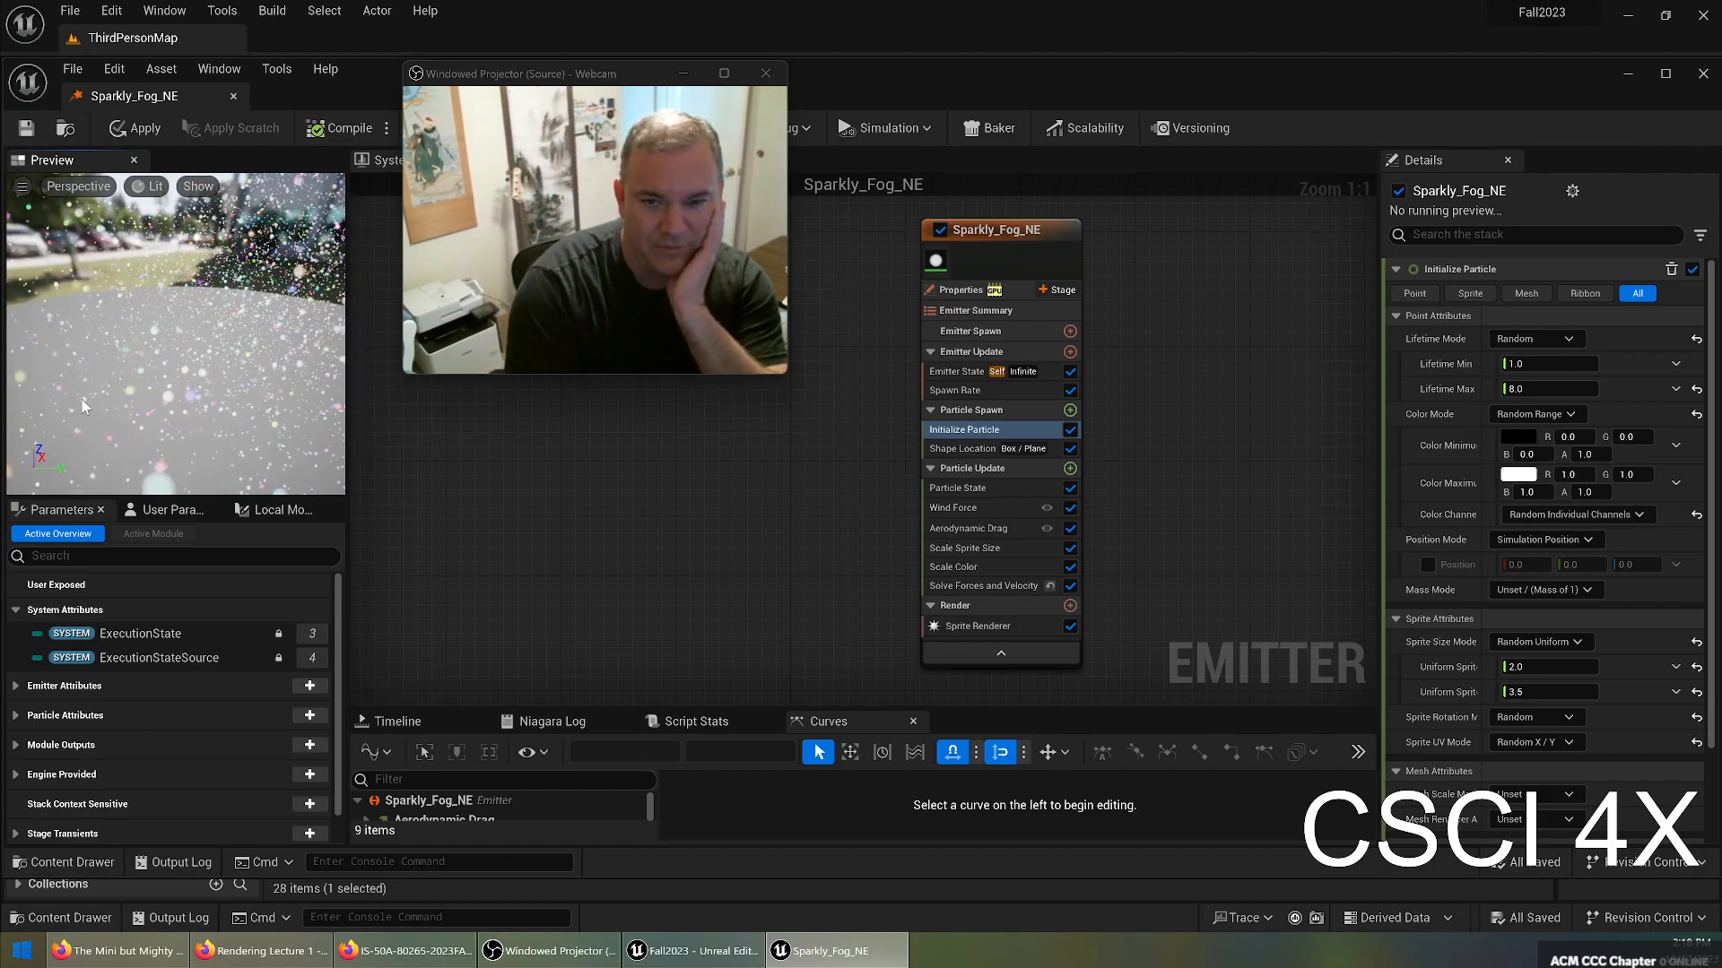
{"action": "left_click_drag", "start_coordinate": [231, 349], "coordinate": [330, 355]}
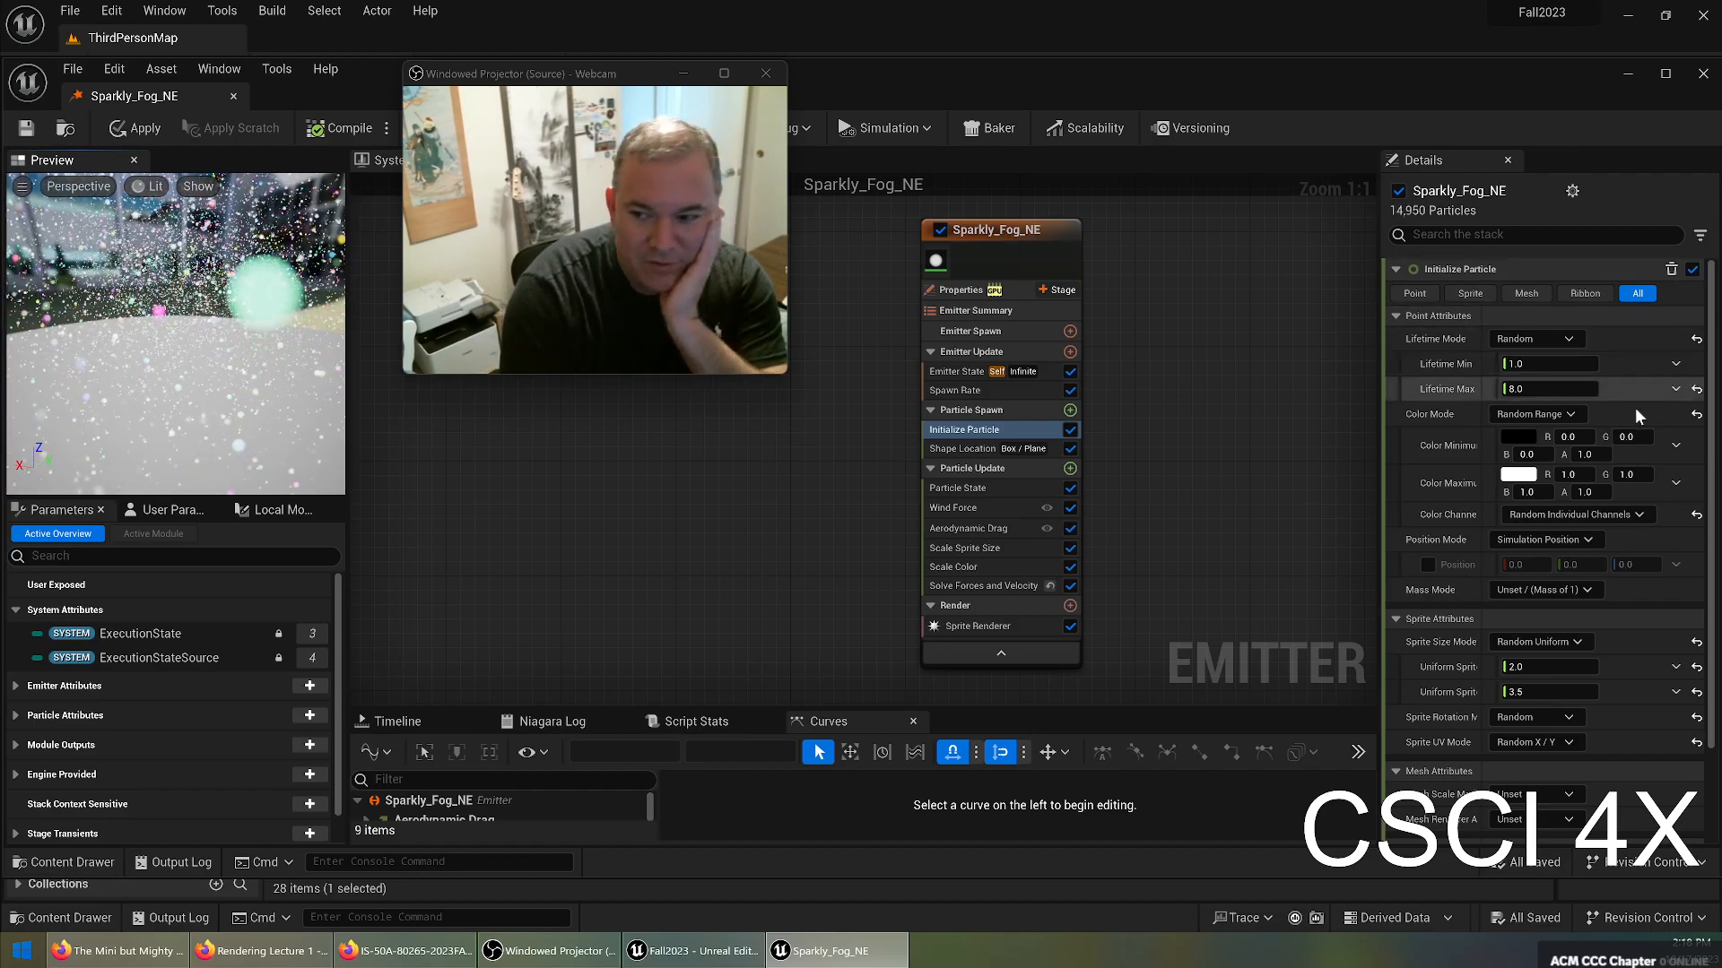
{"action": "mouse_move", "coordinate": [179, 332]}
{"action": "left_mouse_down"}
{"action": "mouse_move", "coordinate": [273, 369]}
{"action": "mouse_move", "coordinate": [339, 366]}
{"action": "mouse_move", "coordinate": [168, 348]}
{"action": "mouse_move", "coordinate": [148, 323]}
{"action": "mouse_move", "coordinate": [165, 422]}
{"action": "mouse_move", "coordinate": [208, 345]}
{"action": "left_mouse_up"}
{"action": "left_click_drag", "start_coordinate": [314, 365], "coordinate": [287, 339]}
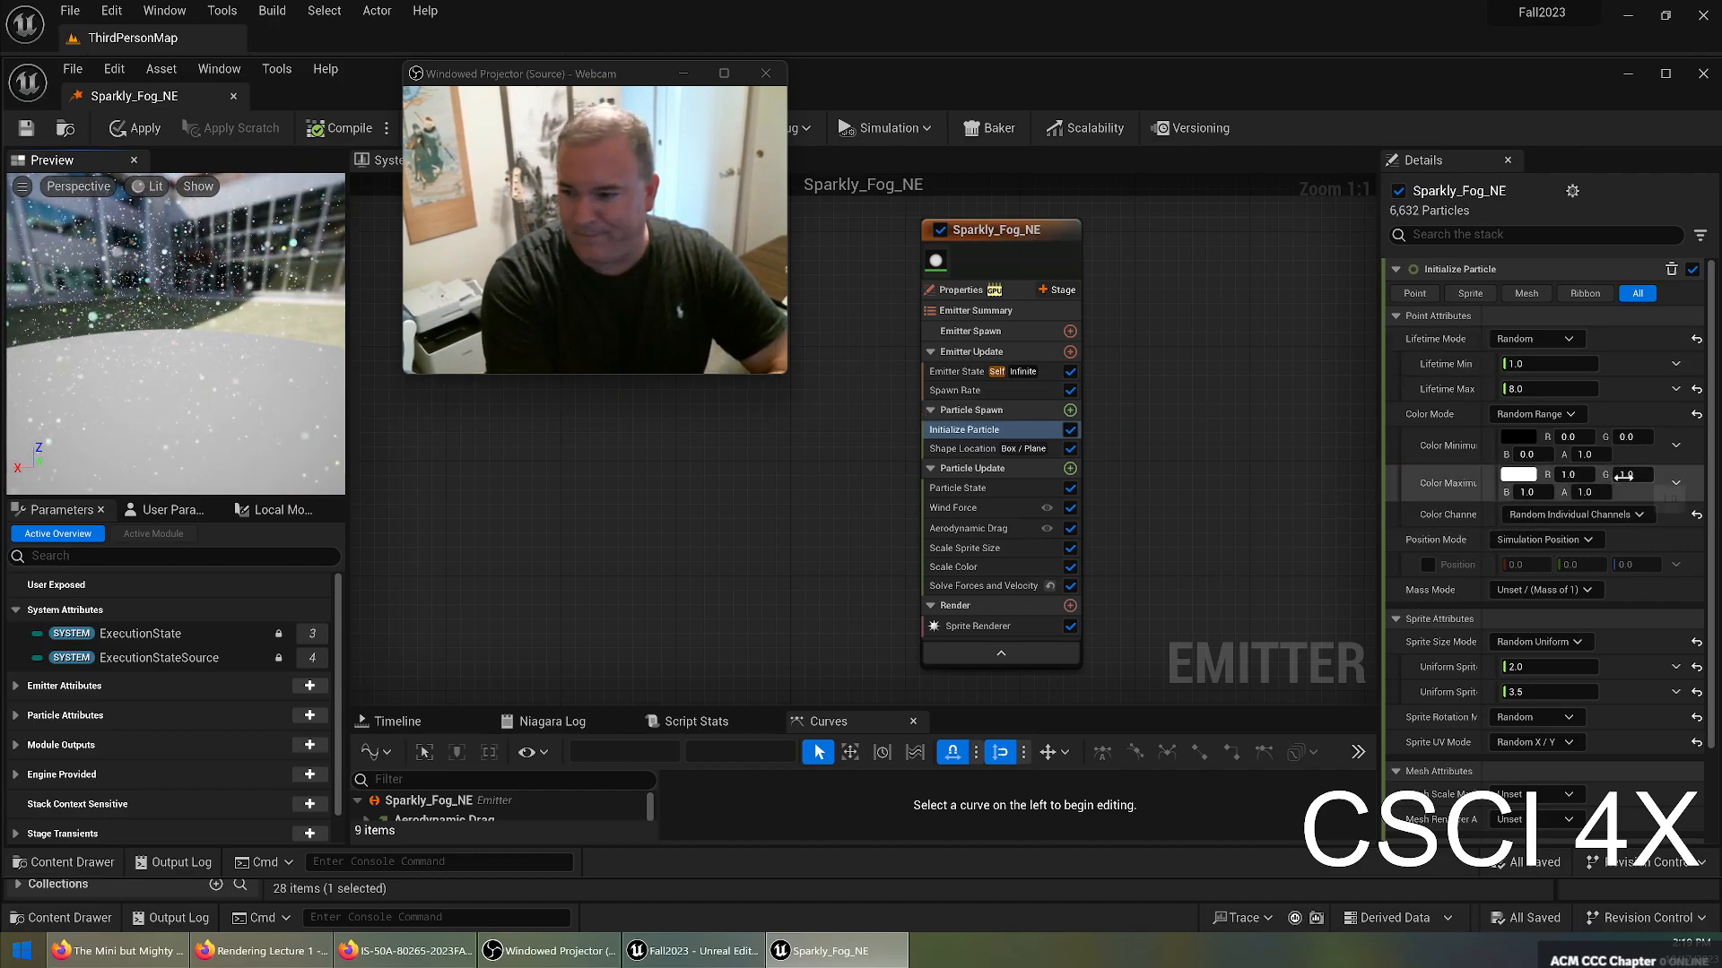
Try 0.8 for the red, green and blue of Color Minimum and settle on 0.5 for all three.
{"action": "left_click", "coordinate": [1569, 436]}
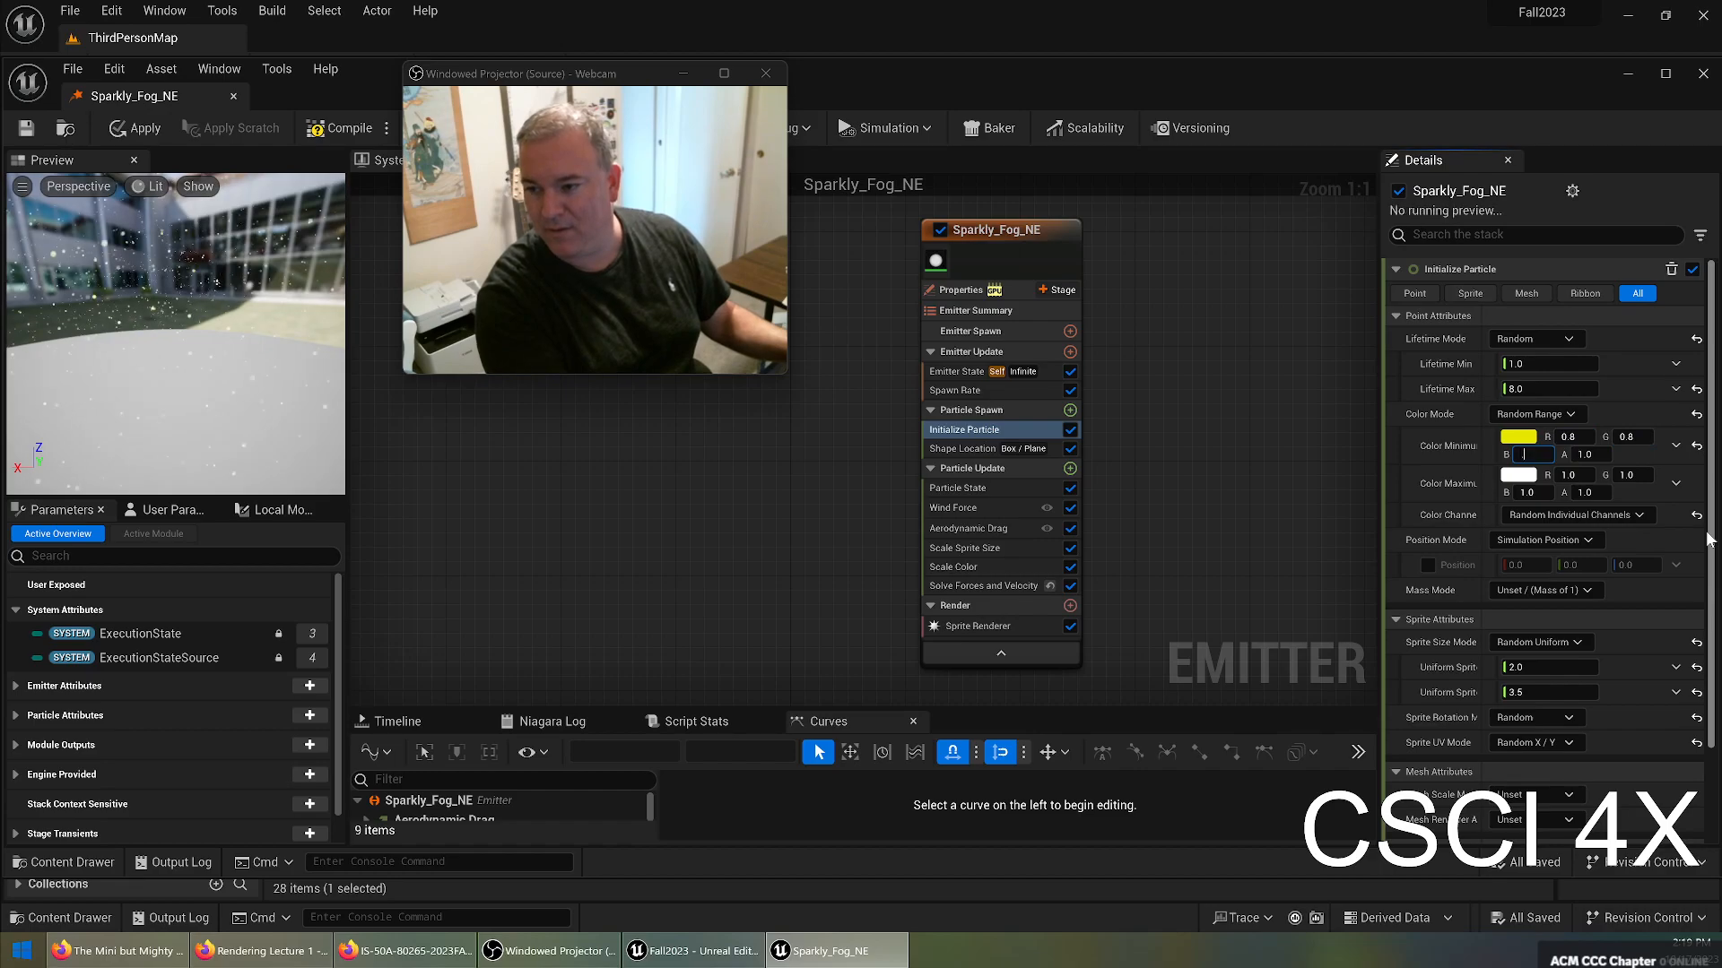
{"action": "left_click_drag", "start_coordinate": [255, 390], "coordinate": [121, 391]}
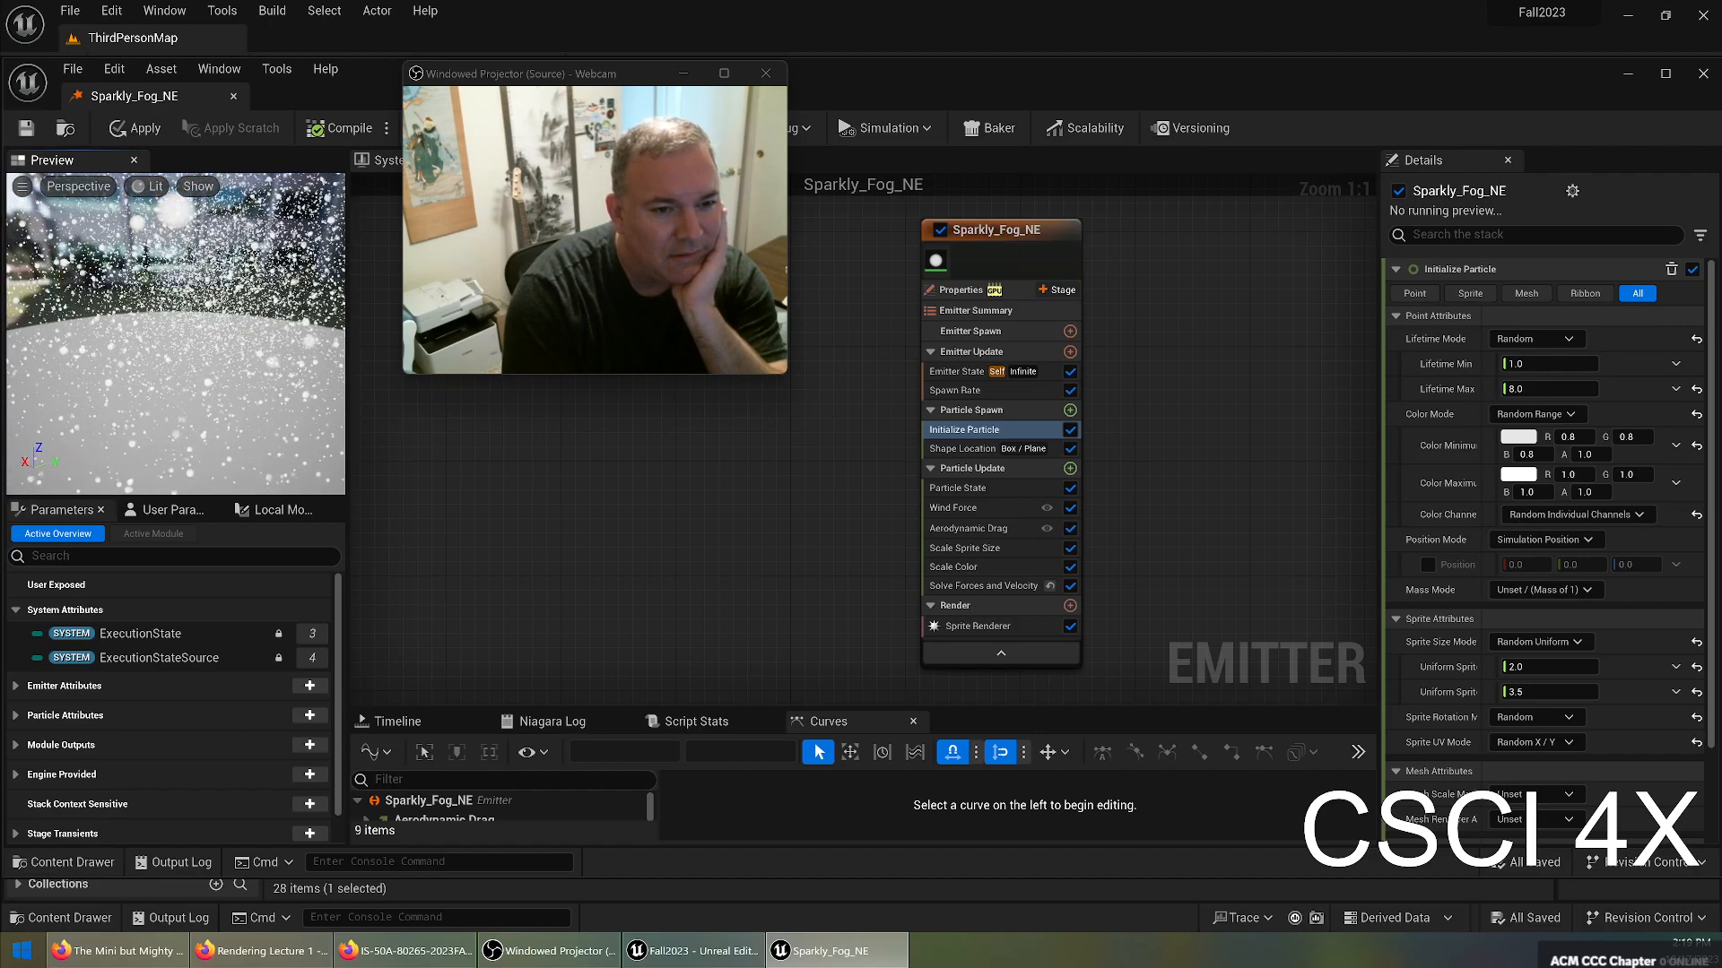
{"action": "left_click", "coordinate": [1569, 437]}
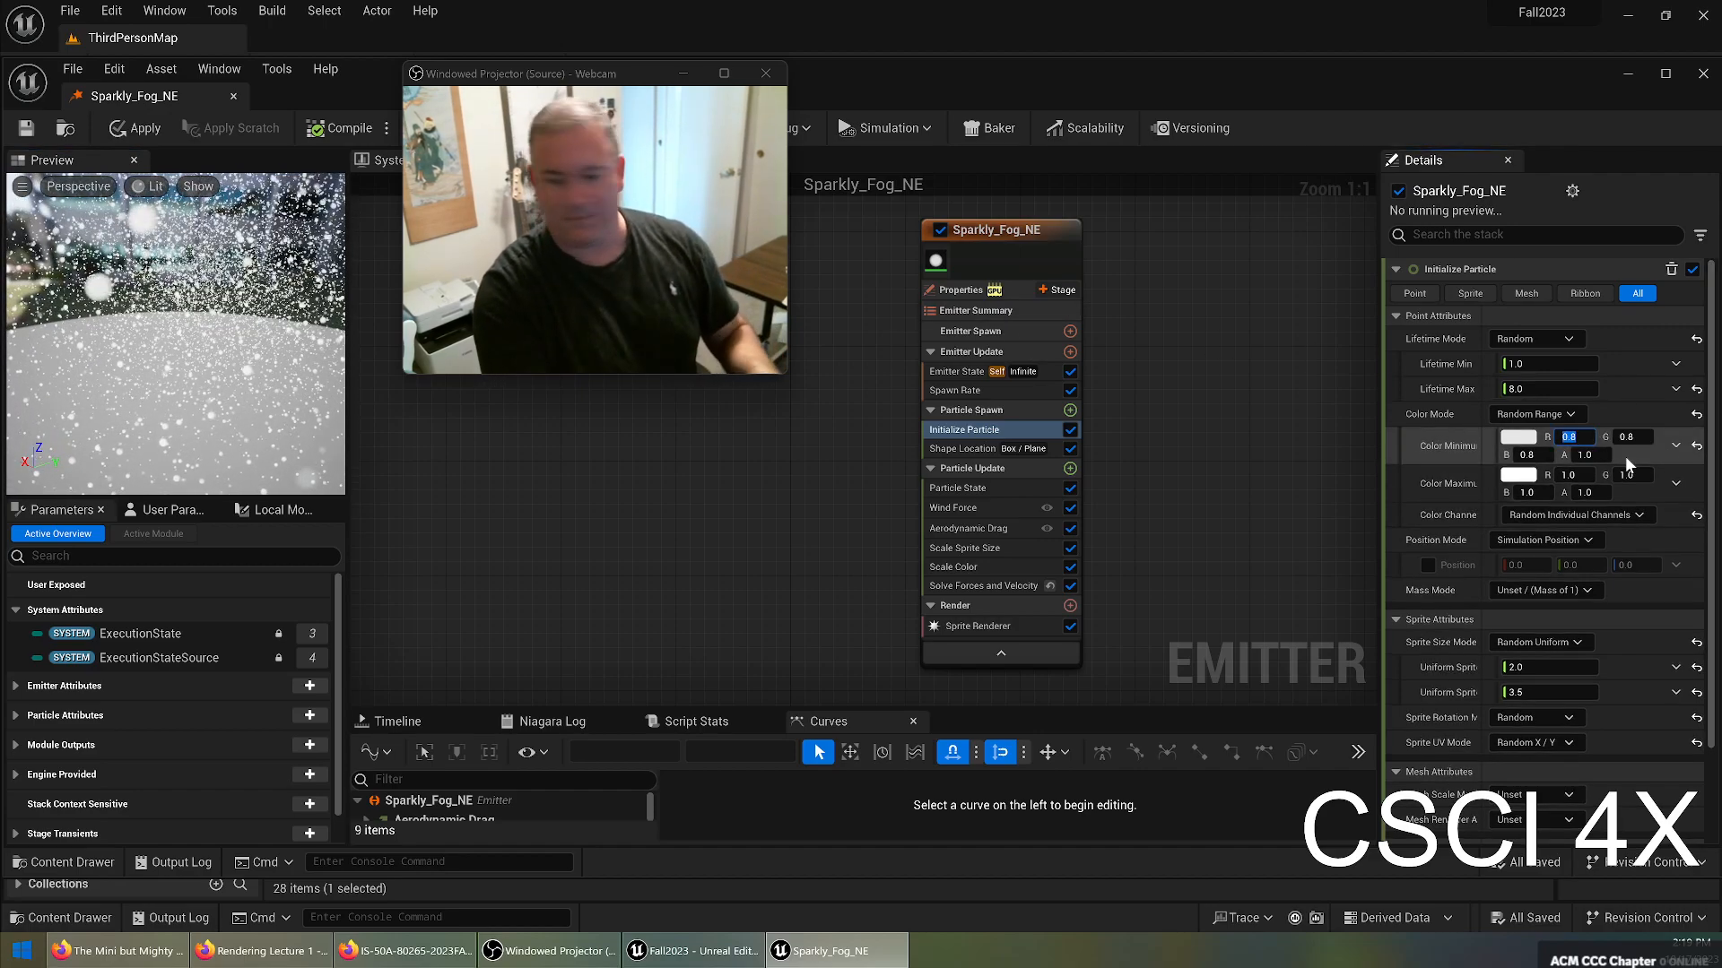
{"action": "type", "text": ".5"}
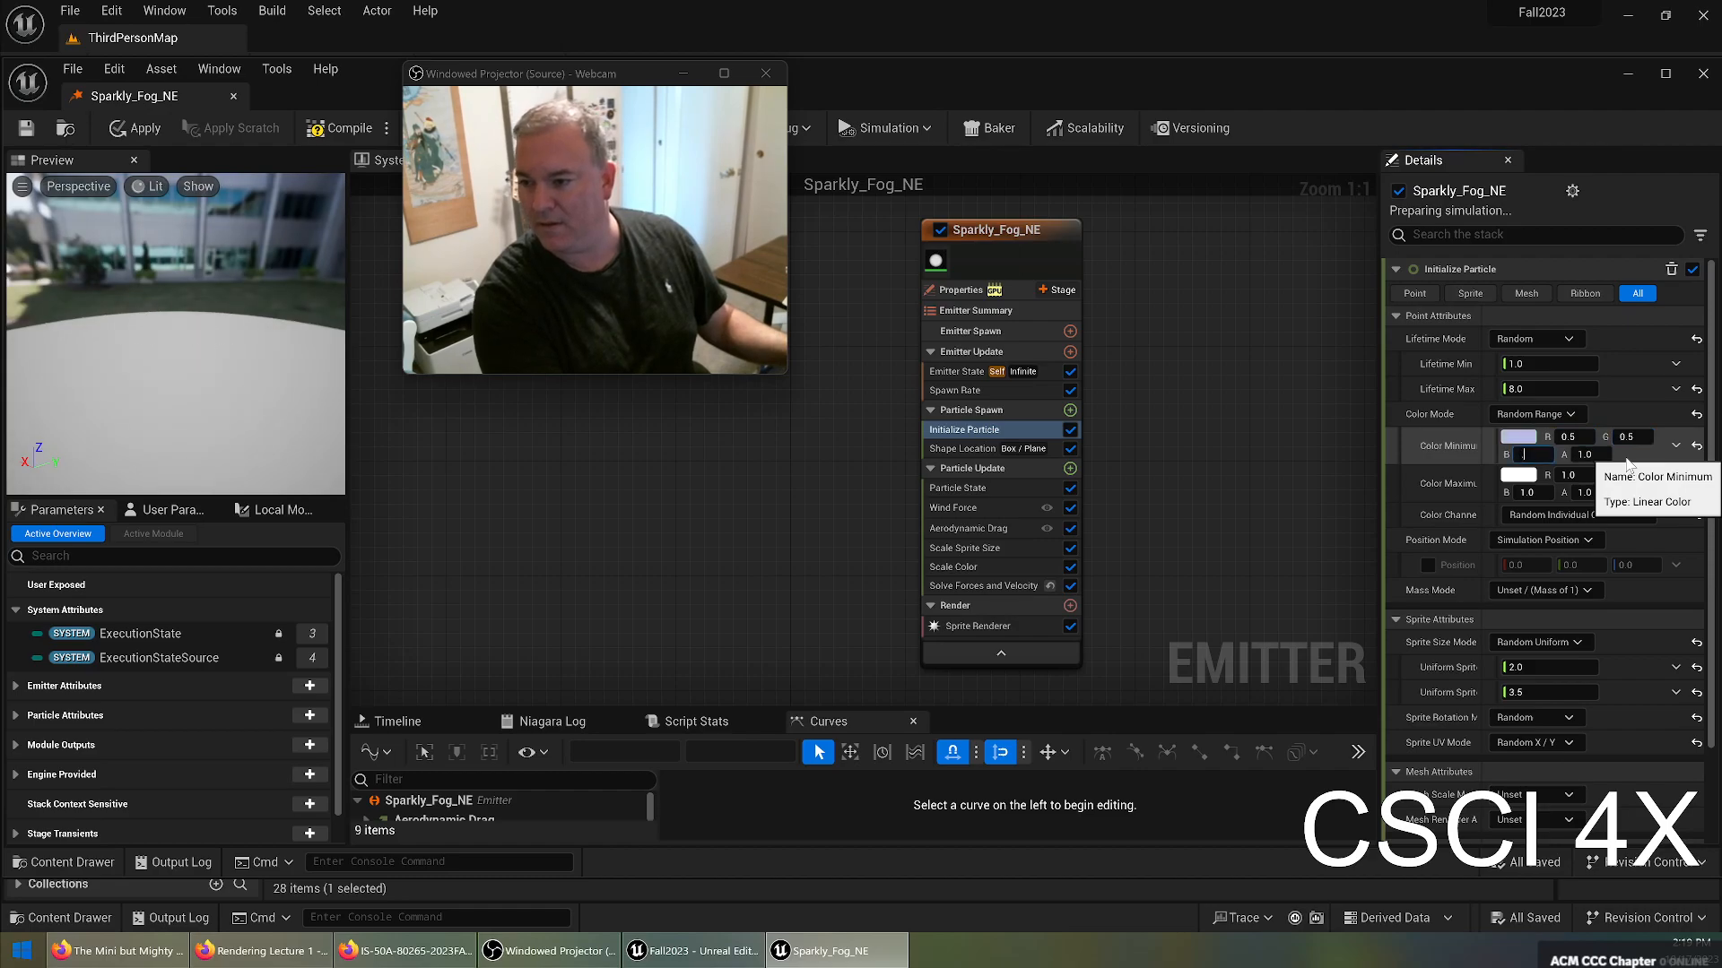
{"action": "key", "text": "Return"}
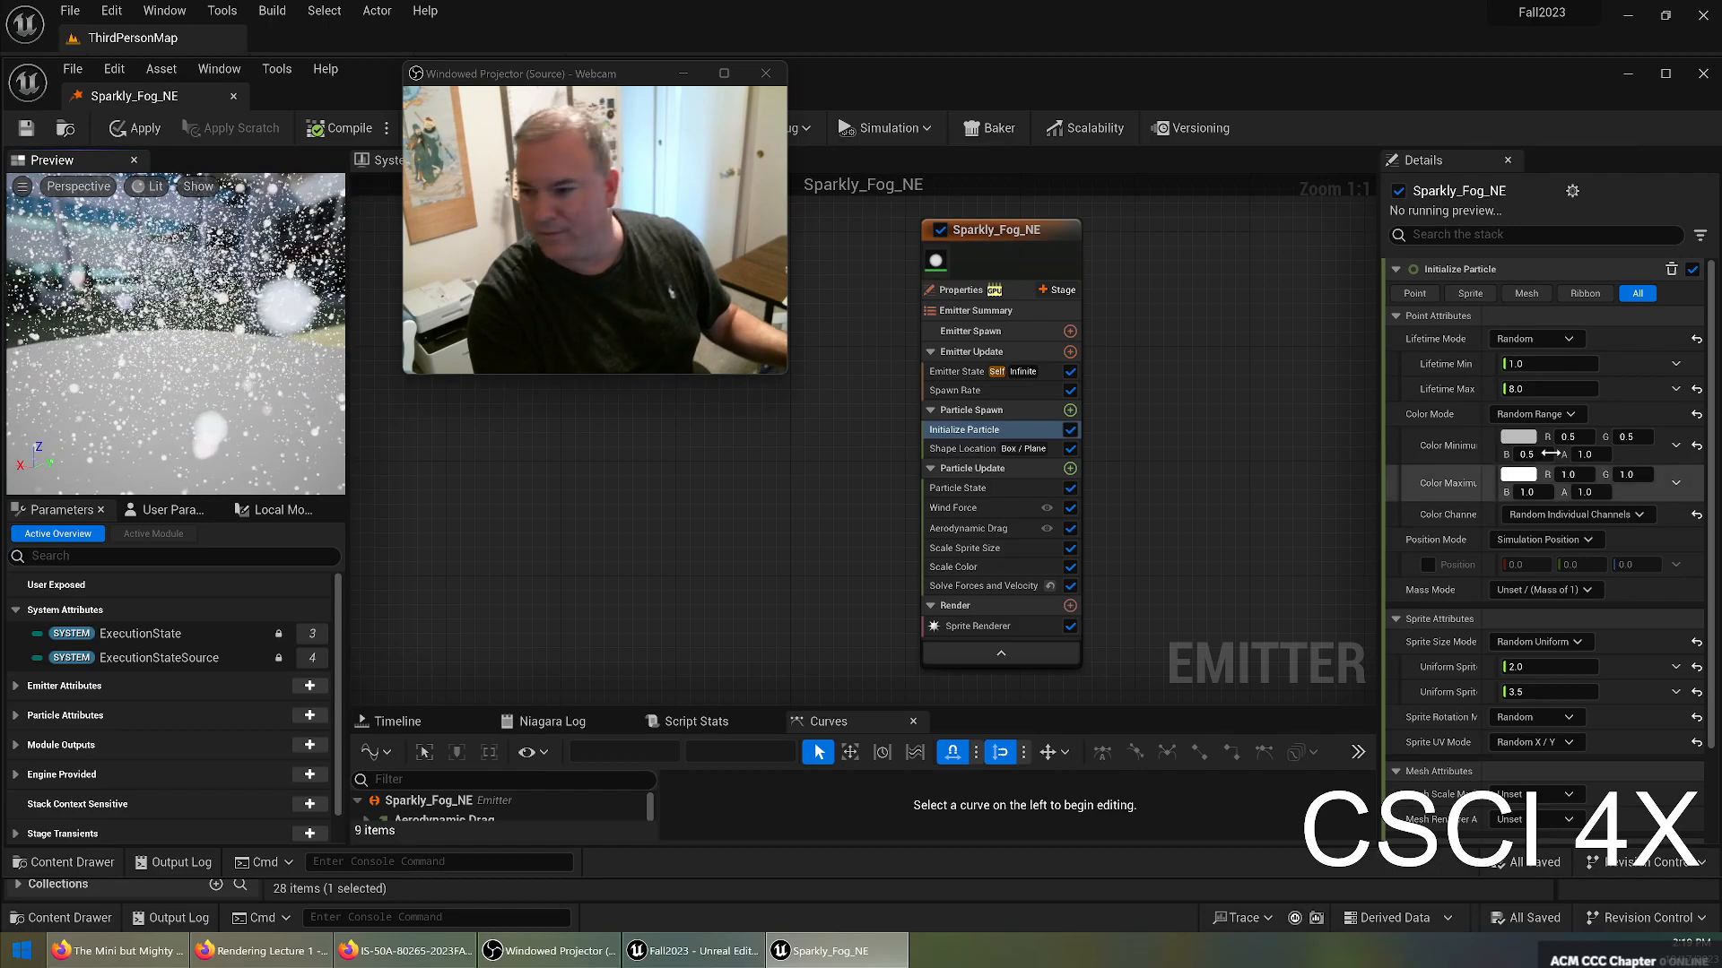
{"action": "left_click", "coordinate": [1514, 542]}
{"action": "left_click", "coordinate": [1284, 548]}
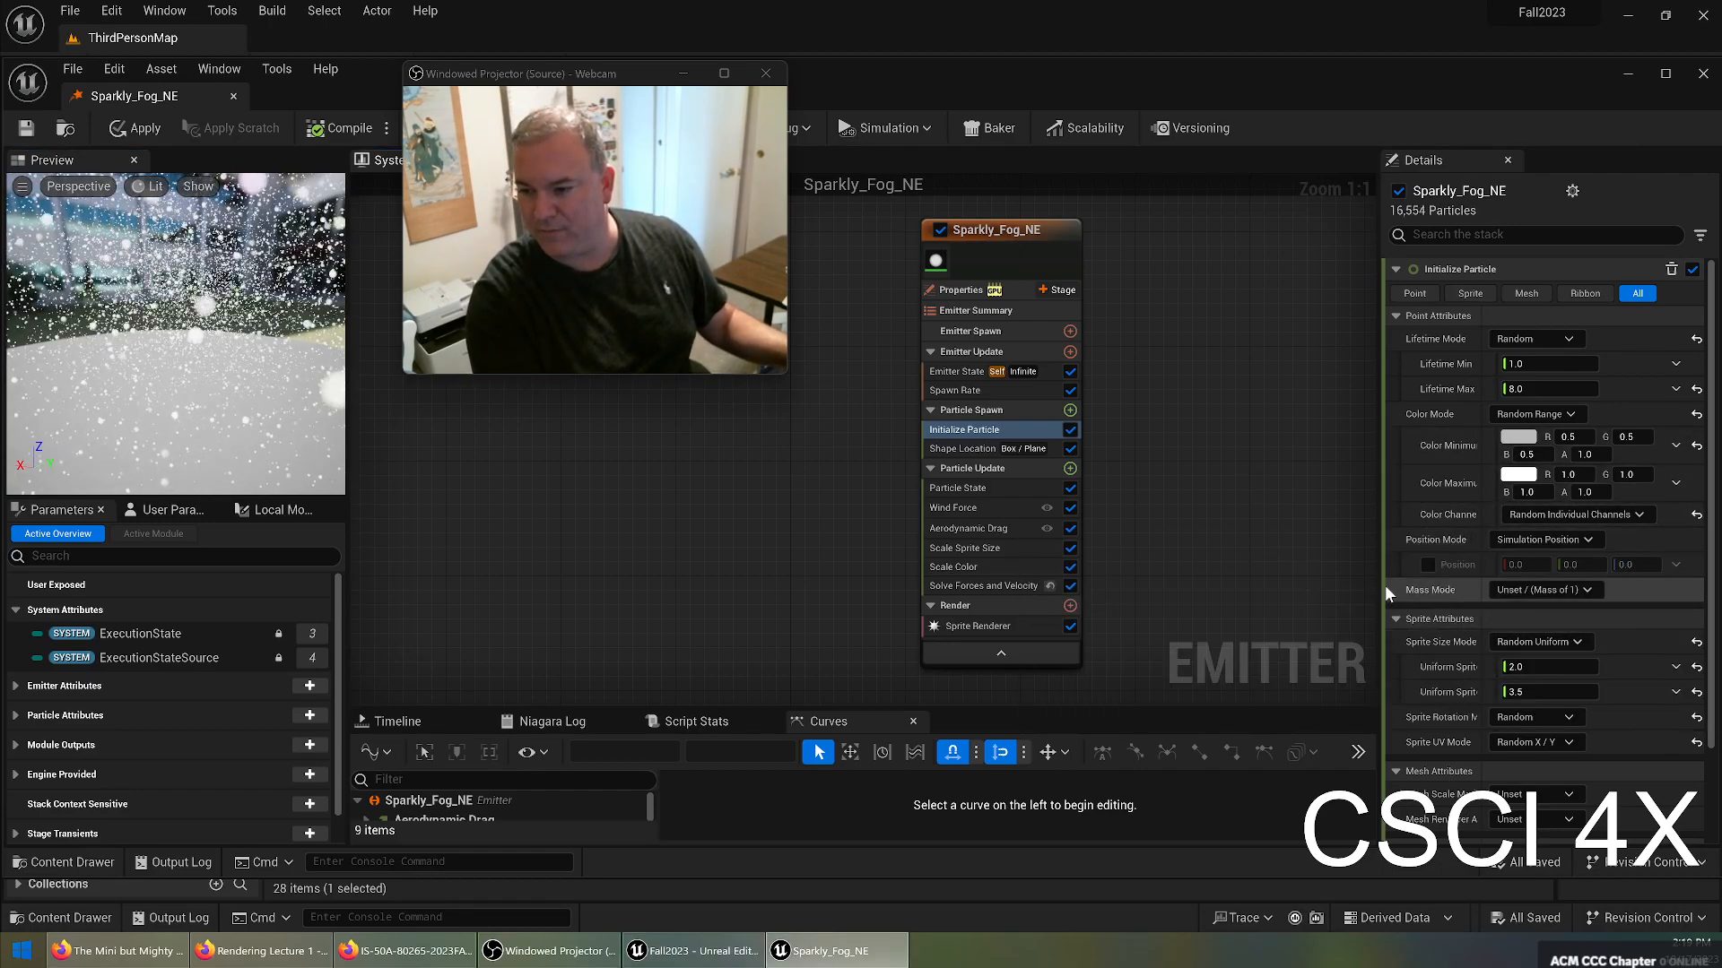
{"action": "left_click", "coordinate": [1519, 591]}
{"action": "left_click", "coordinate": [1327, 593]}
{"action": "scroll", "coordinate": [1327, 592], "scroll_direction": "down", "scroll_amount": 2}
{"action": "scroll", "coordinate": [1218, 534], "scroll_direction": "up", "scroll_amount": 2}
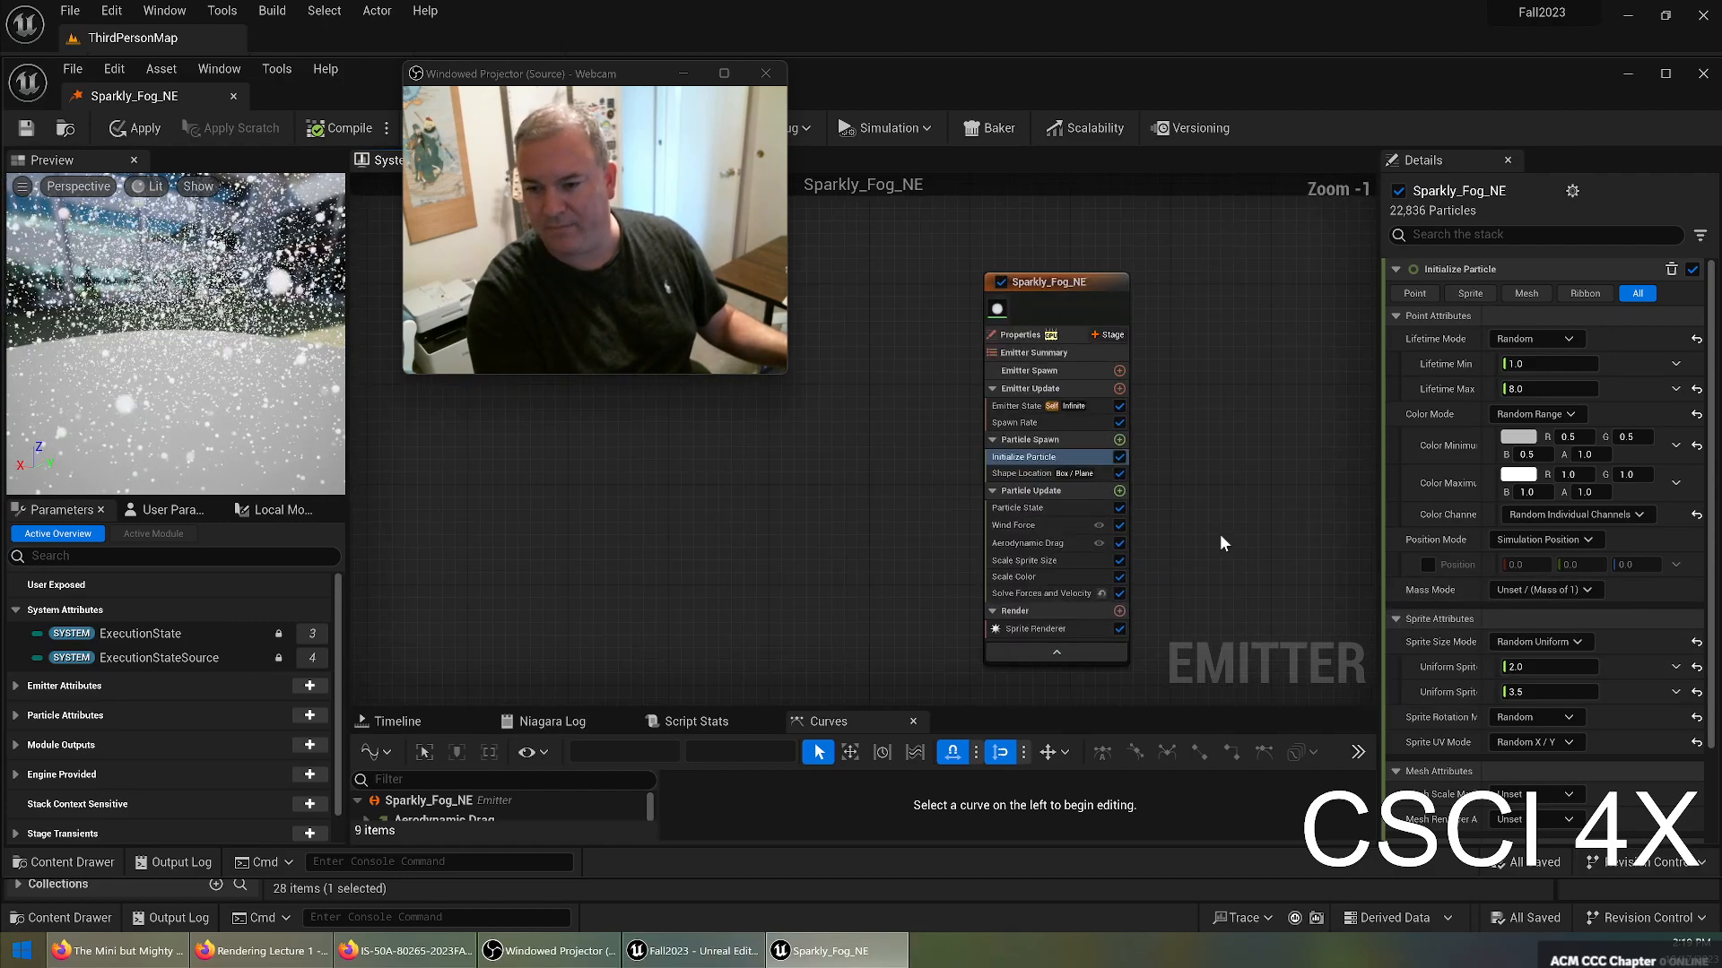
Try a Uniform Sprite Size Min of 20.0 for the particles.
{"action": "scroll", "coordinate": [1544, 637], "scroll_direction": "down", "scroll_amount": 3}
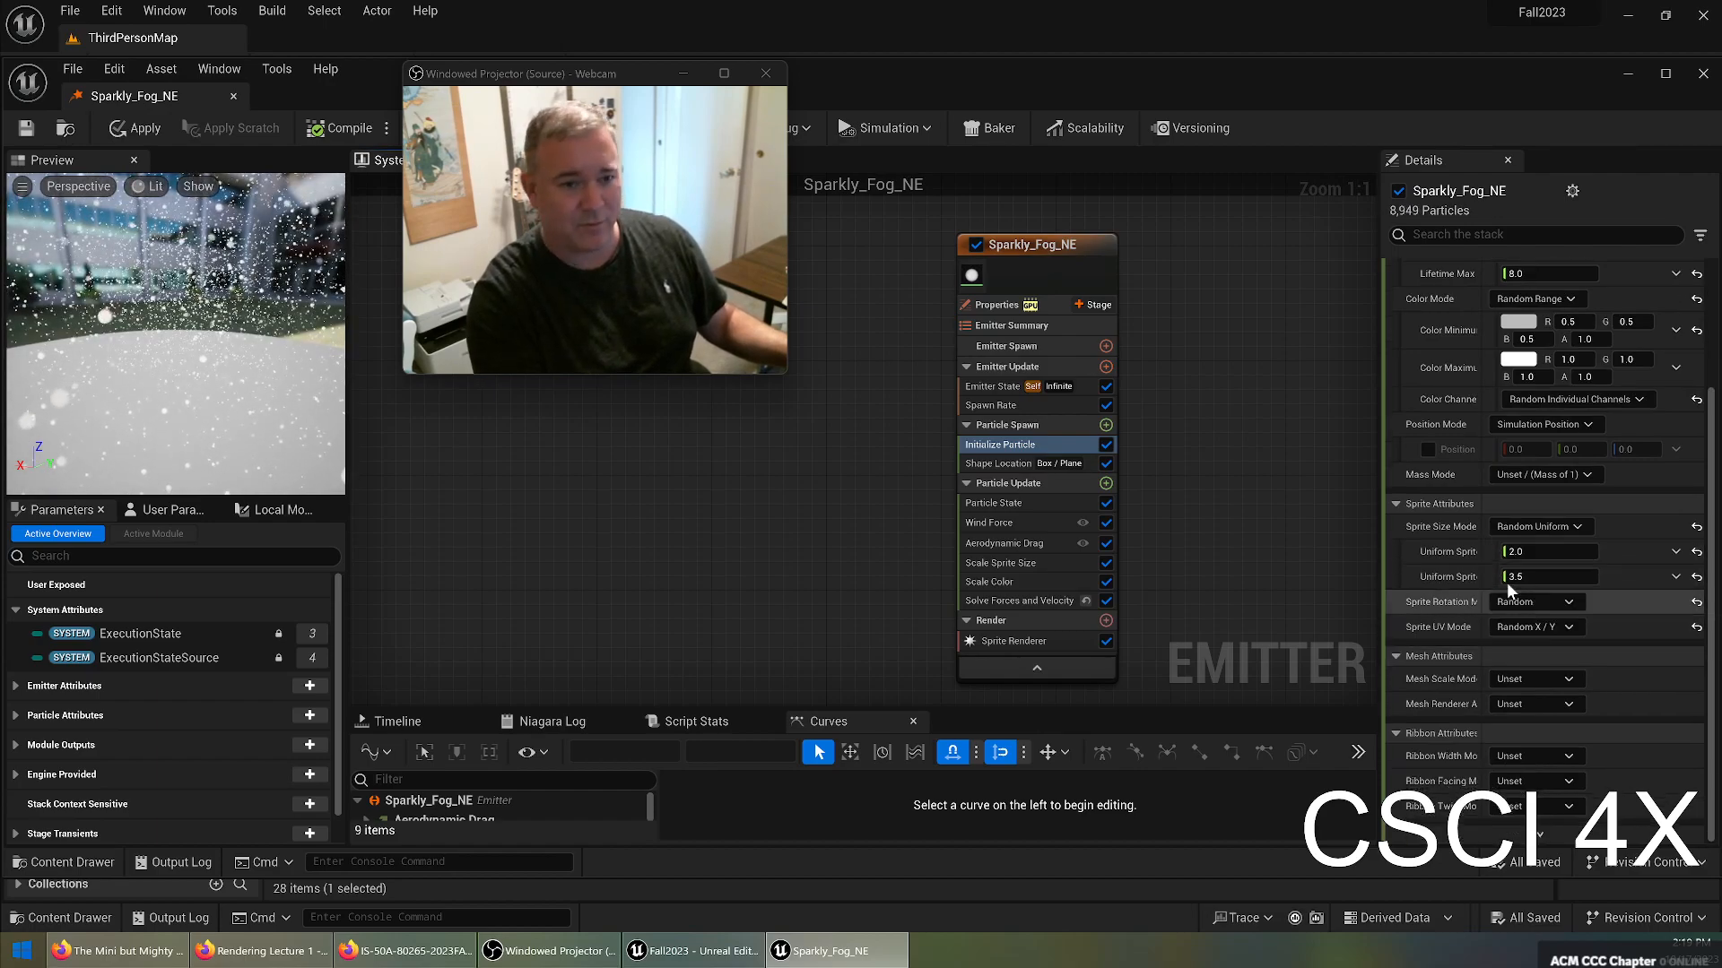
{"action": "left_click", "coordinate": [1545, 551]}
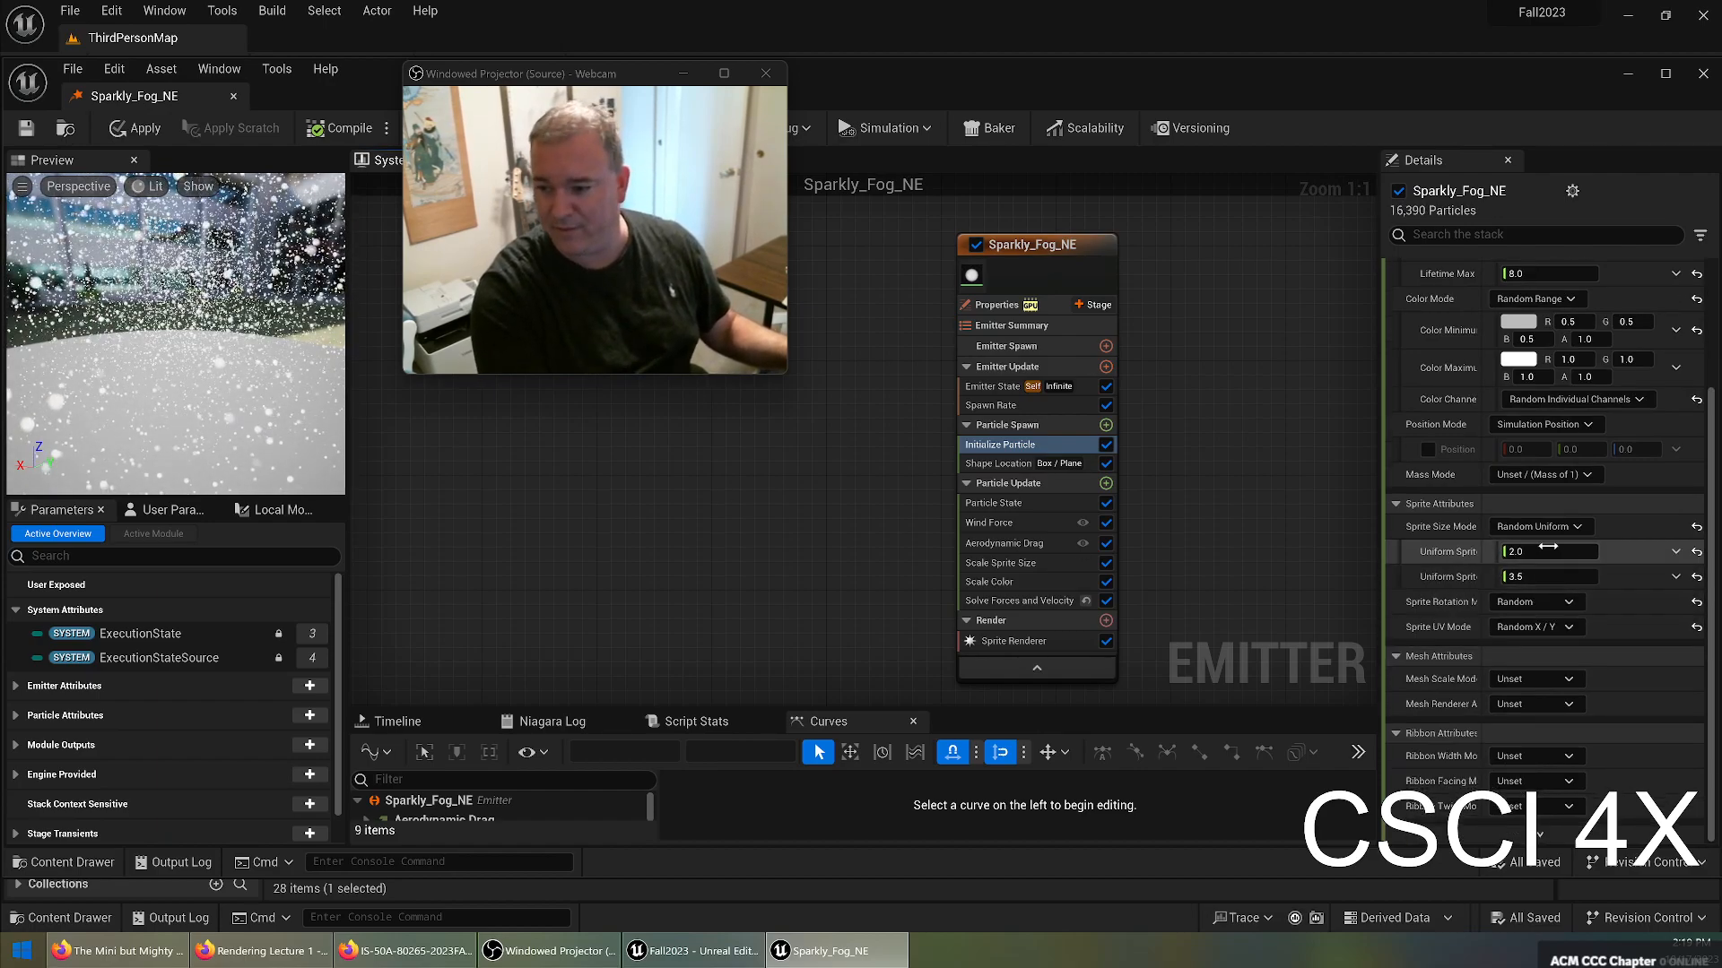
{"action": "type", "text": "20"}
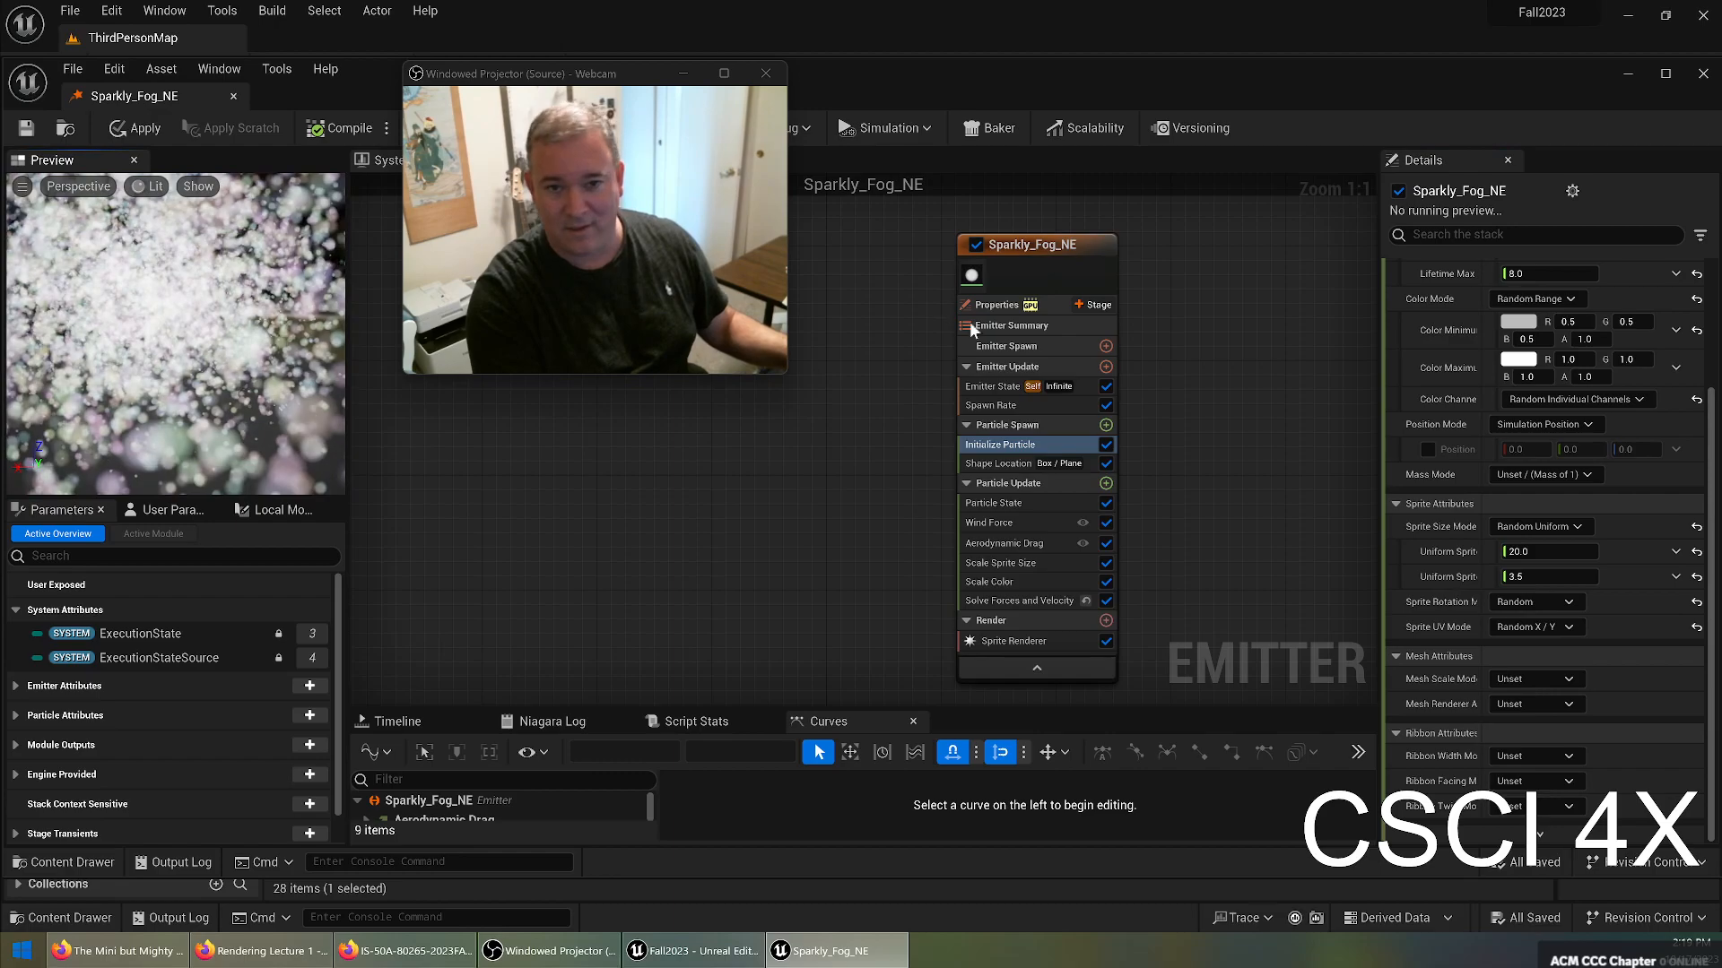
Set the Uniform Sprite Size Min to 1.0 and Max to 20.0, and check the particles in the preview.
{"action": "left_click", "coordinate": [1550, 552]}
{"action": "type", "text": "1"}
{"action": "key", "text": "Tab"}
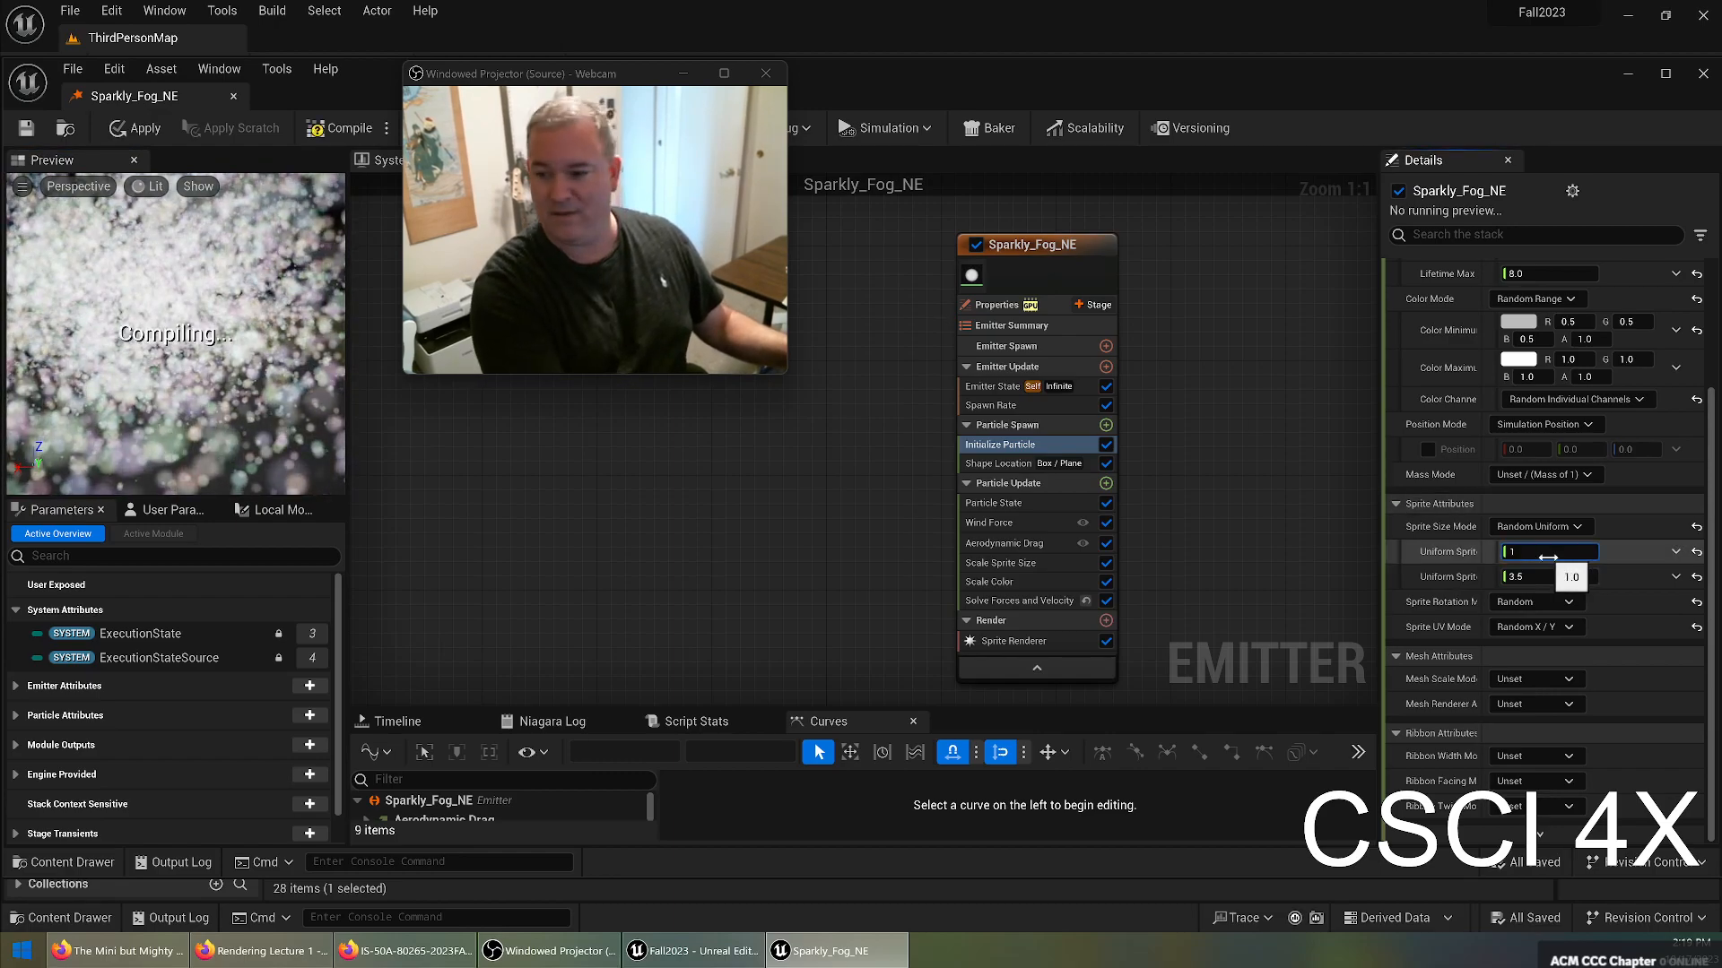
{"action": "key", "text": "Return"}
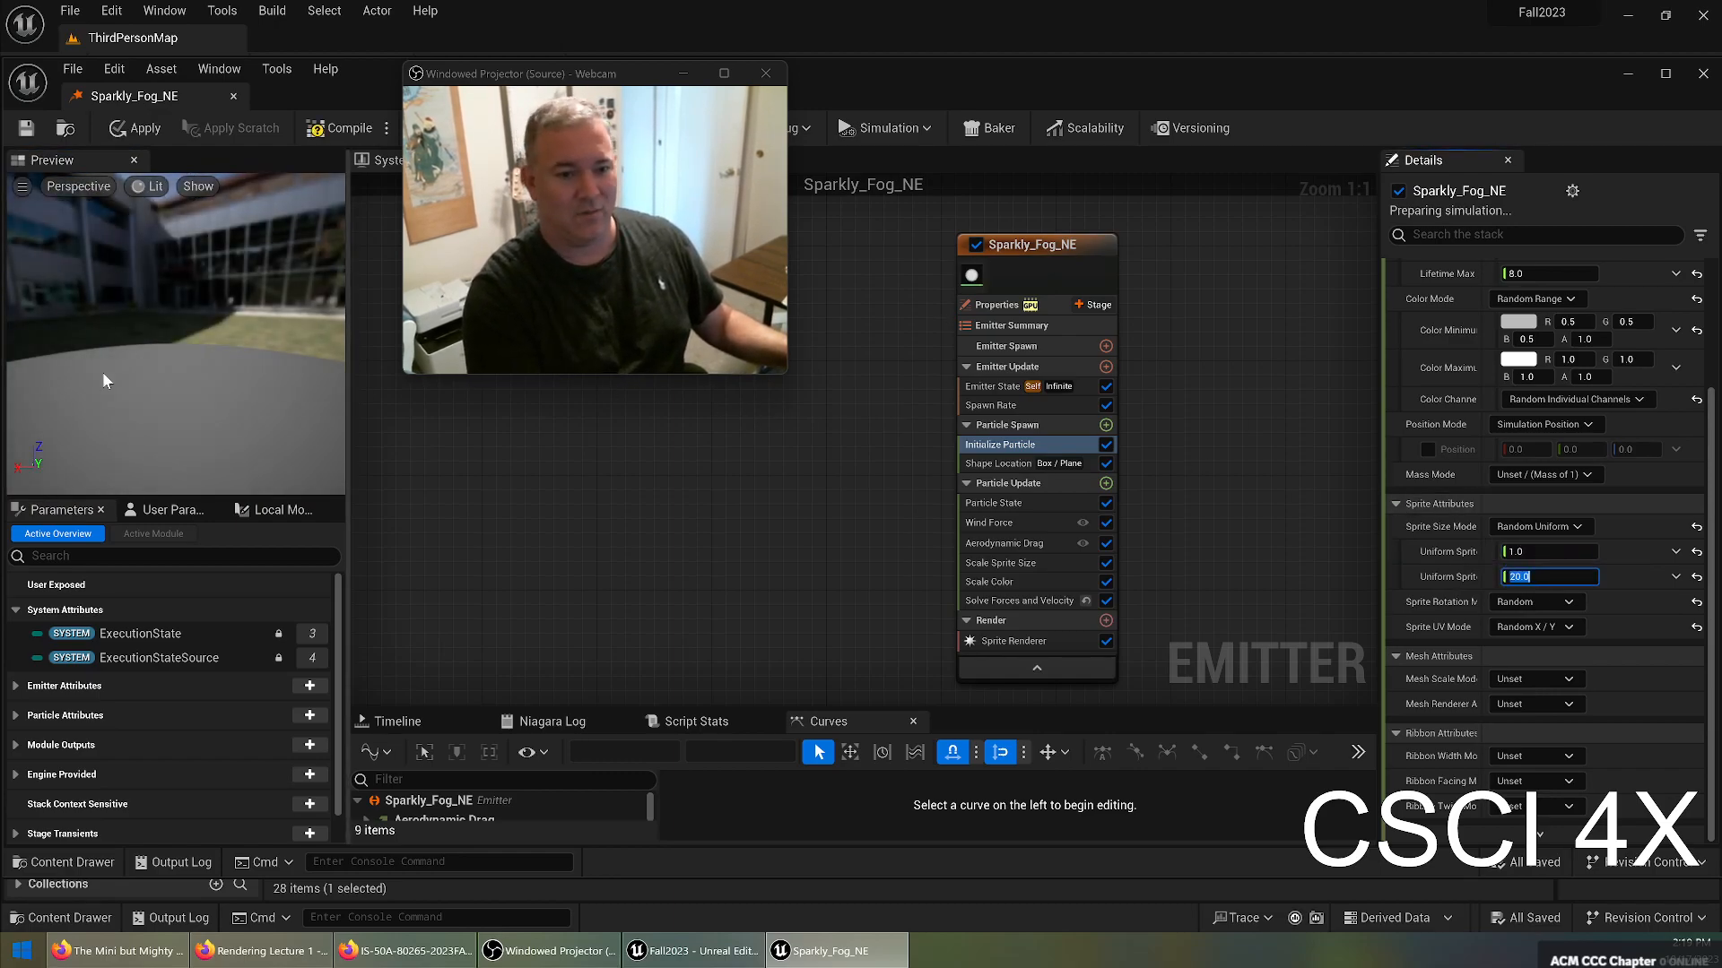
{"action": "mouse_move", "coordinate": [176, 305]}
{"action": "left_mouse_down"}
{"action": "mouse_move", "coordinate": [190, 385]}
{"action": "mouse_move", "coordinate": [183, 321]}
{"action": "left_mouse_up"}
Set the Uniform Sprite Size Max to 5.0 and inspect the particles in the preview.
{"action": "left_click", "coordinate": [1552, 577]}
{"action": "type", "text": "5"}
{"action": "key", "text": "Return"}
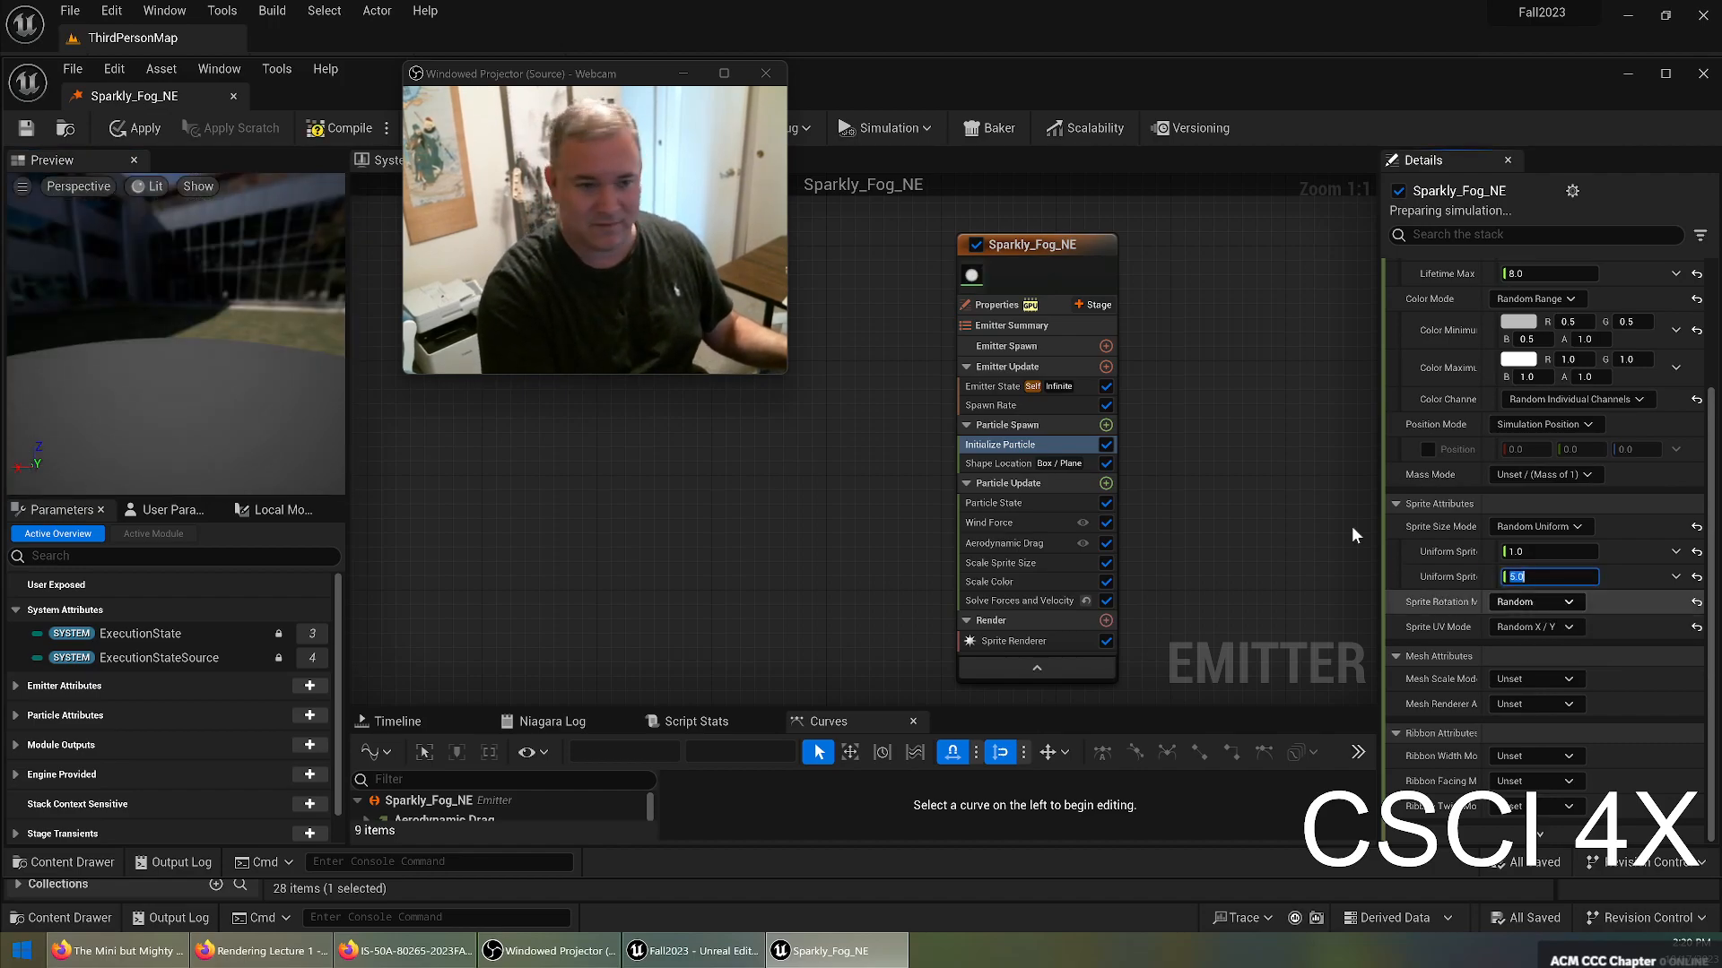
{"action": "left_click_drag", "start_coordinate": [182, 341], "coordinate": [135, 339]}
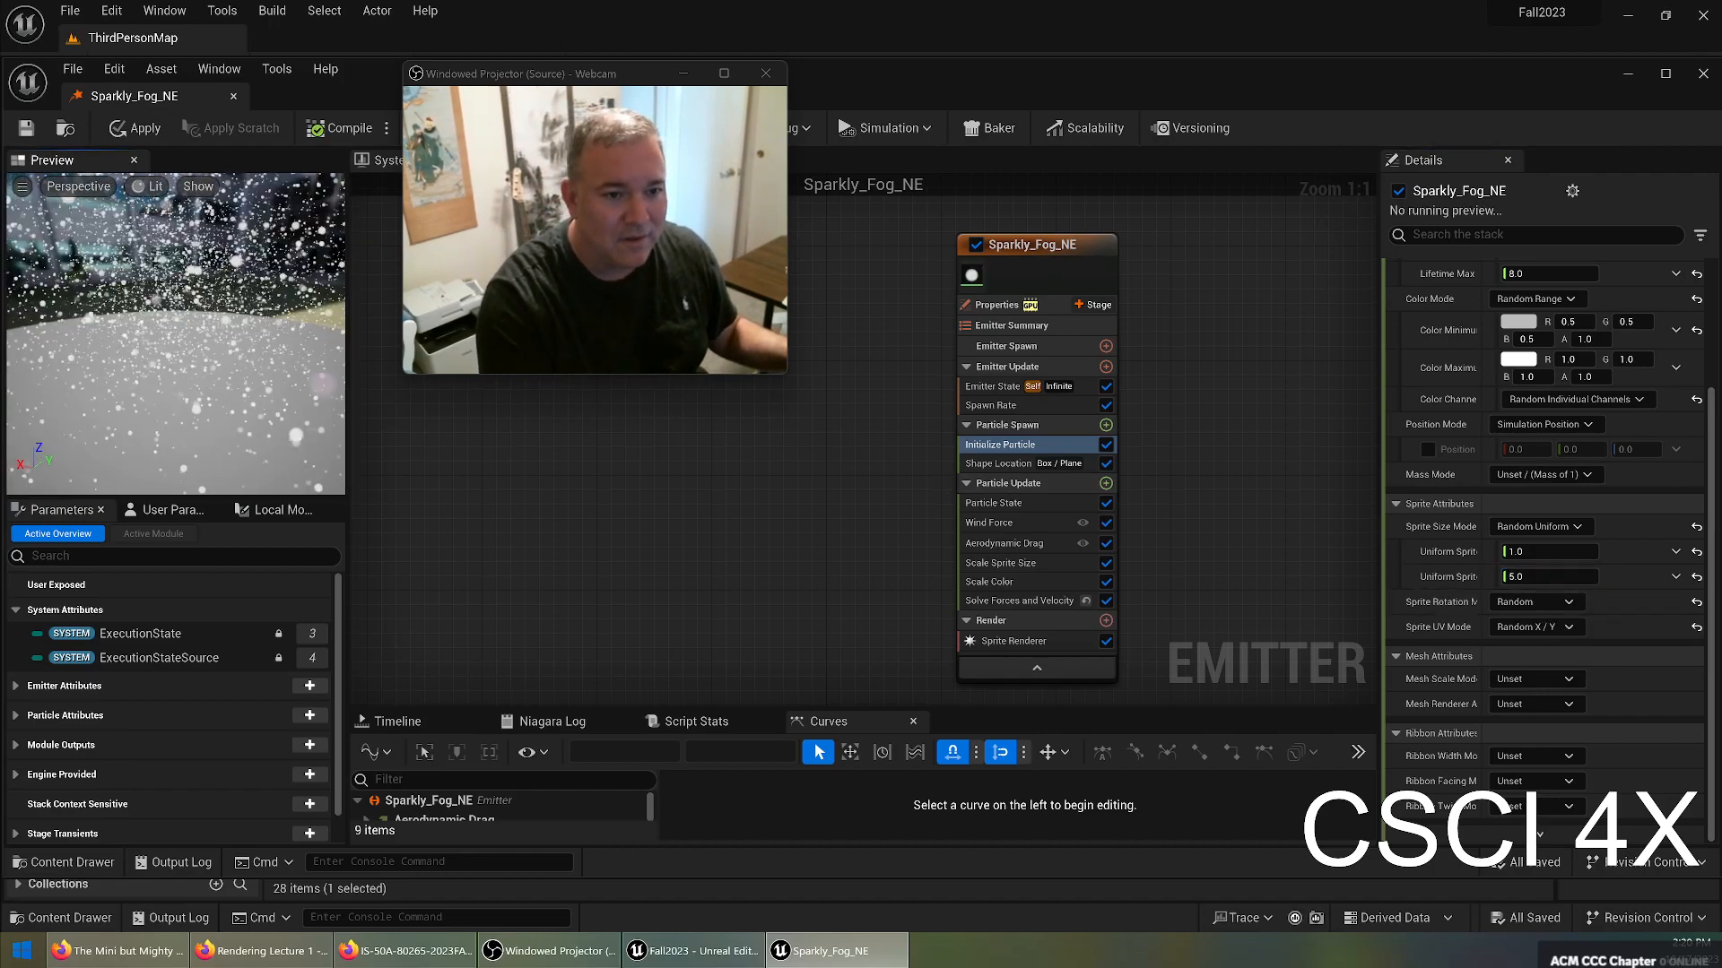
Try a Uniform Sprite Size Max of 1.0, settle on 1.5, and inspect the particles in the preview.
{"action": "left_click", "coordinate": [1556, 578]}
{"action": "type", "text": "1"}
{"action": "key", "text": "Return"}
{"action": "left_click_drag", "start_coordinate": [176, 340], "coordinate": [296, 346]}
{"action": "left_click", "coordinate": [1549, 577]}
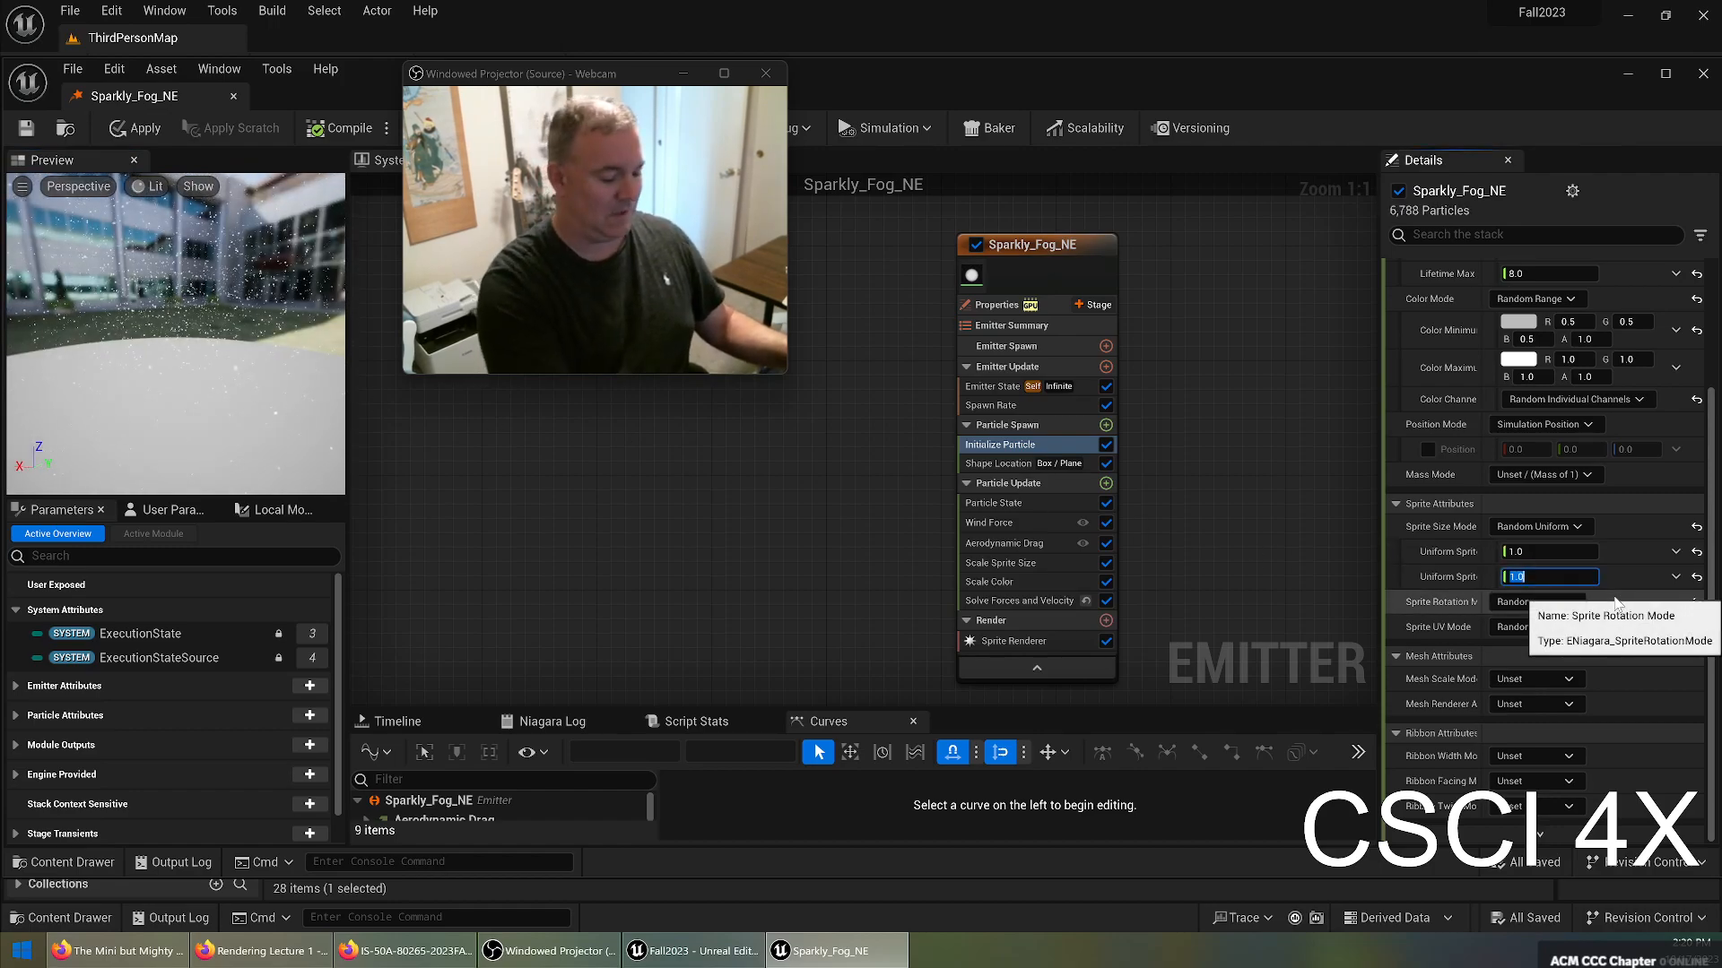
{"action": "key", "text": "Return"}
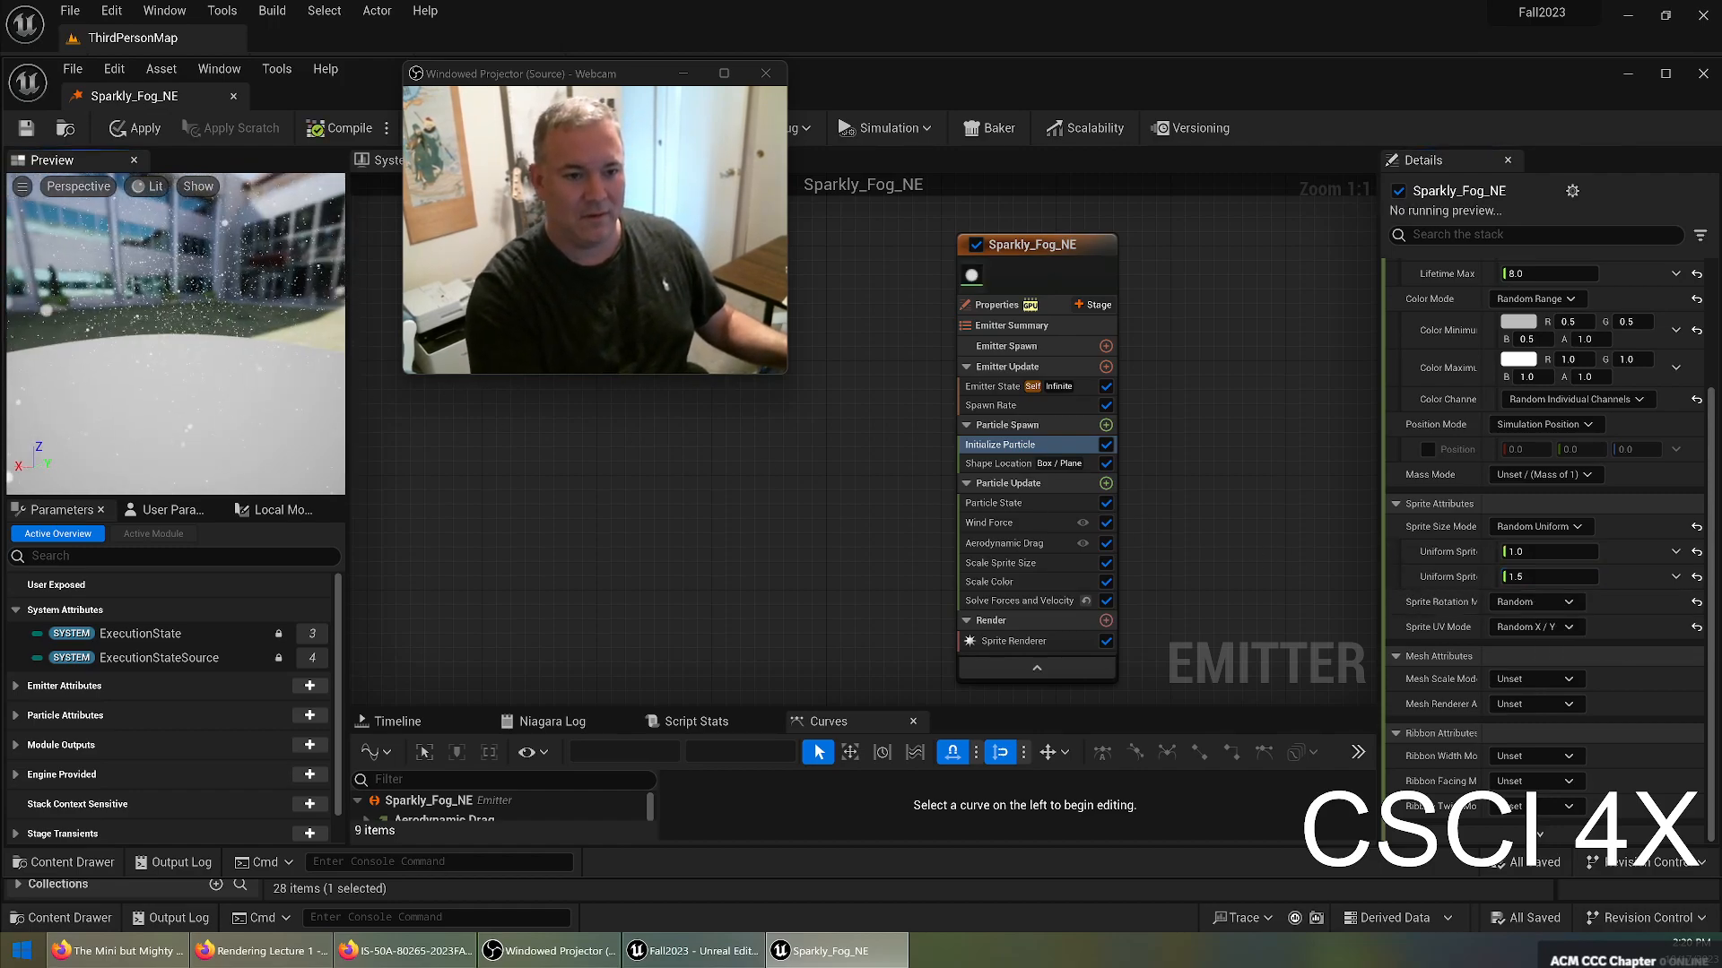
{"action": "left_click_drag", "start_coordinate": [176, 360], "coordinate": [246, 310]}
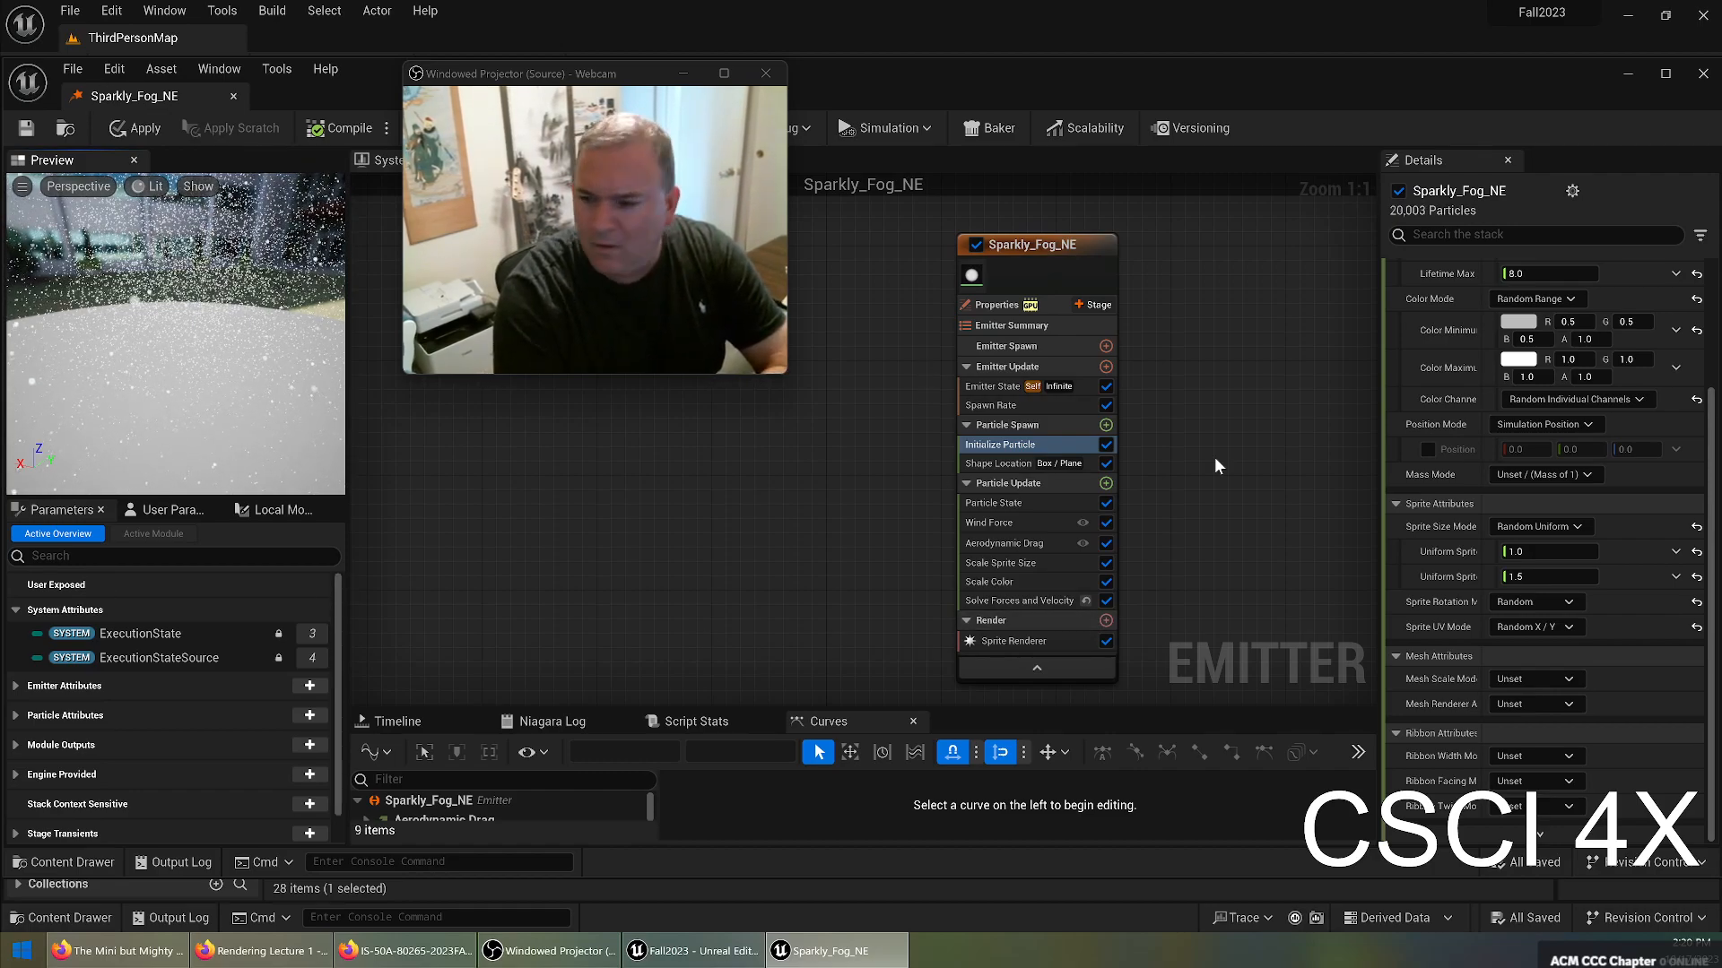
Review the Sprite Rotation Mode options, keeping Random, and check the Spawn Rate module's settings.
{"action": "left_click", "coordinate": [1532, 603]}
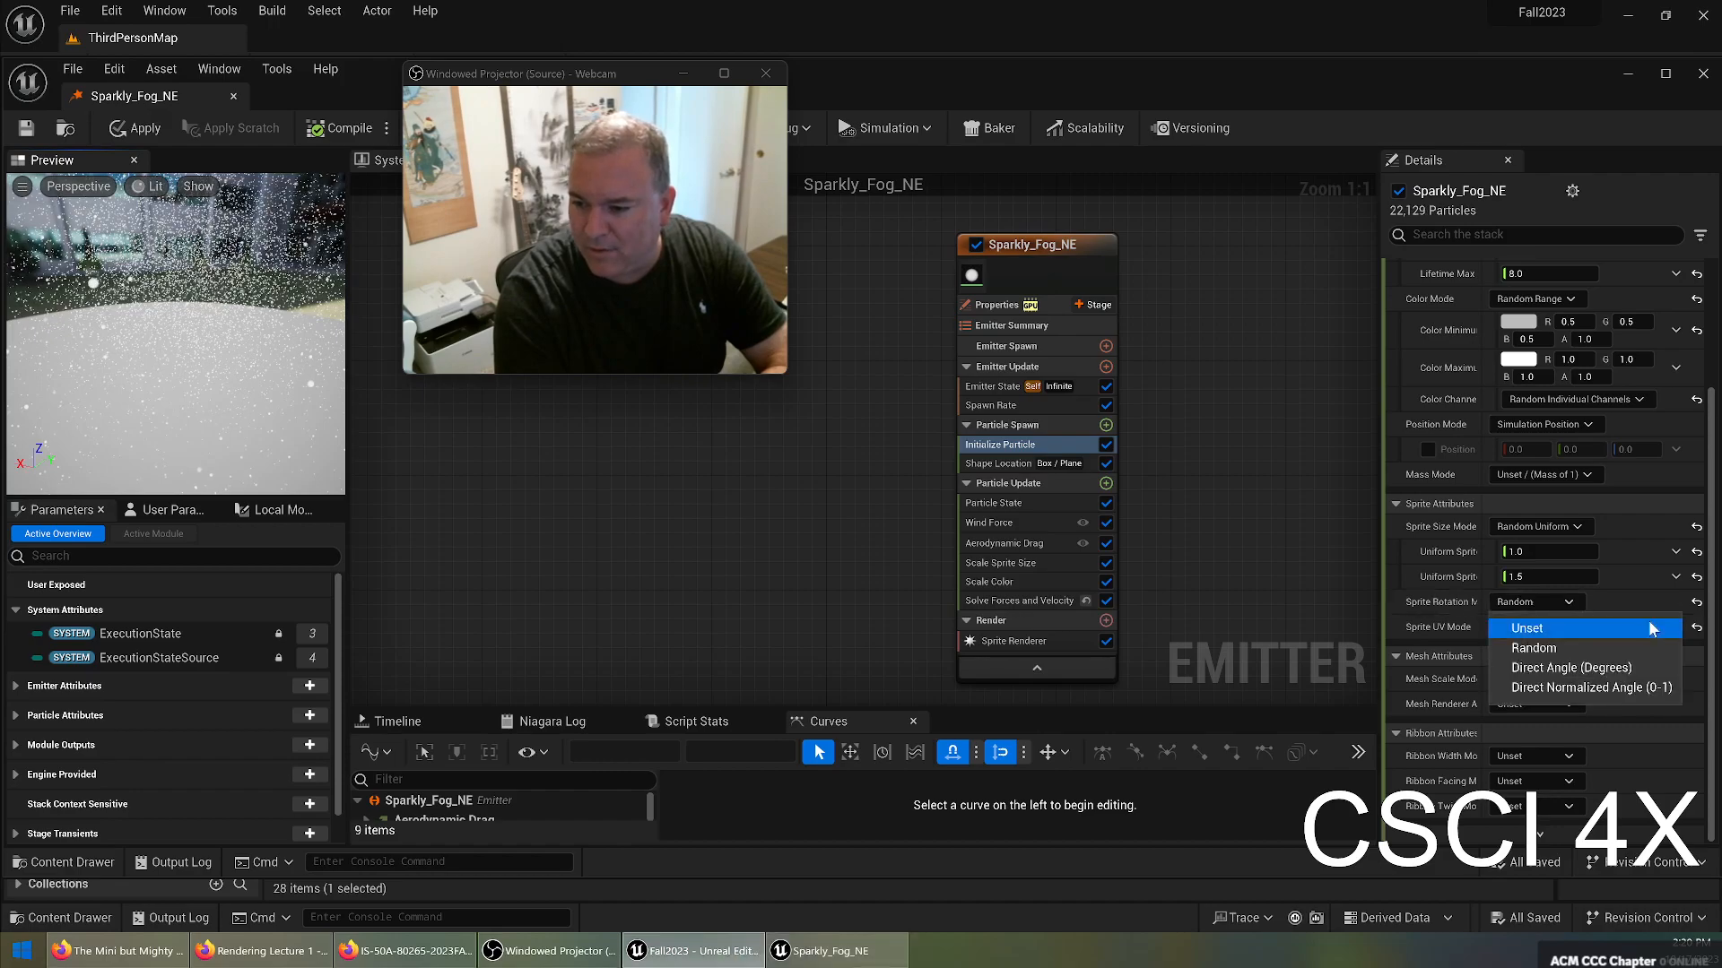
{"action": "left_click", "coordinate": [1533, 647]}
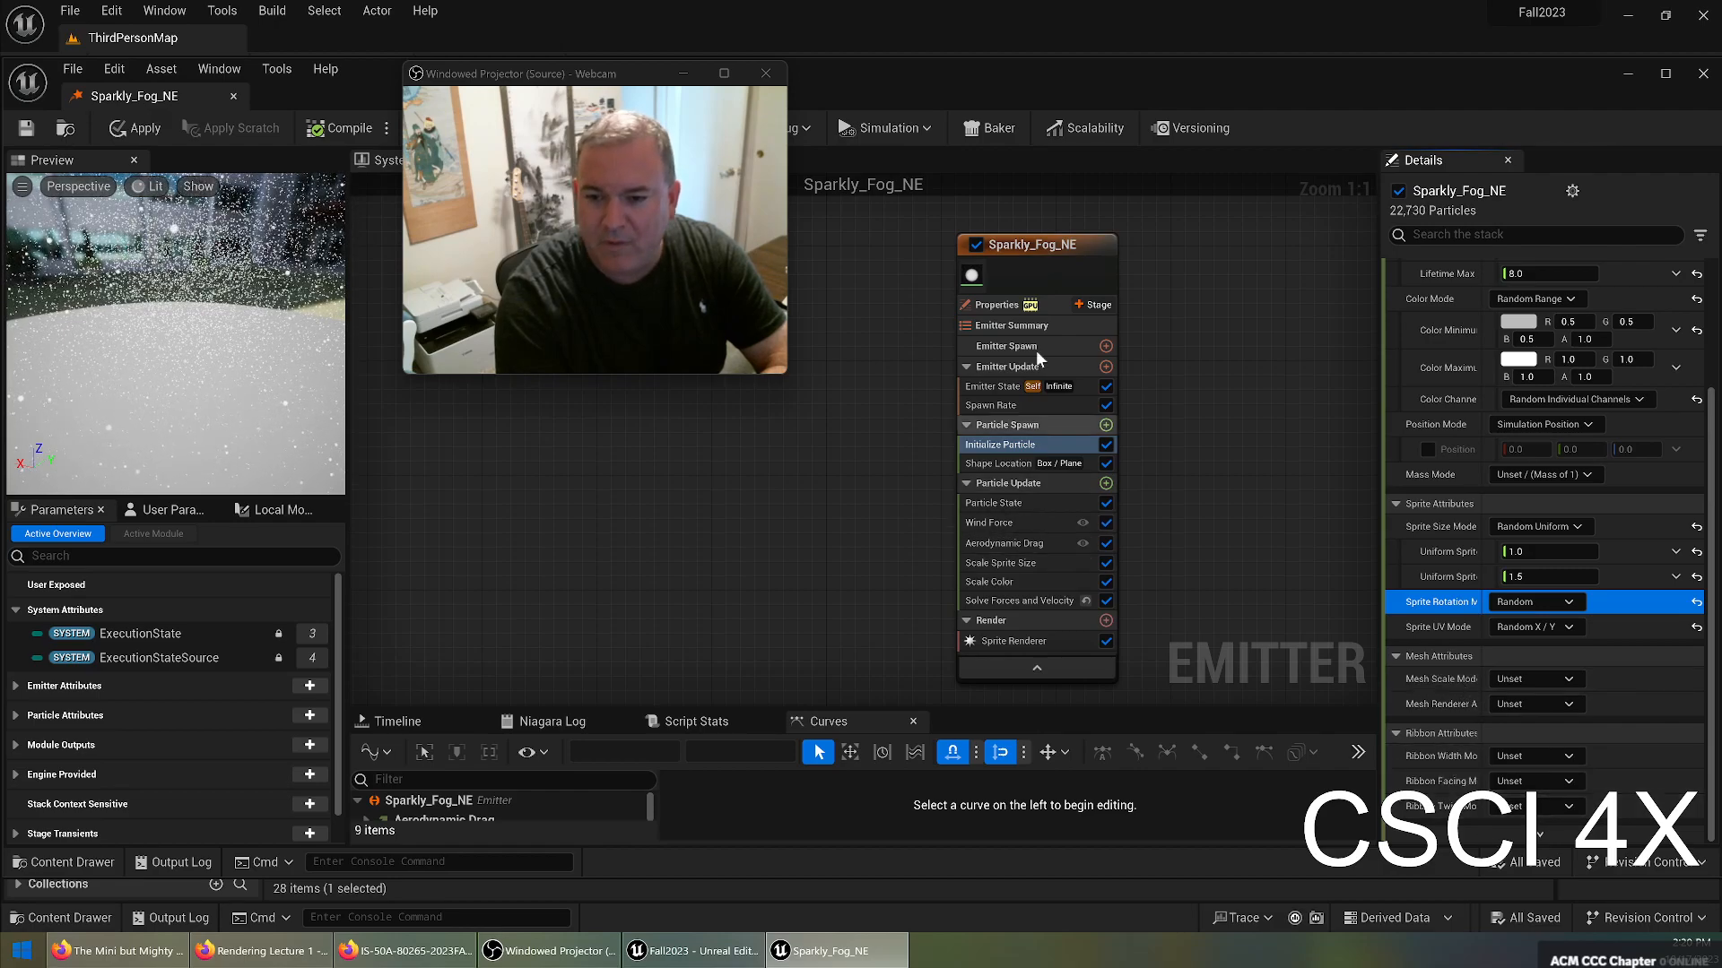
{"action": "left_click", "coordinate": [1016, 408]}
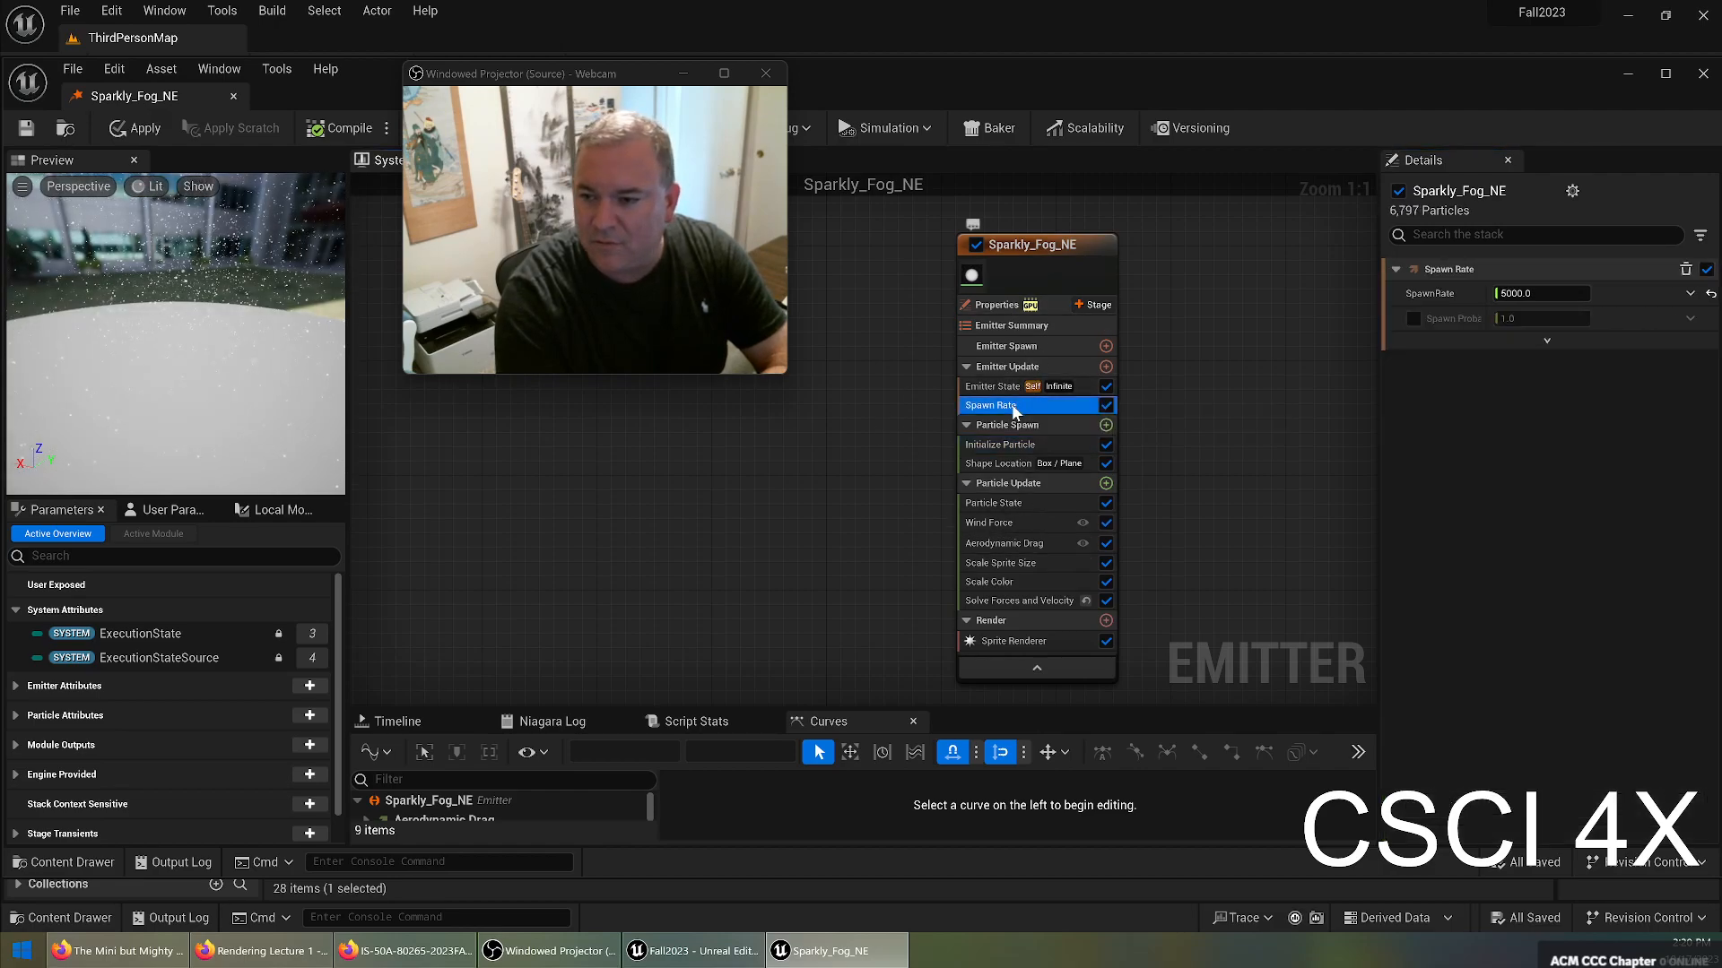
Try the Plane mode in the Shape Location module and inspect the emission shape in the preview.
{"action": "left_click", "coordinate": [1002, 463]}
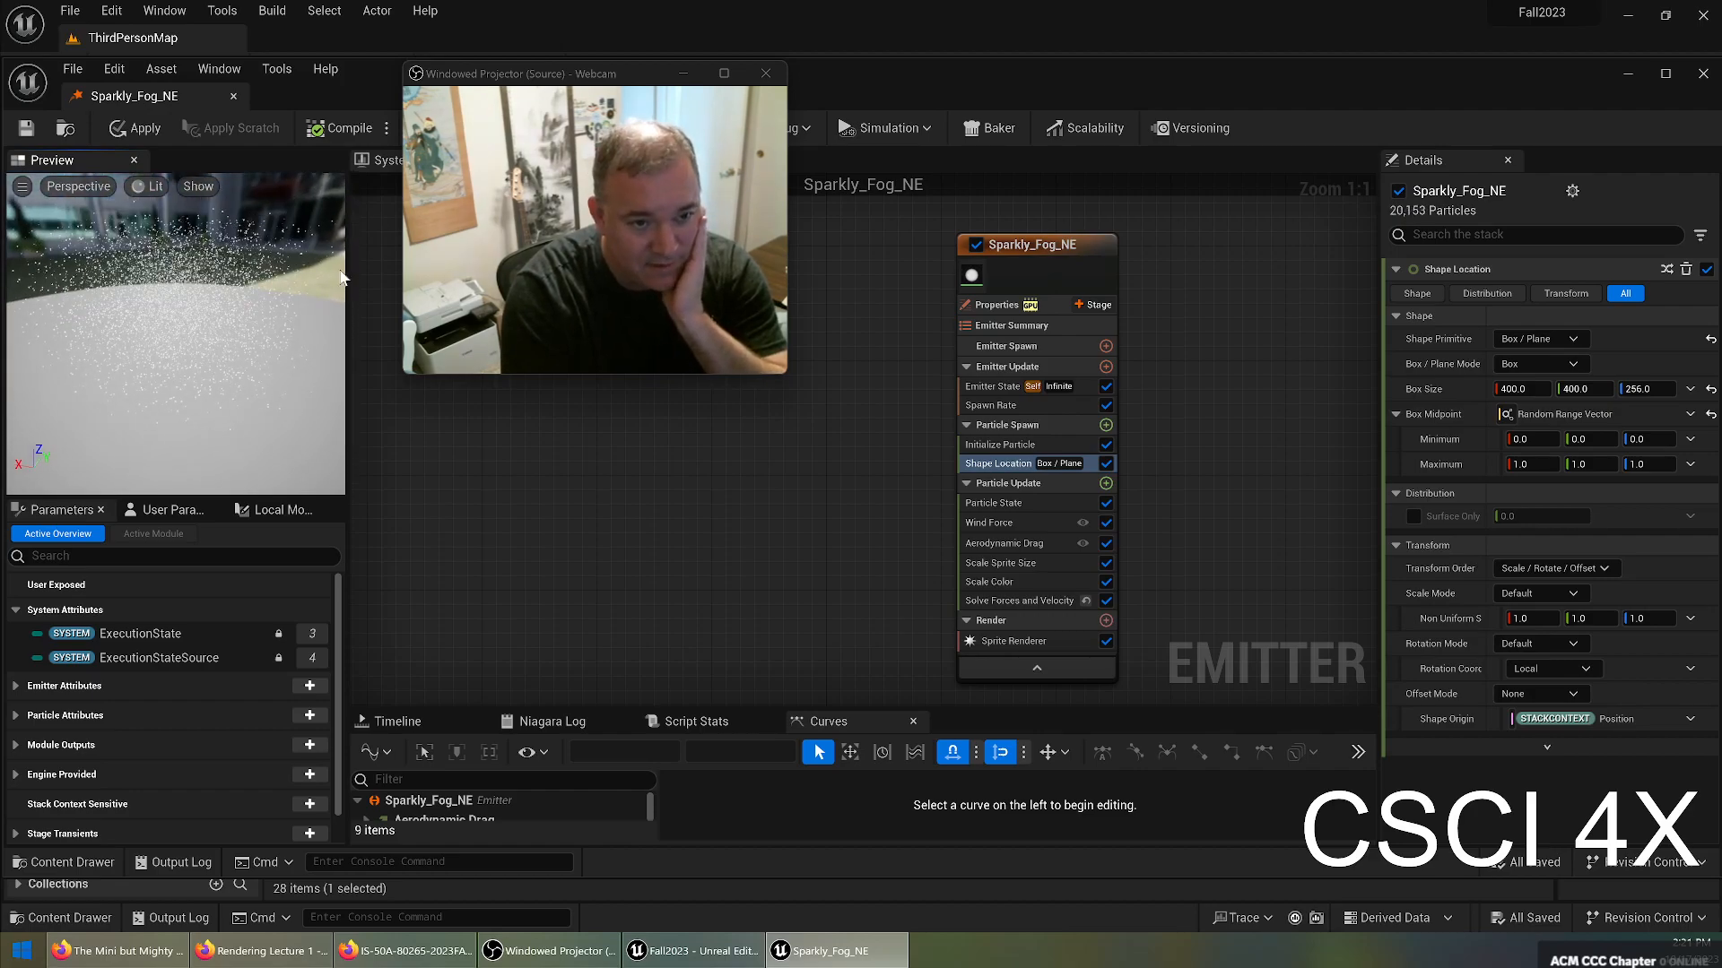
{"action": "right_click_drag", "start_coordinate": [199, 290], "coordinate": [173, 329]}
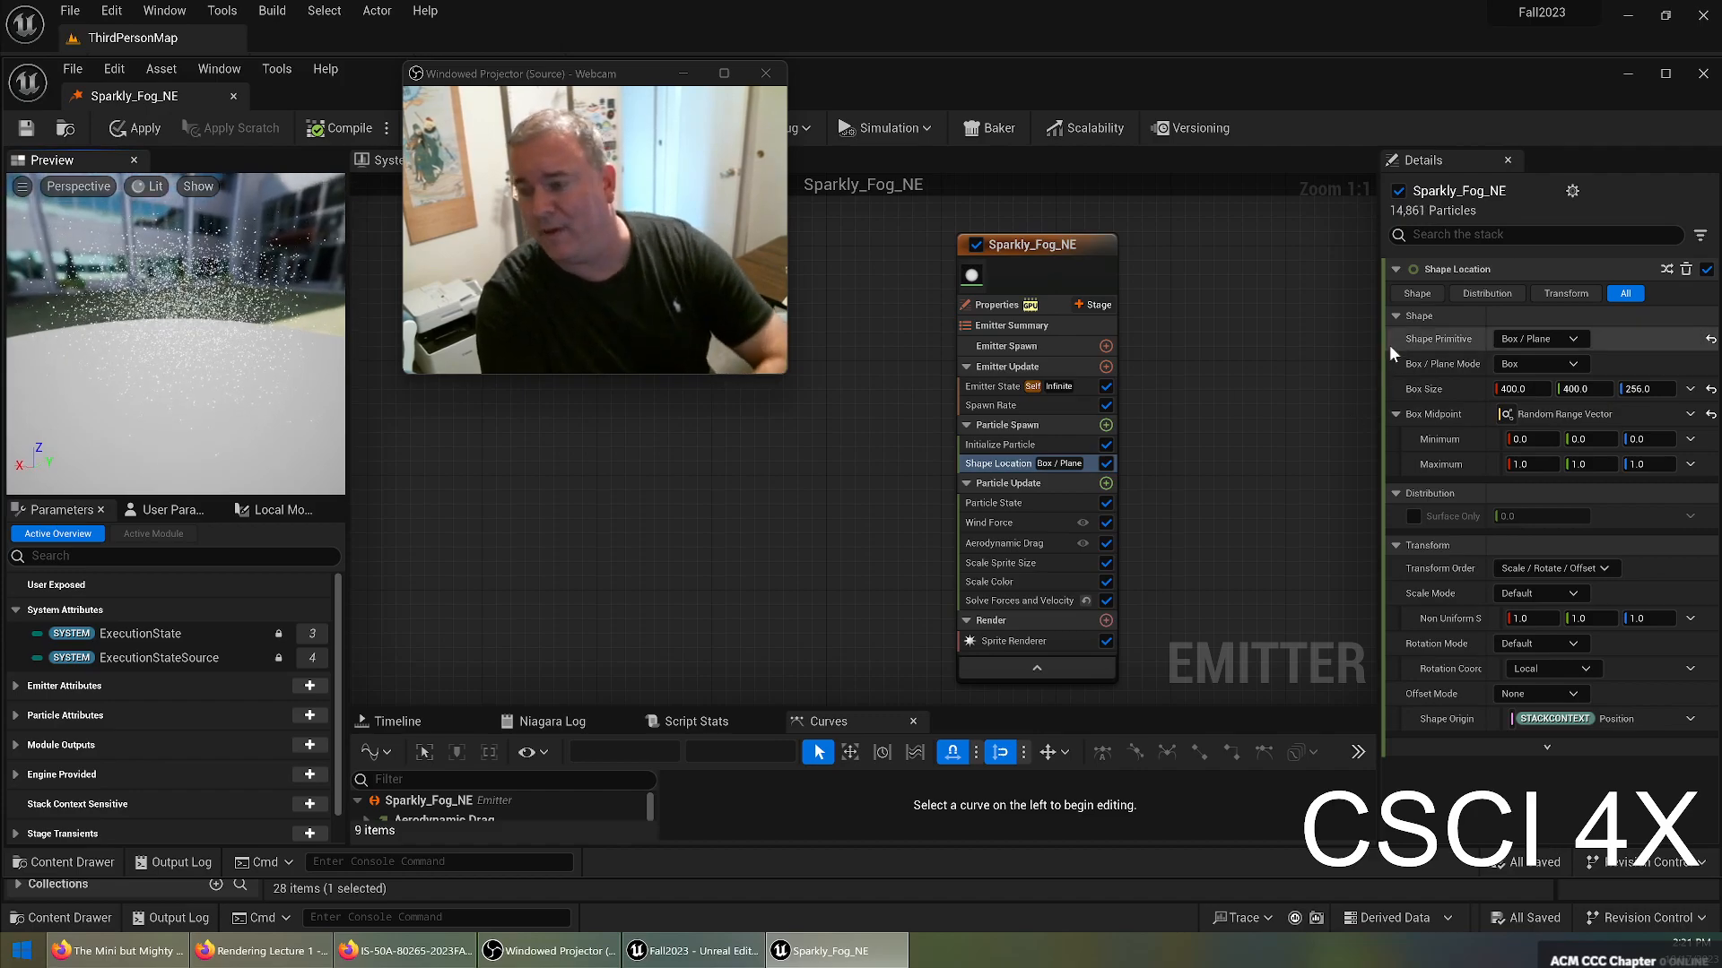
{"action": "left_click", "coordinate": [1548, 364]}
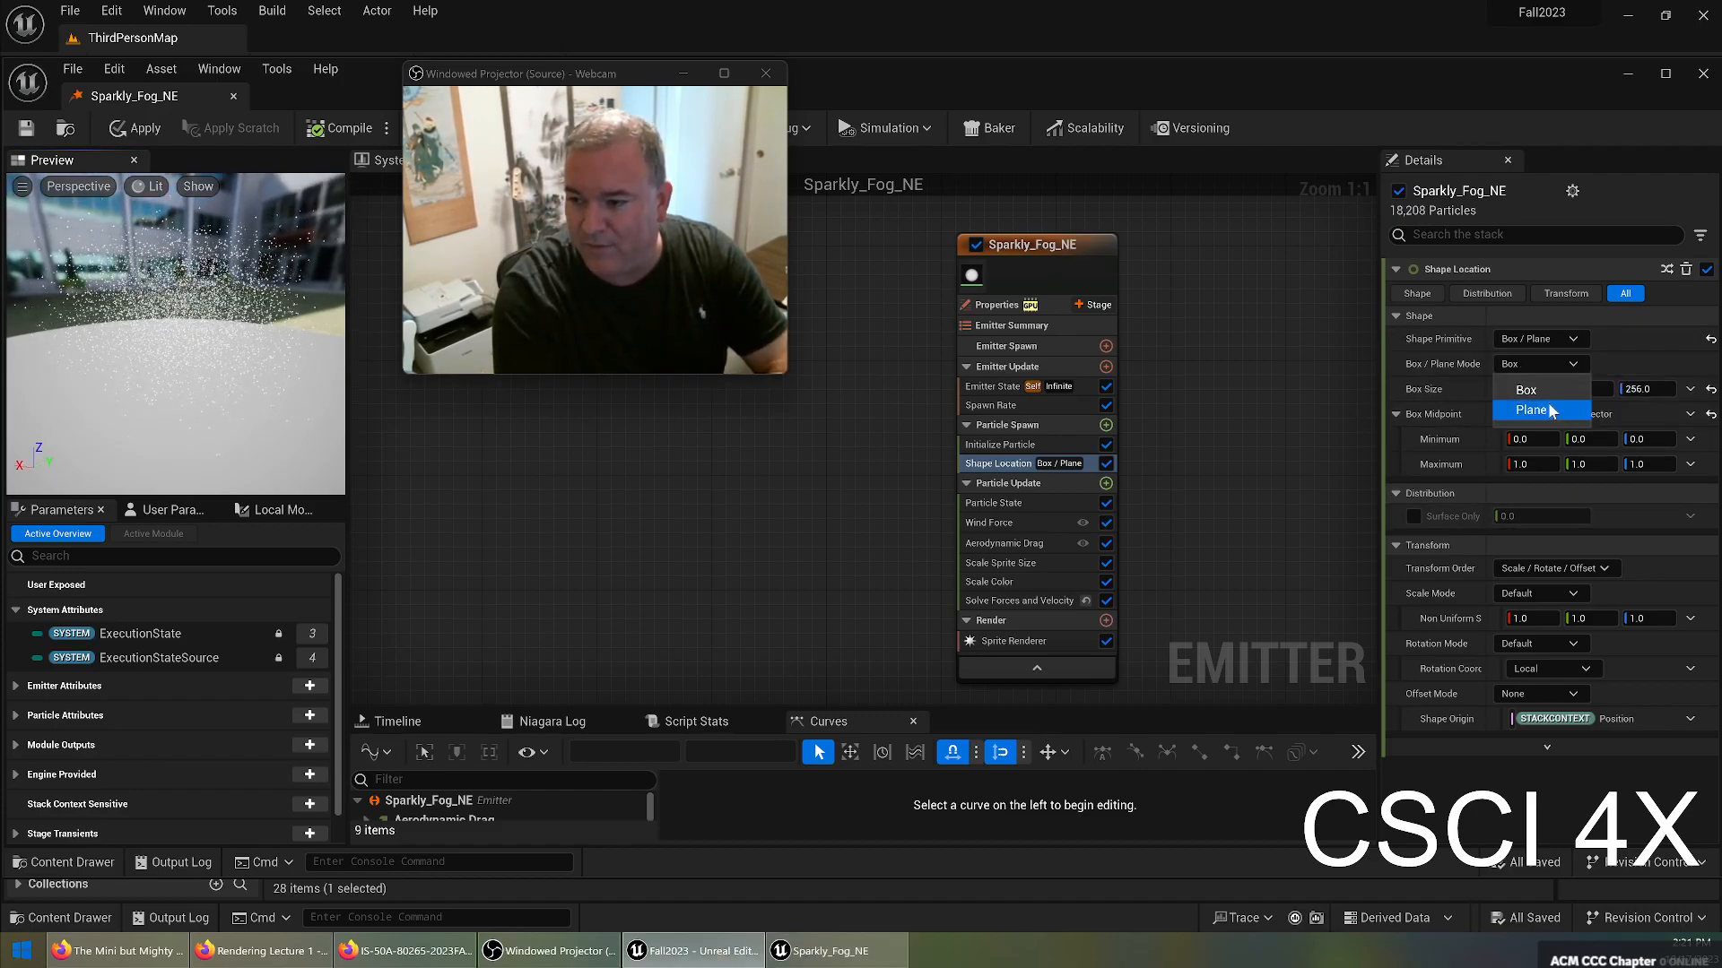
{"action": "left_click", "coordinate": [1551, 411]}
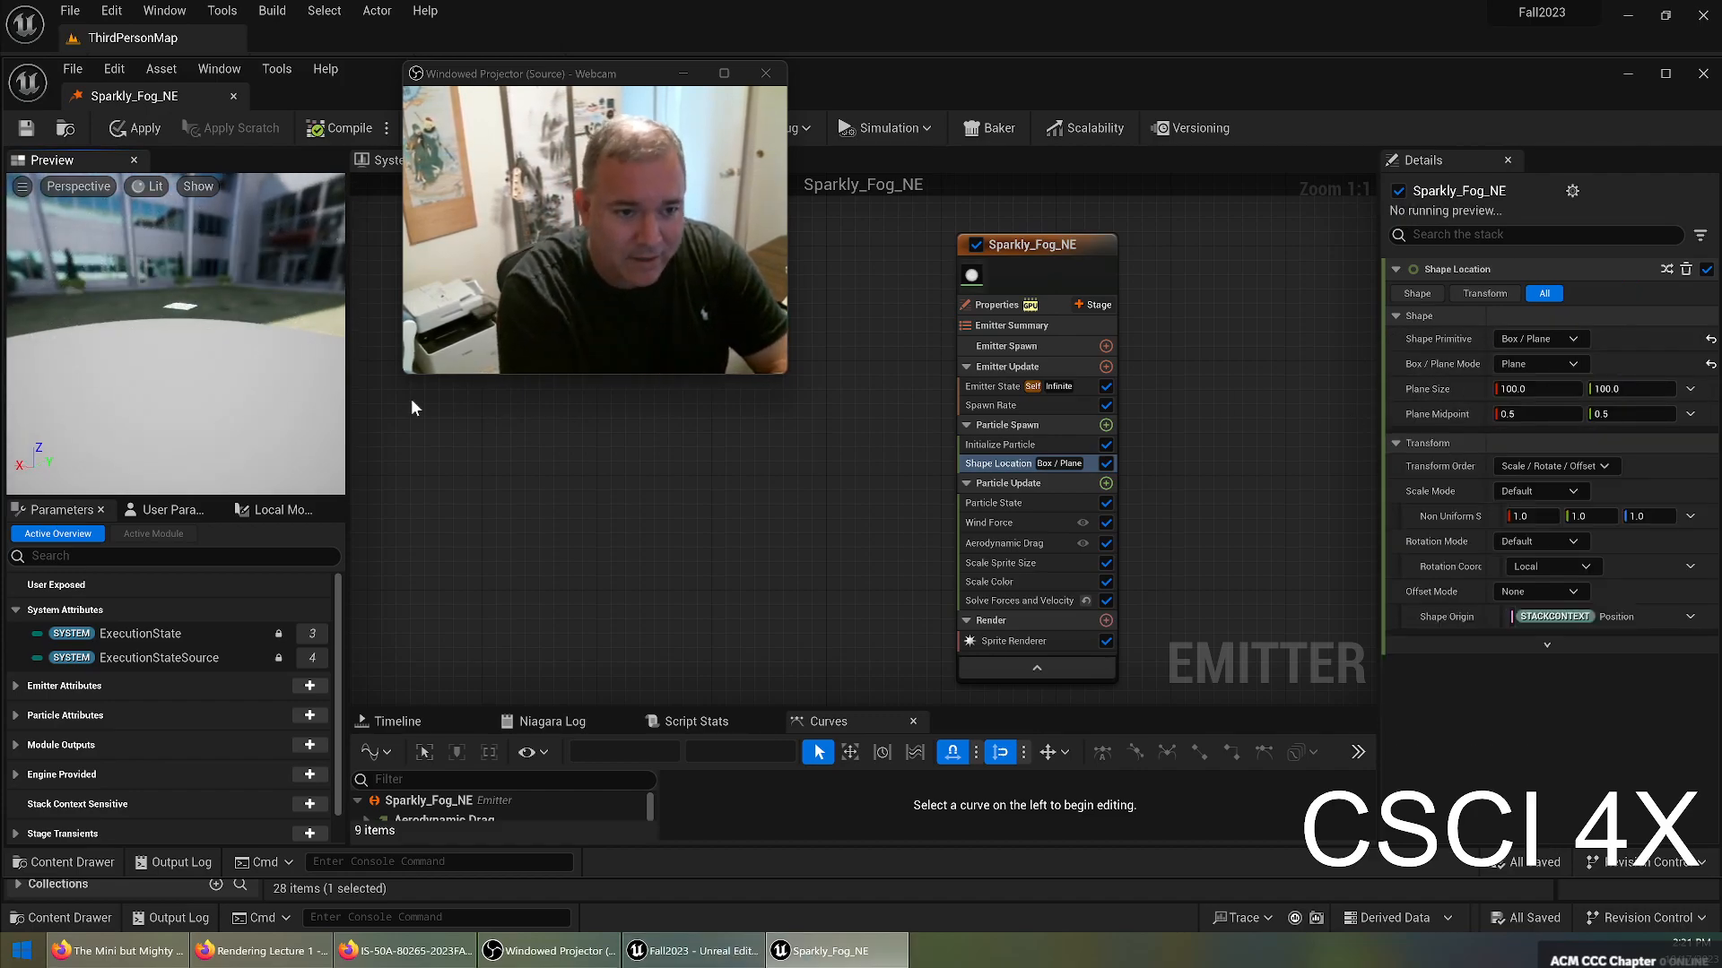
{"action": "mouse_move", "coordinate": [202, 206]}
{"action": "right_mouse_down"}
{"action": "mouse_move", "coordinate": [199, 265]}
{"action": "mouse_move", "coordinate": [195, 184]}
{"action": "right_mouse_up"}
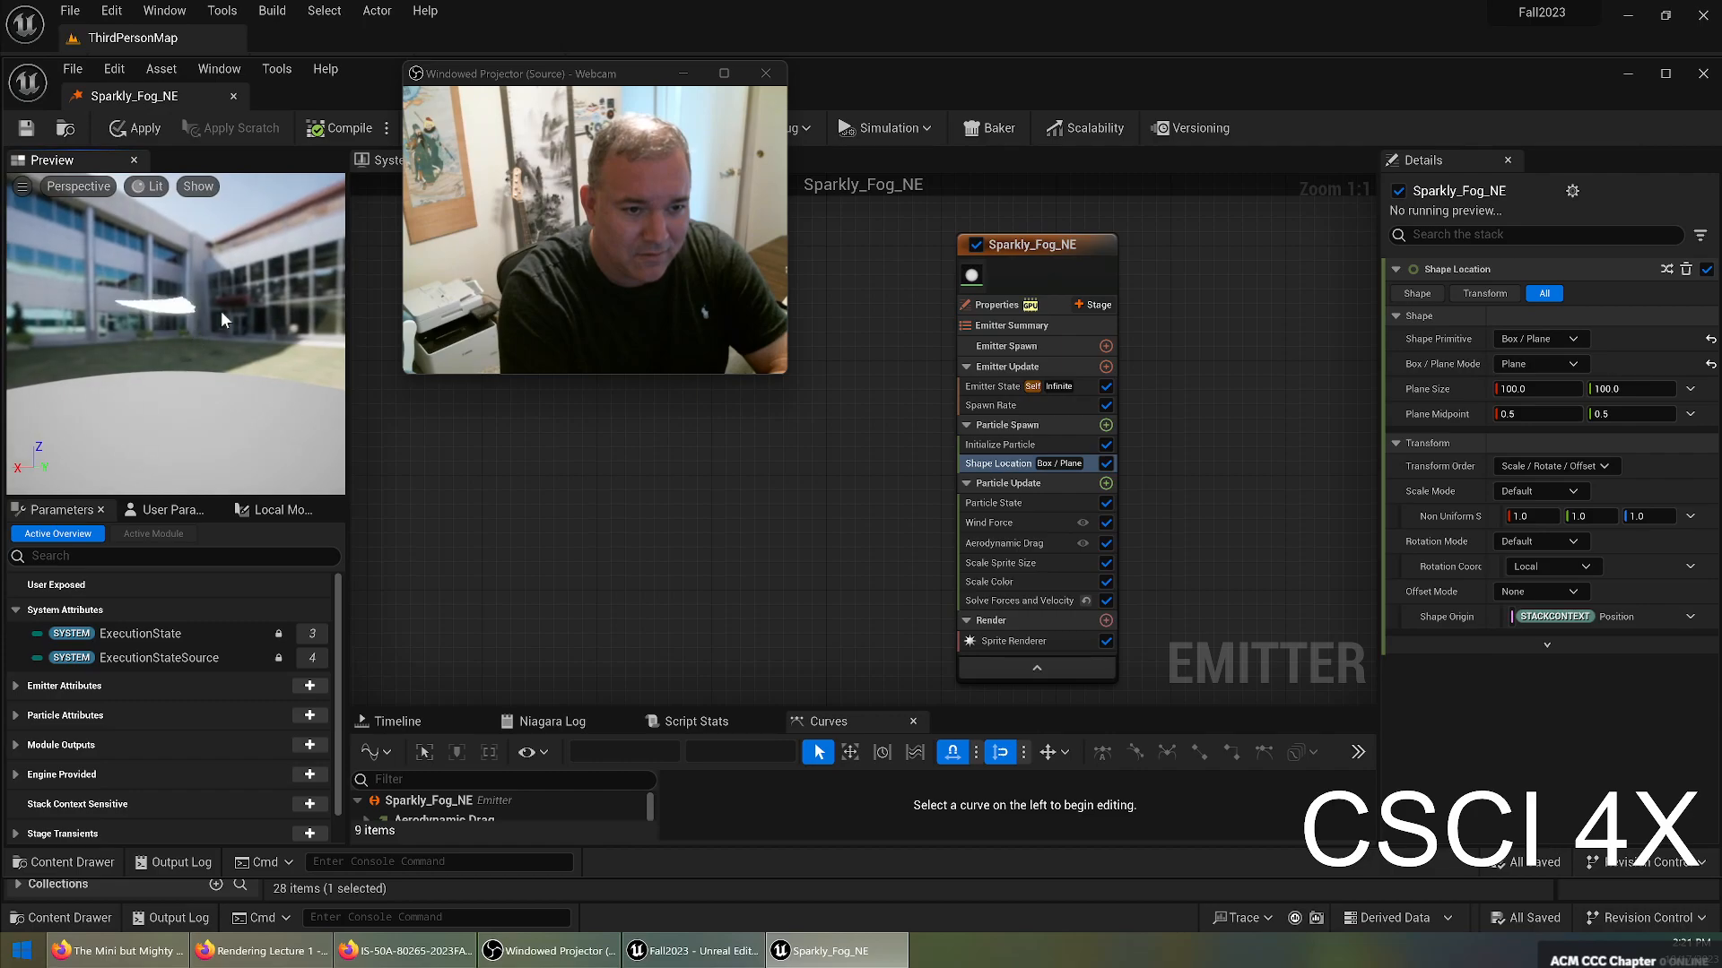
{"action": "right_click_drag", "start_coordinate": [180, 315], "coordinate": [221, 190]}
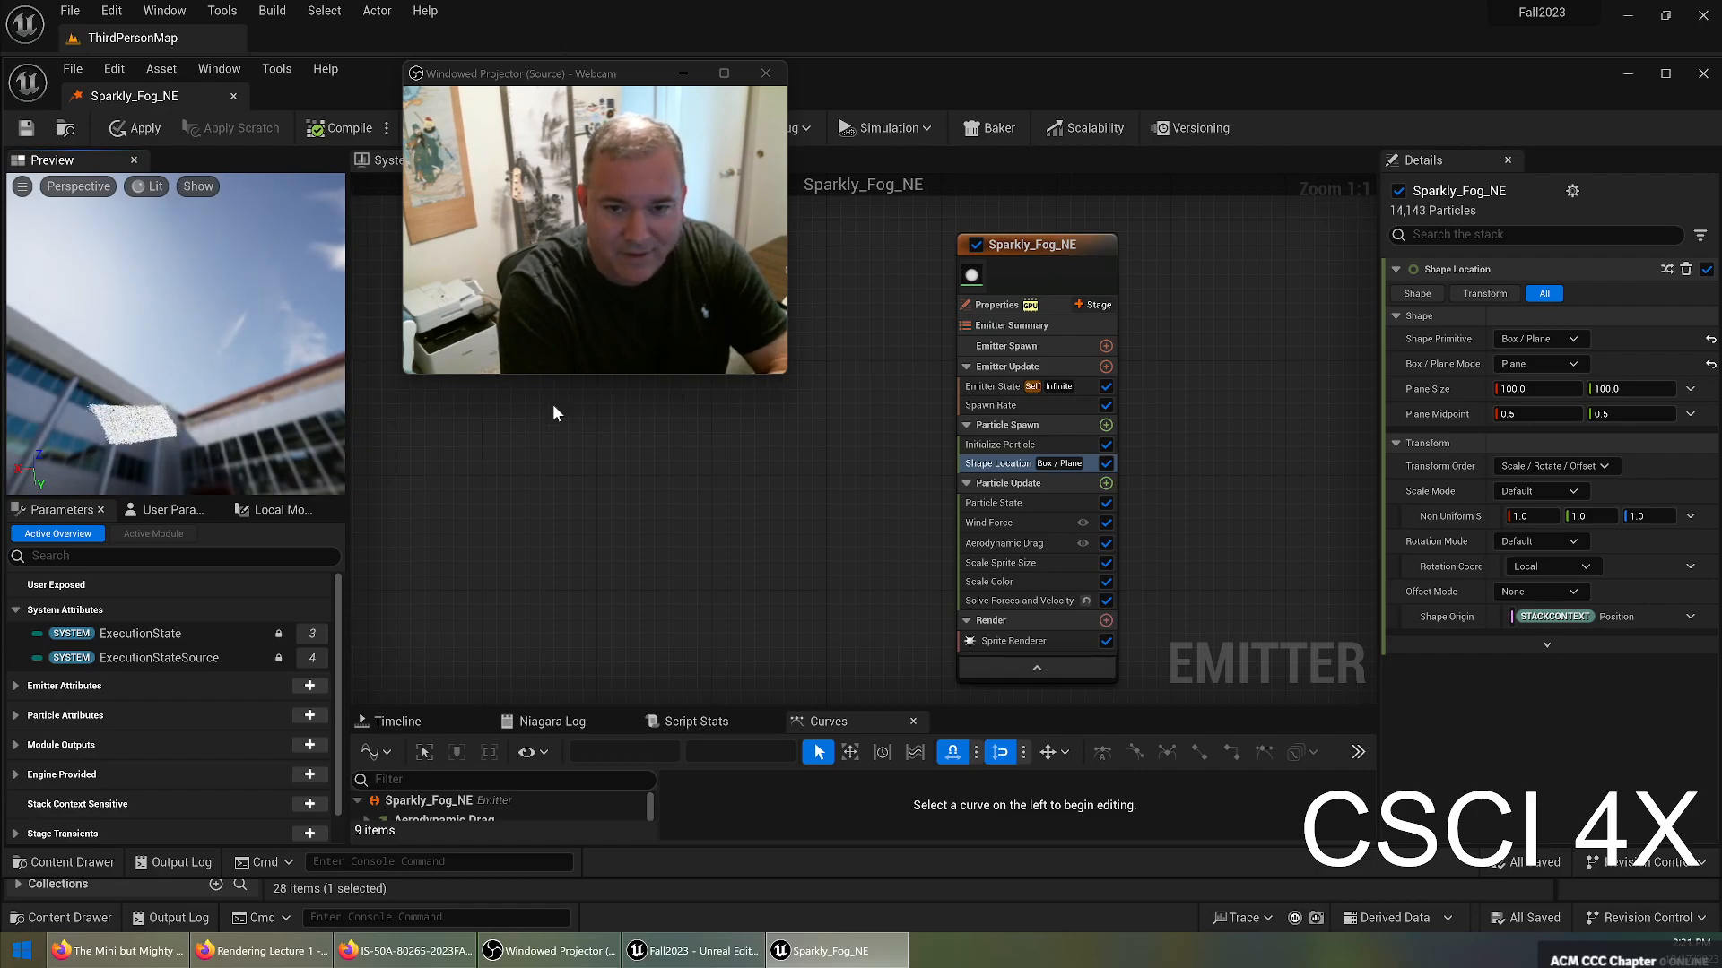
Try Cylinder and Sphere as the Shape Location's Shape Primitive, inspecting each shape in the preview.
{"action": "left_click", "coordinate": [1535, 339]}
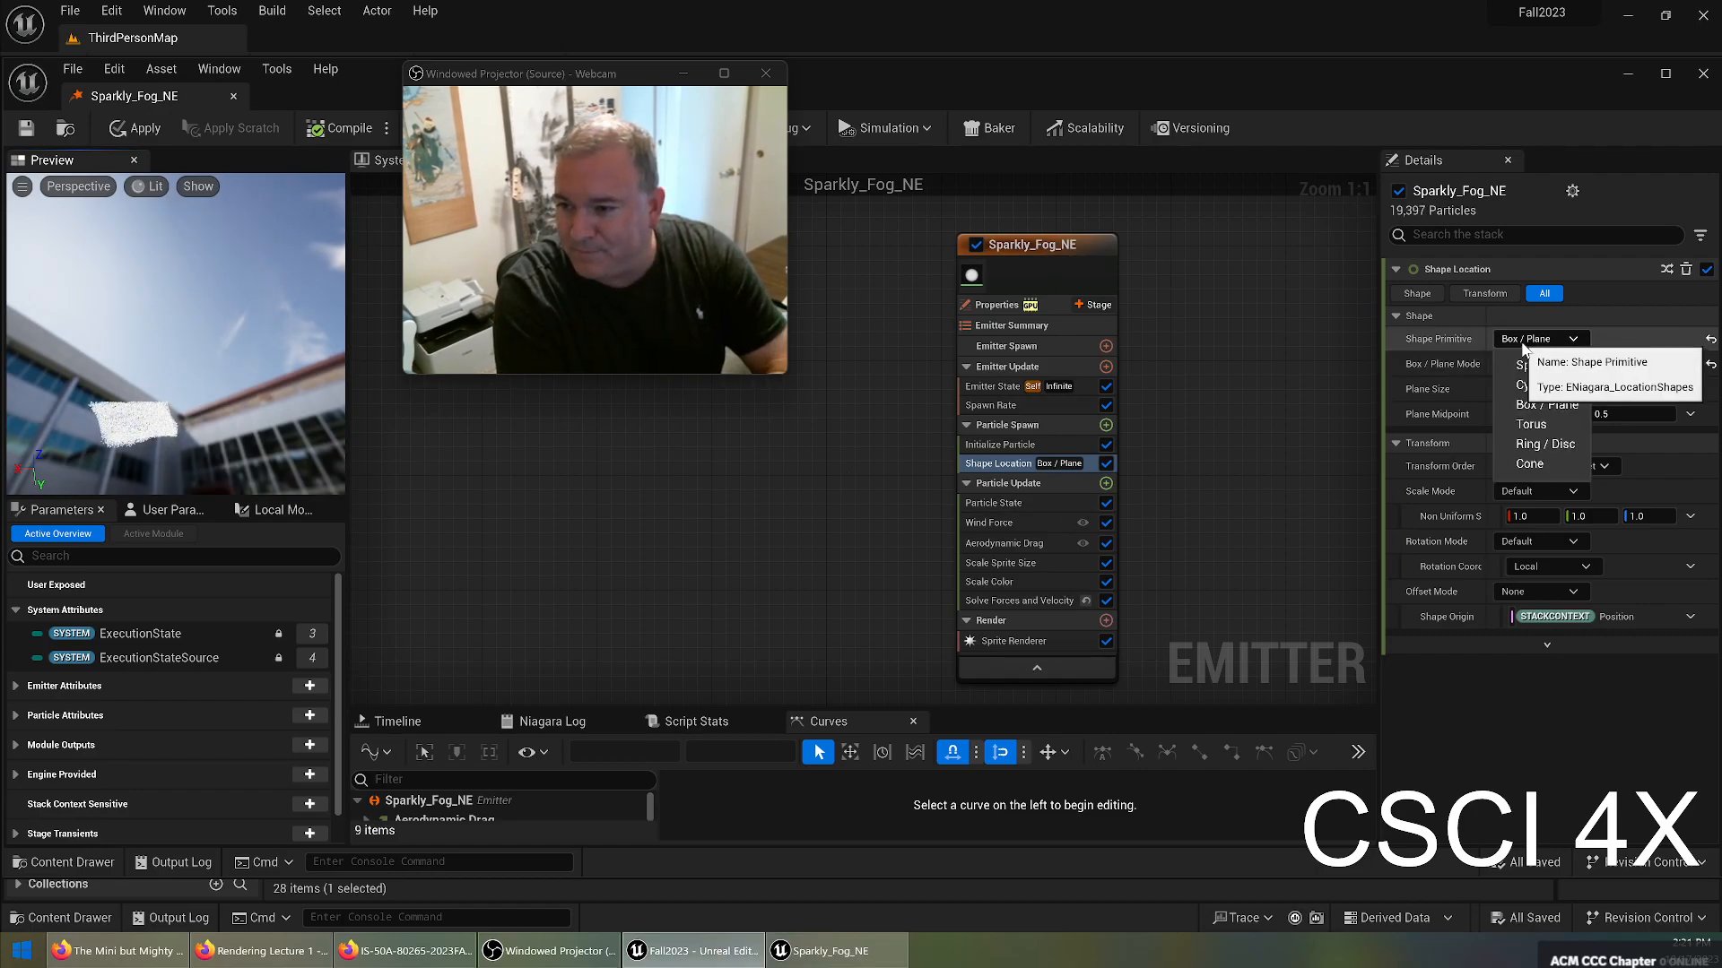
{"action": "left_click", "coordinate": [1525, 381]}
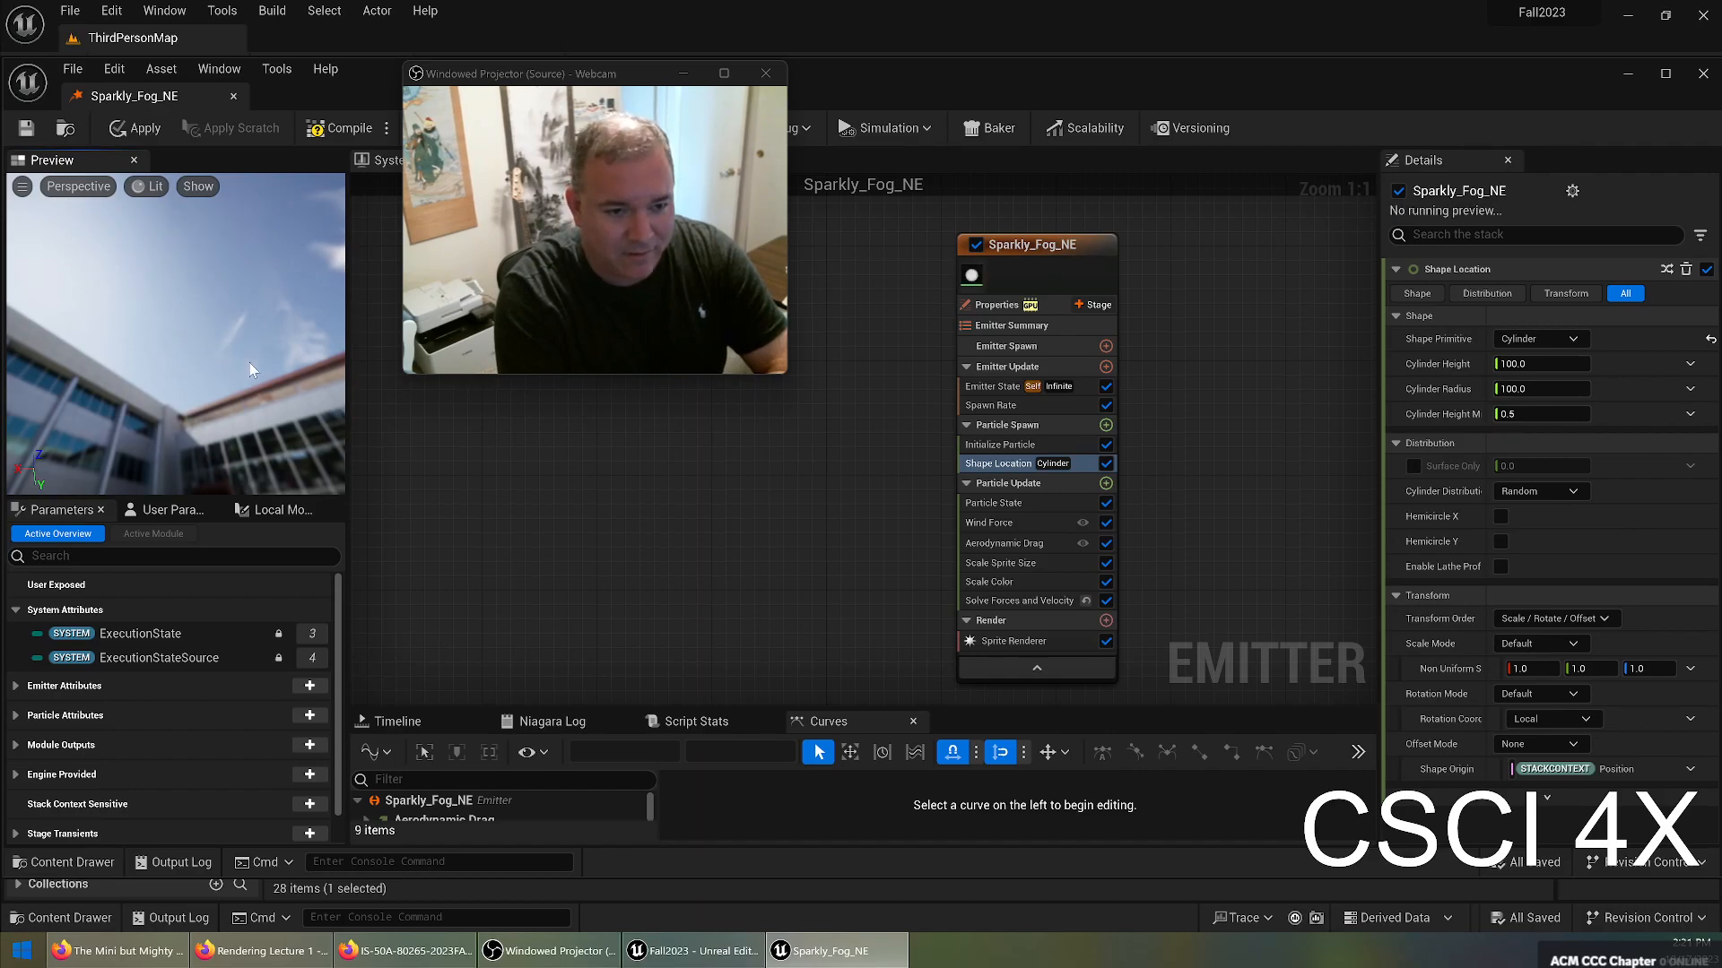
{"action": "right_click_drag", "start_coordinate": [176, 233], "coordinate": [182, 347]}
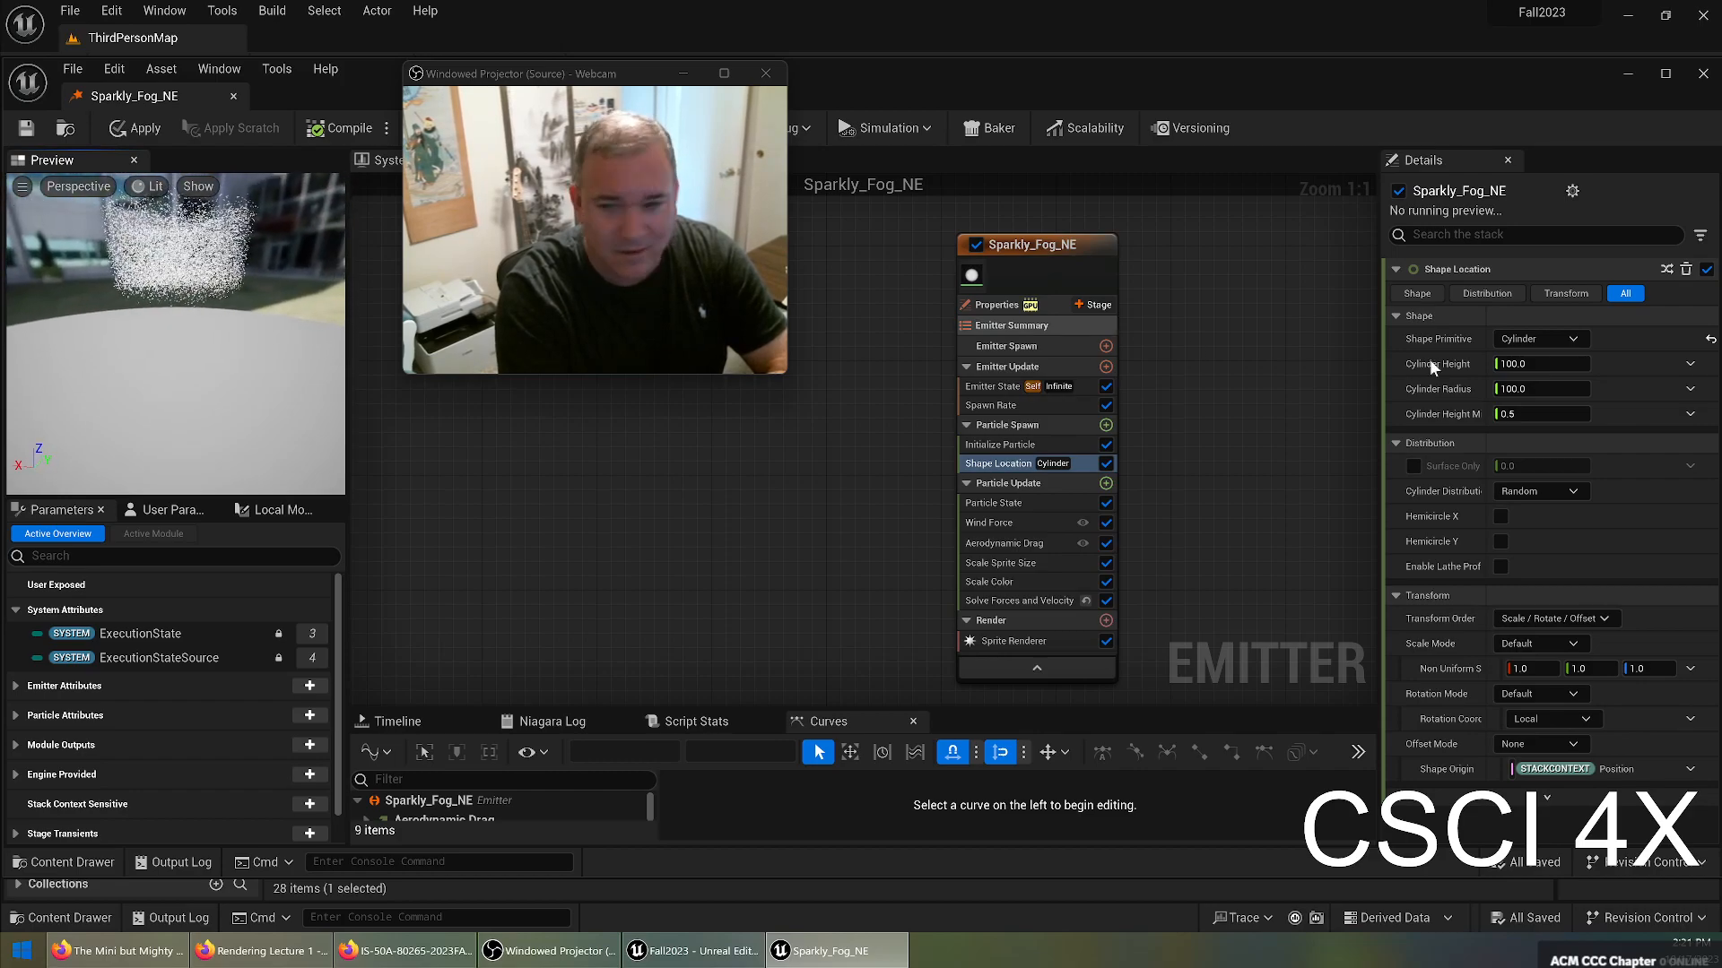
{"action": "left_click", "coordinate": [1573, 340]}
{"action": "left_click", "coordinate": [1182, 407]}
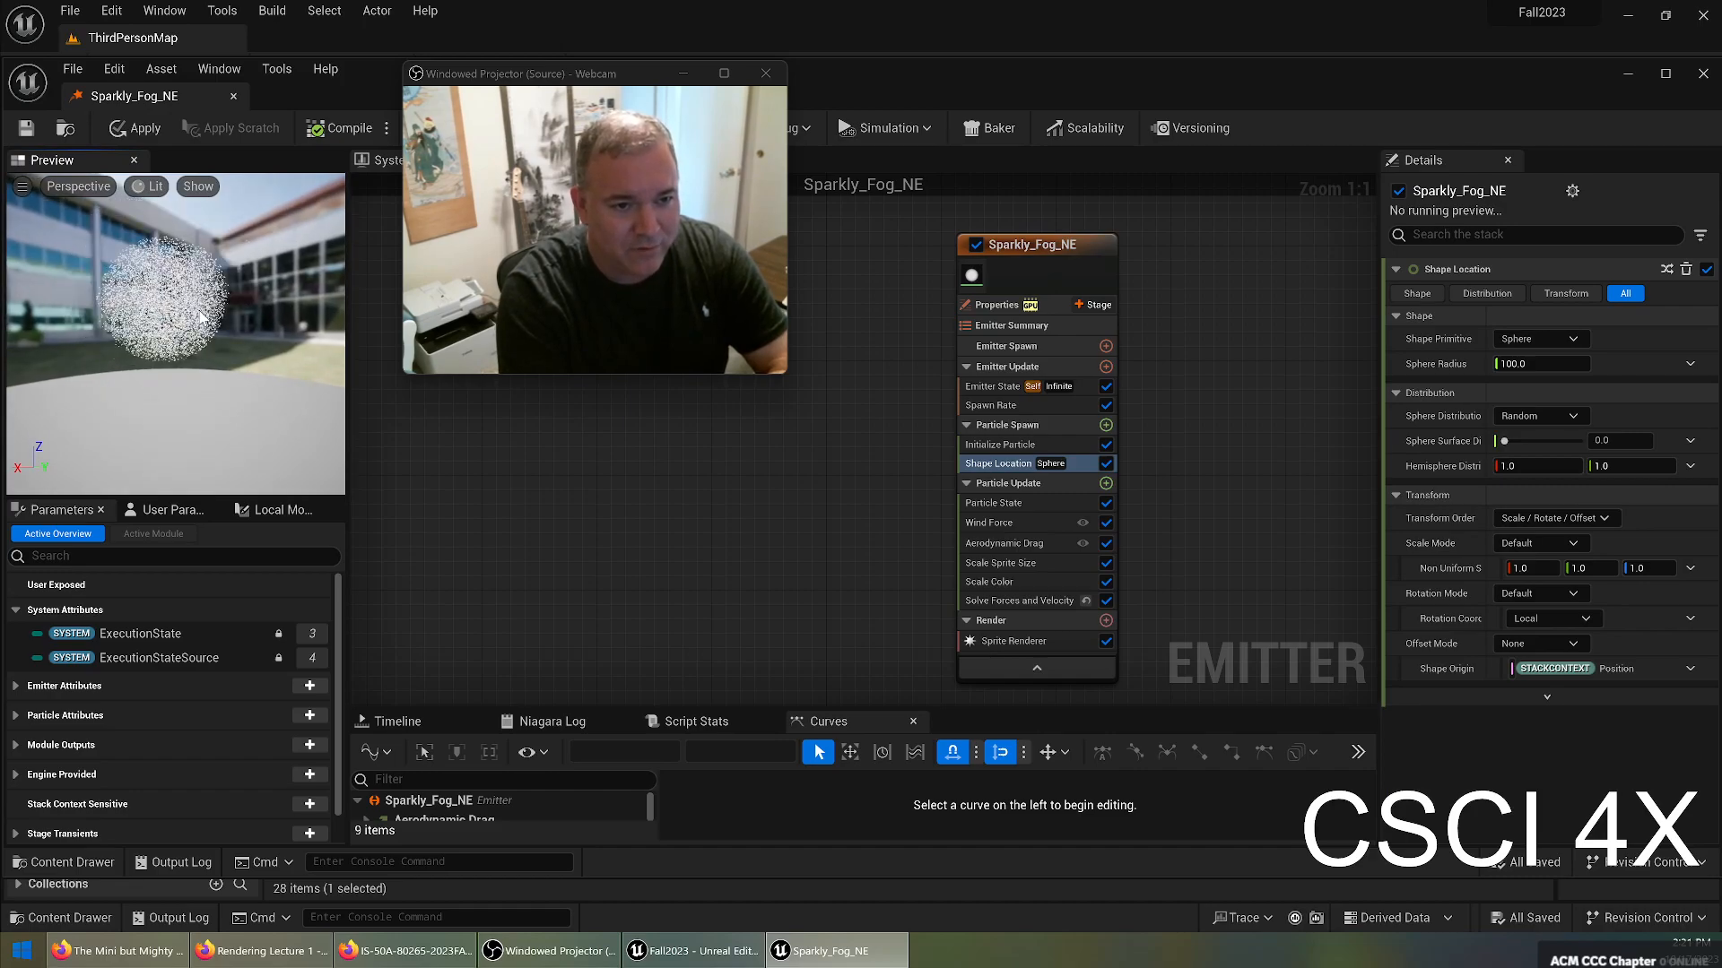
{"action": "left_click_drag", "start_coordinate": [196, 328], "coordinate": [224, 321]}
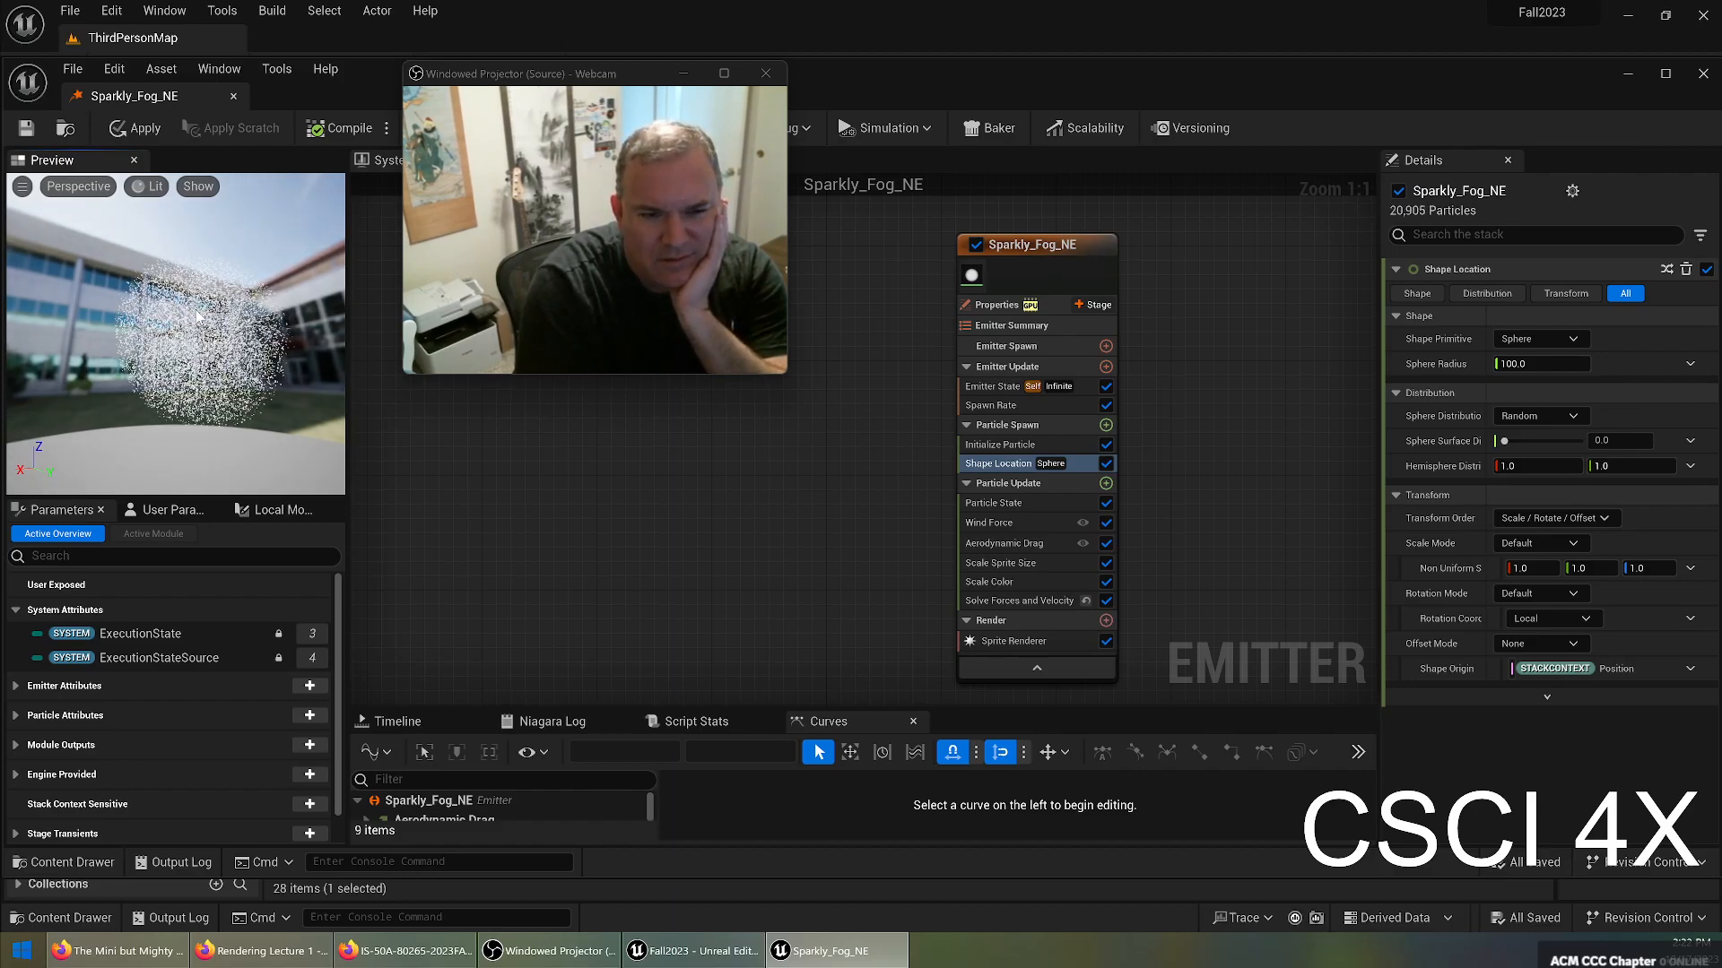
Try Torus as the Shape Primitive and inspect the emission shape from several angles.
{"action": "left_click", "coordinate": [1537, 341]}
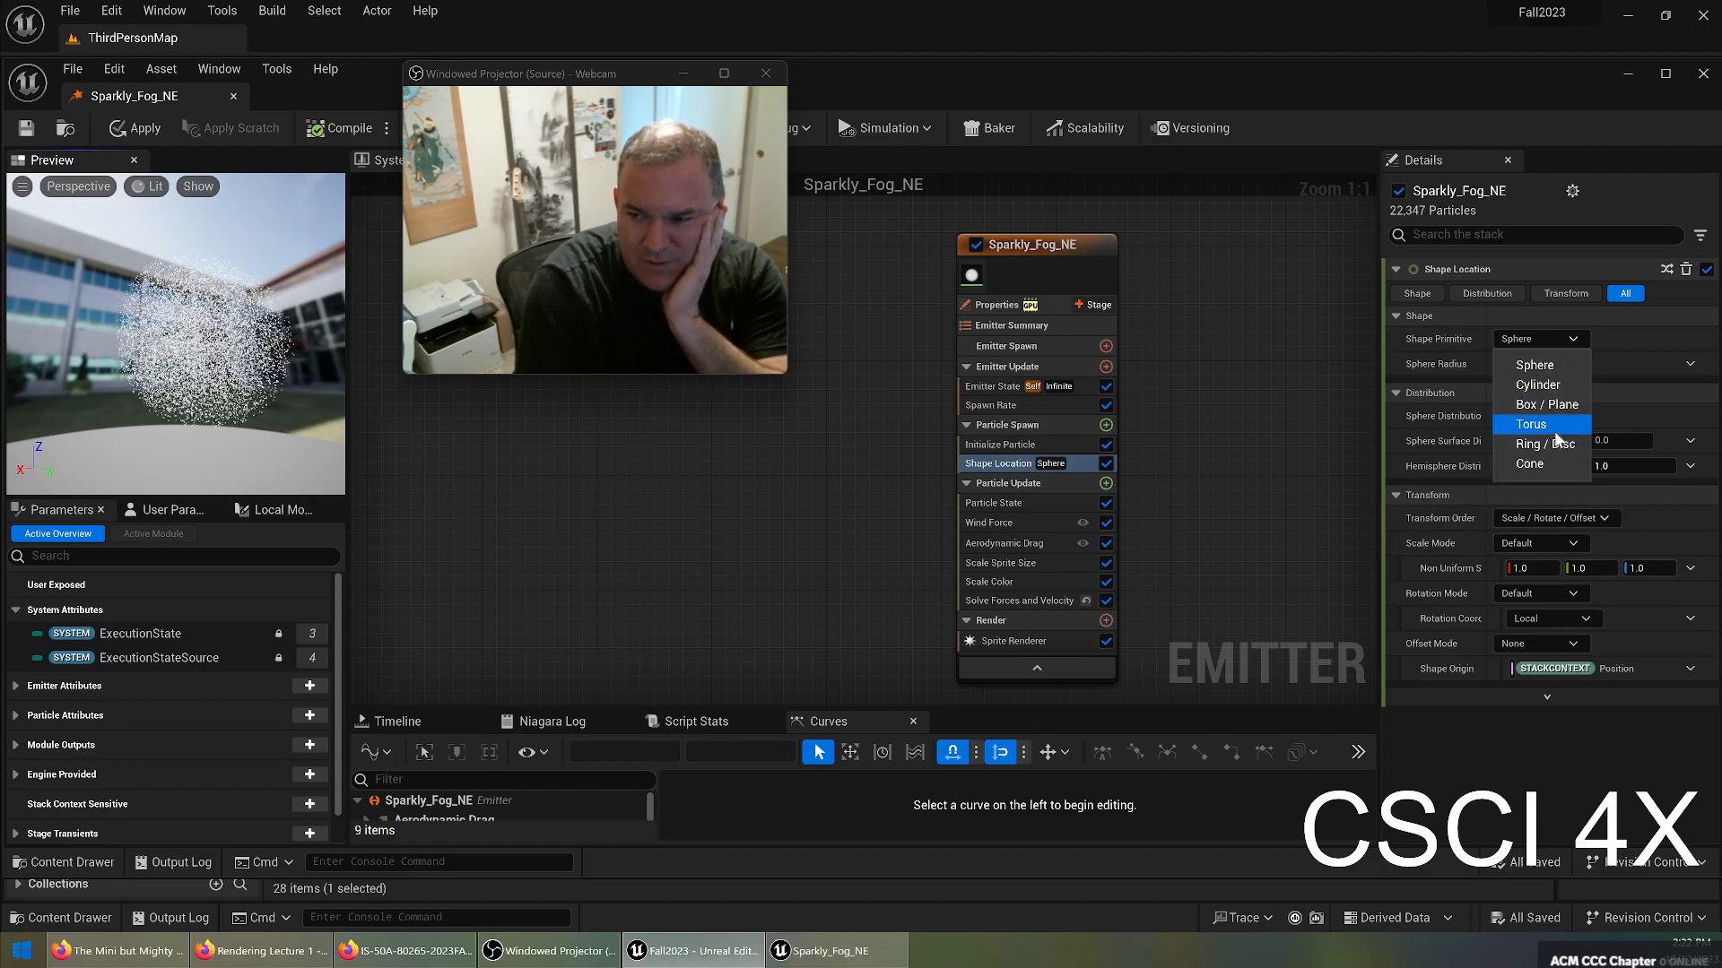
{"action": "left_click", "coordinate": [1554, 427]}
{"action": "left_click_drag", "start_coordinate": [229, 345], "coordinate": [287, 274]}
{"action": "mouse_move", "coordinate": [197, 314]}
{"action": "right_mouse_down"}
{"action": "mouse_move", "coordinate": [176, 381]}
{"action": "mouse_move", "coordinate": [199, 325]}
{"action": "right_mouse_up"}
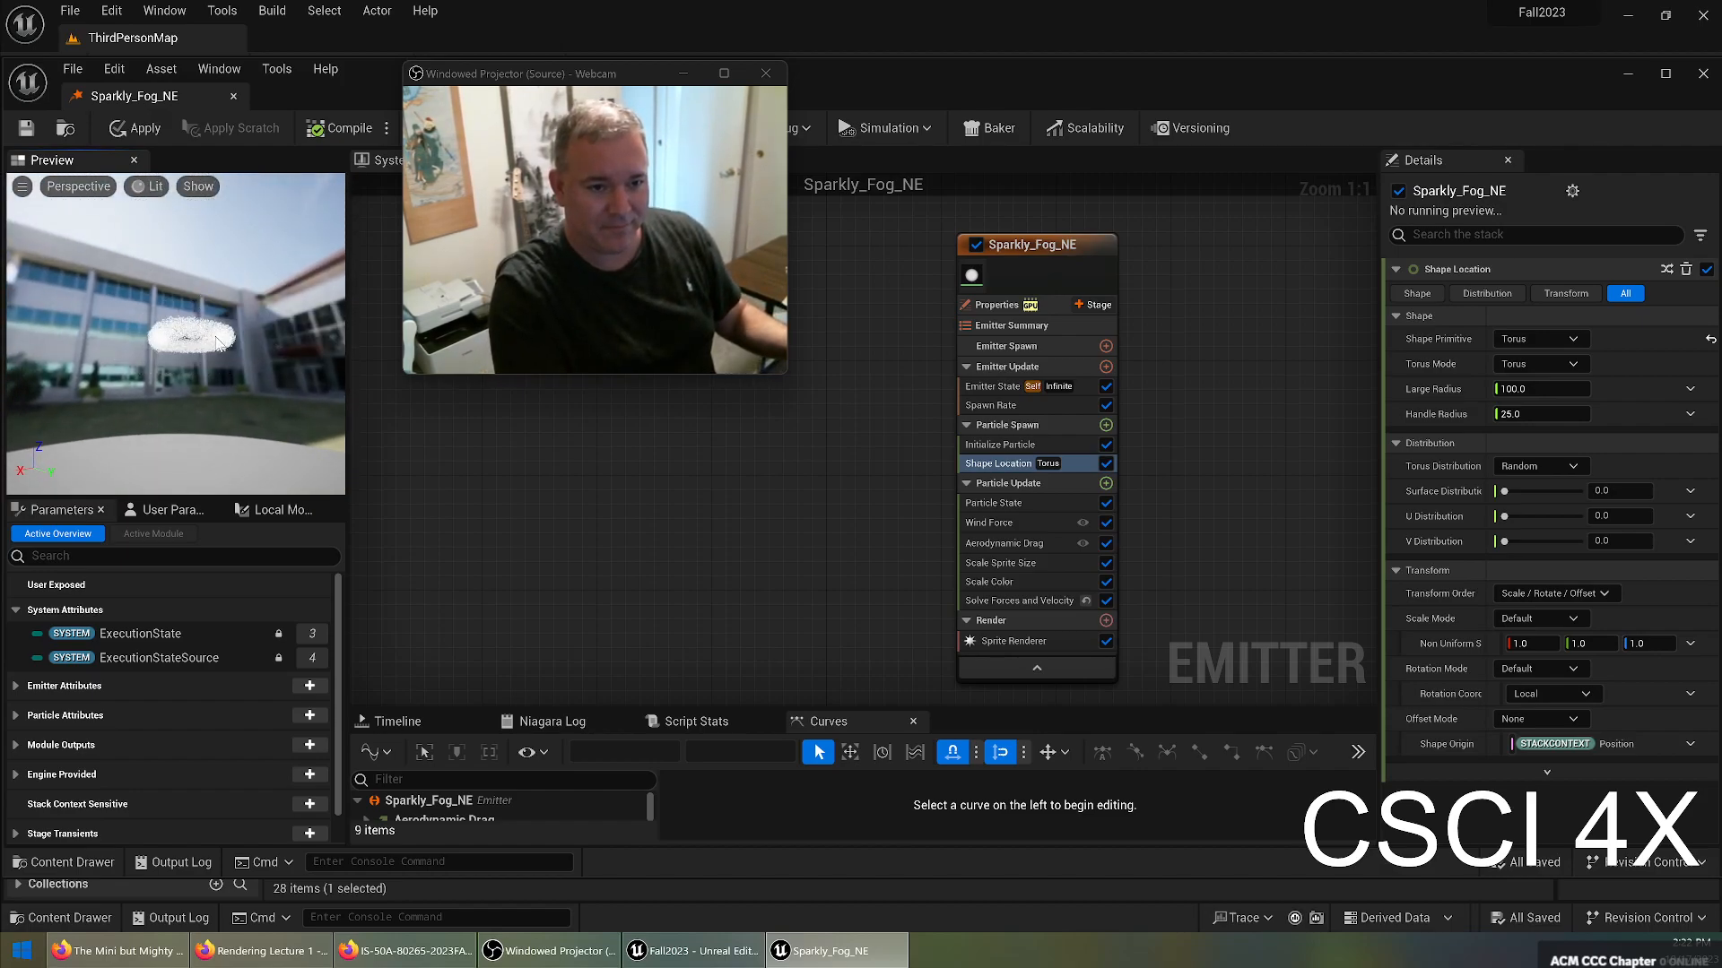
{"action": "left_click_drag", "start_coordinate": [209, 362], "coordinate": [240, 292]}
{"action": "left_click_drag", "start_coordinate": [92, 371], "coordinate": [106, 412]}
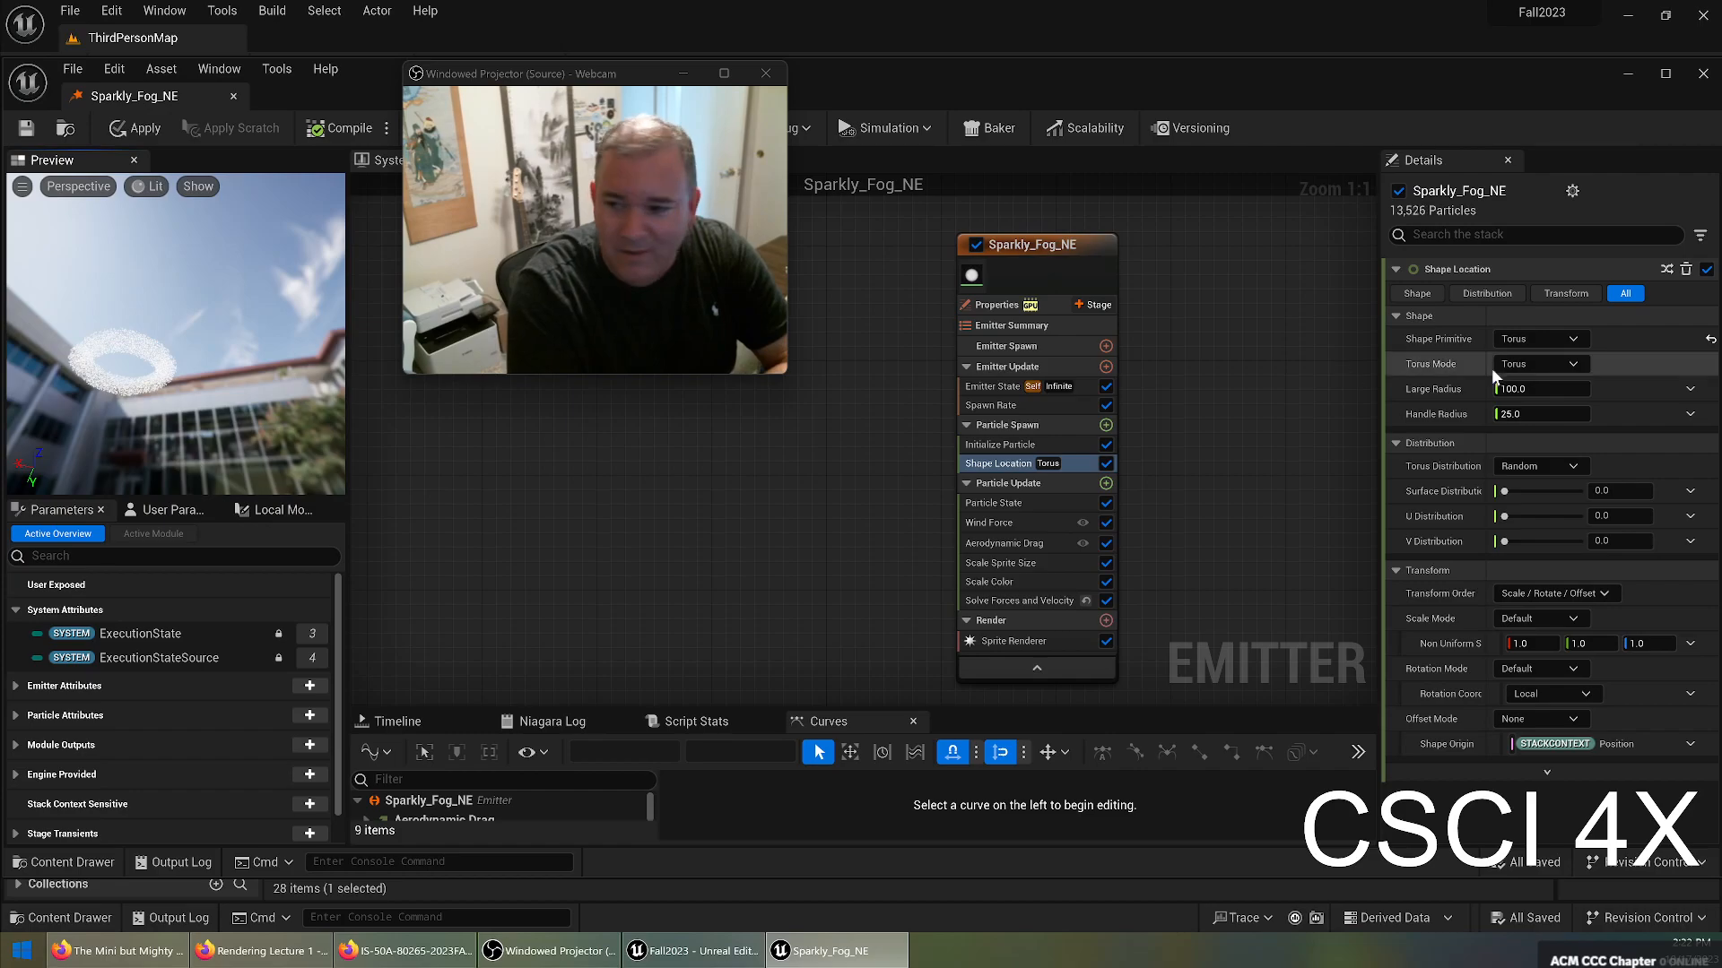
Try Ring / Disc and Cone as the Shape Primitive, inspecting each shape in the preview.
{"action": "left_click", "coordinate": [1532, 341]}
{"action": "left_click", "coordinate": [1545, 445]}
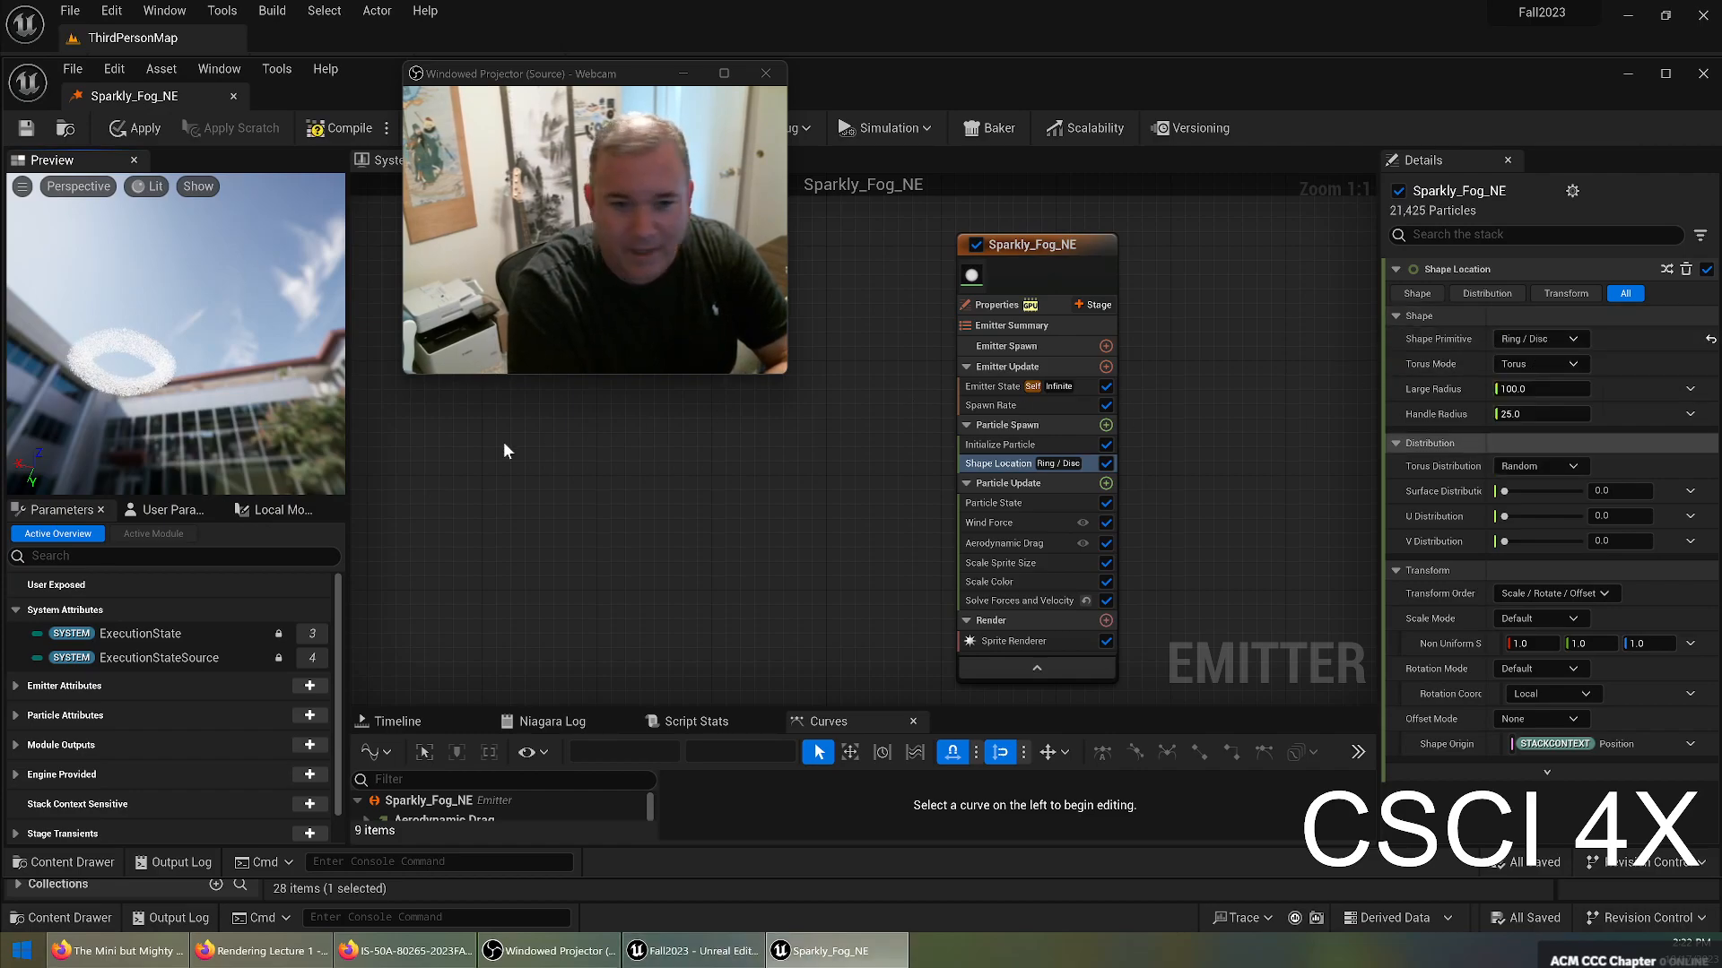
{"action": "mouse_move", "coordinate": [174, 378]}
{"action": "left_mouse_down"}
{"action": "mouse_move", "coordinate": [135, 359]}
{"action": "mouse_move", "coordinate": [174, 379]}
{"action": "left_mouse_up"}
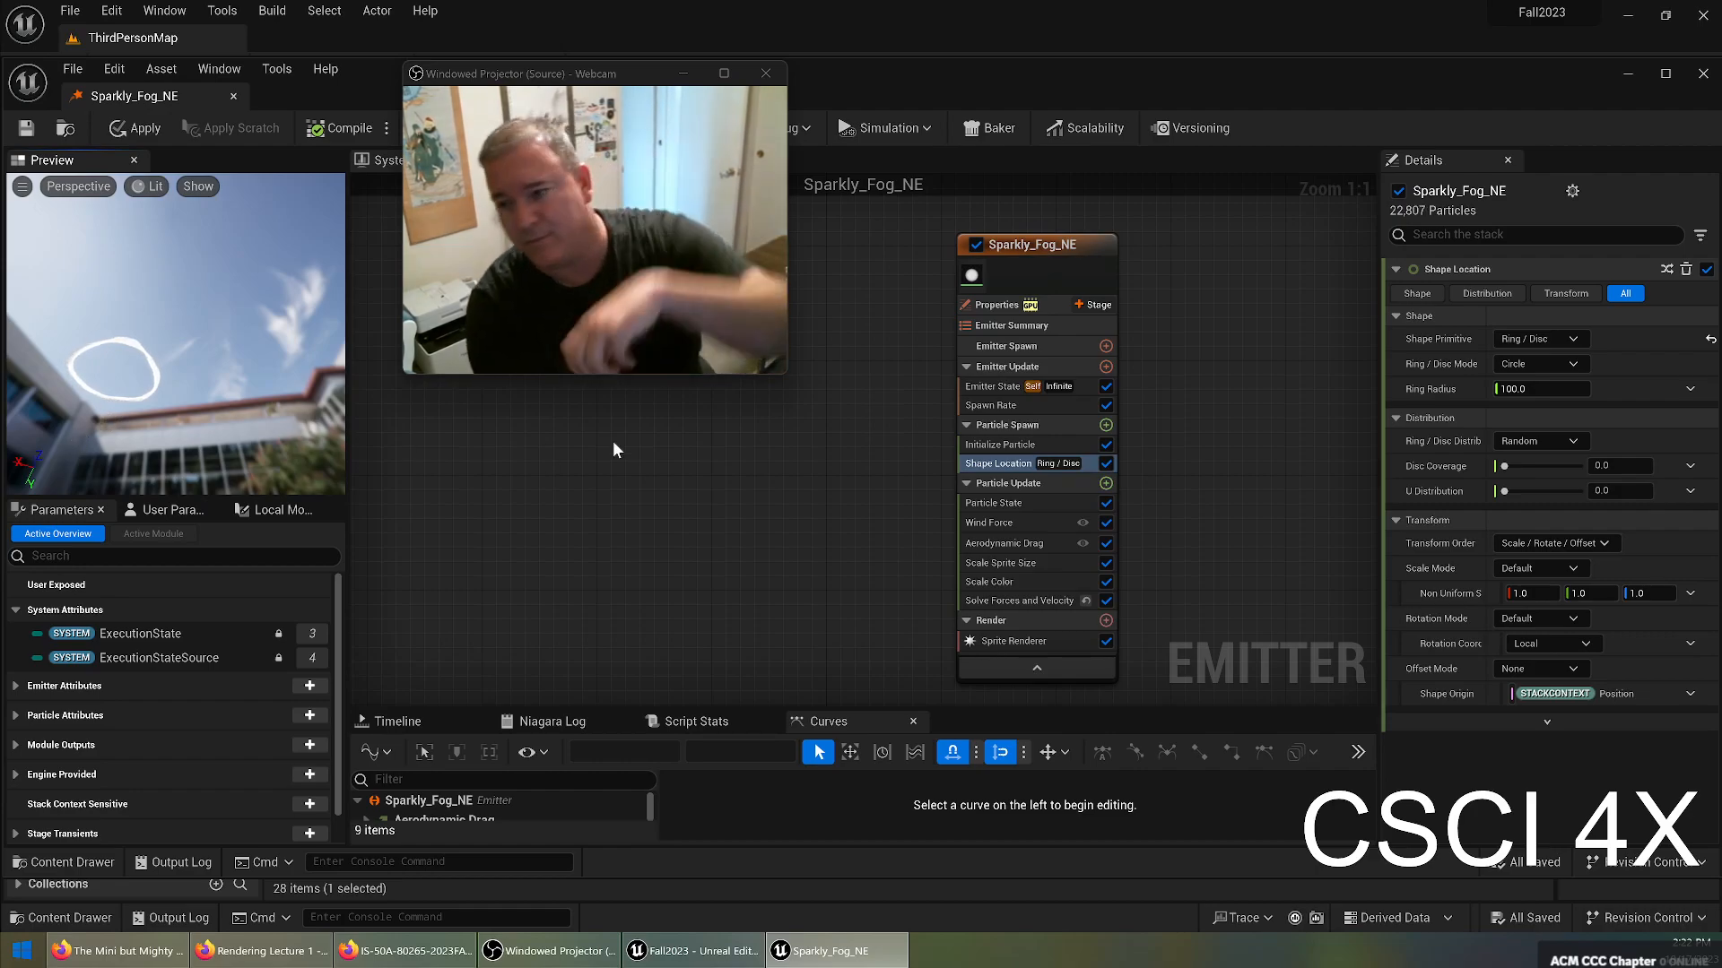
{"action": "left_click", "coordinate": [1553, 337]}
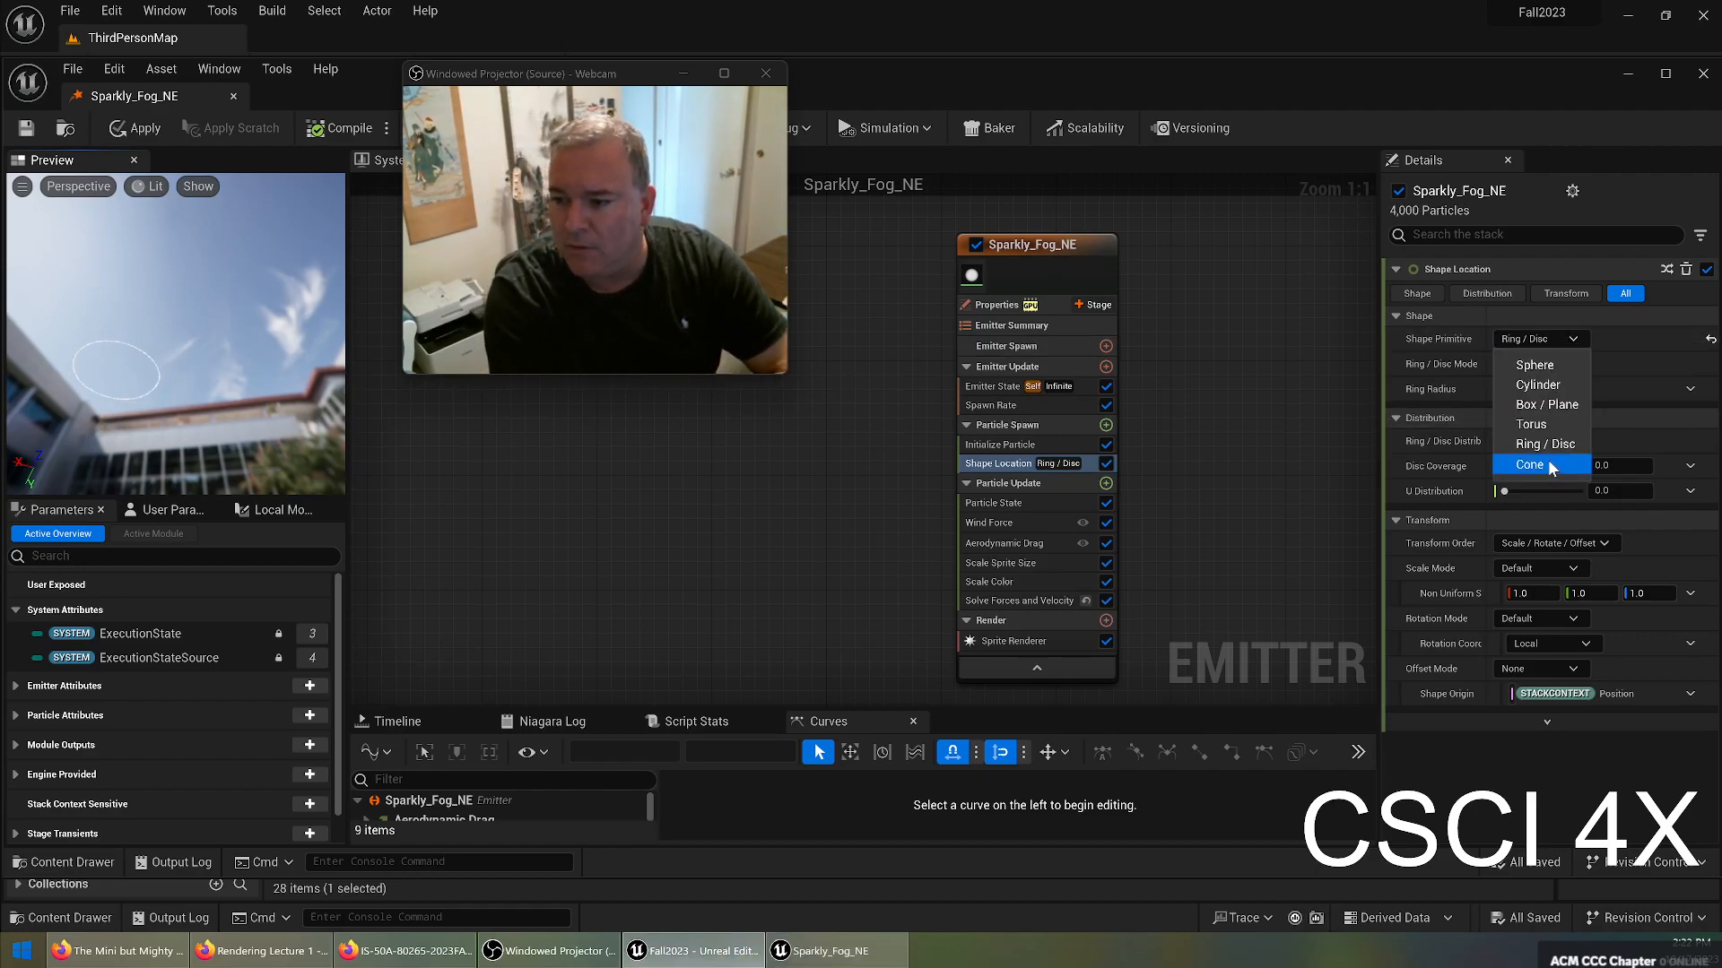
{"action": "left_click", "coordinate": [1528, 461]}
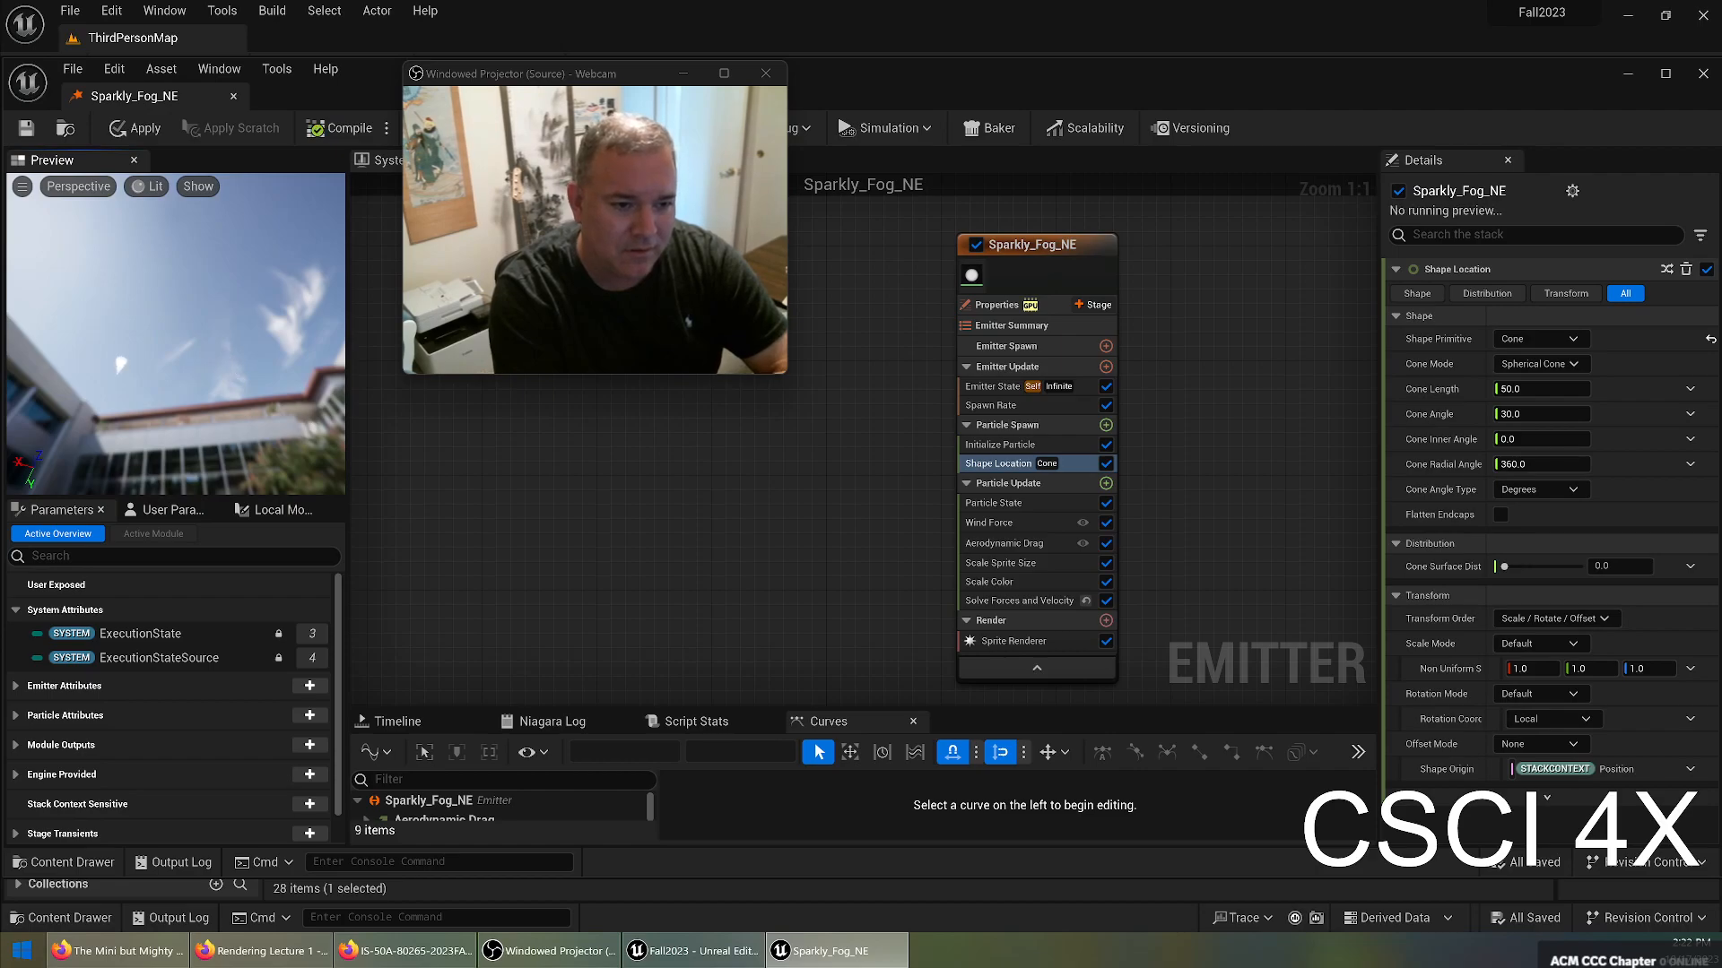
{"action": "right_click_drag", "start_coordinate": [156, 429], "coordinate": [68, 428]}
Return the Shape Primitive to Box / Plane with its mode set to Box.
{"action": "left_click", "coordinate": [1537, 363]}
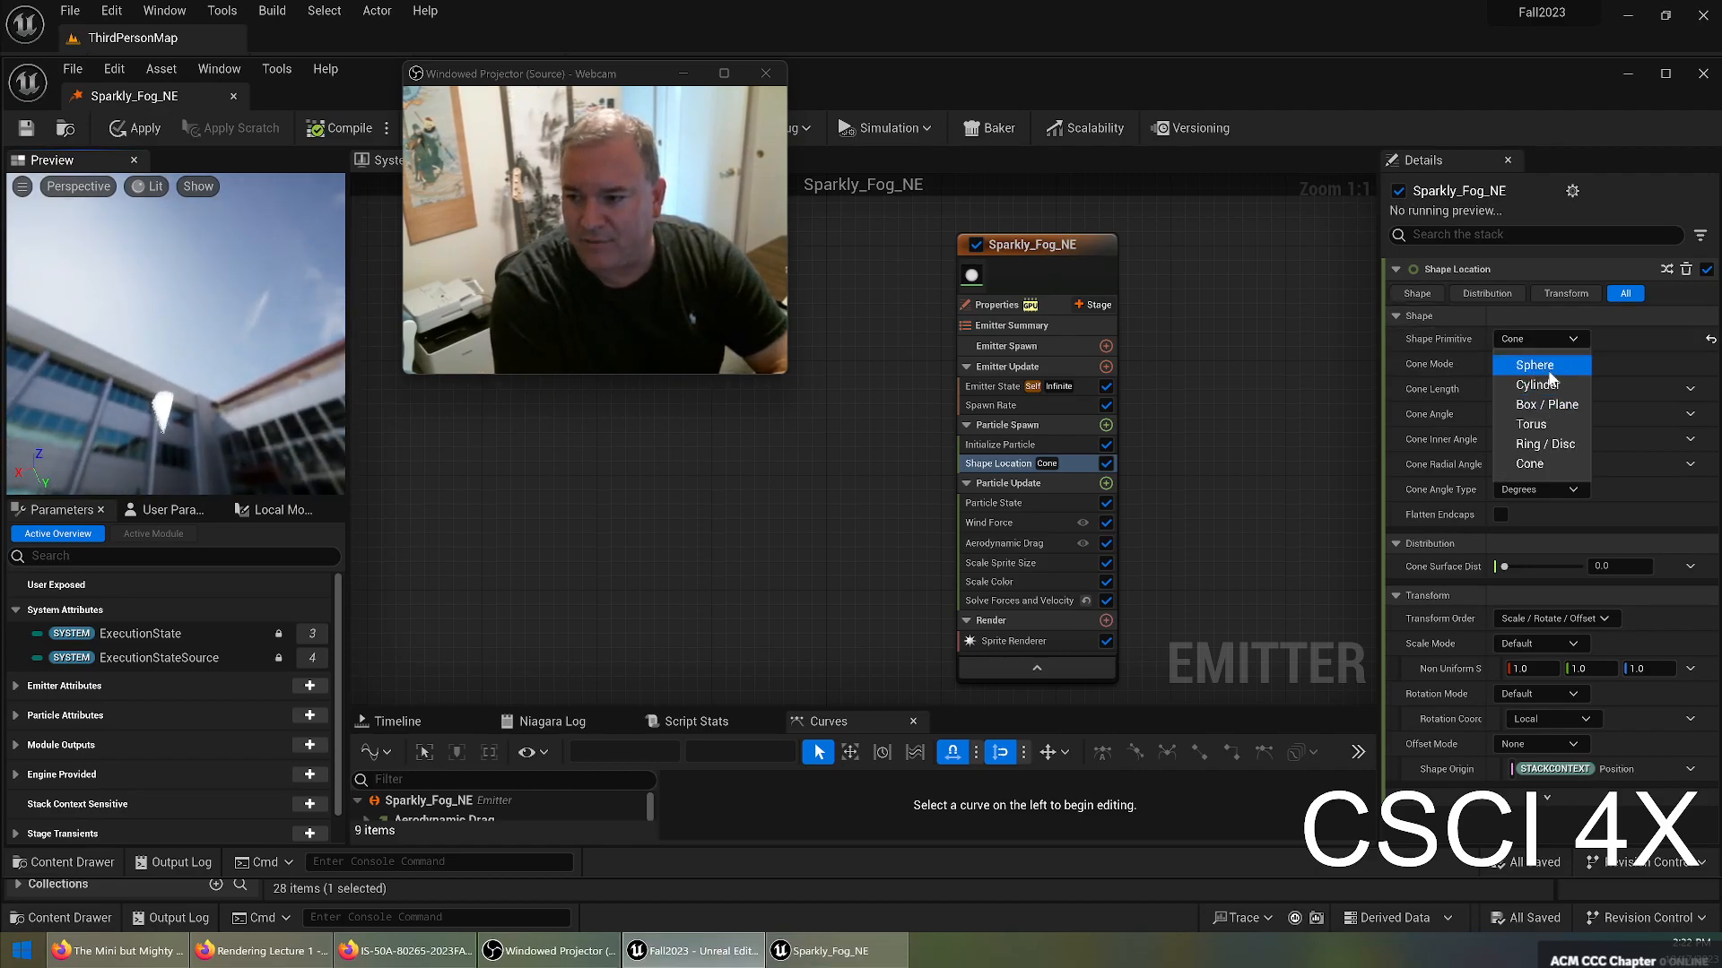
{"action": "left_click", "coordinate": [1552, 411]}
{"action": "left_click", "coordinate": [1526, 365]}
{"action": "left_click", "coordinate": [1526, 390]}
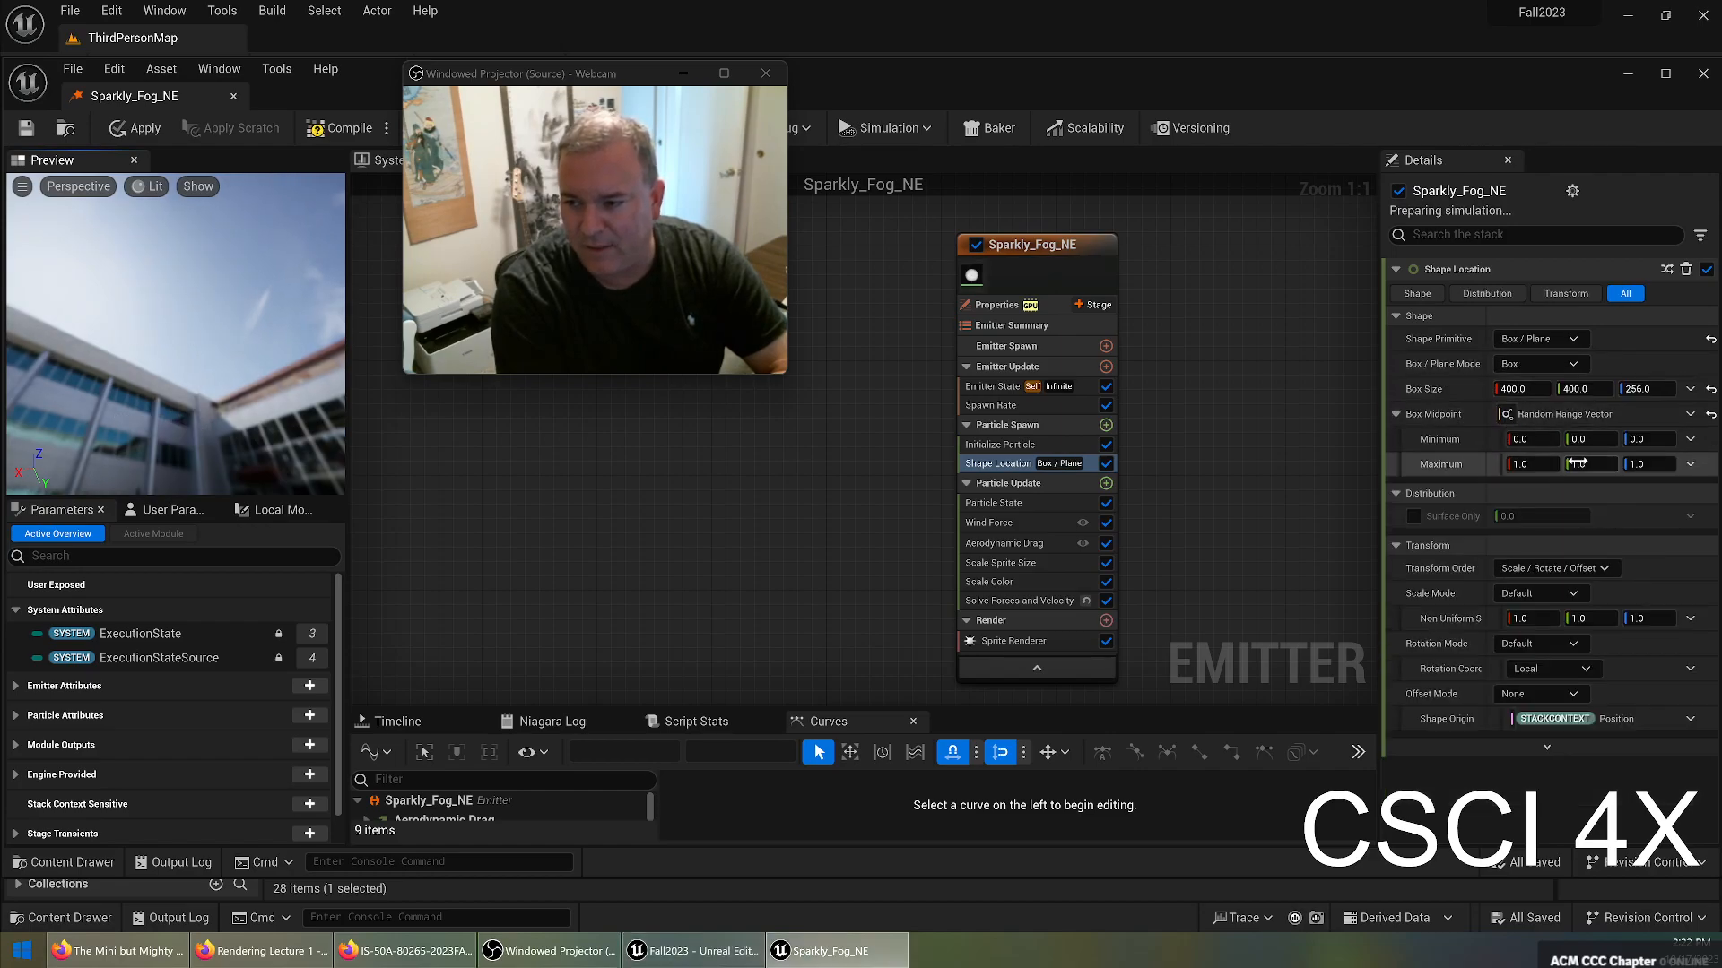
{"action": "left_click", "coordinate": [1515, 389]}
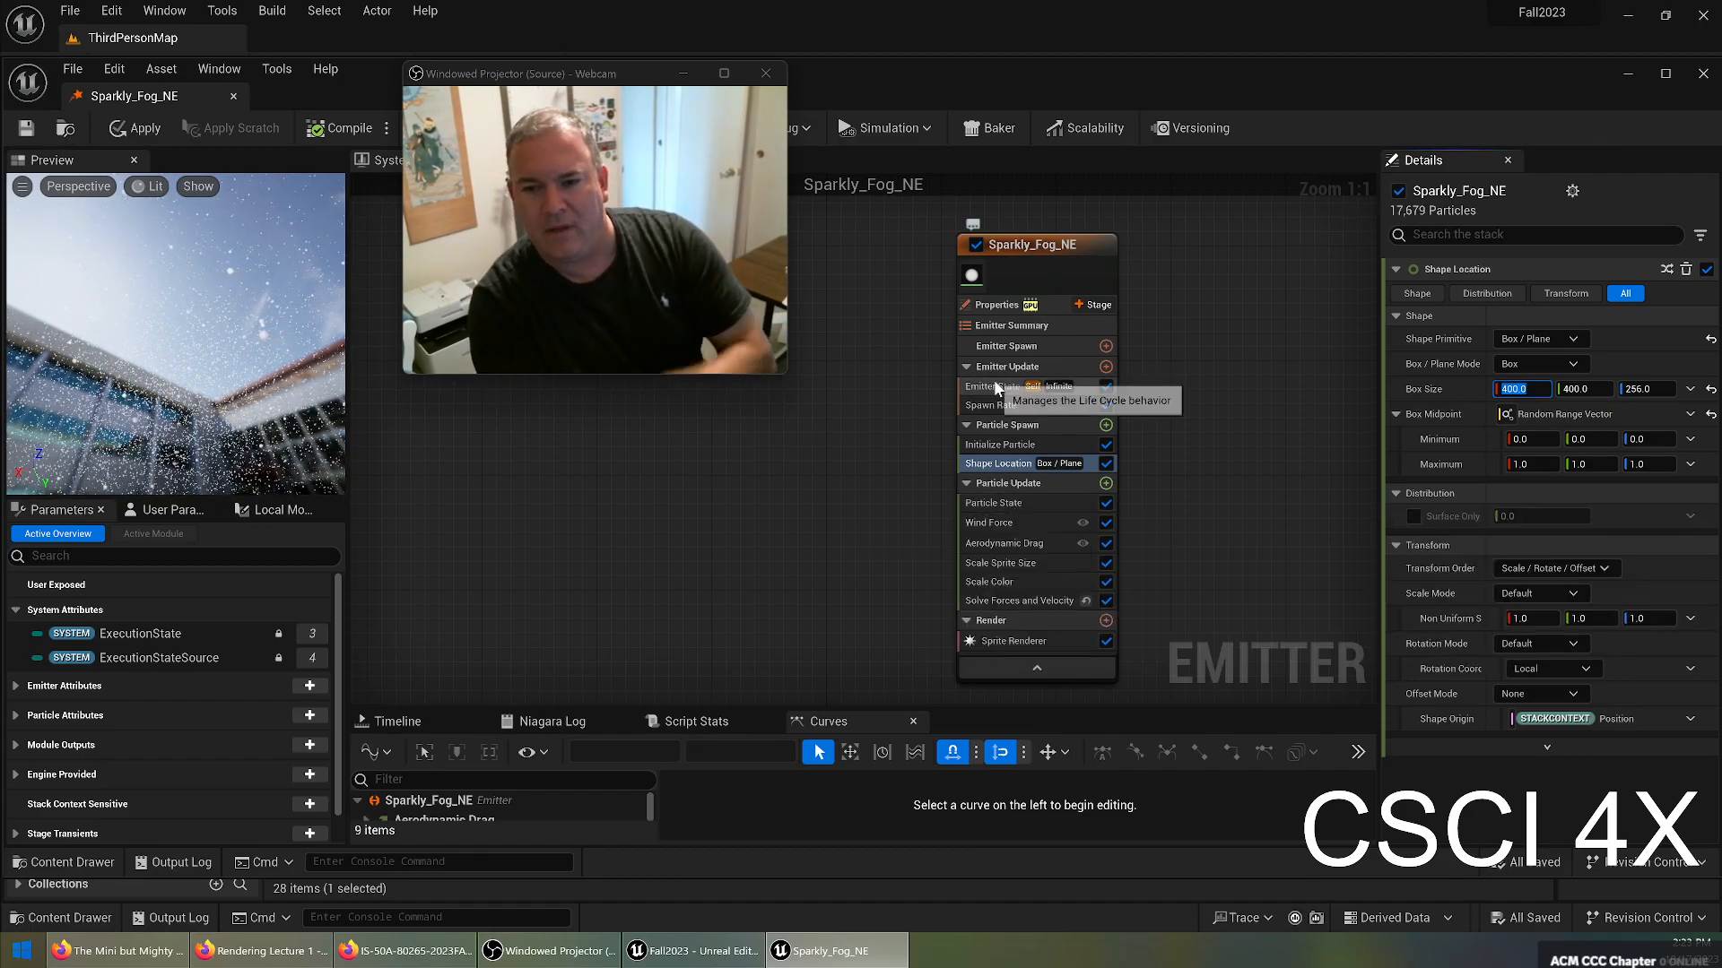
Examine the Emitter Spawn, Emitter Update, Particle Spawn and Particle Update stages of the emitter.
{"action": "left_click", "coordinate": [999, 351]}
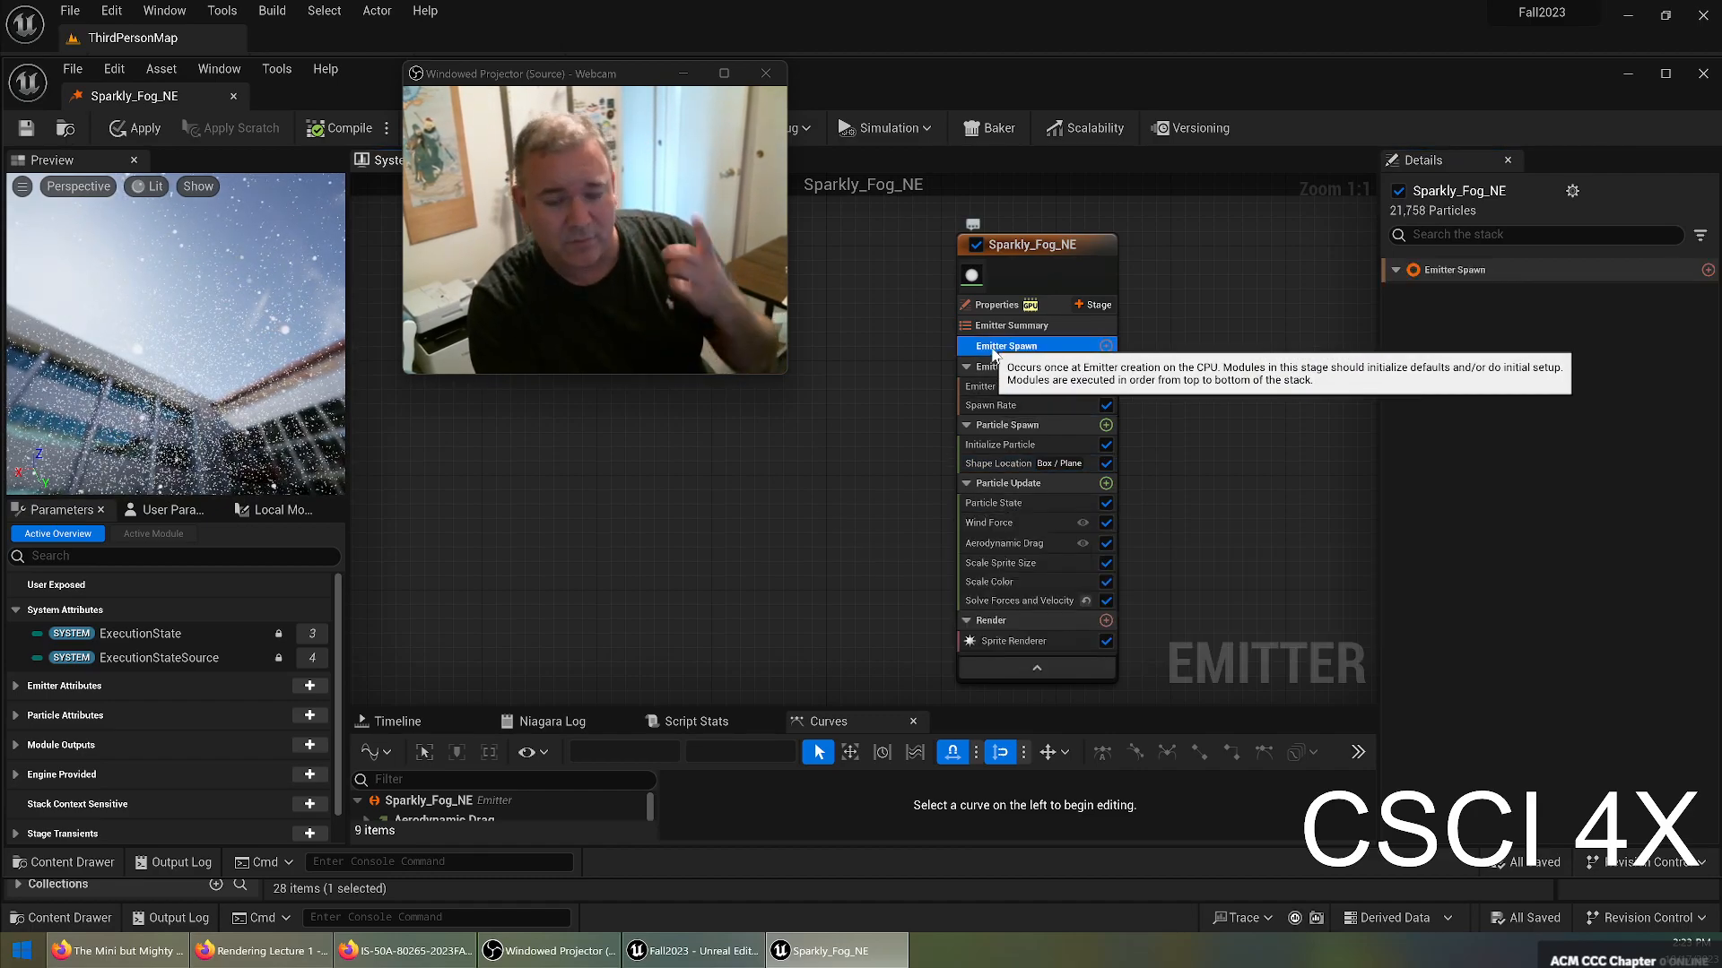
{"action": "left_click", "coordinate": [1019, 371]}
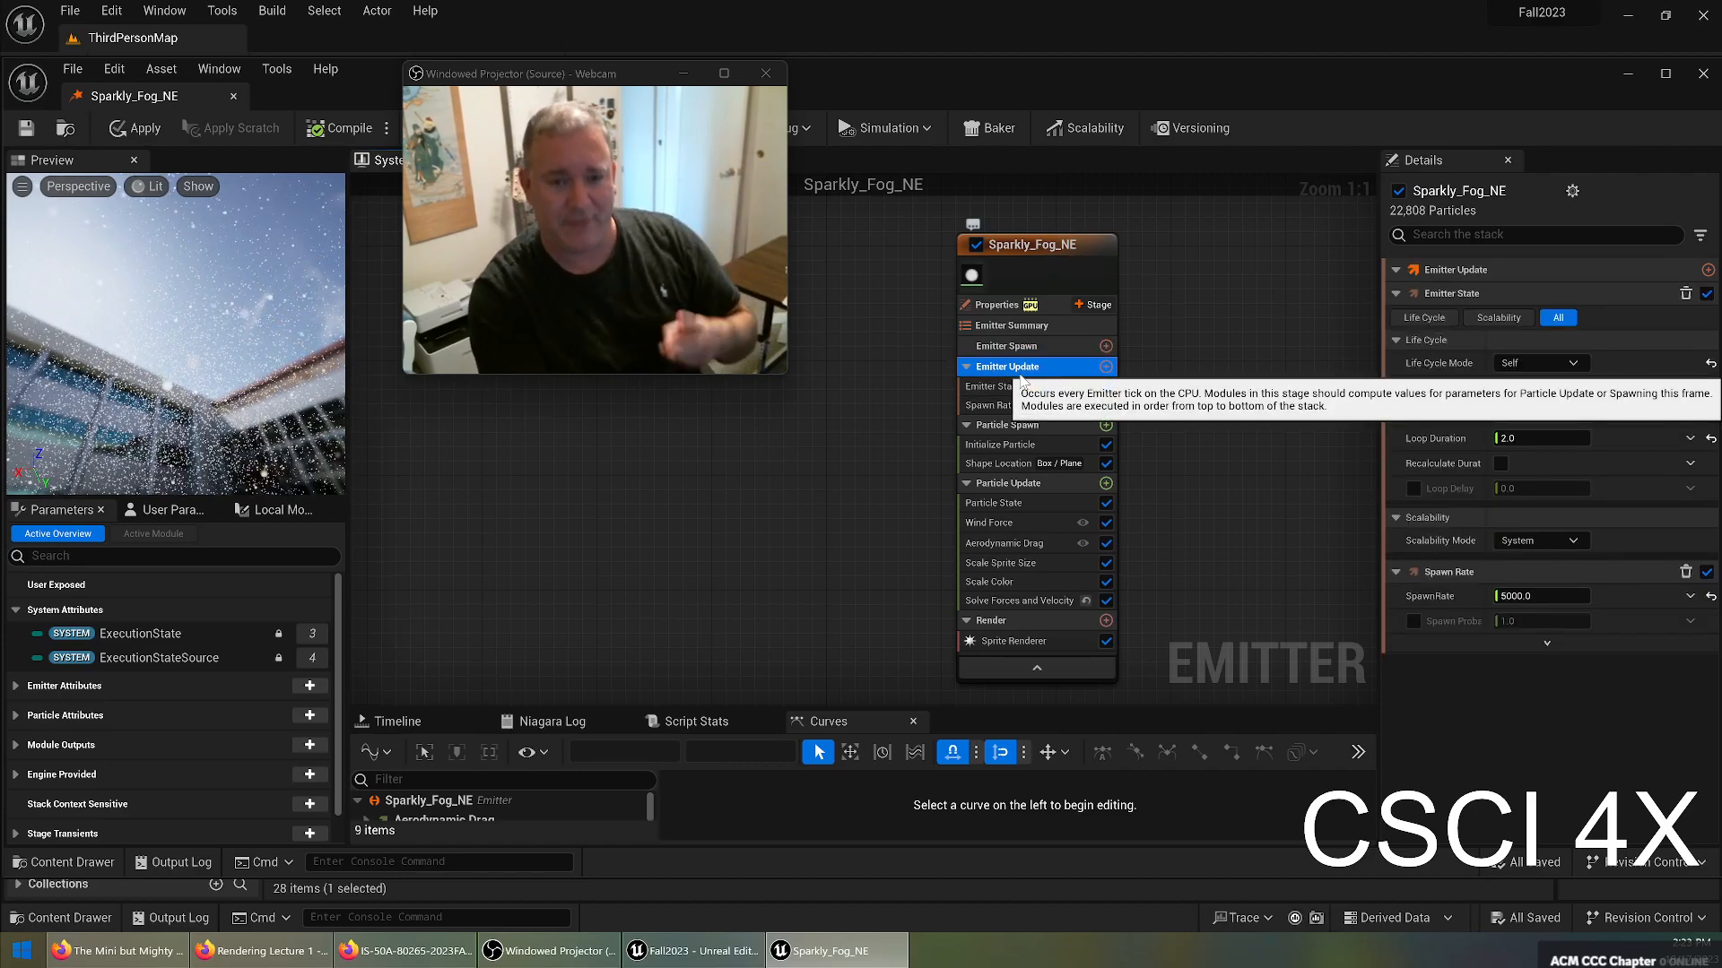
{"action": "left_click", "coordinate": [1010, 427]}
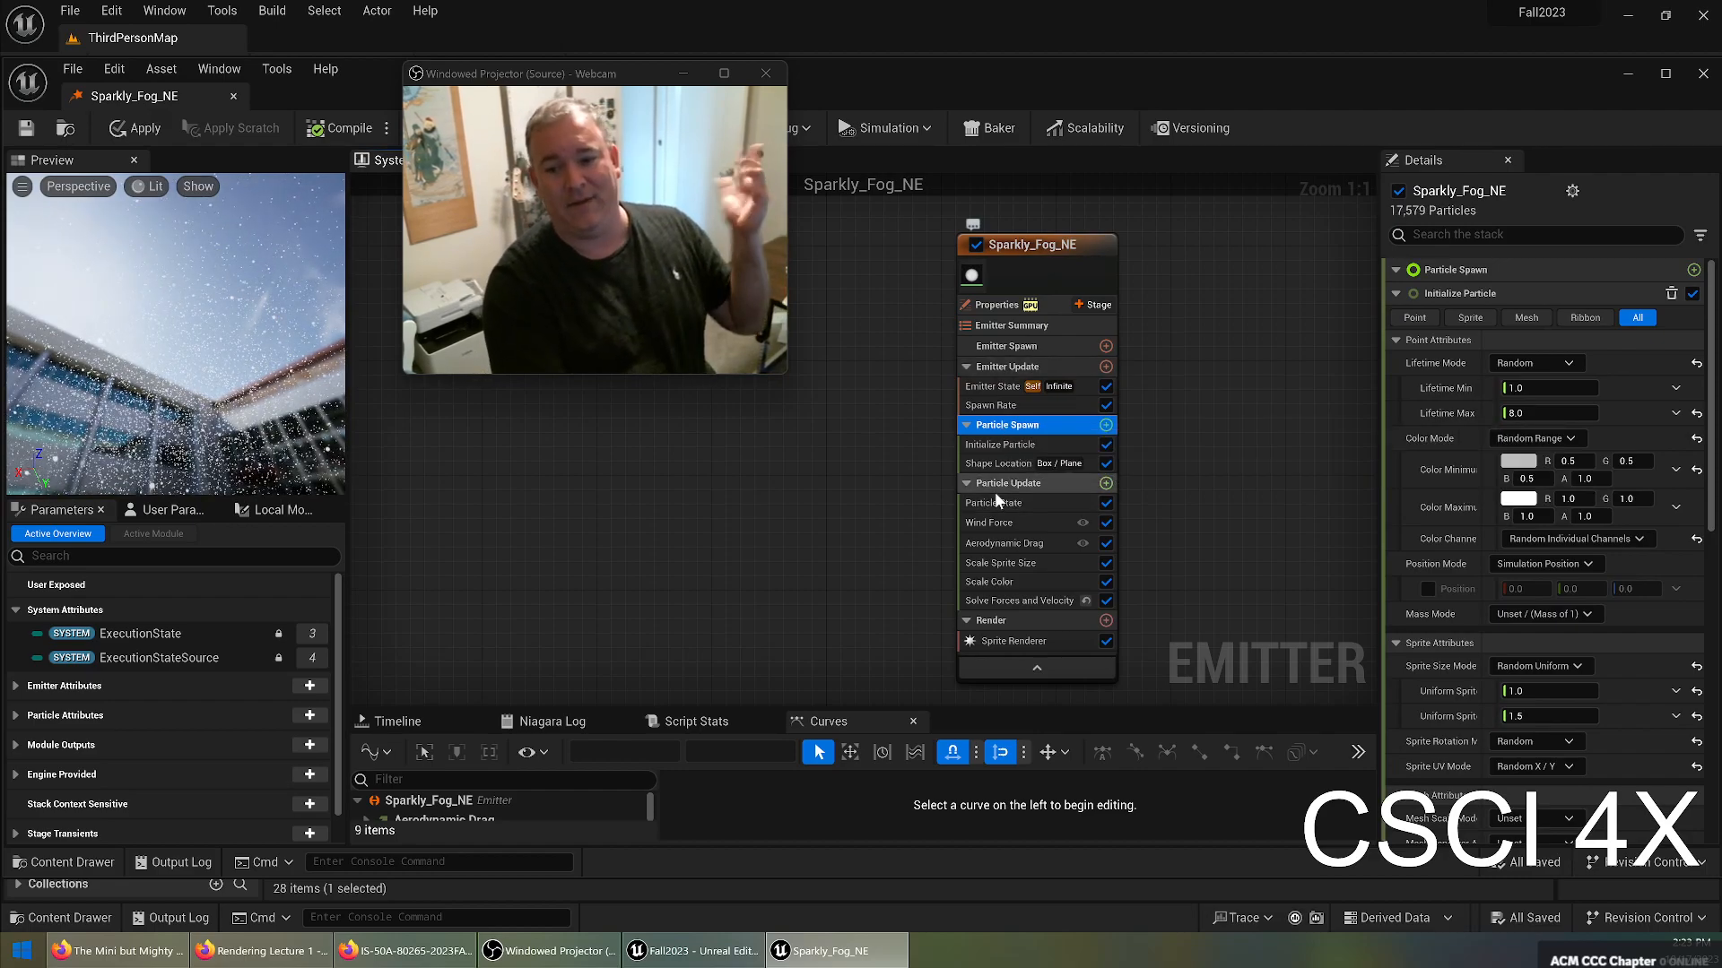
{"action": "left_click", "coordinate": [970, 485]}
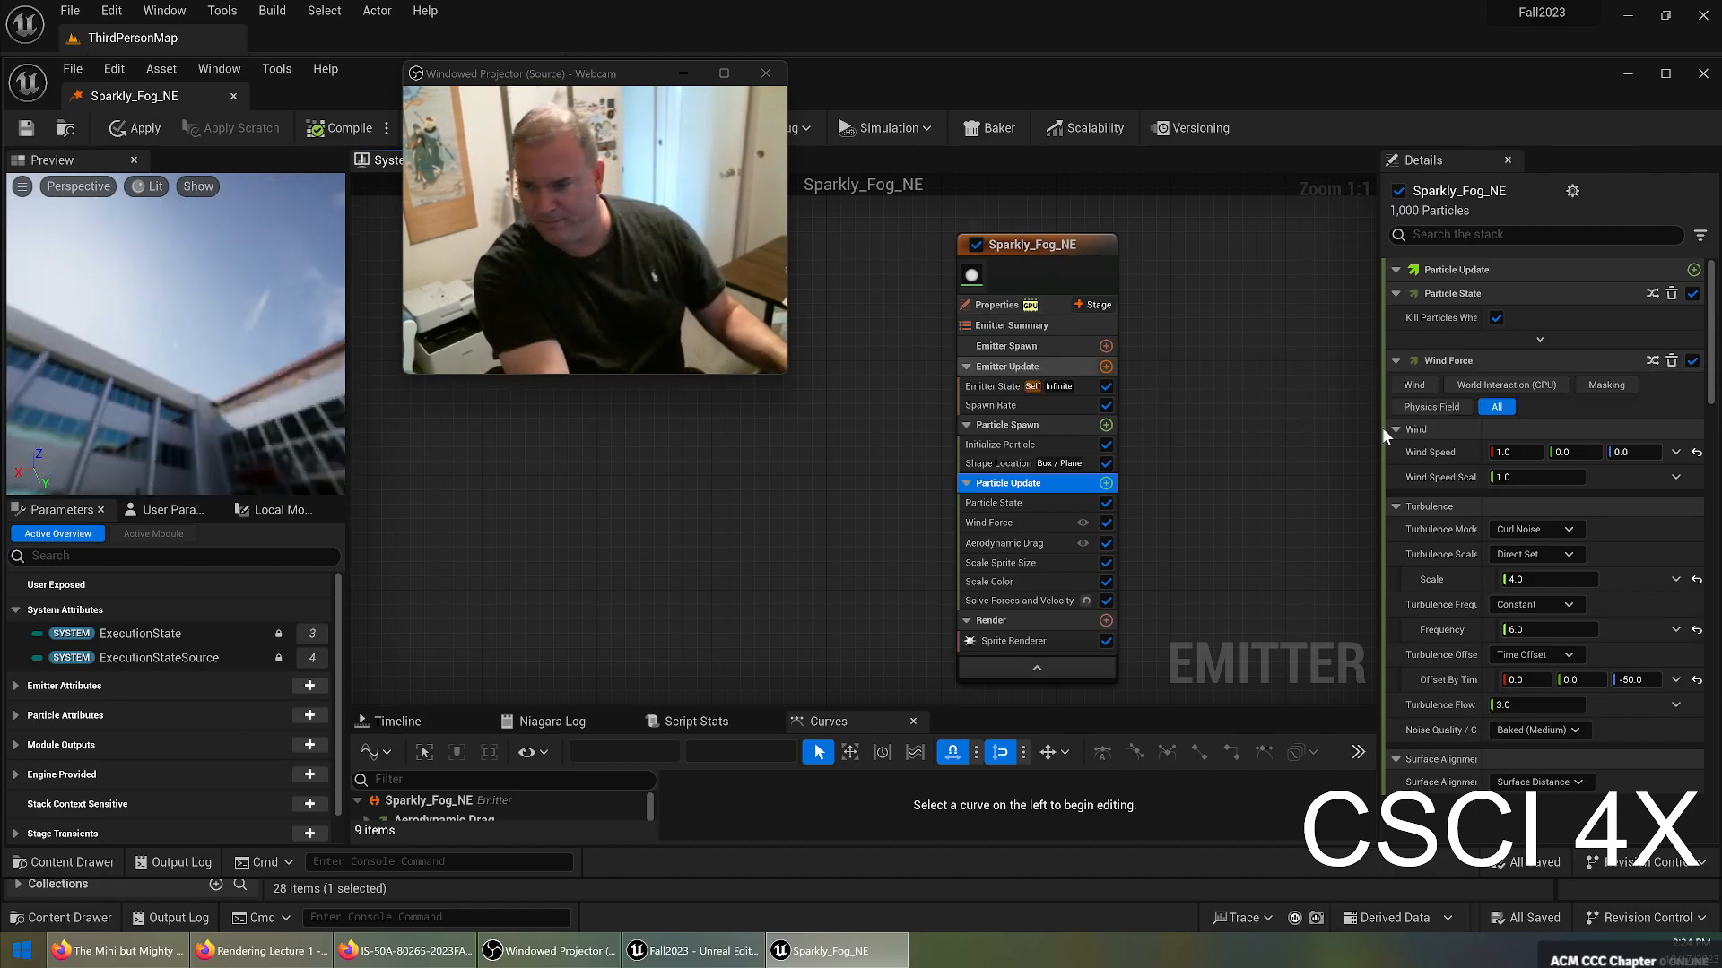
Set the Lifetime Min of the Initialize Particle module to 5.0.
{"action": "left_click", "coordinate": [1036, 446]}
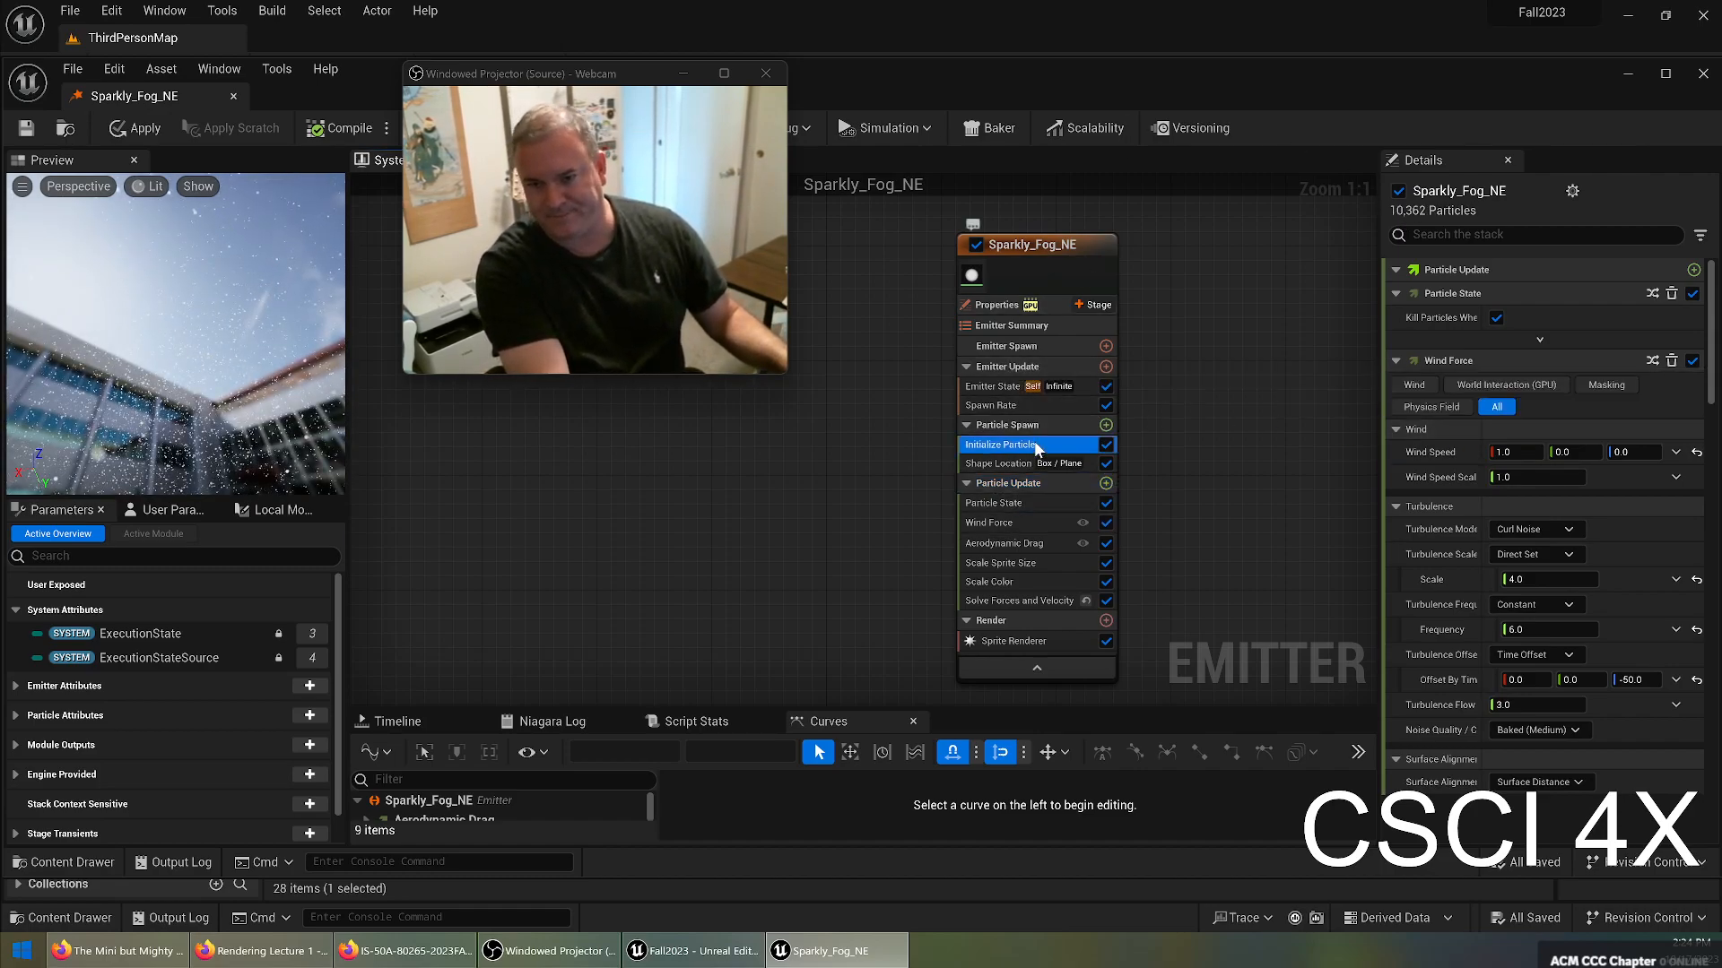
{"action": "left_click", "coordinate": [1561, 364]}
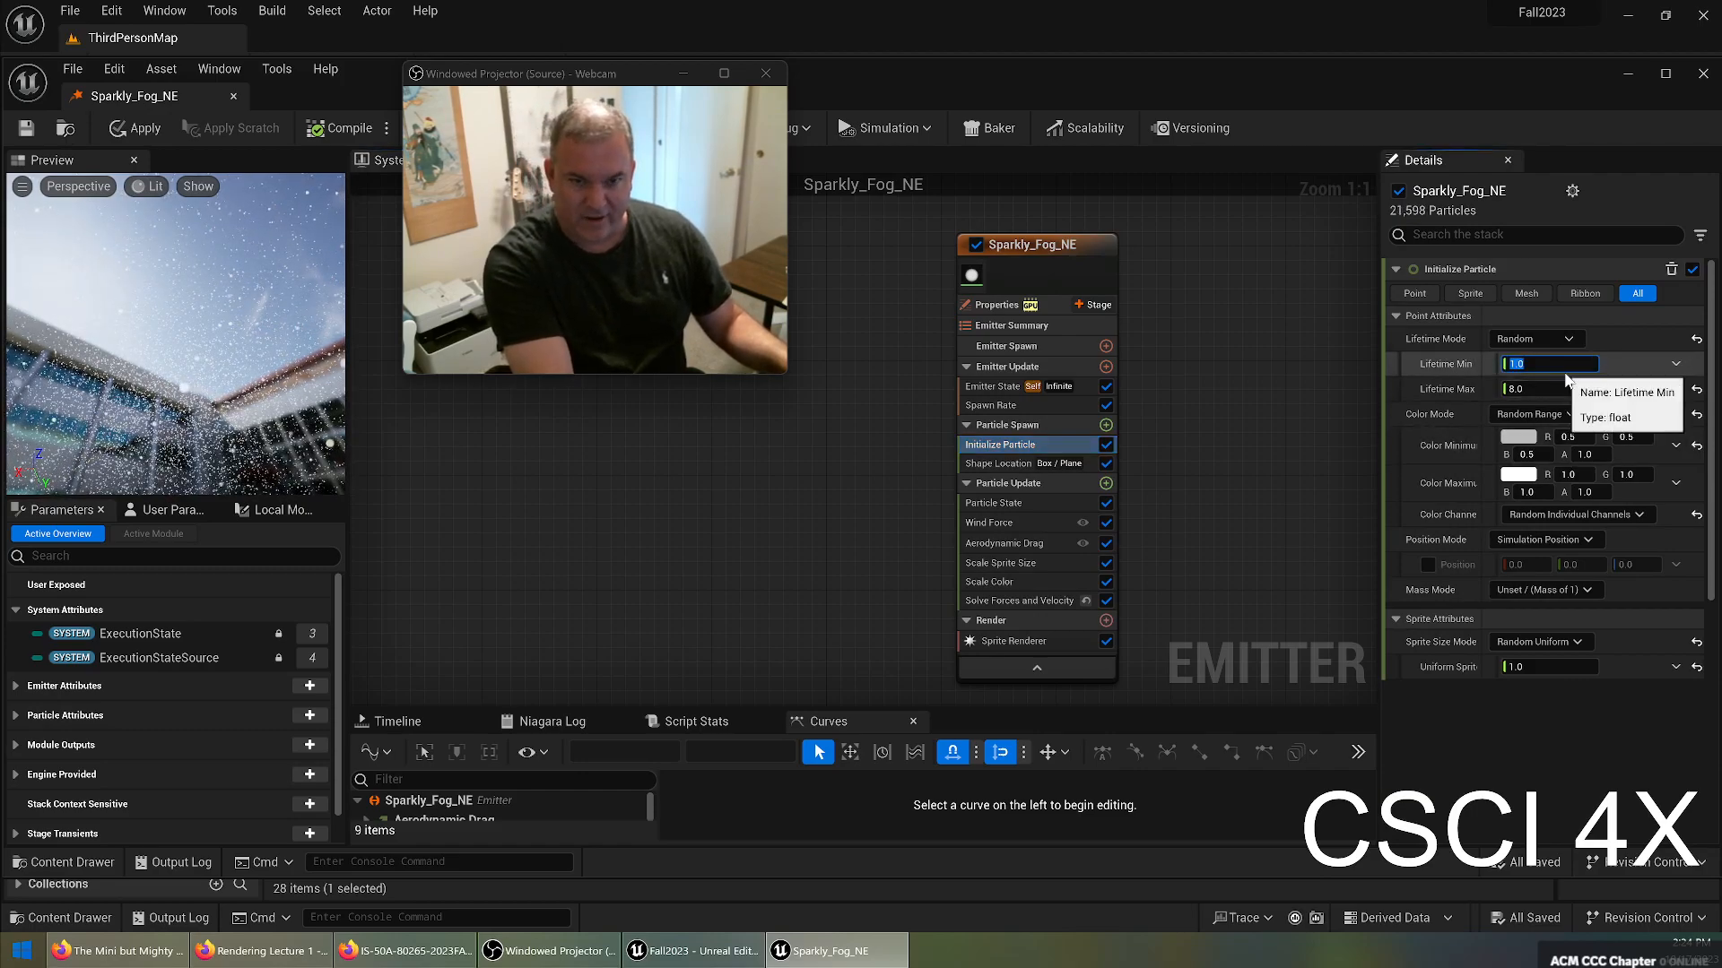
{"action": "type", "text": "5"}
{"action": "key", "text": "Return"}
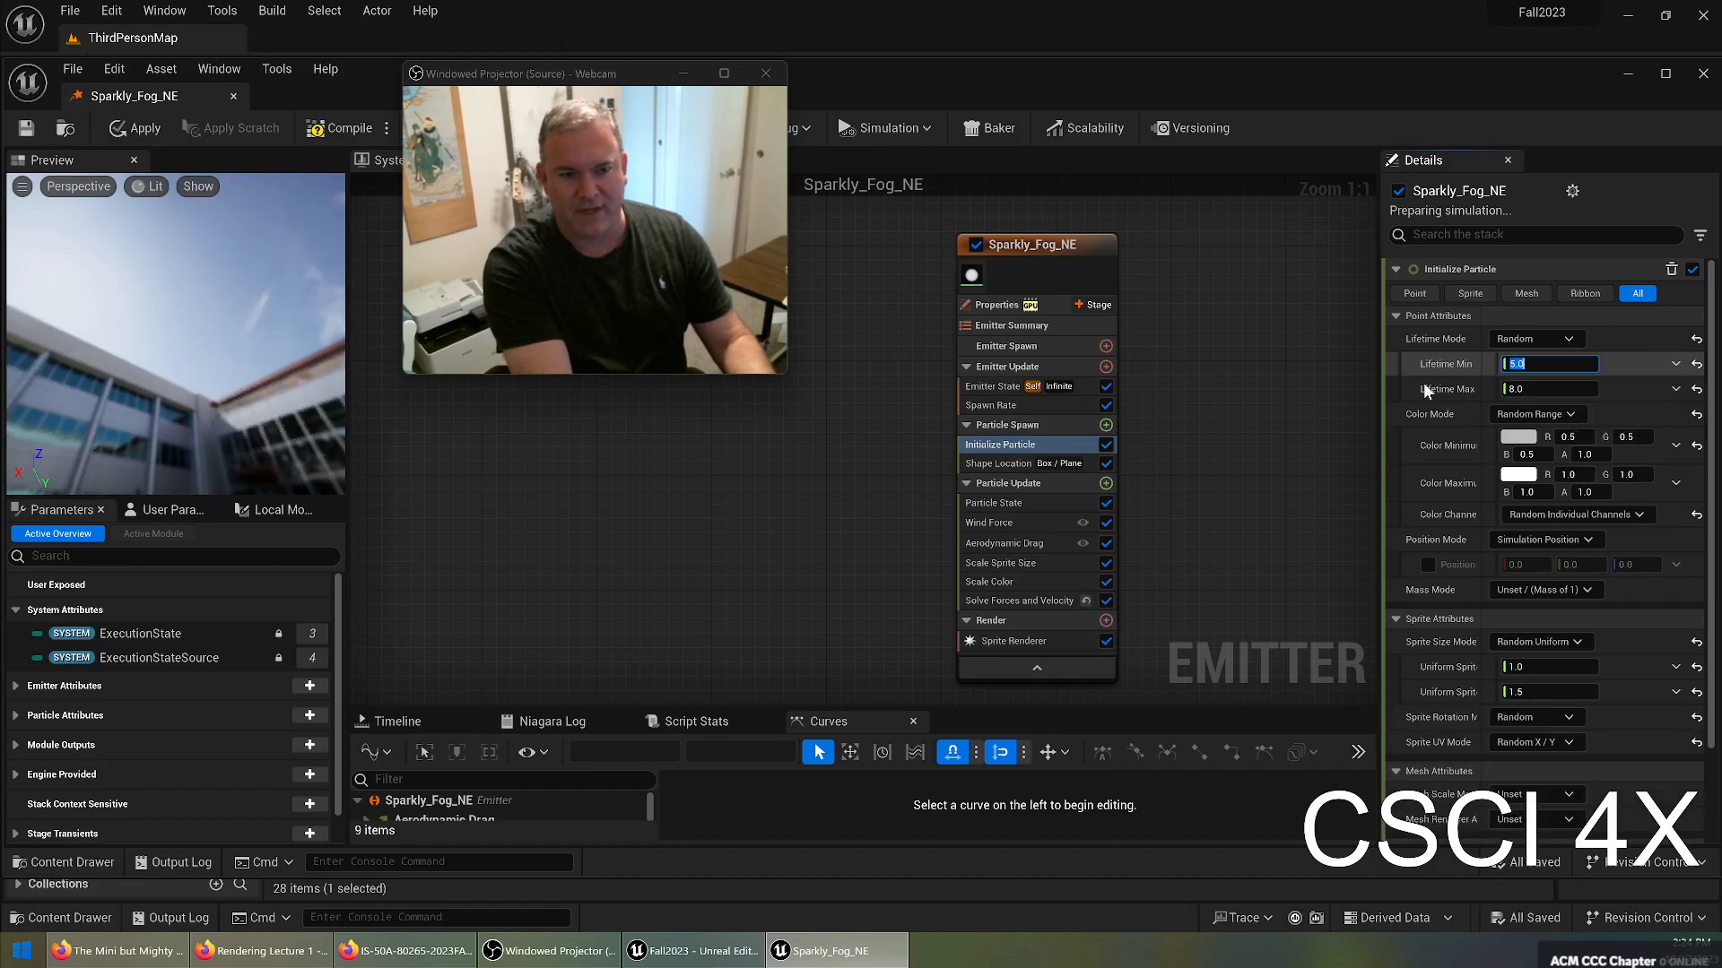
{"action": "scroll", "coordinate": [1531, 624], "scroll_direction": "down", "scroll_amount": 1}
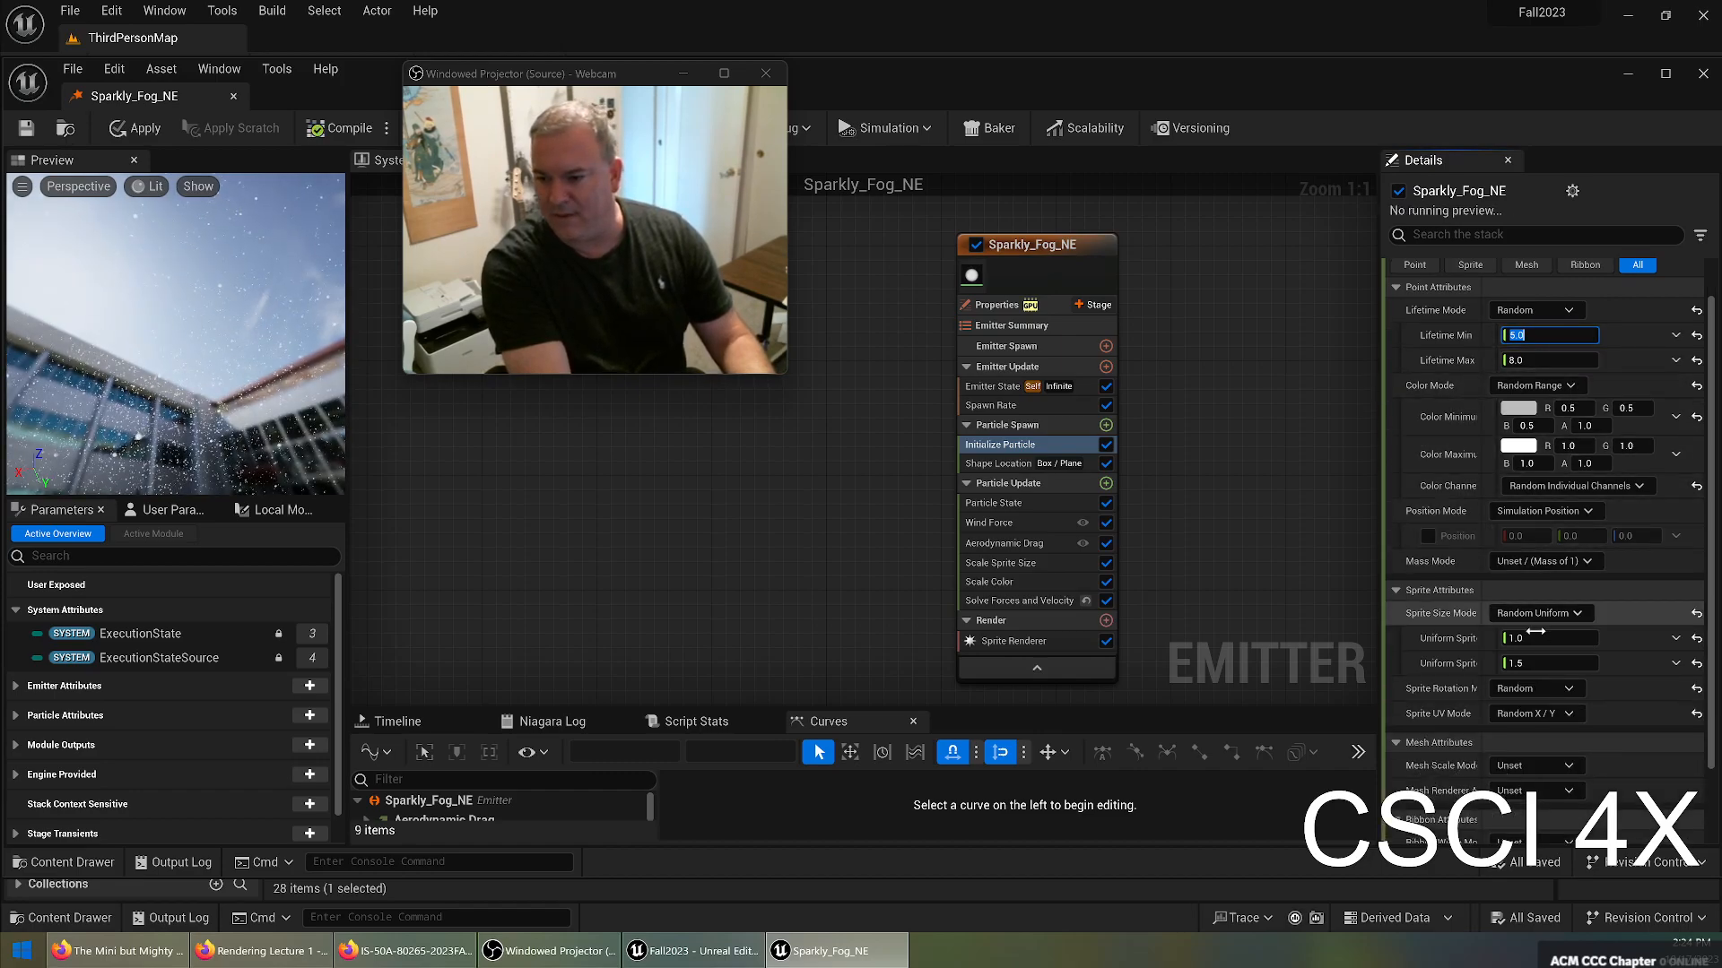
Set the minimum Uniform Sprite Size of the Initialize Particle module to 10.0 and the maximum to 15.0.
{"action": "left_click", "coordinate": [1536, 638]}
{"action": "type", "text": "1"}
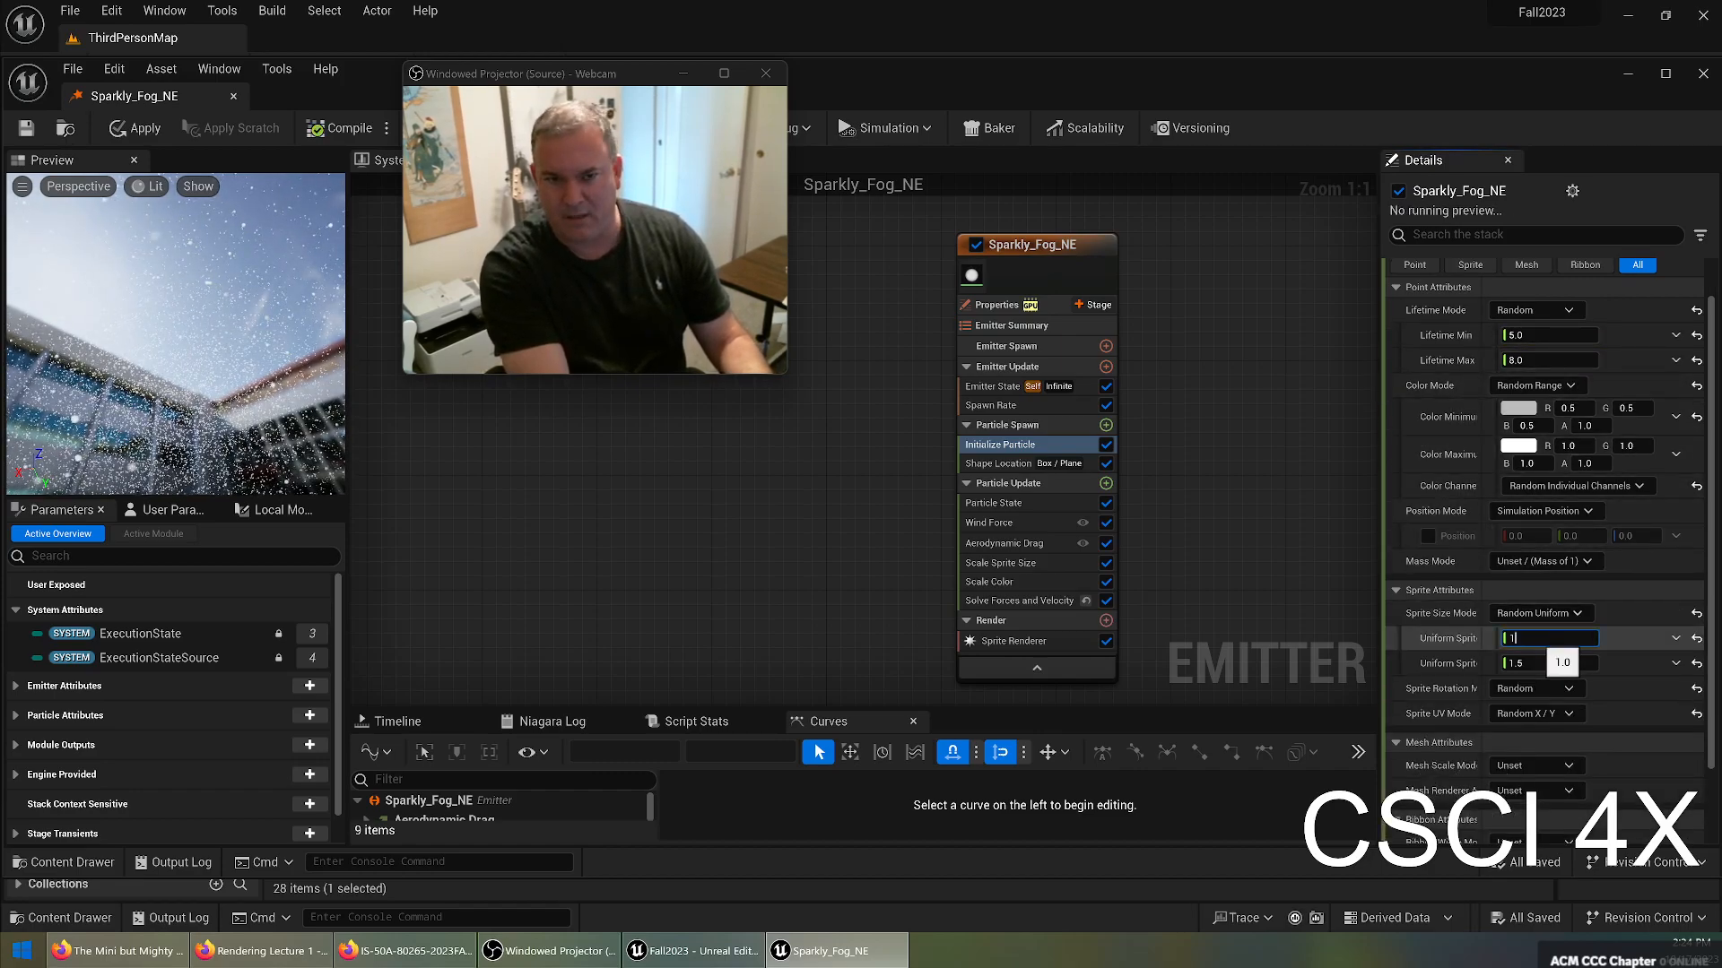
{"action": "type", "text": "0"}
{"action": "left_click", "coordinate": [1536, 663]}
{"action": "type", "text": "15"}
{"action": "key", "text": "Return"}
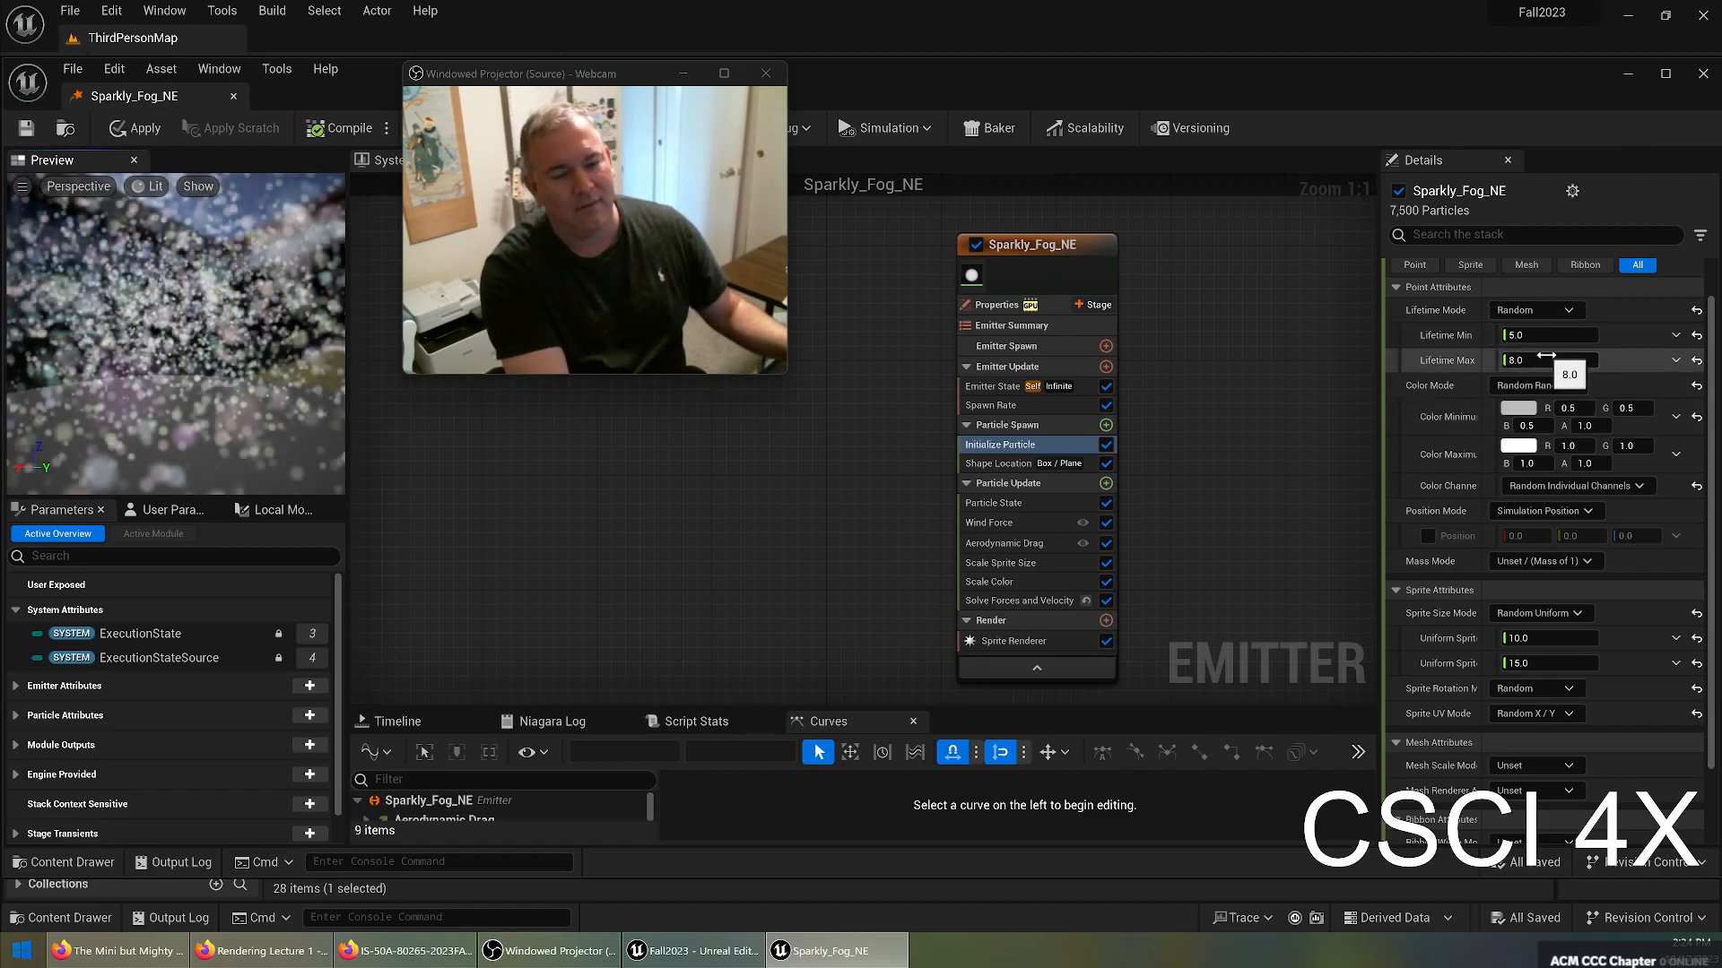
{"action": "scroll", "coordinate": [1573, 385], "scroll_direction": "up", "scroll_amount": 1}
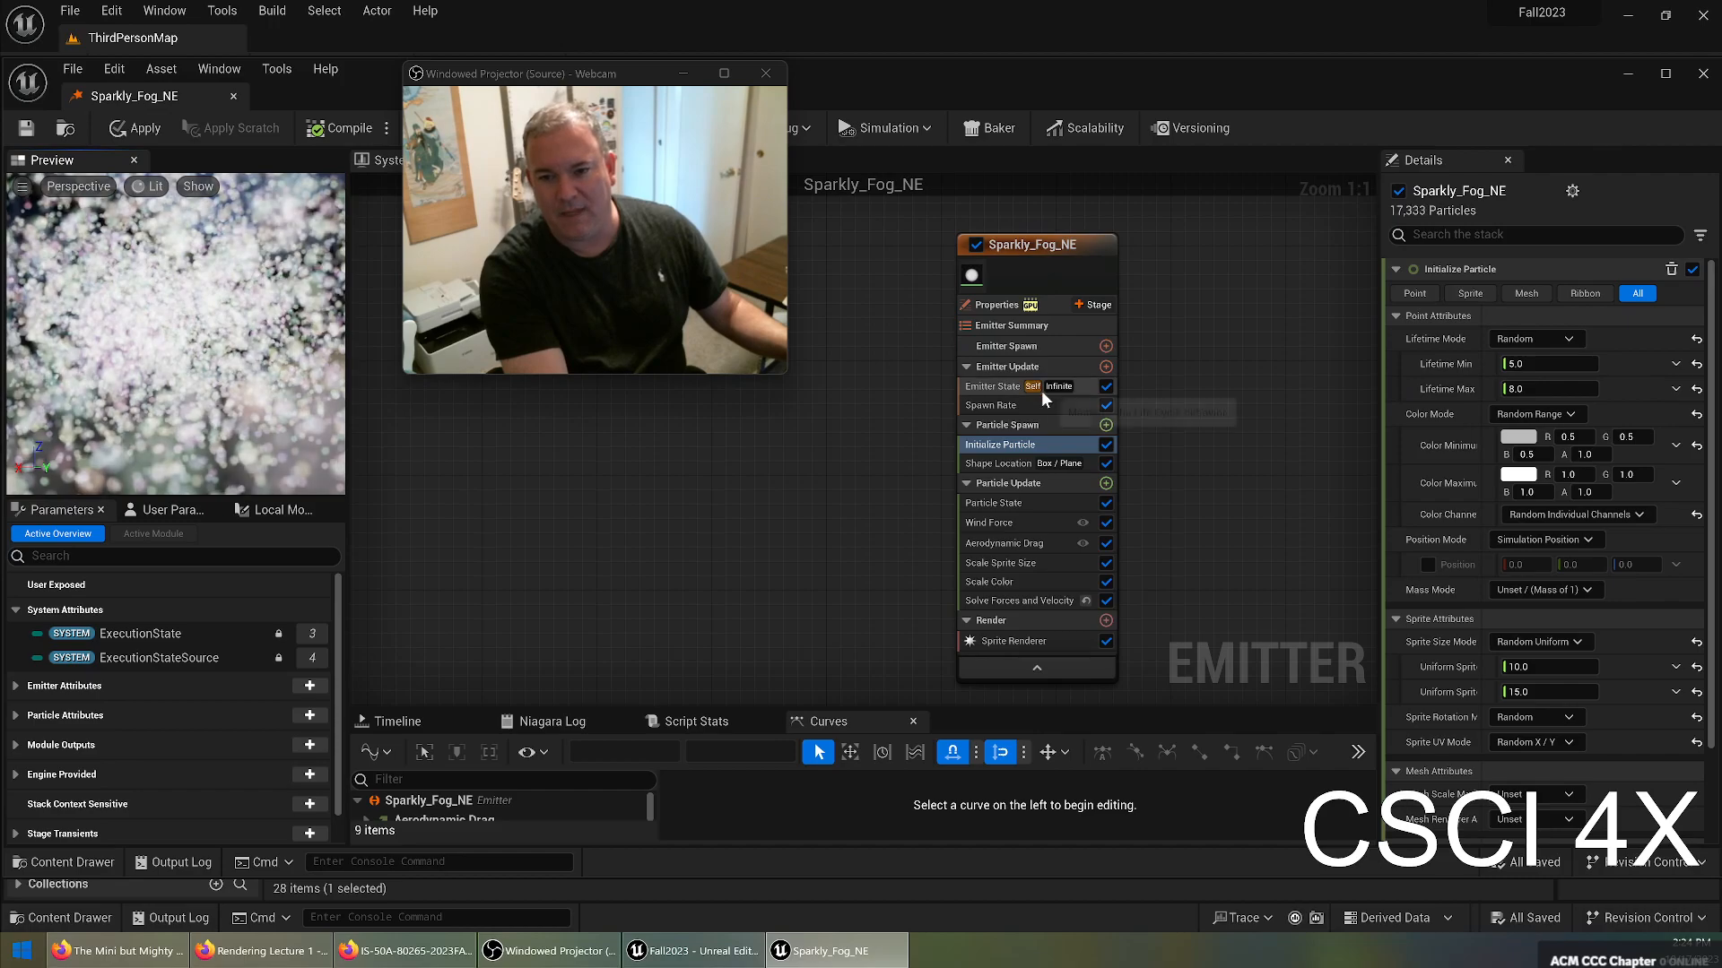
Set the Emitter State's Loop Behavior to Once with Life Cycle Mode Self, and review the Inactive Response options.
{"action": "left_click", "coordinate": [996, 391]}
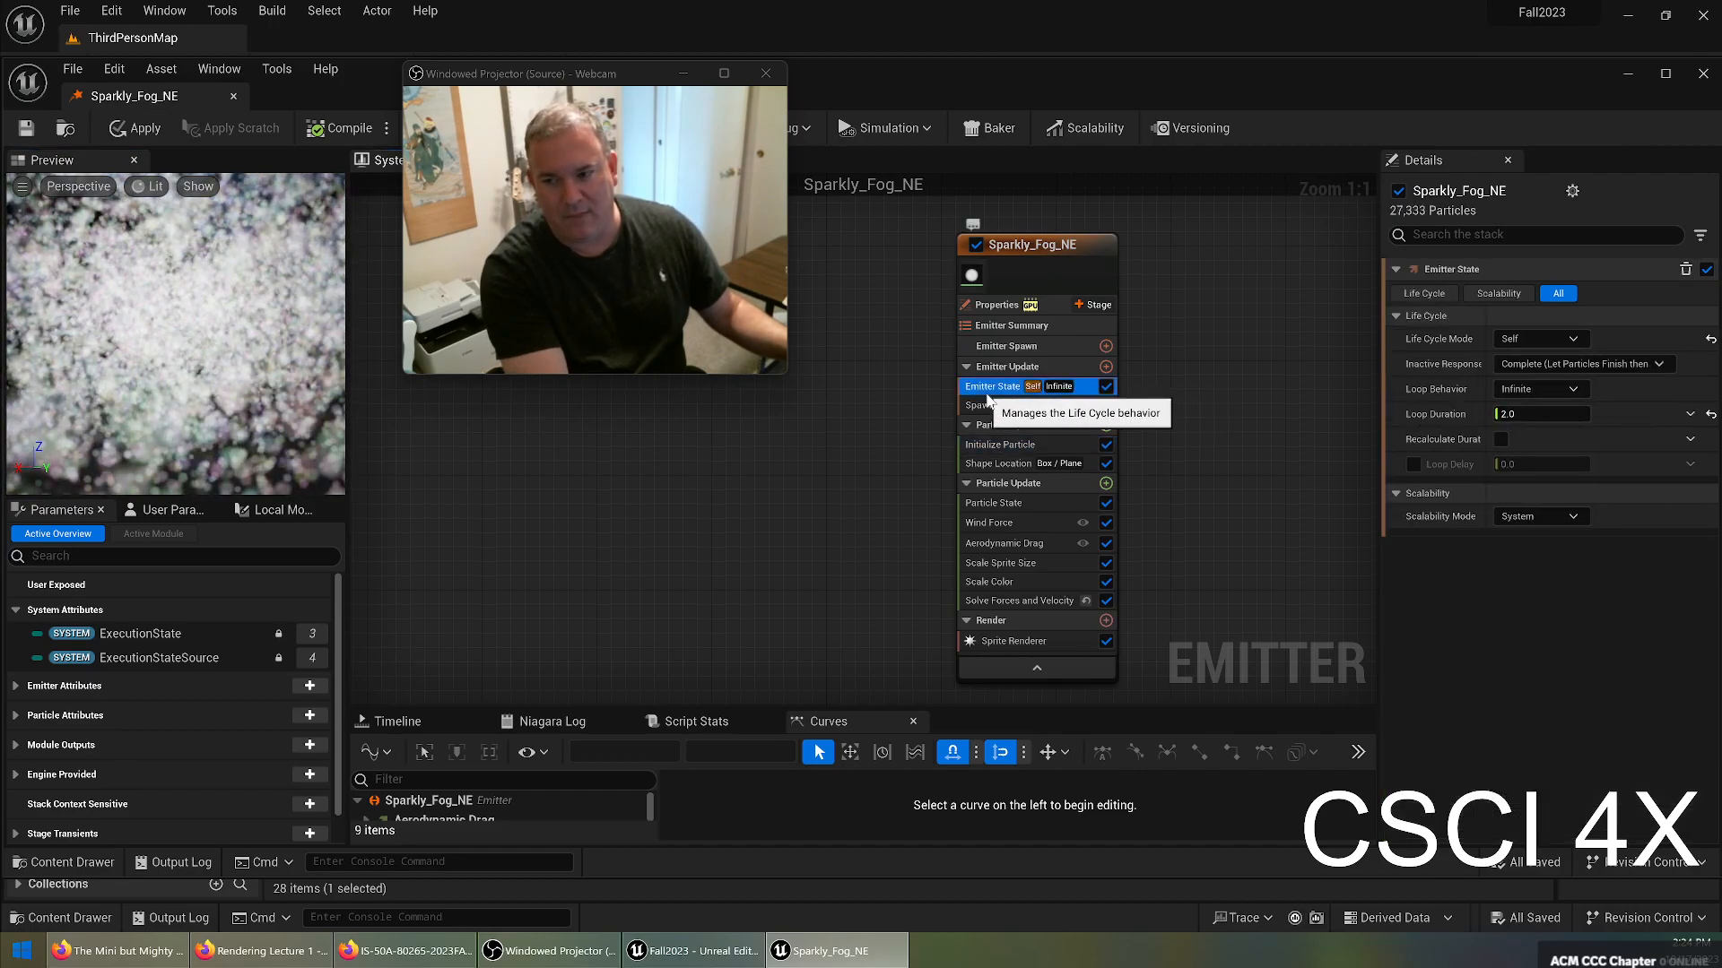
{"action": "mouse_move", "coordinate": [1415, 389]}
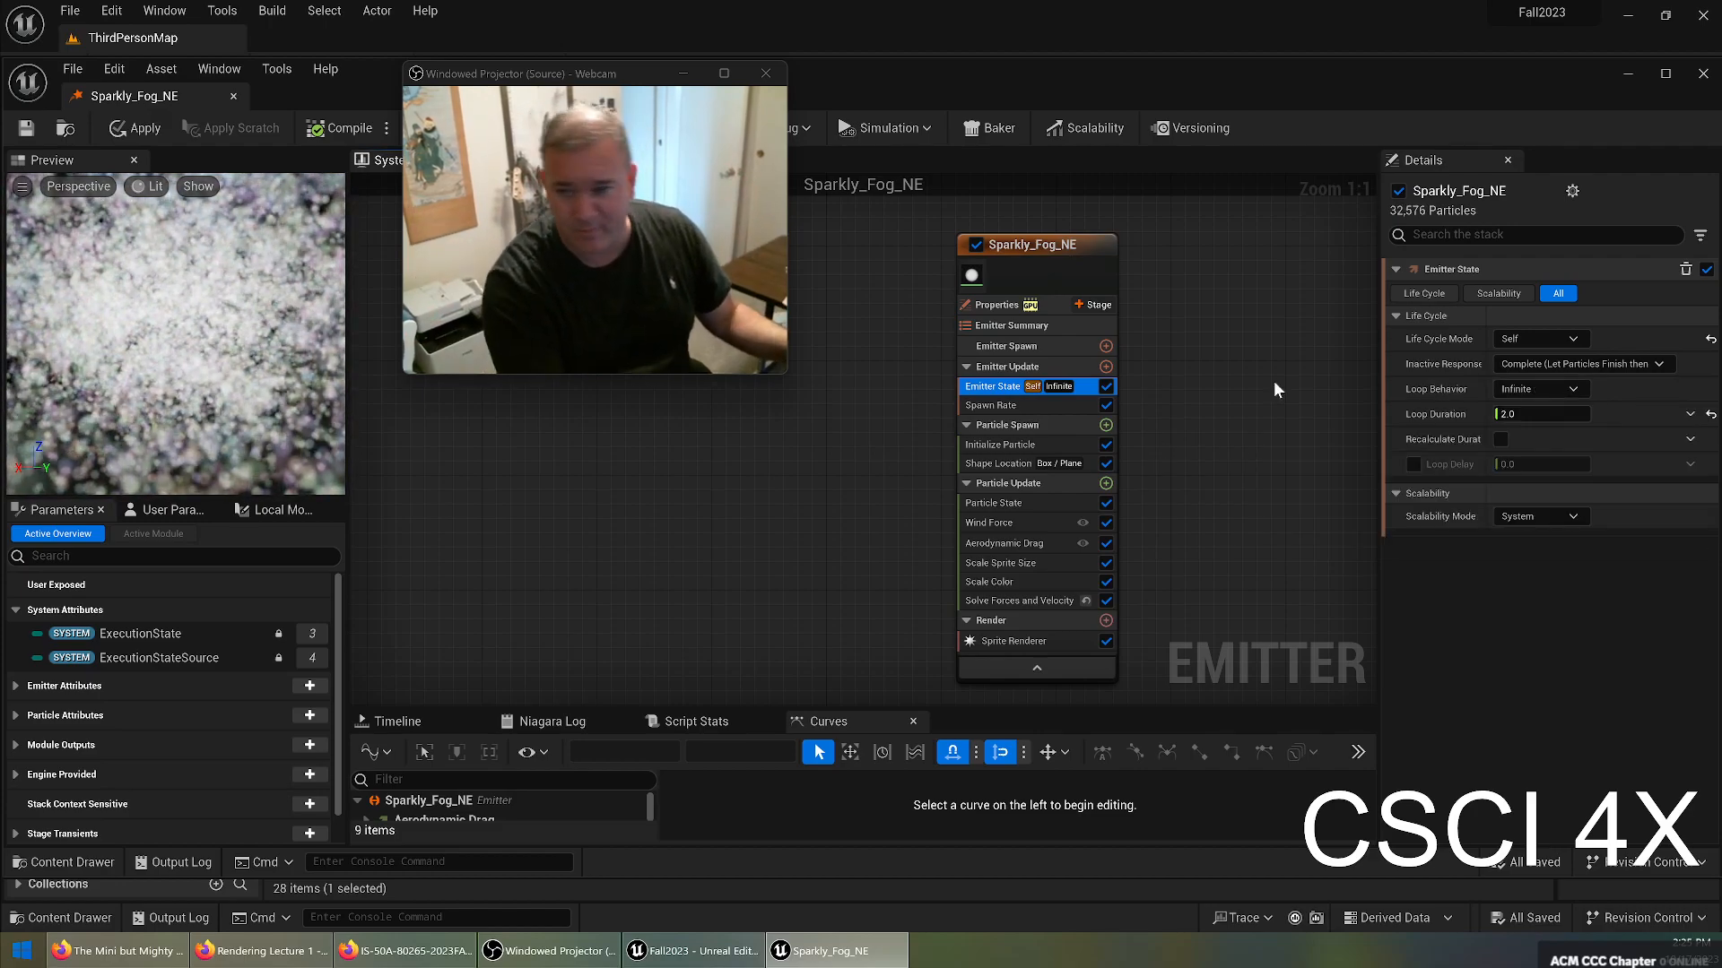
{"action": "left_click", "coordinate": [1569, 389]}
{"action": "left_click", "coordinate": [1530, 435]}
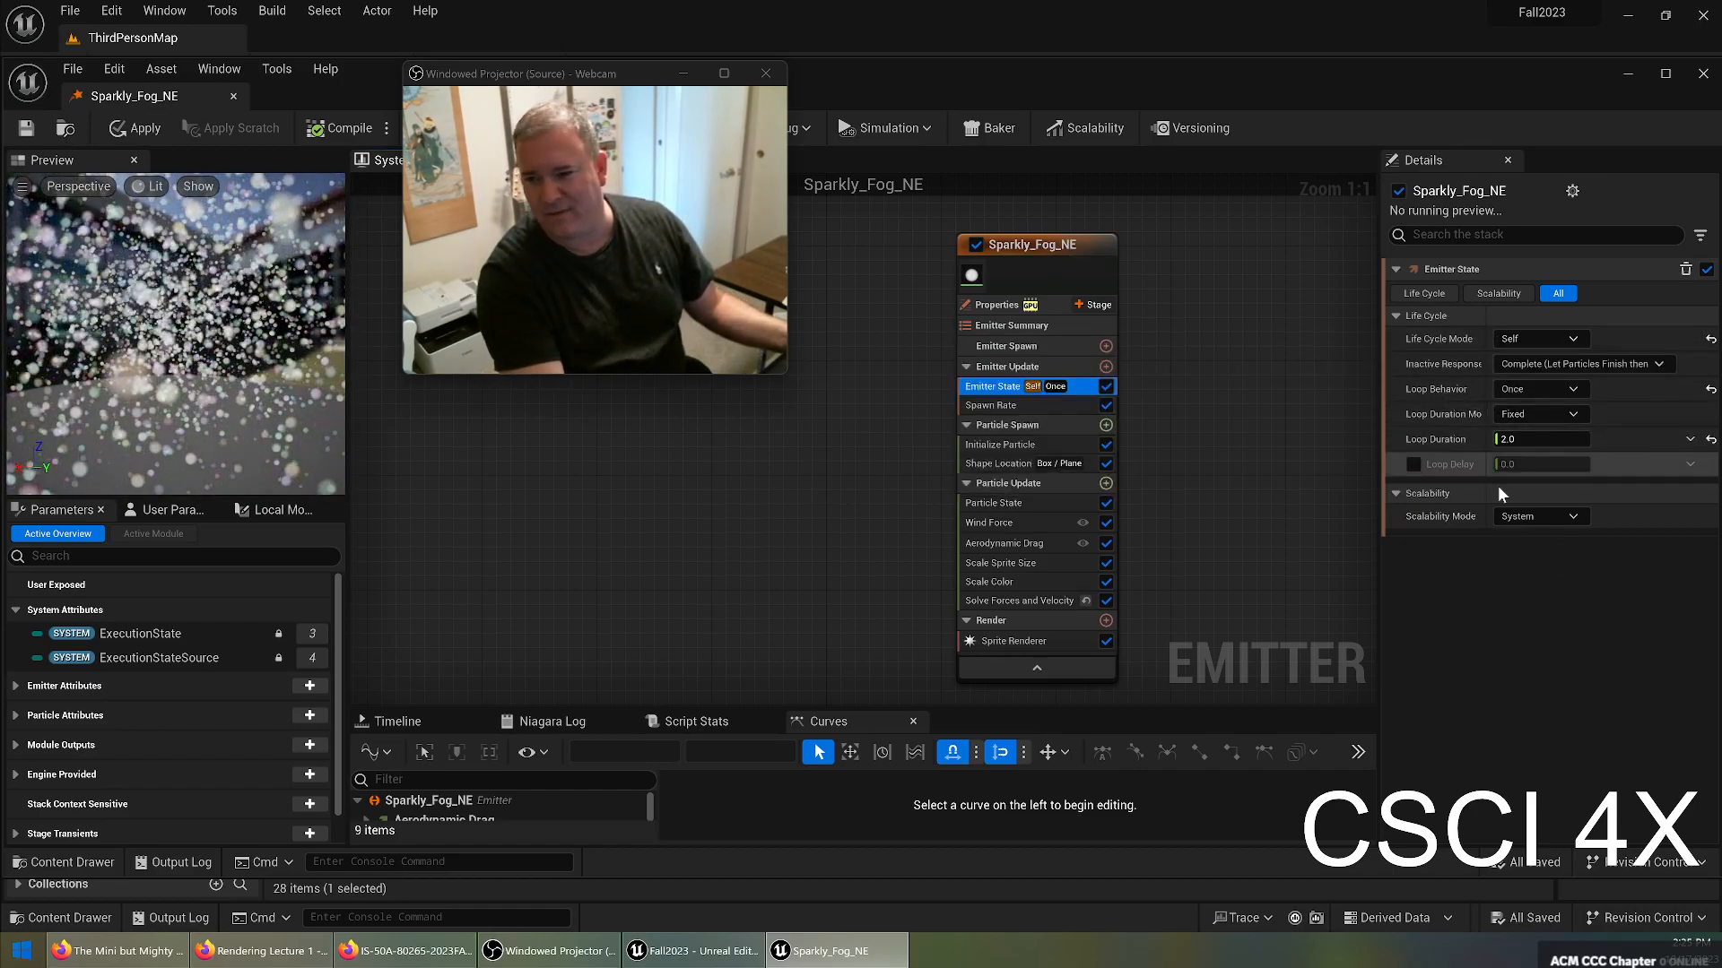
{"action": "left_click", "coordinate": [1539, 338]}
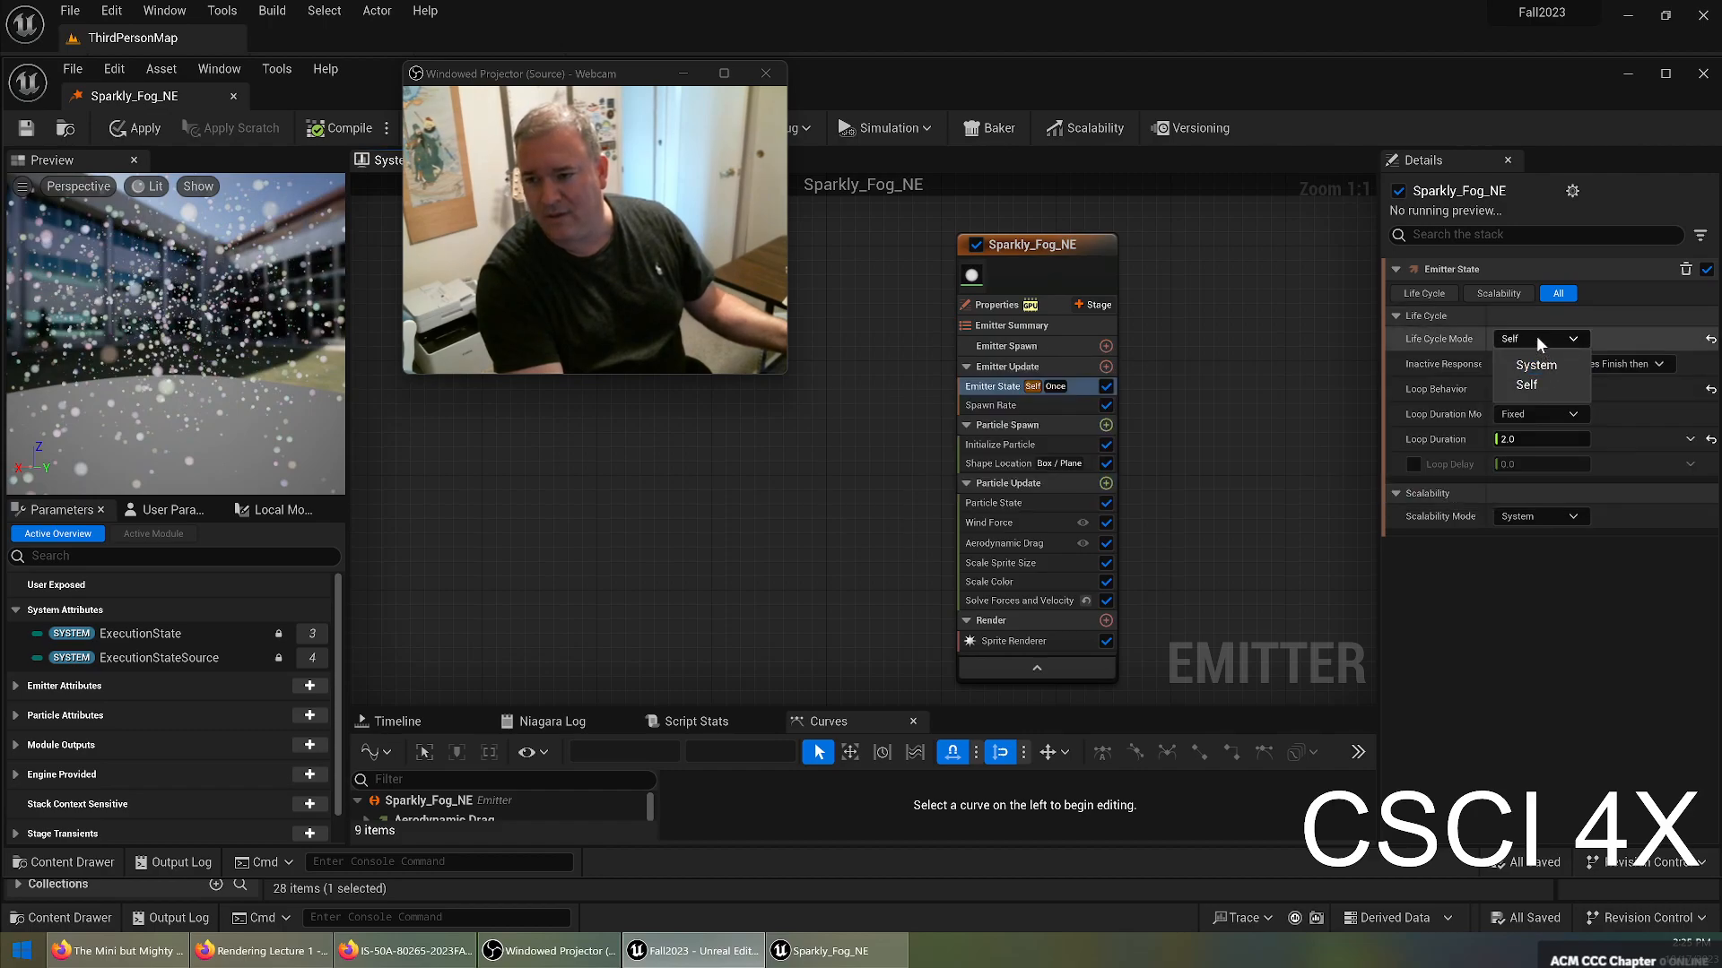
{"action": "left_click", "coordinate": [1529, 384]}
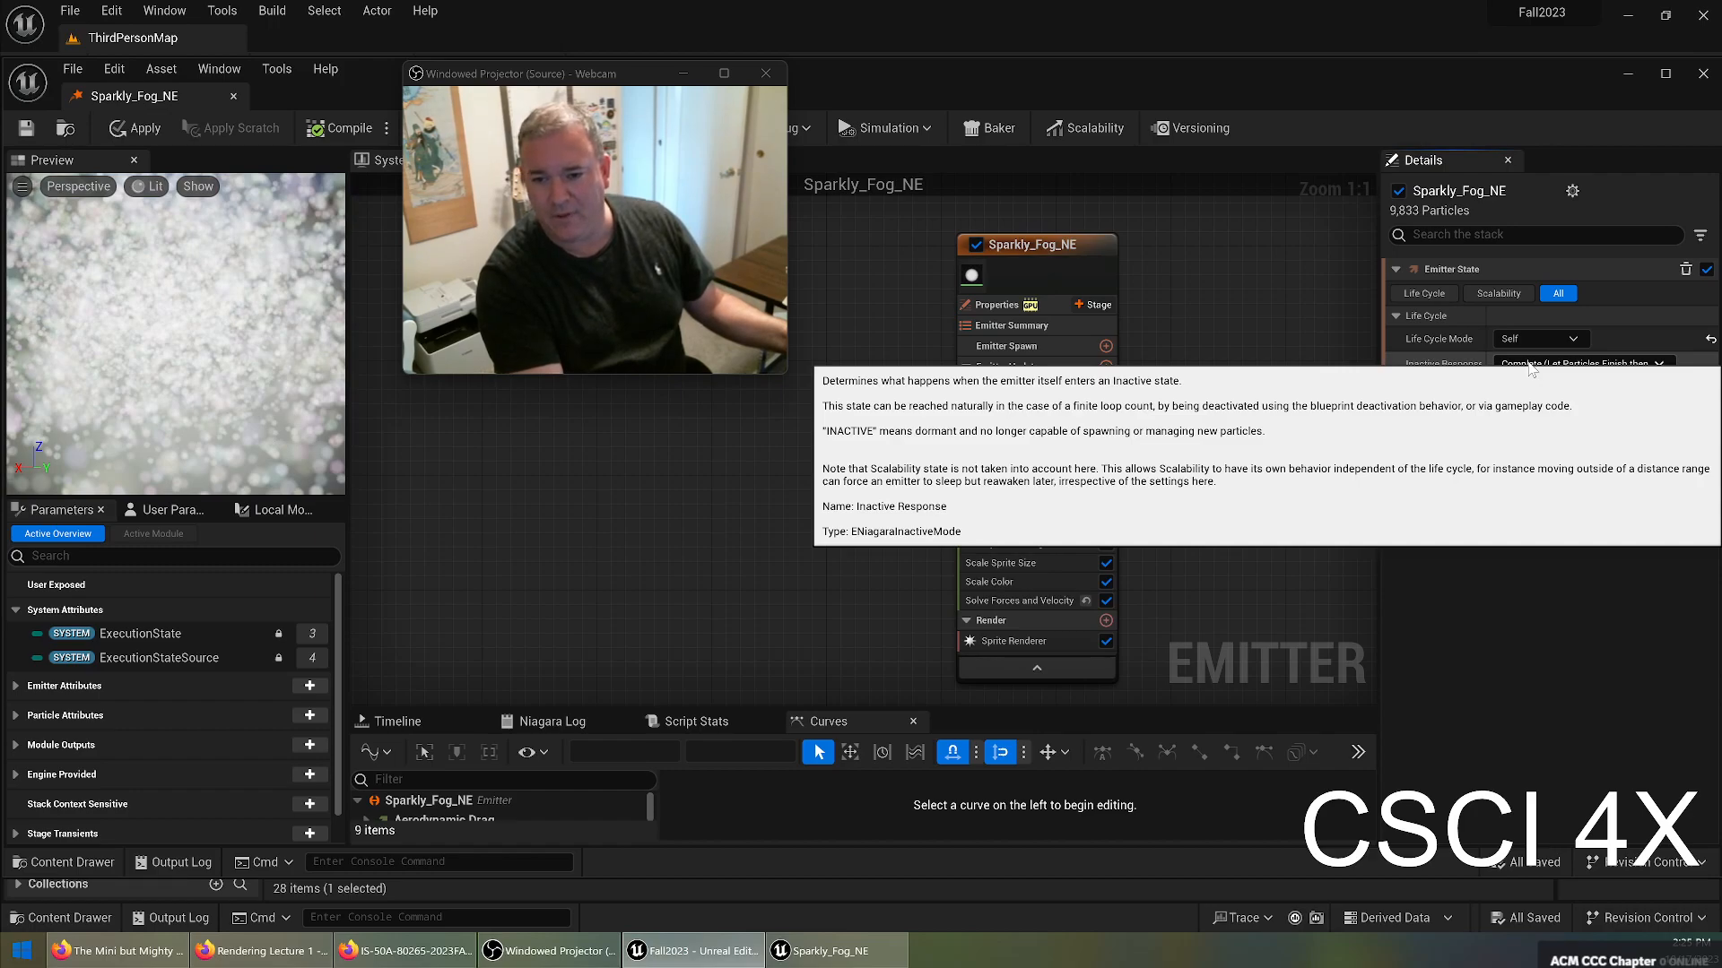
{"action": "left_click", "coordinate": [1531, 365]}
{"action": "left_click", "coordinate": [1546, 393]}
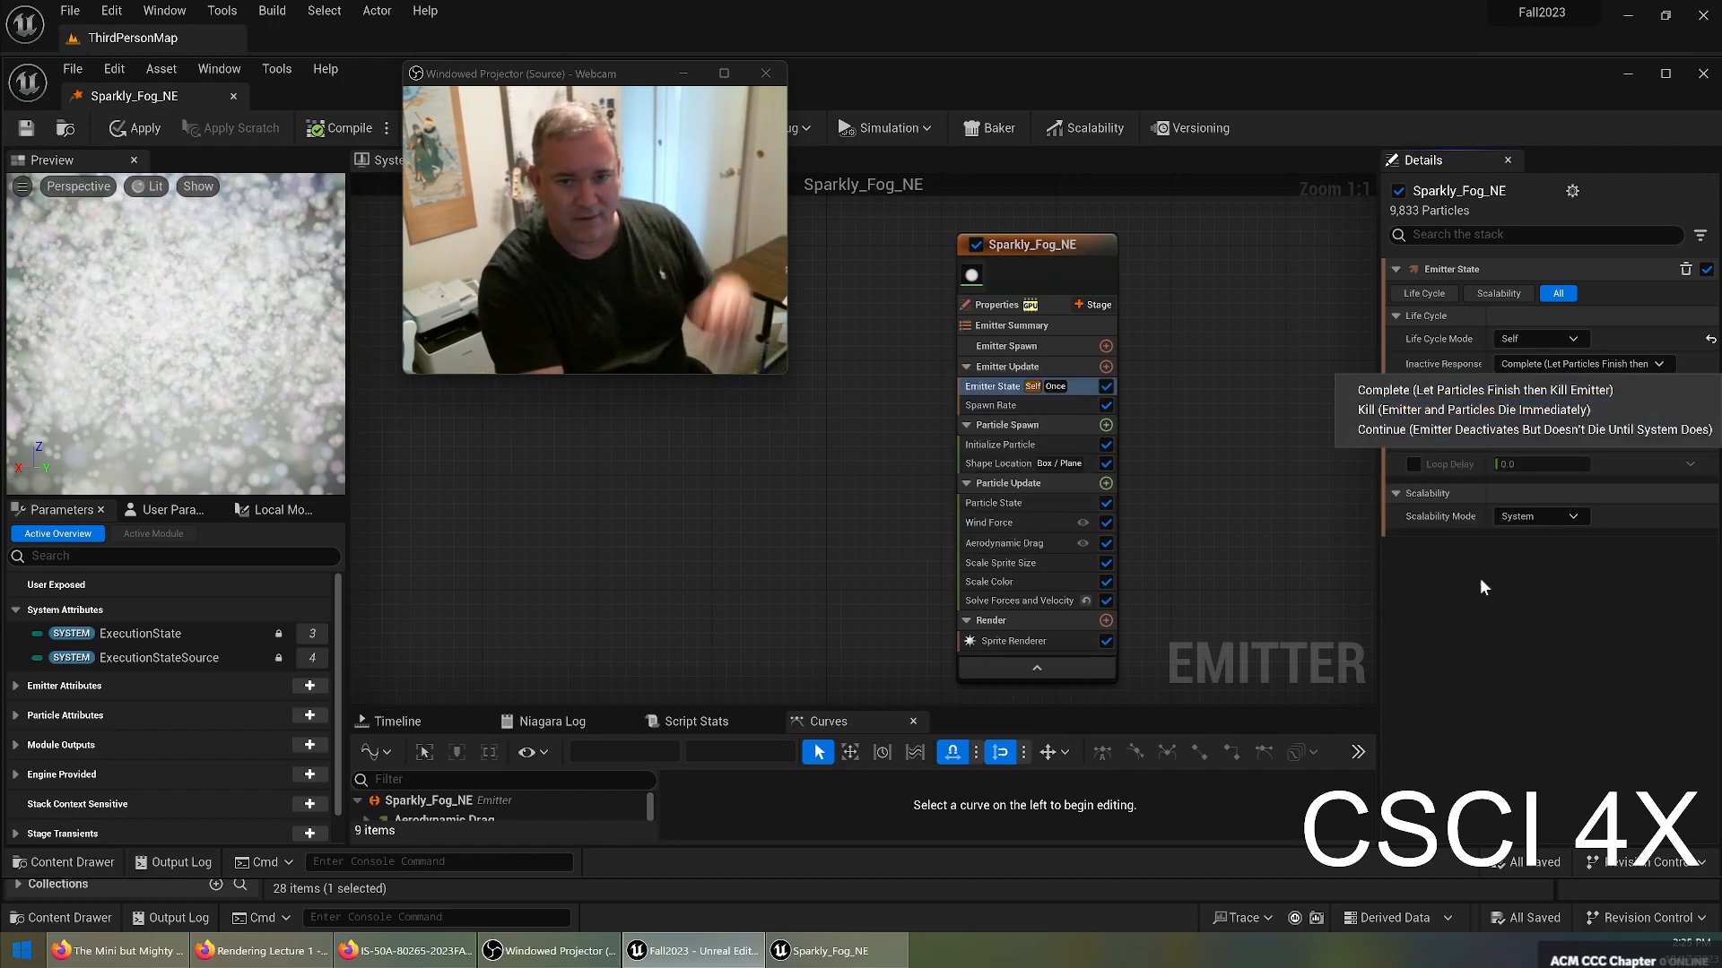
Set the Initialize Particle module's Lifetime Min to 10.0 and Lifetime Max to 30.0.
{"action": "left_click", "coordinate": [1009, 405]}
{"action": "mouse_move", "coordinate": [1433, 313]}
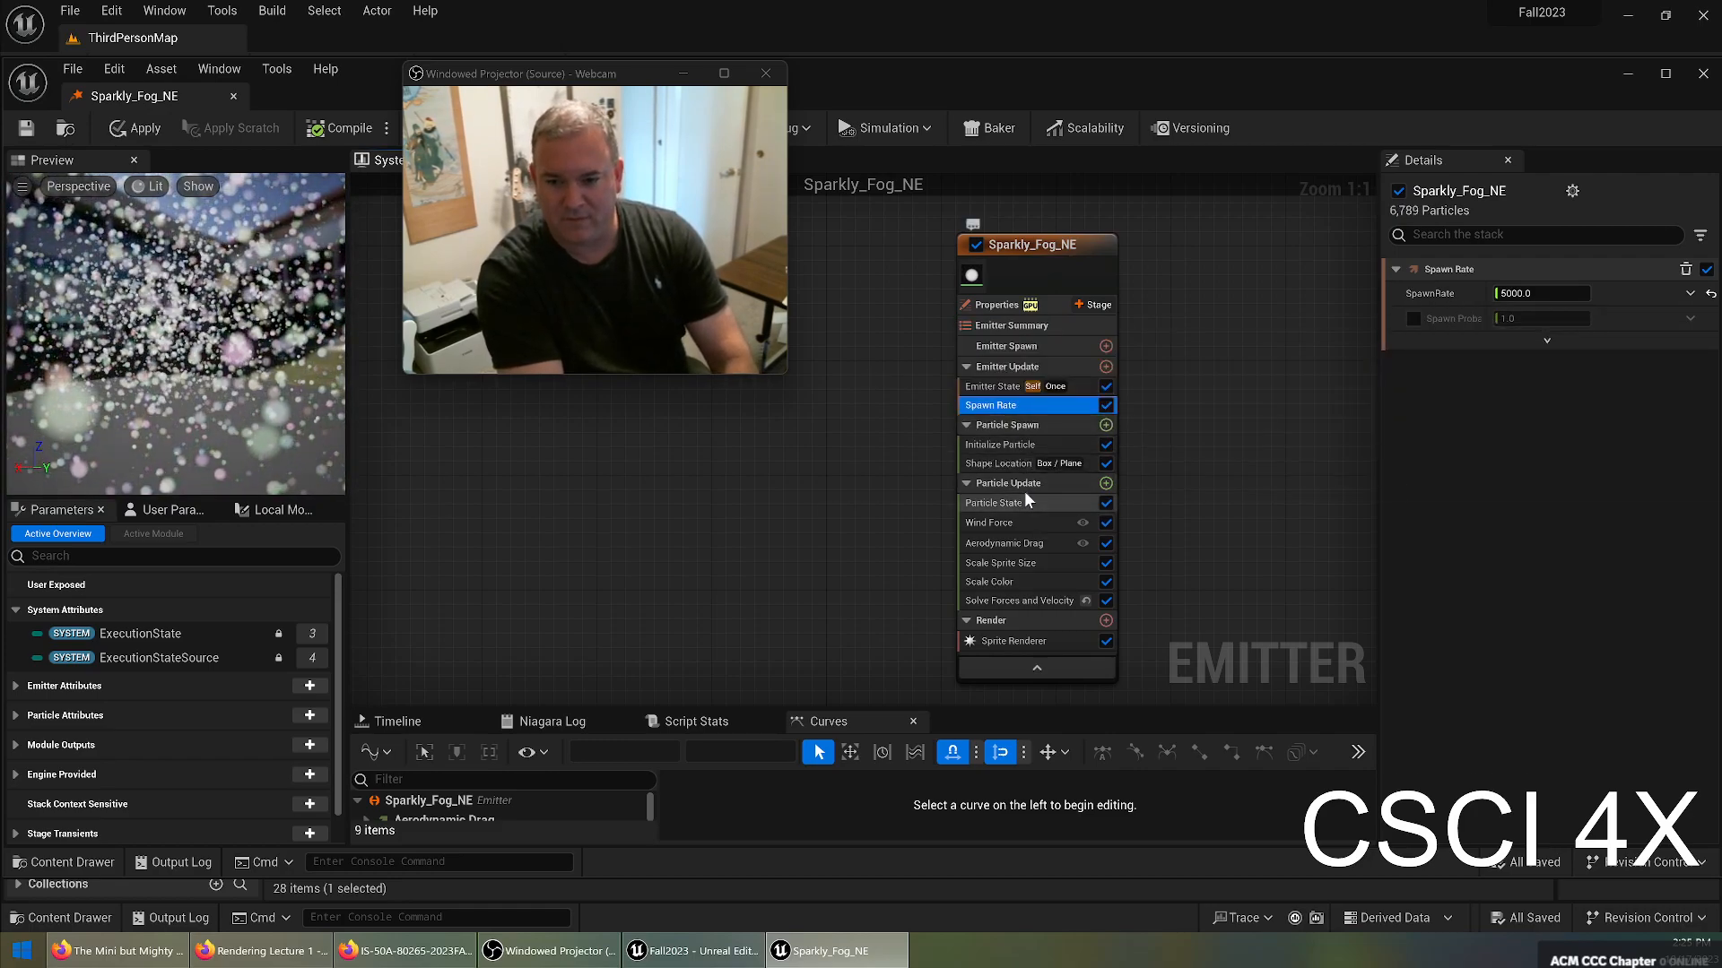
{"action": "mouse_move", "coordinate": [1021, 507]}
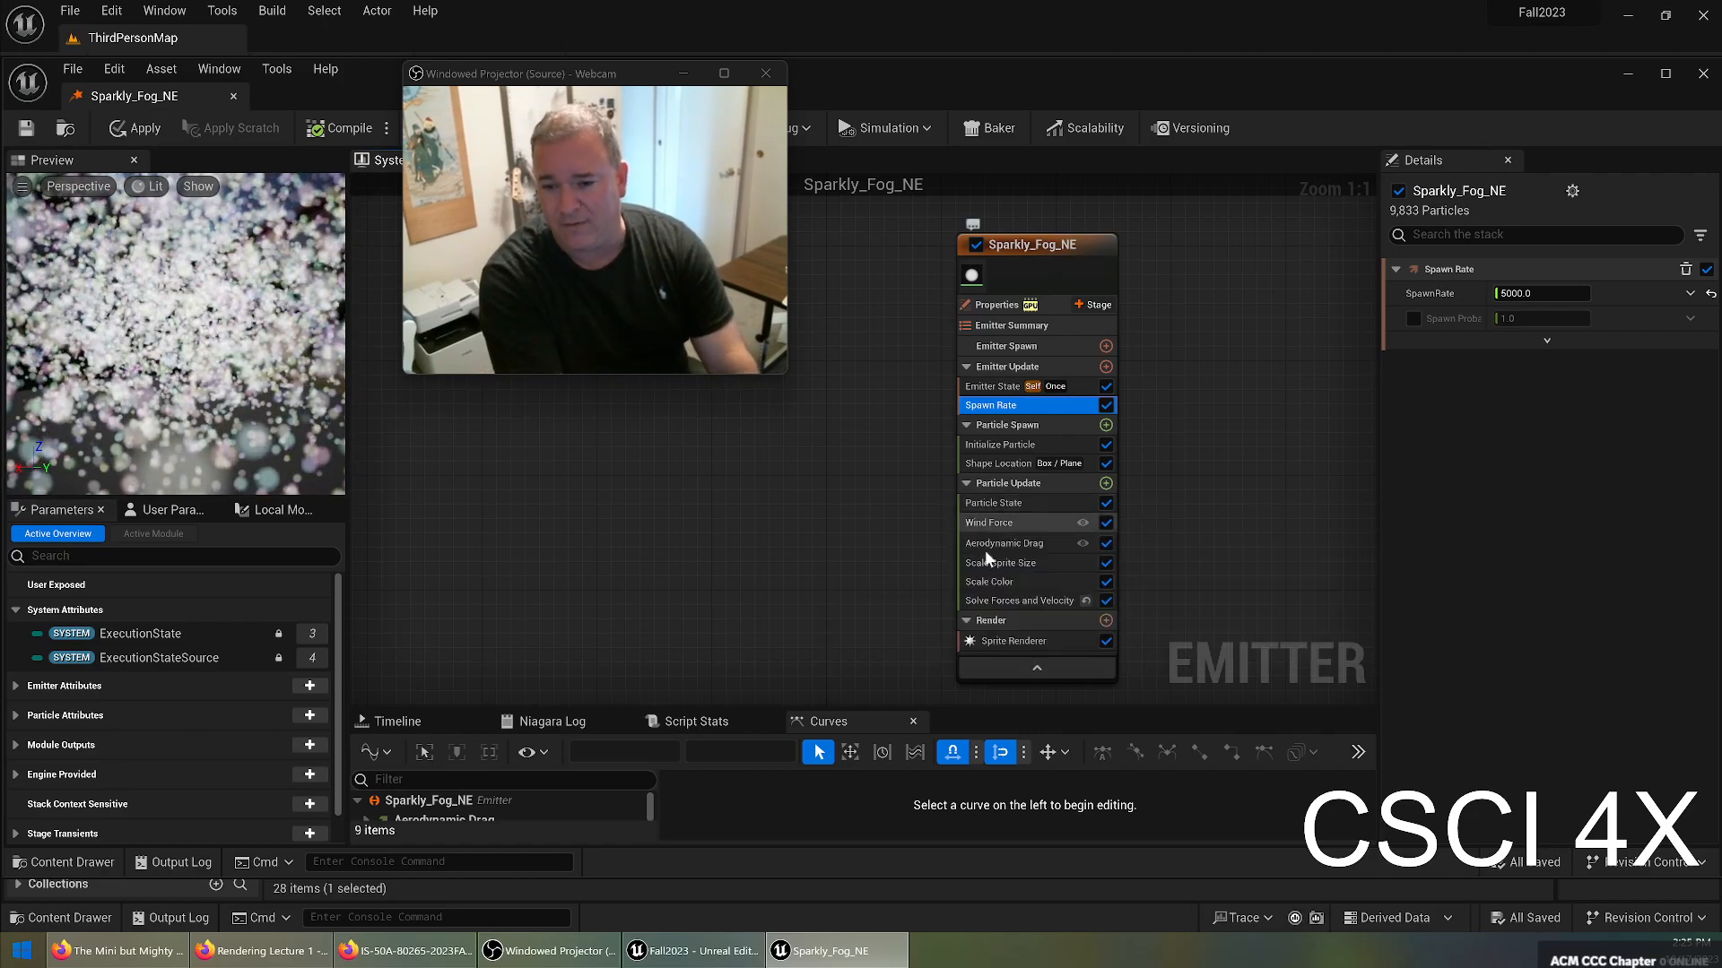
{"action": "left_click", "coordinate": [1023, 445]}
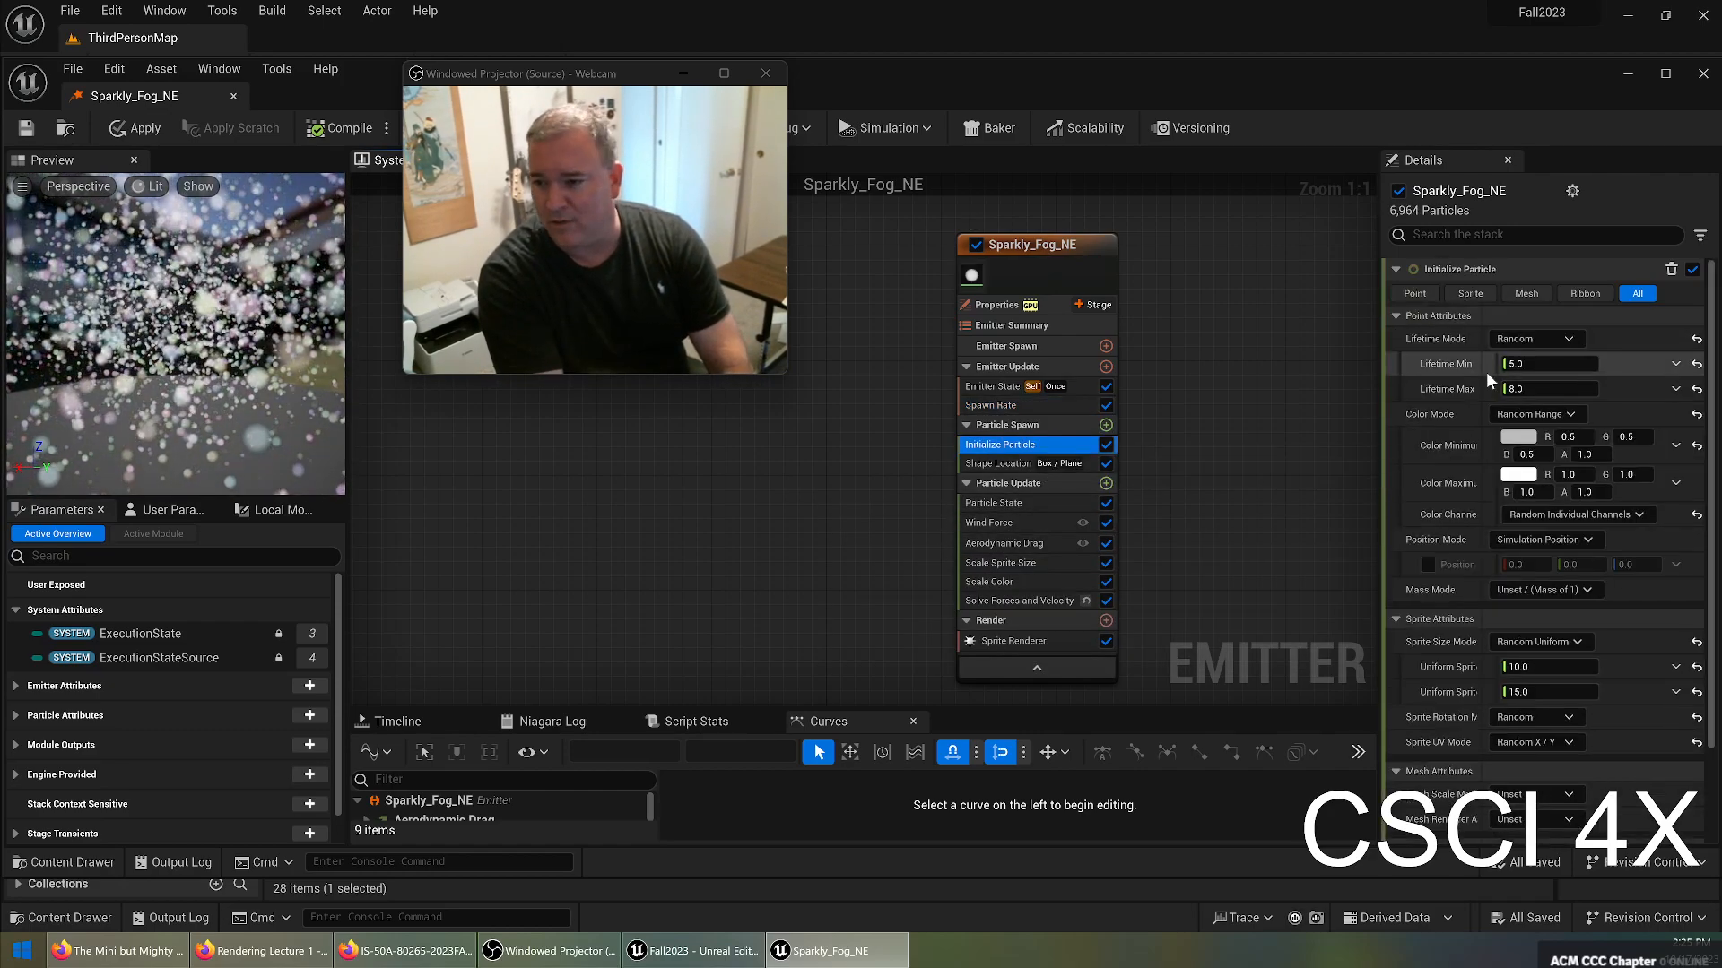
{"action": "left_click", "coordinate": [1541, 363]}
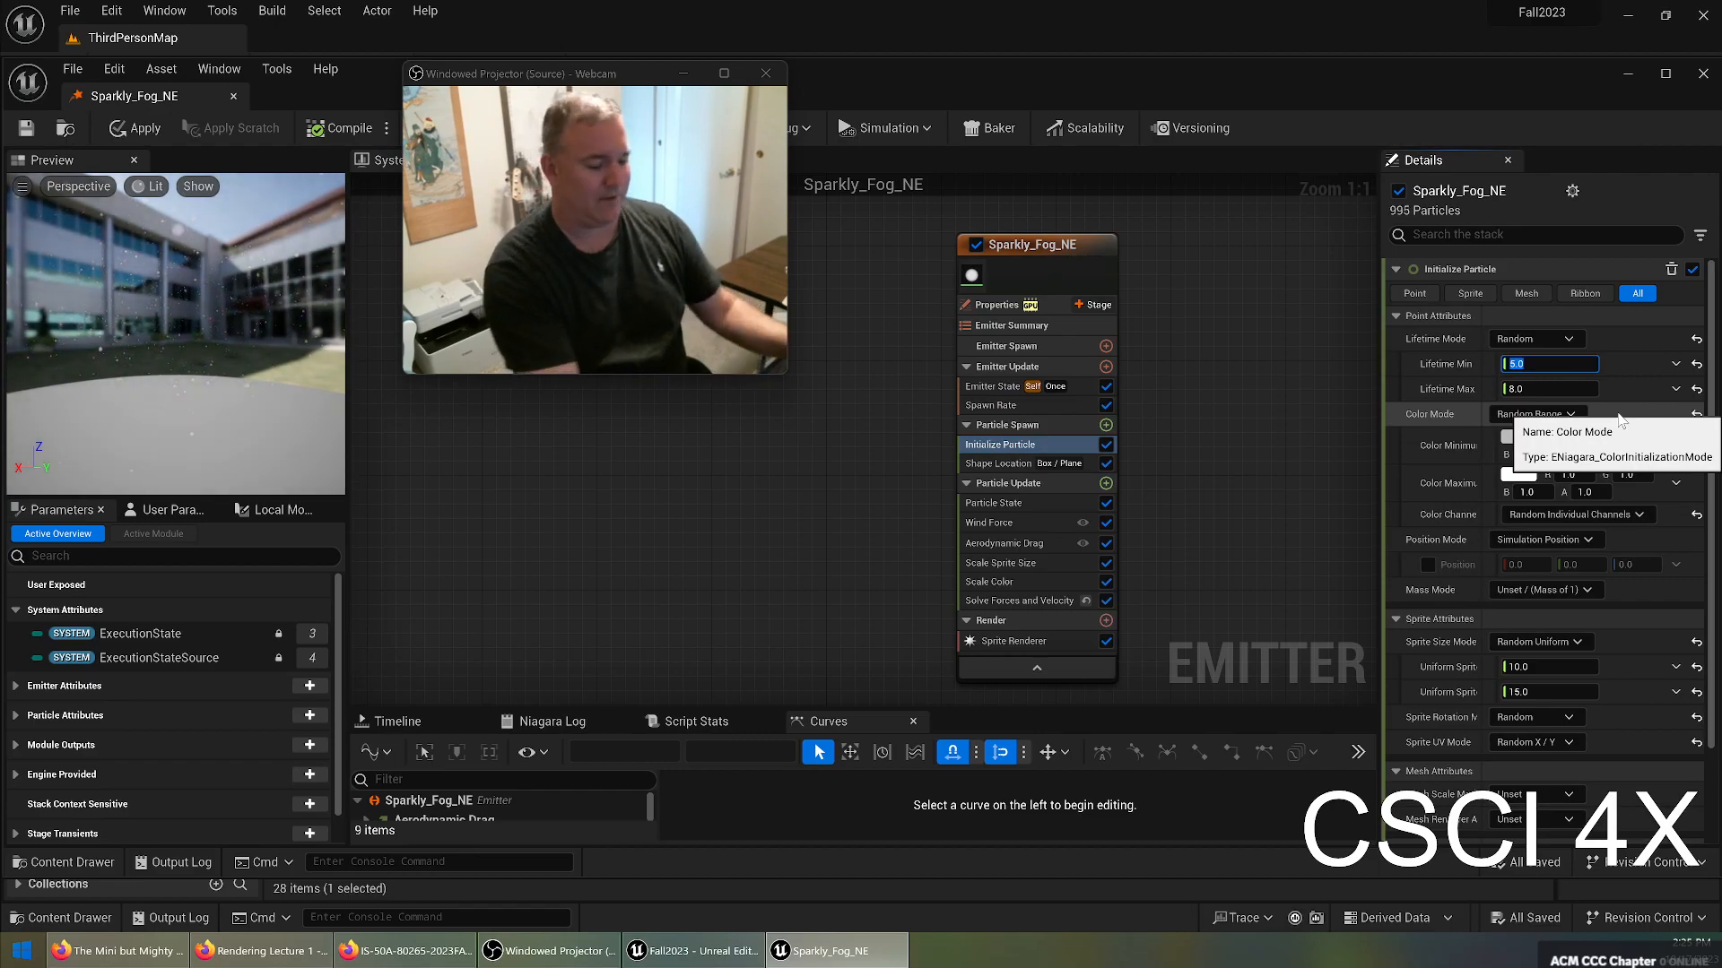
{"action": "type", "text": "10"}
{"action": "key", "text": "Tab"}
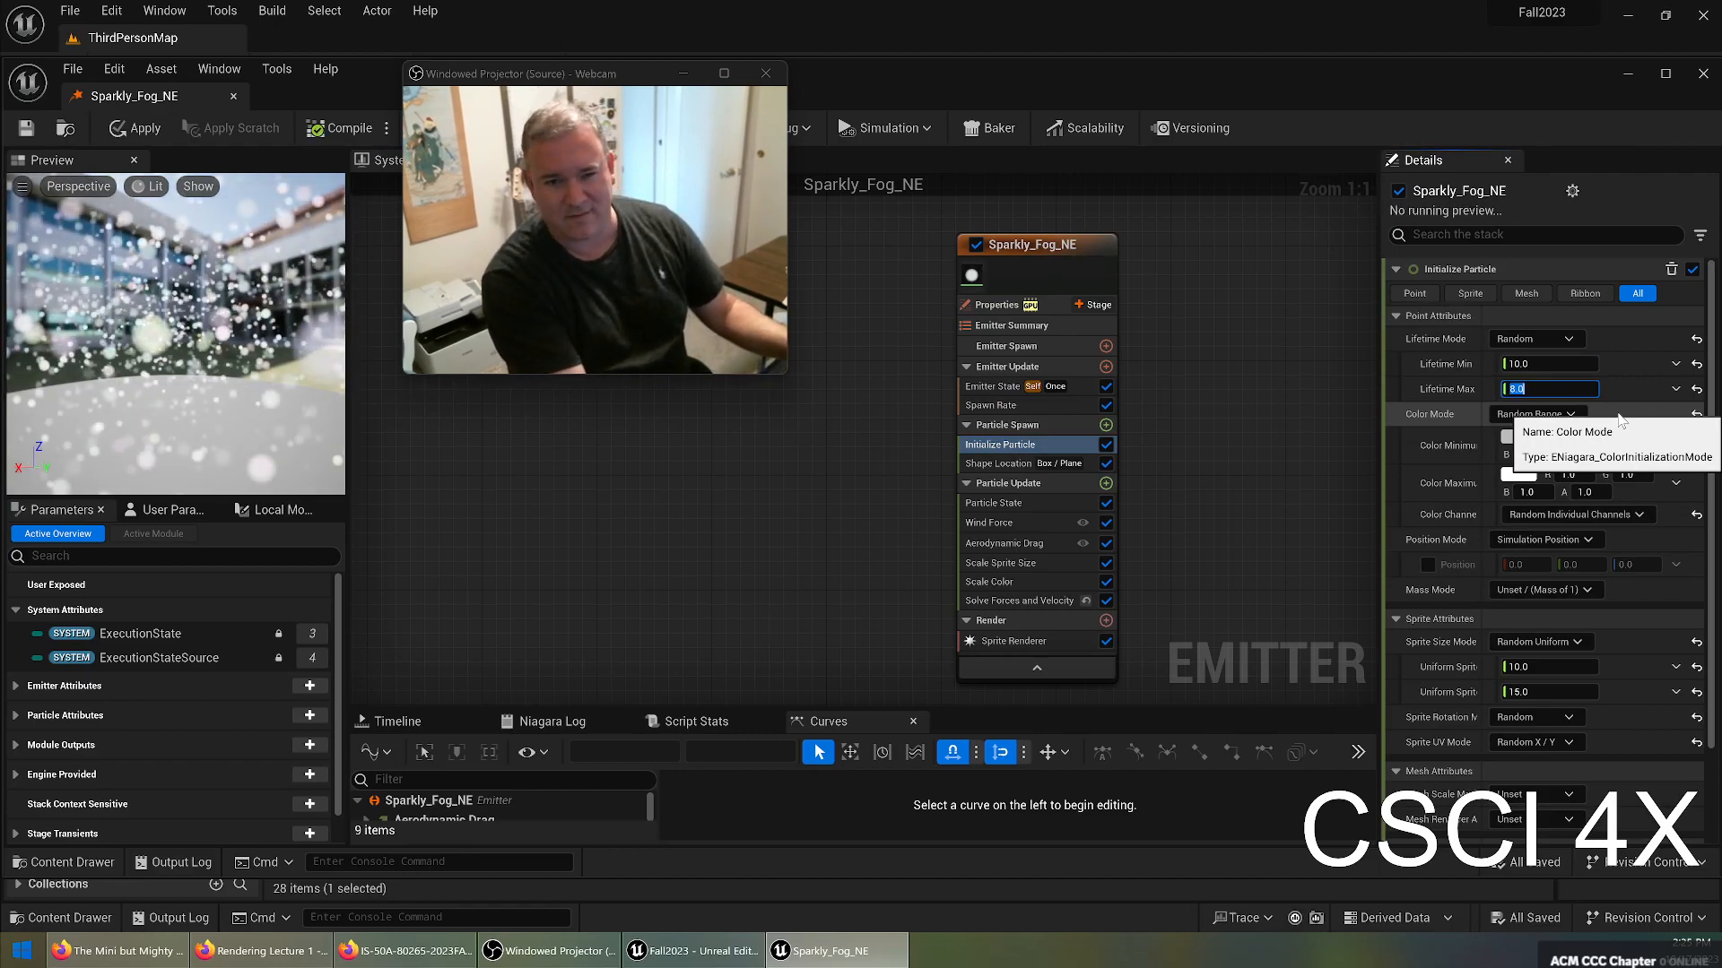
{"action": "type", "text": "20"}
{"action": "key", "text": "BackSpace"}
{"action": "key", "text": "BackSpace"}
{"action": "type", "text": "30"}
{"action": "key", "text": "Return"}
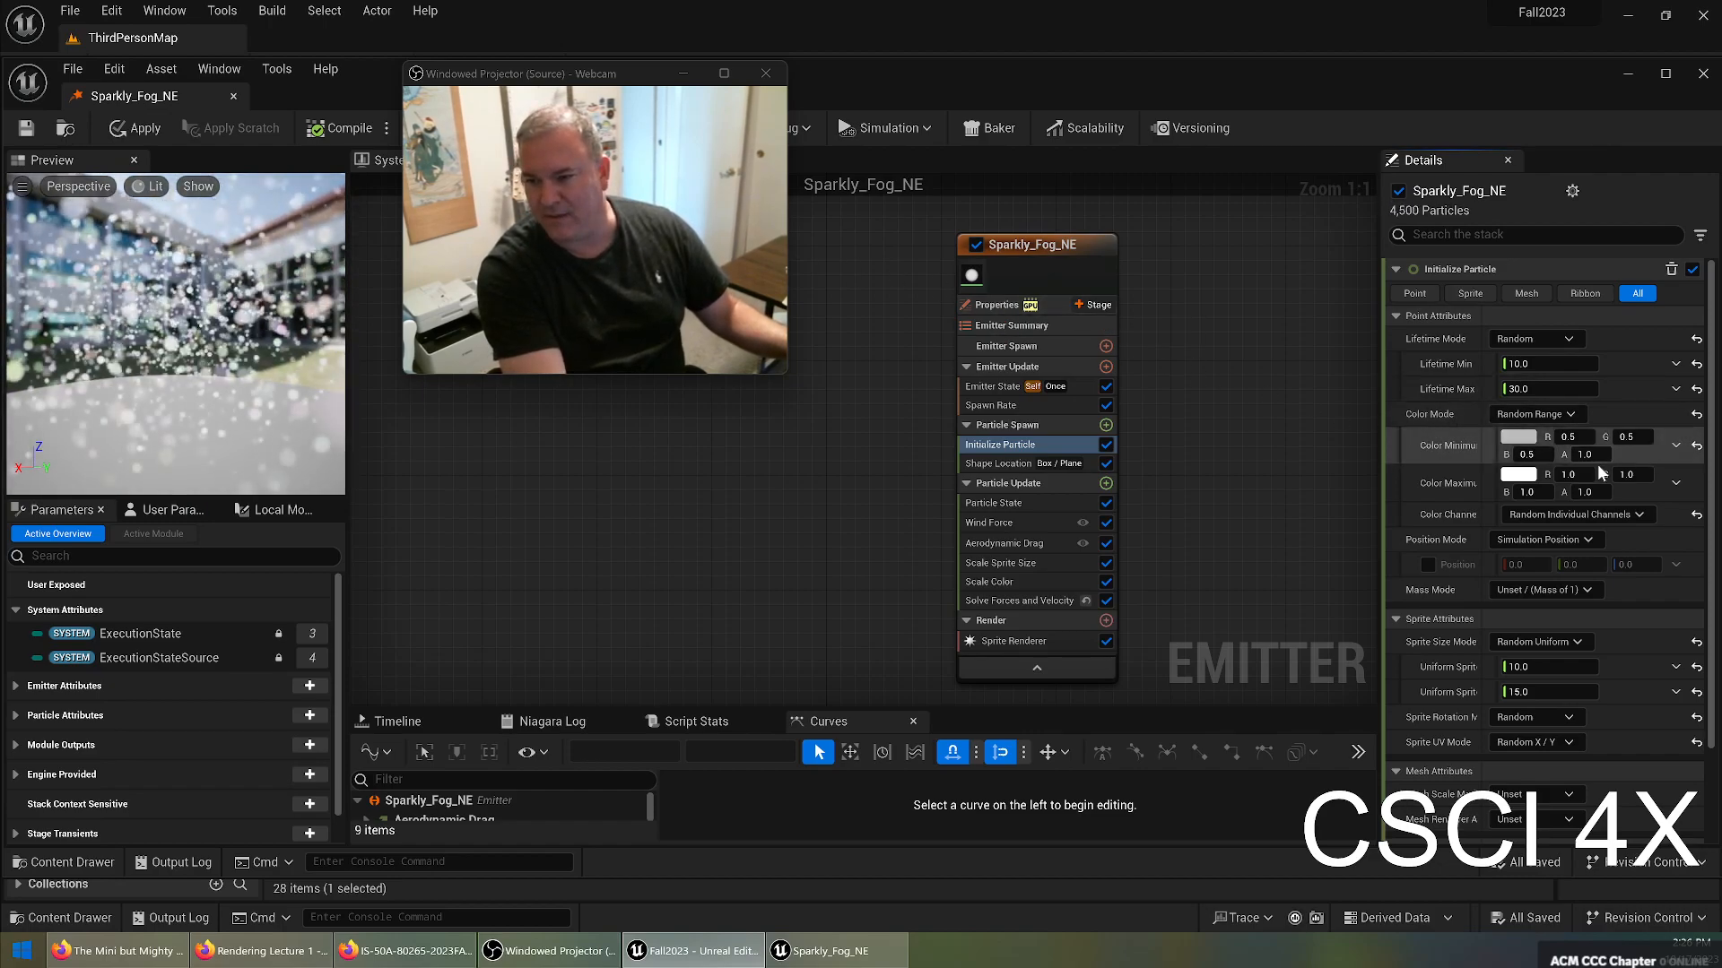
Try 0.8 for the green channel of Color Minimum, settle on 0.7, and check the tint in the preview.
{"action": "left_click", "coordinate": [1627, 436]}
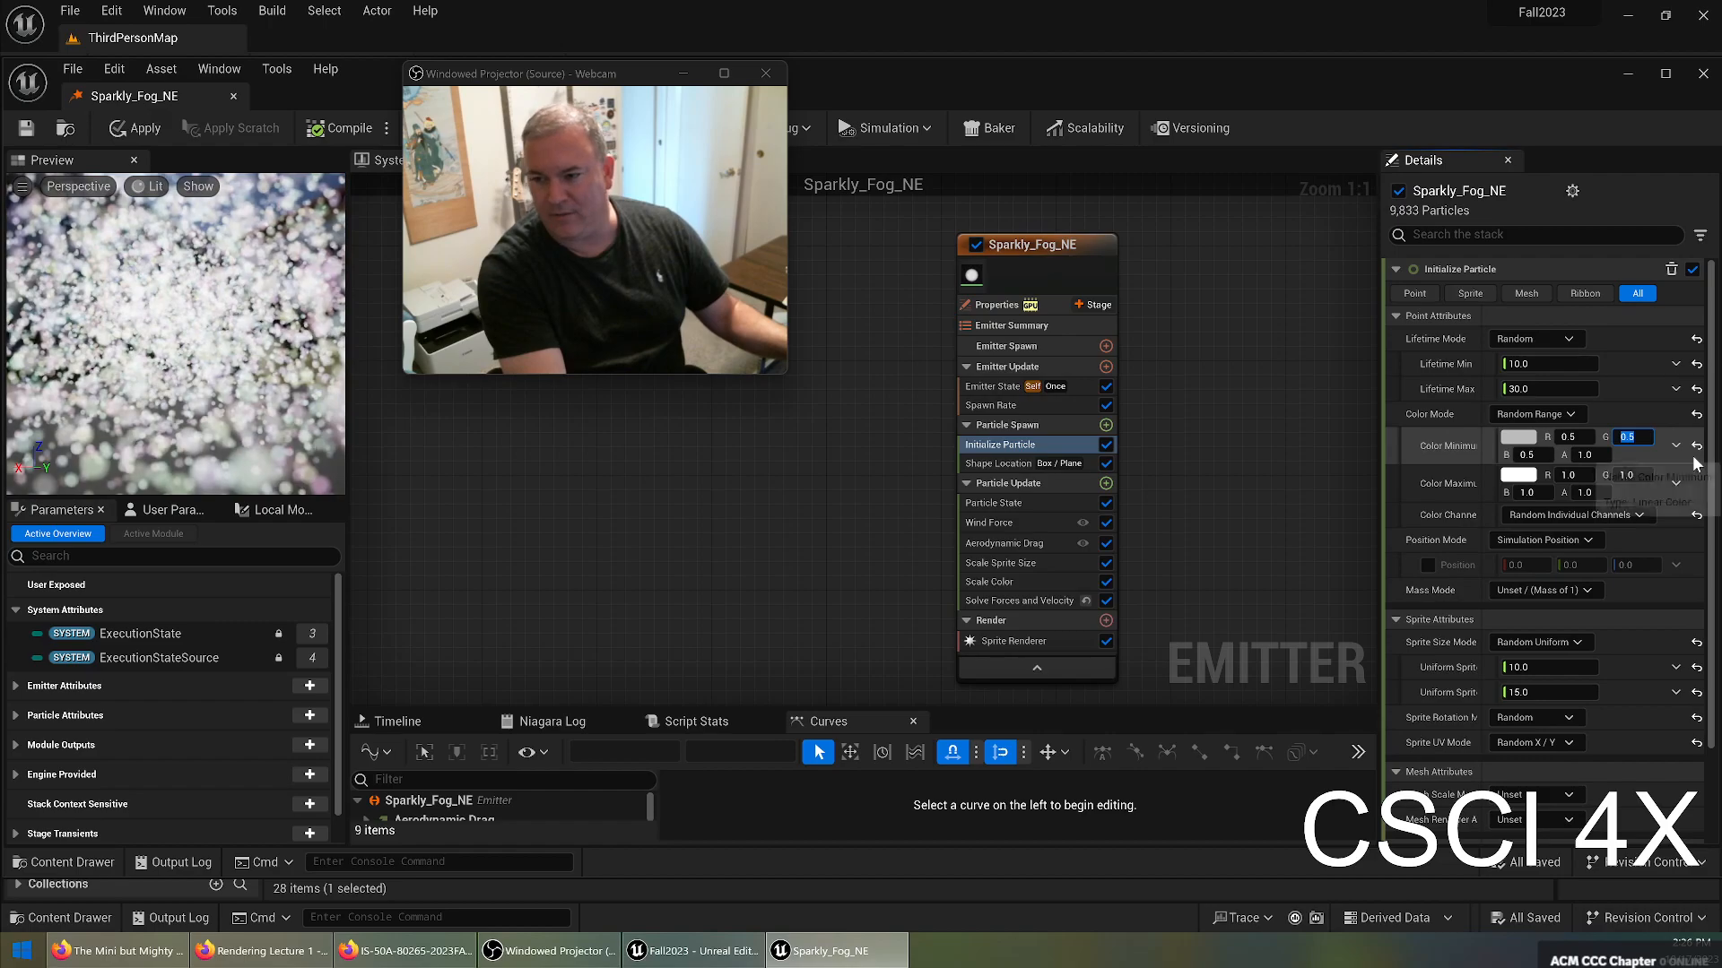
{"action": "type", "text": ".8"}
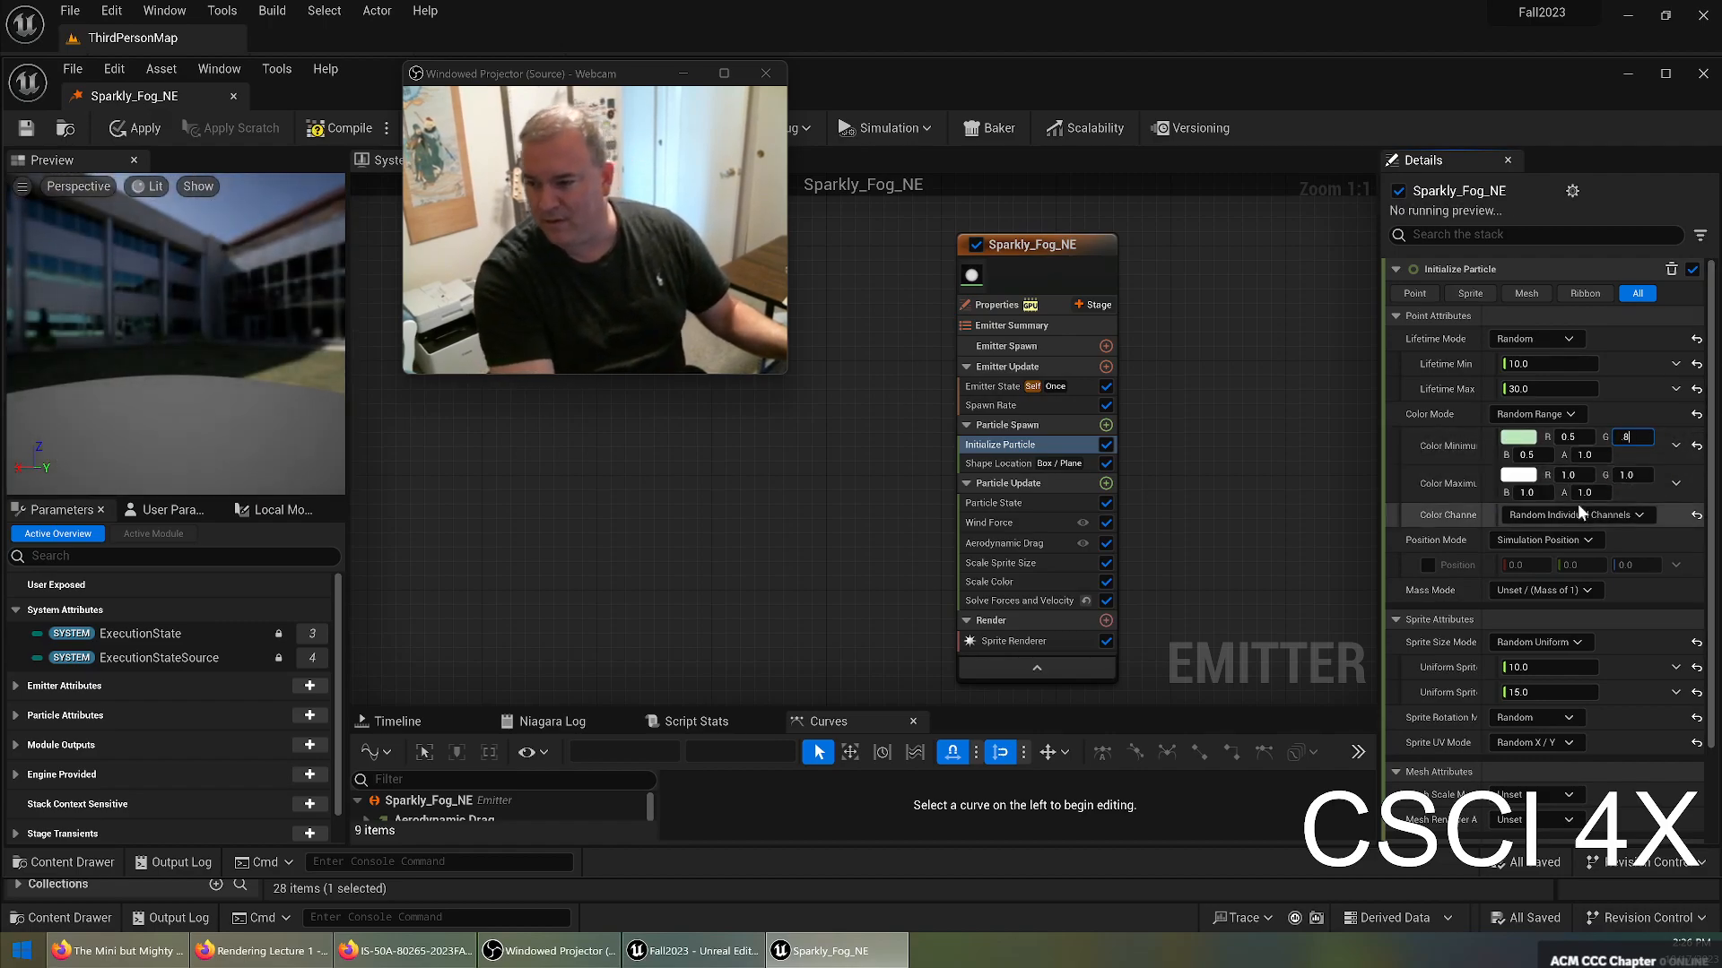
{"action": "key", "text": "Return"}
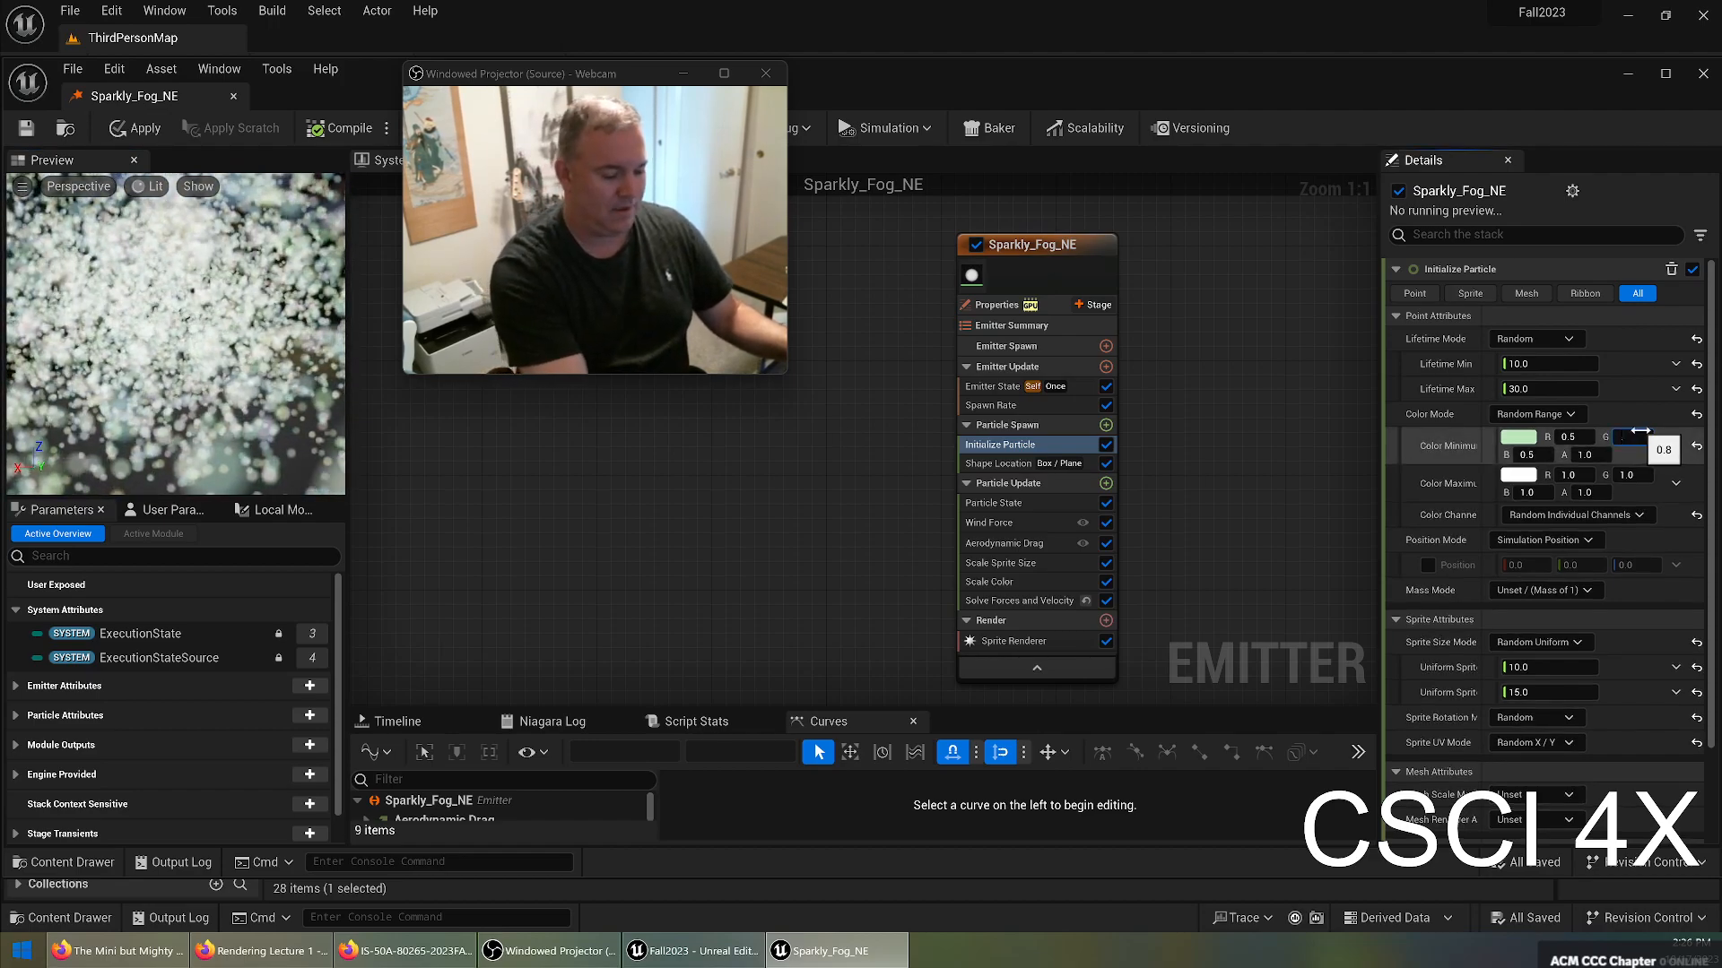
{"action": "type", "text": ".7"}
{"action": "left_click_drag", "start_coordinate": [196, 415], "coordinate": [696, 432]}
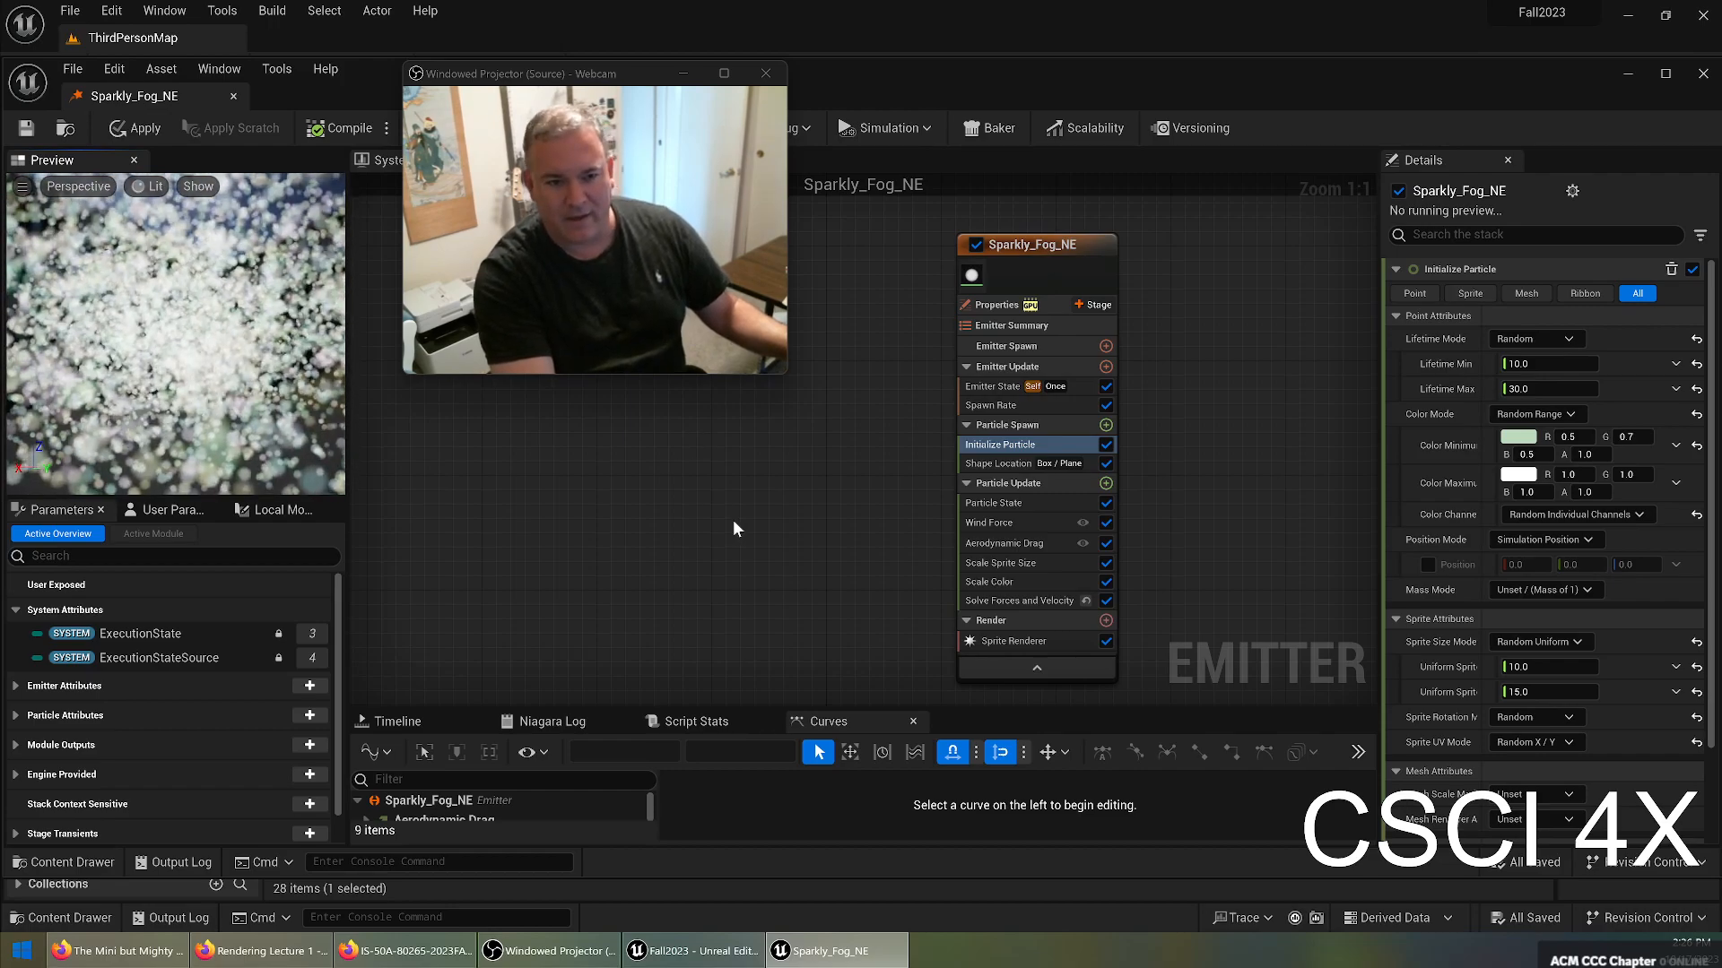
Set the red and blue channels of Color Maximum to 0.7.
{"action": "left_click", "coordinate": [1569, 474]}
{"action": "key", "text": "BackSpace"}
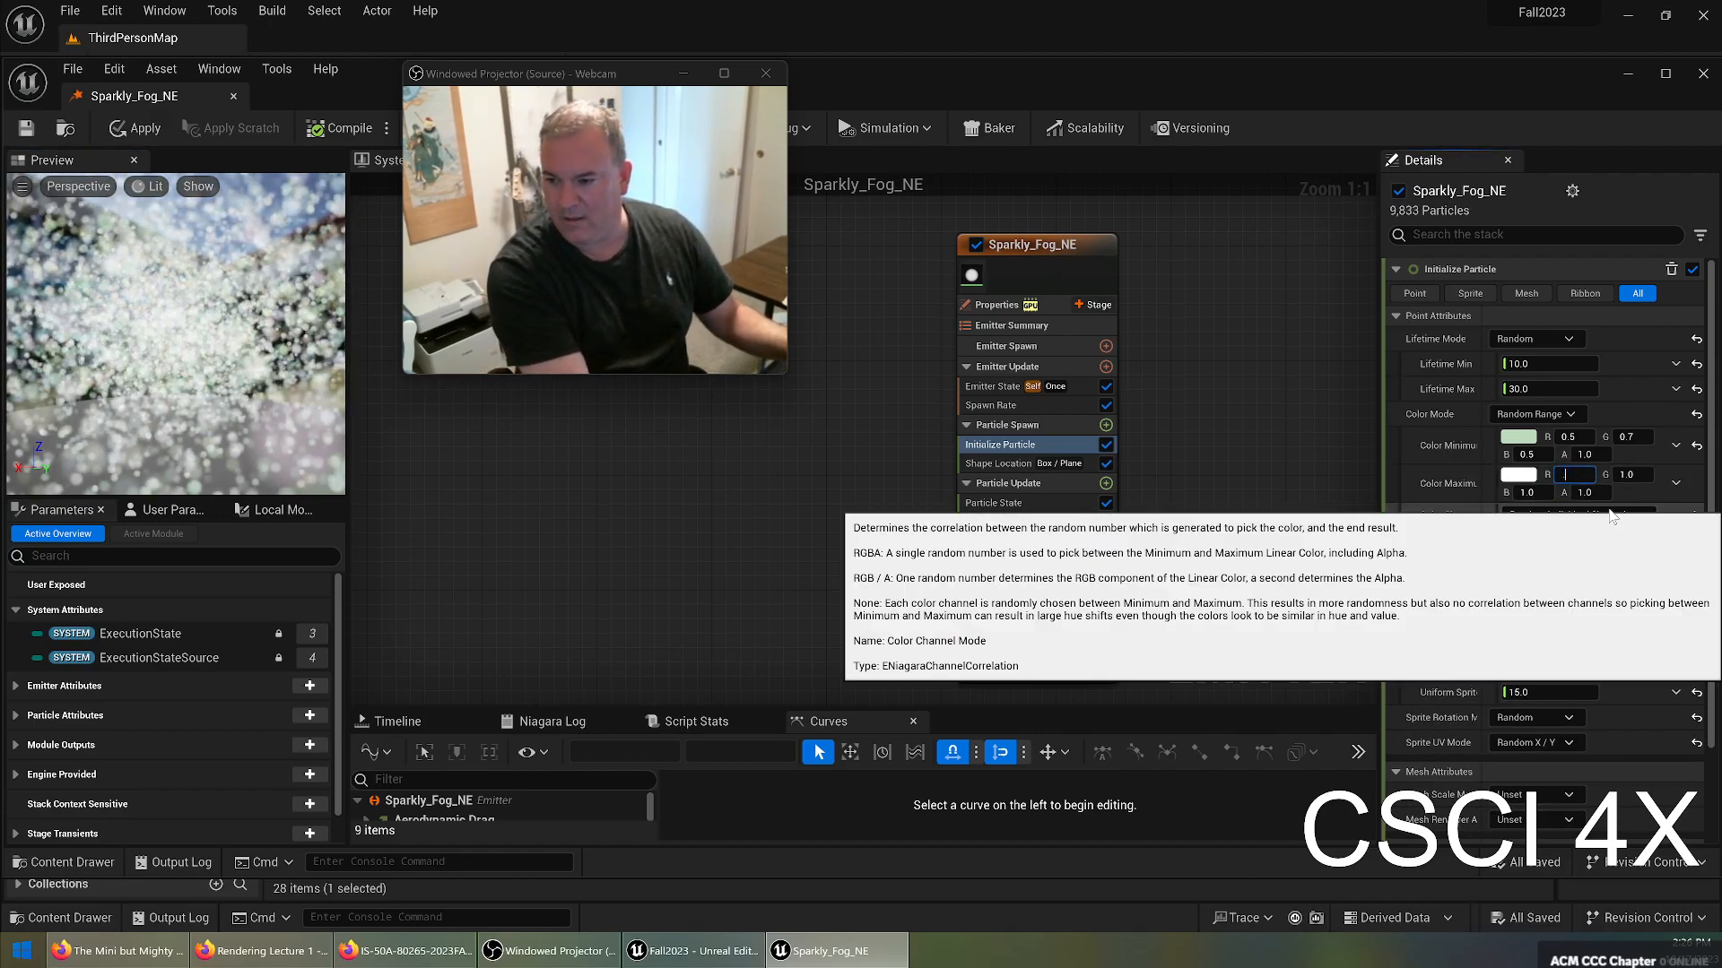
{"action": "type", "text": "0.7"}
{"action": "key", "text": "Tab"}
{"action": "key", "text": "Tab"}
{"action": "key", "text": "BackSpace"}
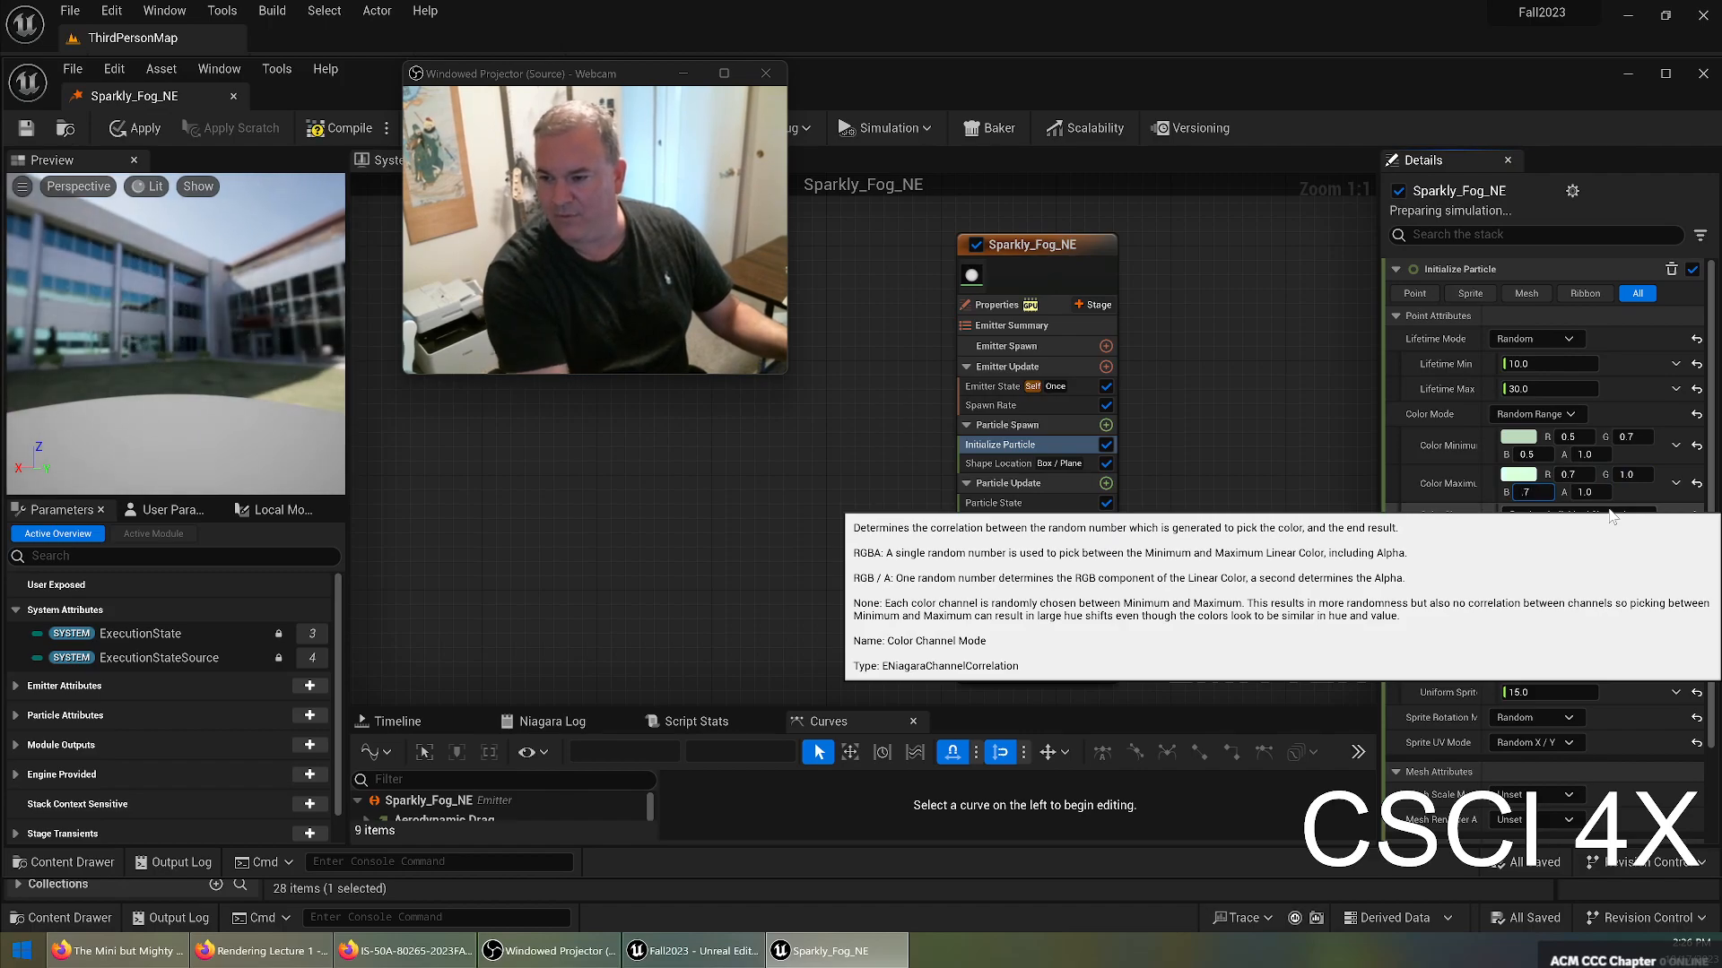
{"action": "type", "text": ".7"}
{"action": "key", "text": "Return"}
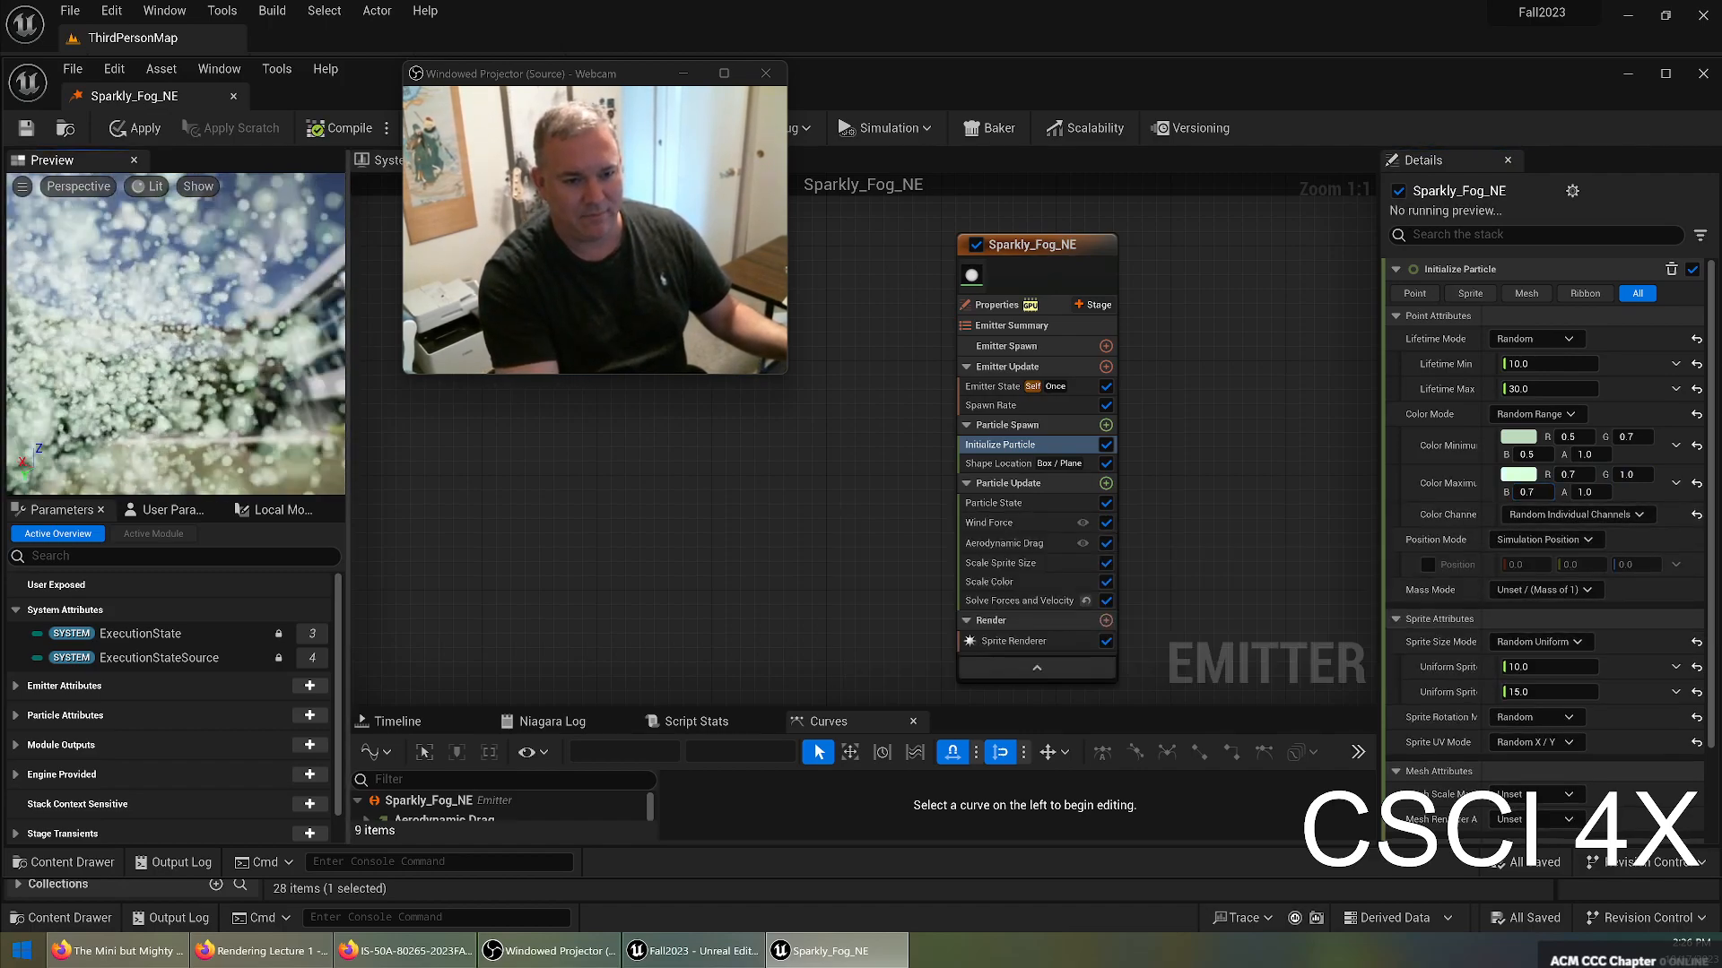
Raise the red and blue channels of Color Maximum to 0.8 and inspect the particles in the preview.
{"action": "left_click", "coordinate": [1574, 475]}
{"action": "type", "text": ".8"}
{"action": "key", "text": "Tab"}
{"action": "key", "text": "Tab"}
{"action": "type", "text": ".8"}
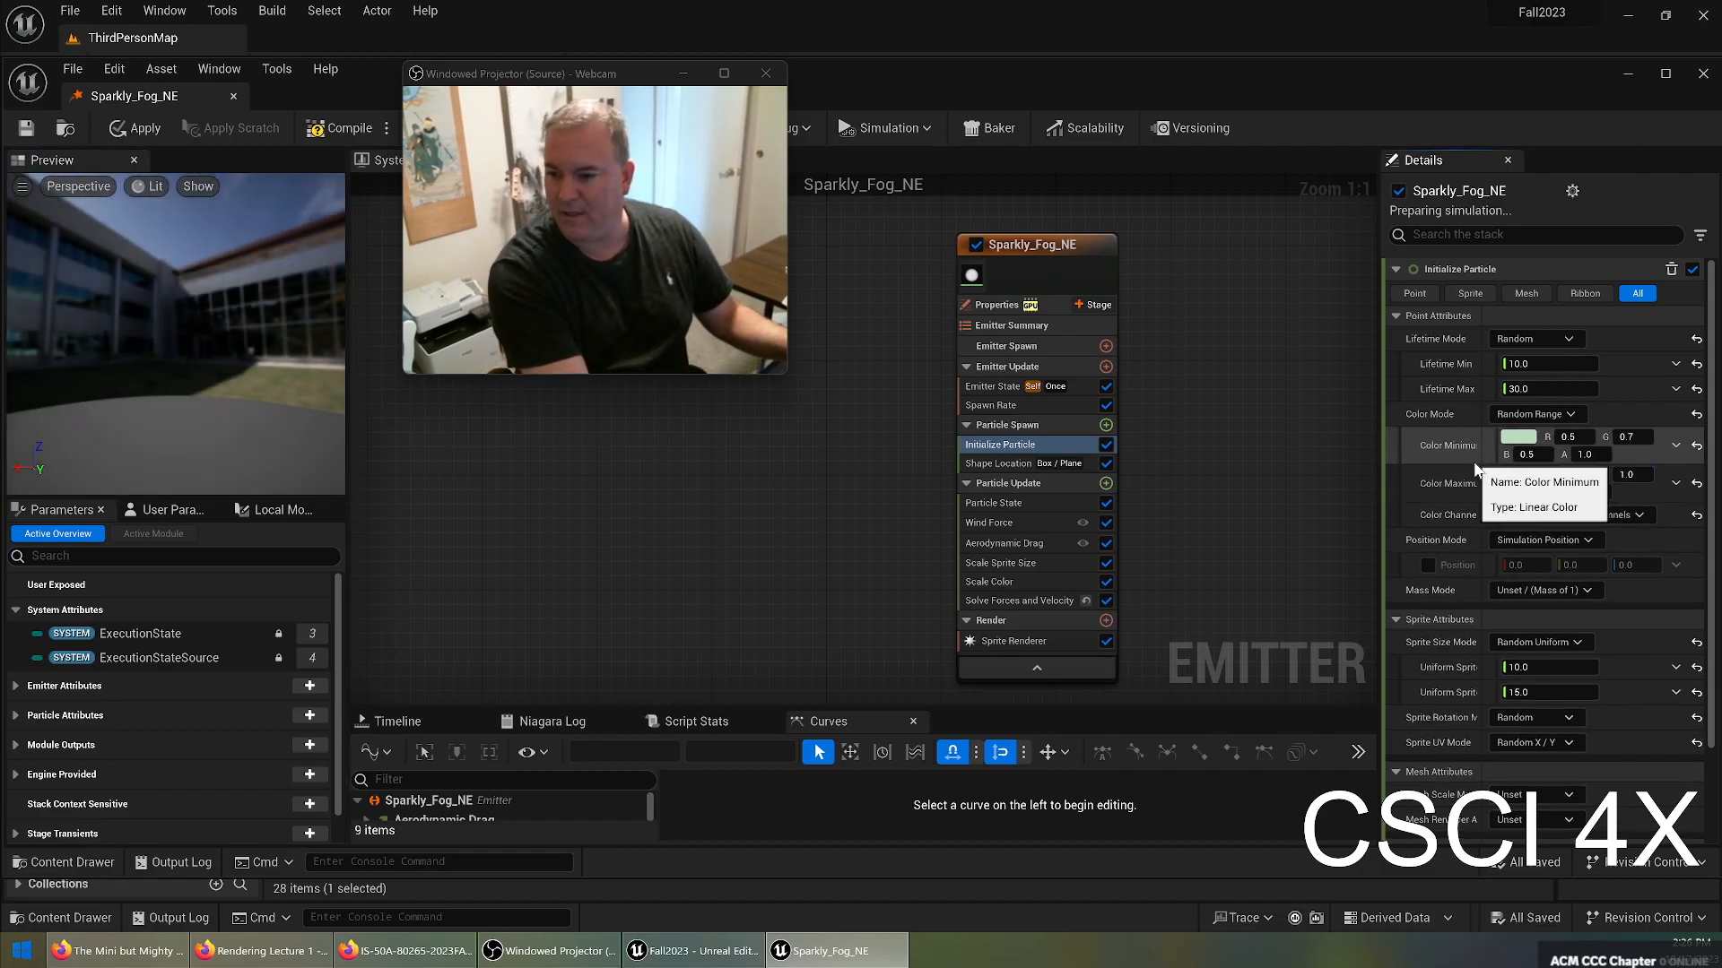
{"action": "key", "text": "Return"}
{"action": "left_click_drag", "start_coordinate": [312, 361], "coordinate": [199, 339]}
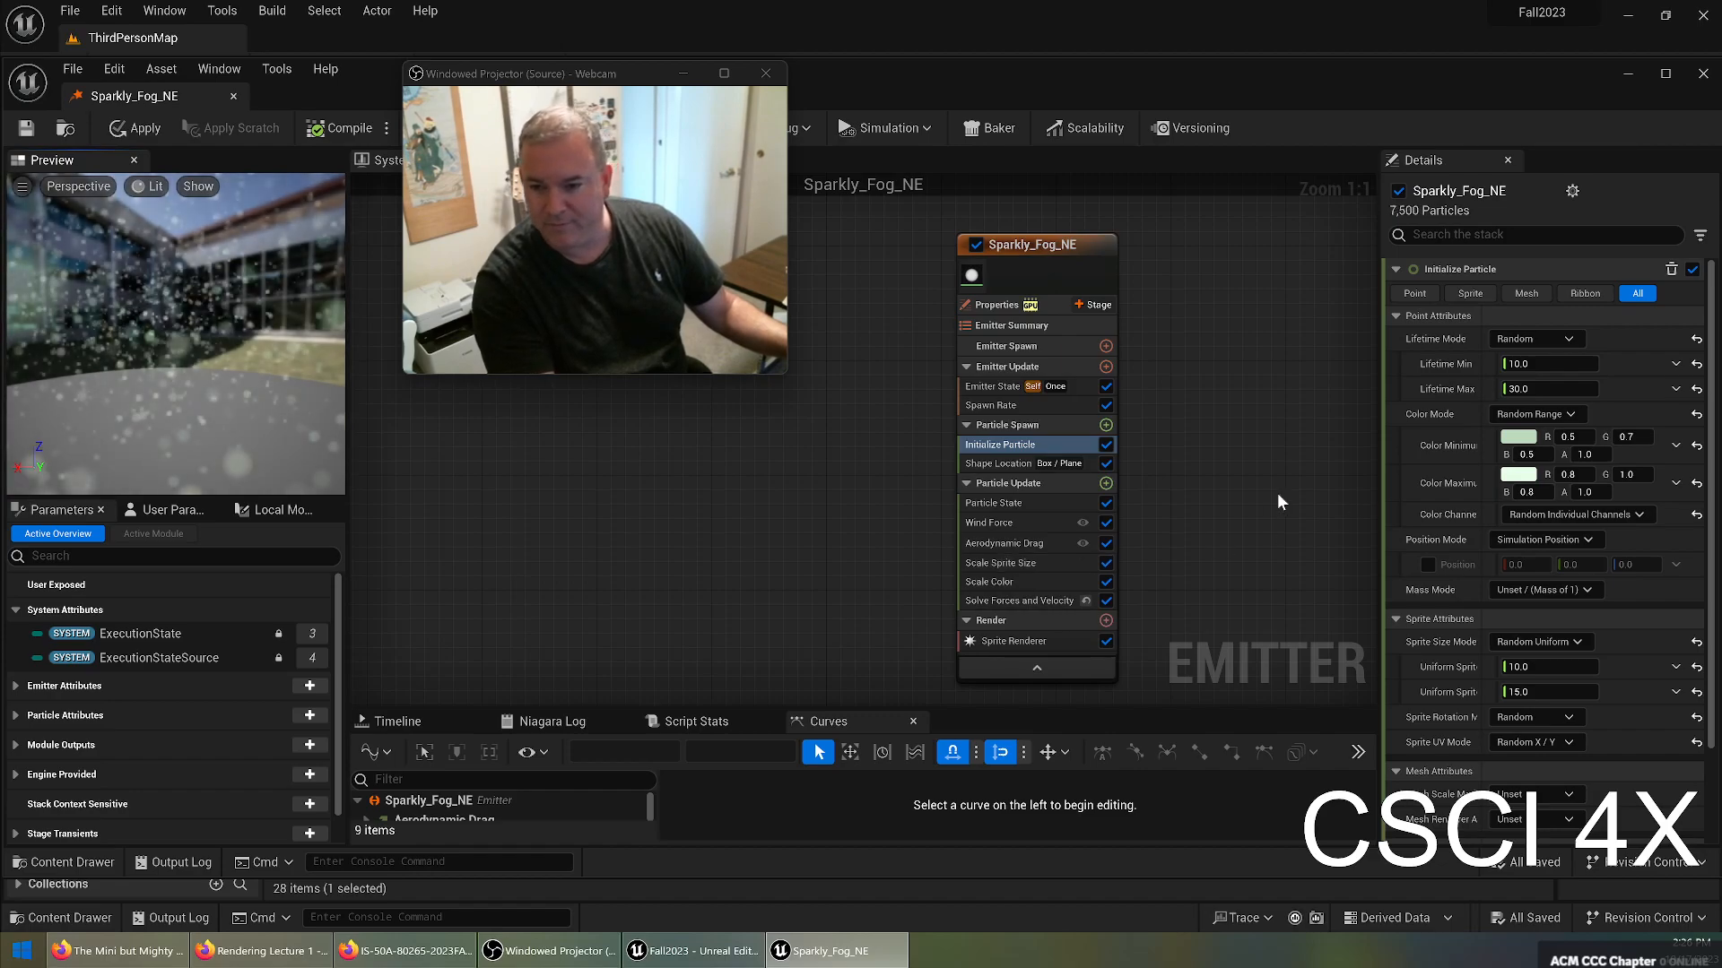
Try Sphere as the Shape Location's Shape Primitive with a Sphere Radius of 500.0.
{"action": "left_click", "coordinate": [998, 463]}
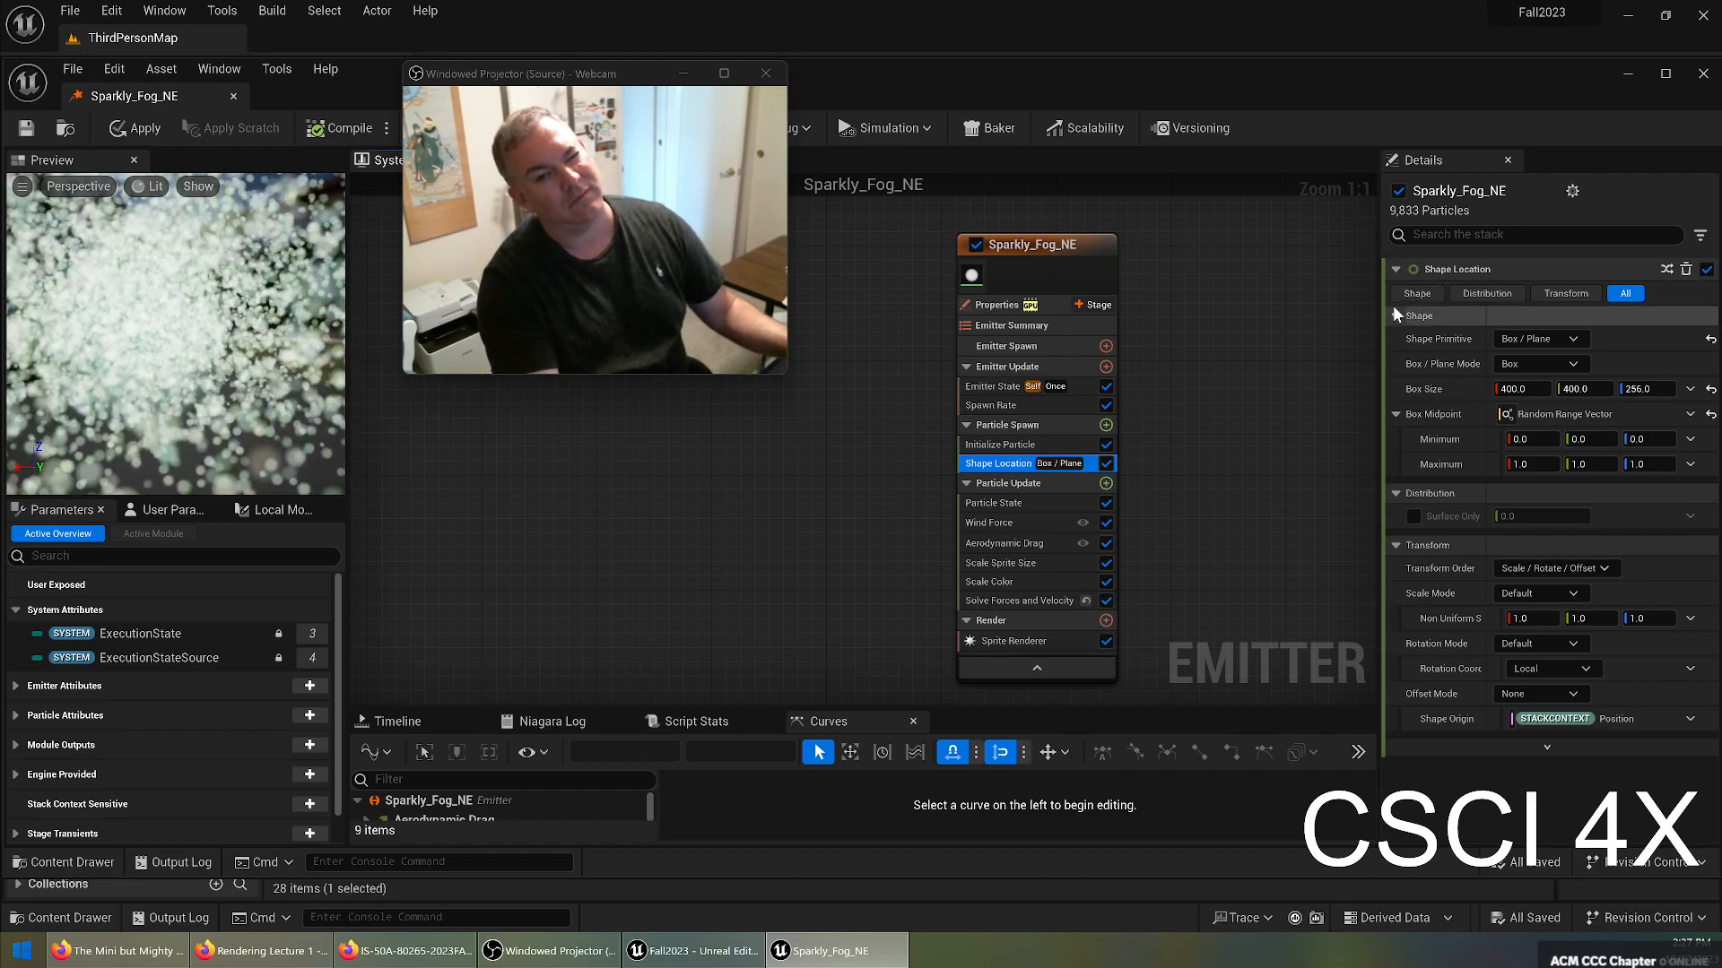
{"action": "left_click", "coordinate": [1542, 338]}
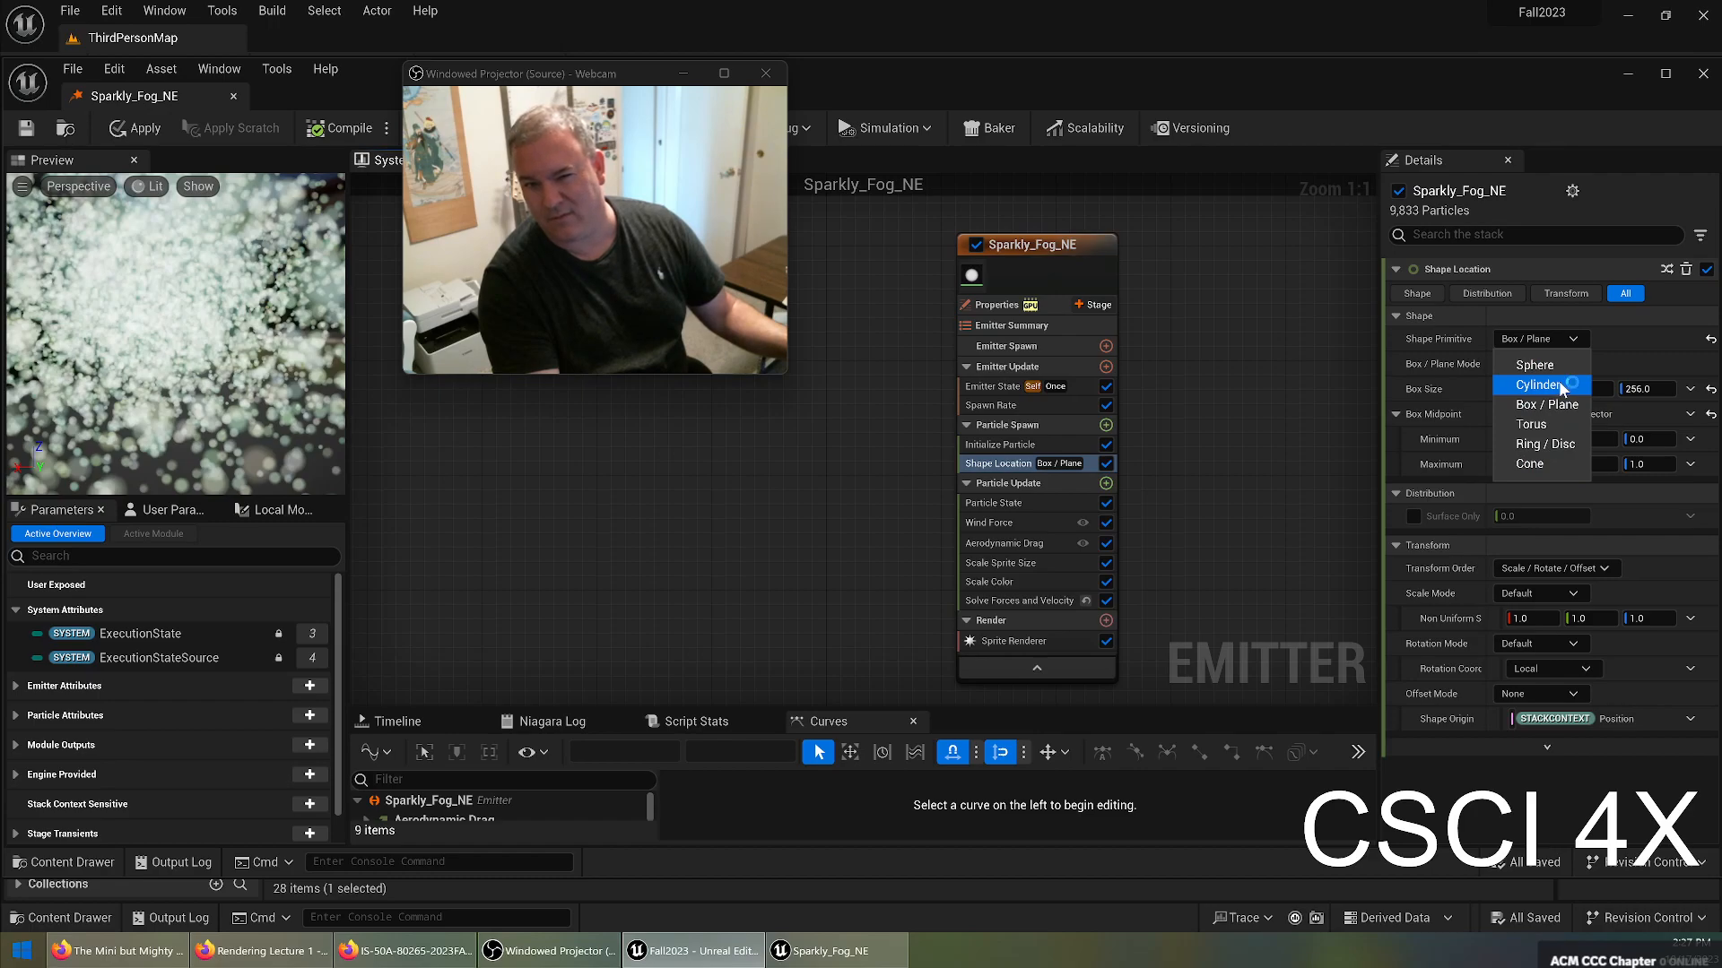
{"action": "left_click", "coordinate": [1534, 365]}
{"action": "left_click", "coordinate": [1571, 372]}
{"action": "type", "text": "500"}
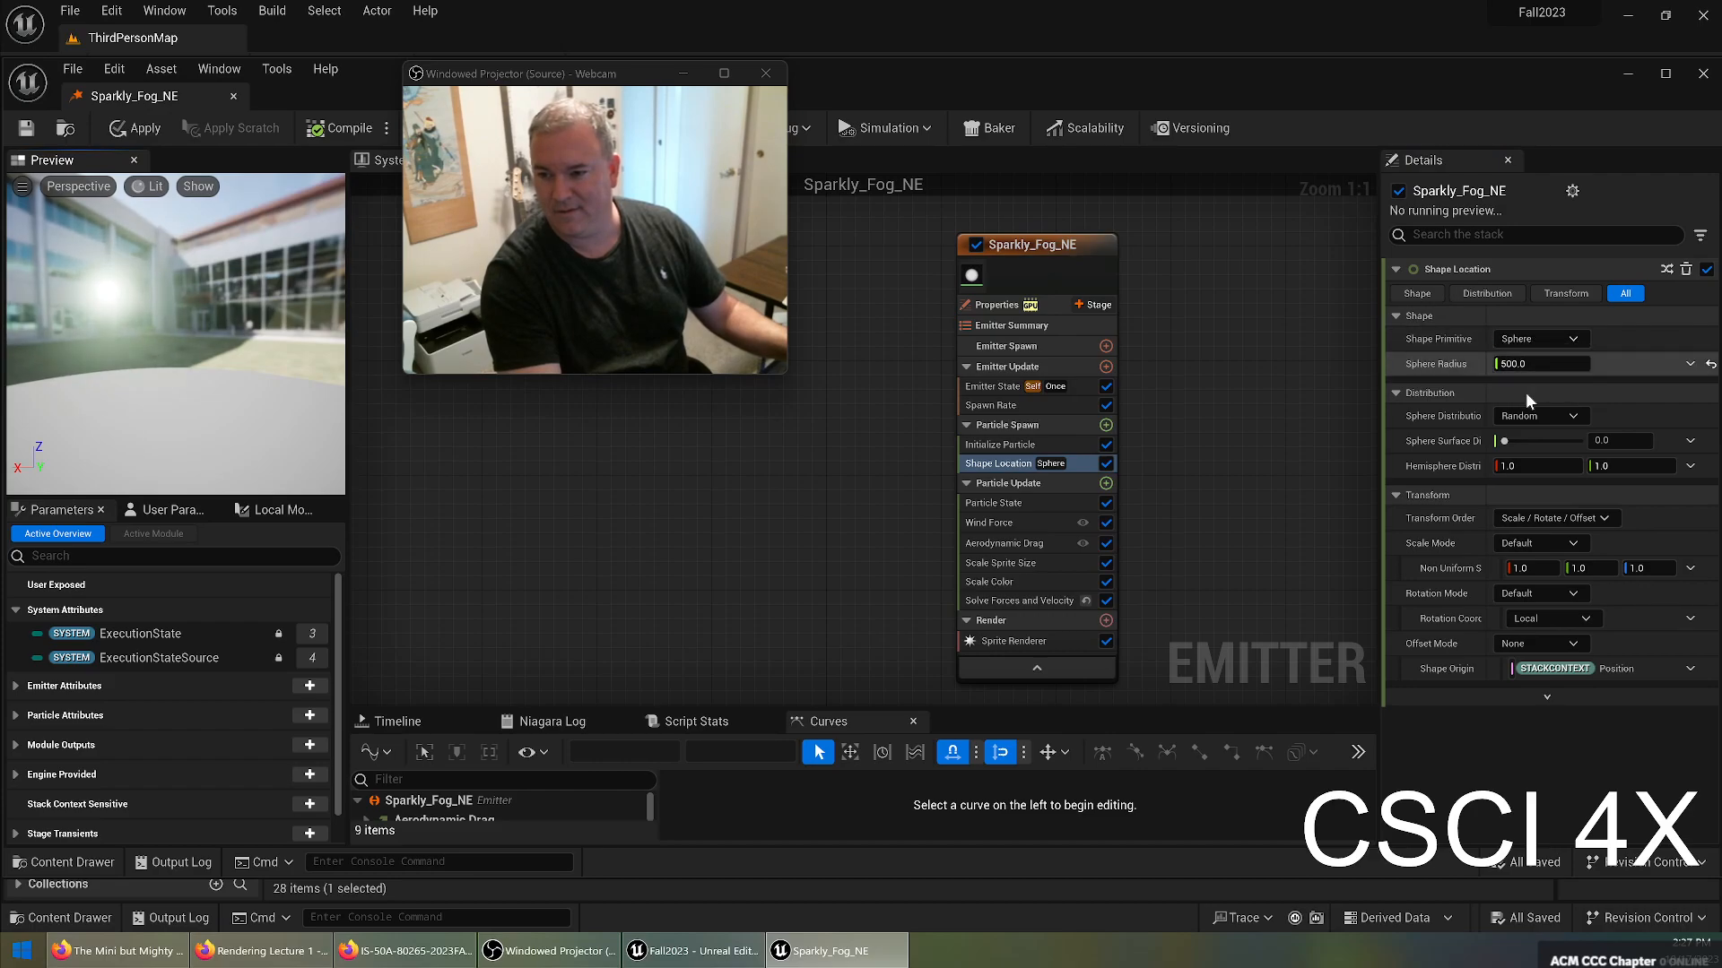
Try a Sphere Surface Distribution of 0.529762 and inspect the particle sphere from several angles in the preview.
{"action": "left_click", "coordinate": [1525, 416]}
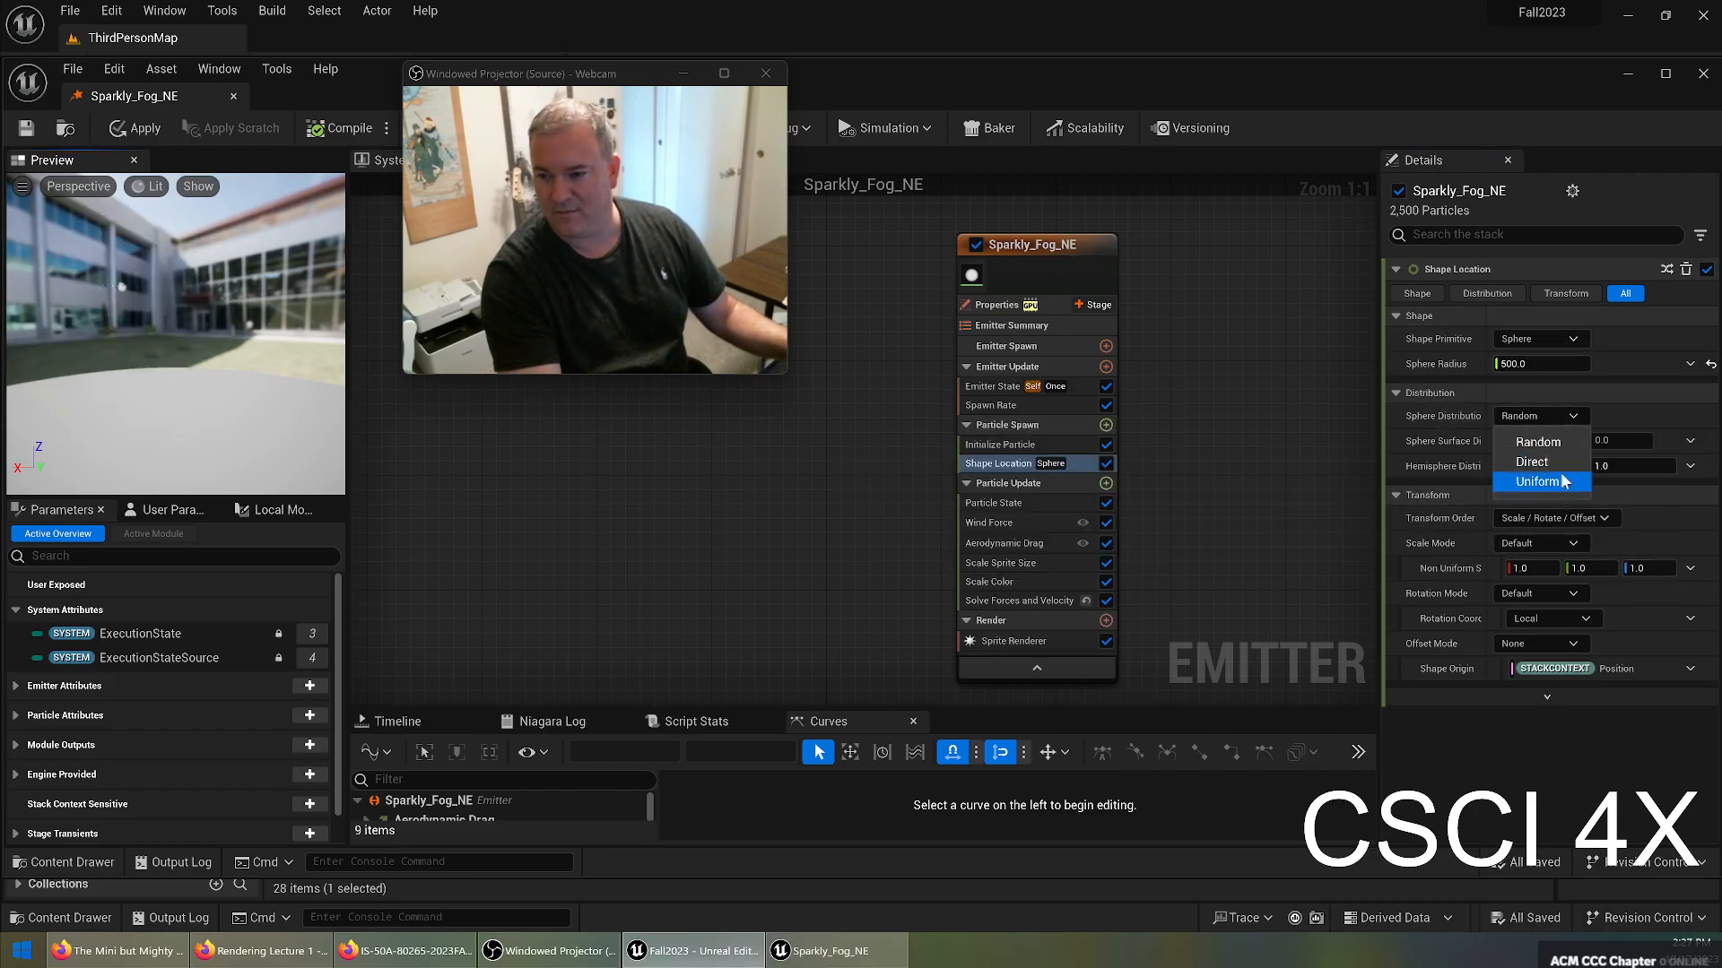
{"action": "left_click", "coordinate": [1449, 441]}
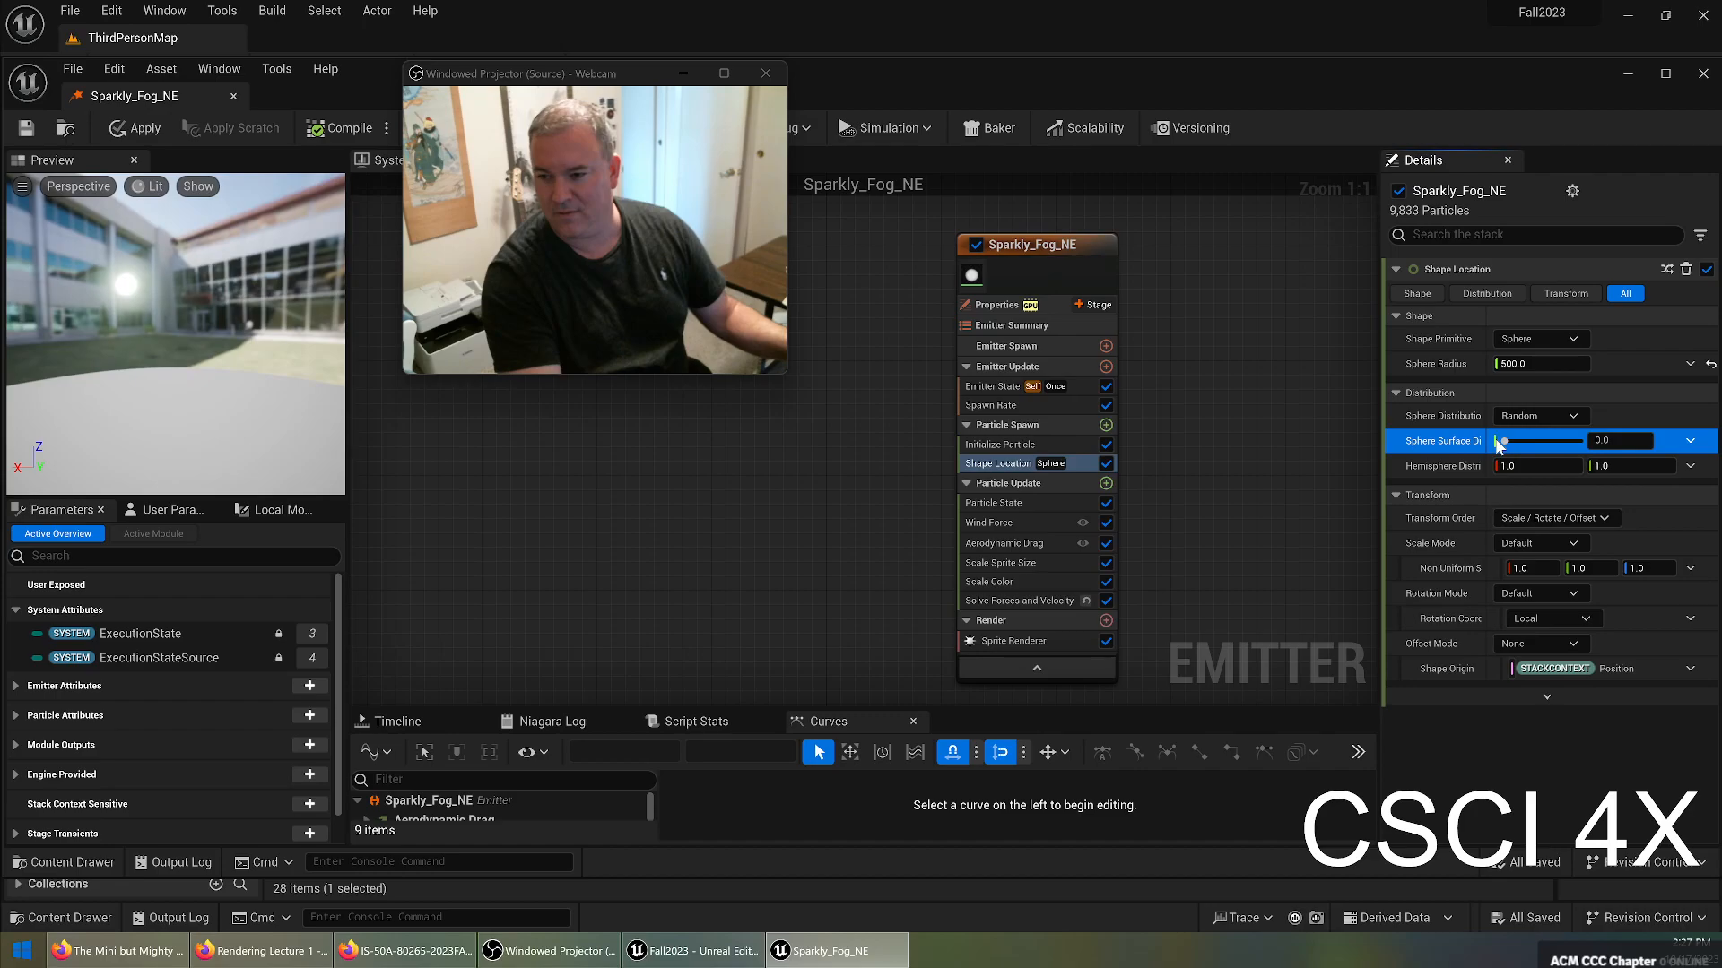
{"action": "left_click_drag", "start_coordinate": [1505, 441], "coordinate": [1565, 445]}
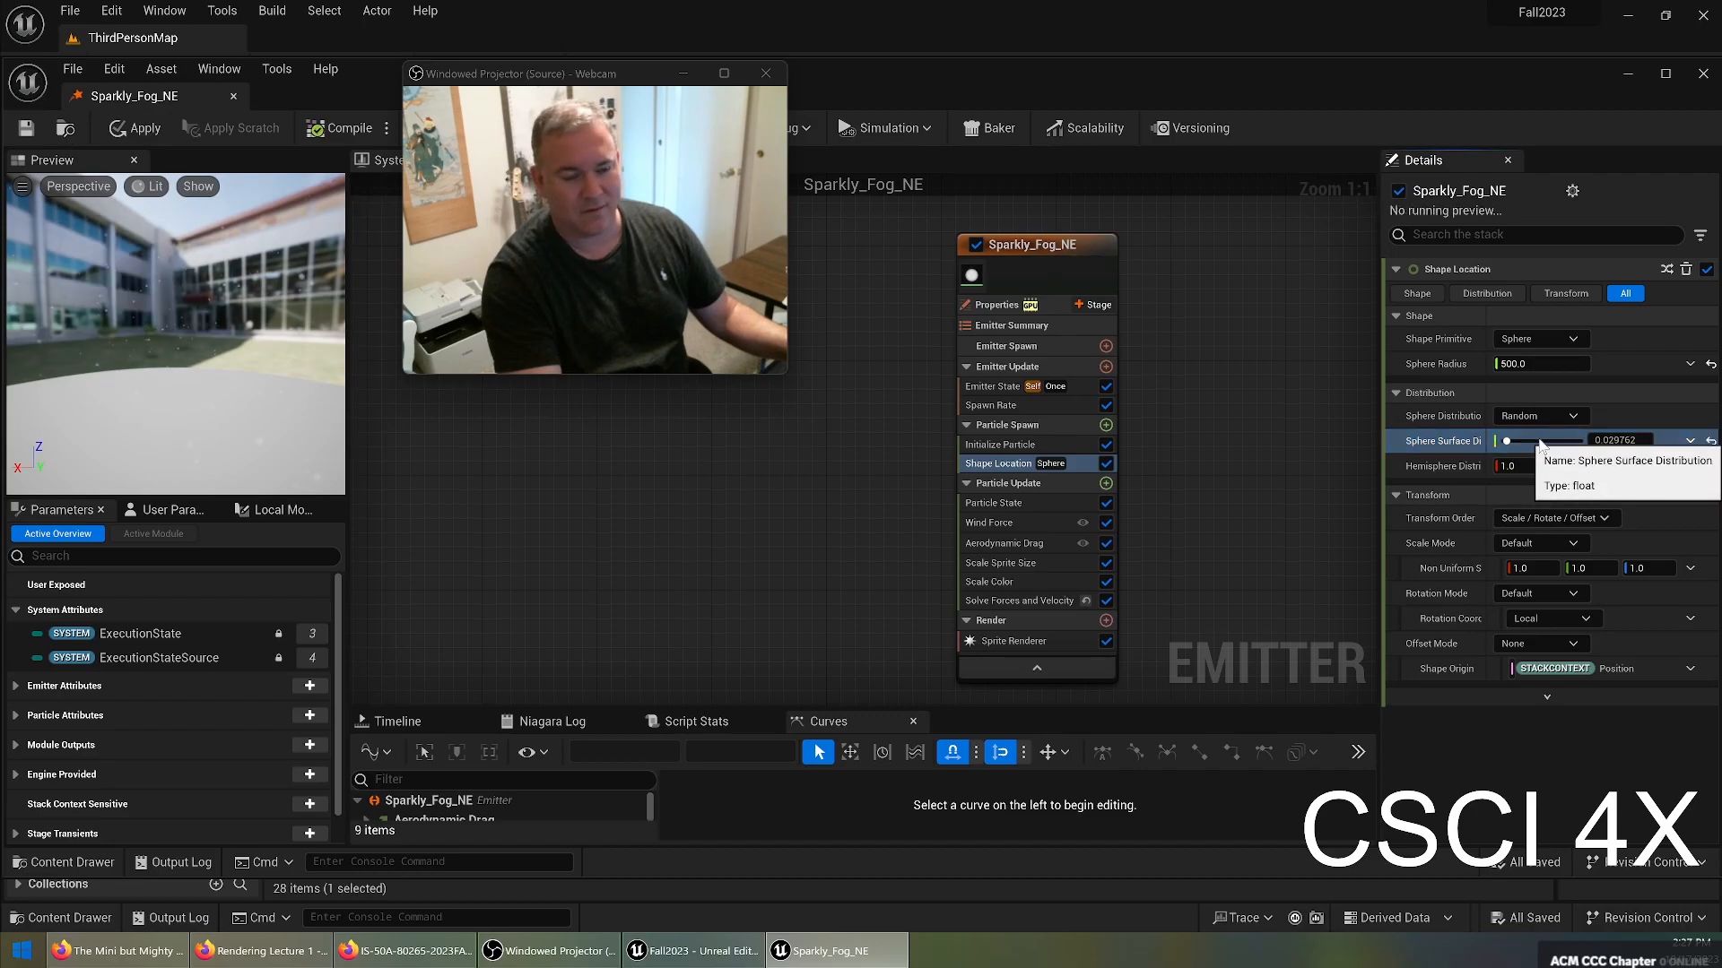
{"action": "scroll", "coordinate": [215, 373], "scroll_direction": "down", "scroll_amount": 5}
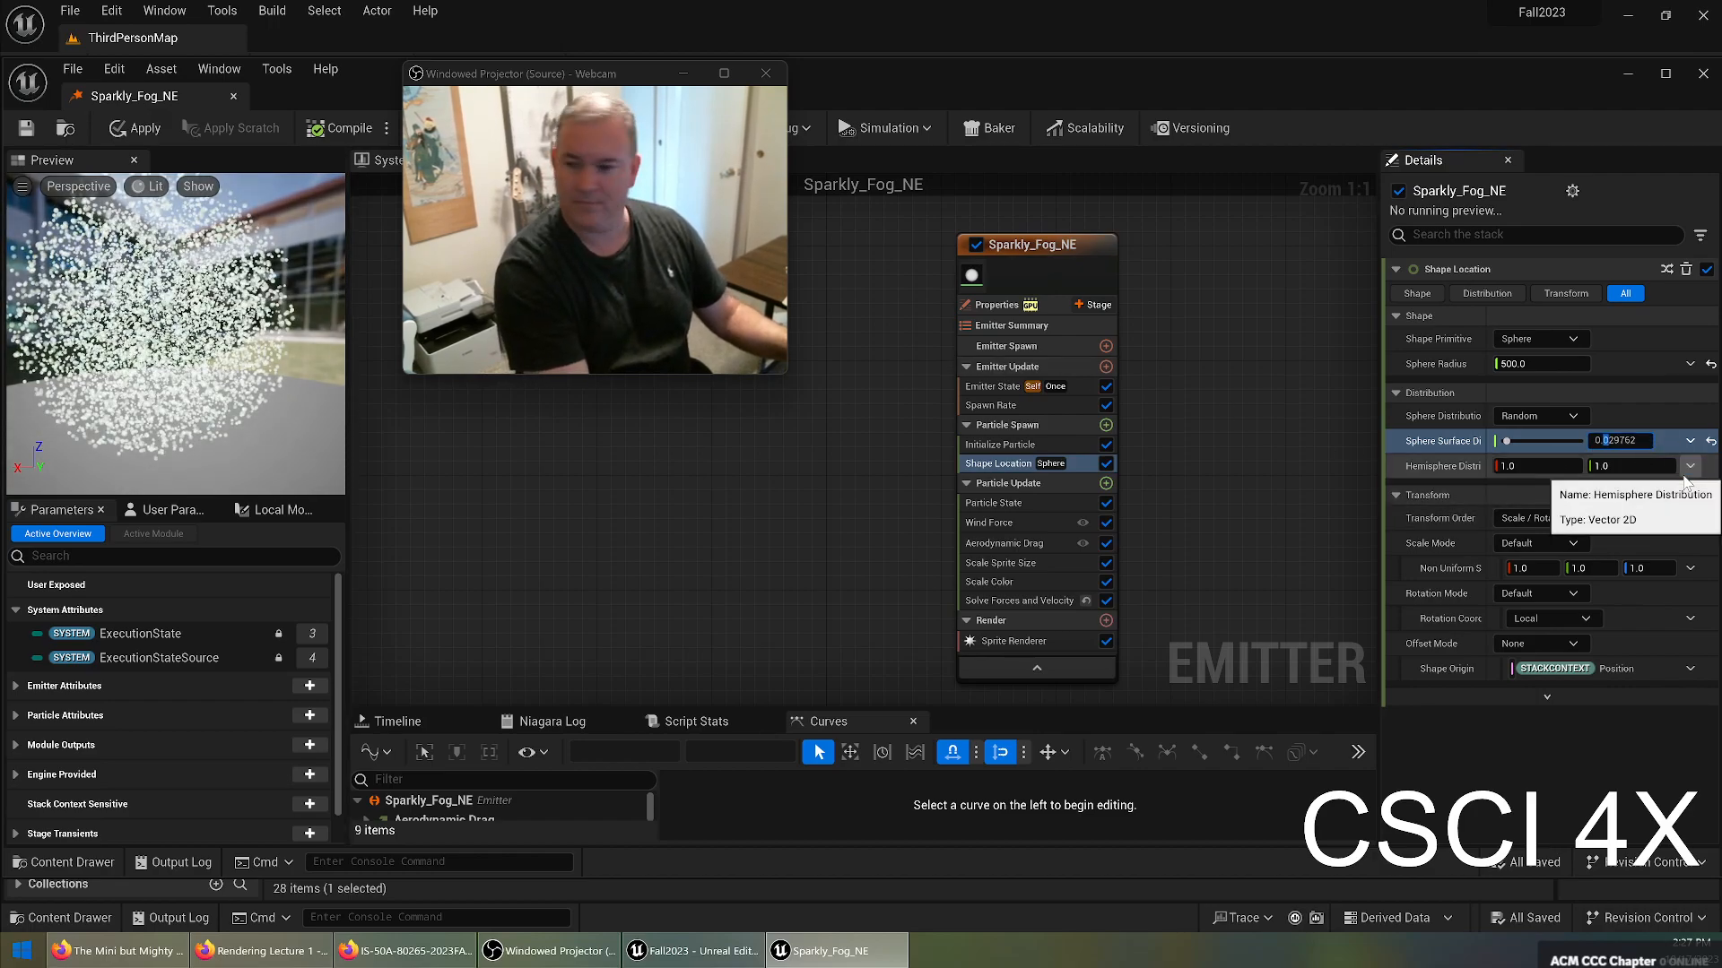
{"action": "type", "text": "5"}
{"action": "key", "text": "Return"}
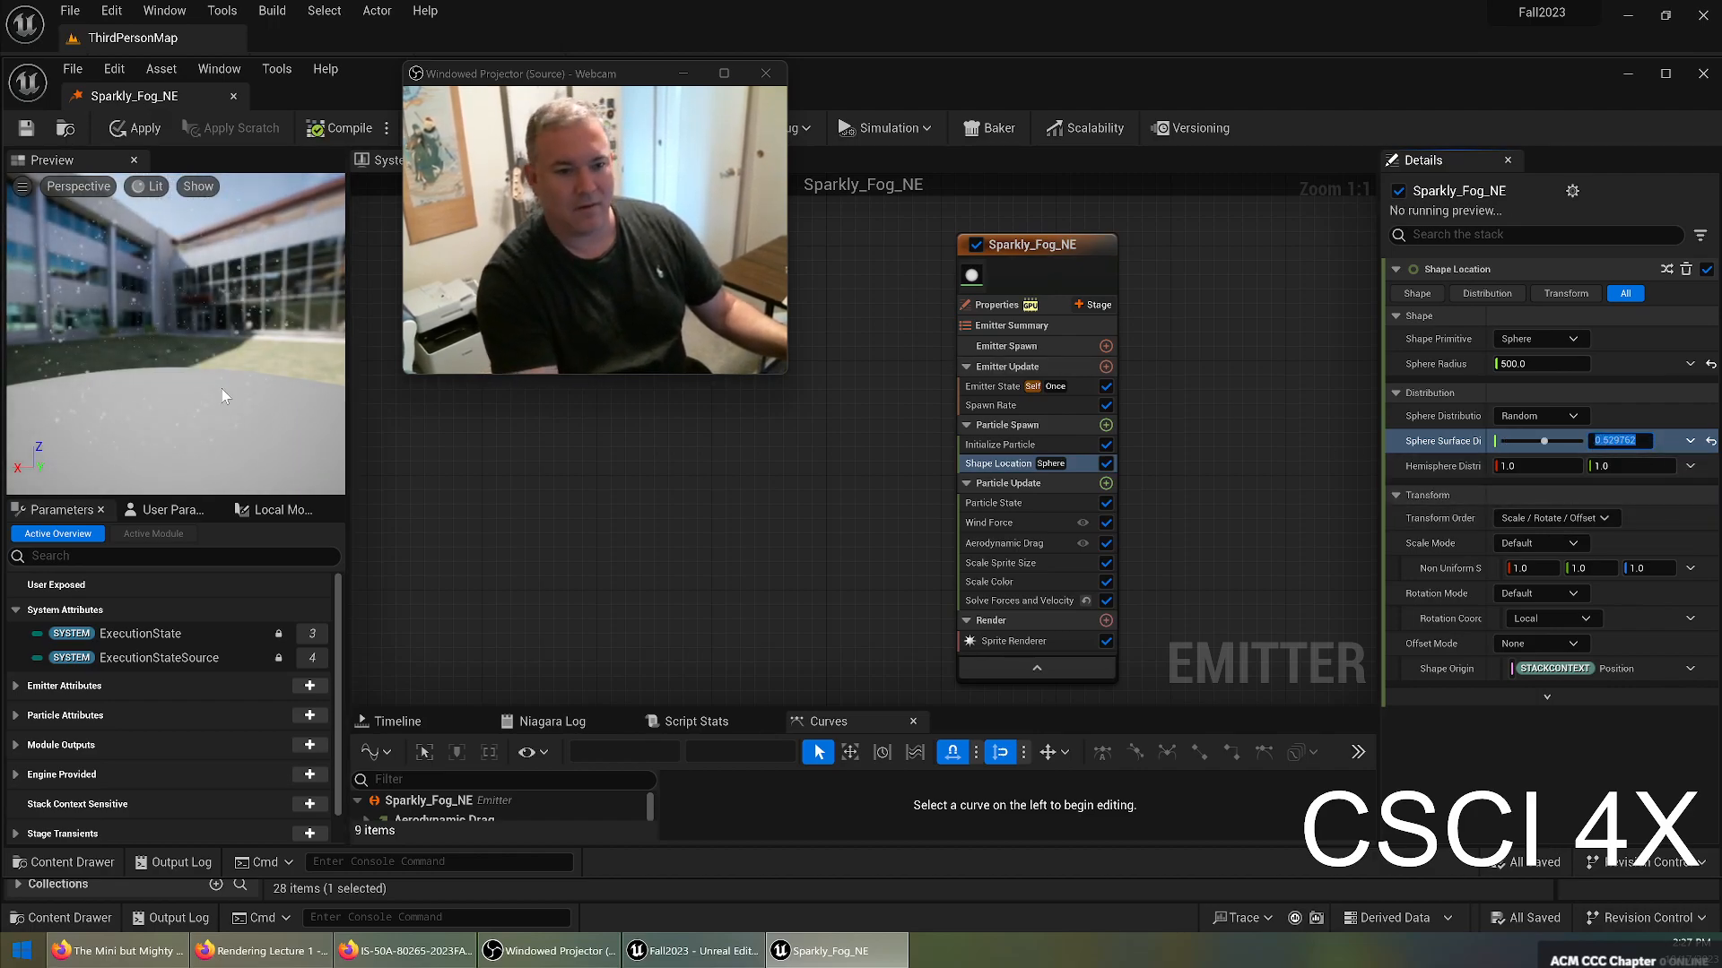
{"action": "left_click_drag", "start_coordinate": [190, 398], "coordinate": [287, 292]}
{"action": "left_click_drag", "start_coordinate": [179, 341], "coordinate": [278, 386]}
{"action": "left_click_drag", "start_coordinate": [80, 359], "coordinate": [296, 343]}
Return the Shape Location's Shape Primitive to Box / Plane.
{"action": "left_click", "coordinate": [1538, 339]}
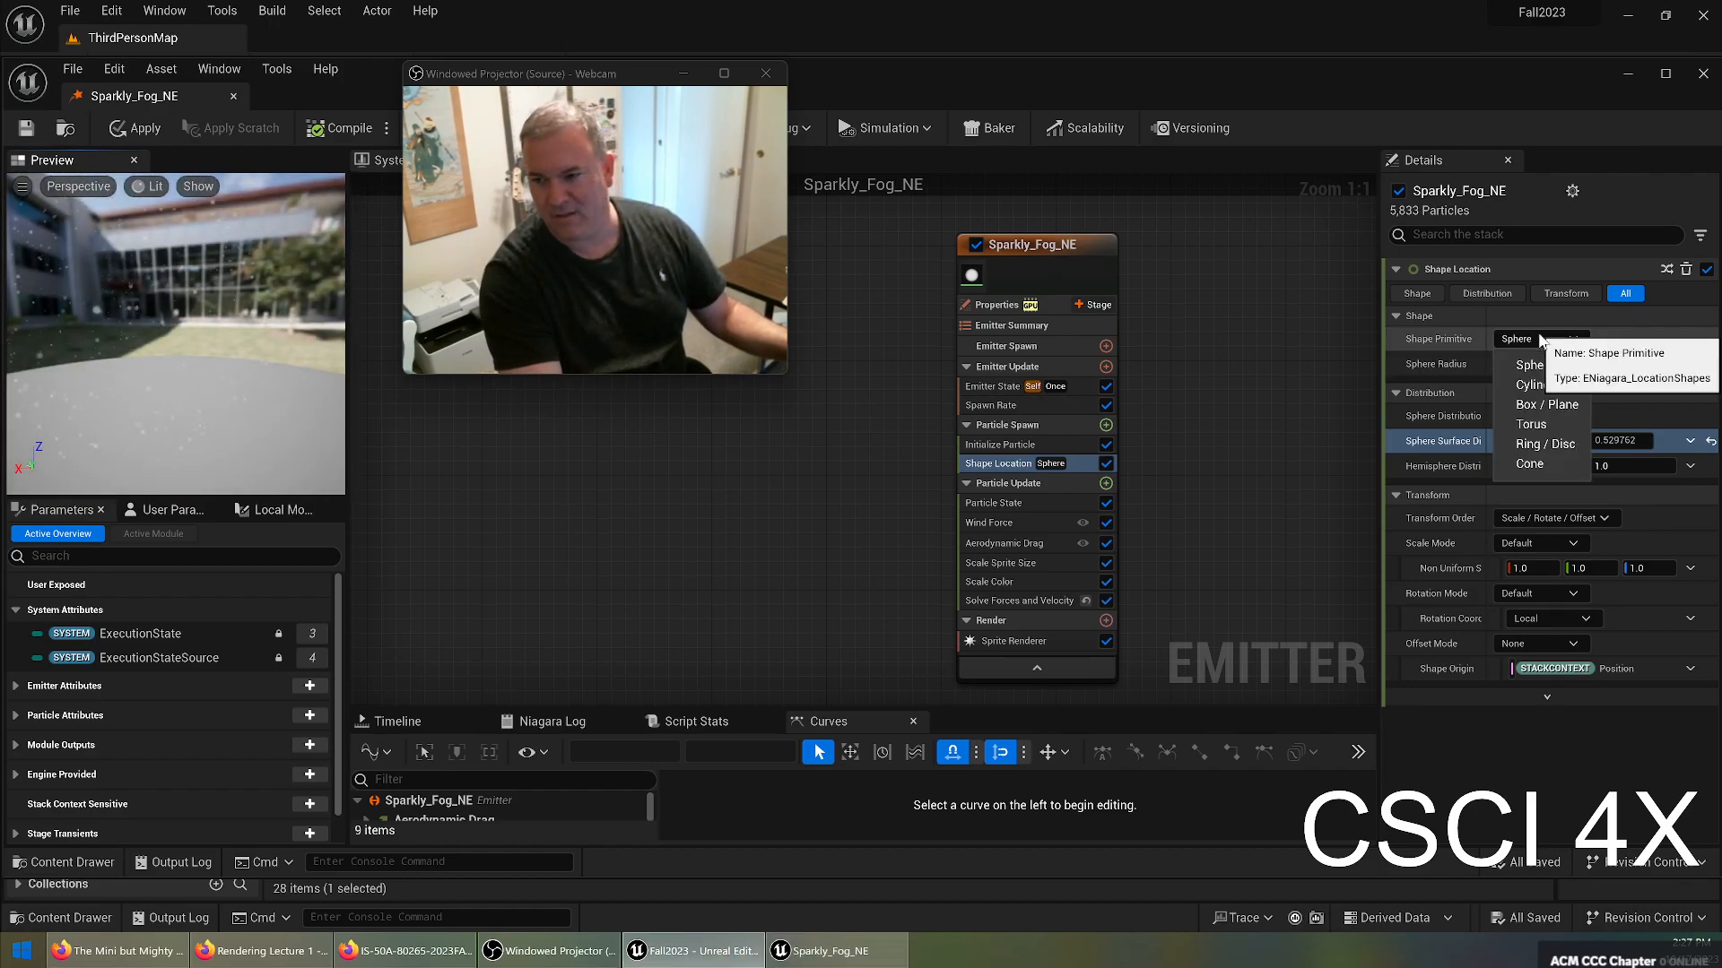
{"action": "left_click", "coordinate": [1551, 408]}
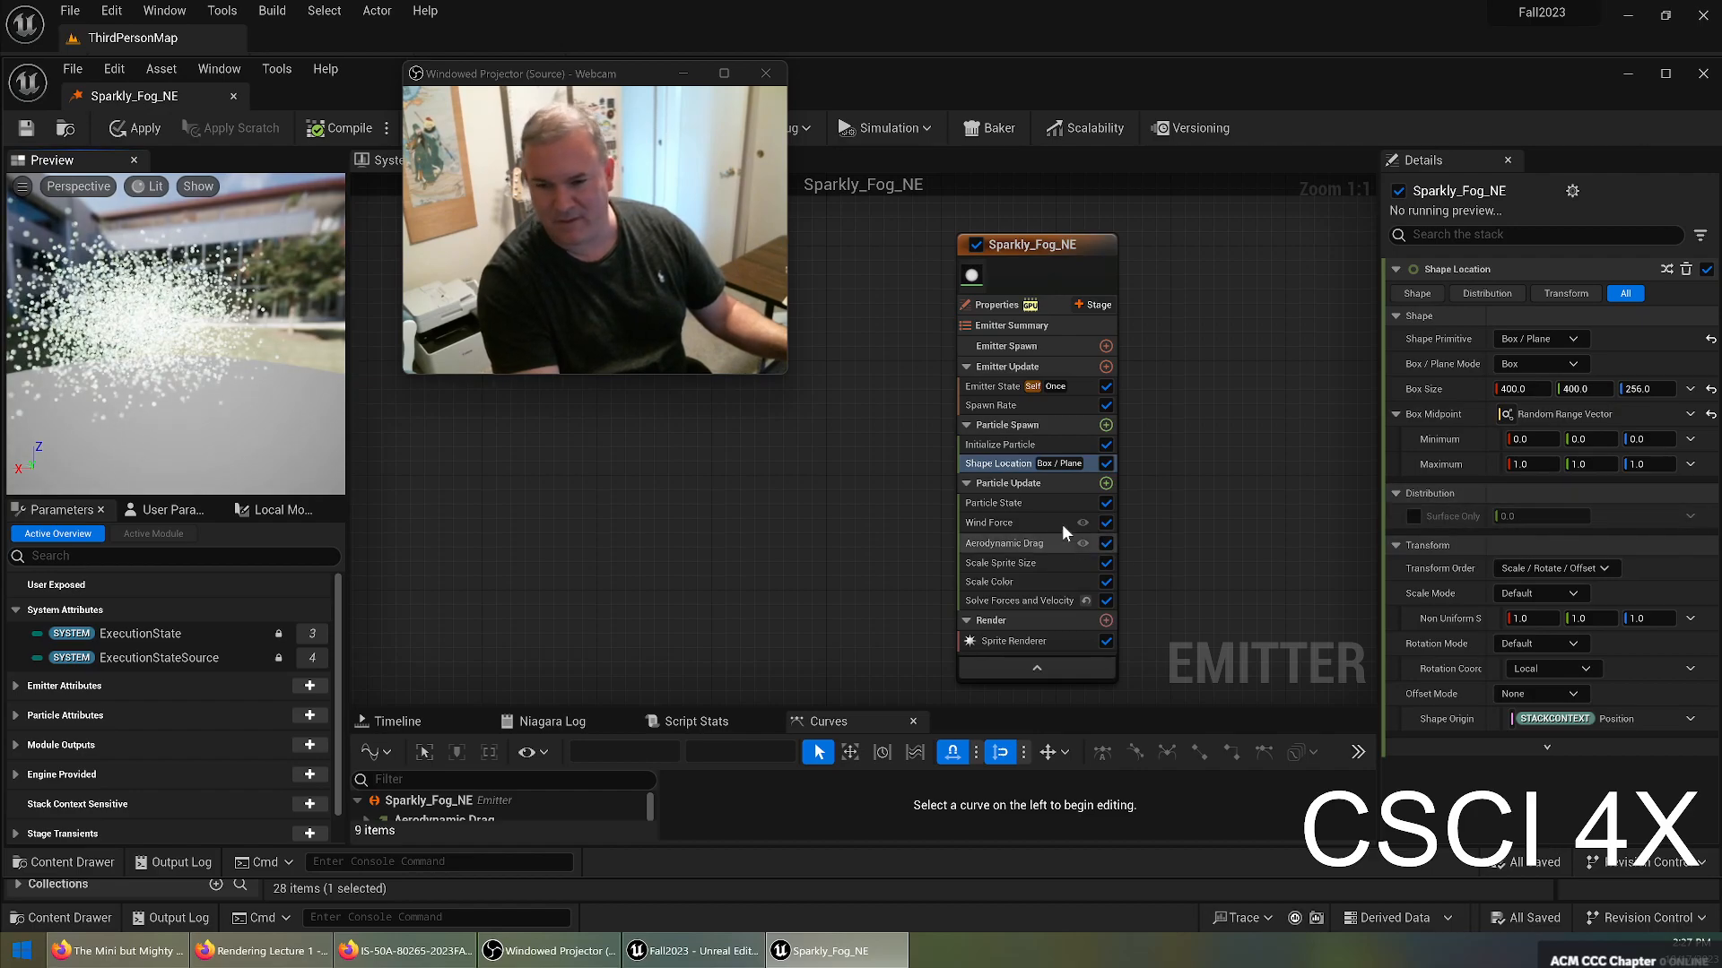
Examine the Particle State module's lifetime options, including the advanced ones, and compare them with the Initialize Particle and Shape Location settings.
{"action": "left_click", "coordinate": [1017, 507]}
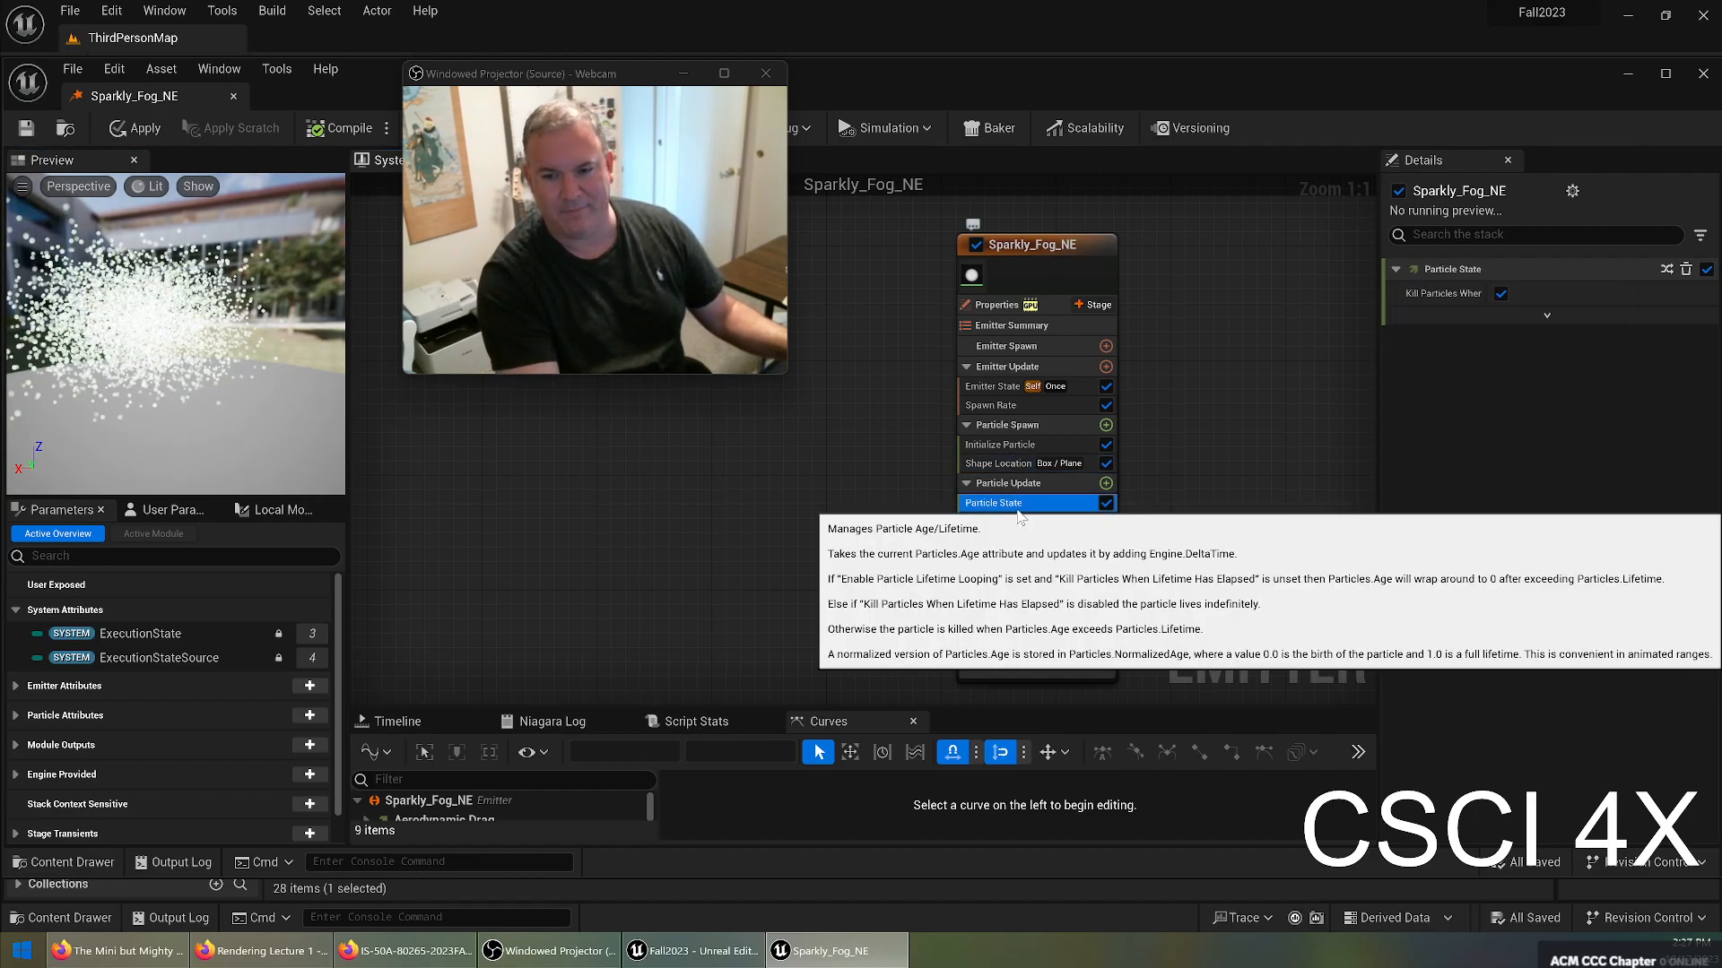
{"action": "left_click", "coordinate": [1504, 314]}
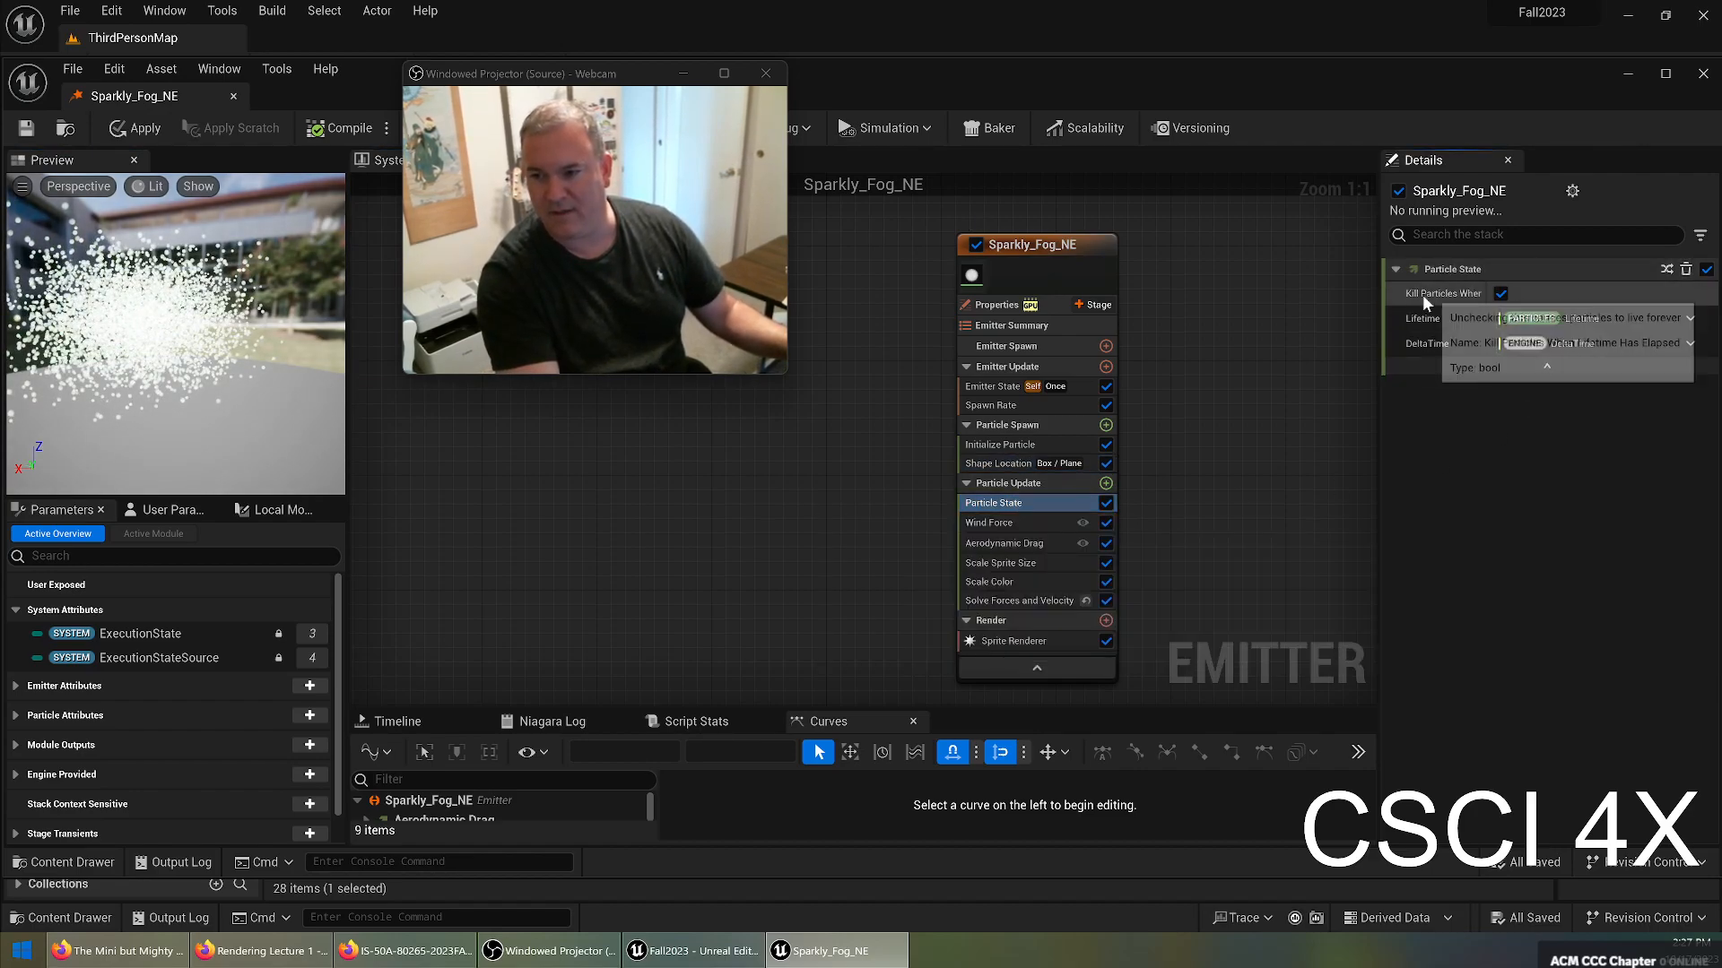
{"action": "left_click_drag", "start_coordinate": [1380, 294], "coordinate": [1284, 293]}
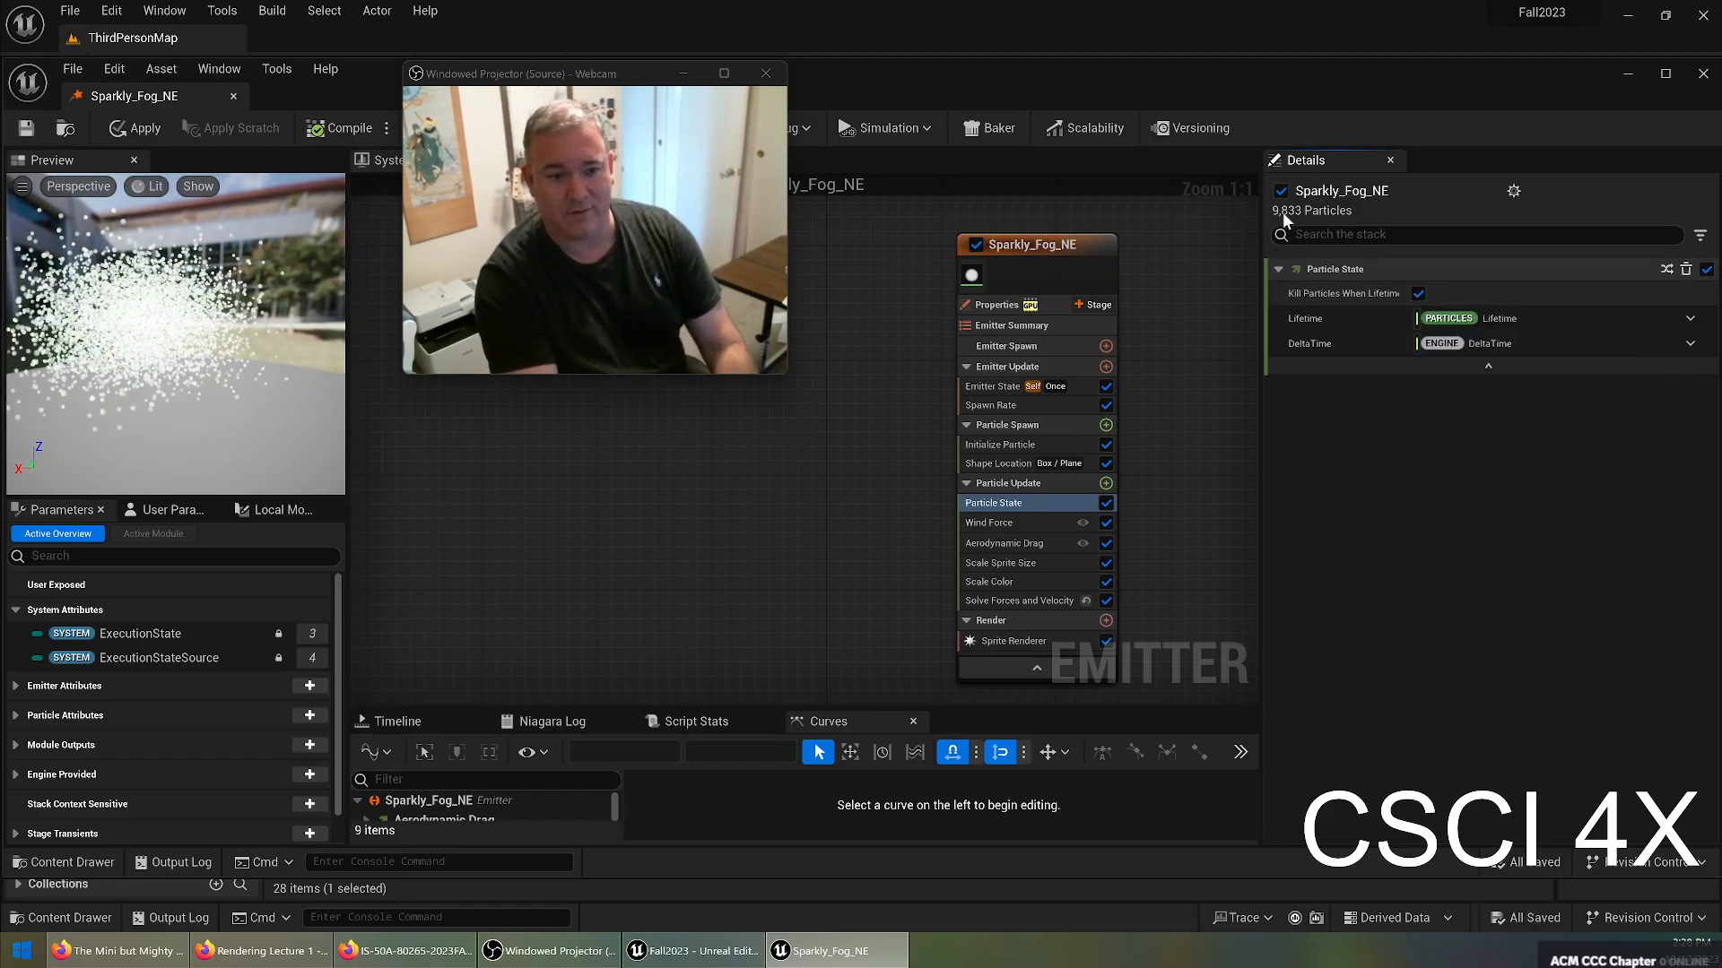
{"action": "right_click", "coordinate": [1153, 512]}
{"action": "left_click", "coordinate": [49, 416]}
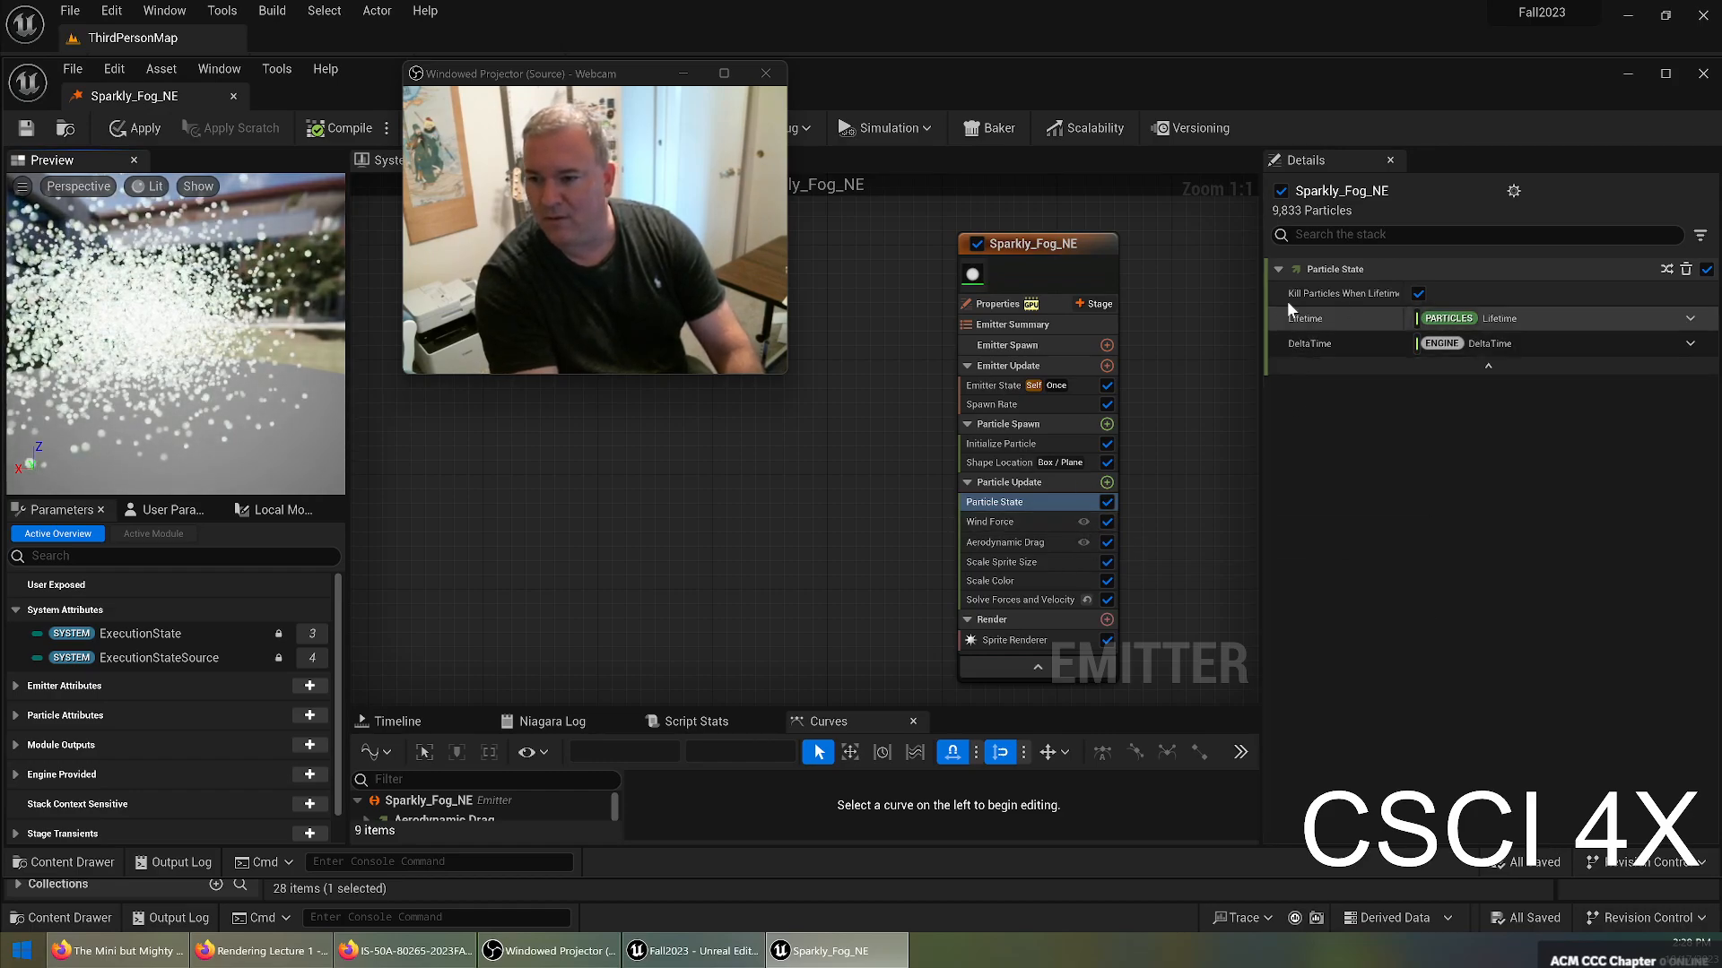
{"action": "left_click", "coordinate": [995, 435]}
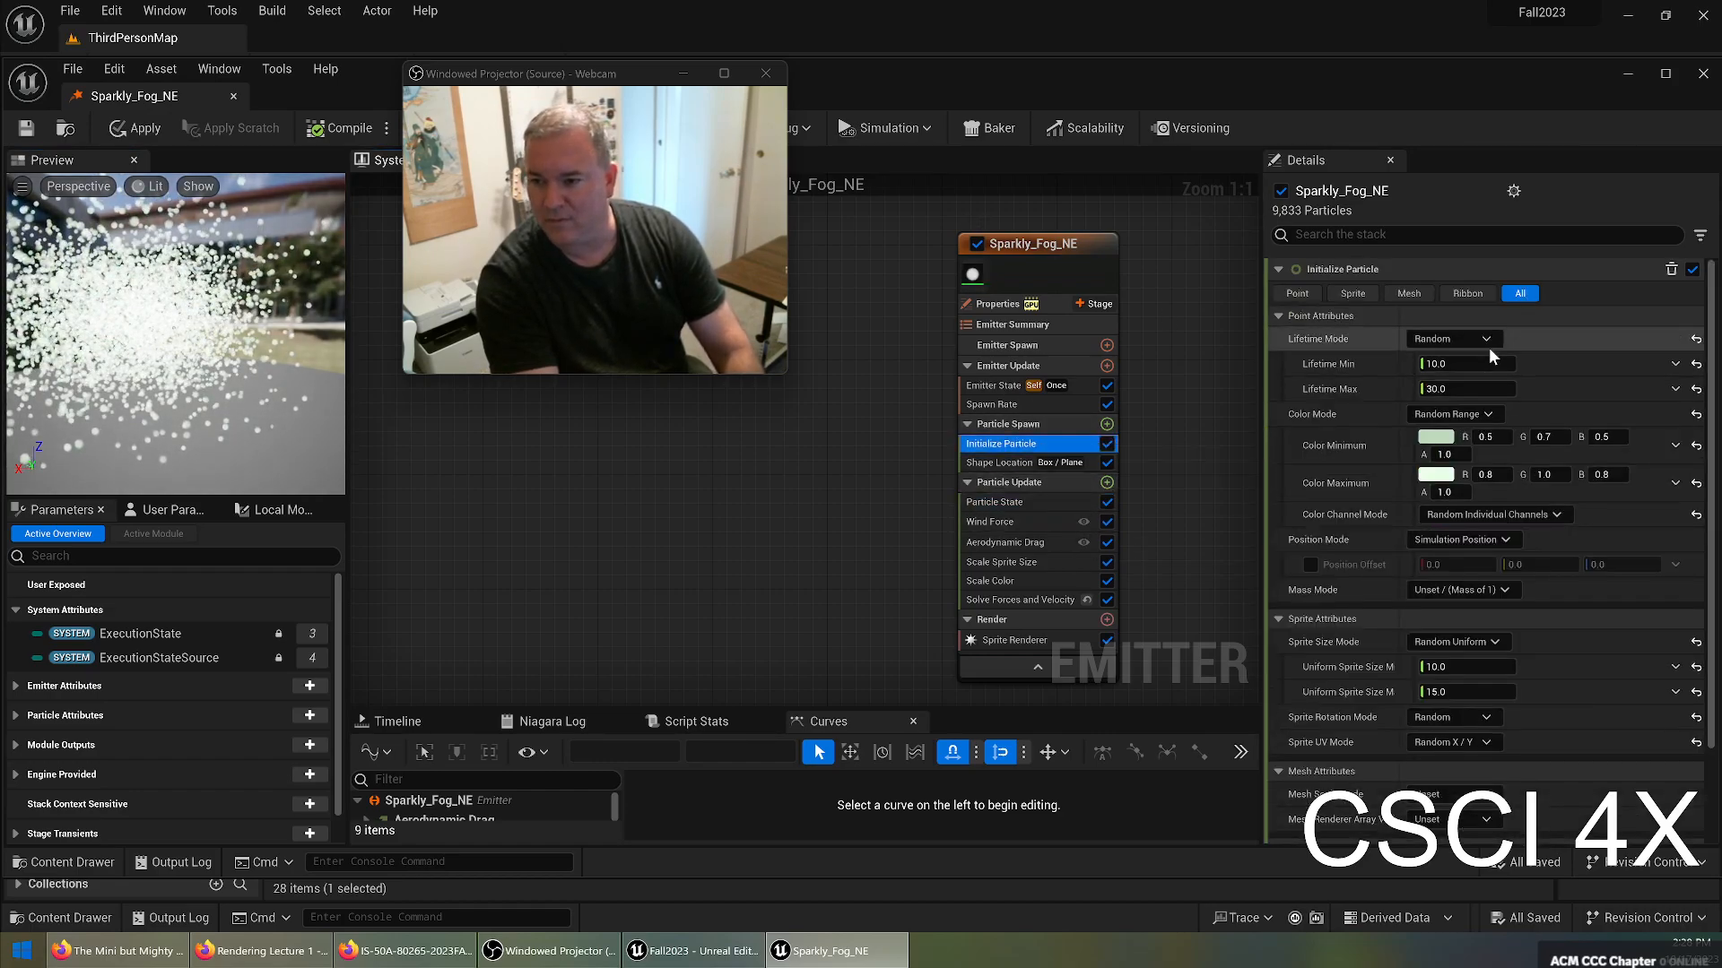
{"action": "left_click", "coordinate": [1000, 463]}
{"action": "left_click", "coordinate": [1020, 504]}
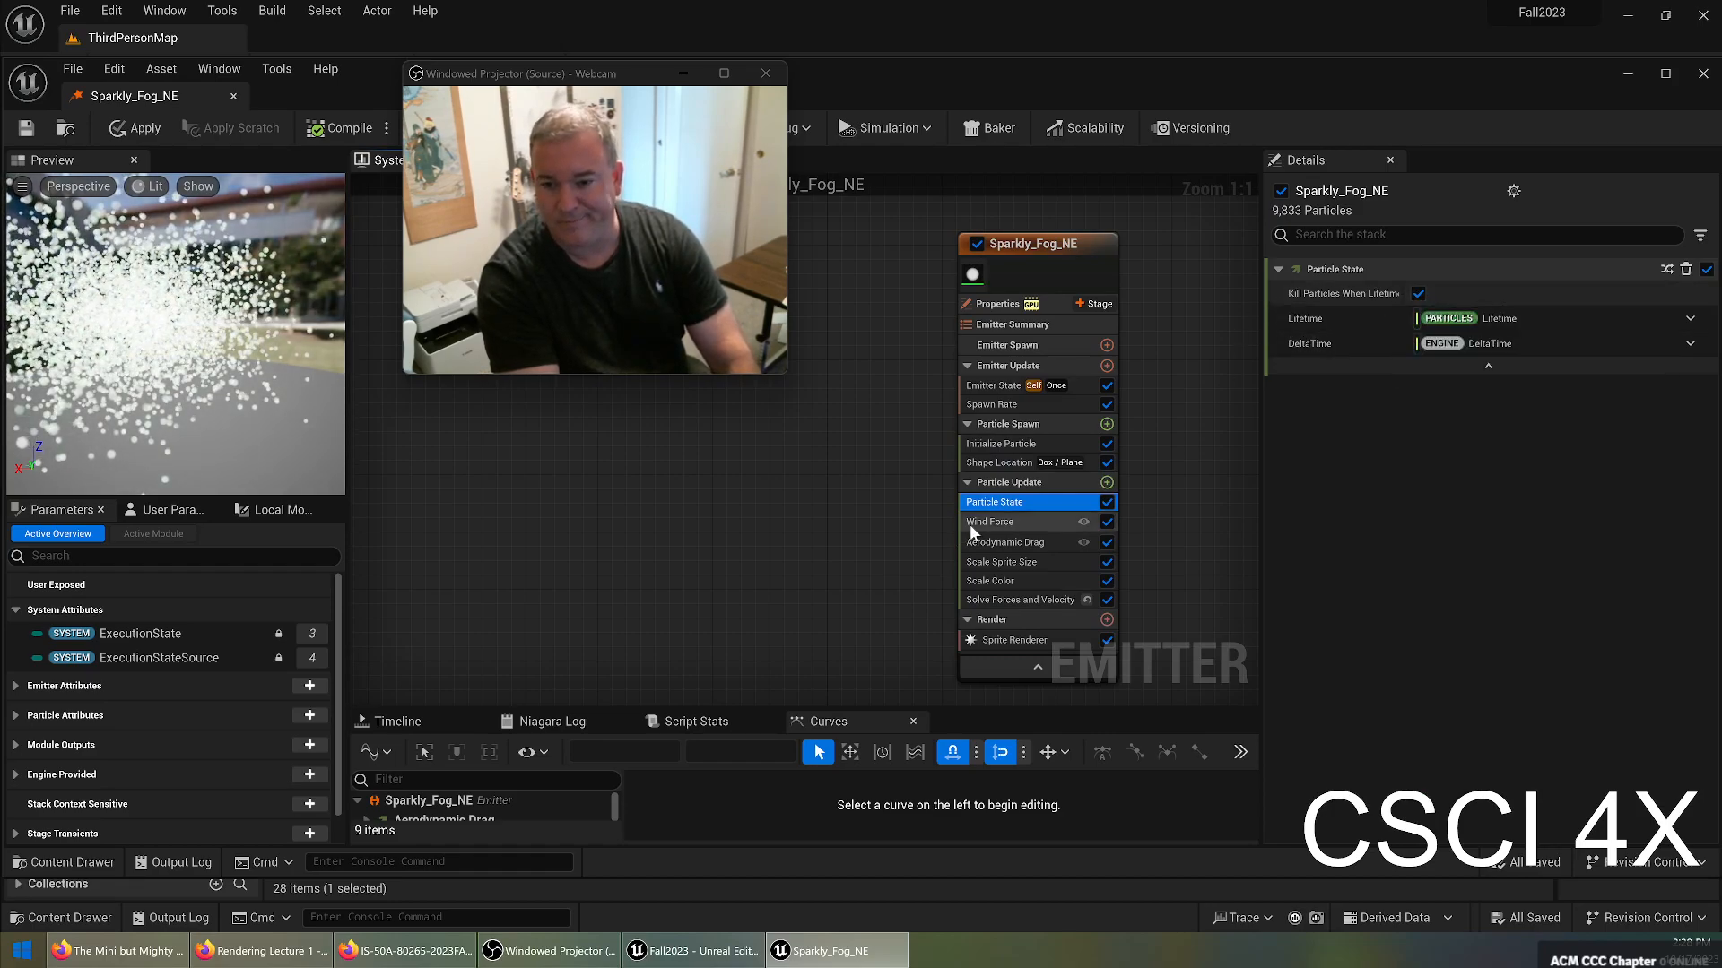
Set Initialize Particle's Lifetime Min to 5.0 and Lifetime Max to 15.0, and apply the emitter changes.
{"action": "left_click", "coordinate": [1002, 446]}
{"action": "left_click", "coordinate": [1468, 388]}
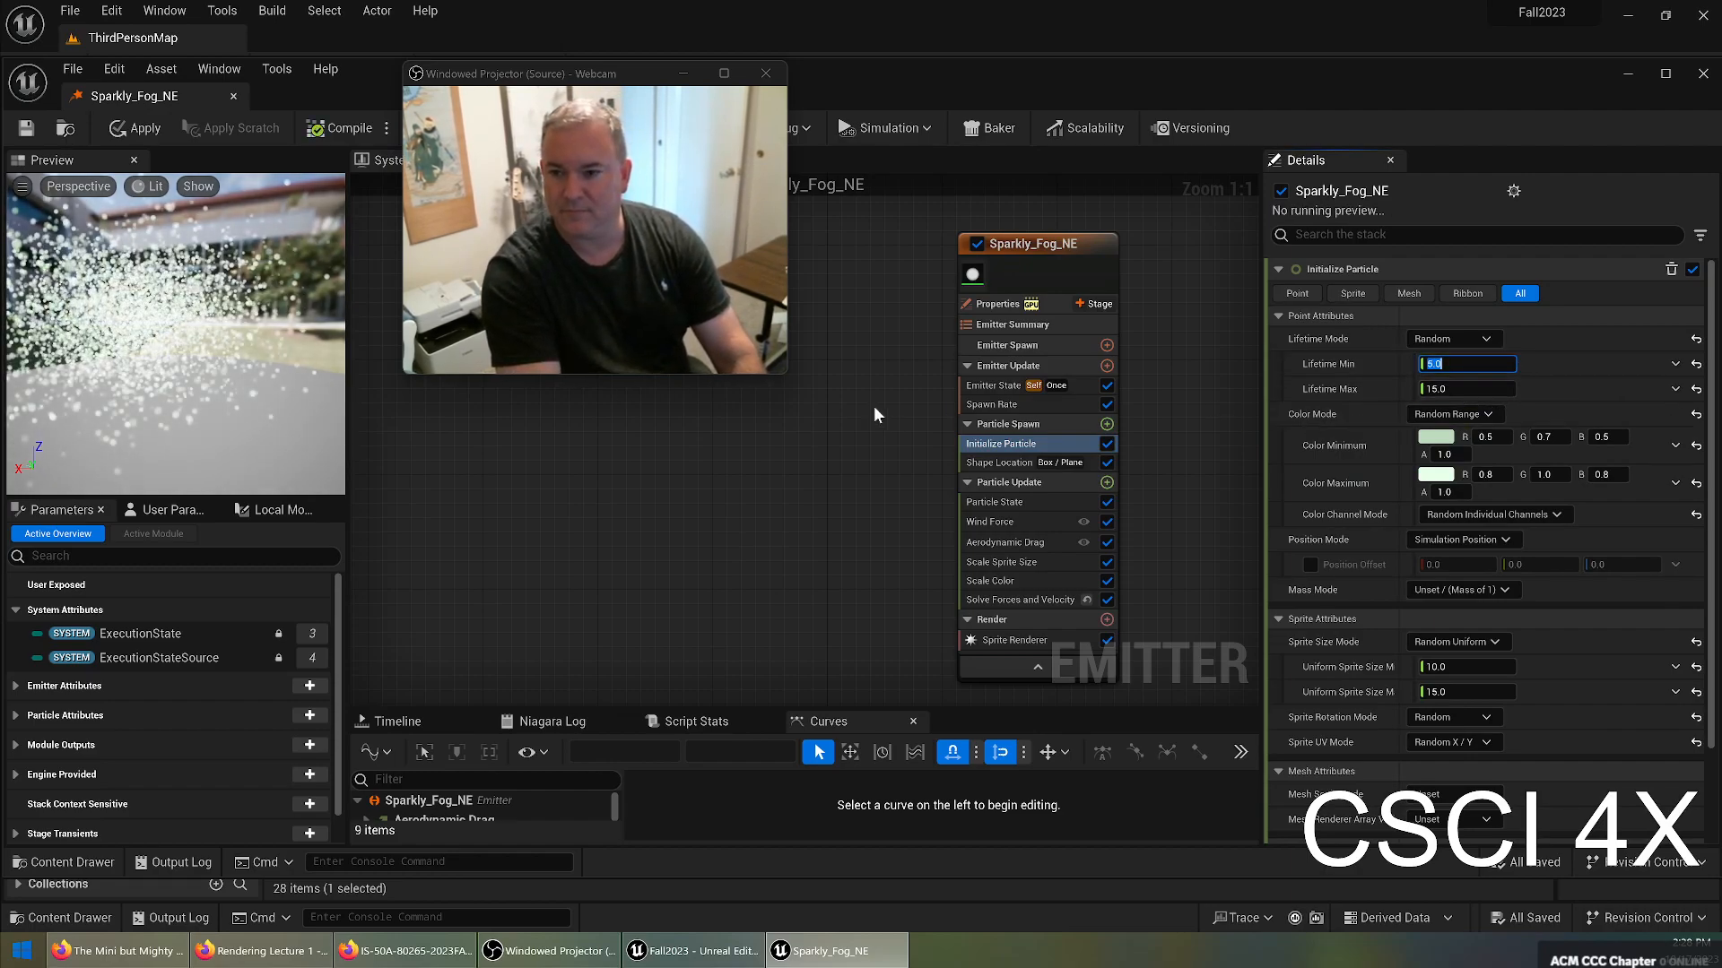
{"action": "left_click_drag", "start_coordinate": [179, 340], "coordinate": [220, 336]}
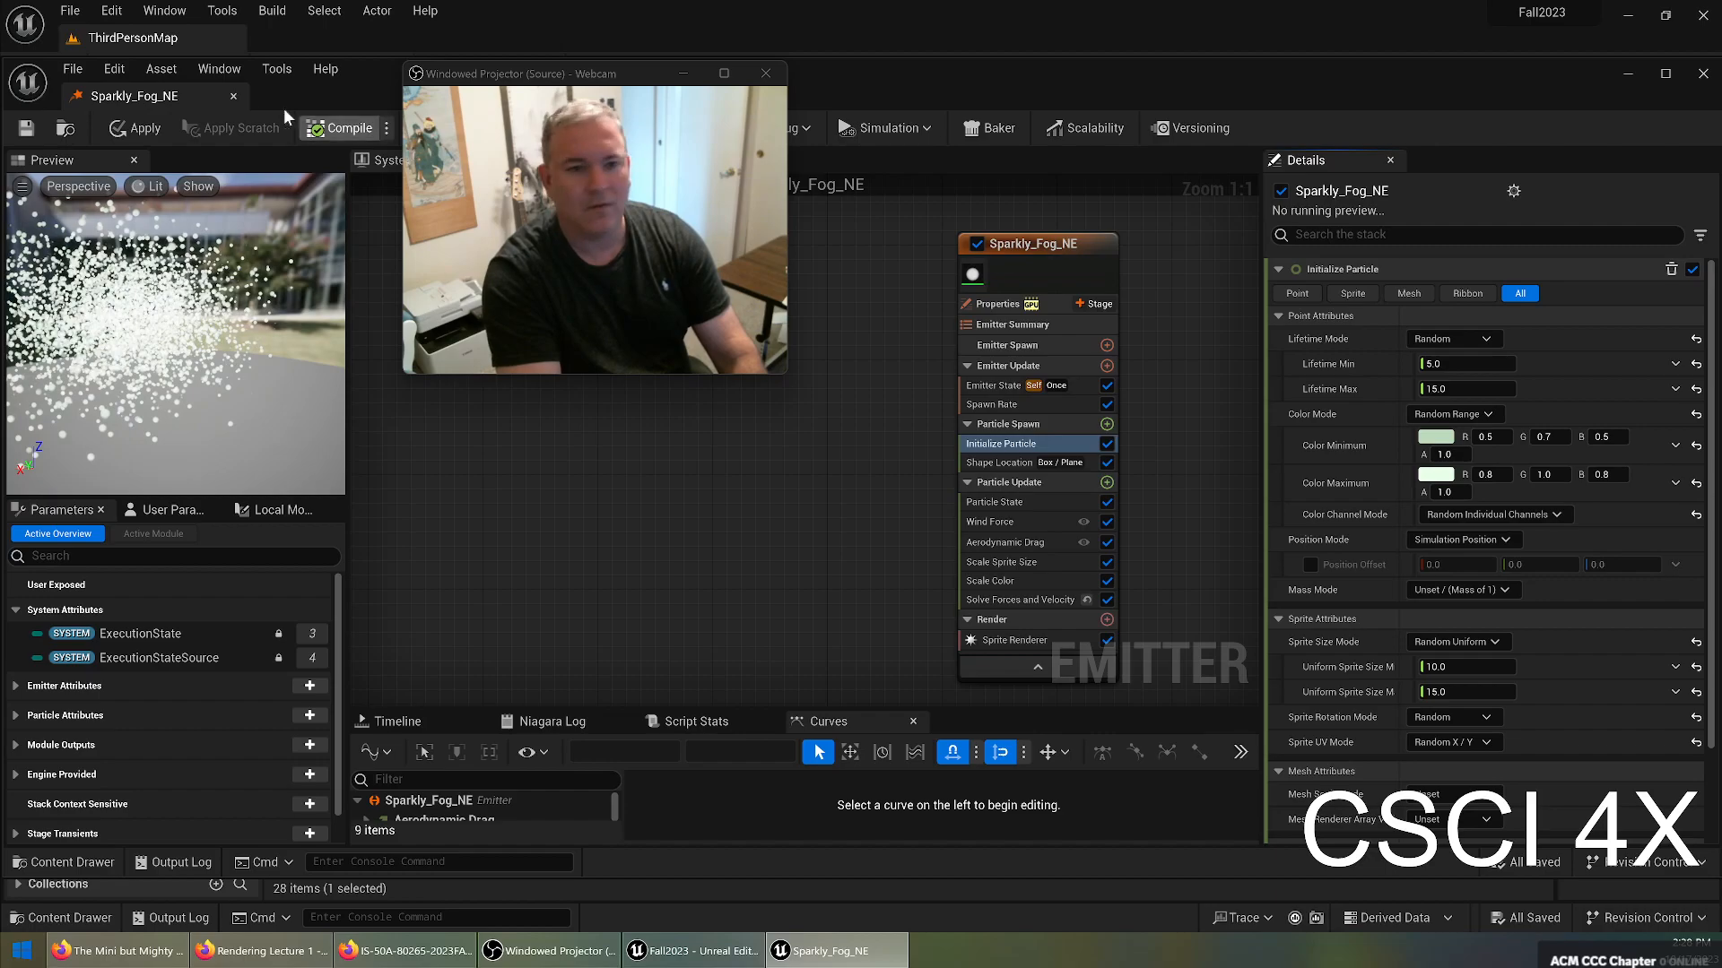
{"action": "left_click", "coordinate": [142, 122]}
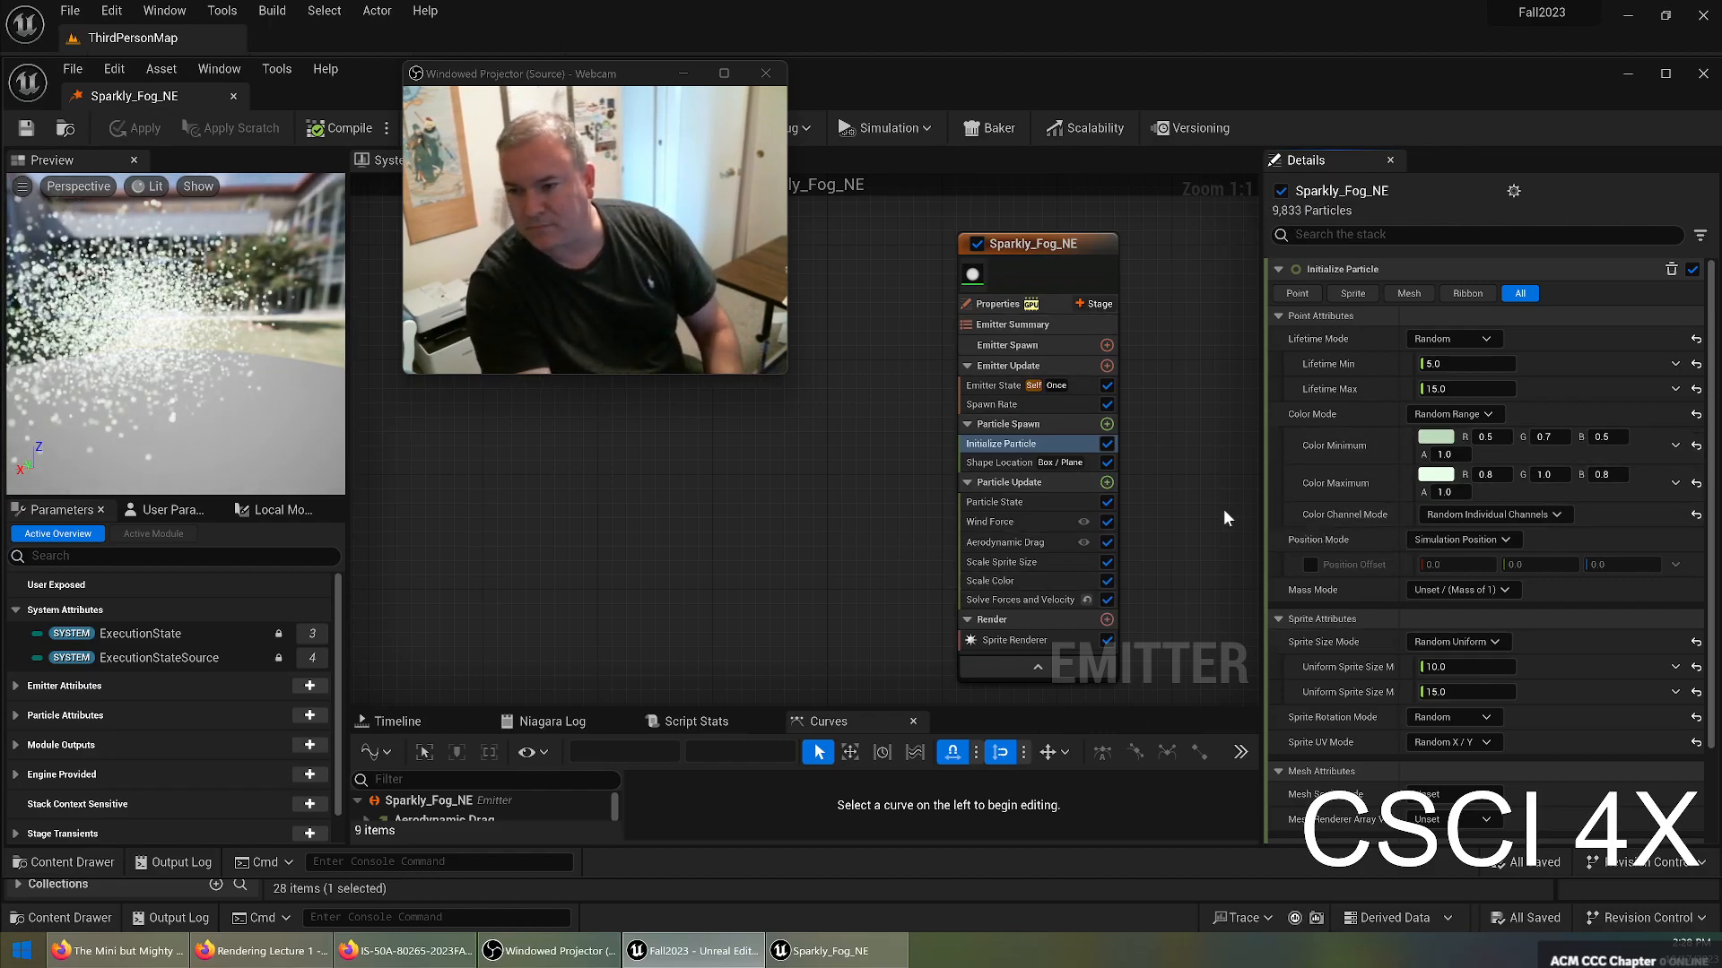
Try Z values of 500 and 1.0 for the Wind Force's Wind Speed and inspect the particle motion in the preview.
{"action": "left_click", "coordinate": [1027, 502]}
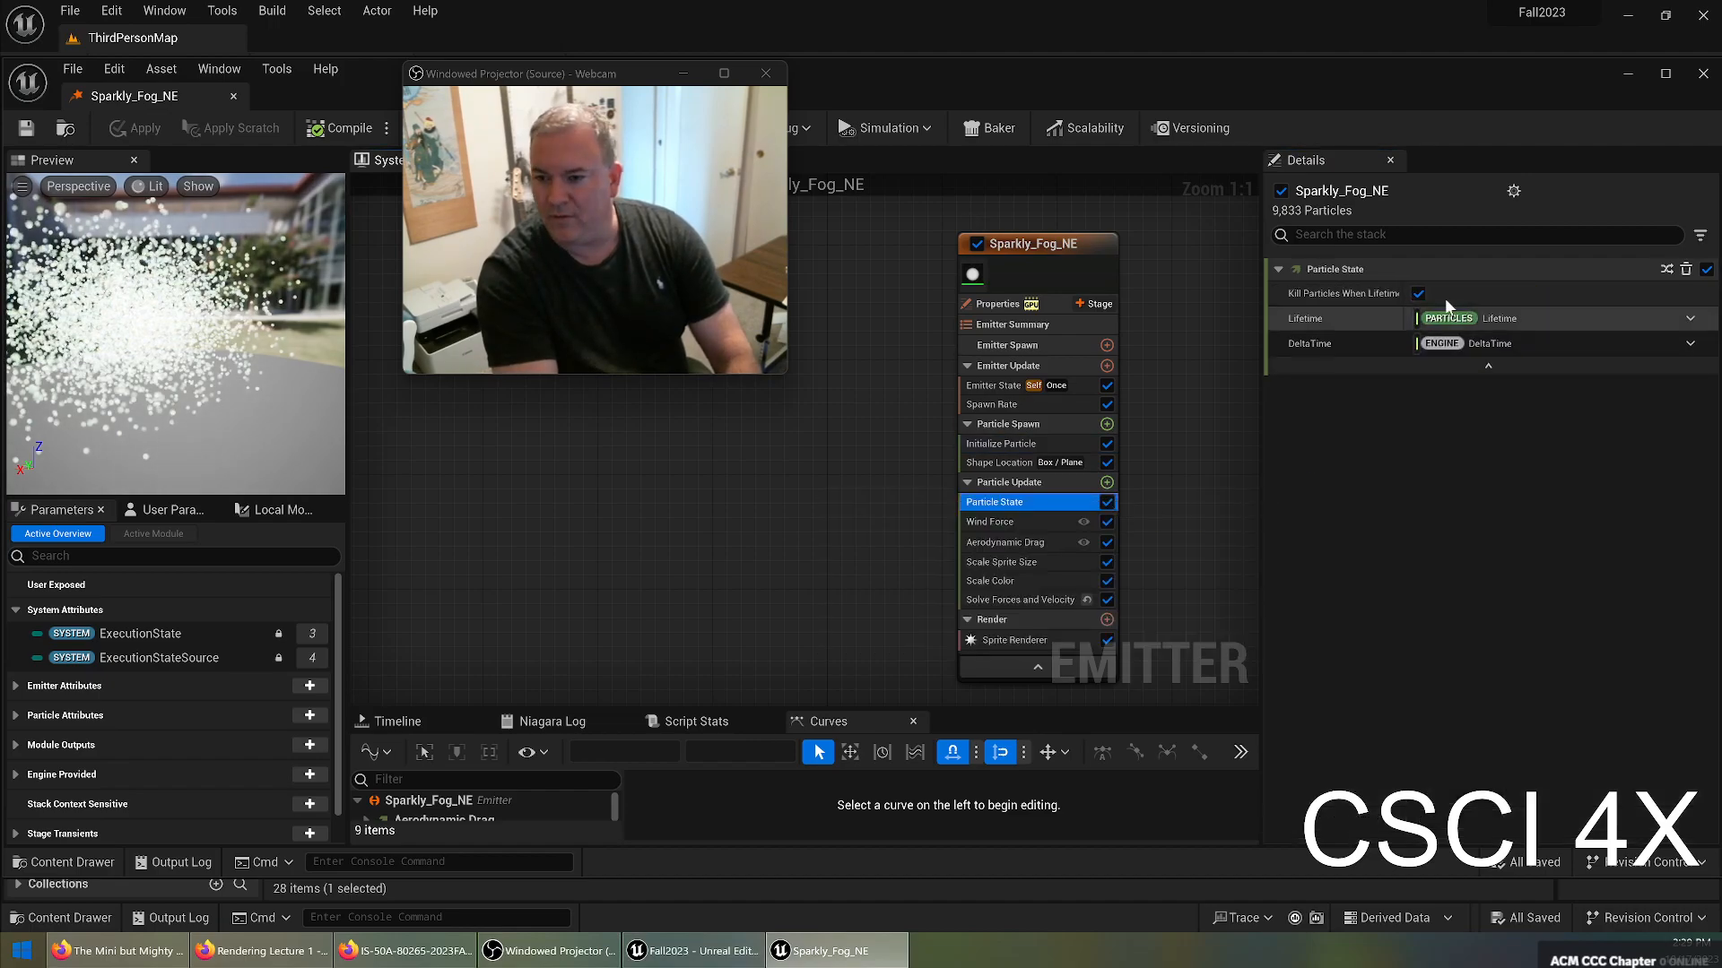
{"action": "left_click", "coordinate": [1006, 525]}
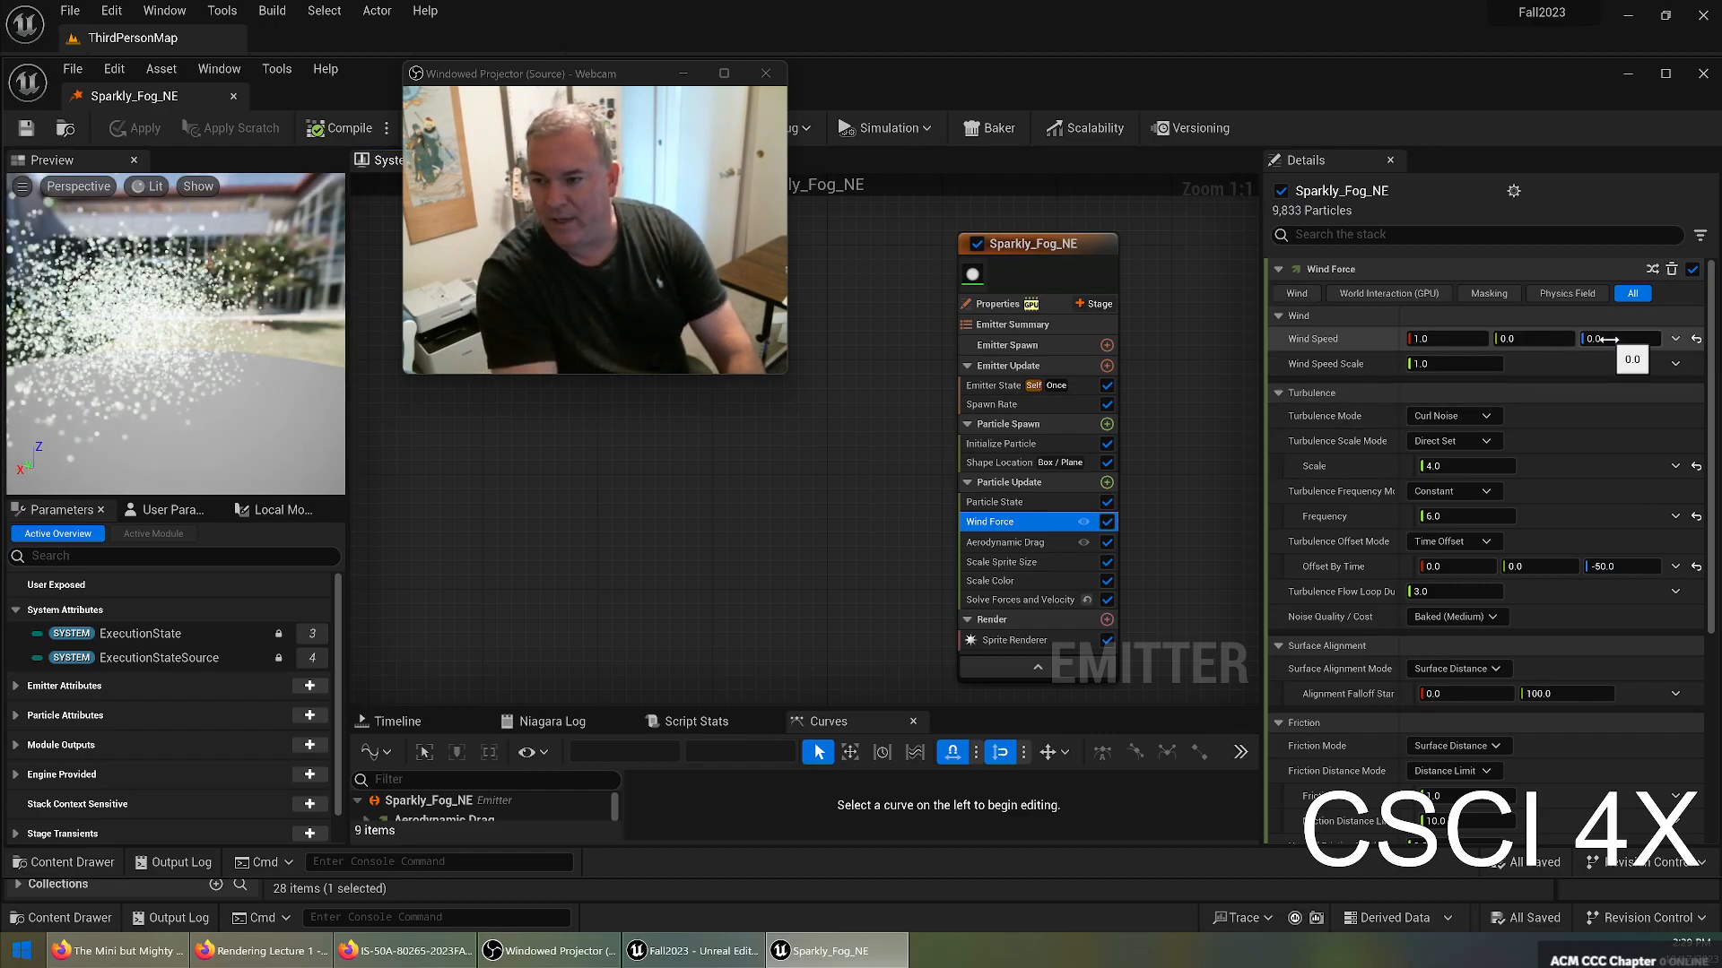
{"action": "type", "text": "50"}
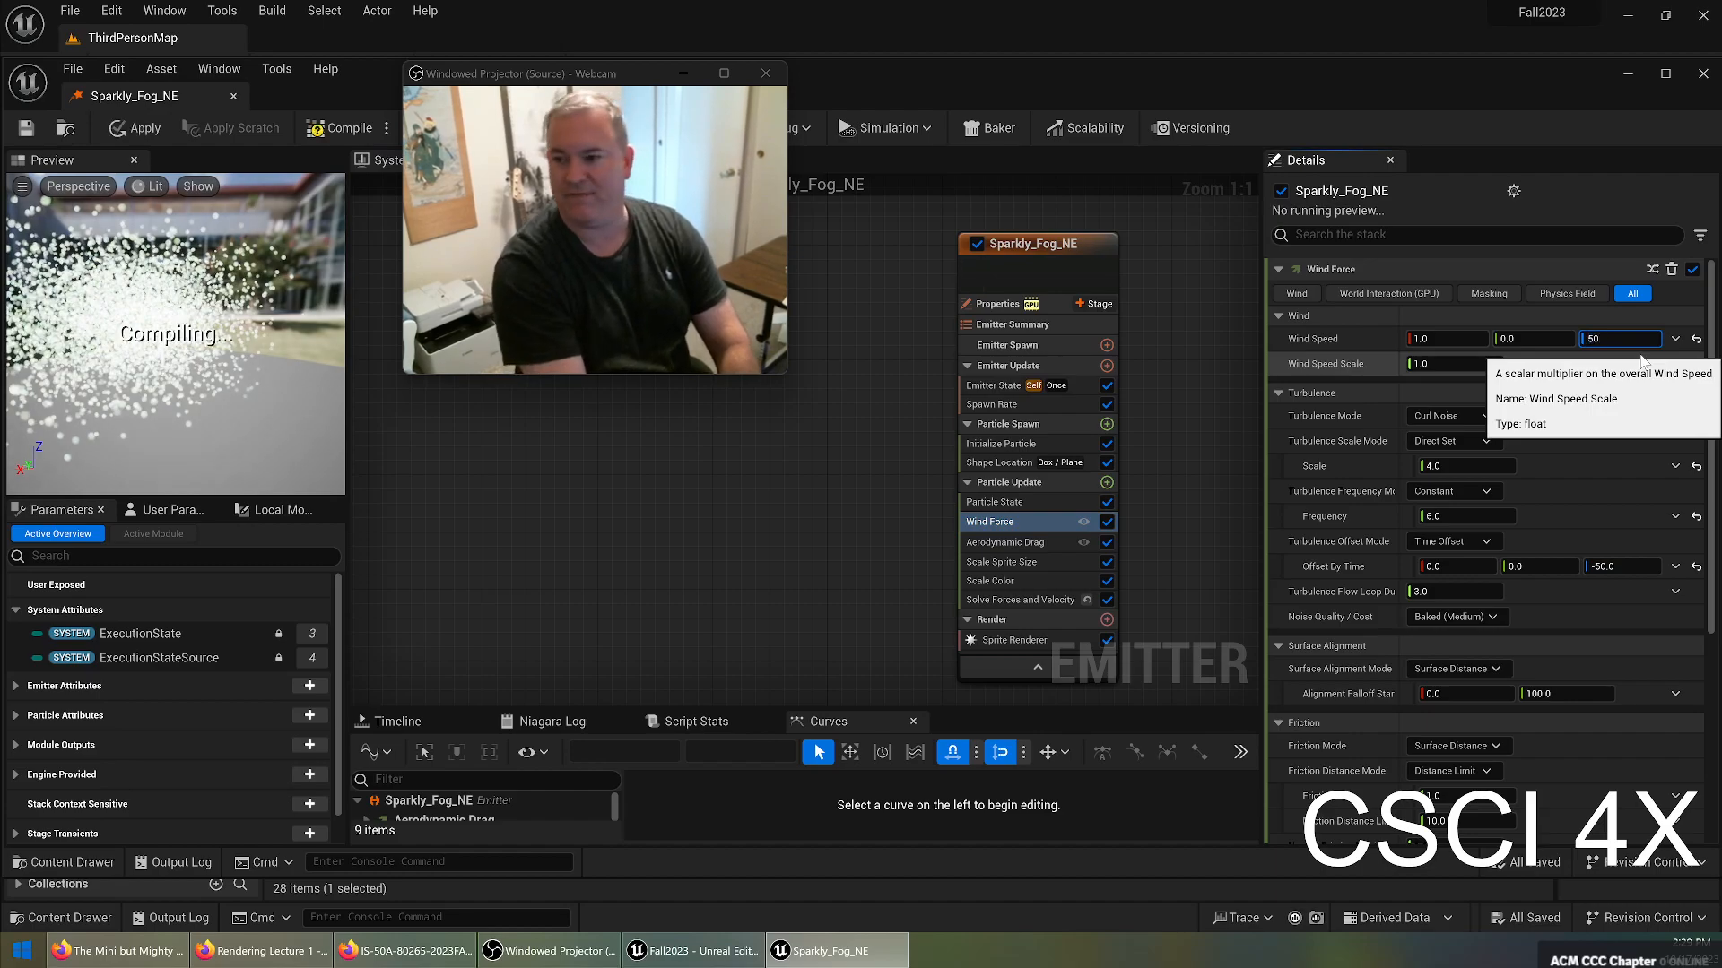
{"action": "type", "text": "0"}
{"action": "key", "text": "Return"}
{"action": "left_click", "coordinate": [224, 355]}
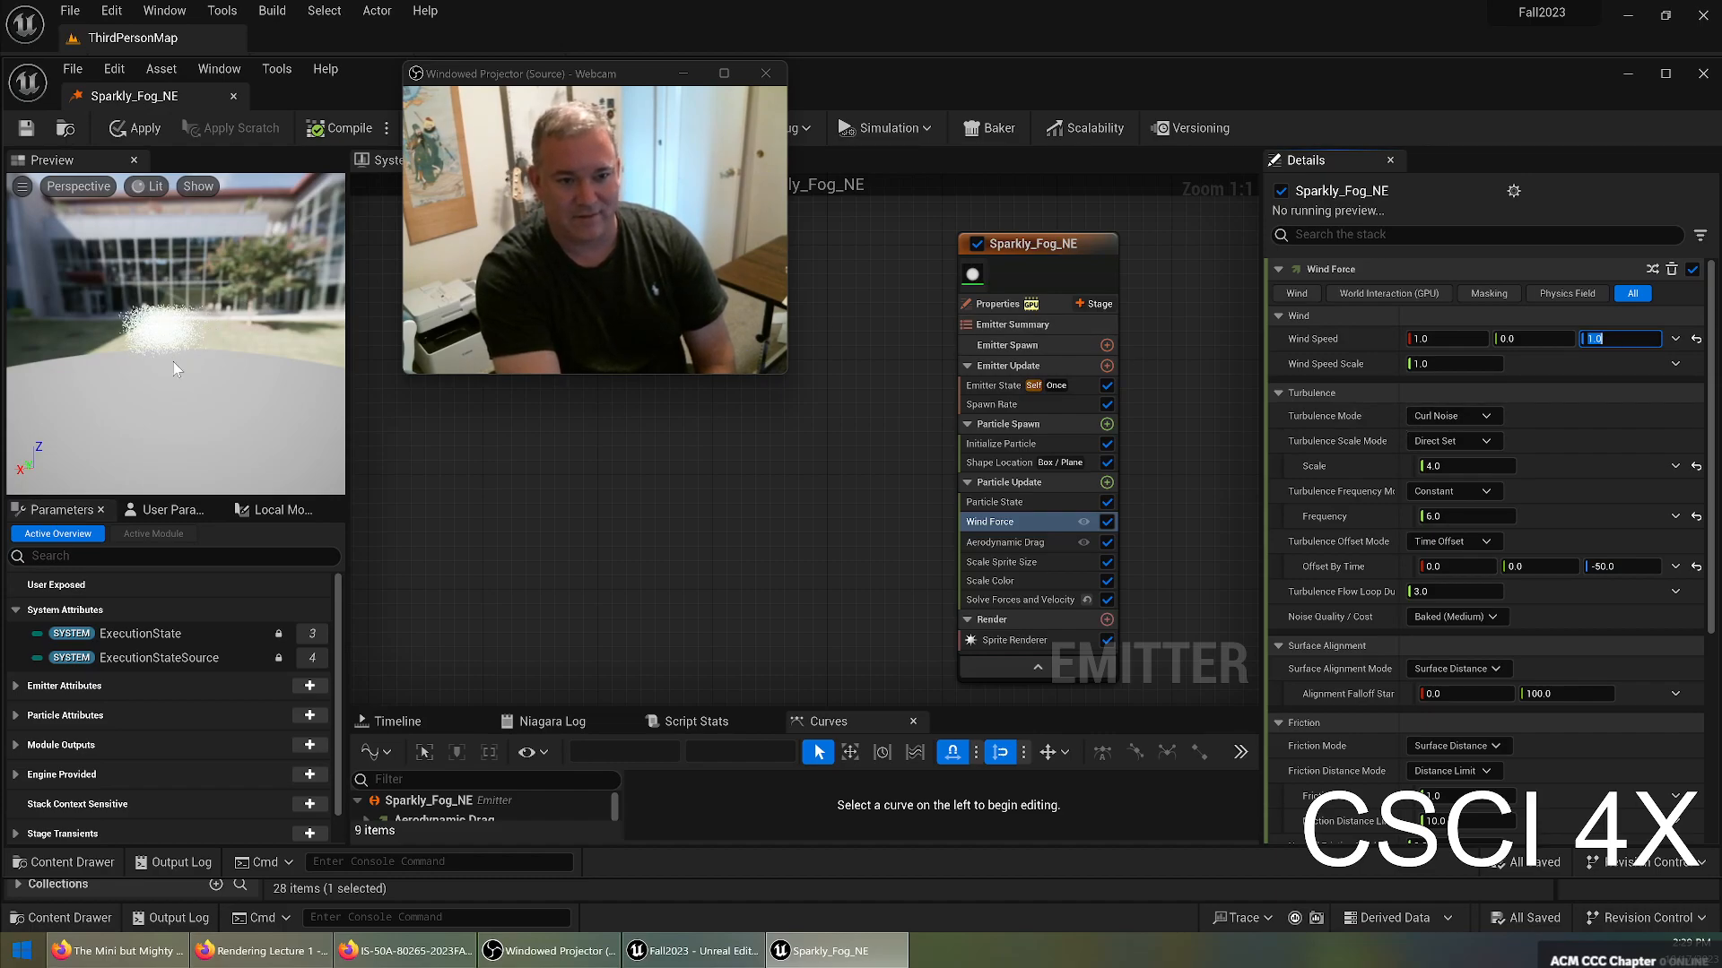
{"action": "scroll", "coordinate": [150, 334], "scroll_direction": "up", "scroll_amount": 3}
{"action": "left_click_drag", "start_coordinate": [149, 334], "coordinate": [427, 439]}
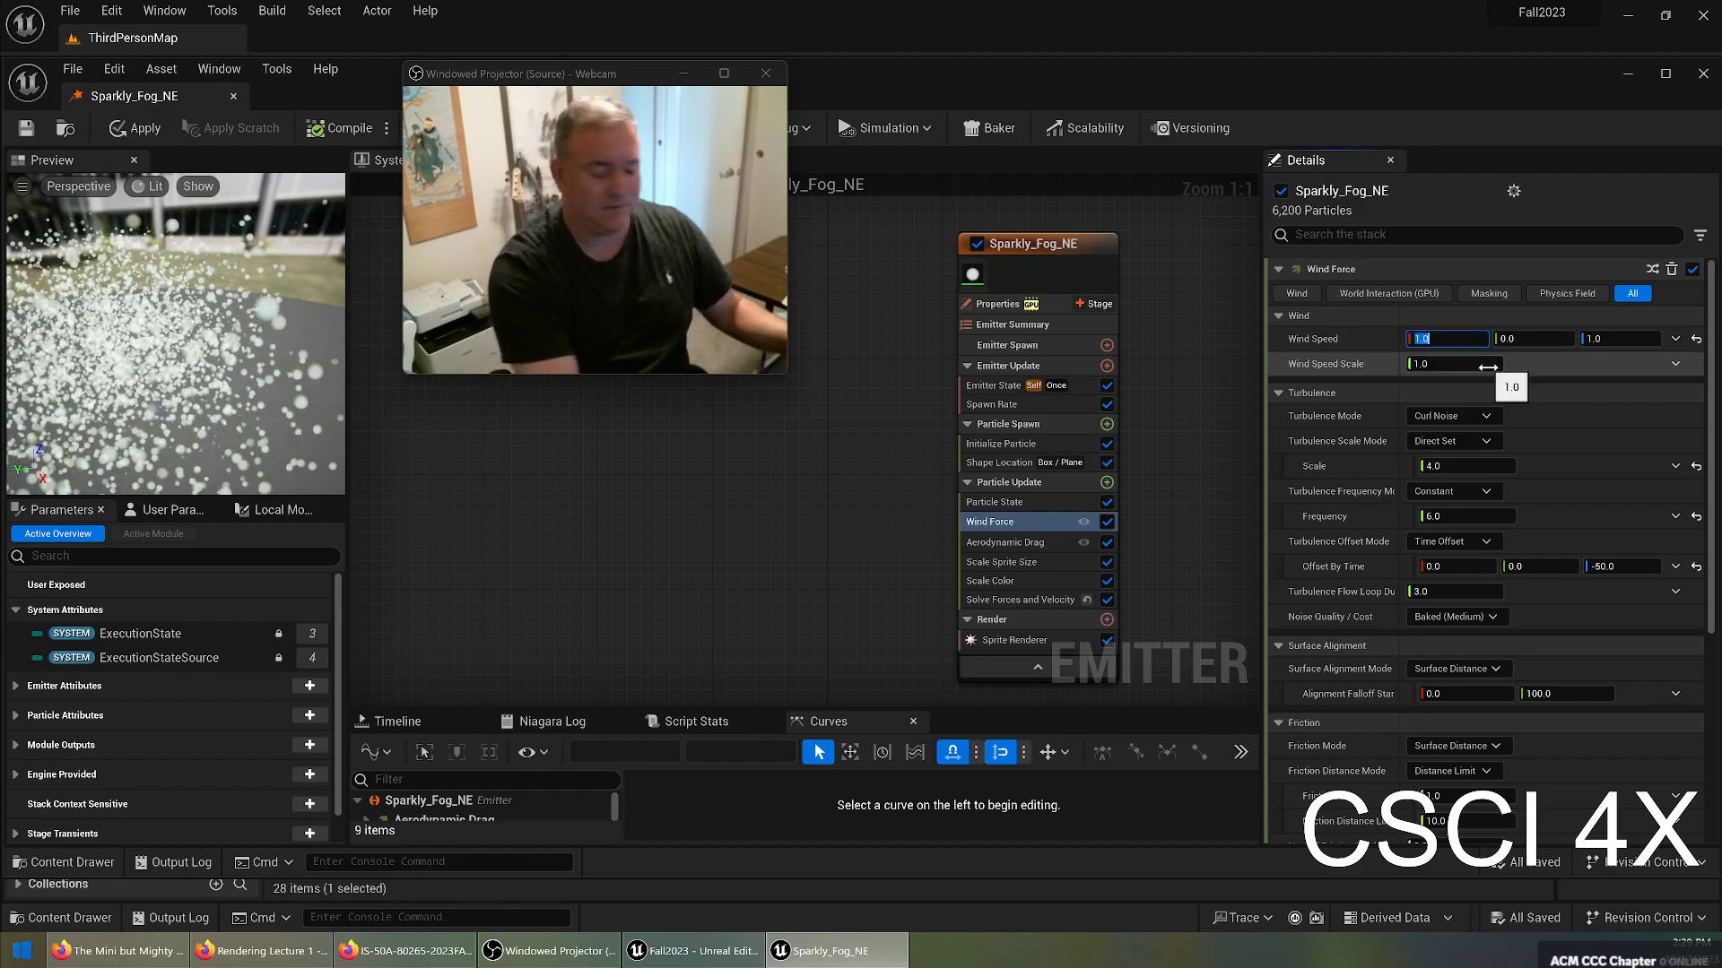
Set the Wind Force's Wind Speed to 5.0 on X, Y and Z and check the drift in the preview.
{"action": "type", "text": "5"}
{"action": "key", "text": "Tab"}
{"action": "type", "text": "5"}
{"action": "key", "text": "Tab"}
{"action": "type", "text": "5"}
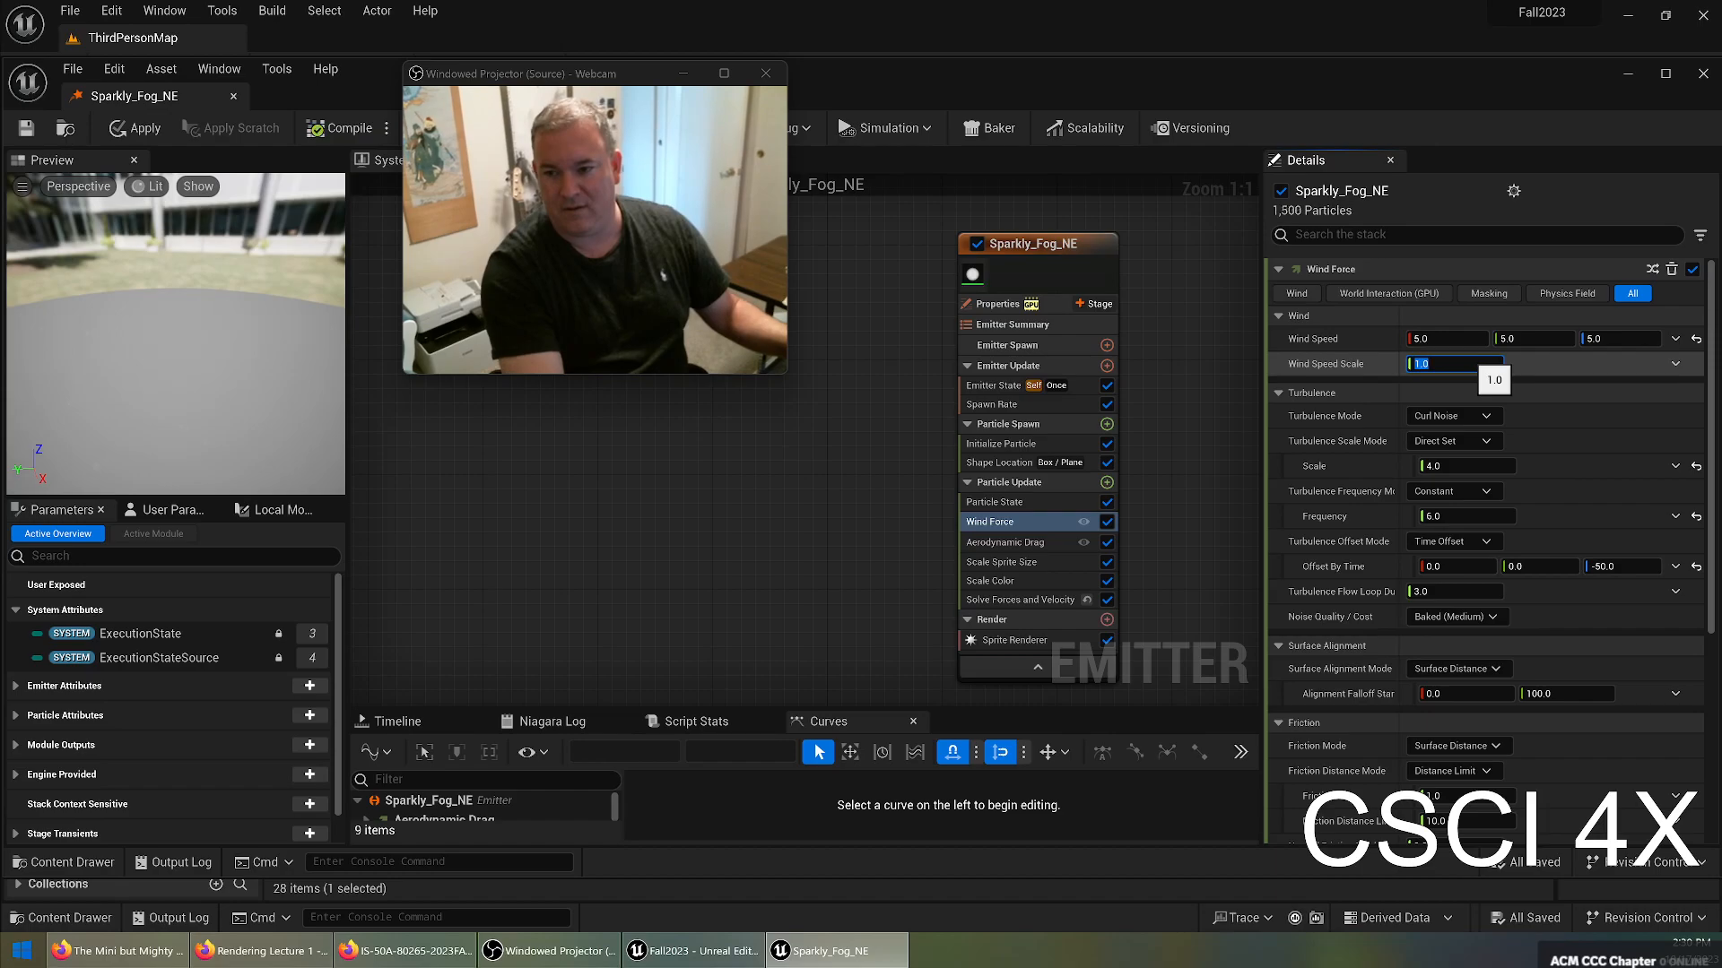
{"action": "left_click_drag", "start_coordinate": [255, 399], "coordinate": [131, 381]}
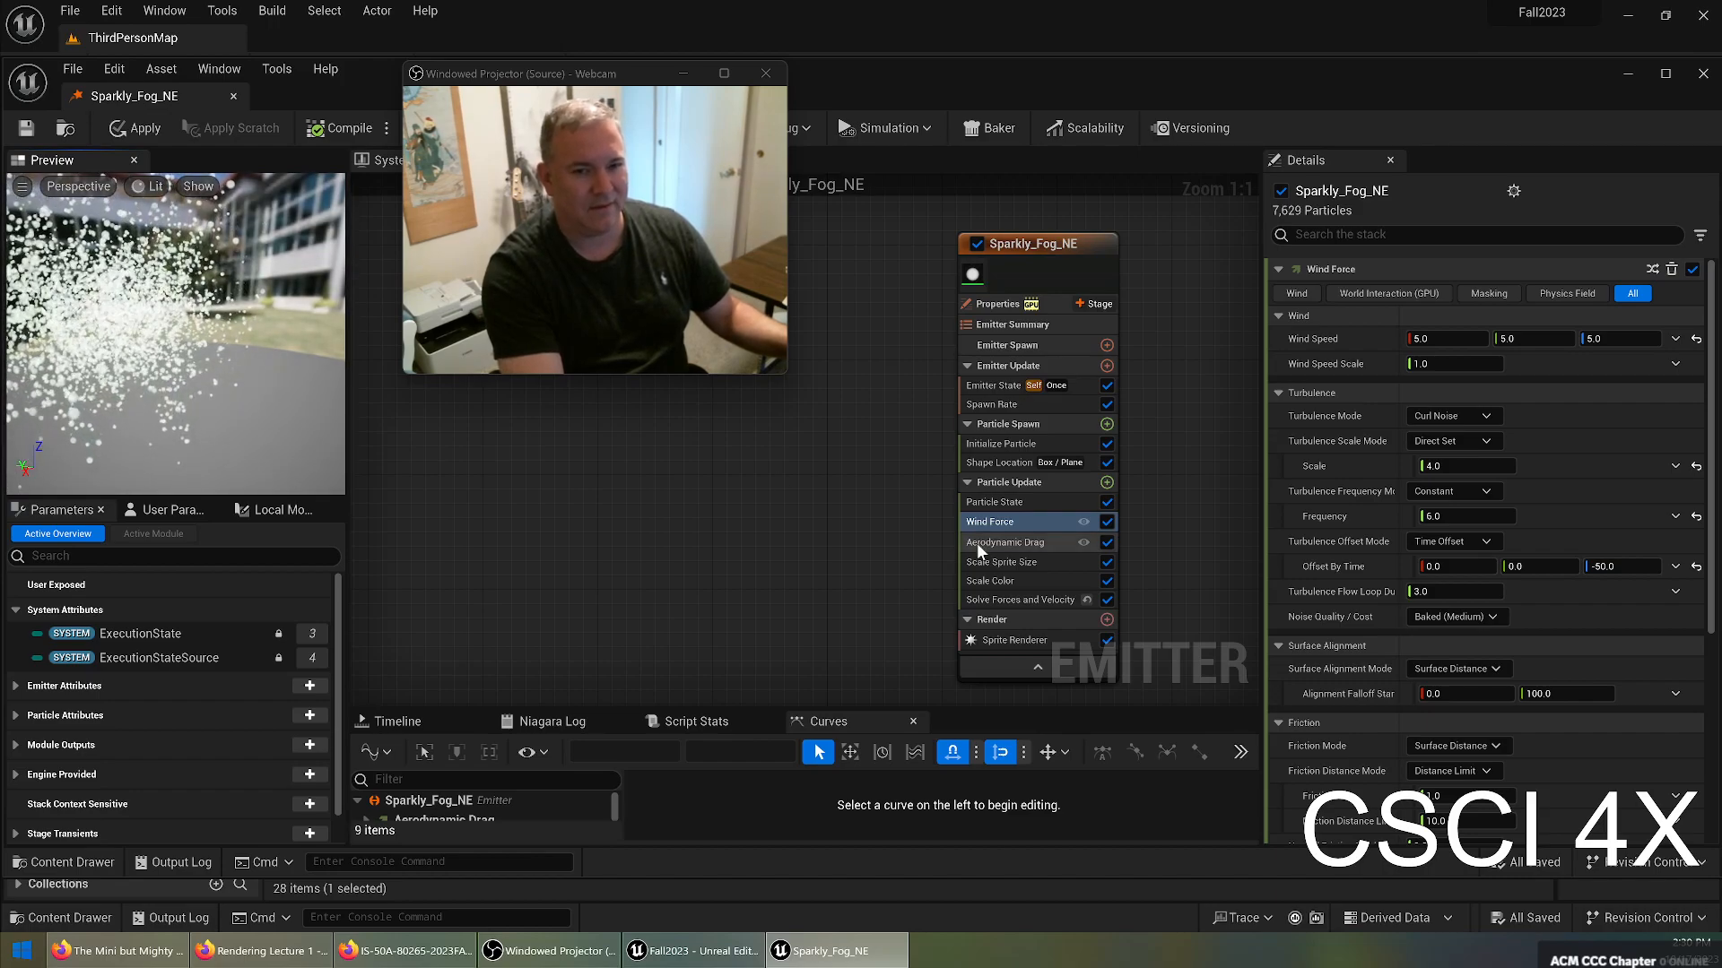
Try None as the Wind Force's Turbulence Mode, then restore Curl Noise and compare the particle motion in the preview.
{"action": "left_click", "coordinate": [1439, 415]}
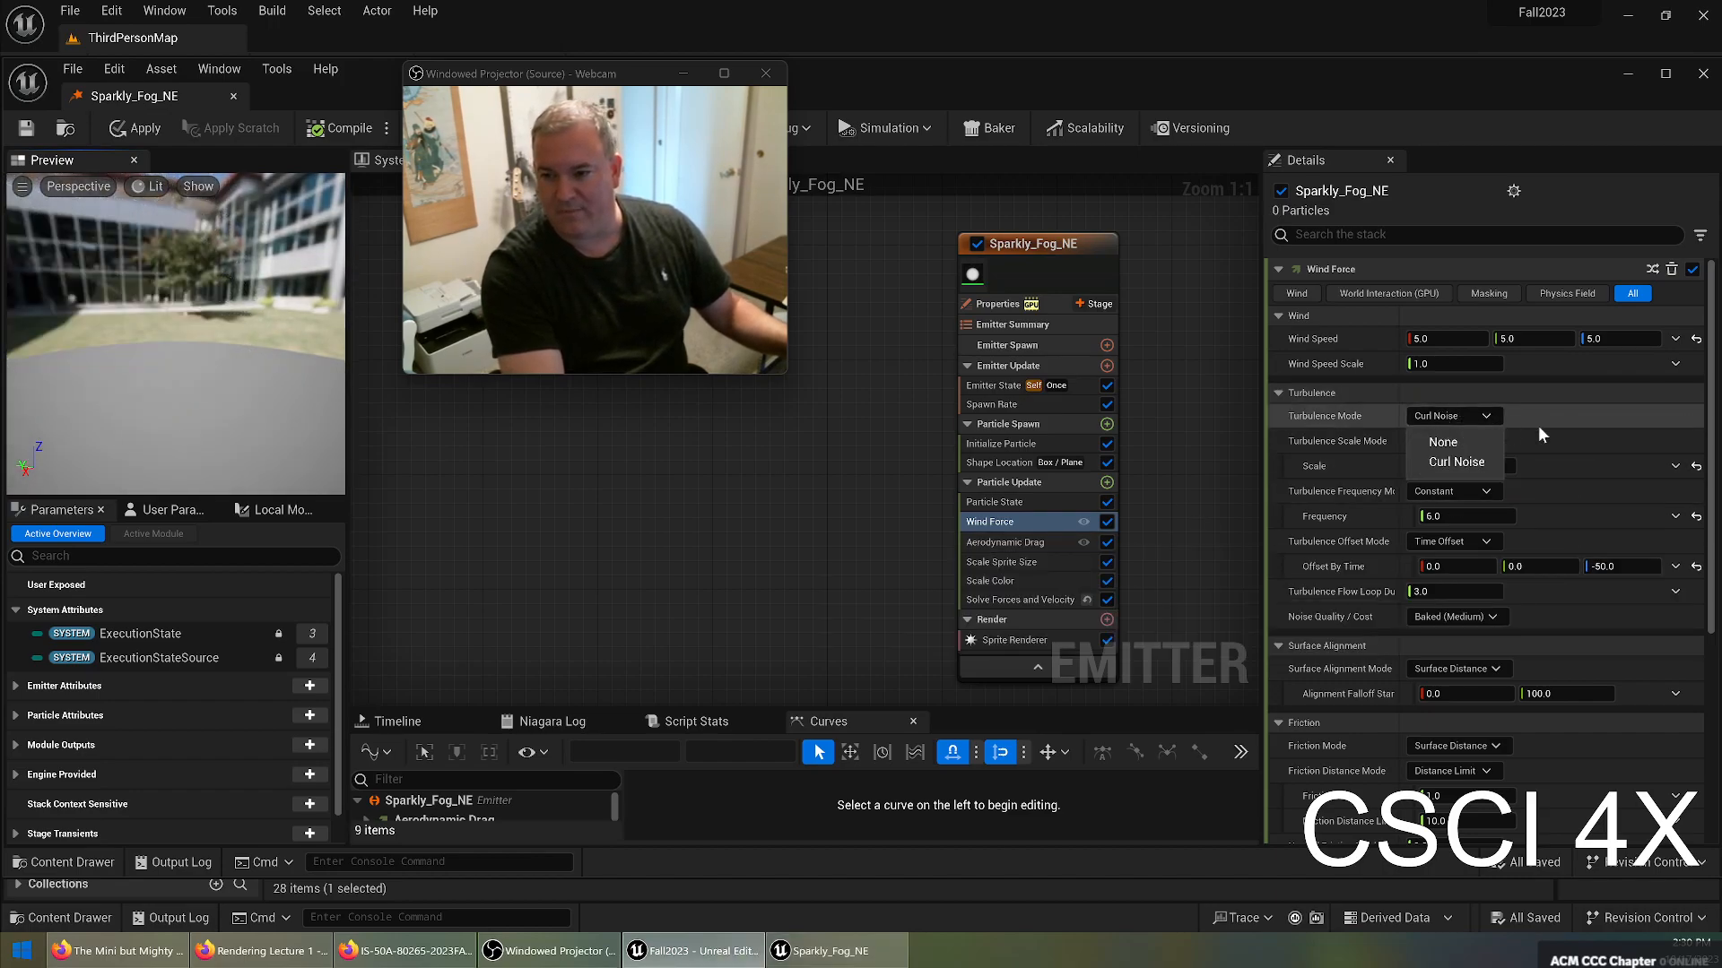
{"action": "left_click", "coordinate": [1446, 443]}
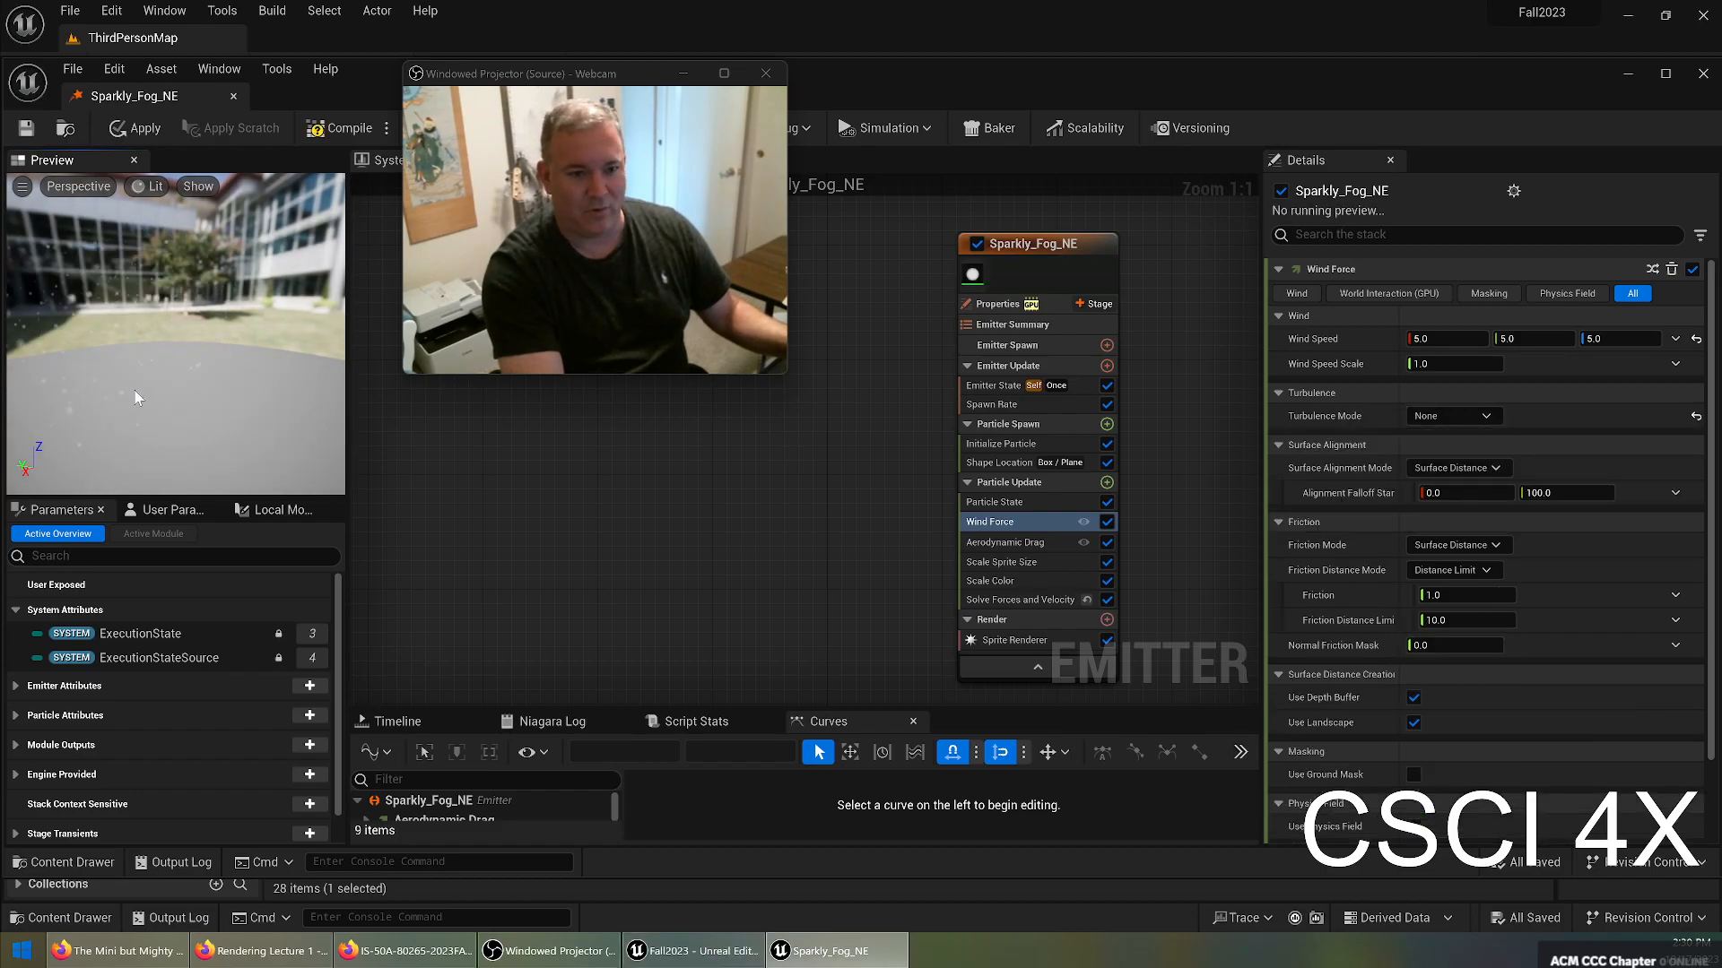
{"action": "left_click_drag", "start_coordinate": [89, 378], "coordinate": [60, 382]}
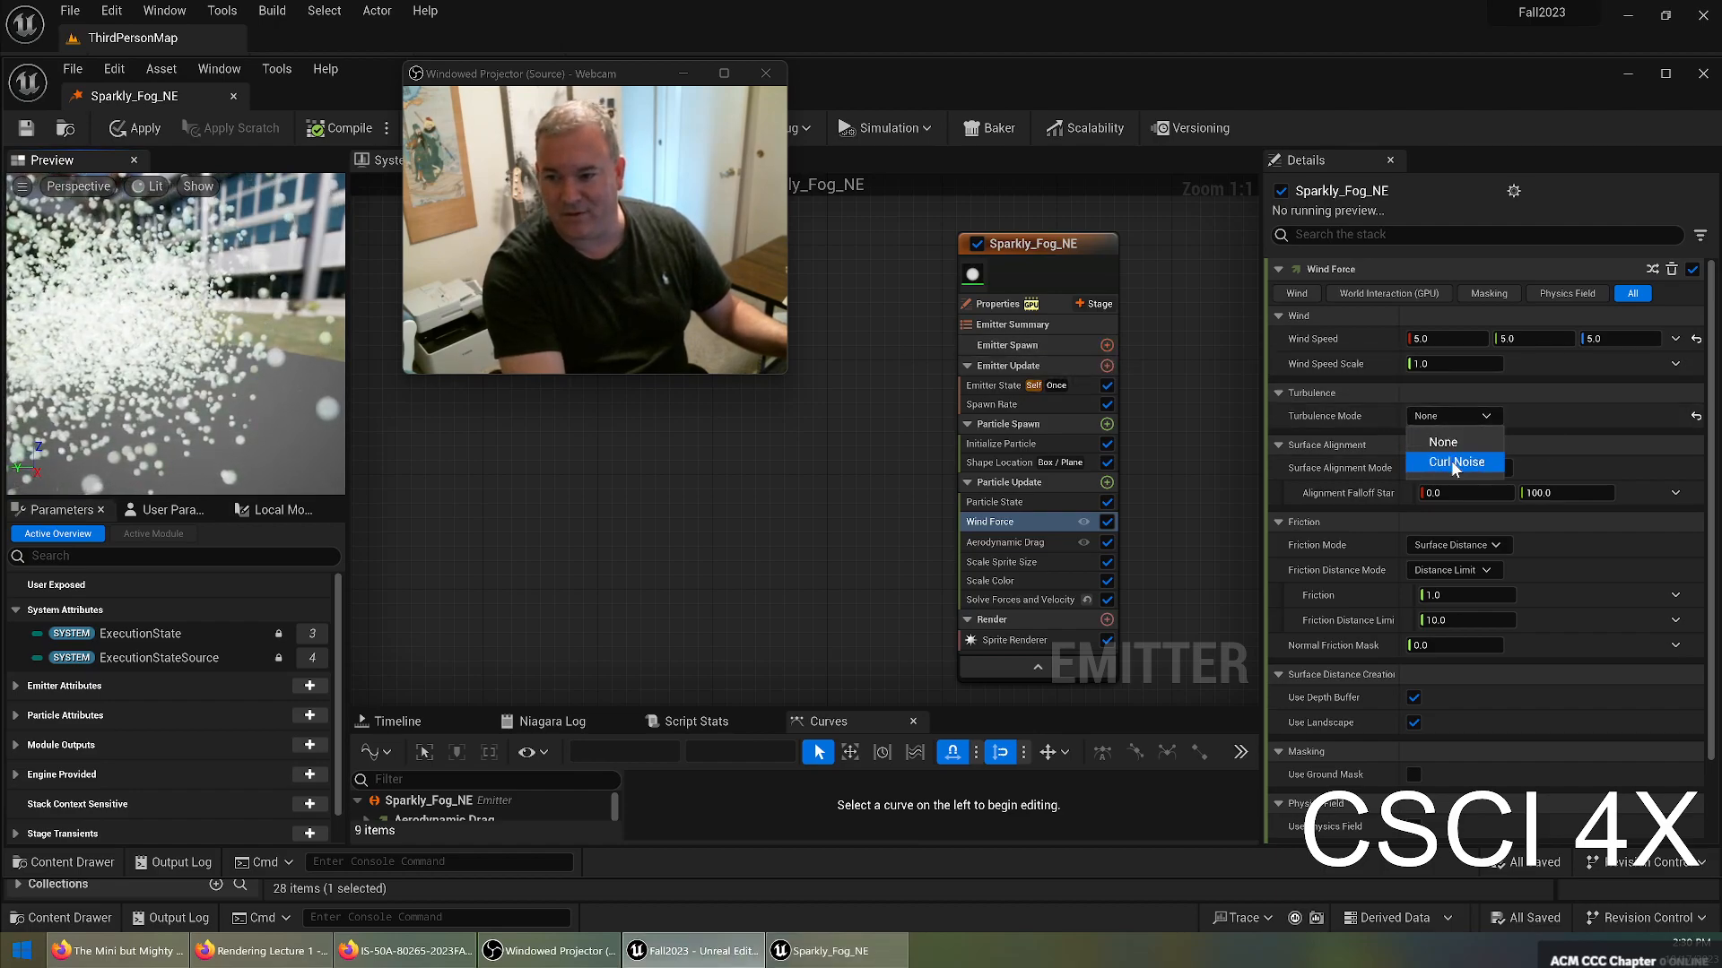
{"action": "left_click", "coordinate": [1454, 462]}
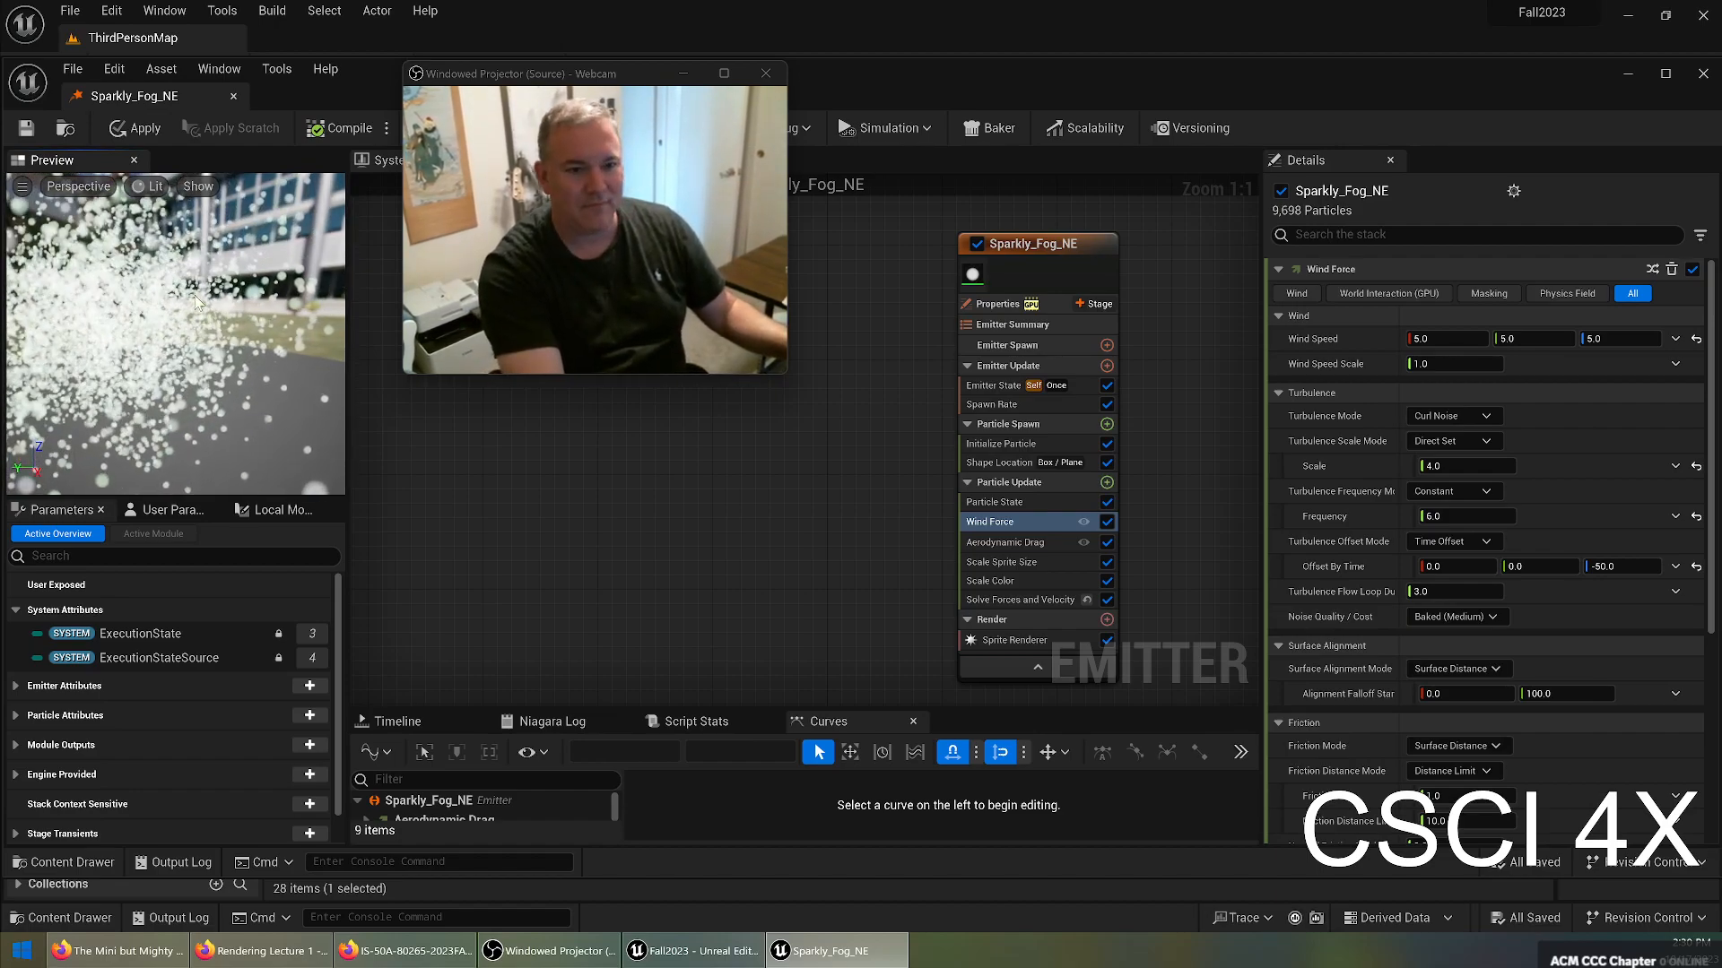
{"action": "left_click_drag", "start_coordinate": [235, 352], "coordinate": [305, 296]}
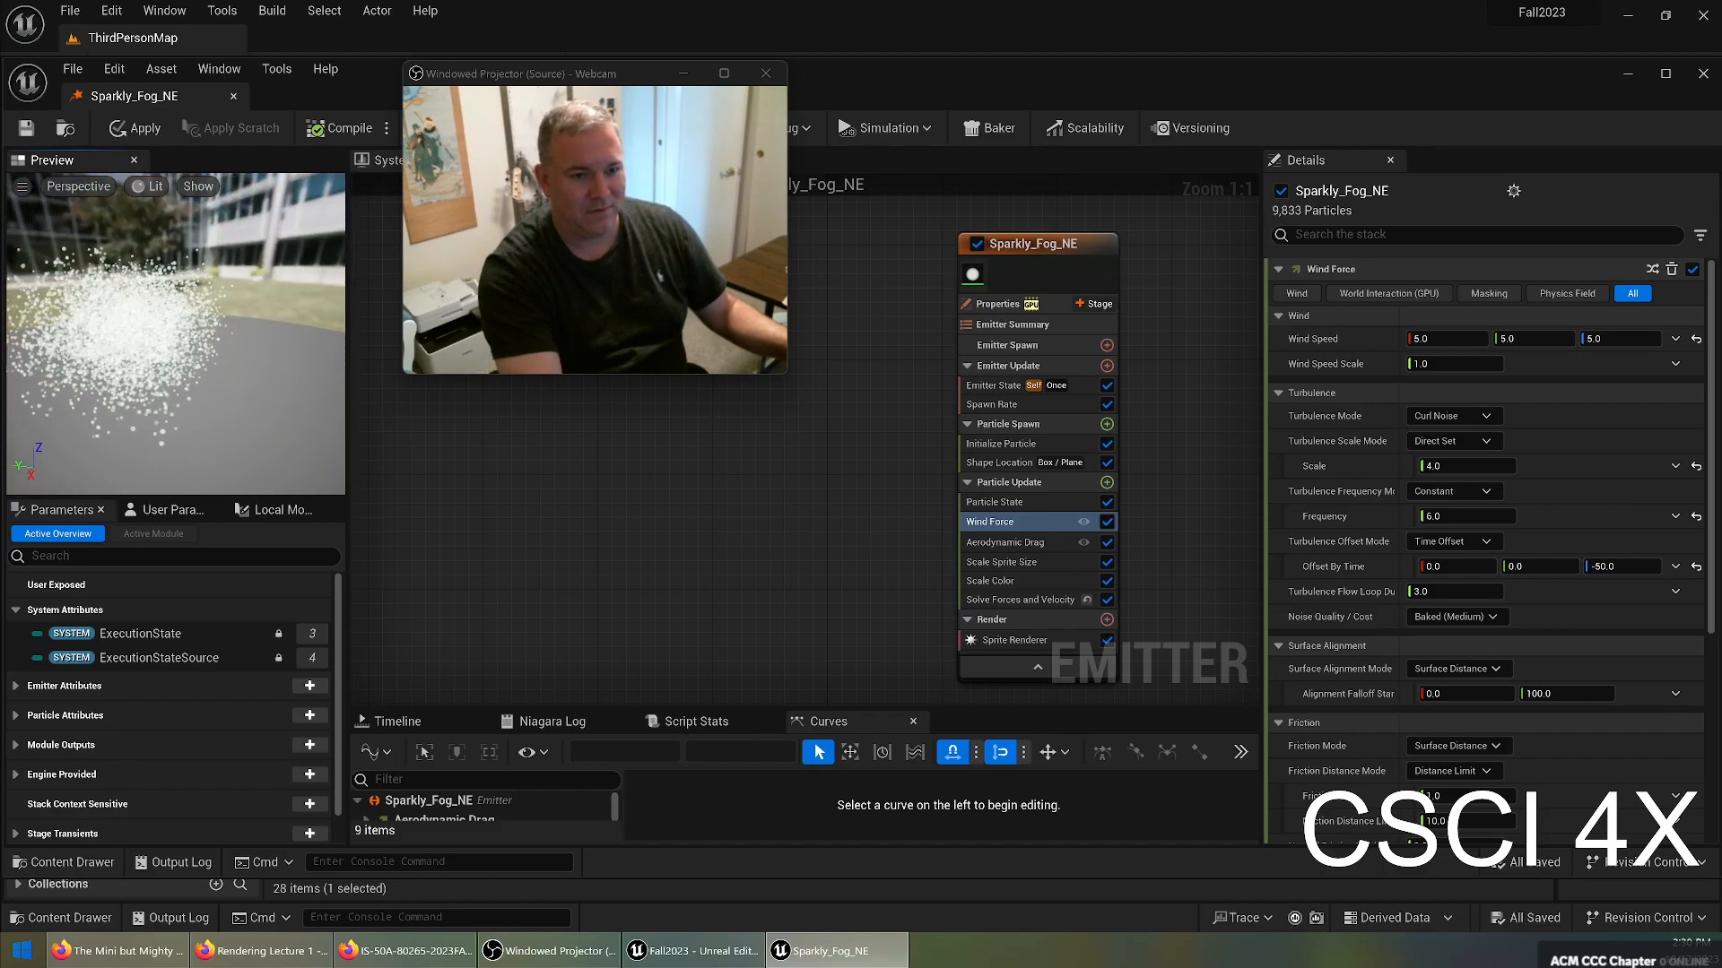
{"action": "left_click_drag", "start_coordinate": [395, 260], "coordinate": [324, 274]}
{"action": "left_click_drag", "start_coordinate": [179, 314], "coordinate": [219, 373]}
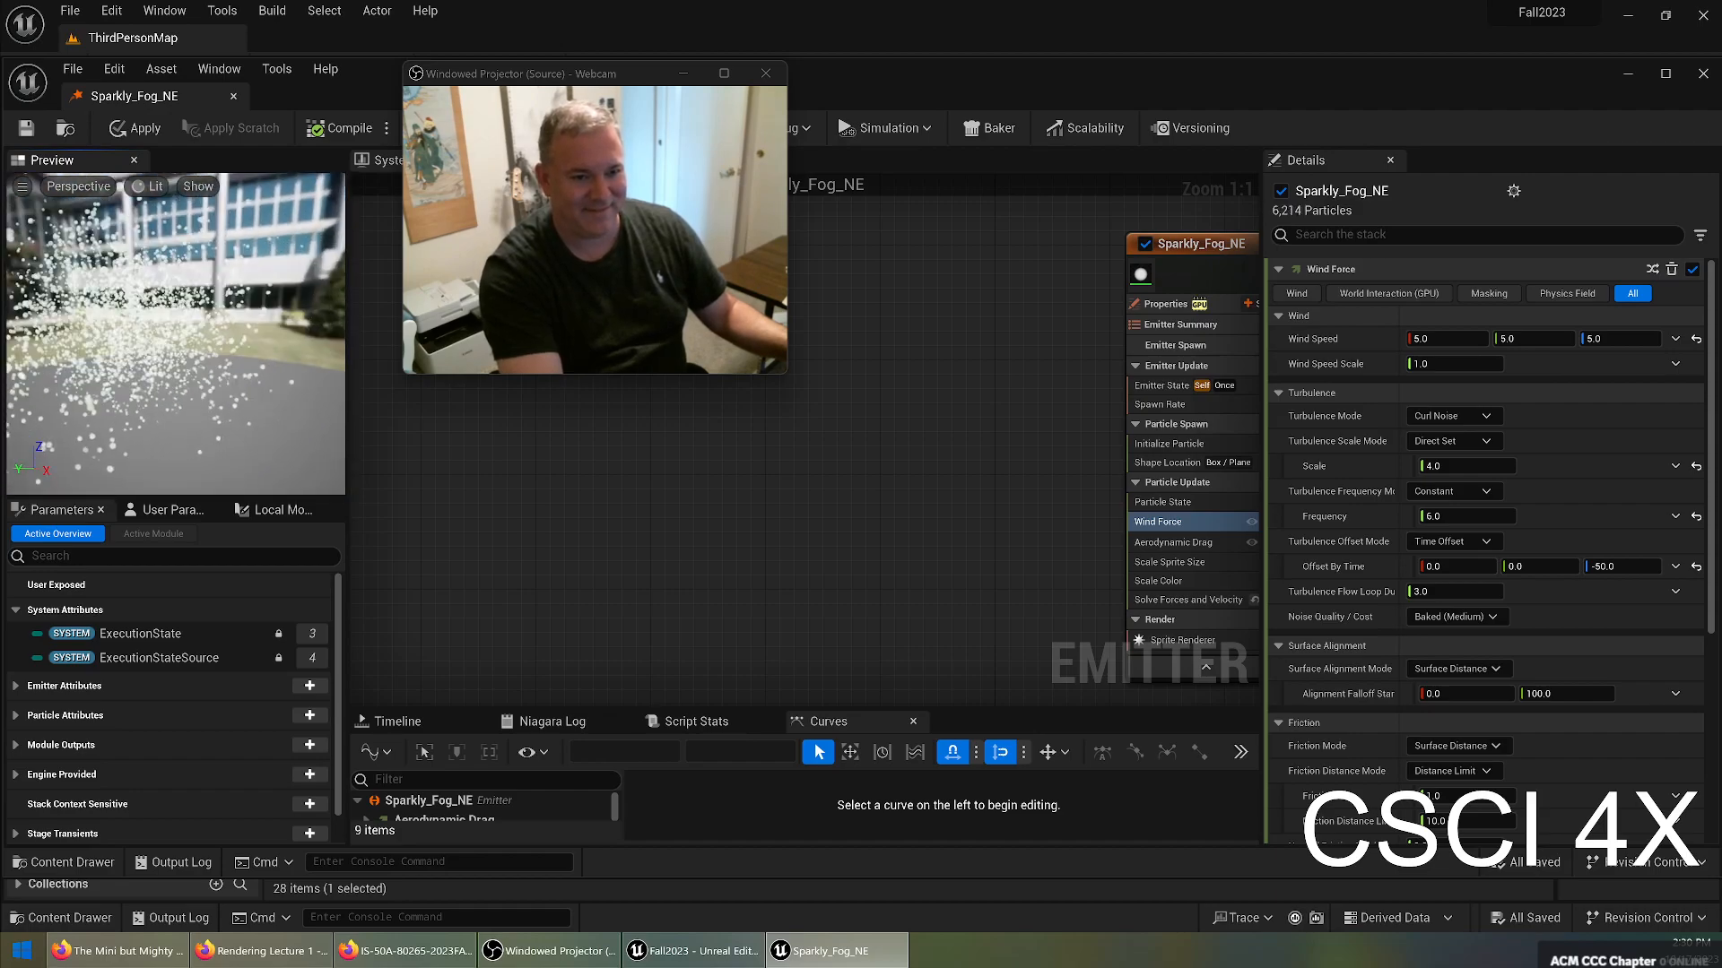
Set the Wind Force's Y and Z Wind Speed to 0 and view the particles from another angle.
{"action": "left_click", "coordinate": [1539, 339]}
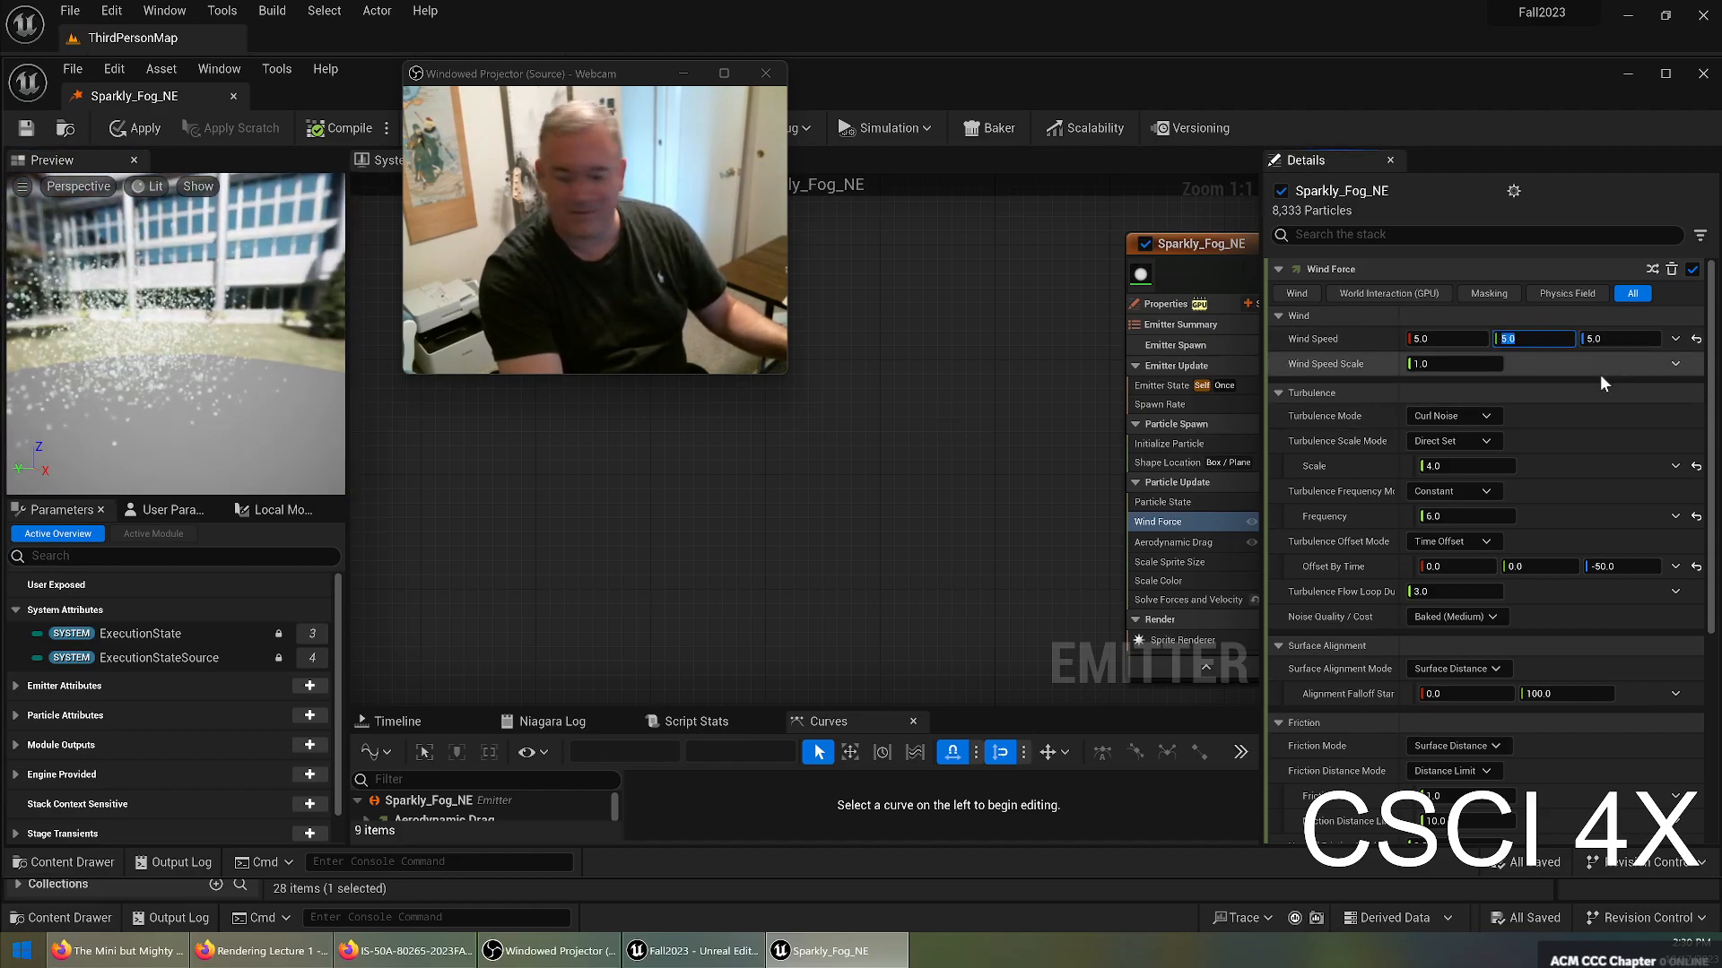
{"action": "type", "text": "0"}
{"action": "key", "text": "Tab"}
{"action": "type", "text": "0"}
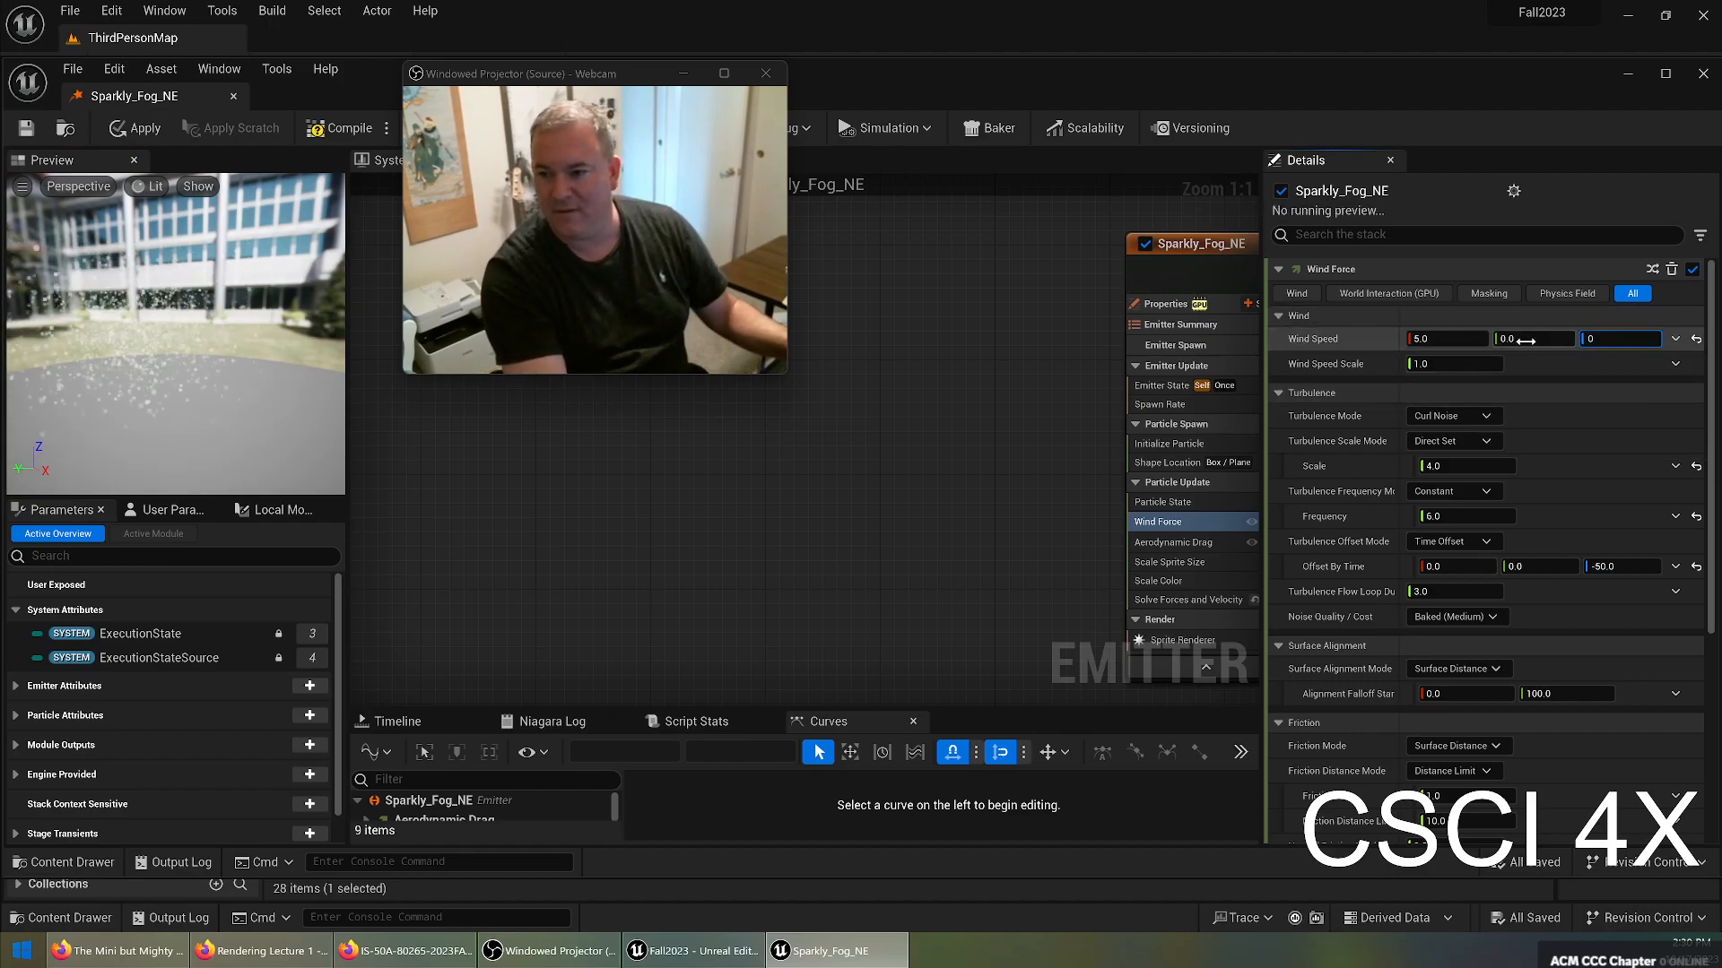
{"action": "left_click_drag", "start_coordinate": [230, 315], "coordinate": [185, 346]}
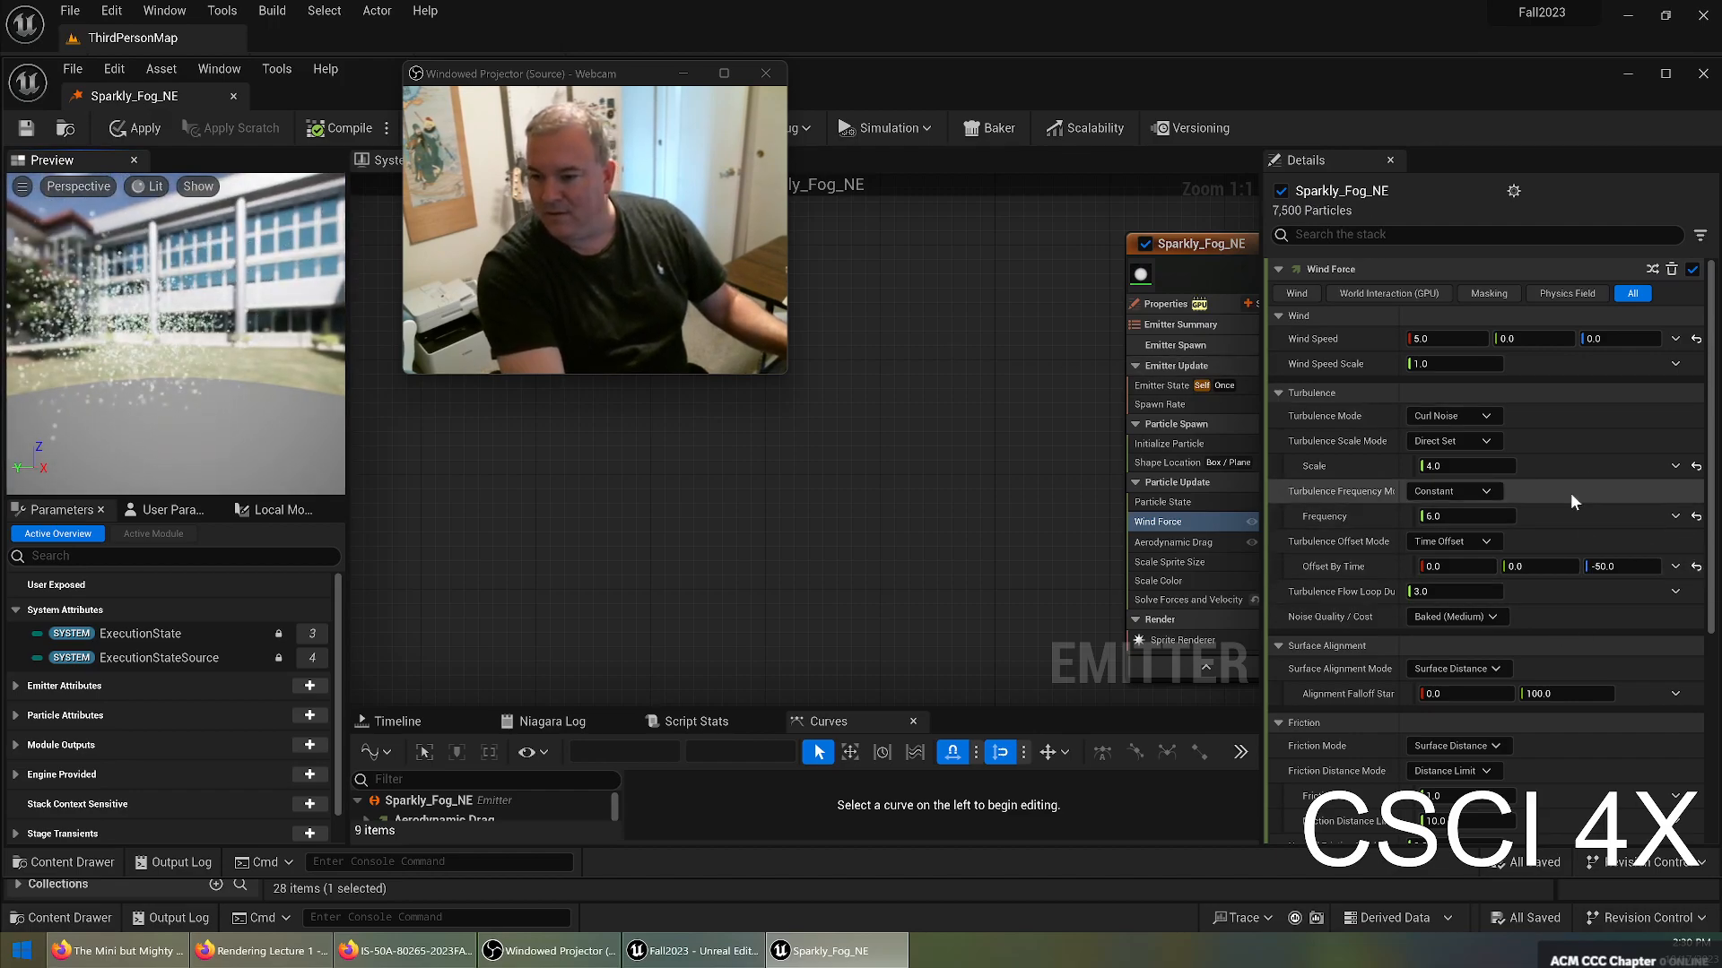
Review the Wind Force's Noise Quality / Cost choices and its surface alignment, friction and masking settings.
{"action": "scroll", "coordinate": [1596, 617], "scroll_direction": "down", "scroll_amount": 2}
{"action": "scroll", "coordinate": [1596, 617], "scroll_direction": "down", "scroll_amount": 2}
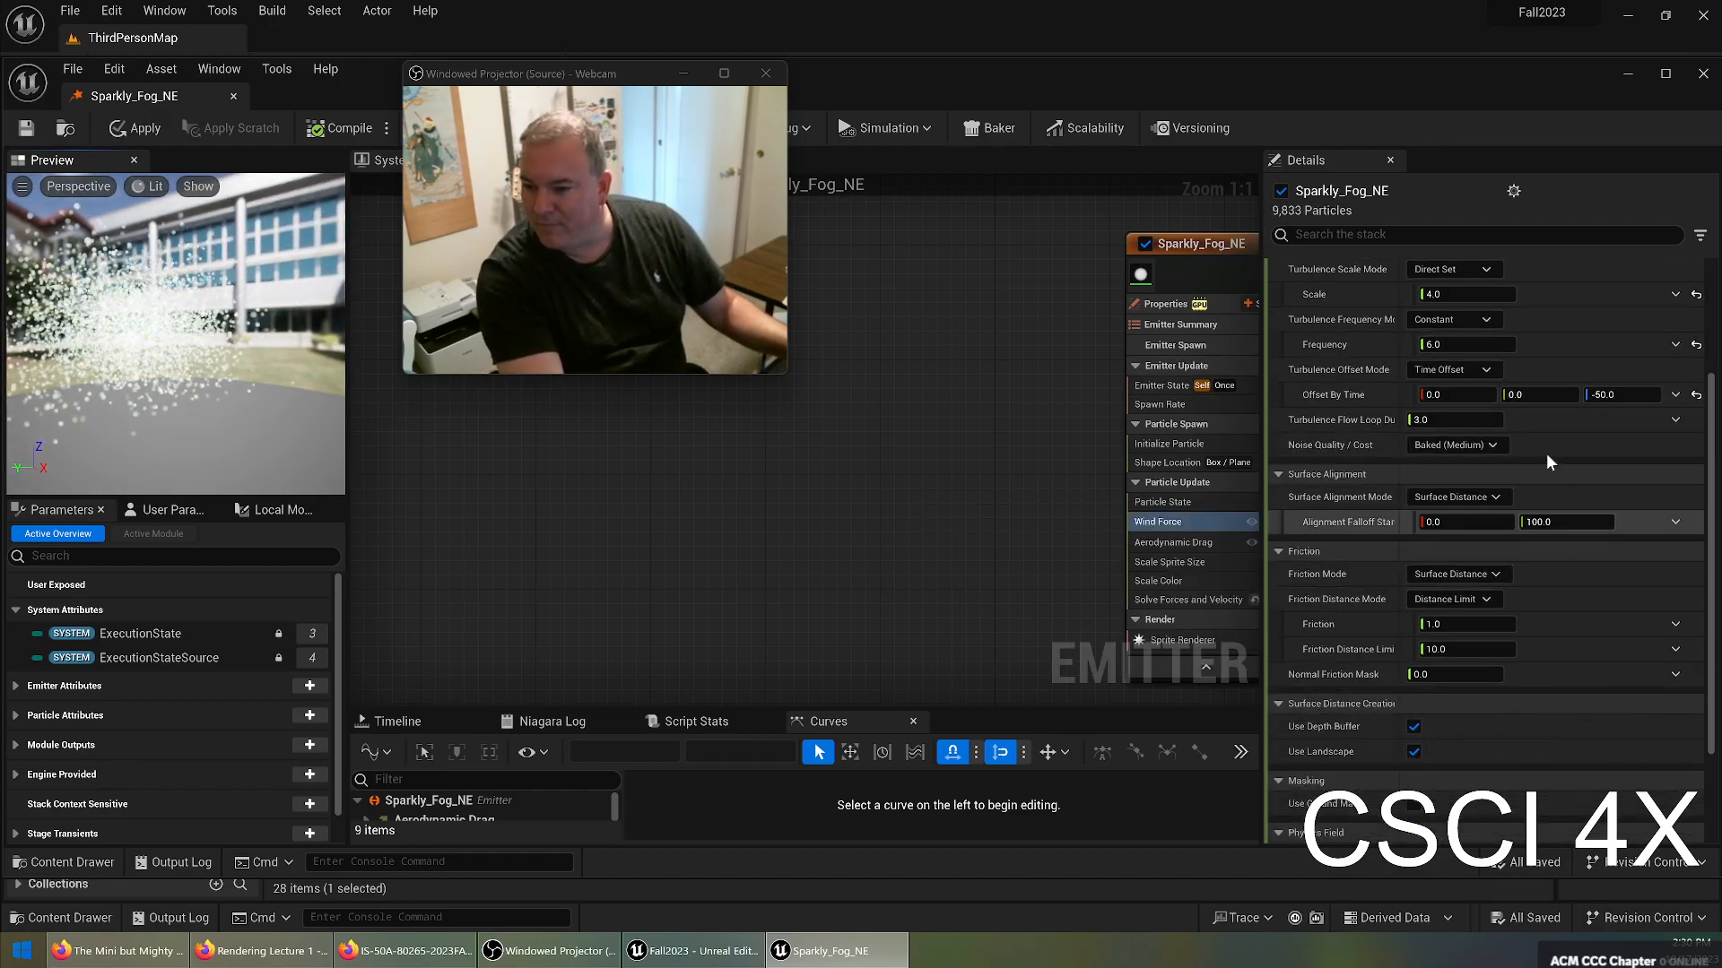
{"action": "left_click", "coordinate": [1479, 445]}
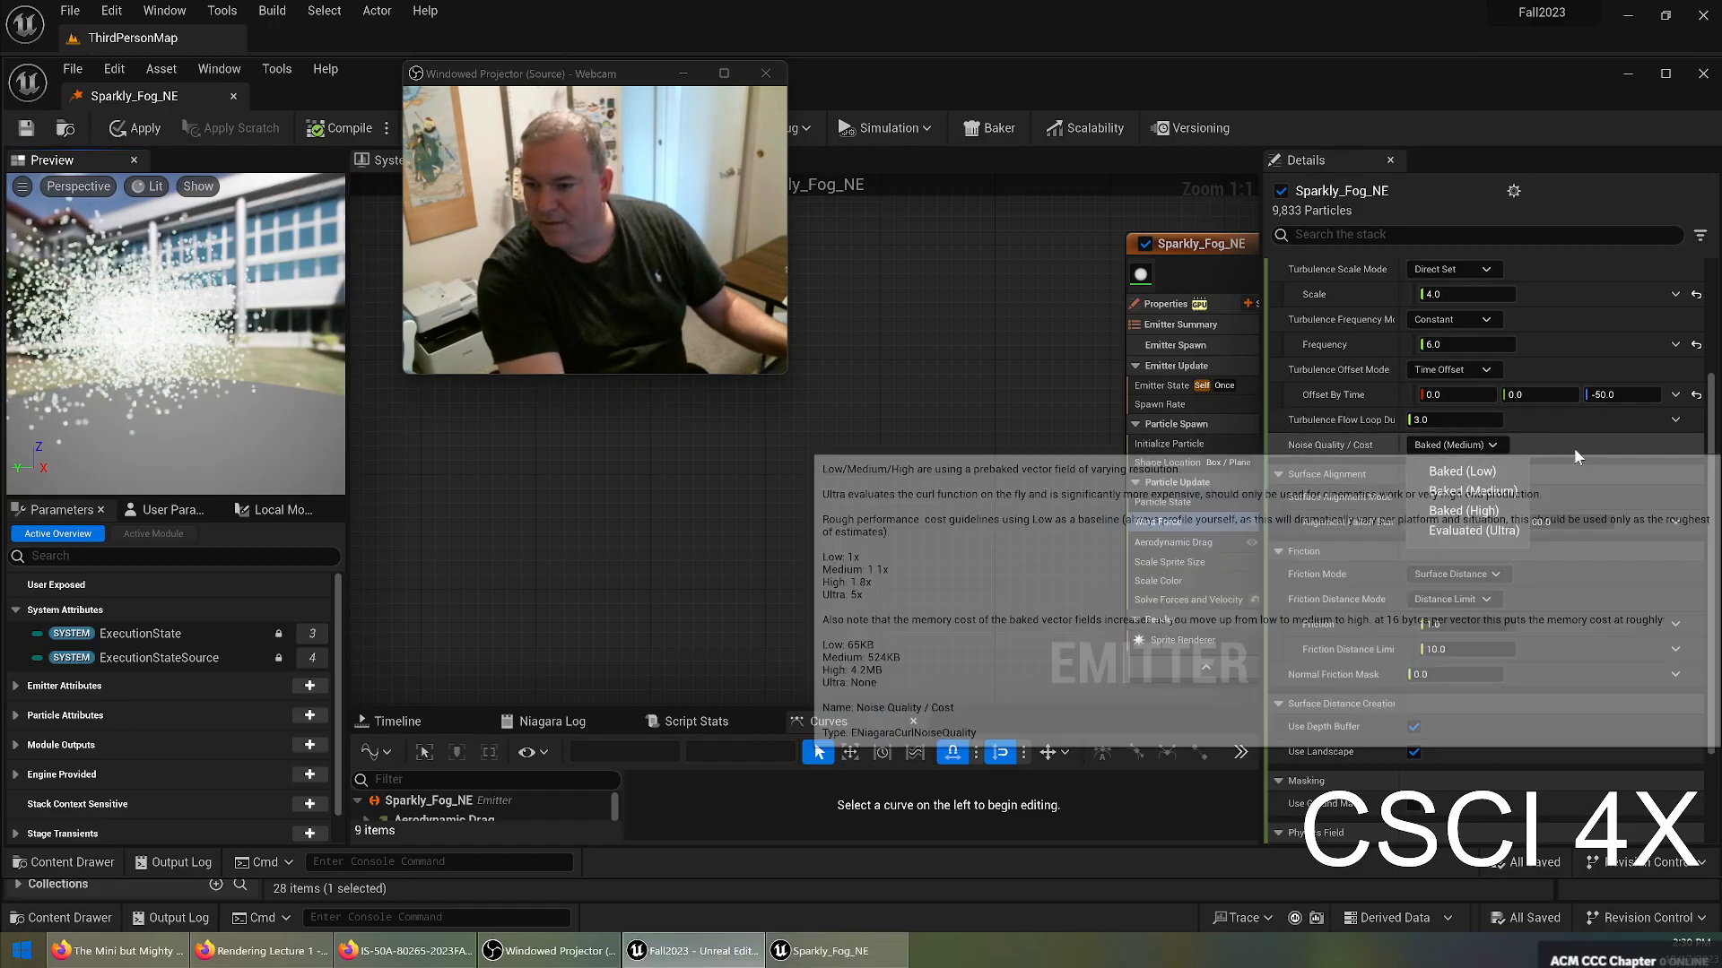
{"action": "left_click", "coordinate": [1563, 447]}
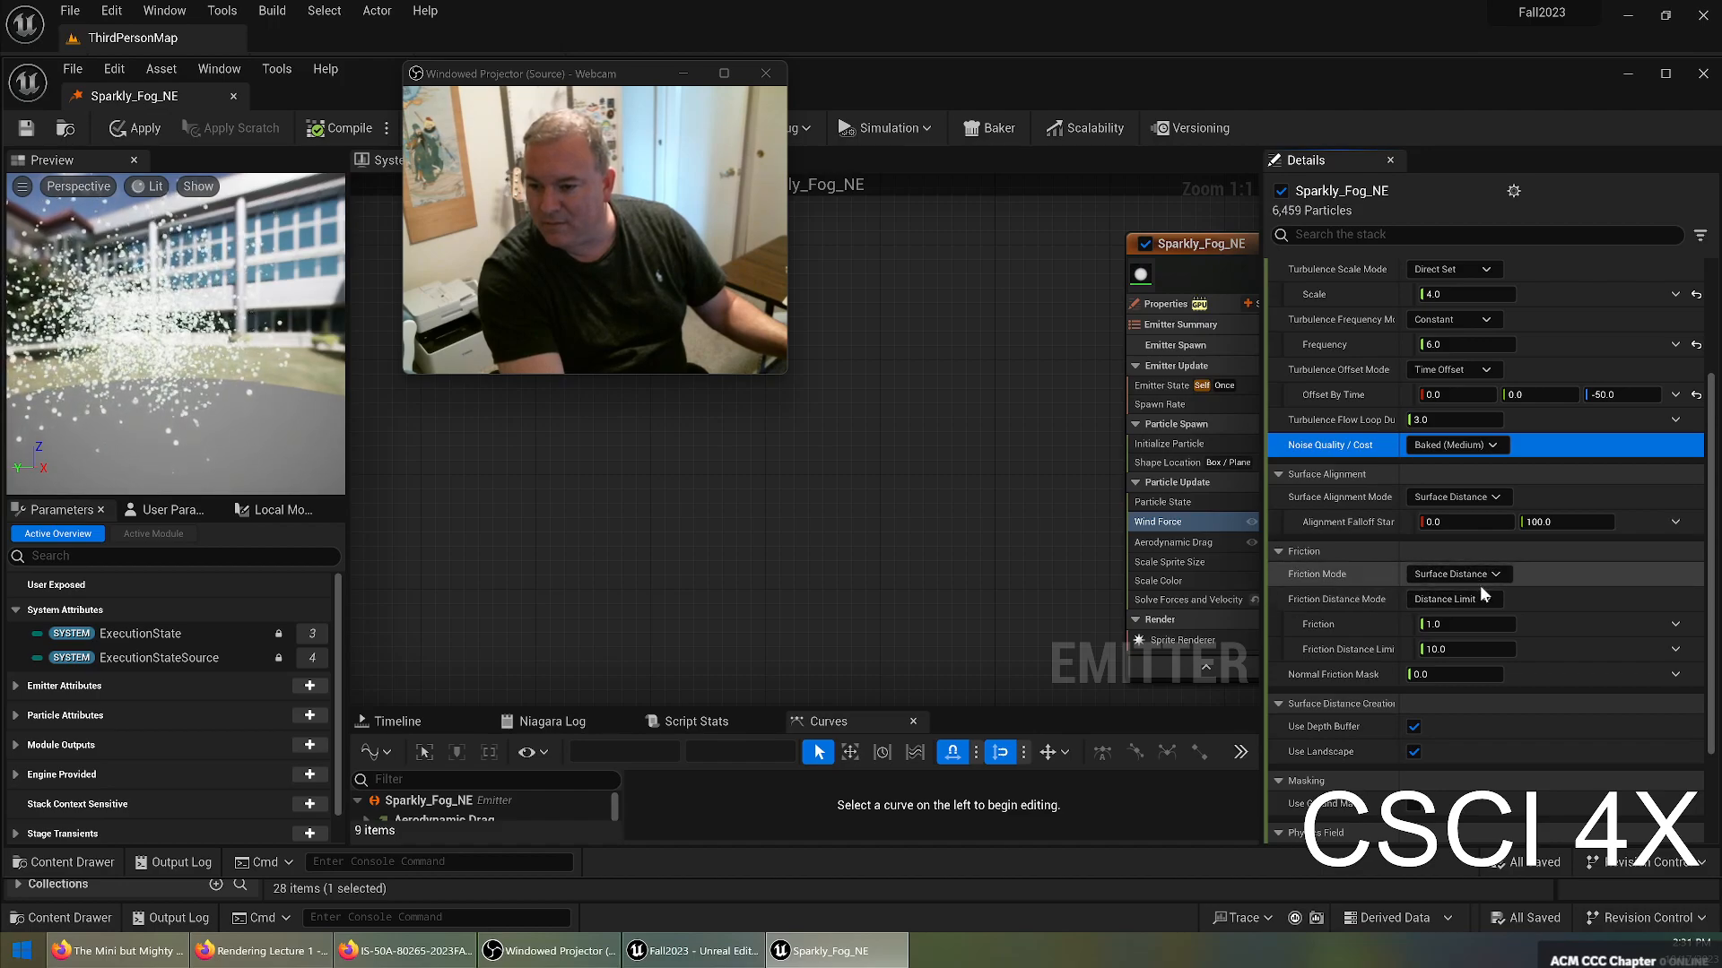
{"action": "scroll", "coordinate": [1498, 673], "scroll_direction": "down", "scroll_amount": 2}
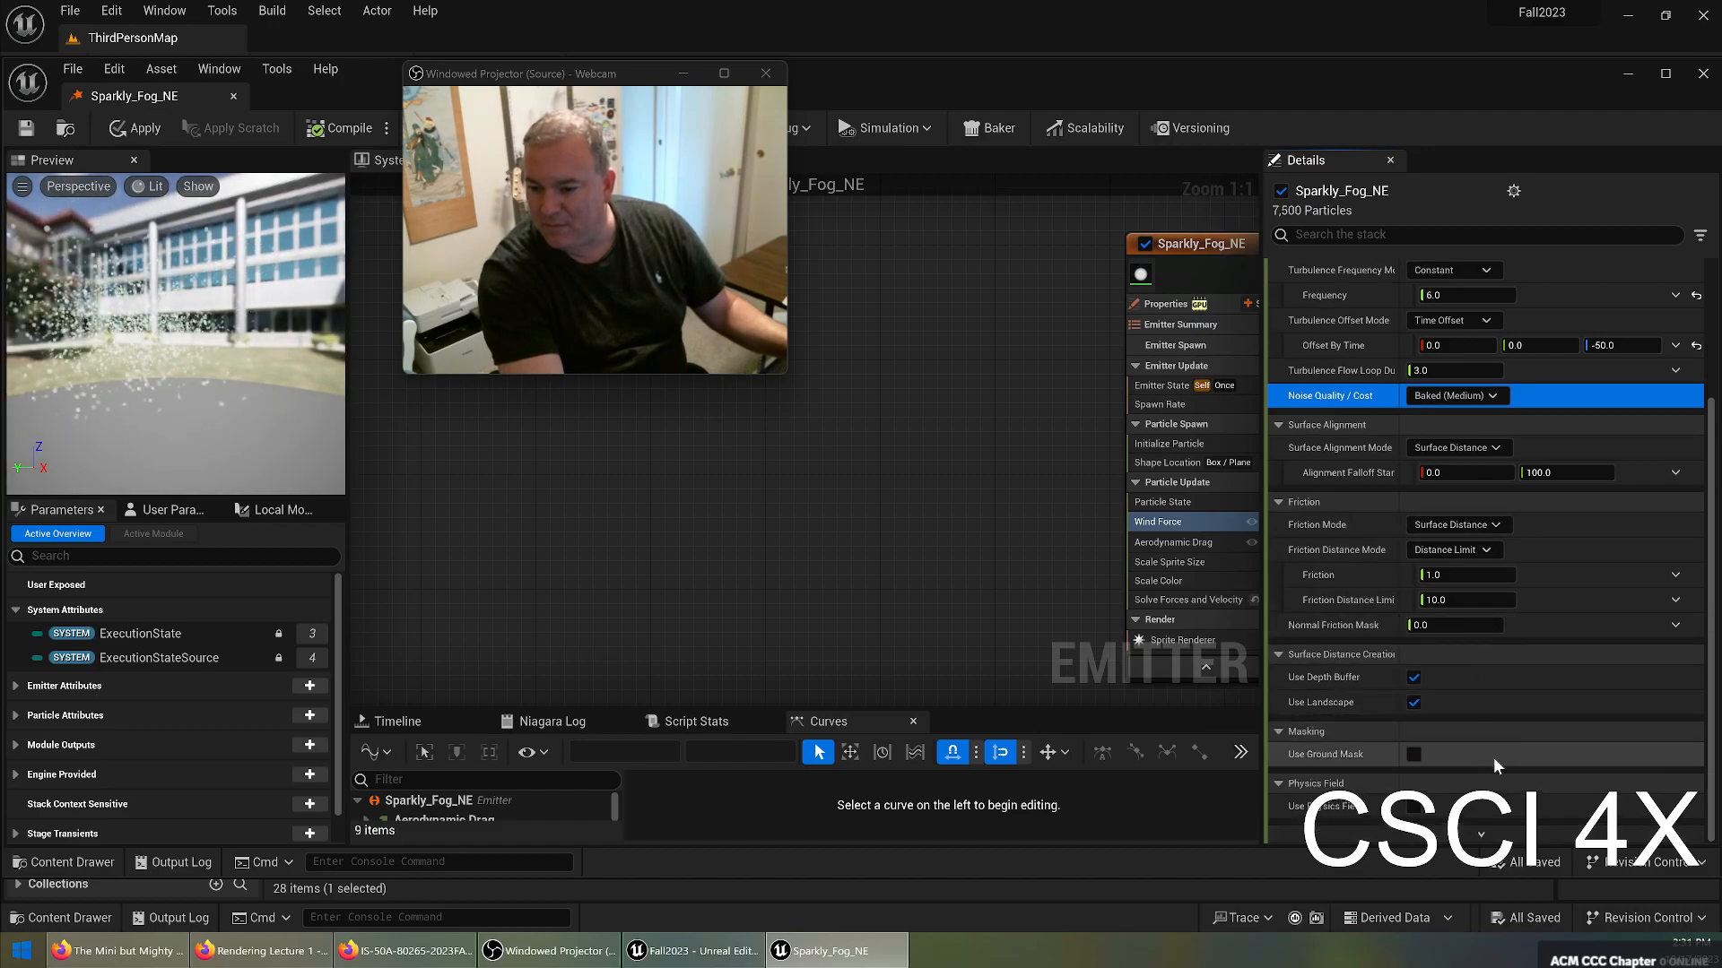
Try disabling the Aerodynamic Drag value, inspect the particles in the preview, and enable it again.
{"action": "left_click", "coordinate": [1198, 542]}
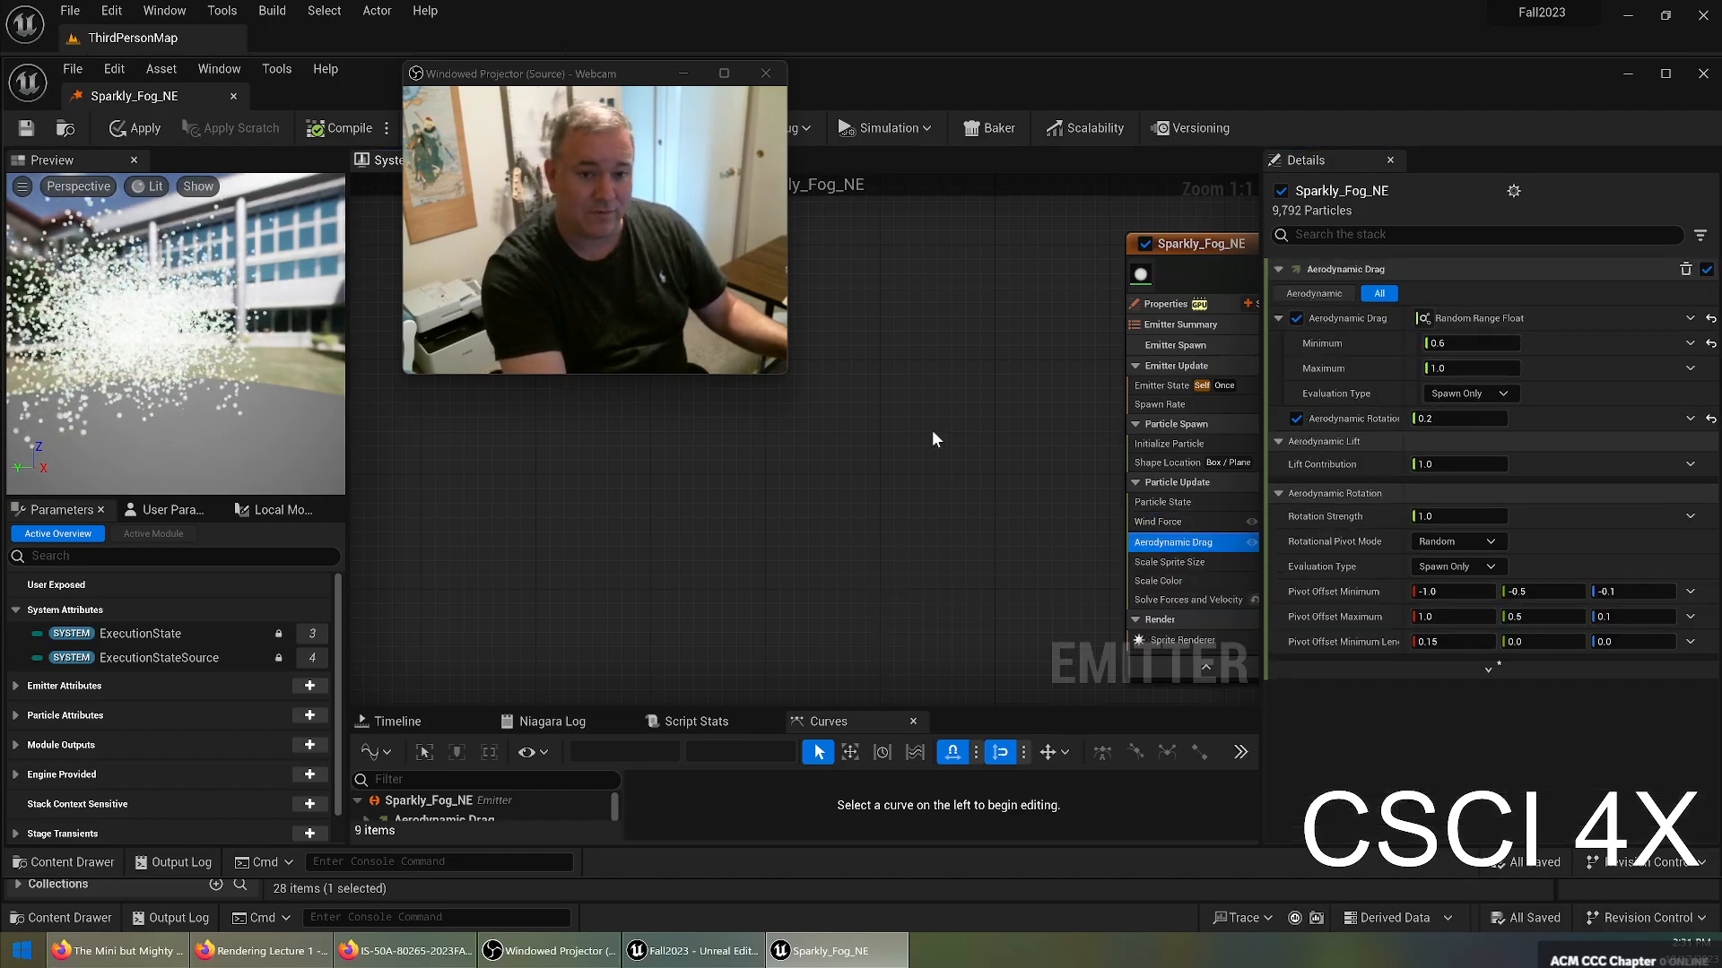
{"action": "left_click", "coordinate": [1296, 319]}
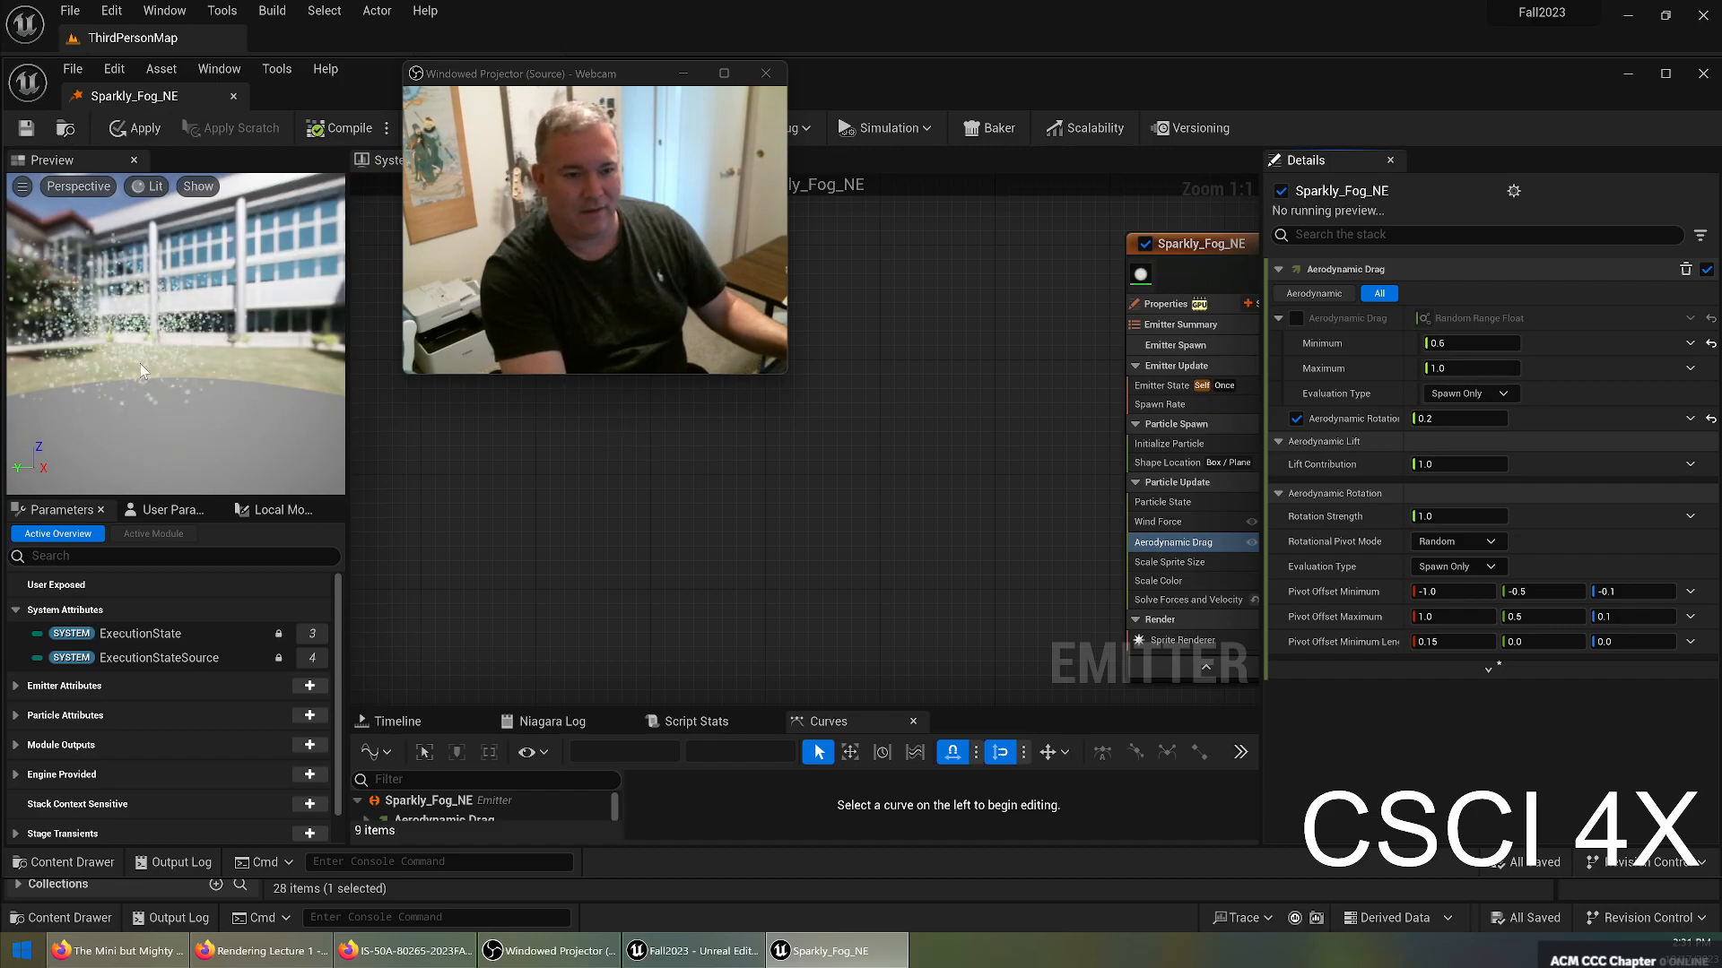
{"action": "left_click_drag", "start_coordinate": [124, 350], "coordinate": [235, 351]}
{"action": "left_click_drag", "start_coordinate": [103, 363], "coordinate": [146, 365]}
{"action": "right_click_drag", "start_coordinate": [216, 337], "coordinate": [200, 352]}
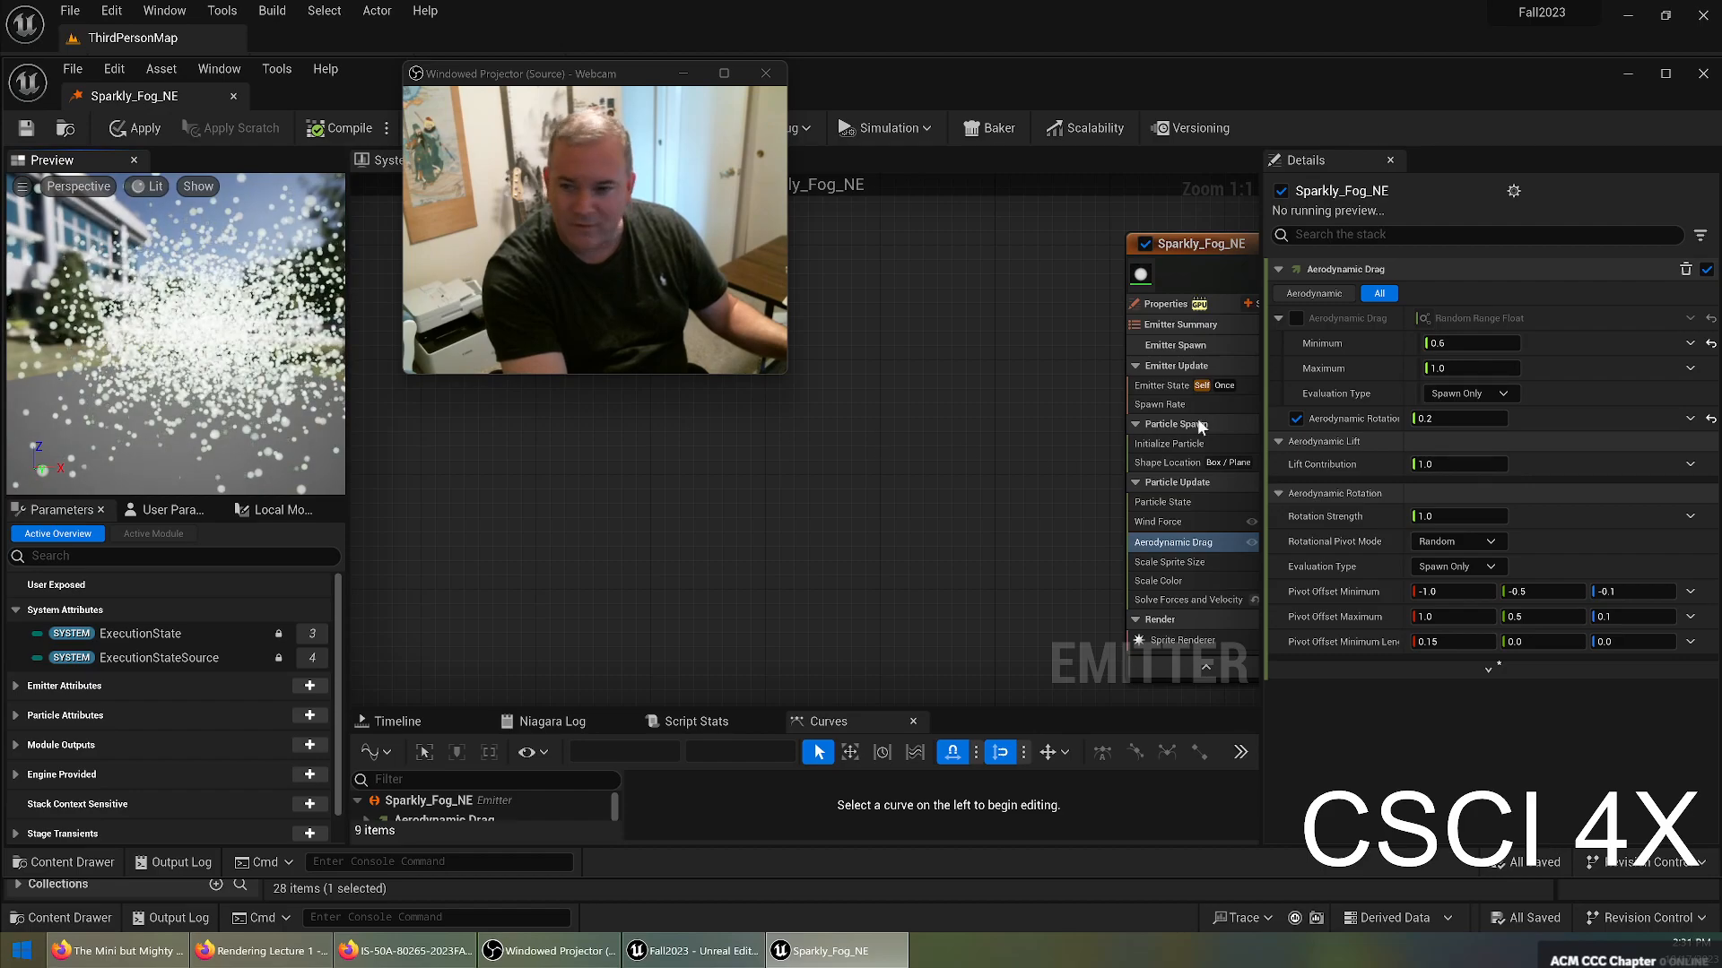
{"action": "left_click", "coordinate": [1296, 320]}
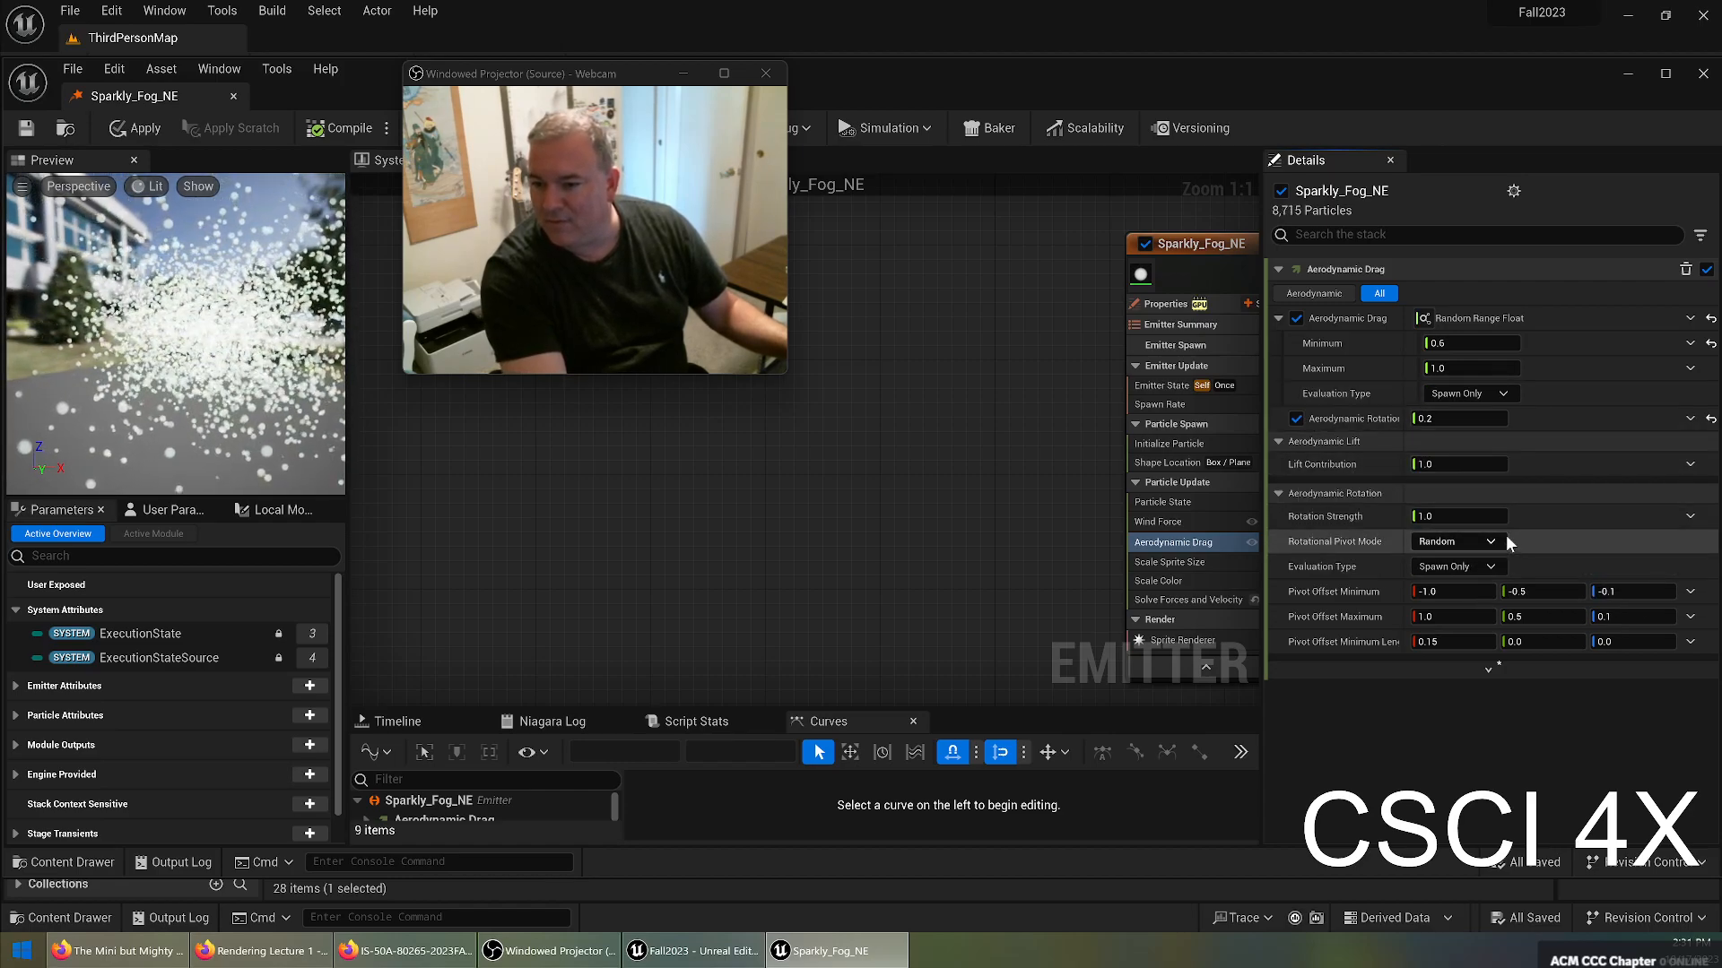
Review the Scale Sprite Size and Scale Color curves and the Solve Forces and Velocity settings.
{"action": "left_click", "coordinate": [1170, 564]}
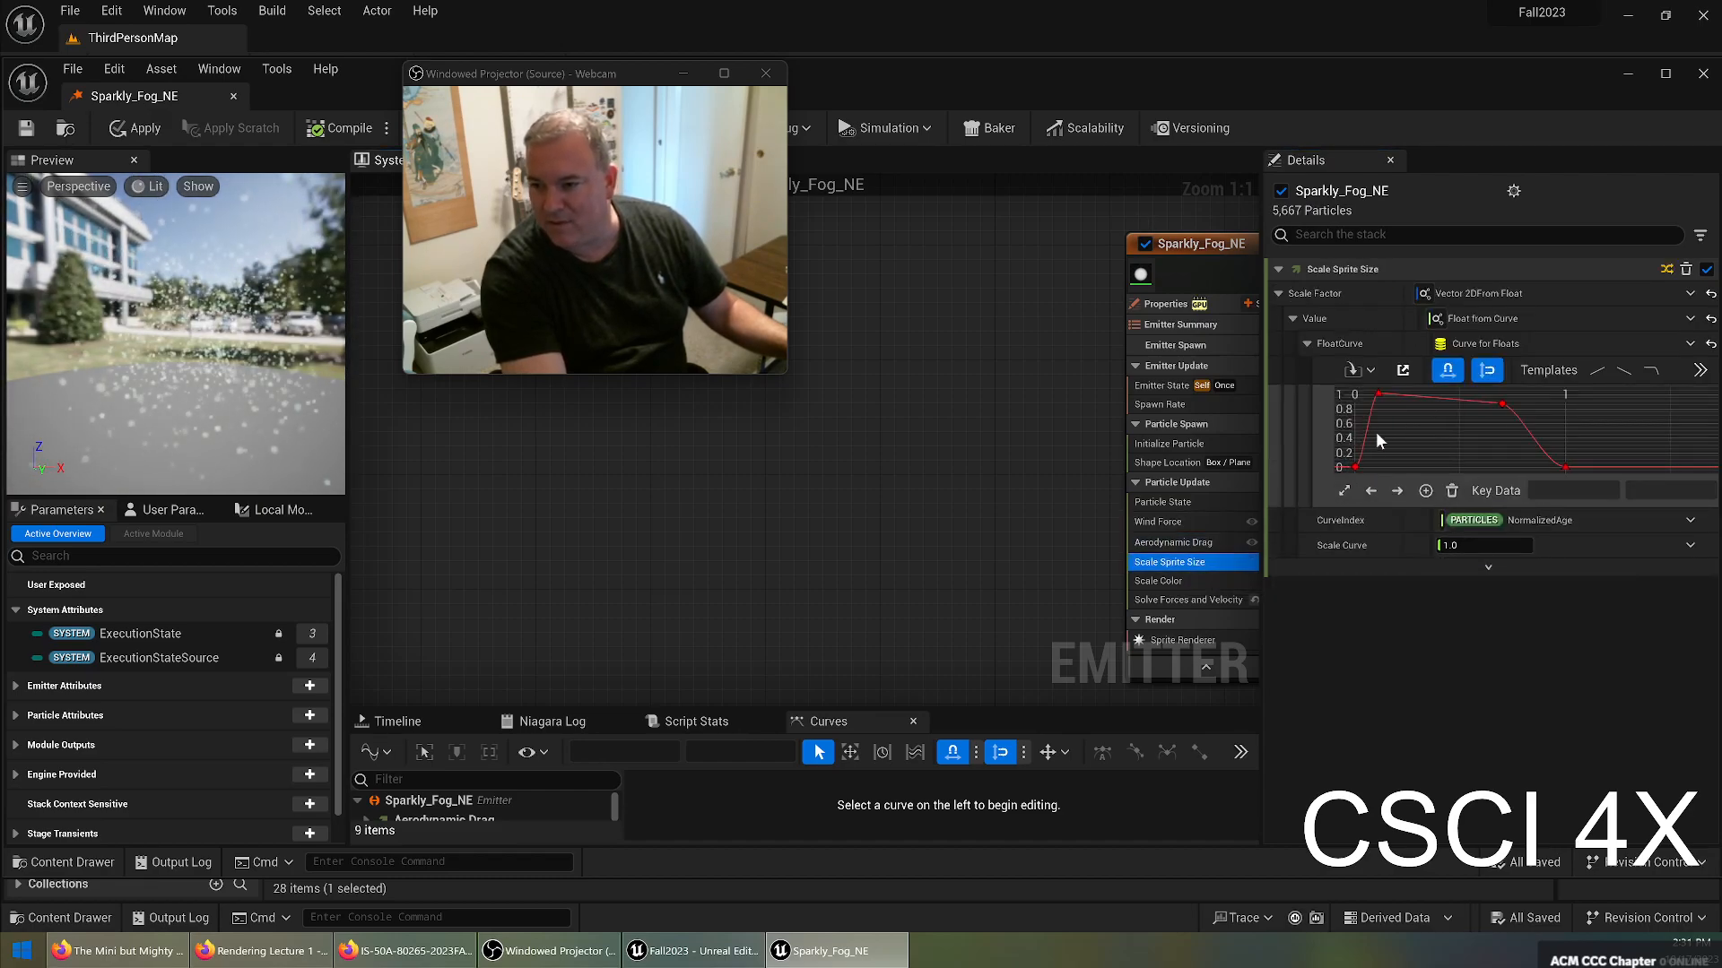
{"action": "scroll", "coordinate": [303, 282], "scroll_direction": "up", "scroll_amount": 5}
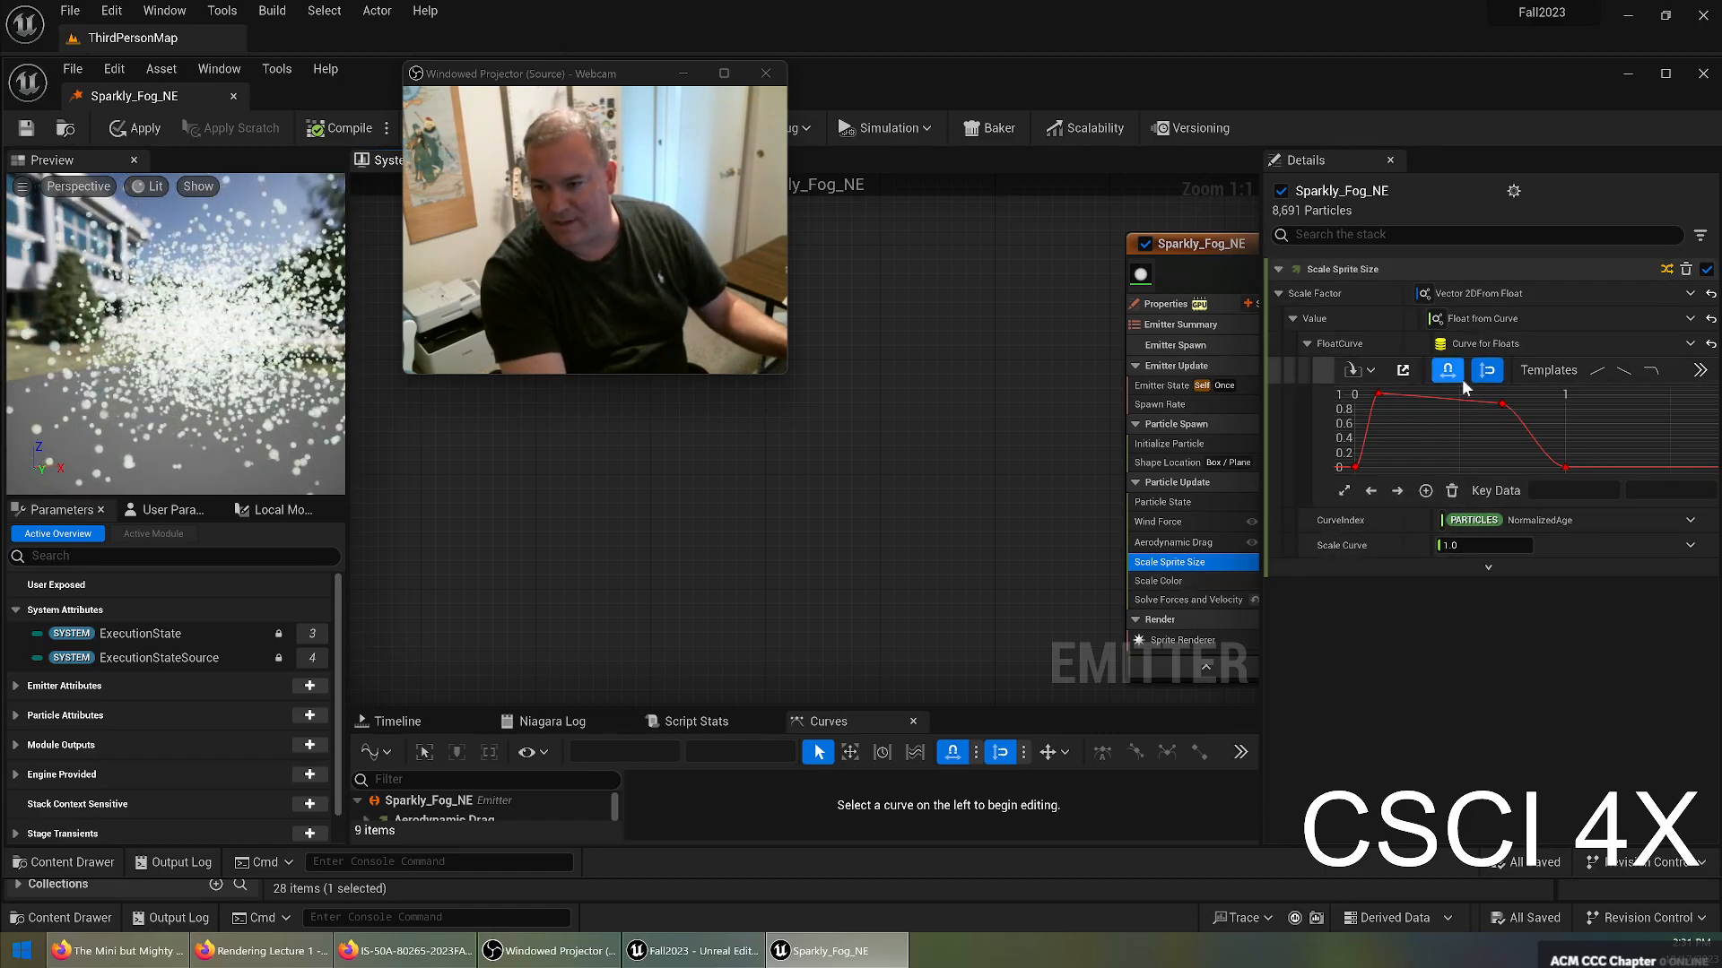
{"action": "left_click", "coordinate": [1175, 580]}
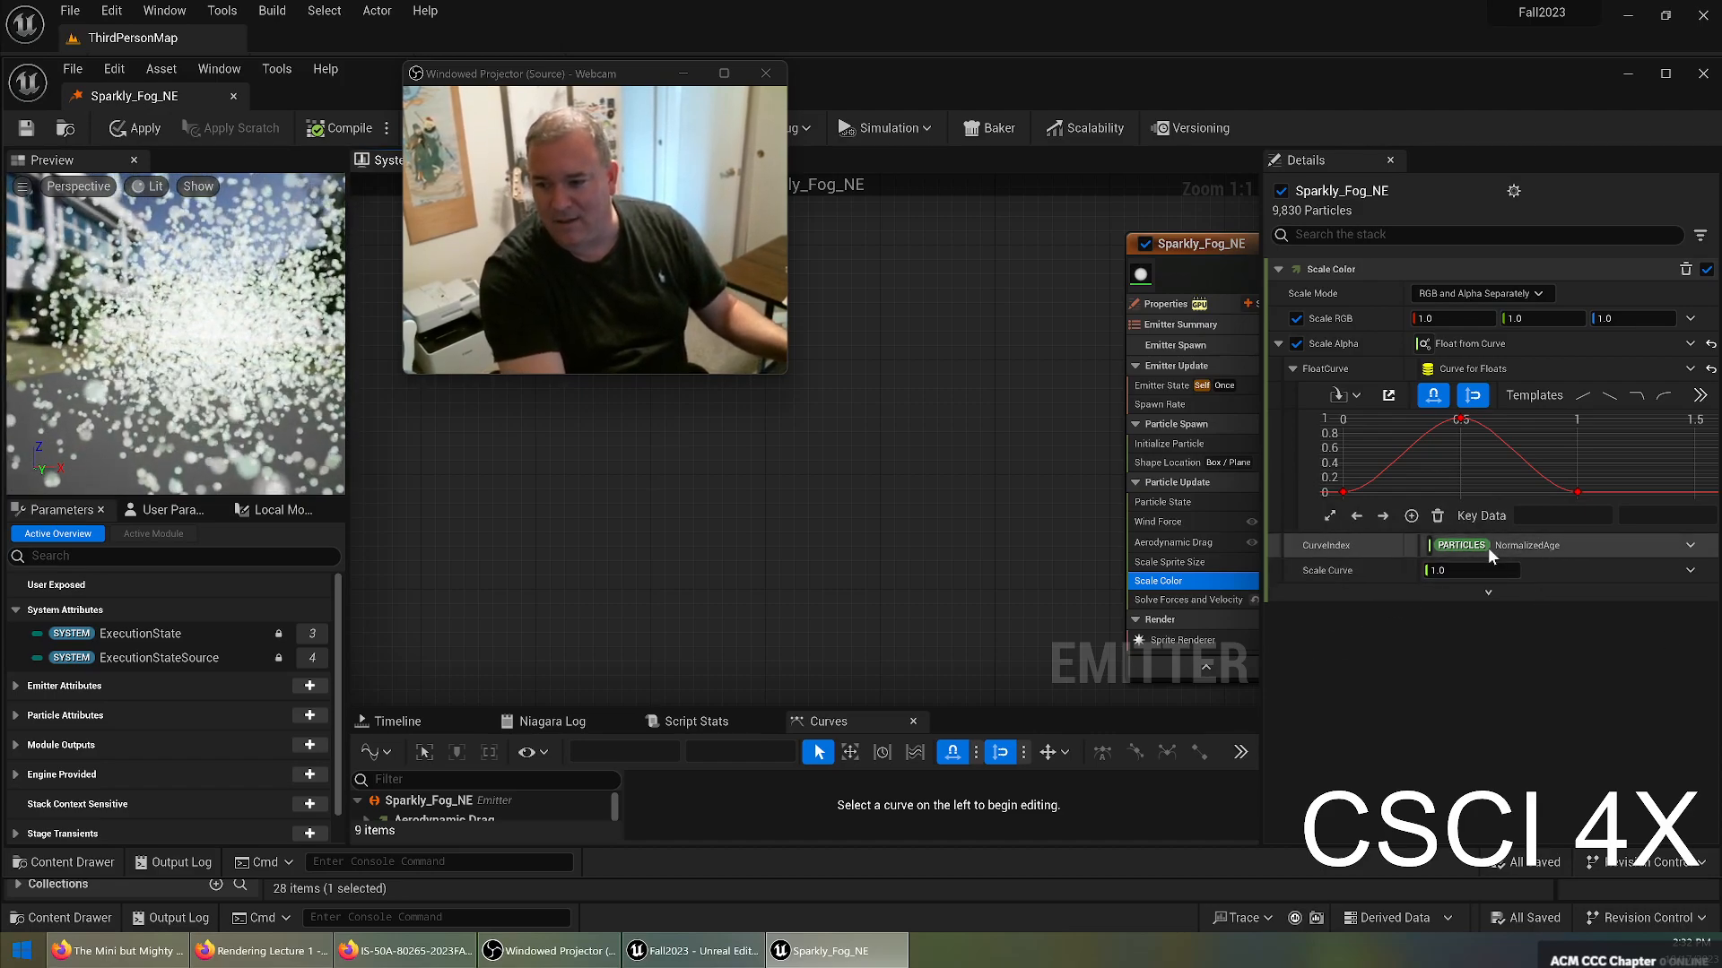
{"action": "left_click", "coordinate": [1173, 562]}
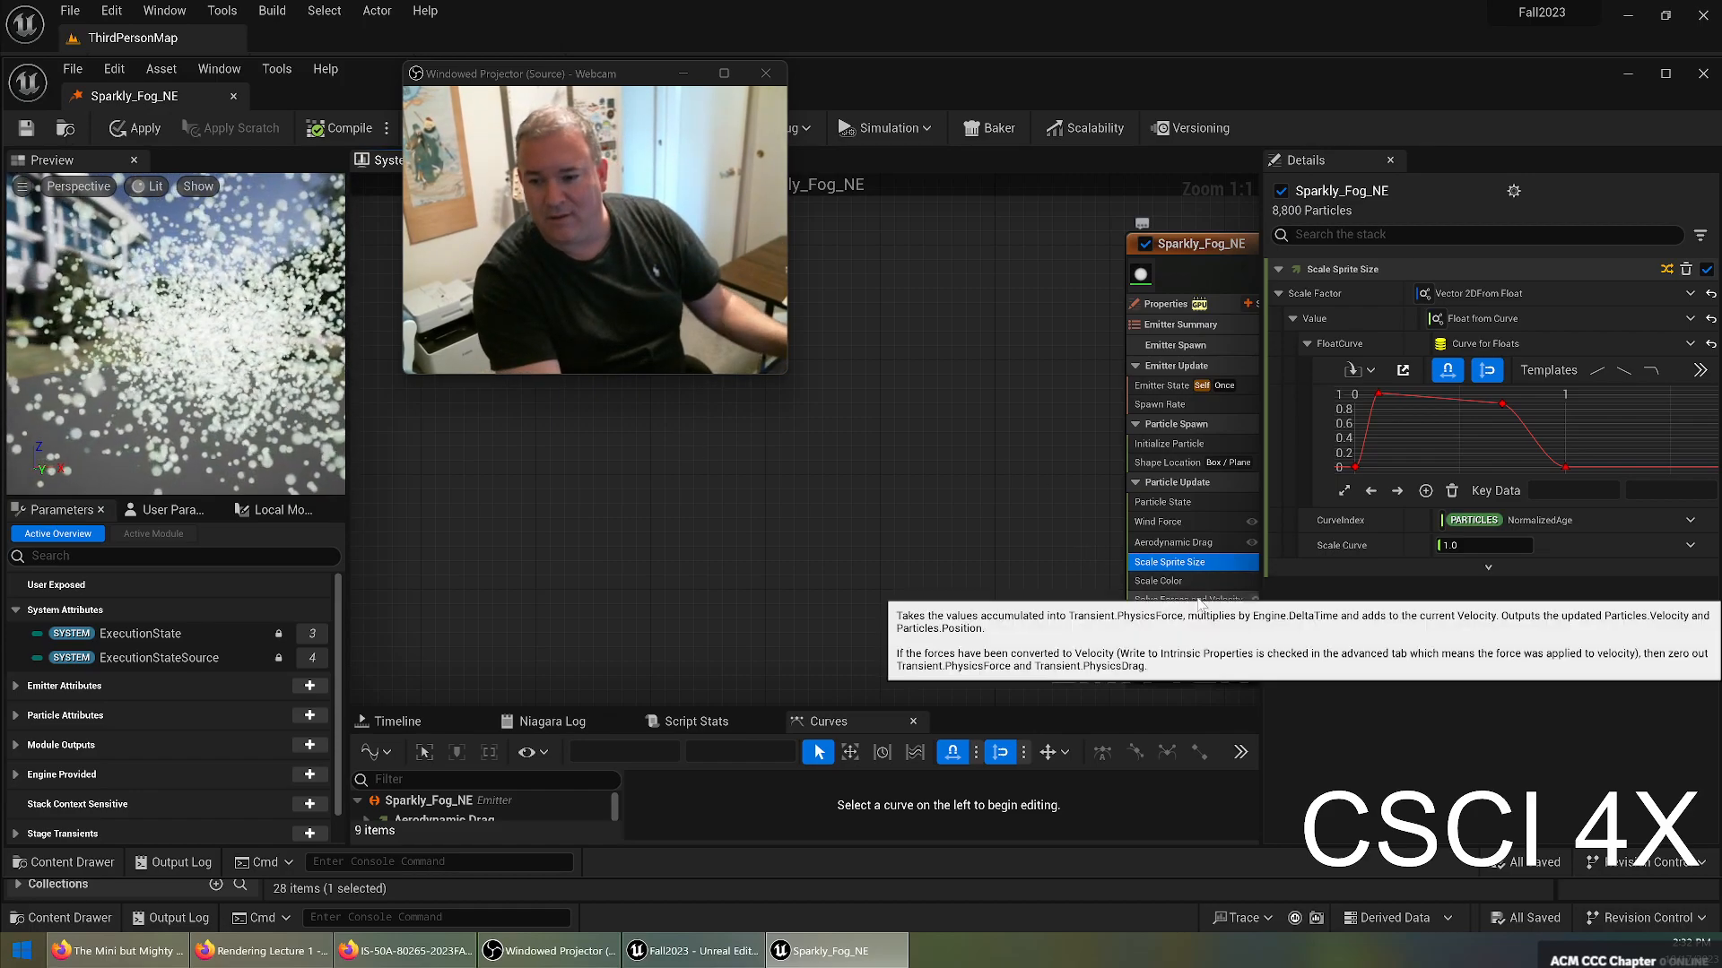
{"action": "left_click", "coordinate": [1184, 602]}
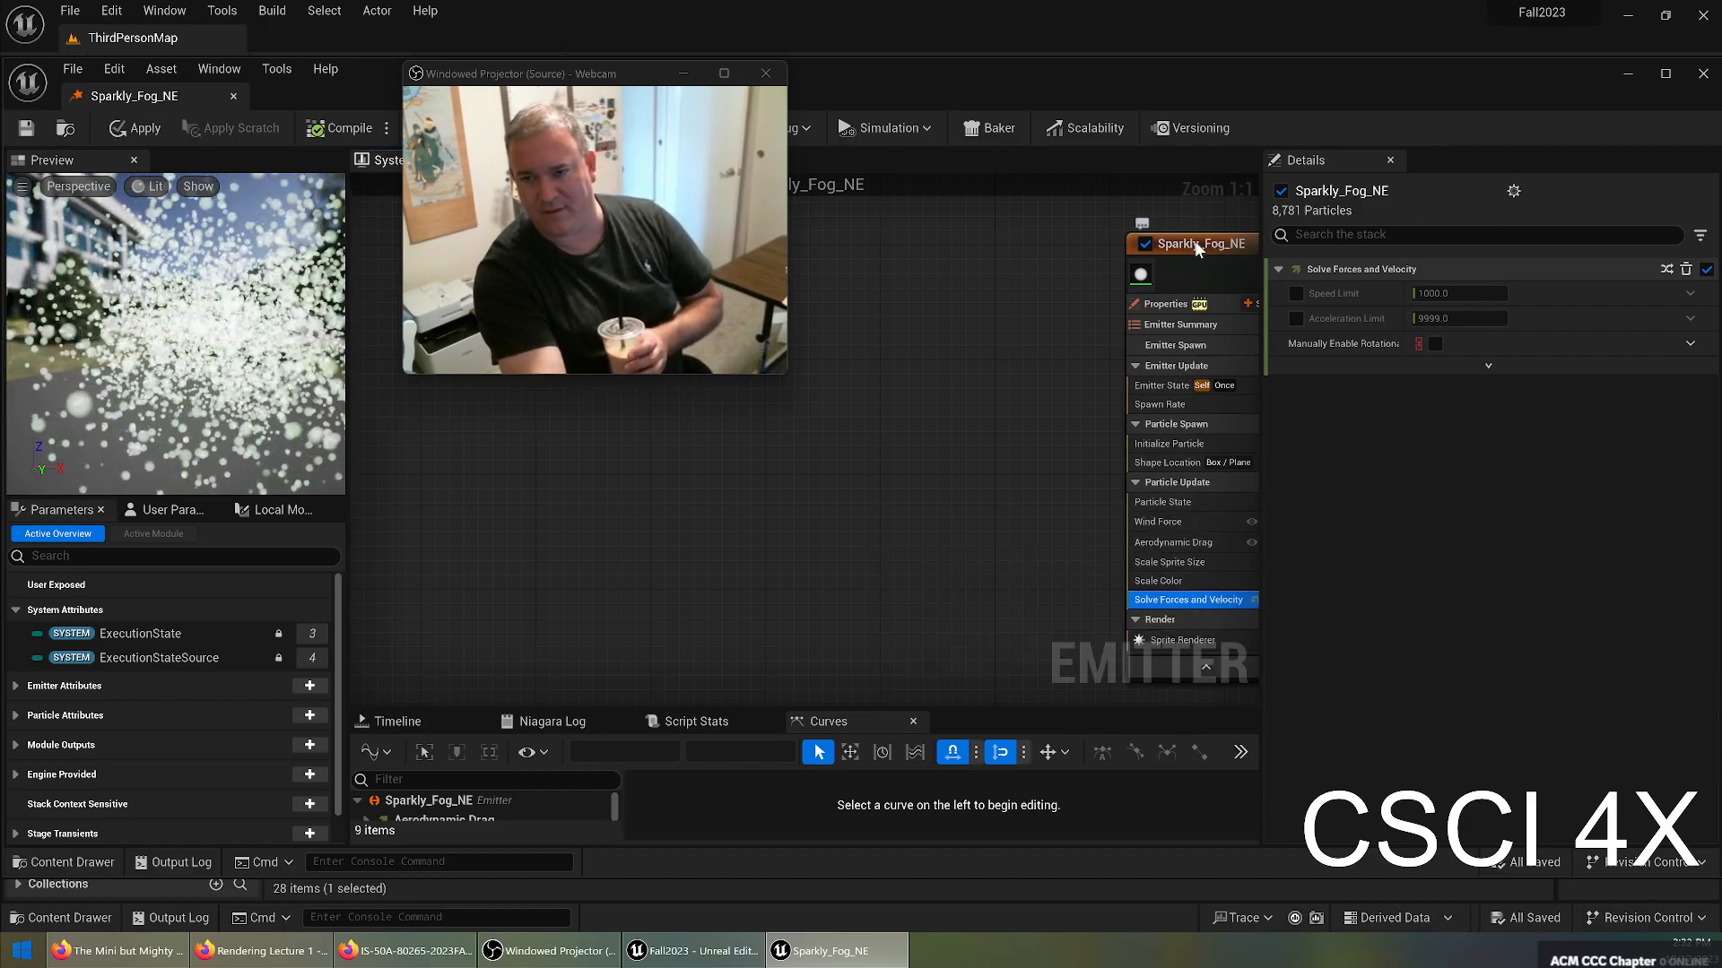
Disable the Solve Forces and Velocity module, restore it with the Wind Force's dependency fix, and apply and save the emitter.
{"action": "left_click_drag", "start_coordinate": [1197, 250], "coordinate": [1023, 232]}
{"action": "left_click", "coordinate": [1103, 586]}
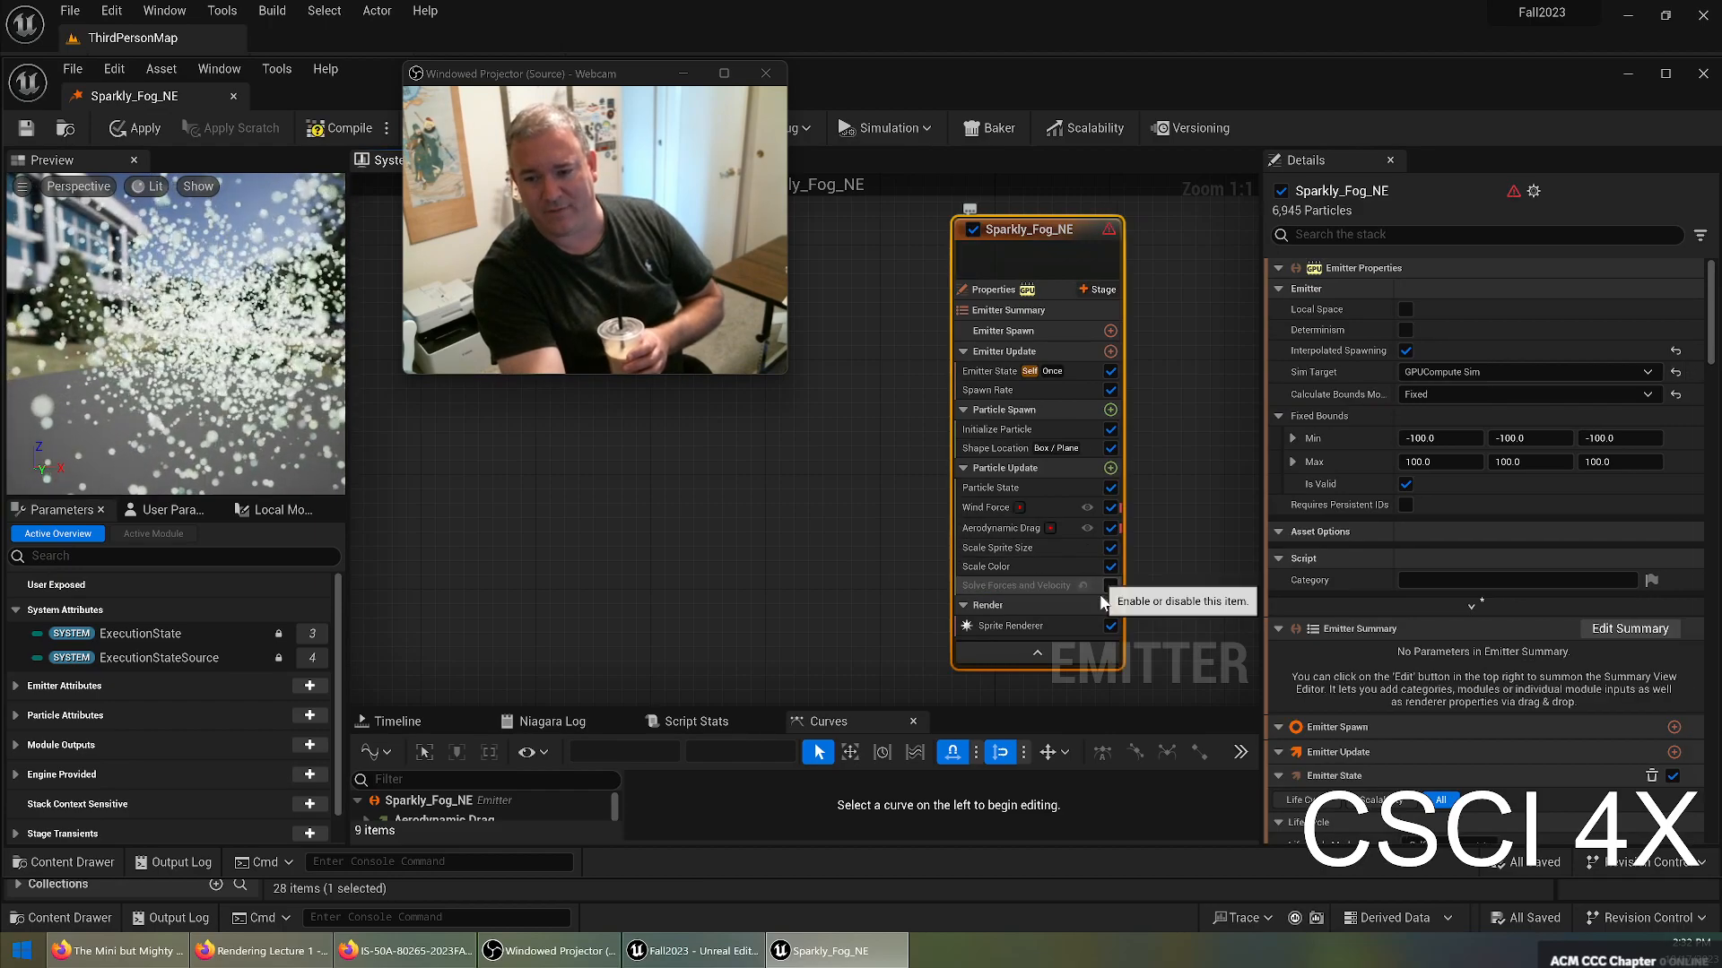
{"action": "left_click", "coordinate": [983, 508]}
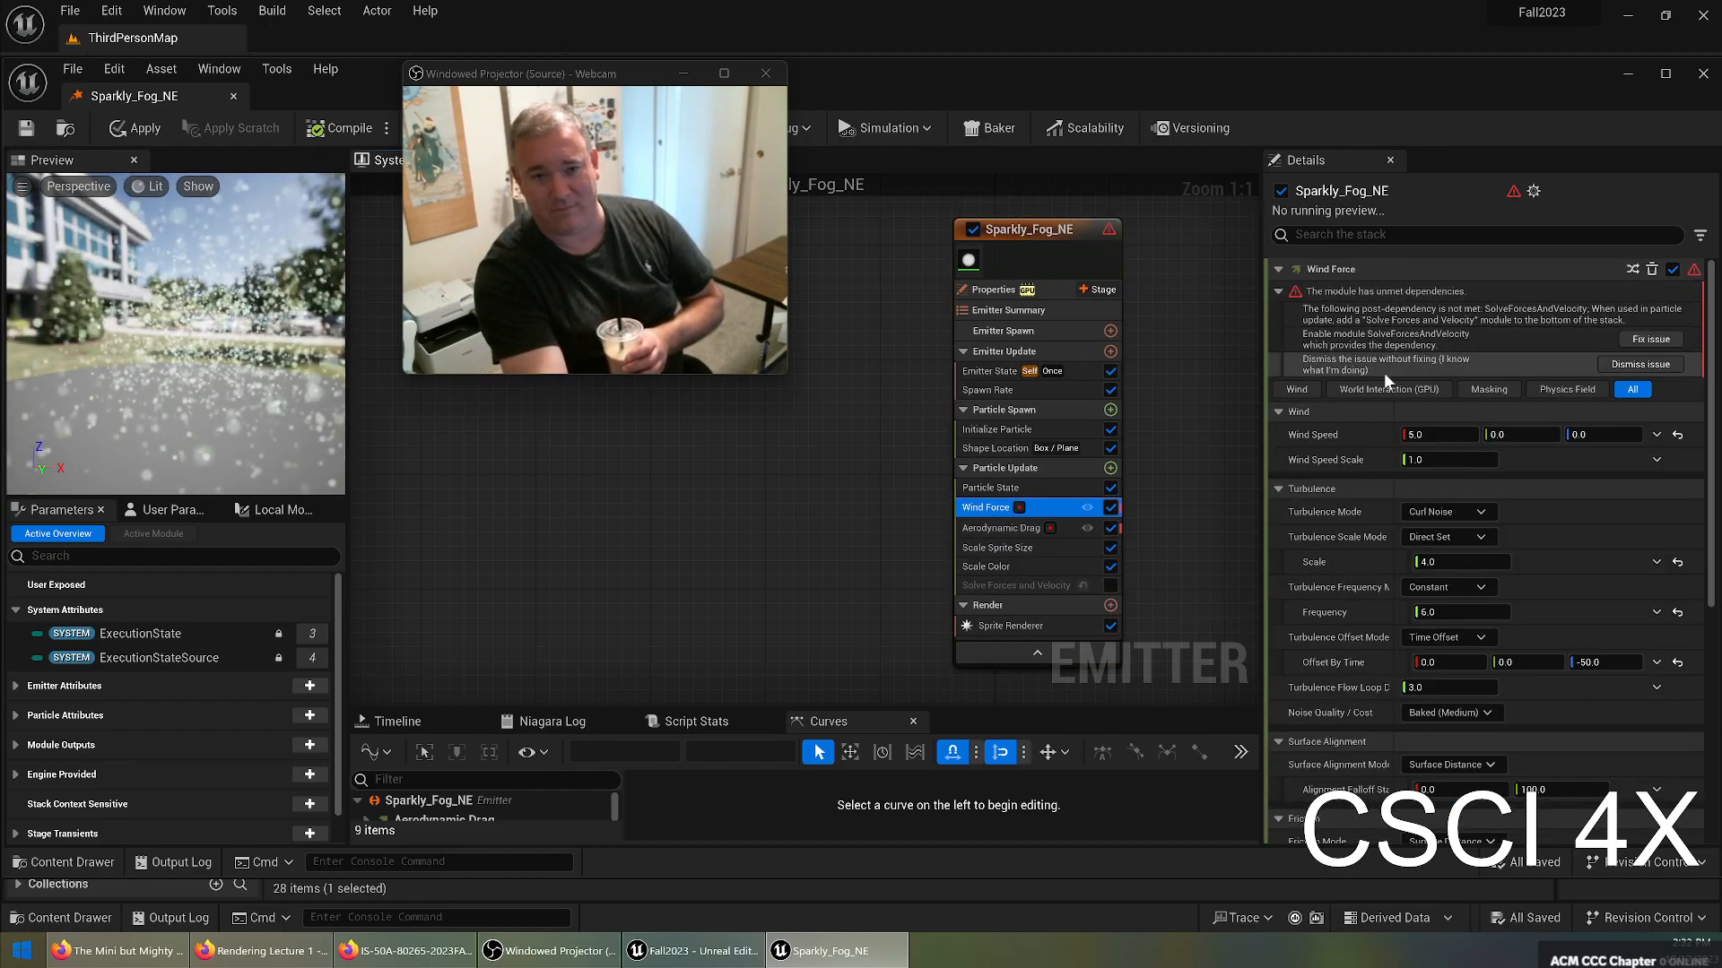
{"action": "left_click", "coordinate": [1651, 339]}
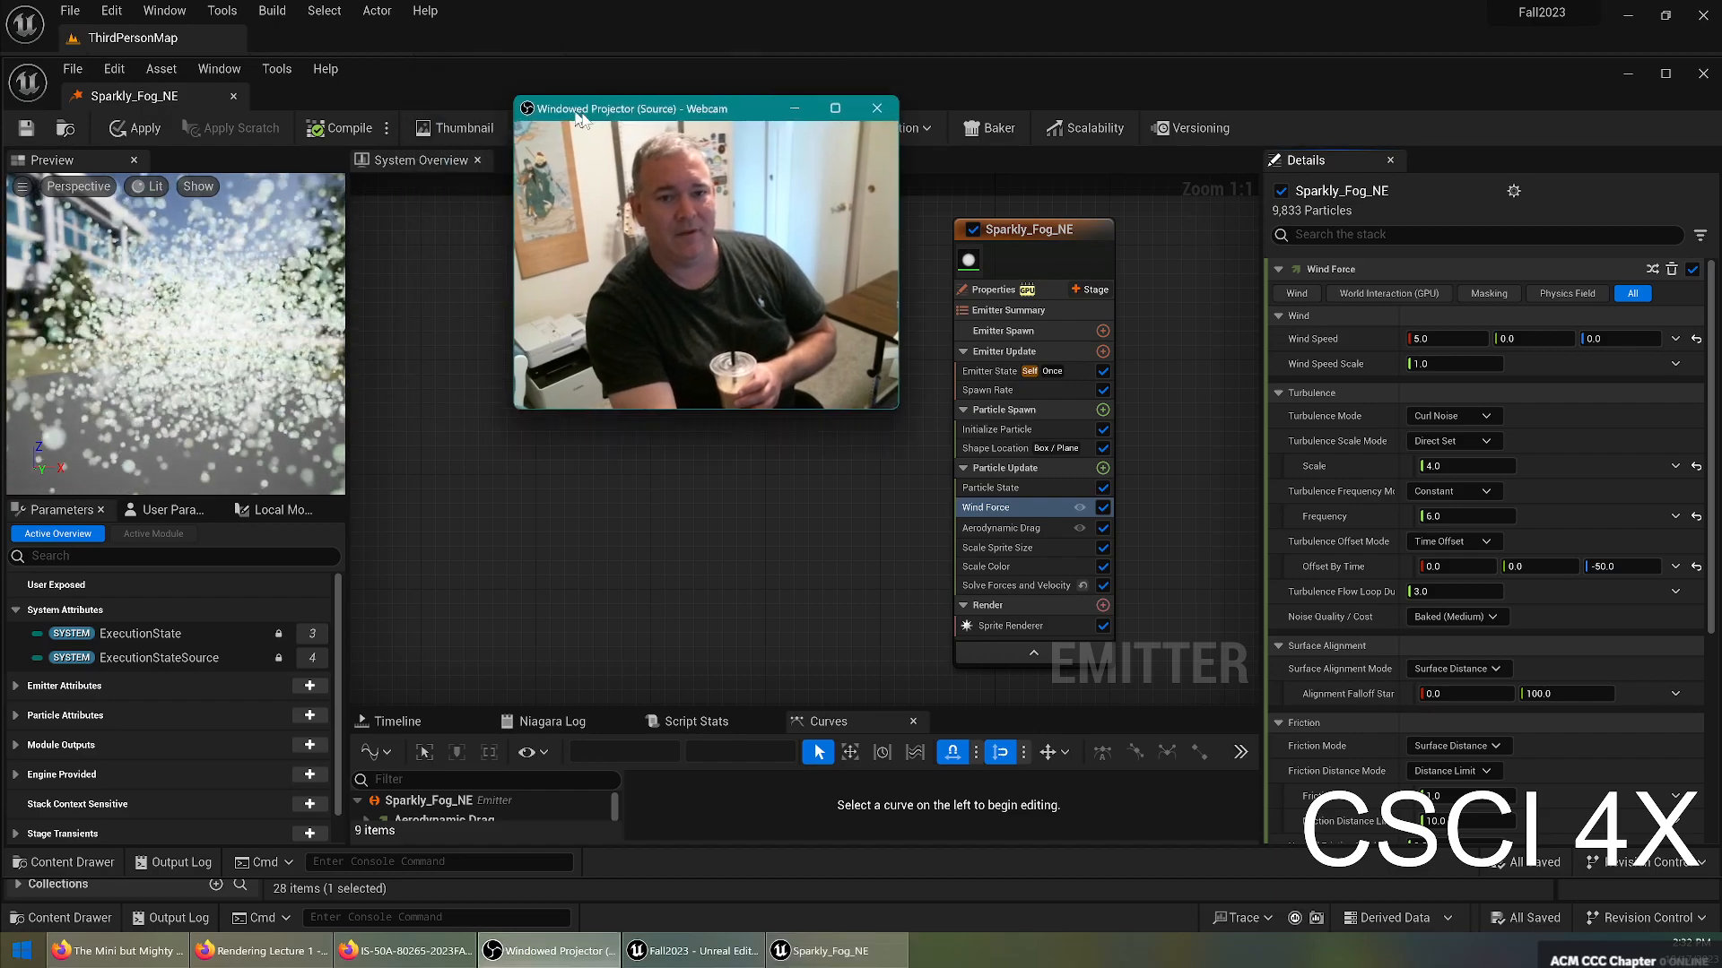
{"action": "left_click", "coordinate": [117, 131]}
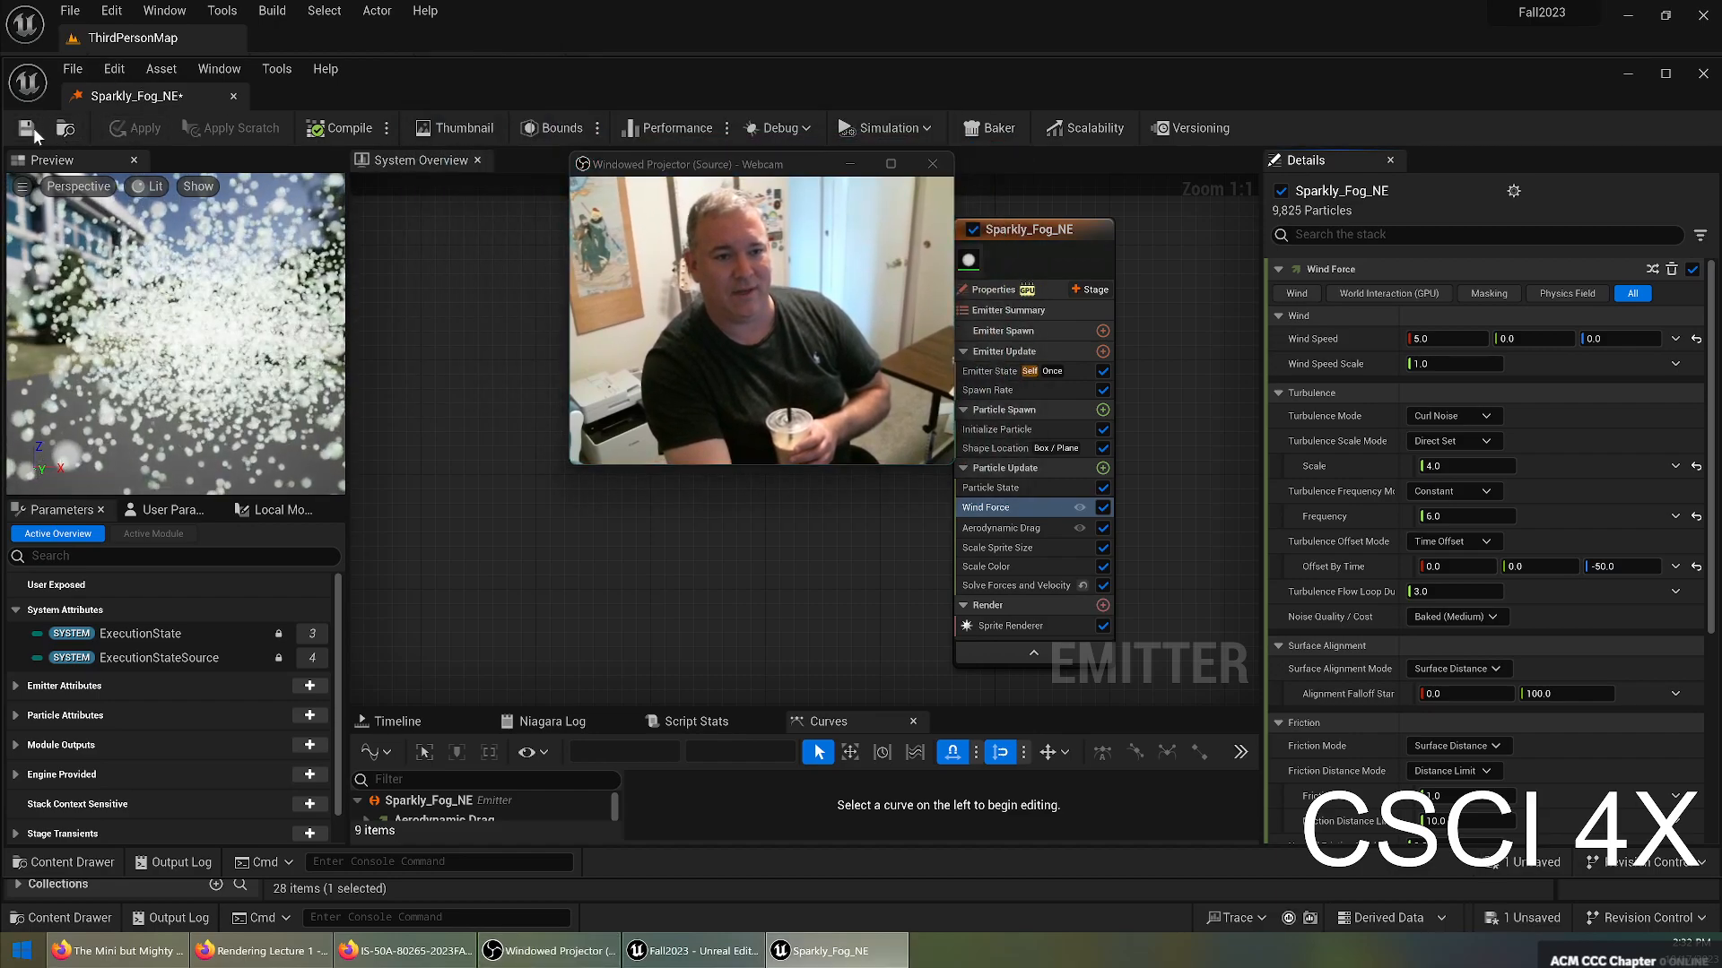
{"action": "left_click_drag", "start_coordinate": [798, 164], "coordinate": [615, 112]}
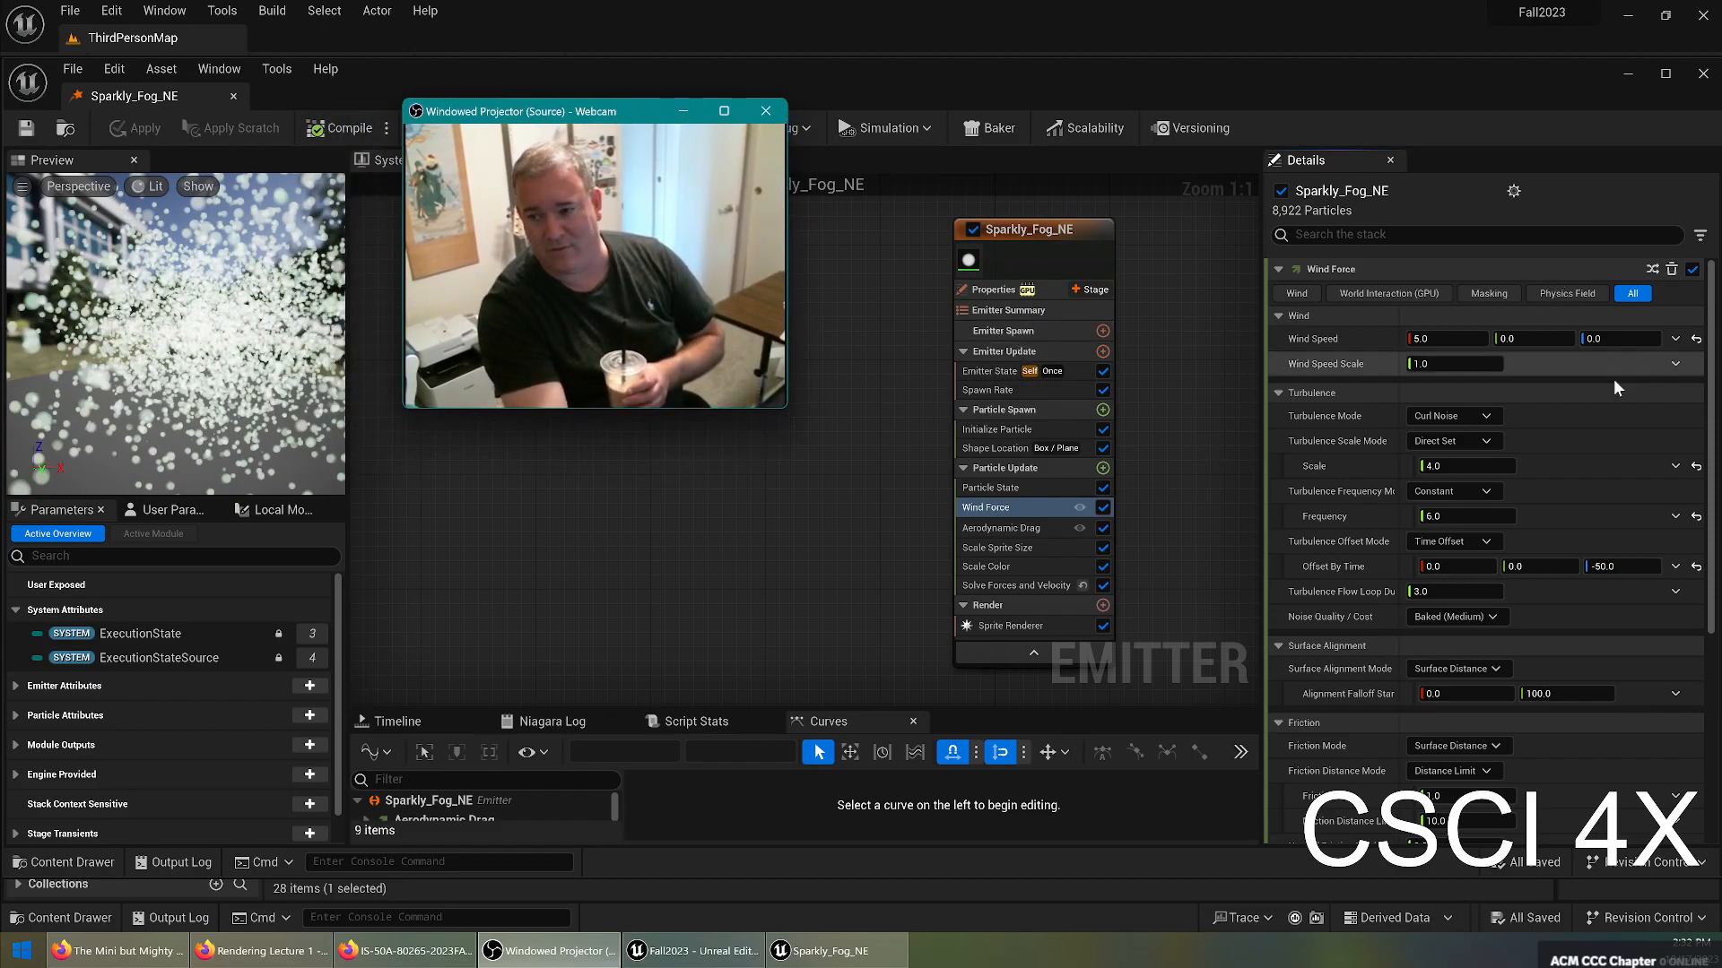
Try Ash_Mat and M_AssetPlatform as the Sprite Renderer's material, then undo back to DefaultSpriteMaterial.
{"action": "left_click", "coordinate": [1004, 626]}
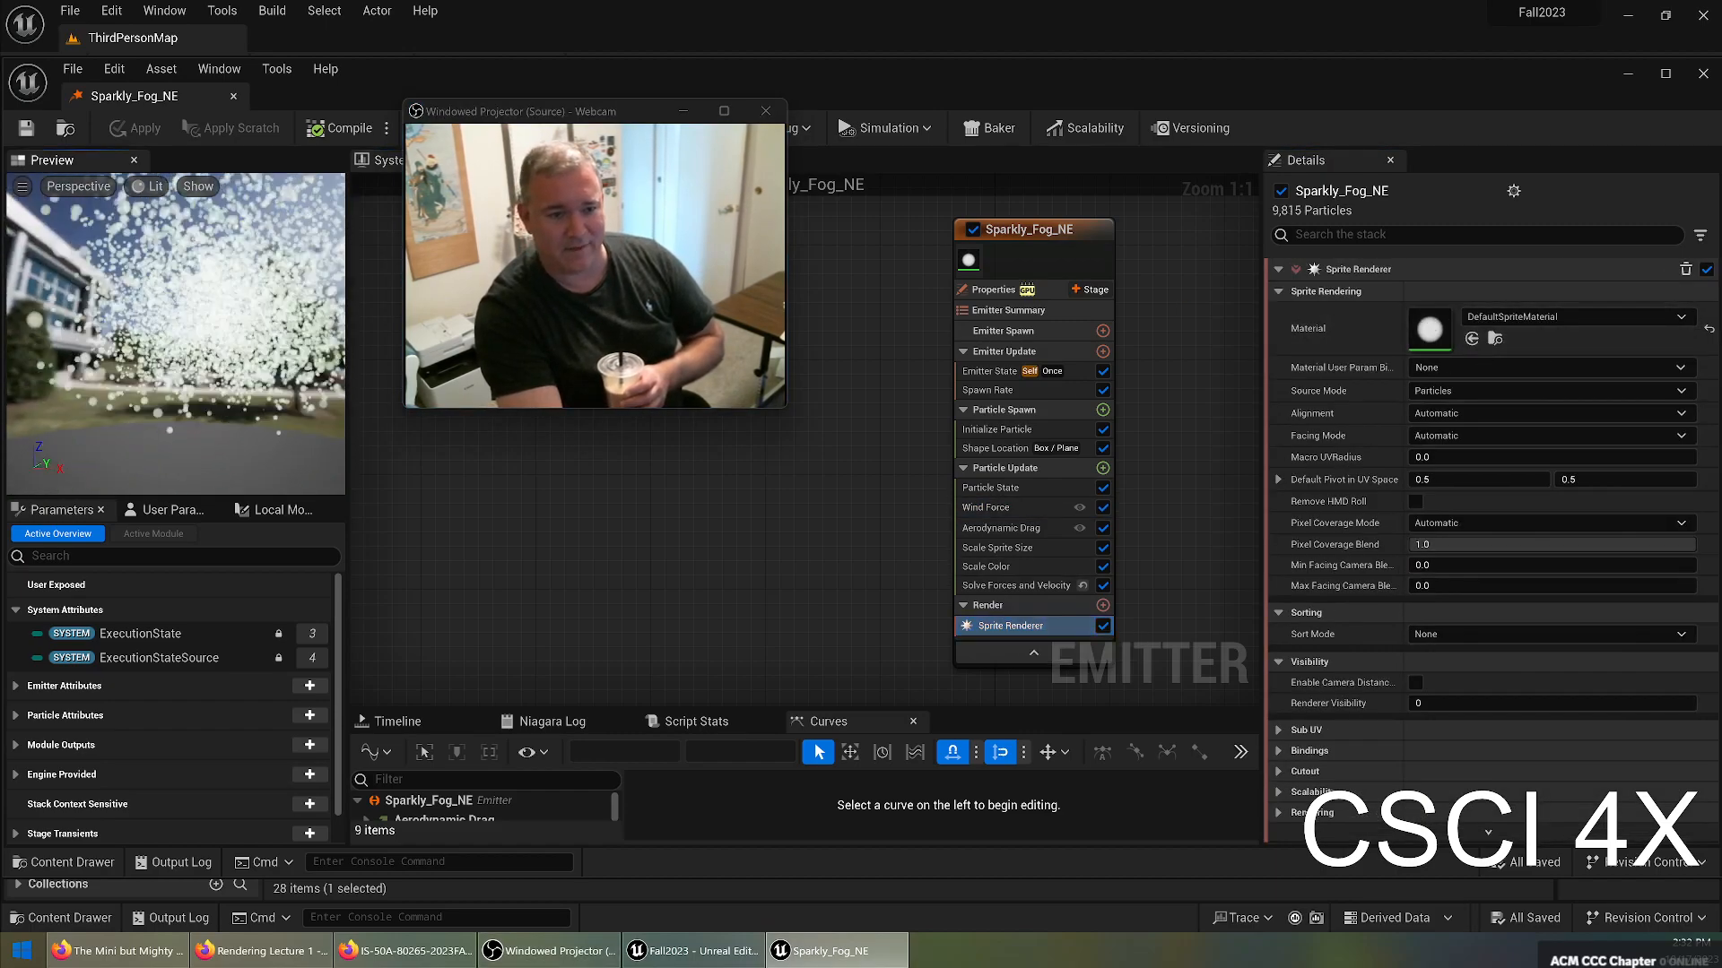
{"action": "left_click_drag", "start_coordinate": [200, 329], "coordinate": [121, 381]}
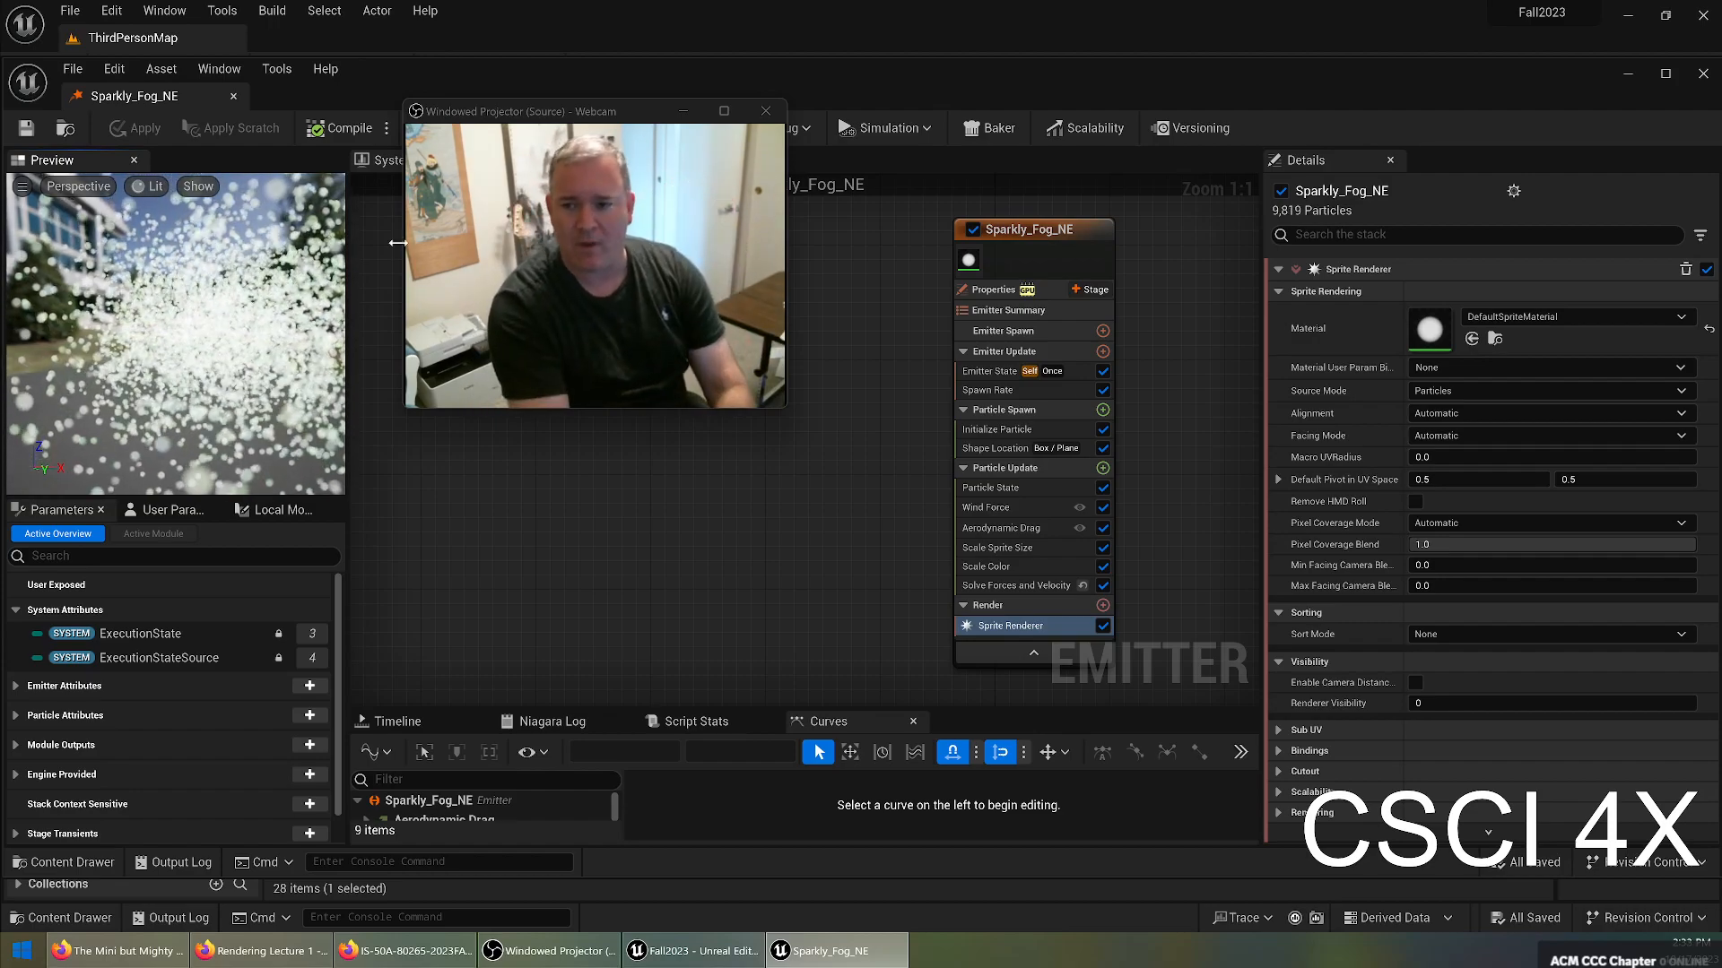
{"action": "left_click", "coordinate": [1627, 318]}
{"action": "left_click", "coordinate": [1628, 603]}
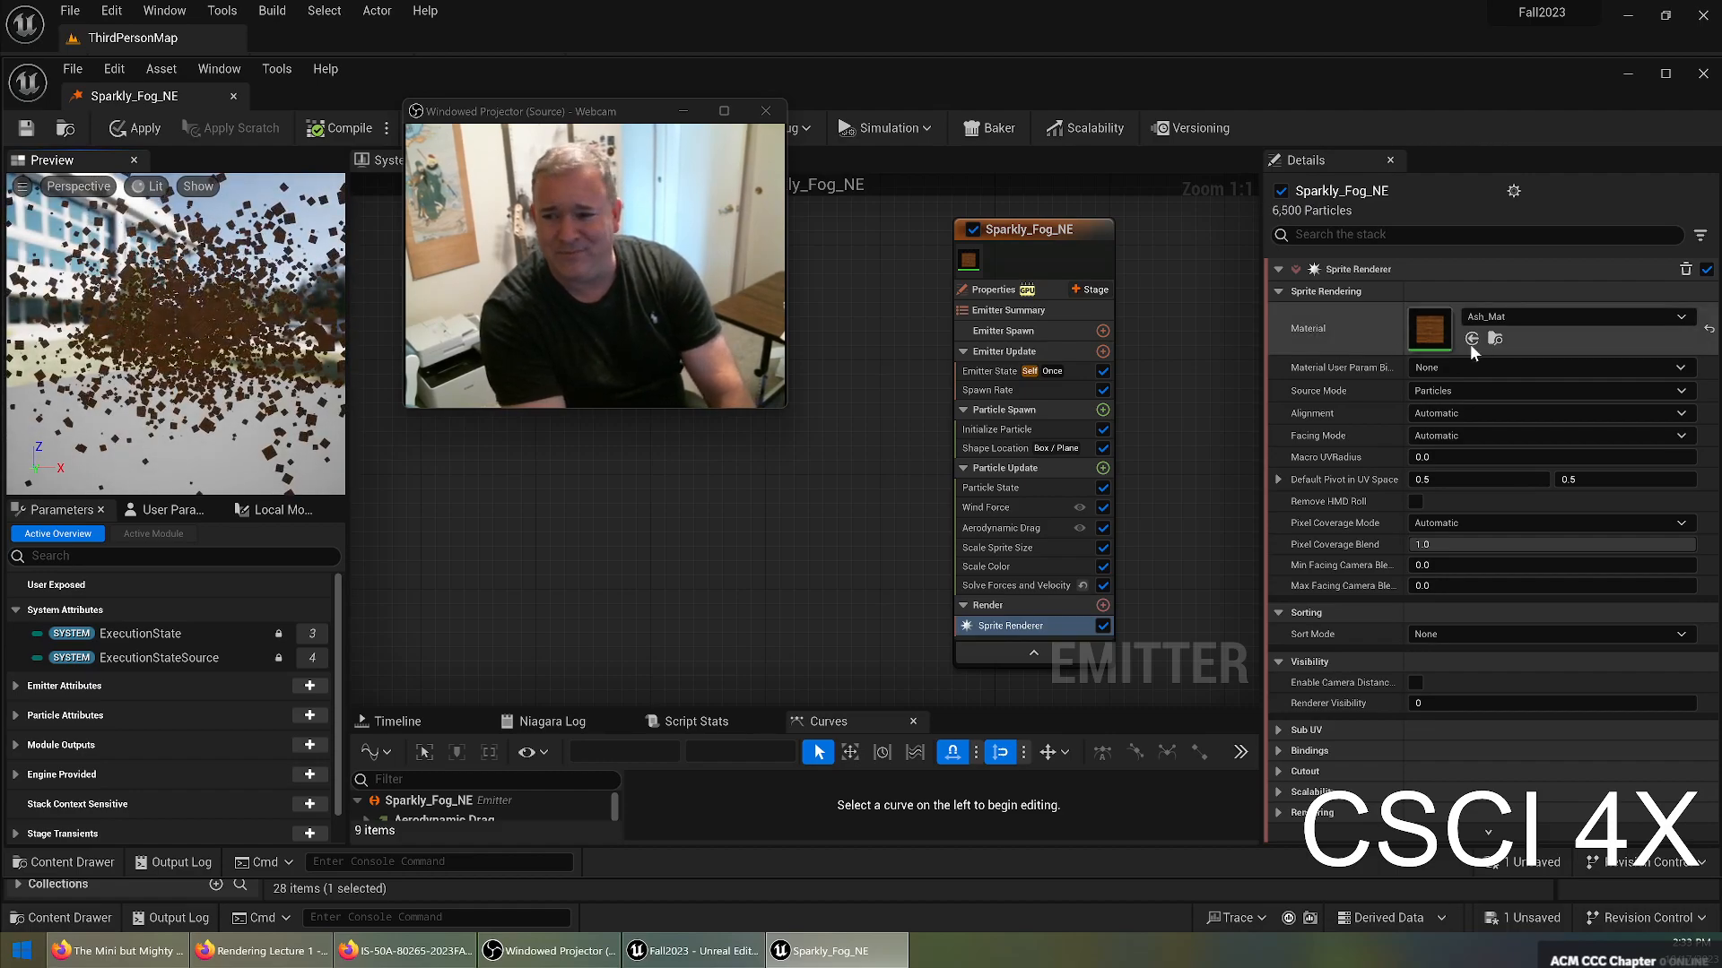
{"action": "left_click", "coordinate": [1514, 317]}
{"action": "scroll", "coordinate": [1615, 653], "scroll_direction": "down", "scroll_amount": 3}
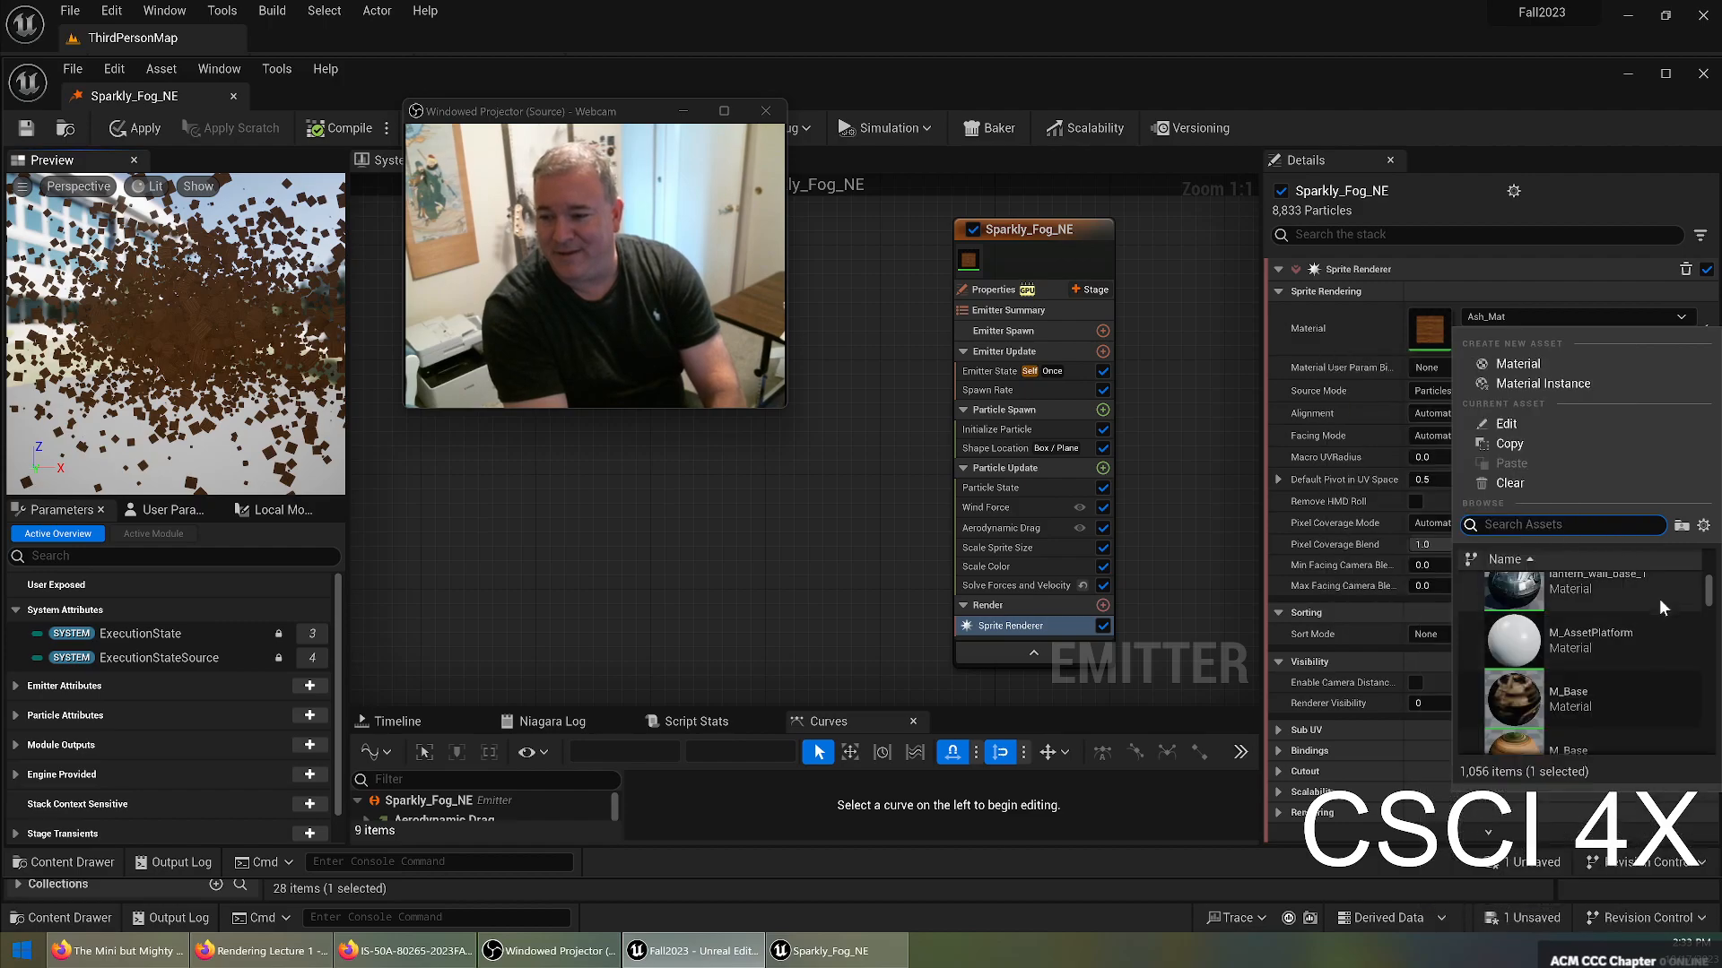
{"action": "left_click", "coordinate": [1641, 632]}
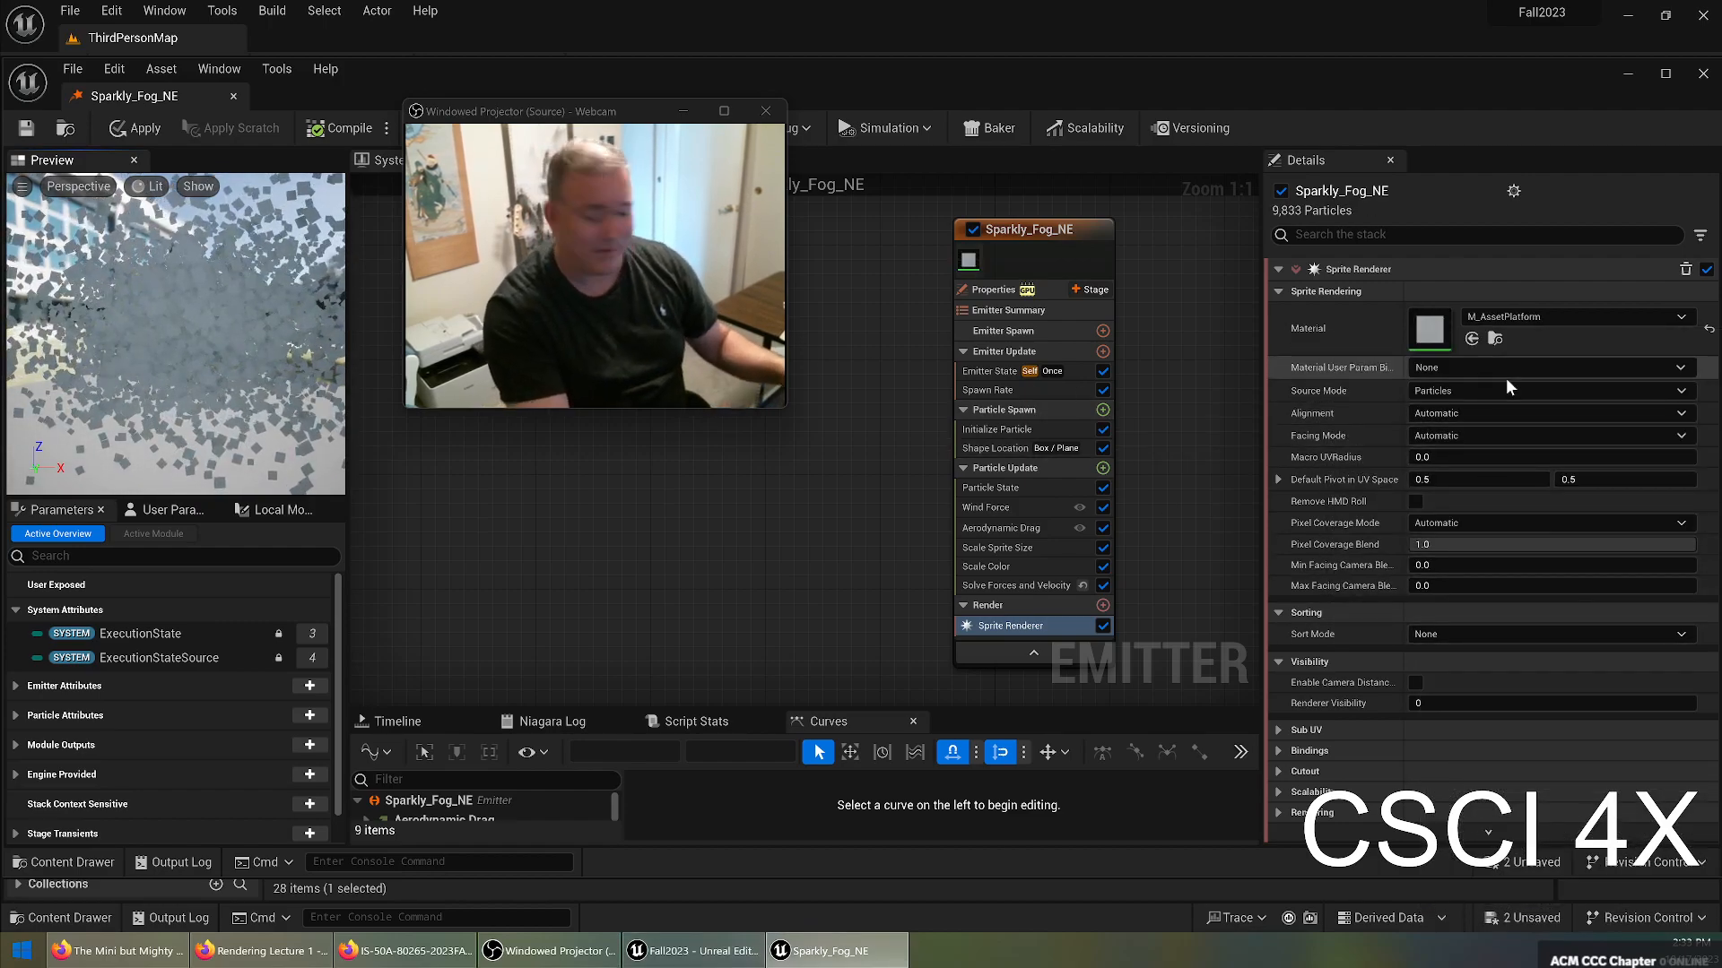
{"action": "key", "text": "ctrl+z"}
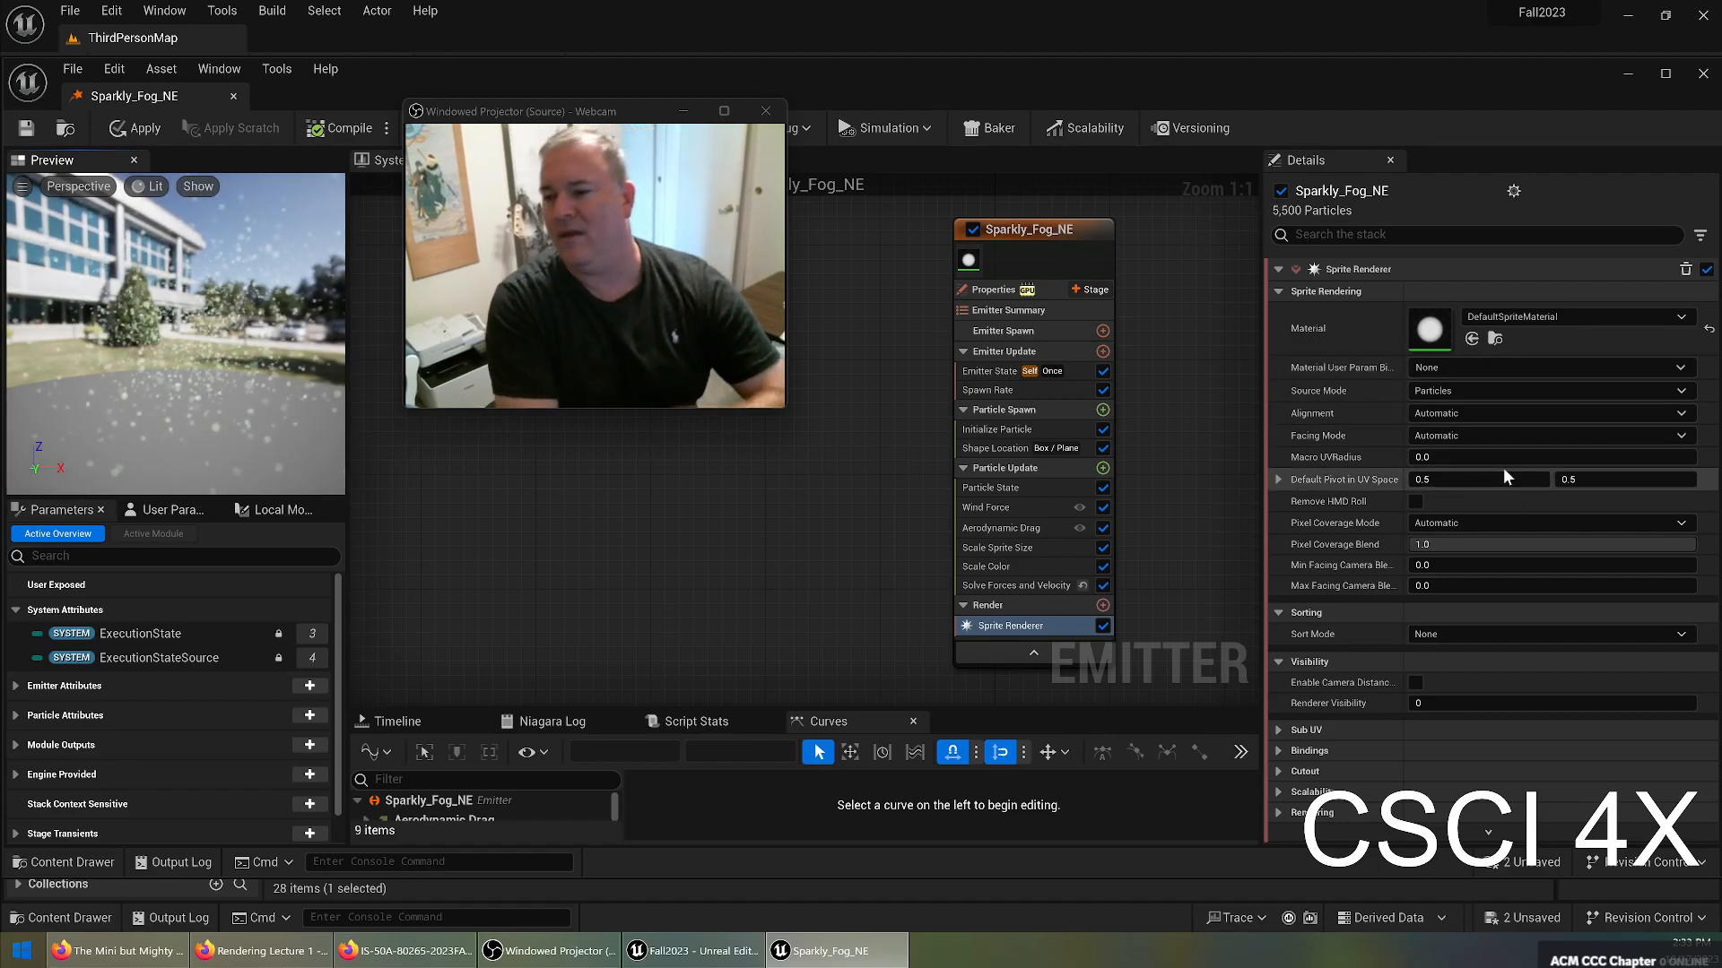
Try Face Camera Plane and Custom Facing Vector as the Sprite Renderer's Facing Mode, reset it to Automatic, and save the emitter.
{"action": "left_click", "coordinate": [1444, 414]}
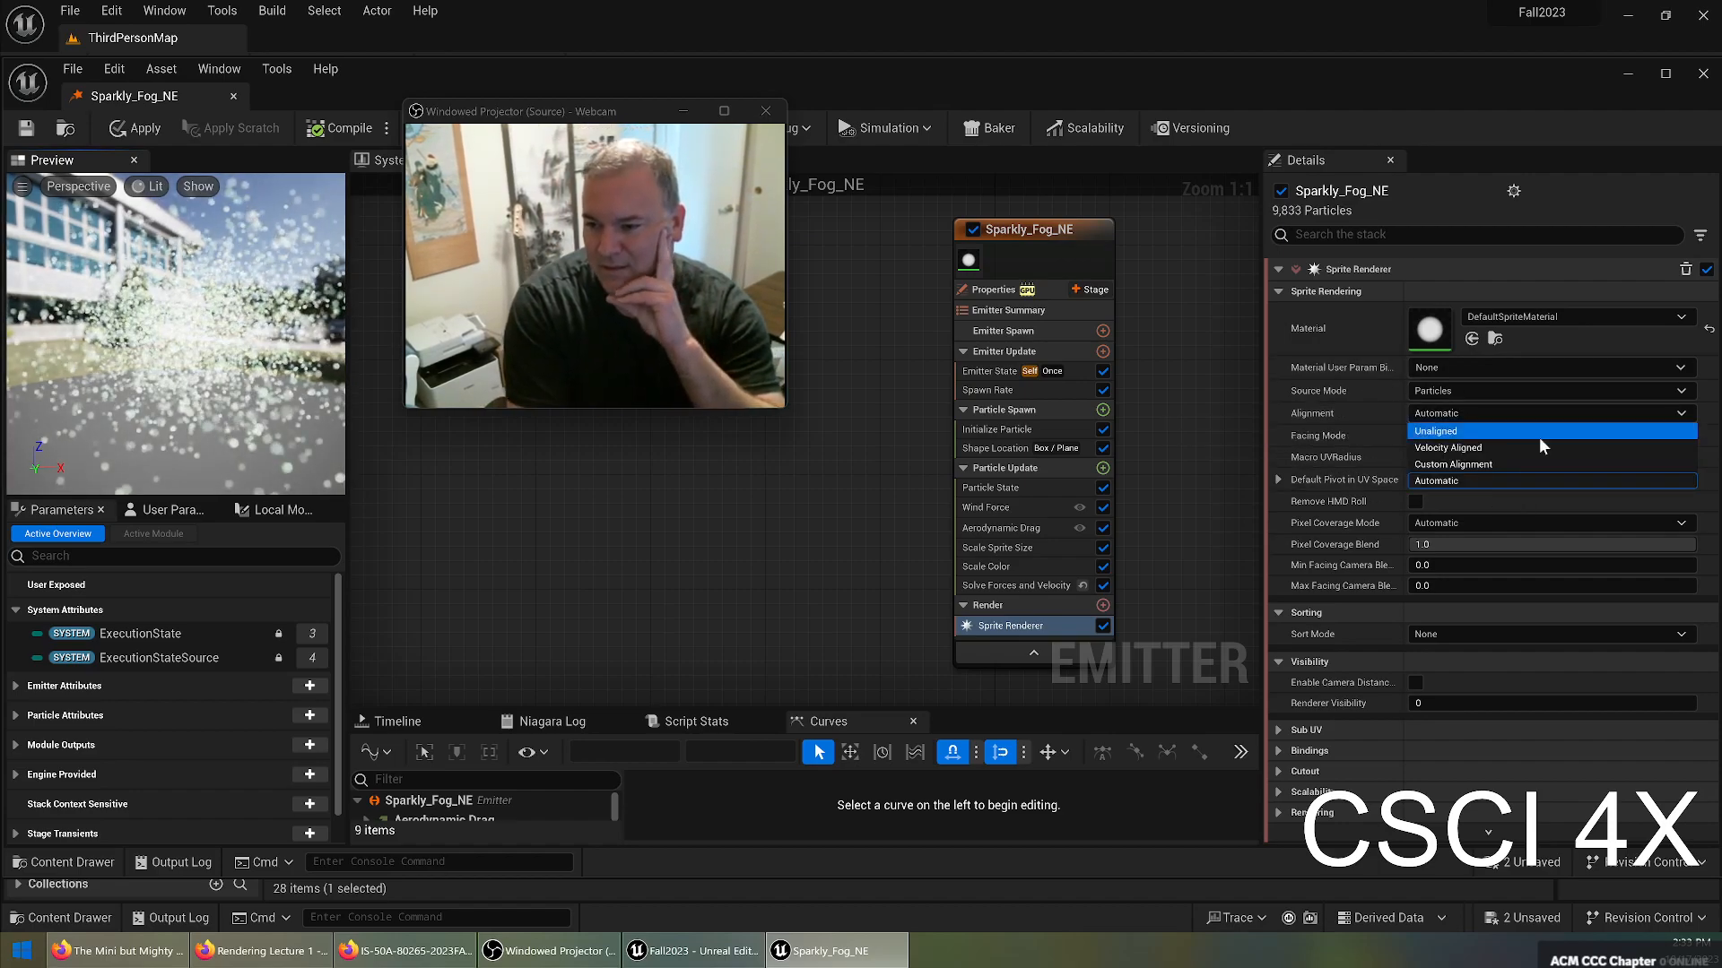
{"action": "left_click", "coordinate": [1350, 410]}
{"action": "left_click", "coordinate": [1446, 438]}
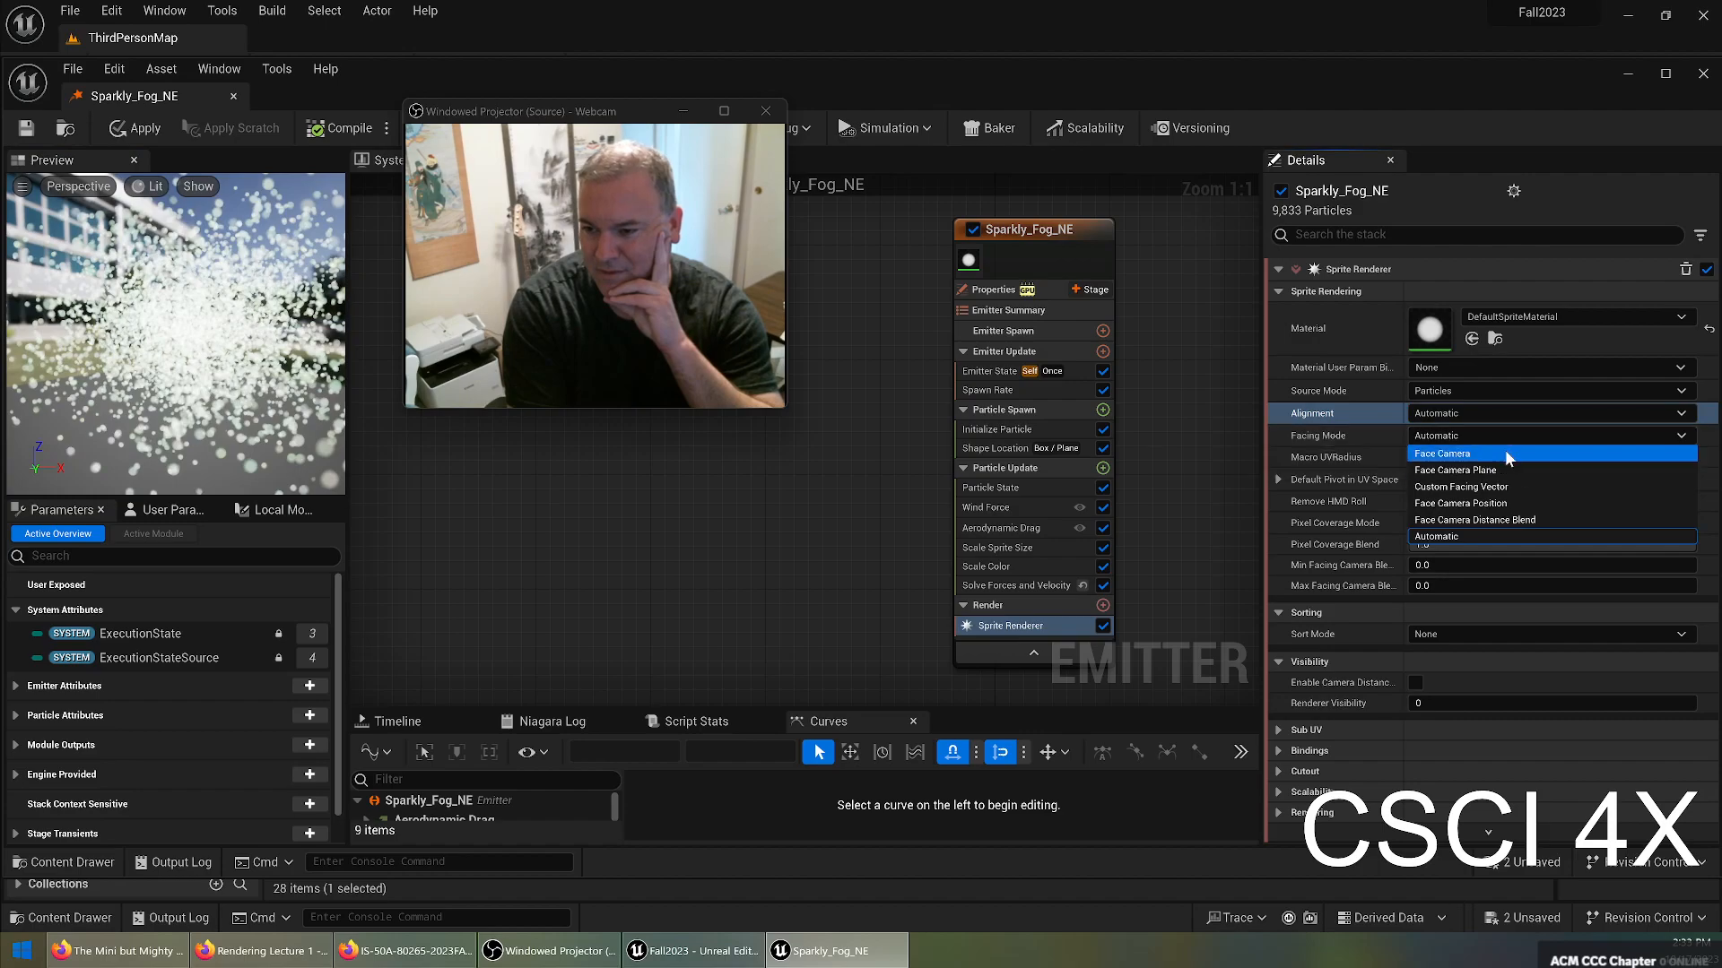
{"action": "left_click", "coordinate": [1455, 470]}
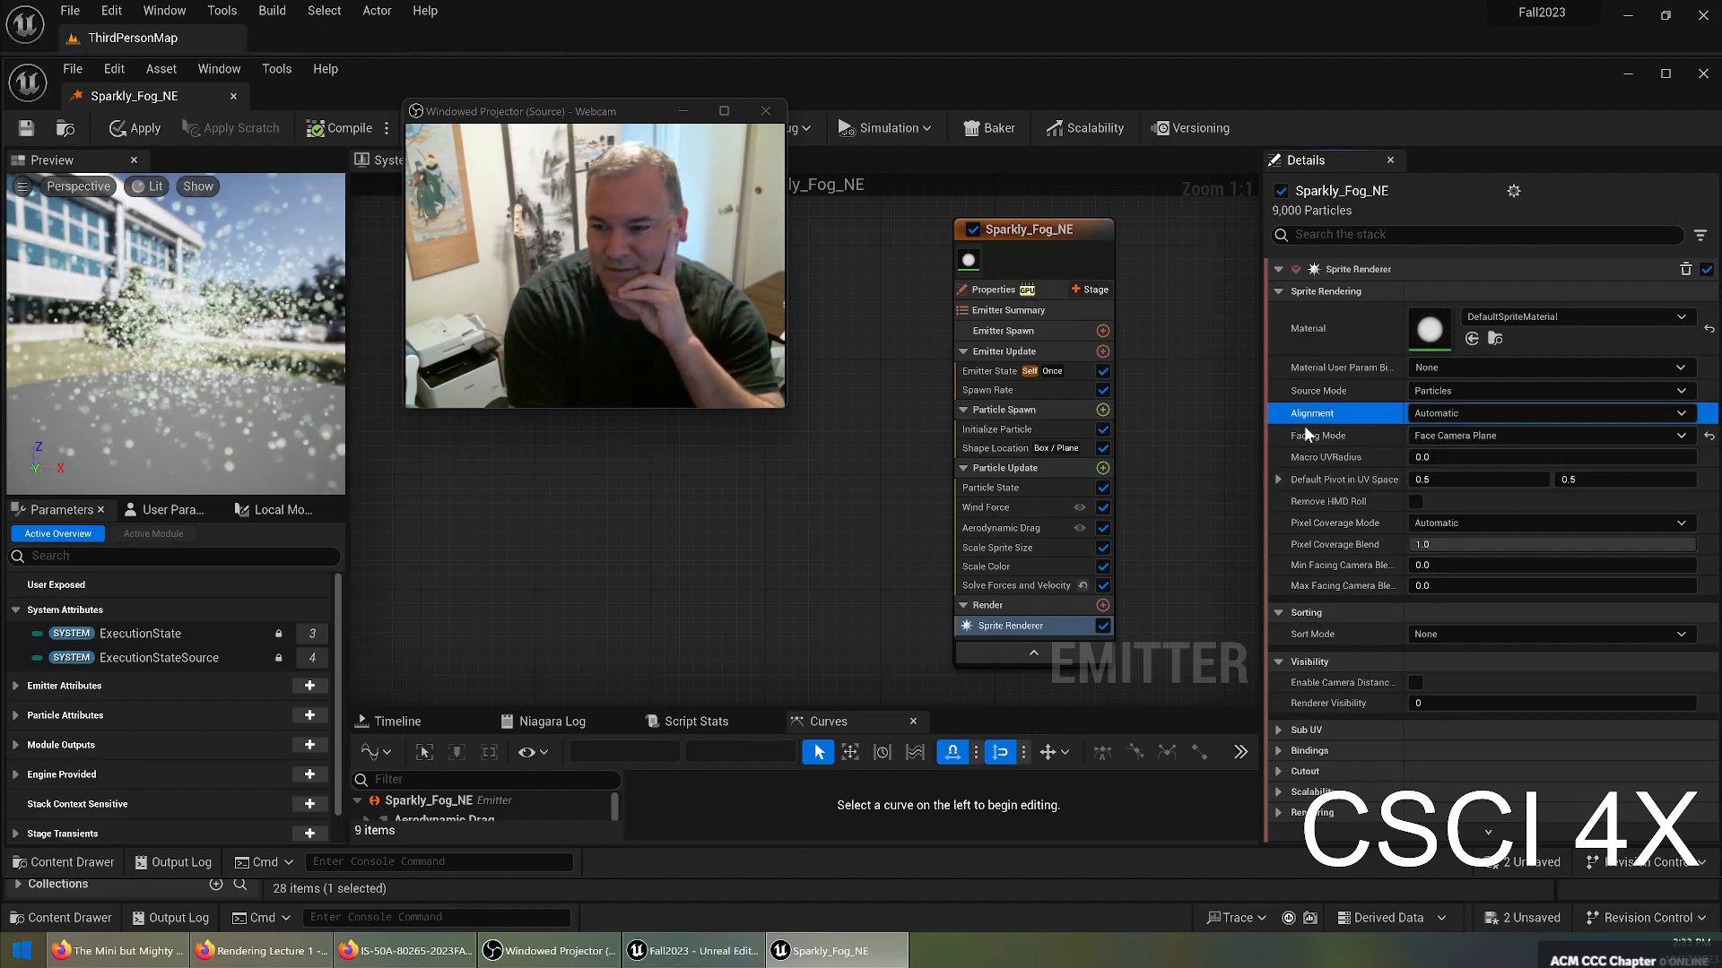
{"action": "left_click", "coordinate": [1476, 435]}
{"action": "left_click", "coordinate": [1487, 489]}
{"action": "left_click_drag", "start_coordinate": [193, 362], "coordinate": [256, 377]}
{"action": "left_click", "coordinate": [1712, 438]}
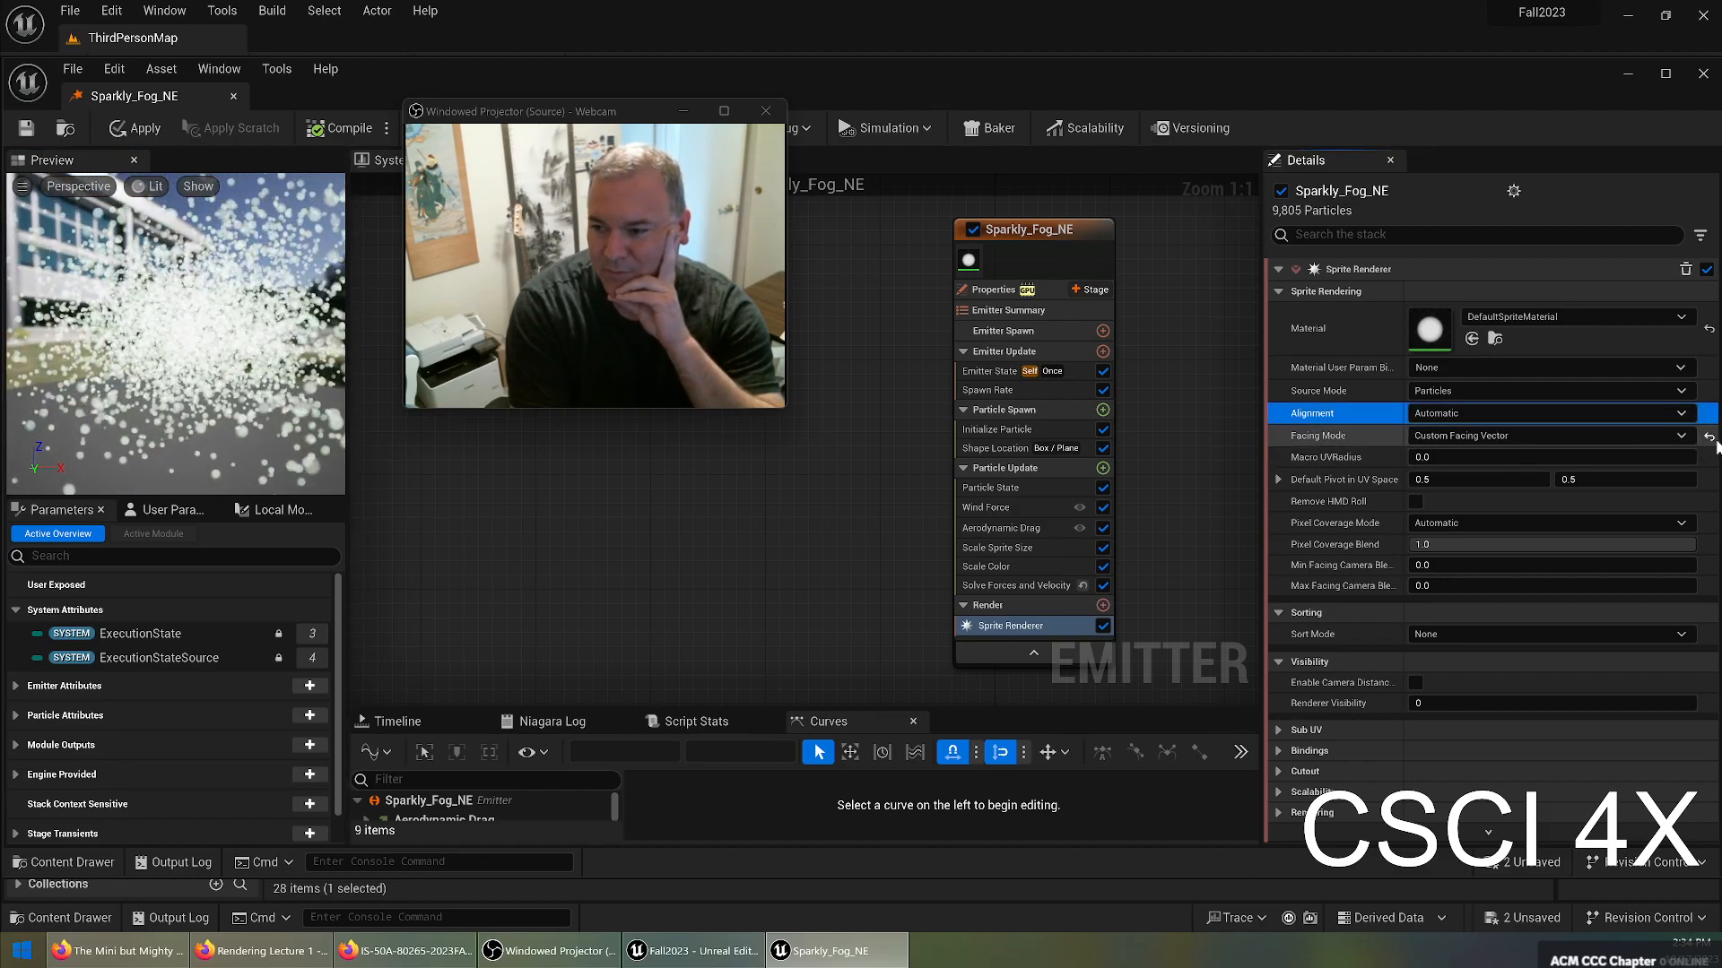
{"action": "left_click", "coordinate": [1710, 438]}
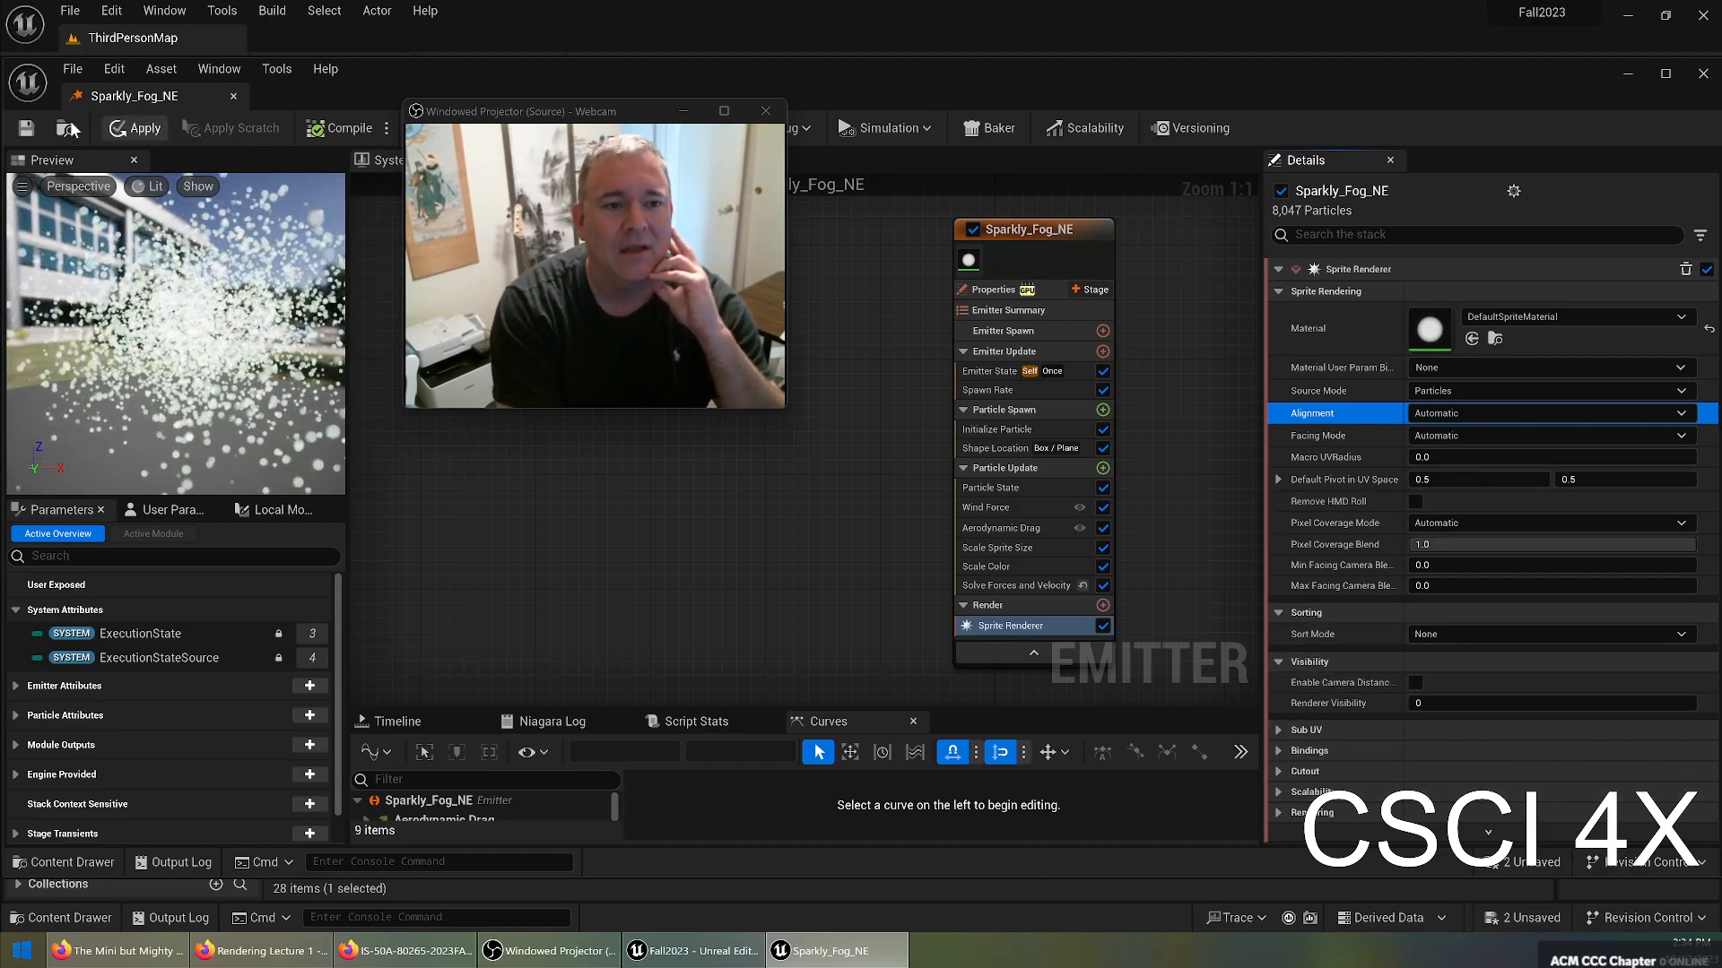
{"action": "left_click", "coordinate": [24, 130]}
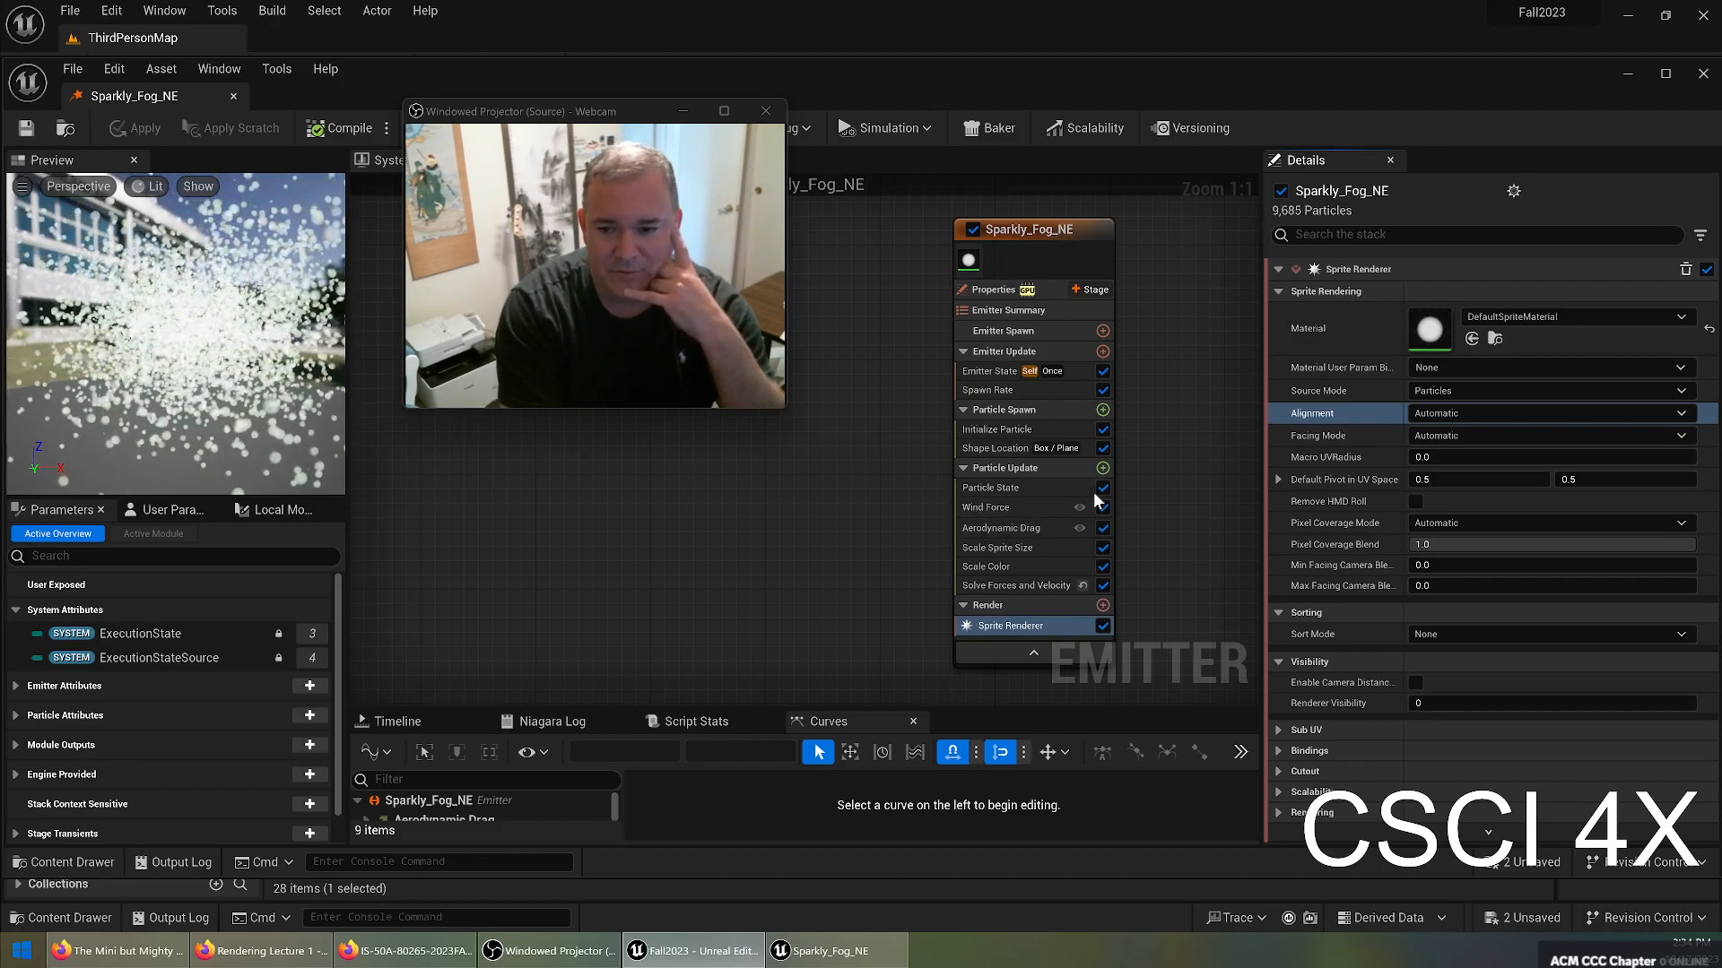
Review the emitter's Spawn Rate, Initialize Particle and Shape Location settings.
{"action": "left_click", "coordinate": [1006, 430]}
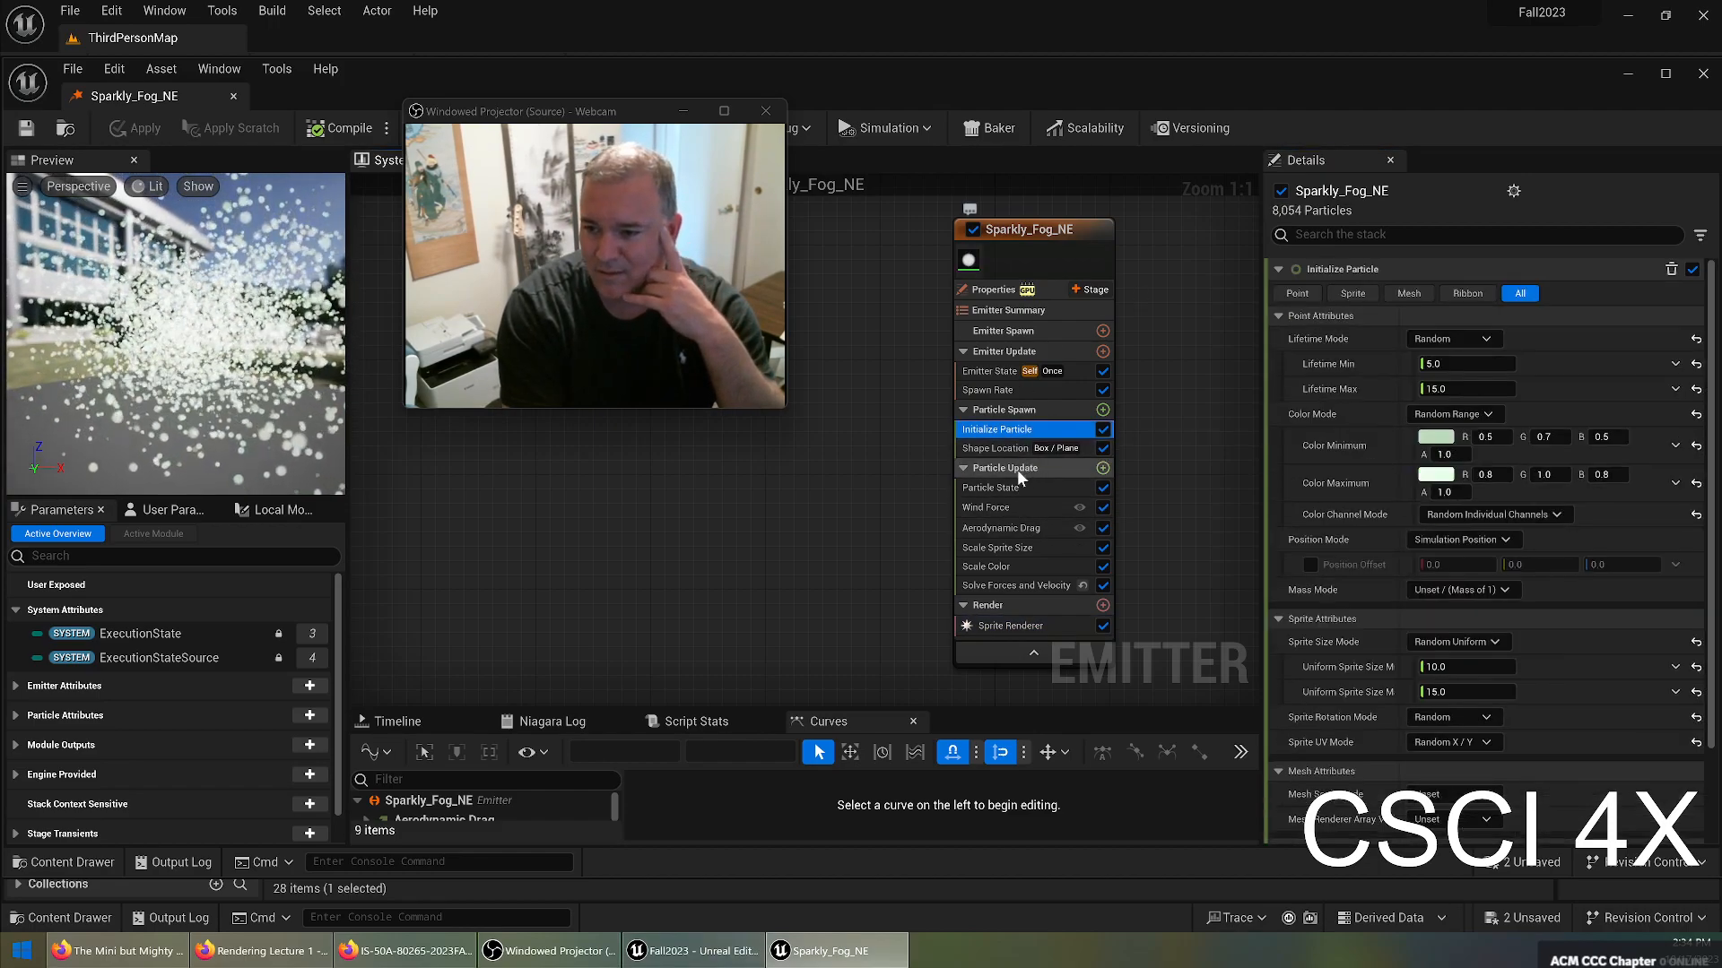
{"action": "left_click", "coordinate": [1008, 412]}
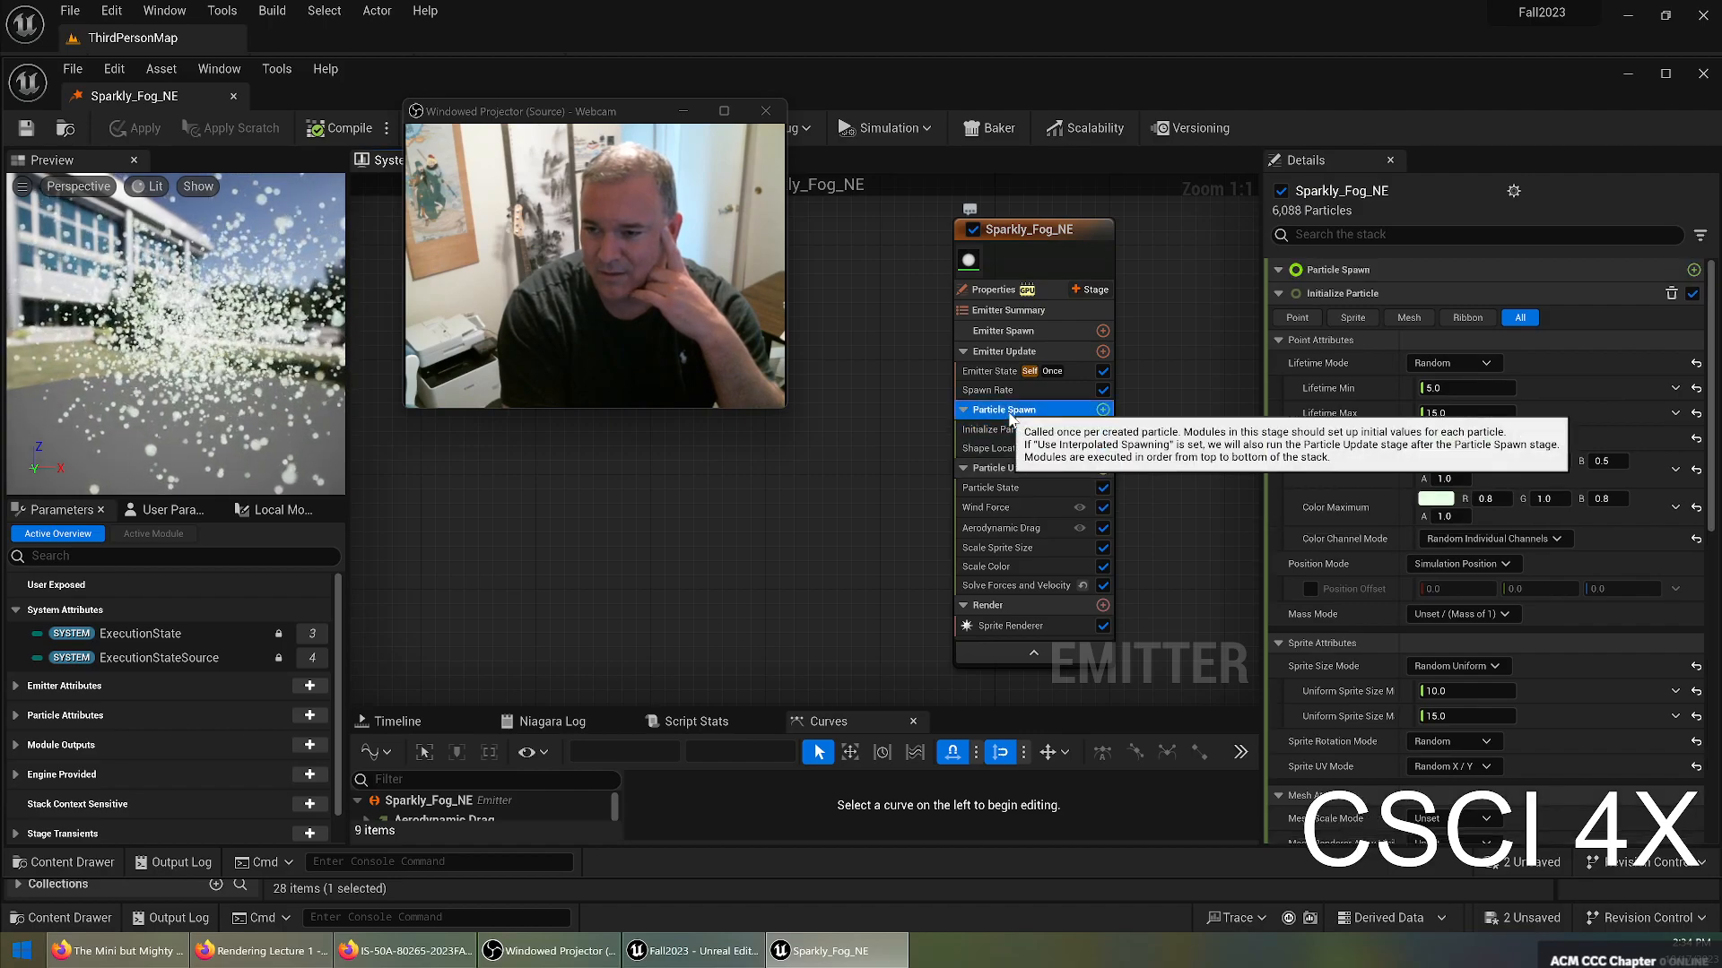
{"action": "left_click", "coordinate": [1023, 392]}
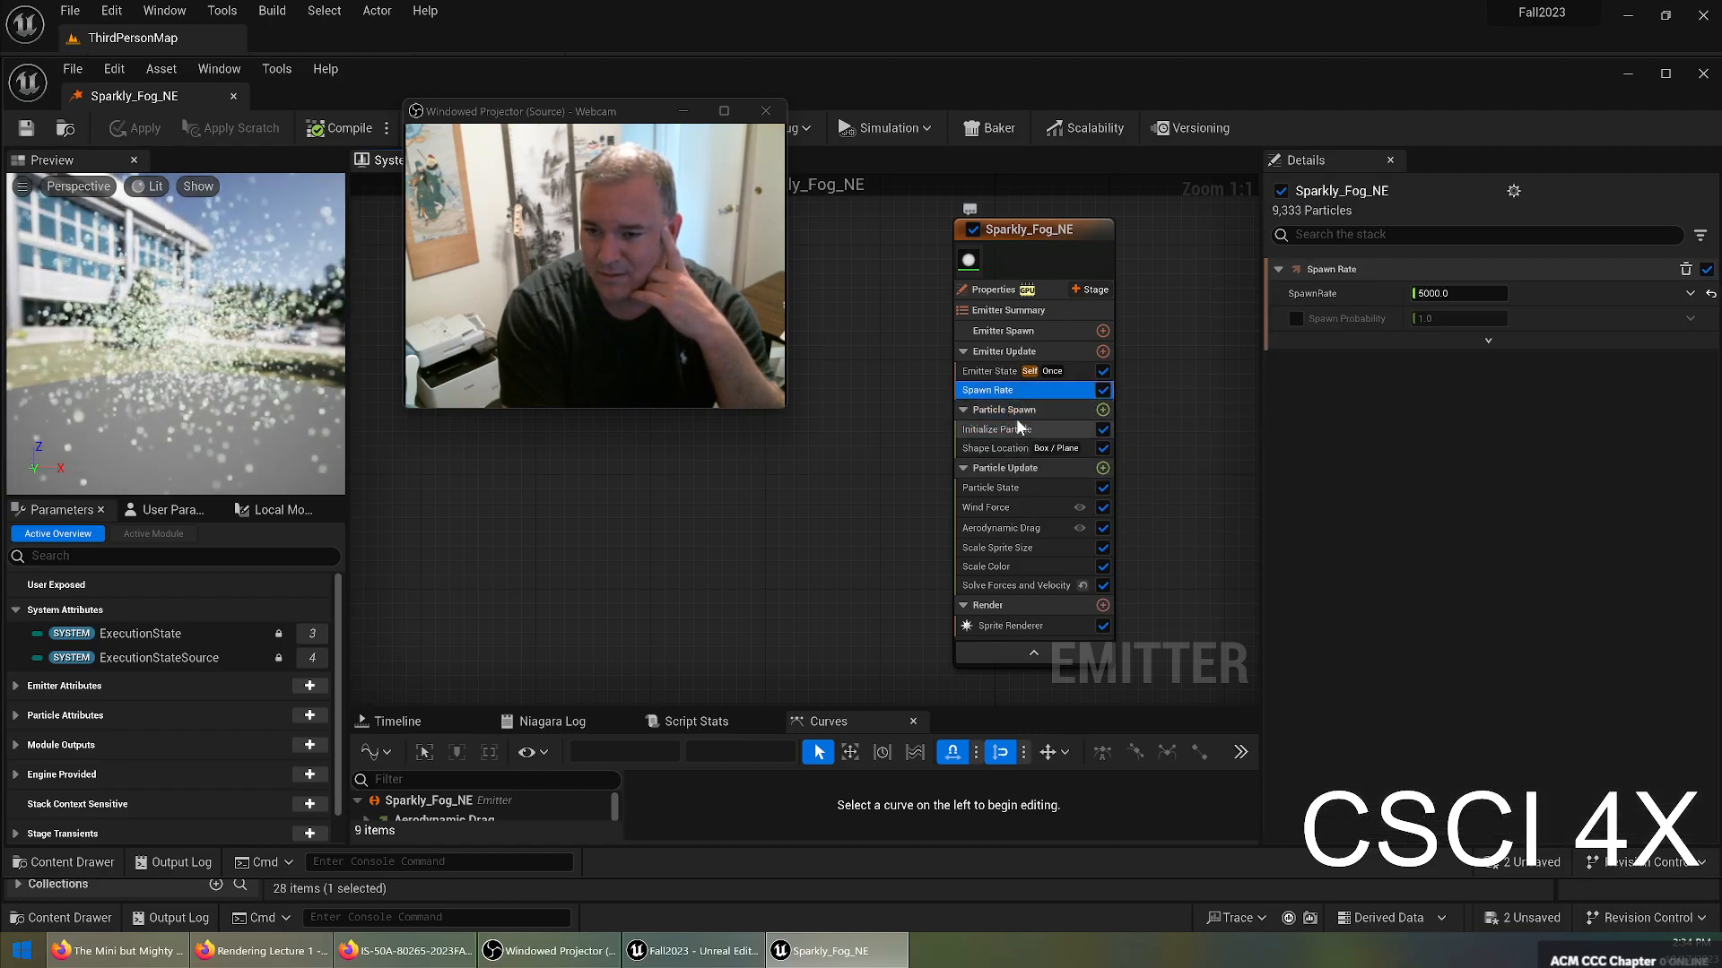
{"action": "left_click", "coordinate": [998, 429]}
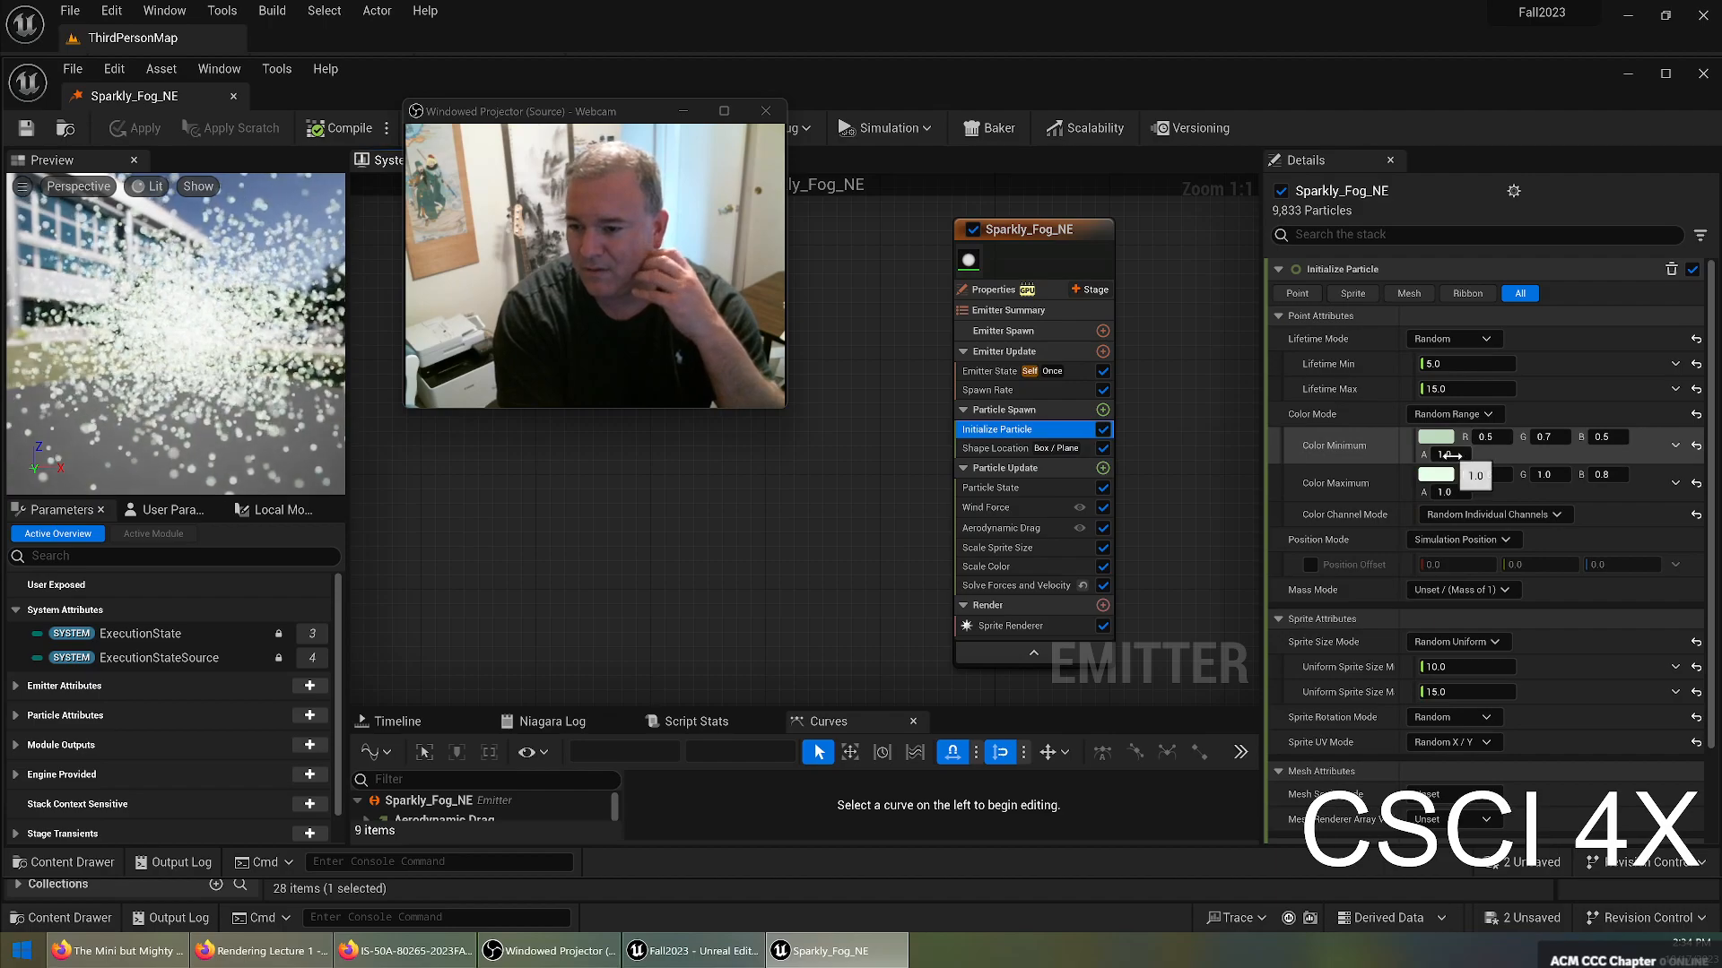
{"action": "scroll", "coordinate": [1465, 557], "scroll_direction": "down", "scroll_amount": 1}
{"action": "left_click", "coordinate": [1005, 447]}
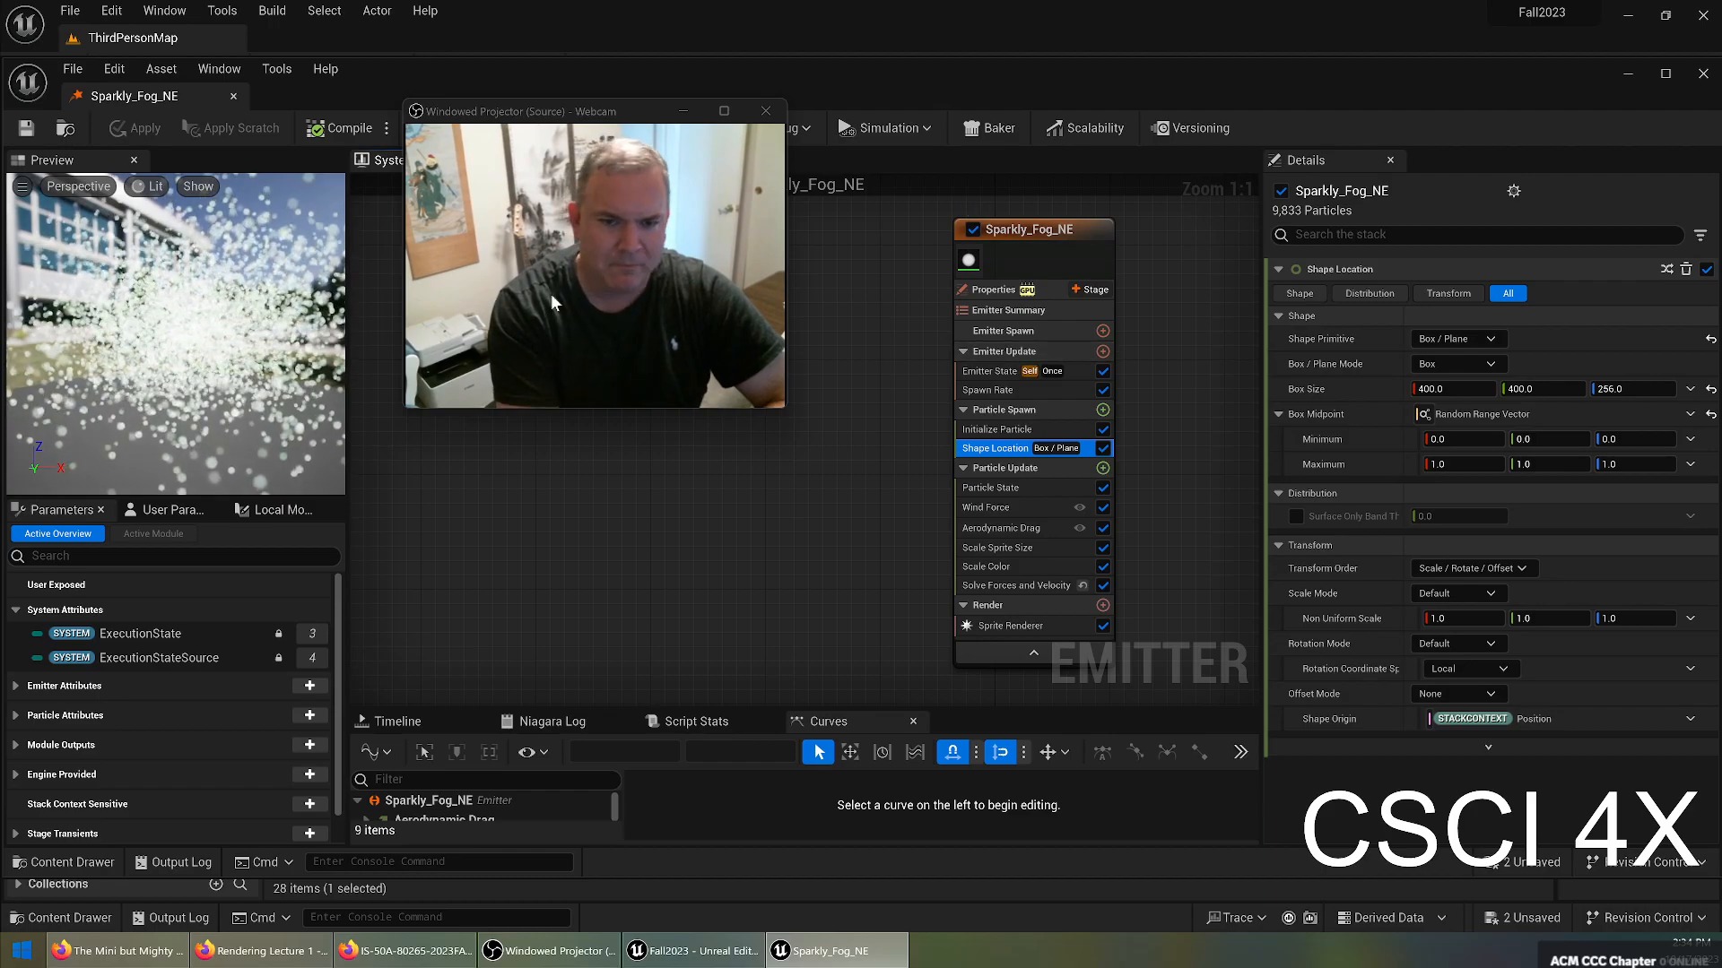
Dock the Sparkly_Fog_NE editor alongside the ThirdPersonMap level and return to the level view.
{"action": "left_click_drag", "start_coordinate": [81, 102], "coordinate": [292, 45]}
{"action": "left_click", "coordinate": [170, 41]}
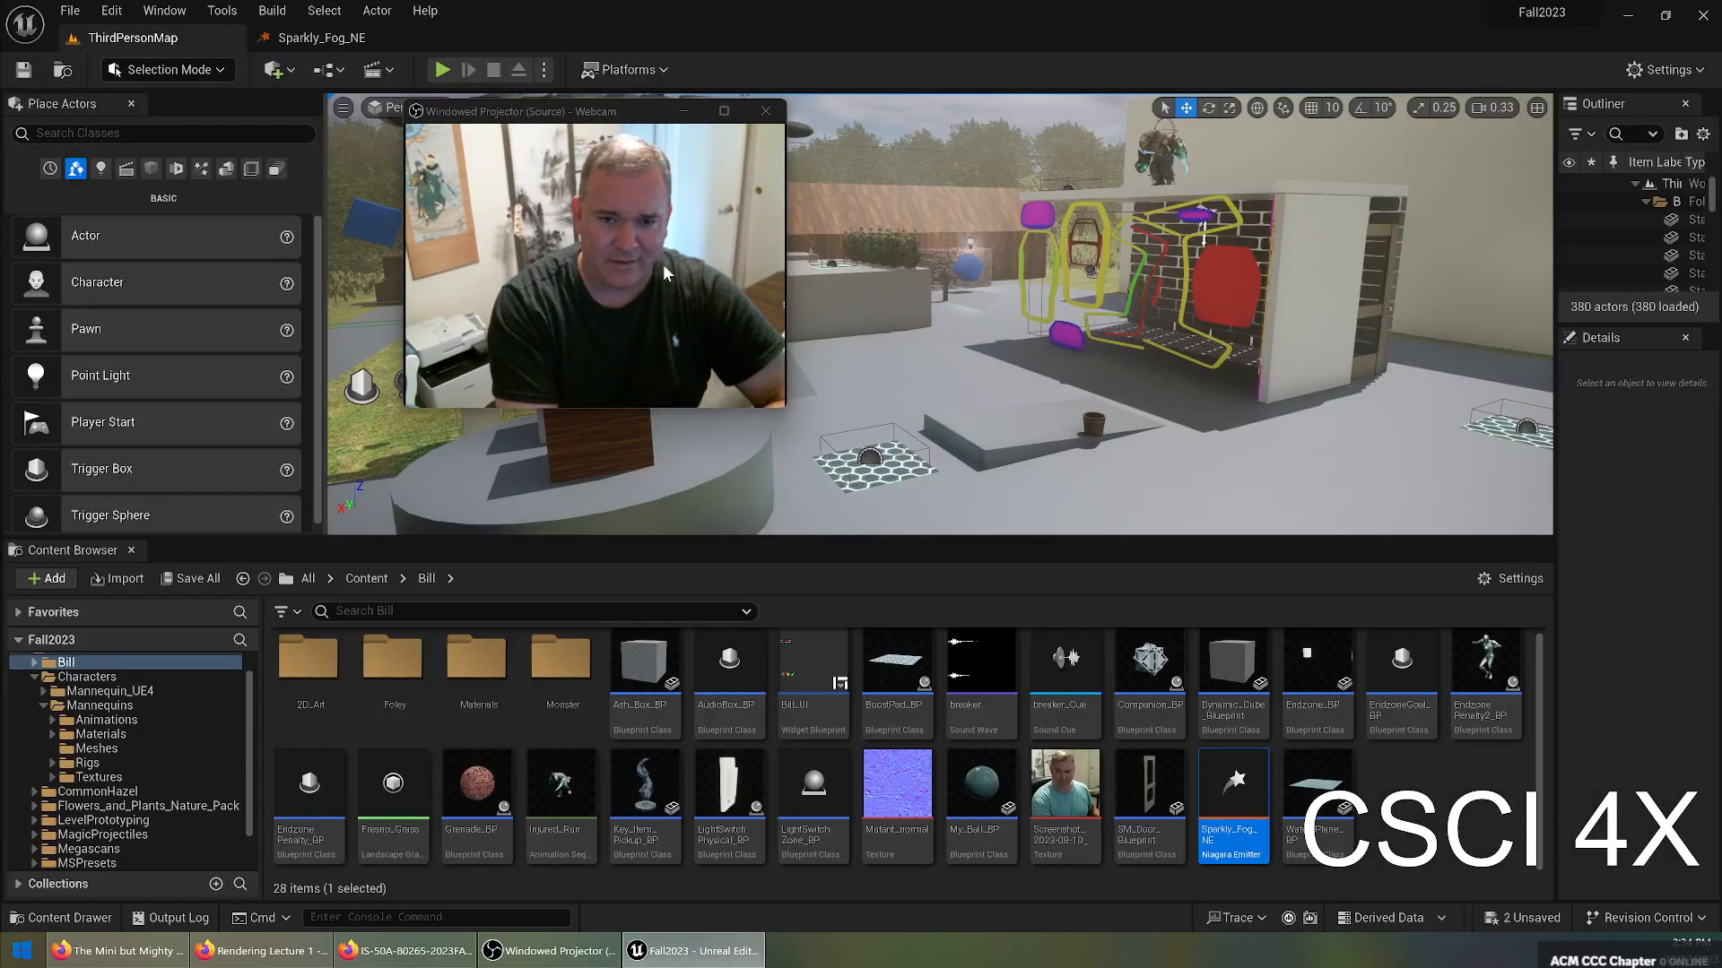
{"action": "left_click_drag", "start_coordinate": [525, 121], "coordinate": [395, 78]}
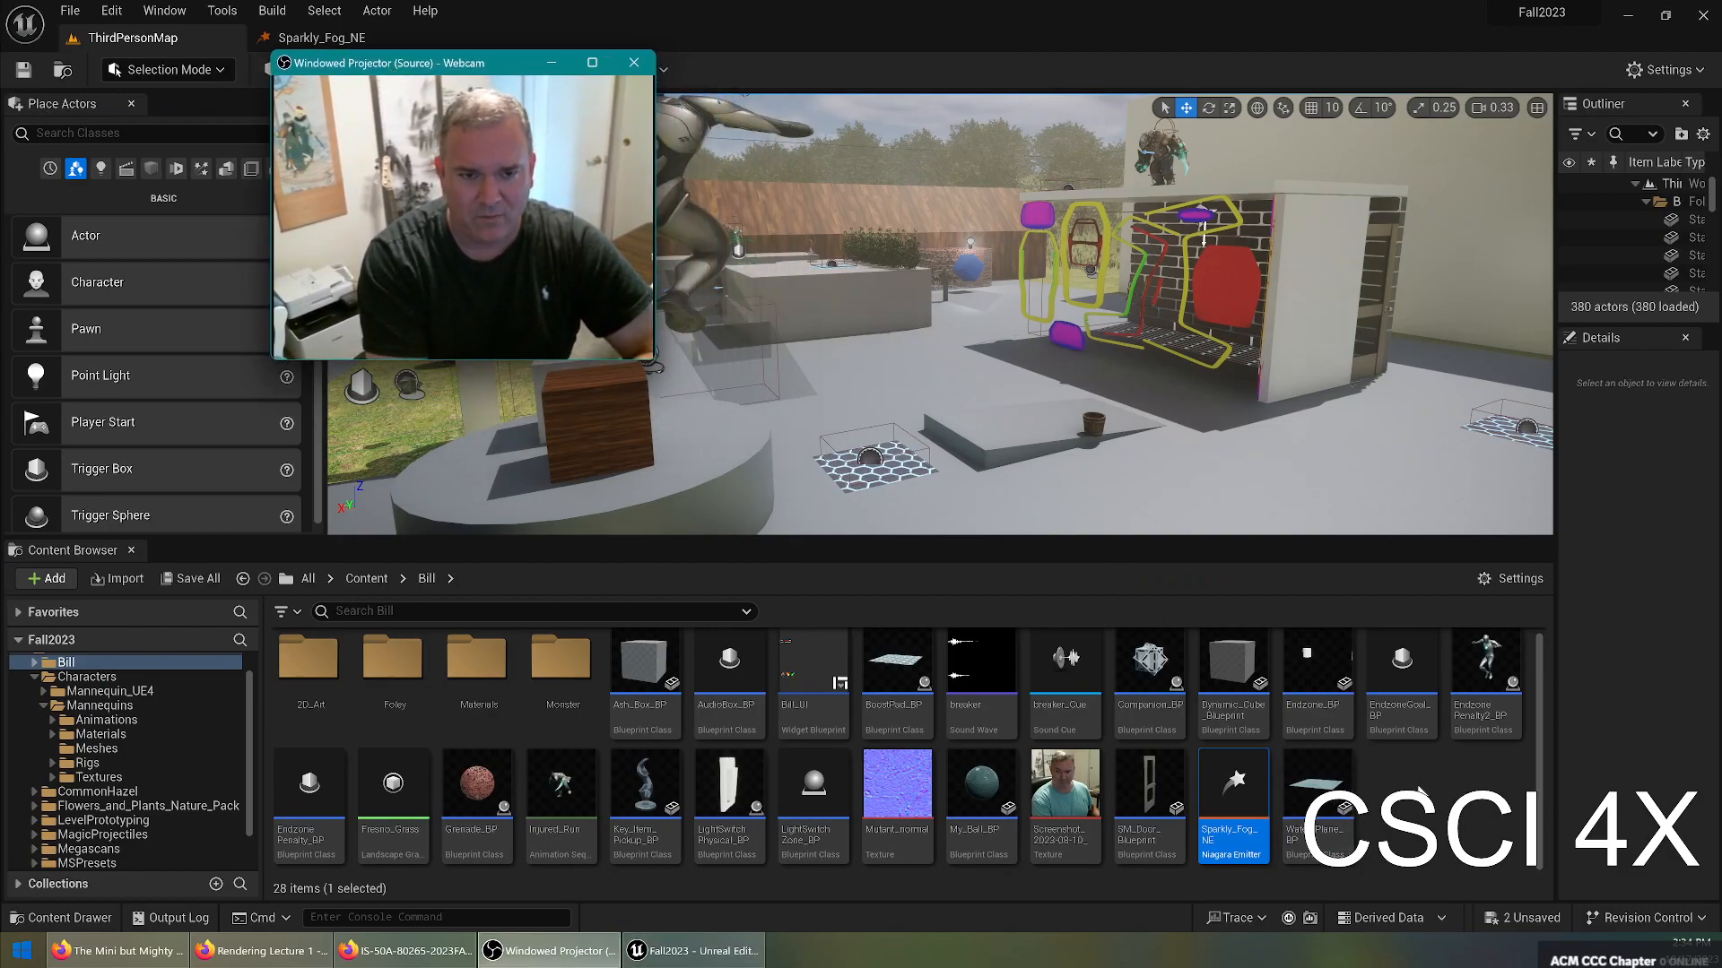
{"action": "left_click", "coordinate": [1396, 807]}
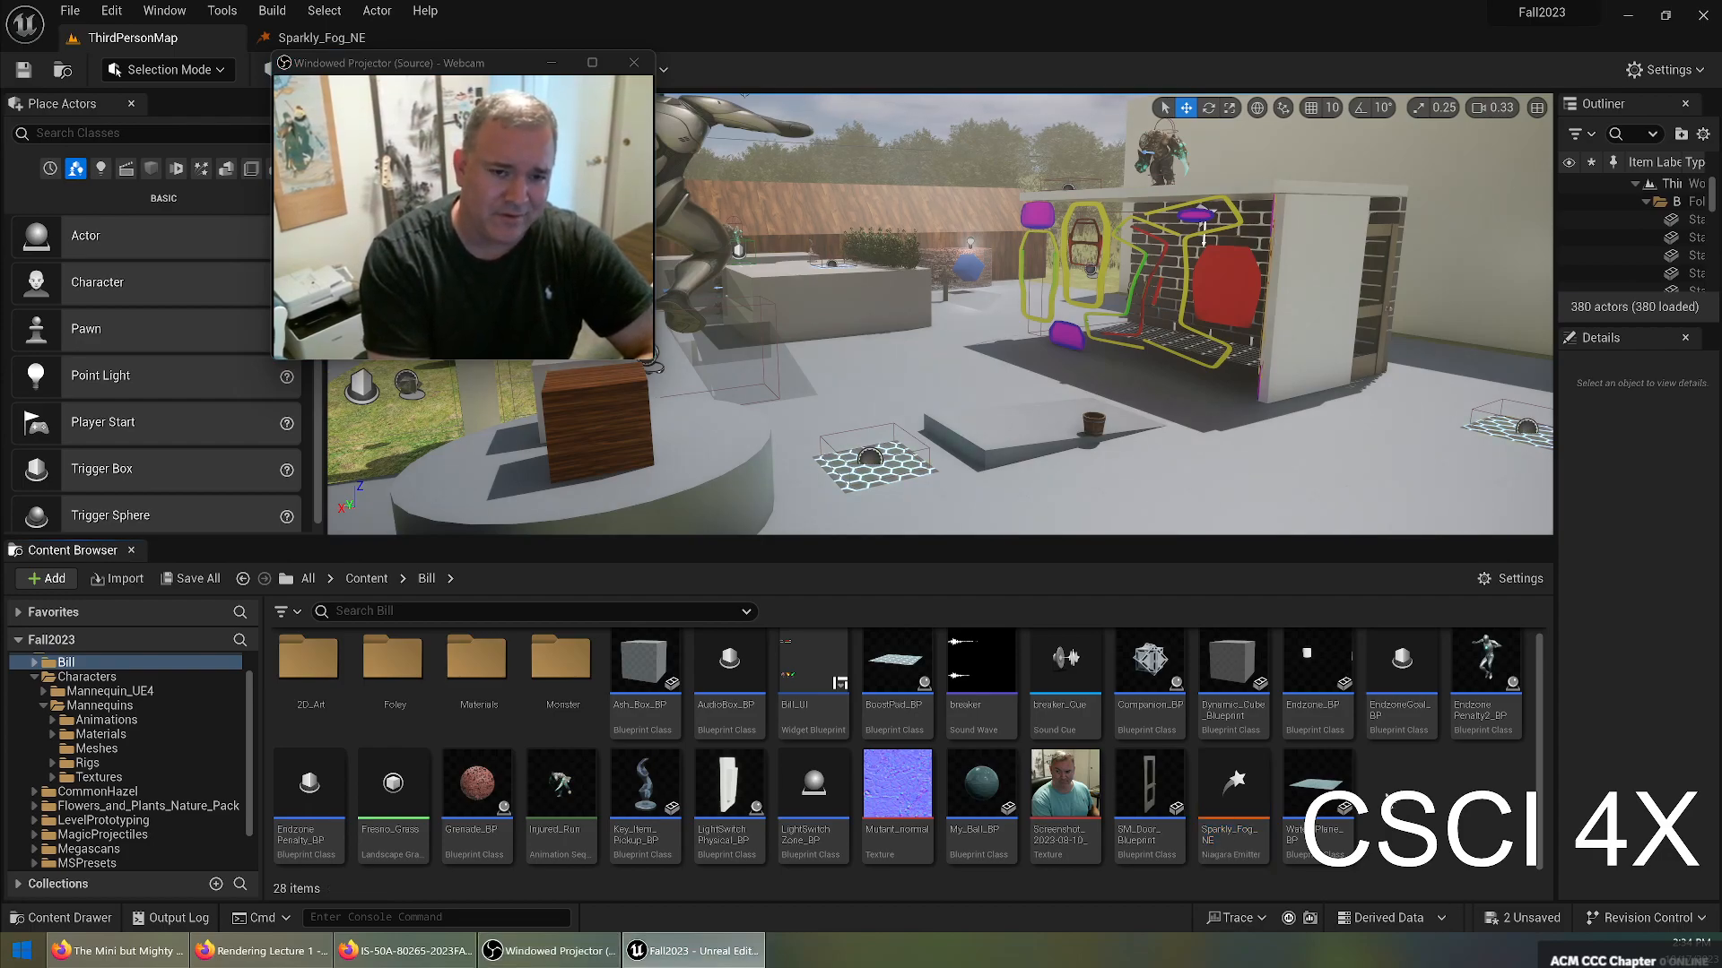
{"action": "right_click", "coordinate": [1395, 800]}
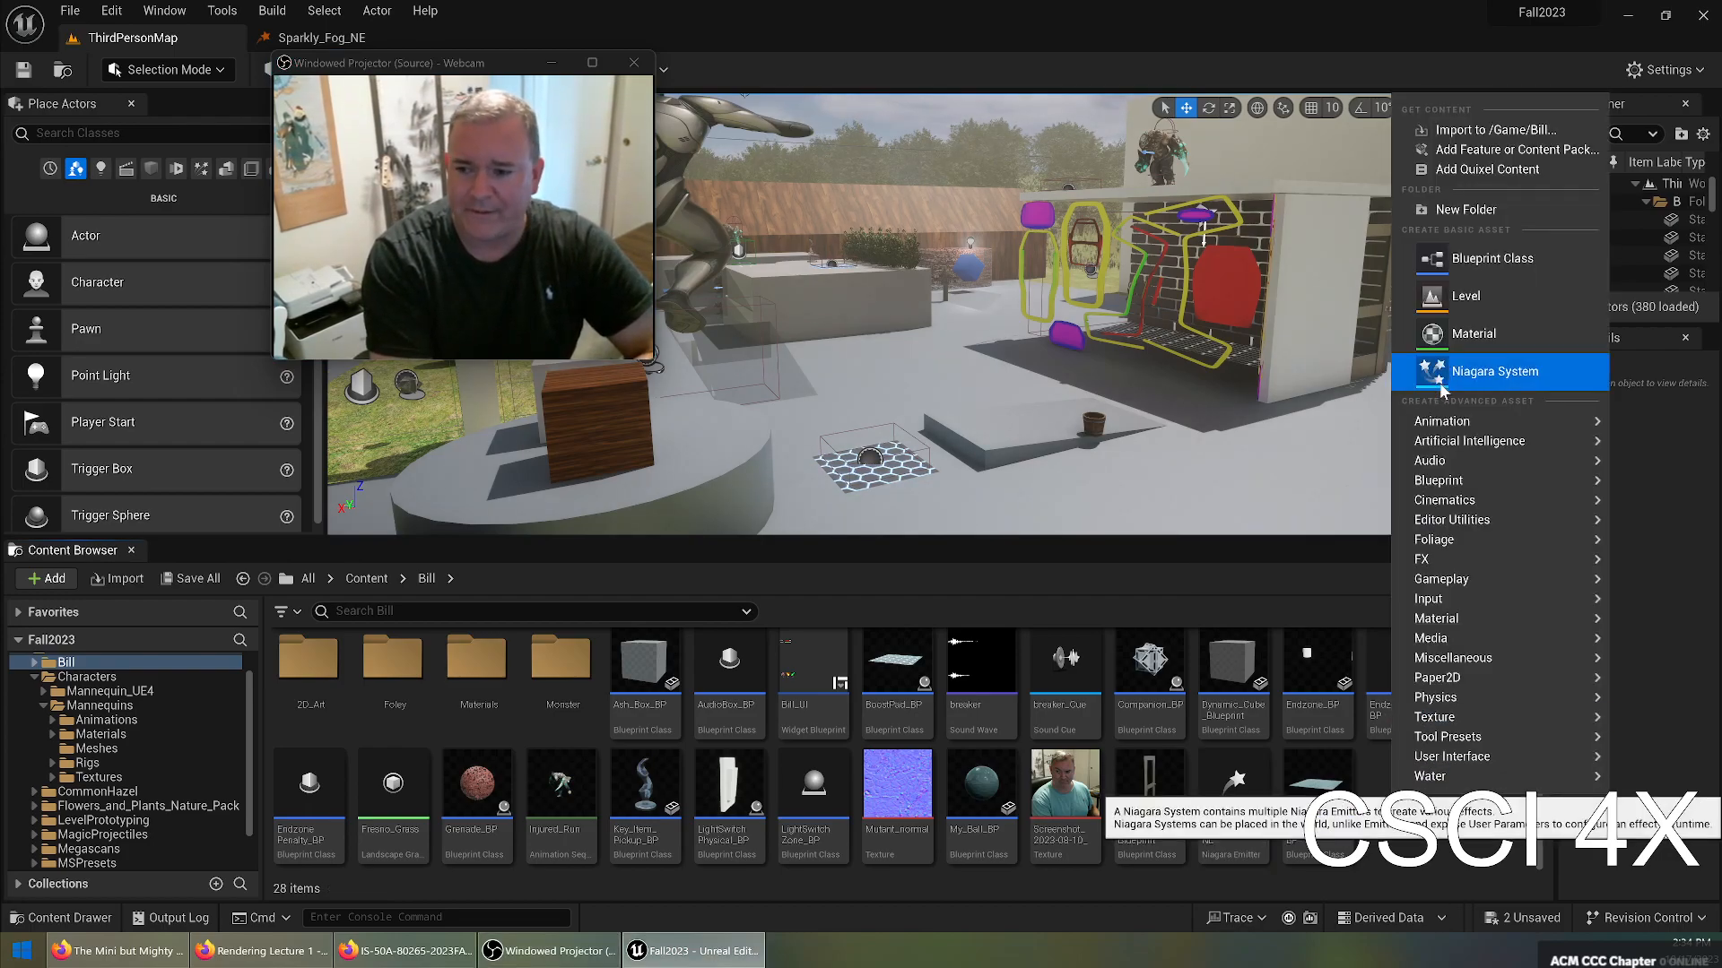
{"action": "mouse_move", "coordinate": [1434, 559]}
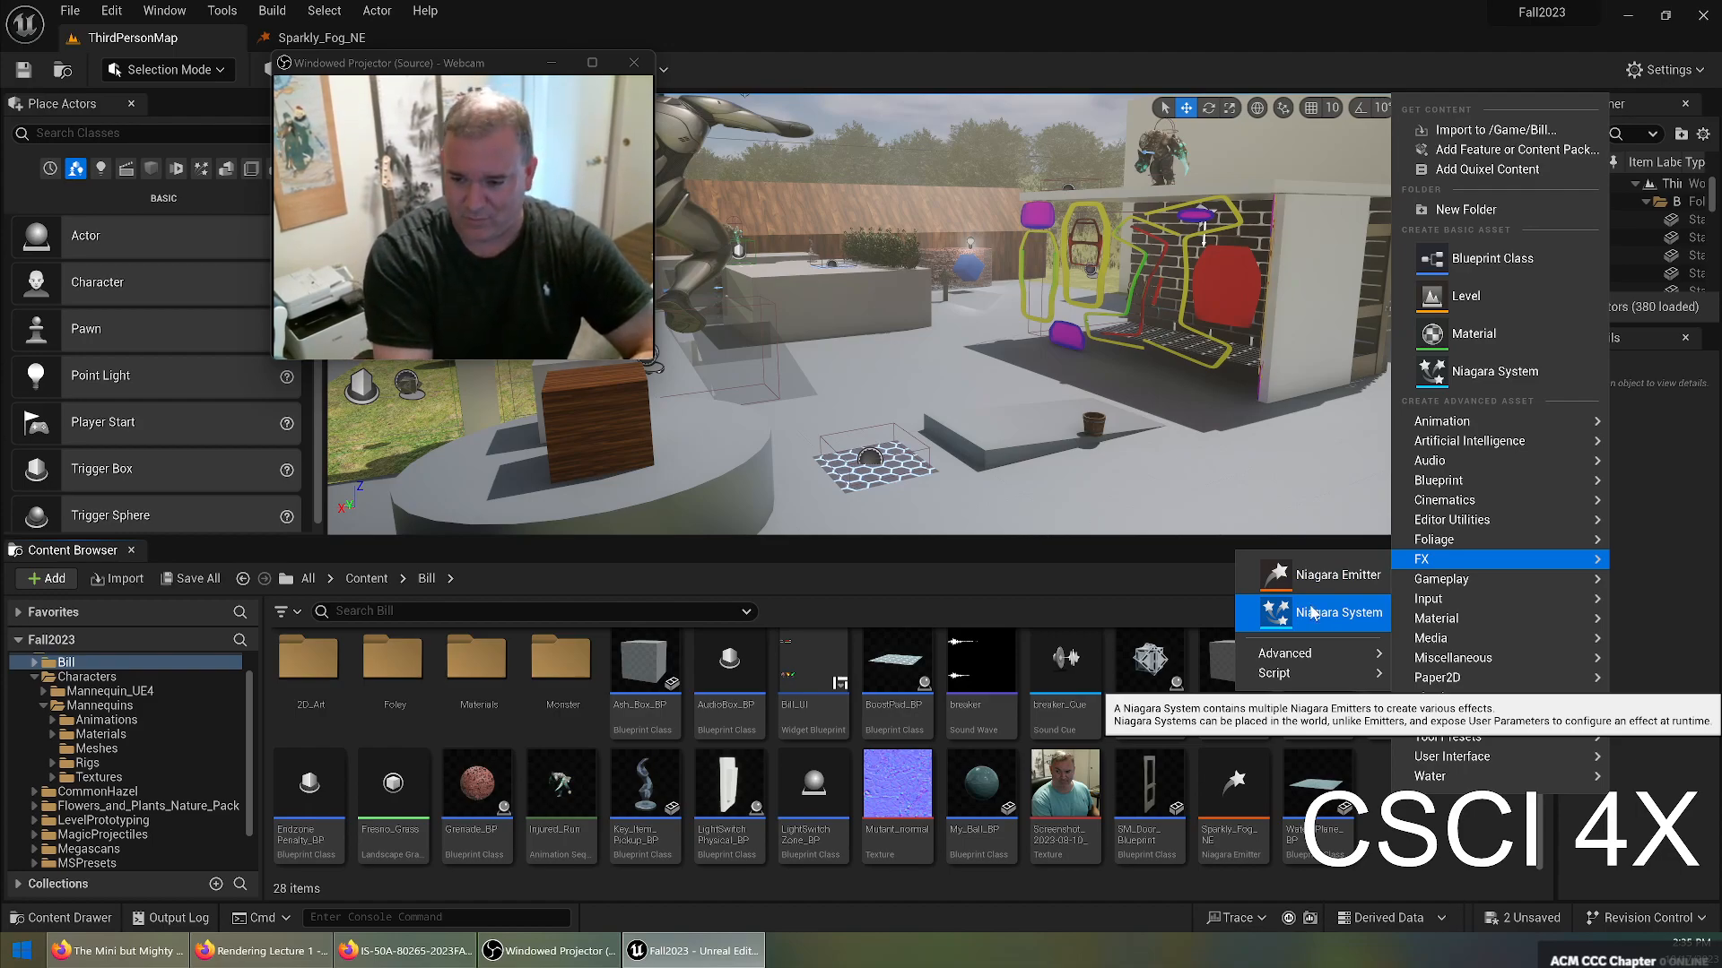
{"action": "mouse_move", "coordinate": [1272, 655]}
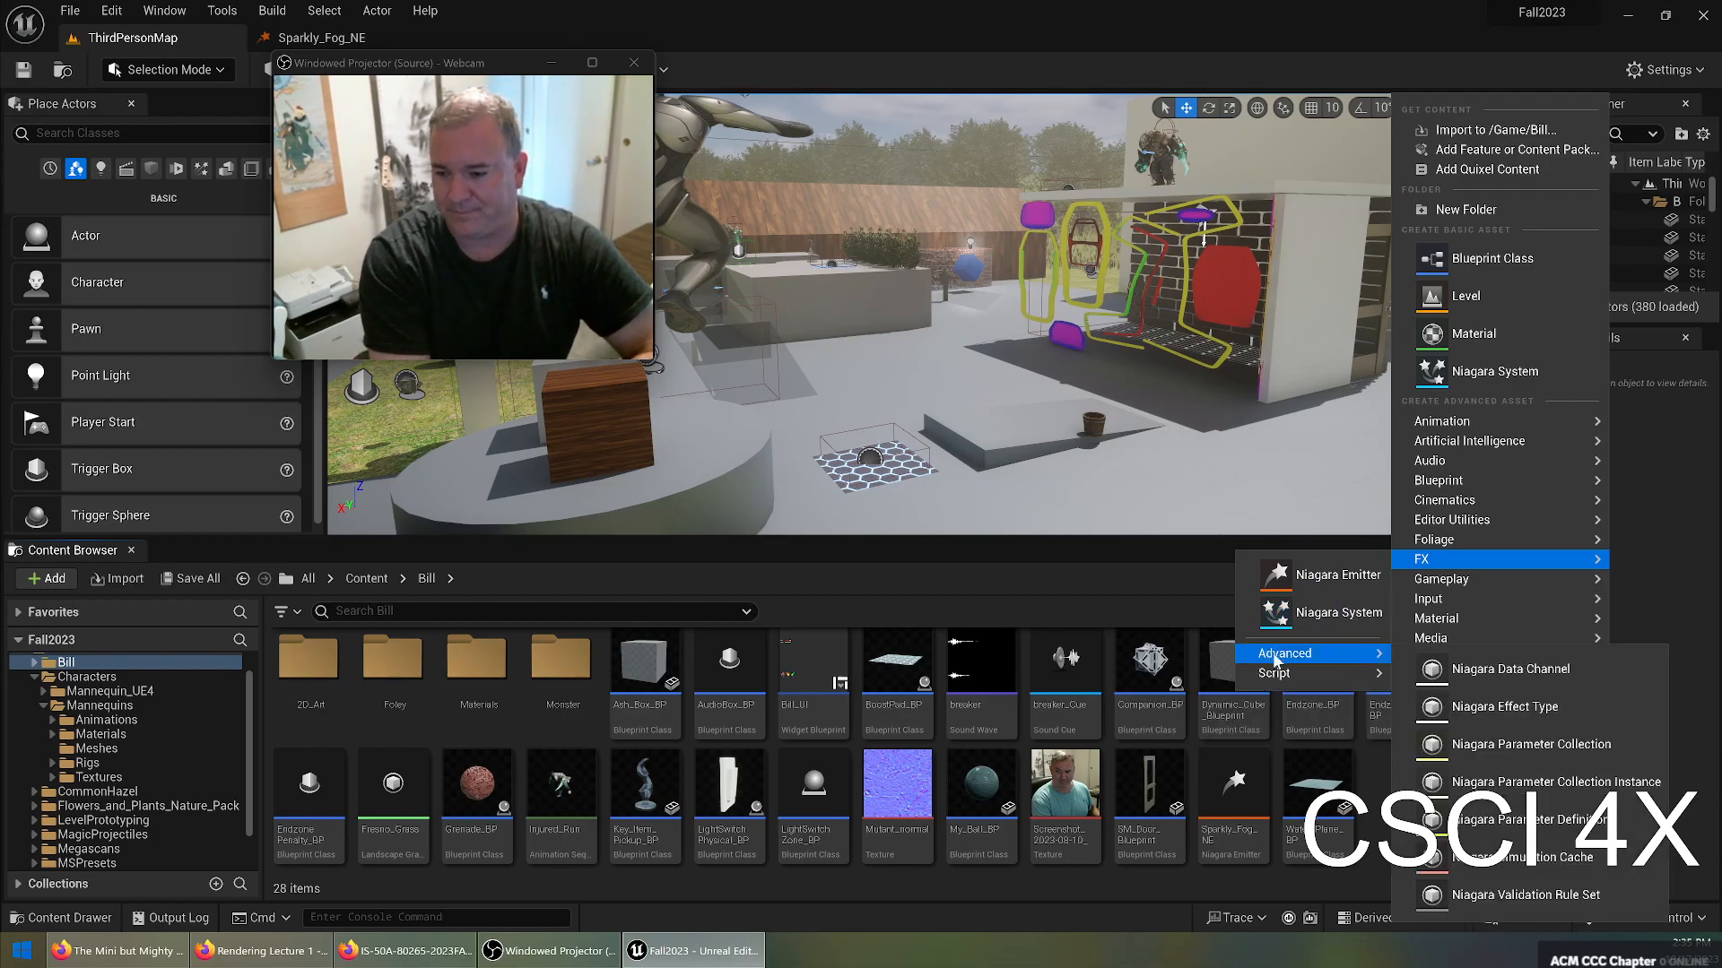
{"action": "left_click", "coordinate": [1336, 613]}
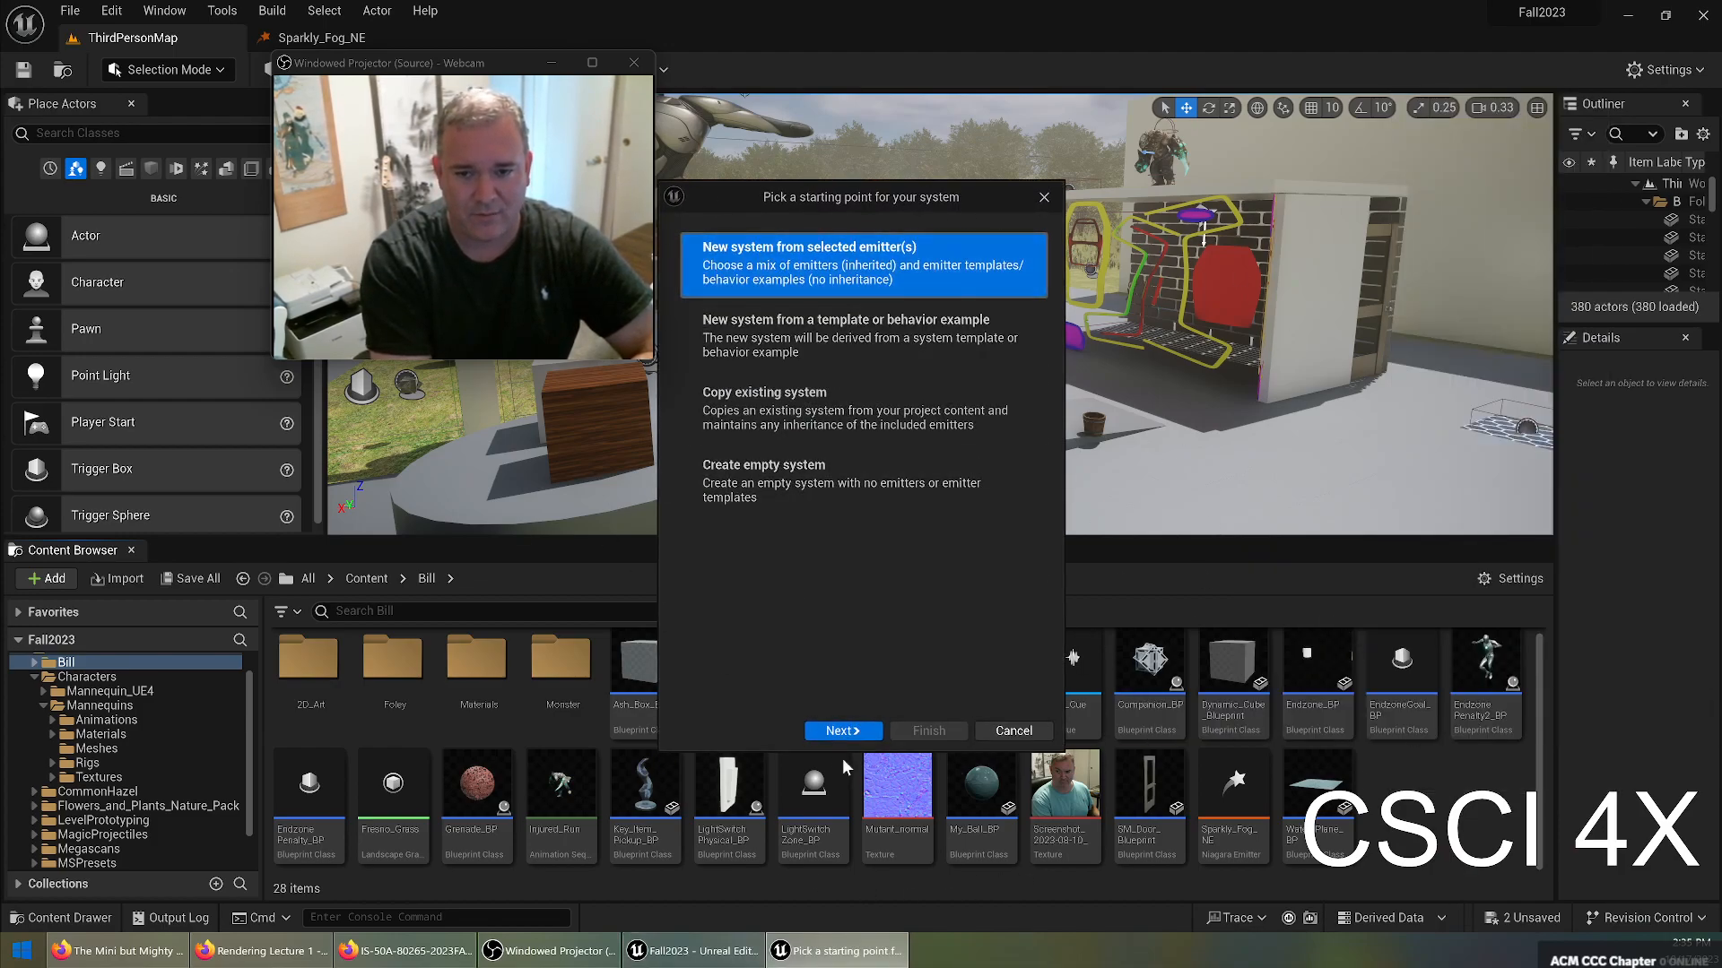
{"action": "left_click", "coordinate": [1045, 197]}
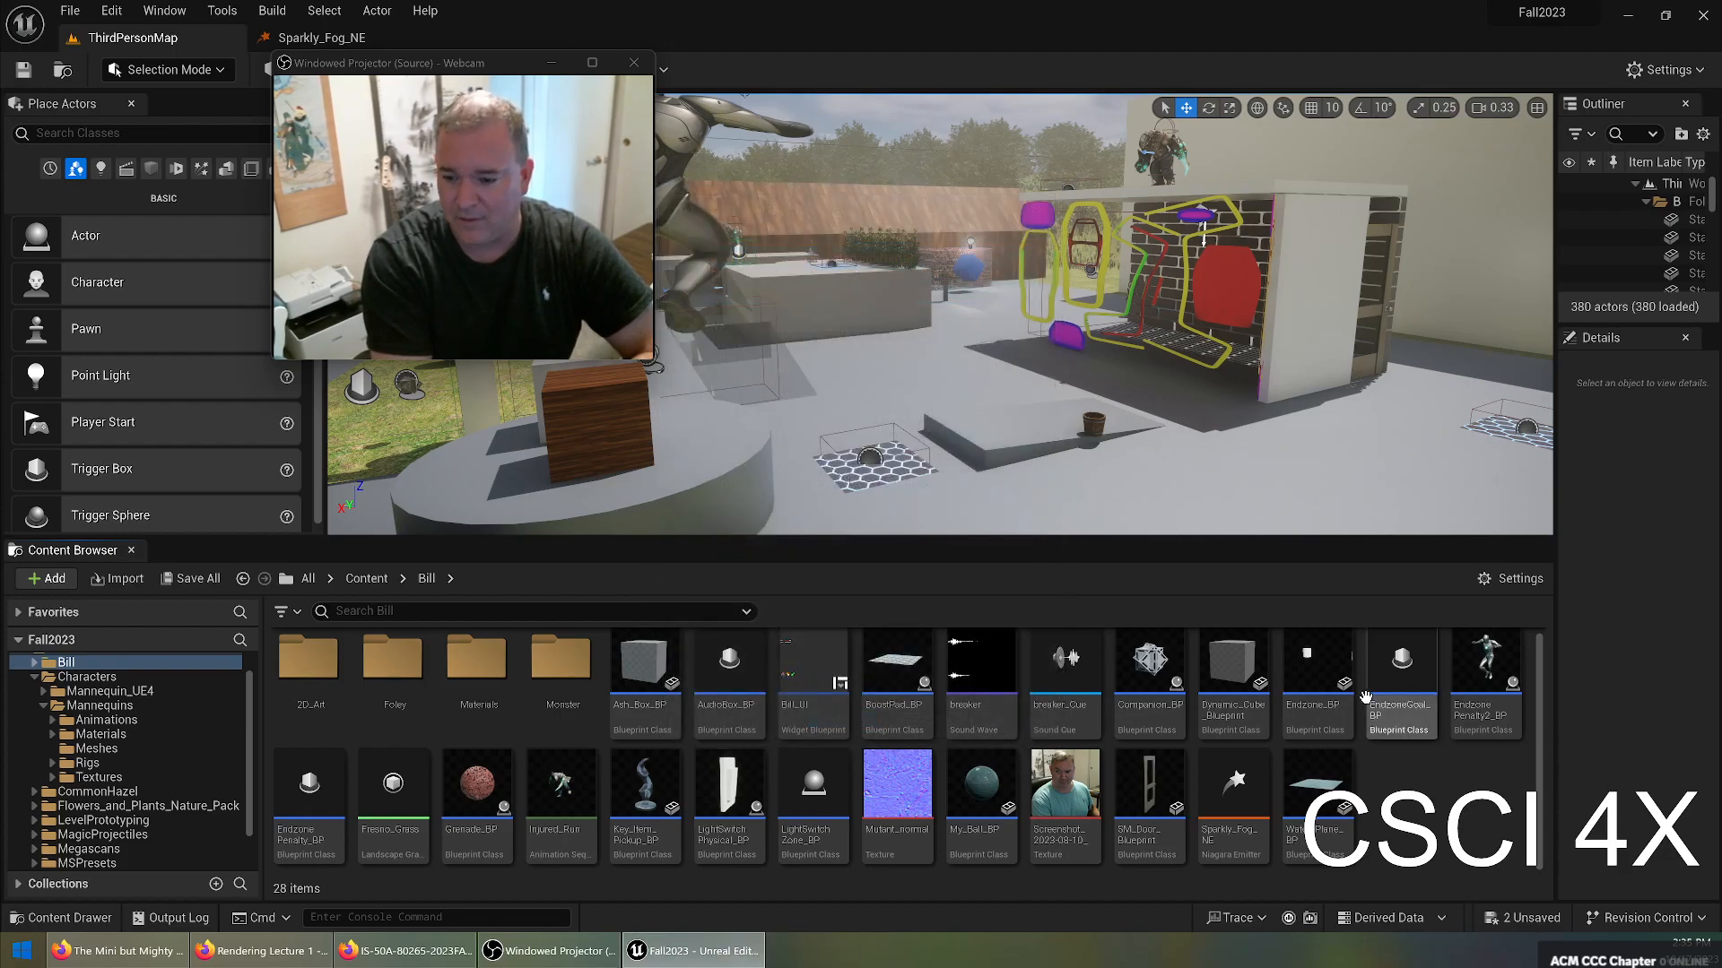
Create a Niagara System from the Sparkly_Fog_NE emitter and rename it Sparkly_Fog_NS.
{"action": "right_click", "coordinate": [1236, 788]}
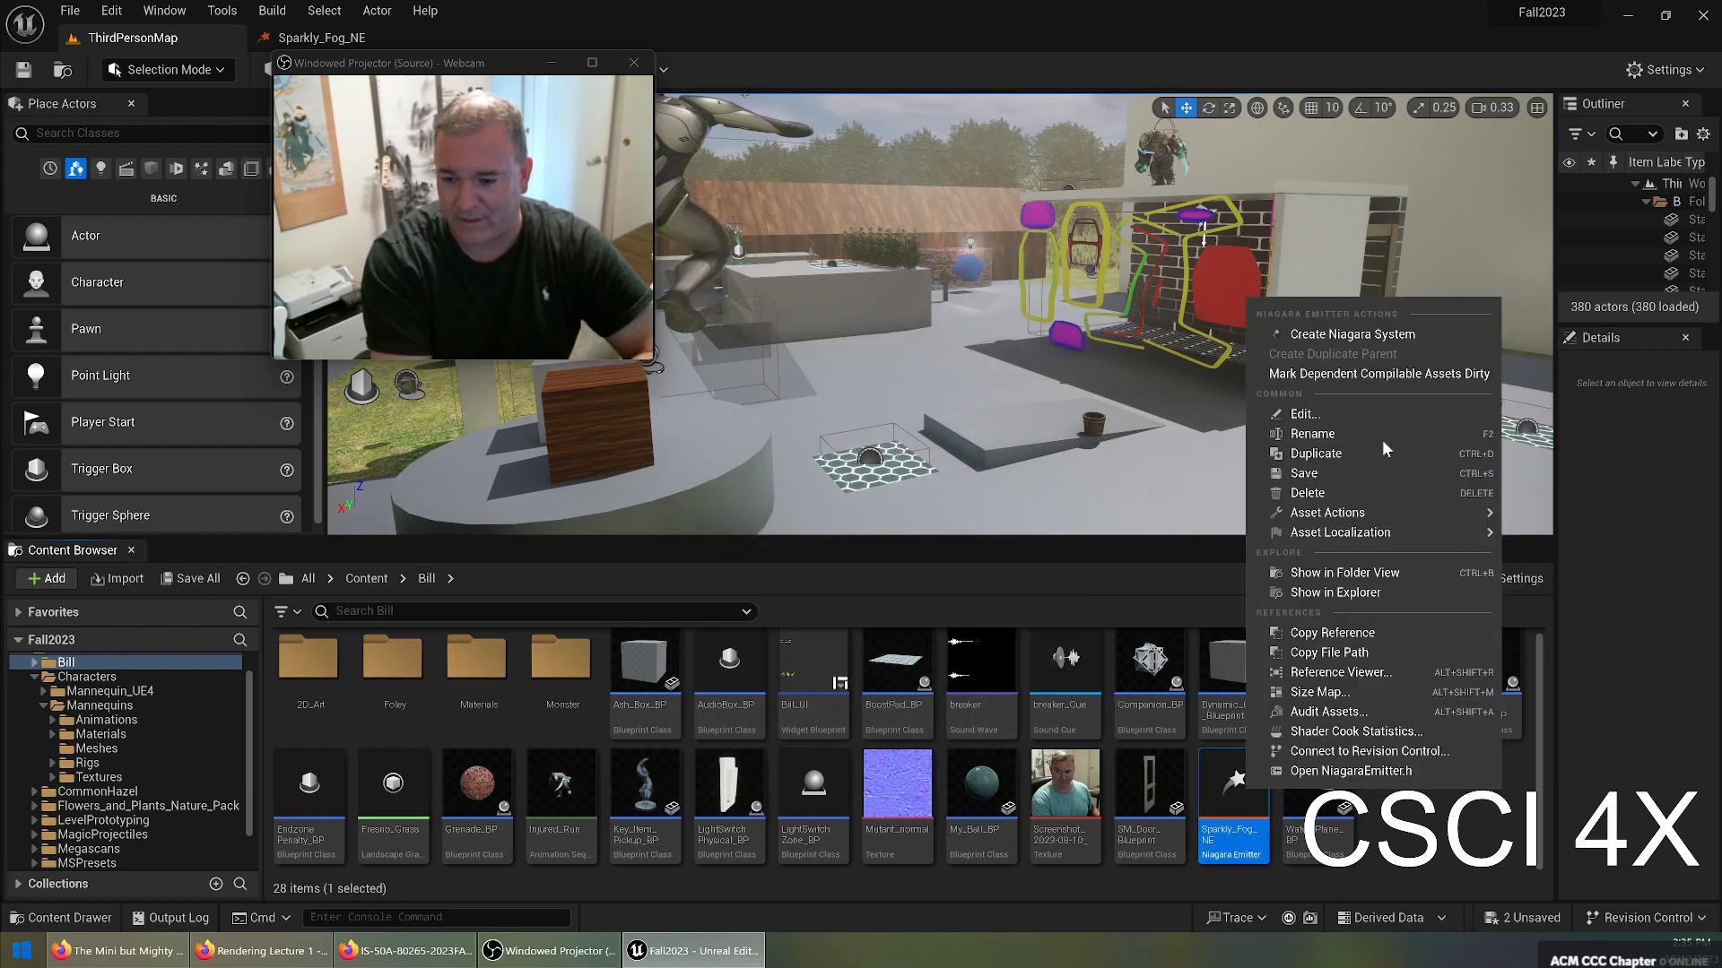
{"action": "left_click", "coordinate": [1410, 337]}
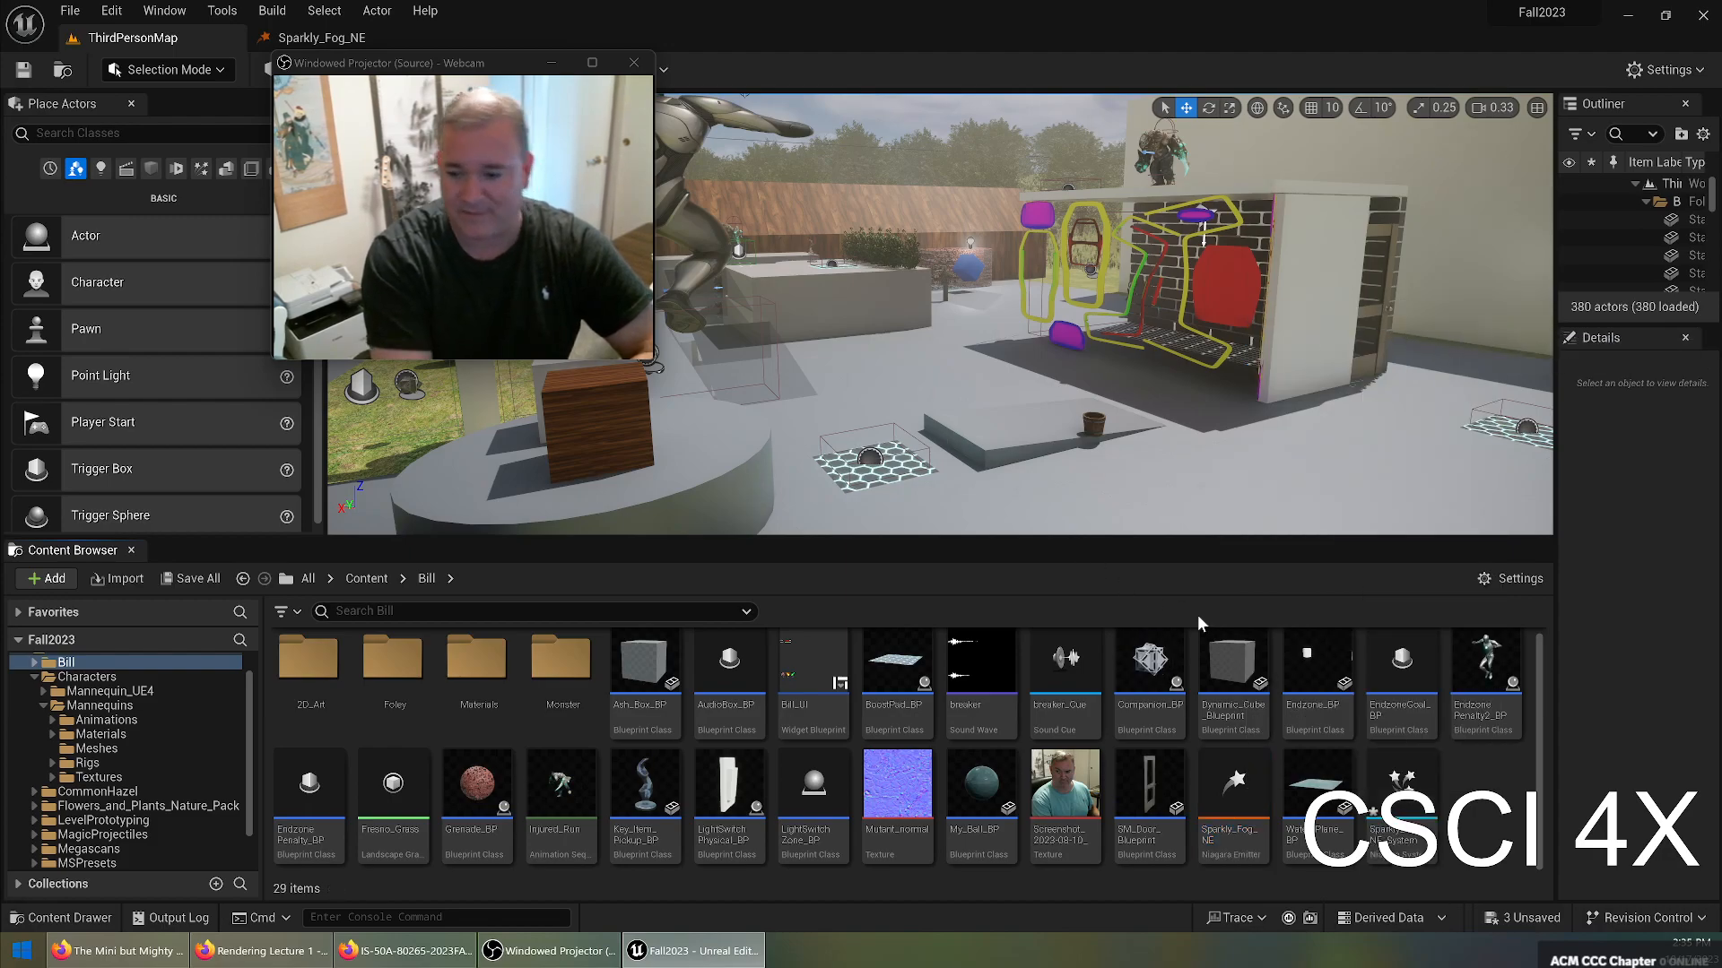
{"action": "left_click", "coordinate": [1415, 841]}
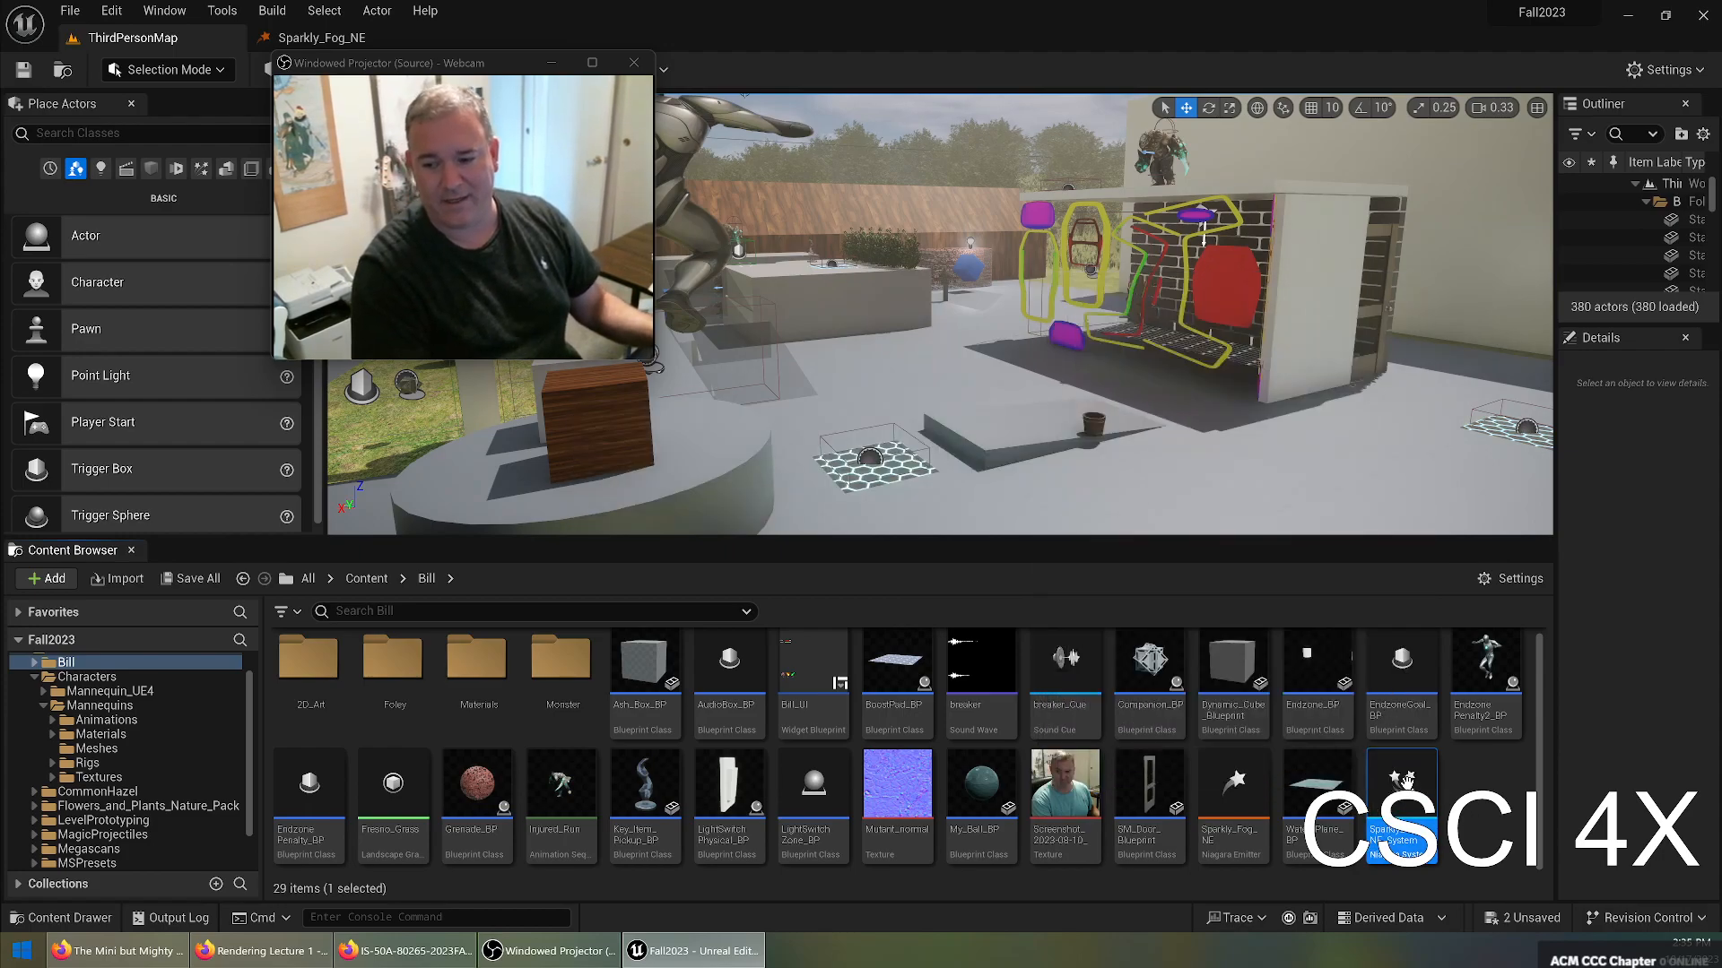
{"action": "left_click", "coordinate": [1410, 843]}
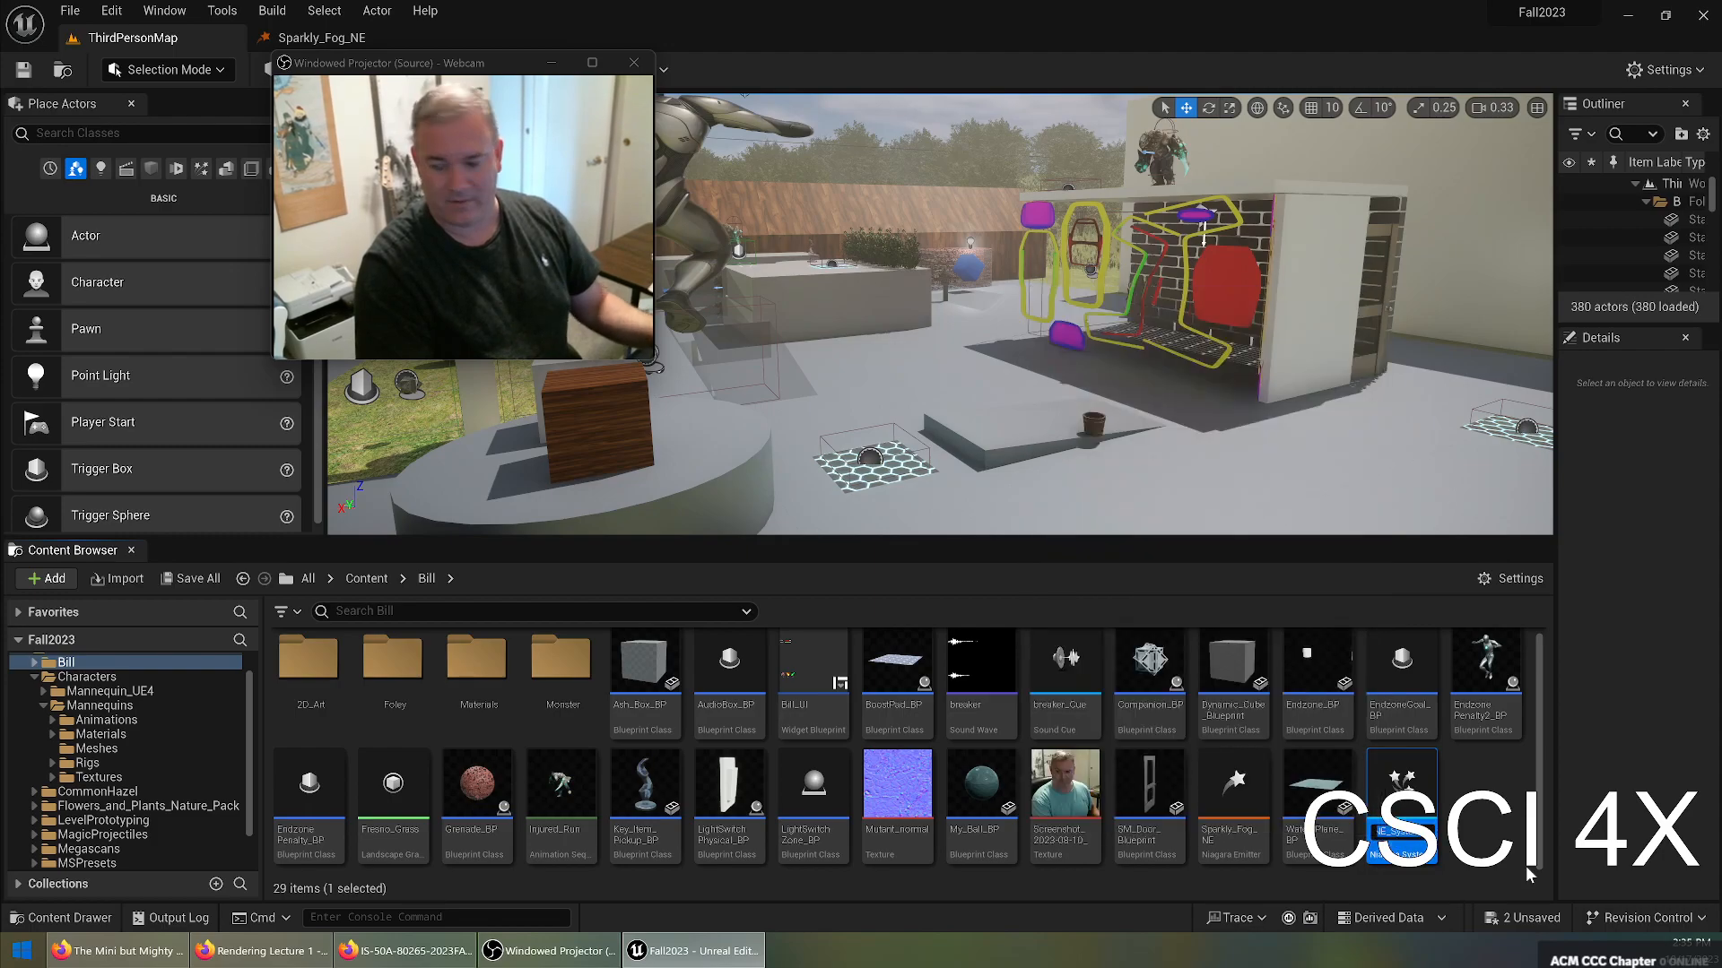
{"action": "key", "text": "F2"}
{"action": "key", "text": "BackSpace"}
{"action": "key", "text": "BackSpace"}
{"action": "key", "text": "BackSpace"}
{"action": "key", "text": "BackSpace"}
{"action": "key", "text": "BackSpace"}
{"action": "key", "text": "BackSpace"}
{"action": "key", "text": "BackSpace"}
{"action": "key", "text": "BackSpace"}
{"action": "type", "text": "S"}
{"action": "key", "text": "Return"}
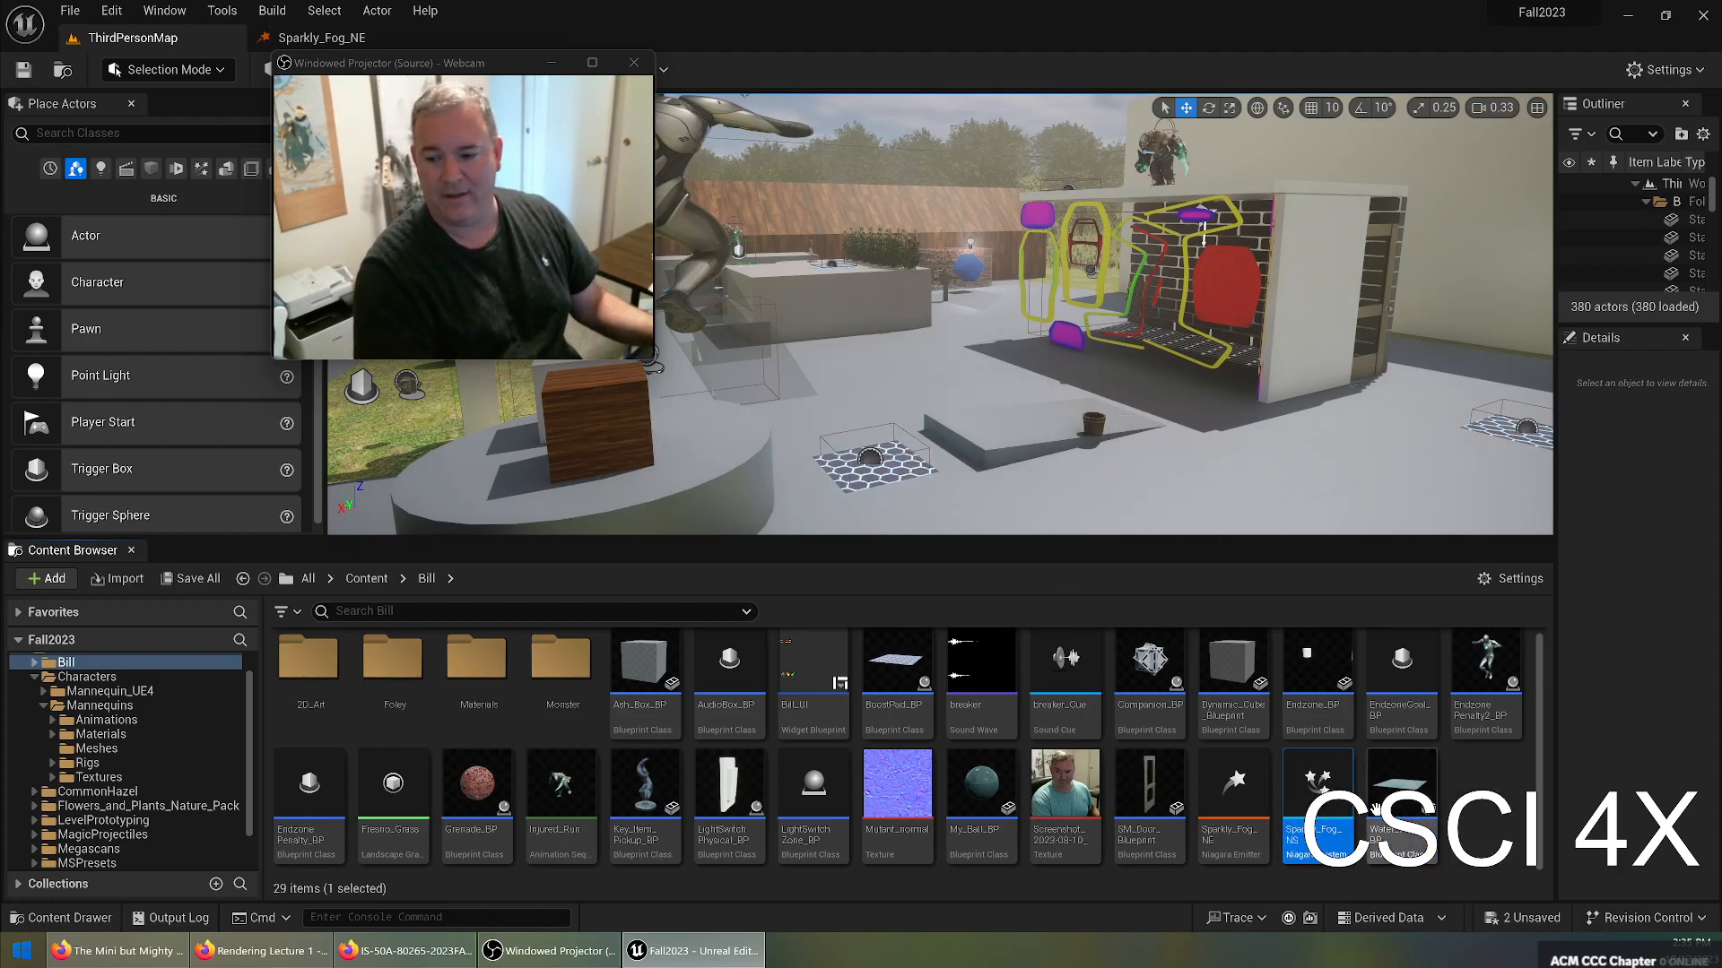
{"action": "left_click", "coordinate": [1252, 785]}
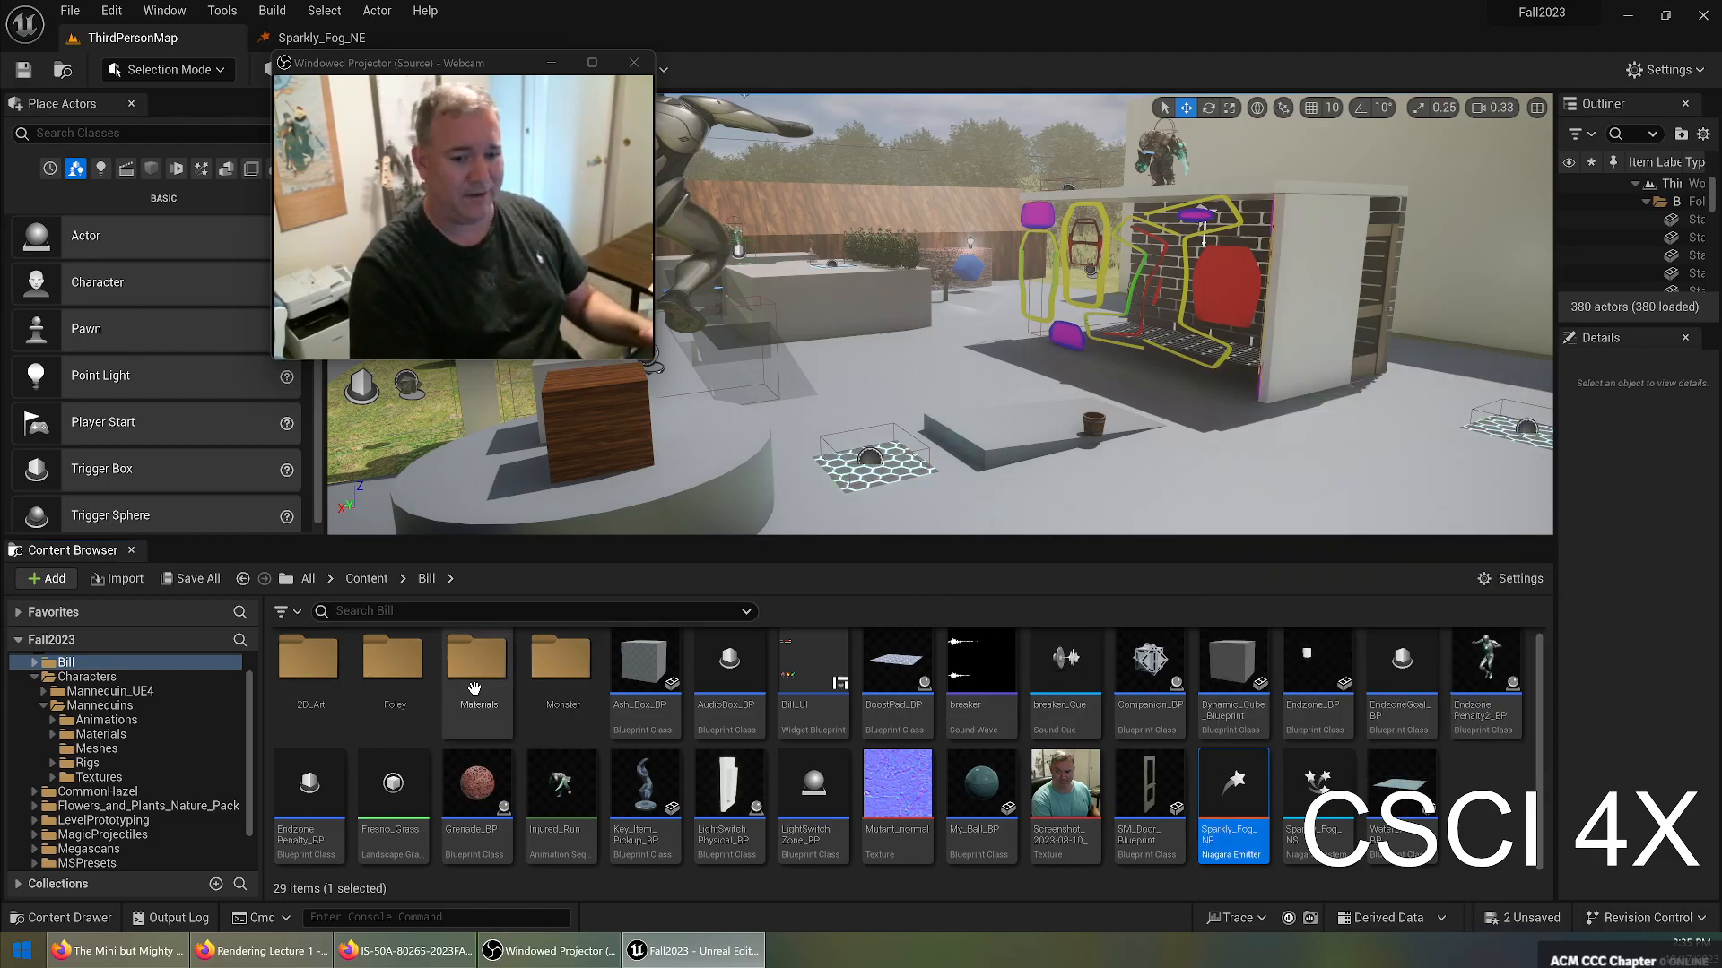
{"action": "double_click", "coordinate": [387, 659]}
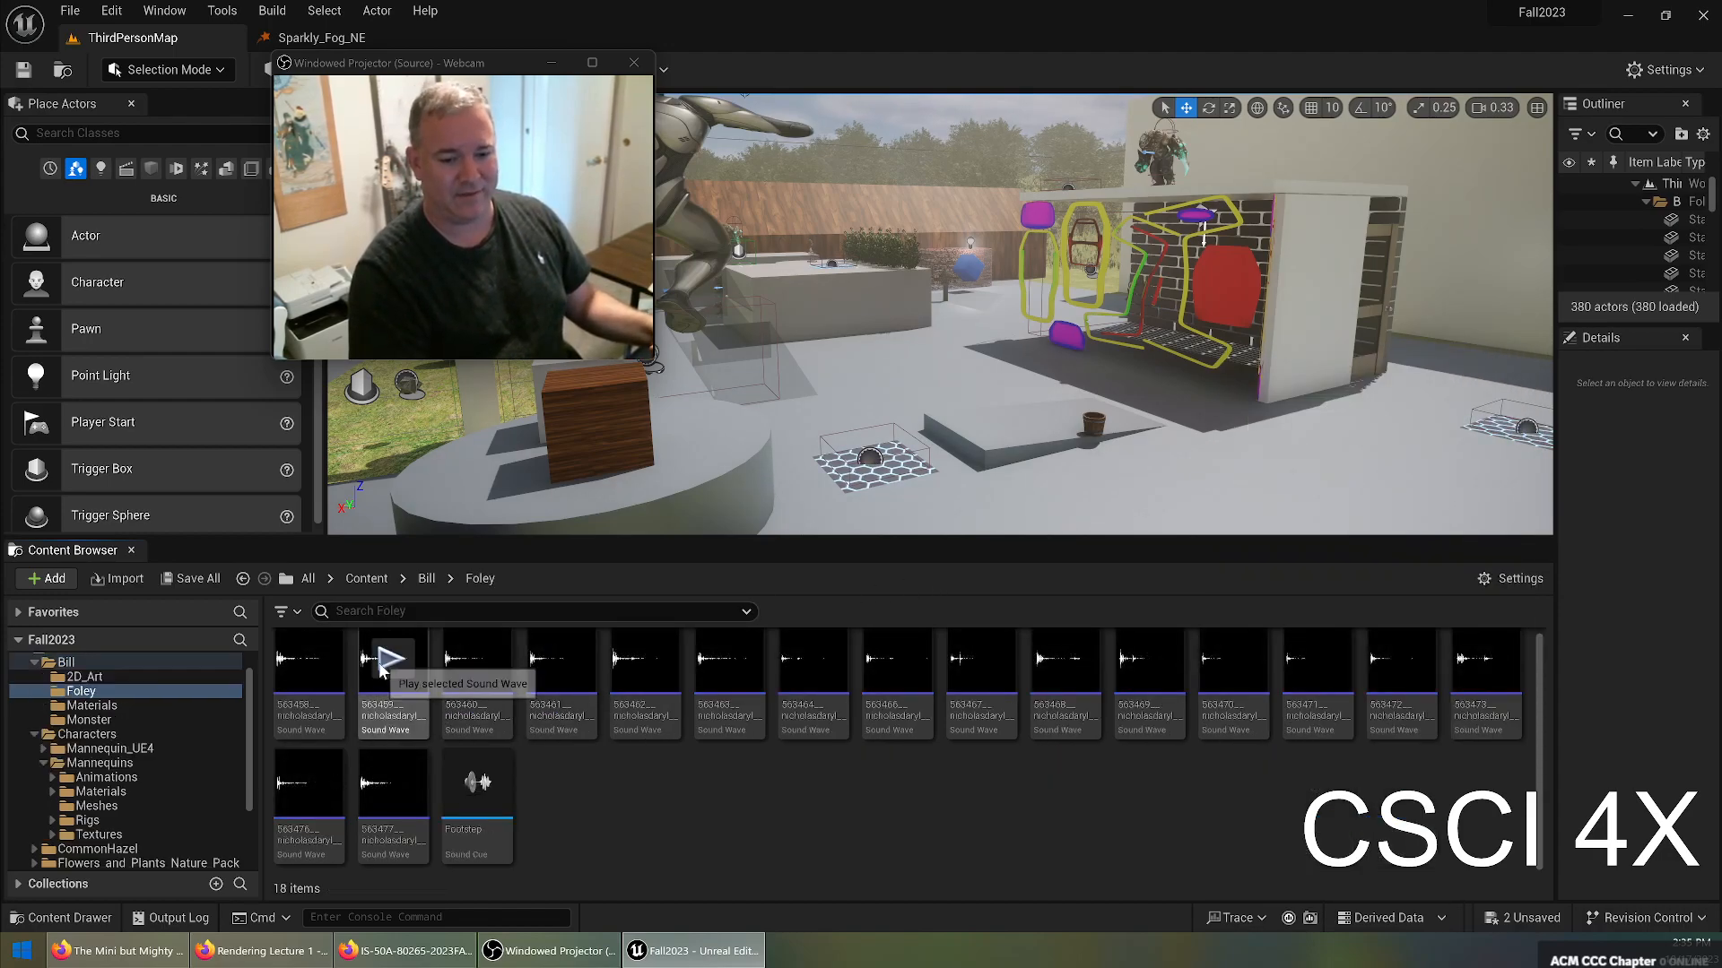
{"action": "left_click", "coordinate": [475, 682]}
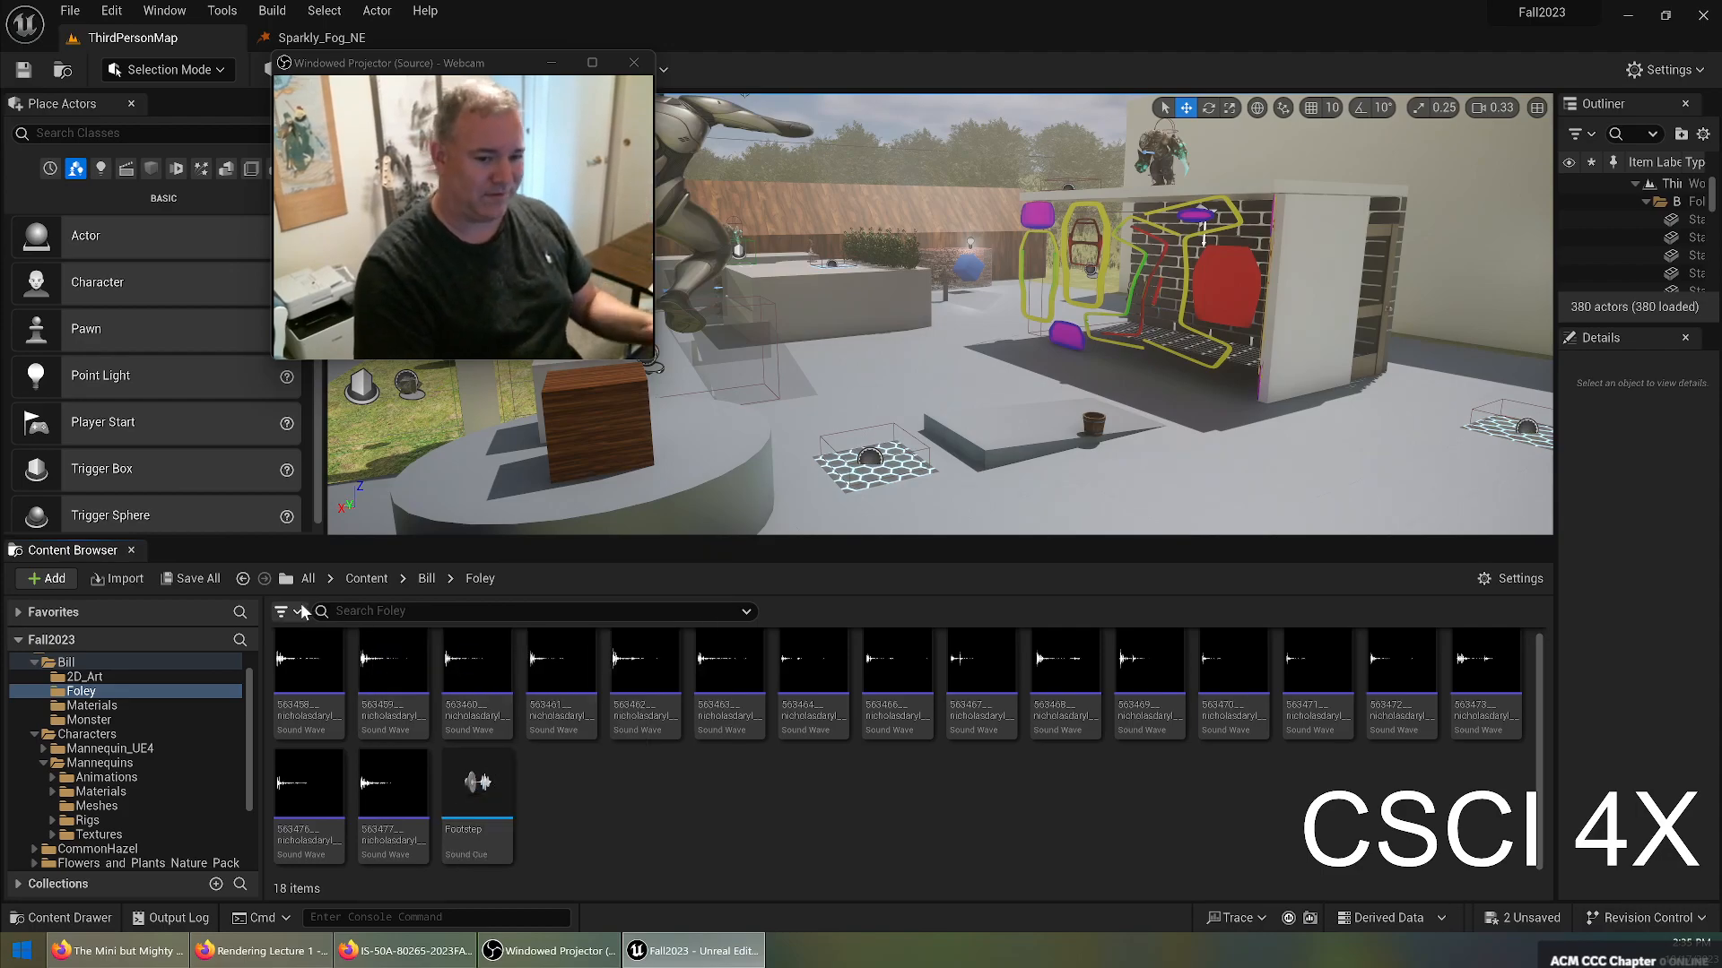
{"action": "left_click", "coordinate": [425, 579]}
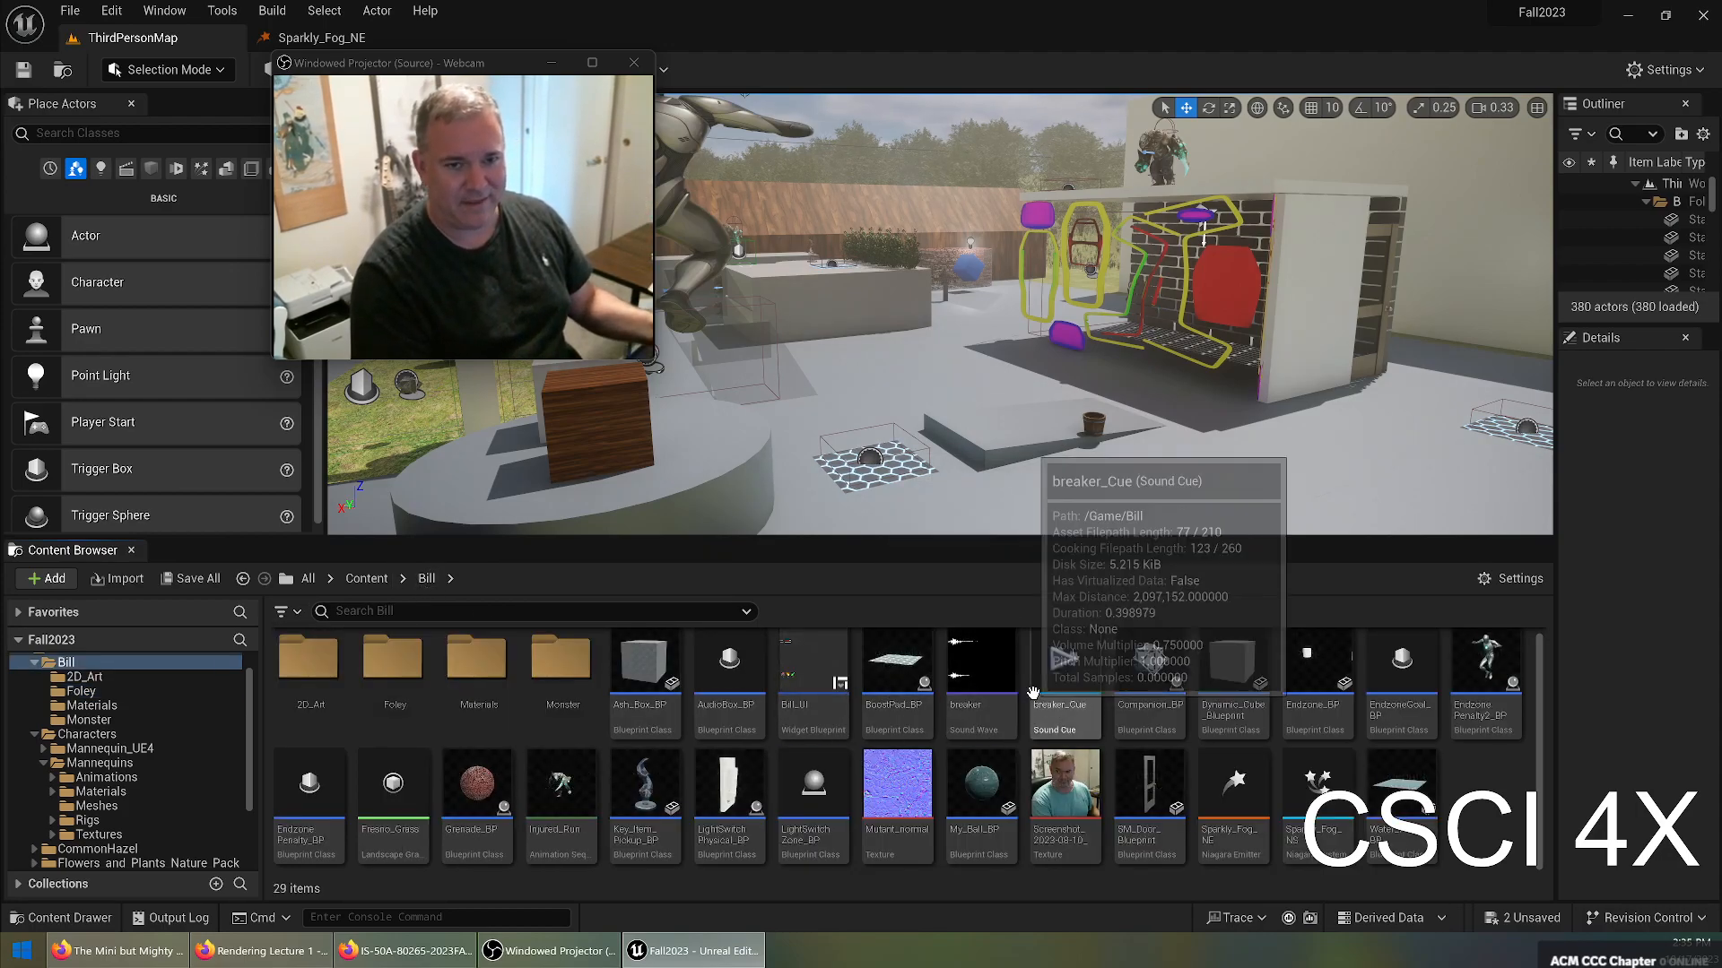
Try placing the Sparkly_Fog_NE emitter in the level, and place the Sparkly_Fog_NS system on the floor beside the brick-walled structure.
{"action": "left_click", "coordinate": [1216, 773]}
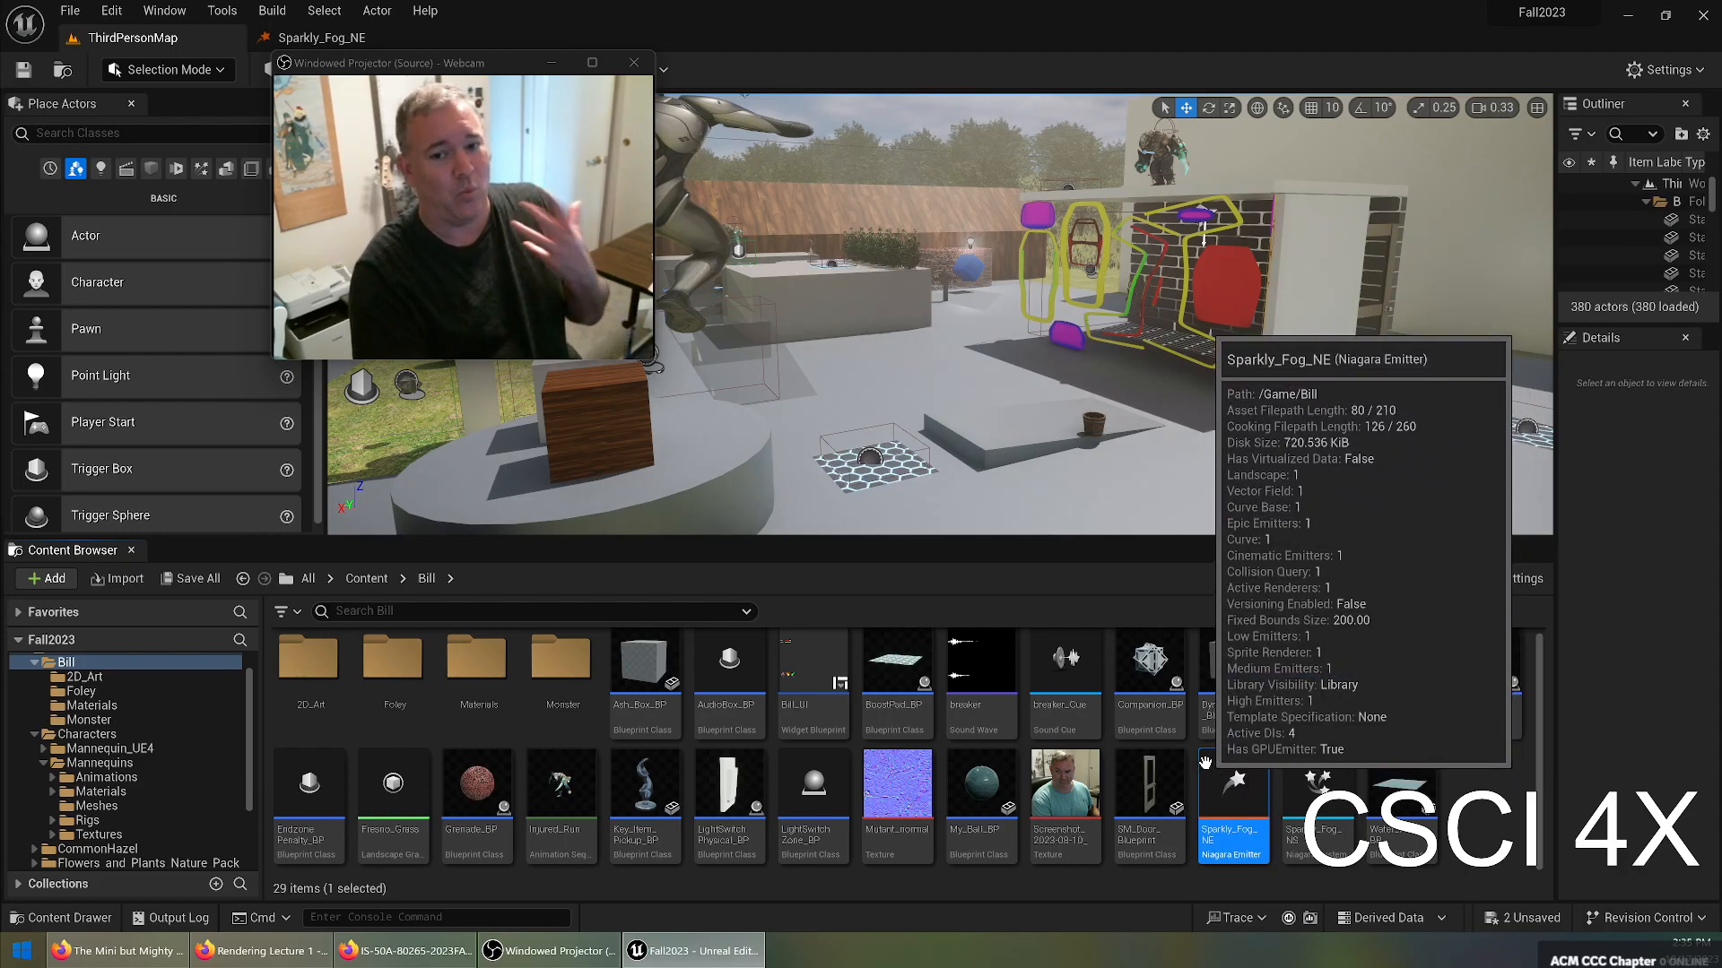
{"action": "left_click_drag", "start_coordinate": [1214, 768], "coordinate": [1158, 461]}
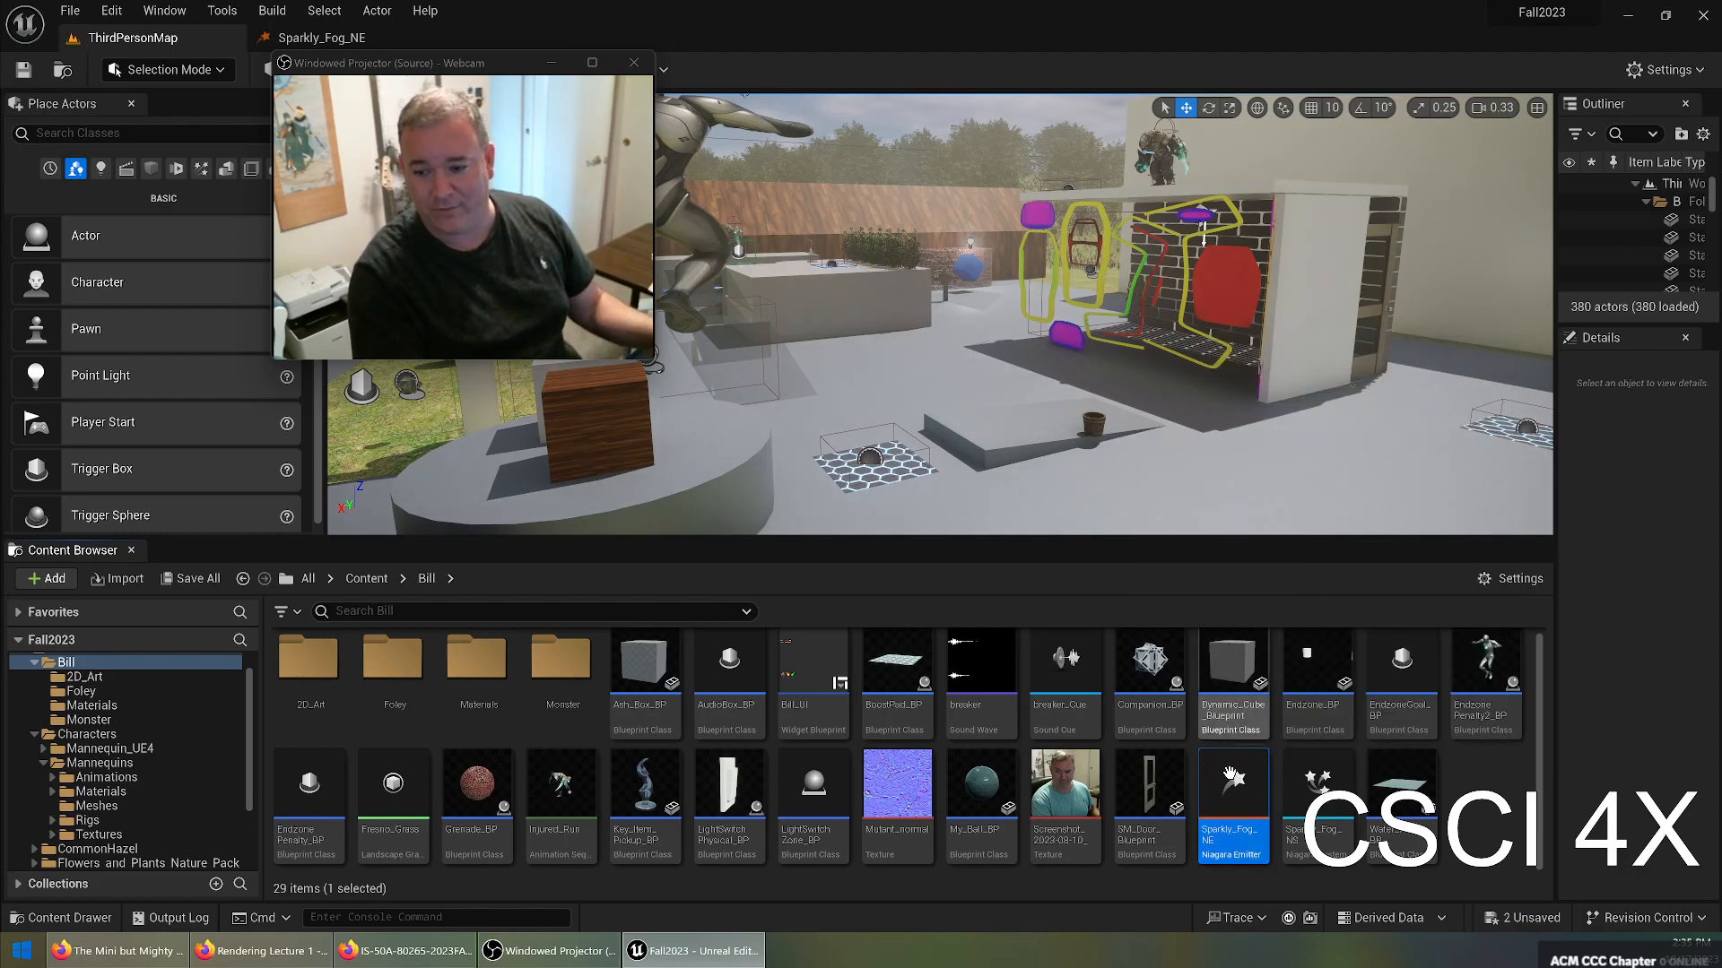
{"action": "left_click_drag", "start_coordinate": [1231, 792], "coordinate": [1238, 441]}
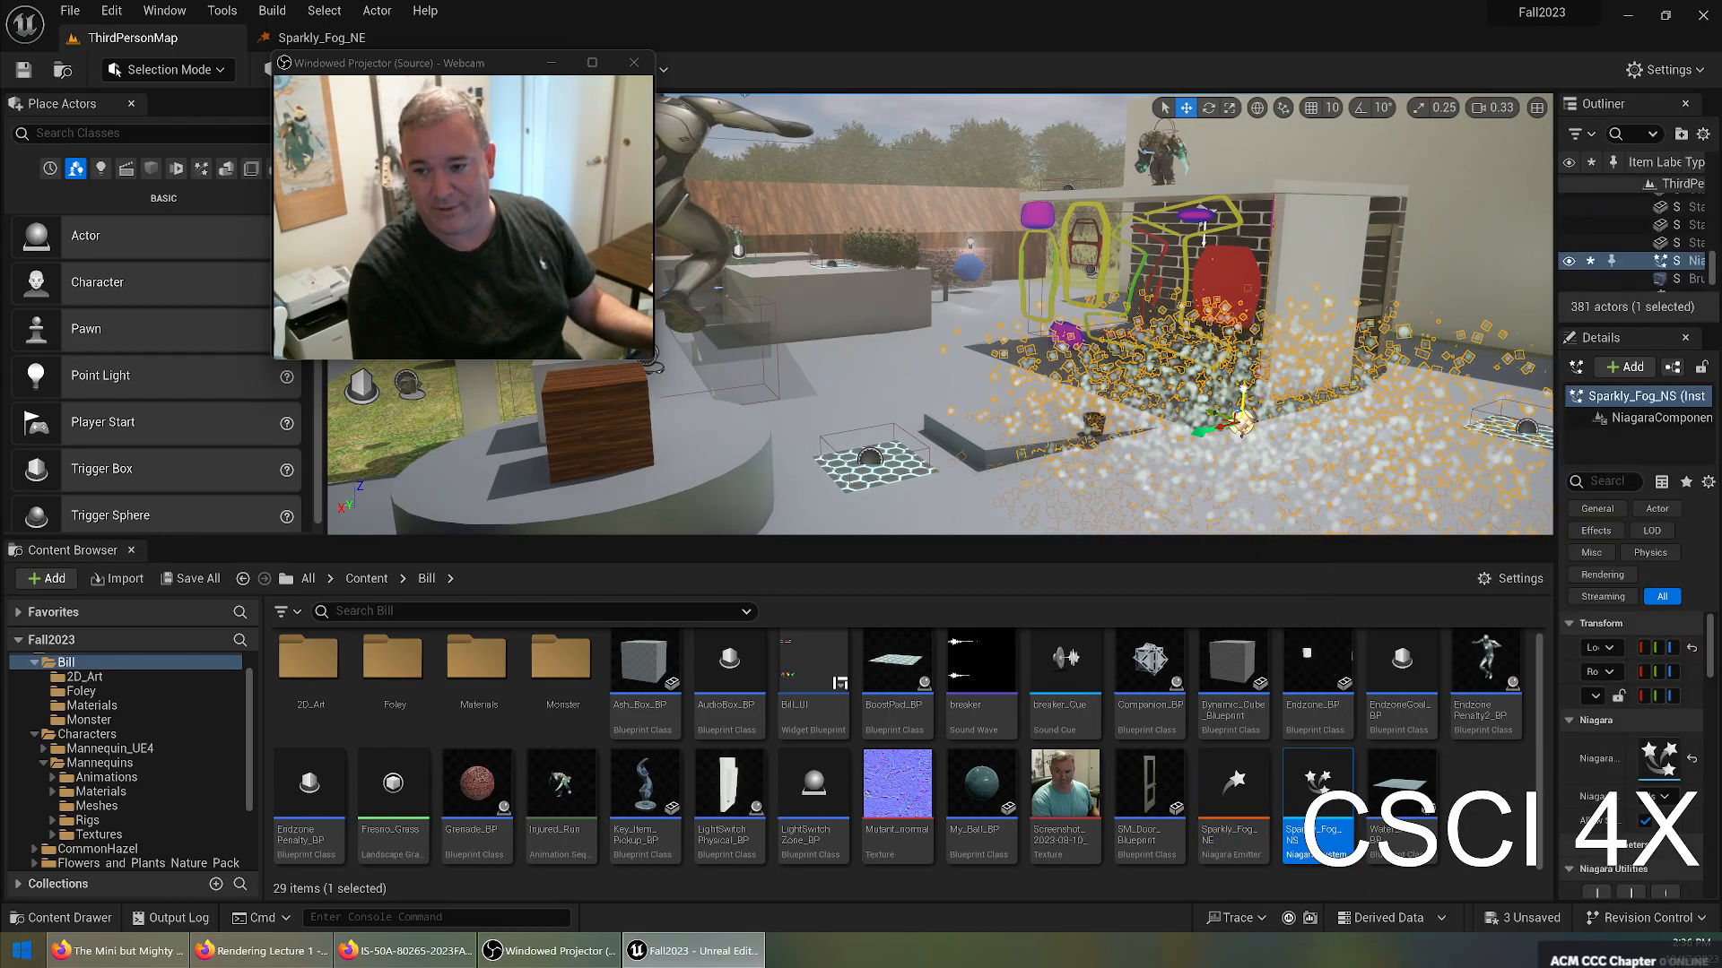
{"action": "key", "text": "f"}
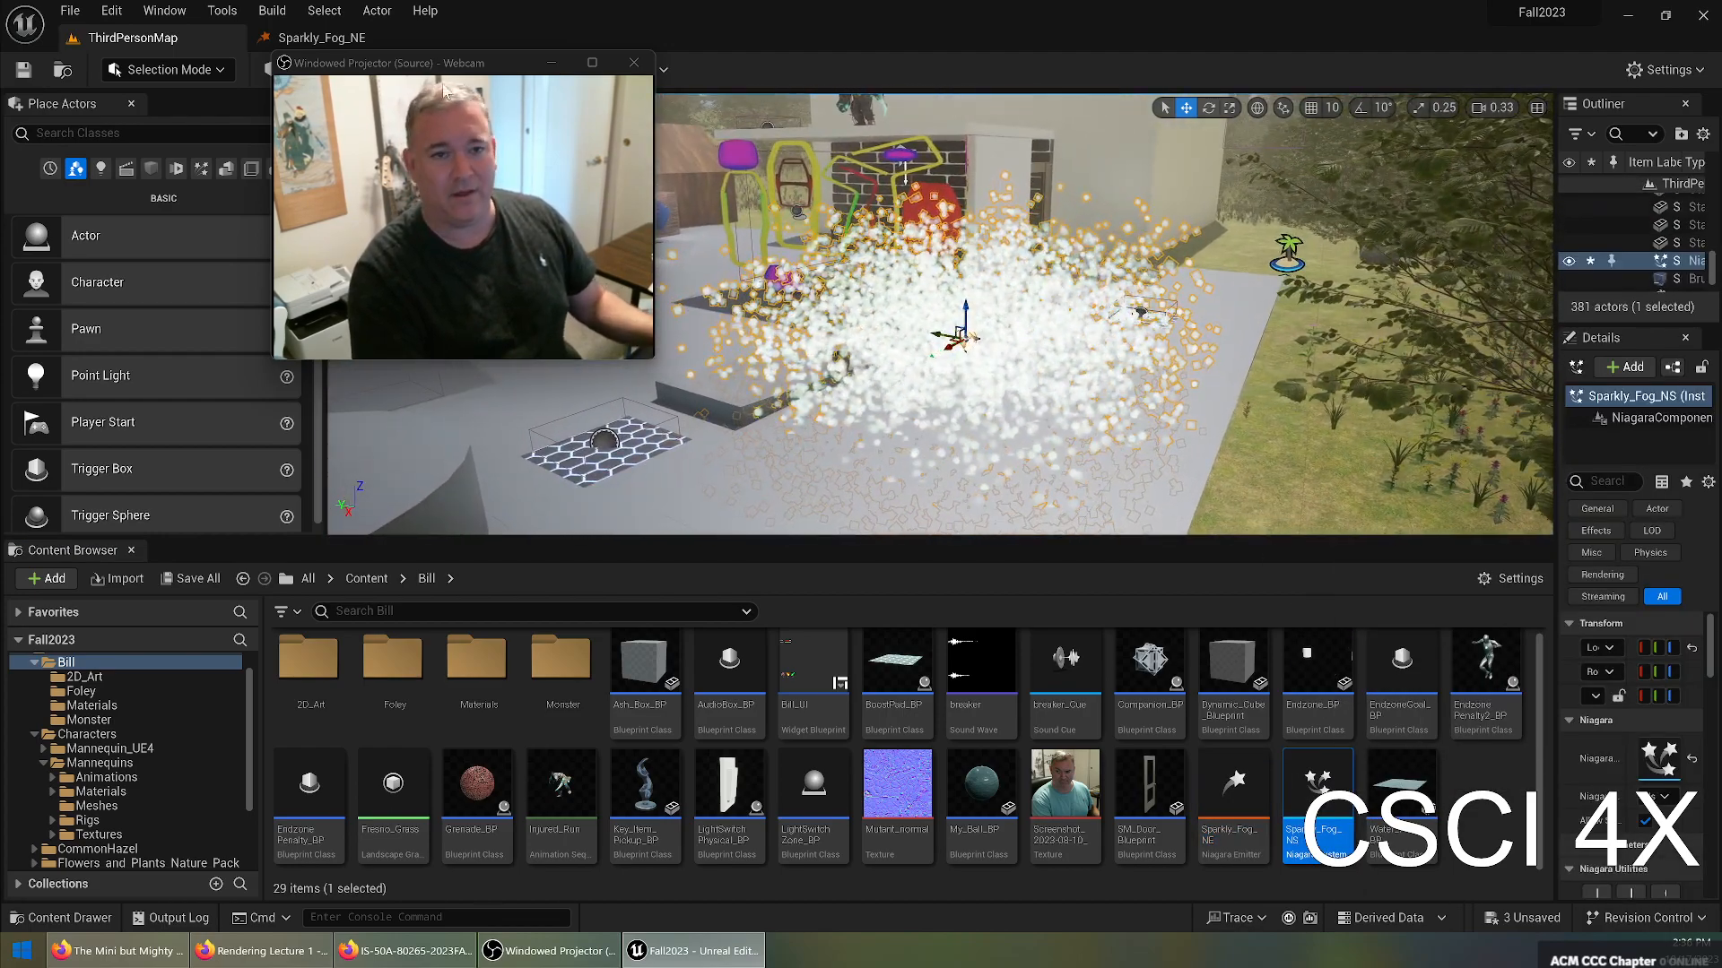
Move the webcam window clear of the play controls and play-test the level to look for the fog around the ramp.
{"action": "left_click_drag", "start_coordinate": [337, 64], "coordinate": [1305, 48]}
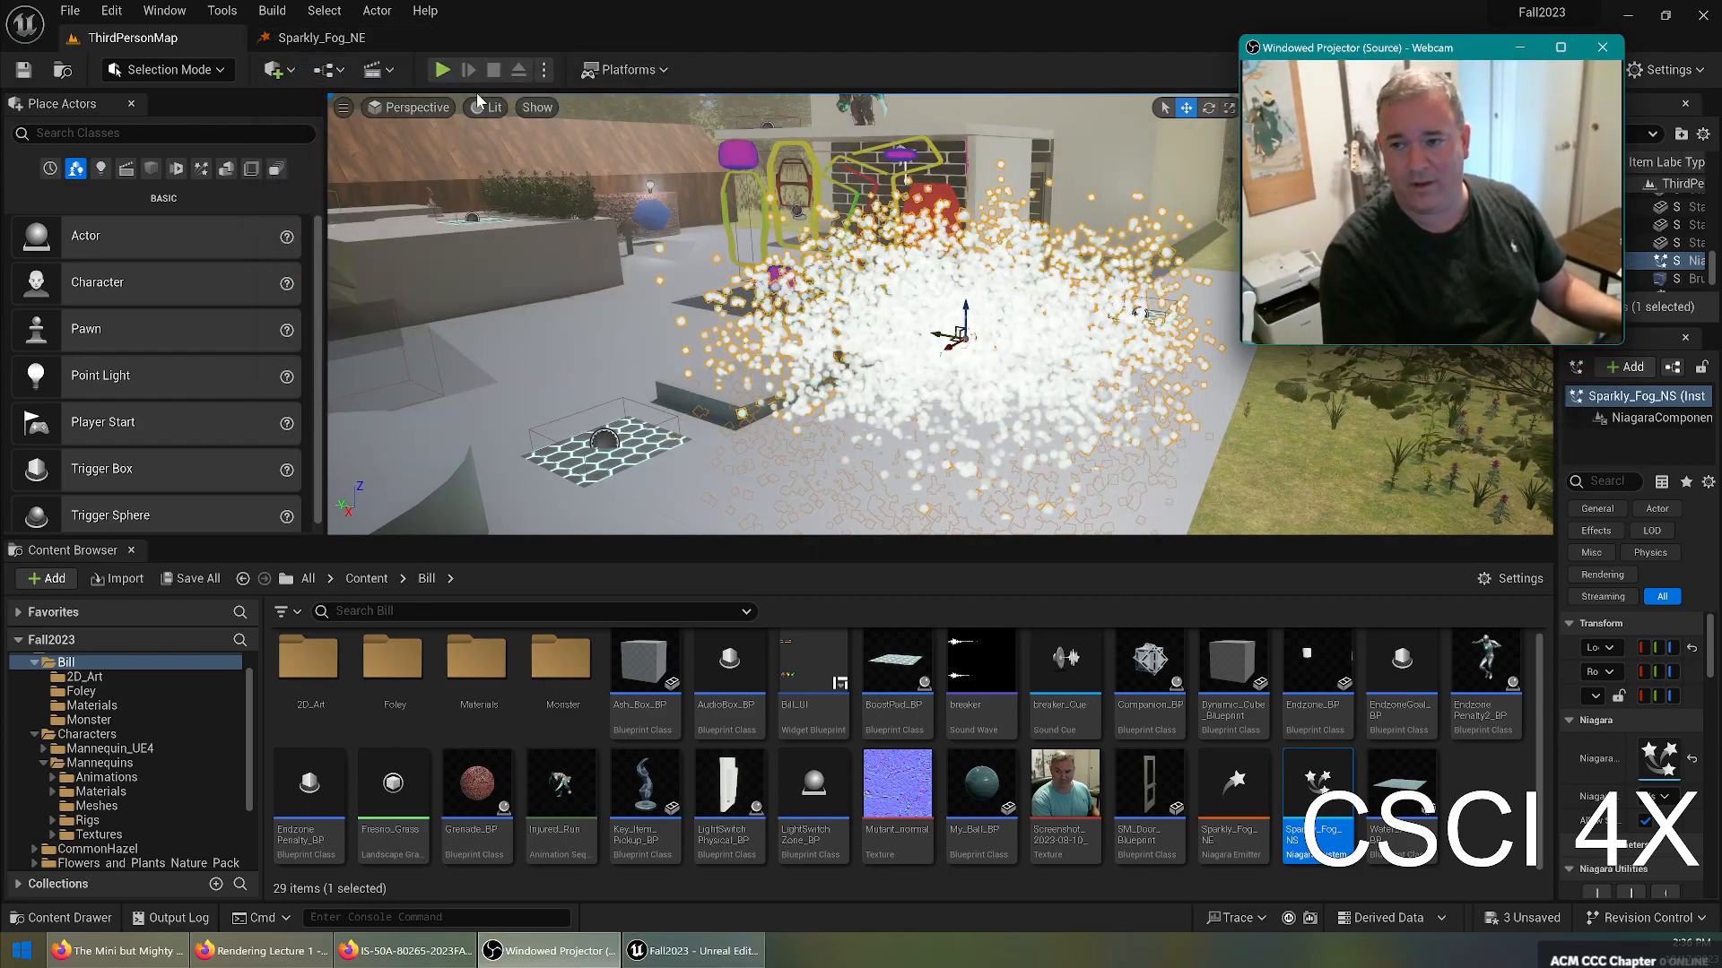
{"action": "left_click", "coordinate": [516, 161]}
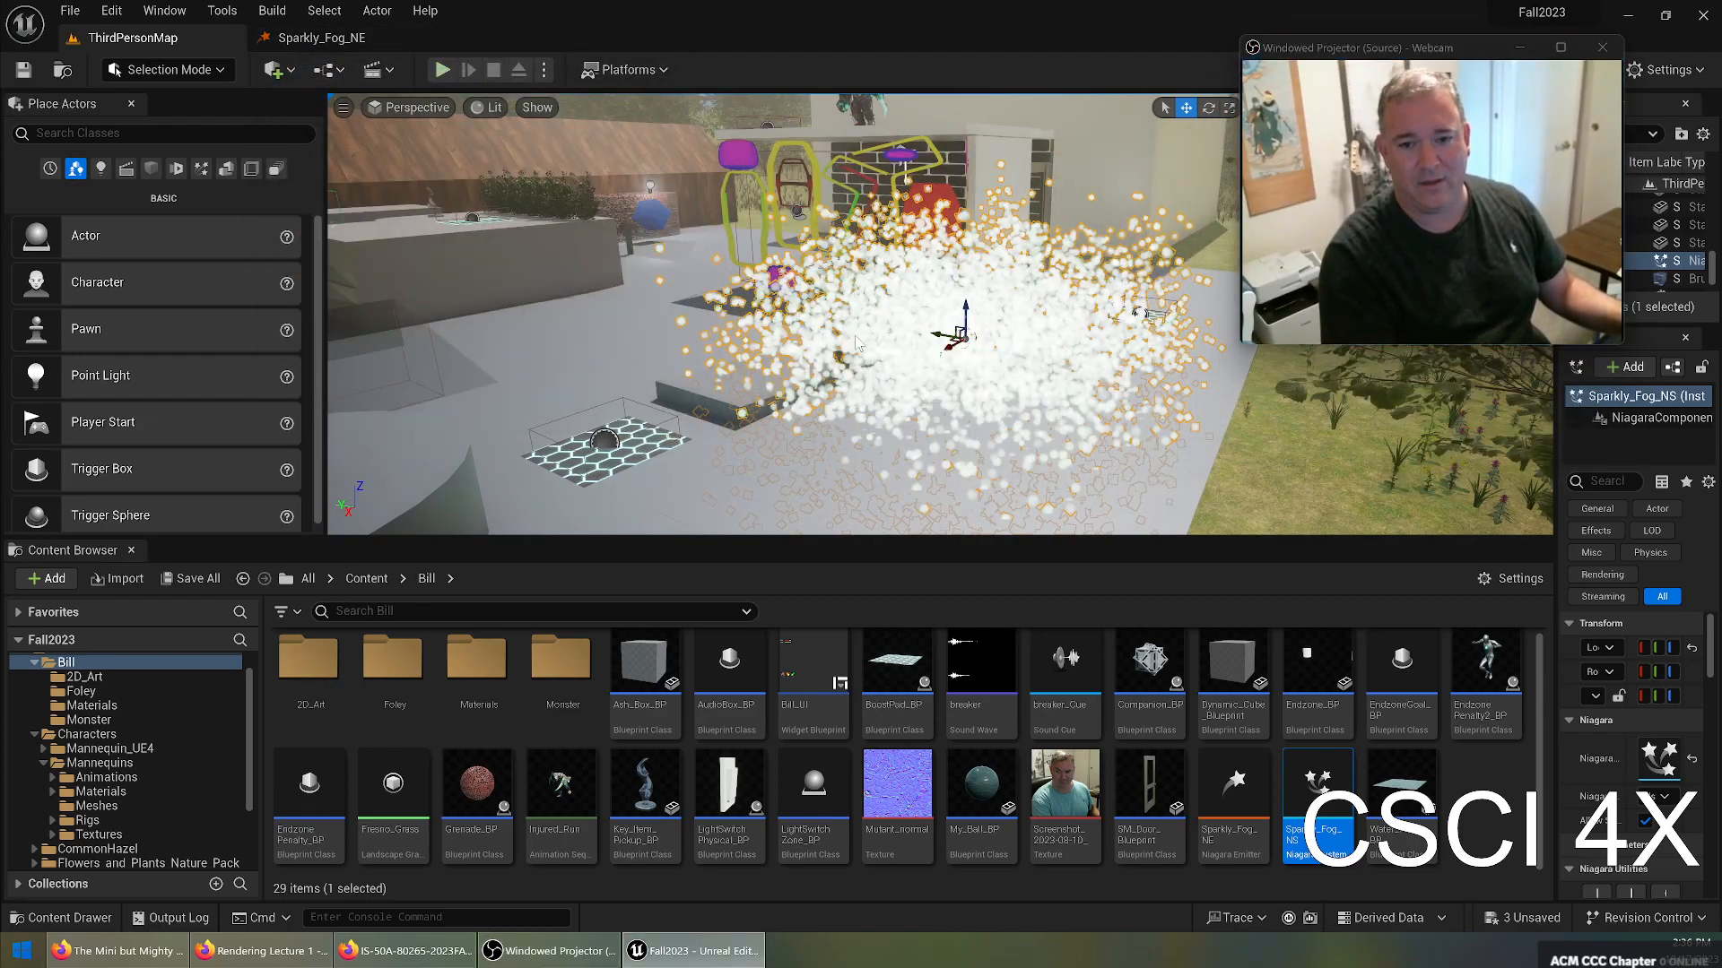
{"action": "key", "text": "alt+p"}
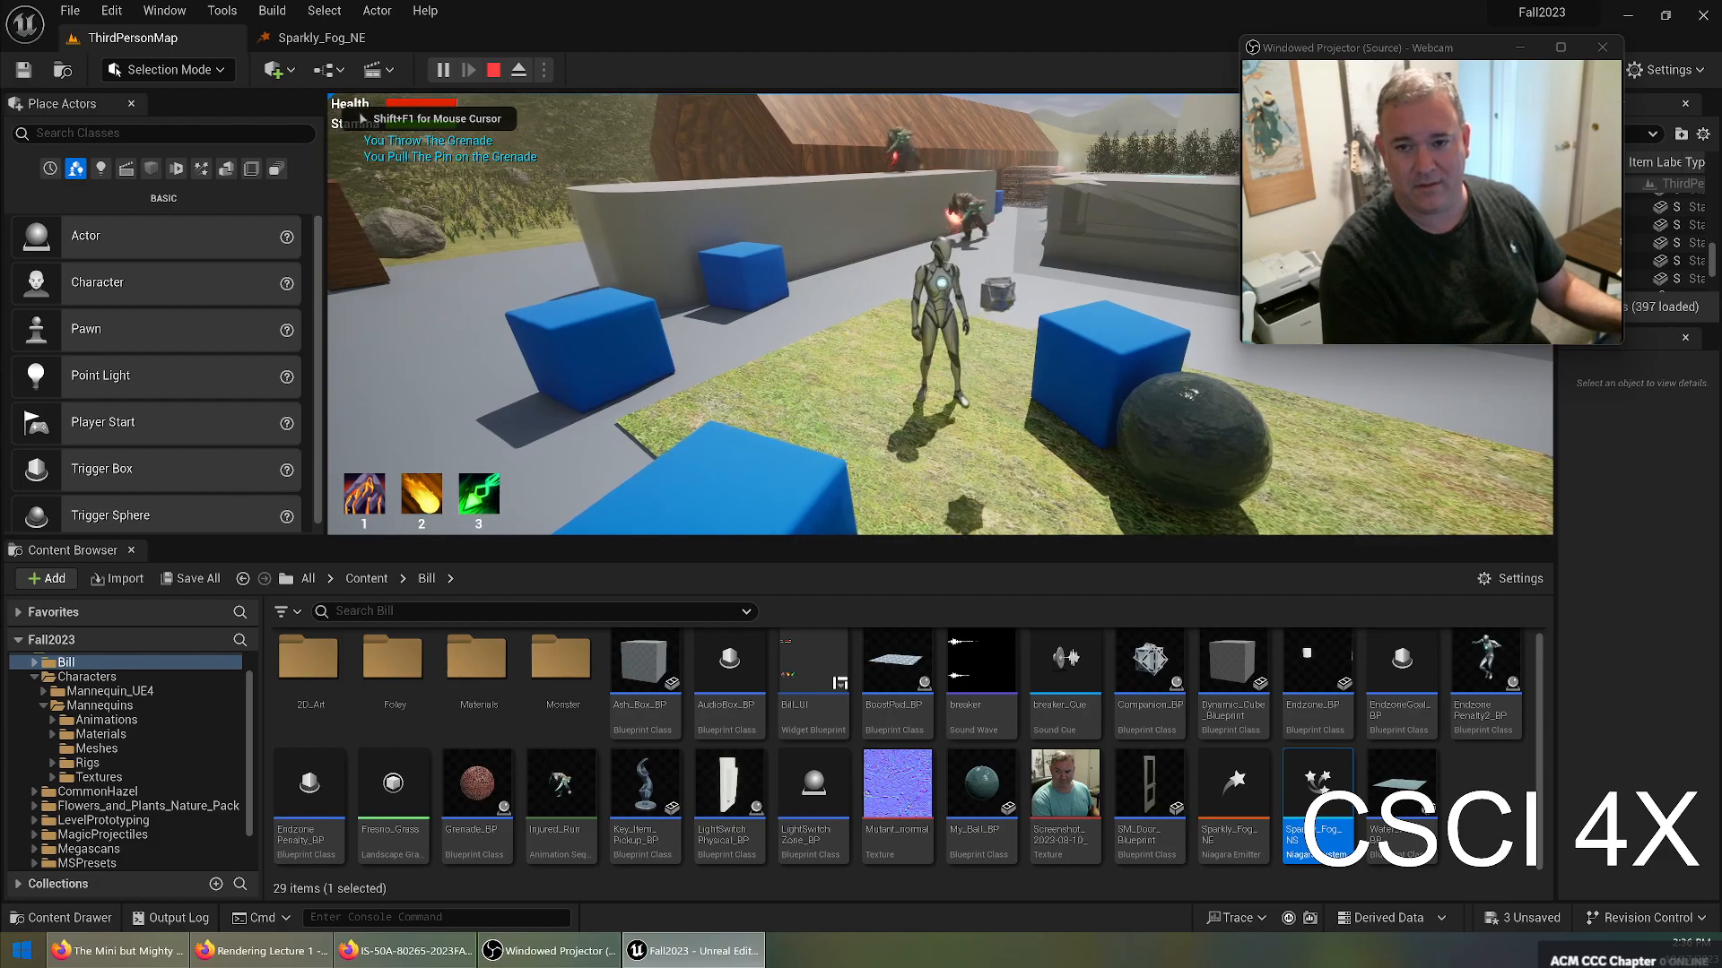
{"action": "key", "text": "s"}
{"action": "key", "text": "w"}
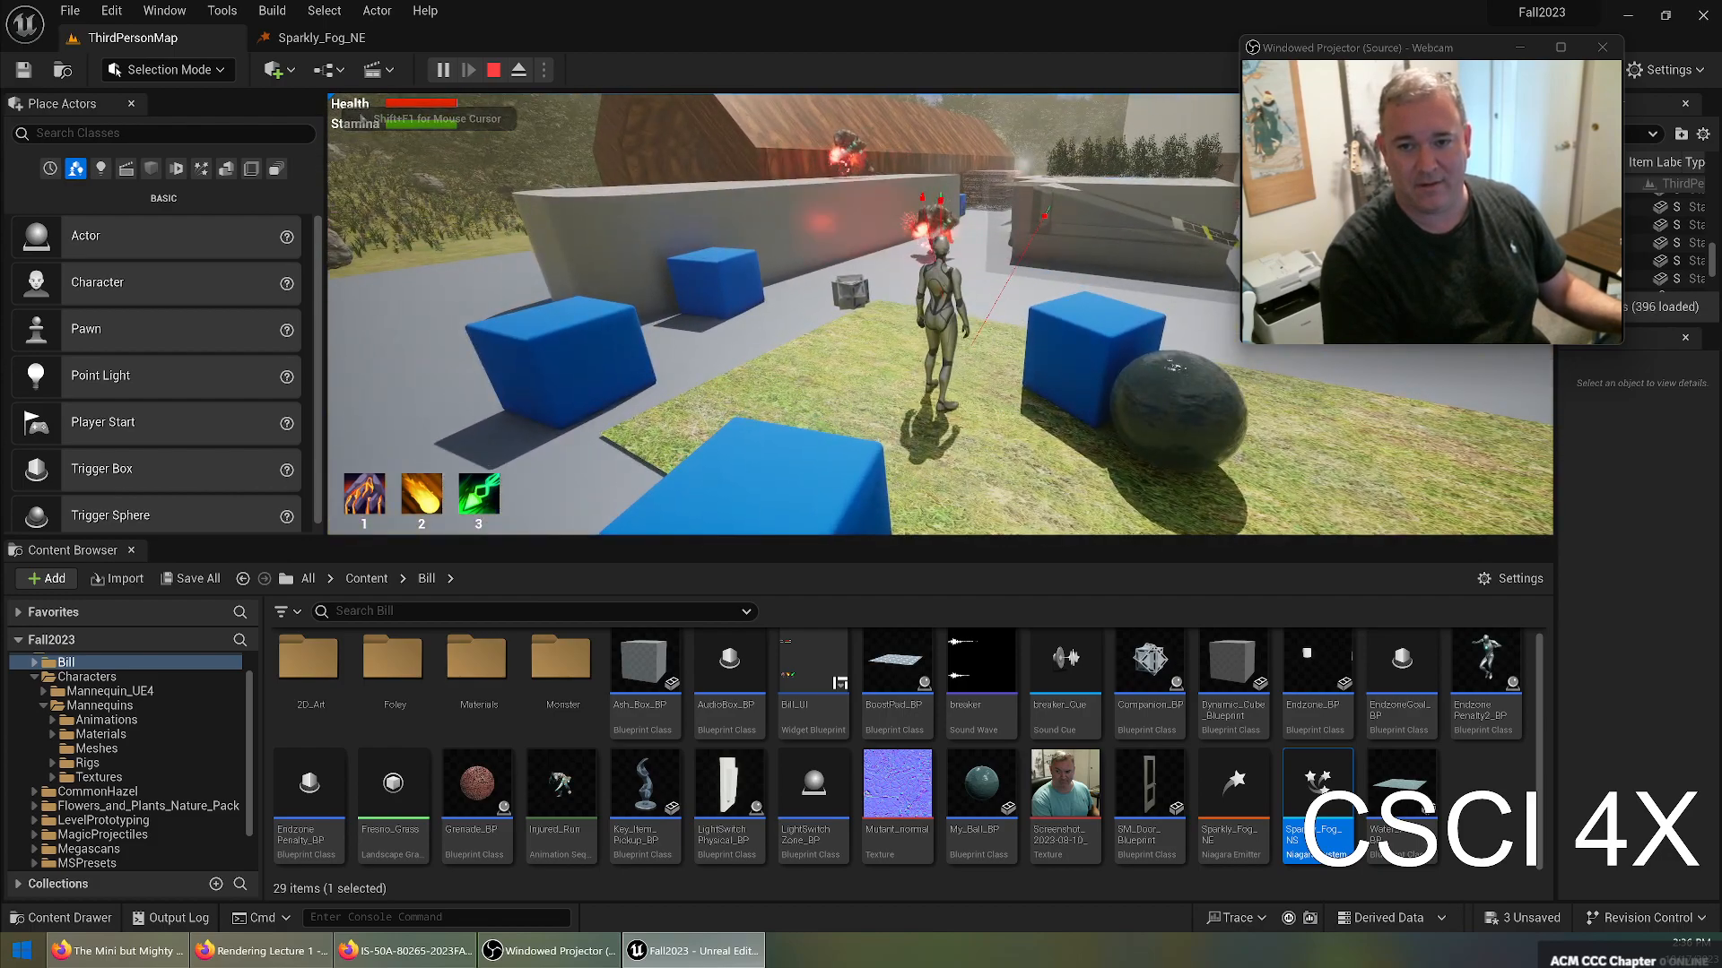
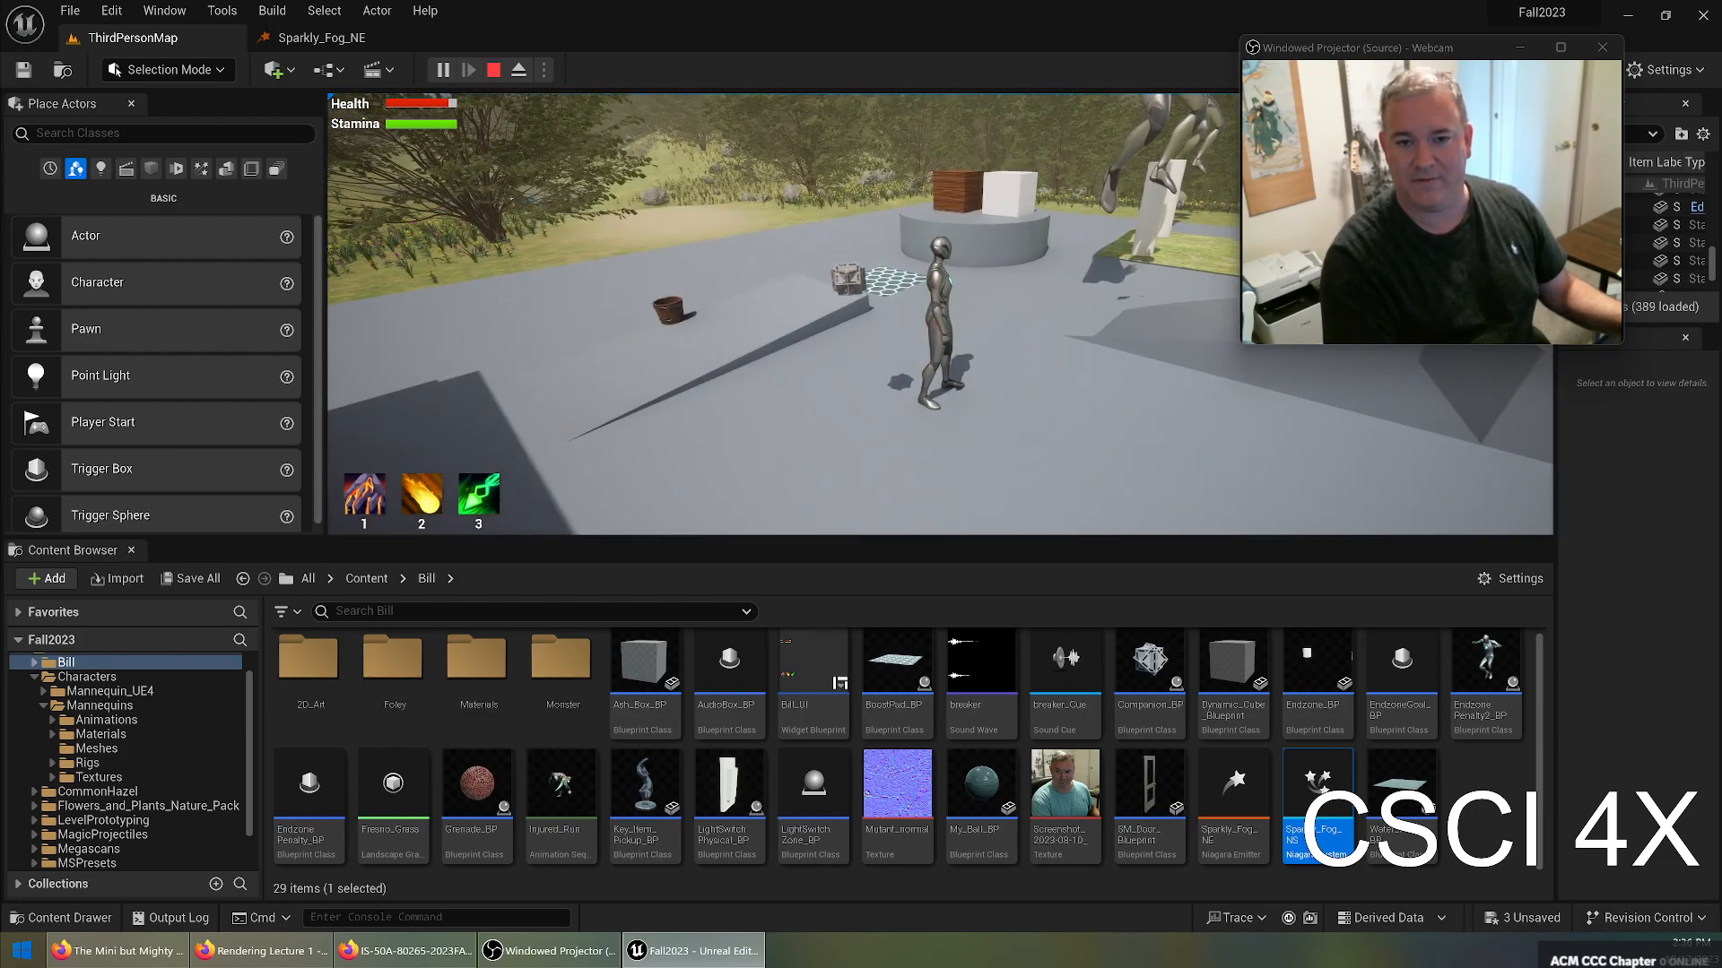
{"action": "key", "text": "Escape"}
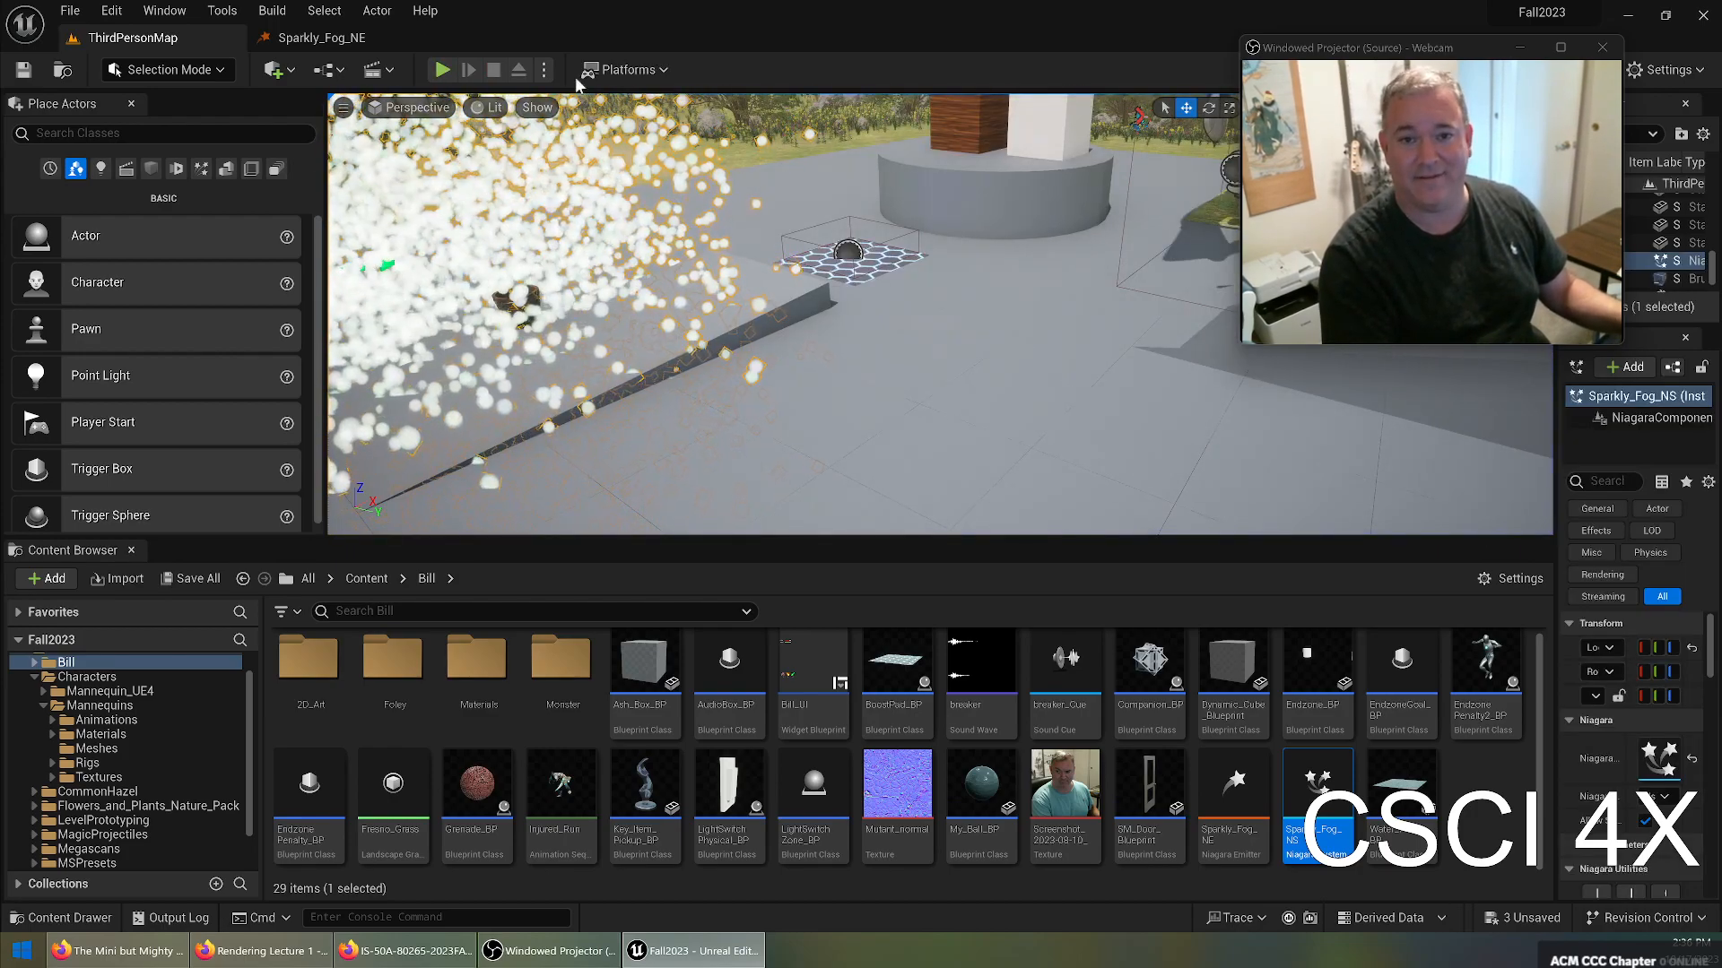
Play-test the level again, running the character towards the sparkly fog and around the walls before ending play.
{"action": "left_click", "coordinate": [442, 69]}
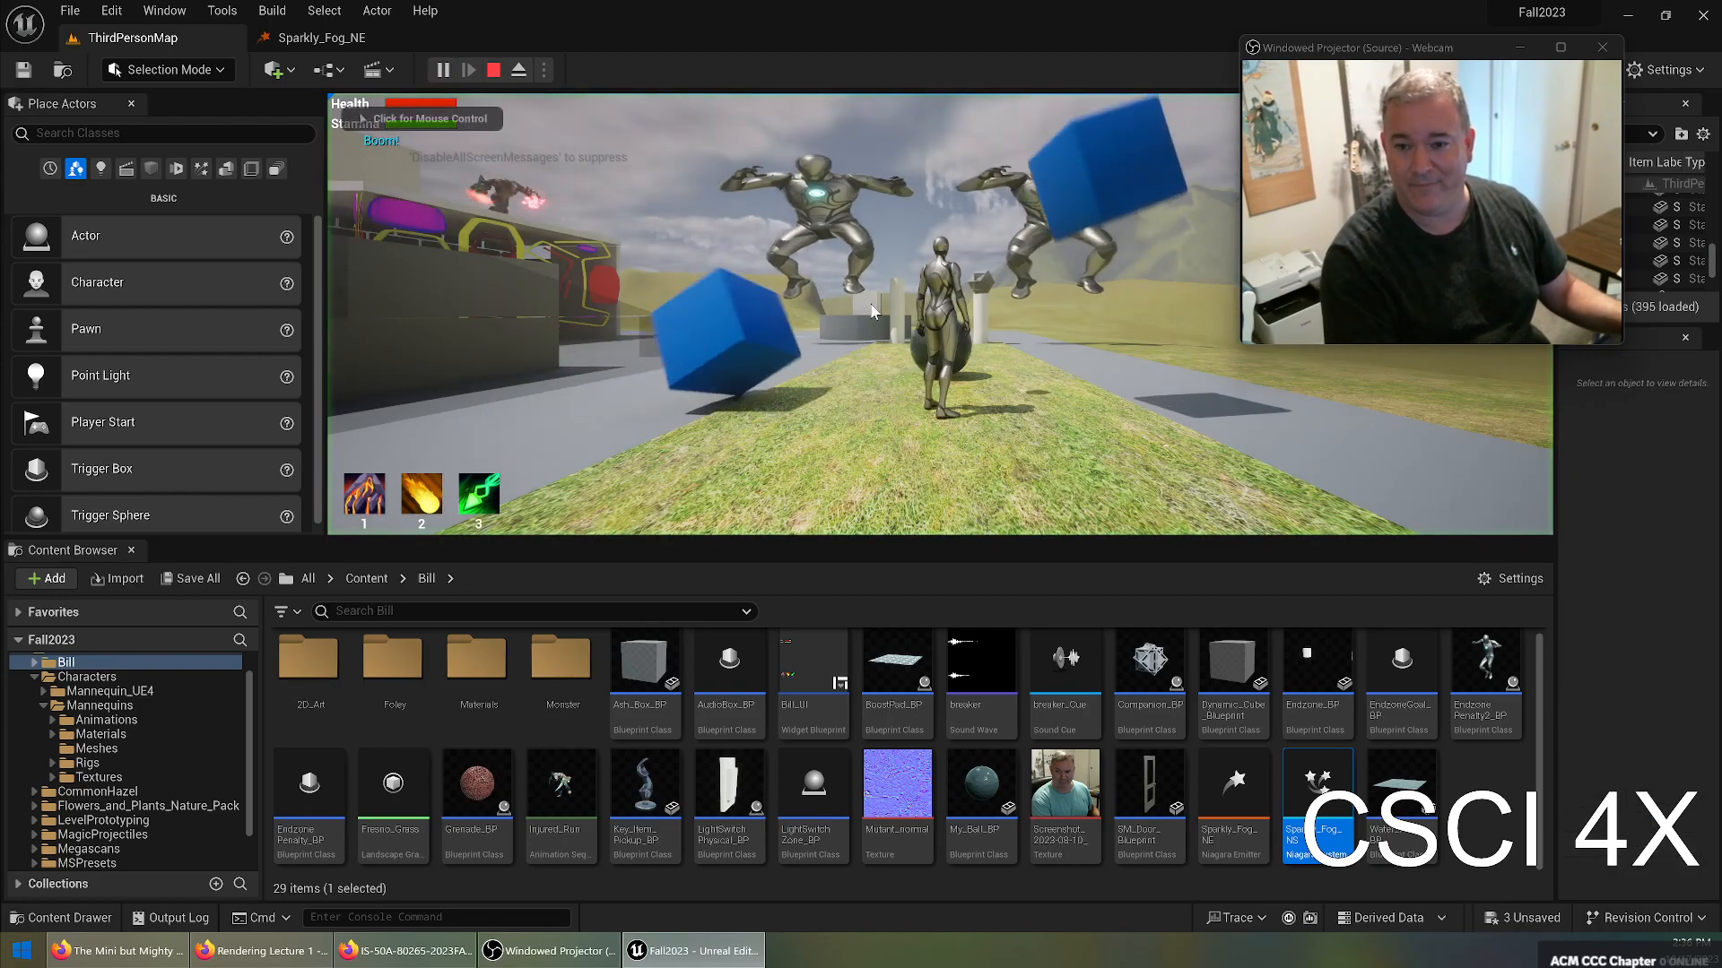
{"action": "key", "text": "w"}
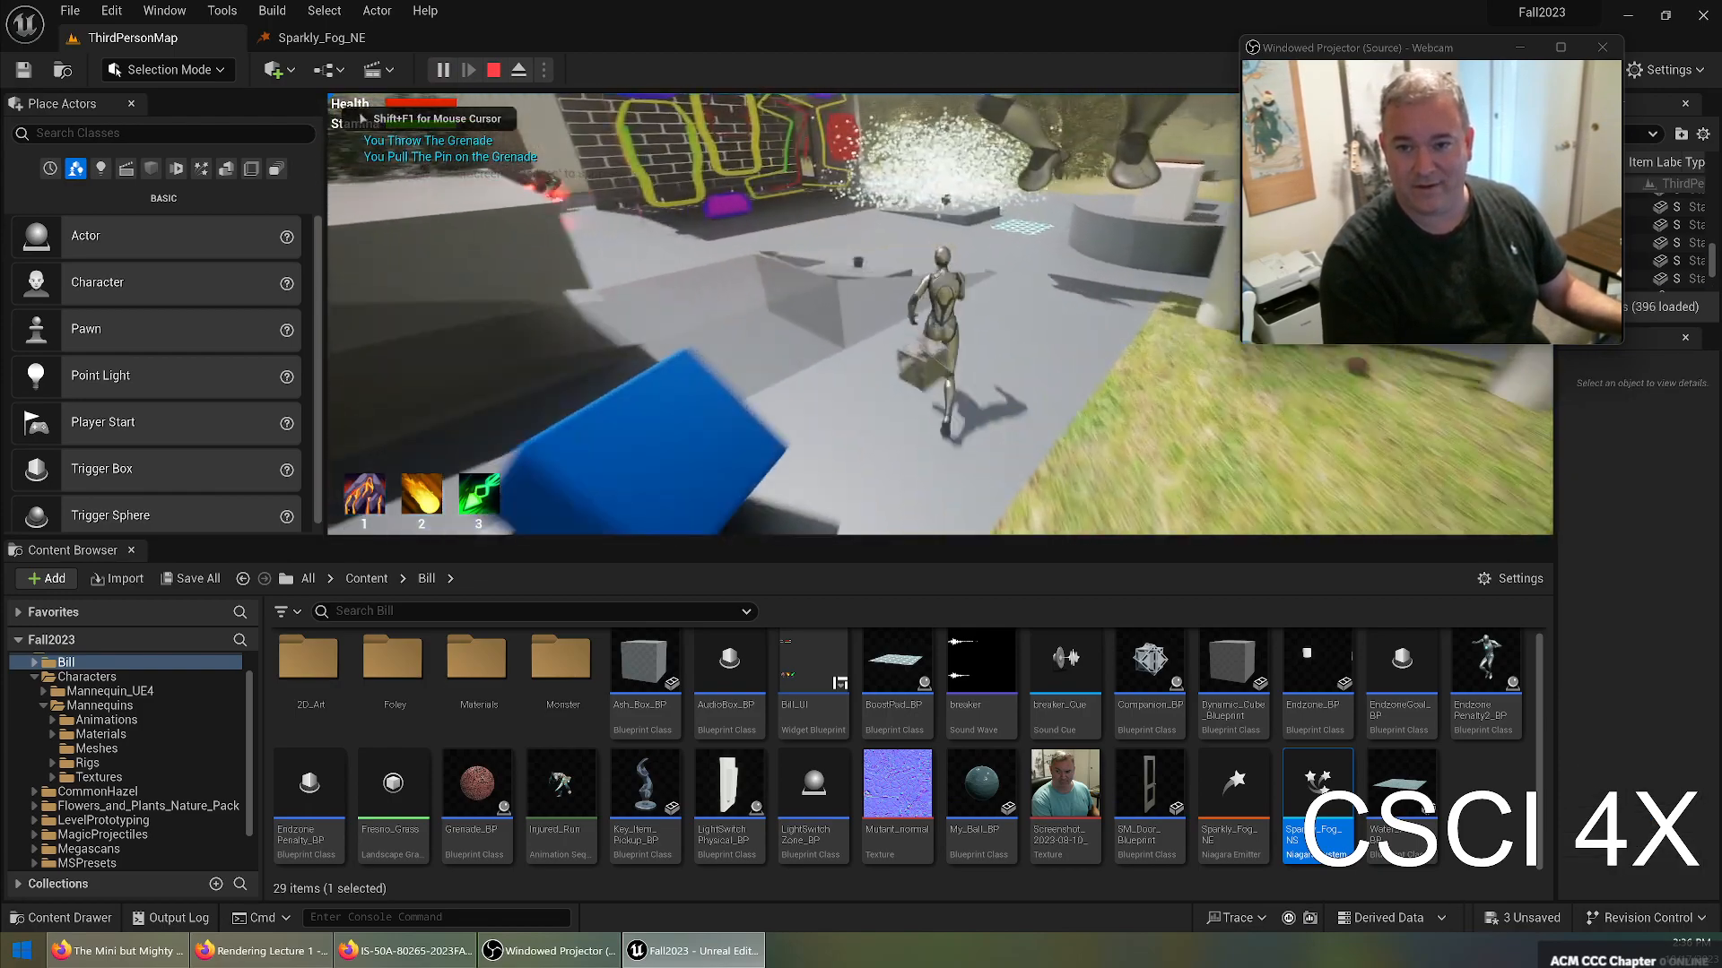
{"action": "key", "text": "a"}
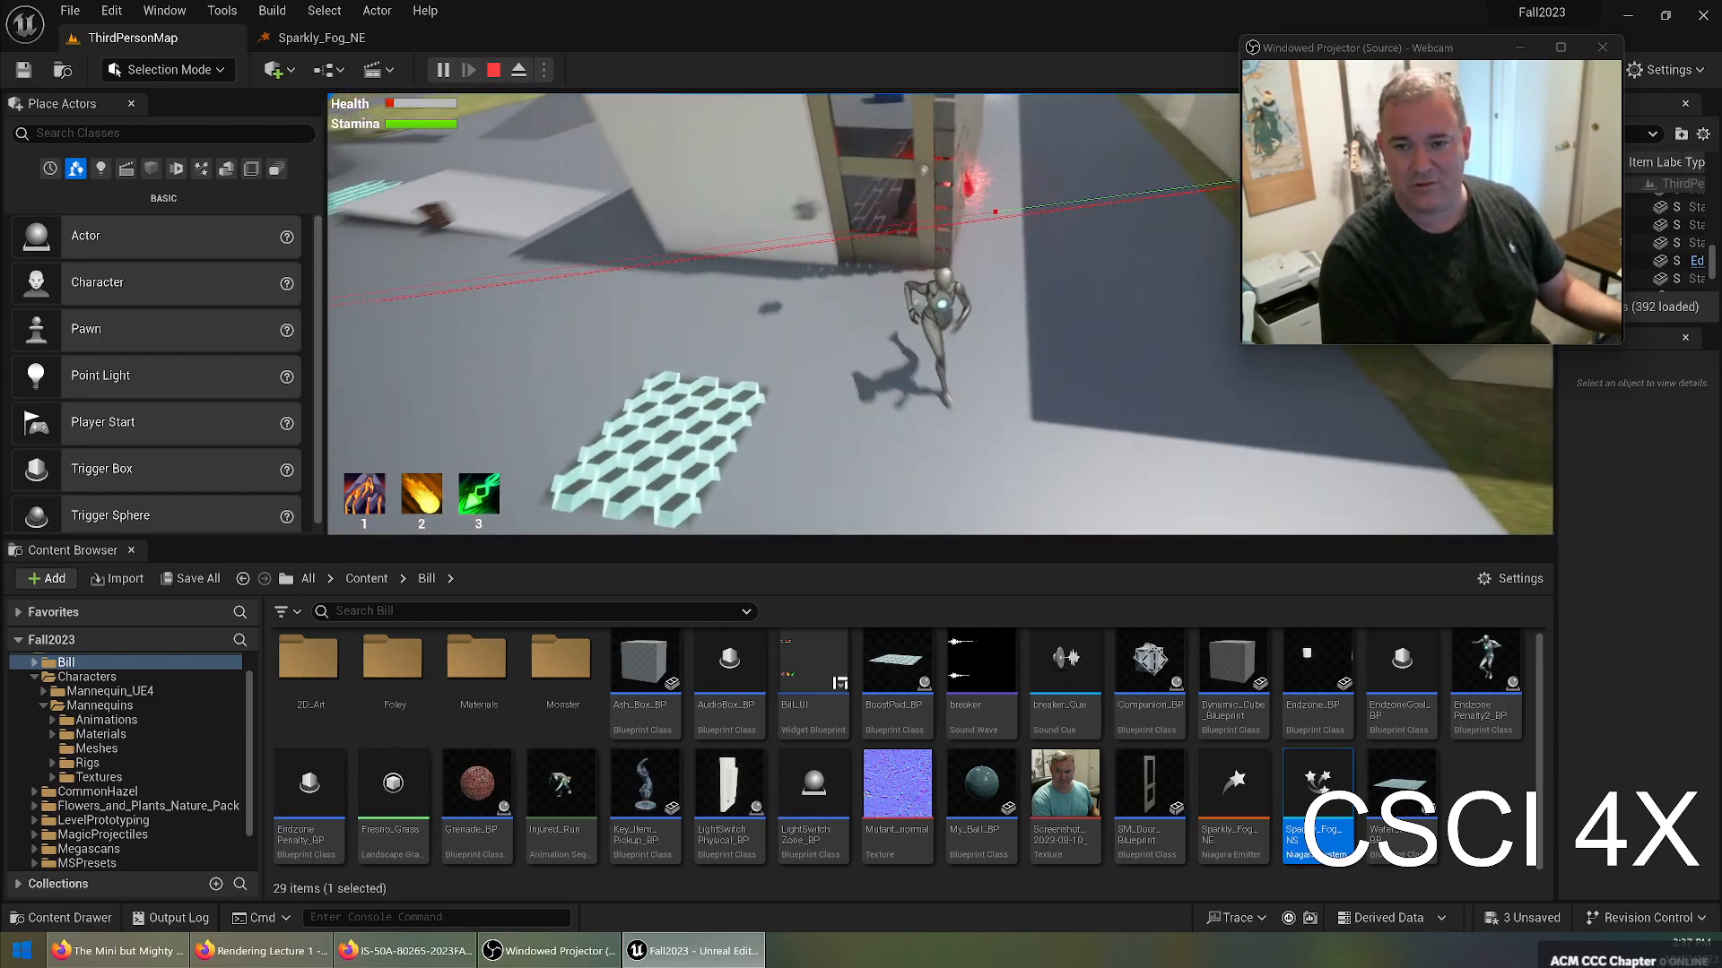
{"action": "key", "text": "w"}
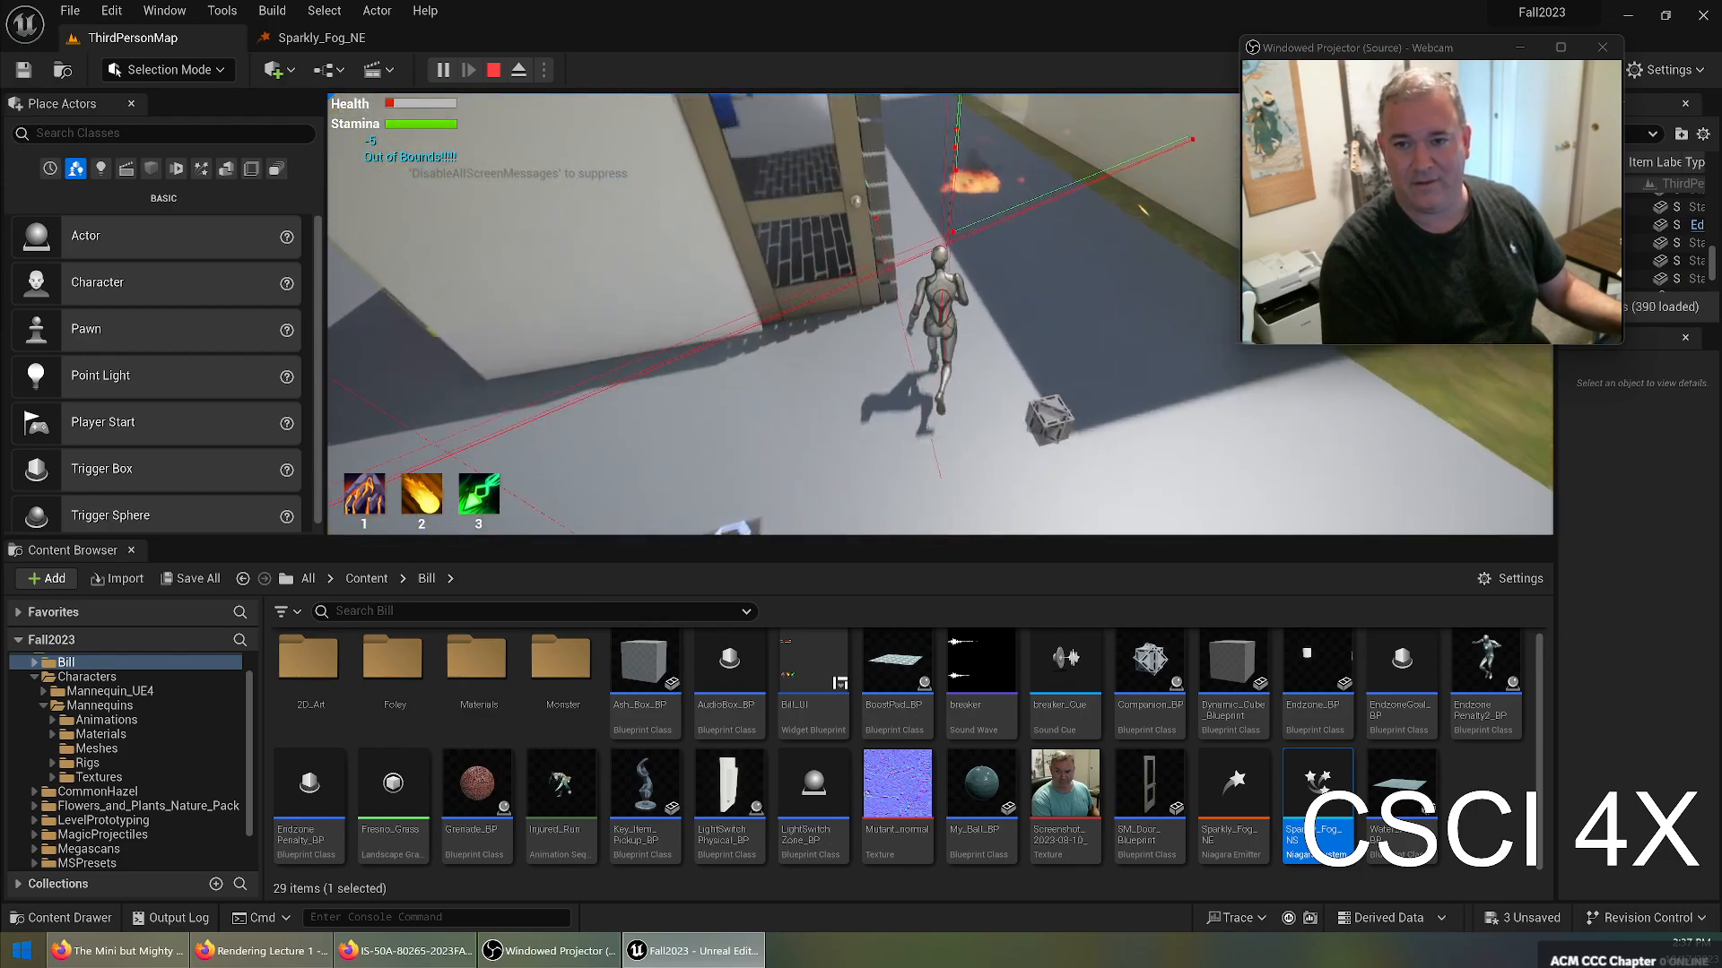
{"action": "key", "text": "w"}
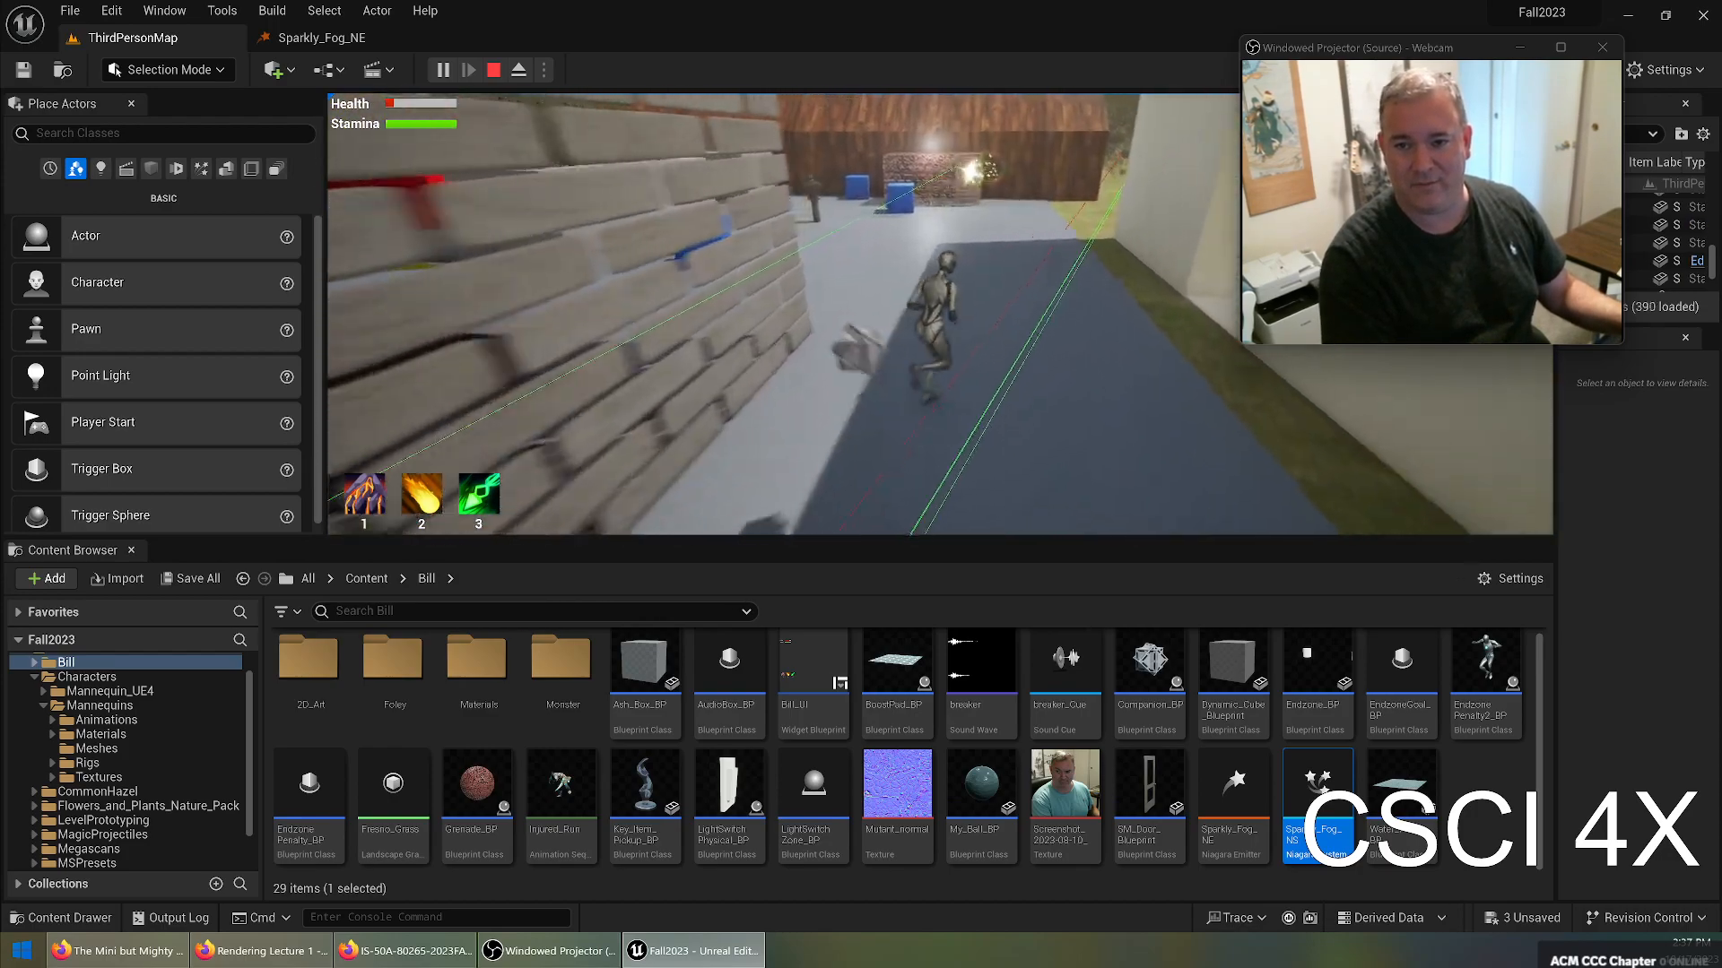
{"action": "key", "text": "w"}
{"action": "key", "text": "space"}
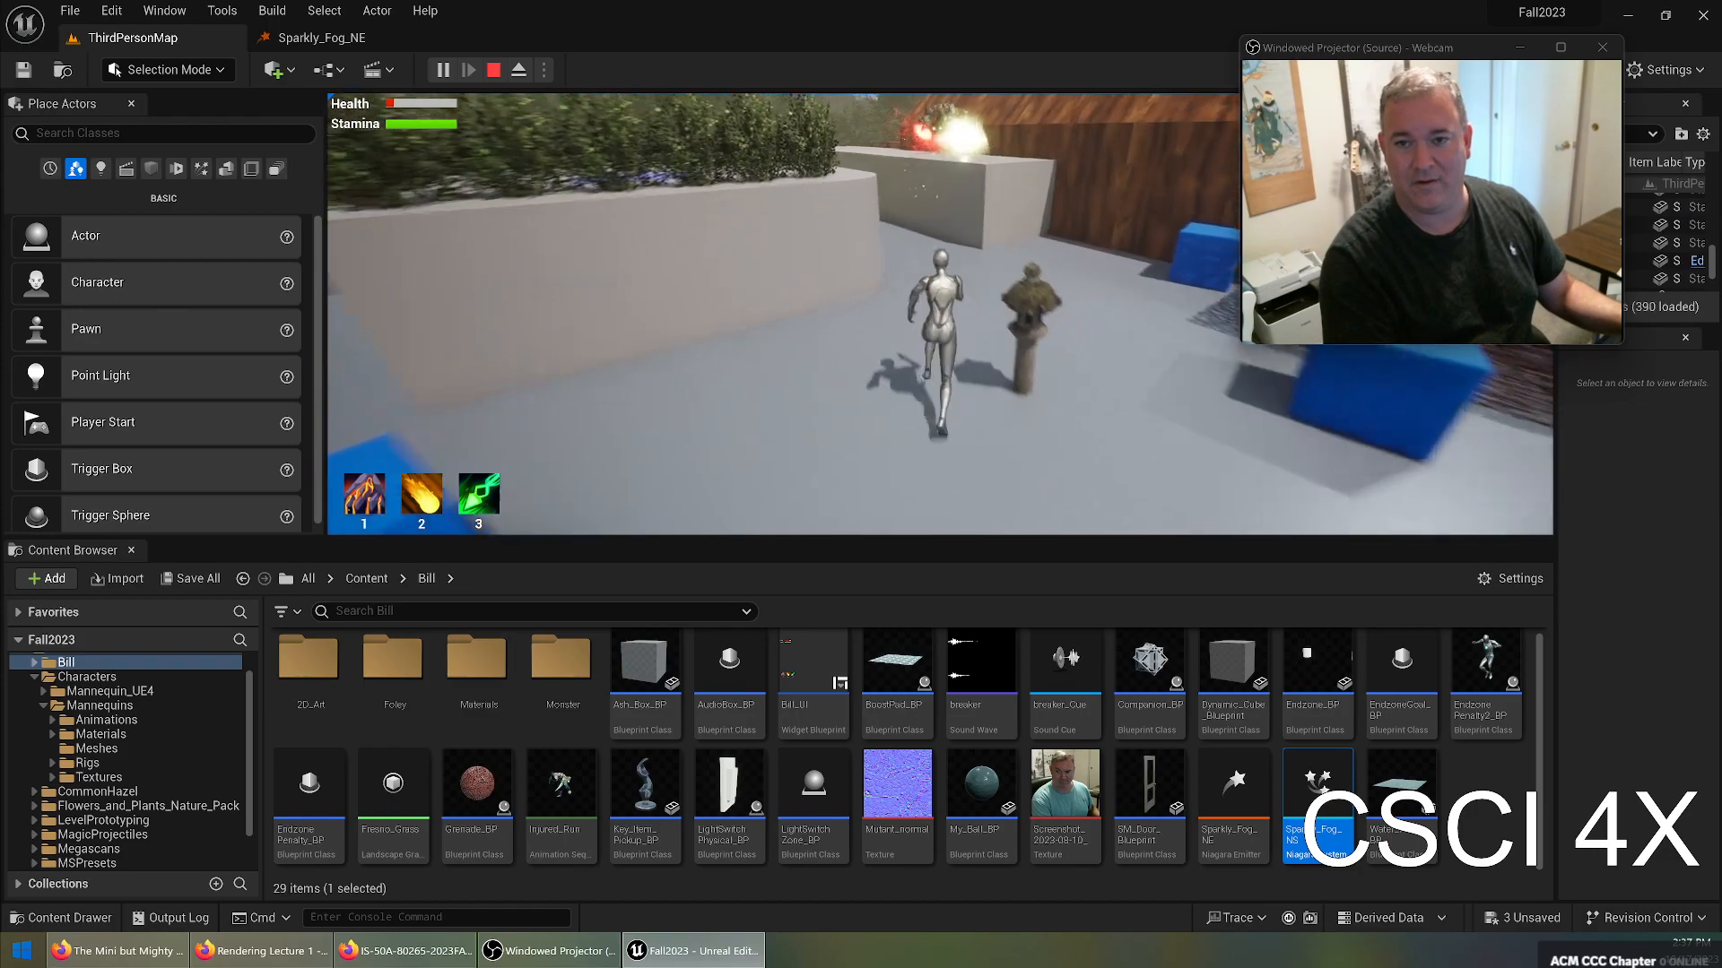
{"action": "key", "text": "space"}
{"action": "key", "text": "w"}
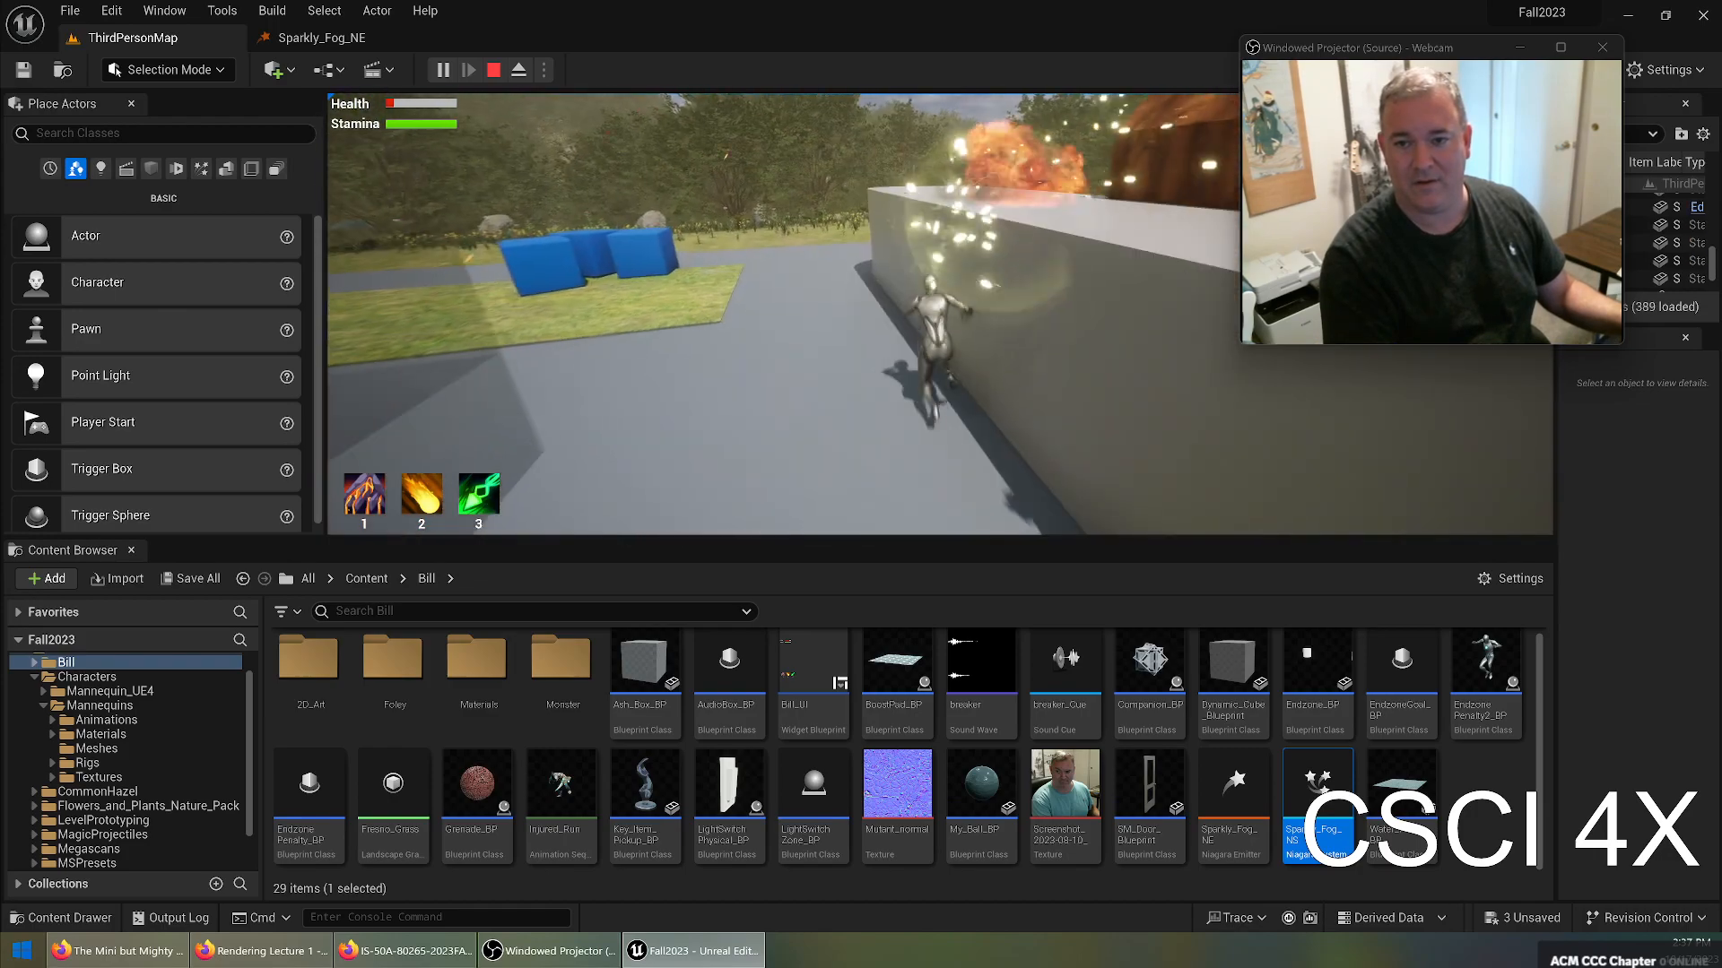
{"action": "key", "text": "w"}
{"action": "key", "text": "Escape"}
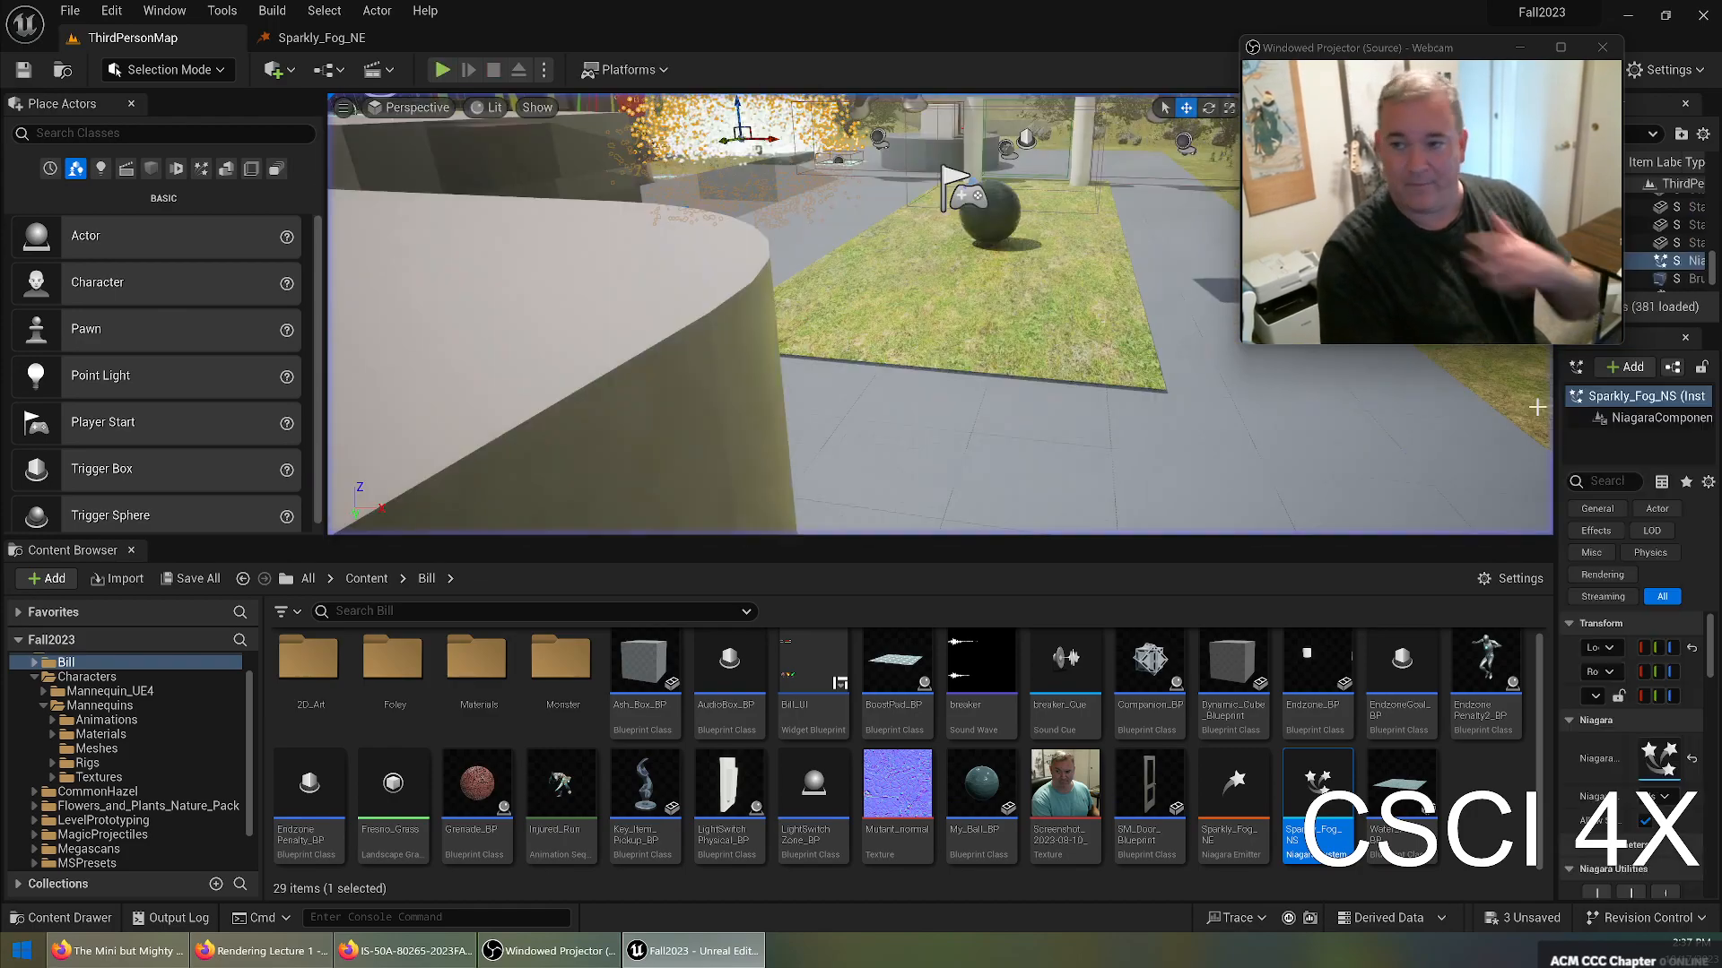
Try again to place the Sparkly_Fog_NE emitter directly in the level near the grass patch.
{"action": "left_click_drag", "start_coordinate": [1234, 788], "coordinate": [1193, 583]}
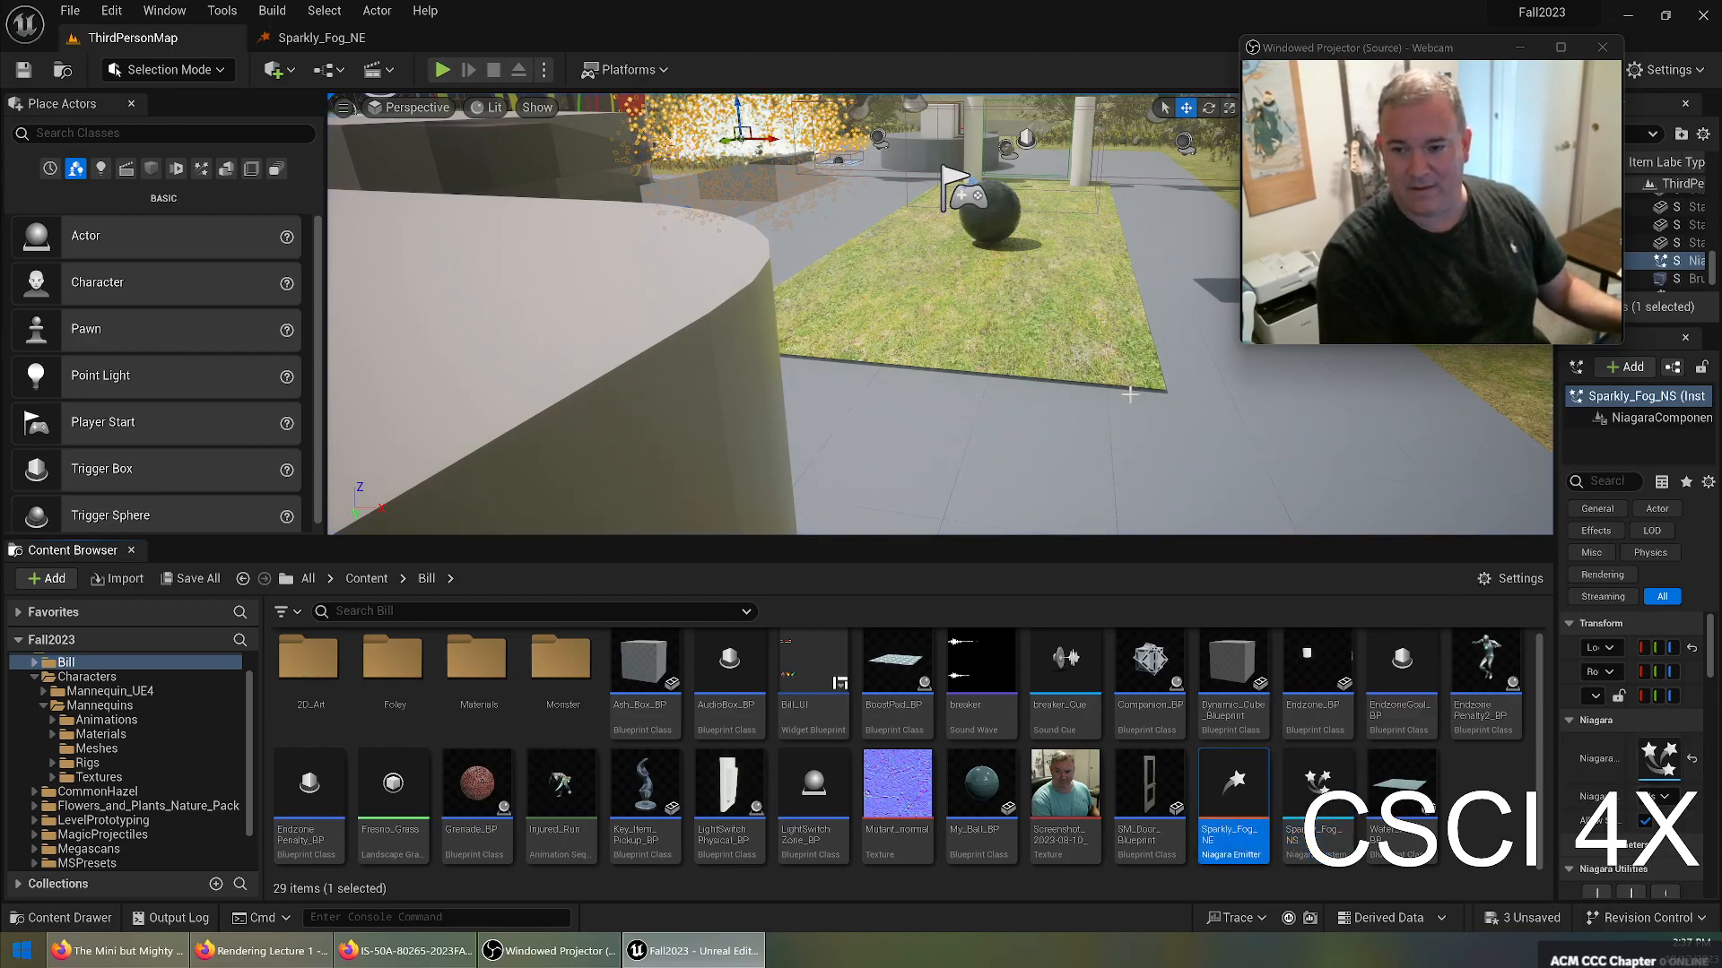
{"action": "key", "text": "w"}
{"action": "right_click_drag", "start_coordinate": [1112, 404], "coordinate": [1033, 360]}
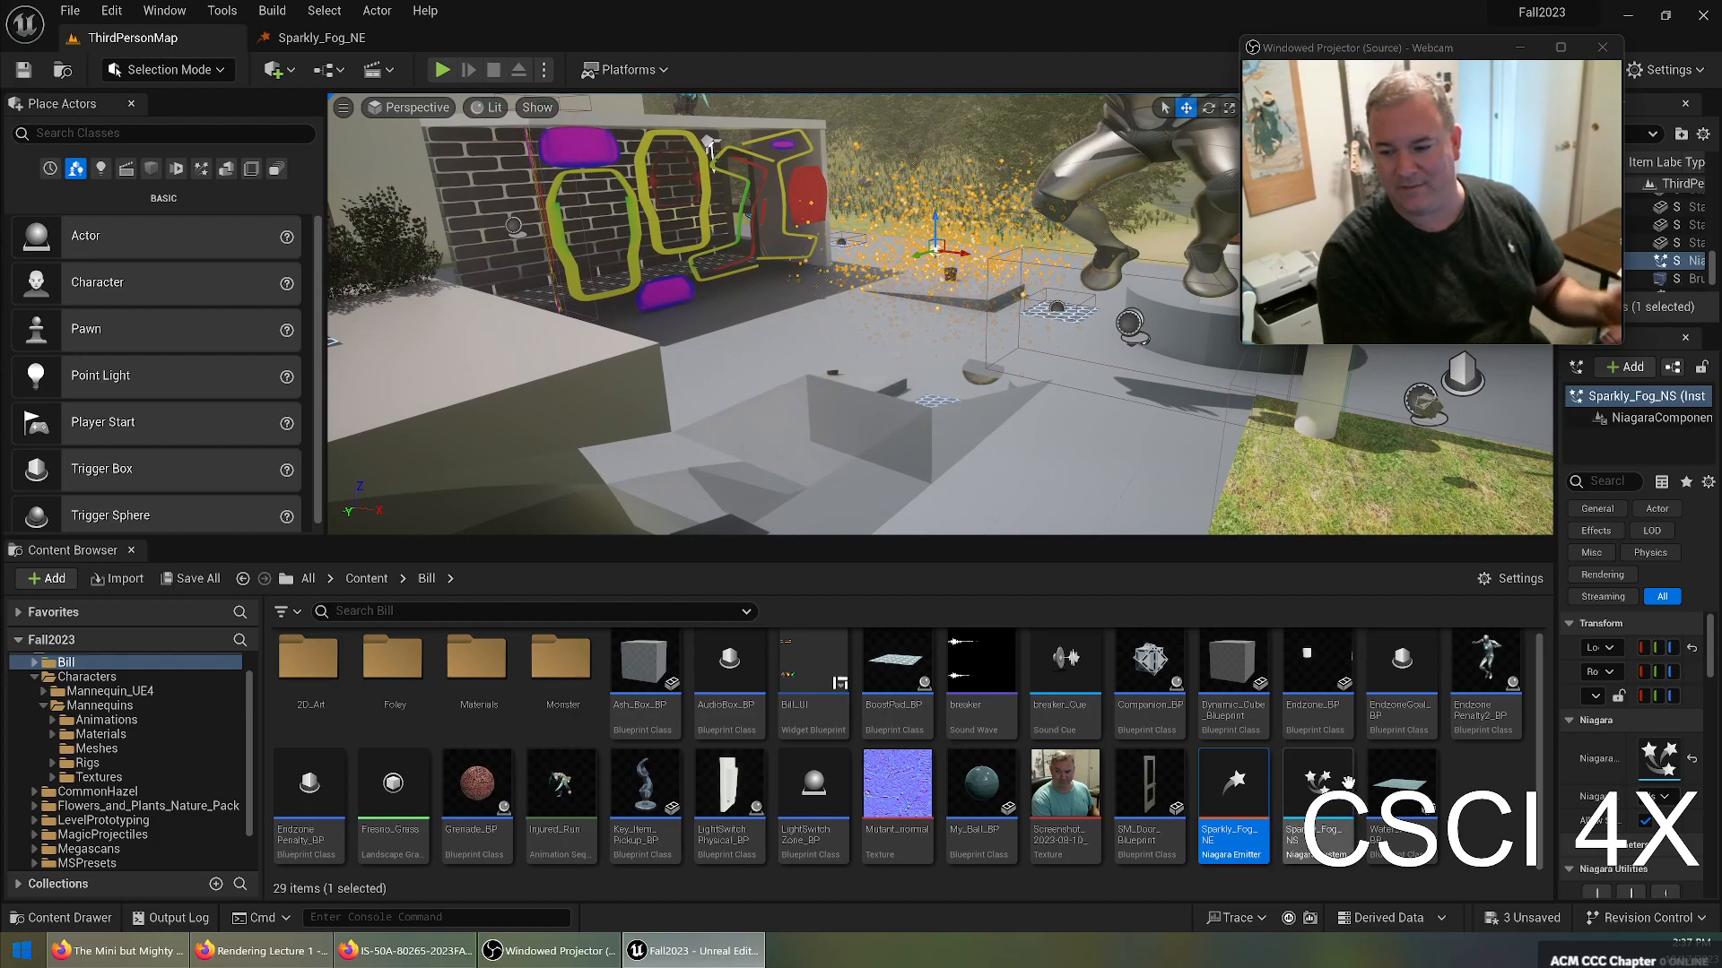
Open the Sparkly_Fog_NS system and compare the settings of its system node with those of the Sparkly_Fog_NE emitter node.
{"action": "left_click", "coordinate": [1341, 782]}
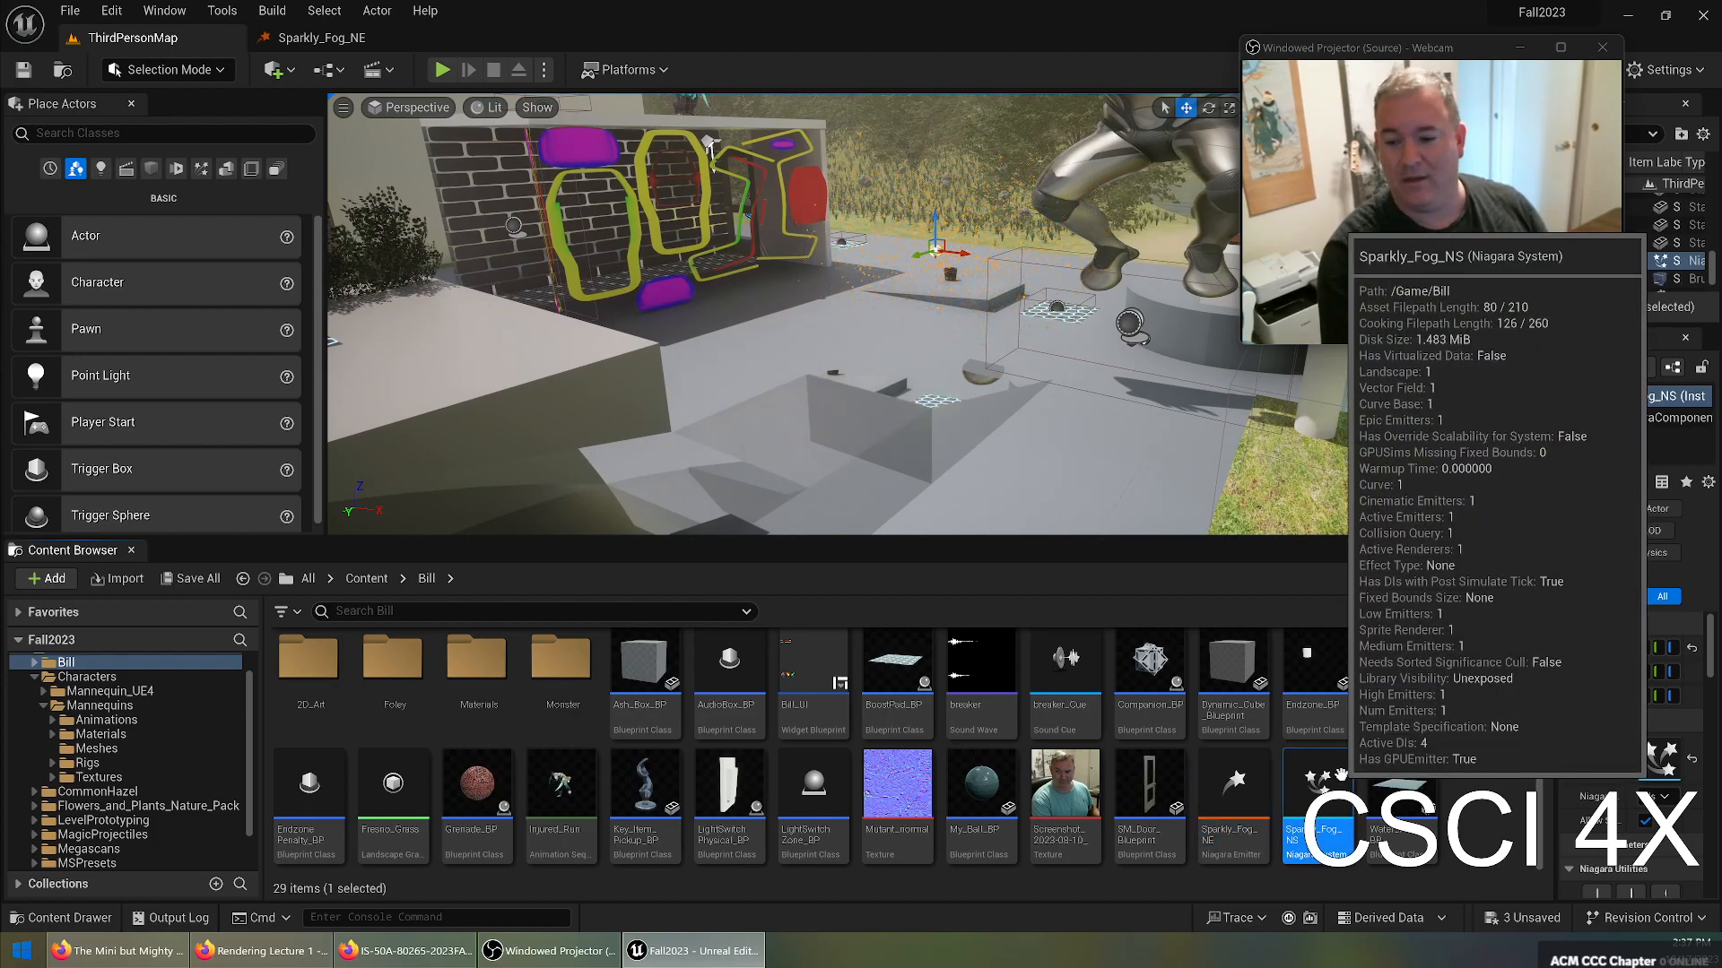
{"action": "double_click", "coordinate": [1341, 777]}
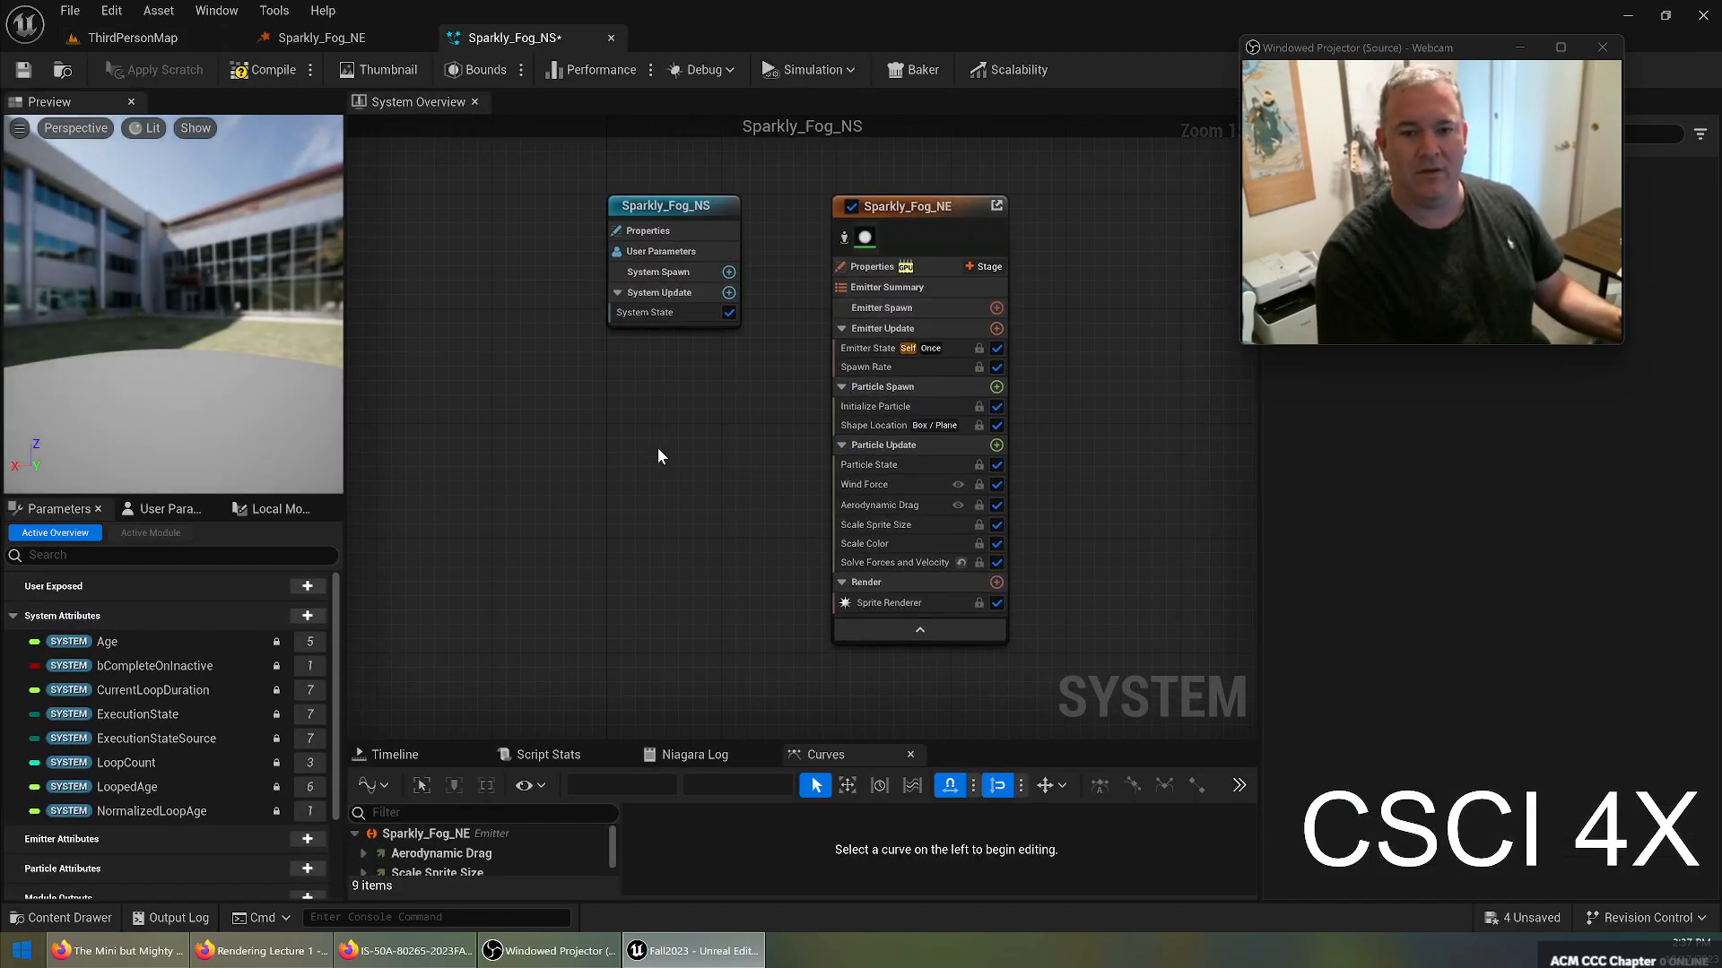
{"action": "left_click", "coordinate": [786, 234]}
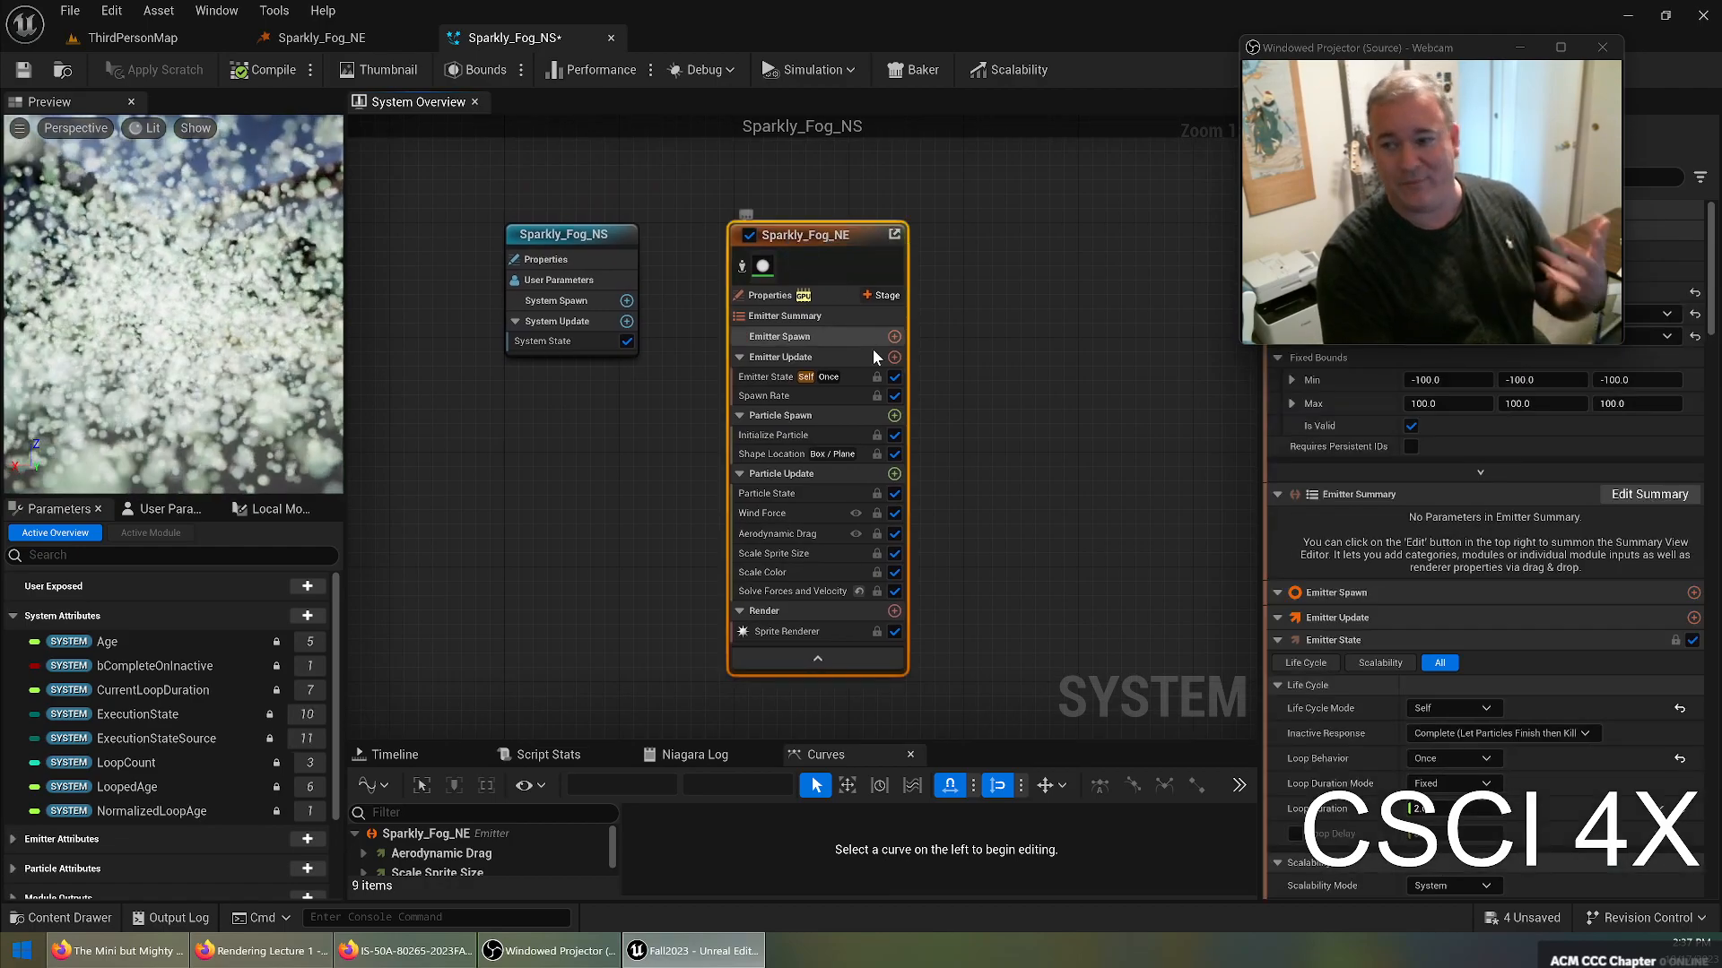
{"action": "left_click", "coordinate": [581, 236]}
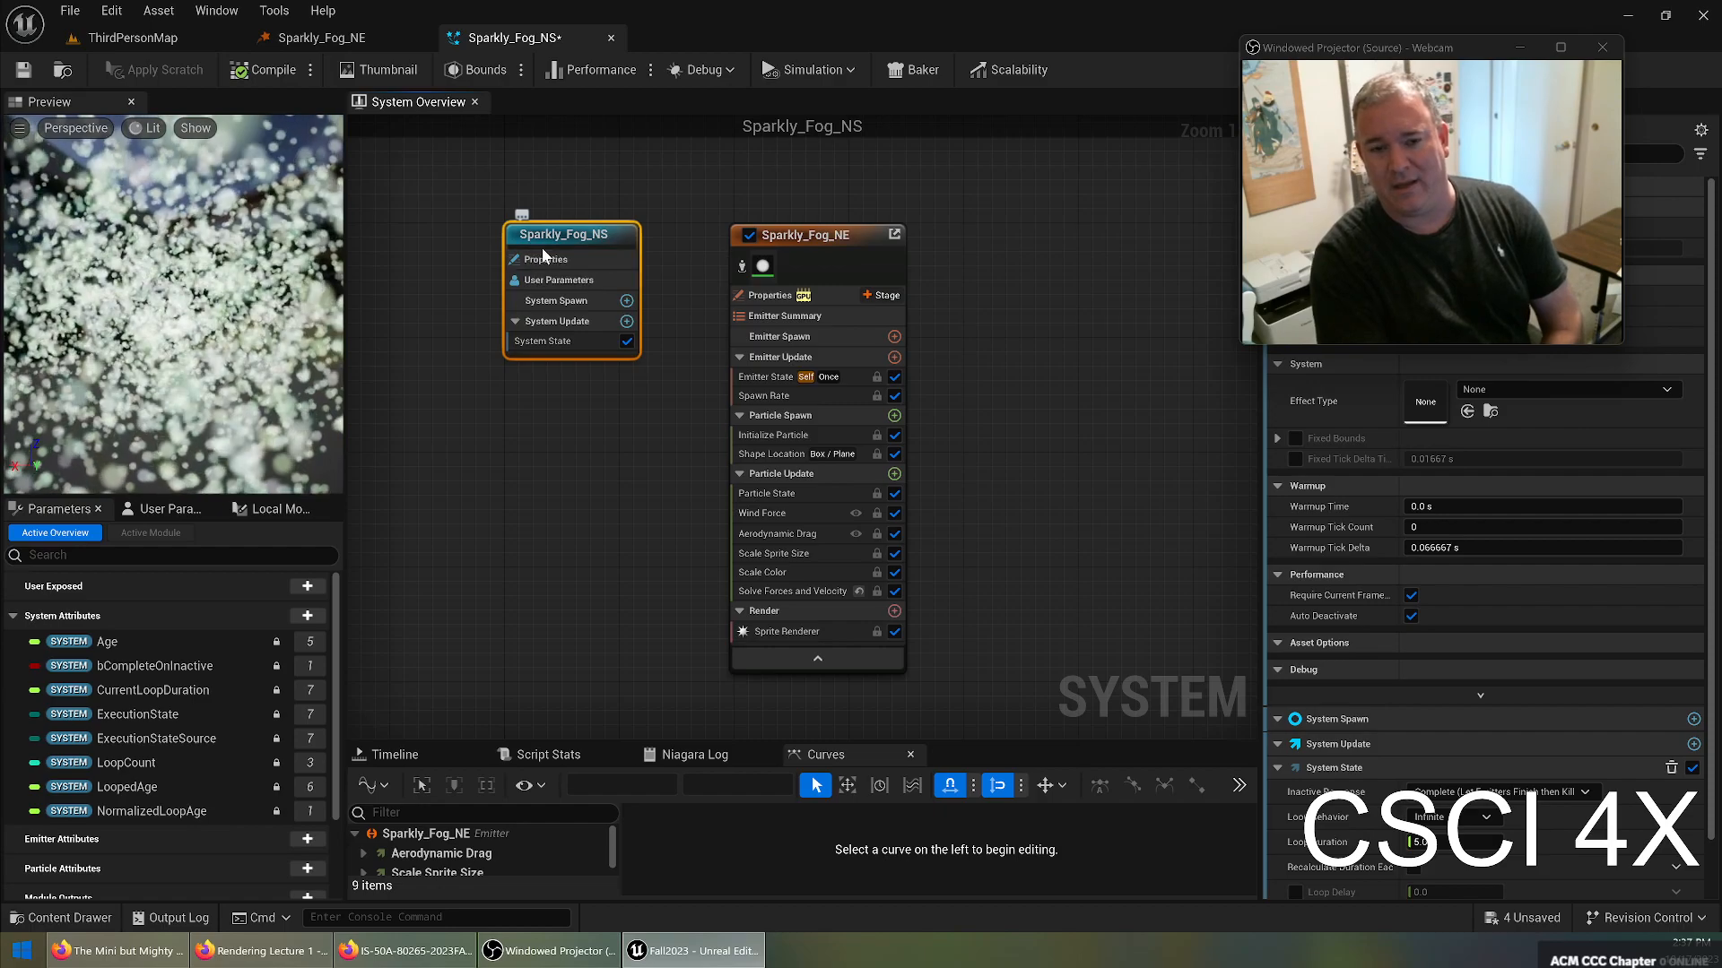
{"action": "left_click", "coordinate": [846, 243]}
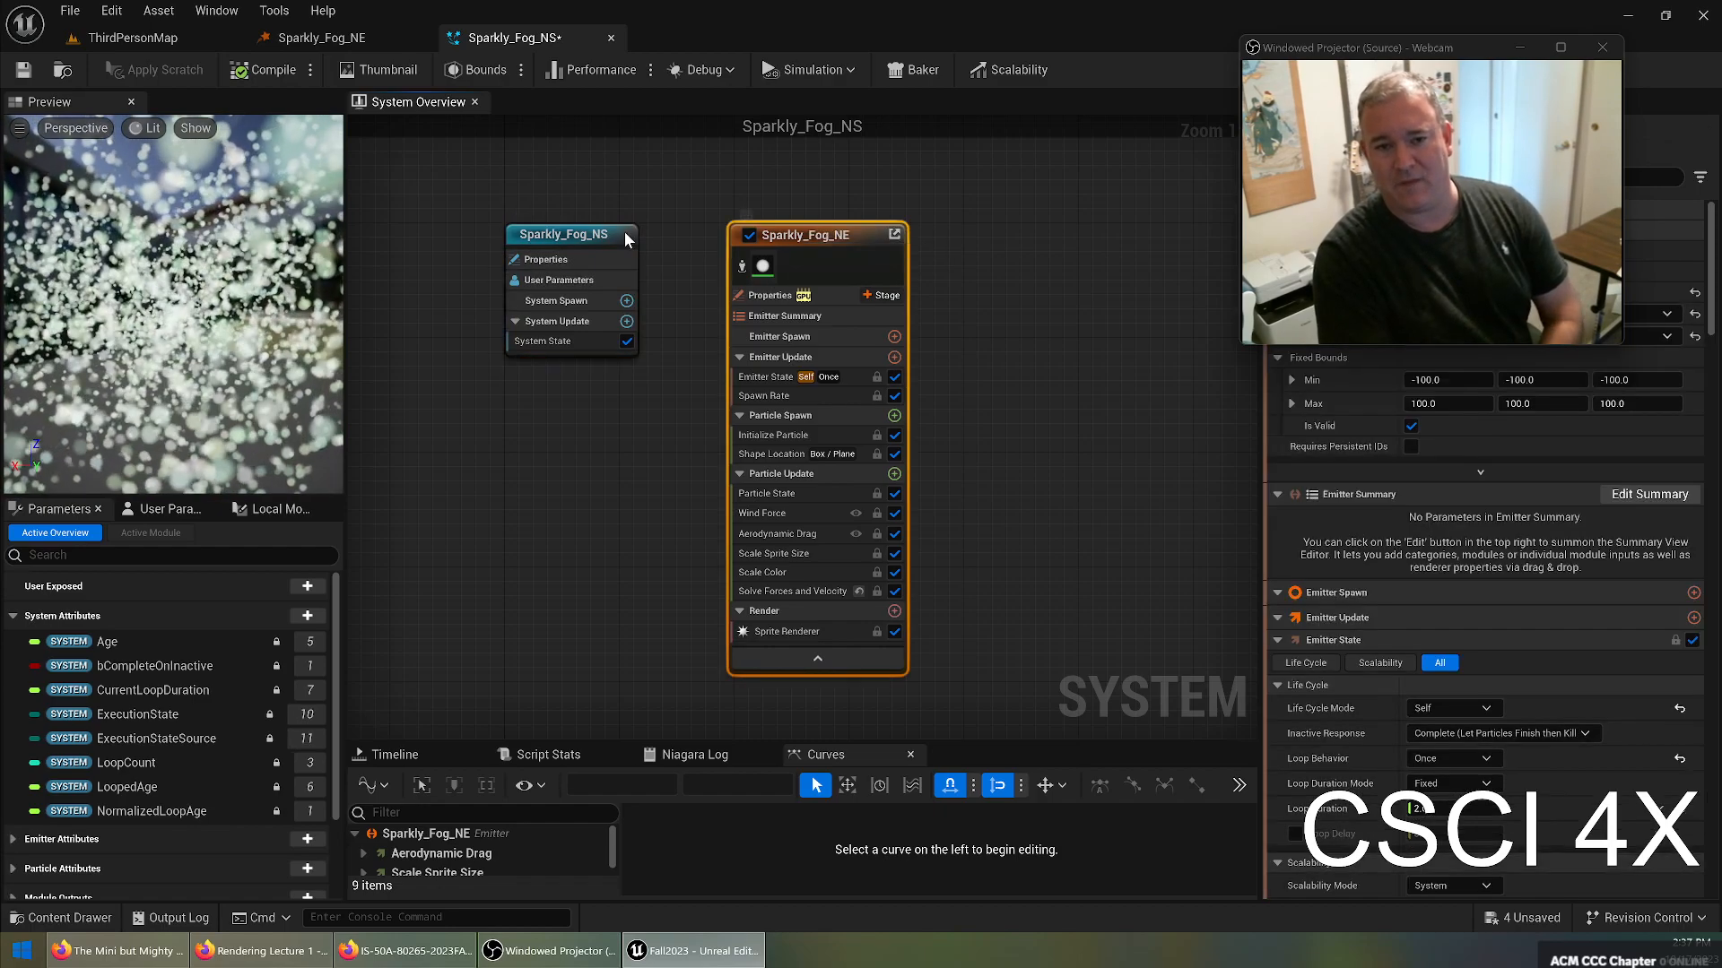
{"action": "left_click", "coordinate": [550, 235]}
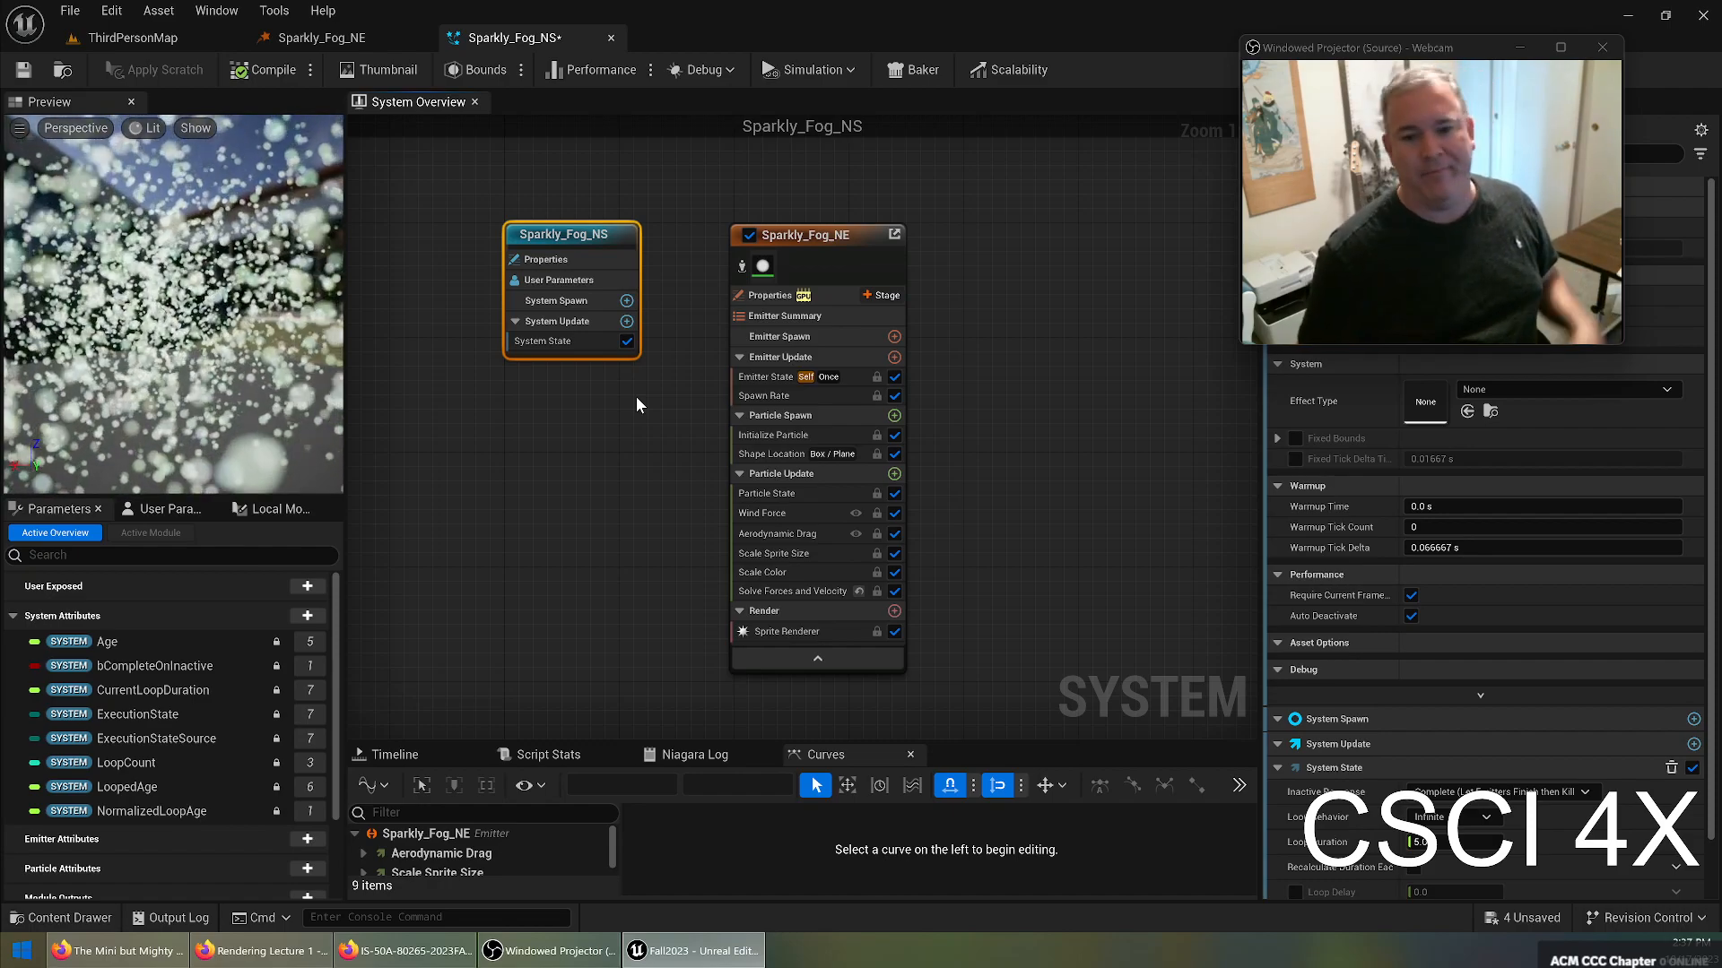
Return to the ThirdPersonMap level, check the FX asset types available in the Bill folder, and save the Sparkly_Fog_NS system.
{"action": "left_click", "coordinate": [843, 237]}
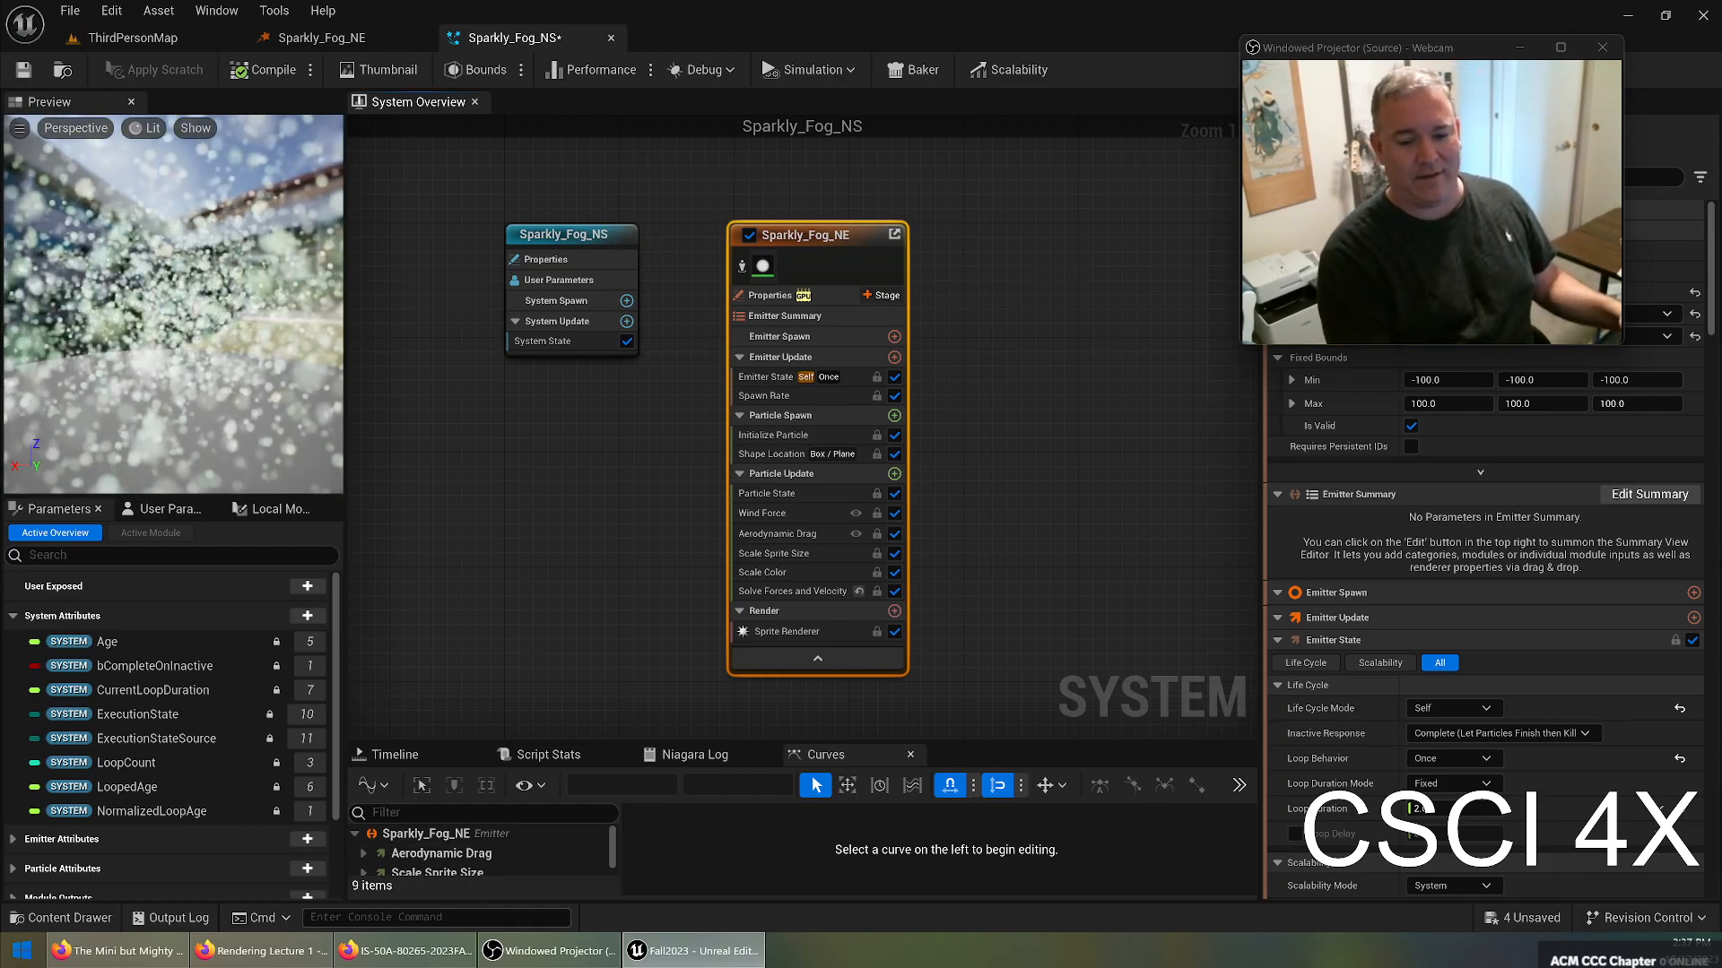
{"action": "left_click", "coordinate": [158, 36]}
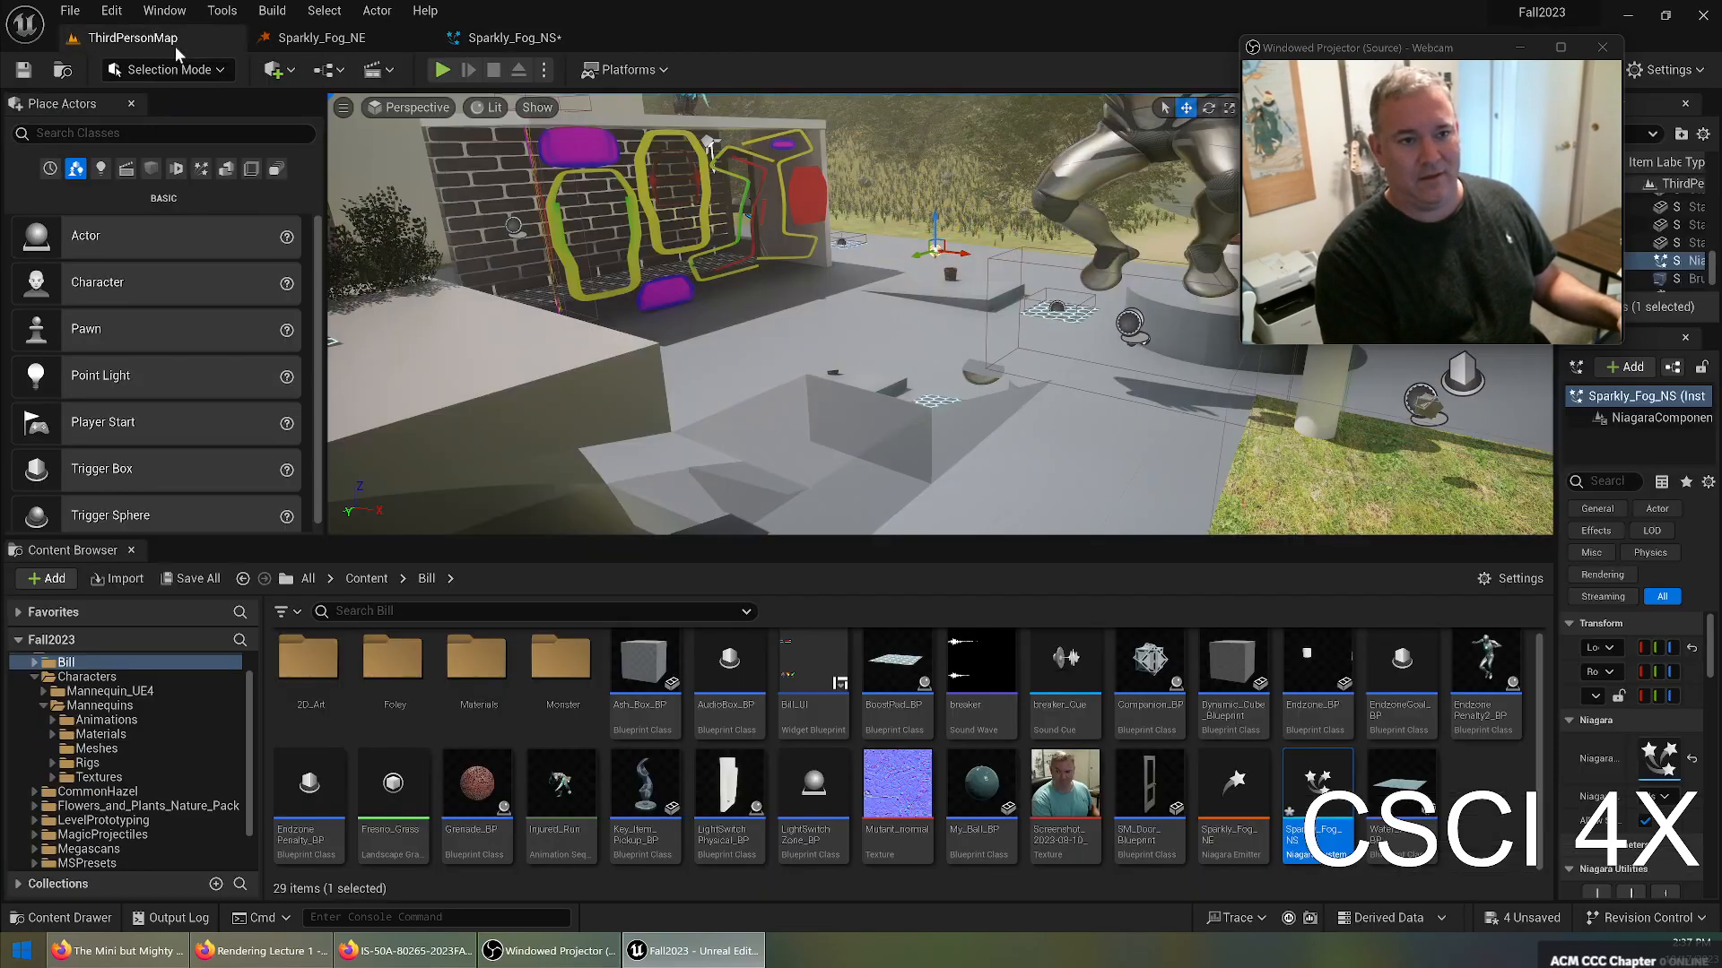
{"action": "right_click", "coordinate": [1461, 789]}
{"action": "mouse_move", "coordinate": [1506, 548]}
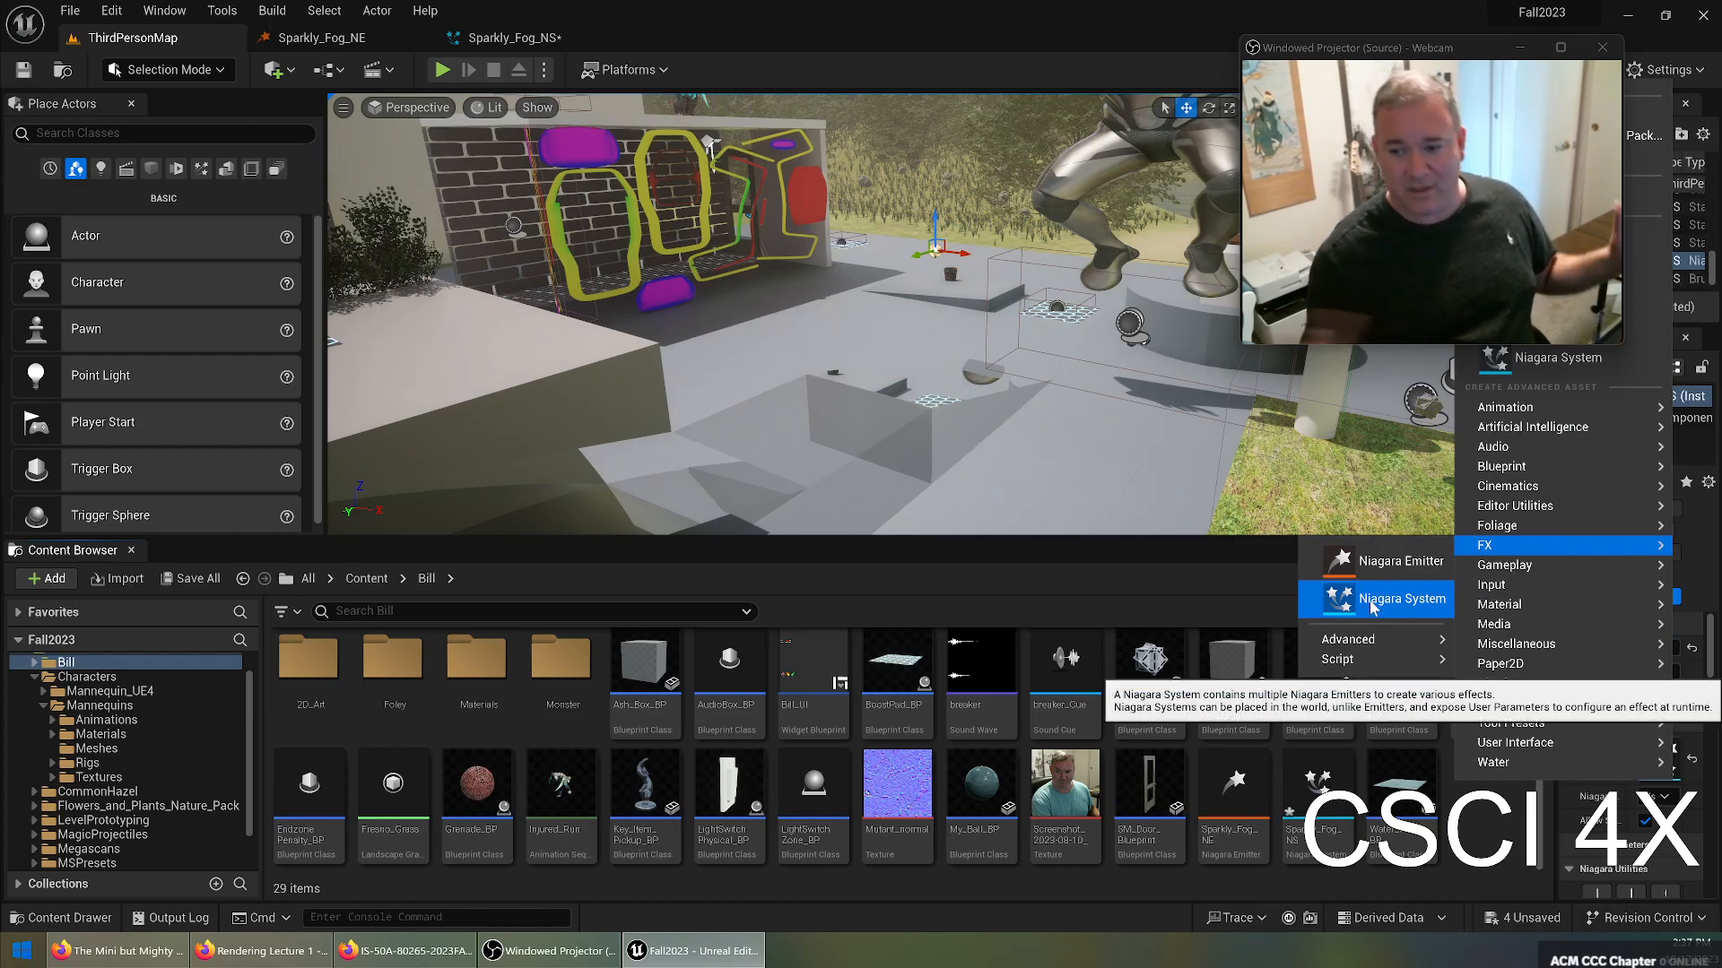
{"action": "left_click", "coordinate": [1314, 812]}
{"action": "key", "text": "ctrl+s"}
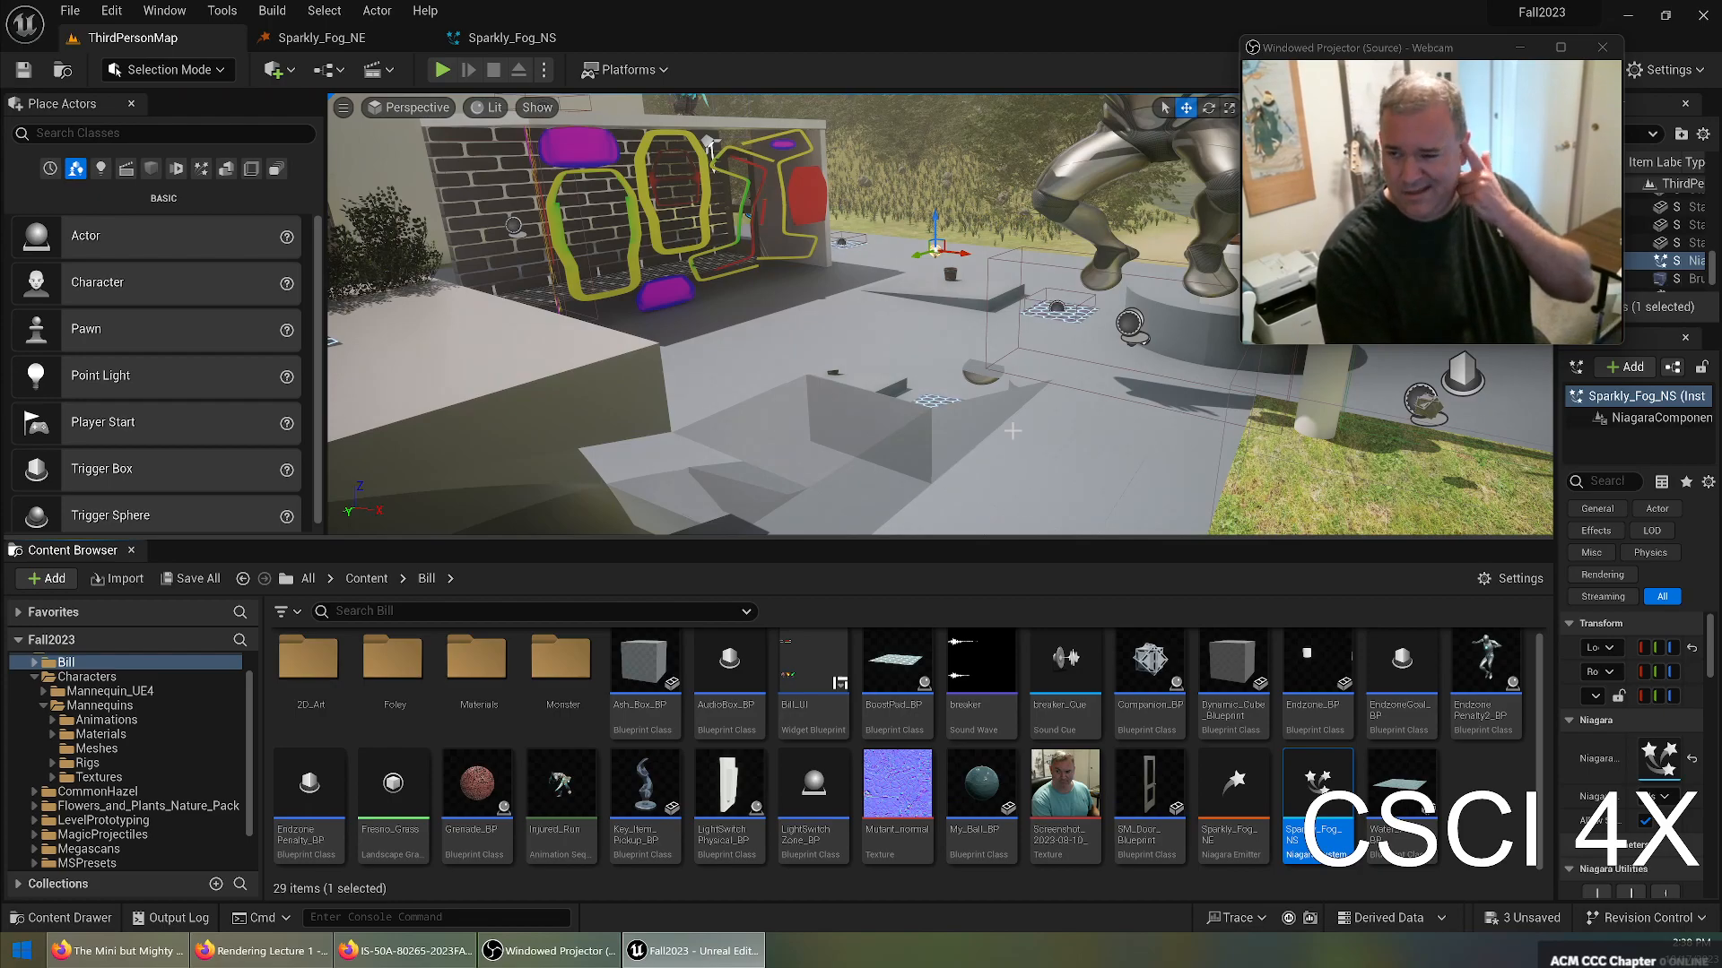
Open the Grenade_BP blueprint and move its Spawn Emitter at Location node below the grenade detonation comment box.
{"action": "left_click", "coordinate": [469, 778]}
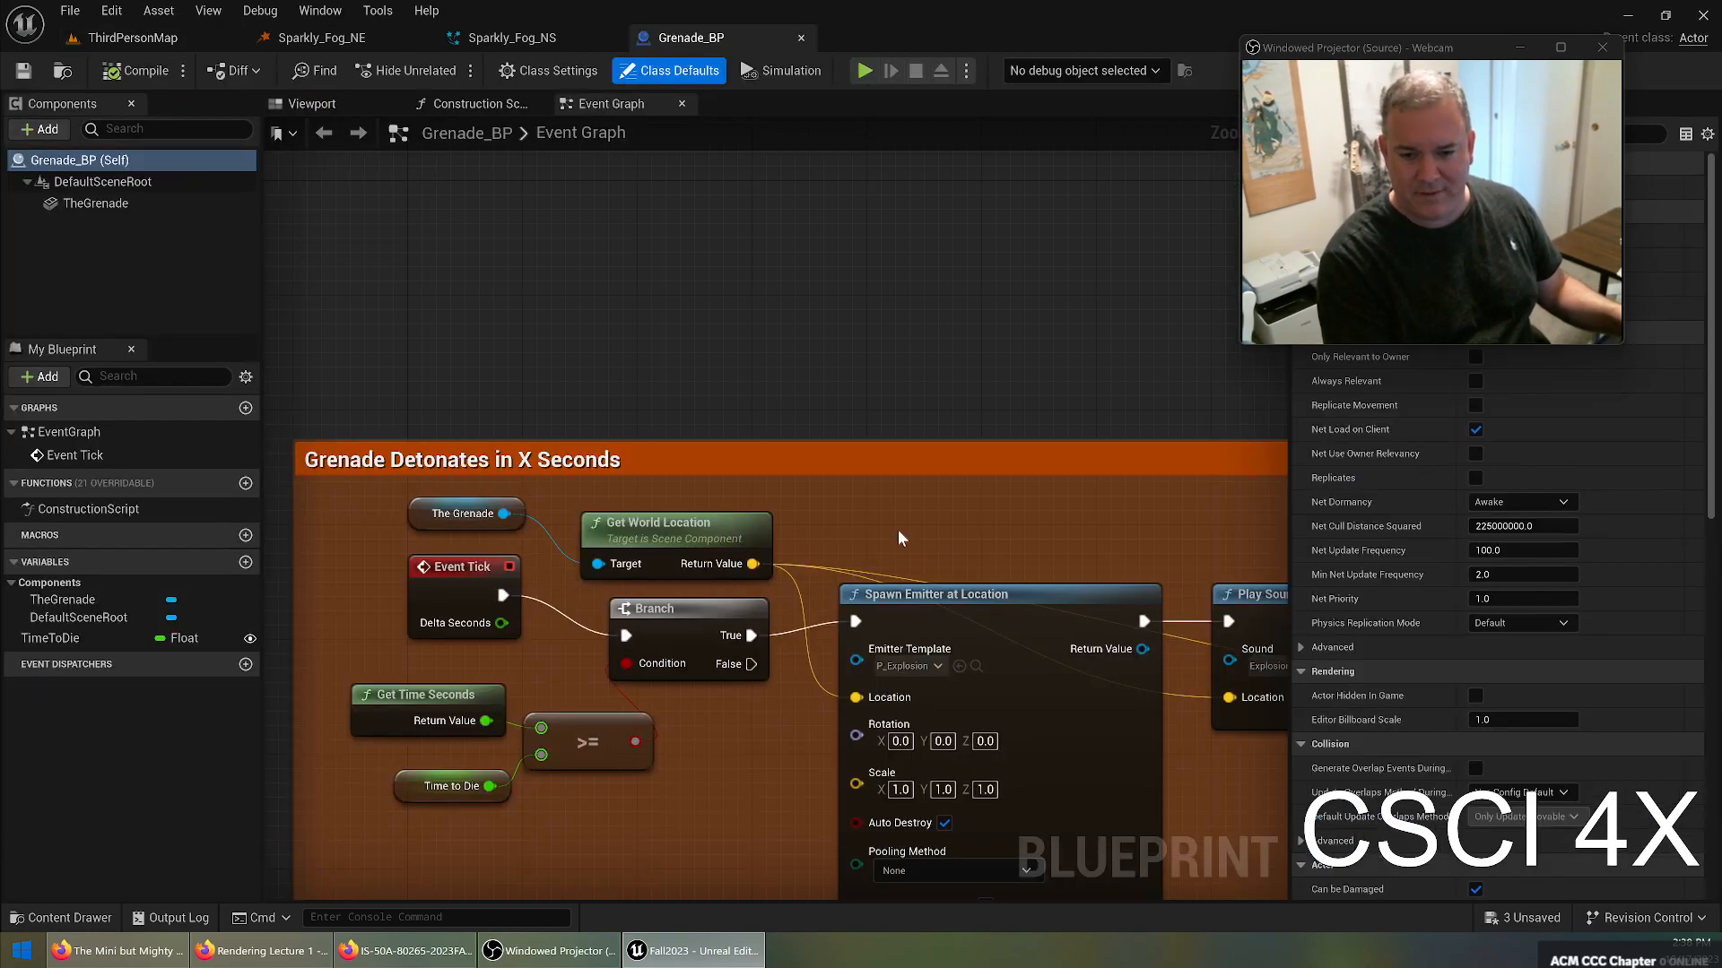
{"action": "right_click_drag", "start_coordinate": [949, 439], "coordinate": [746, 289]}
{"action": "scroll", "coordinate": [746, 288], "scroll_direction": "down", "scroll_amount": 2}
{"action": "right_click_drag", "start_coordinate": [1141, 568], "coordinate": [1096, 555]}
{"action": "left_click_drag", "start_coordinate": [704, 294], "coordinate": [765, 574]}
{"action": "right_click_drag", "start_coordinate": [835, 445], "coordinate": [754, 102]}
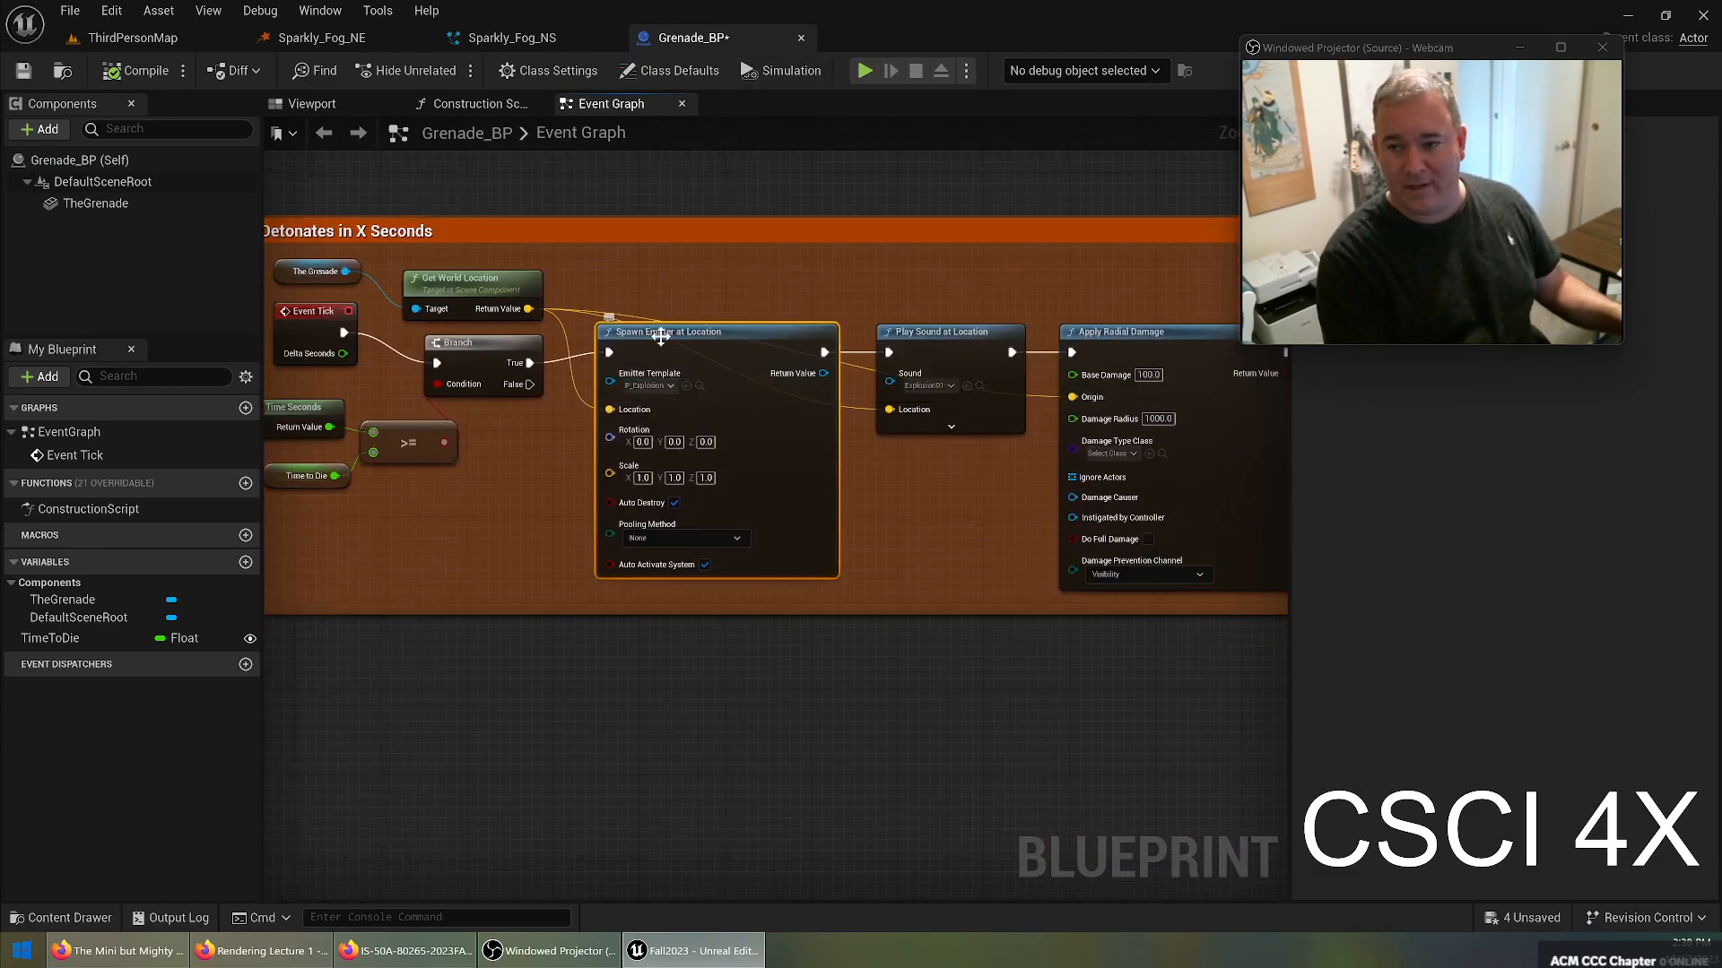
{"action": "left_click_drag", "start_coordinate": [737, 325], "coordinate": [737, 648]}
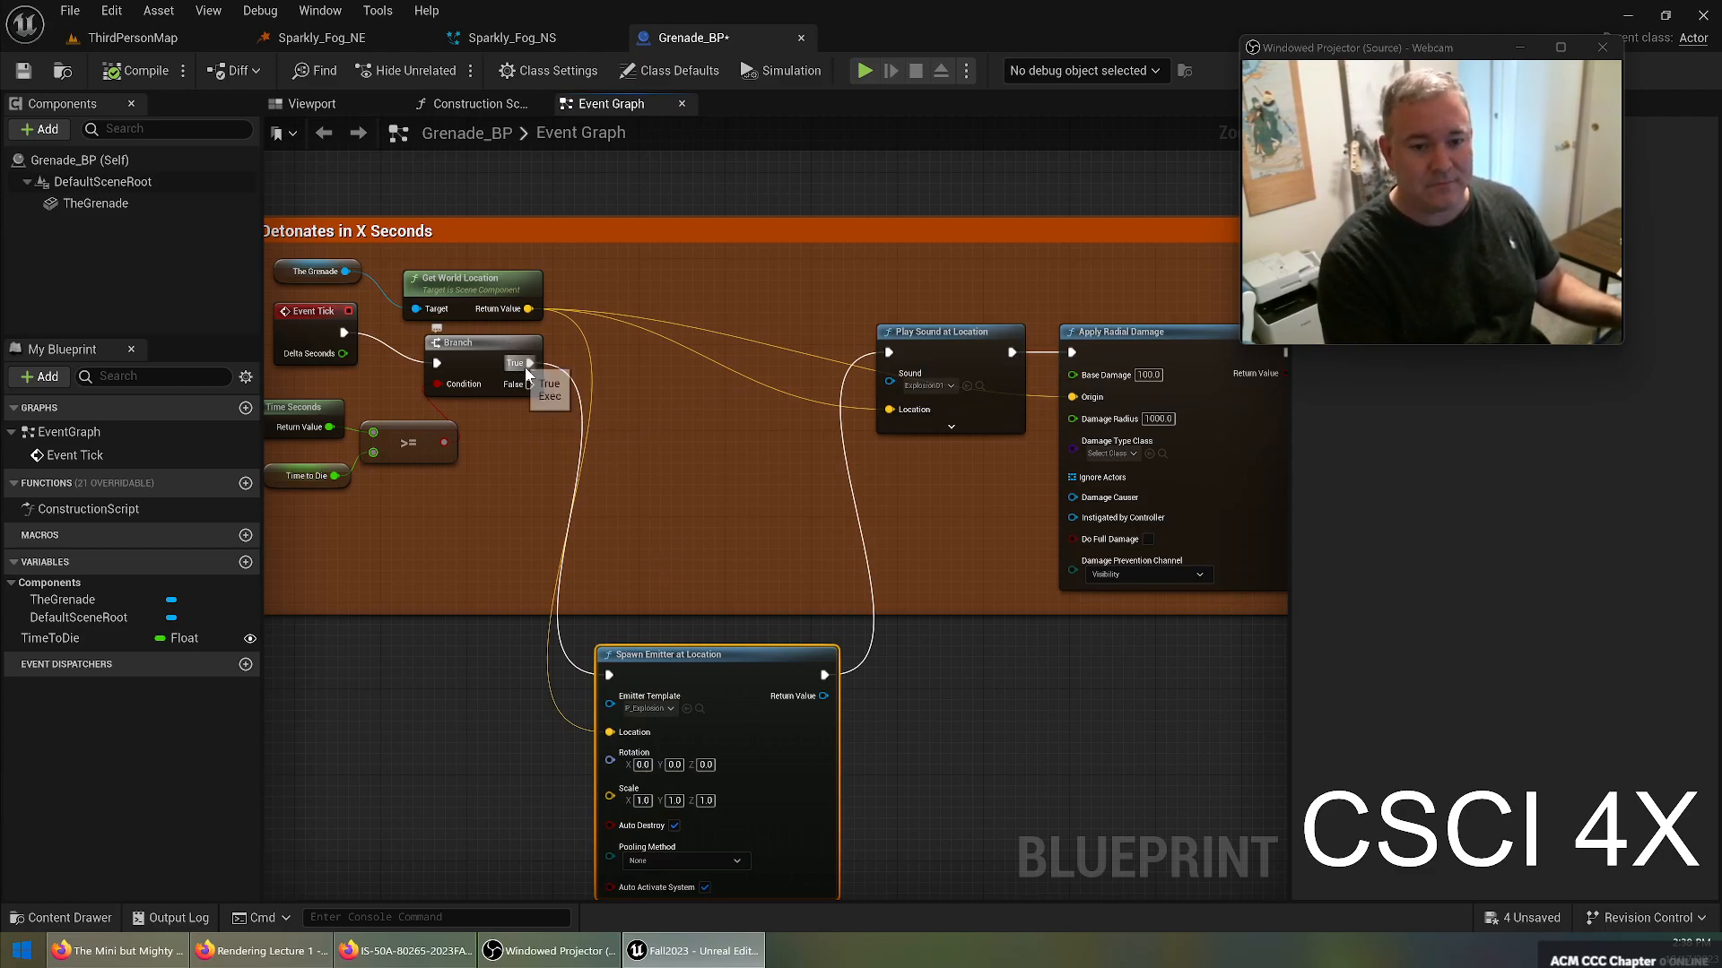
{"action": "left_click_drag", "start_coordinate": [529, 362], "coordinate": [632, 389]}
{"action": "type", "text": "spawn system"}
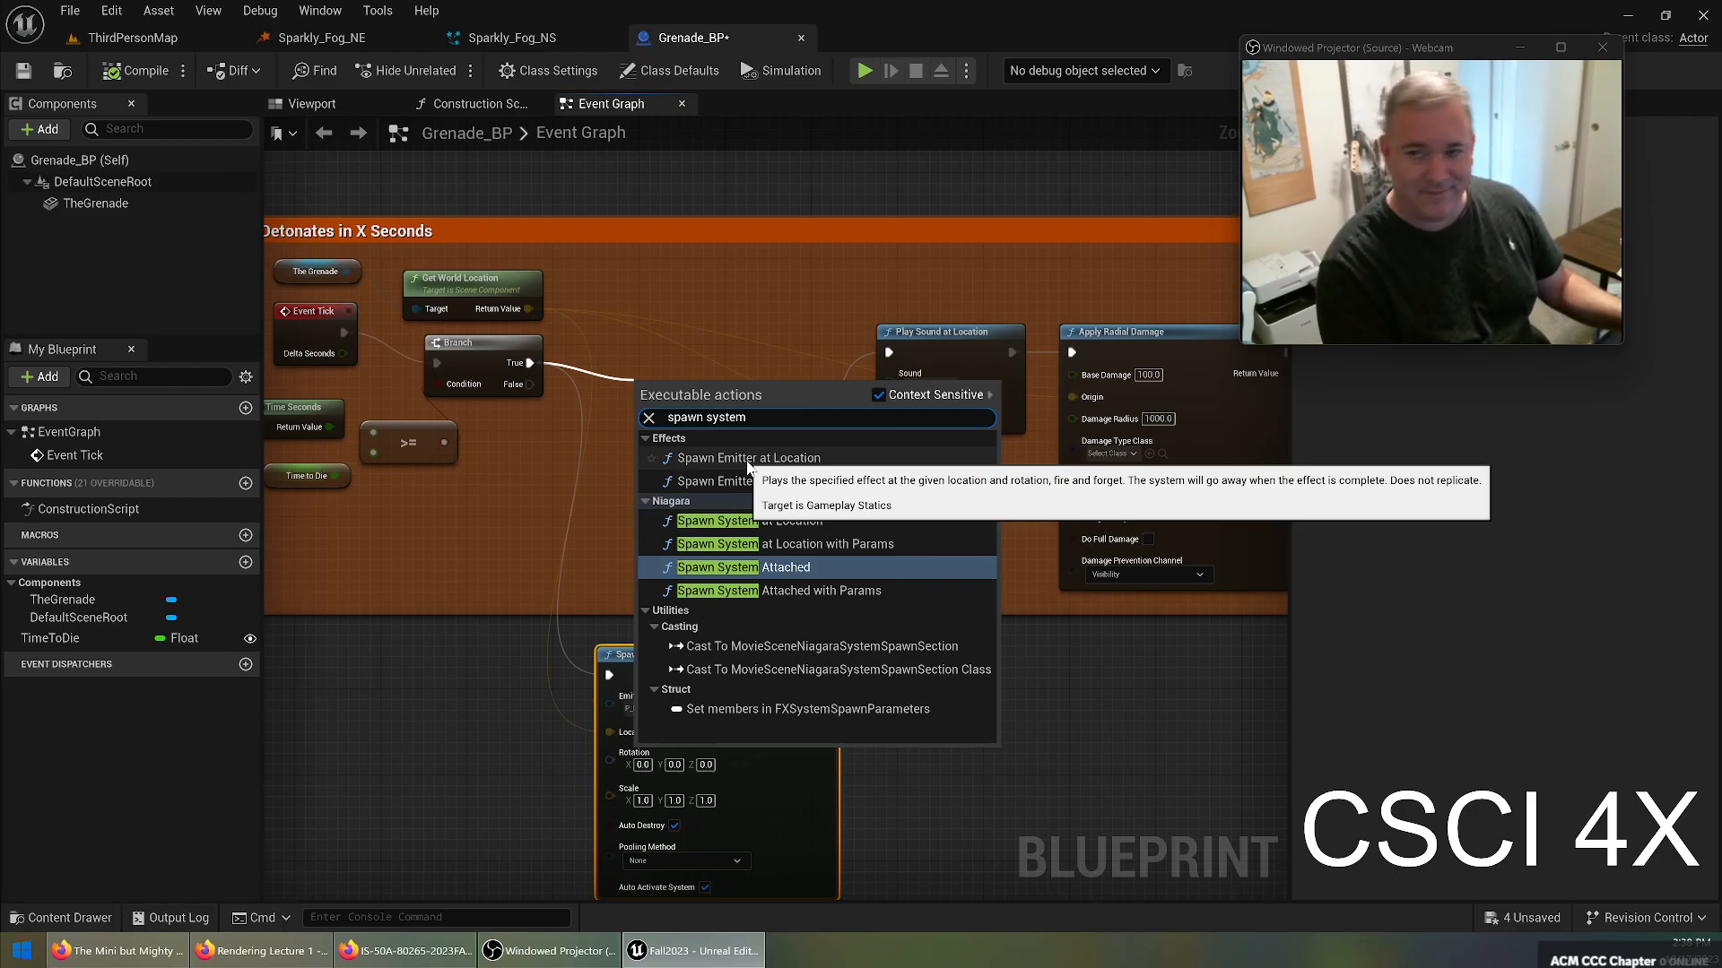
{"action": "left_click", "coordinate": [748, 462]}
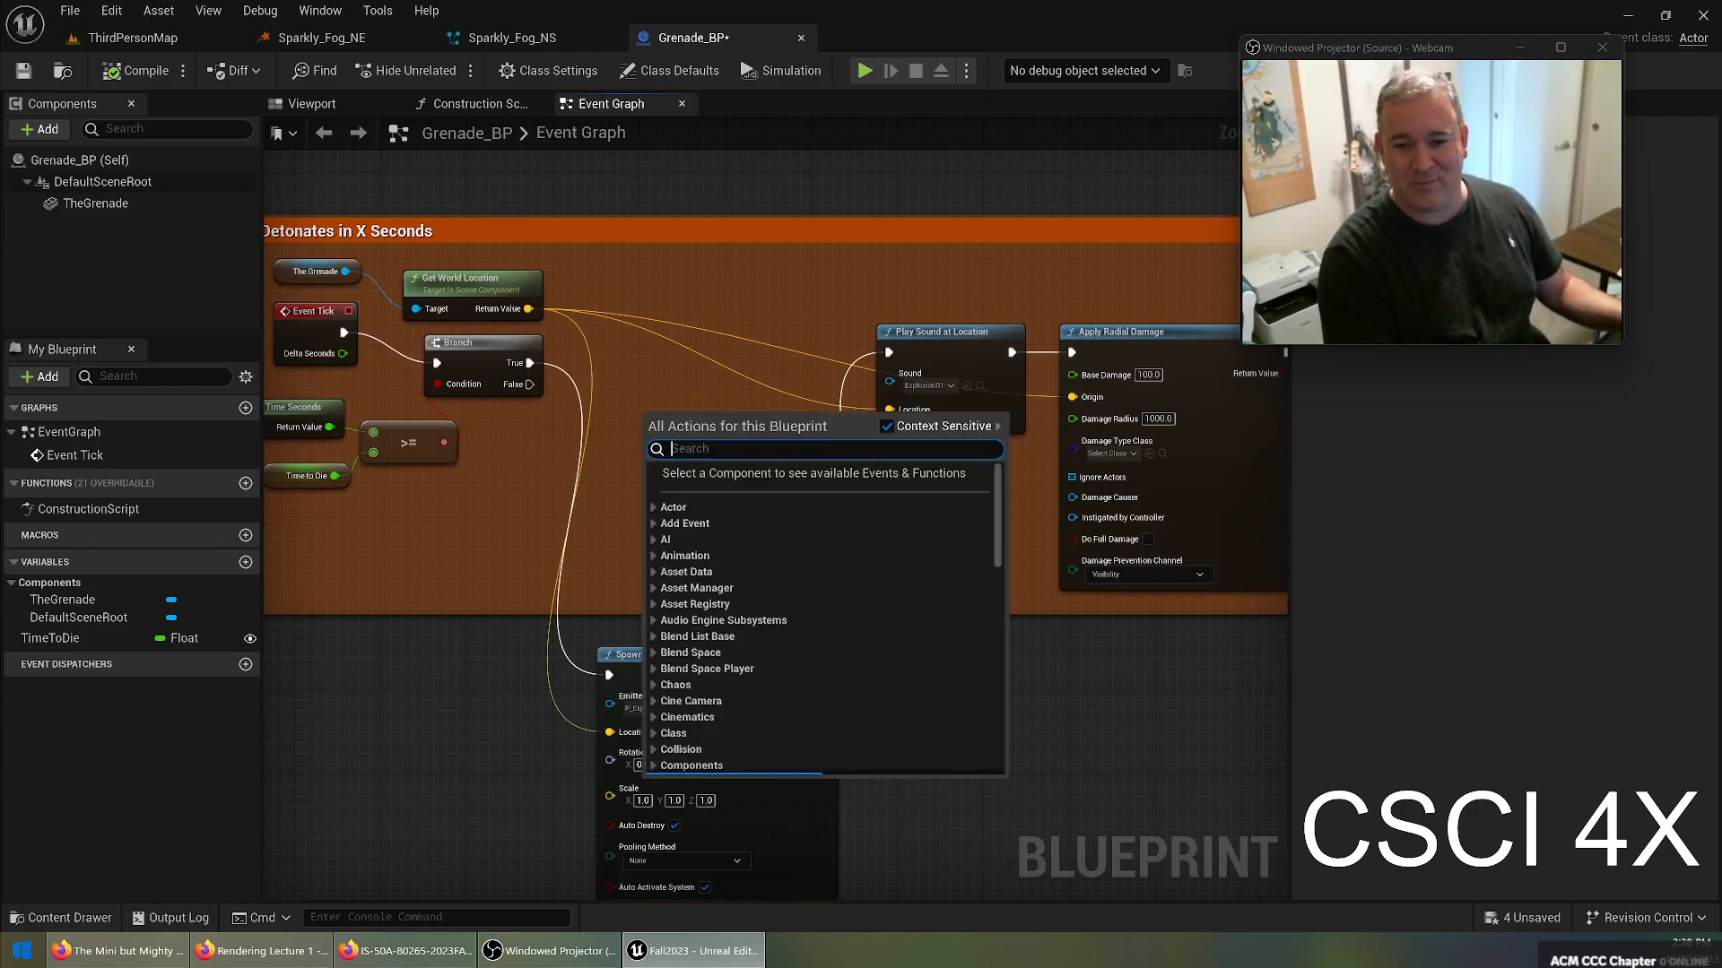
Add a Niagara Spawn System at Location node in the space between the Branch and Play Sound at Location nodes.
{"action": "right_click", "coordinate": [642, 411]}
{"action": "type", "text": "spawn system at lo"}
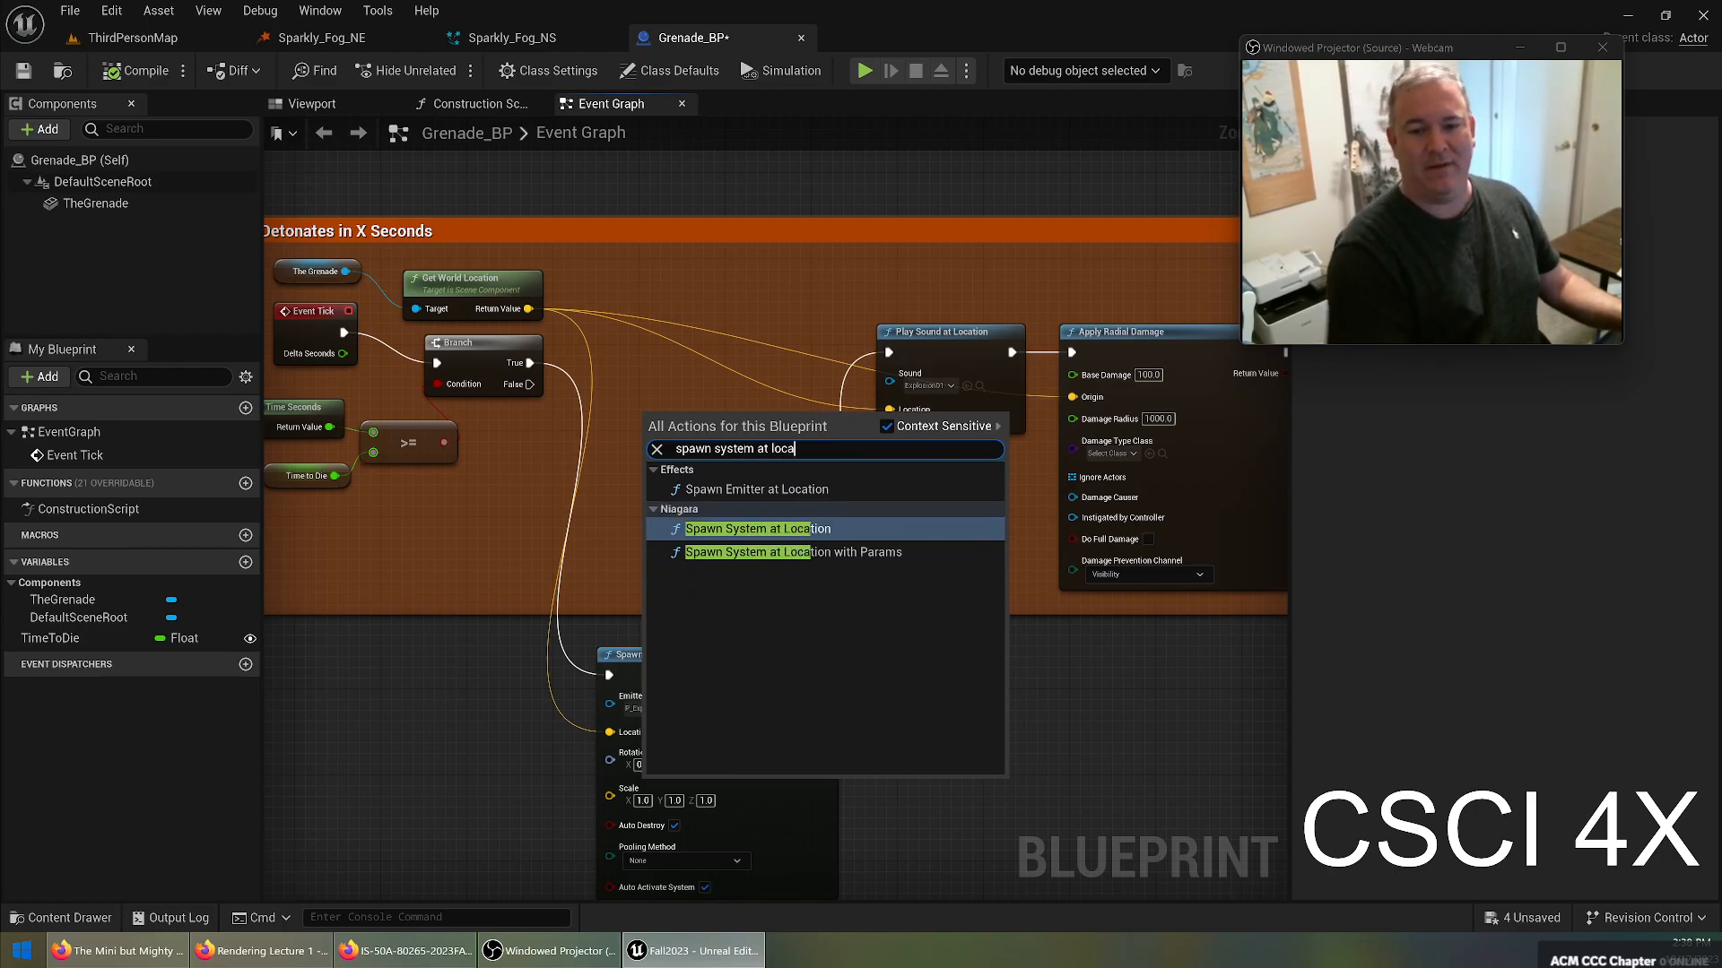
Add a Spawn System at Location node between the Branch's True output and Play Sound at Location, with its Location fed by Get World Location.
{"action": "type", "text": "ca"}
{"action": "left_click", "coordinate": [824, 536]}
{"action": "left_click_drag", "start_coordinate": [720, 414], "coordinate": [653, 335]}
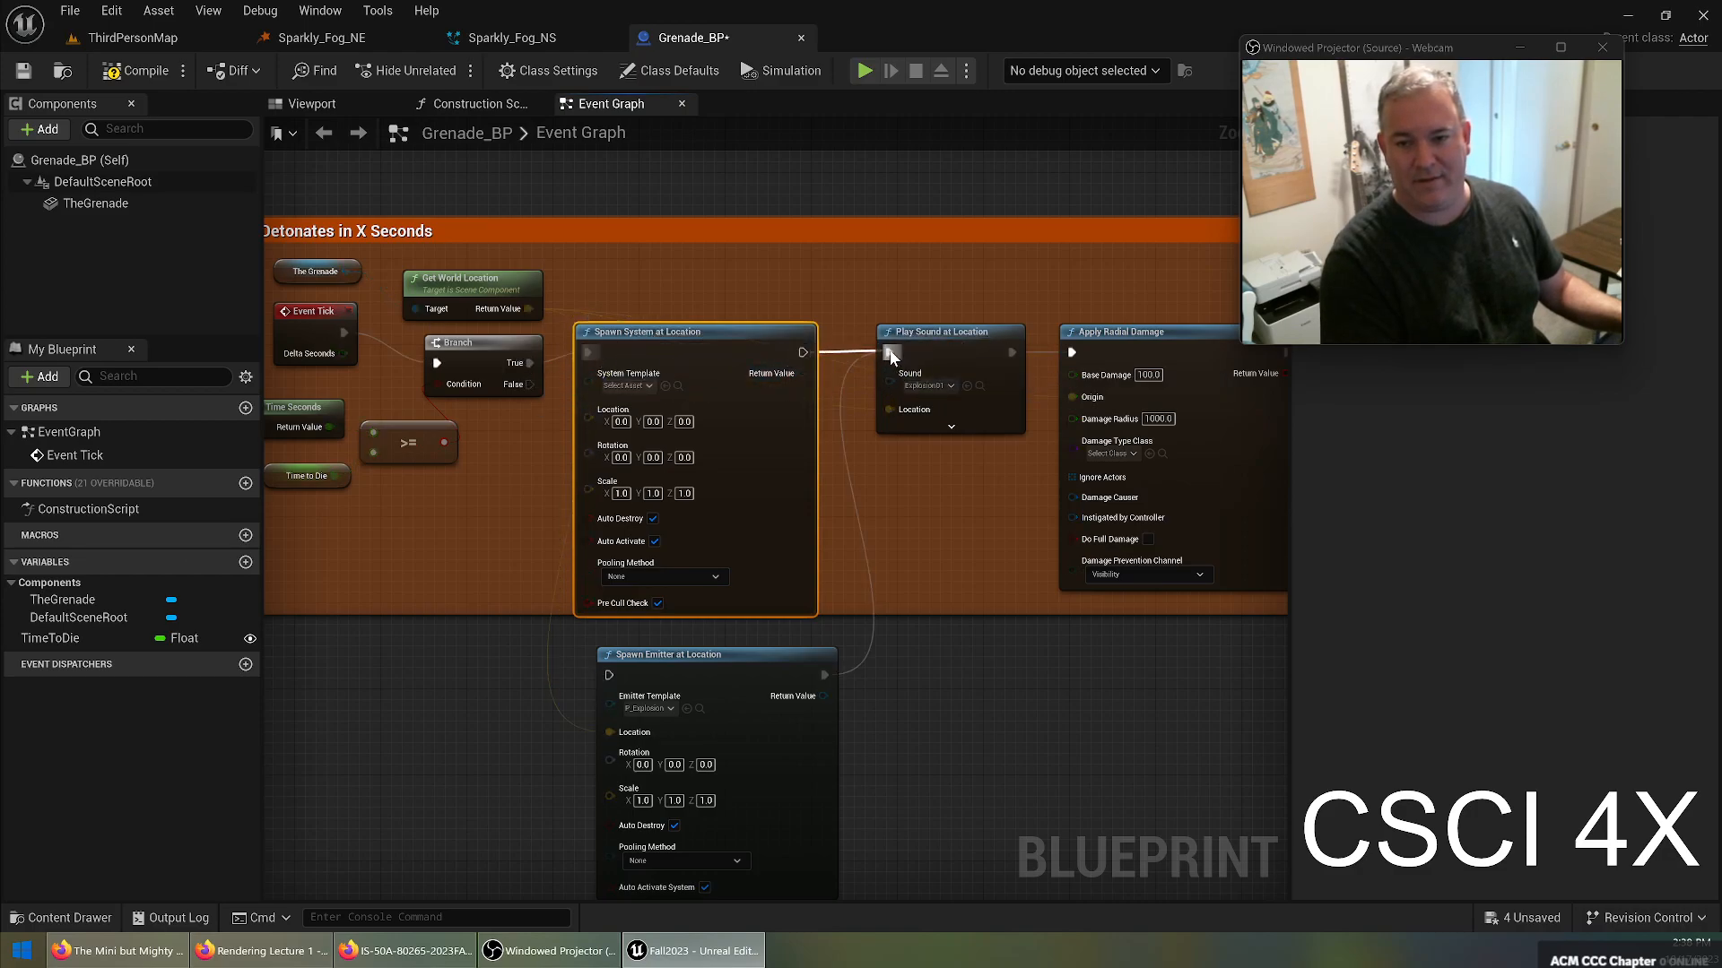
{"action": "left_click_drag", "start_coordinate": [705, 333], "coordinate": [726, 344]}
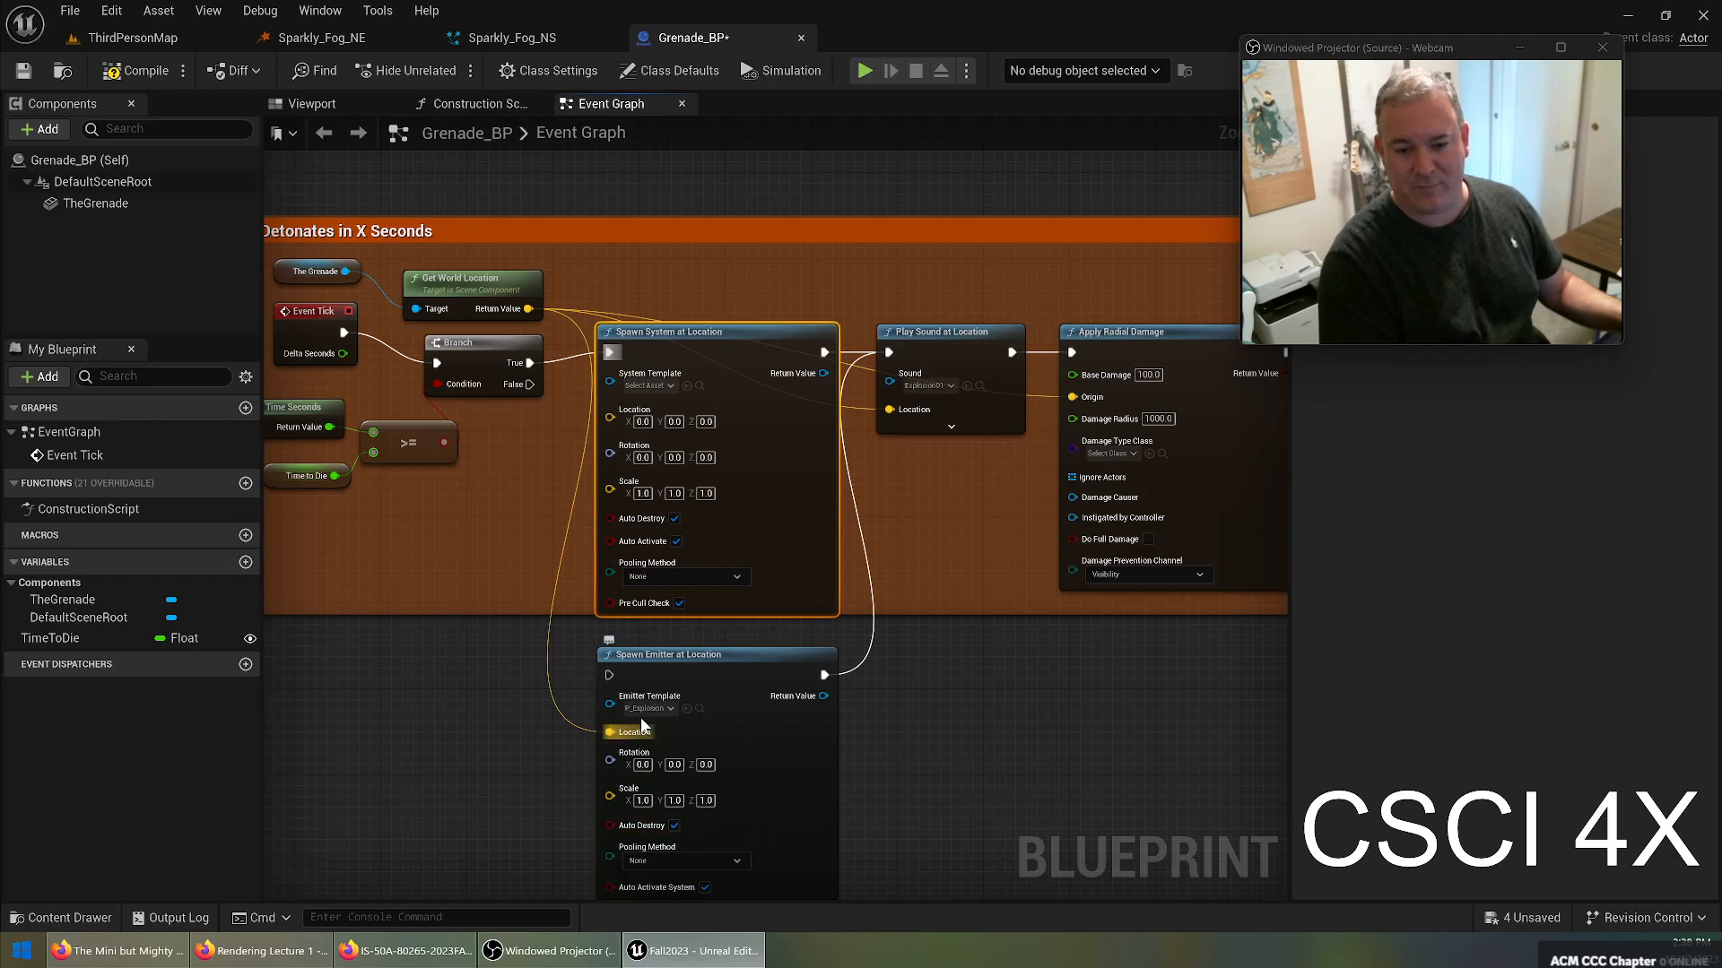
{"action": "left_click_drag", "start_coordinate": [528, 309], "coordinate": [610, 417]}
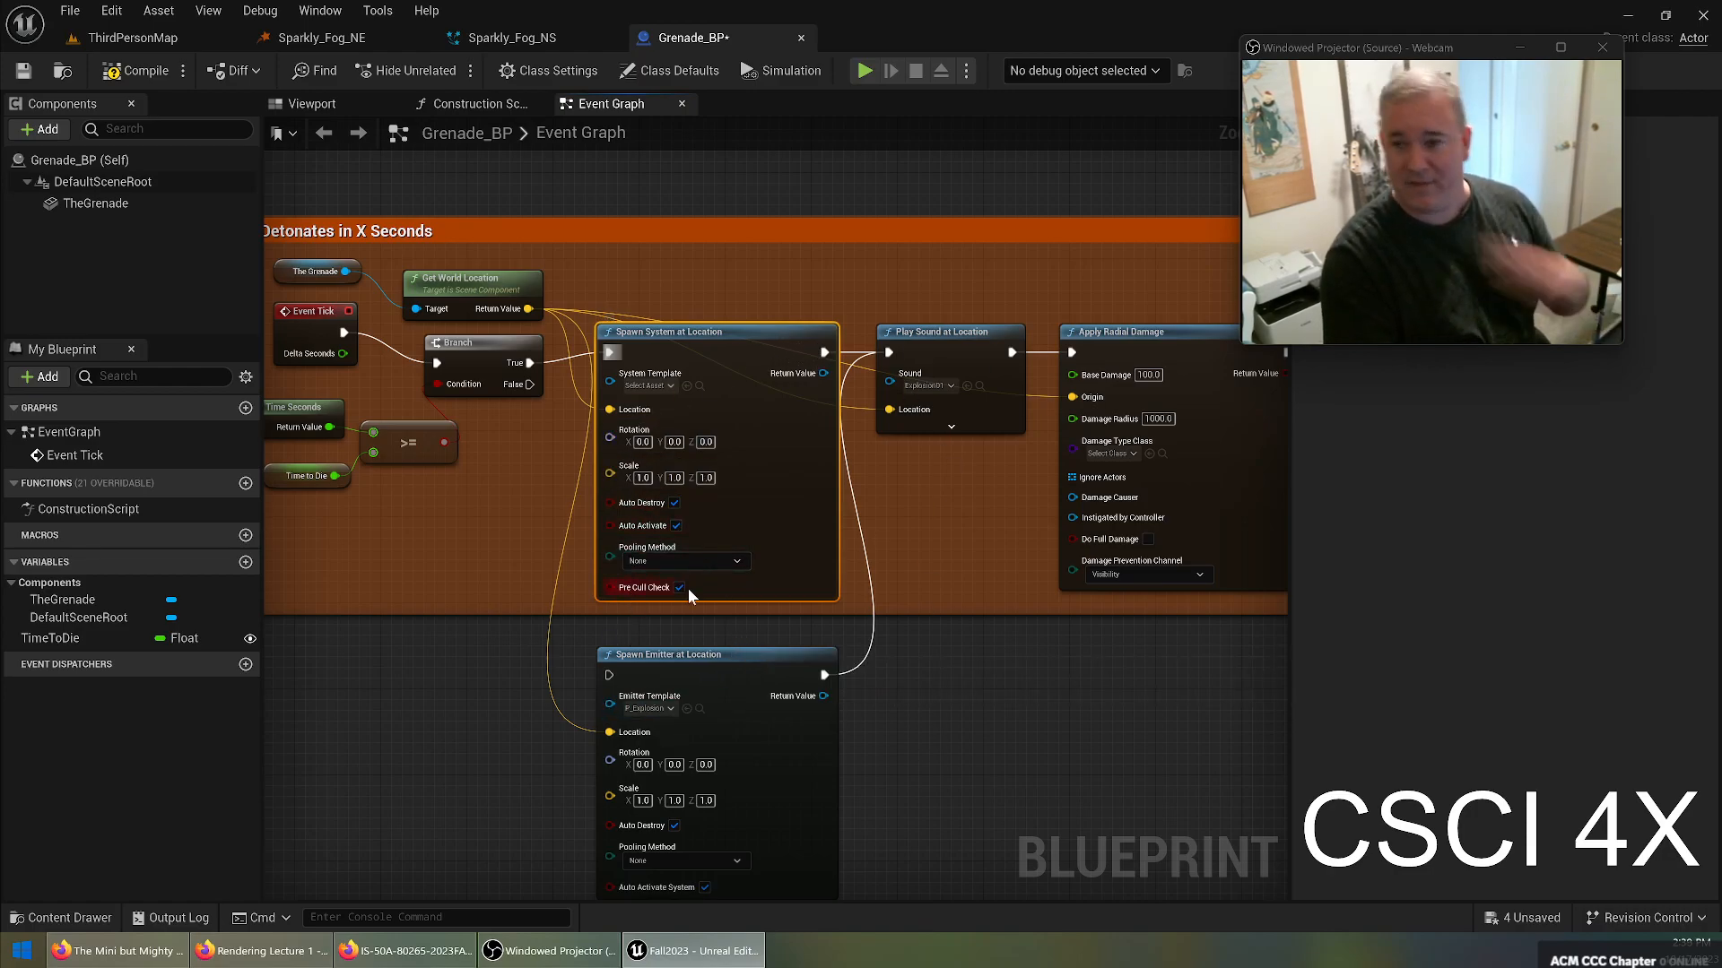
{"action": "right_click_drag", "start_coordinate": [893, 508], "coordinate": [552, 545]}
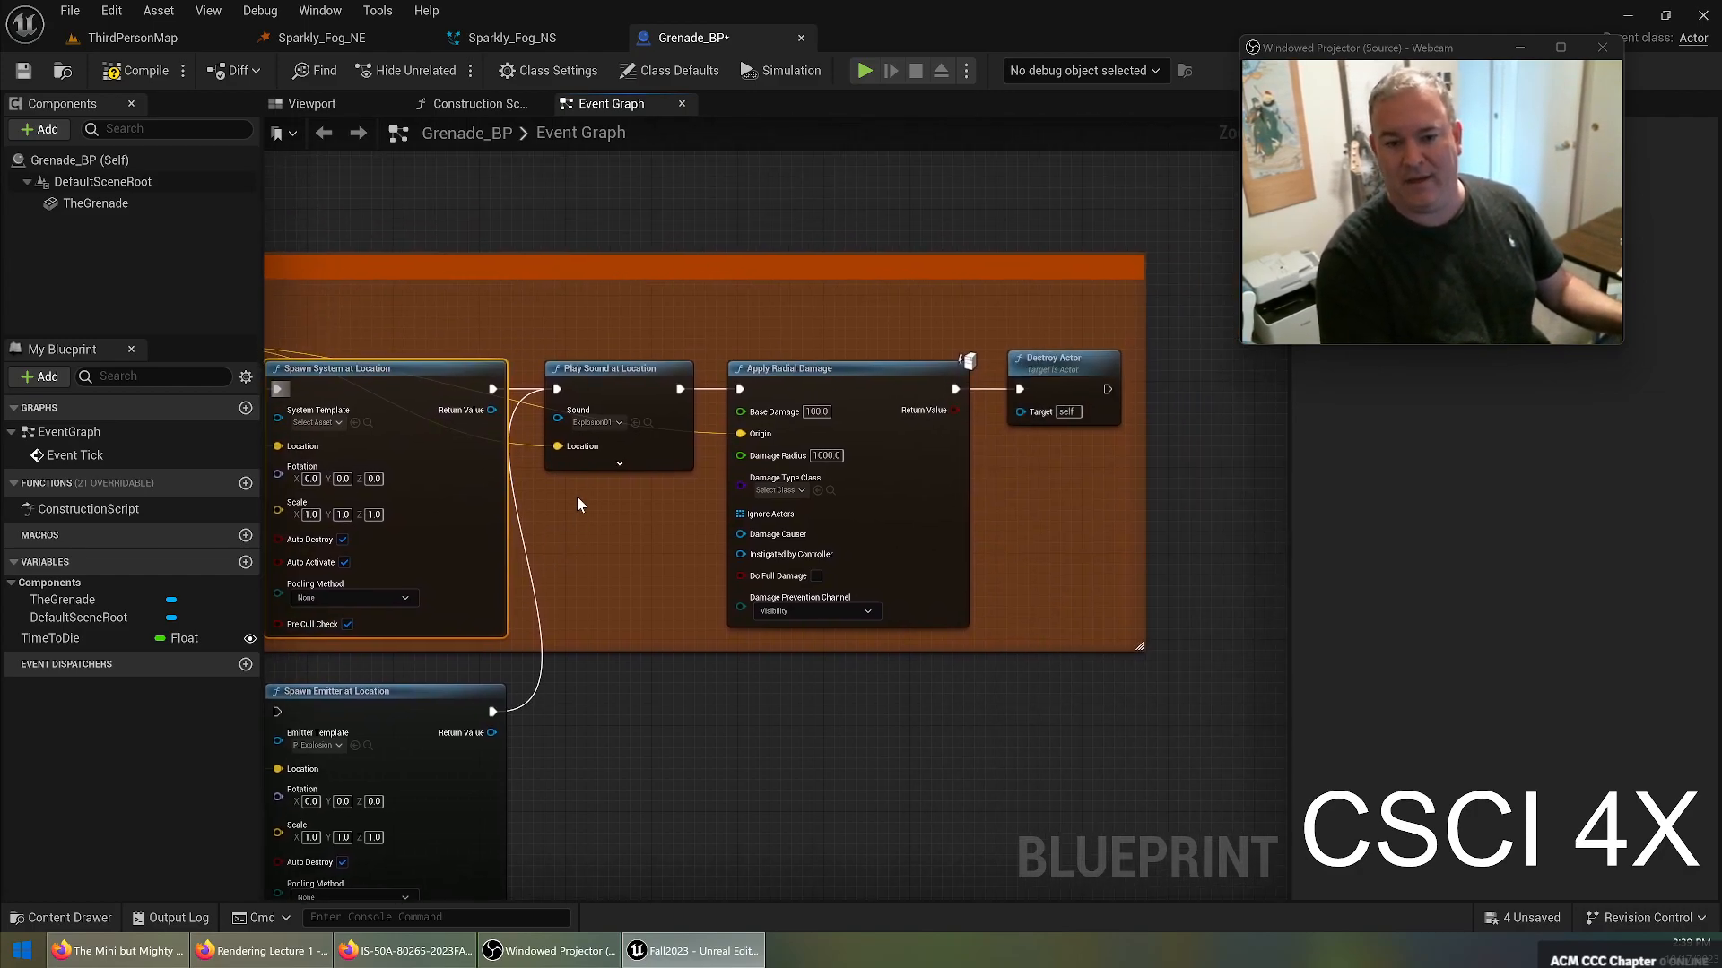
{"action": "left_click", "coordinate": [608, 423]}
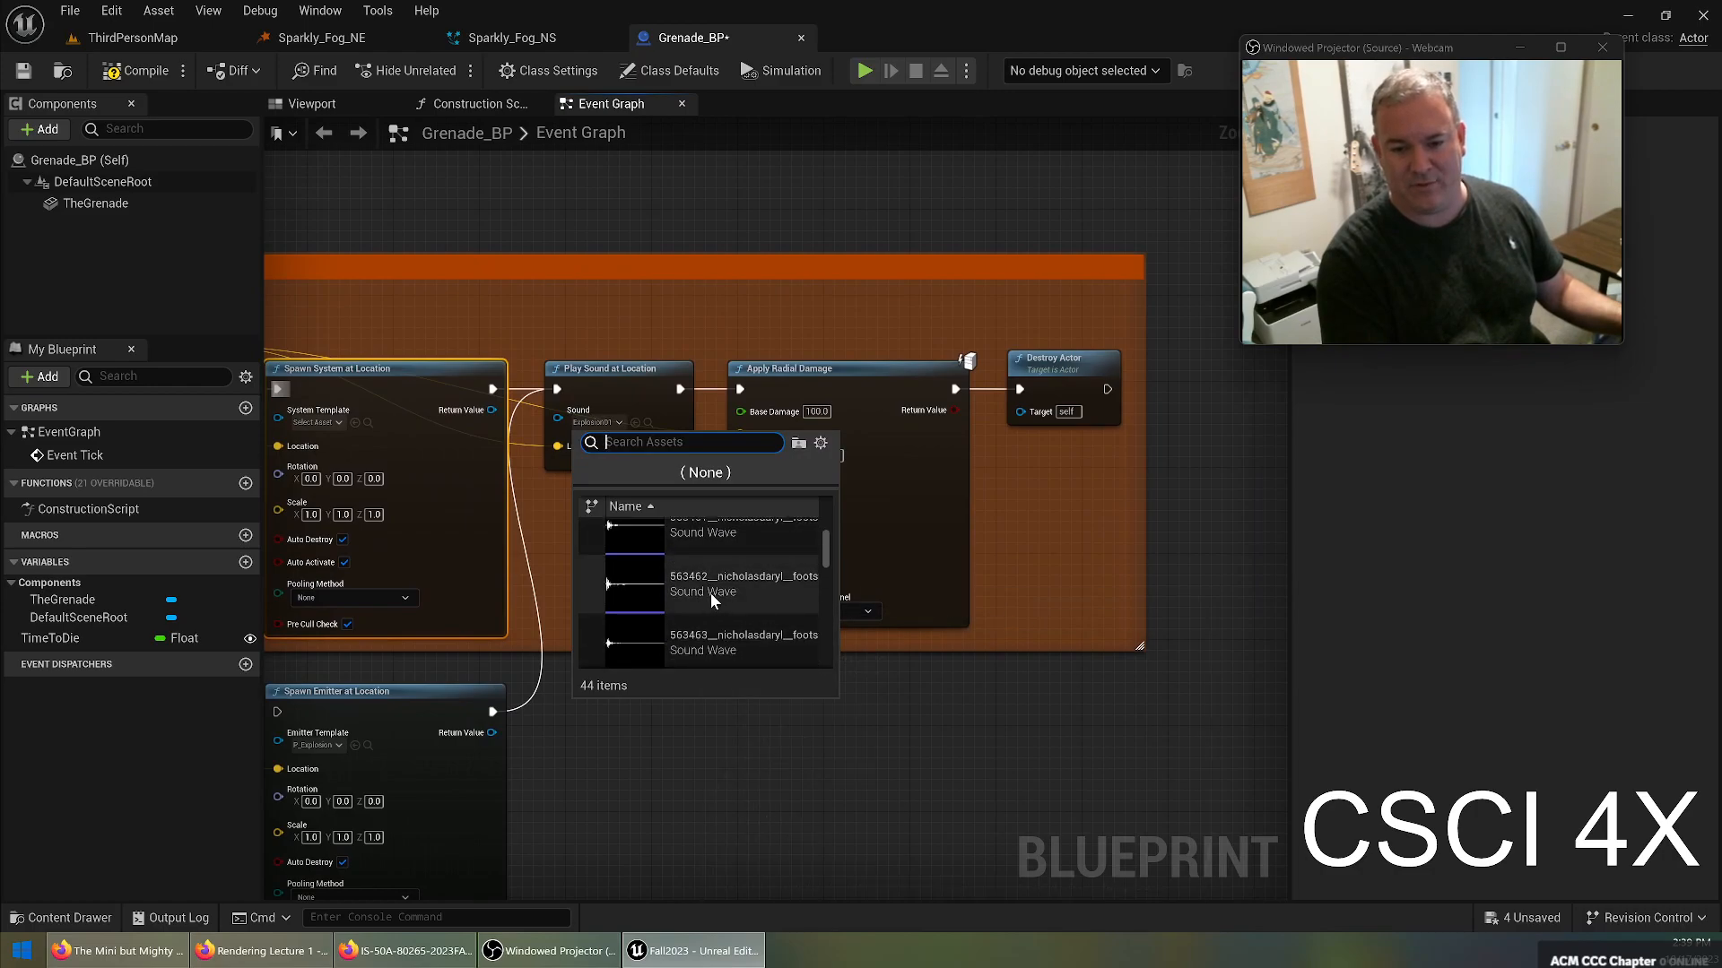
{"action": "left_click", "coordinate": [868, 783]}
{"action": "right_click_drag", "start_coordinate": [593, 676], "coordinate": [971, 659]}
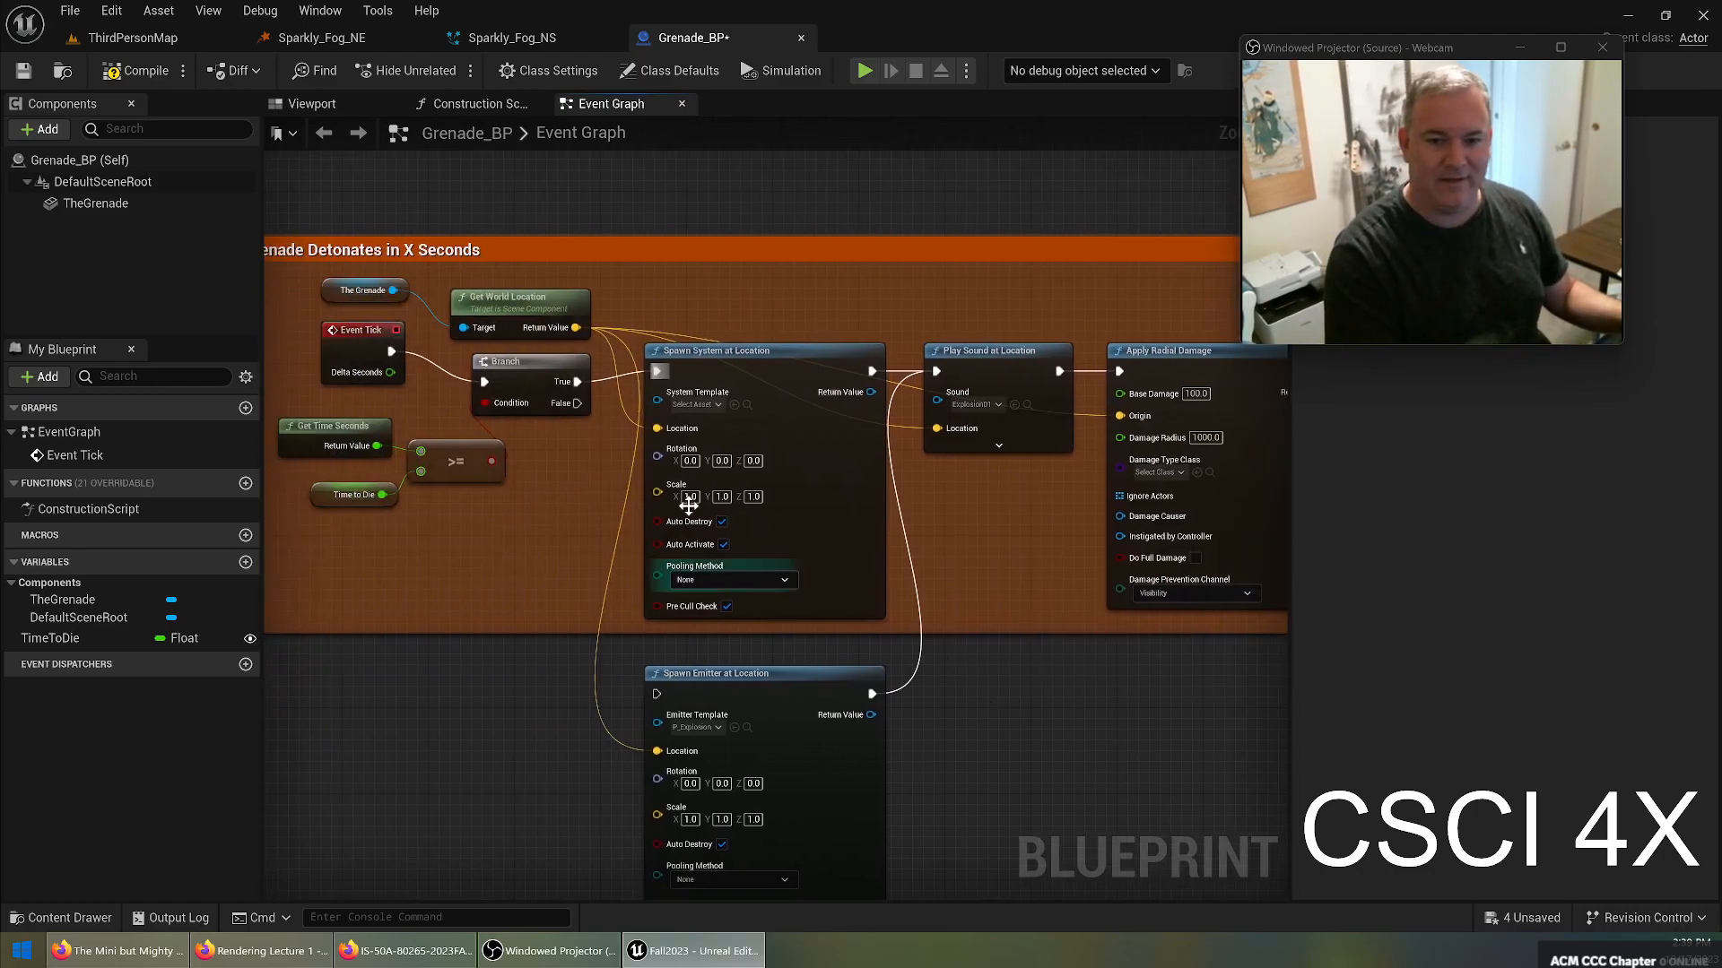
Compile Grenade_BP and playtest ThirdPersonMap, throwing a grenade to check its detonation.
{"action": "left_click", "coordinate": [134, 72]}
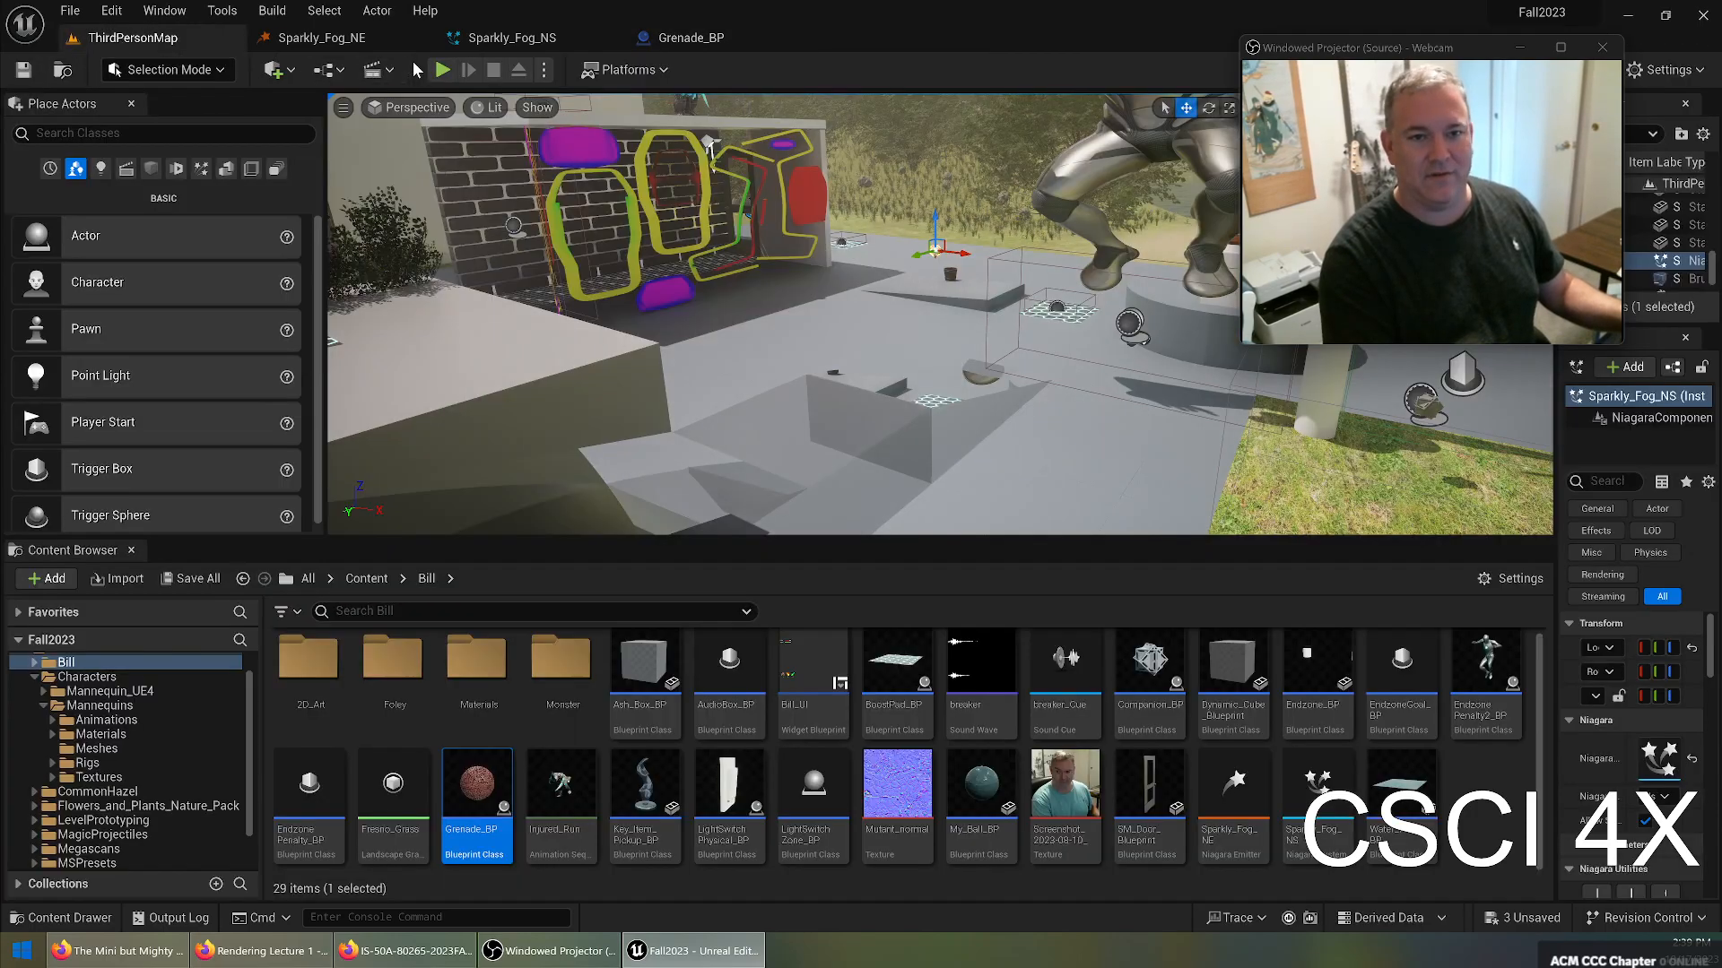
{"action": "left_click", "coordinate": [443, 70]}
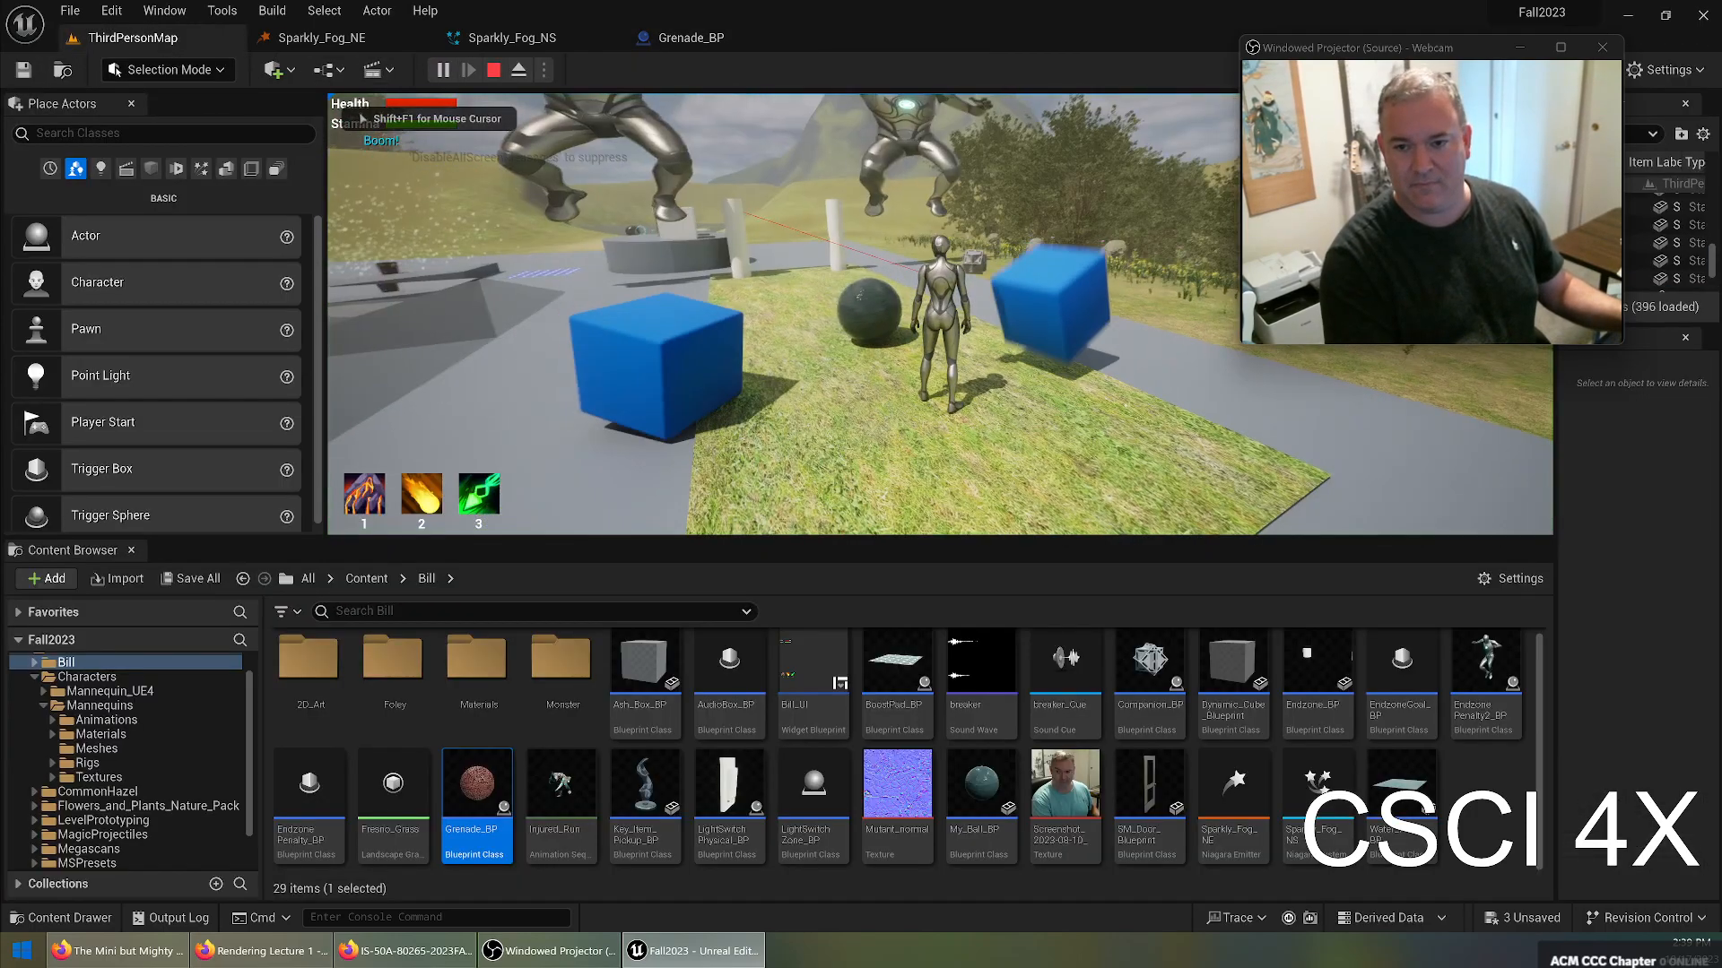
{"action": "key", "text": "w"}
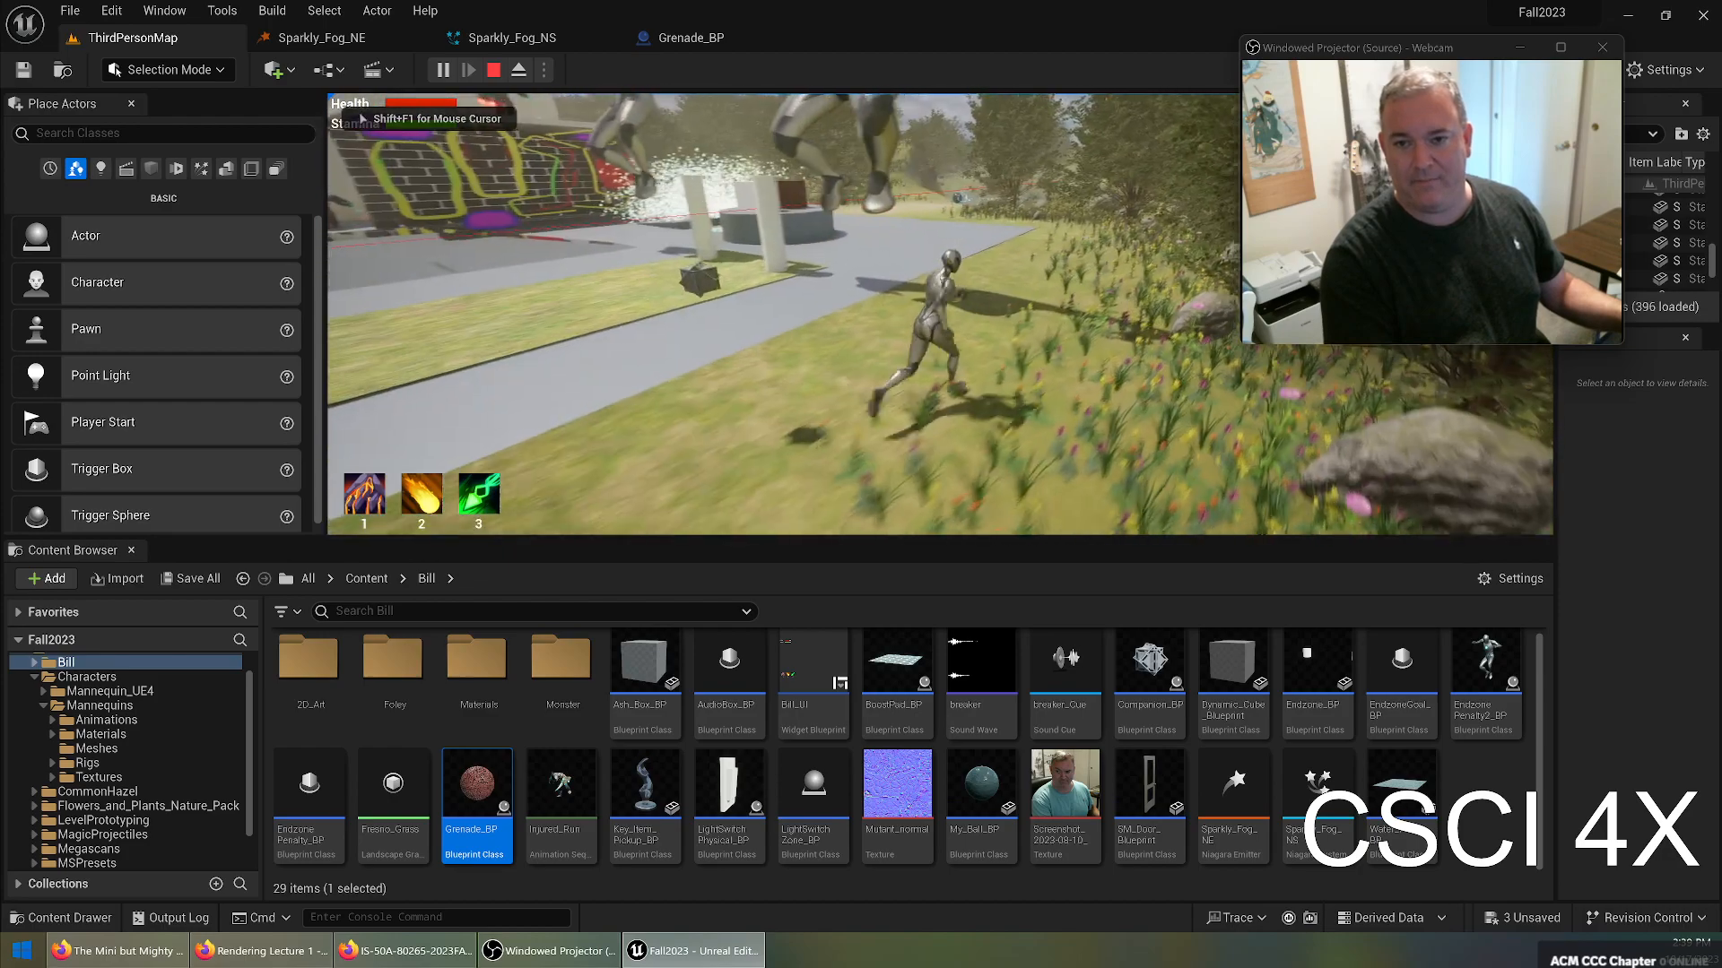
{"action": "key", "text": "g"}
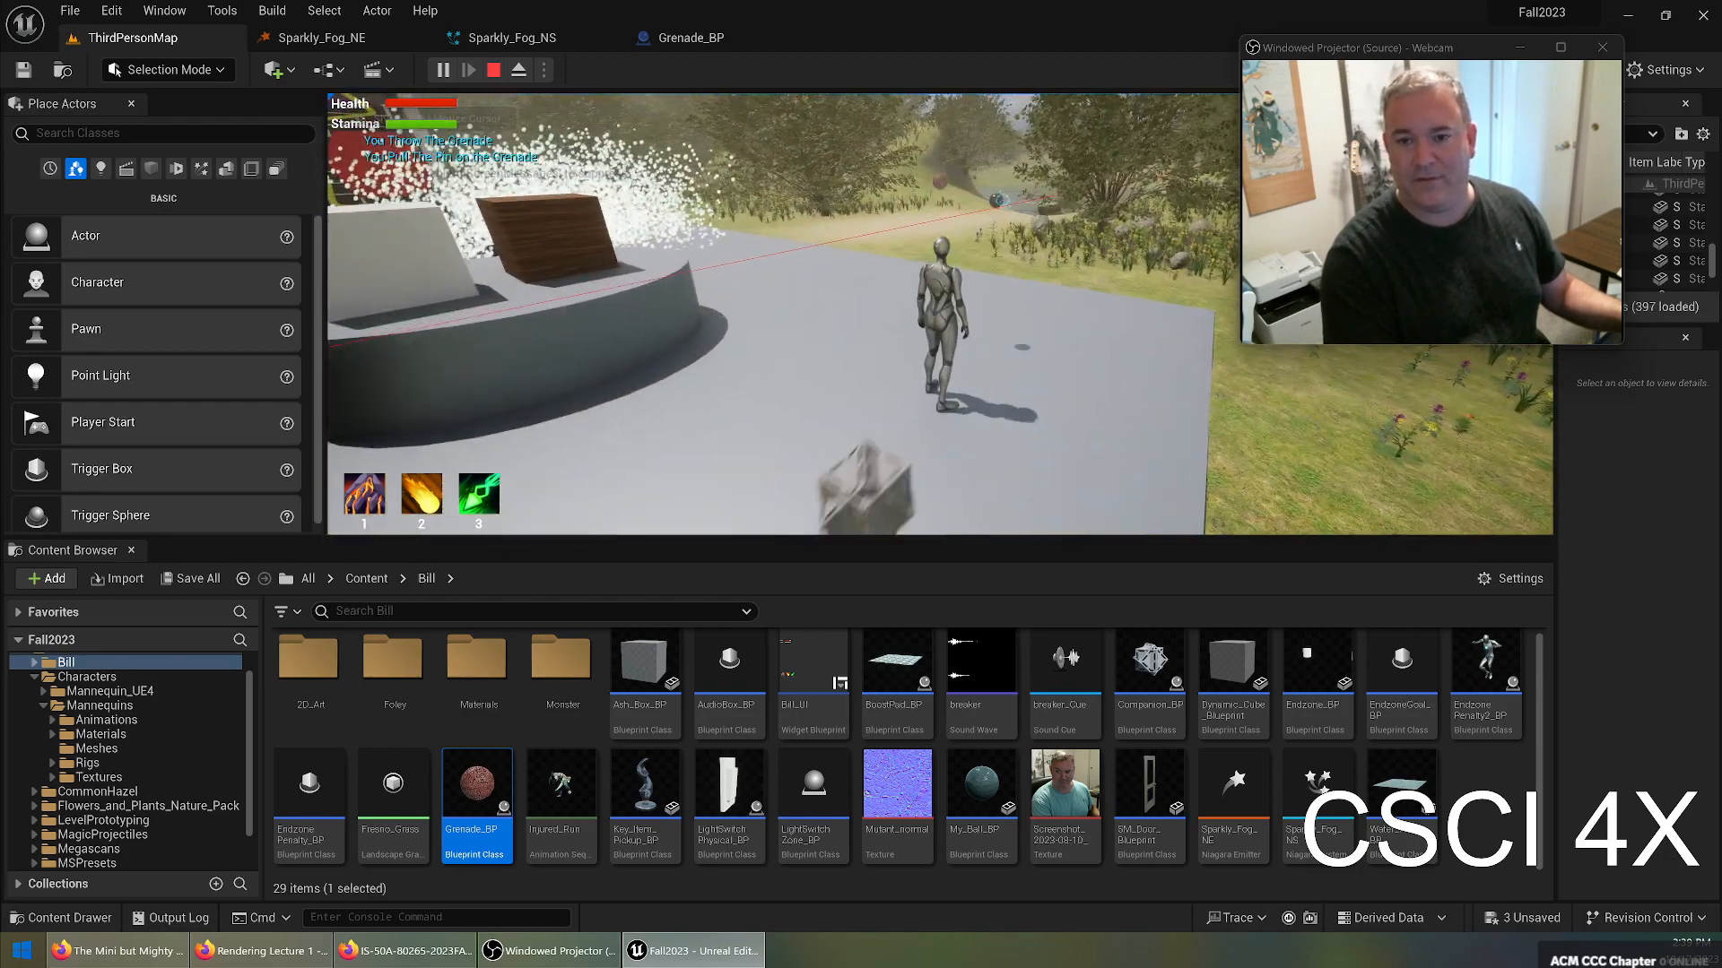
{"action": "key", "text": "w"}
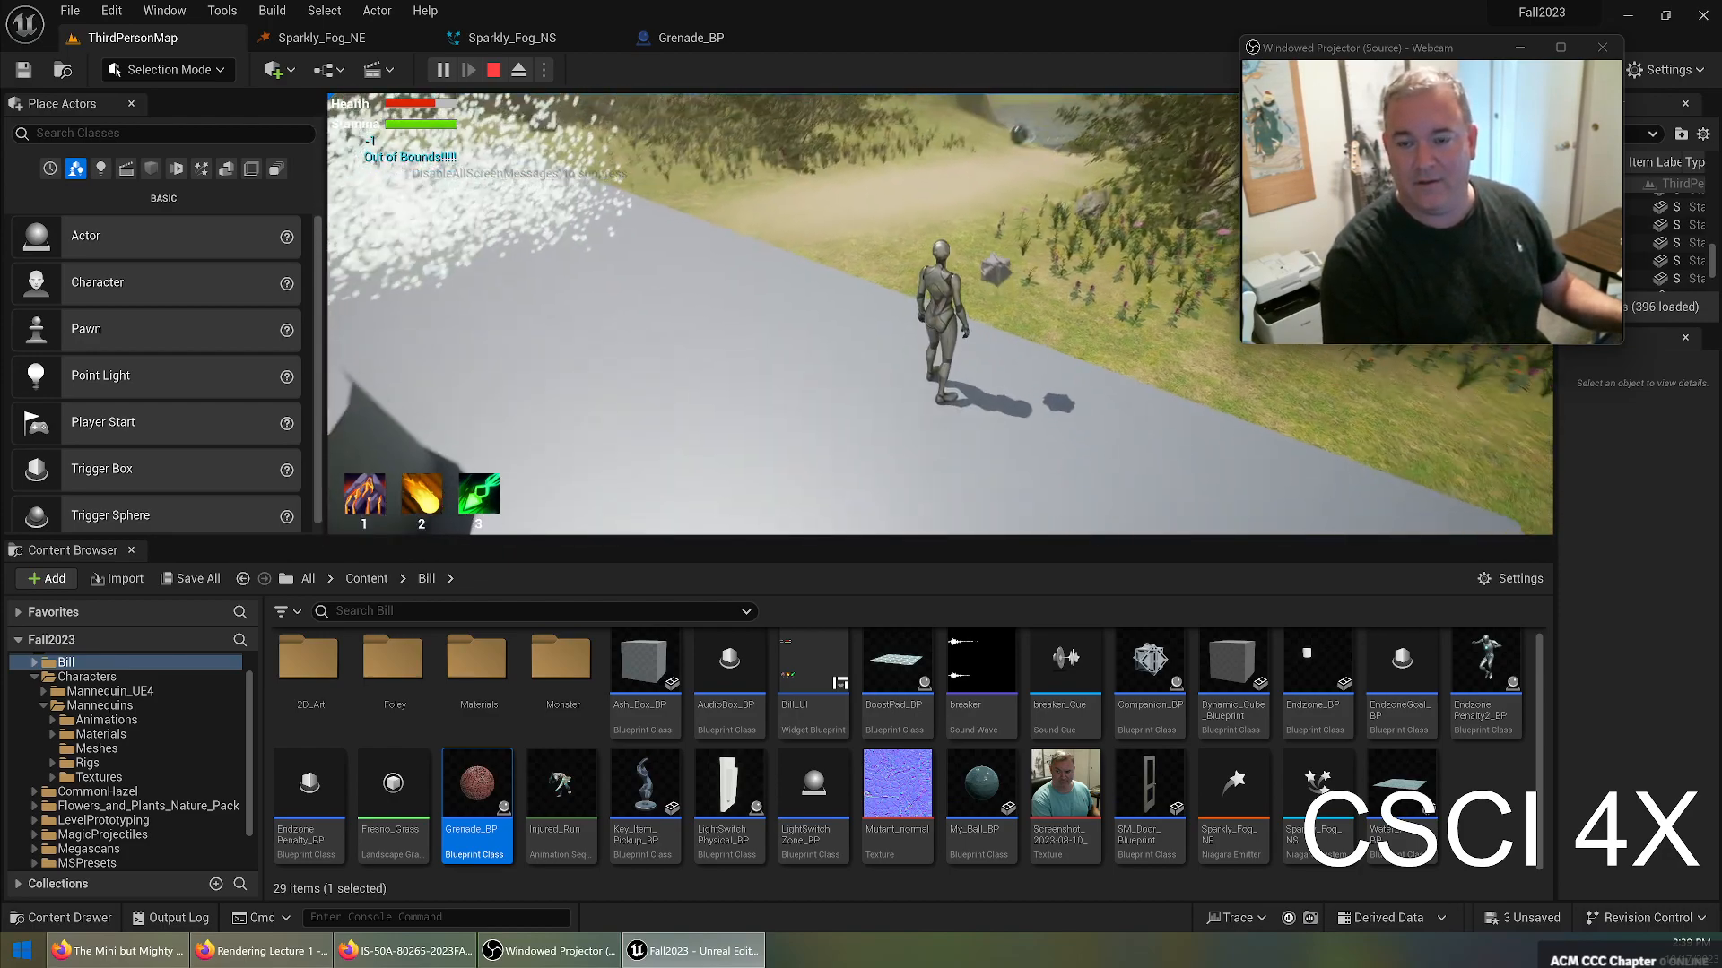
{"action": "key", "text": "w"}
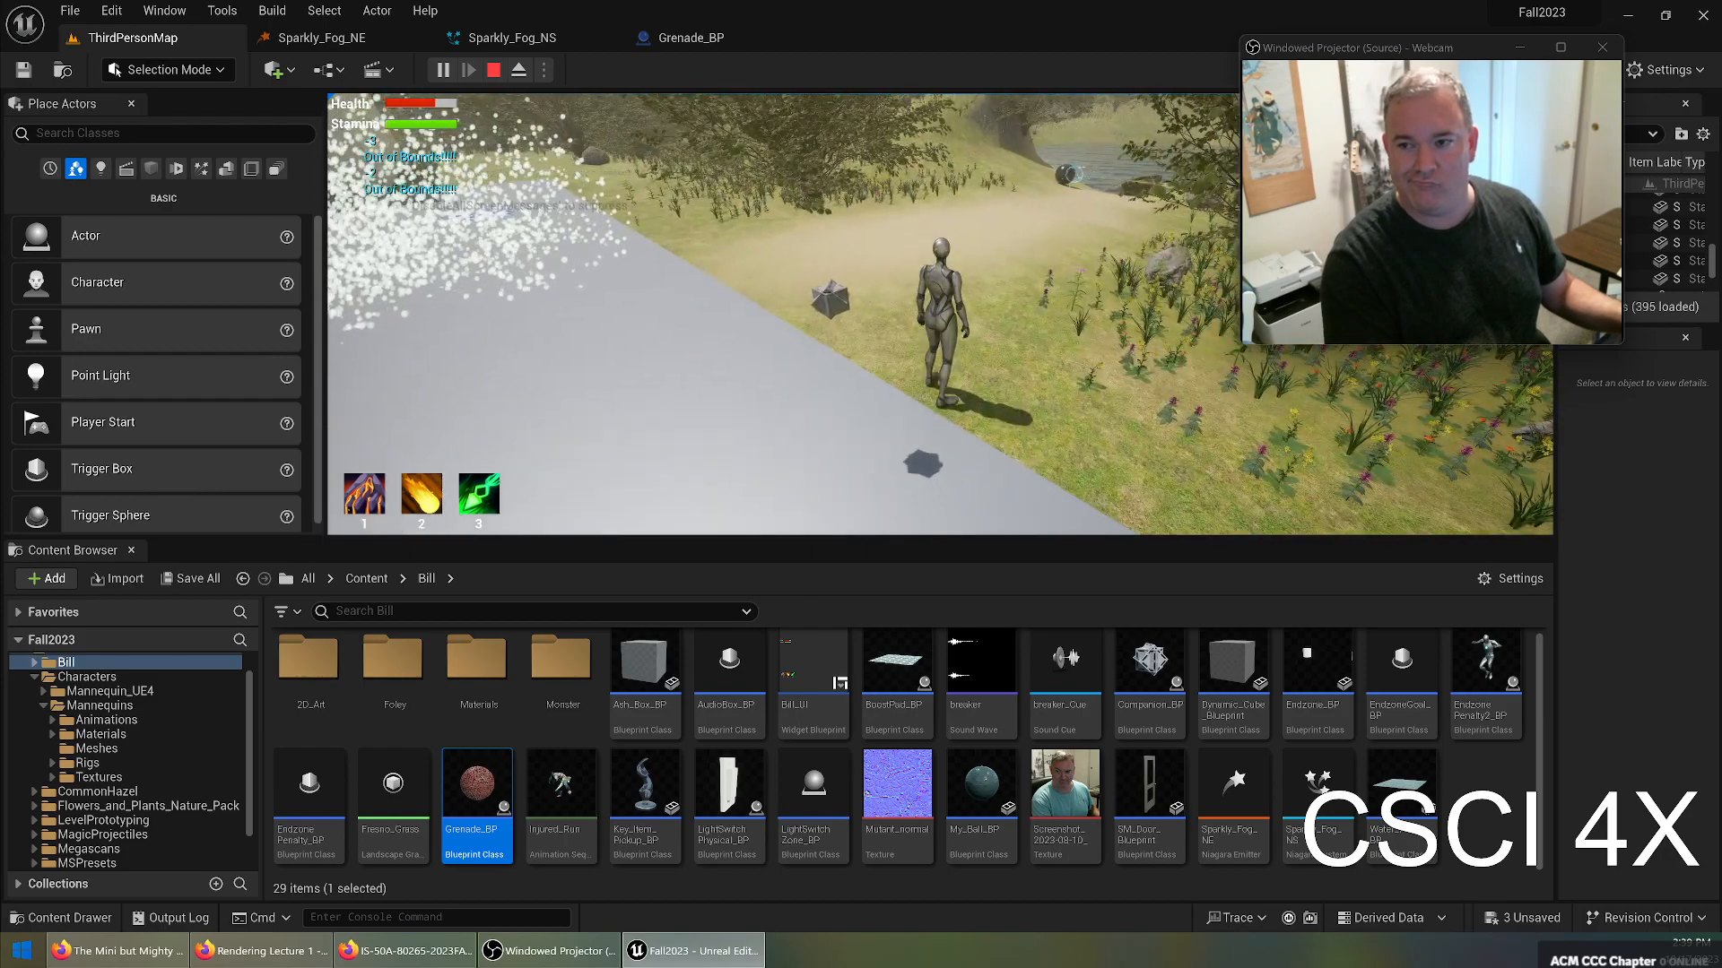
{"action": "key", "text": "w"}
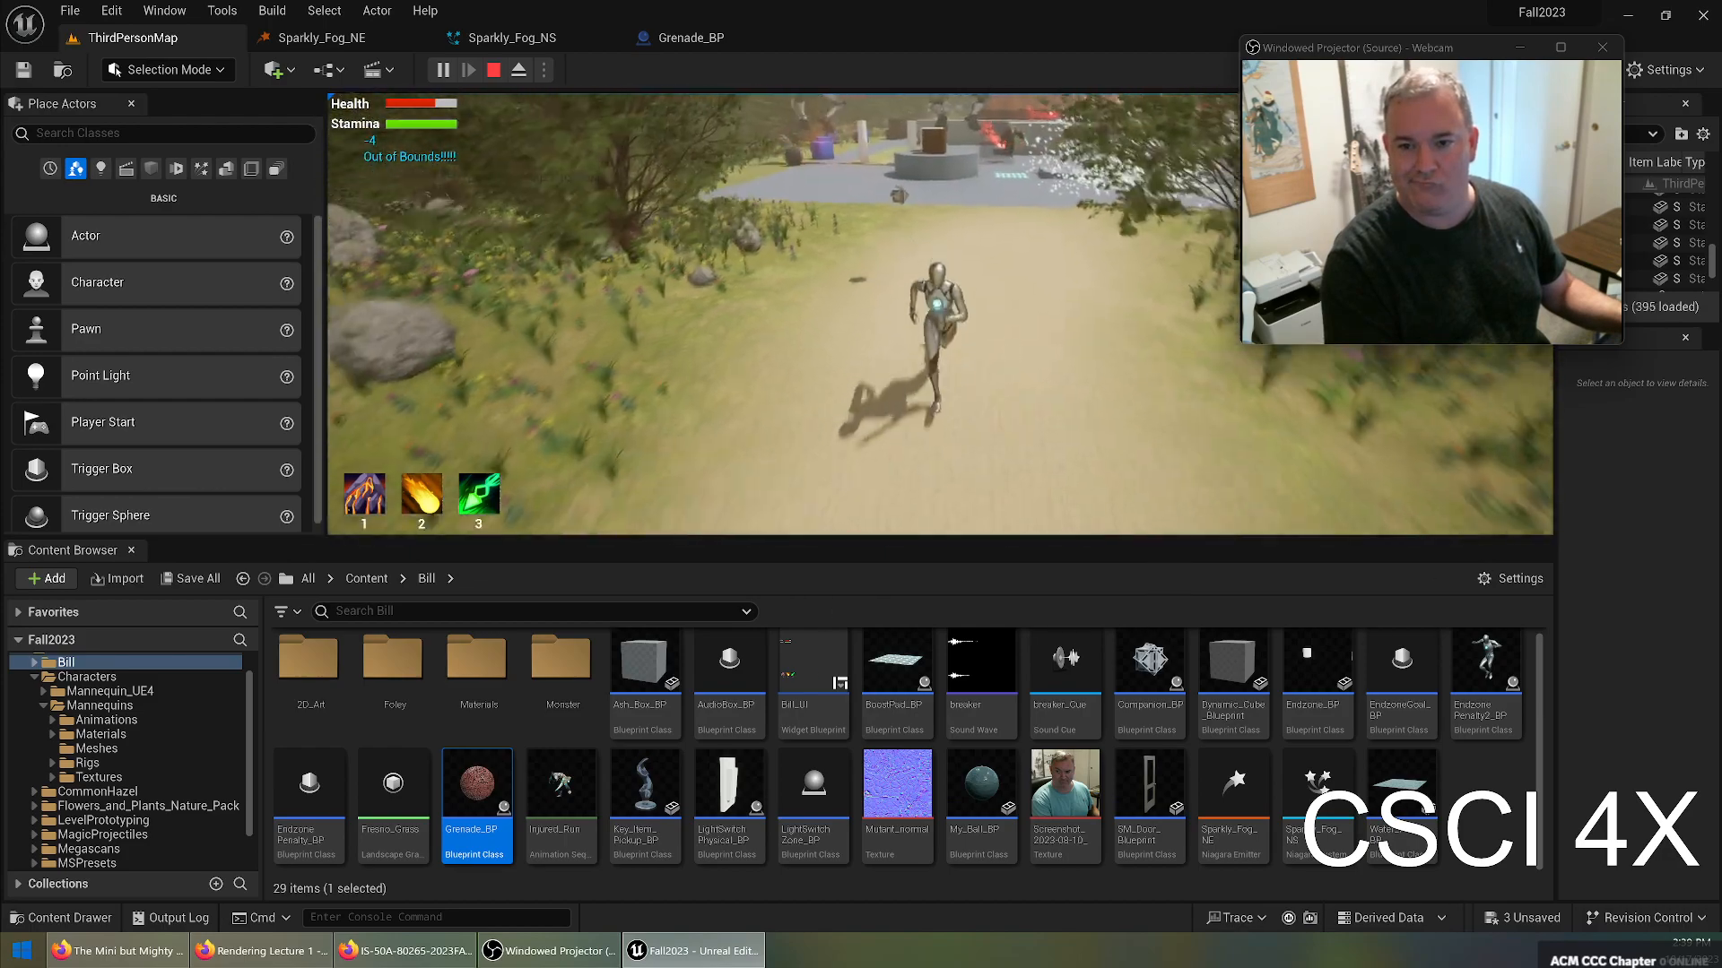
{"action": "key", "text": "w"}
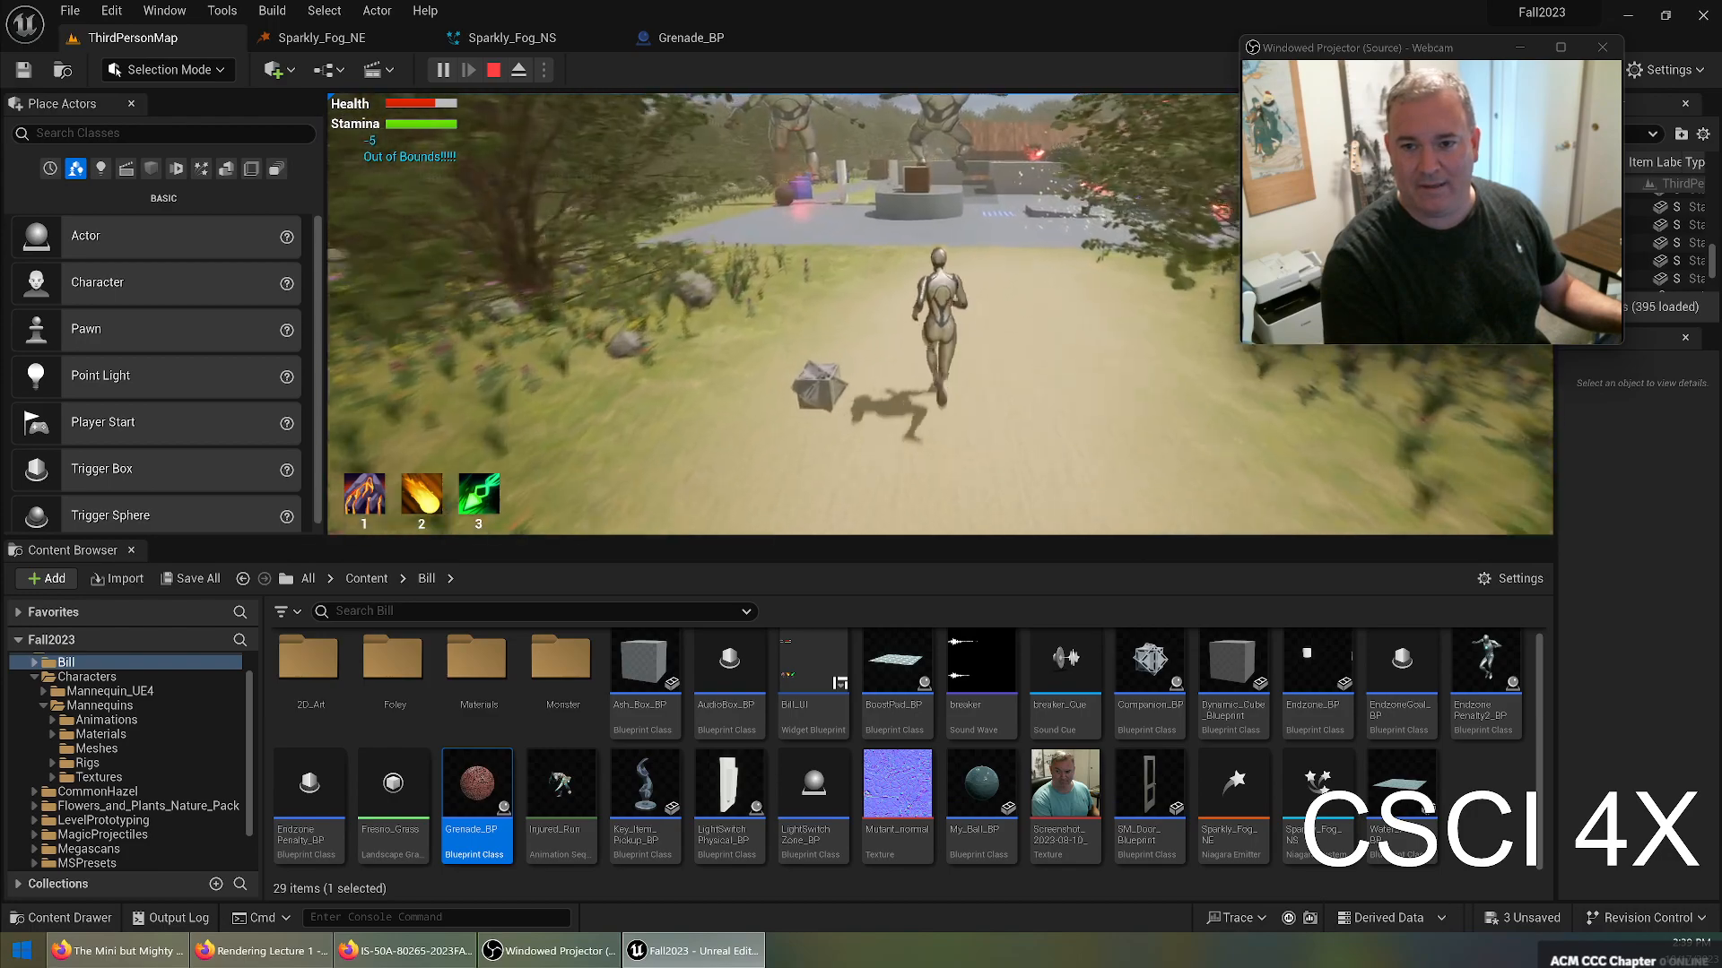
{"action": "key", "text": "Escape"}
Set the Spawn System at Location node's System Template in Grenade_BP to Sparkly_Fog_NS, and compile and save the blueprint.
{"action": "left_click", "coordinate": [685, 45]}
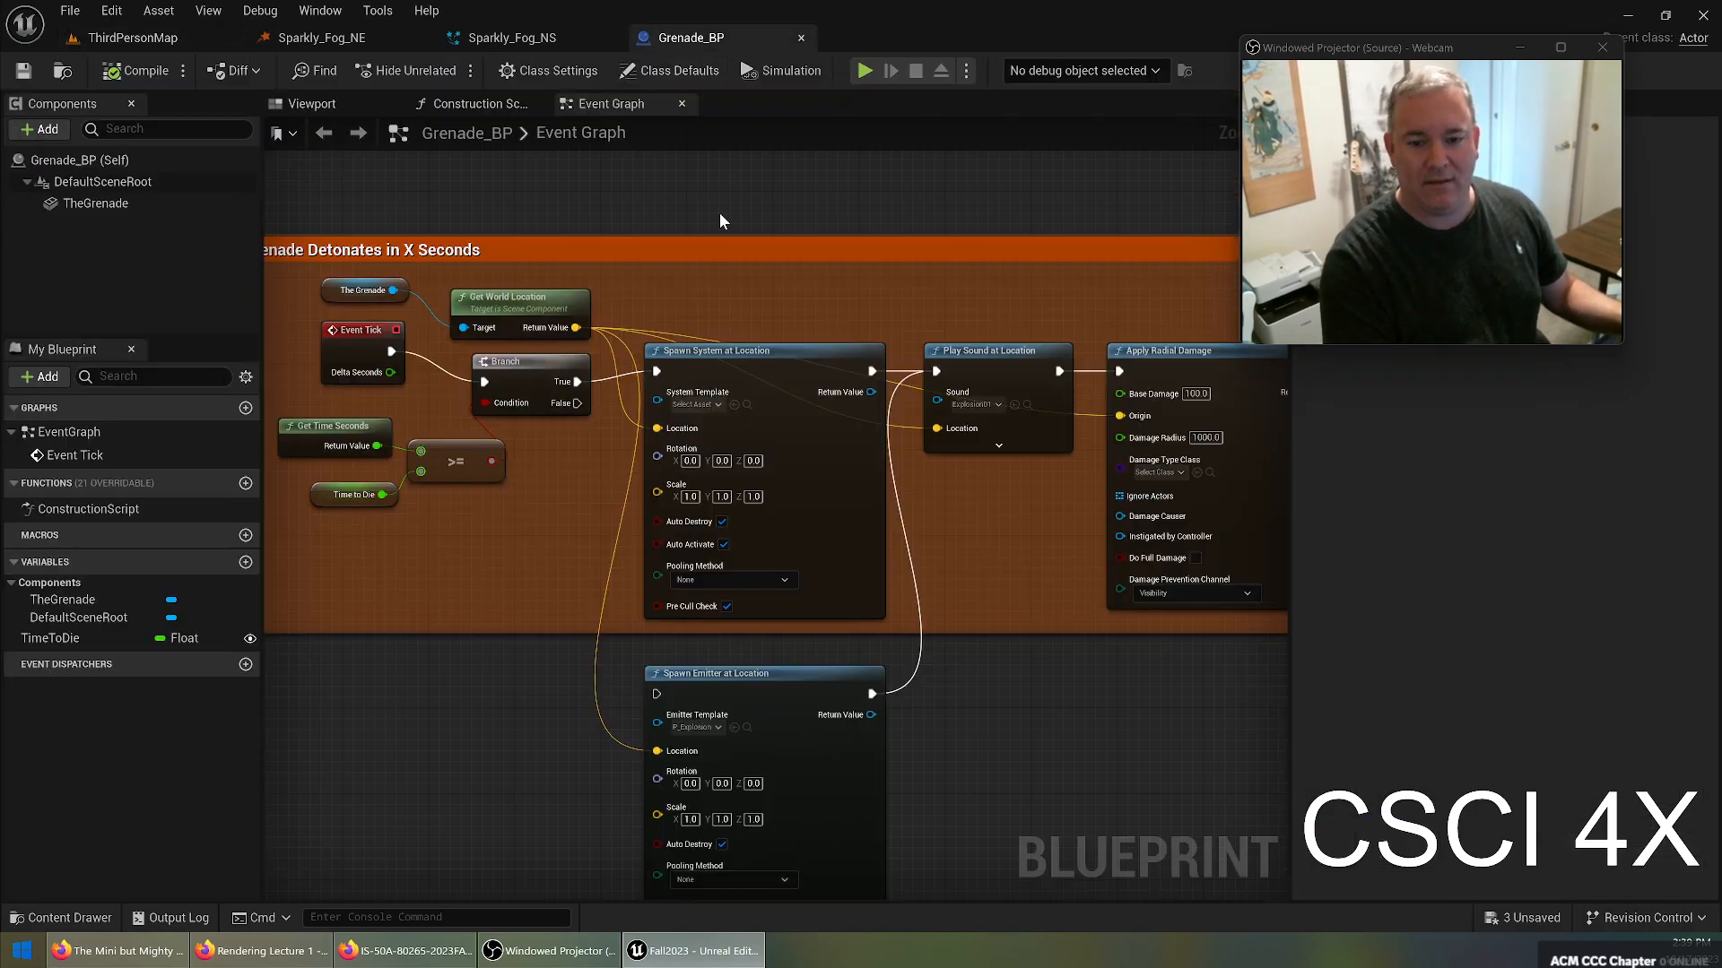
{"action": "left_click", "coordinate": [696, 404]}
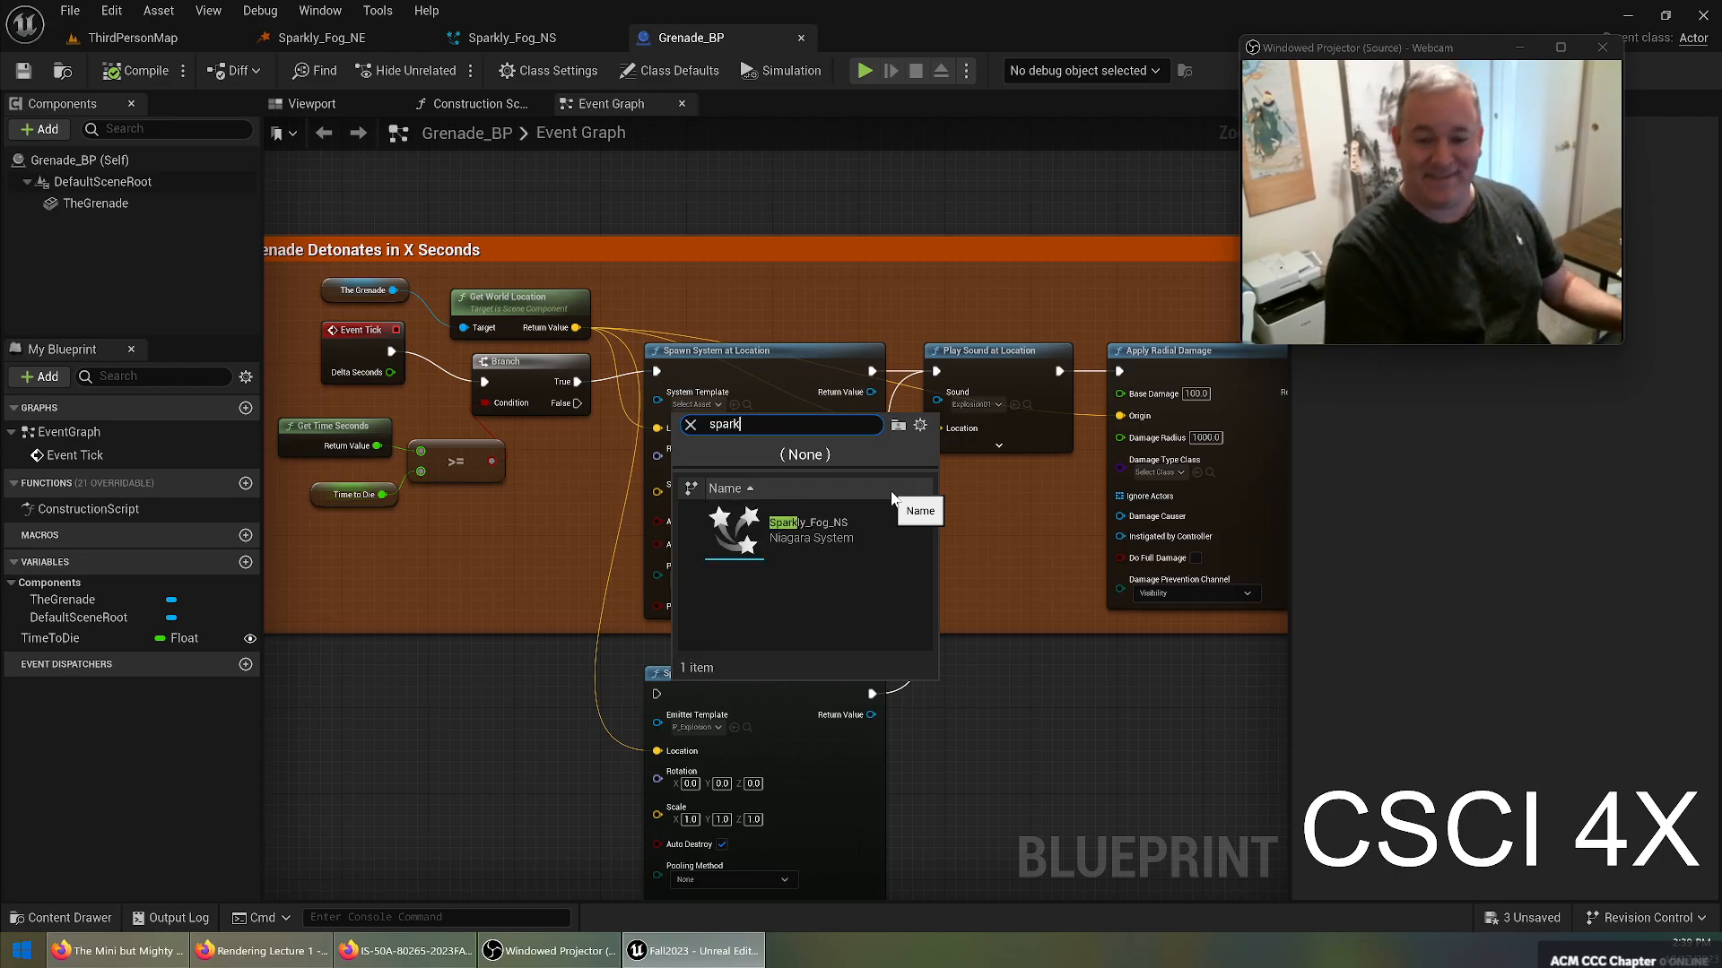
{"action": "left_click", "coordinate": [789, 529]}
{"action": "left_click", "coordinate": [144, 71]}
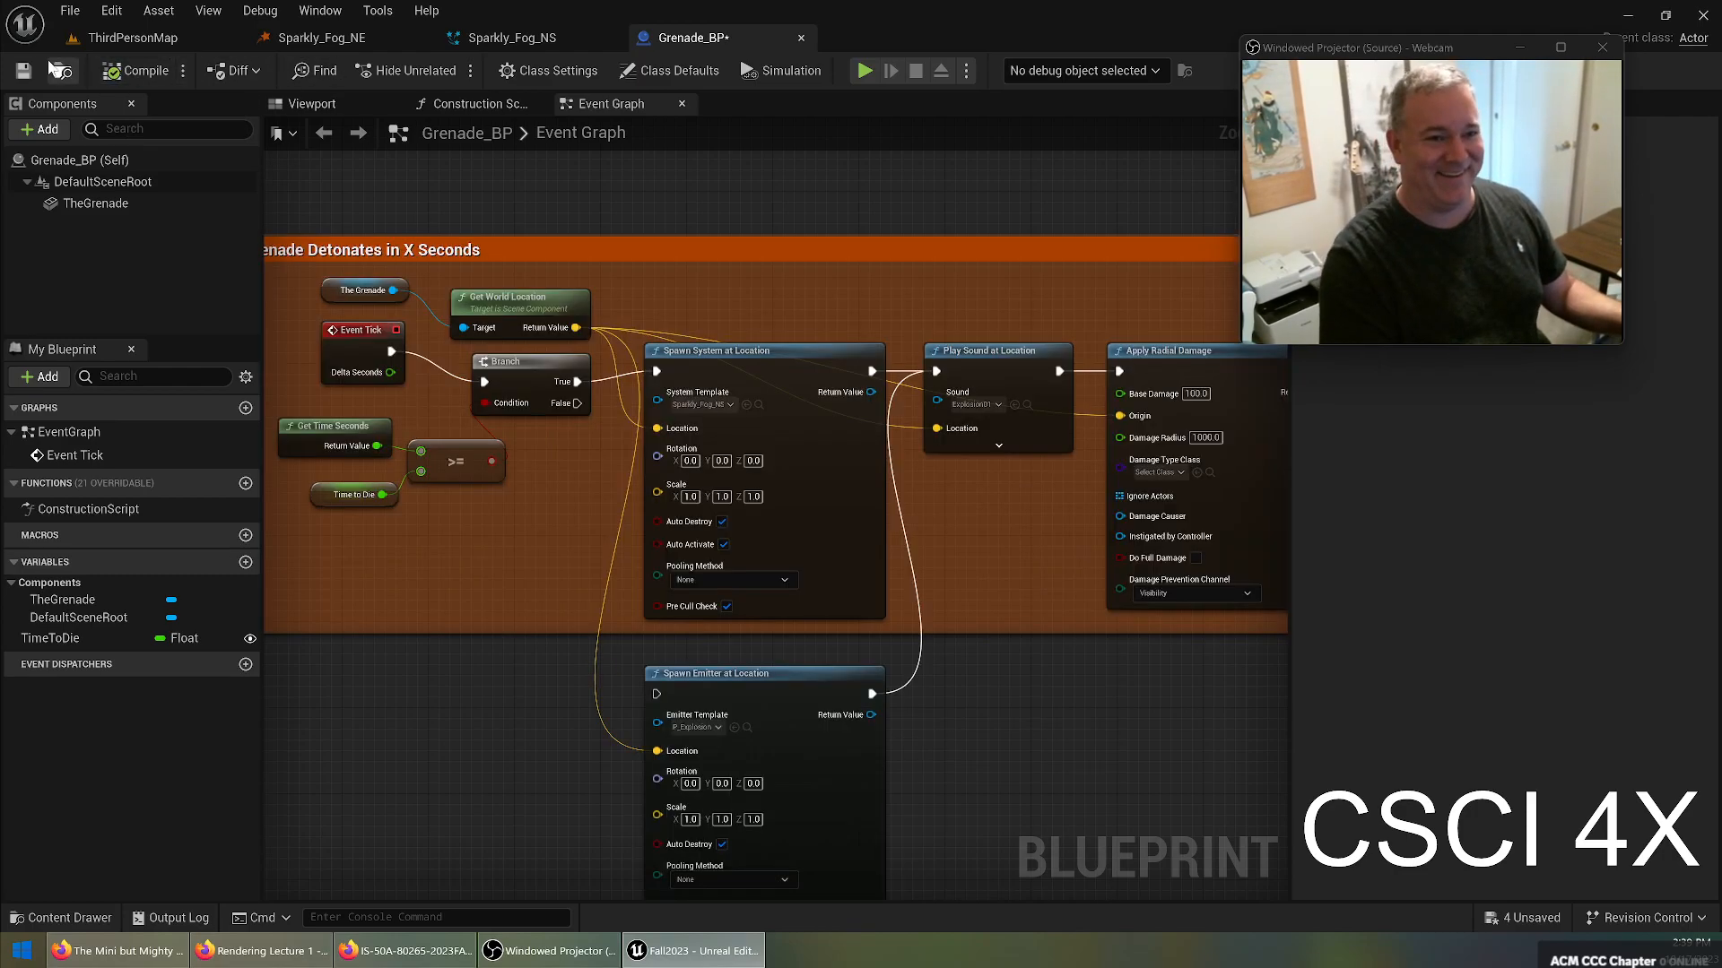
{"action": "left_click", "coordinate": [26, 71]}
Play ThirdPersonMap and throw grenades around the level to check that the sparkly fog spawns when they detonate.
{"action": "left_click", "coordinate": [124, 40]}
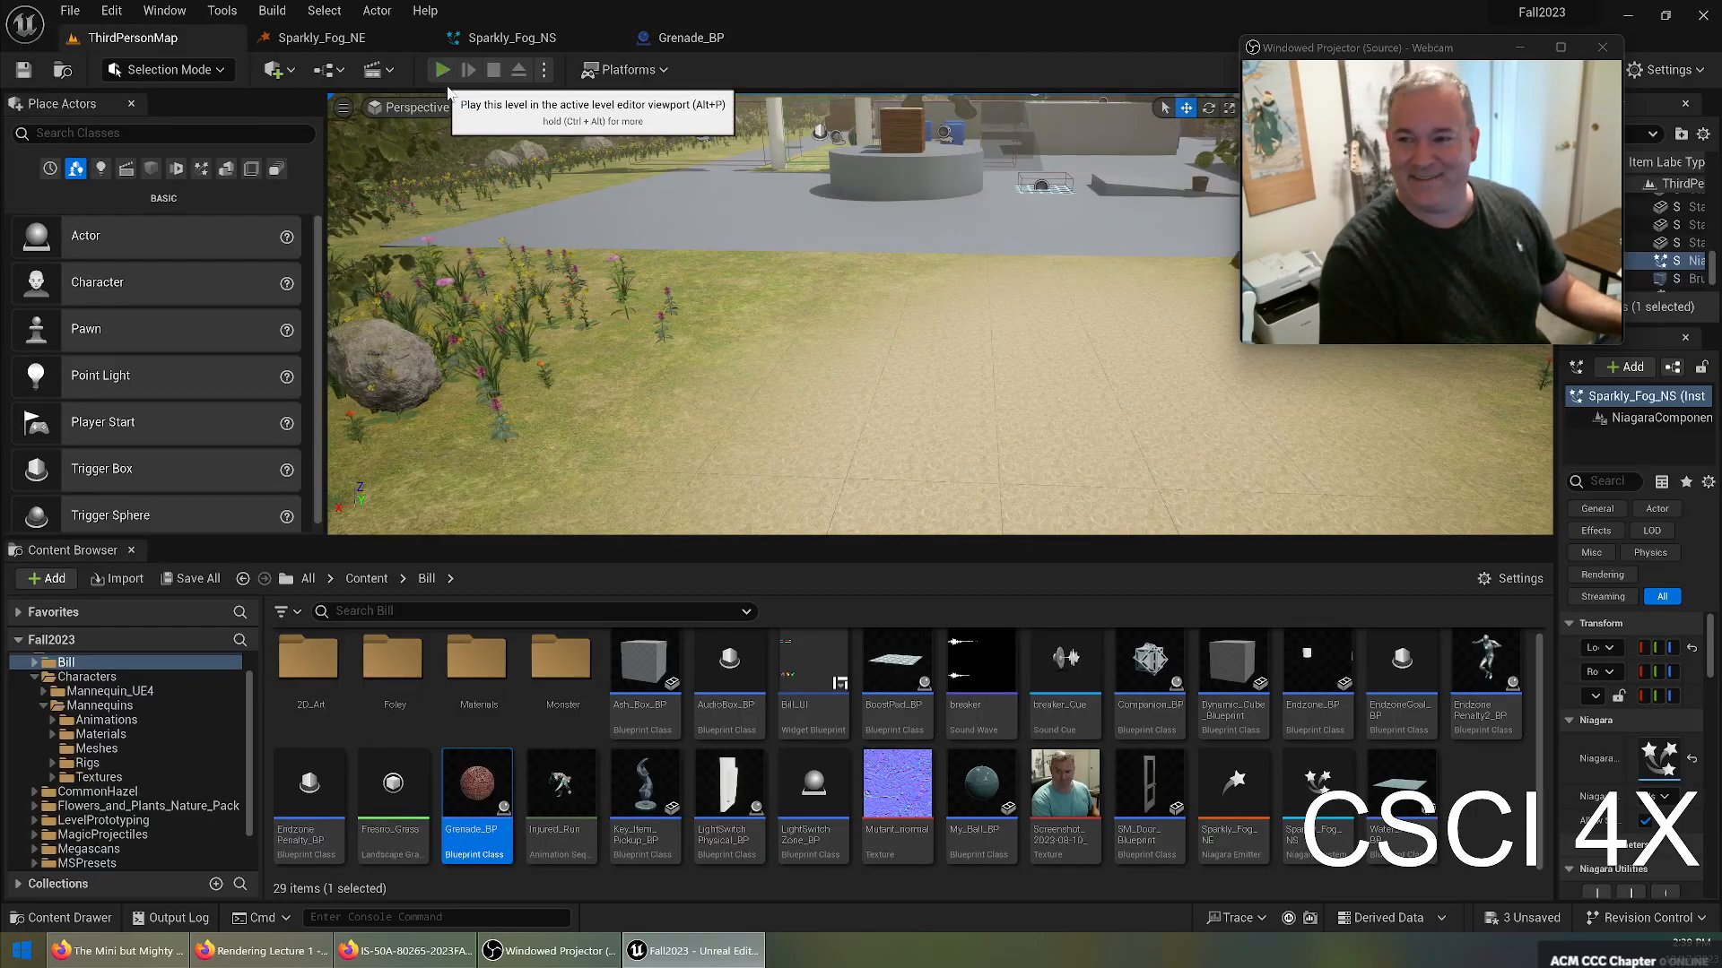
{"action": "left_click", "coordinate": [734, 304]}
{"action": "key", "text": "w"}
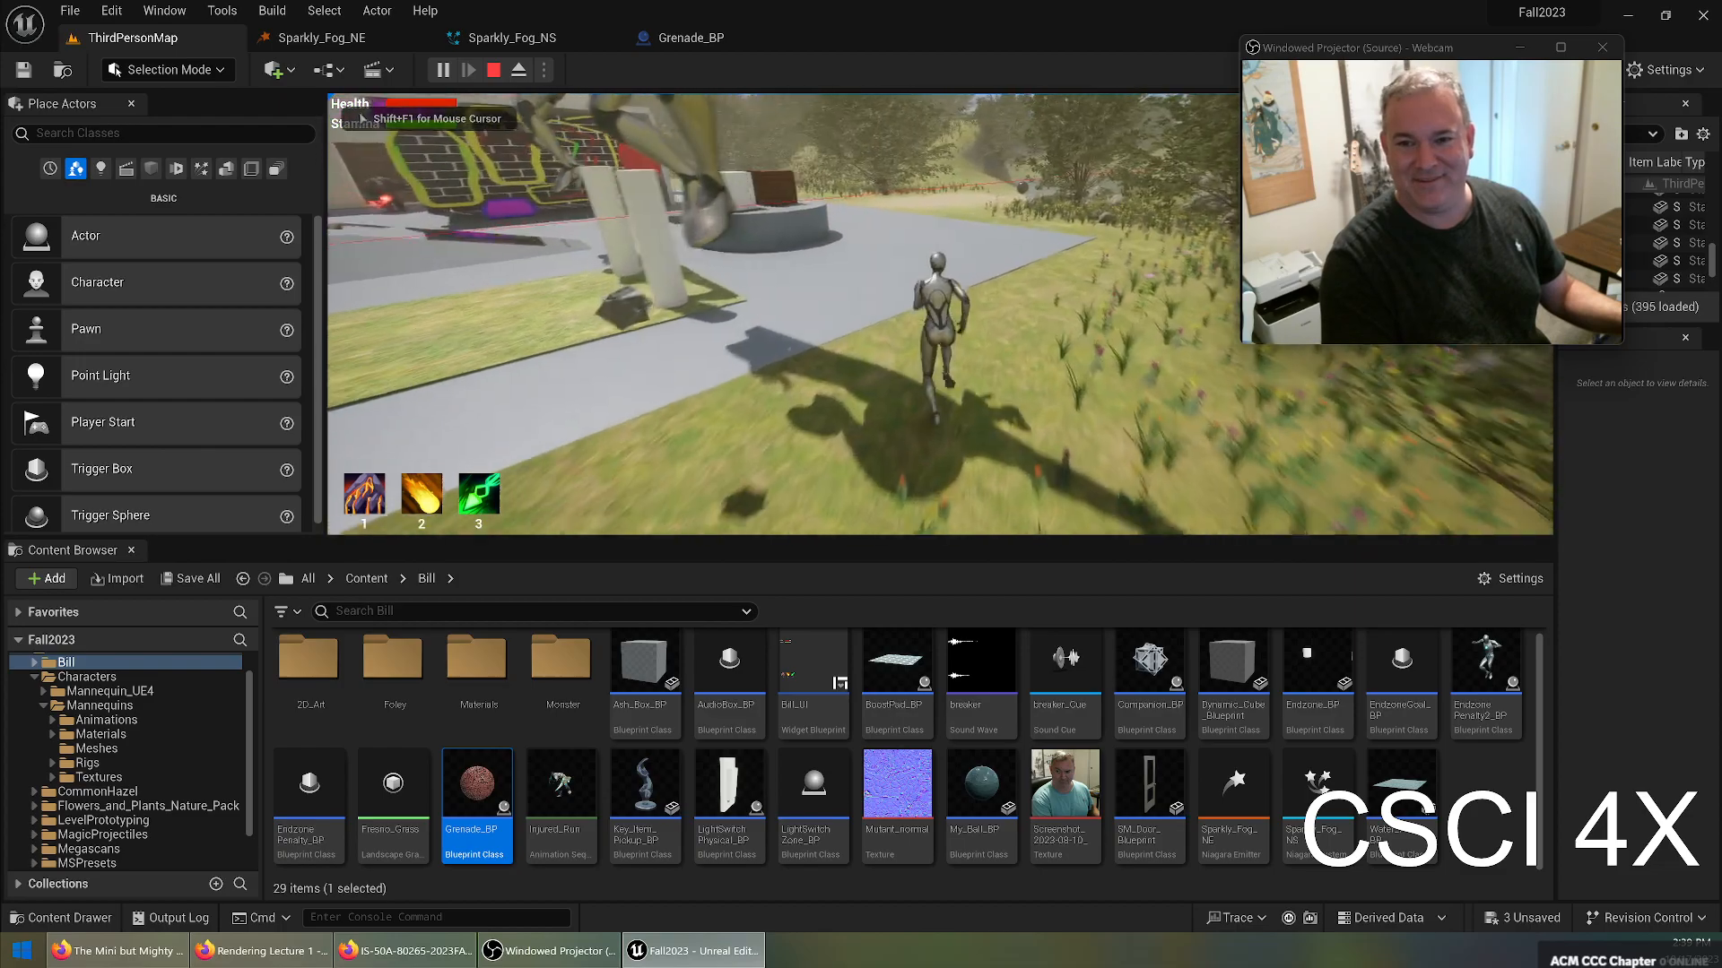
{"action": "key", "text": "g"}
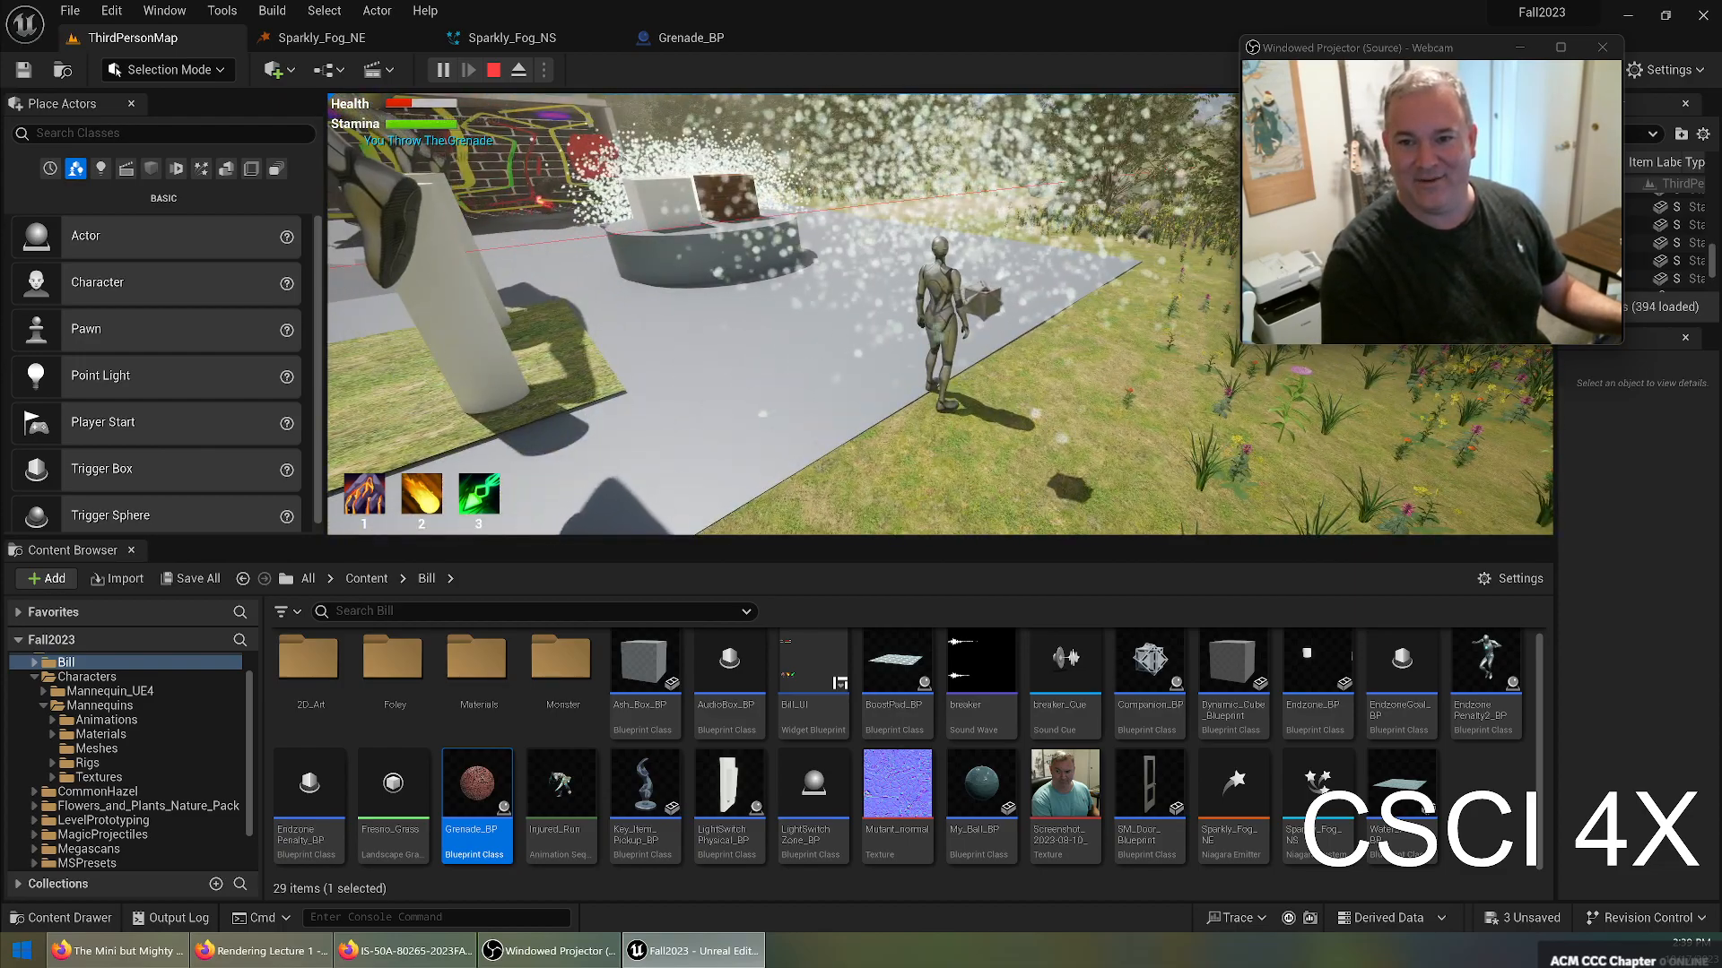
{"action": "key", "text": "d"}
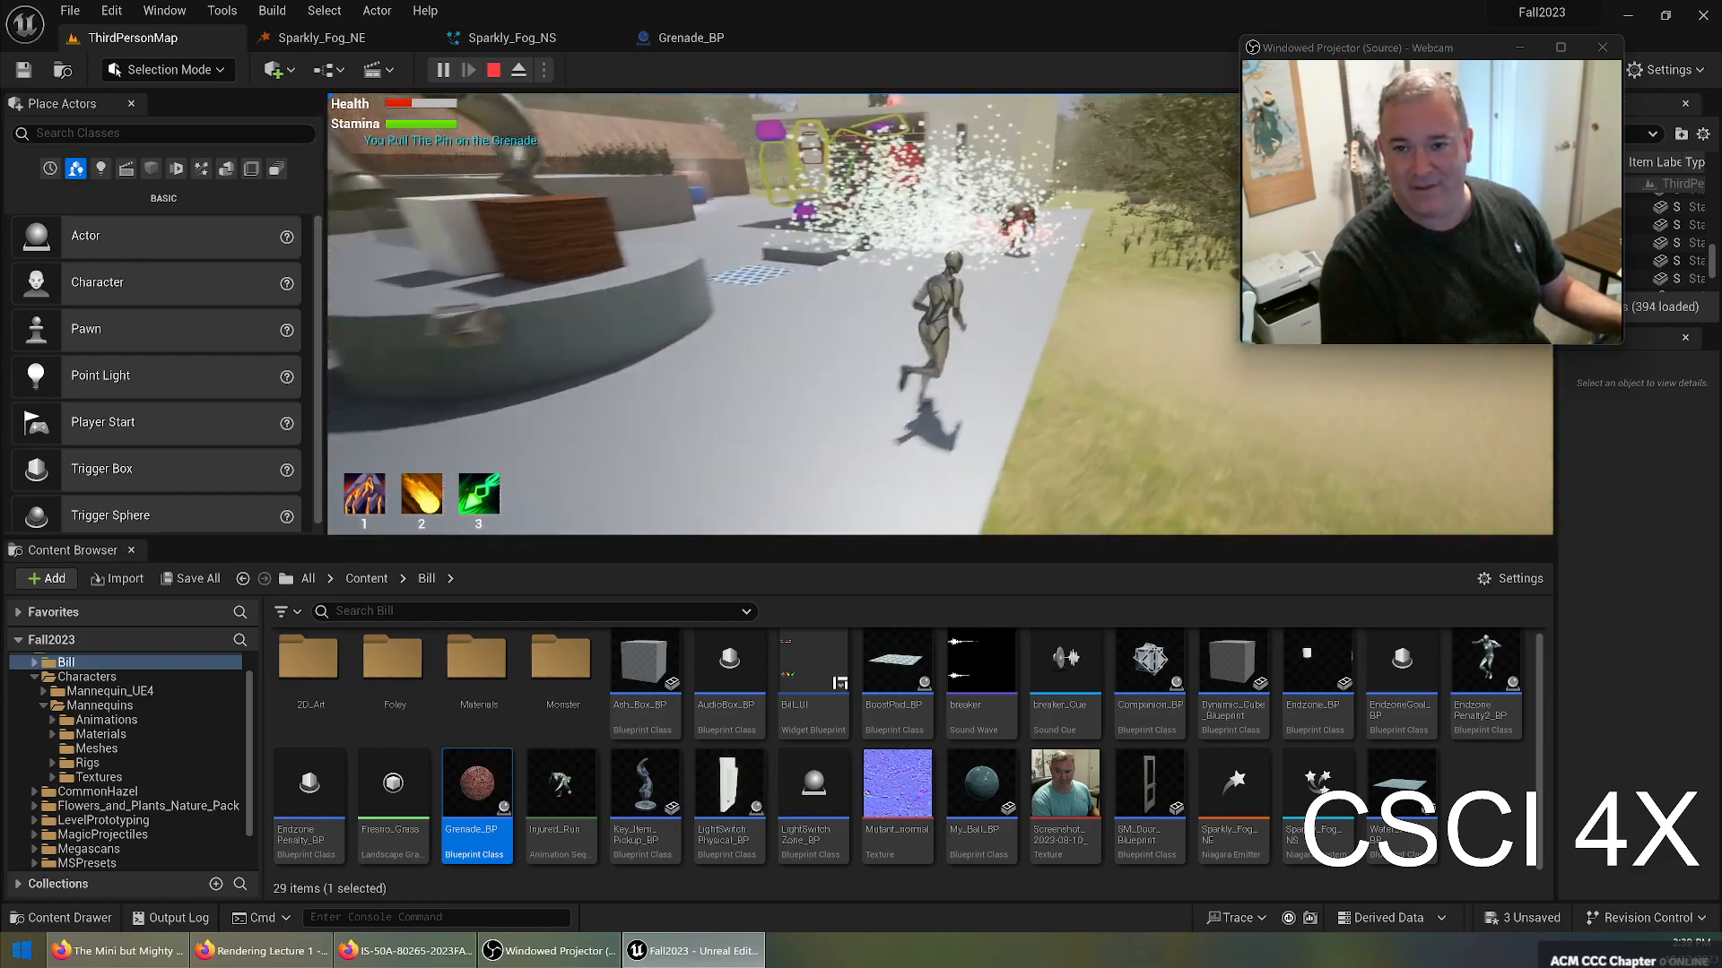
{"action": "key", "text": "g"}
{"action": "key", "text": "w"}
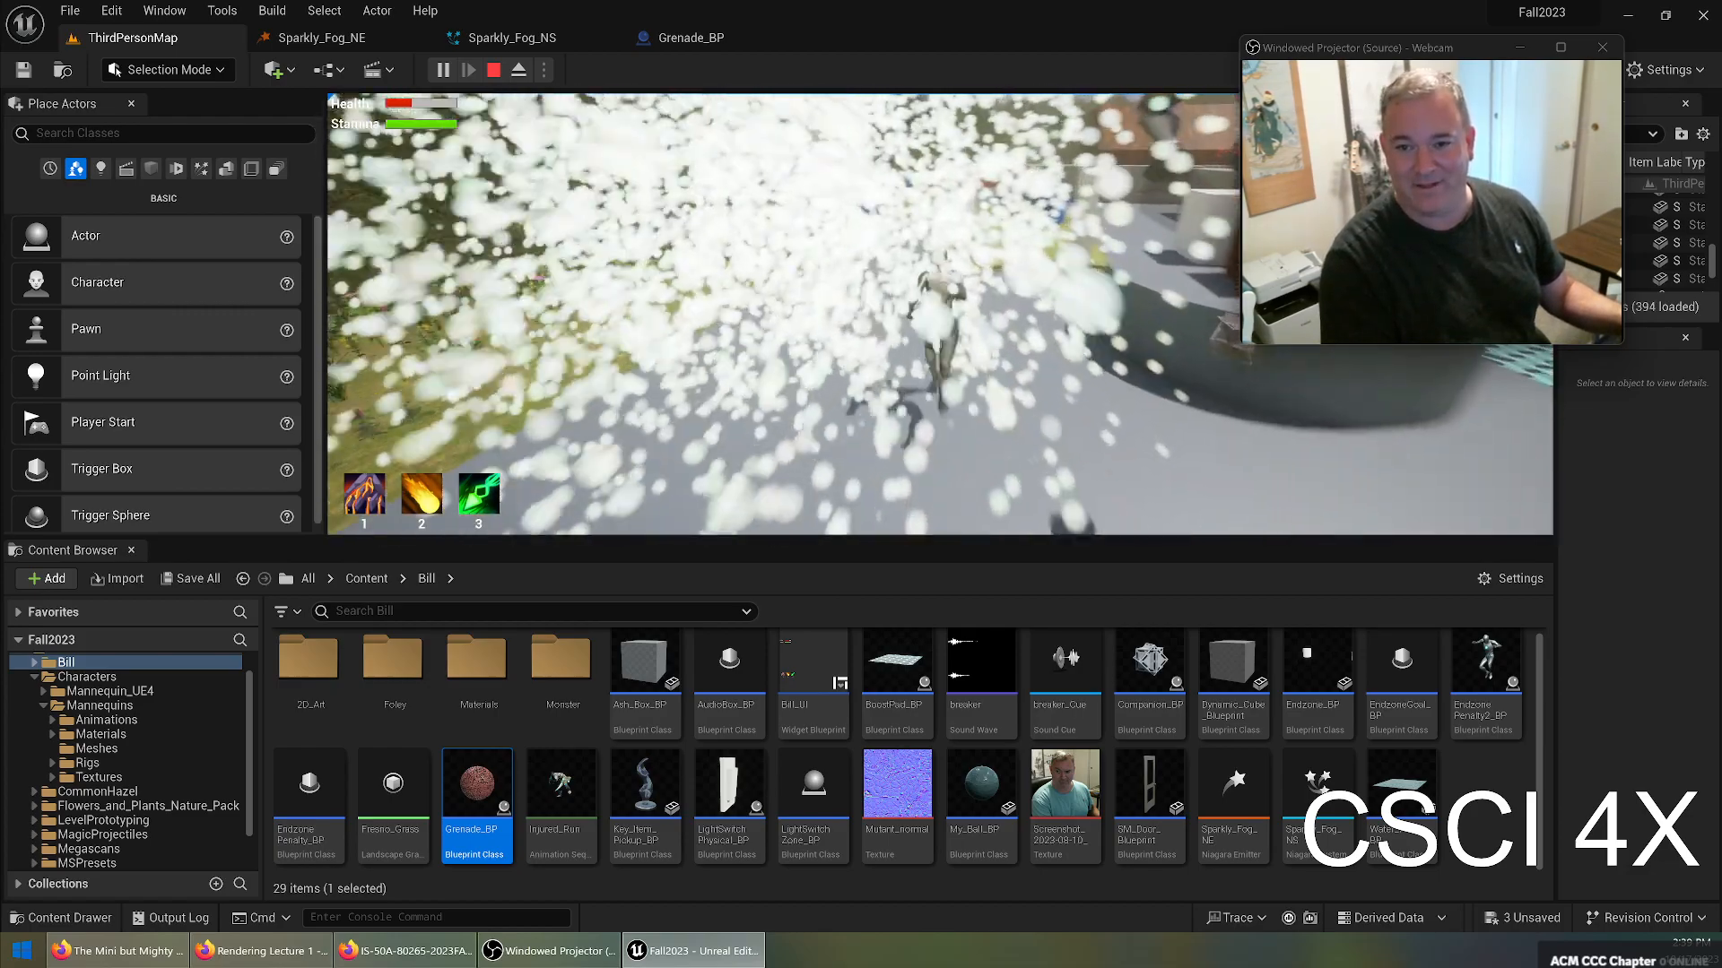
{"action": "key", "text": "w"}
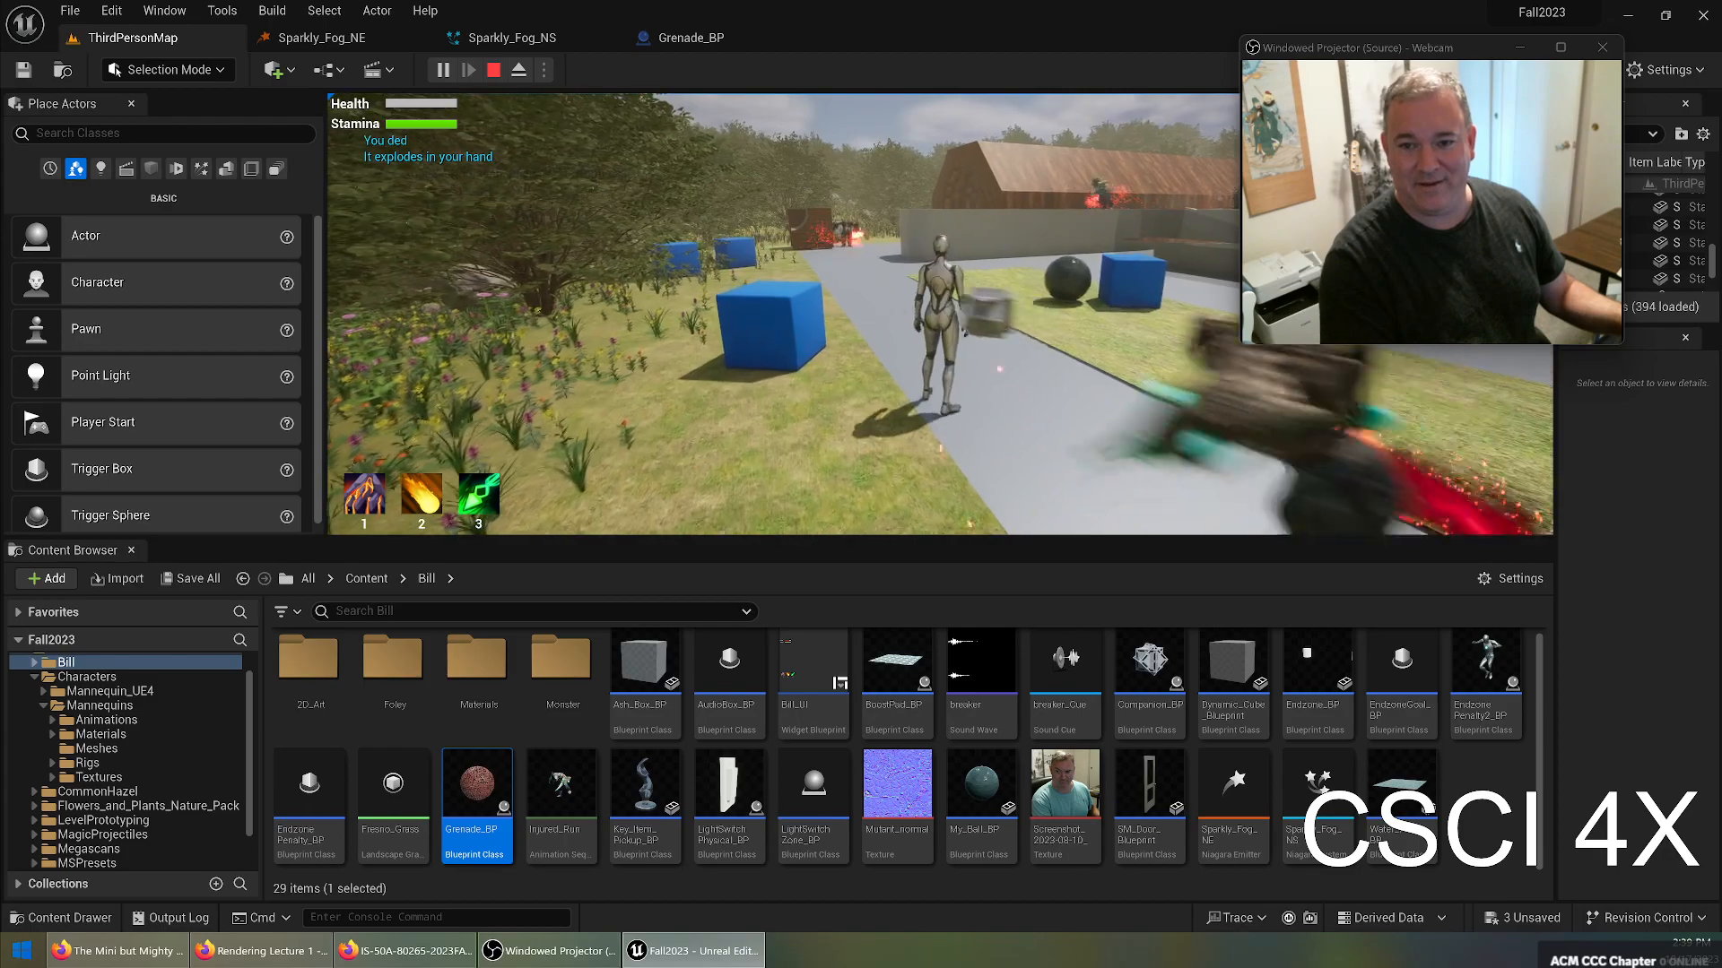
{"action": "key", "text": "g"}
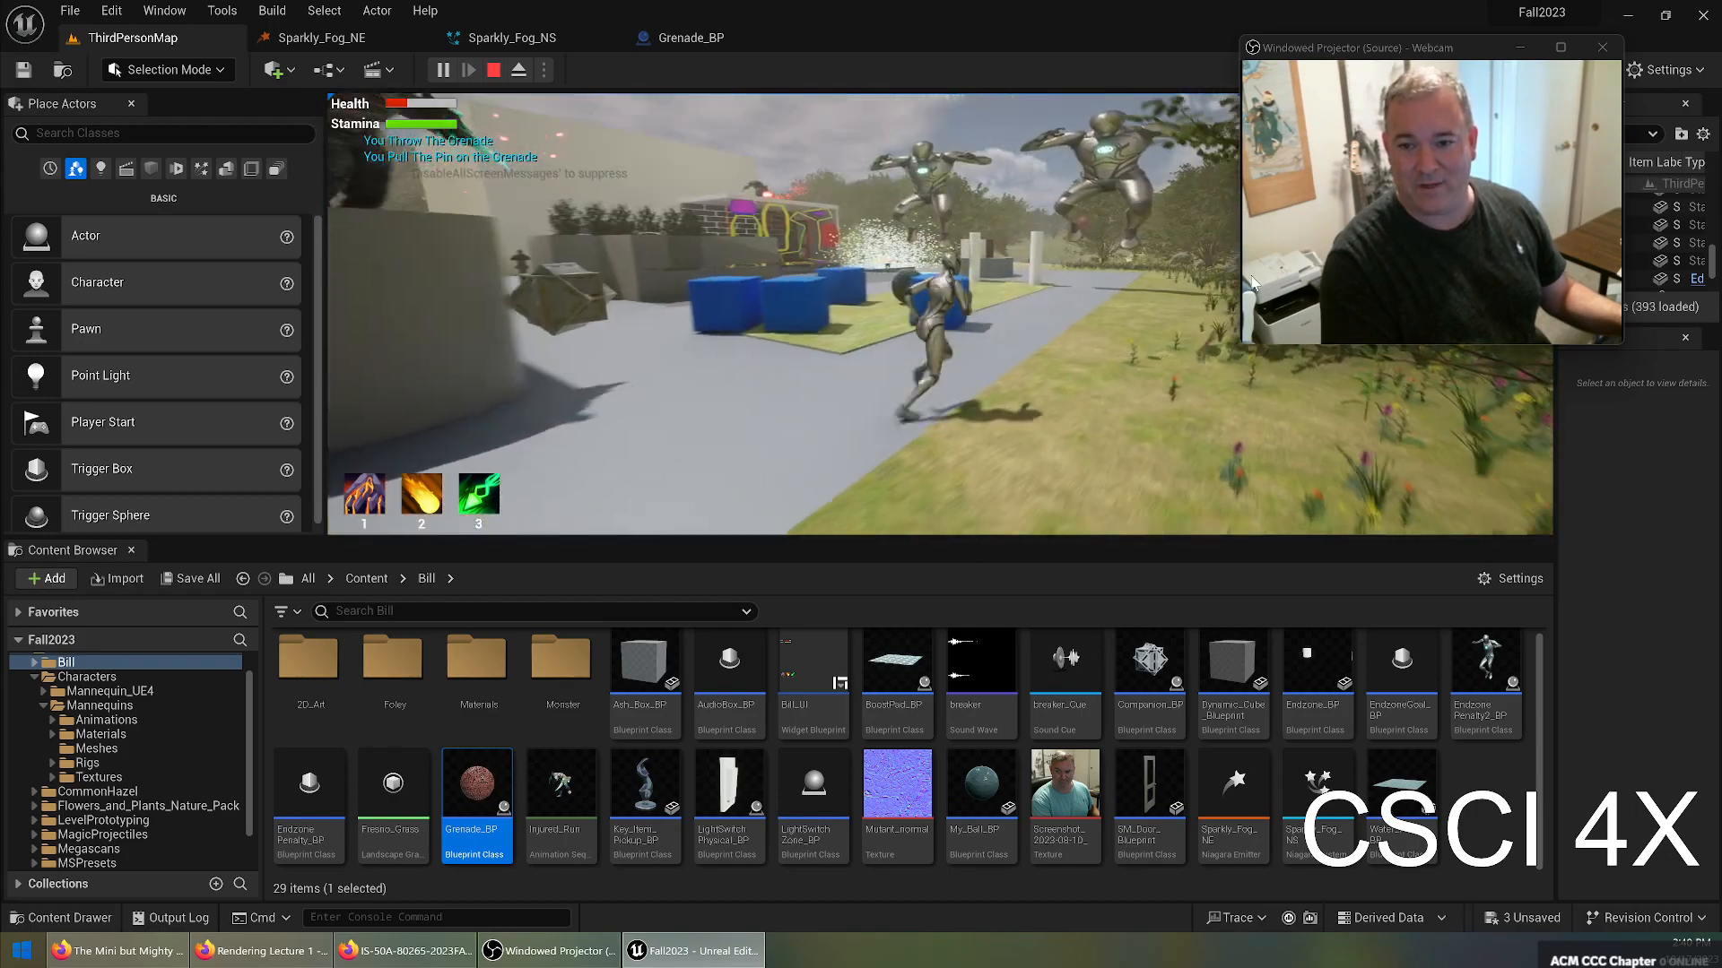
{"action": "right_click", "coordinate": [1314, 310]}
{"action": "left_click", "coordinate": [1082, 302]}
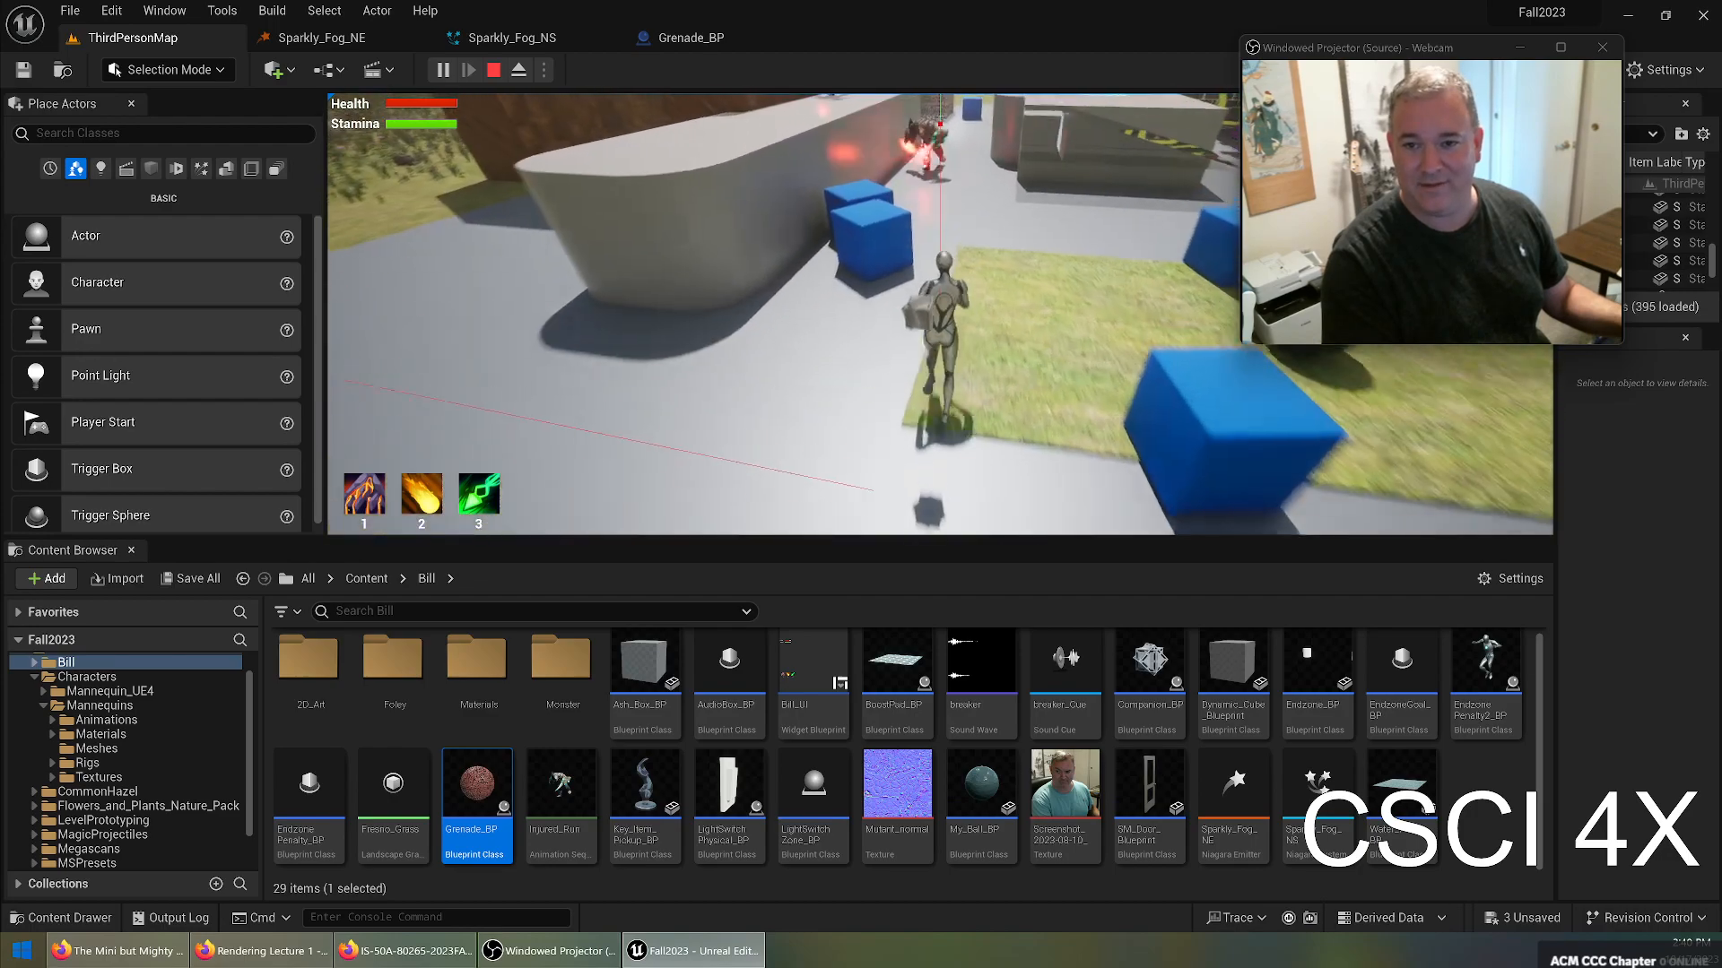
Throw several grenades in quick succession along the walled corridor and run up to inspect the fog effects they spawn.
{"action": "key", "text": "w"}
{"action": "key", "text": "g"}
{"action": "key", "text": "g"}
{"action": "key", "text": "g"}
{"action": "key", "text": "g"}
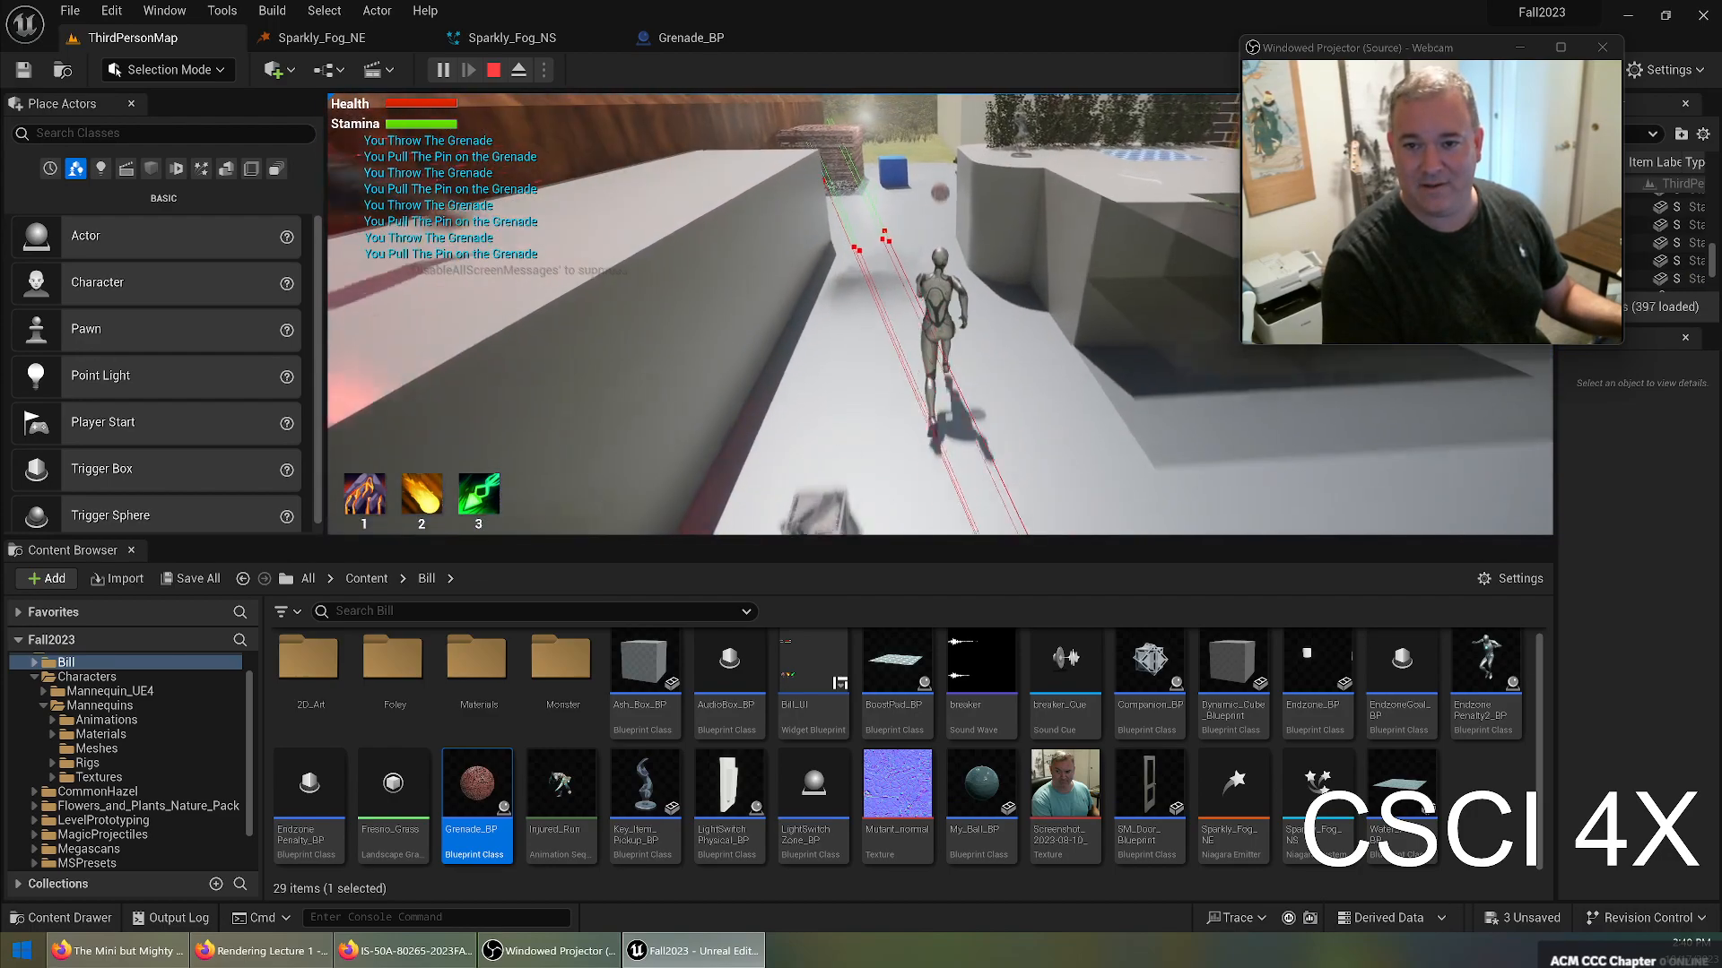
{"action": "key", "text": "w"}
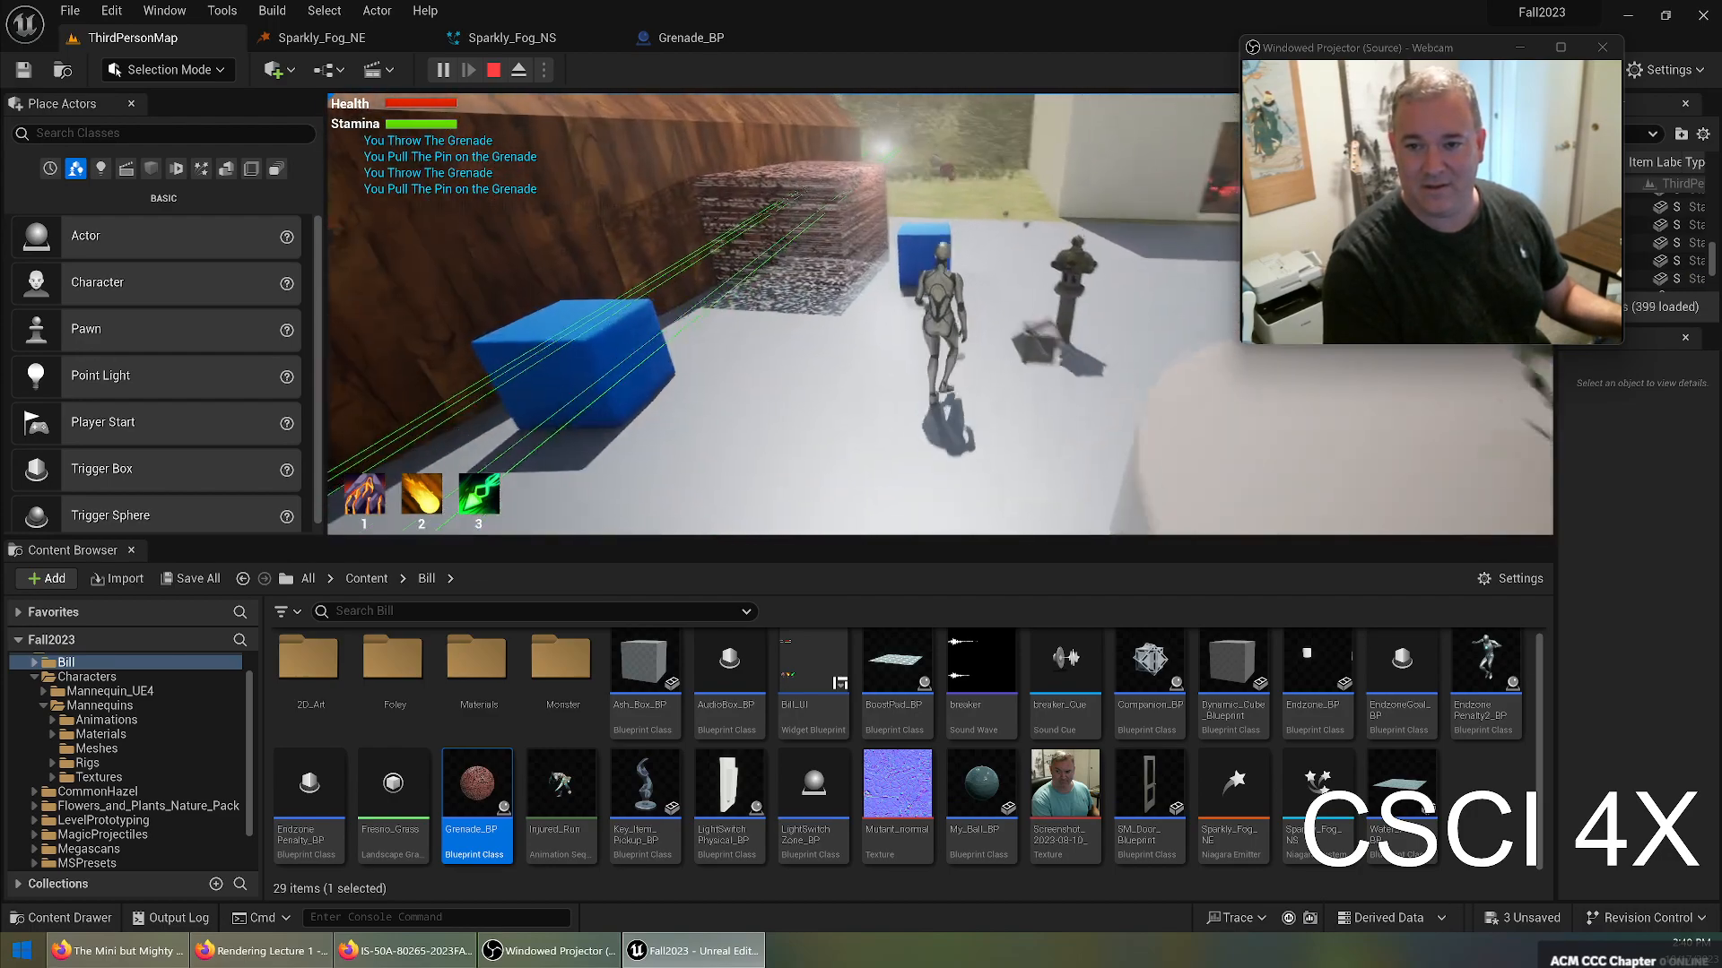
{"action": "key", "text": "w"}
{"action": "key", "text": "w"}
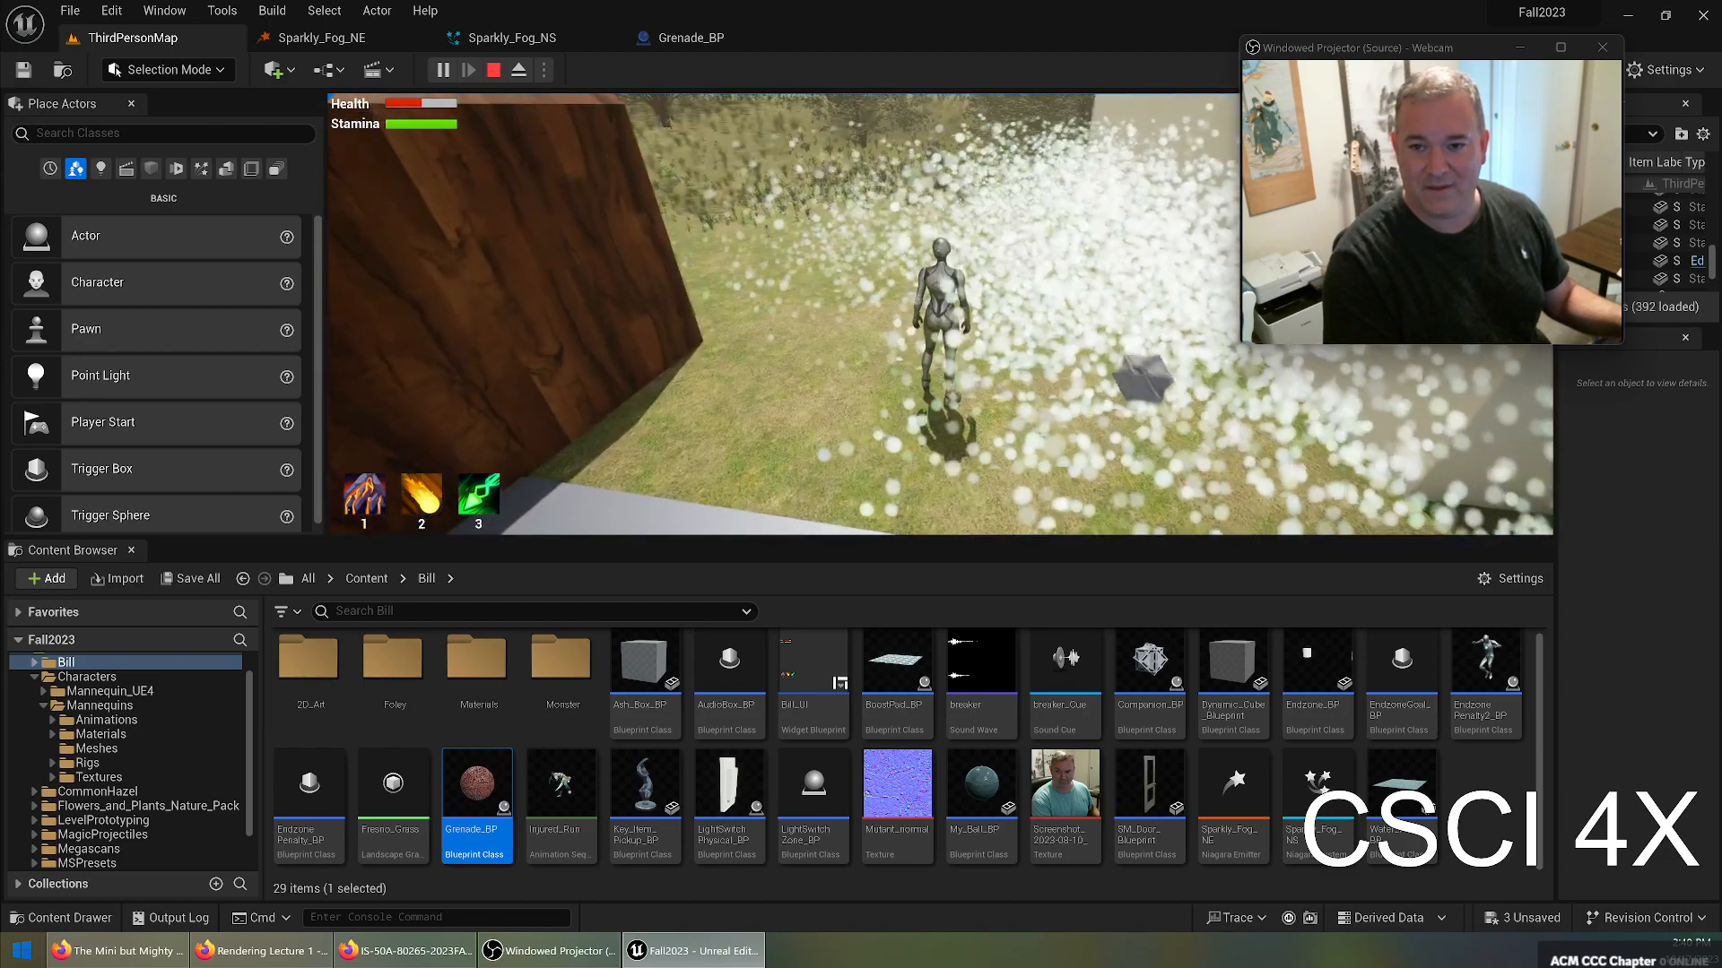
{"action": "key", "text": "w"}
{"action": "key", "text": "w"}
{"action": "key", "text": "w"}
{"action": "key", "text": "w"}
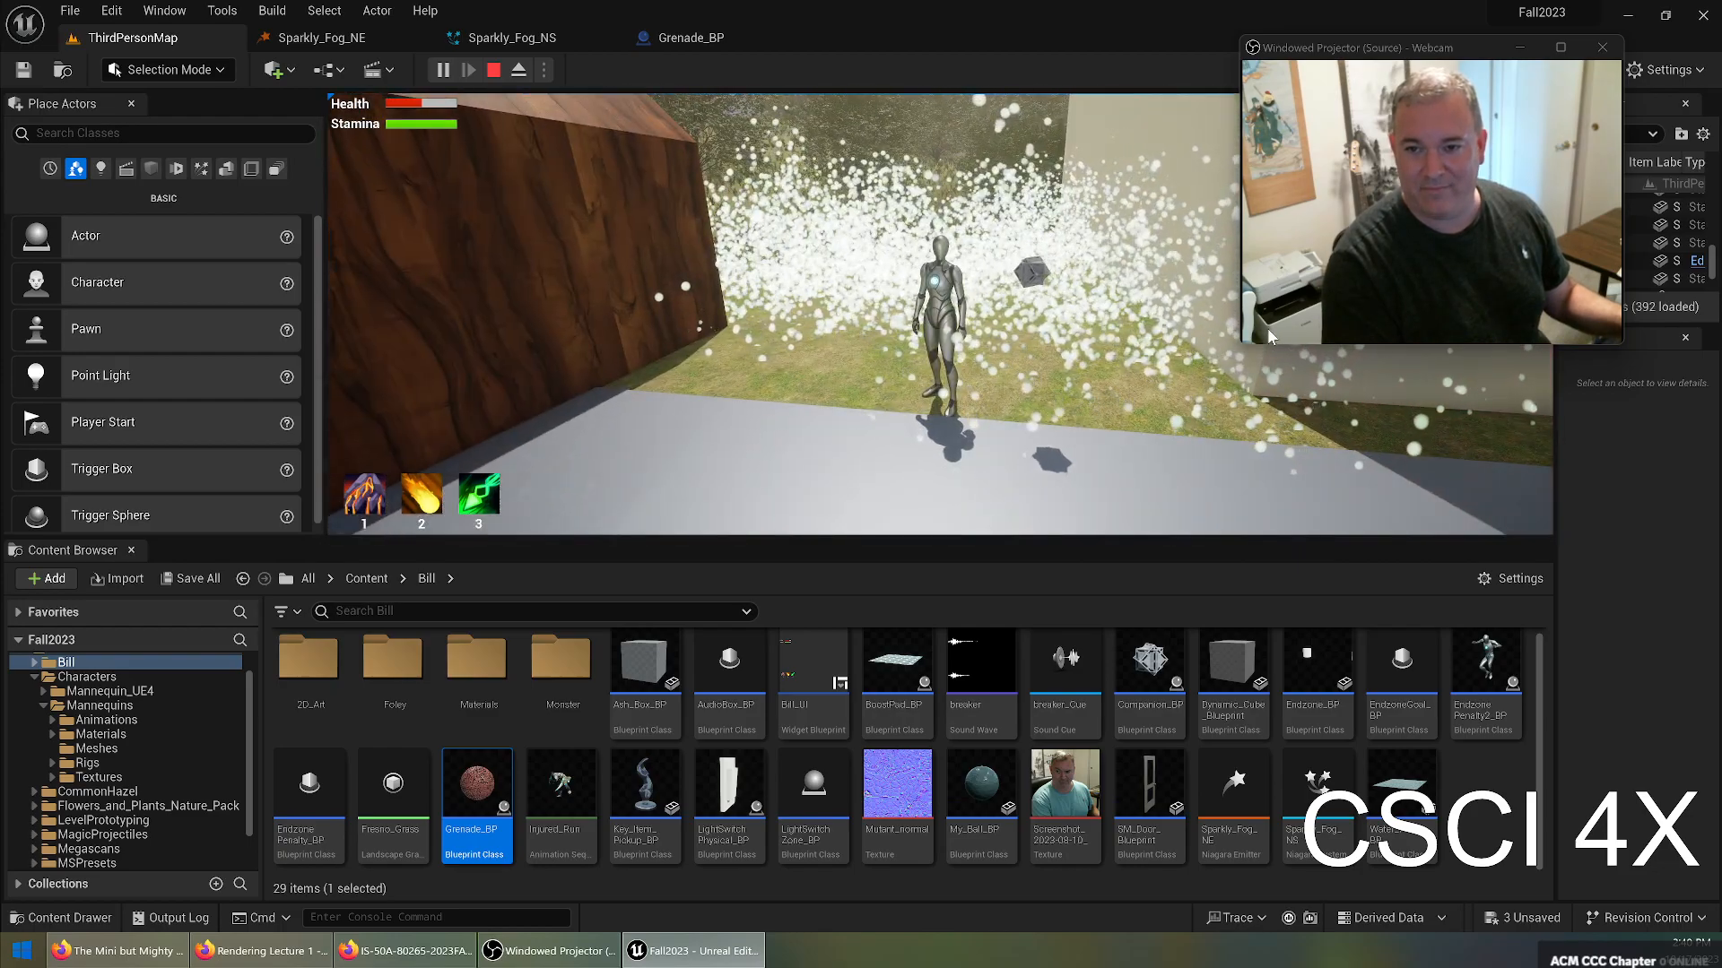
Run on through the level and throw another grenade on the grass near the buildings to observe how long the fog persists.
{"action": "key", "text": "w"}
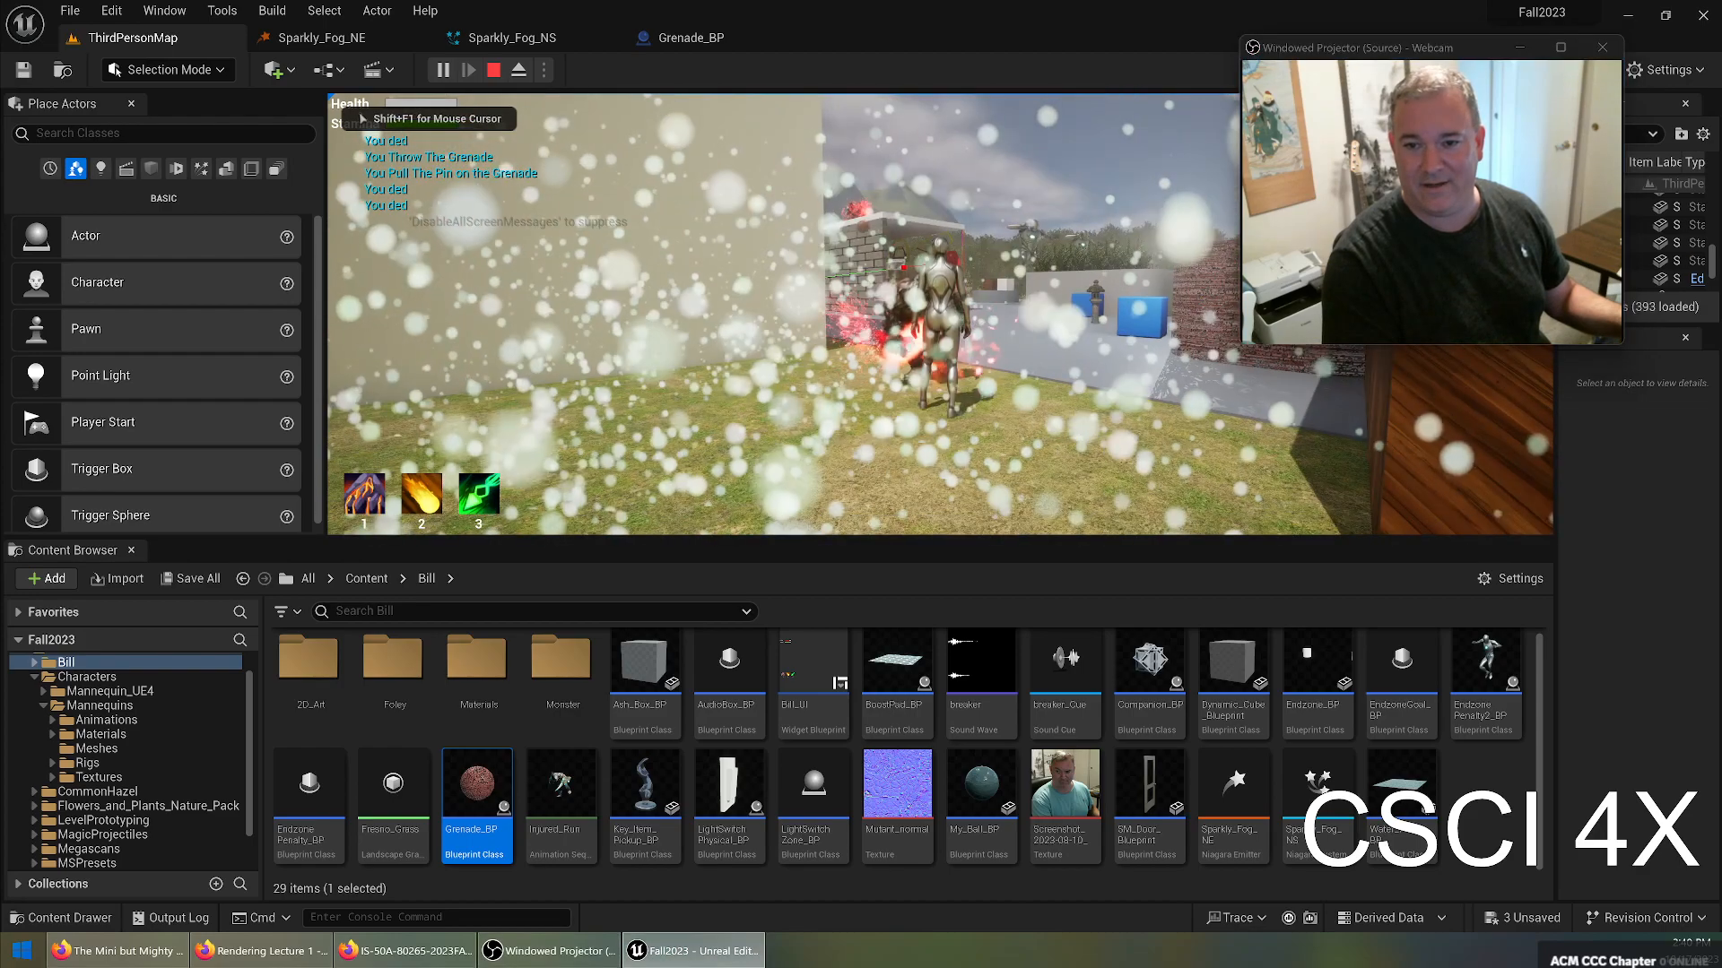
{"action": "key", "text": "w"}
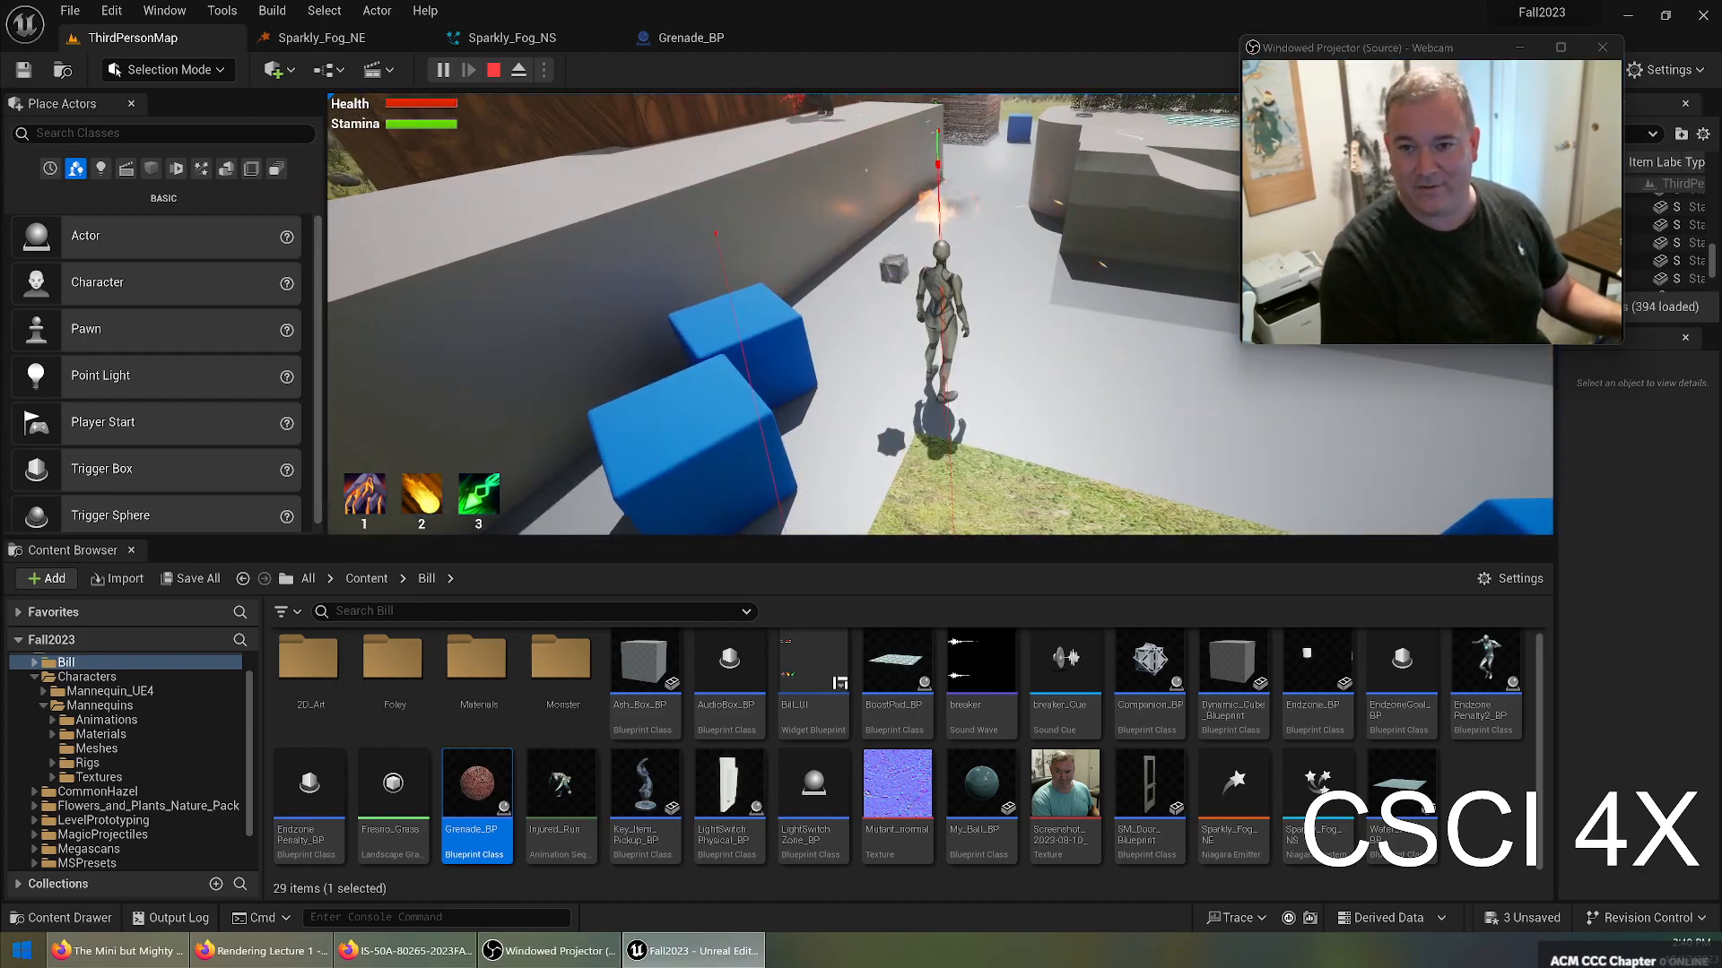
{"action": "key", "text": "w"}
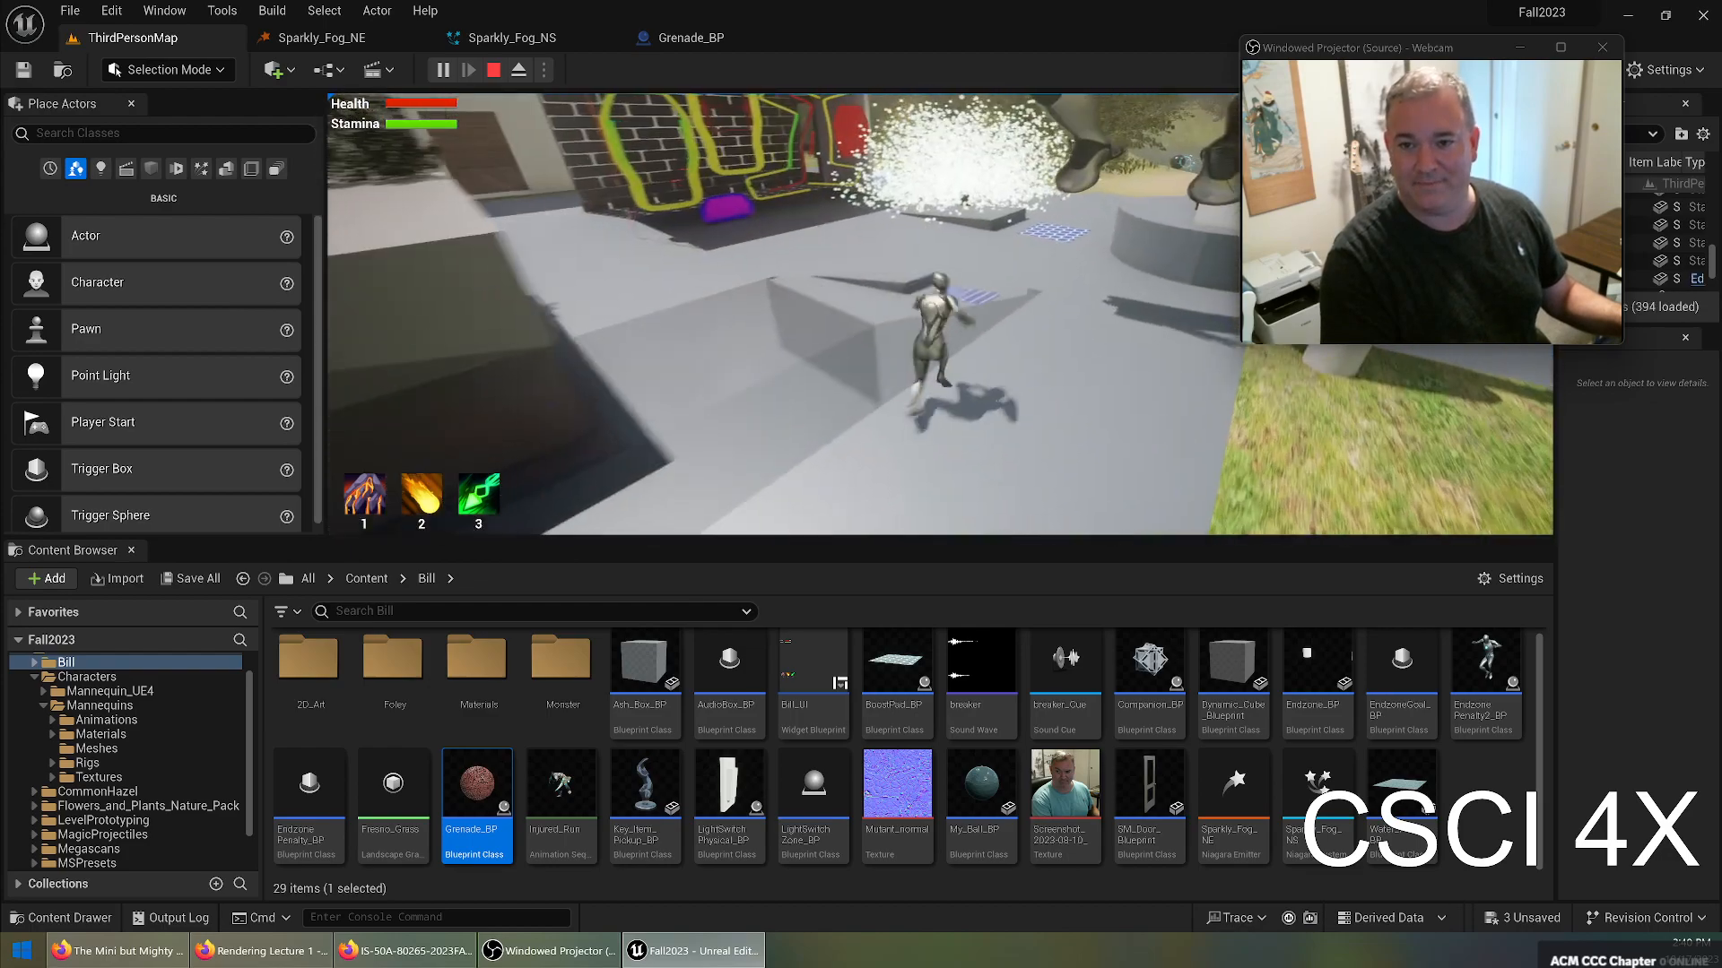
{"action": "key", "text": "w"}
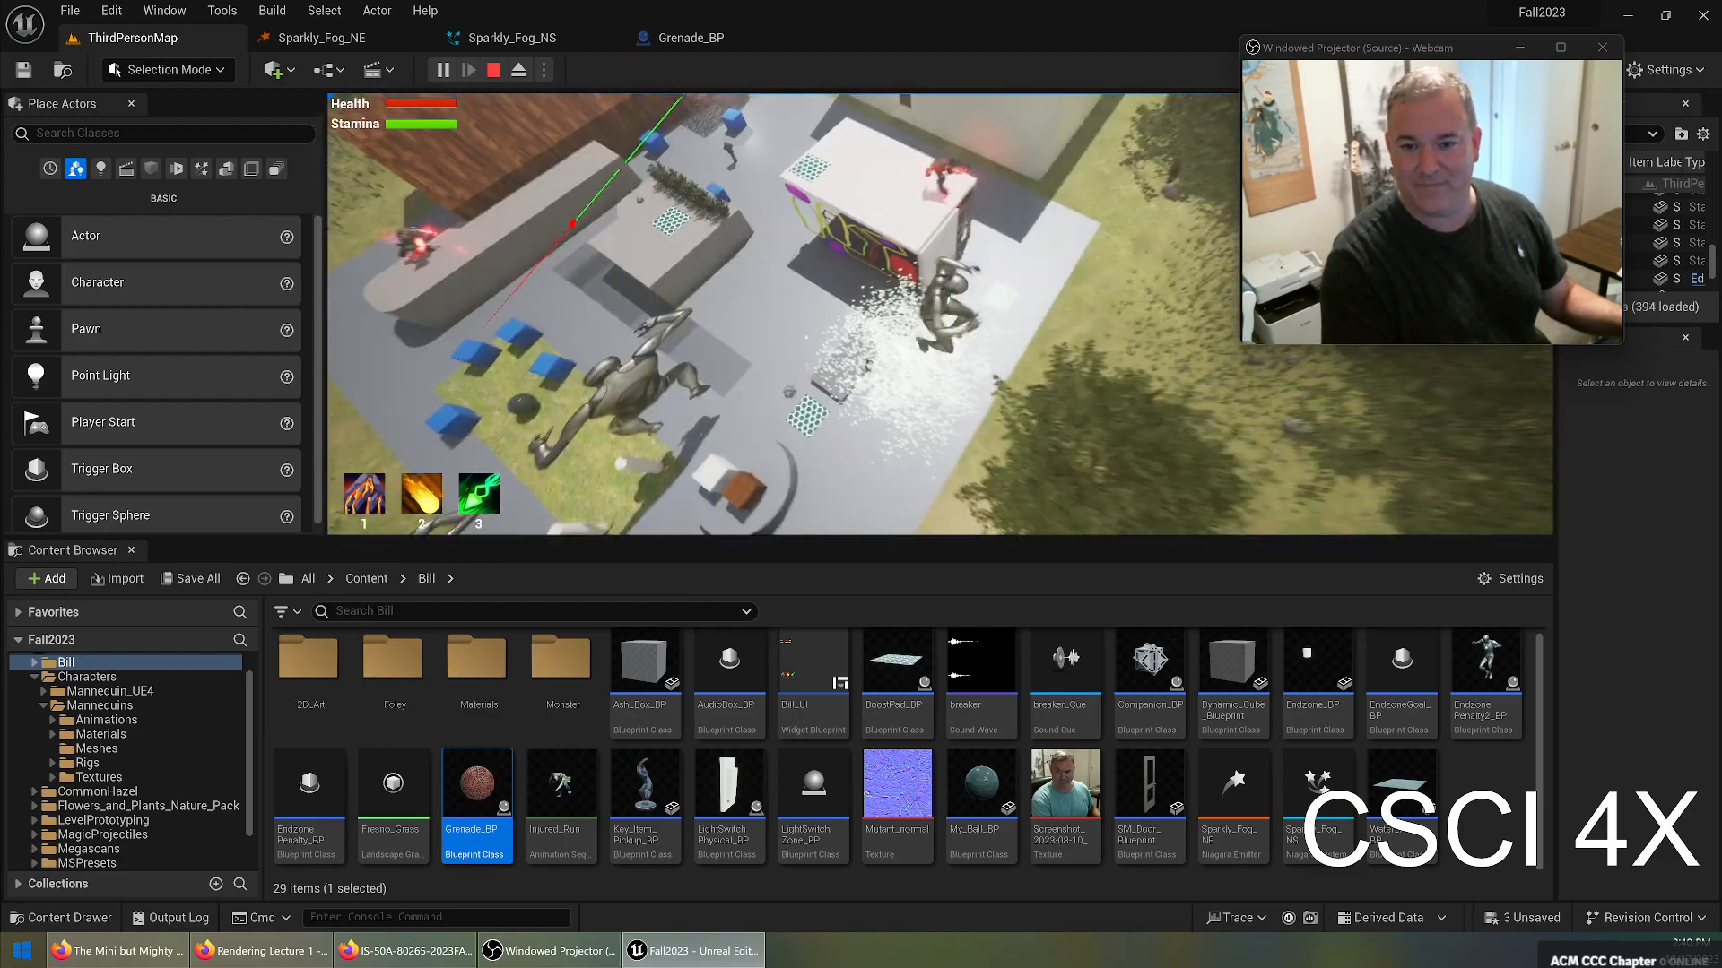
{"action": "key", "text": "w"}
{"action": "key", "text": "g"}
{"action": "key", "text": "w"}
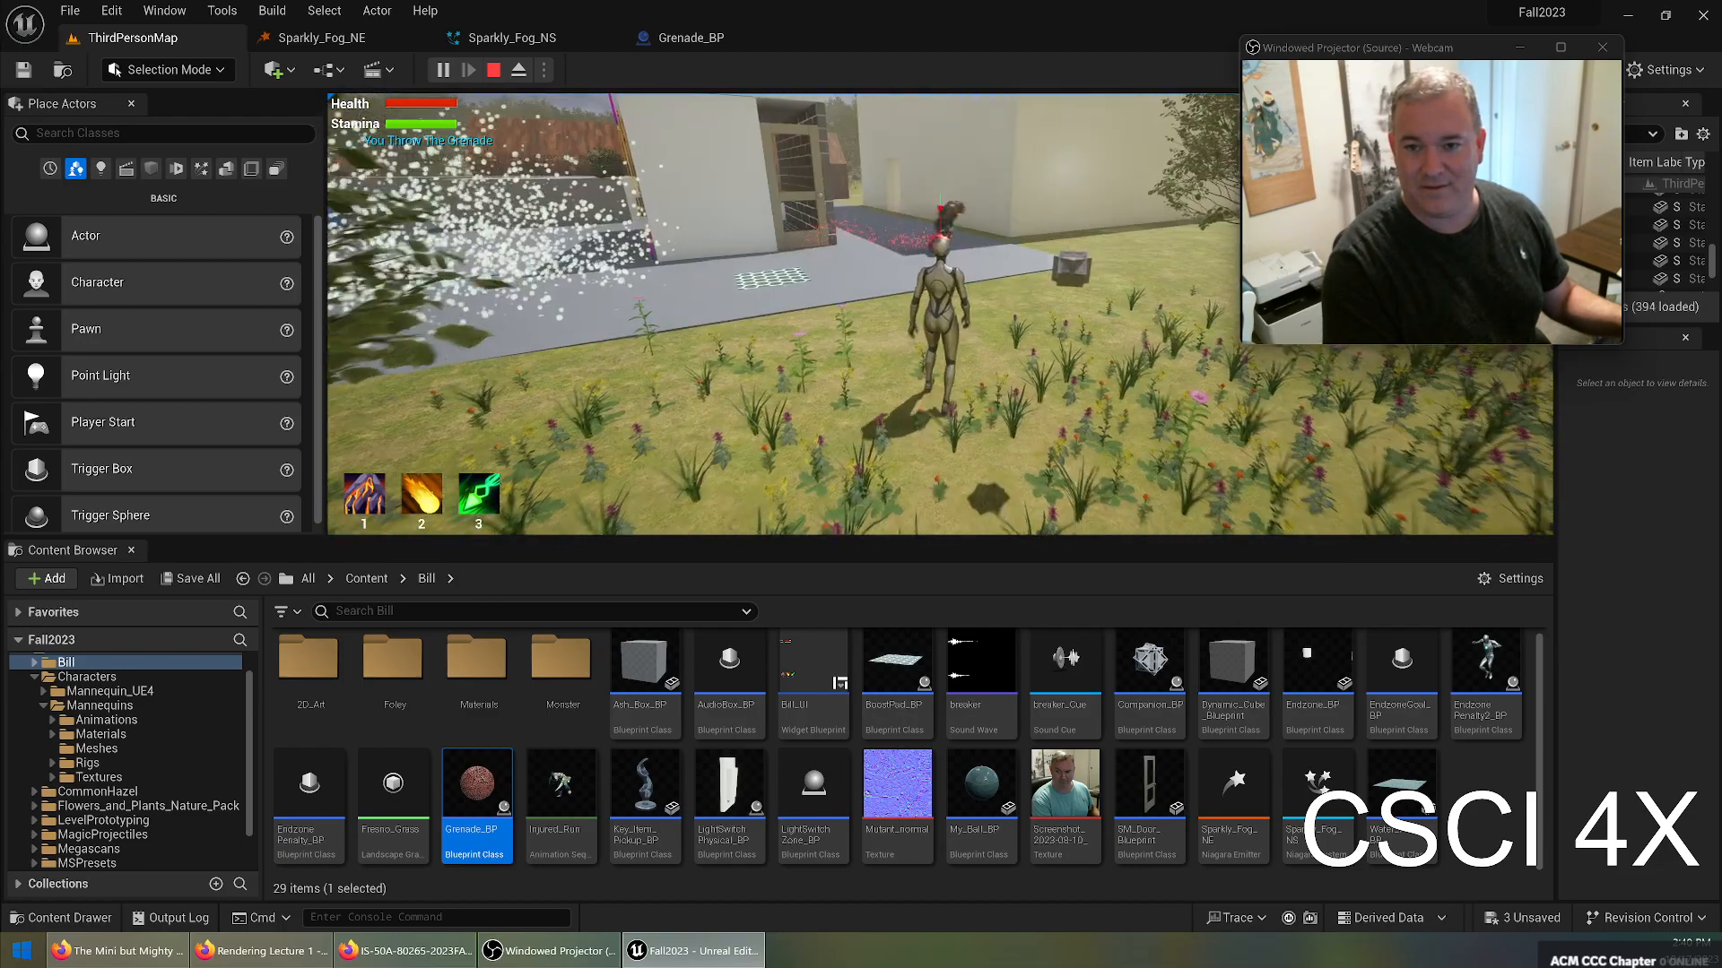
{"action": "key", "text": "w"}
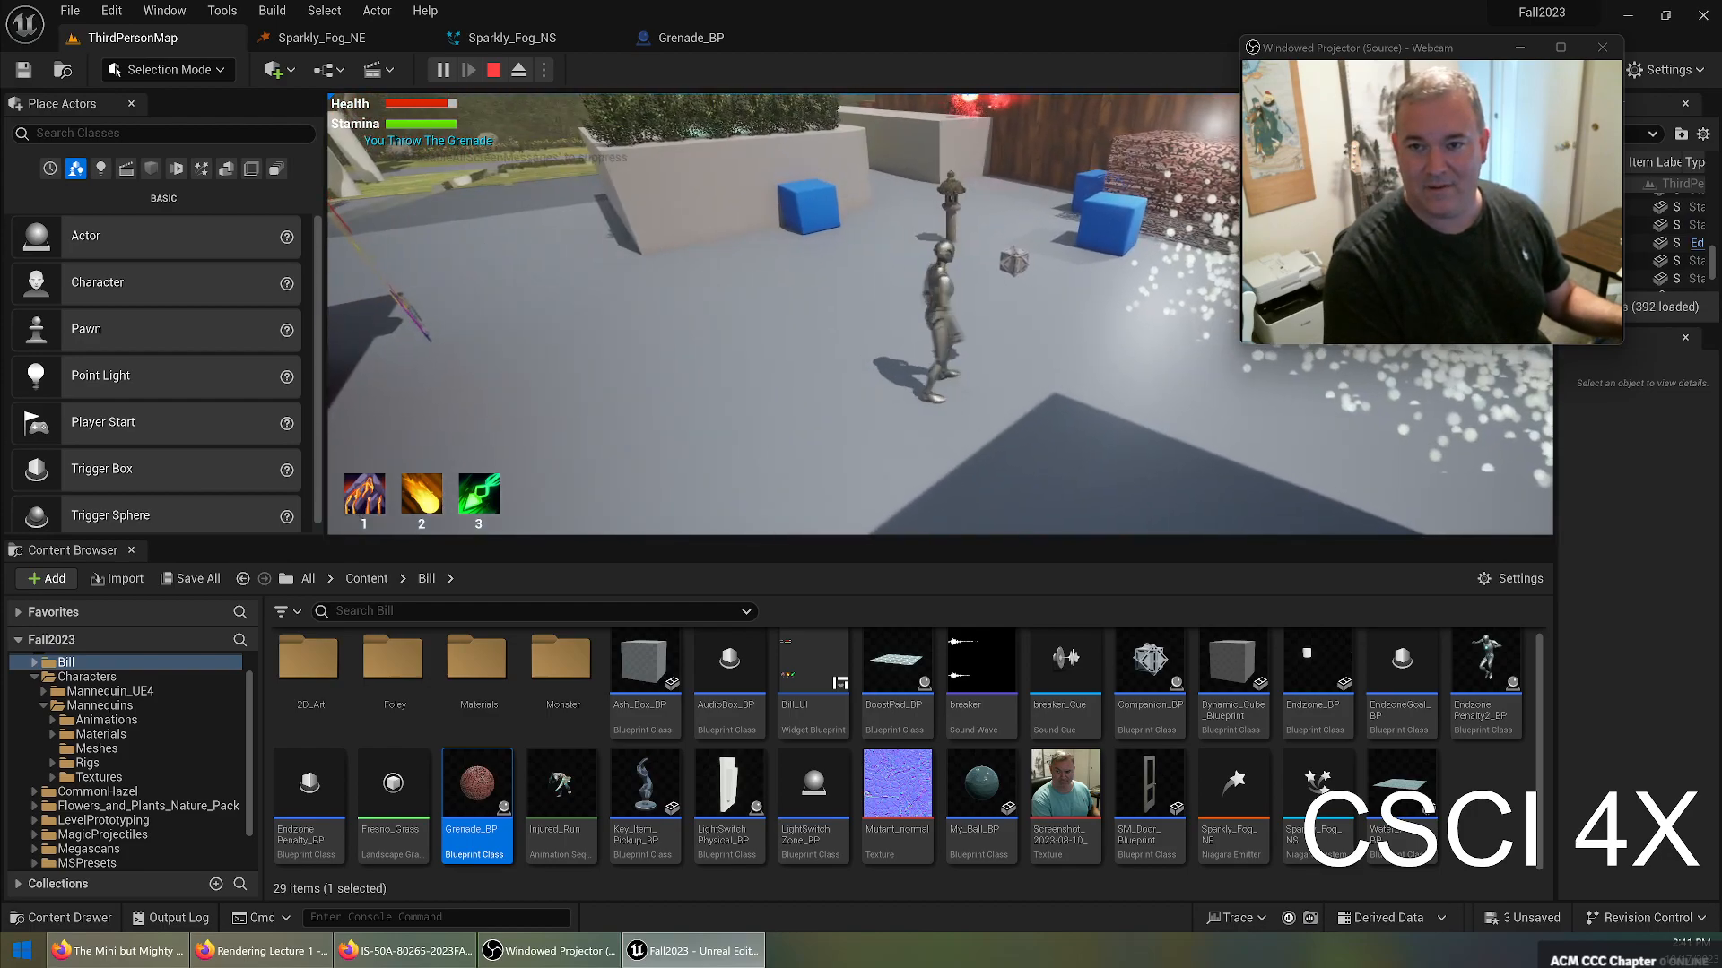
Run into the sparkly fog near the brick-textured block to check how it fades, and end the play session.
{"action": "key", "text": "w"}
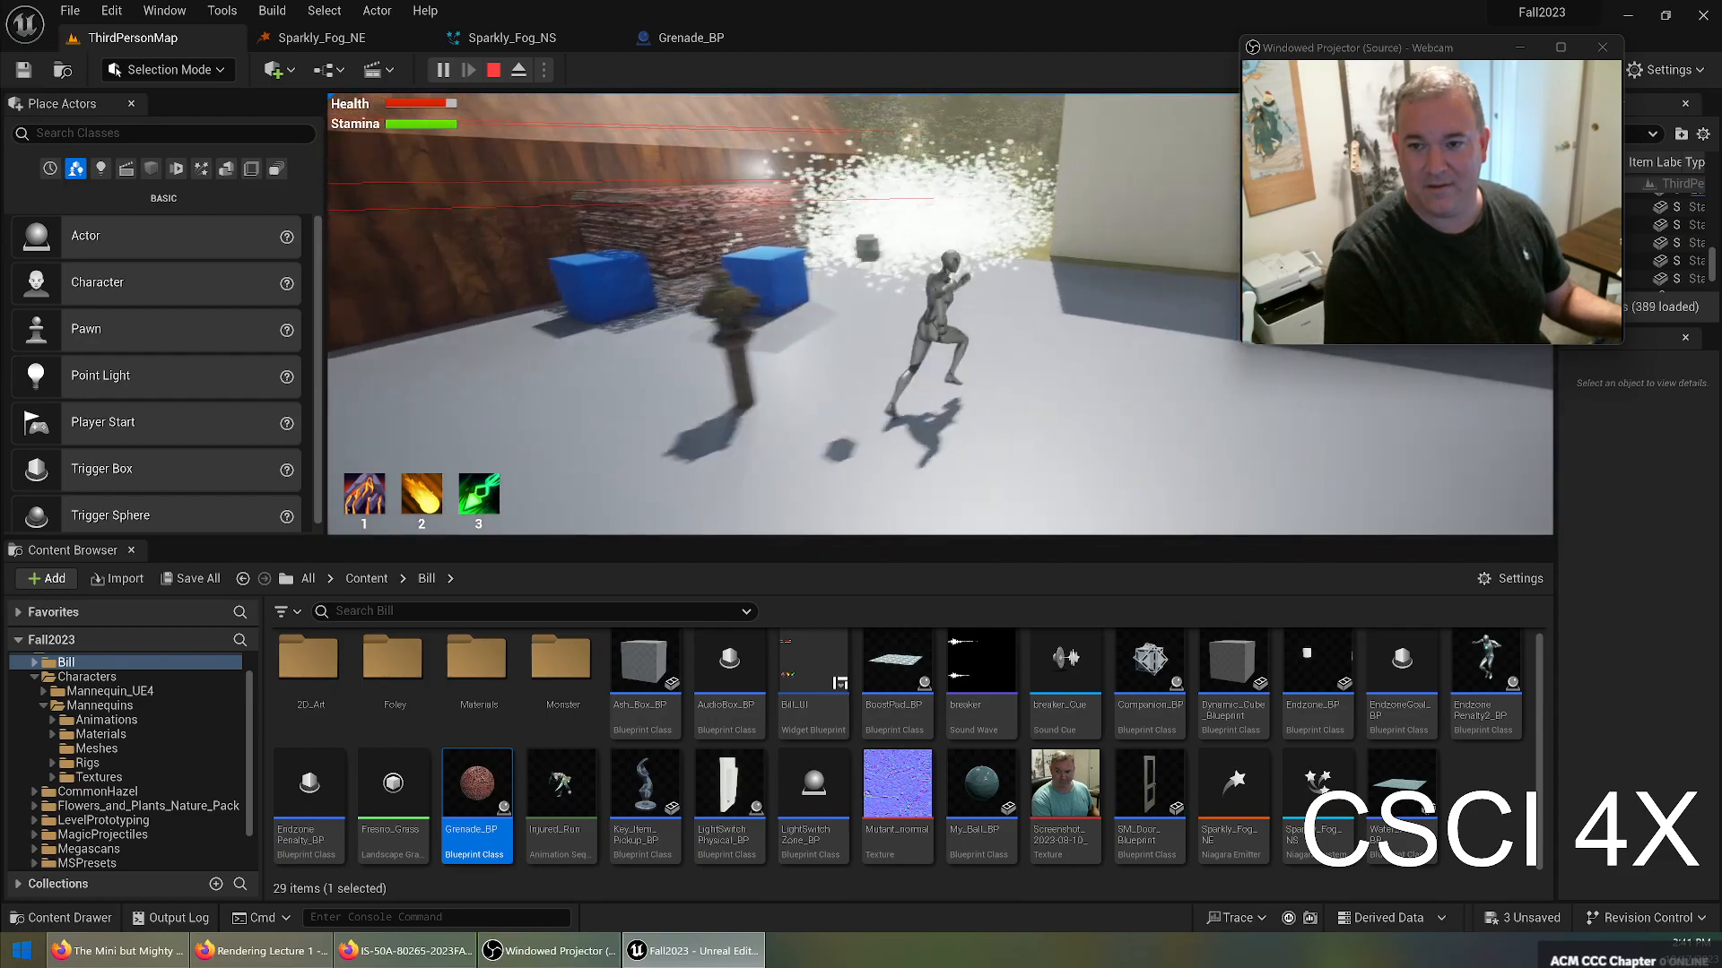
{"action": "key", "text": "w"}
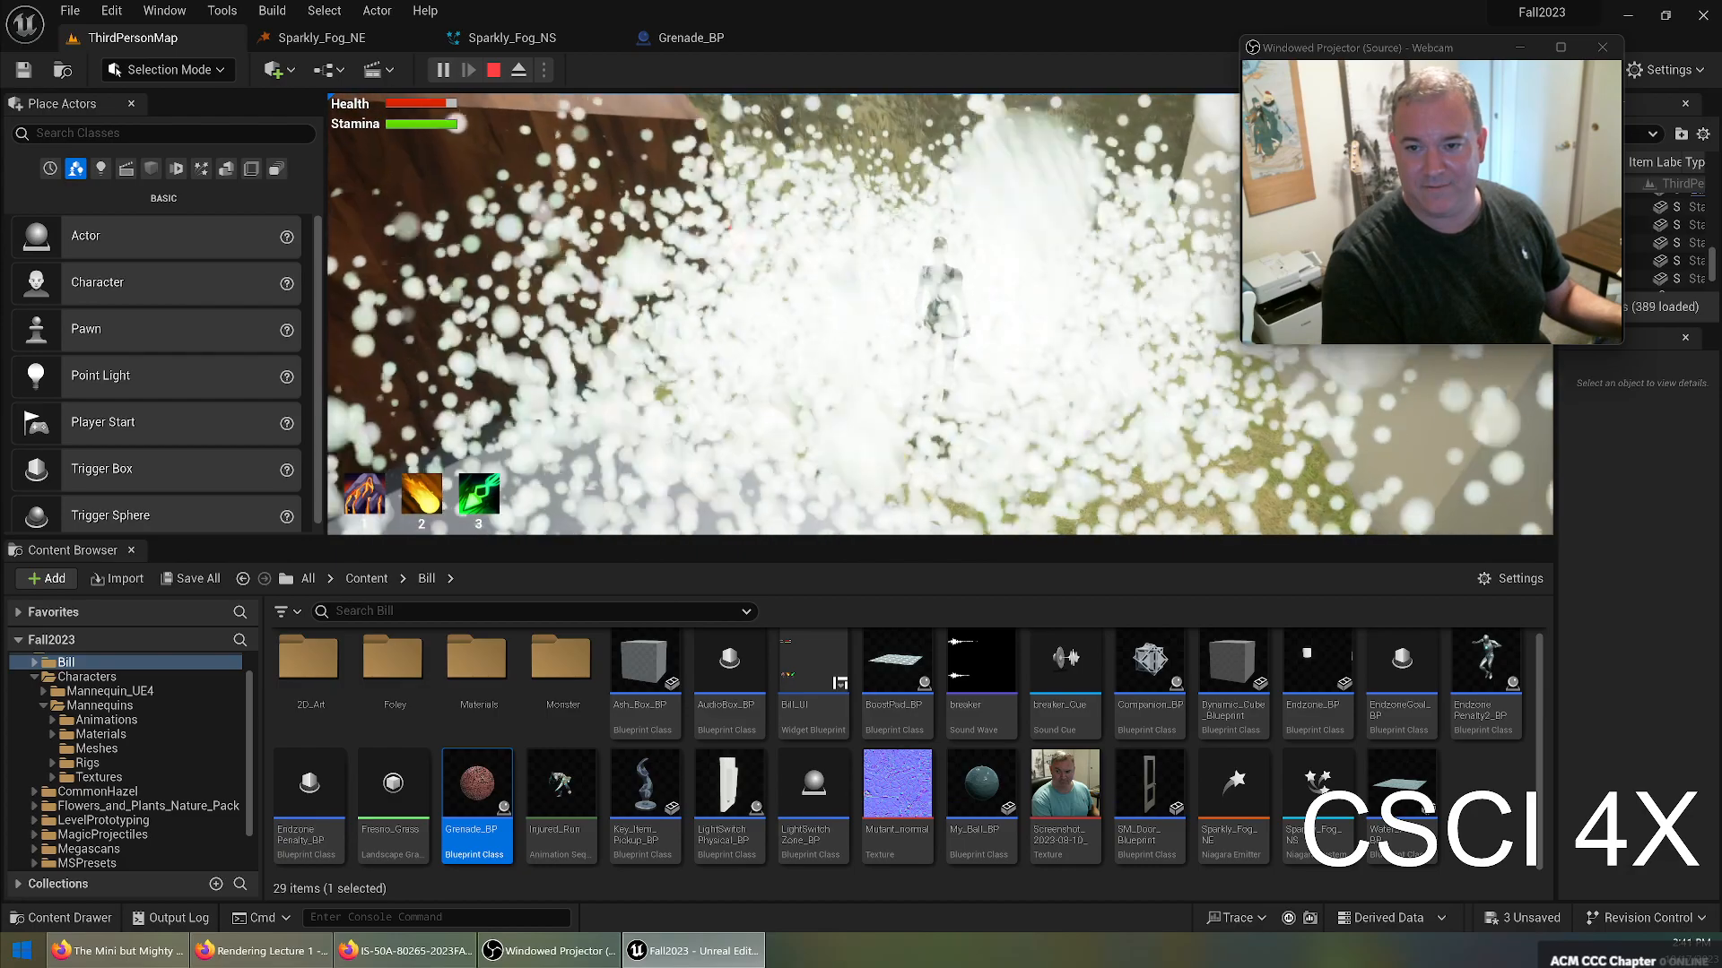
{"action": "key", "text": "s"}
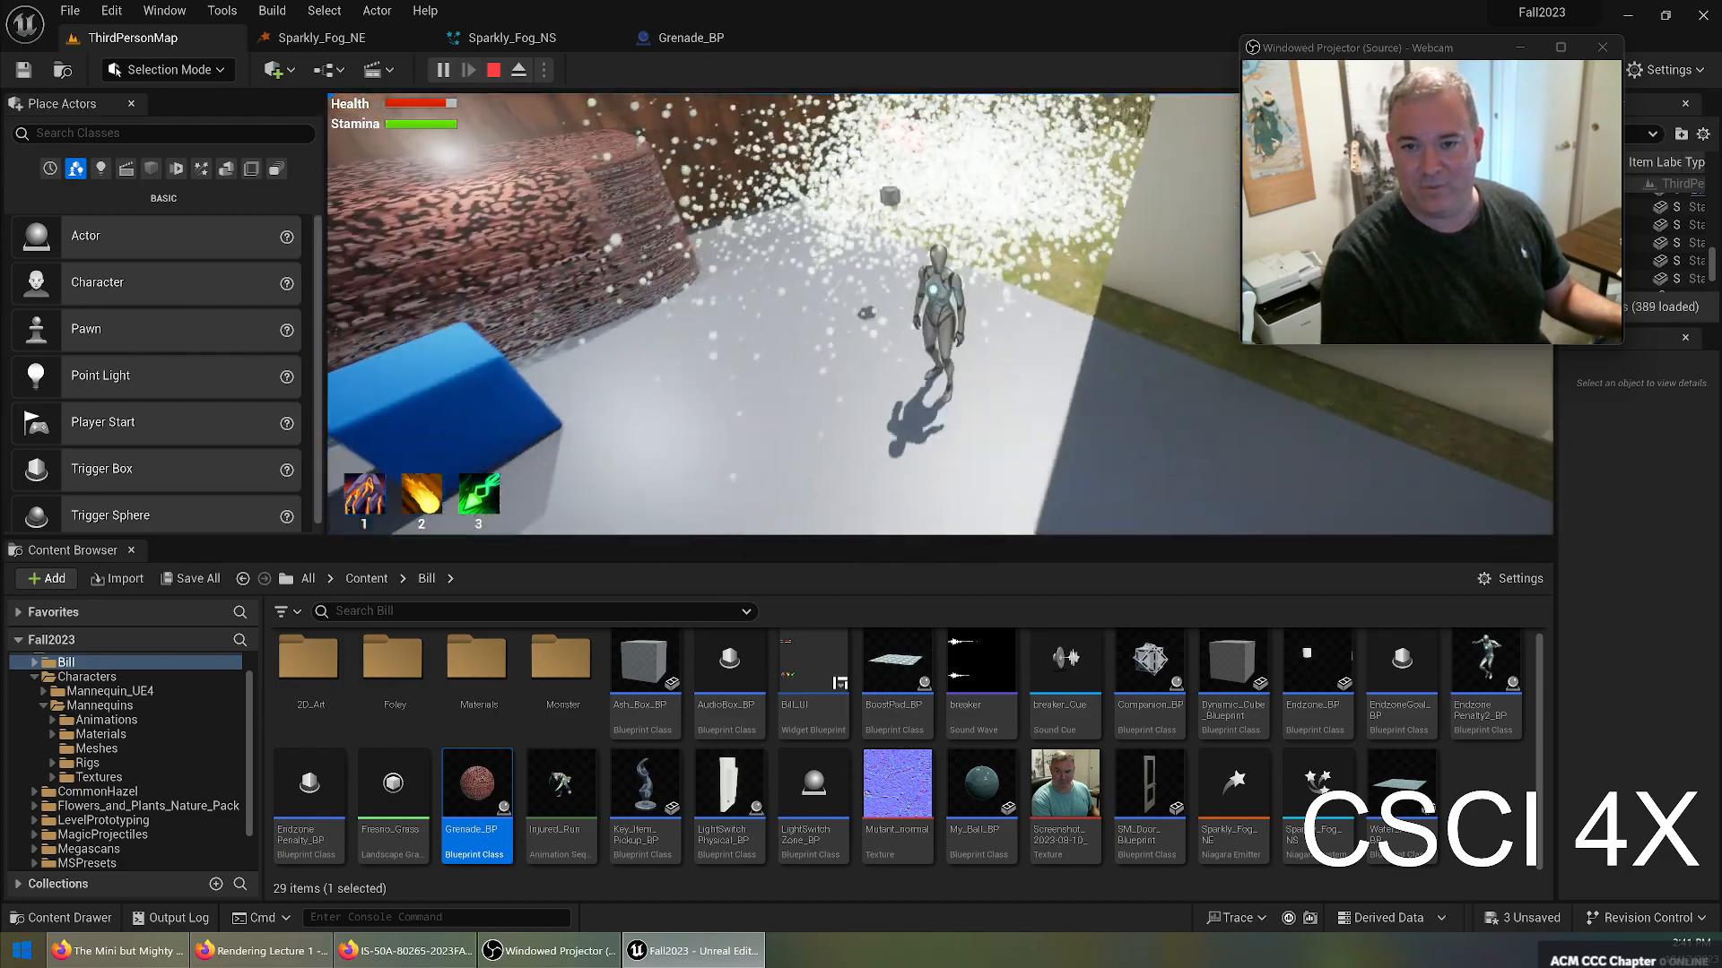
{"action": "key", "text": "w"}
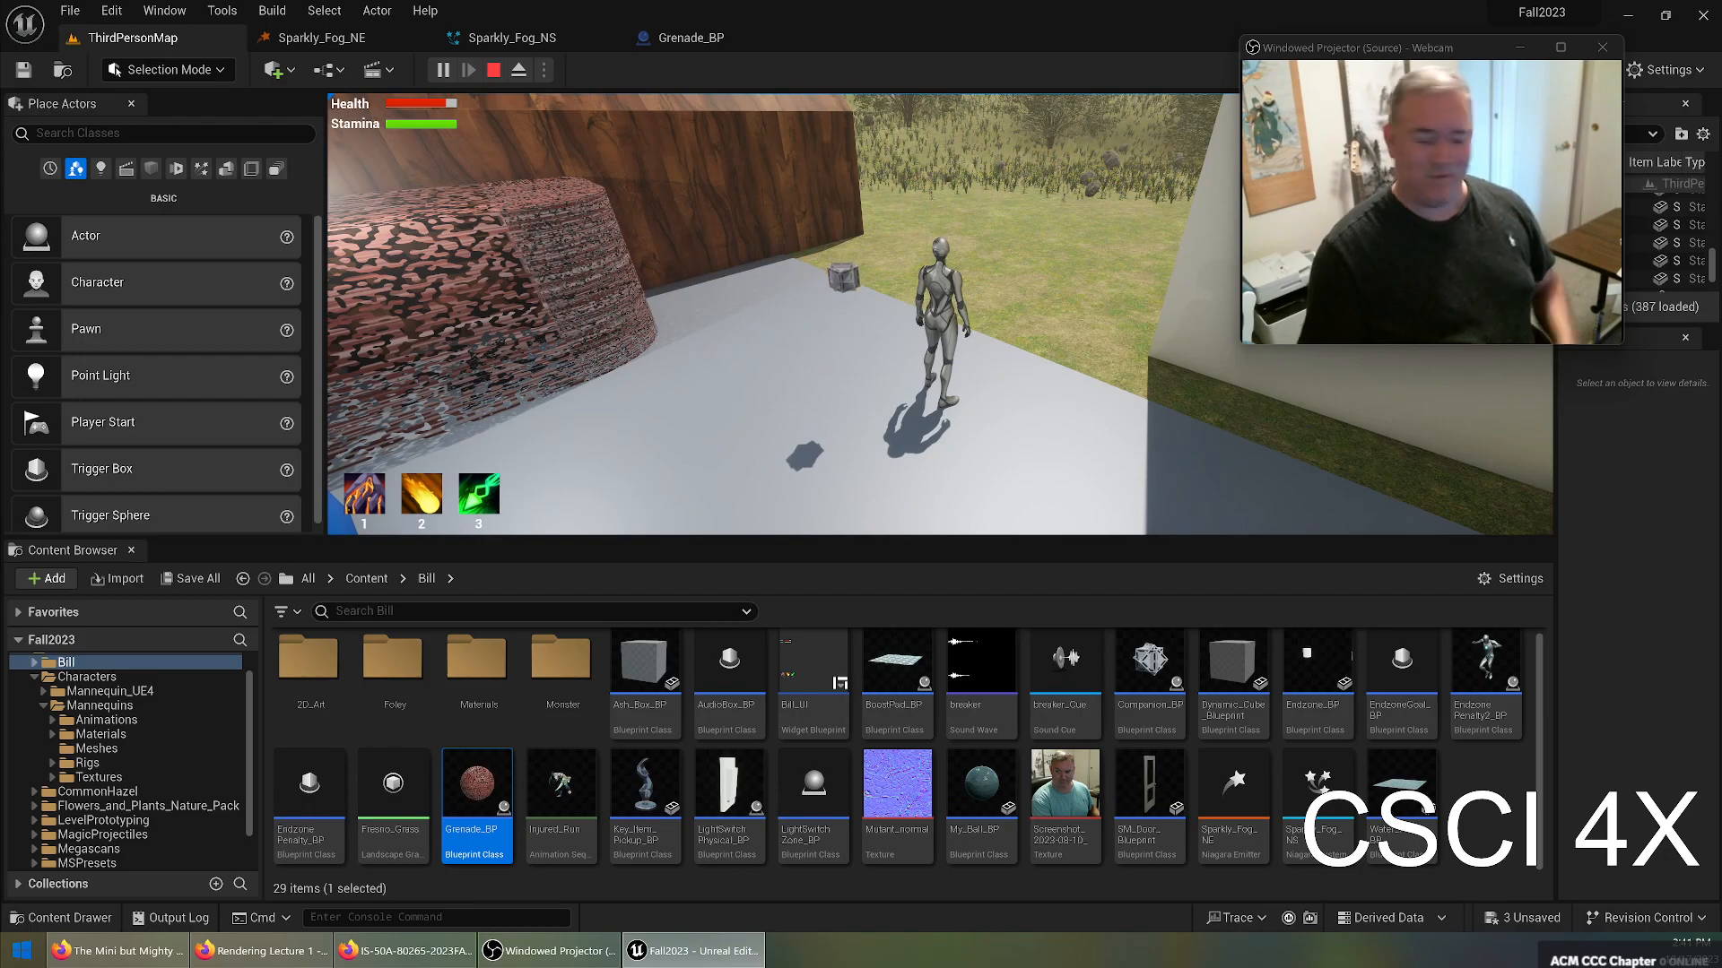
{"action": "key", "text": "Escape"}
{"action": "right_click_drag", "start_coordinate": [1026, 298], "coordinate": [605, 358]}
{"action": "key", "text": "w"}
{"action": "key", "text": "w"}
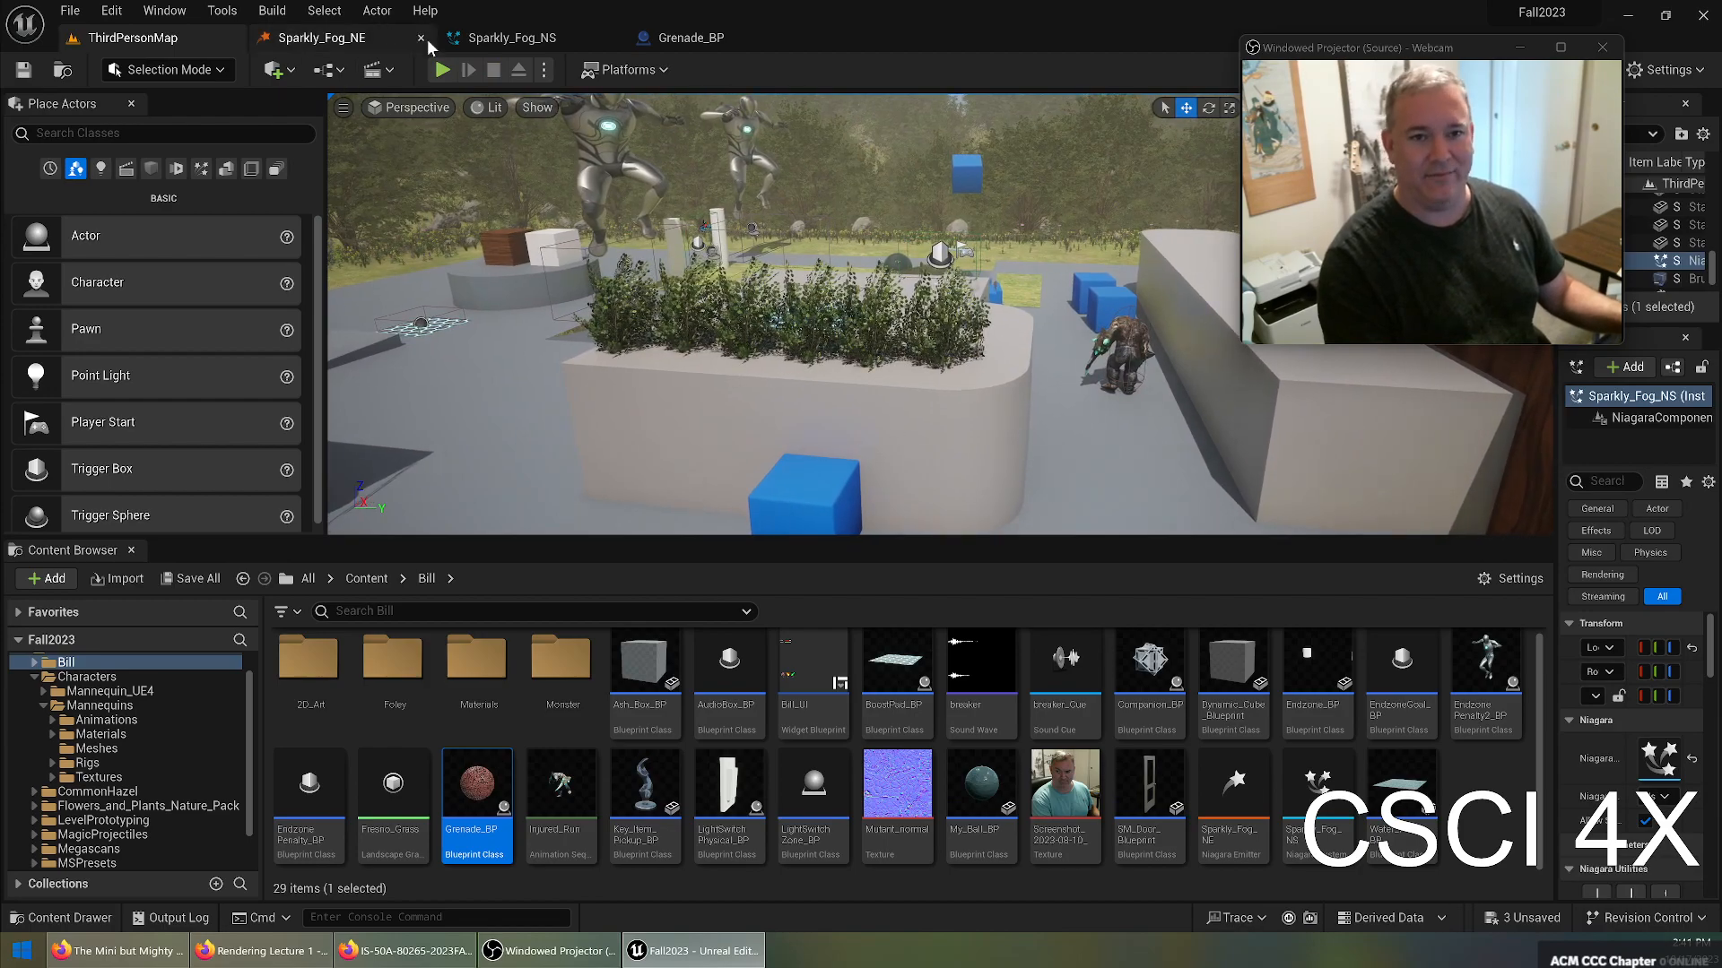
Review the detonation nodes in Grenade_BP's event graph and return to ThirdPersonMap.
{"action": "left_click", "coordinate": [671, 38]}
{"action": "left_click", "coordinate": [1005, 353]}
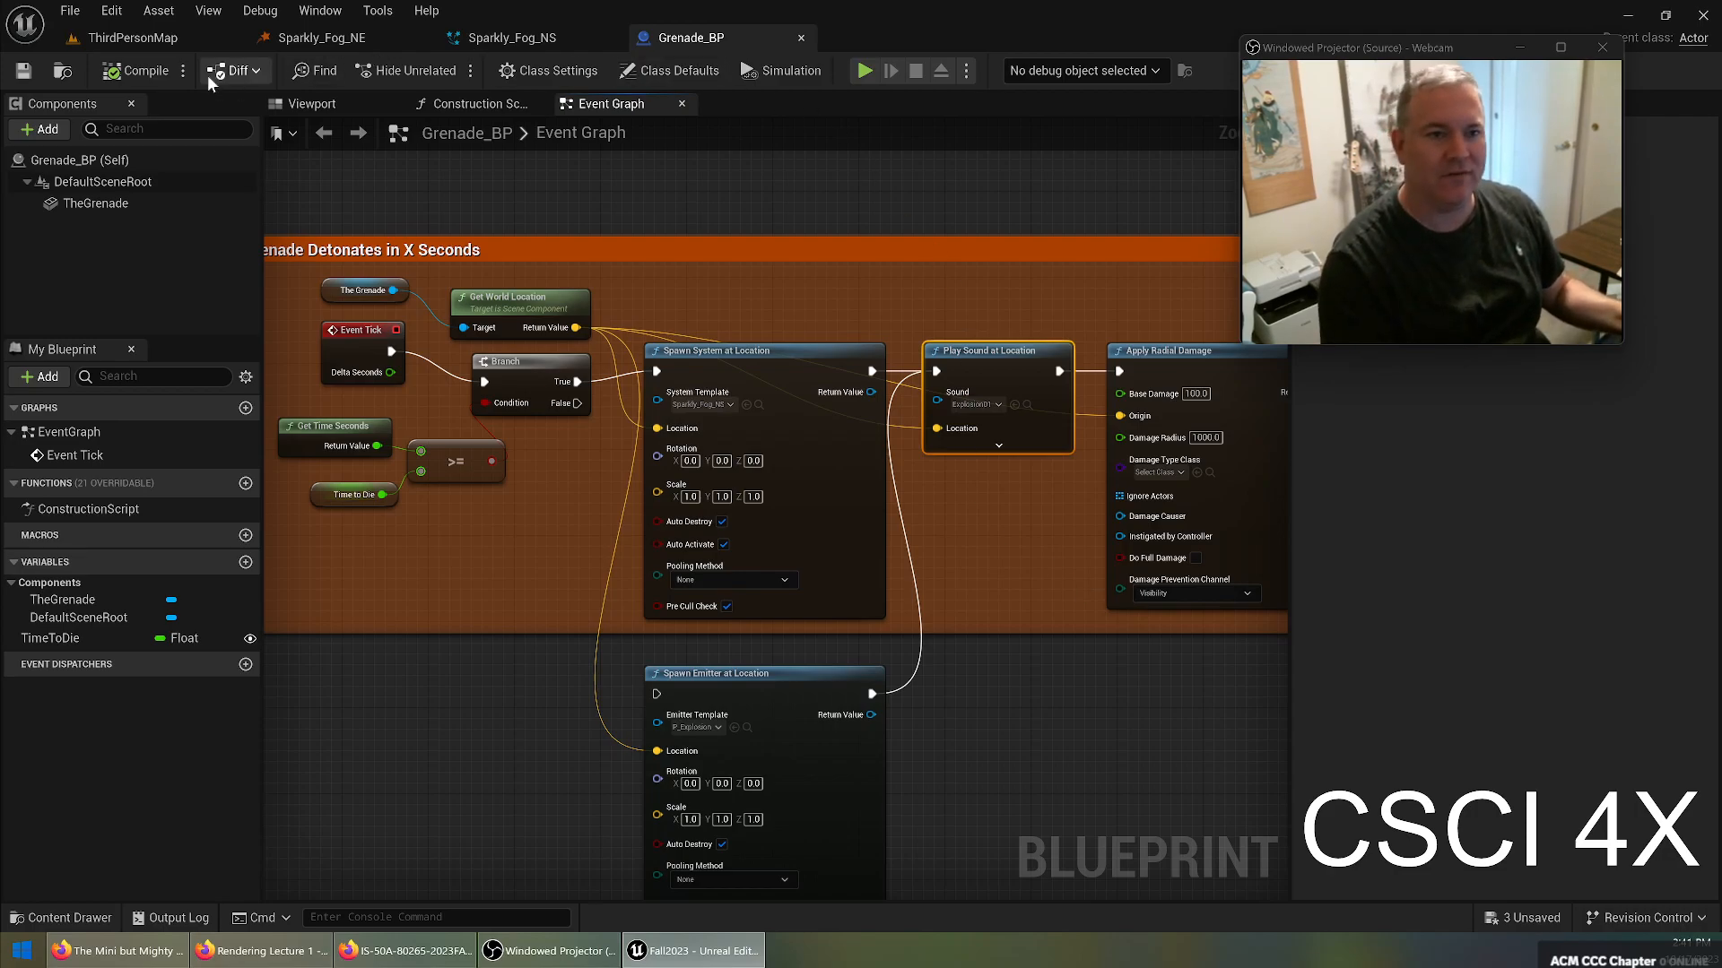
{"action": "left_click", "coordinate": [158, 39]}
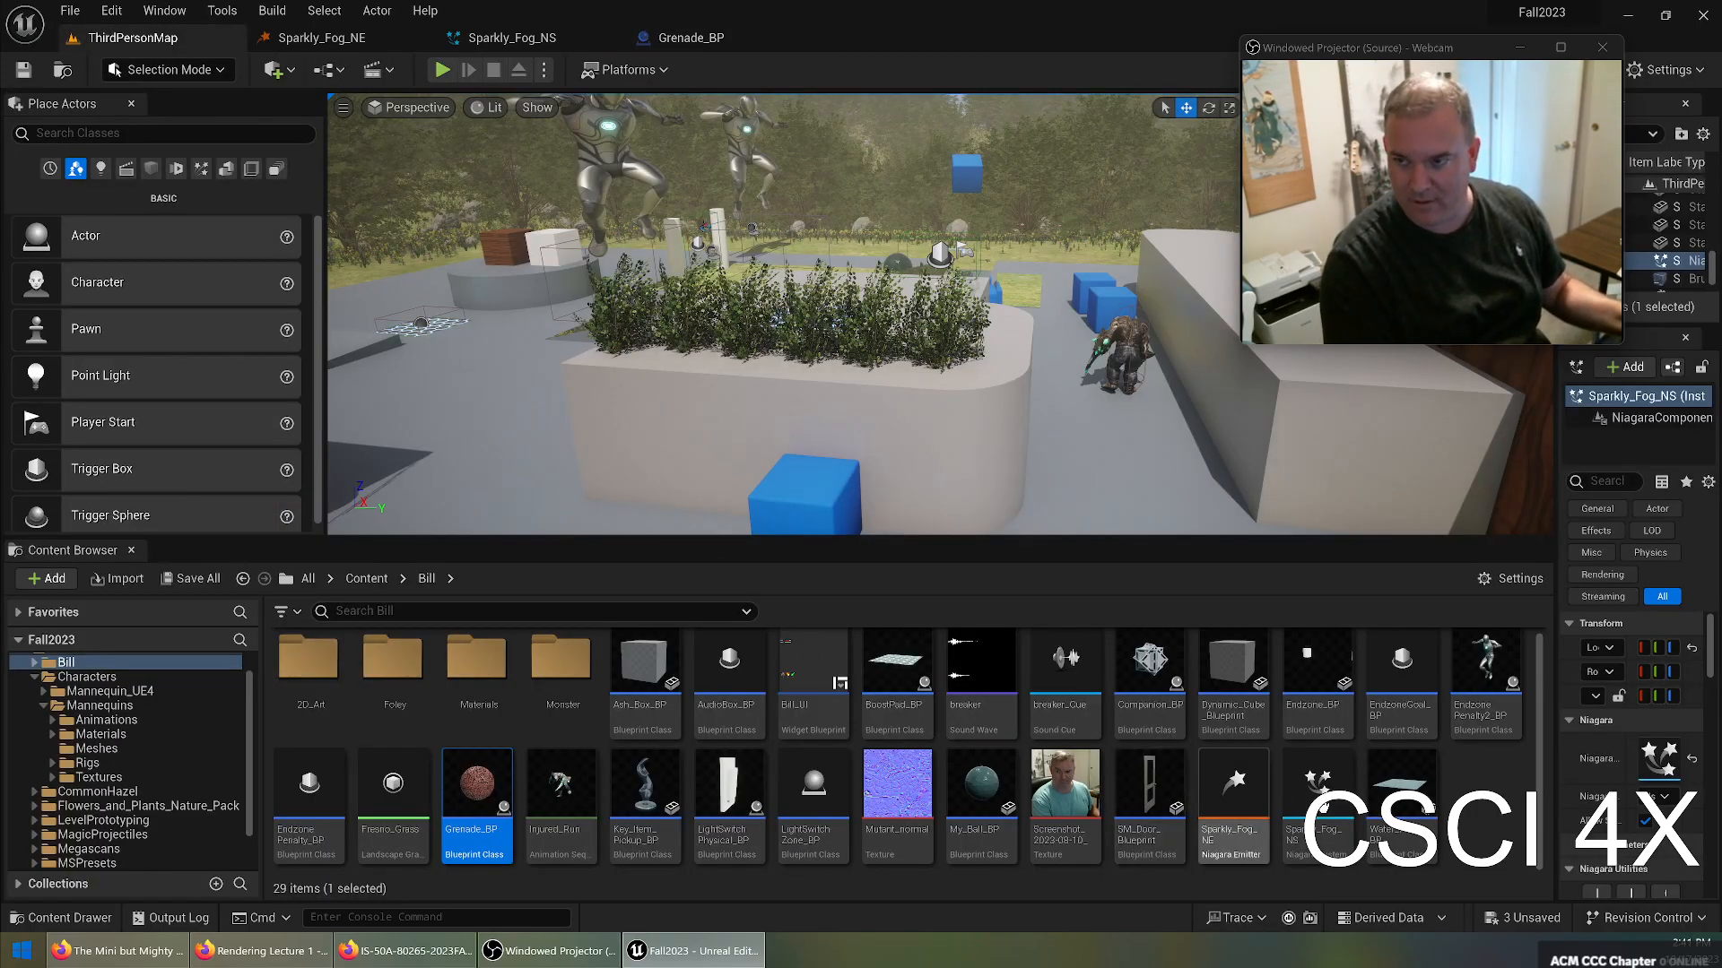
Start a new Niagara emitter in the Bill folder and proceed to choosing a template as its starting point.
{"action": "right_click", "coordinate": [1470, 789]}
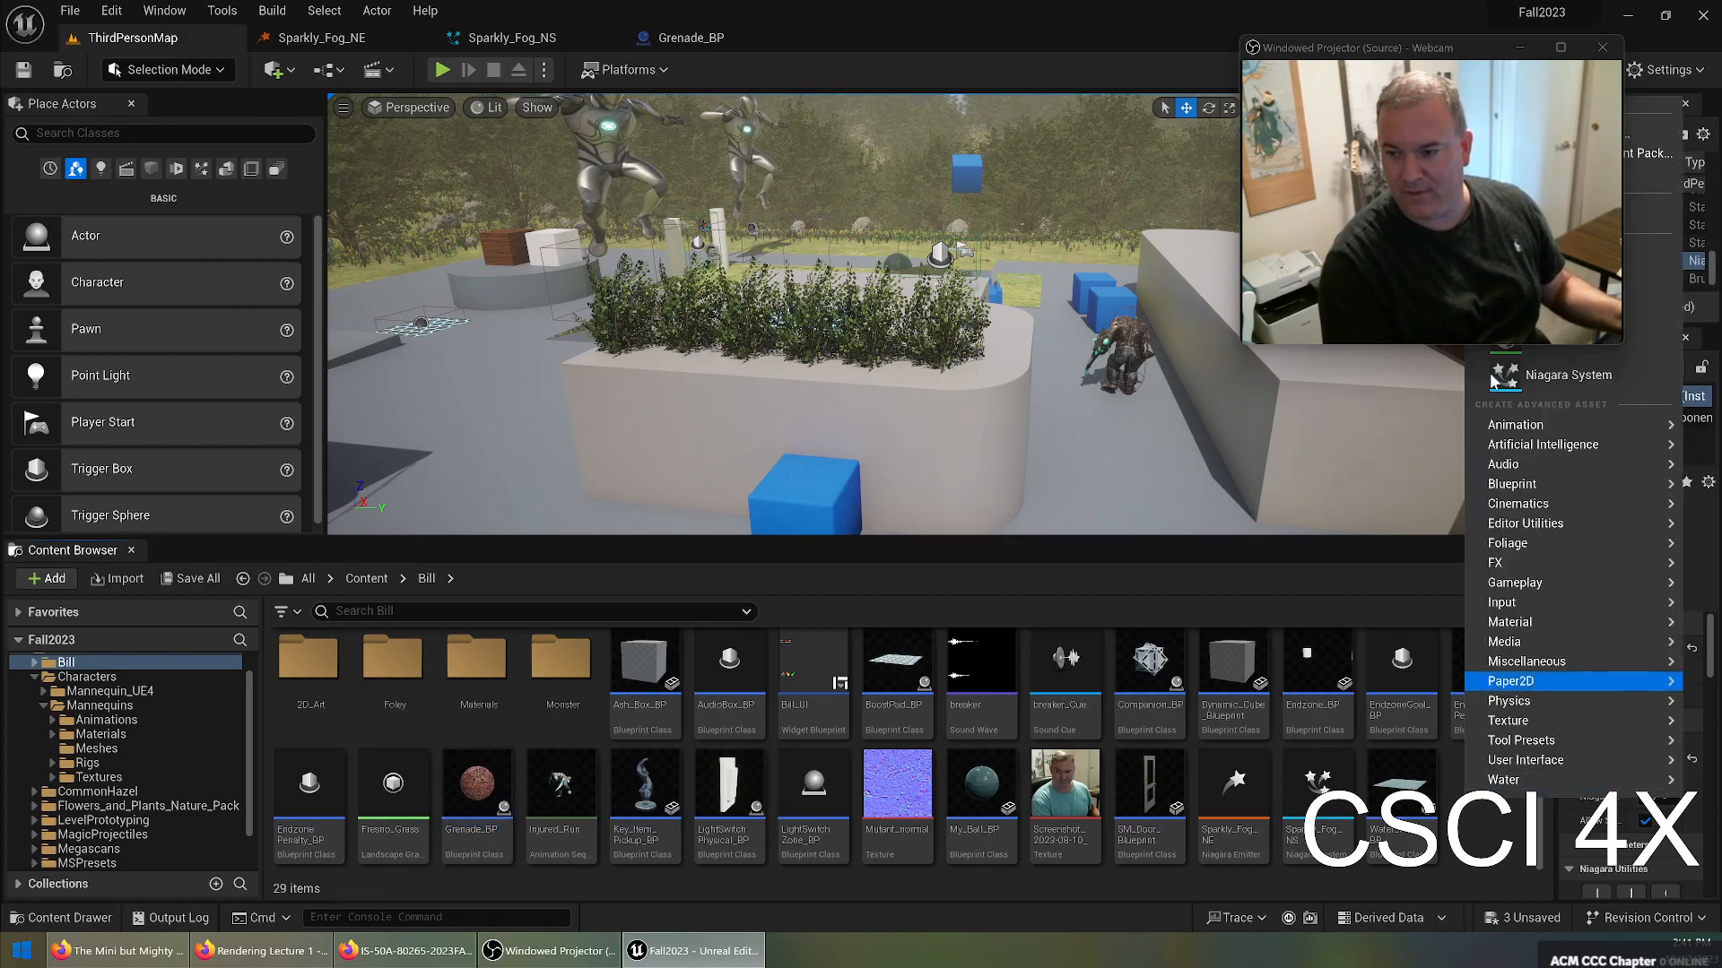
{"action": "left_click", "coordinate": [1520, 49]}
{"action": "right_click", "coordinate": [1471, 820]}
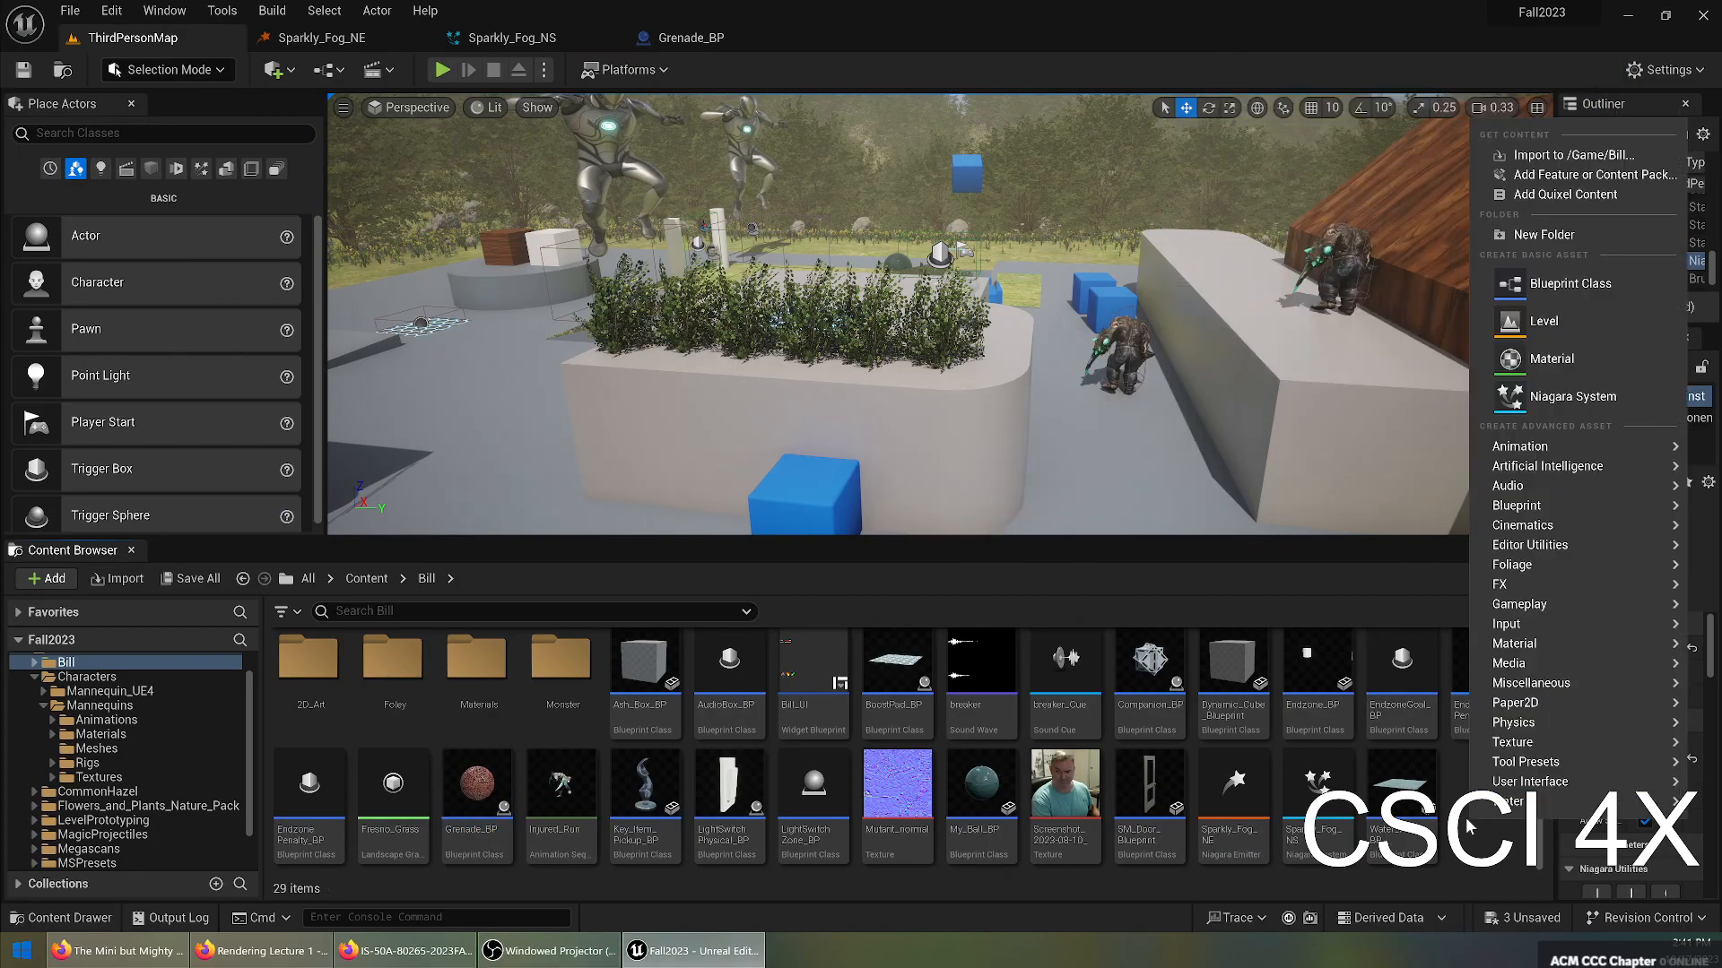
{"action": "mouse_move", "coordinate": [1499, 585]}
{"action": "left_click", "coordinate": [1365, 600]}
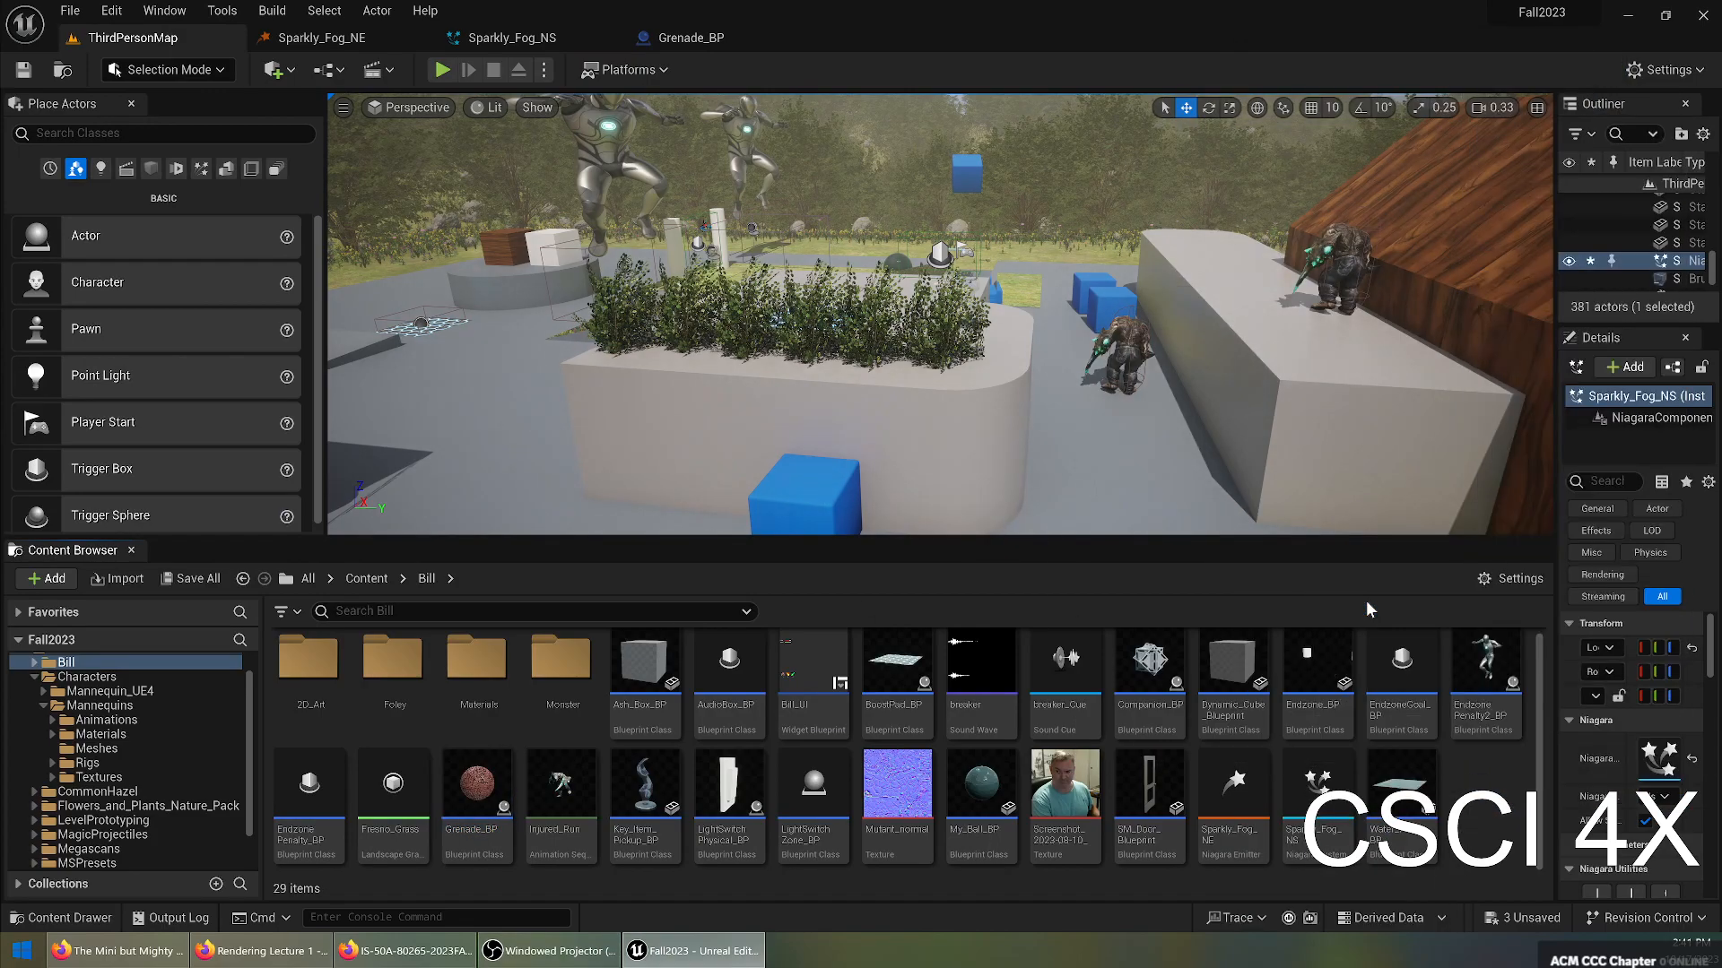
{"action": "left_click", "coordinate": [848, 742]}
Look through the emitter templates and create the emitter from the Fountain template.
{"action": "scroll", "coordinate": [965, 509], "scroll_direction": "down", "scroll_amount": 5}
{"action": "scroll", "coordinate": [924, 570], "scroll_direction": "down", "scroll_amount": 3}
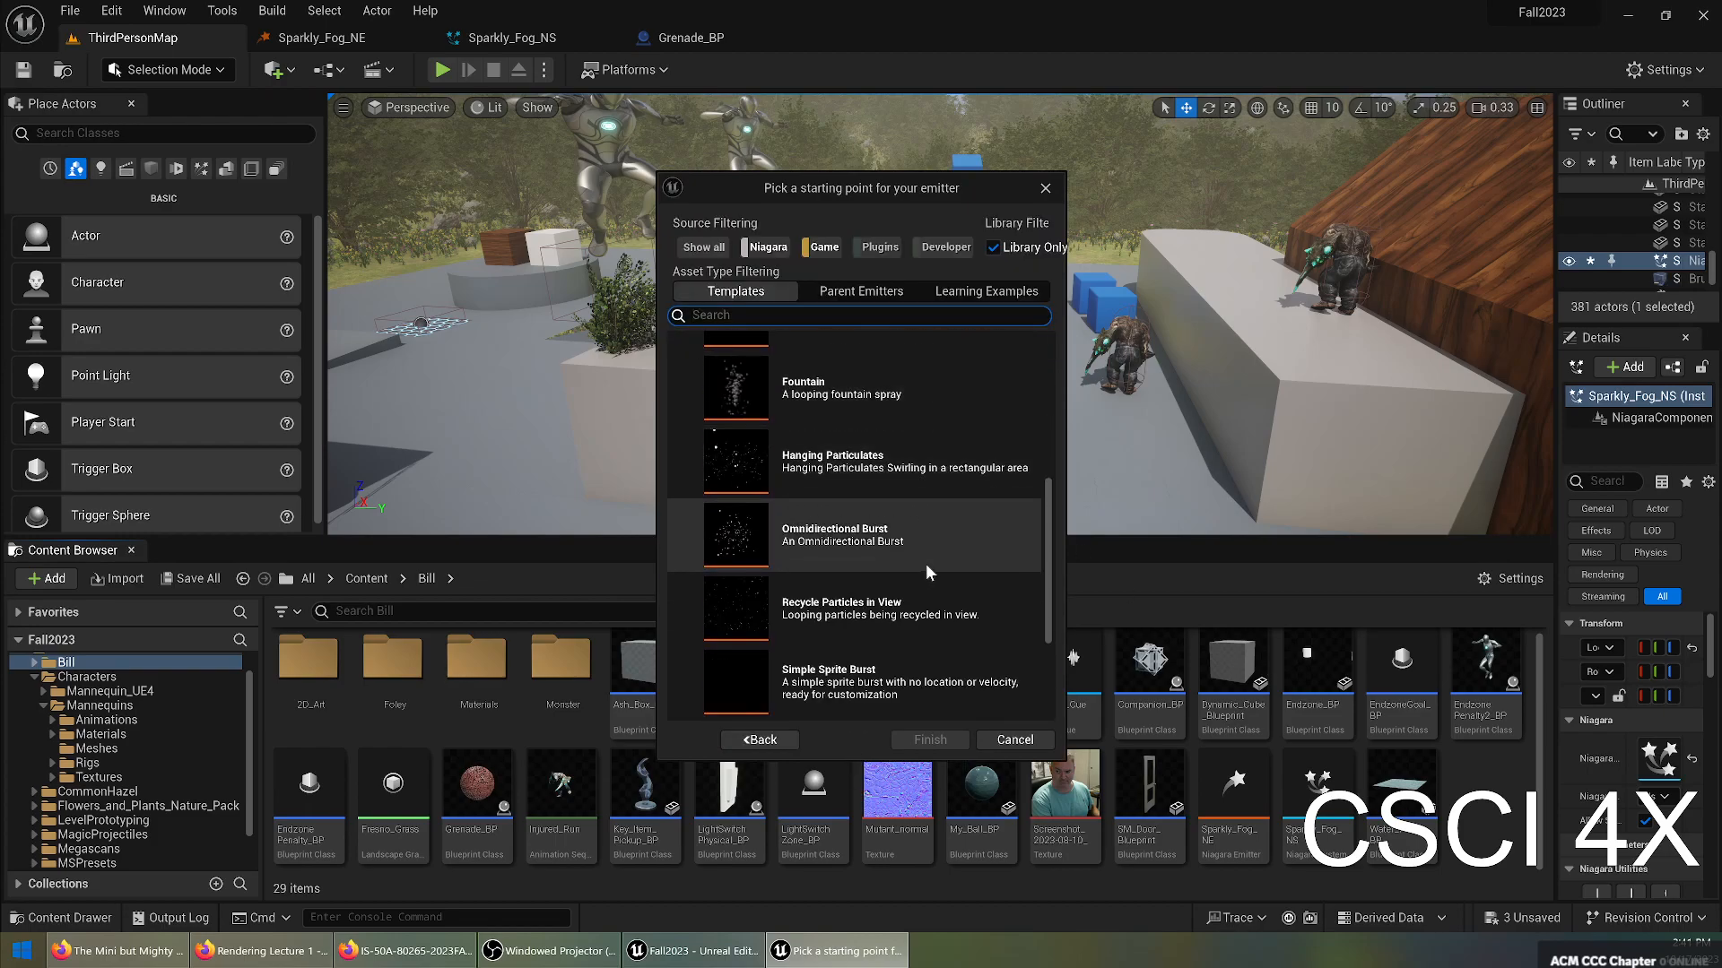
{"action": "scroll", "coordinate": [915, 565], "scroll_direction": "up", "scroll_amount": 1}
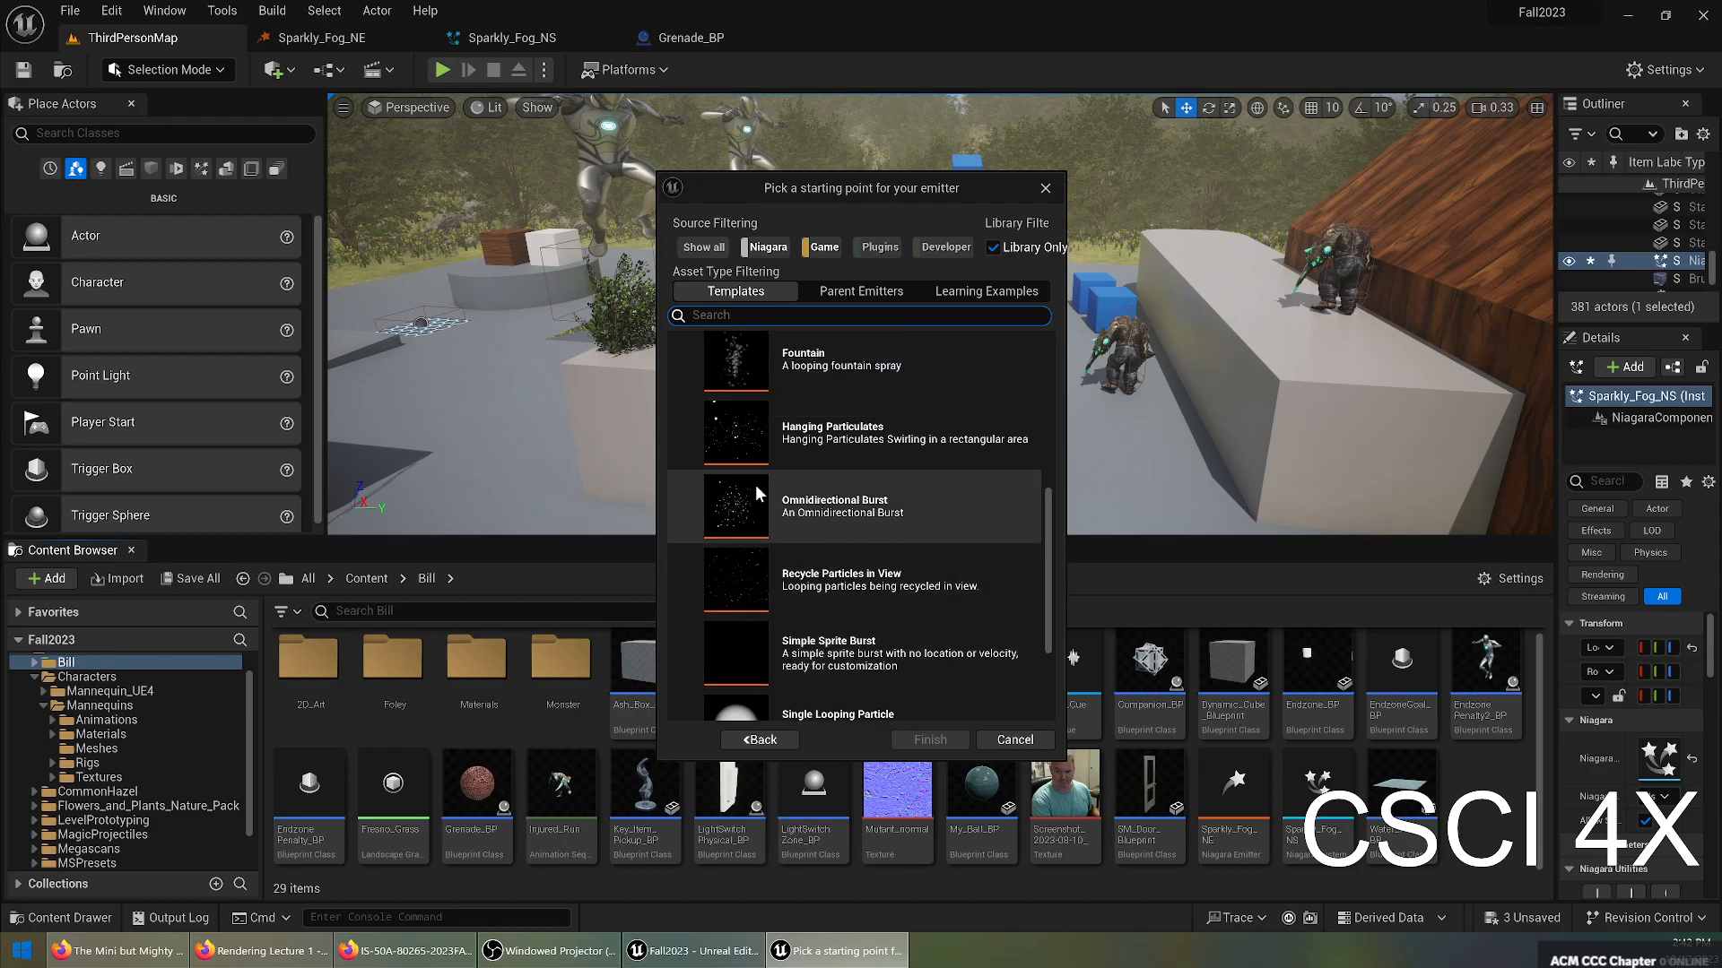
{"action": "scroll", "coordinate": [805, 620], "scroll_direction": "down", "scroll_amount": 1}
{"action": "scroll", "coordinate": [940, 599], "scroll_direction": "up", "scroll_amount": 4}
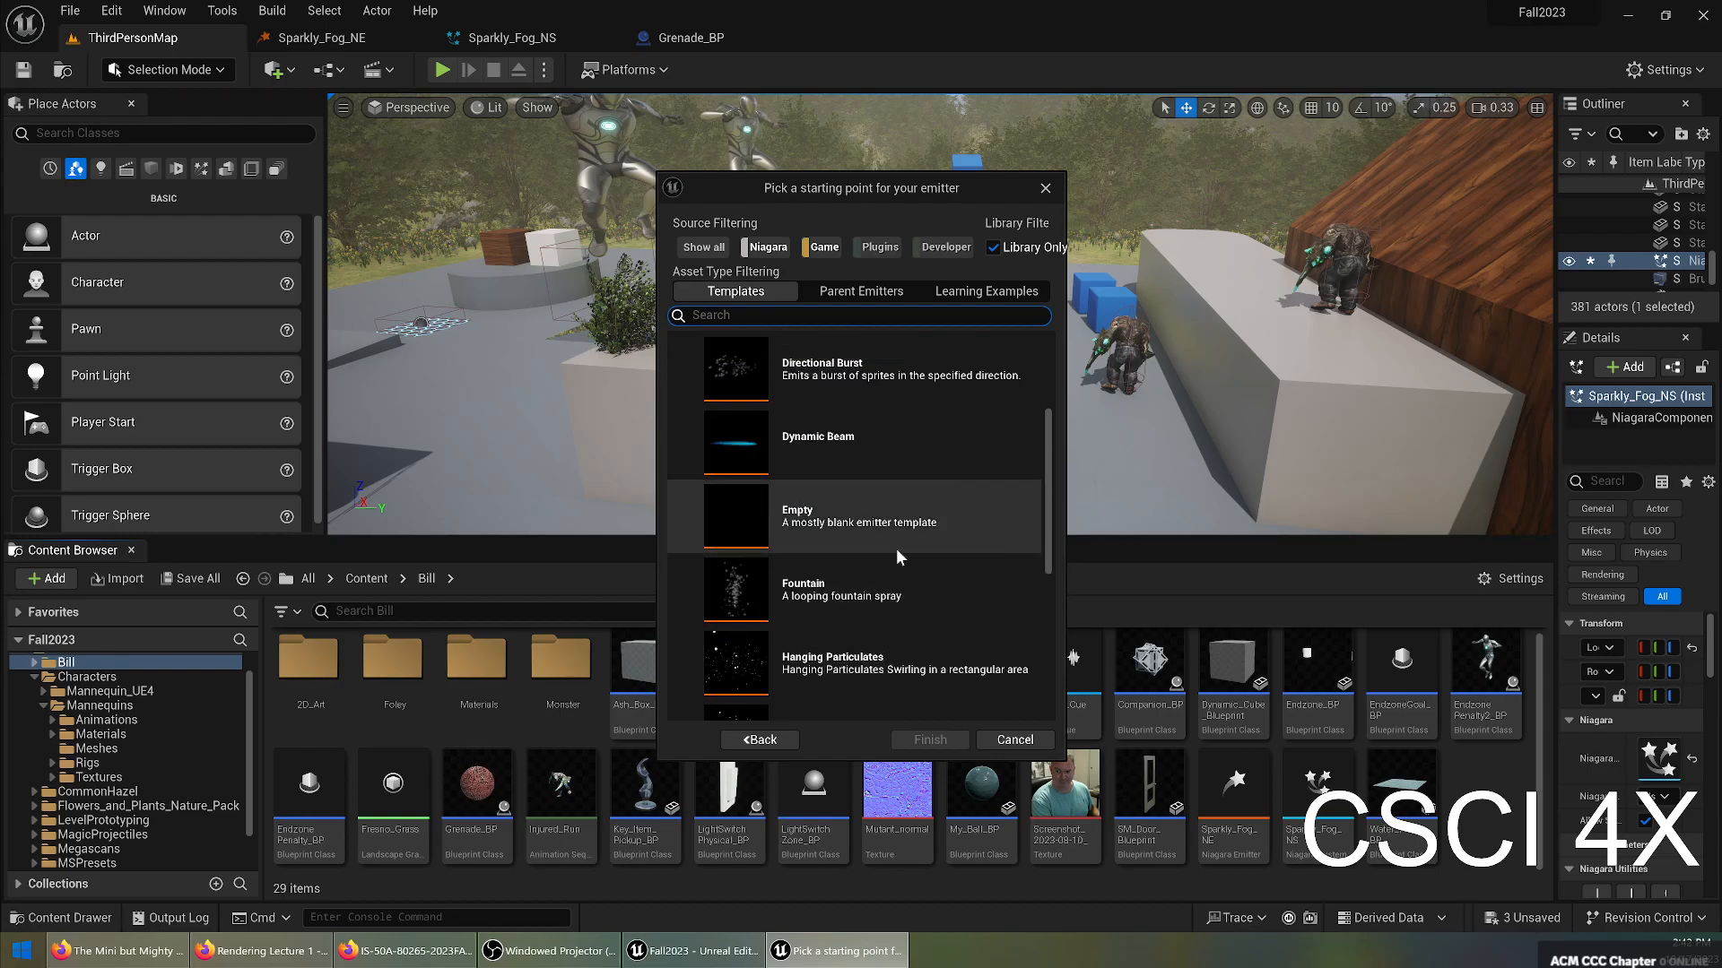
{"action": "scroll", "coordinate": [893, 547], "scroll_direction": "up", "scroll_amount": 1}
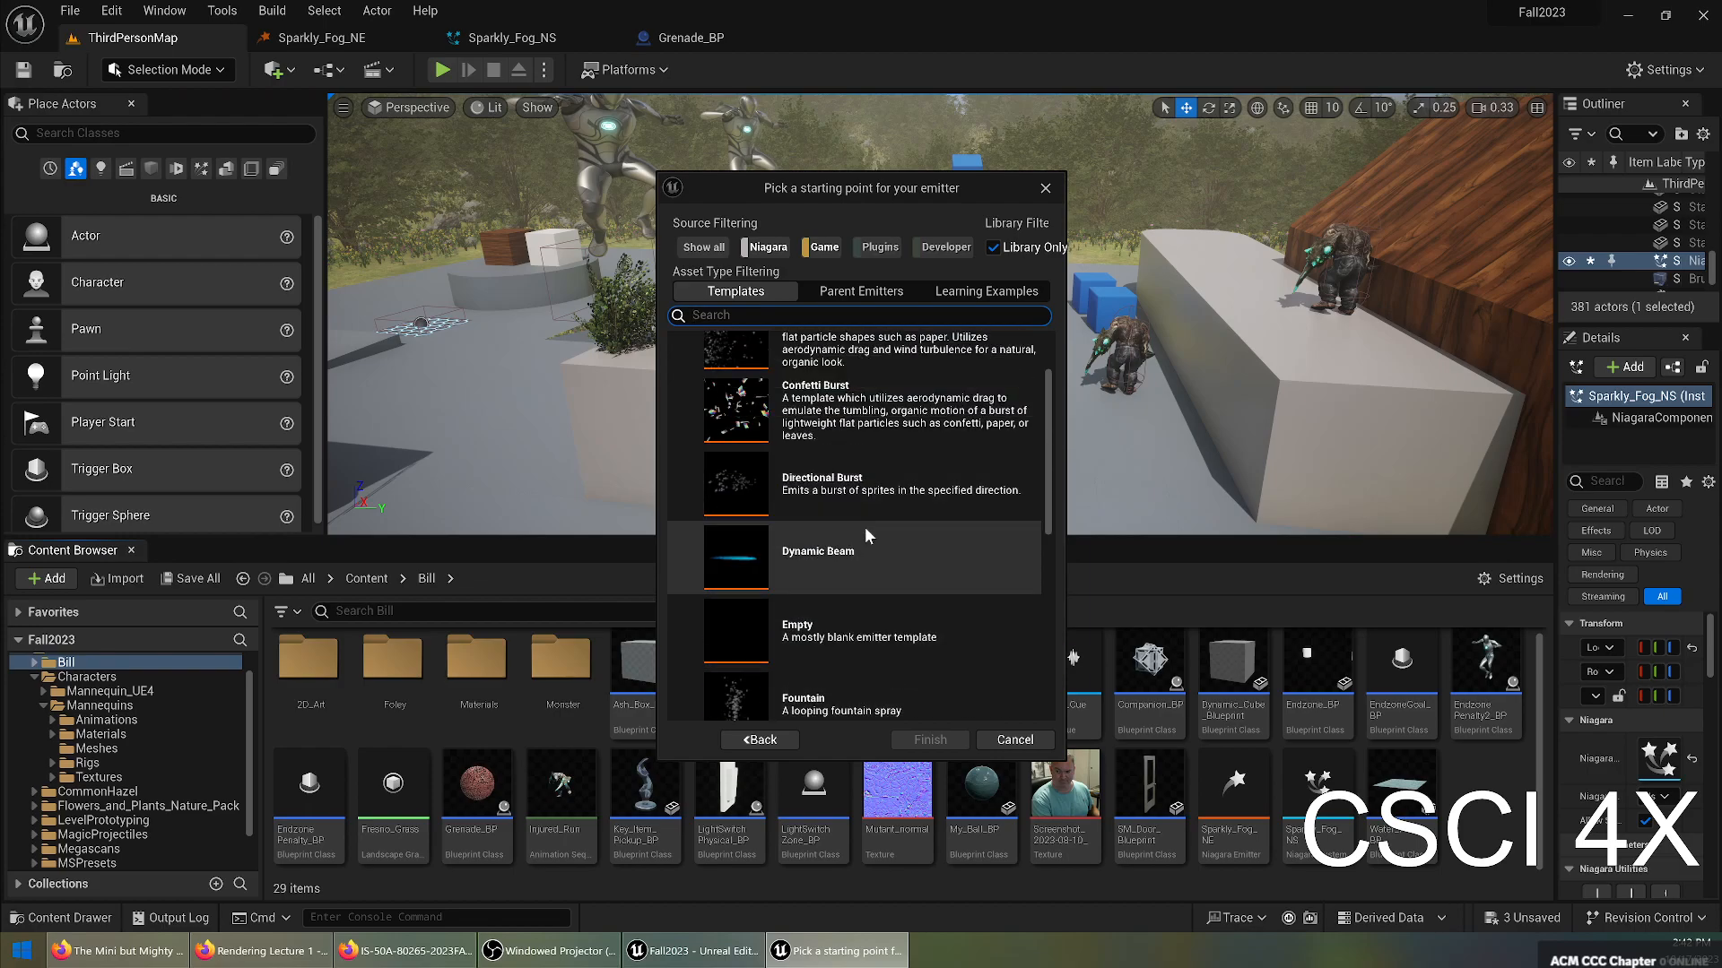
{"action": "scroll", "coordinate": [865, 524], "scroll_direction": "up", "scroll_amount": 1}
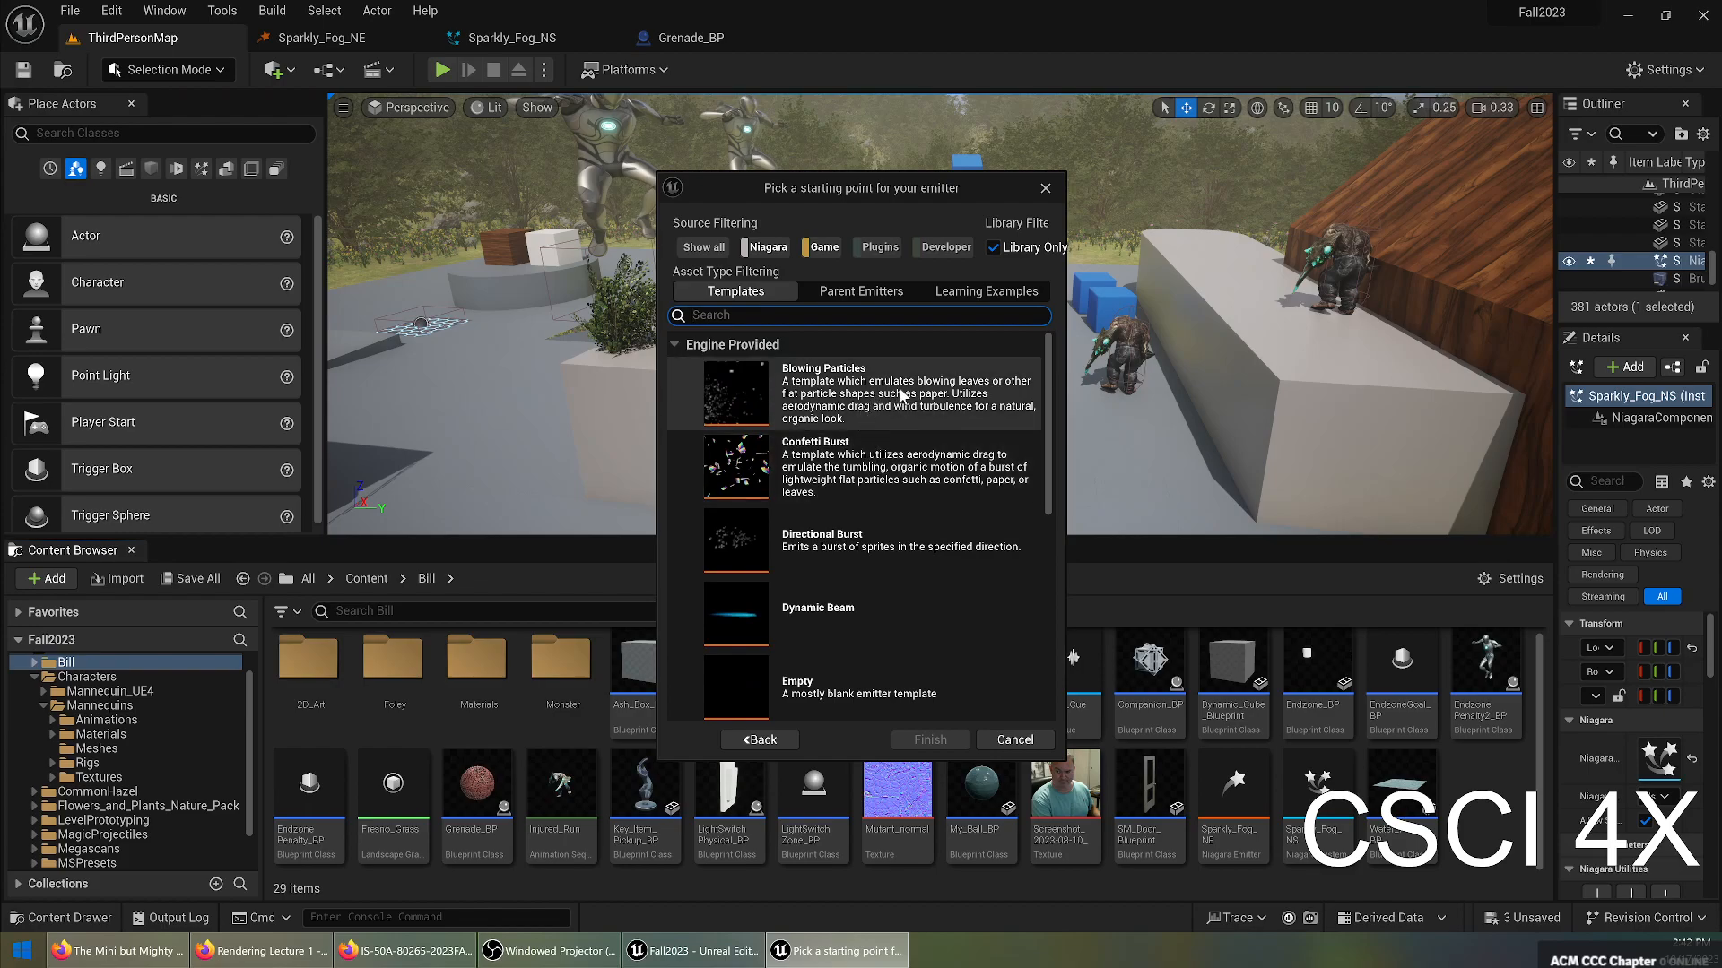
{"action": "scroll", "coordinate": [901, 394], "scroll_direction": "down", "scroll_amount": 1}
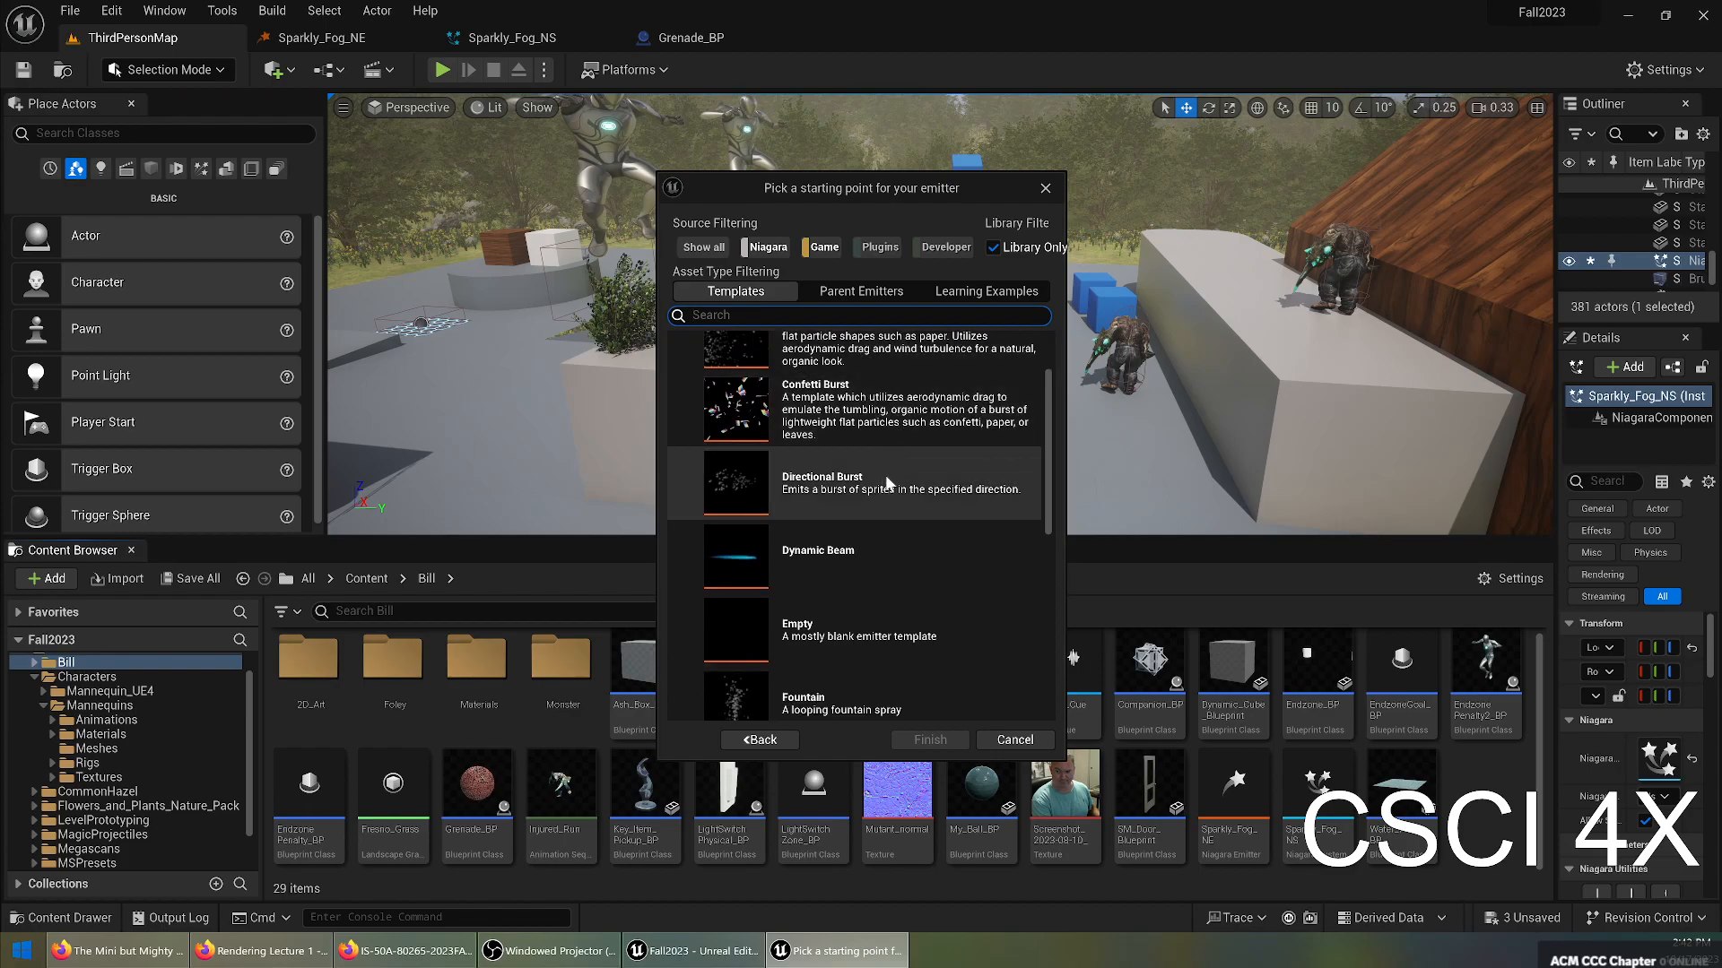
{"action": "scroll", "coordinate": [888, 484], "scroll_direction": "down", "scroll_amount": 1}
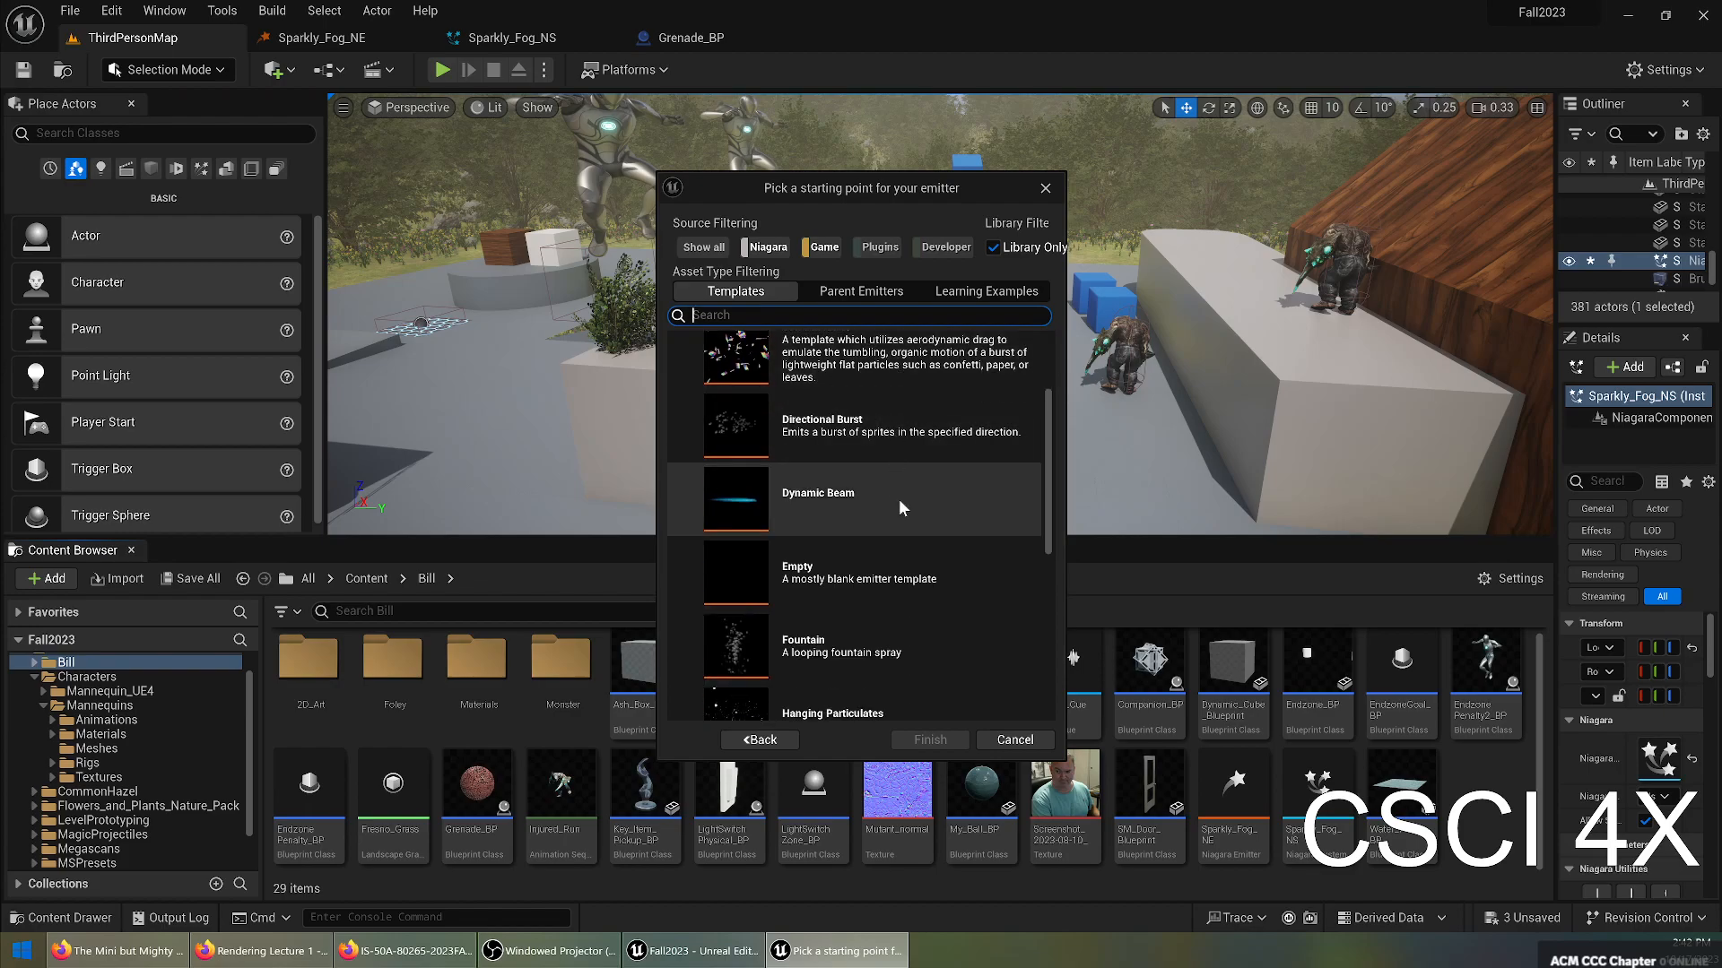
{"action": "left_click", "coordinate": [828, 655]}
{"action": "left_click", "coordinate": [930, 740]}
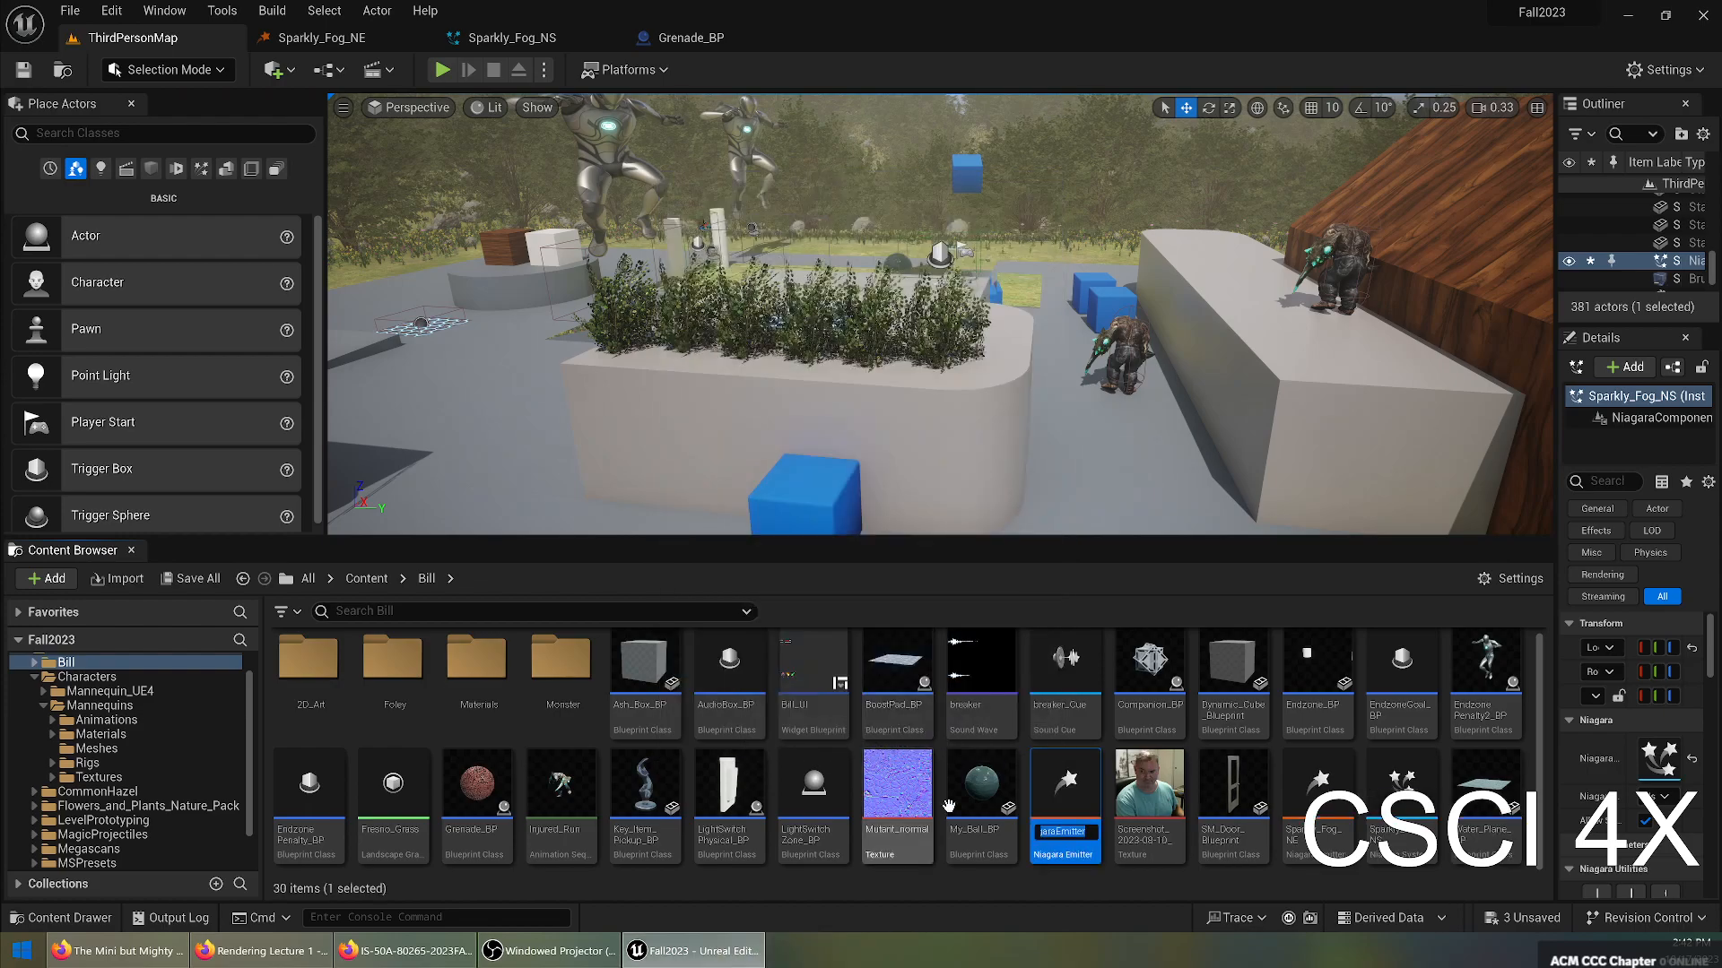
Name the new Niagara emitter FlameThrower_NE and save all unsaved assets.
{"action": "left_click", "coordinate": [581, 952]}
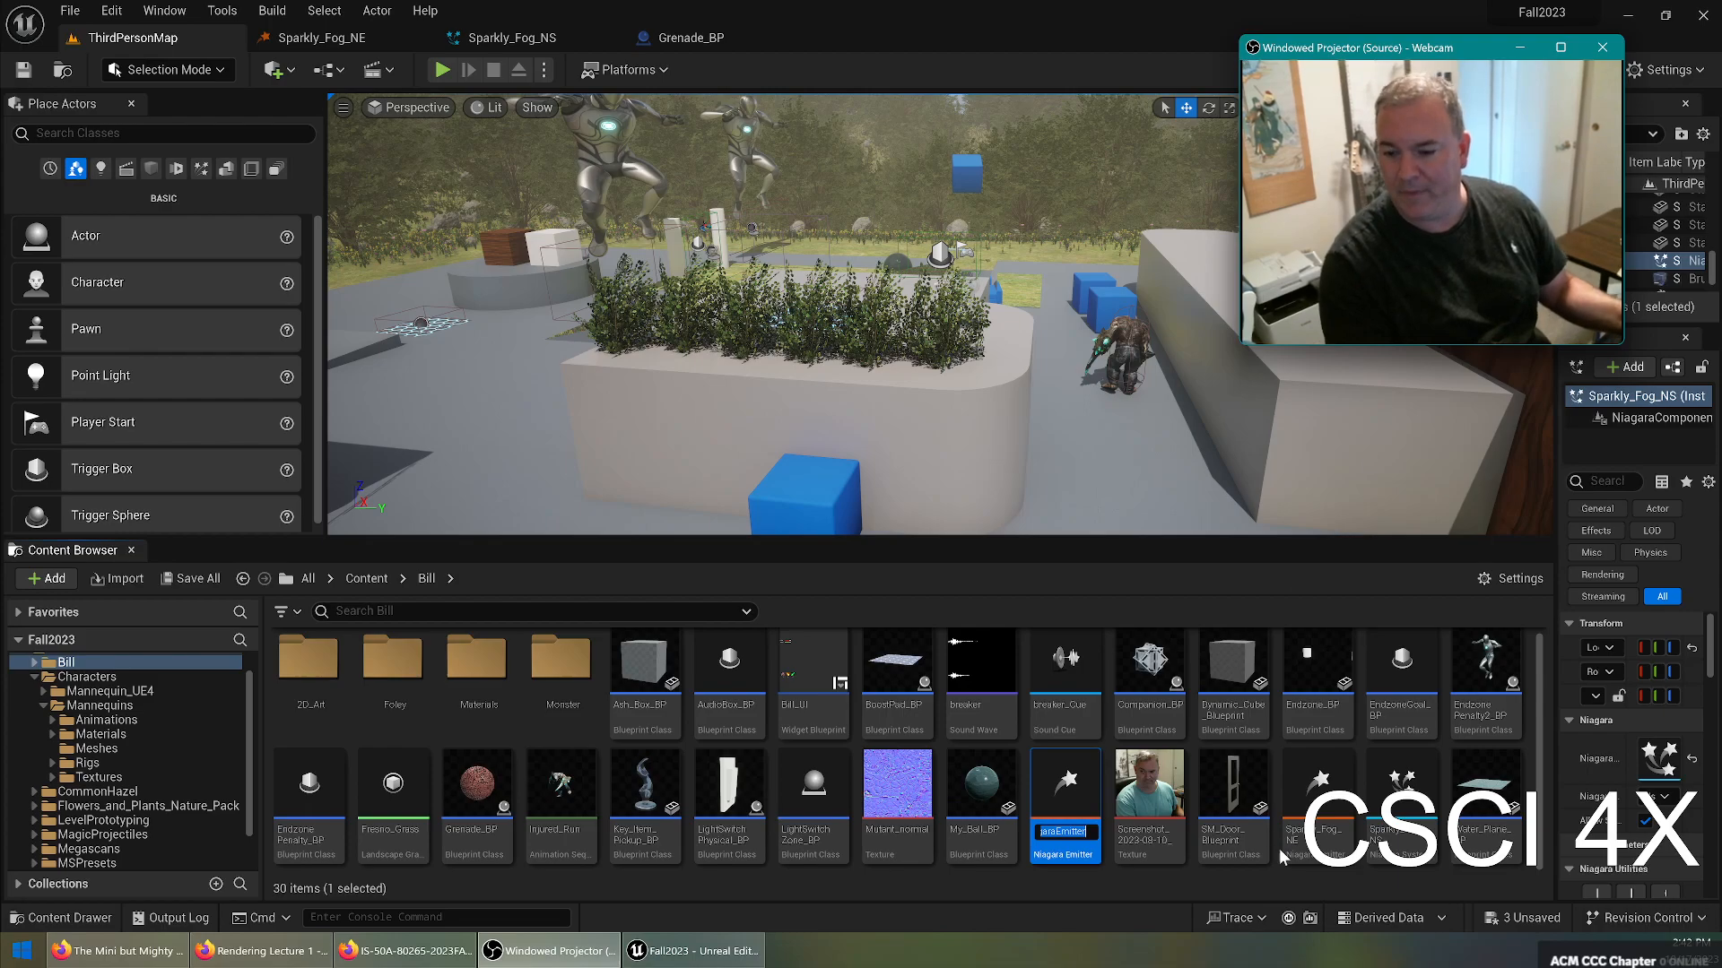
{"action": "left_click", "coordinate": [1080, 776]}
{"action": "key", "text": "F2"}
{"action": "type", "text": "Fla"}
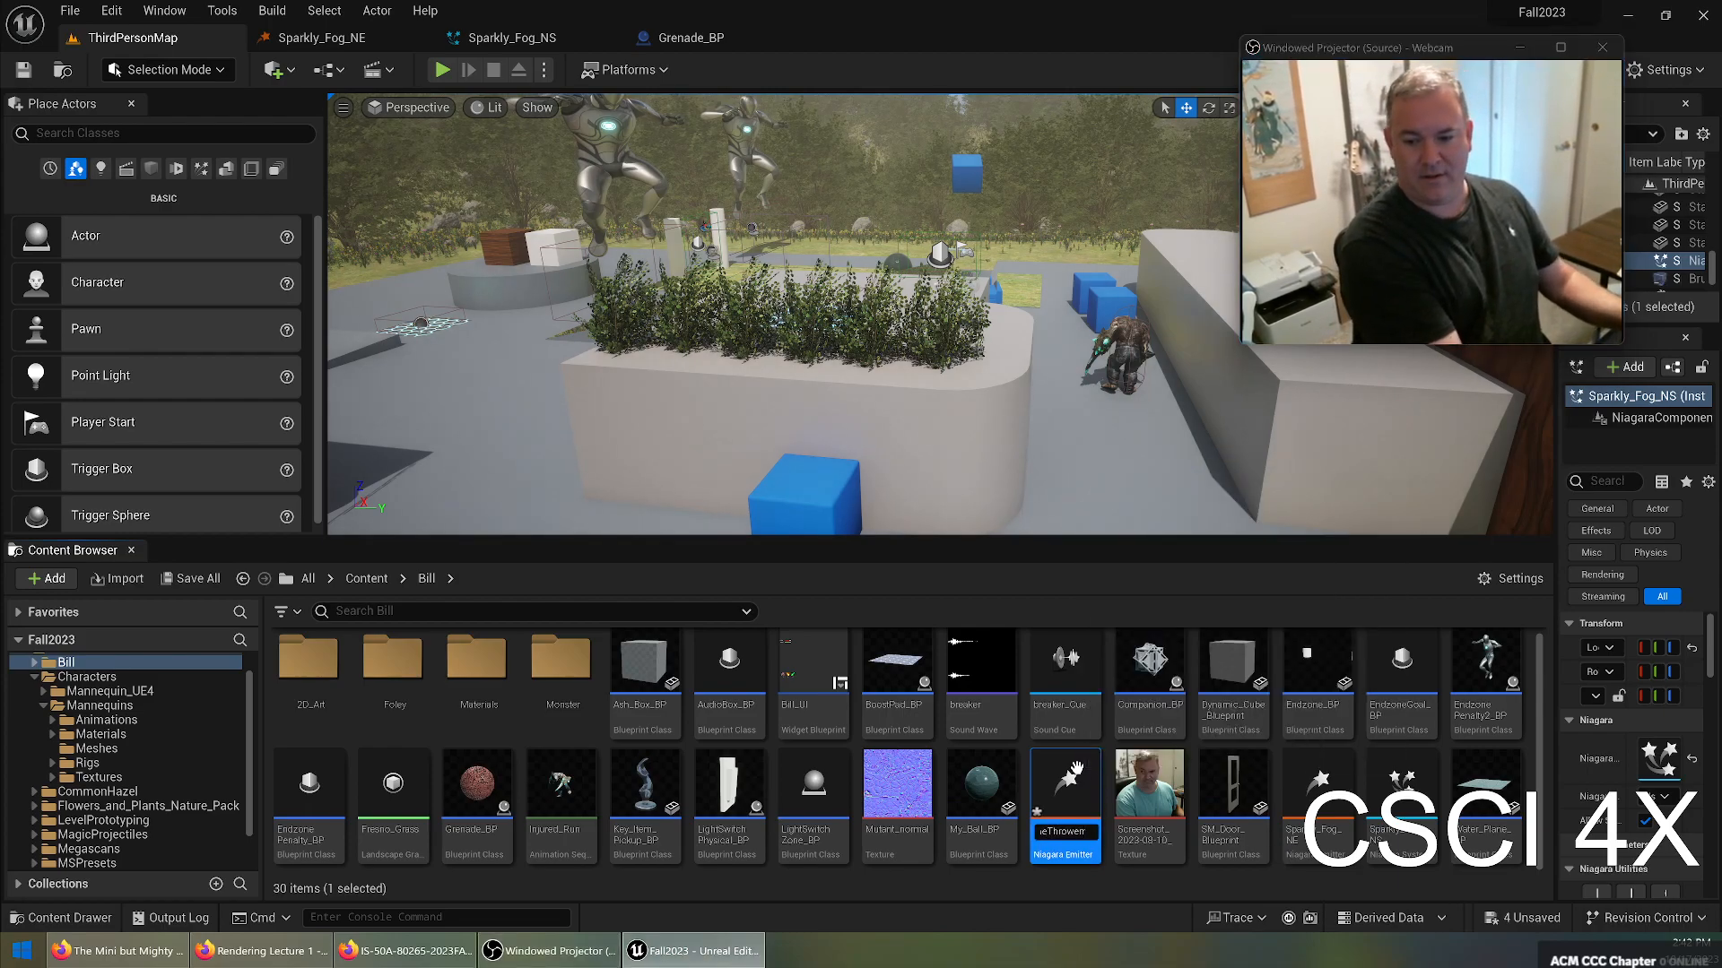
{"action": "key", "text": "Return"}
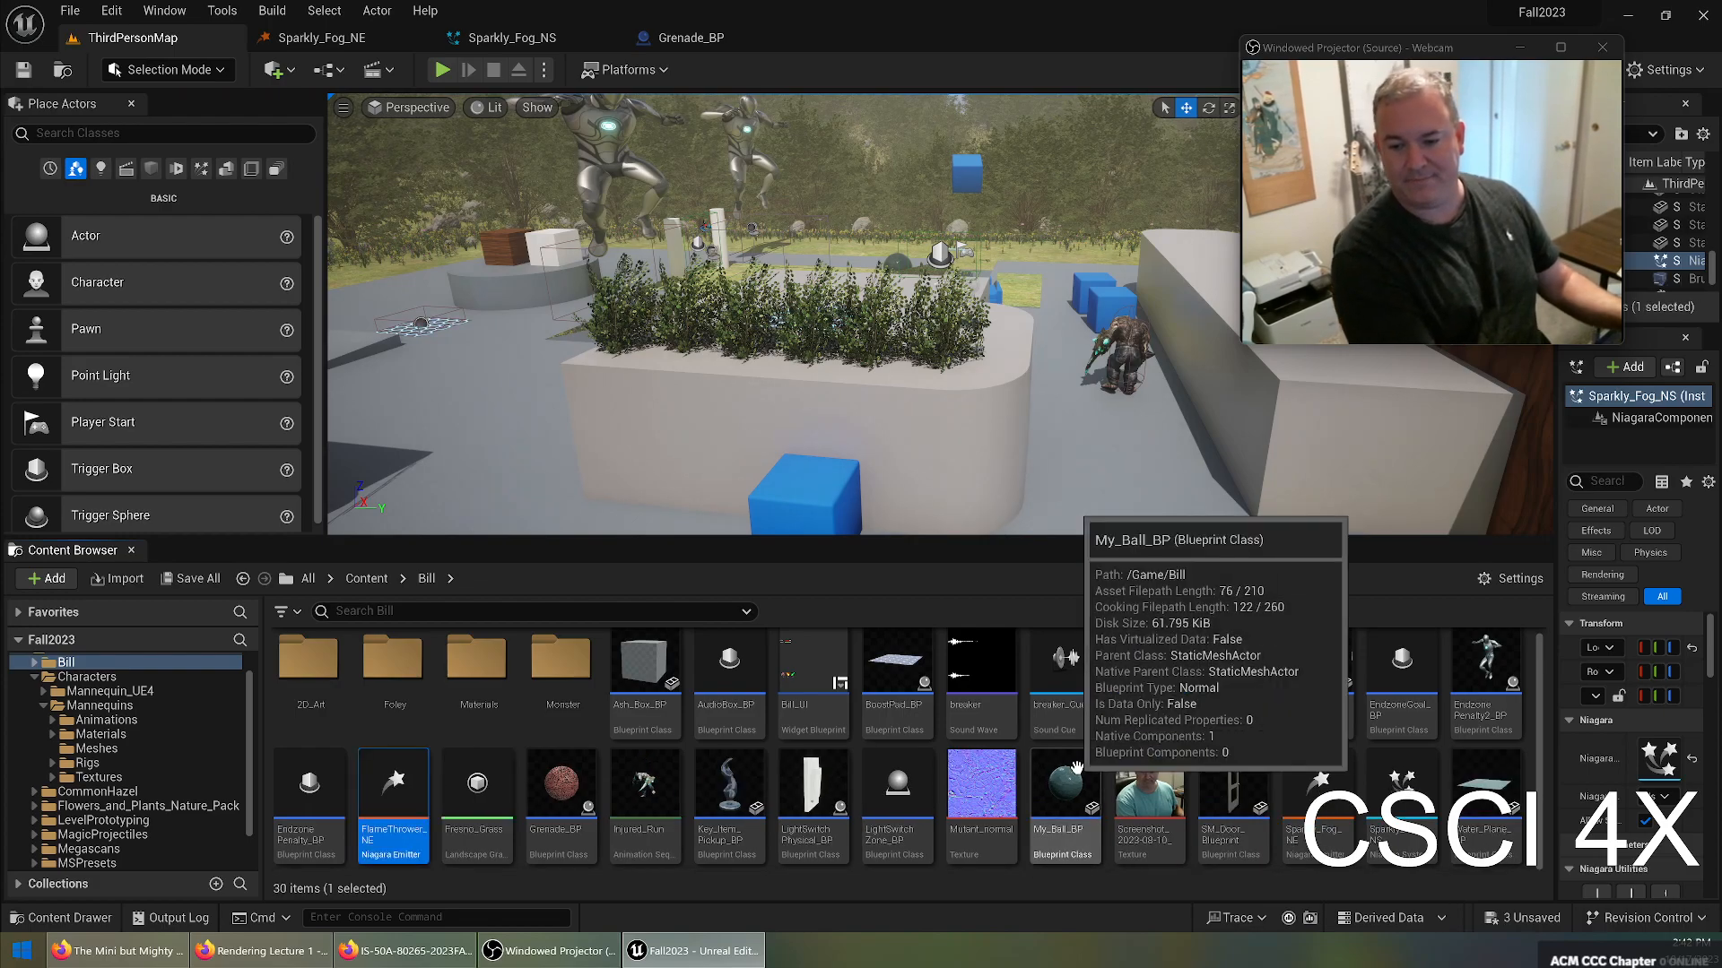
{"action": "left_click", "coordinate": [71, 10]}
{"action": "left_click", "coordinate": [108, 240]}
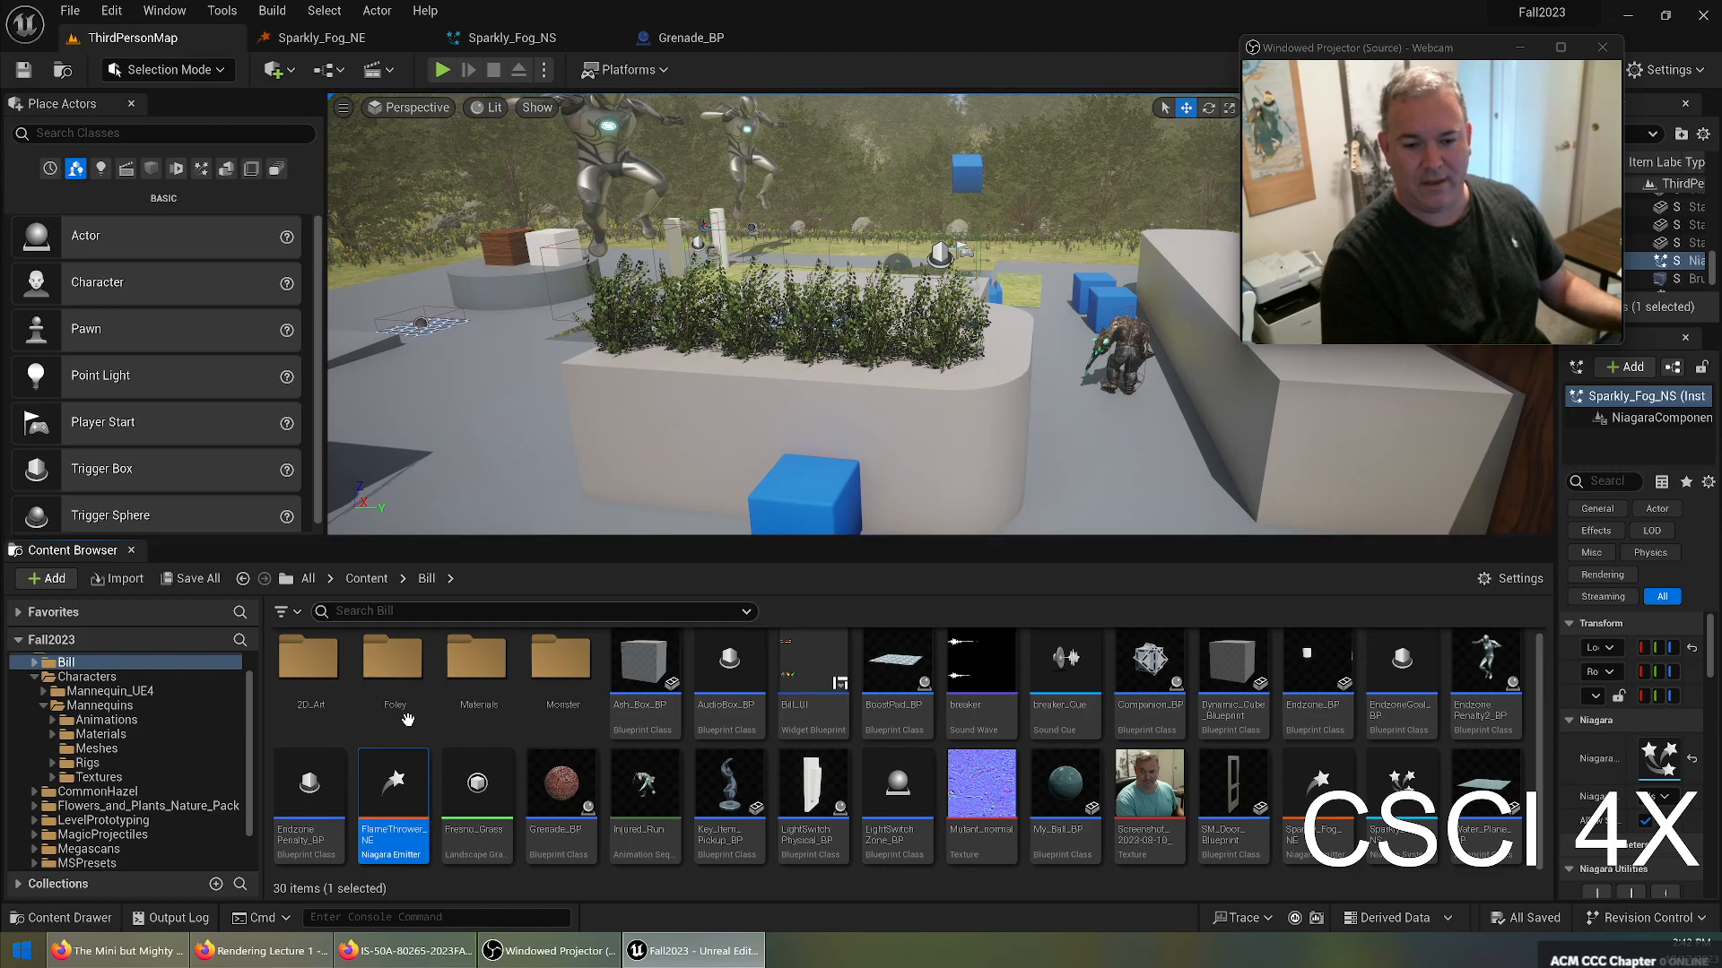
Open the FlameThrower_NE emitter and look at its Emitter Spawn and Emitter Update groups.
{"action": "double_click", "coordinate": [384, 776]}
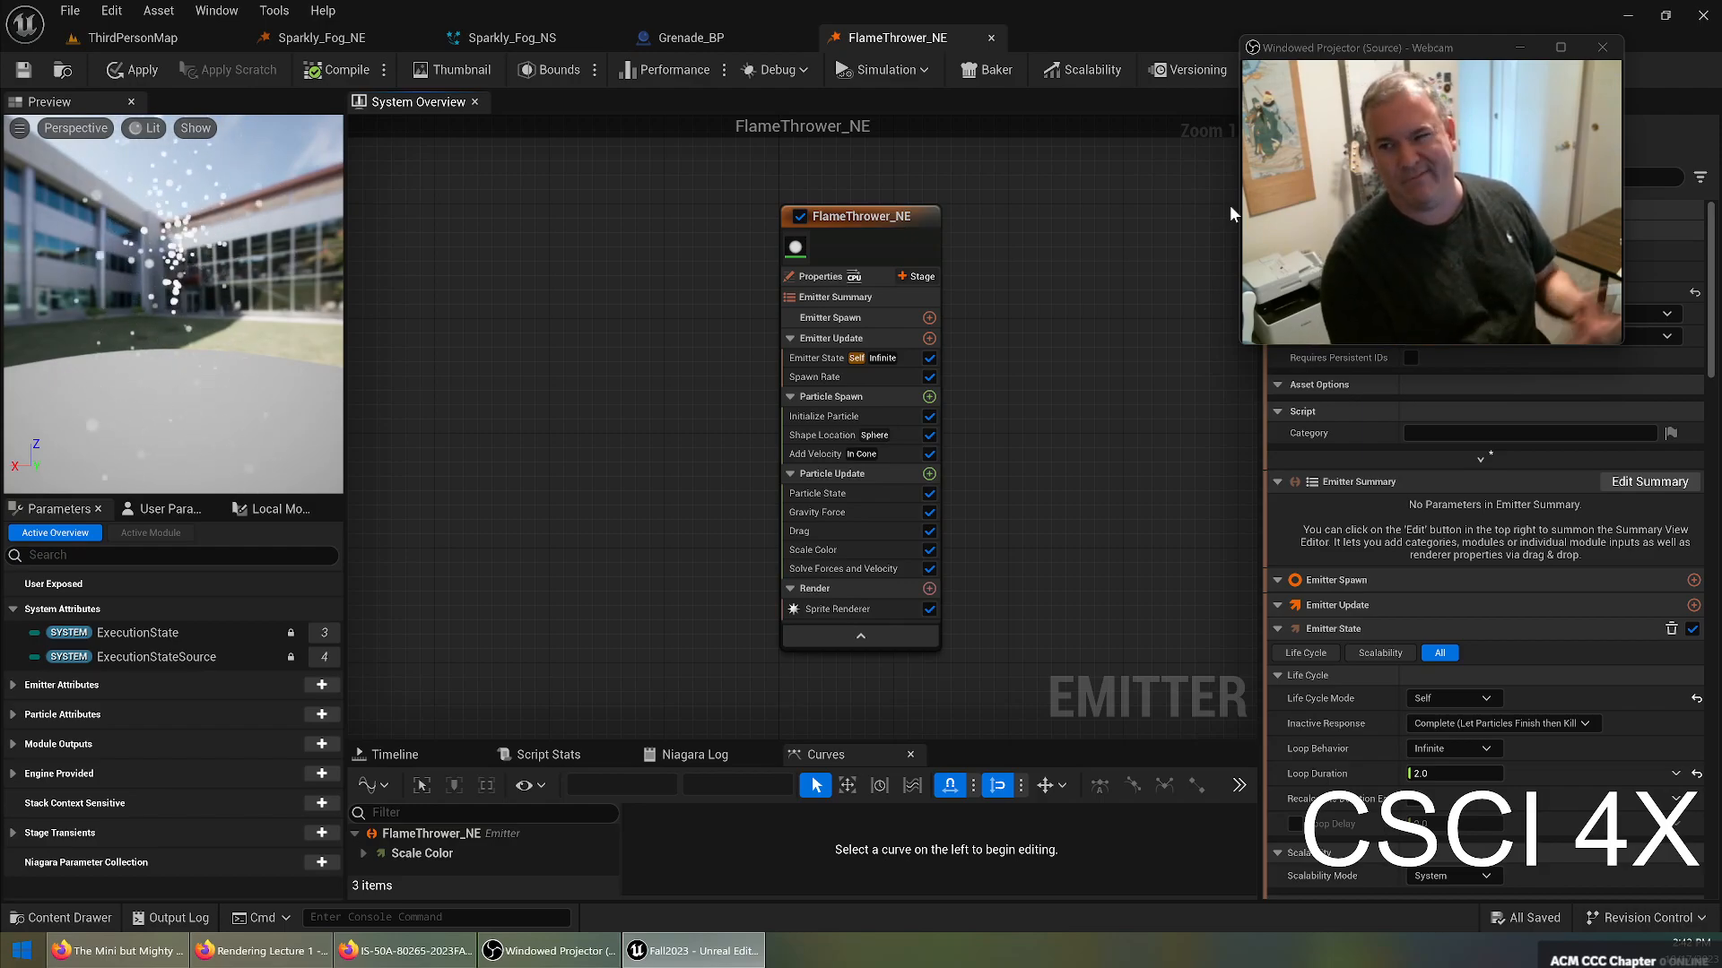
{"action": "left_click", "coordinate": [829, 317]}
{"action": "left_click_drag", "start_coordinate": [1435, 47], "coordinate": [508, 55]}
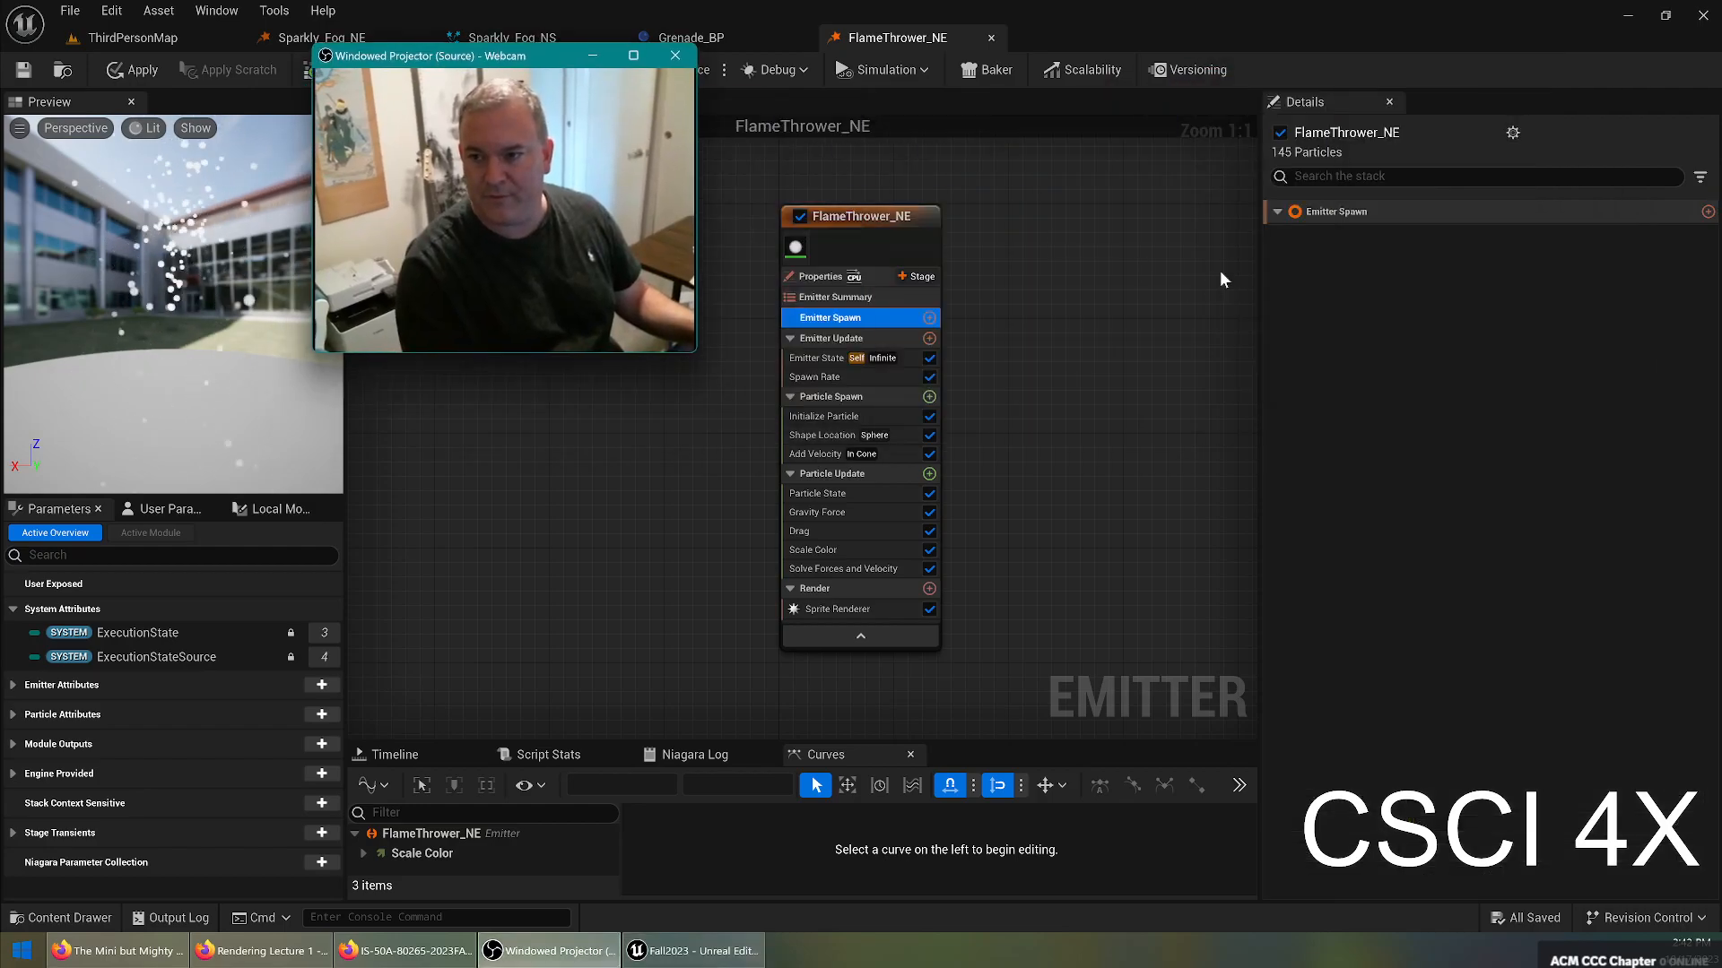
{"action": "left_click", "coordinate": [822, 338]}
Set the Emitter State's Loop Behavior to Once and the emitter's Spawn Rate to 500.
{"action": "left_click", "coordinate": [821, 362]}
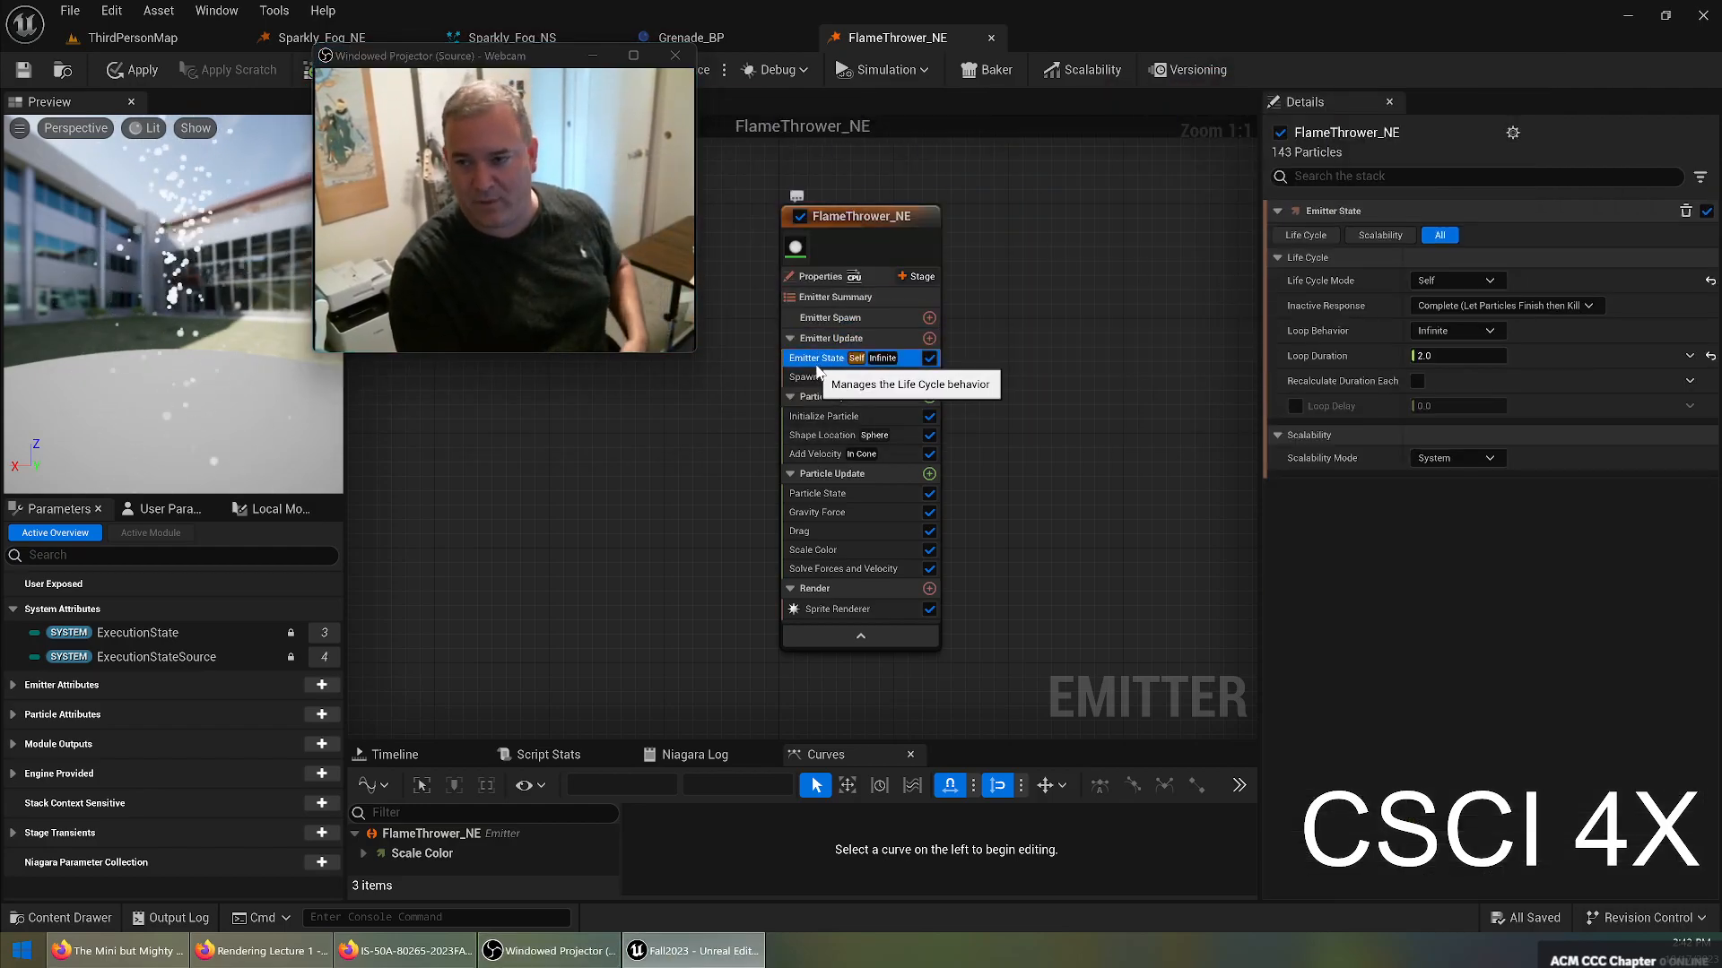
{"action": "left_click", "coordinate": [1444, 334]}
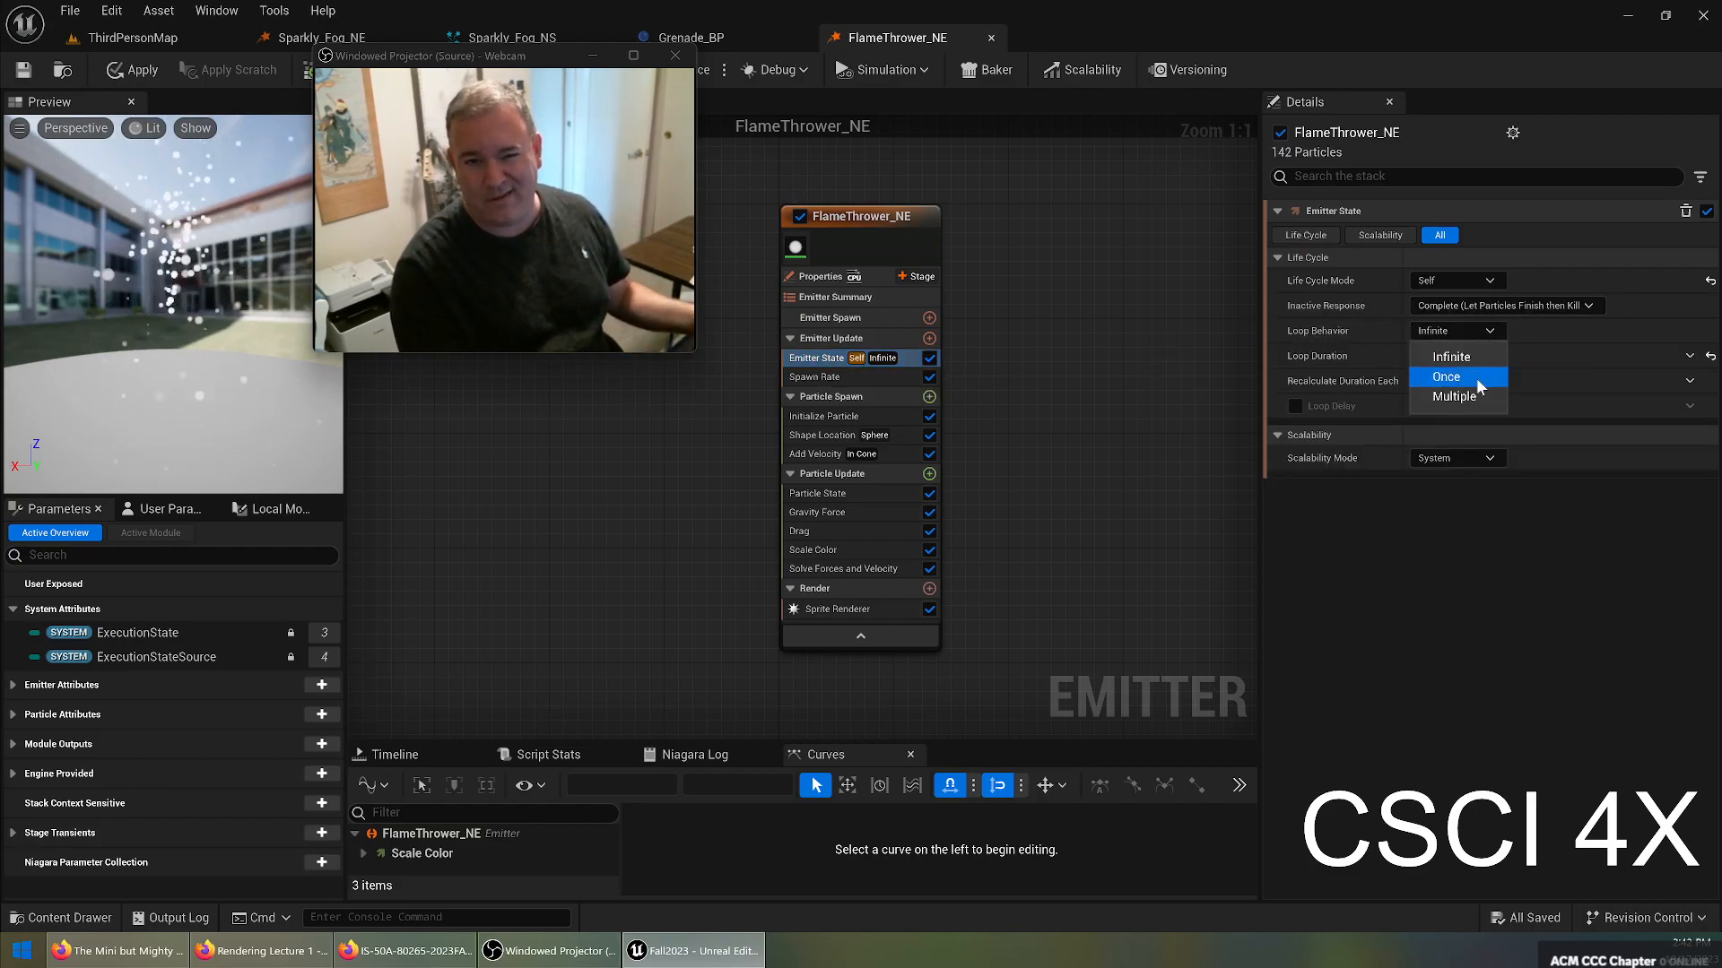
{"action": "left_click", "coordinate": [1476, 377]}
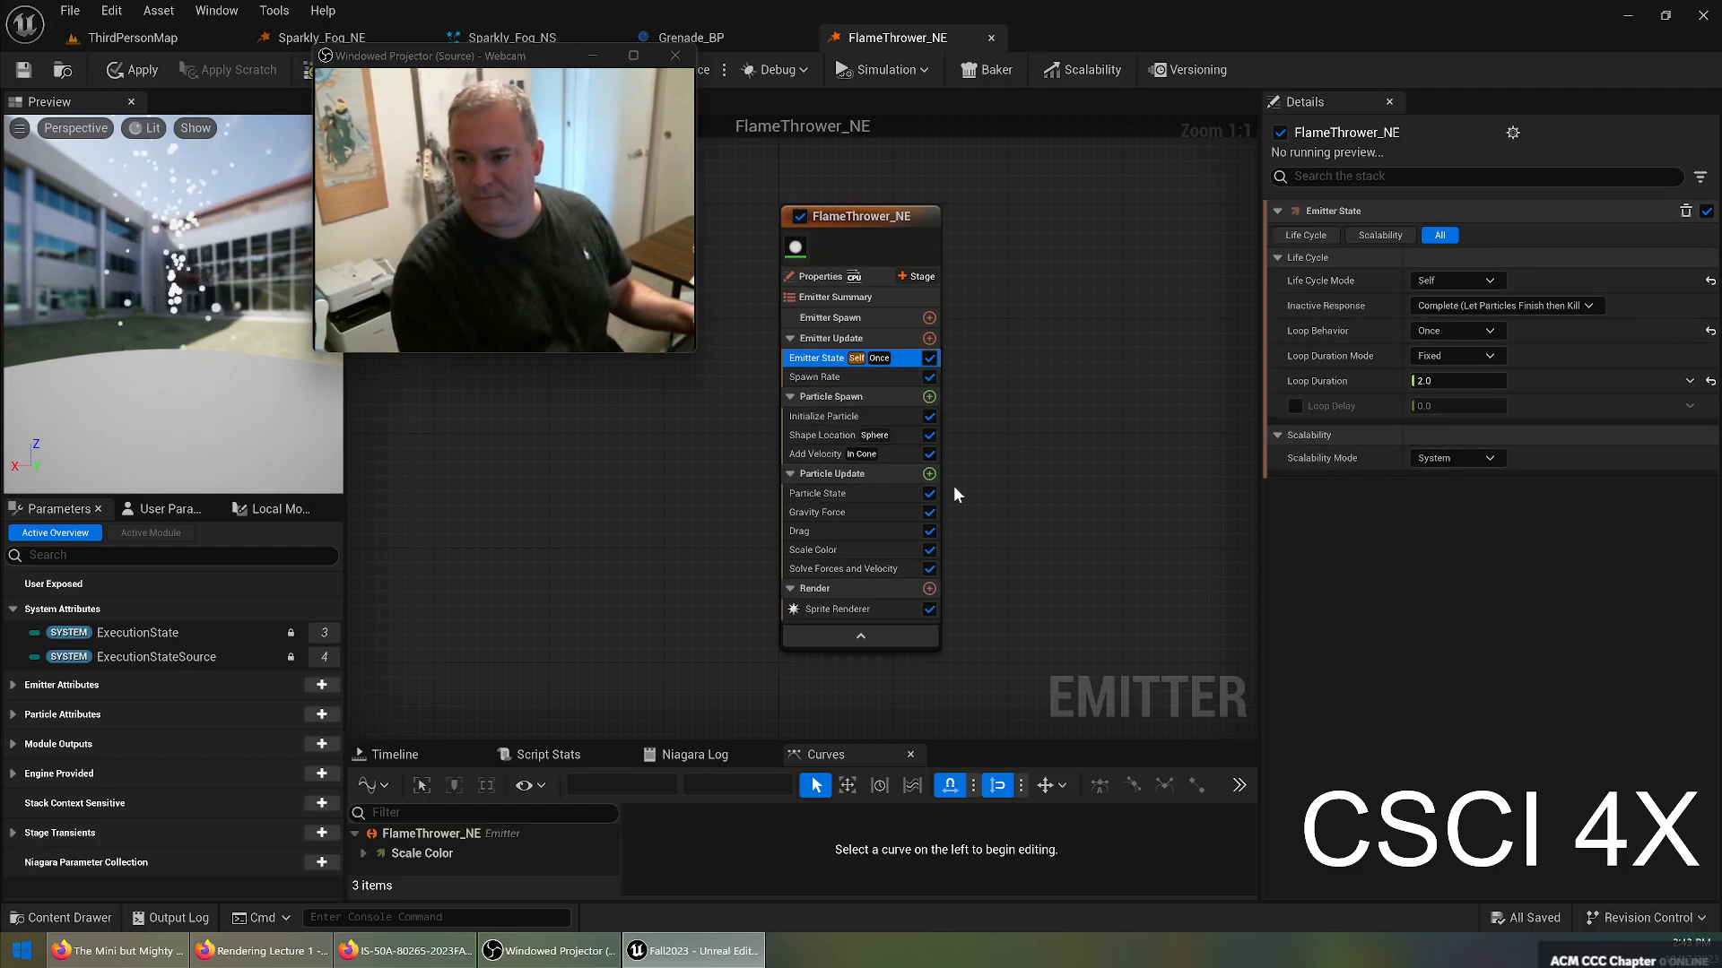
{"action": "left_click", "coordinate": [814, 377]}
{"action": "left_click", "coordinate": [1459, 235]}
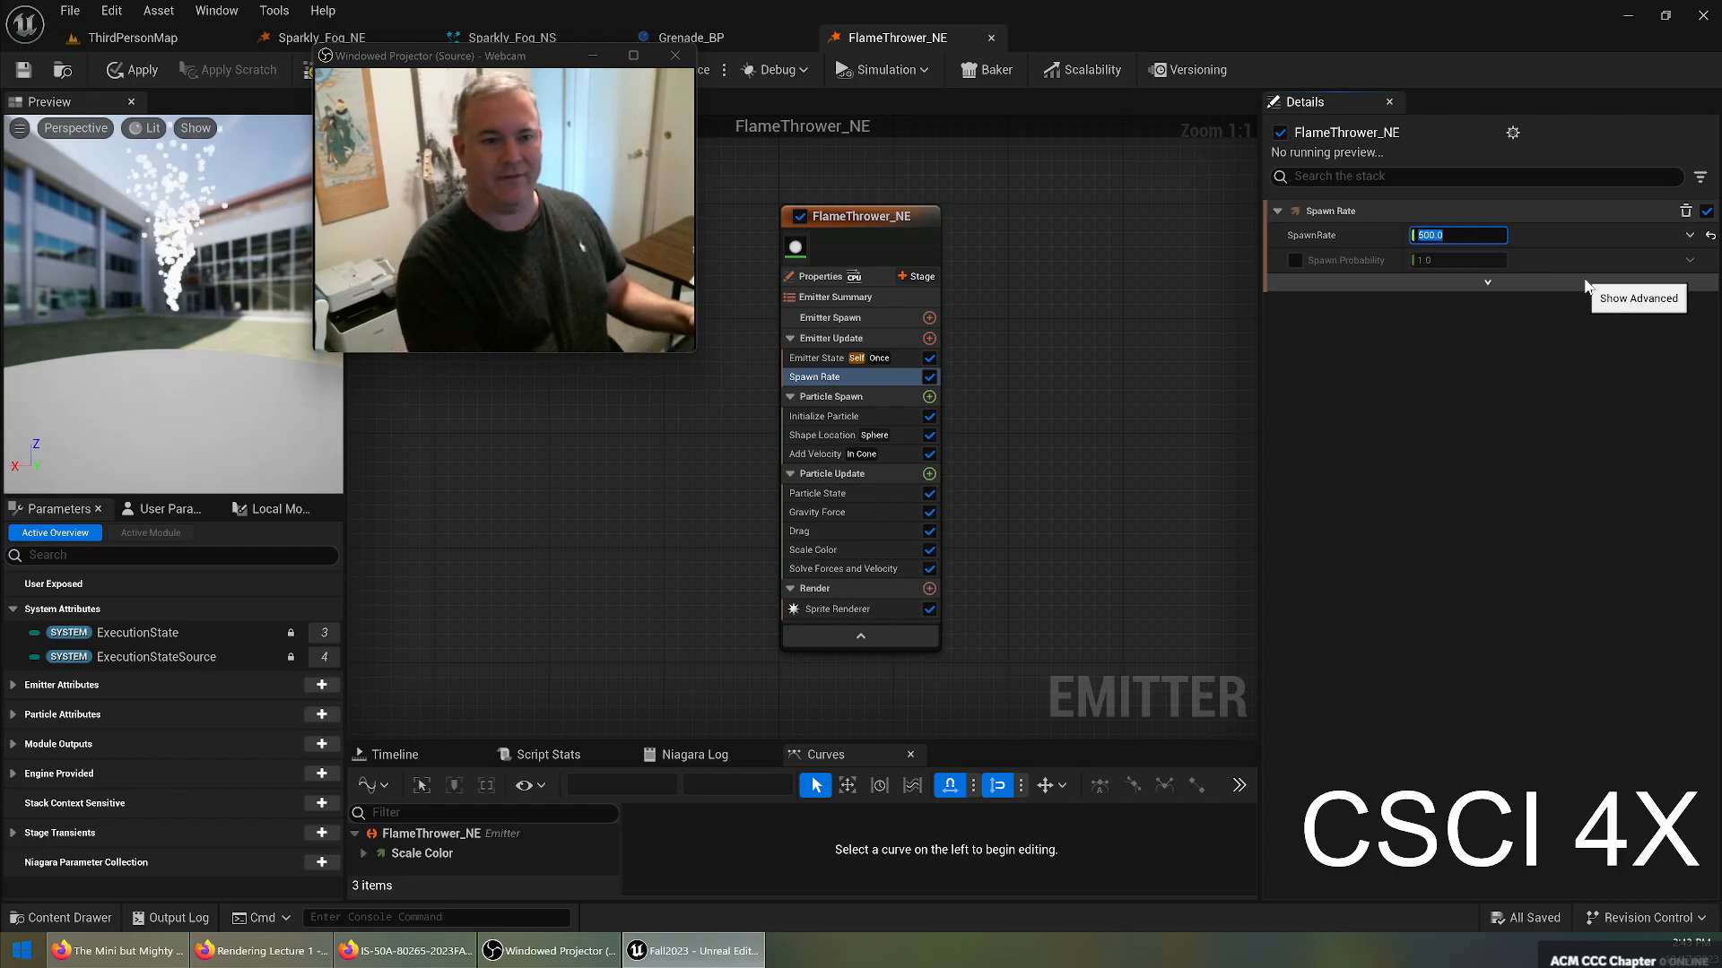
Set the green and blue components of the Initialize Particle color to 0 for a pure red.
{"action": "left_click", "coordinate": [829, 427]}
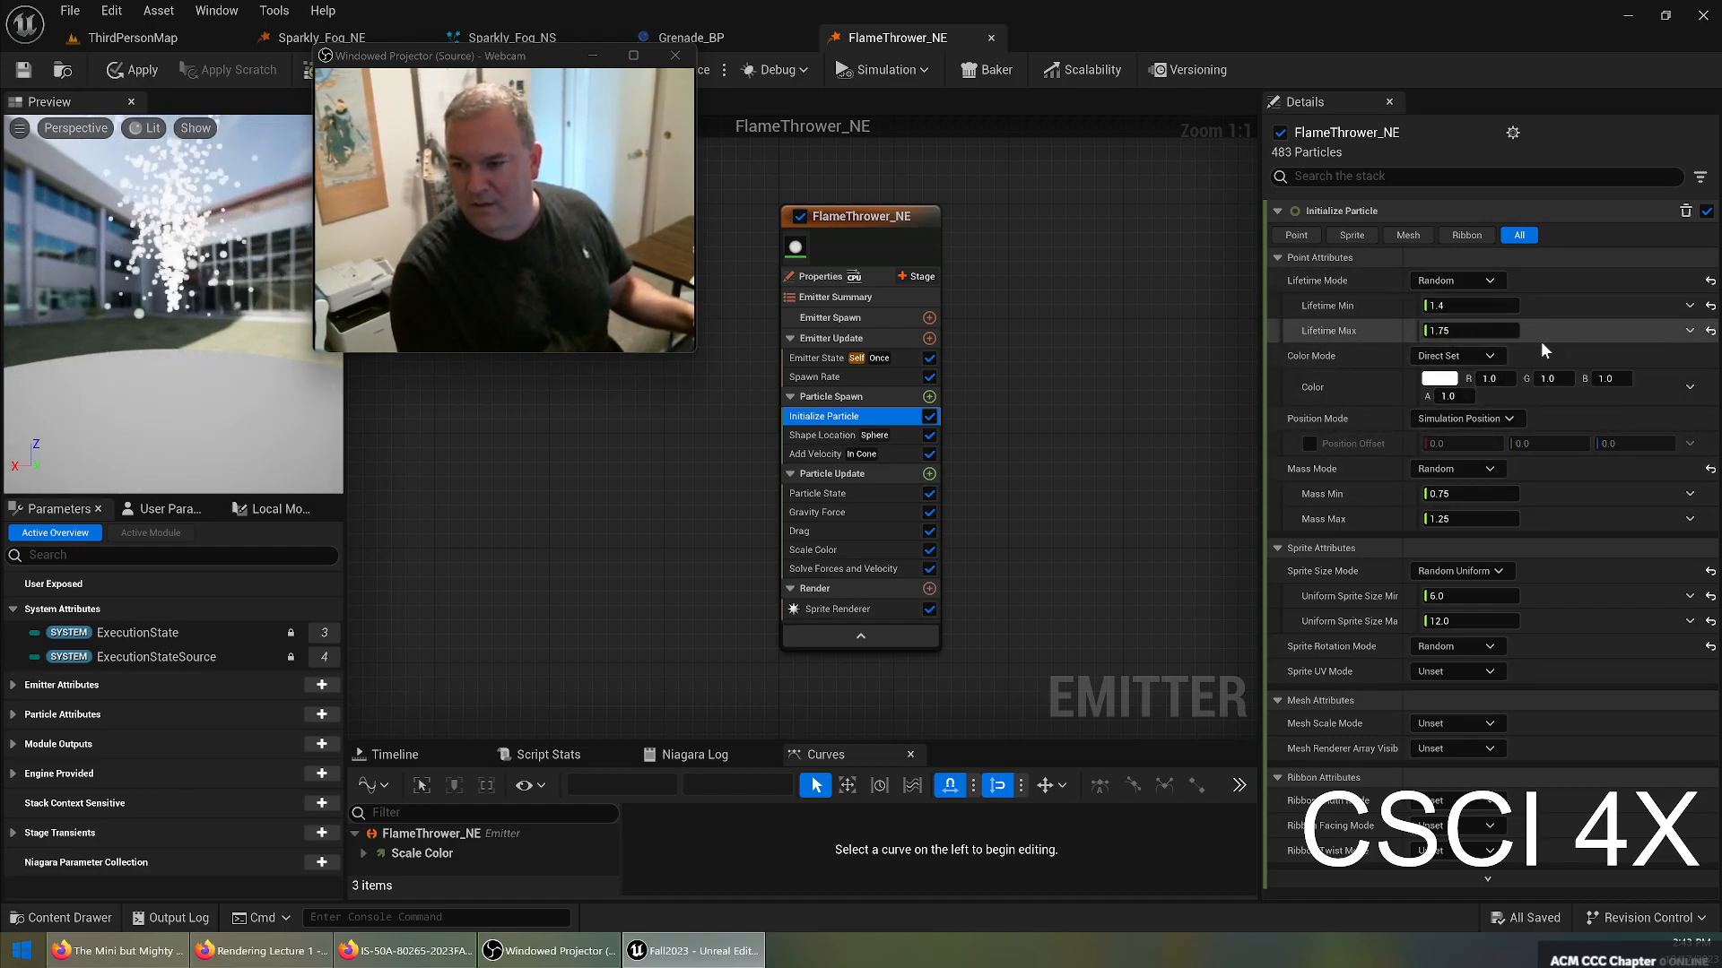
{"action": "left_click", "coordinate": [1549, 378]}
{"action": "type", "text": "0"}
{"action": "key", "text": "Tab"}
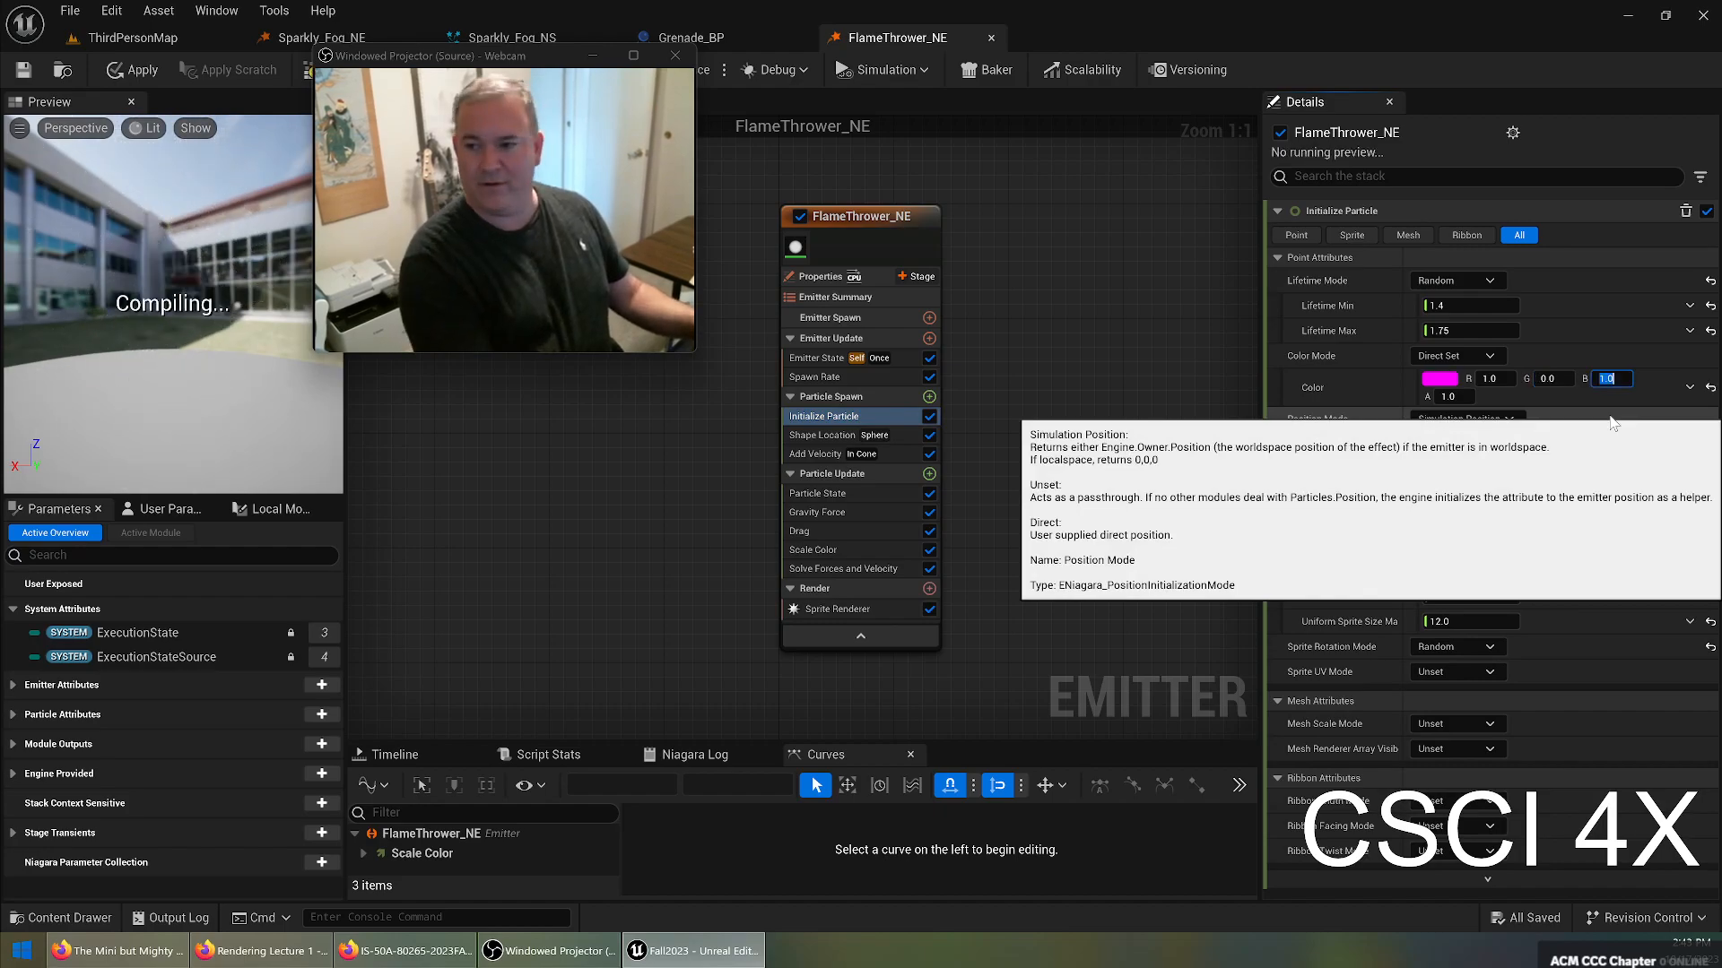
Set the Initialize Particle color to R 0.8, G 0.1 and B 0.1.
{"action": "left_click", "coordinate": [1492, 378]}
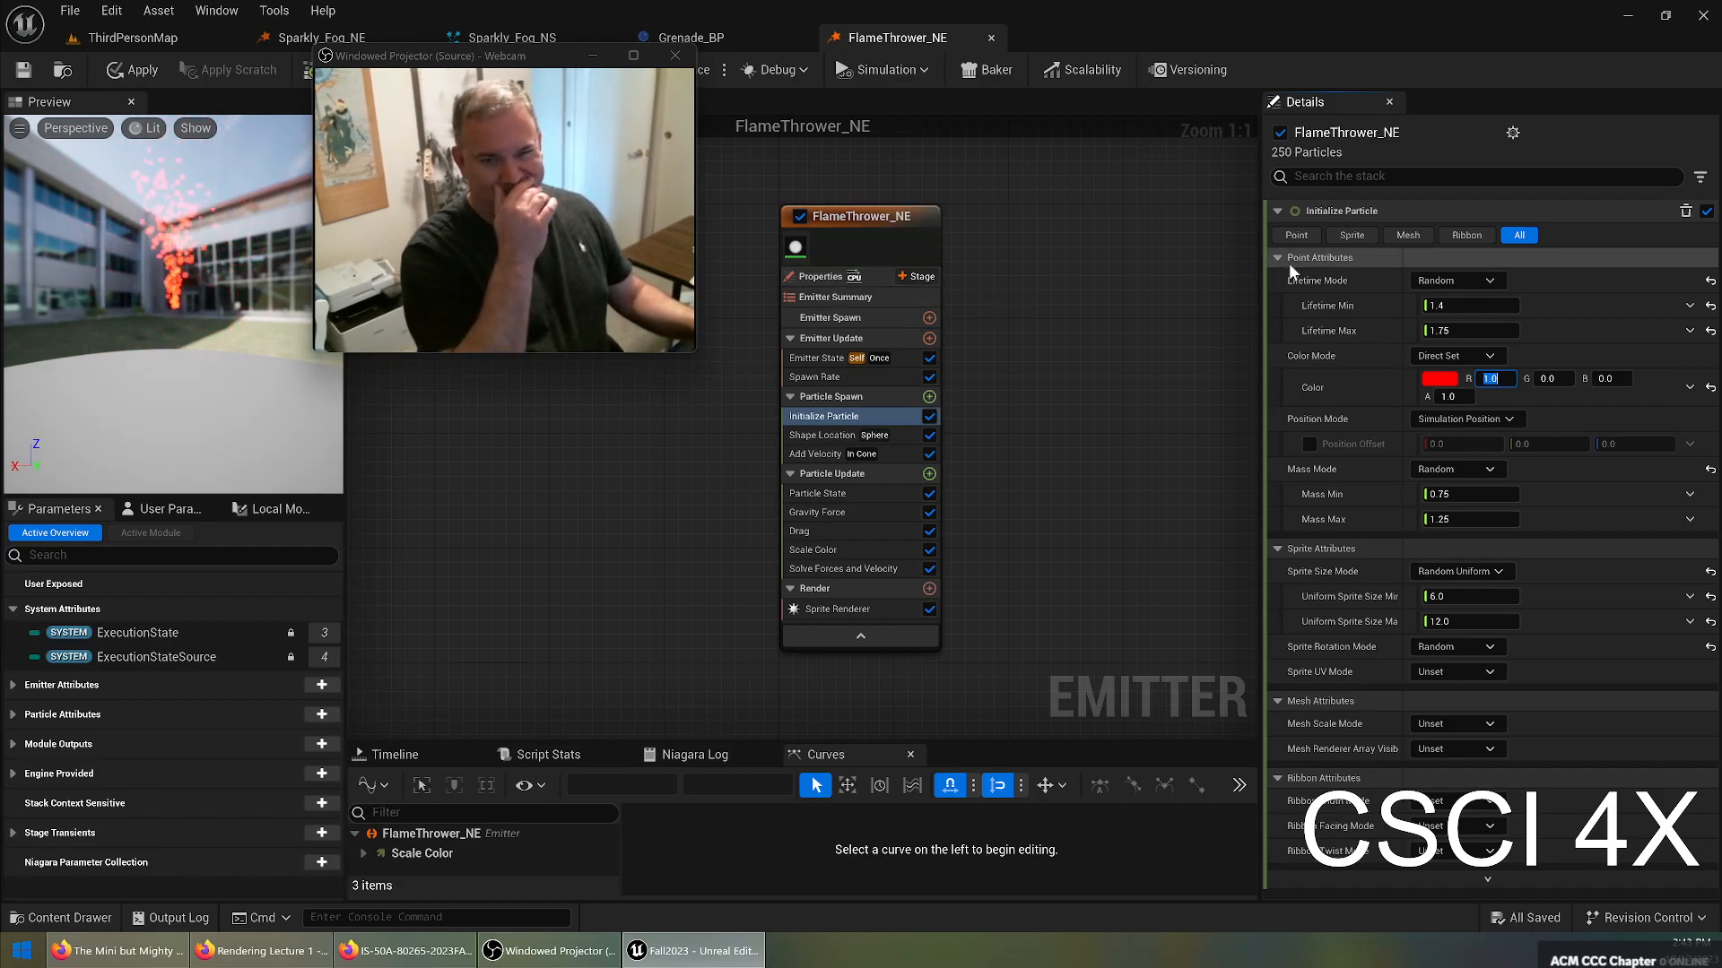
{"action": "type", "text": "0.8"}
{"action": "key", "text": "Tab"}
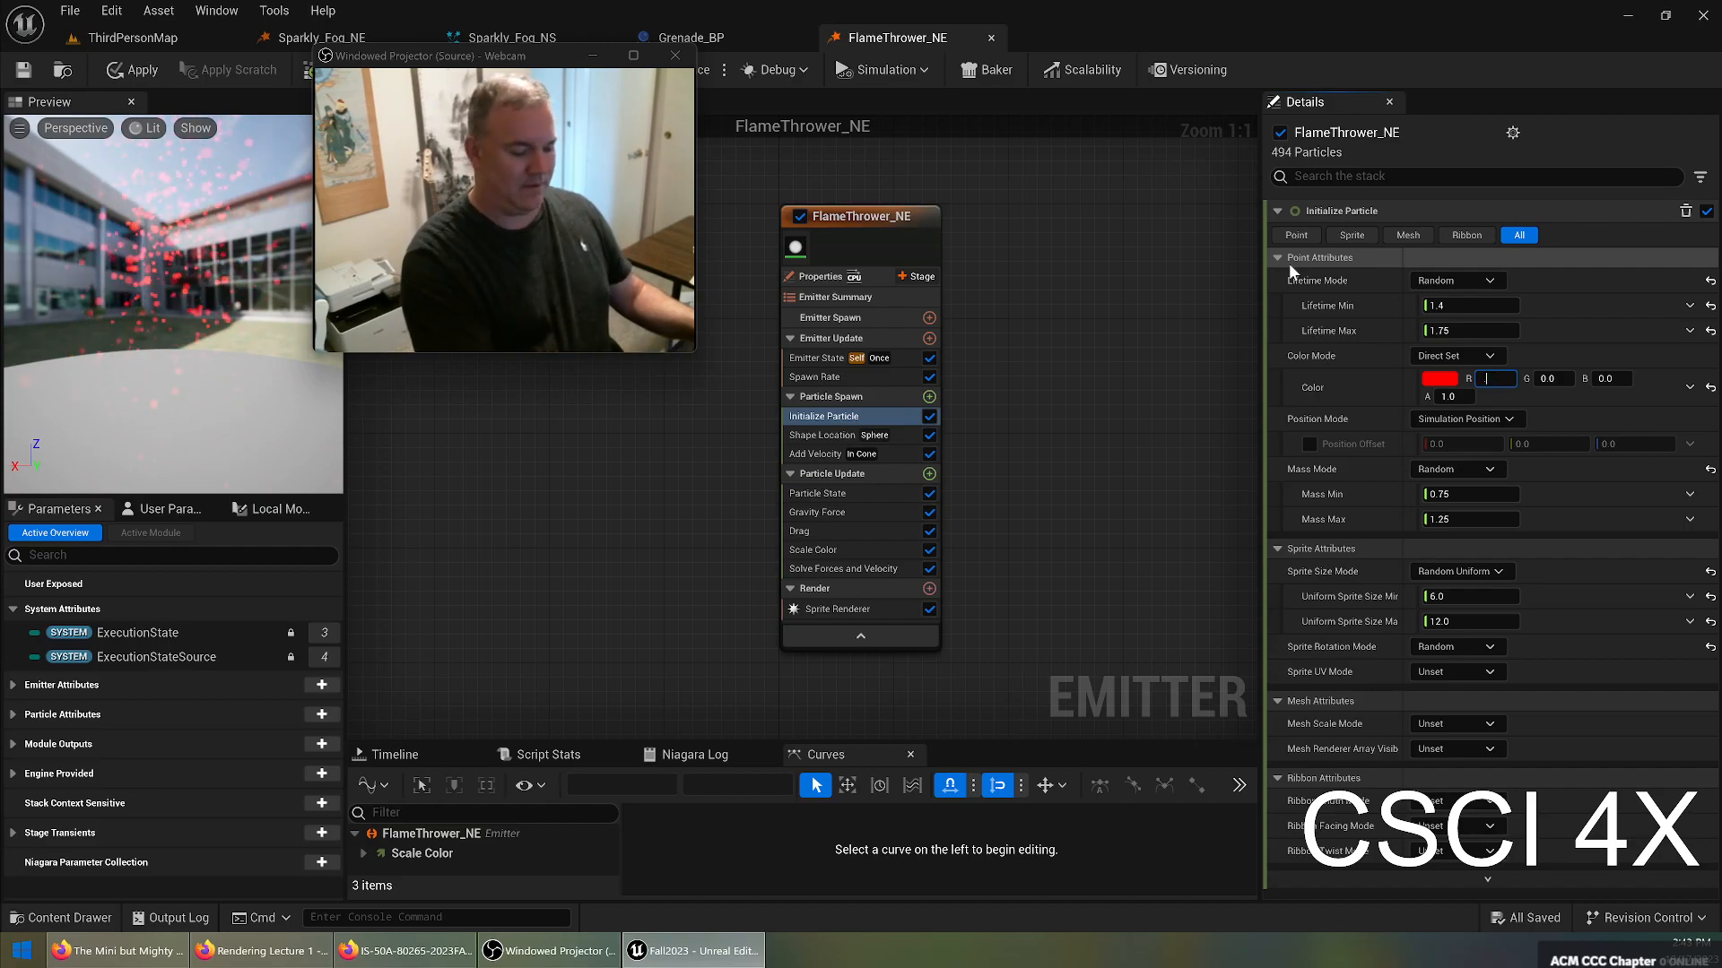
{"action": "type", "text": "0.1"}
{"action": "key", "text": "Tab"}
{"action": "type", "text": "0.1"}
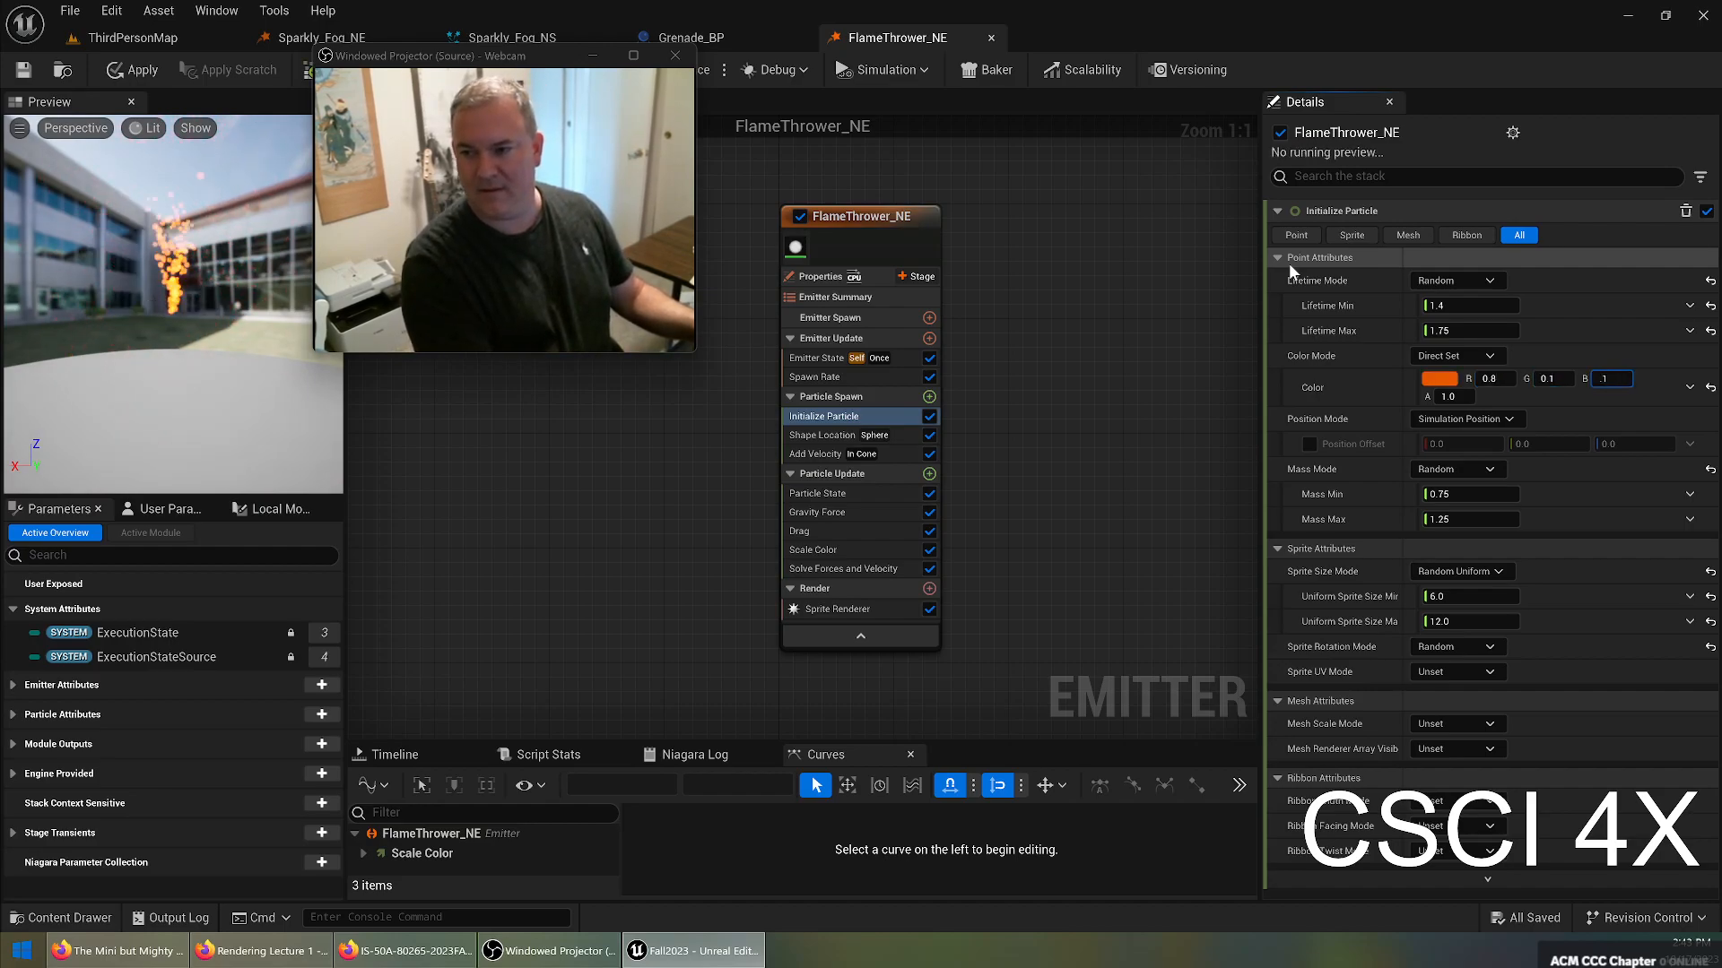
{"action": "key", "text": "Tab"}
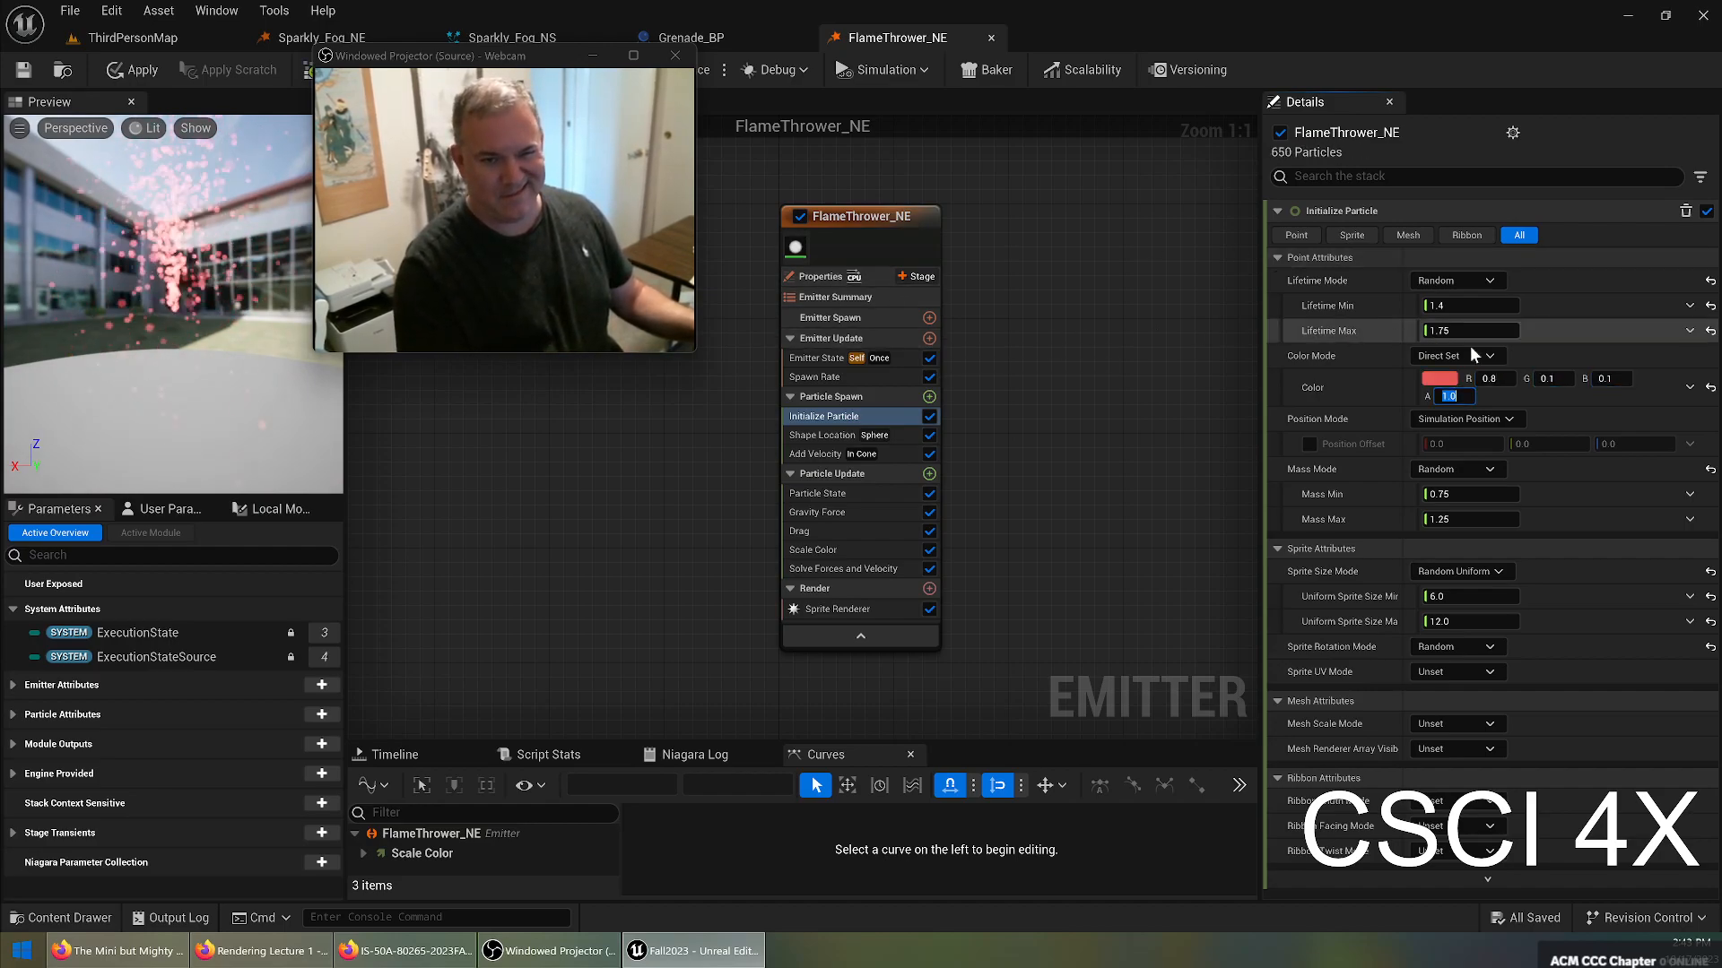
Change the Initialize Particle color to an orange-red with R 0.8, G 0.108551 and B 0.028818.
{"action": "left_click", "coordinate": [1440, 379]}
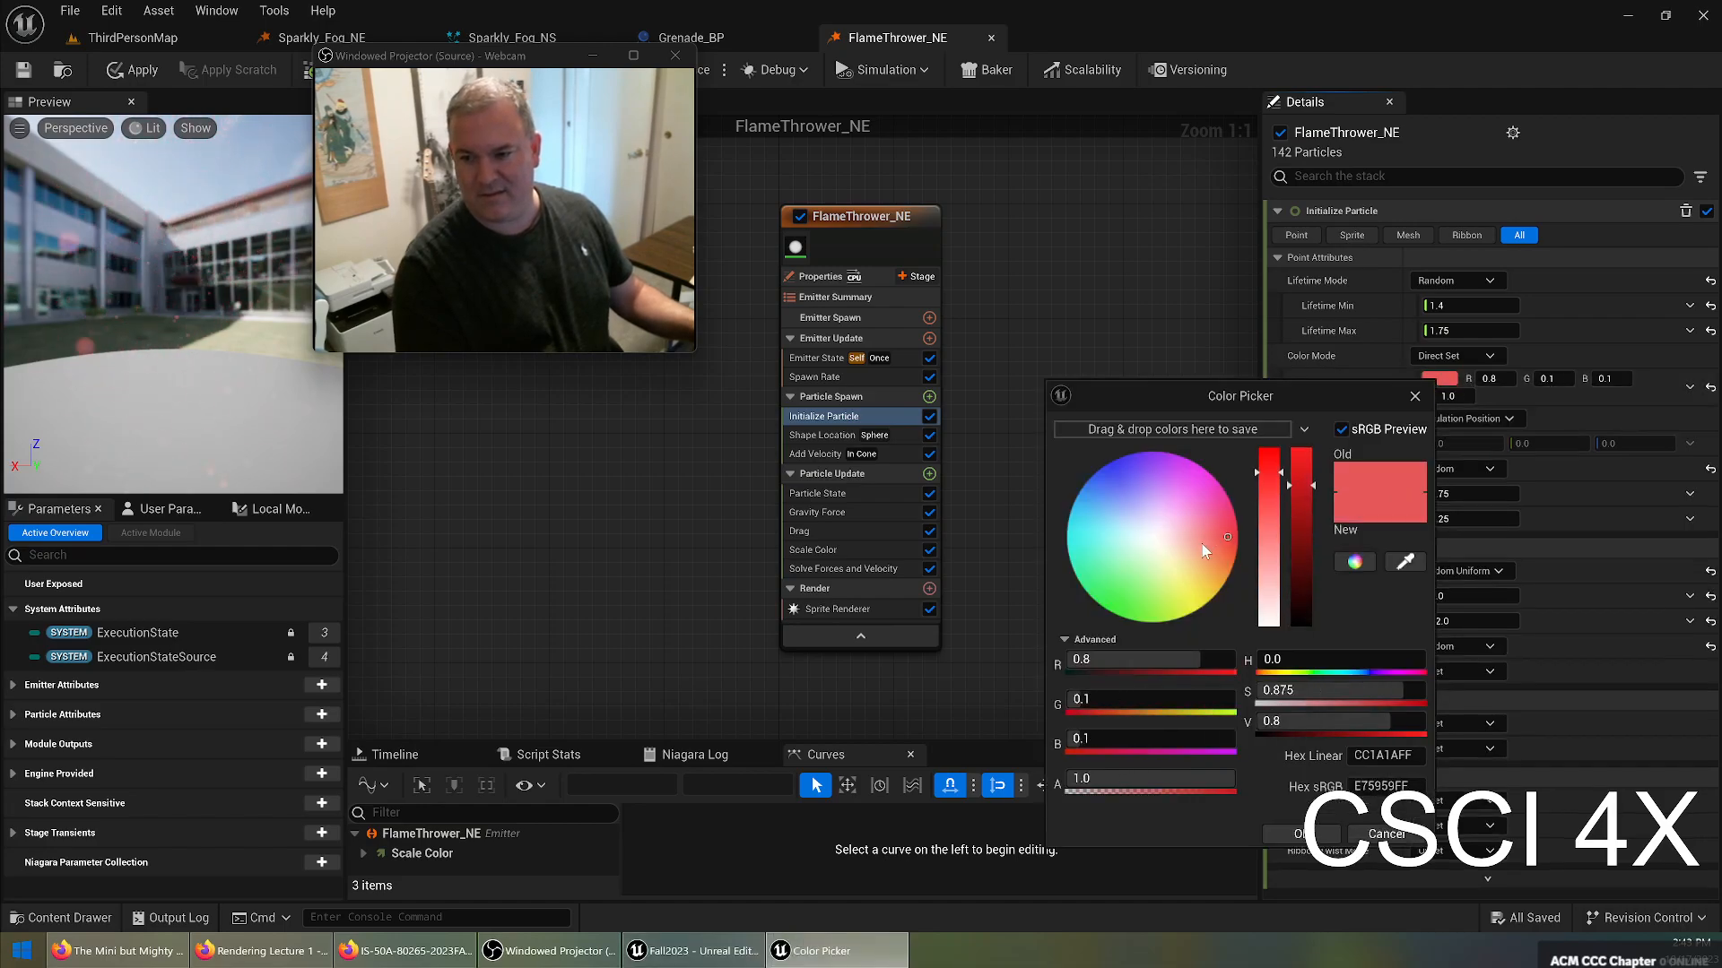
{"action": "left_click", "coordinate": [1203, 567]}
{"action": "mouse_move", "coordinate": [1203, 565]}
{"action": "left_mouse_down"}
{"action": "mouse_move", "coordinate": [1218, 528]}
{"action": "mouse_move", "coordinate": [1208, 557]}
{"action": "left_mouse_up"}
{"action": "left_click", "coordinate": [1272, 457]}
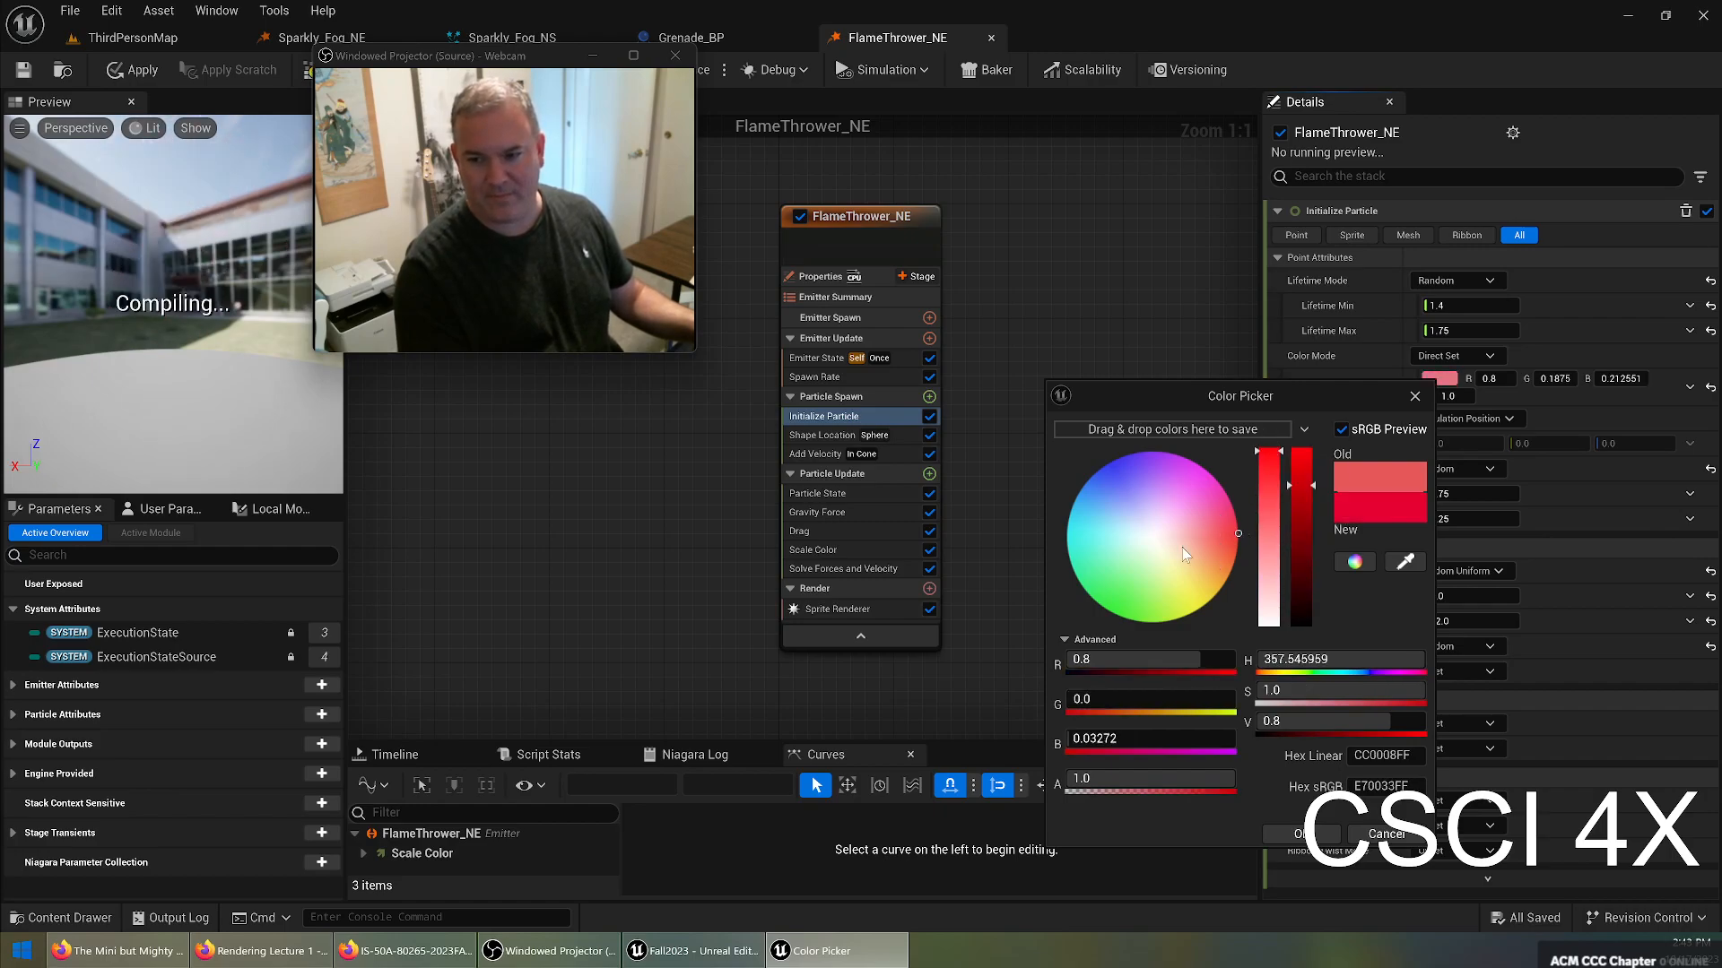
{"action": "left_click_drag", "start_coordinate": [1229, 561], "coordinate": [1235, 571]}
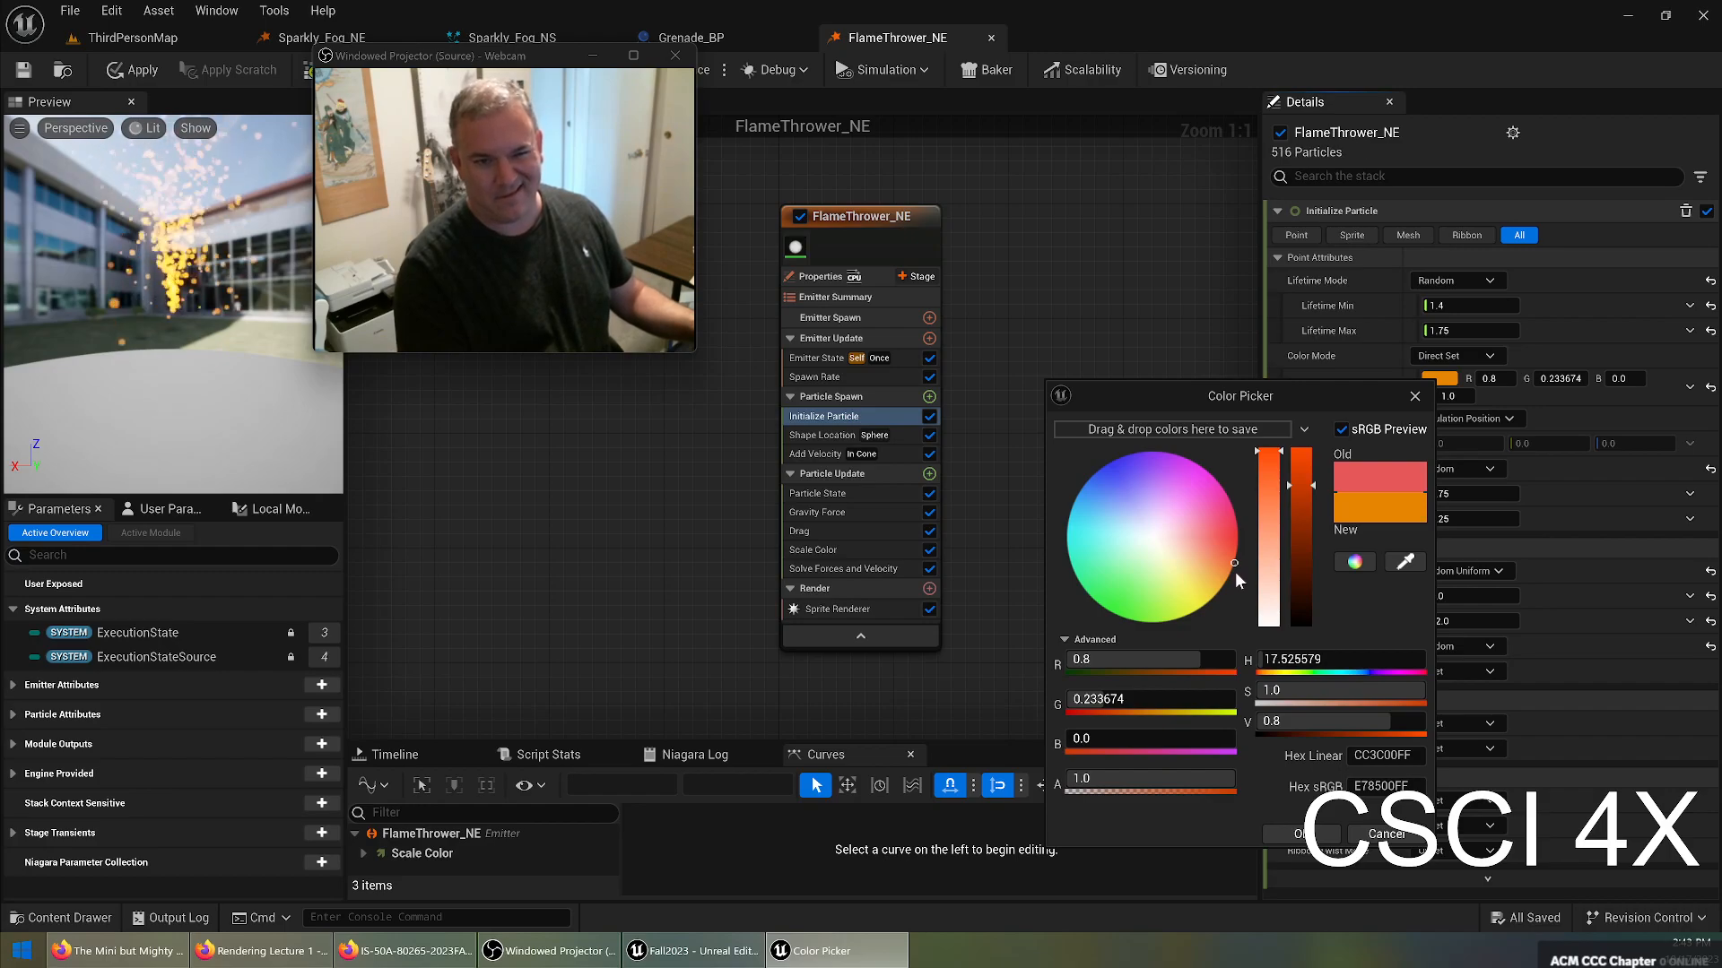
{"action": "left_click_drag", "start_coordinate": [1232, 558], "coordinate": [1234, 550]}
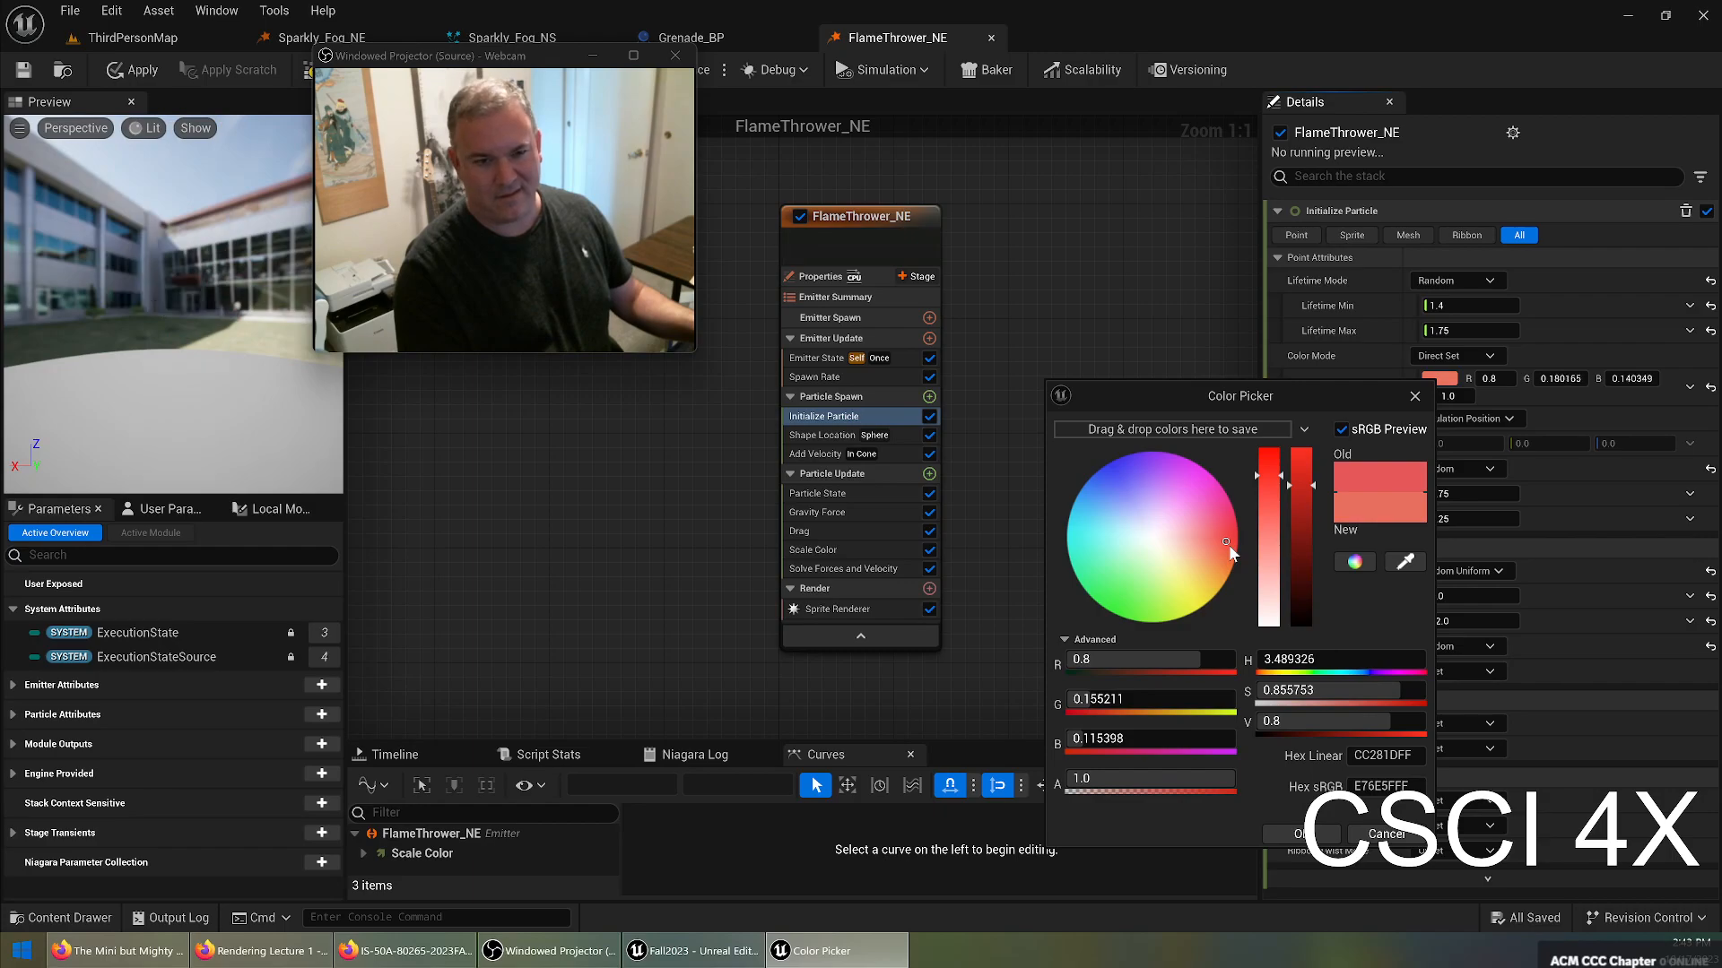
{"action": "left_click_drag", "start_coordinate": [1229, 545], "coordinate": [1236, 545]}
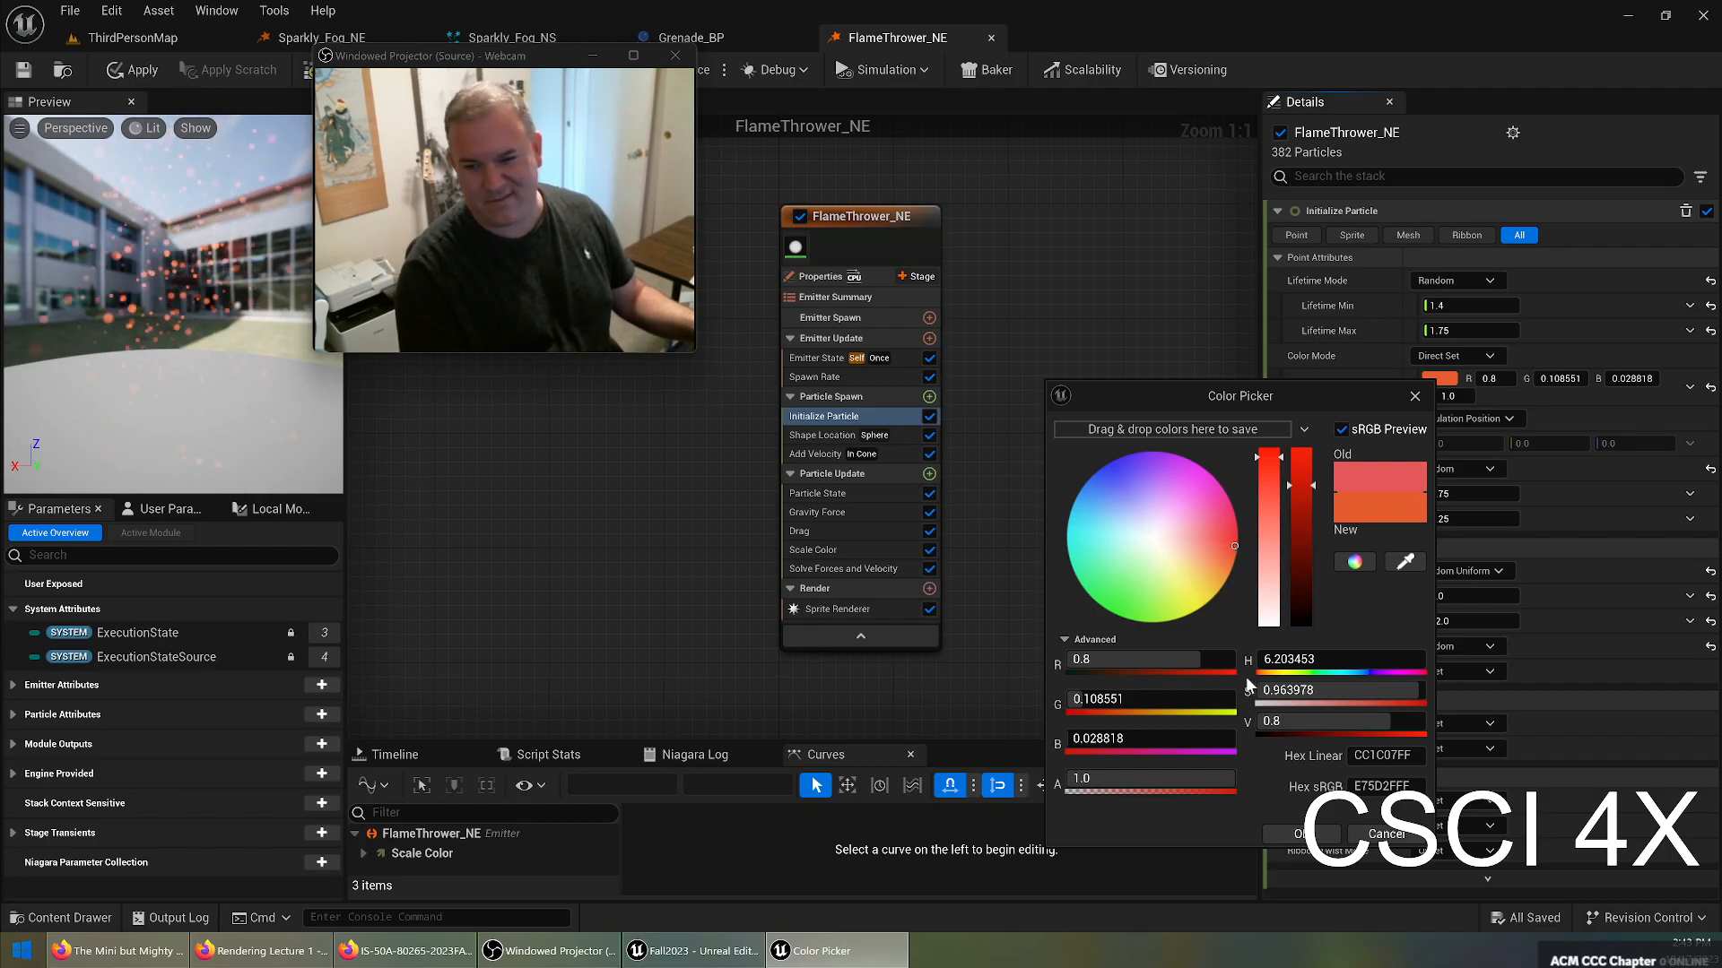
{"action": "left_click", "coordinate": [1313, 835]}
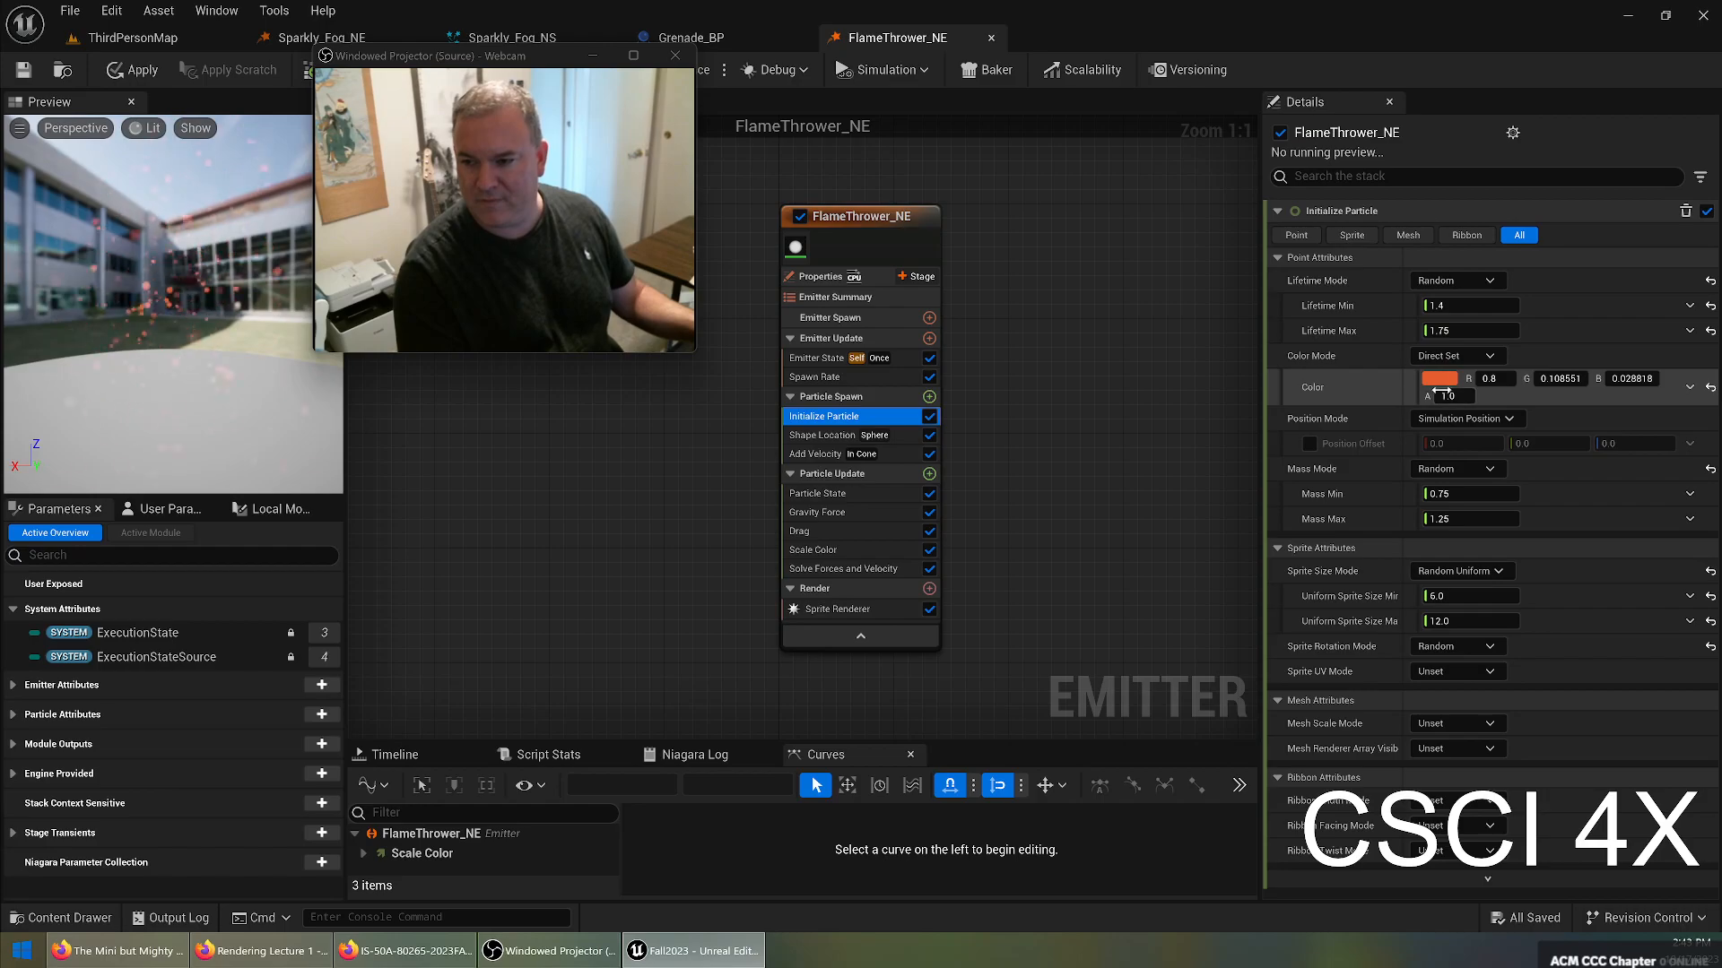
Set the emitter's Sim Target to GPUCompute Sim and its Calculate Bounds Mode to Fixed.
{"action": "left_click", "coordinate": [843, 276]}
{"action": "left_click", "coordinate": [1453, 314]}
{"action": "left_click", "coordinate": [1448, 348]}
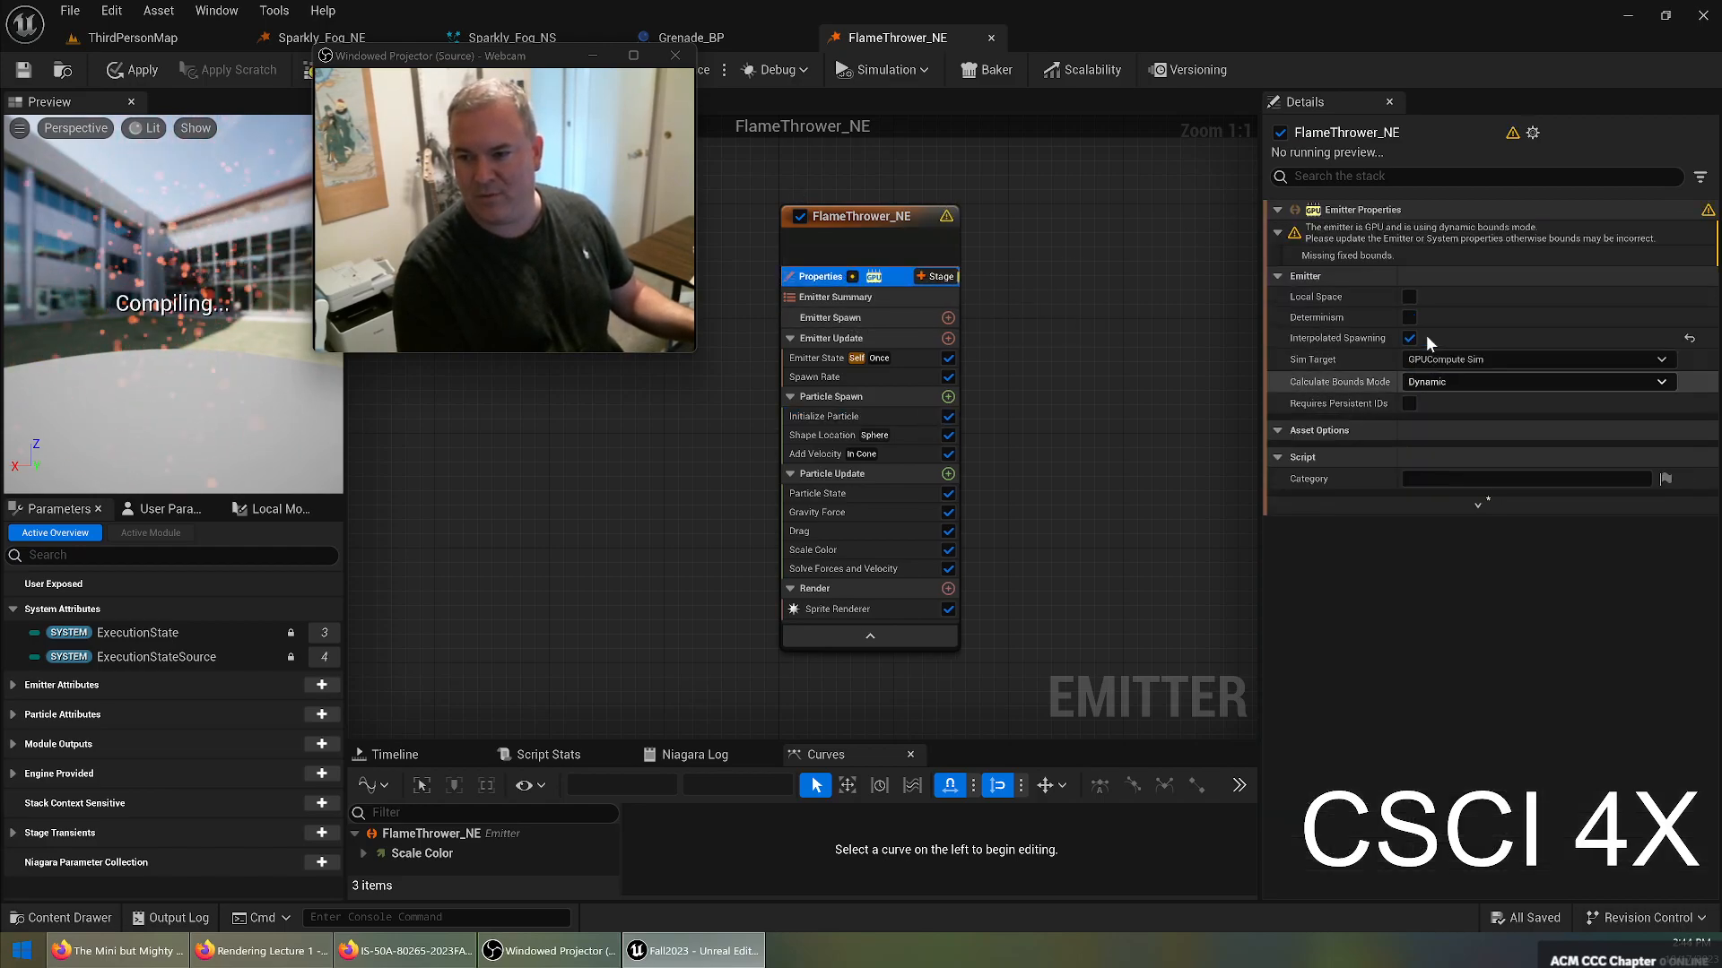
{"action": "left_click", "coordinate": [1430, 382]}
{"action": "left_click", "coordinate": [1426, 417]}
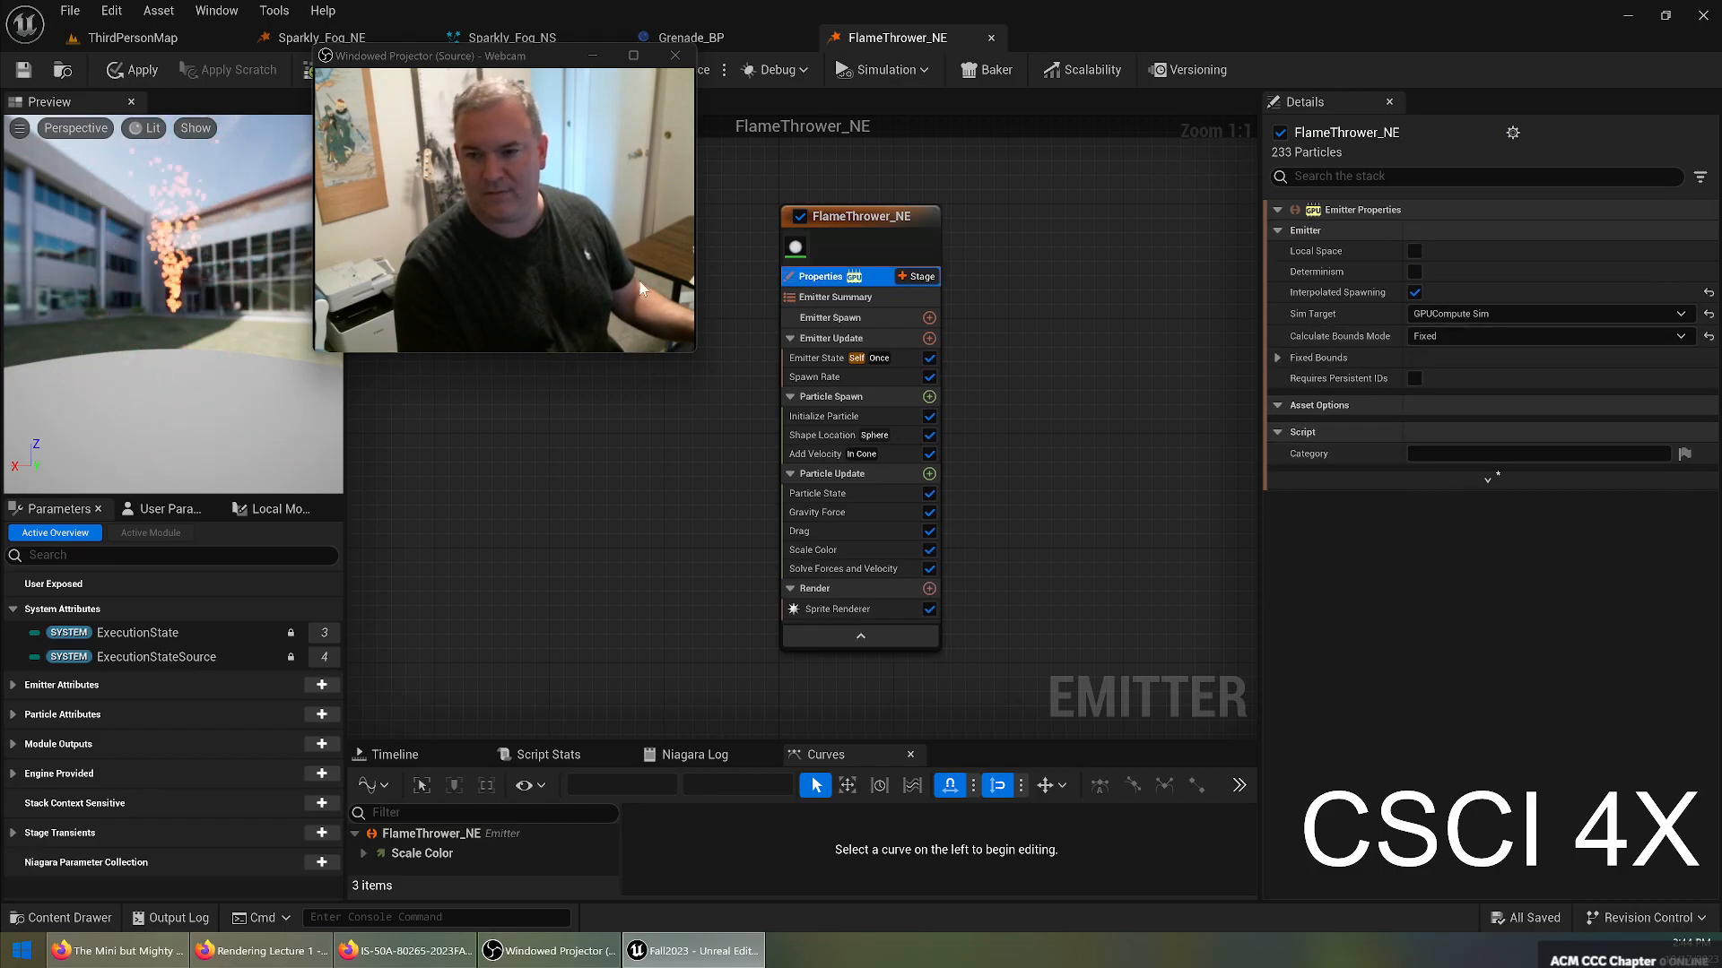
Set the Initialize Particle uniform sprite size to a minimum of 3 and a maximum of 6.
{"action": "left_click", "coordinate": [837, 415]}
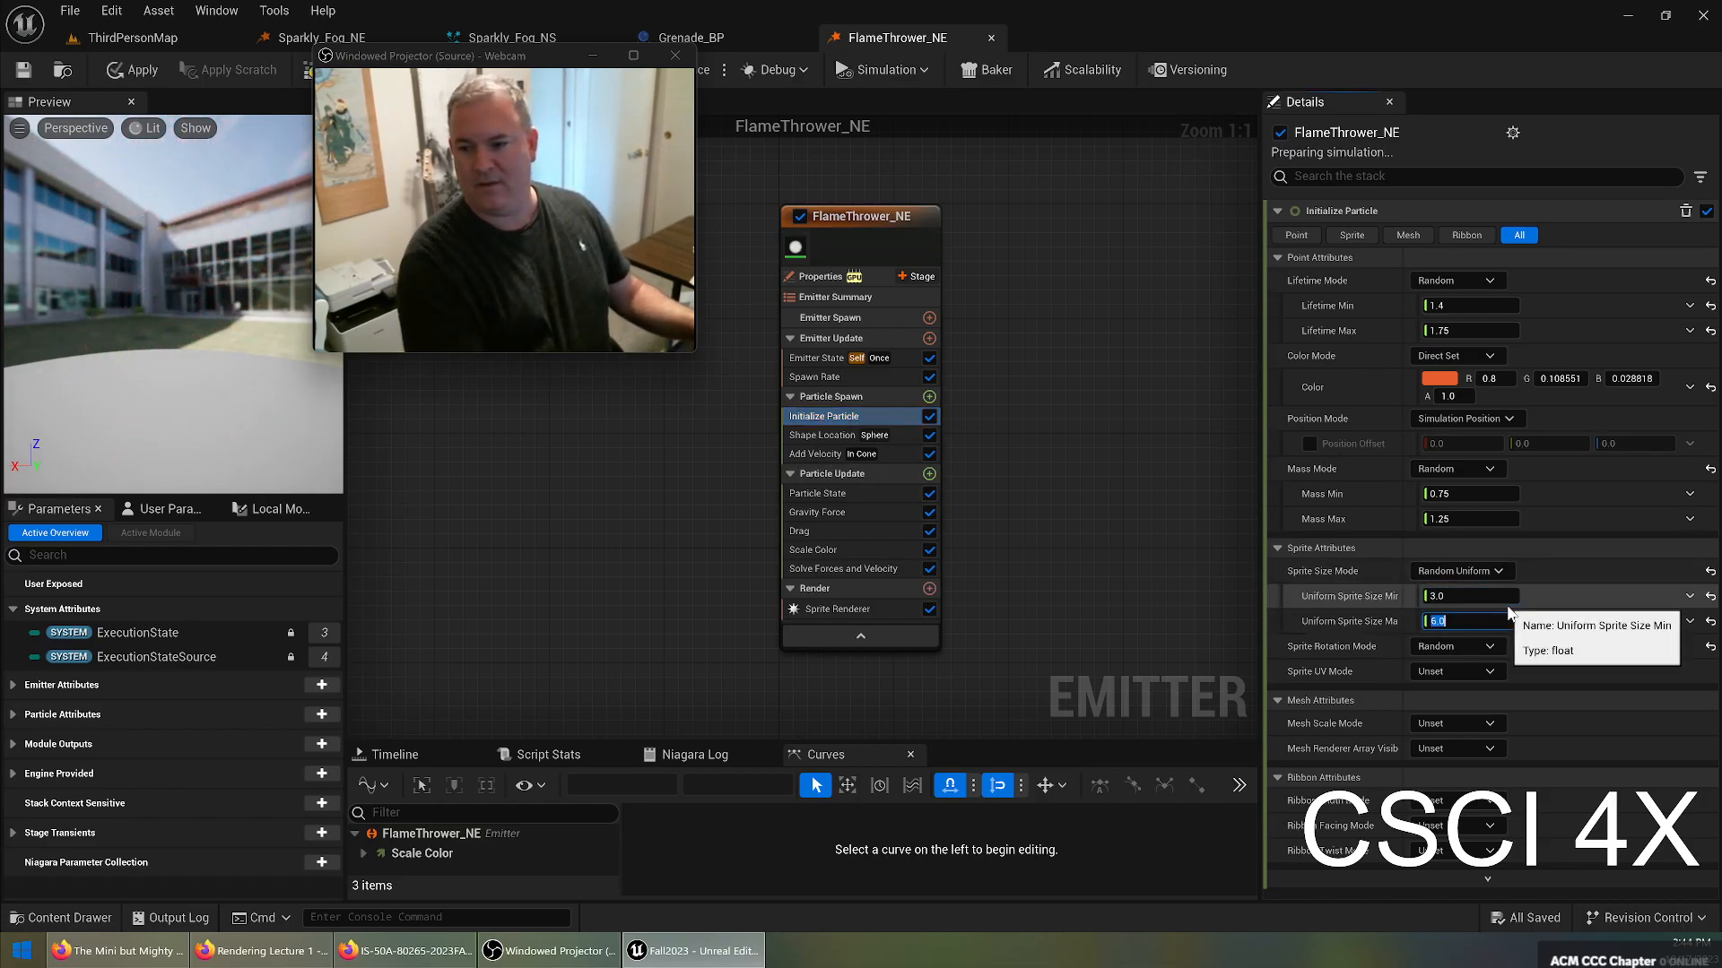
{"action": "type", "text": "3"}
{"action": "key", "text": "Tab"}
{"action": "type", "text": "6"}
{"action": "key", "text": "Return"}
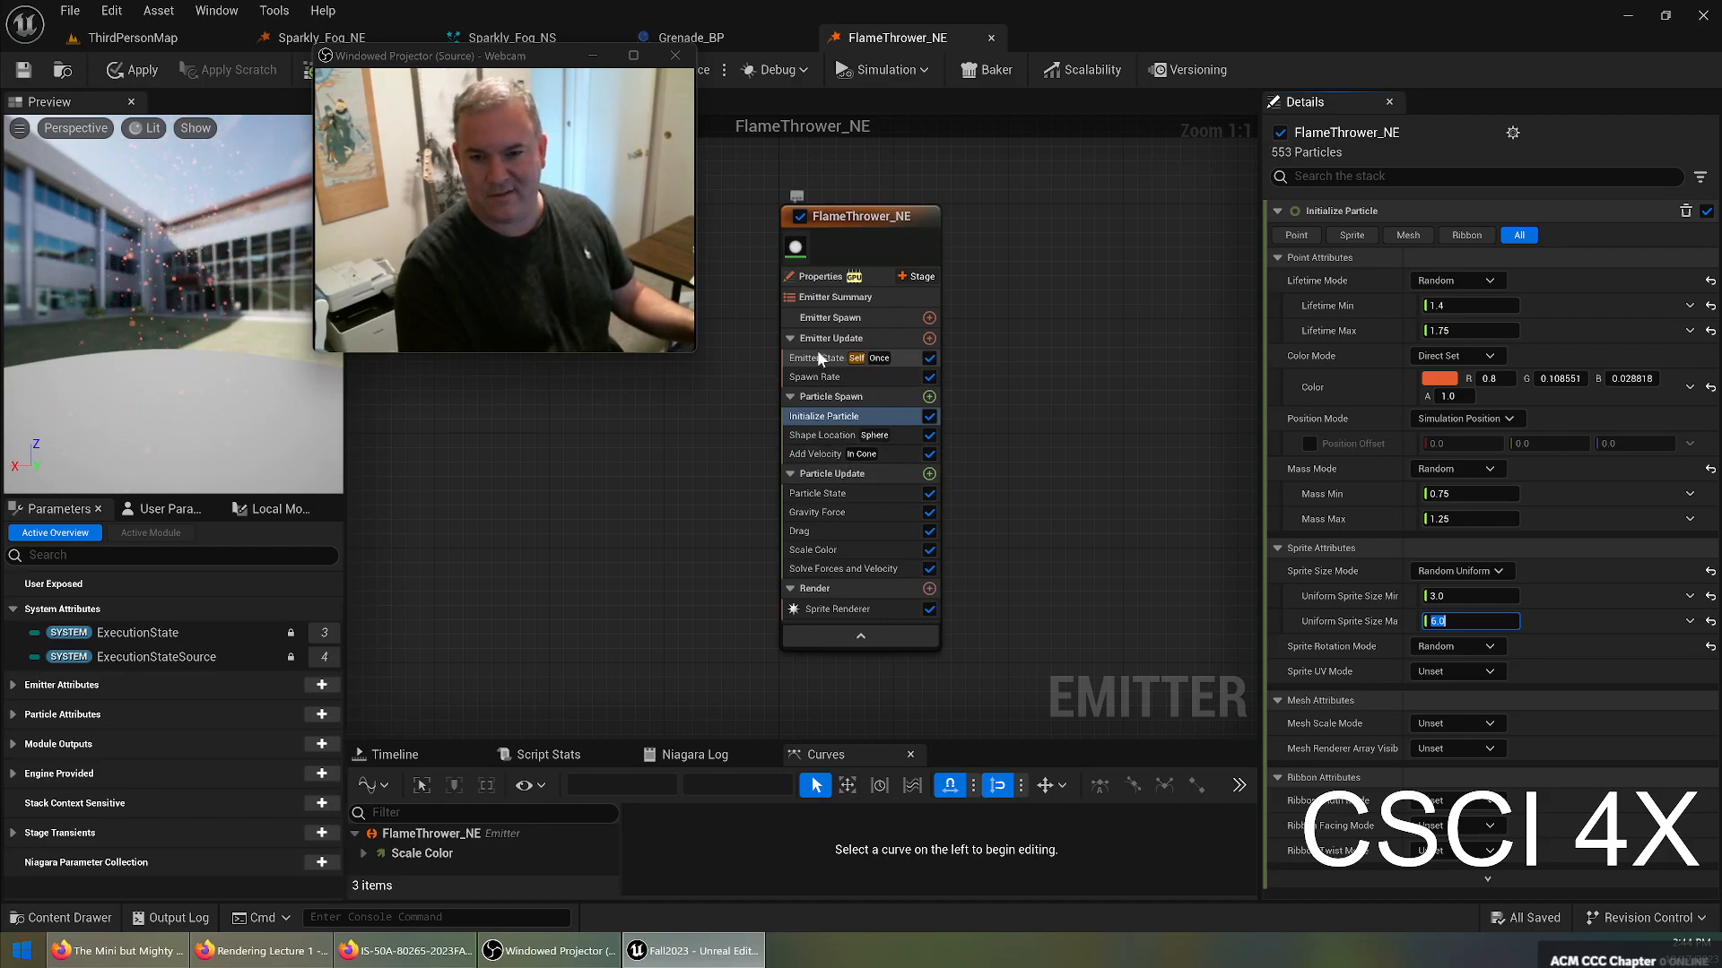
Set the emitter's Spawn Rate to 5000.
{"action": "left_click", "coordinate": [816, 377]}
{"action": "left_click", "coordinate": [1461, 235]}
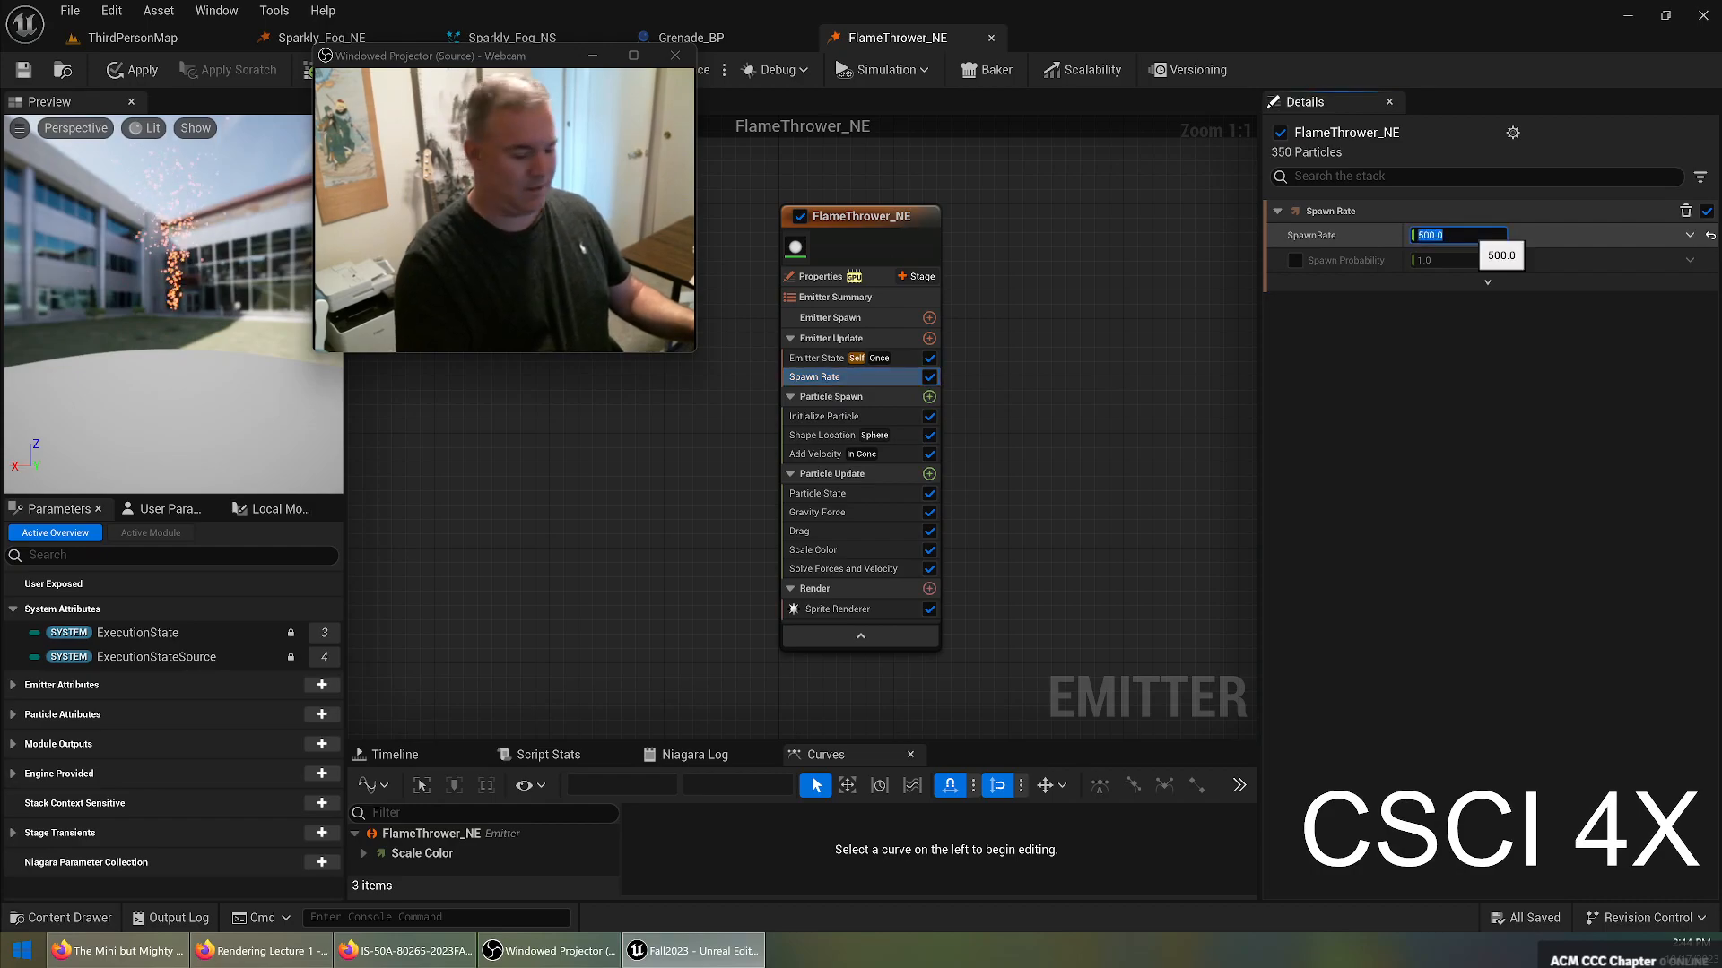
{"action": "type", "text": "50"}
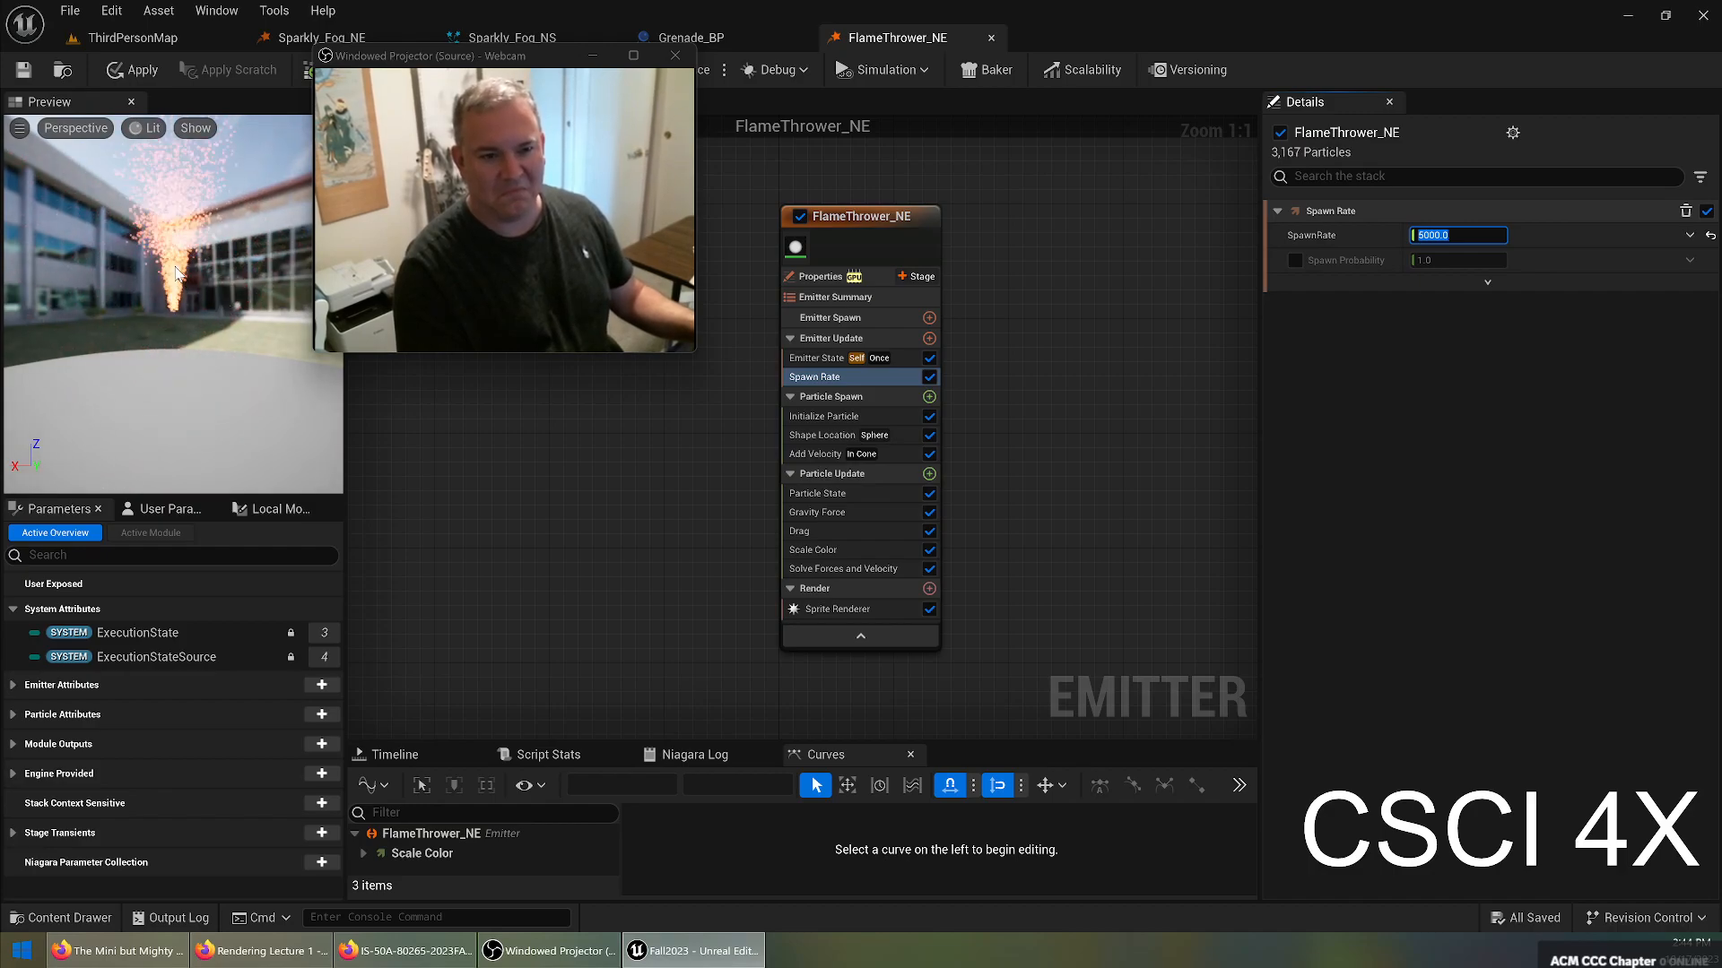
Set the Shape Location module's Sphere Radius to 20.
{"action": "left_click", "coordinate": [833, 422]}
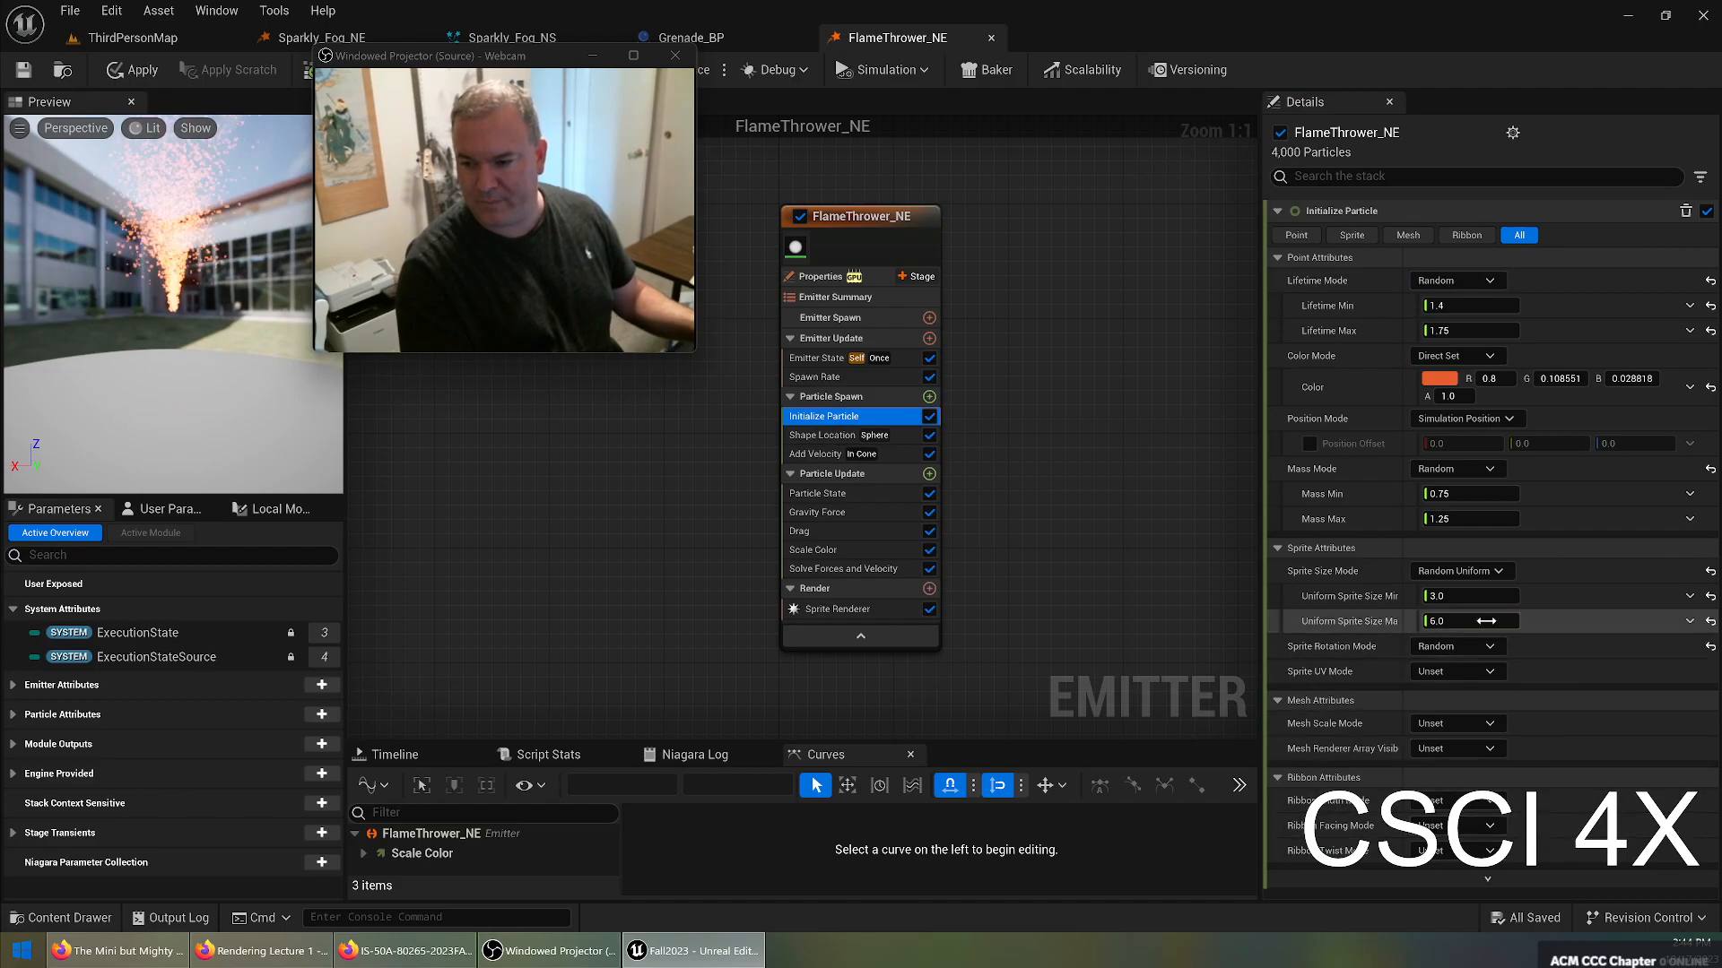
{"action": "left_click", "coordinate": [801, 436]}
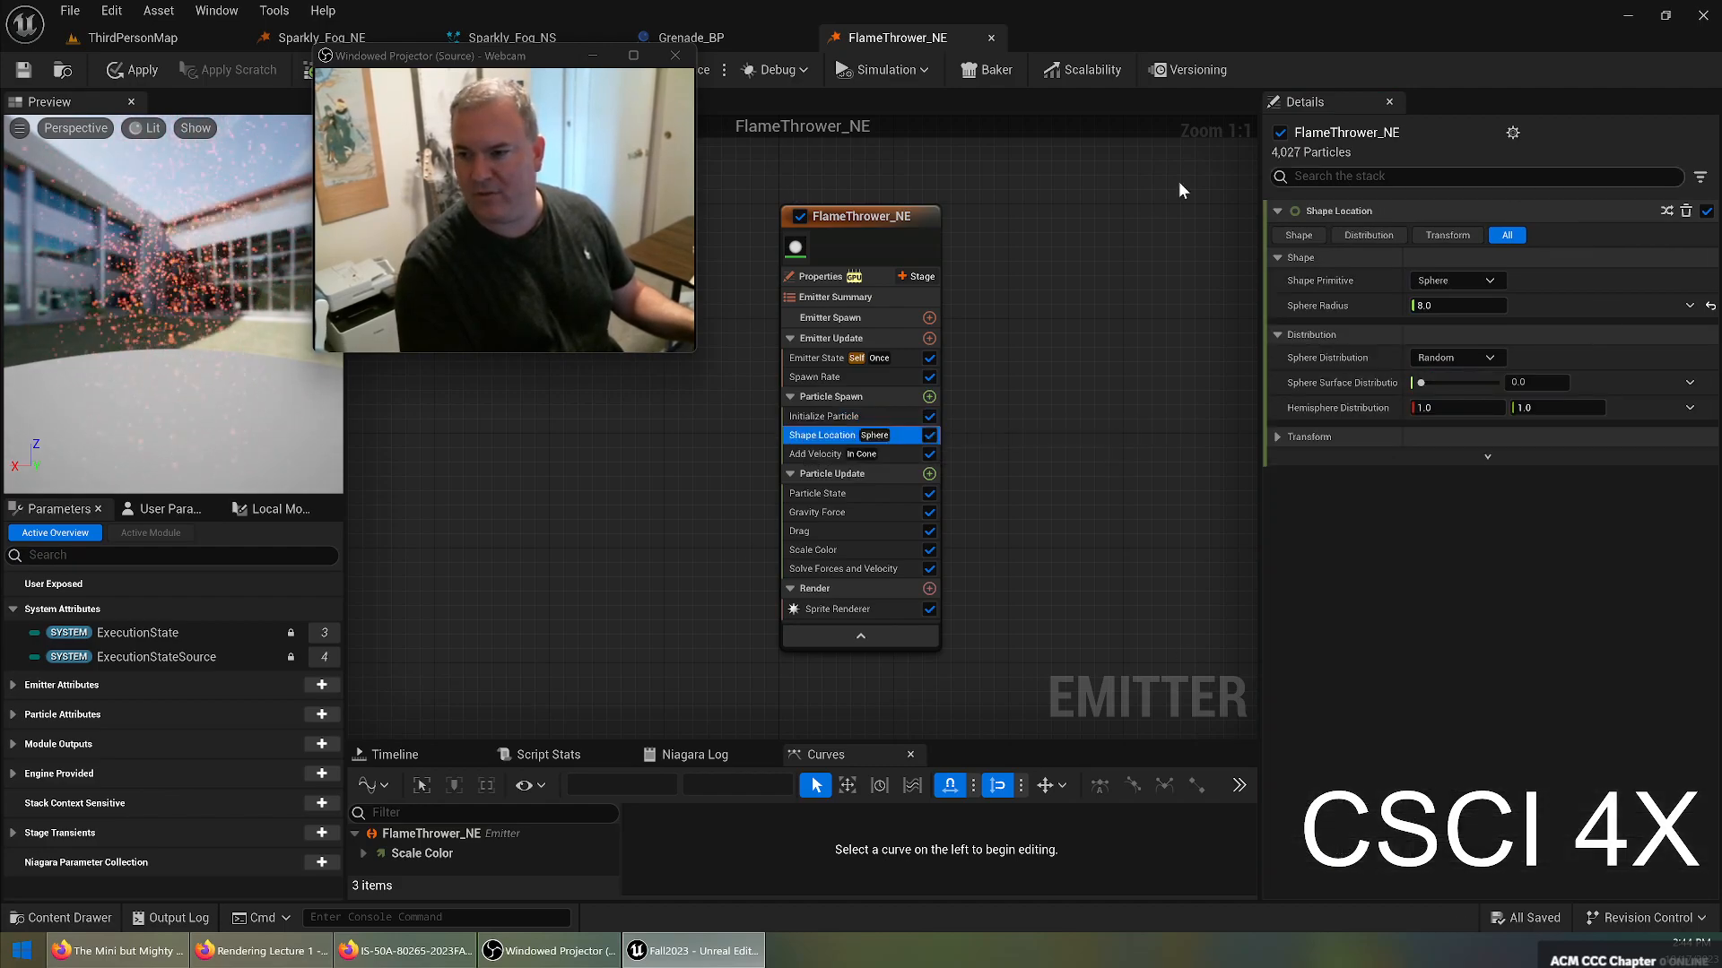
{"action": "left_click", "coordinate": [1454, 305]}
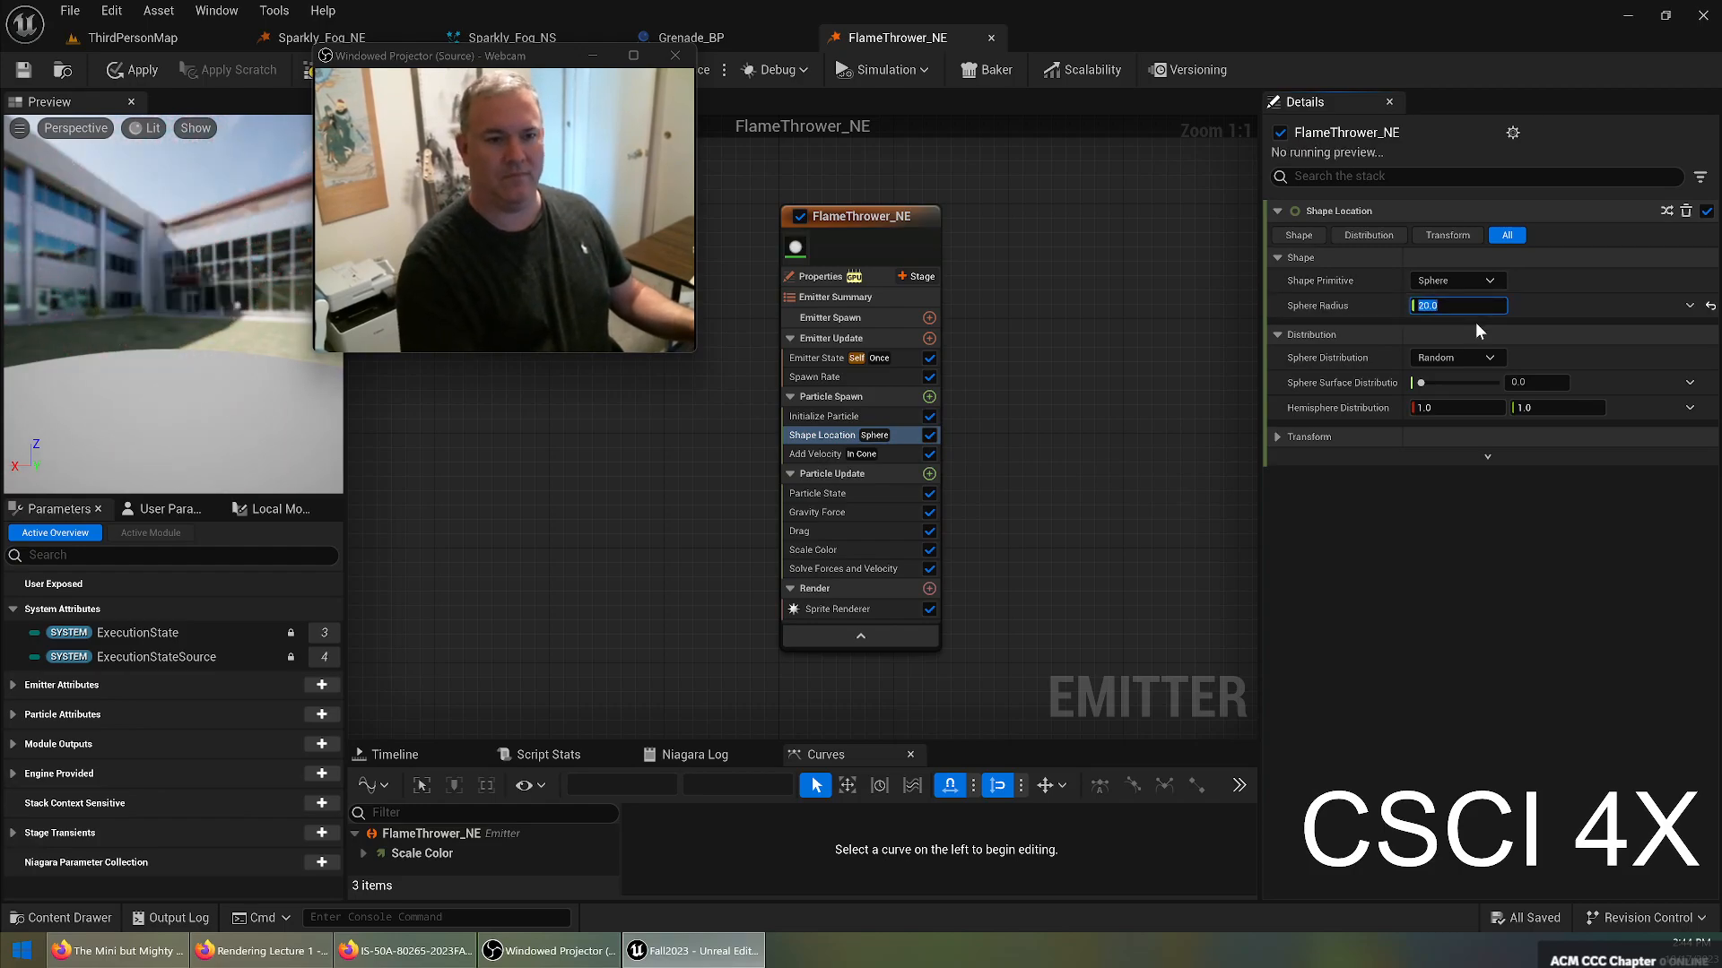
{"action": "type", "text": "20"}
{"action": "key", "text": "Return"}
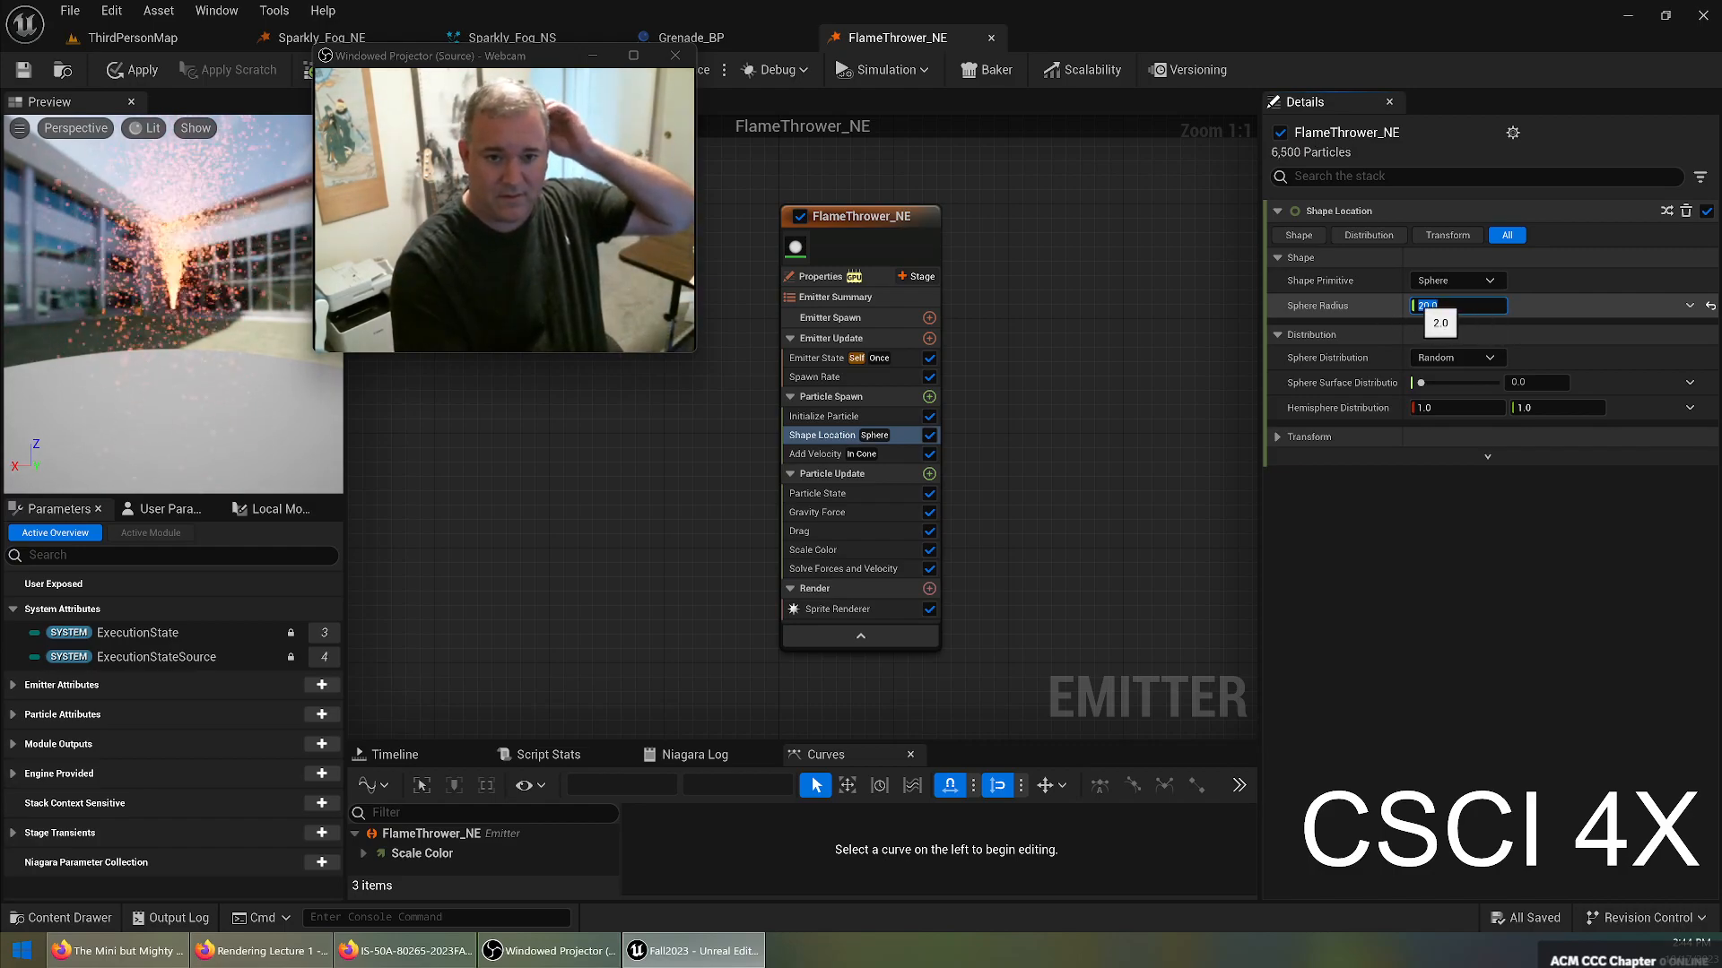
Try Shape Location sphere radii of 5000 and 500.
{"action": "type", "text": "5000"}
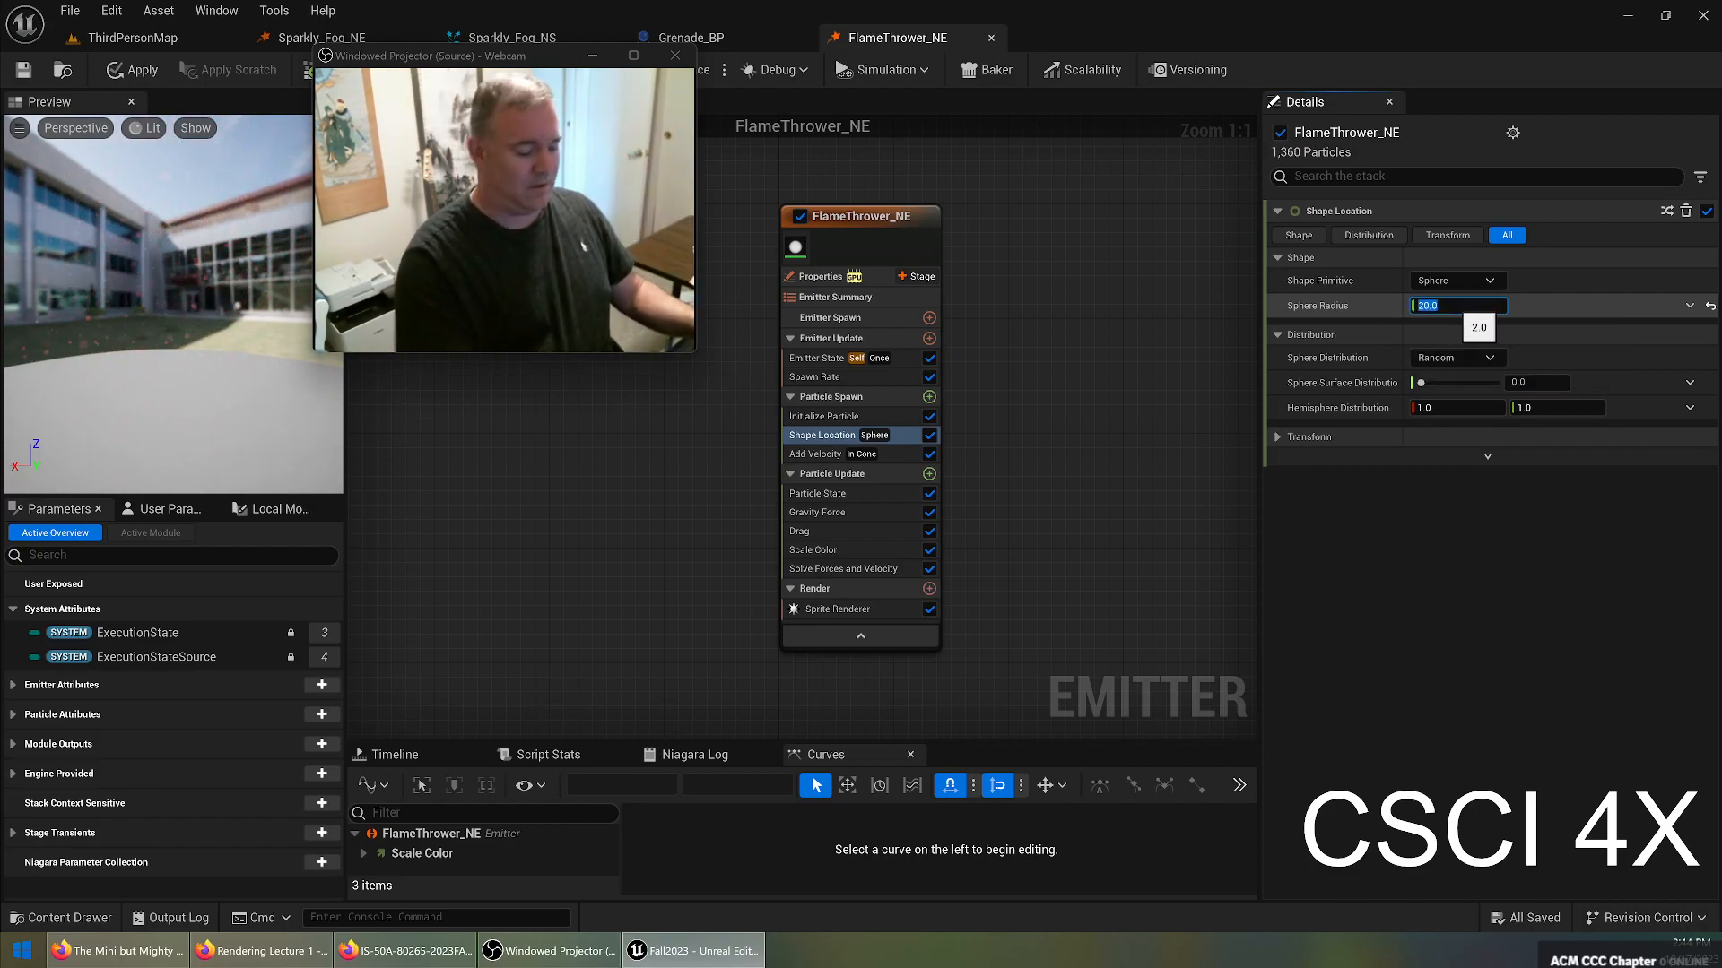
{"action": "type", "text": "50"}
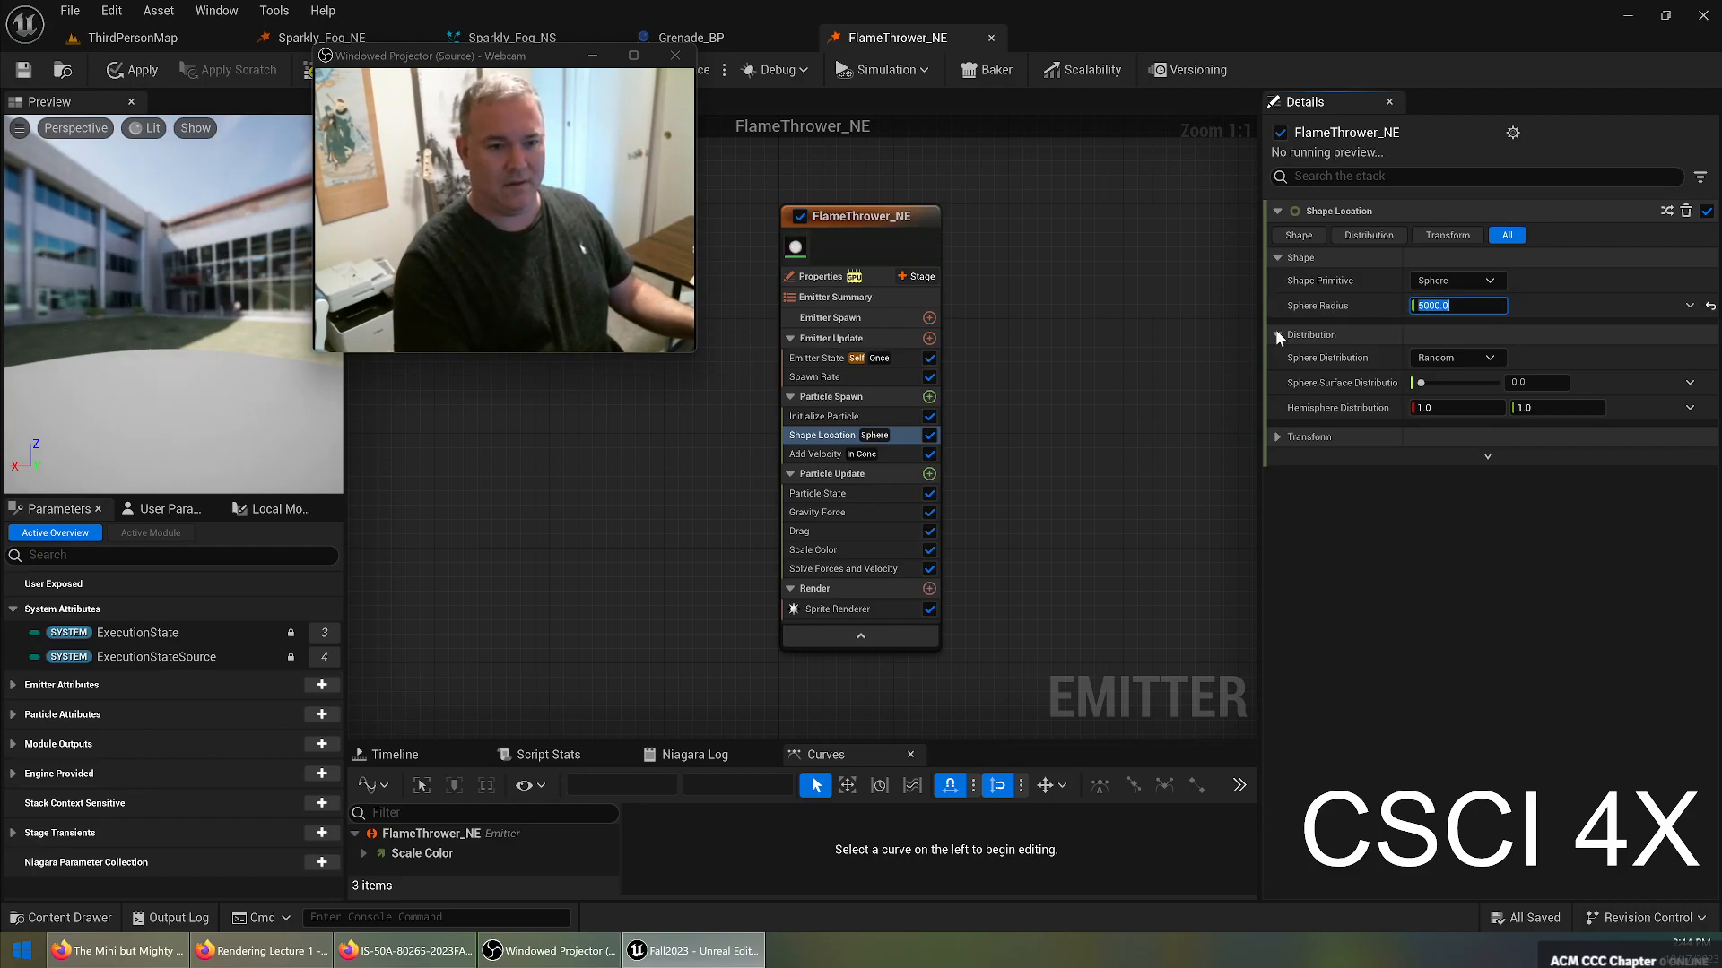
{"action": "type", "text": "0"}
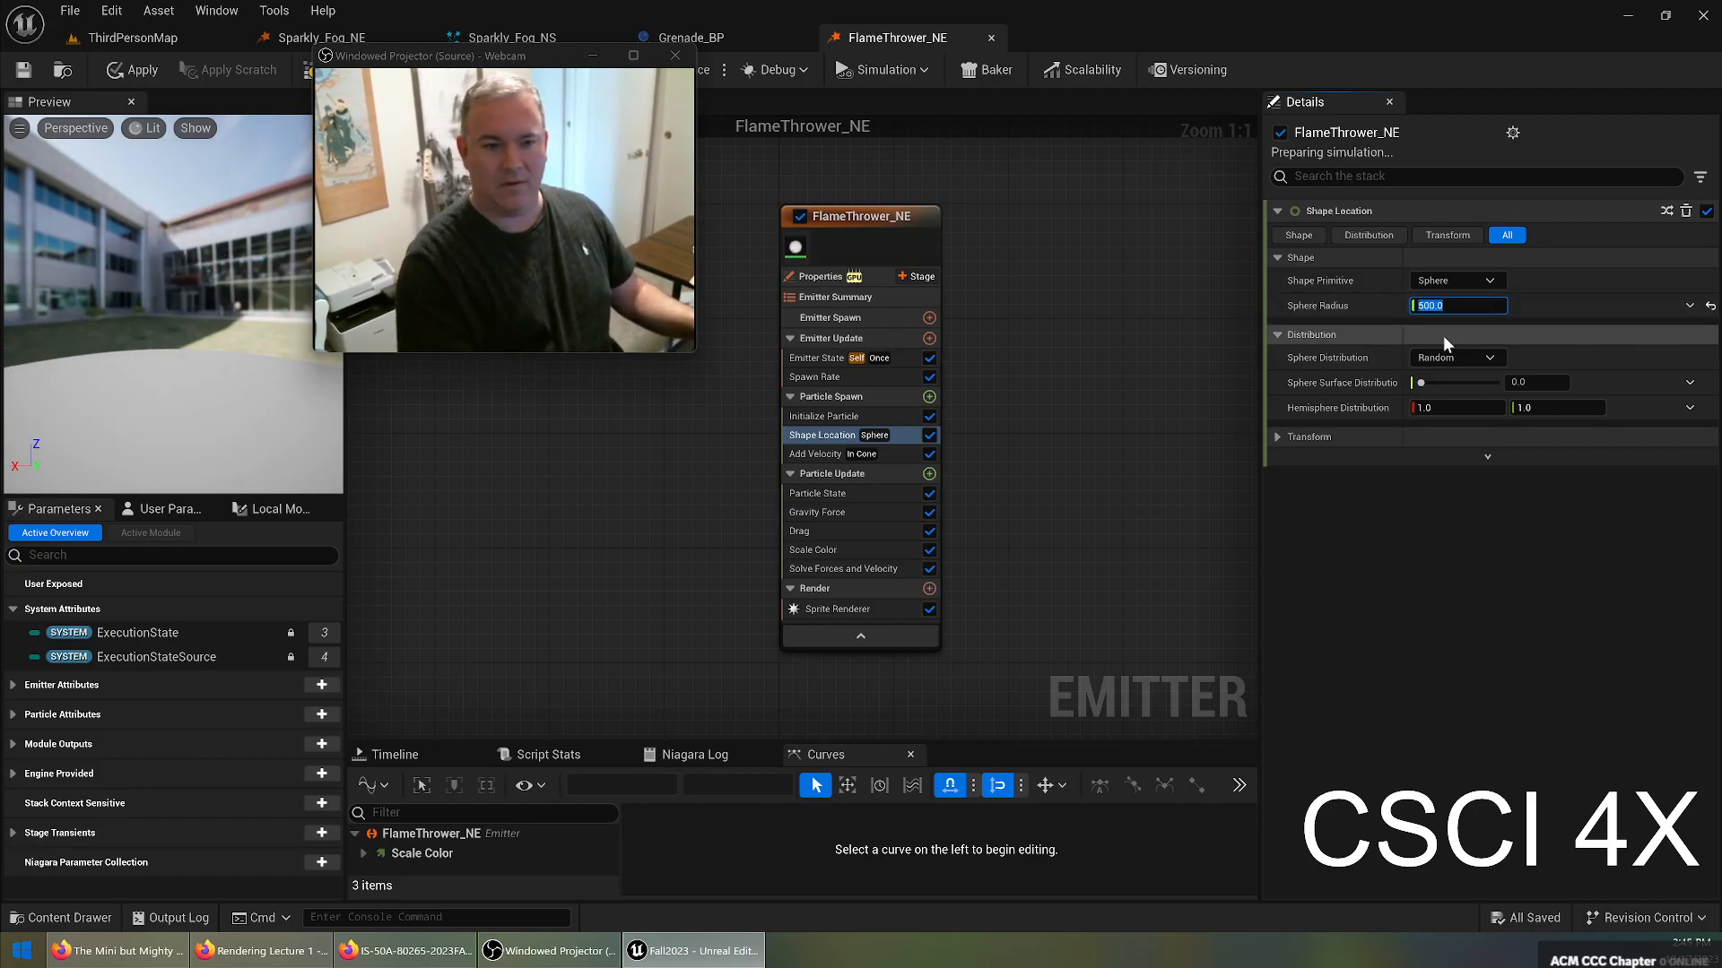
{"action": "key", "text": "Return"}
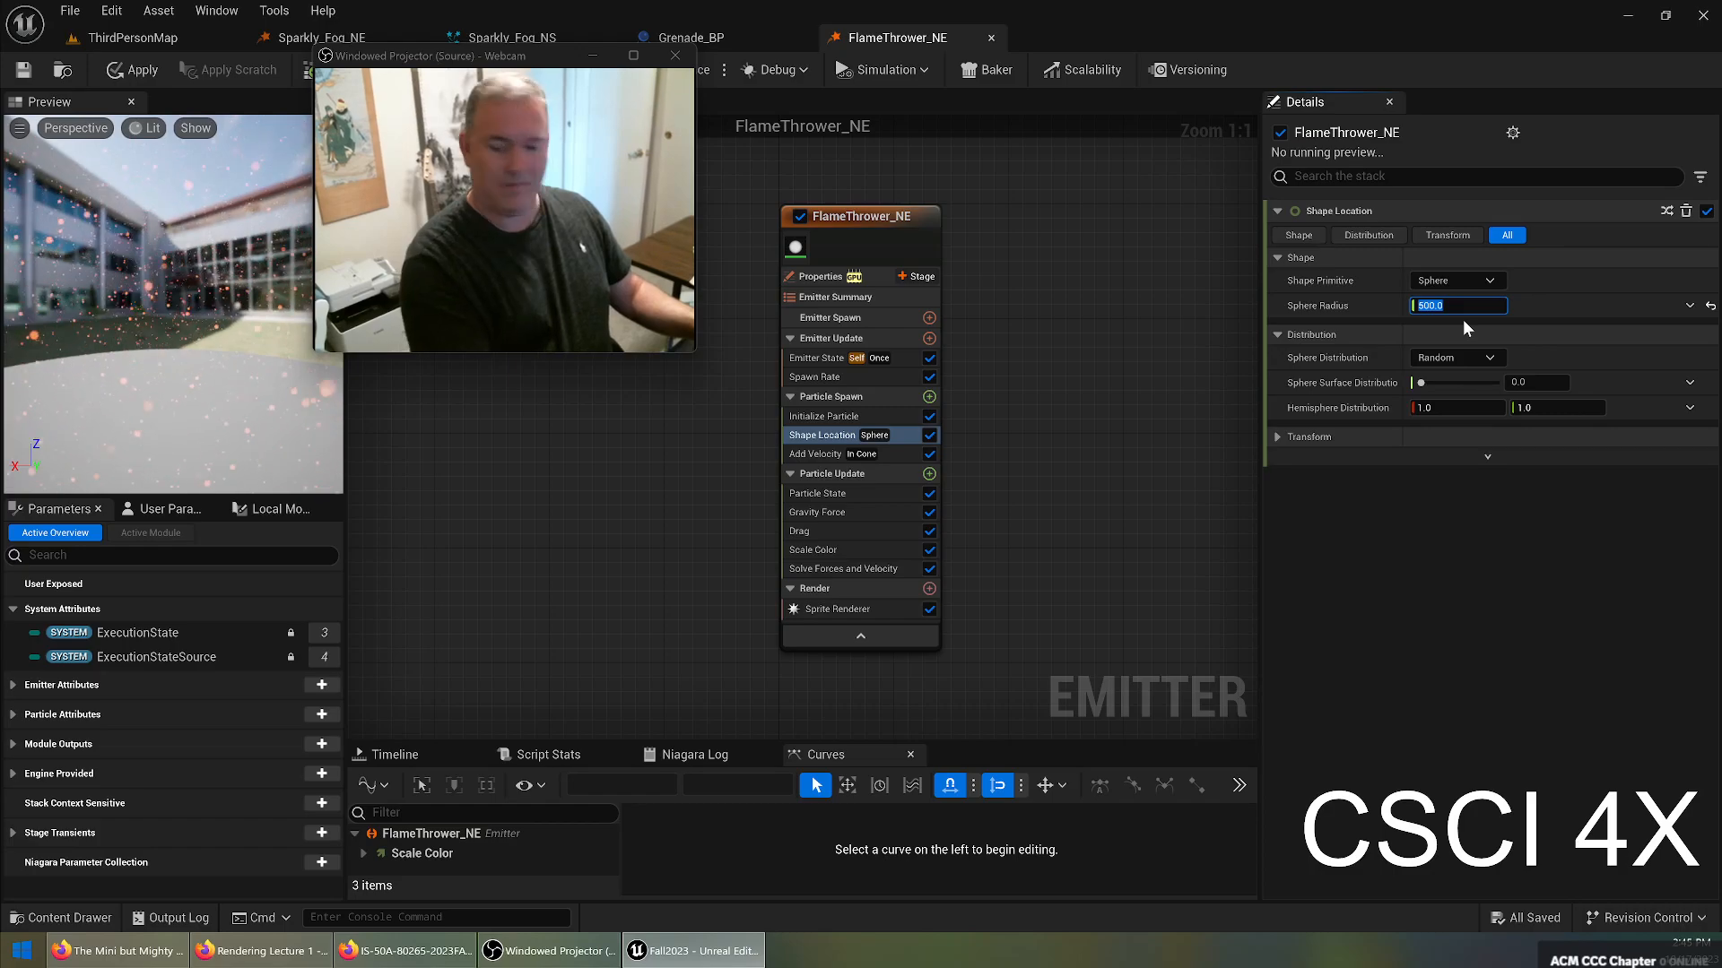
Bring the Shape Location's Sphere Radius down to 20 and finally to 10.
{"action": "type", "text": "20"}
{"action": "key", "text": "Return"}
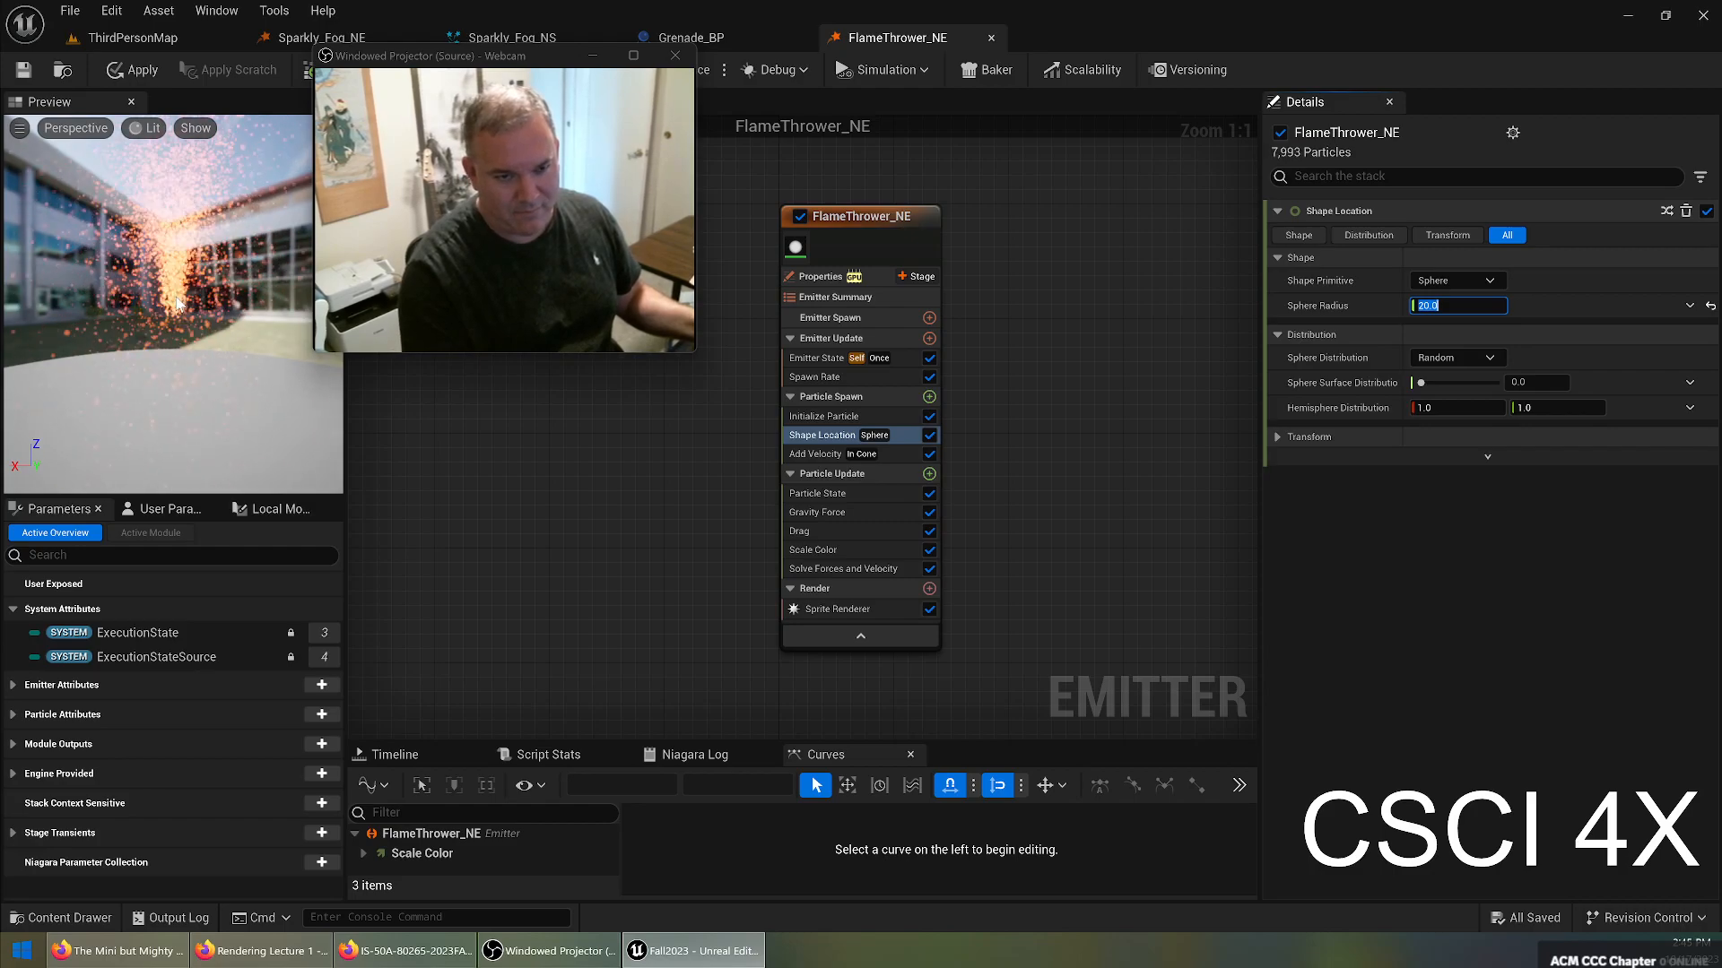
{"action": "type", "text": "10"}
{"action": "key", "text": "Return"}
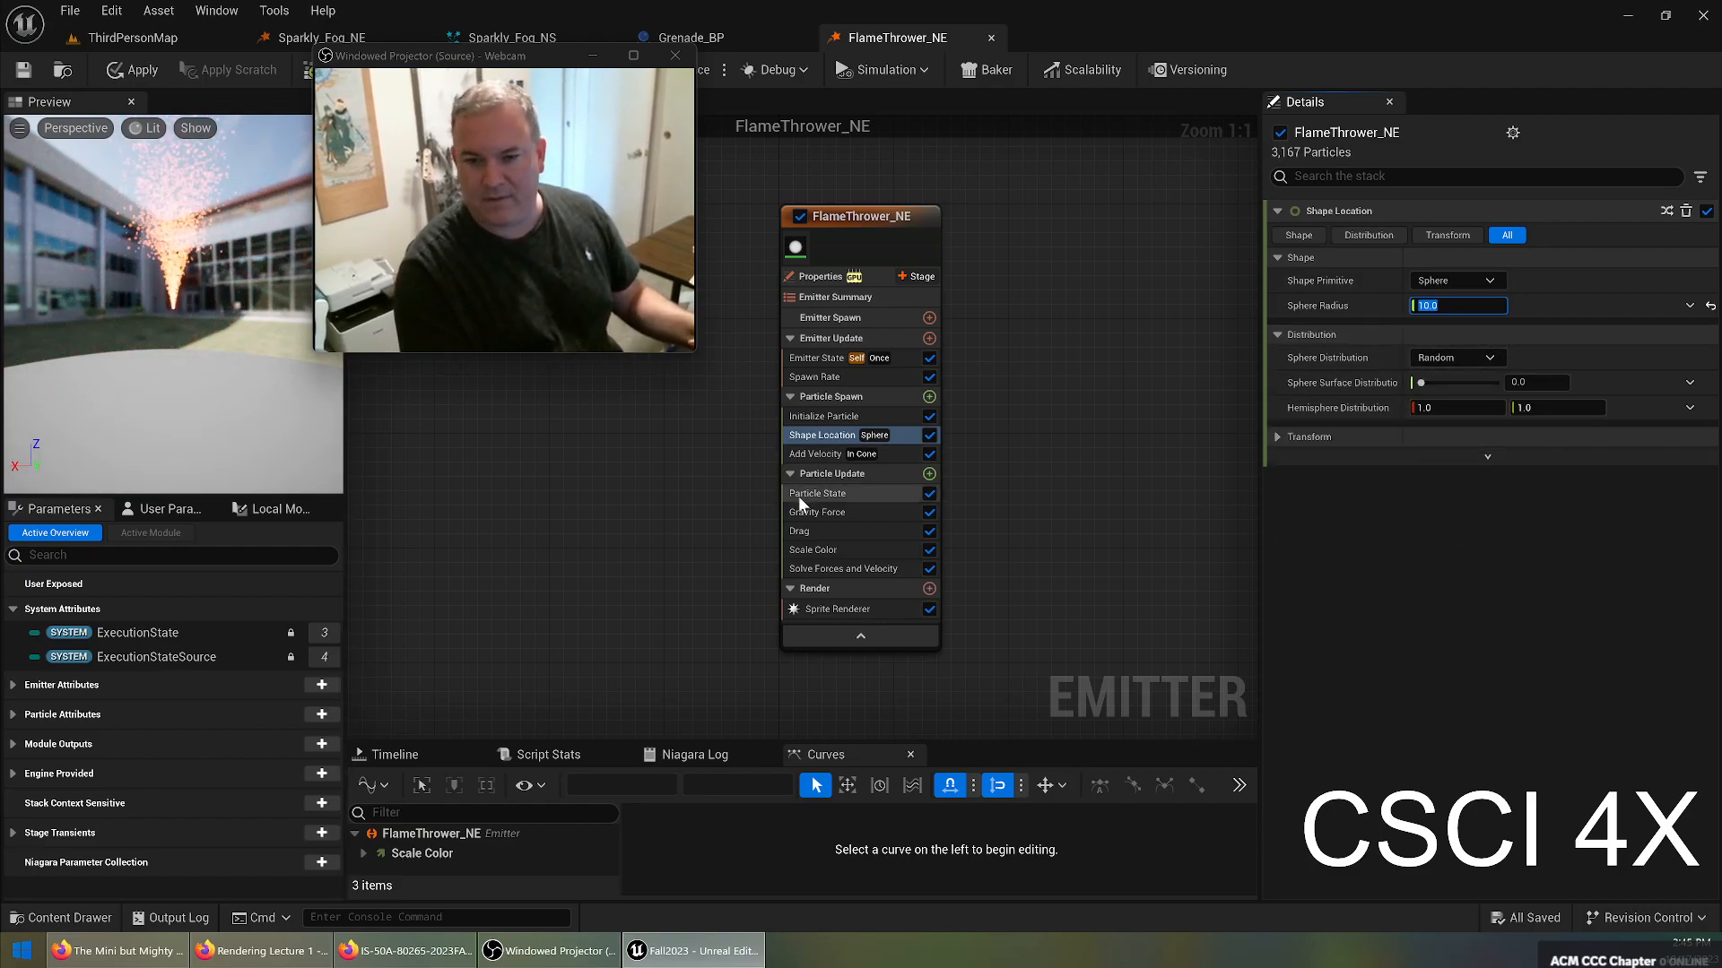
Point the Add Velocity cone axis along X by setting it to 1, 0, 0.
{"action": "left_click", "coordinate": [805, 455]}
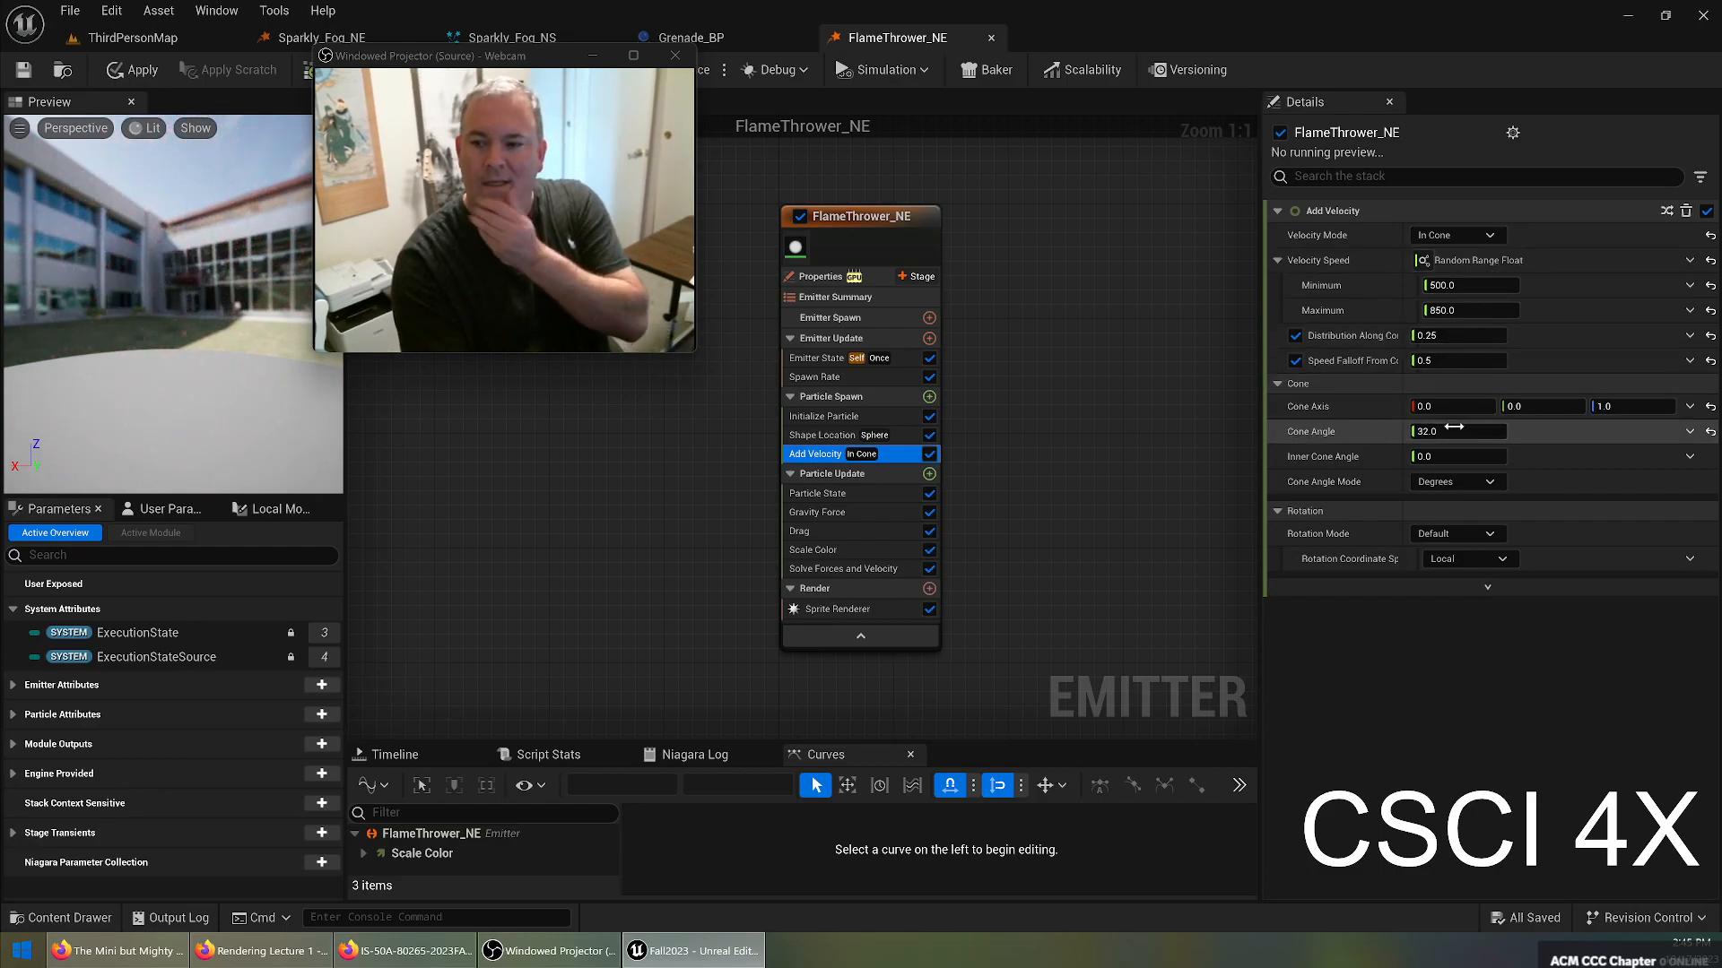
{"action": "left_click", "coordinate": [1632, 408]}
{"action": "type", "text": "0"}
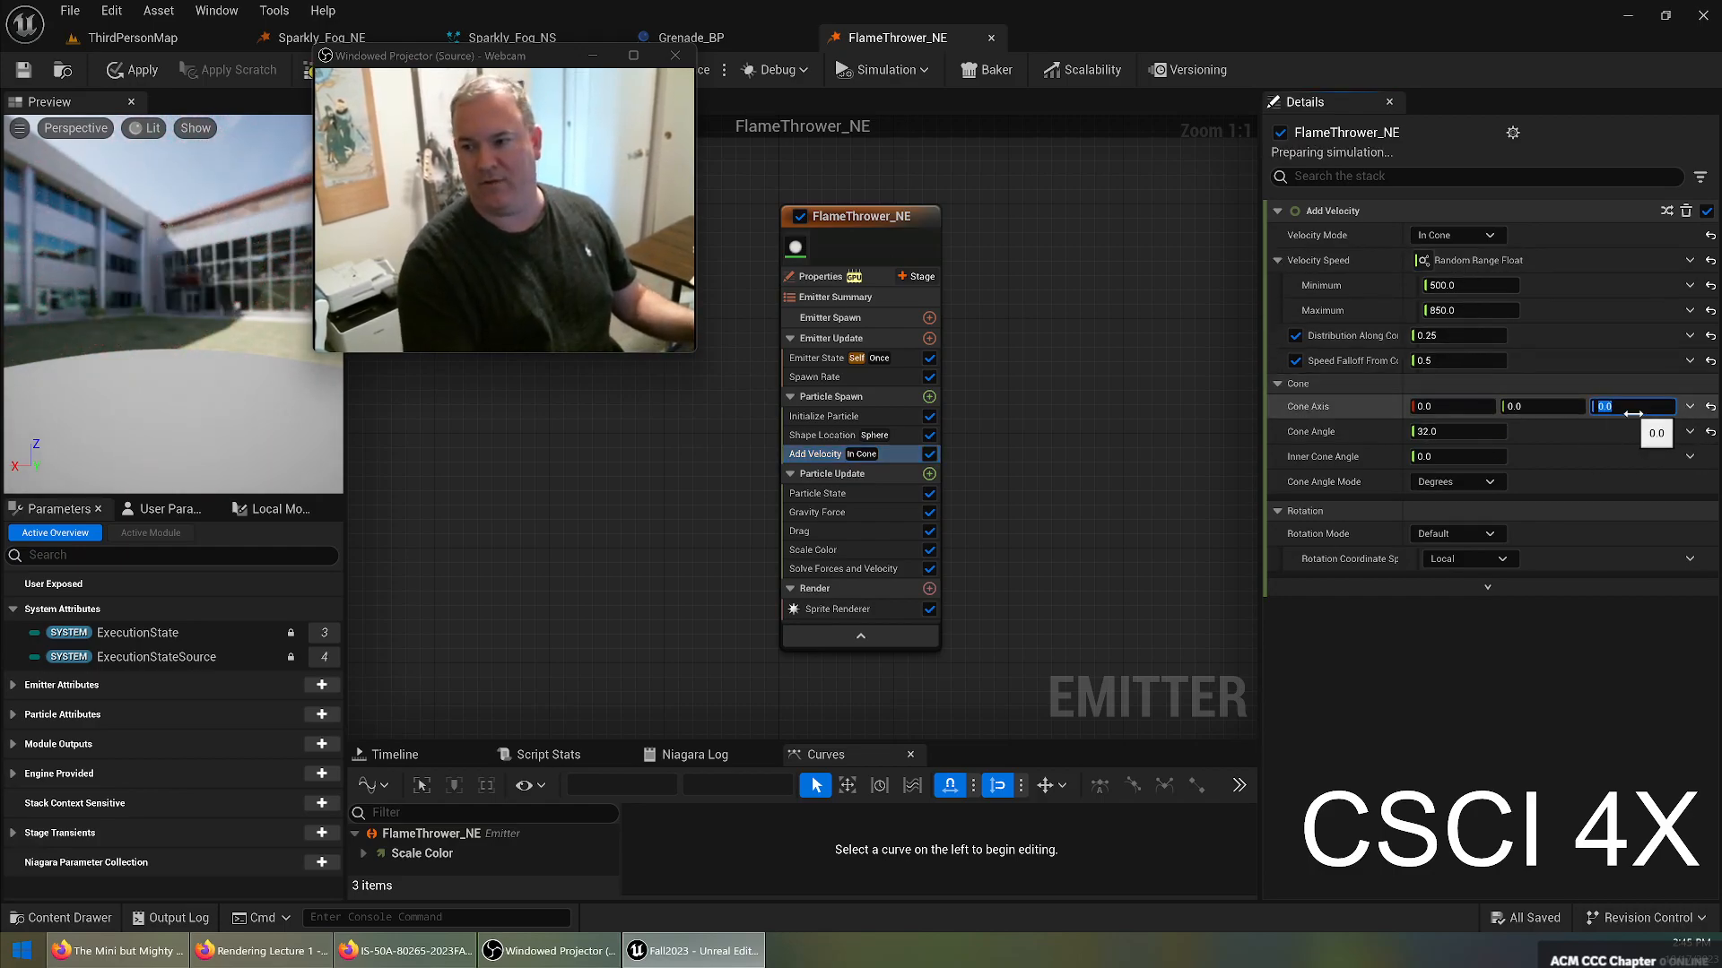
{"action": "key", "text": "Return"}
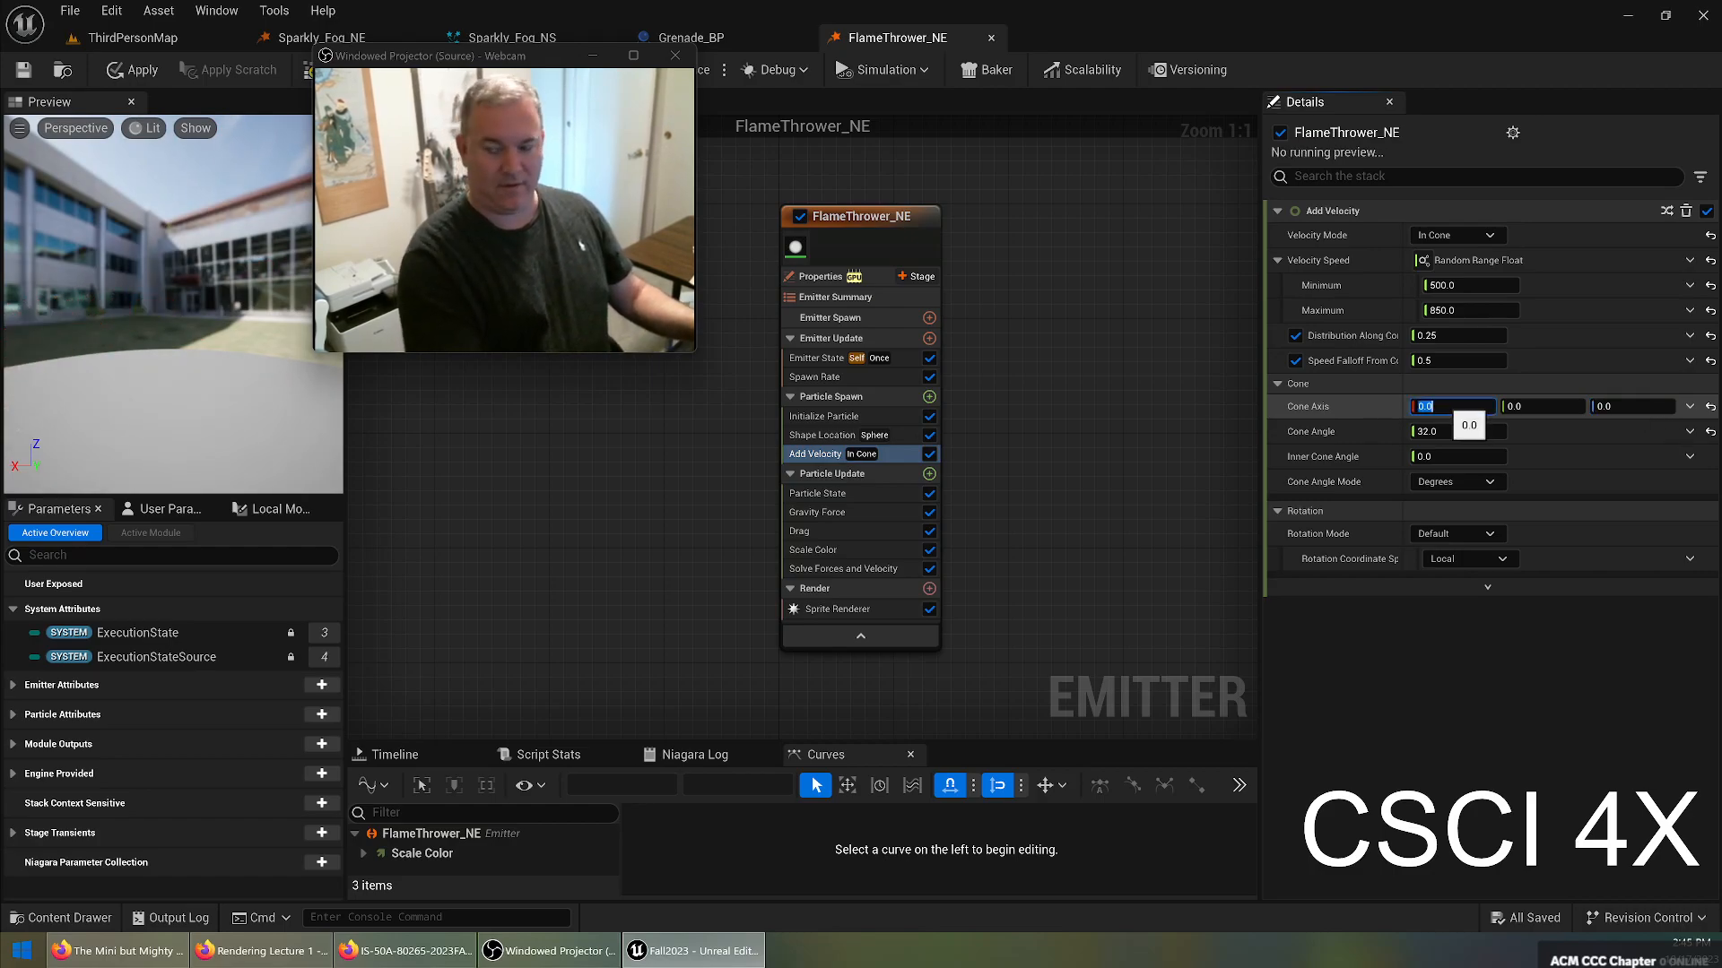
{"action": "type", "text": "1"}
{"action": "key", "text": "Return"}
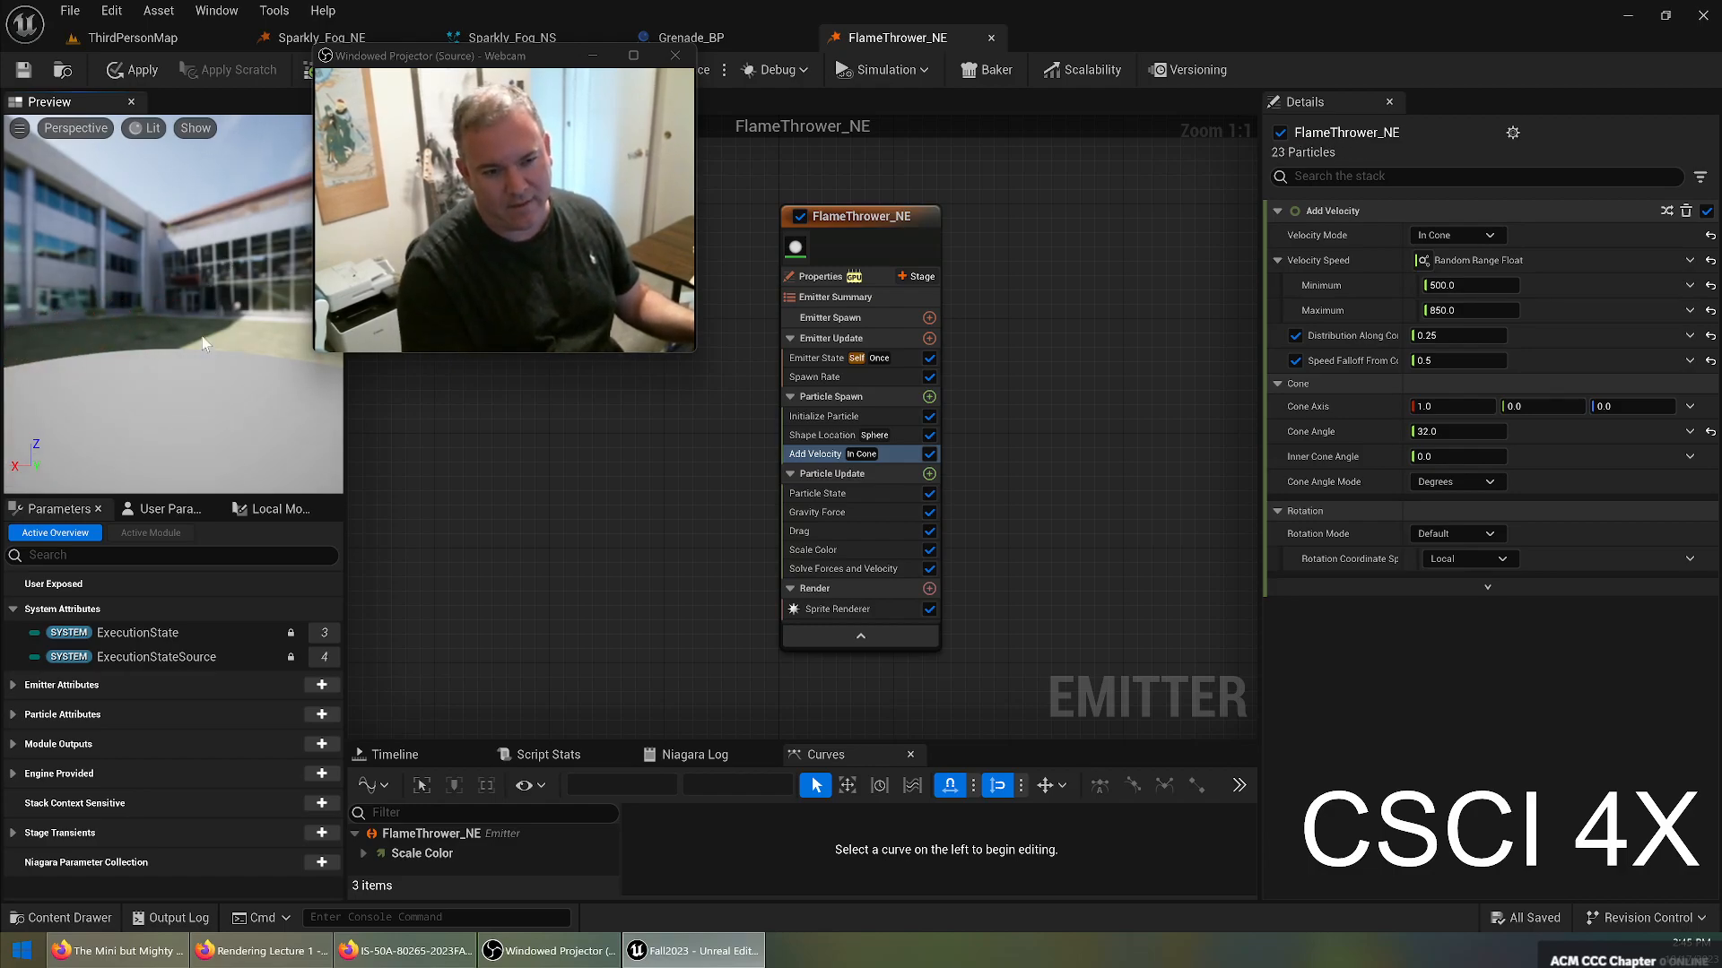
Set the Add Velocity Cone Angle to 30 degrees and the Inner Cone Angle to 10 degrees.
{"action": "left_click_drag", "start_coordinate": [215, 339], "coordinate": [355, 356]}
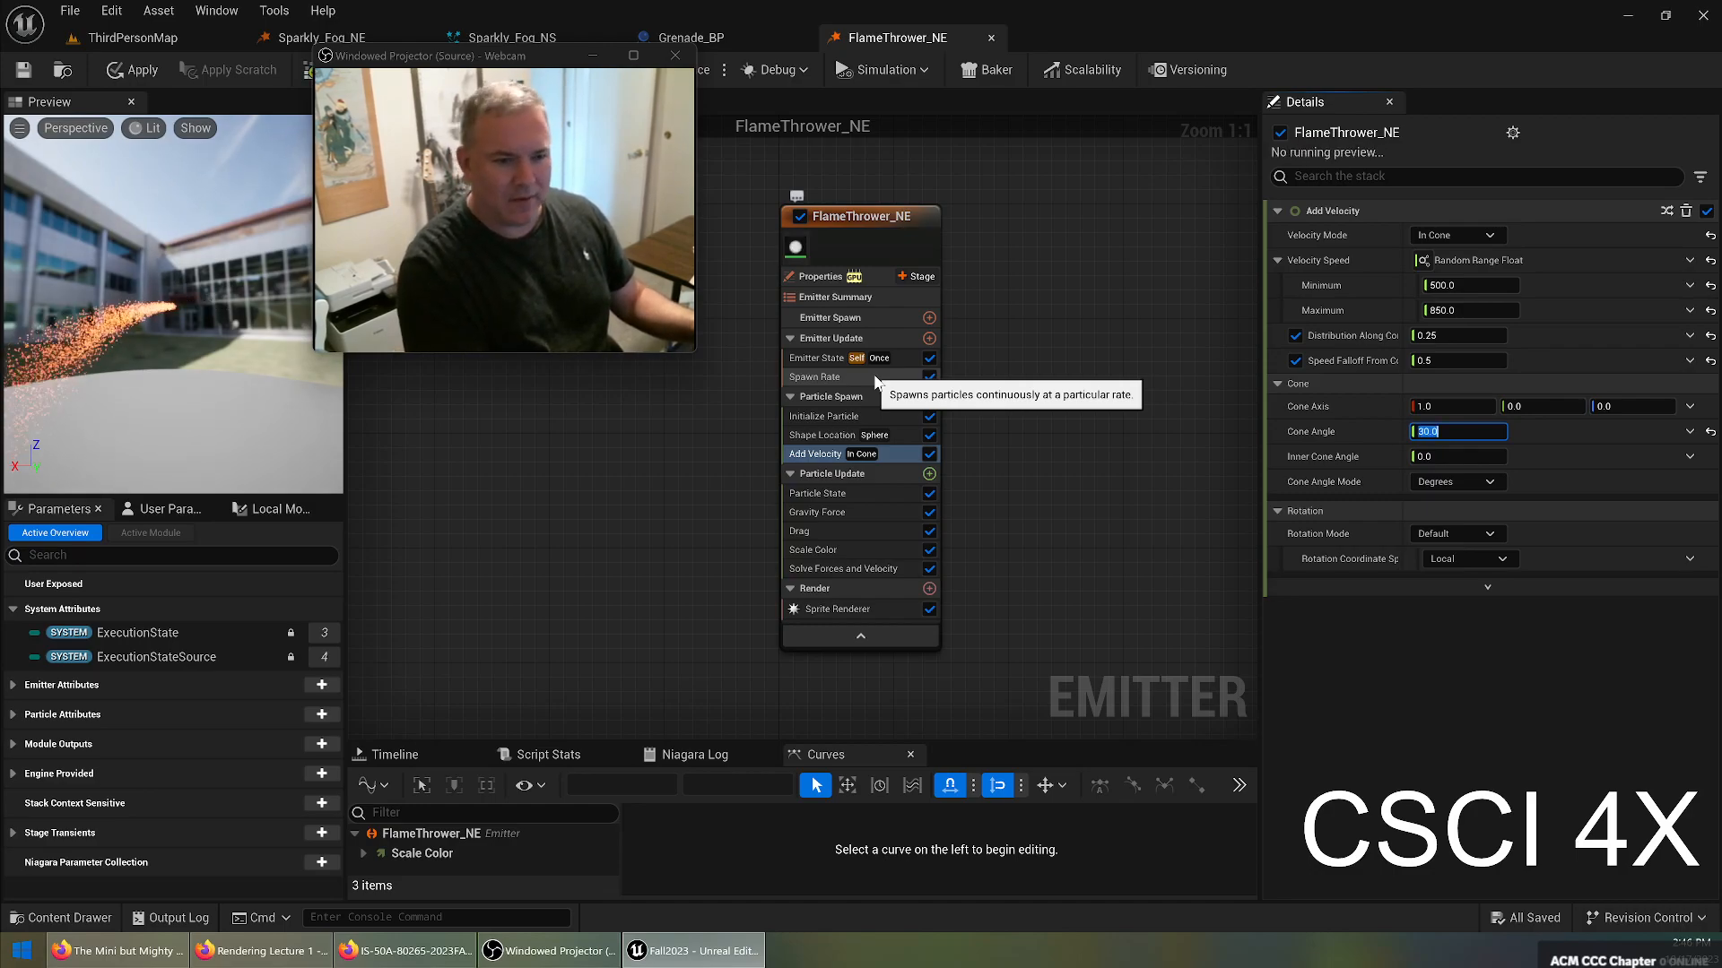
{"action": "left_click", "coordinate": [1493, 458]}
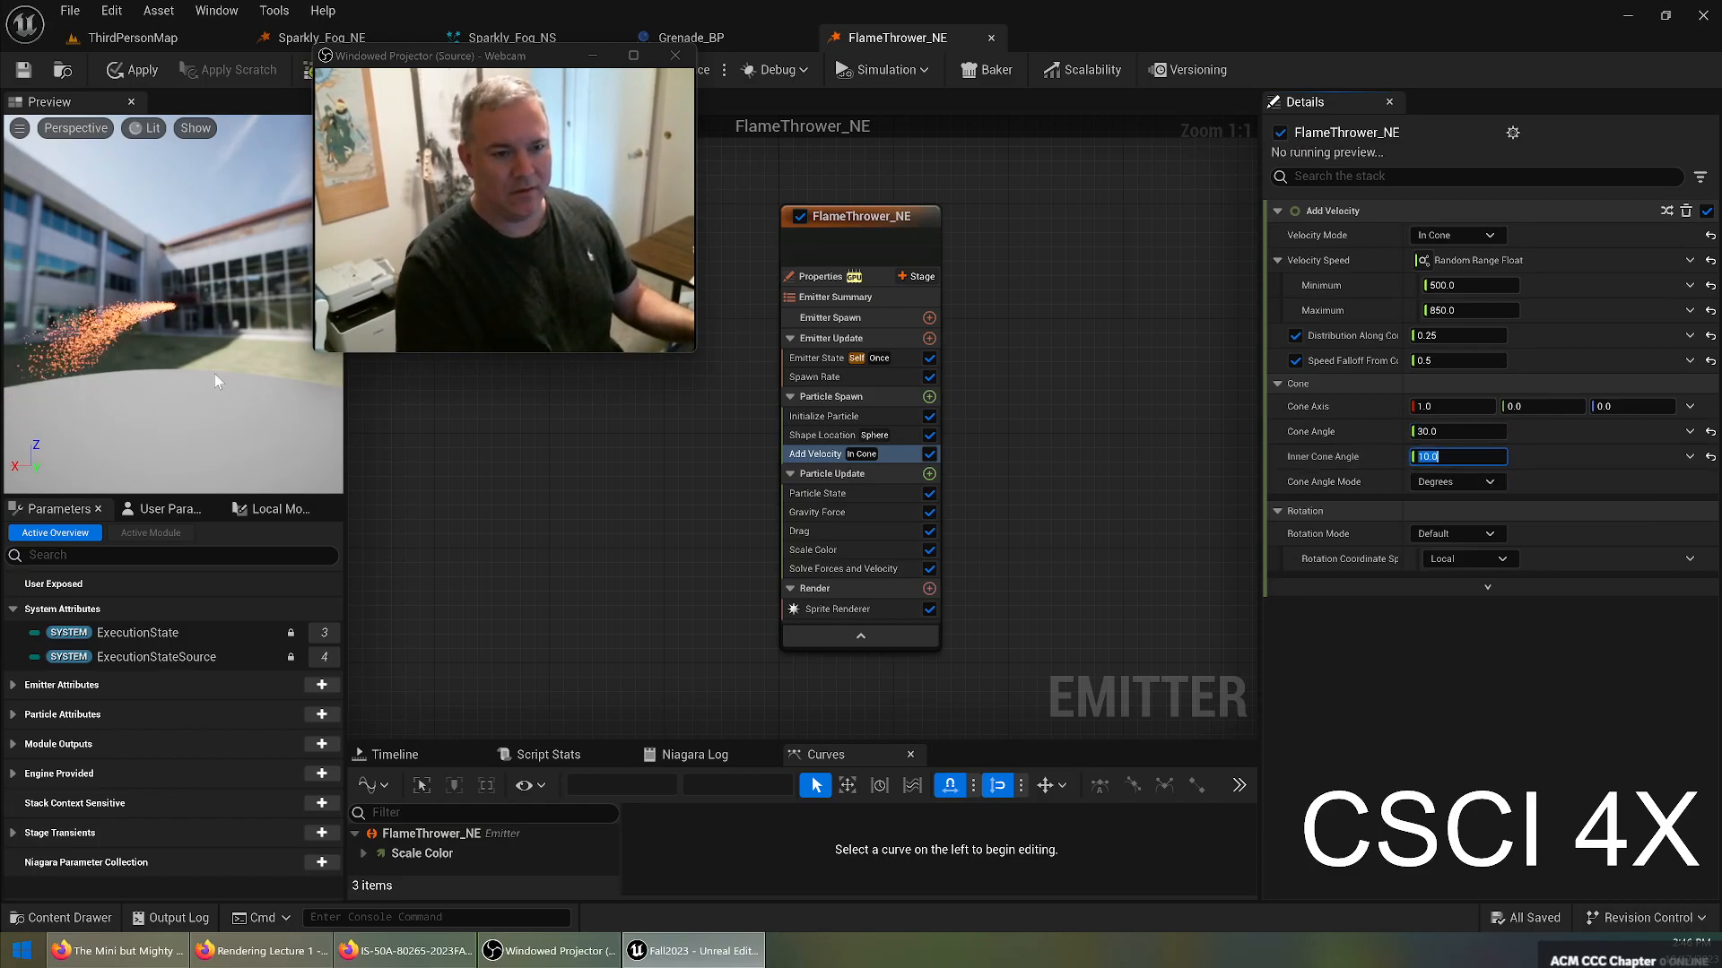
{"action": "left_click_drag", "start_coordinate": [139, 312], "coordinate": [321, 269]}
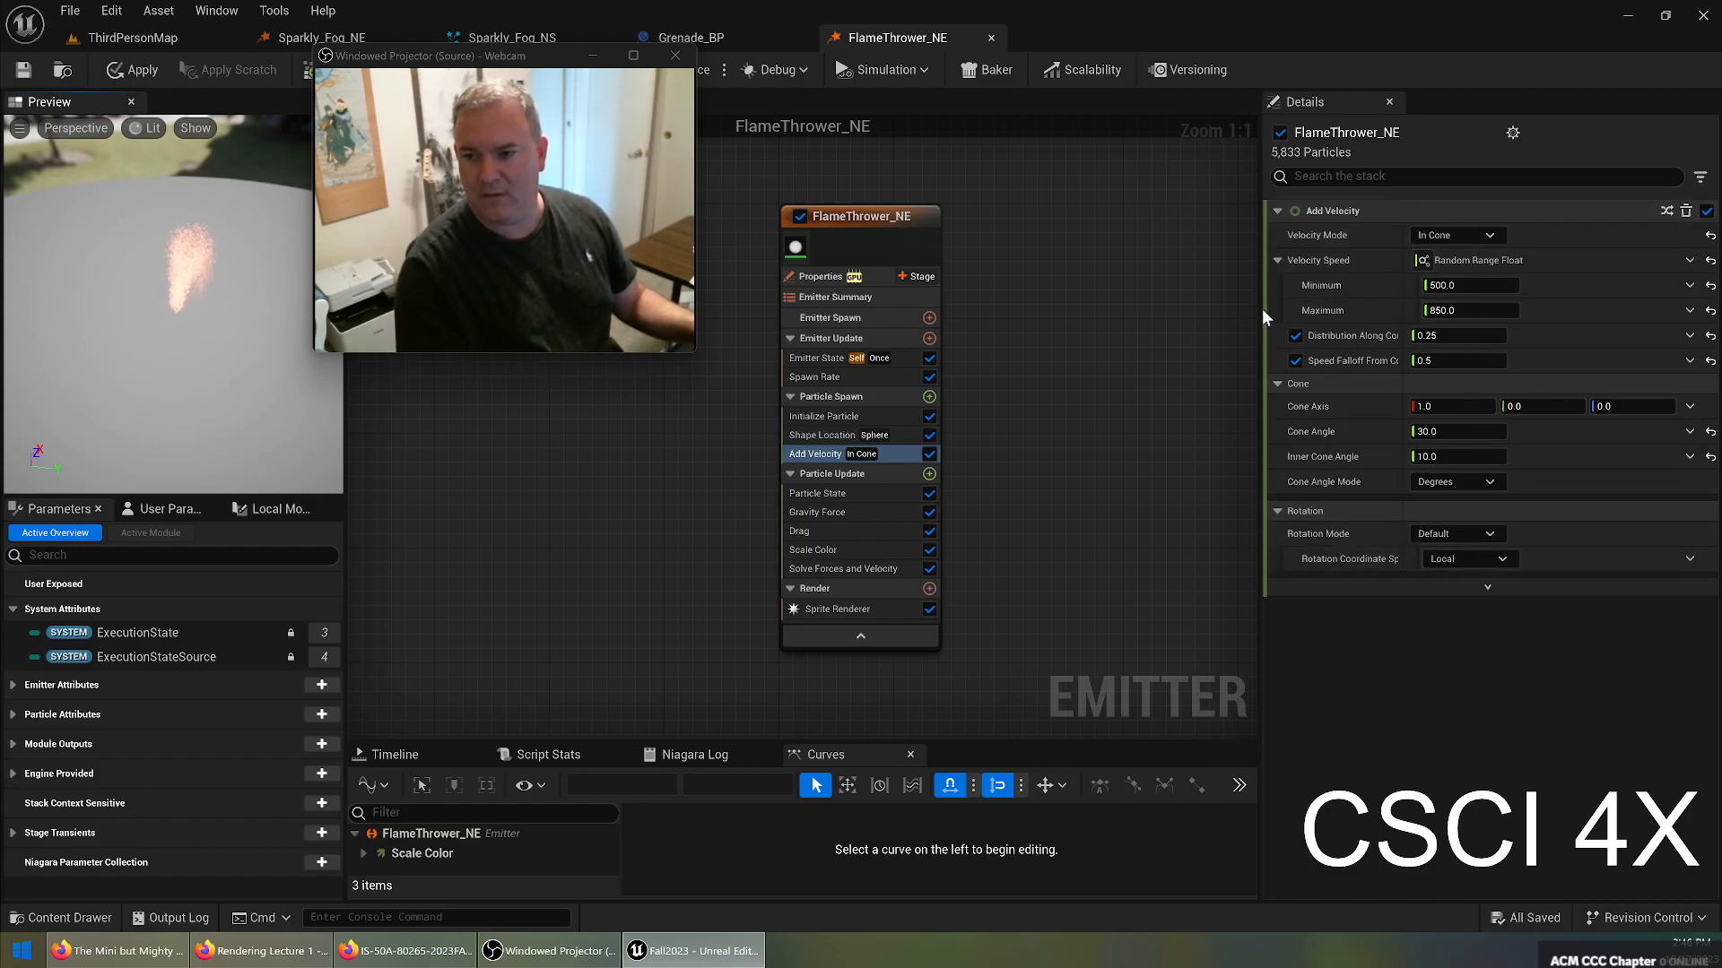
Widen the Details area and set the Add Velocity speed range to a minimum of 1000 and a maximum of 2000.
{"action": "left_click_drag", "start_coordinate": [1259, 308], "coordinate": [1099, 308]}
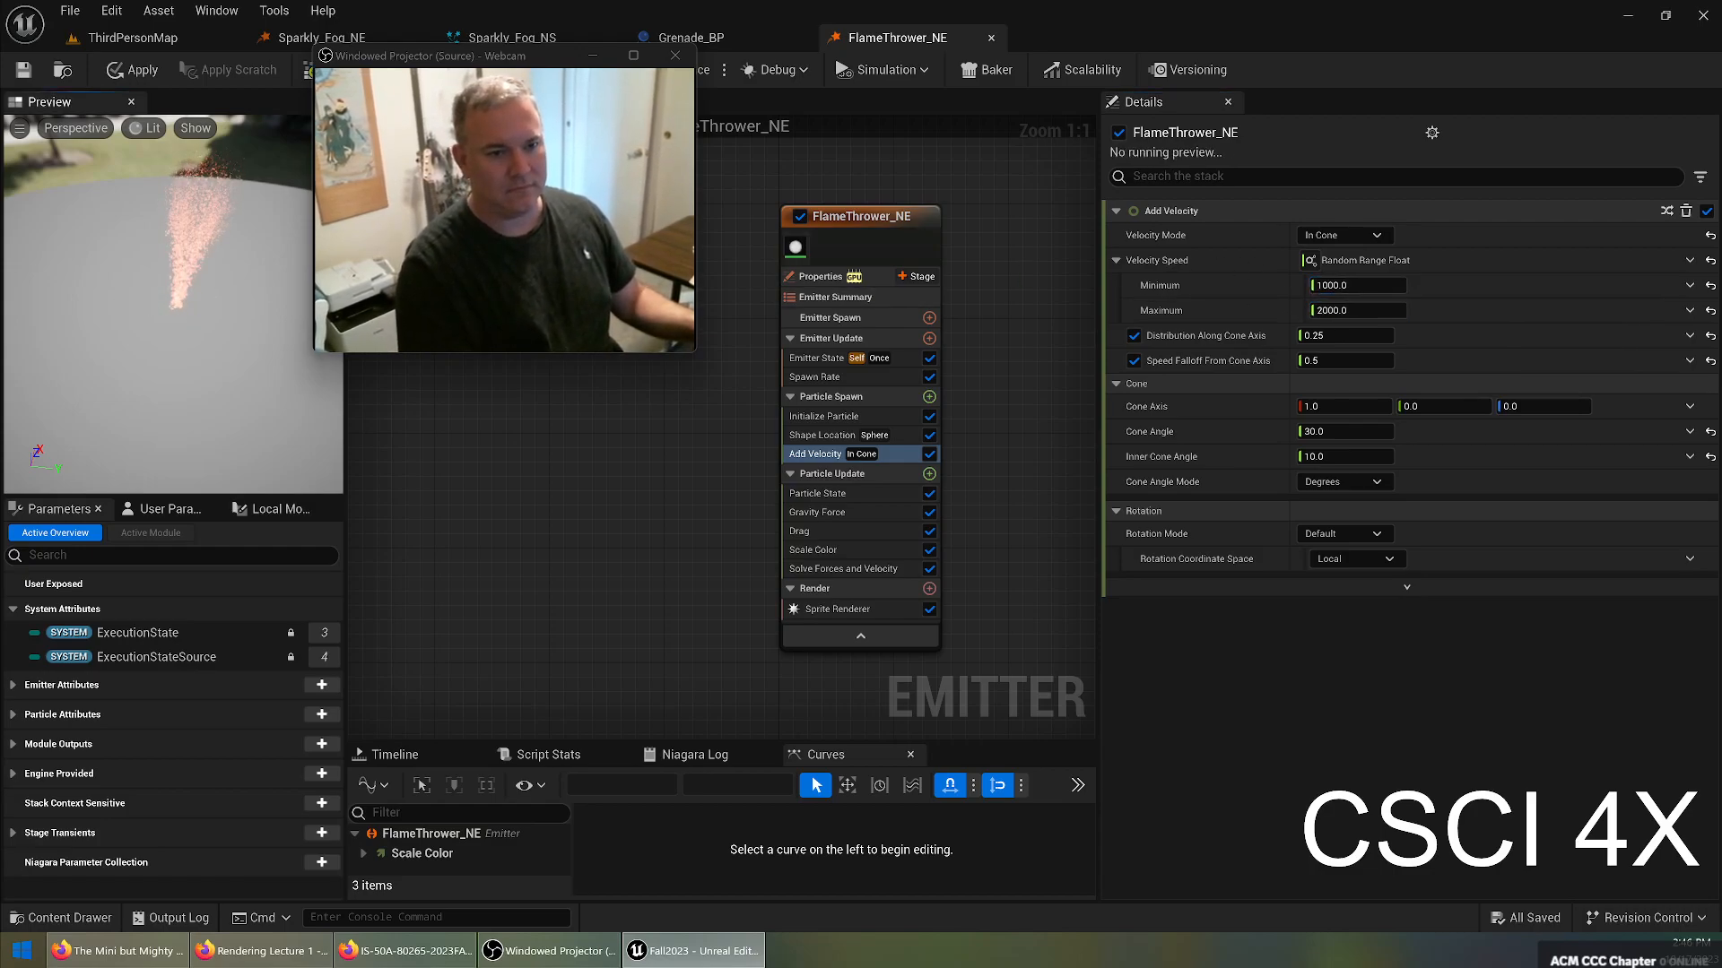
{"action": "left_click_drag", "start_coordinate": [143, 222], "coordinate": [170, 181]}
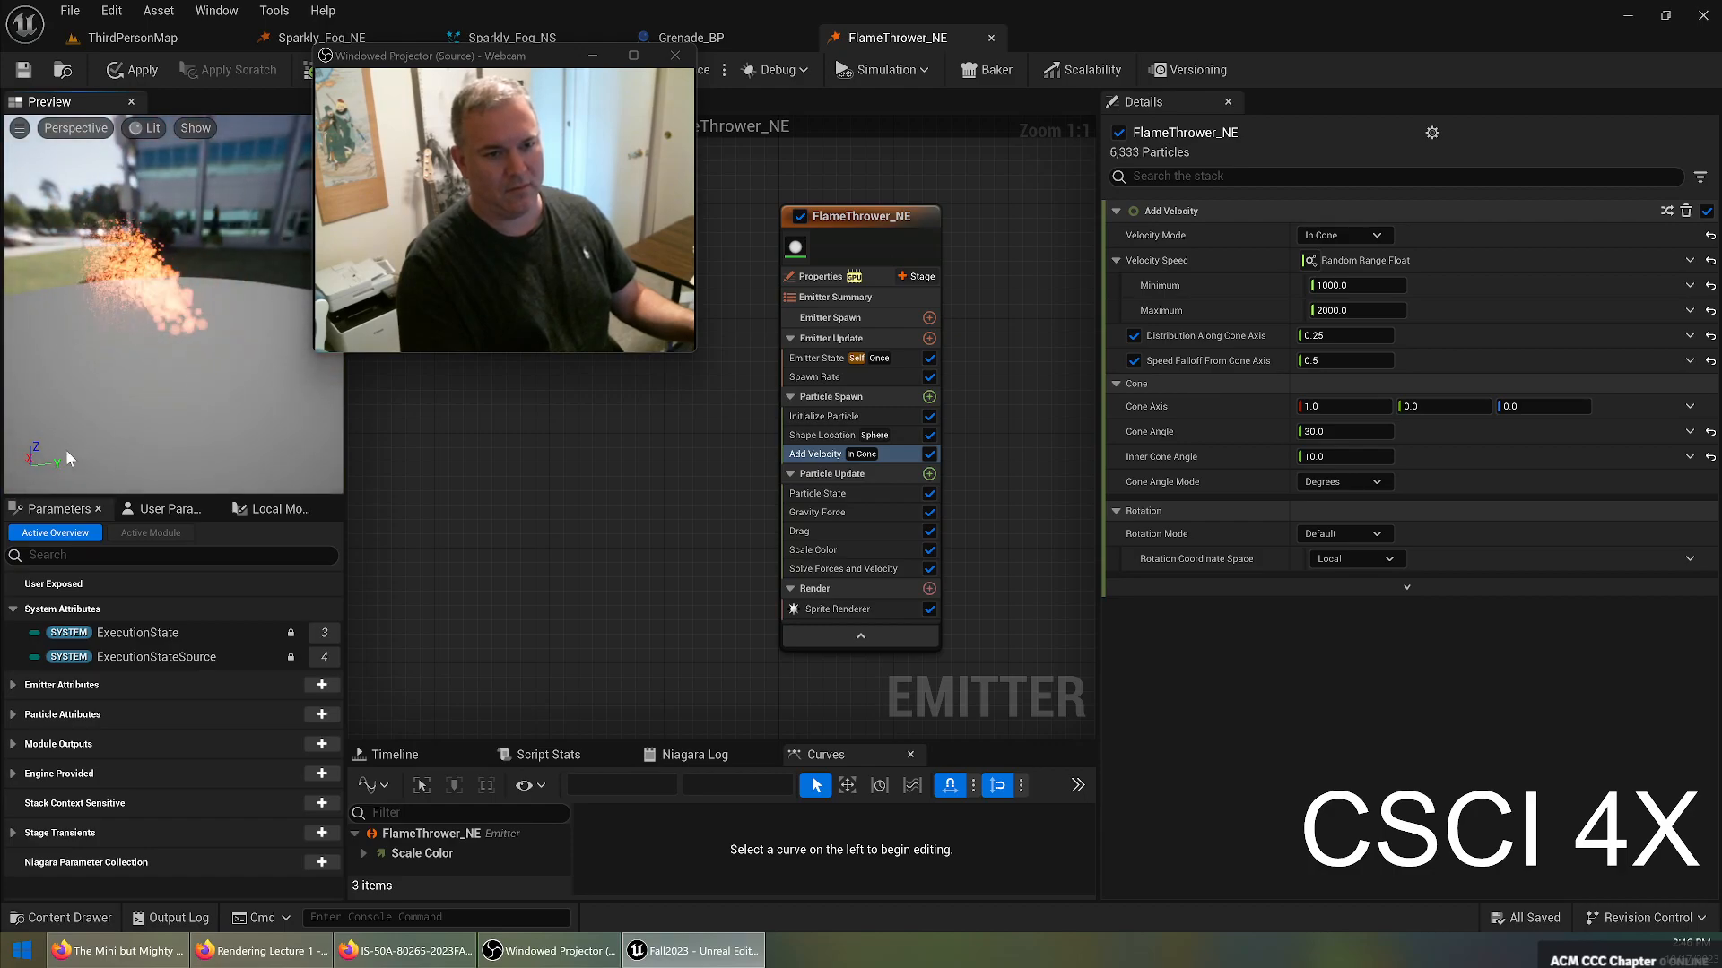
{"action": "left_click_drag", "start_coordinate": [131, 404], "coordinate": [30, 402]}
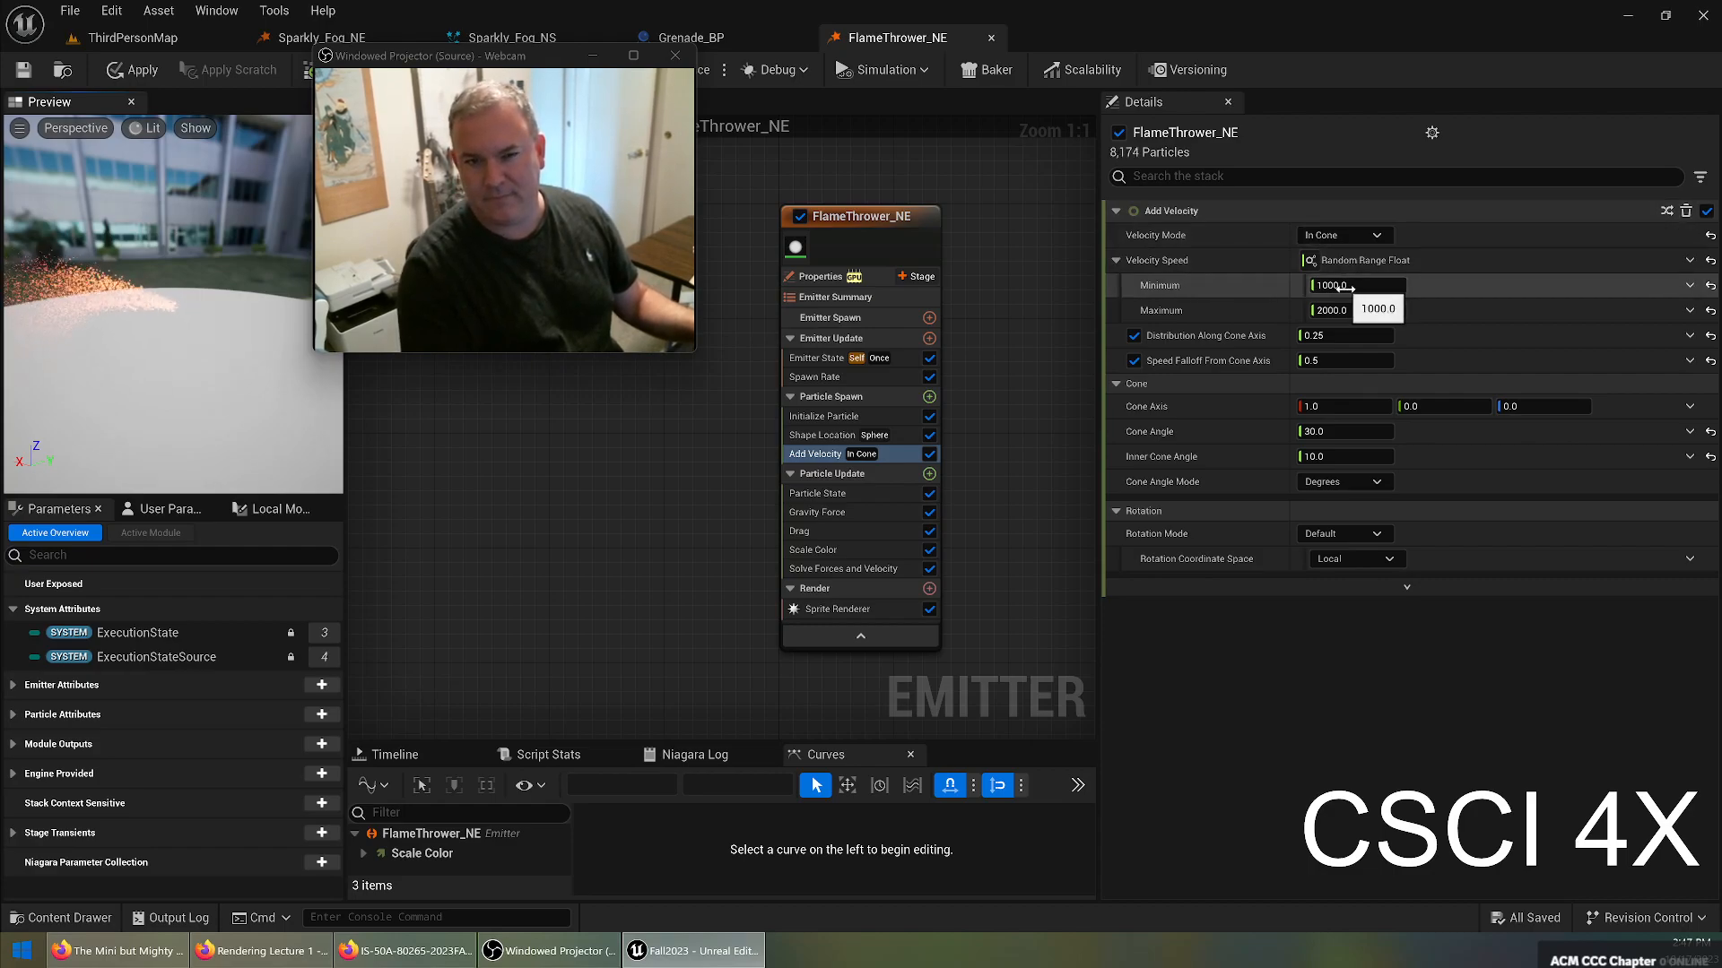
Raise the Add Velocity minimum speed to 1500.
{"action": "type", "text": "15"}
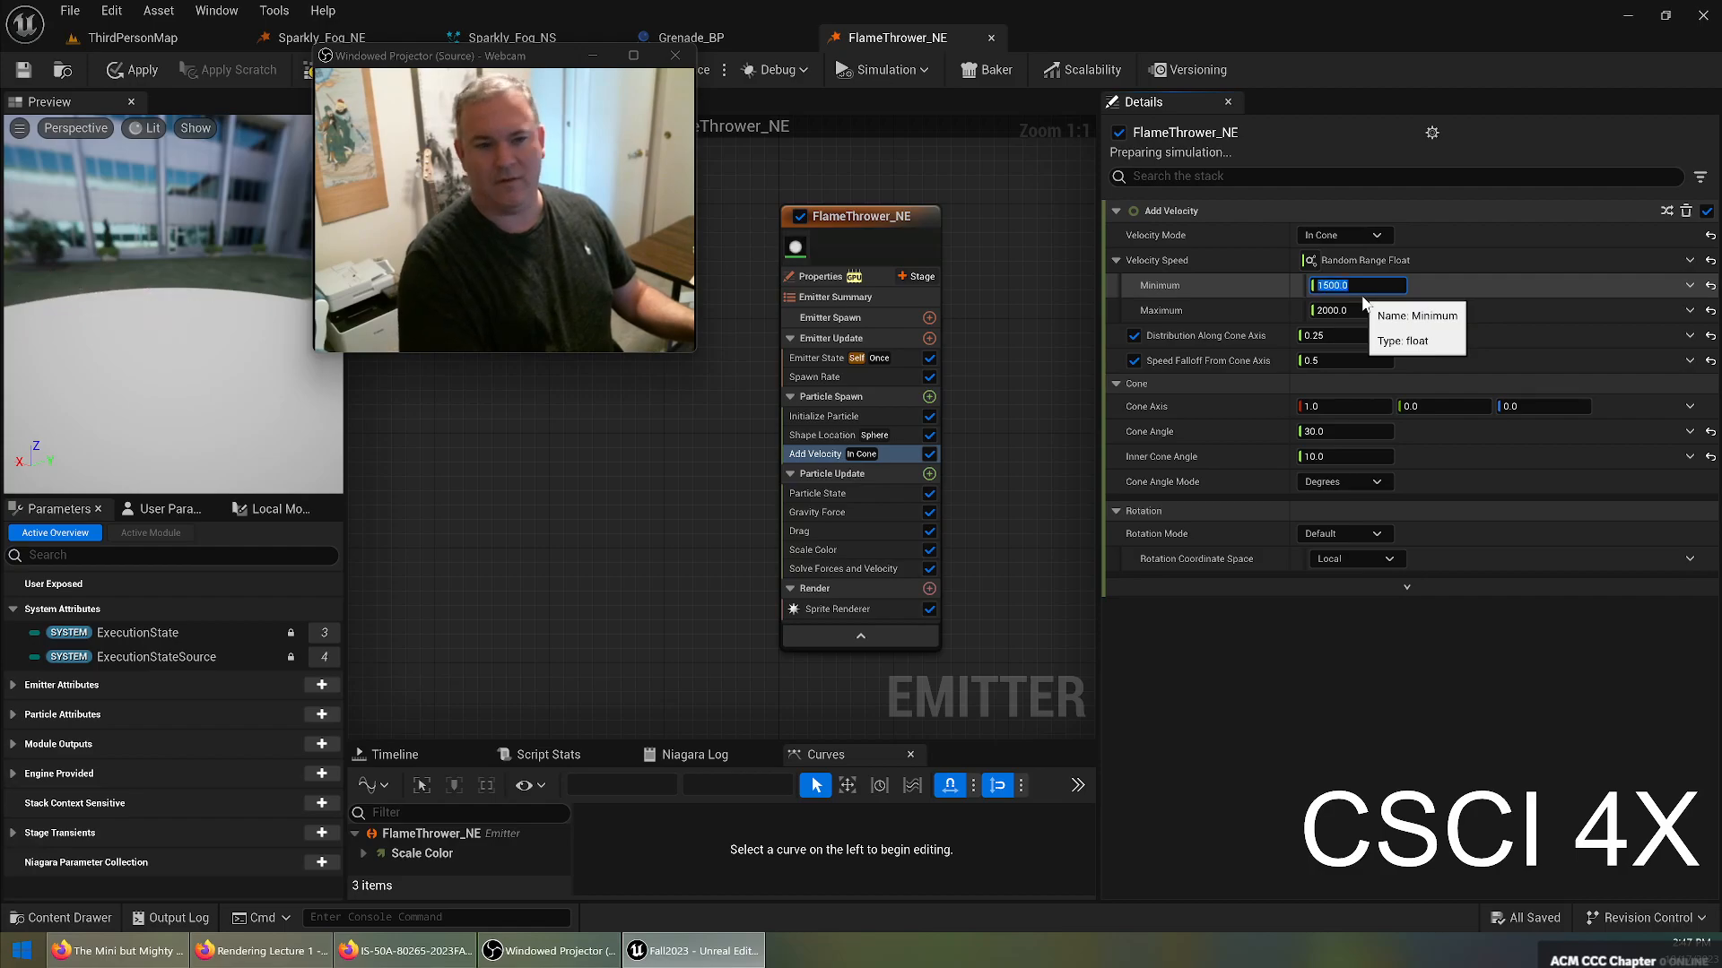
{"action": "left_click_drag", "start_coordinate": [255, 390], "coordinate": [185, 412]}
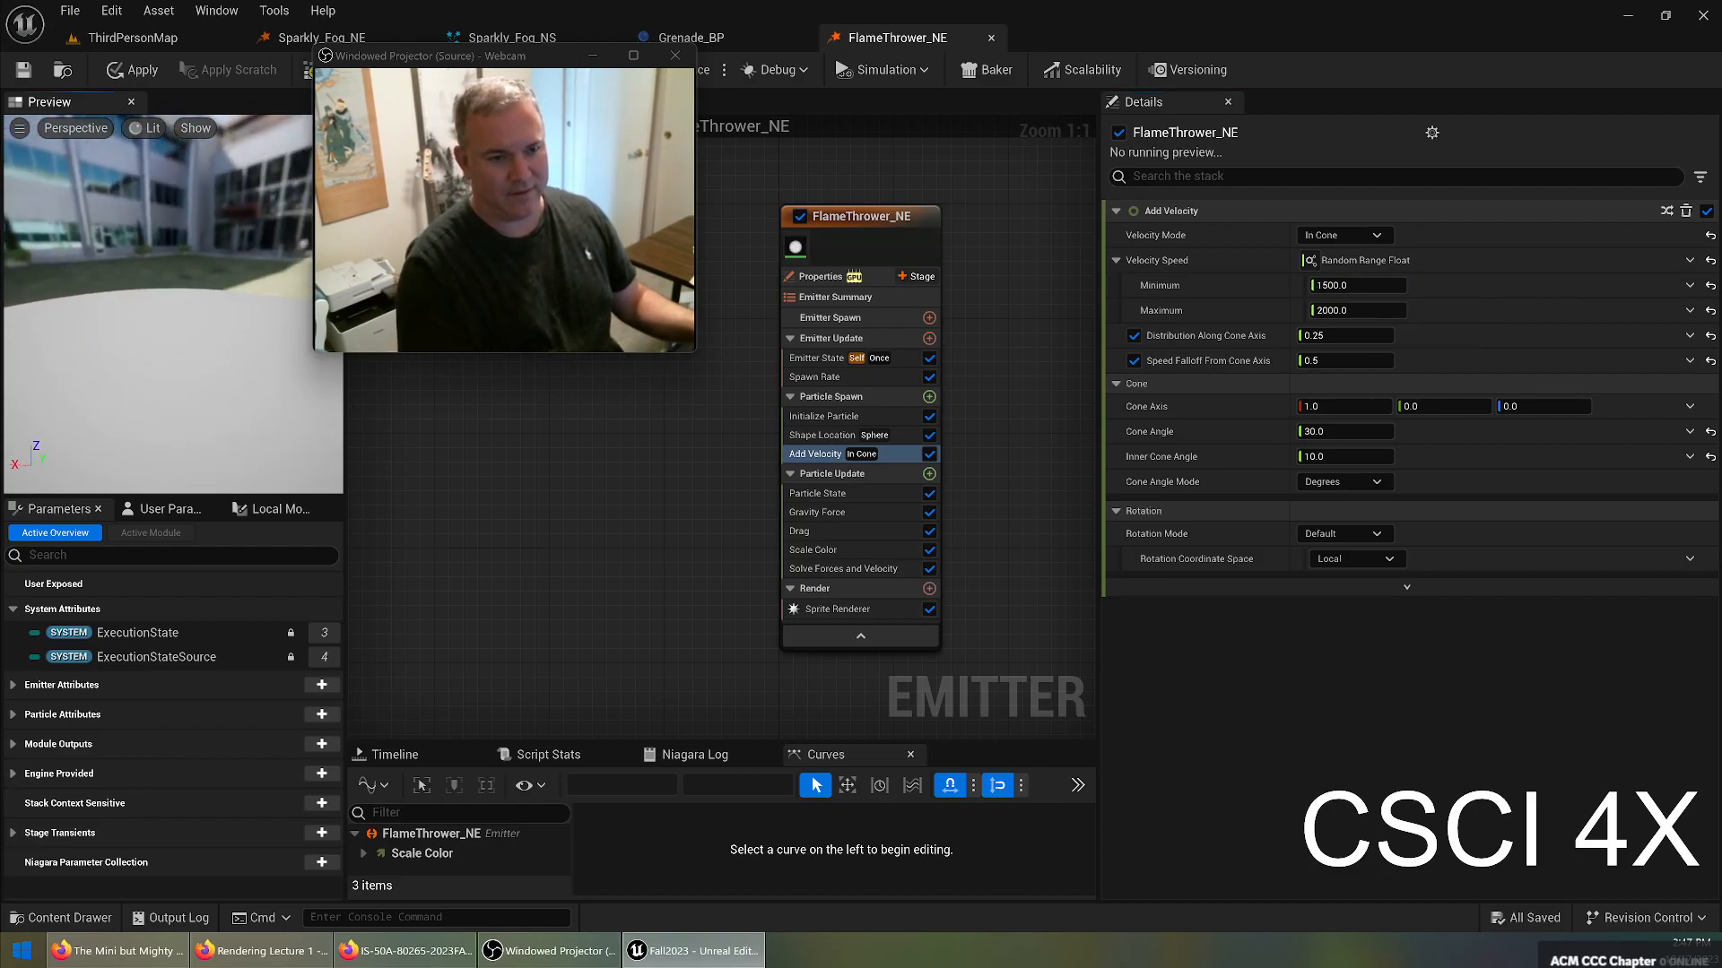
{"action": "left_click_drag", "start_coordinate": [234, 352], "coordinate": [143, 360]}
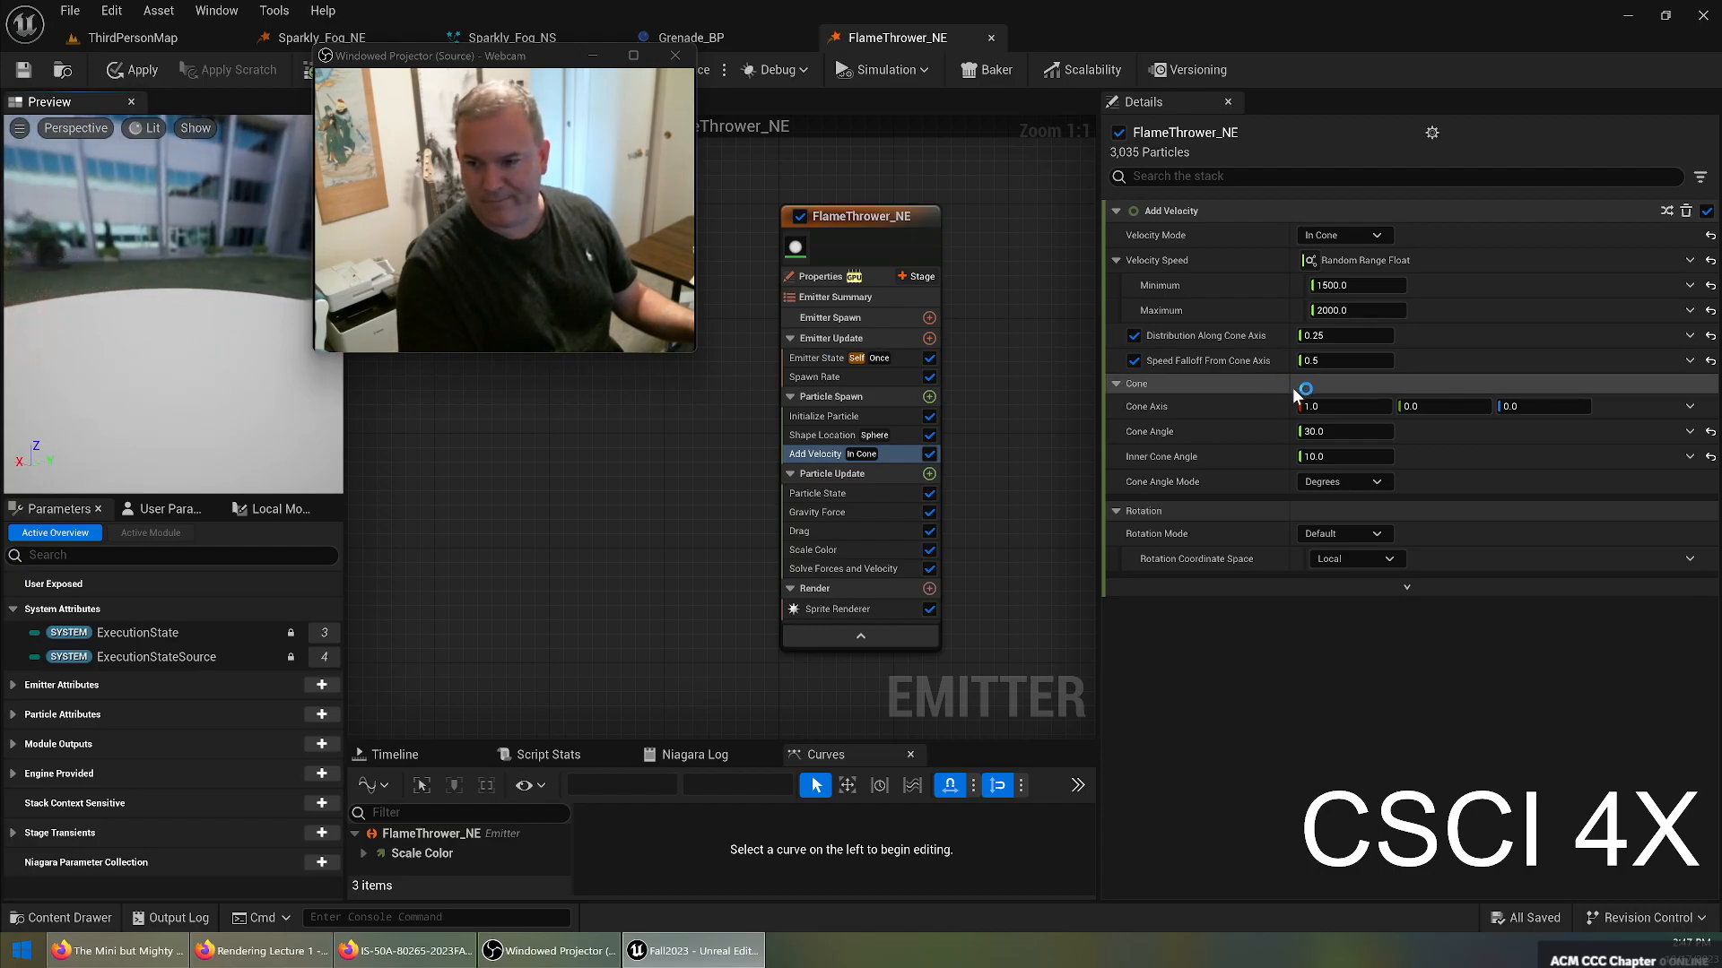
Set the Uniform Sprite Size Max in the Initialize Particle module to 8.
{"action": "left_click", "coordinate": [809, 417]}
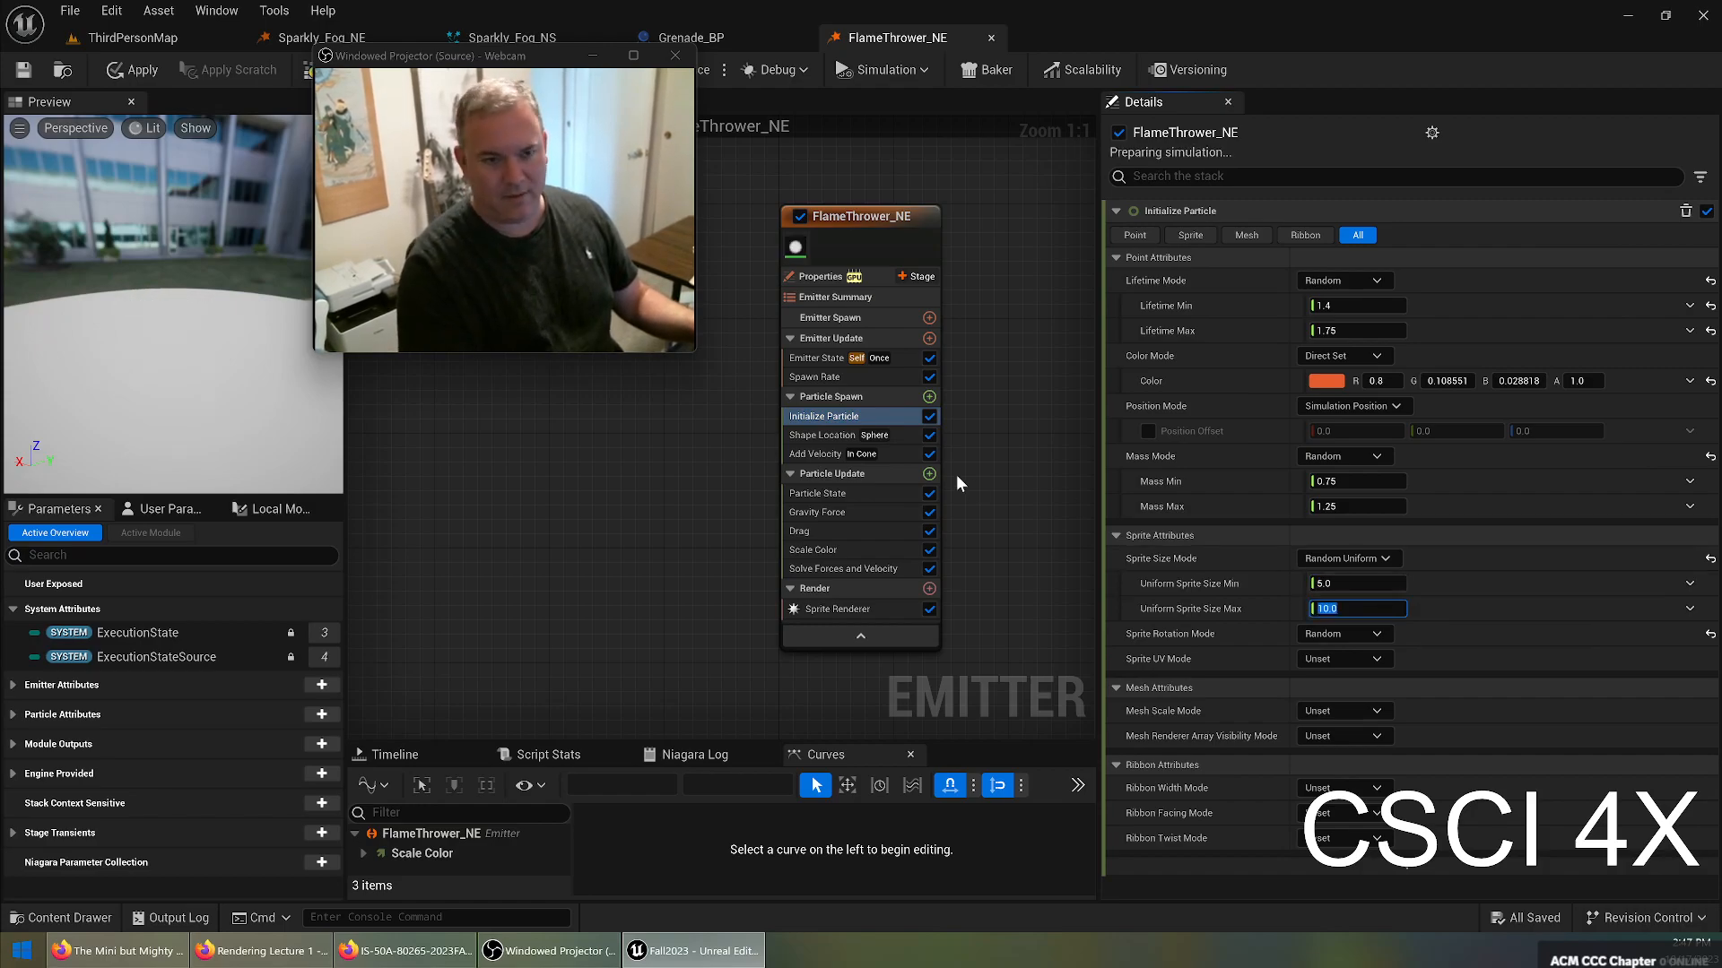
{"action": "mouse_move", "coordinate": [254, 365]}
{"action": "left_mouse_down"}
{"action": "mouse_move", "coordinate": [224, 363]}
{"action": "mouse_move", "coordinate": [260, 363]}
{"action": "left_mouse_up"}
{"action": "right_click_drag", "start_coordinate": [260, 363], "coordinate": [331, 359]}
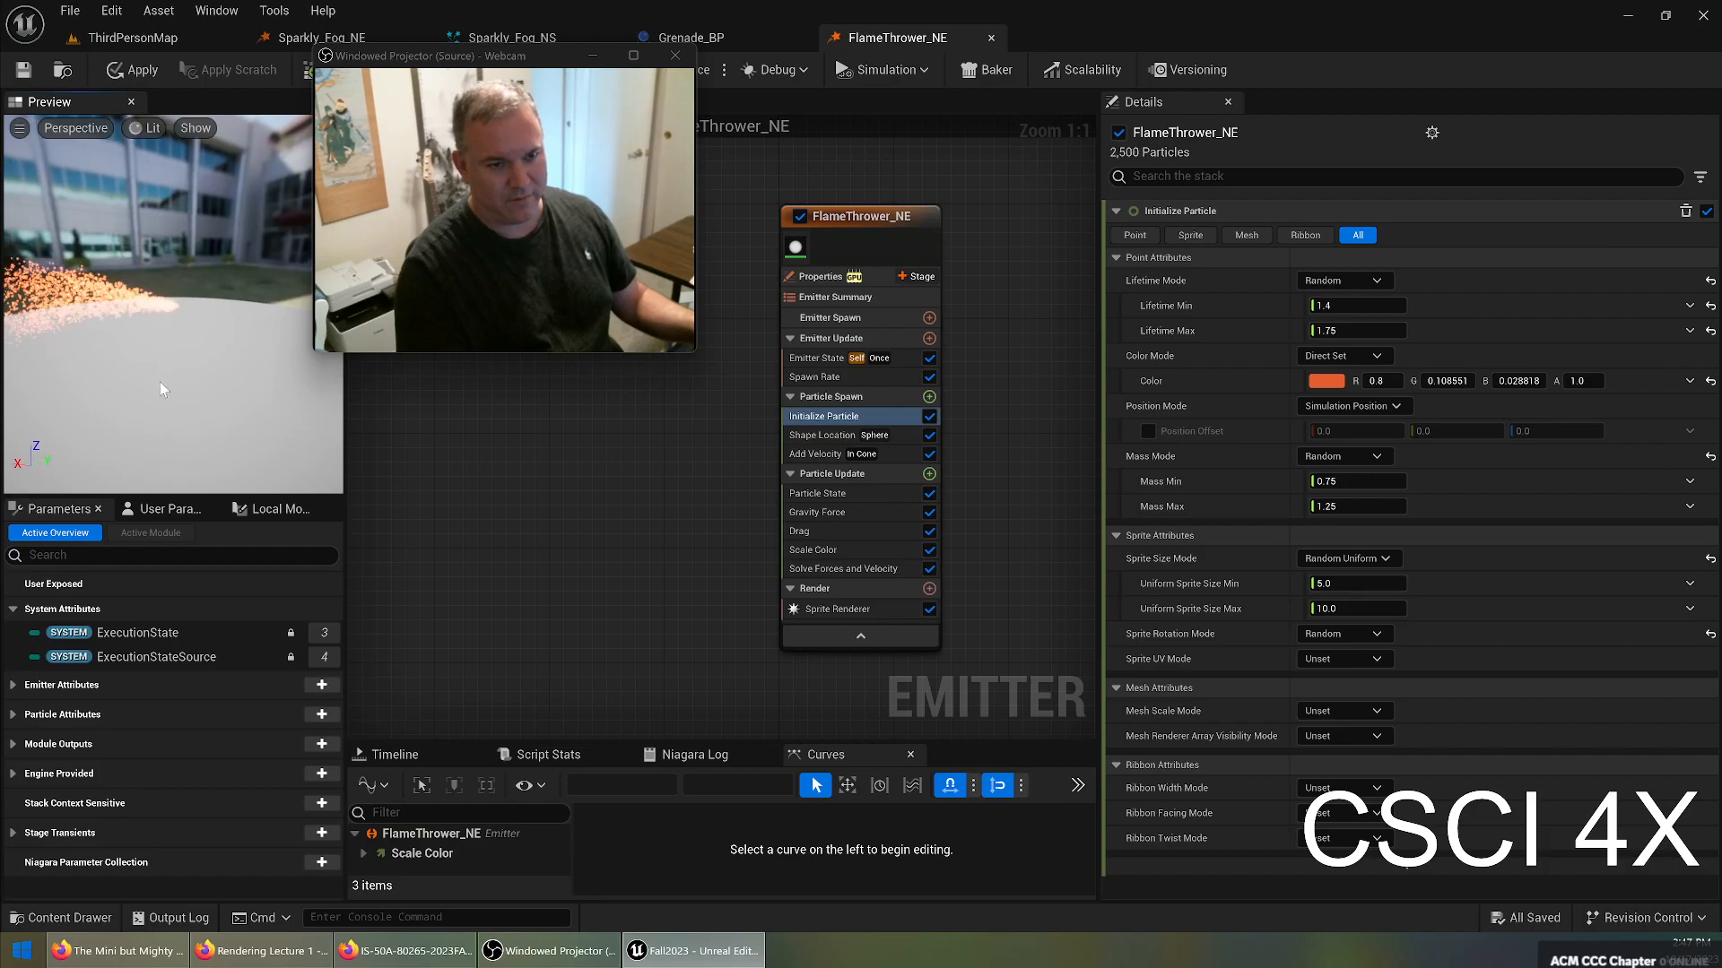
{"action": "left_click", "coordinate": [1373, 615]}
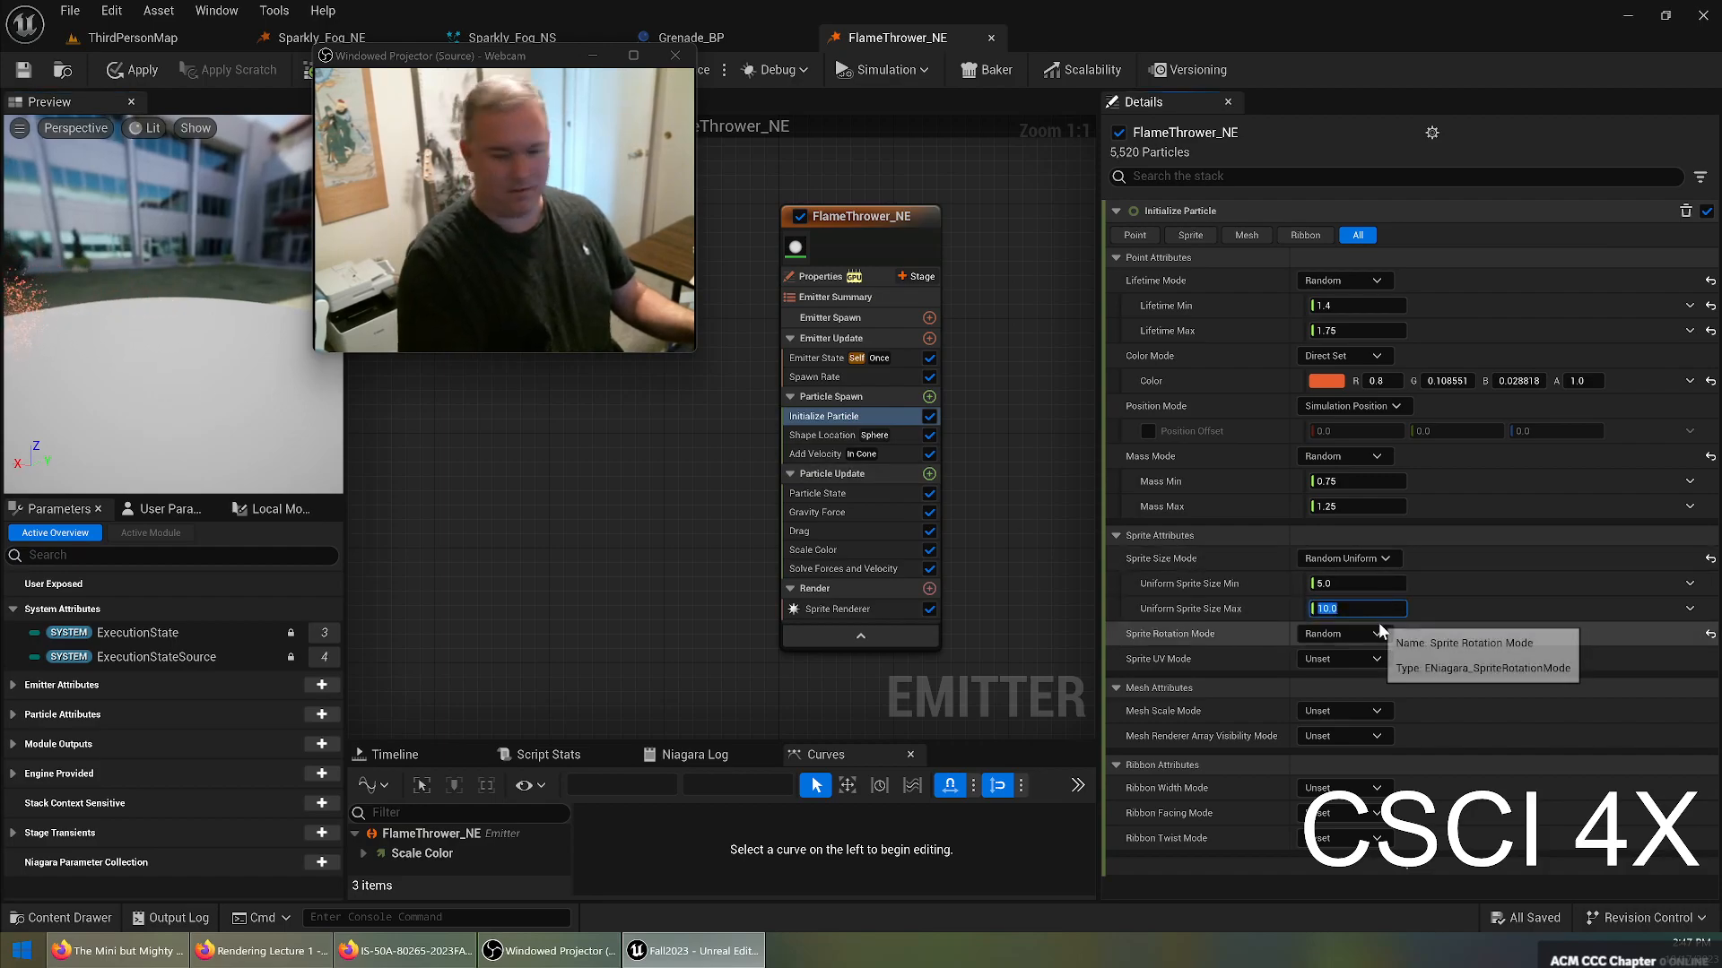
{"action": "type", "text": "8"}
{"action": "key", "text": "Return"}
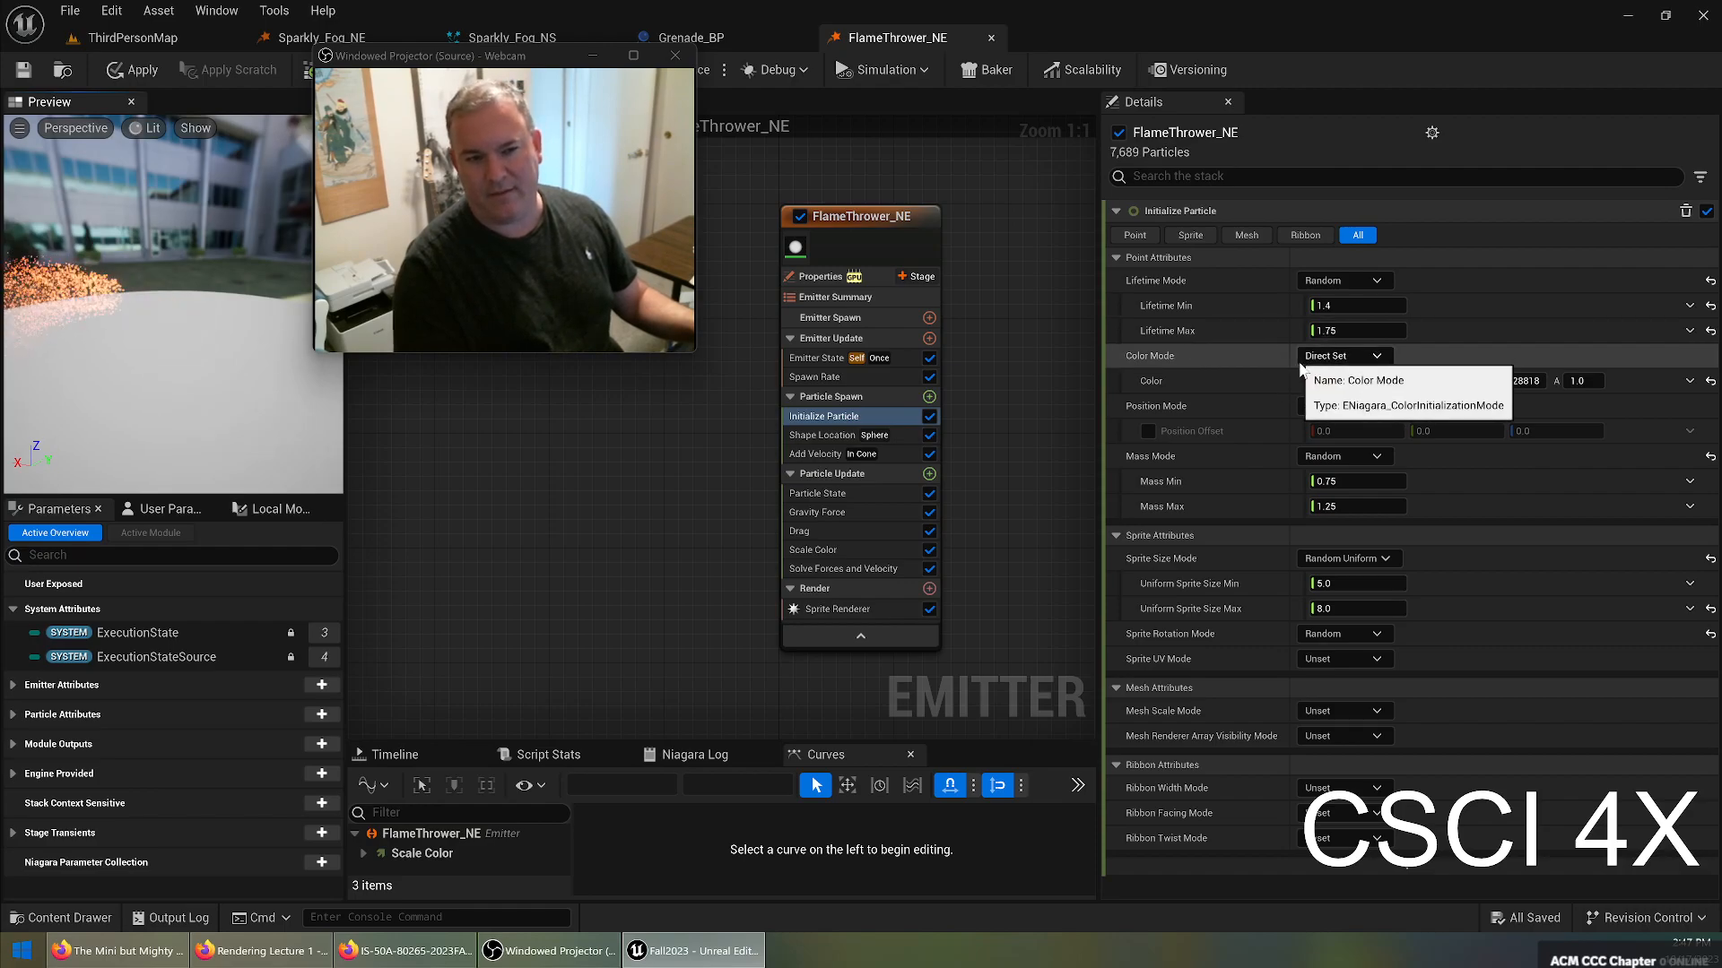
Set the Z gravity in the Gravity Force module to 0 and check the preview.
{"action": "left_click", "coordinate": [826, 455]}
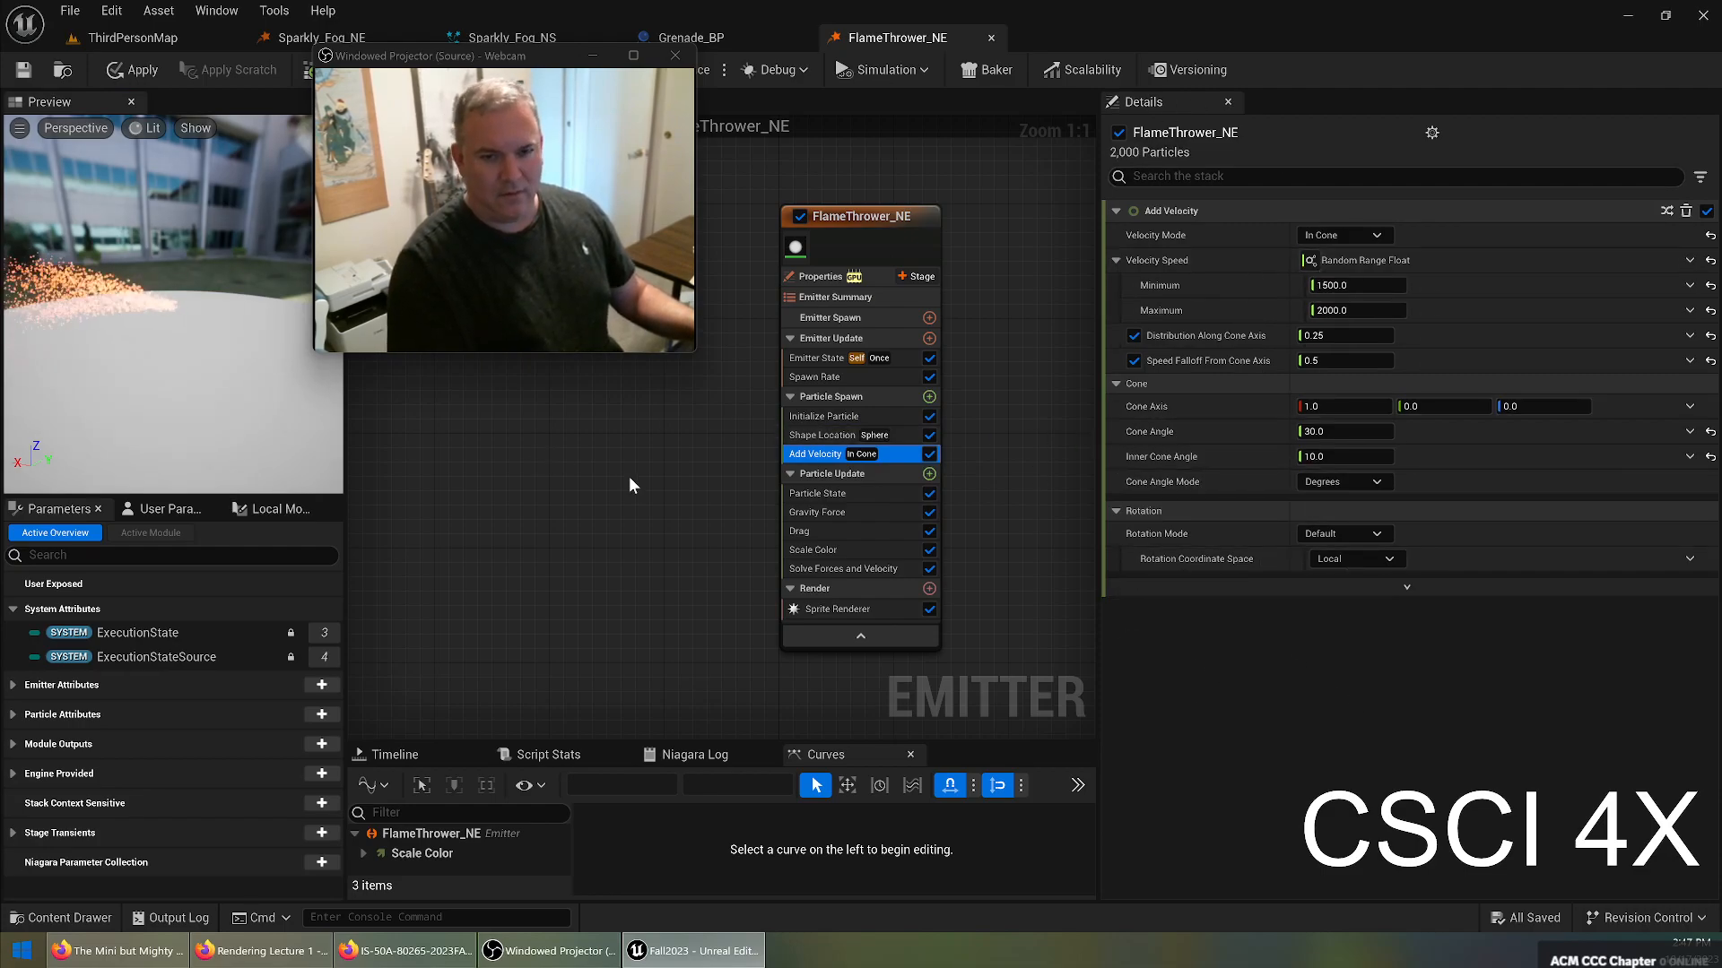
{"action": "left_click", "coordinate": [812, 494]}
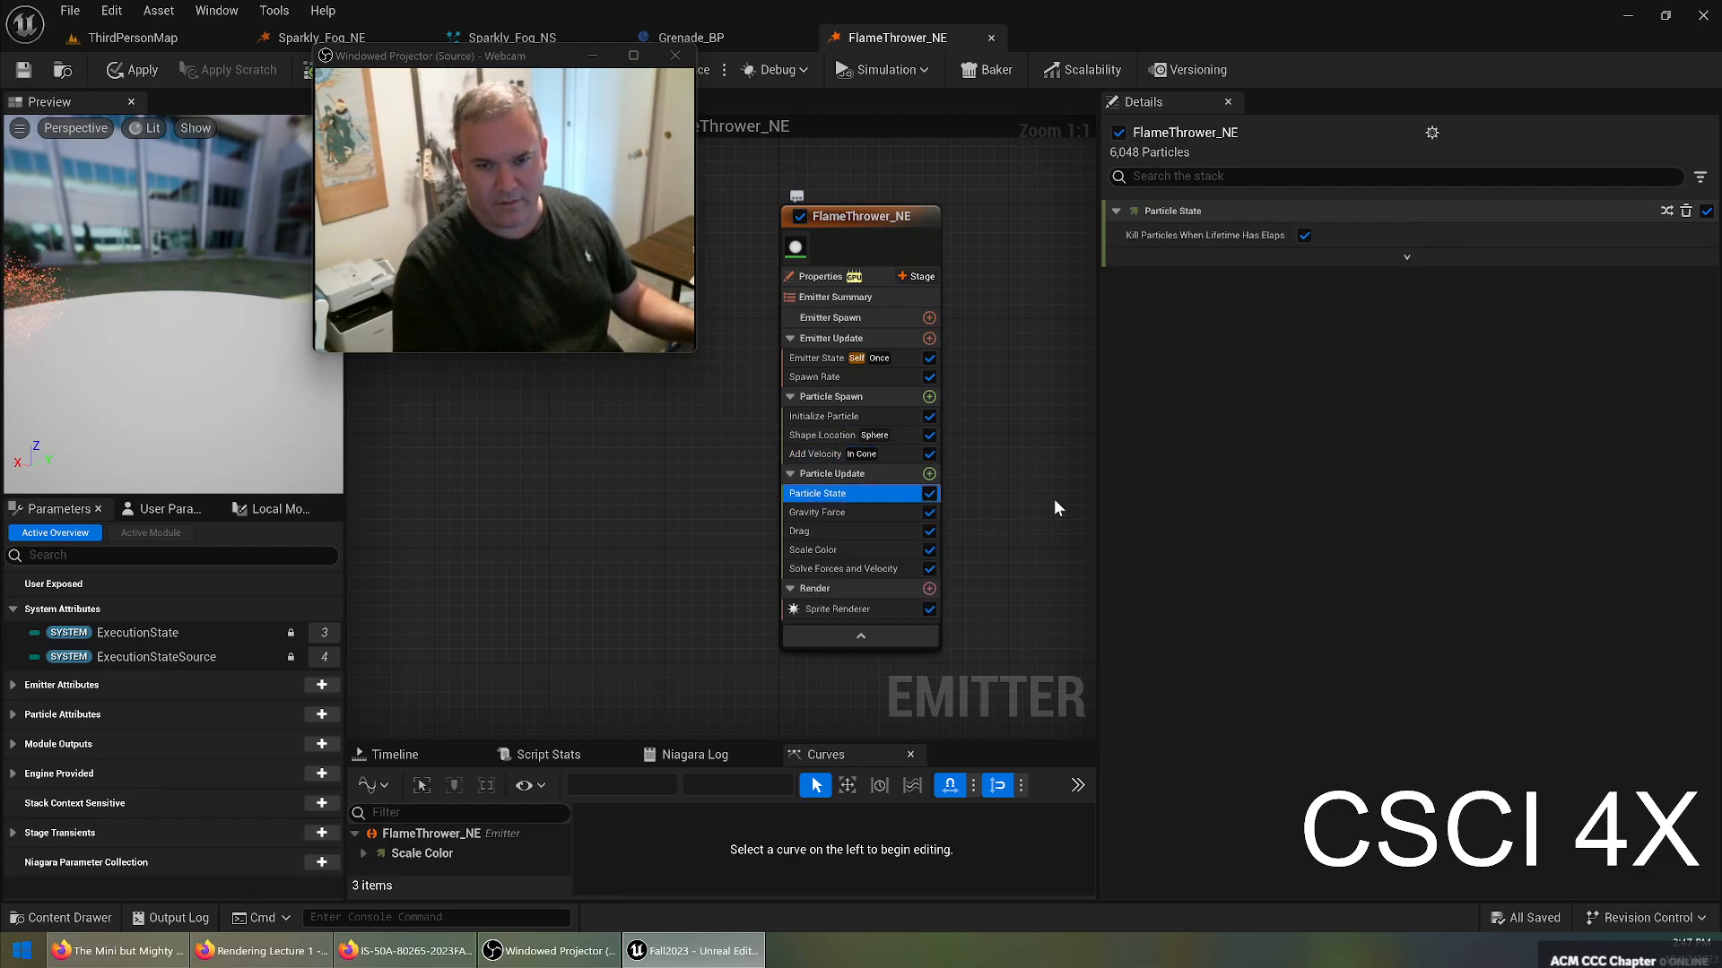
{"action": "left_click", "coordinate": [852, 509]}
{"action": "left_click", "coordinate": [1535, 237]}
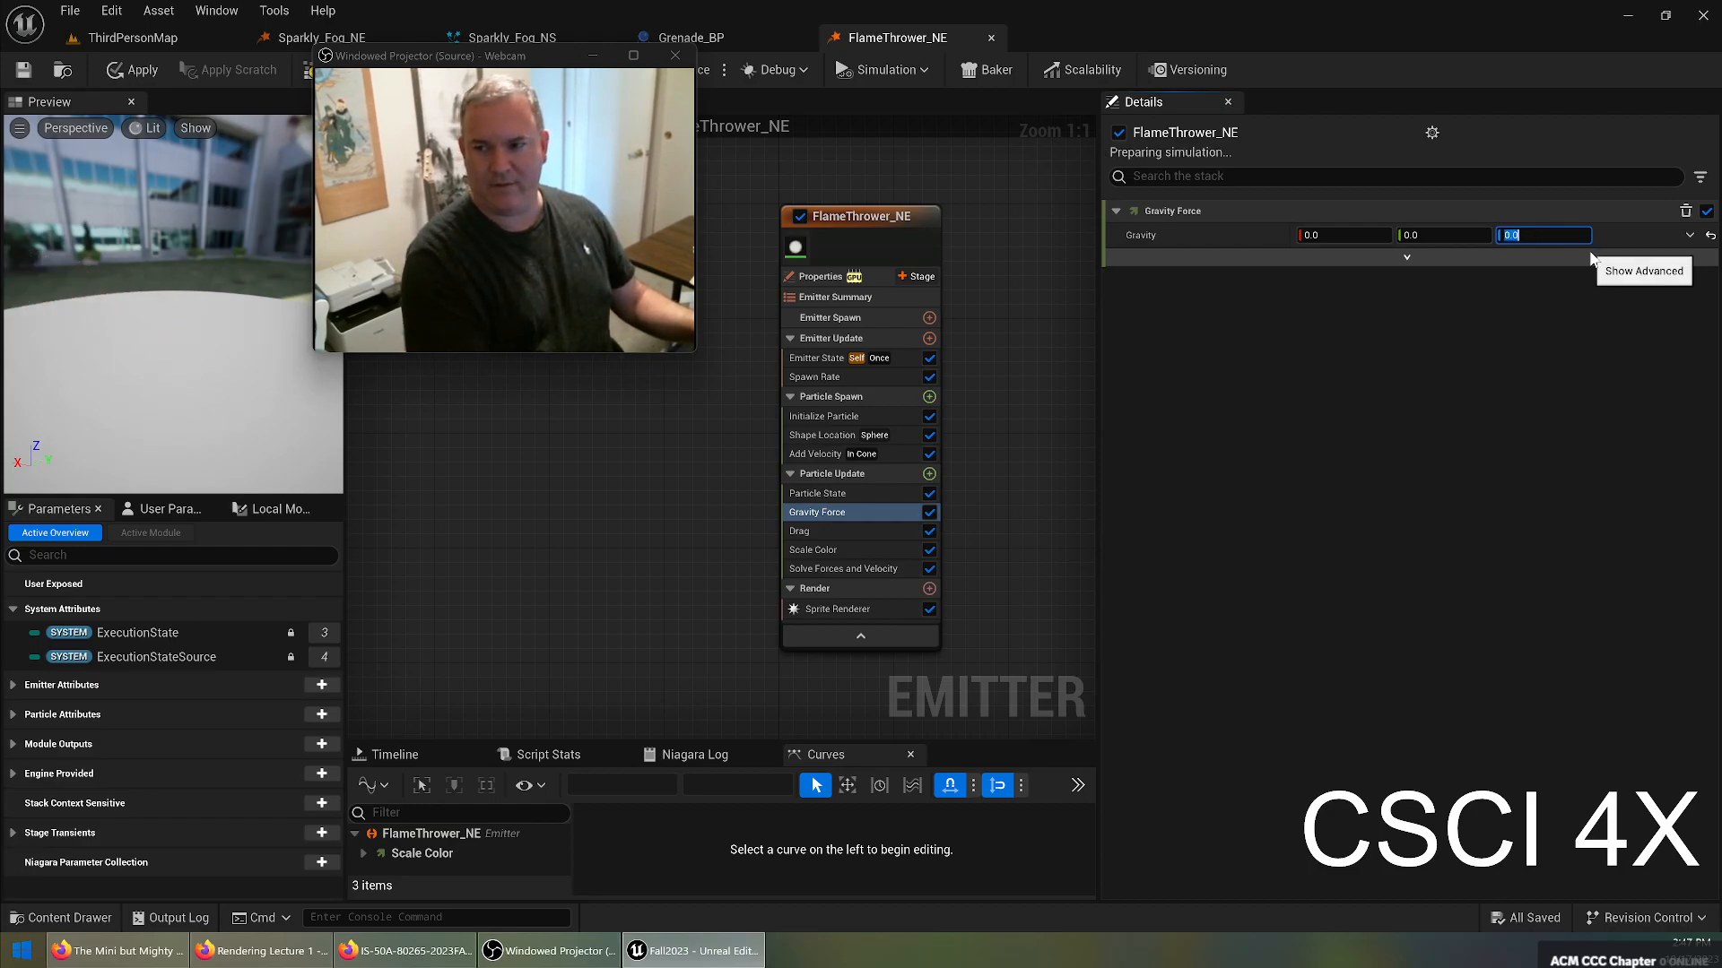
{"action": "left_click", "coordinate": [265, 307]}
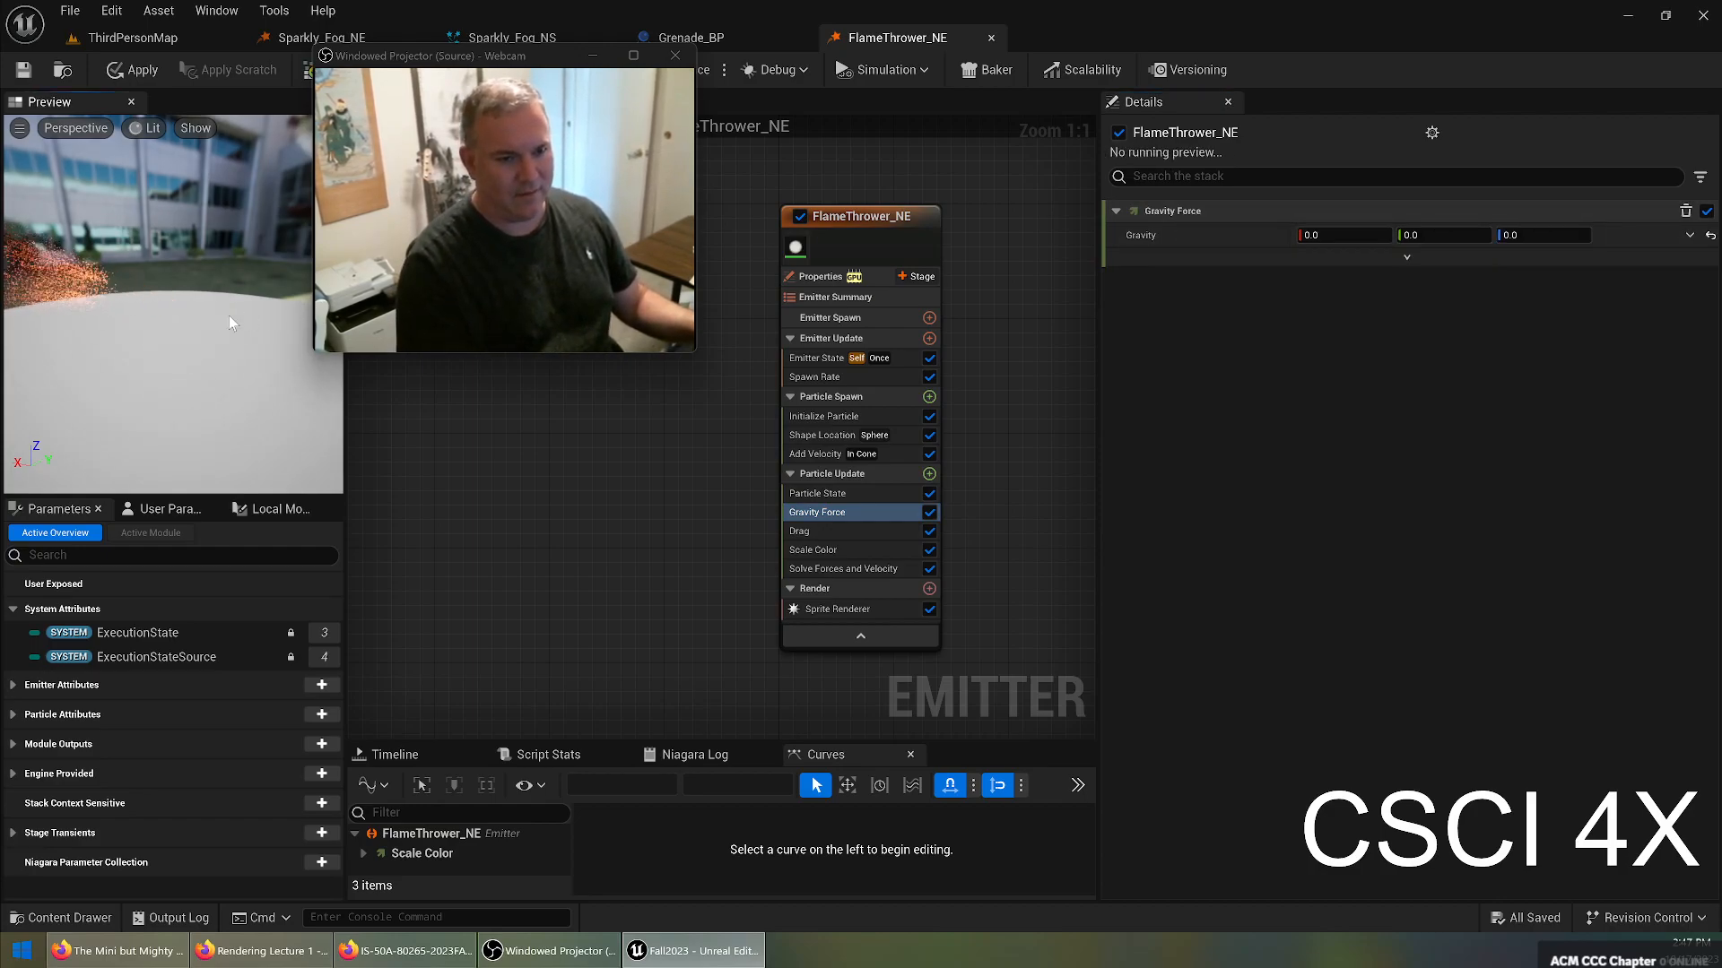
{"action": "left_click_drag", "start_coordinate": [235, 377], "coordinate": [199, 361]}
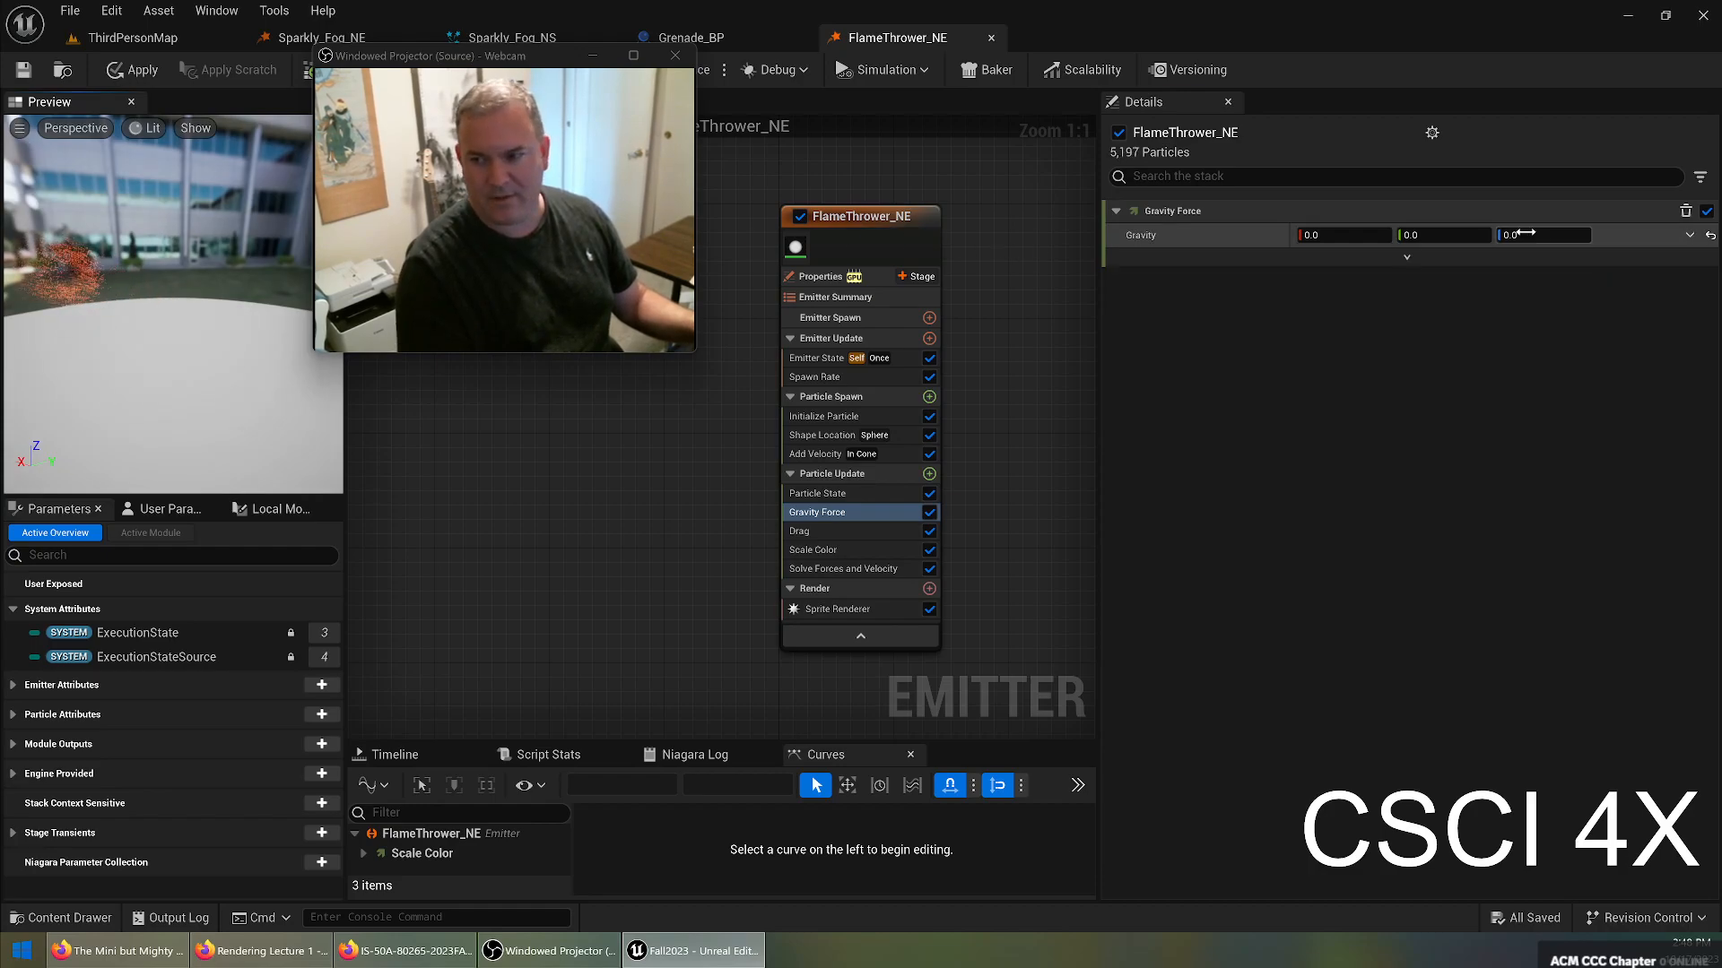
Try downward Z gravity values of -200 and -980 in the Gravity Force module, viewing the flame in the preview.
{"action": "left_click", "coordinate": [1561, 236]}
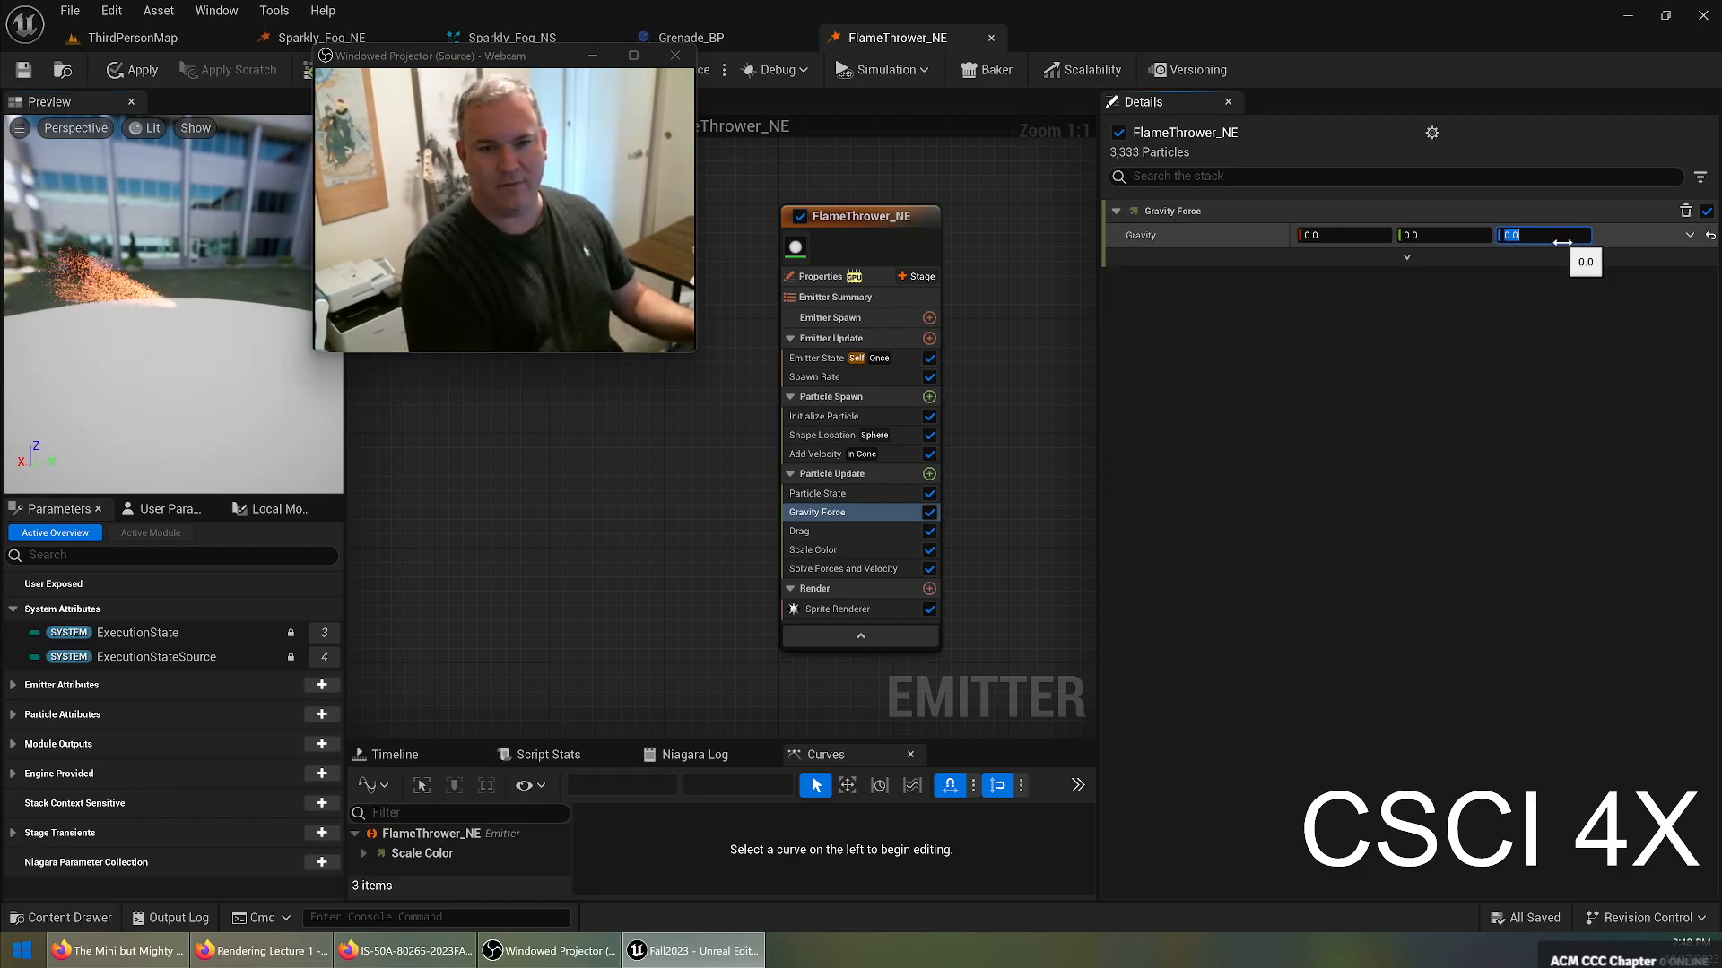
{"action": "type", "text": "-200"}
{"action": "key", "text": "Return"}
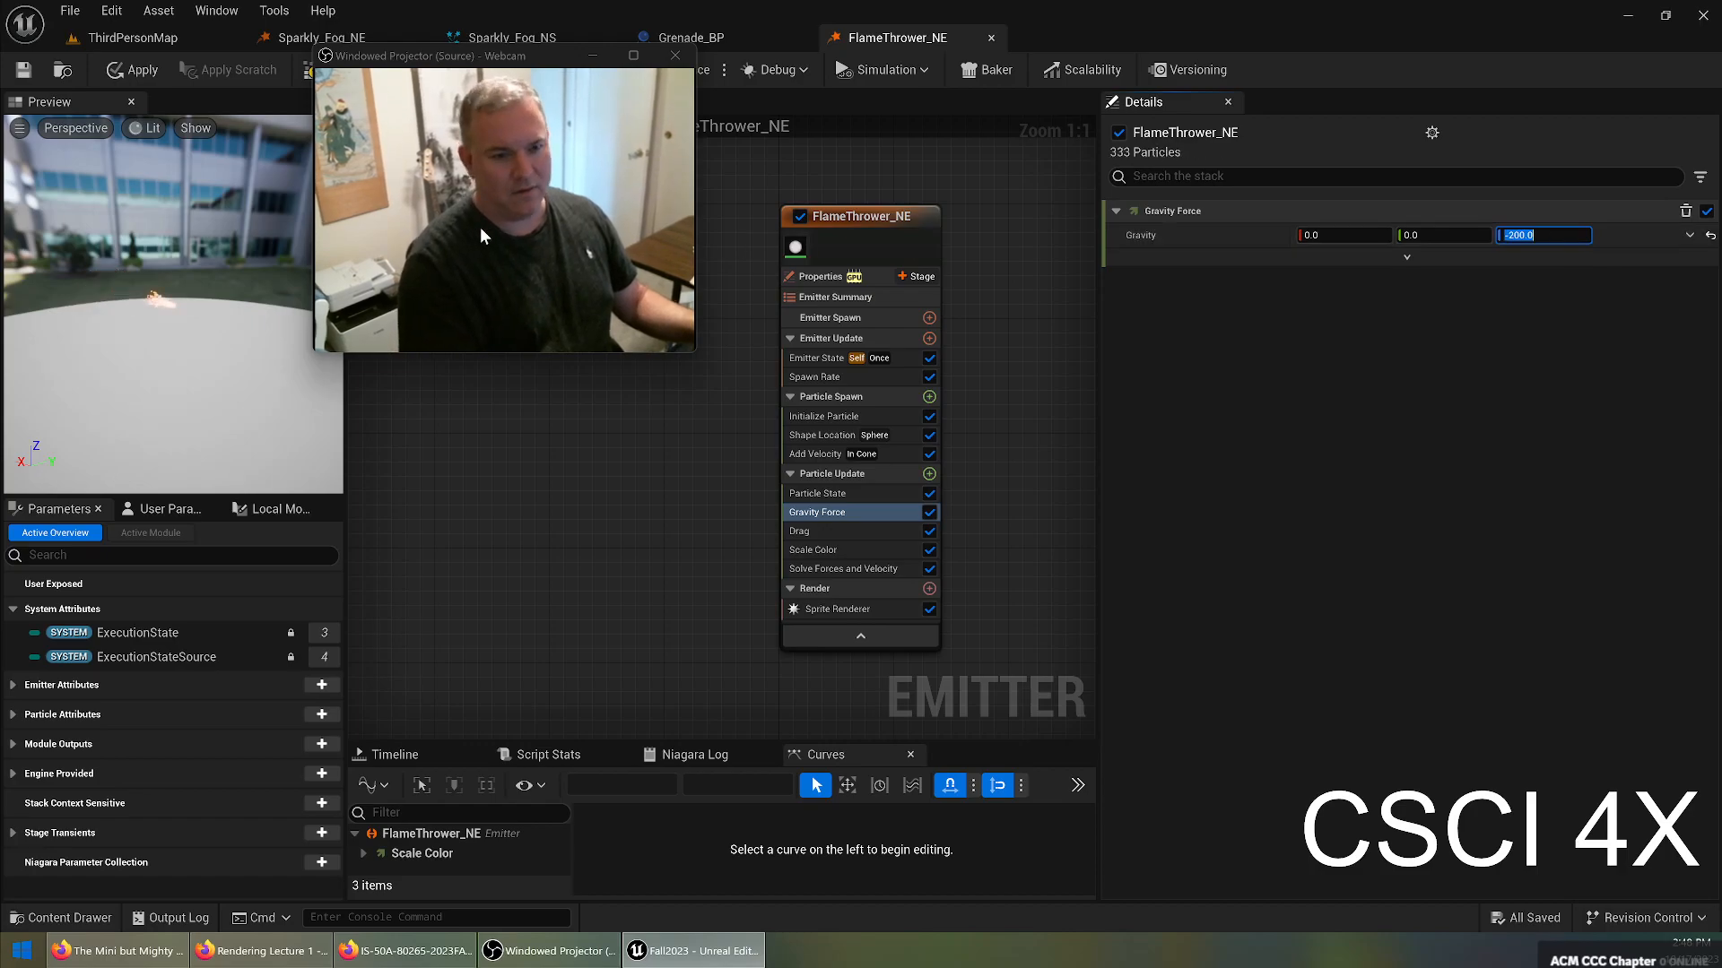
{"action": "left_click_drag", "start_coordinate": [158, 357], "coordinate": [121, 347]}
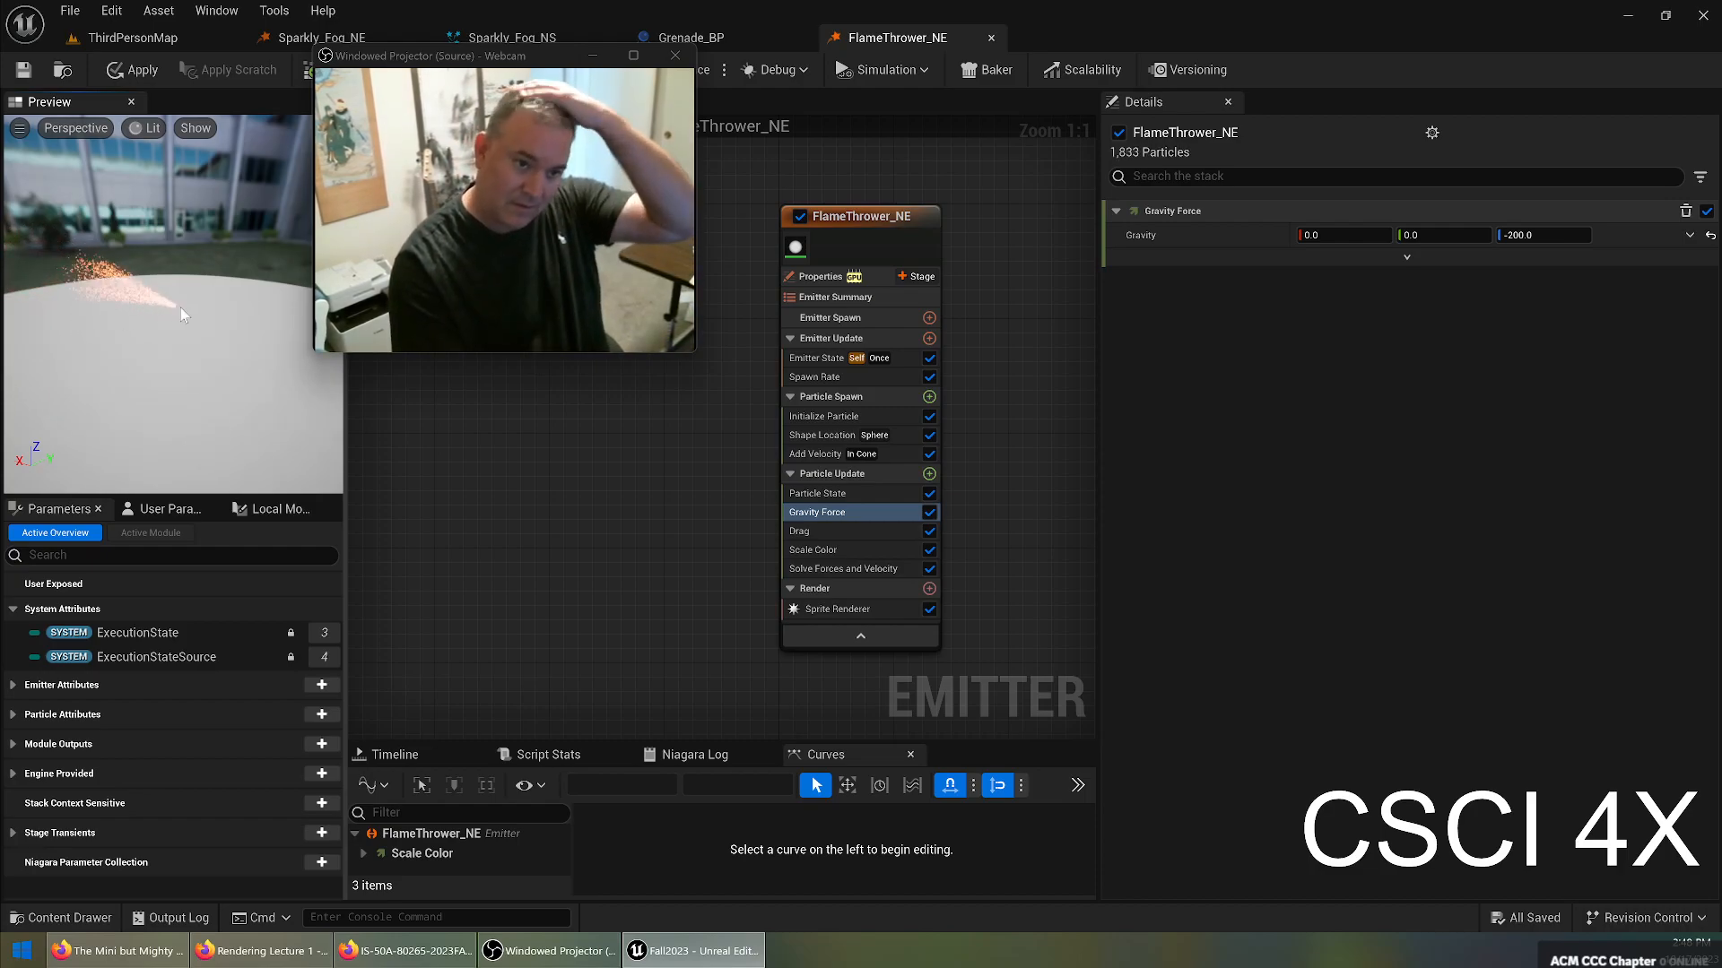
{"action": "left_click", "coordinate": [1521, 235]}
{"action": "type", "text": "-980"}
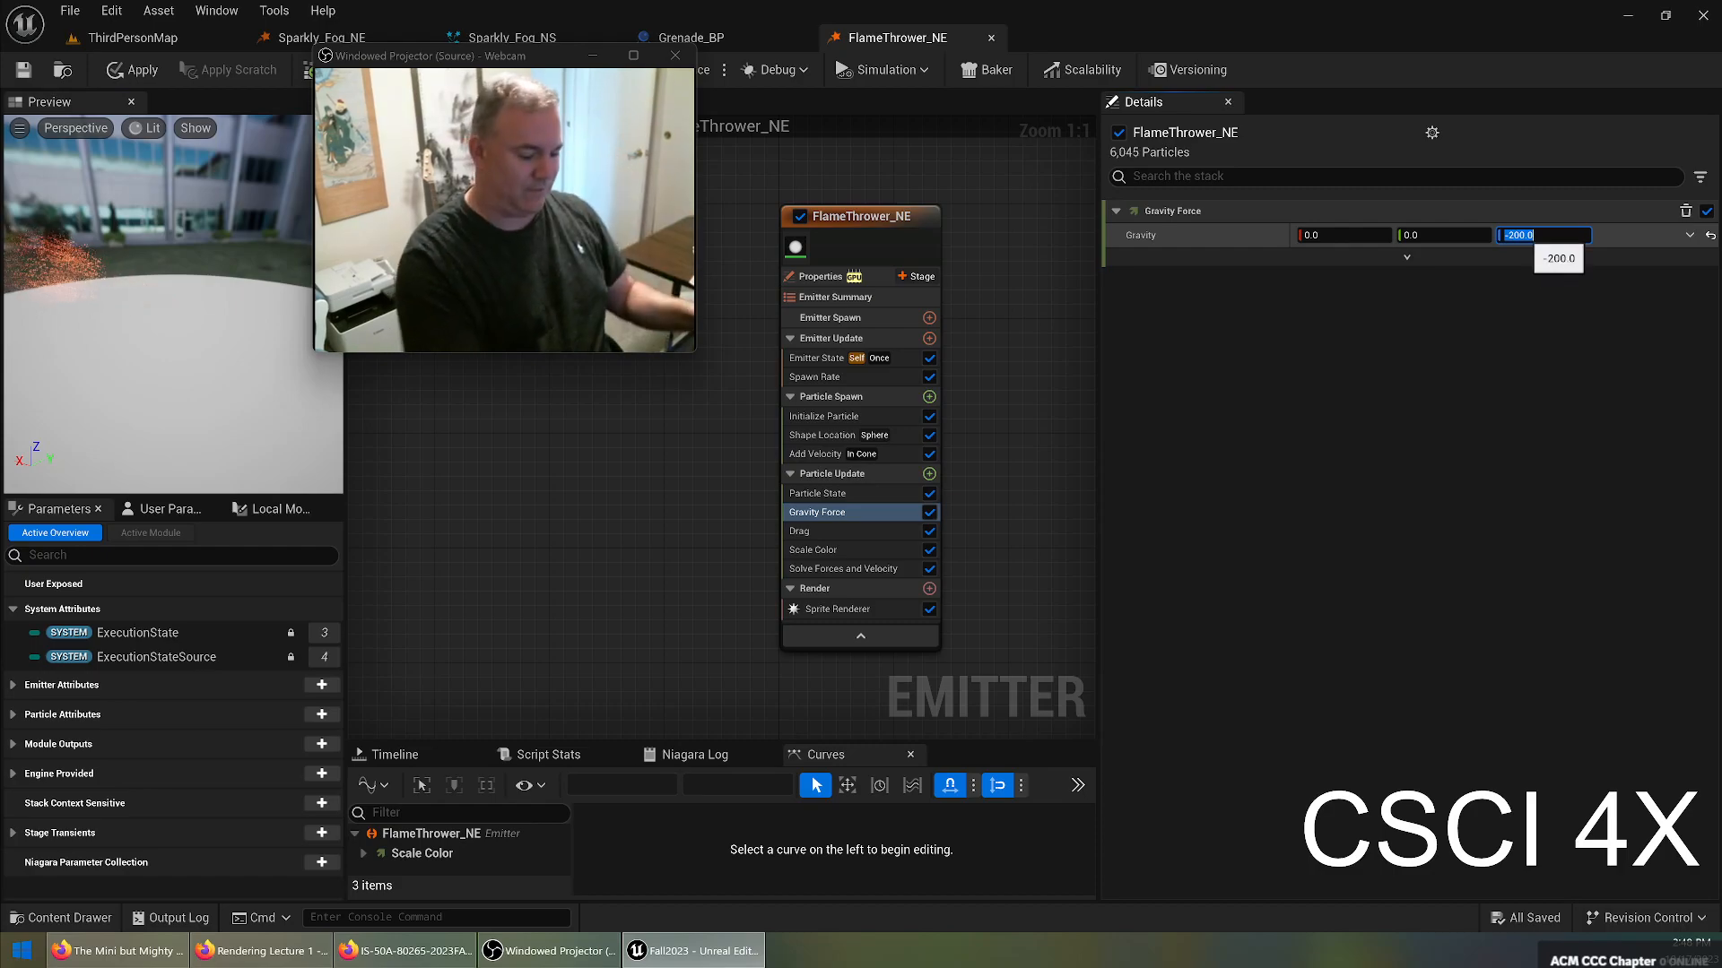
{"action": "key", "text": "Return"}
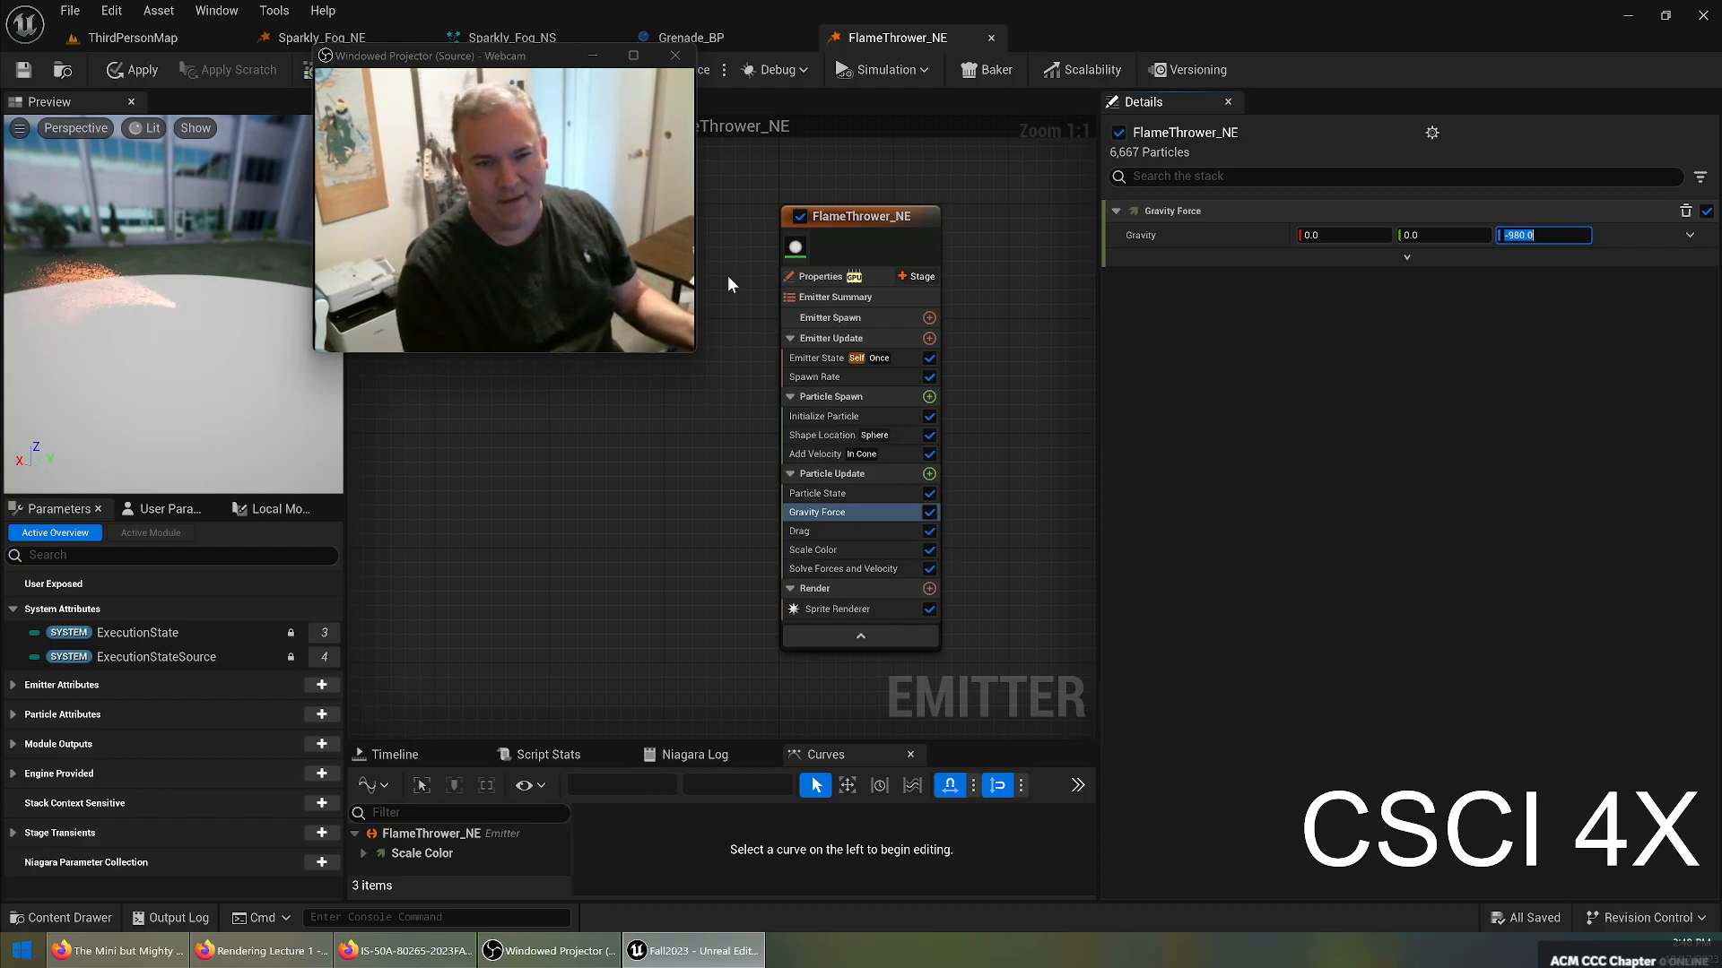
Try an upward Z gravity of 200, check the preview, and reset the Z gravity to 0.
{"action": "type", "text": "200"}
{"action": "key", "text": "Return"}
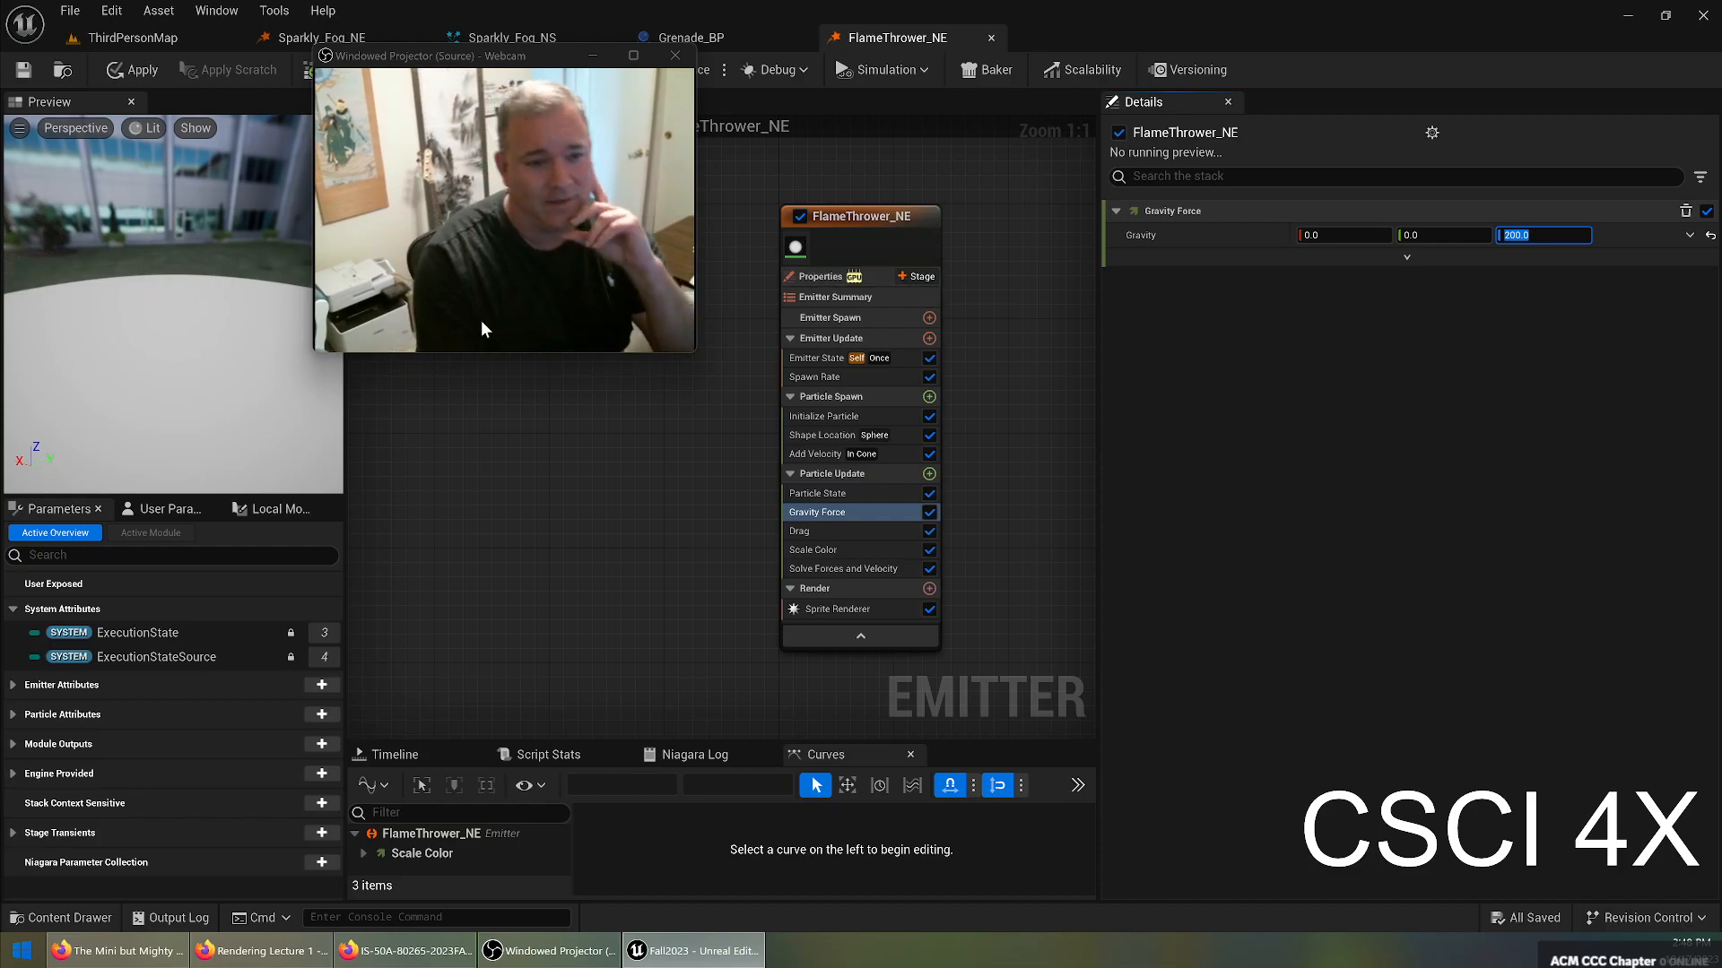
{"action": "mouse_move", "coordinate": [160, 372]}
{"action": "left_mouse_down"}
{"action": "mouse_move", "coordinate": [233, 377]}
{"action": "mouse_move", "coordinate": [159, 371]}
{"action": "mouse_move", "coordinate": [207, 368]}
{"action": "mouse_move", "coordinate": [180, 369]}
{"action": "left_mouse_up"}
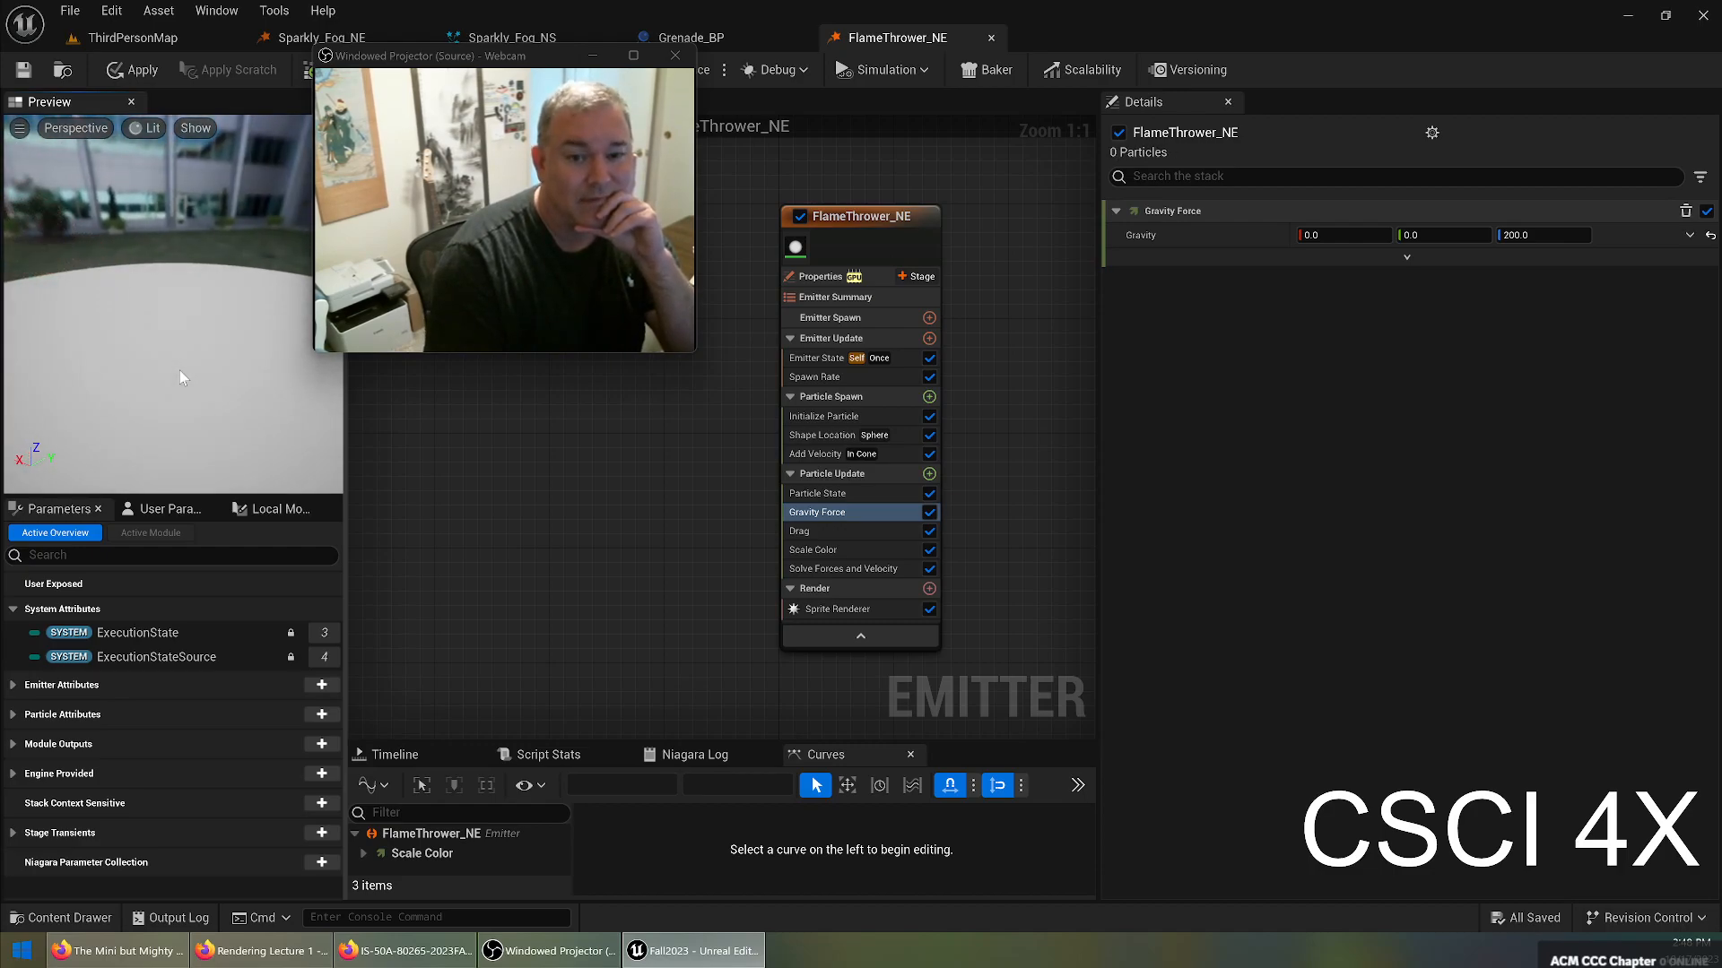
{"action": "left_click", "coordinate": [1539, 235]}
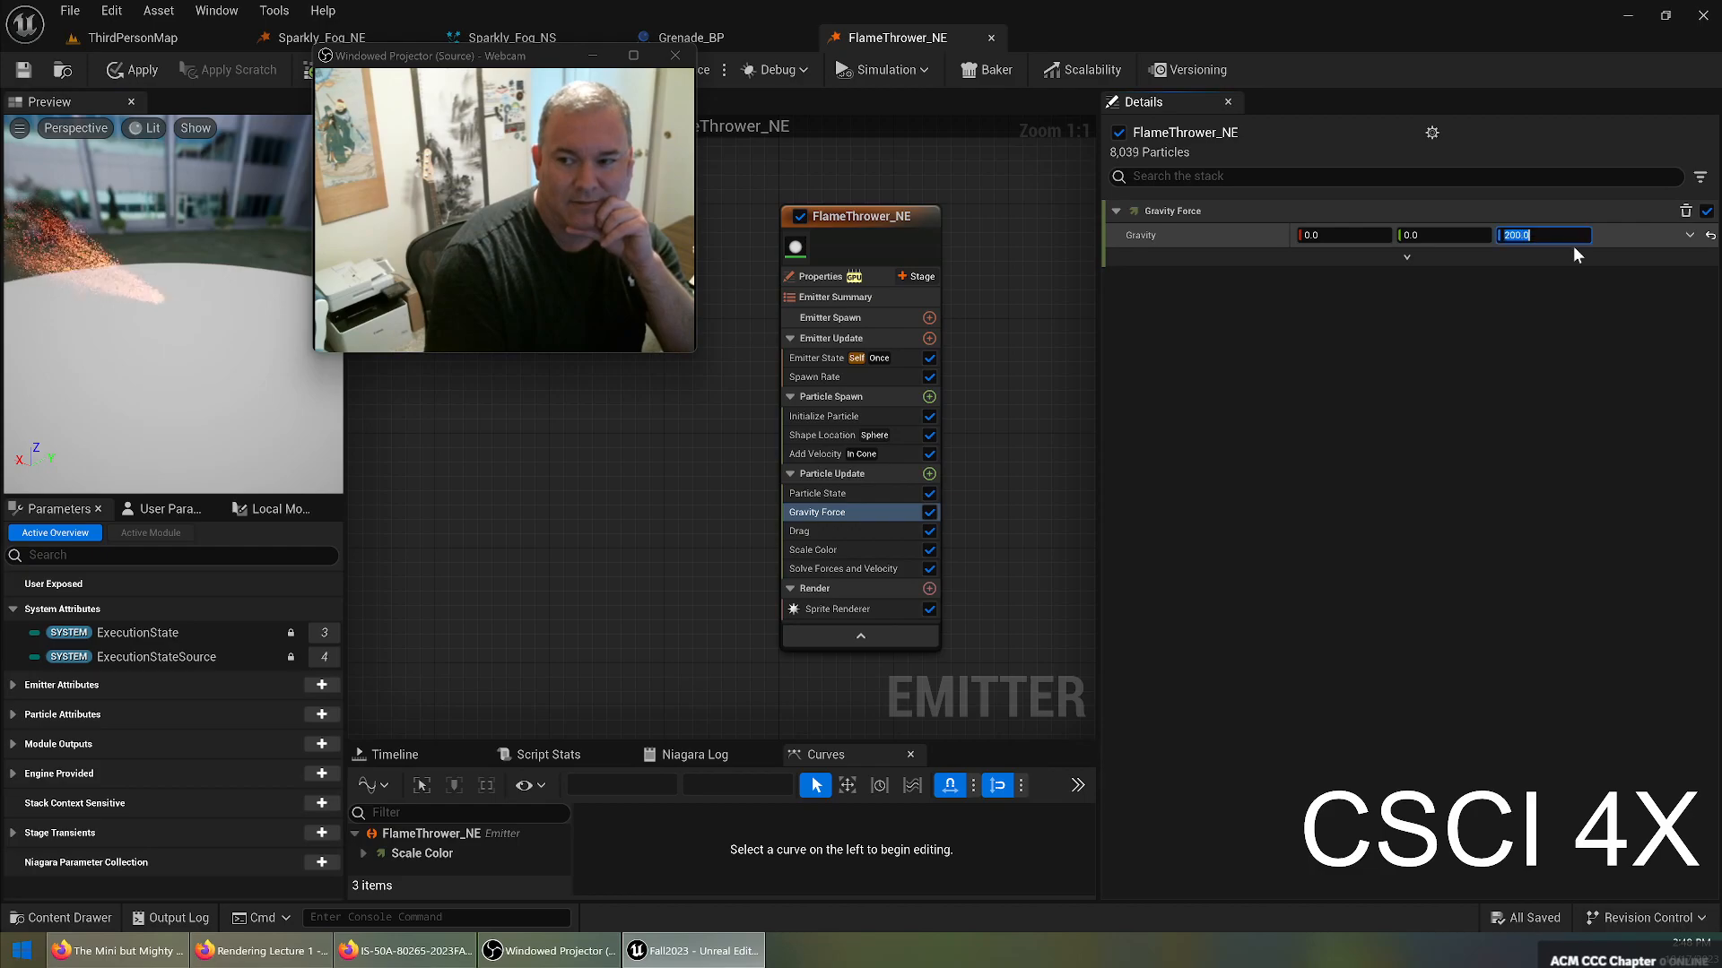
{"action": "type", "text": "0"}
{"action": "key", "text": "Return"}
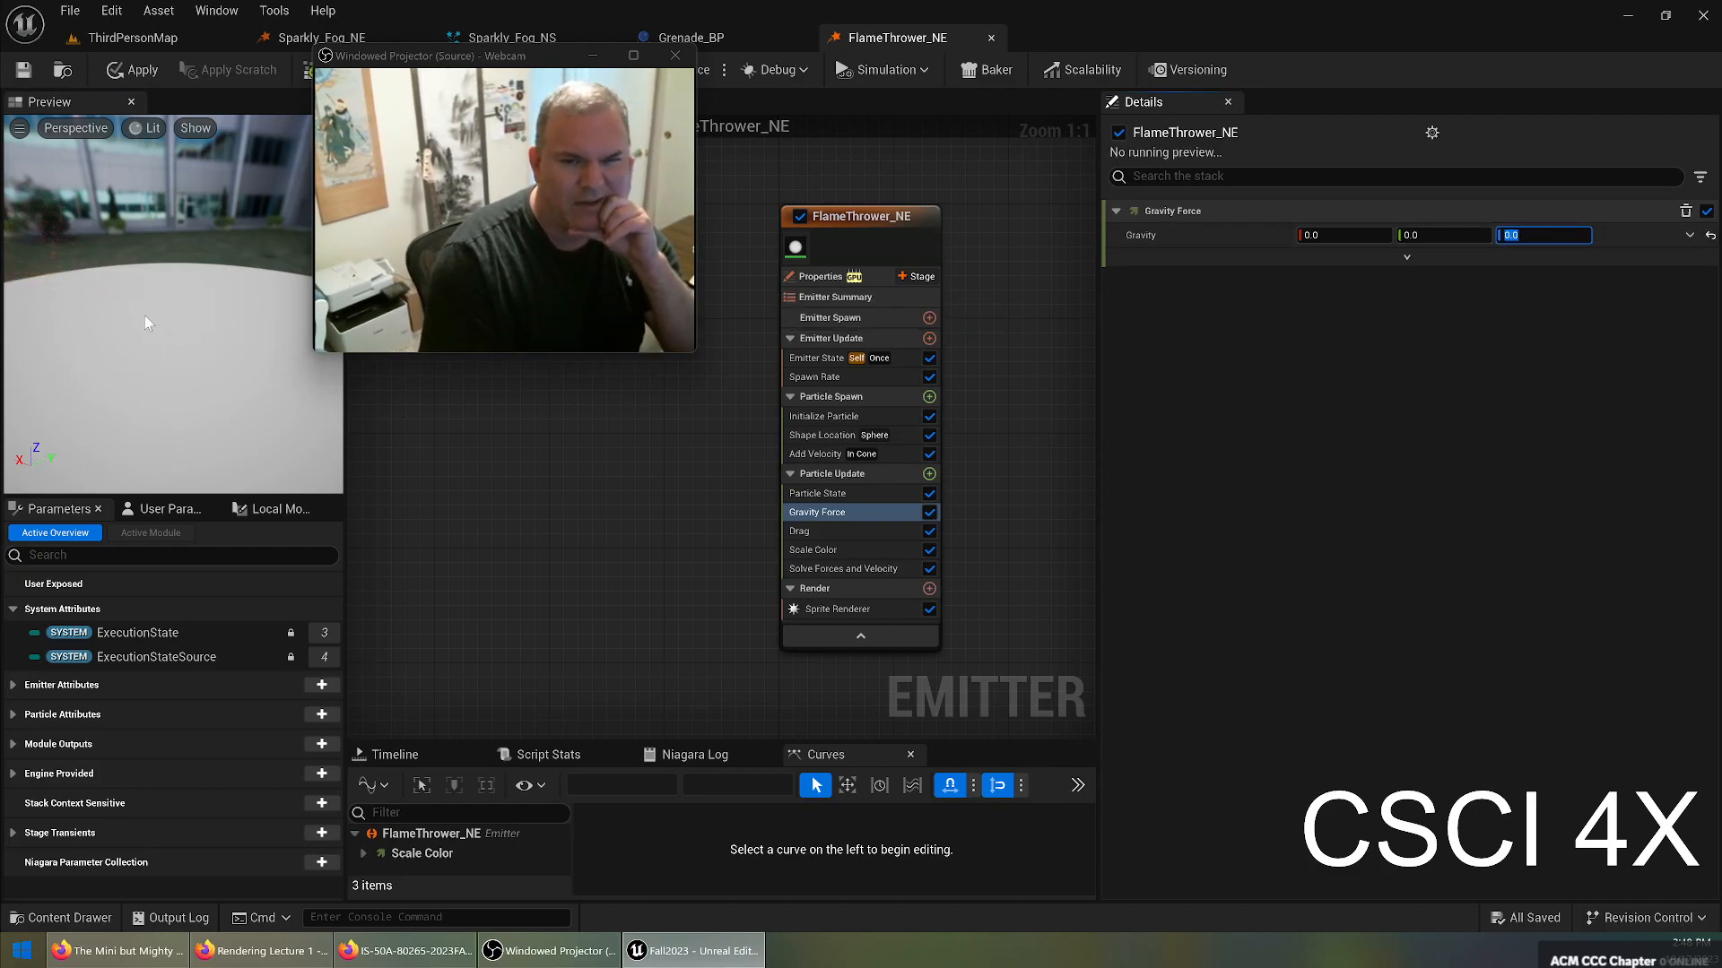
Set the Z gravity to 100 and inspect the flame in the preview.
{"action": "type", "text": "1.0"}
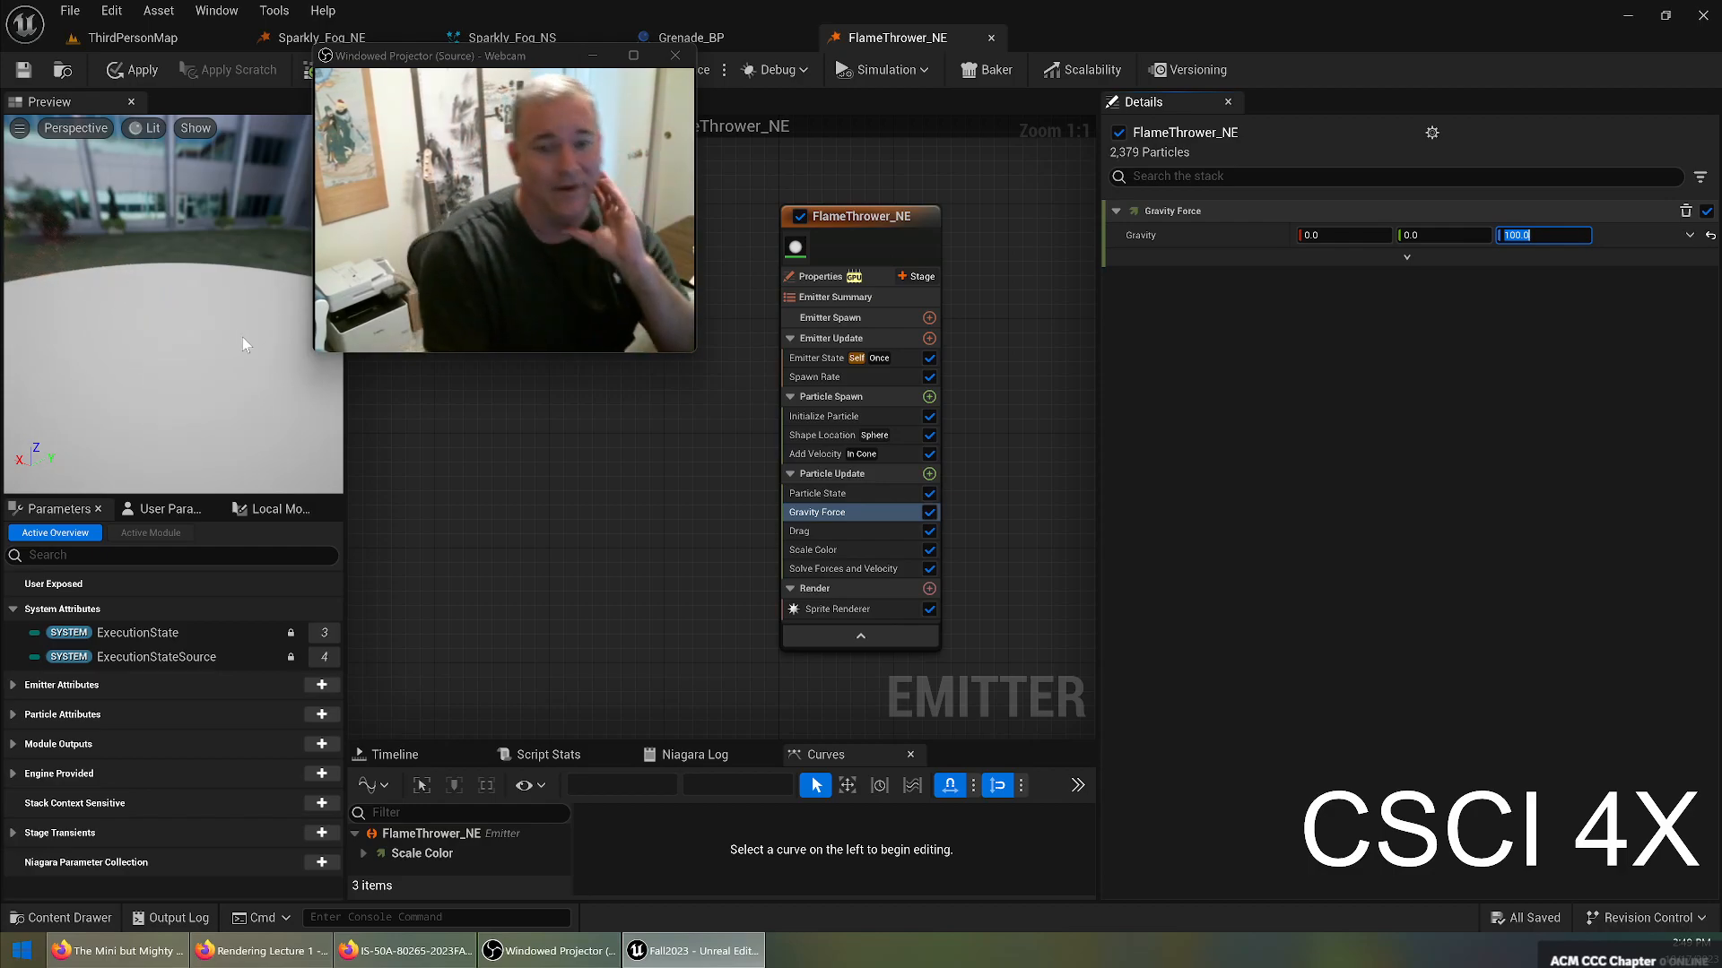
{"action": "left_click", "coordinate": [226, 394]}
{"action": "left_click_drag", "start_coordinate": [226, 395], "coordinate": [258, 407]}
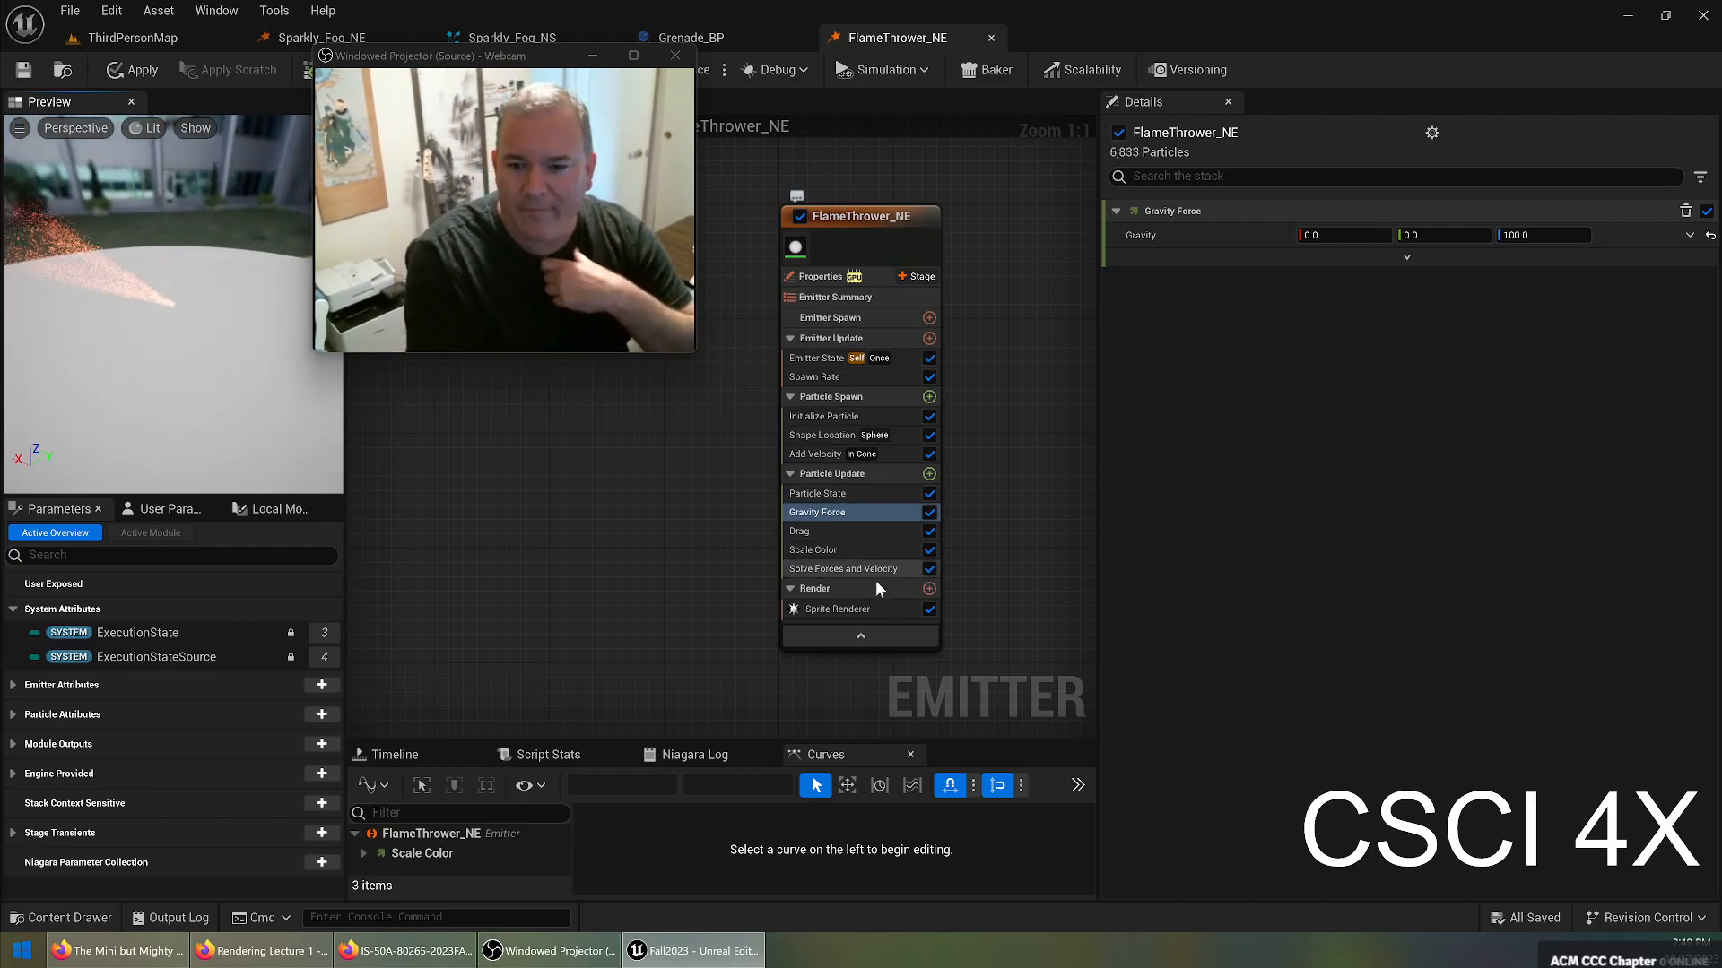
Enable the Drag value in the Drag module, set it to 1, and inspect the preview.
{"action": "left_click", "coordinate": [799, 531]}
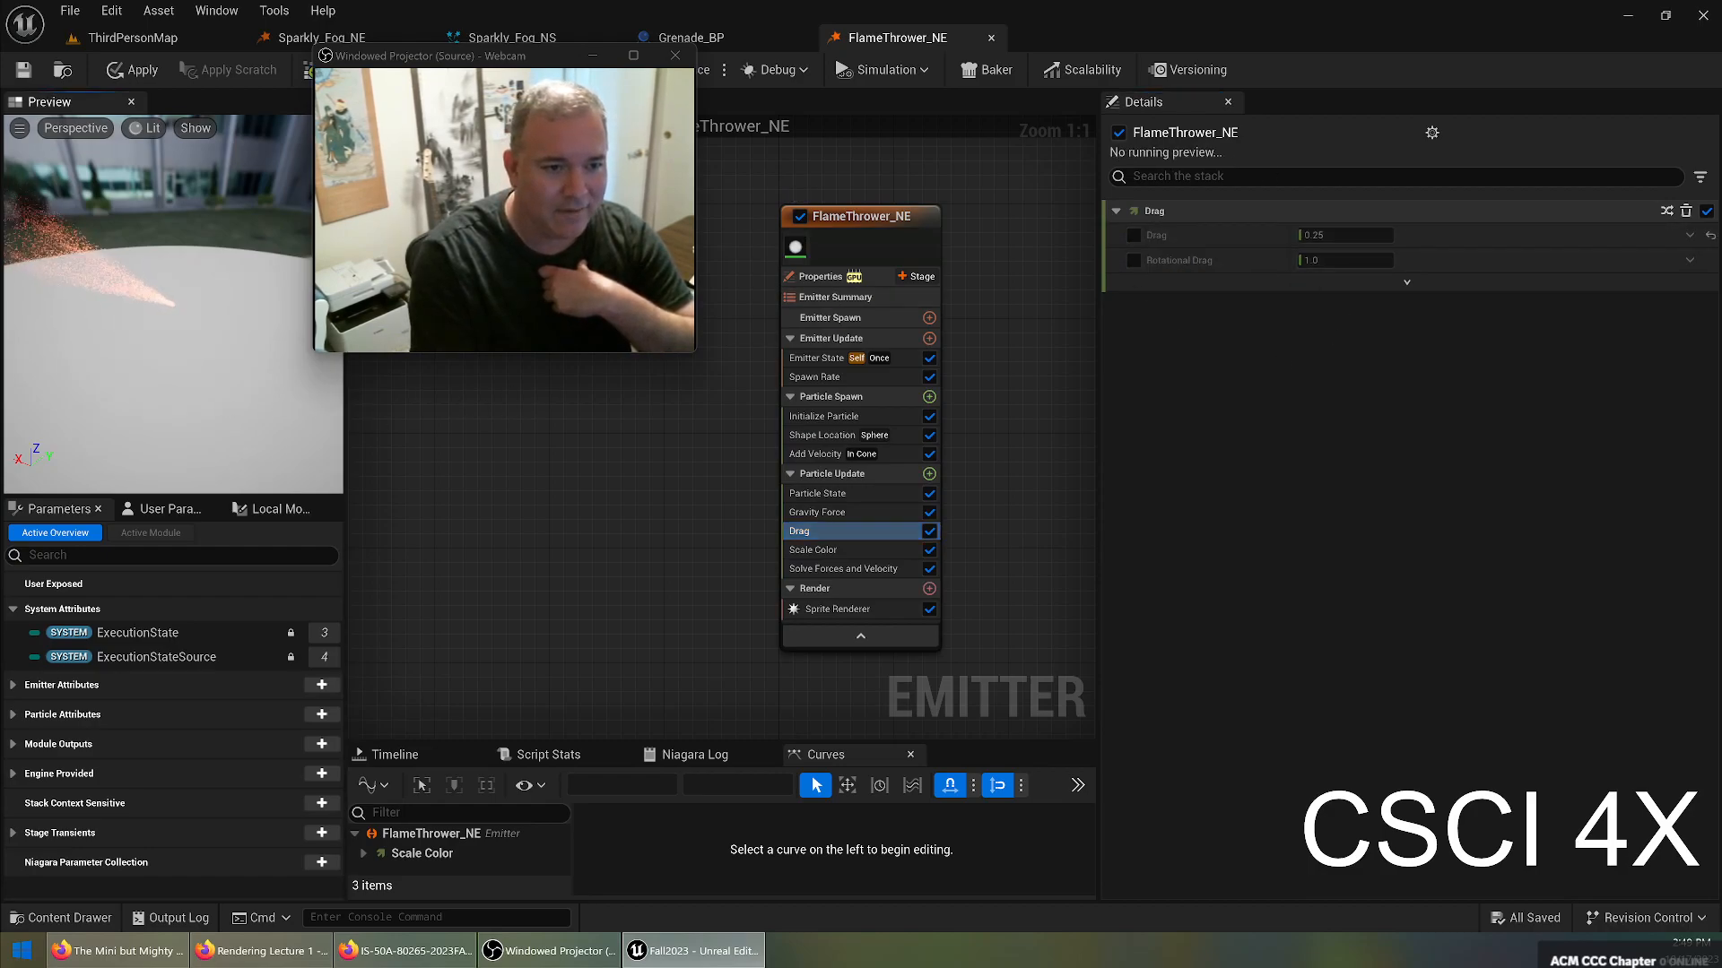
{"action": "left_click_drag", "start_coordinate": [253, 401], "coordinate": [220, 402]}
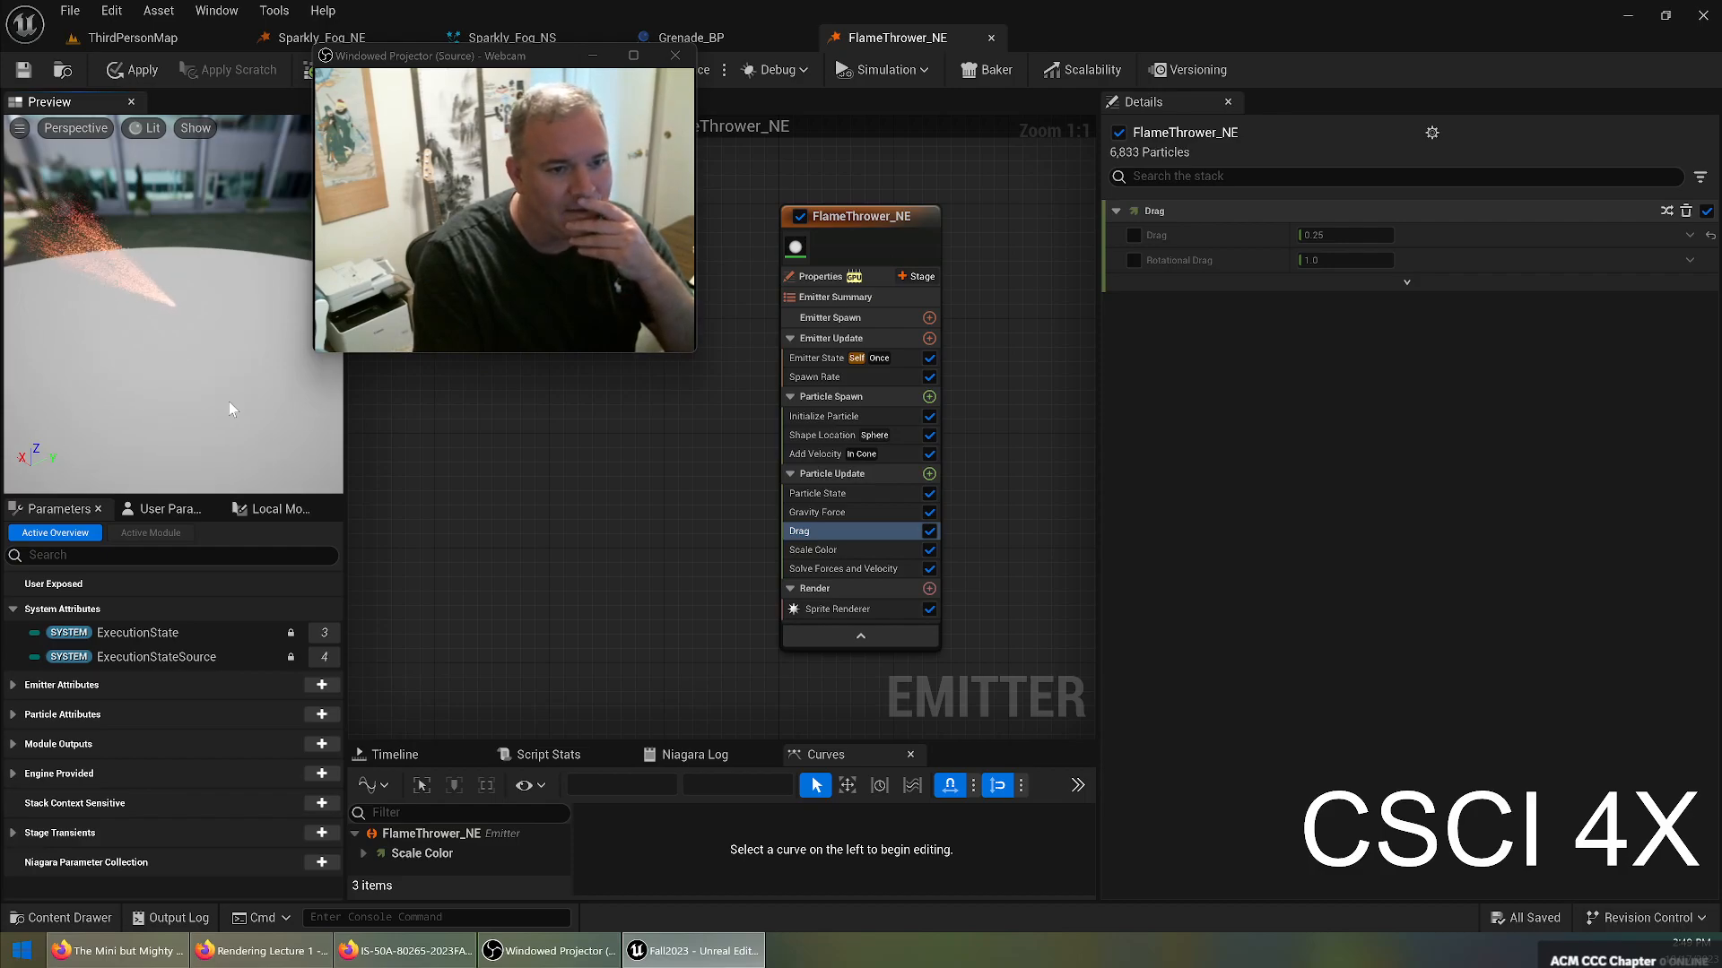
{"action": "left_click", "coordinate": [1132, 235]}
{"action": "left_click", "coordinate": [1350, 236]}
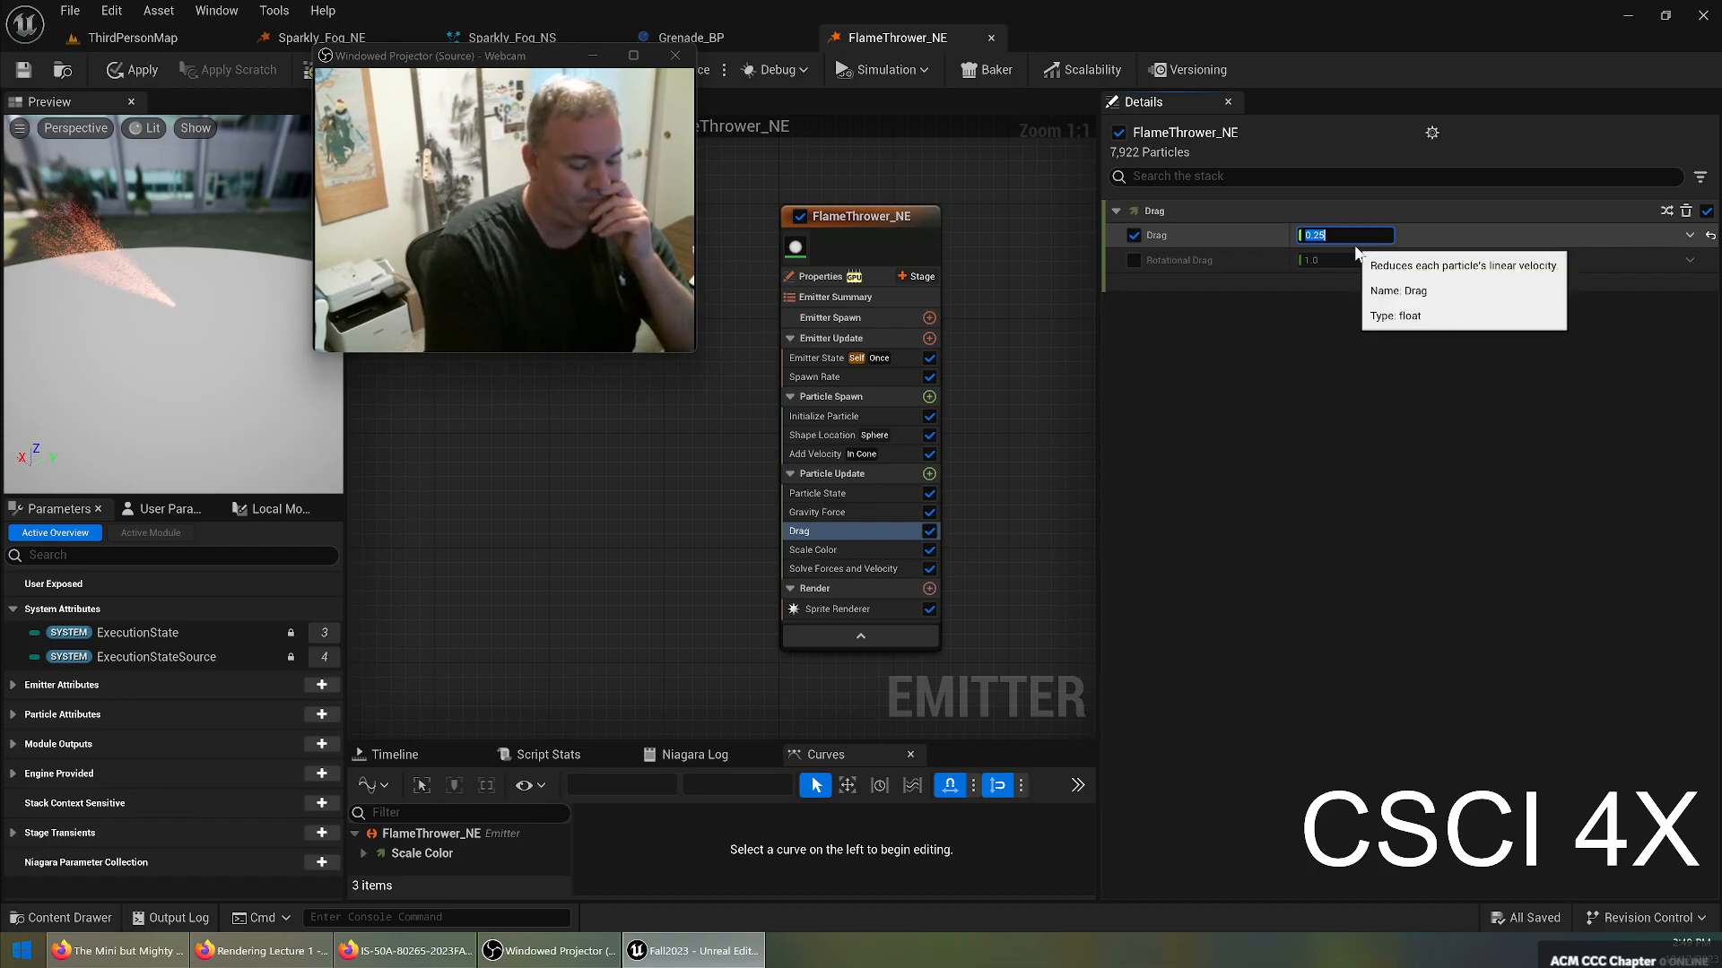
{"action": "type", "text": "1"}
{"action": "key", "text": "Return"}
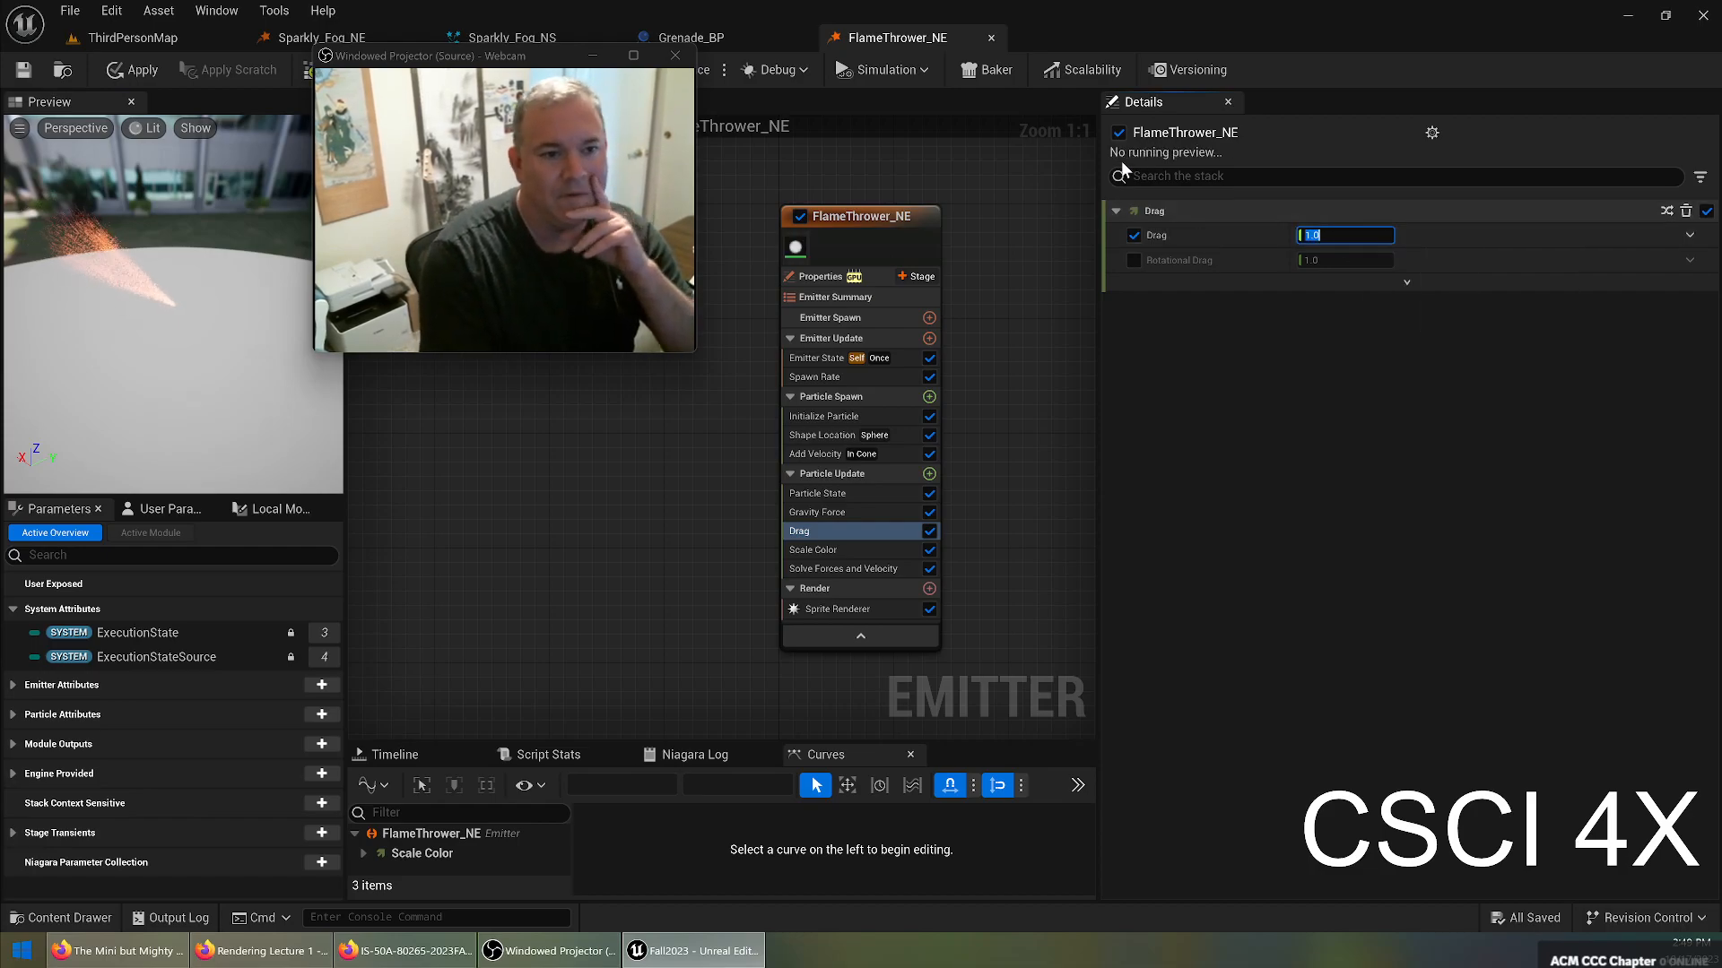
{"action": "left_click_drag", "start_coordinate": [165, 319], "coordinate": [199, 331]}
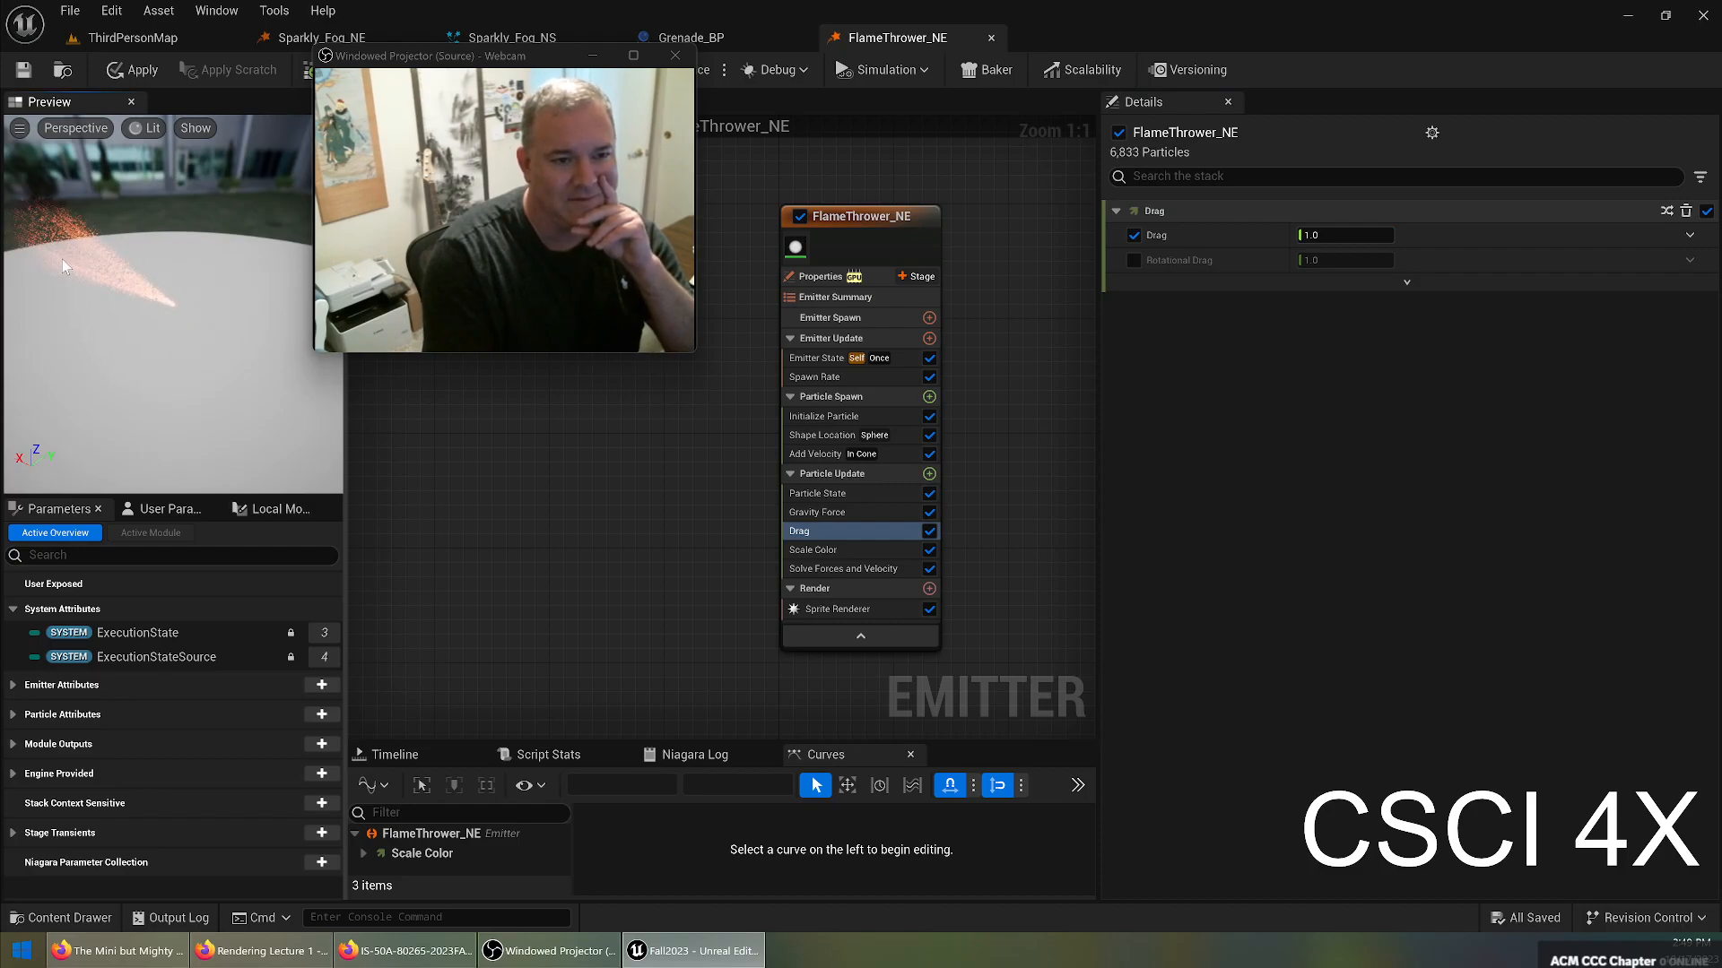
Lower the Drag value to 0.1.
{"action": "left_click", "coordinate": [1335, 231]}
{"action": "type", "text": "0.1"}
{"action": "key", "text": "Return"}
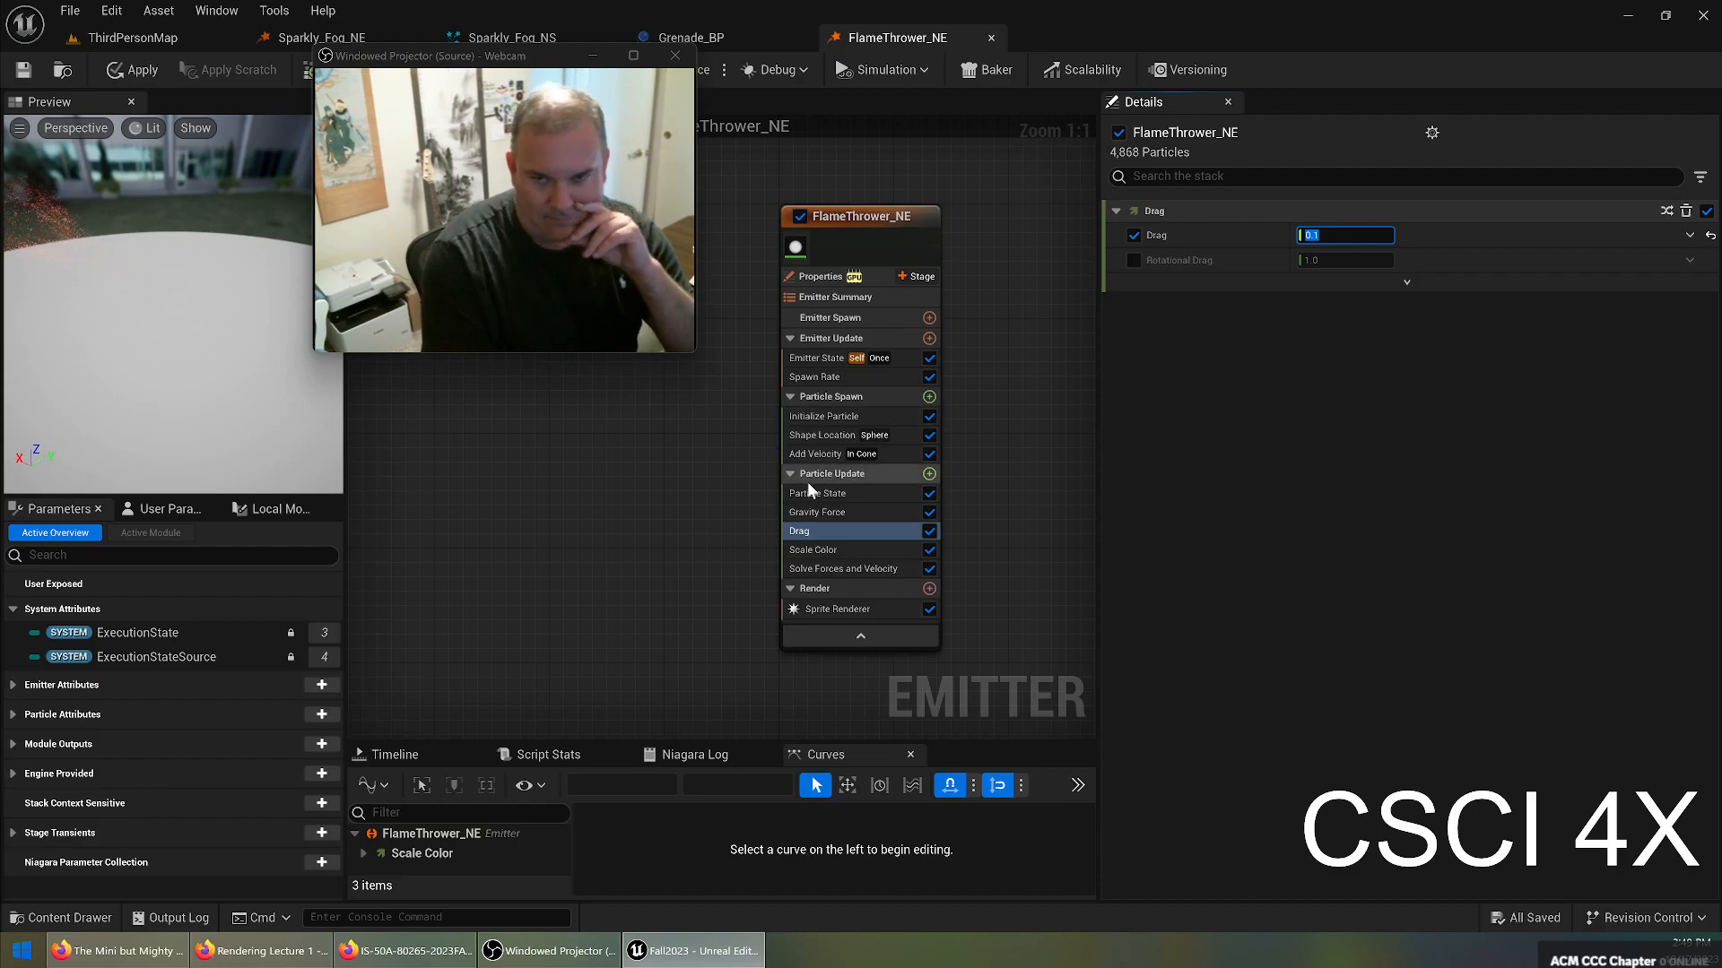
Try the speed limit of 1000 in the Solve Forces and Velocity module and turn it off again.
{"action": "left_click", "coordinate": [818, 551]}
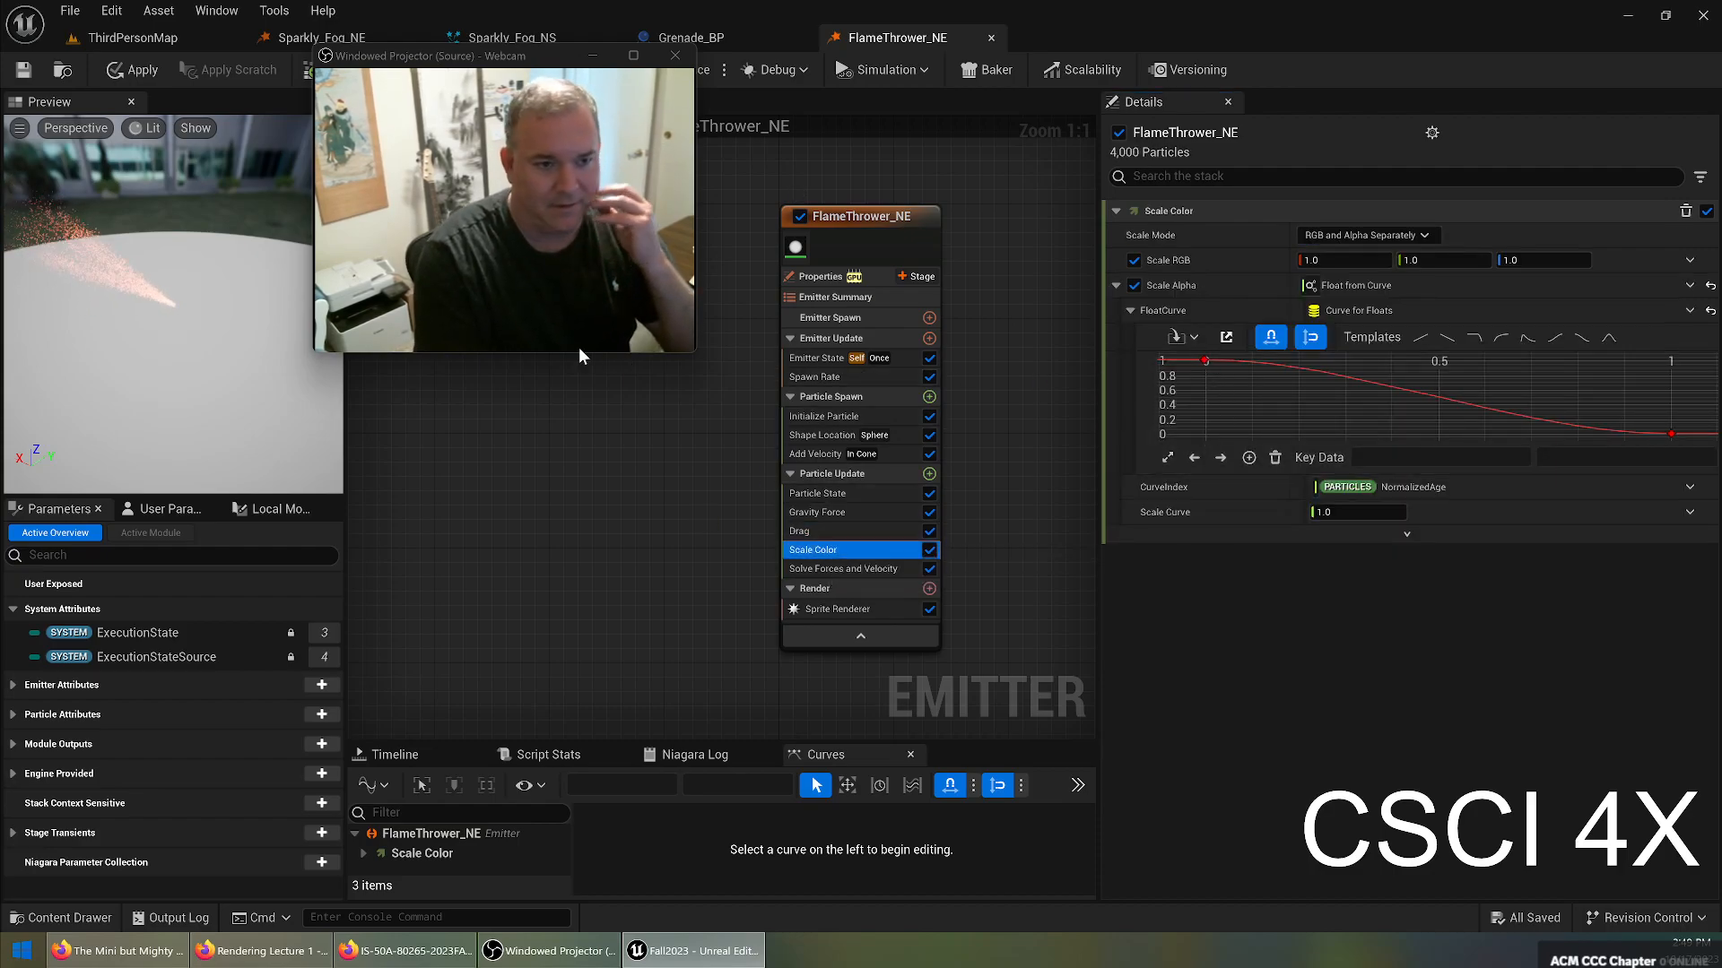
{"action": "left_click", "coordinate": [821, 569]}
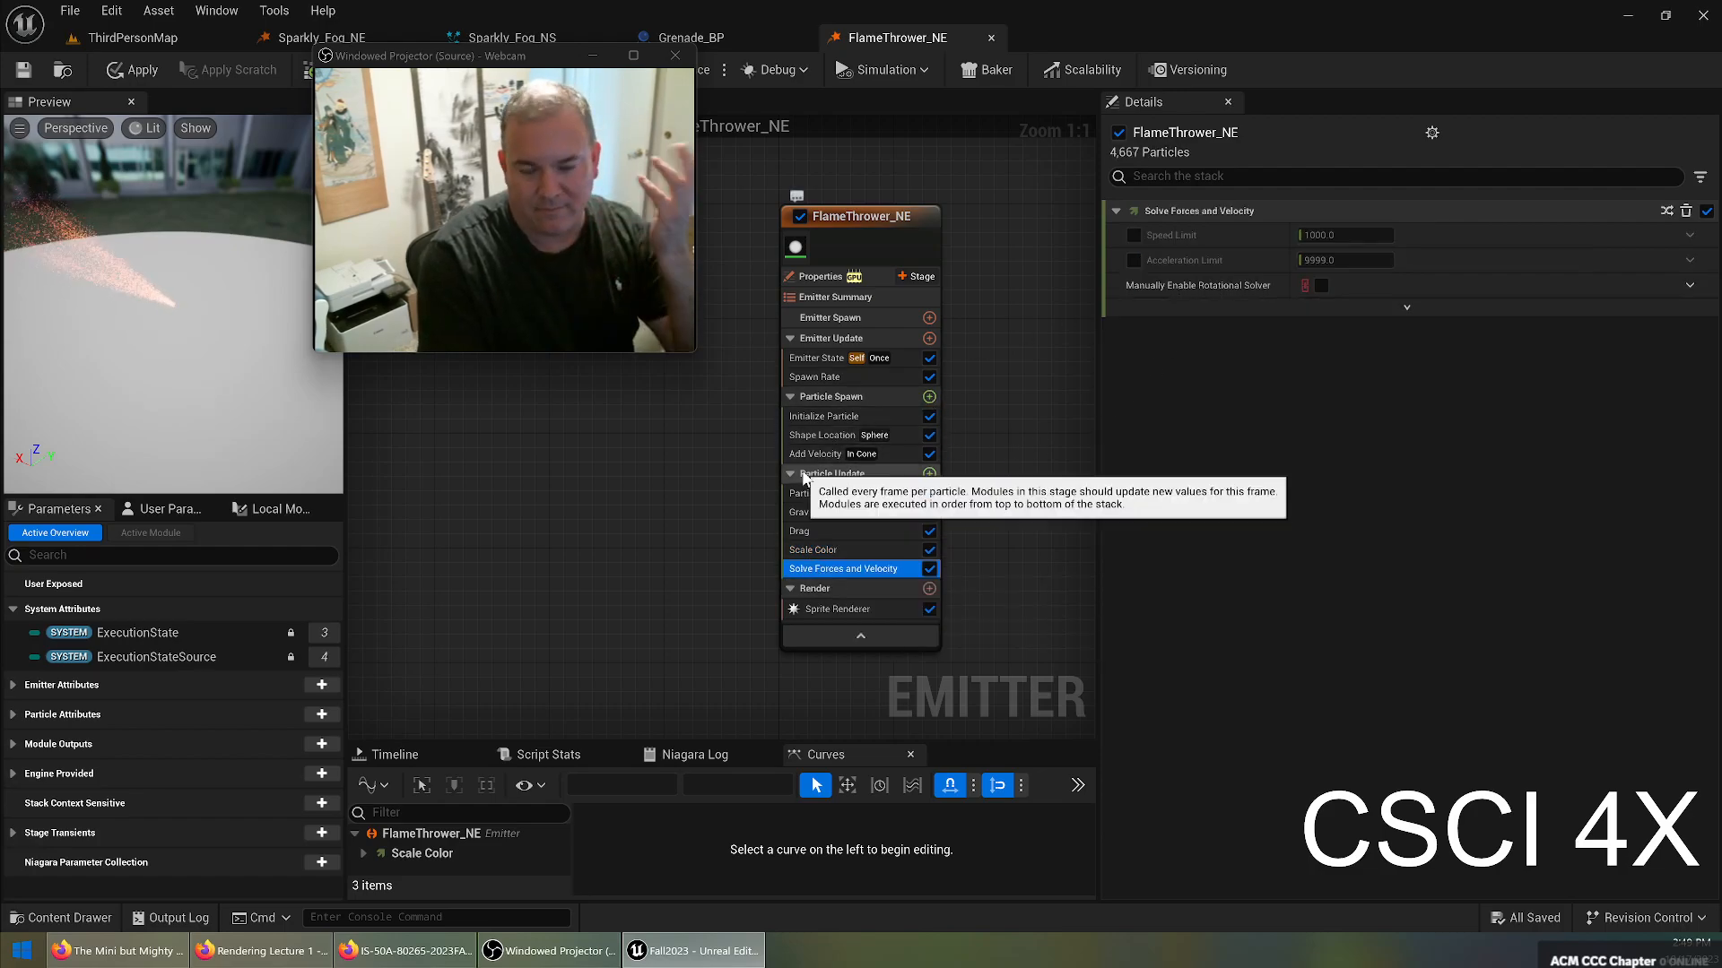
{"action": "left_click", "coordinate": [1132, 234]}
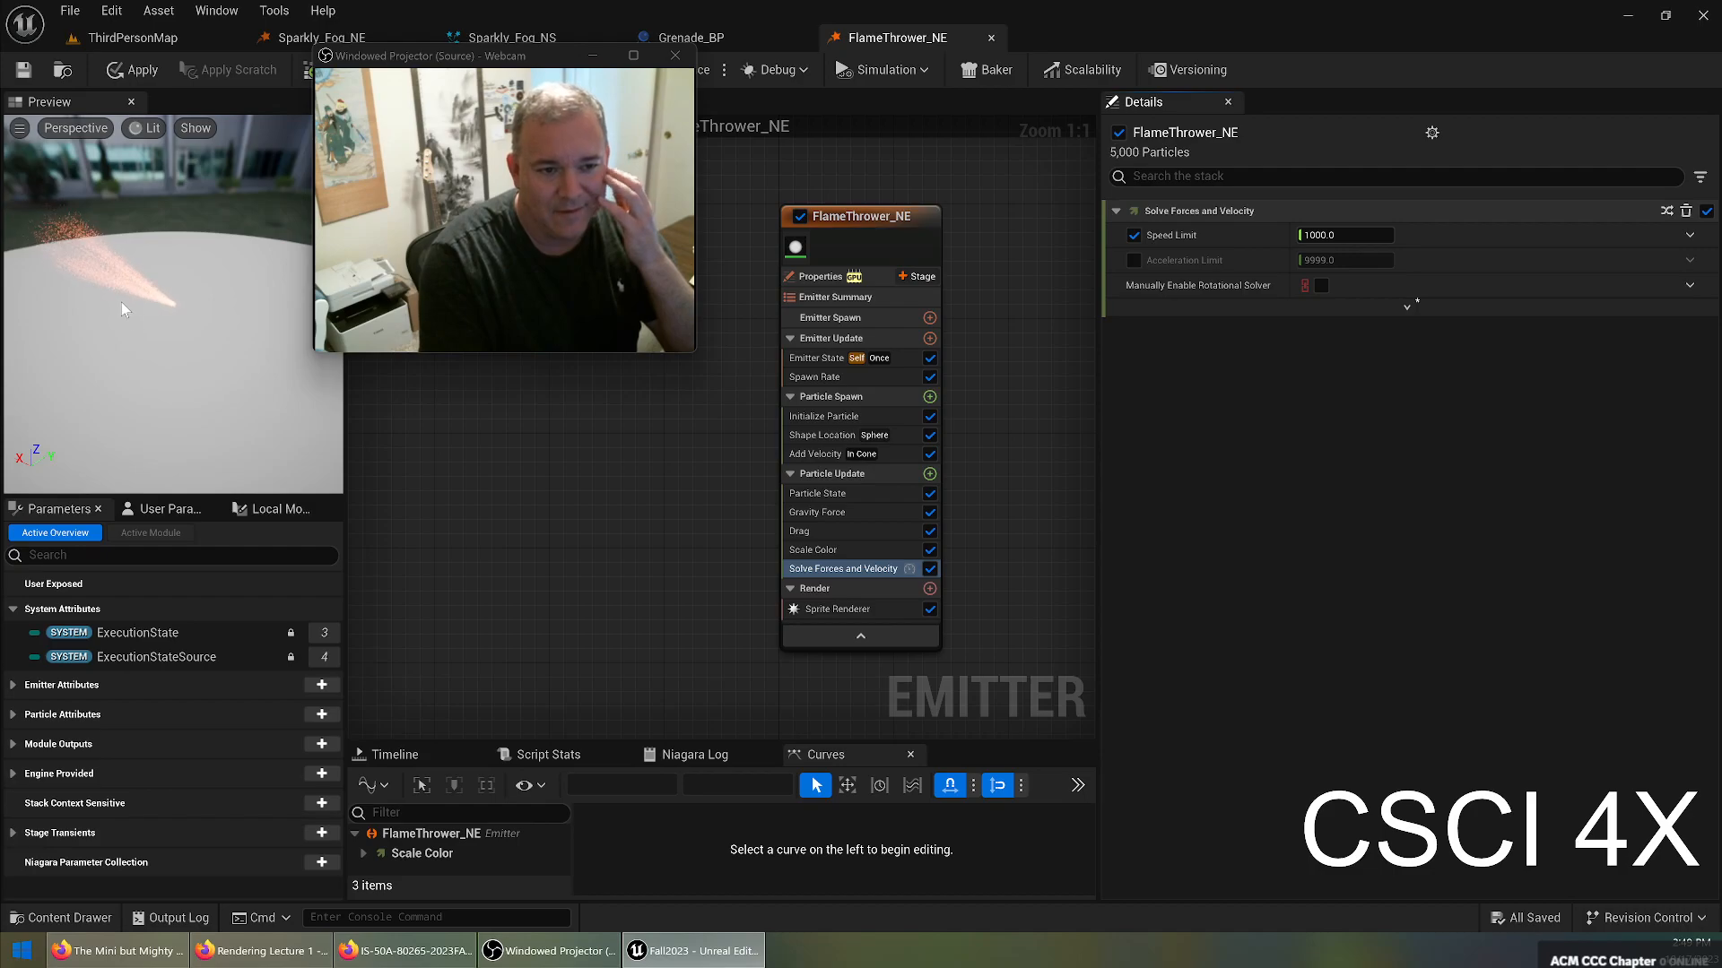
{"action": "left_click", "coordinate": [1135, 236]}
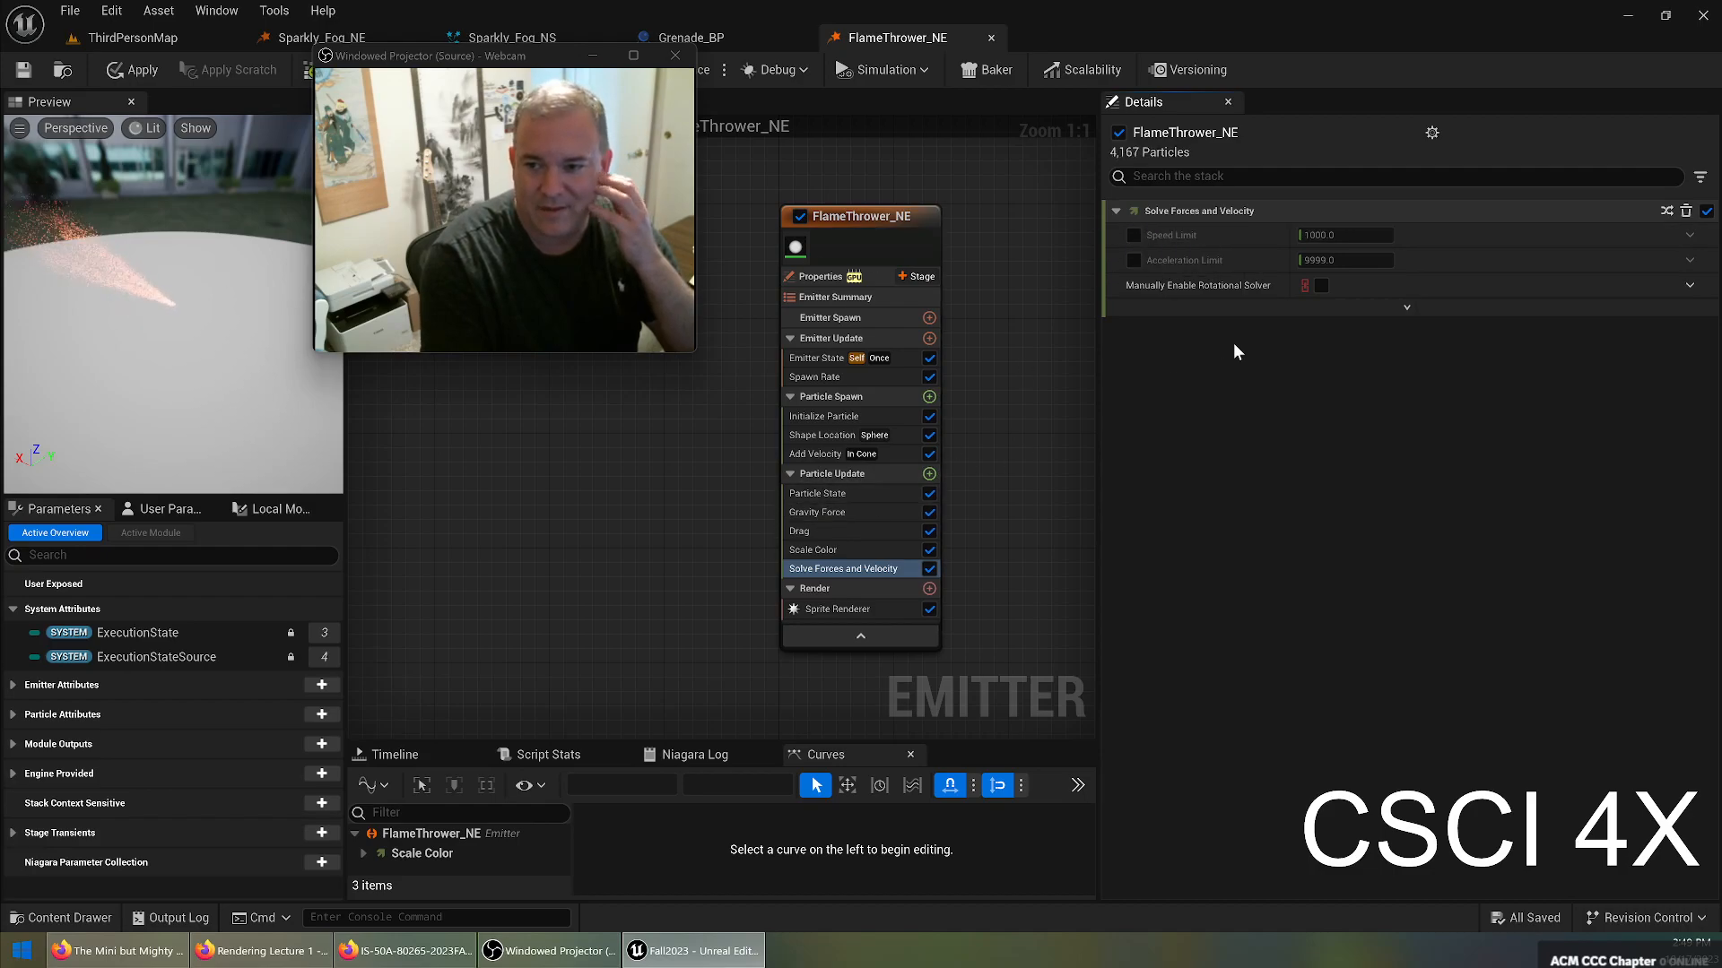
Review the Sprite Renderer and Emitter Update settings, and save the FlameThrower_NE emitter.
{"action": "left_click", "coordinate": [837, 607]}
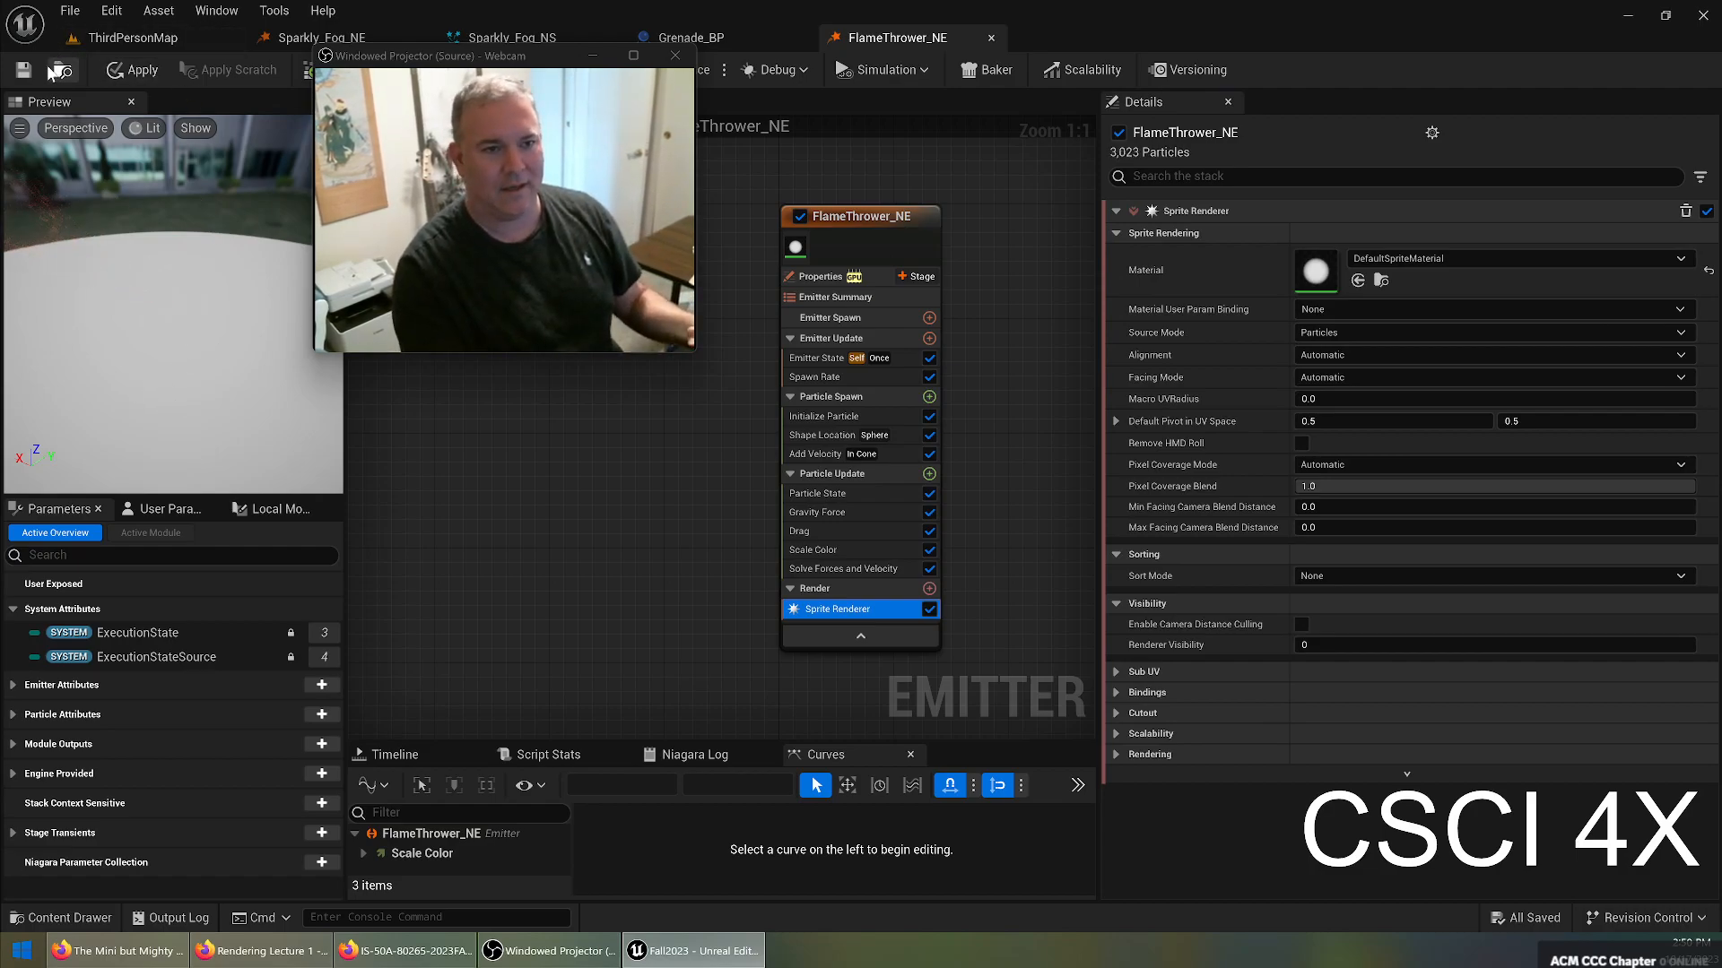
{"action": "left_click", "coordinate": [831, 317]}
{"action": "left_click", "coordinate": [830, 338]}
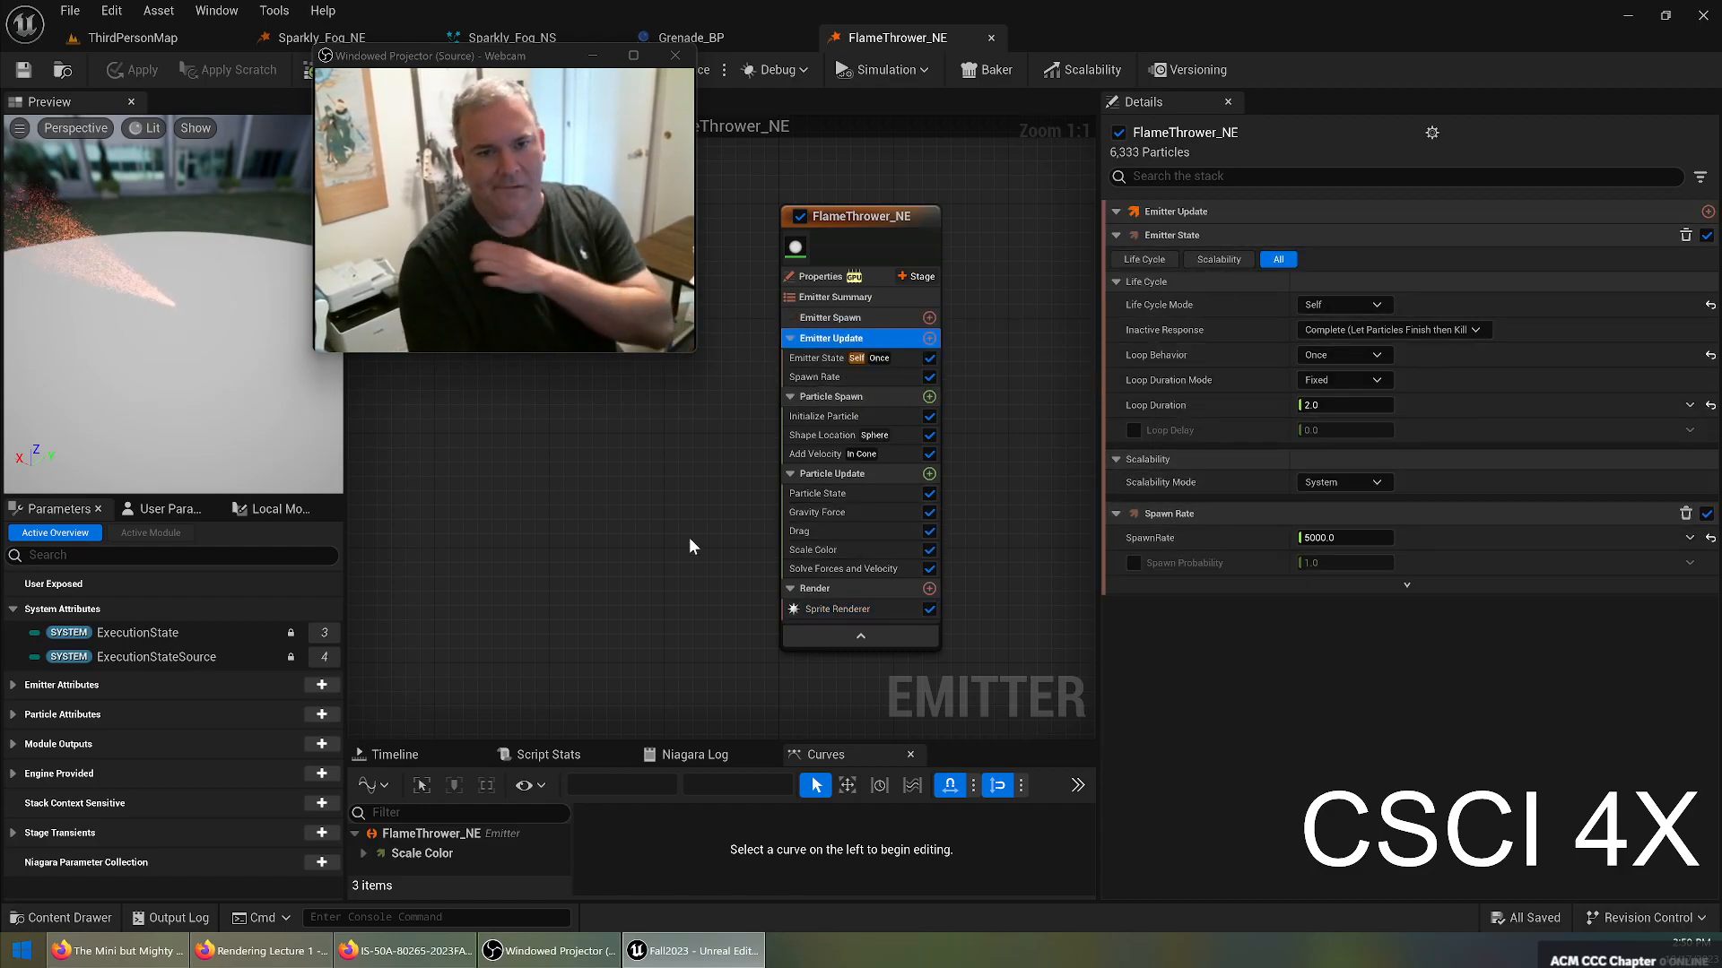
{"action": "key", "text": "ctrl+s"}
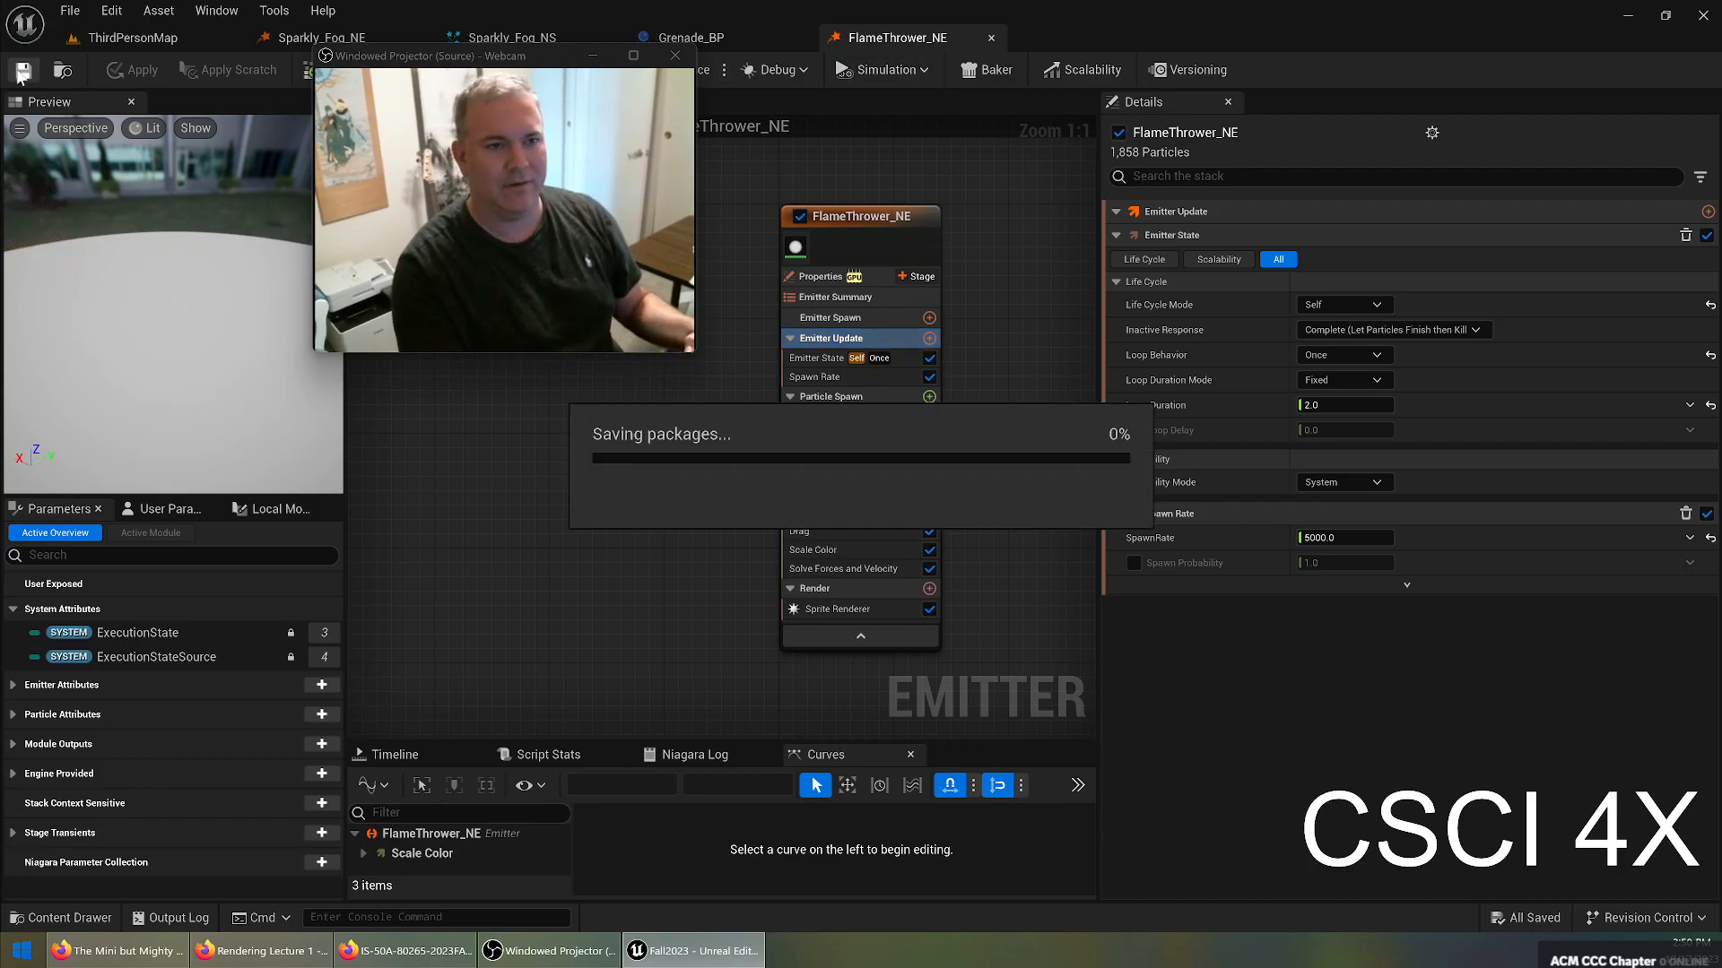
Move the webcam projector window away from the emitter graph to uncover the System Overview and compile controls.
{"action": "left_click", "coordinate": [70, 11]}
{"action": "left_click", "coordinate": [571, 61]}
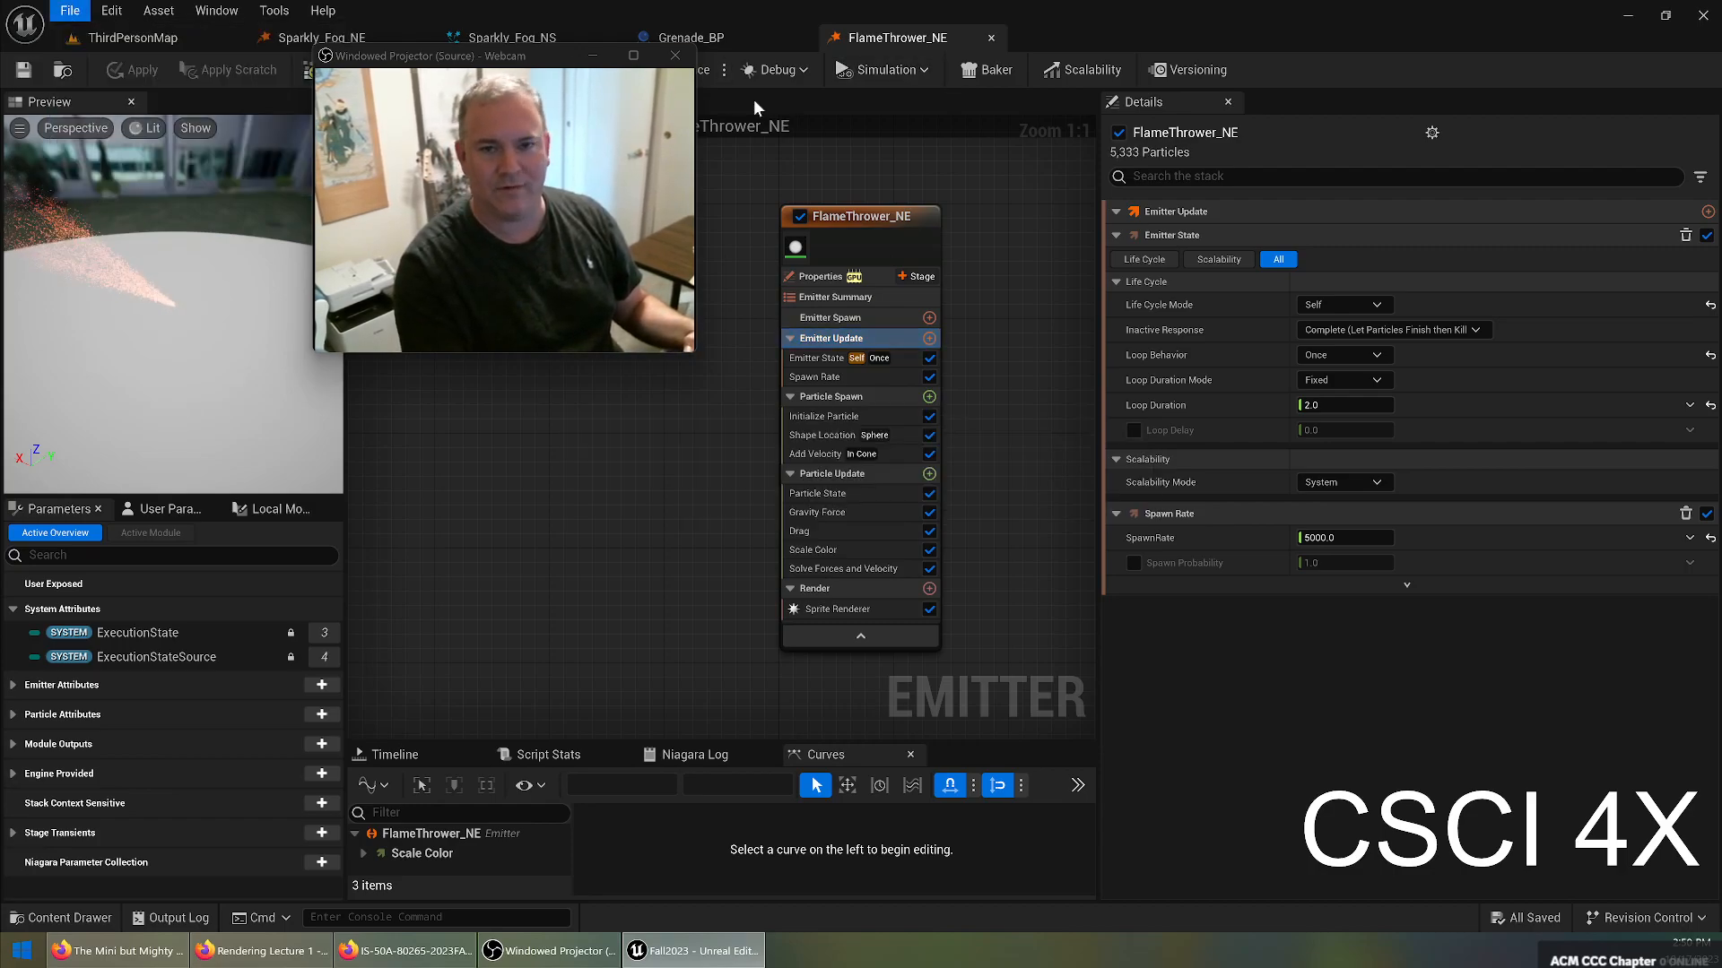
{"action": "left_click_drag", "start_coordinate": [571, 61], "coordinate": [1561, 23]}
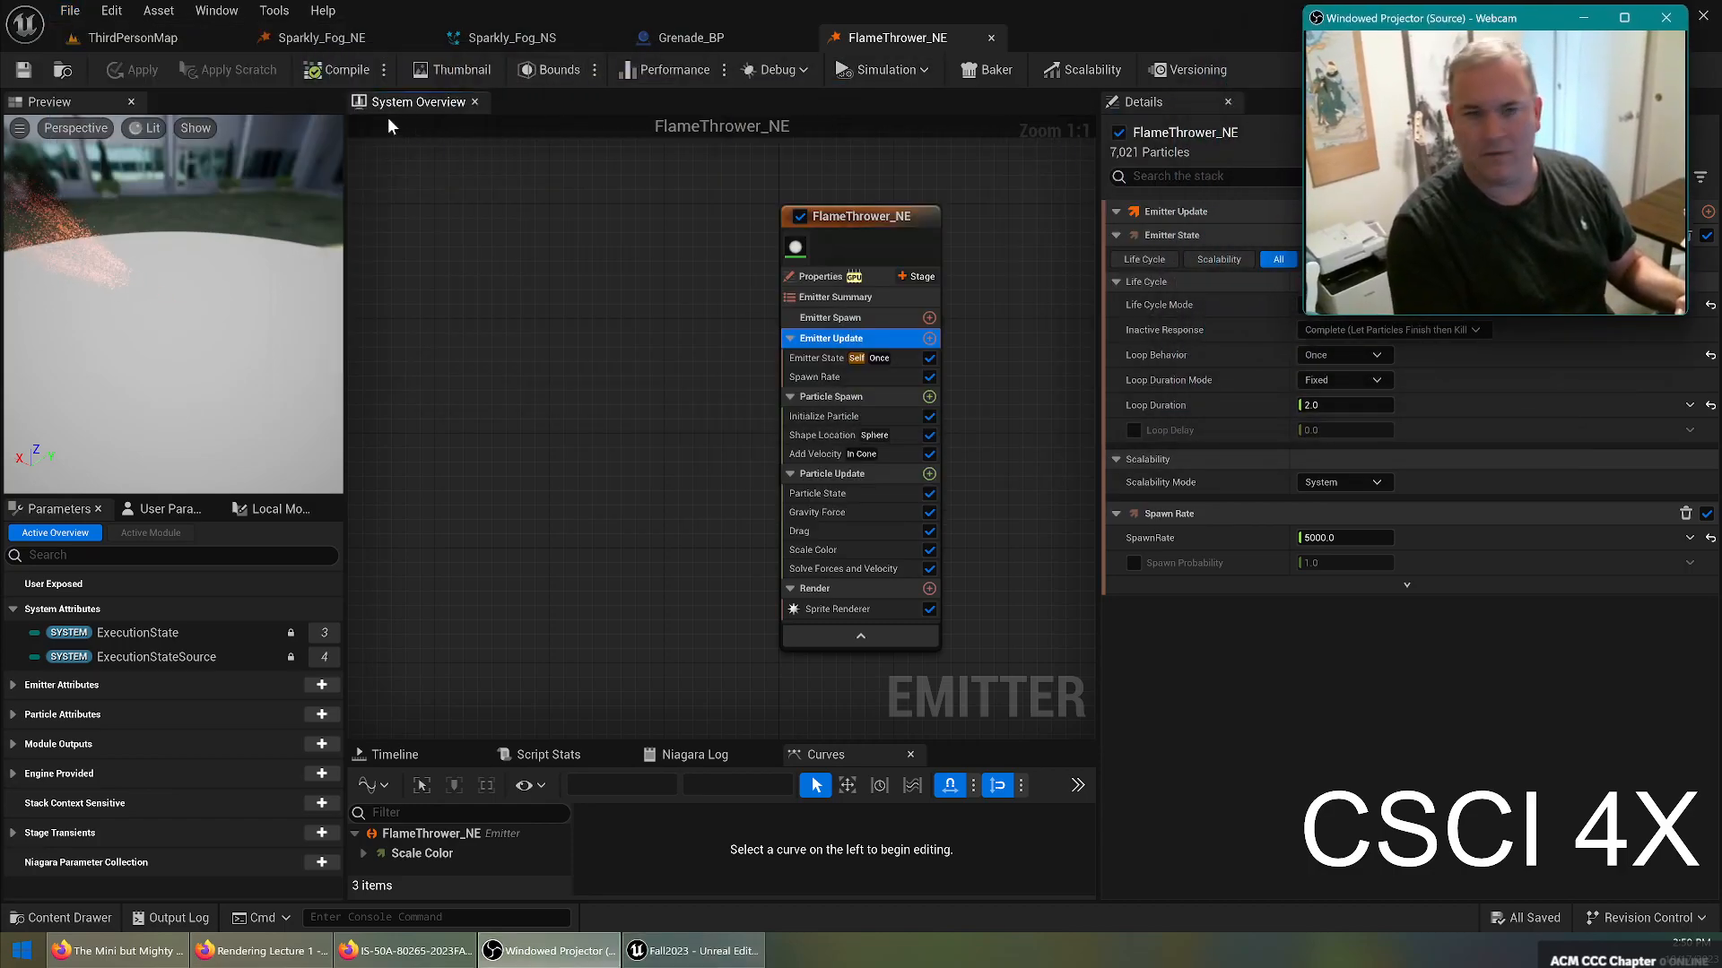
Return to ThirdPersonMap and create a Niagara system from the FlameThrower_NE emitter in the Bill folder.
{"action": "left_click", "coordinate": [134, 38]}
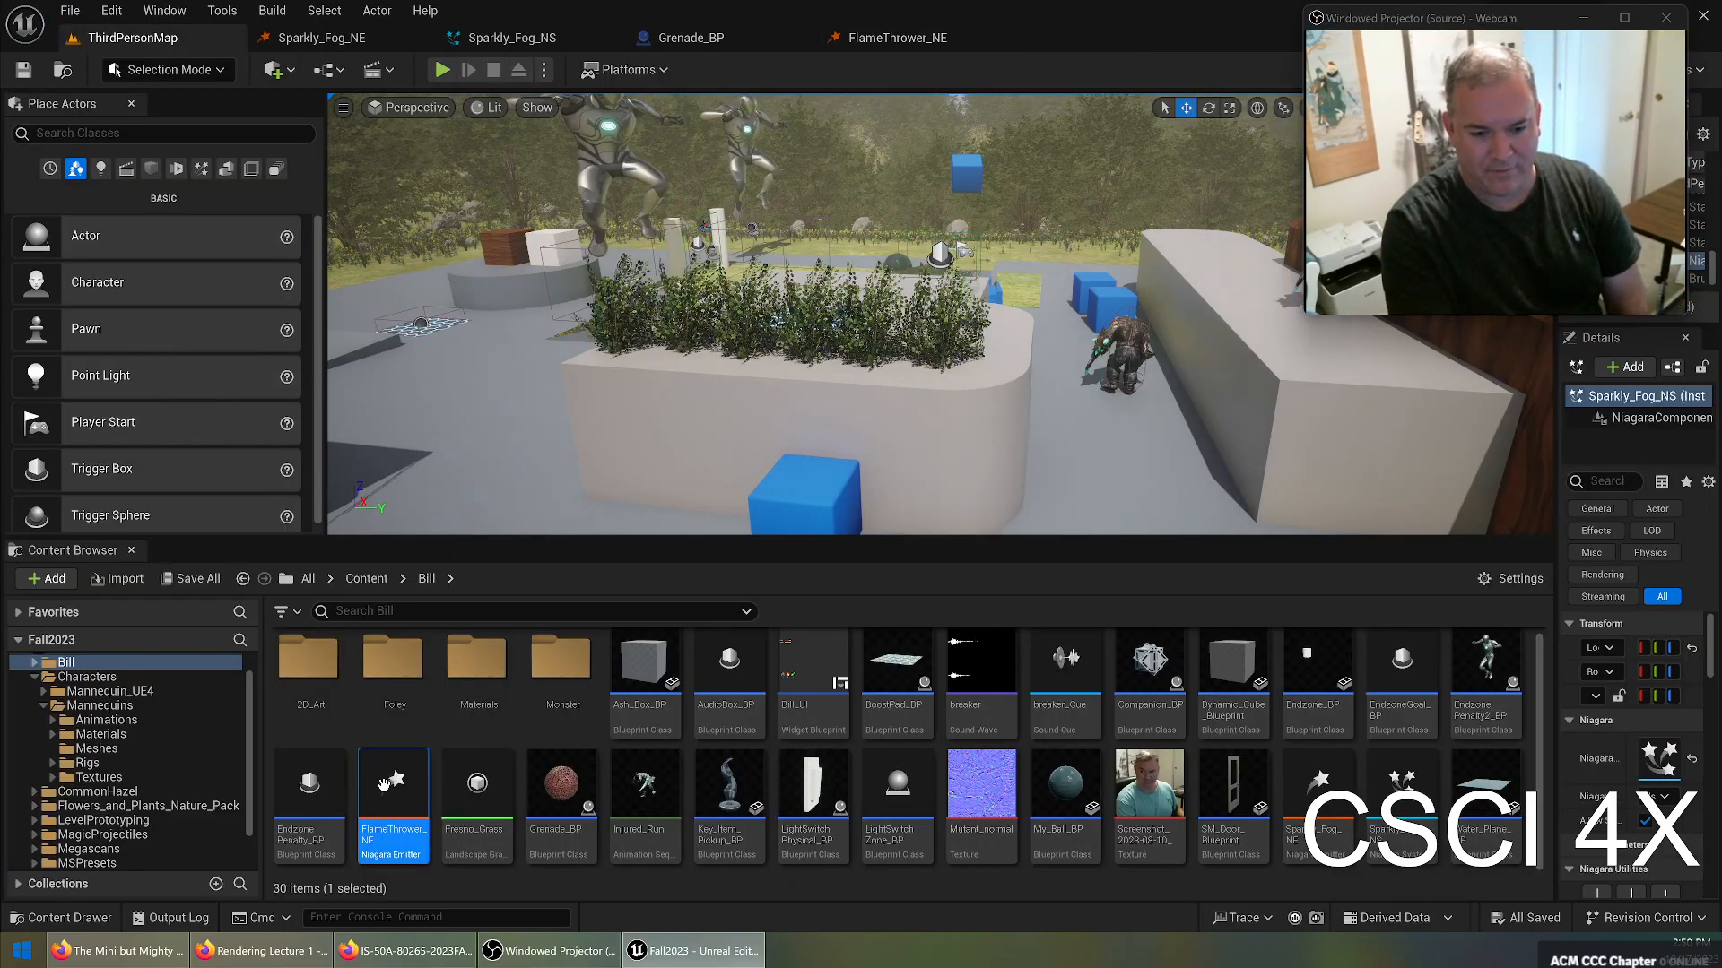
{"action": "right_click", "coordinate": [386, 785]}
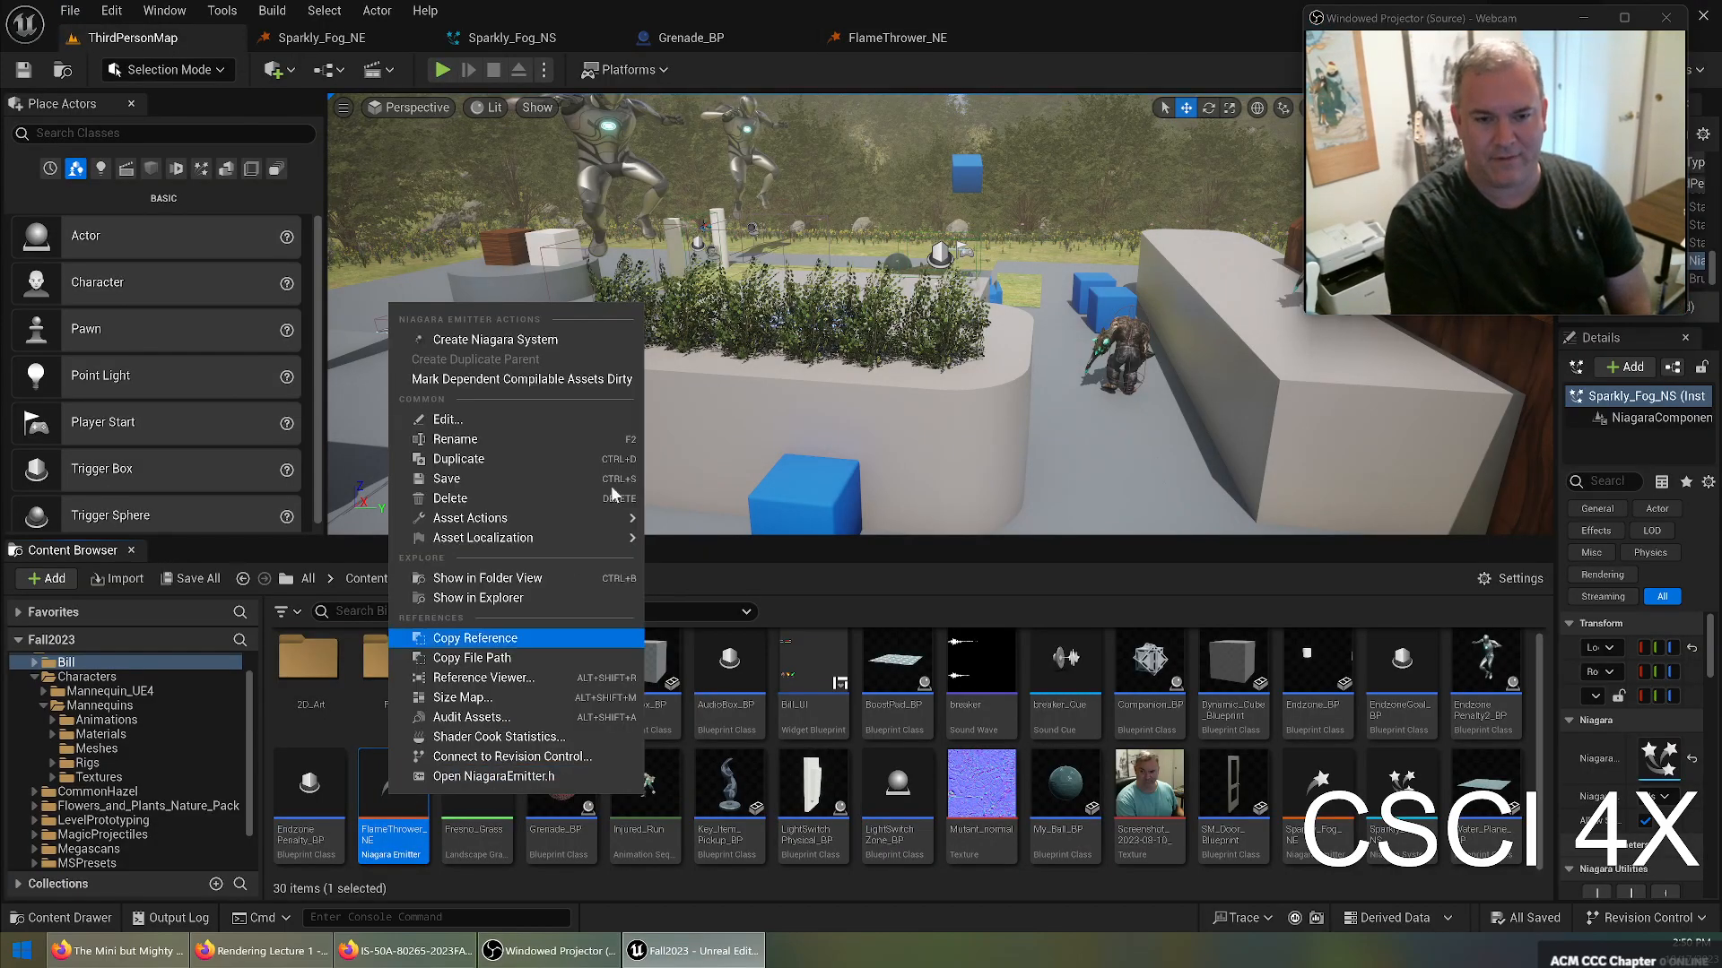
{"action": "left_click", "coordinate": [534, 339]}
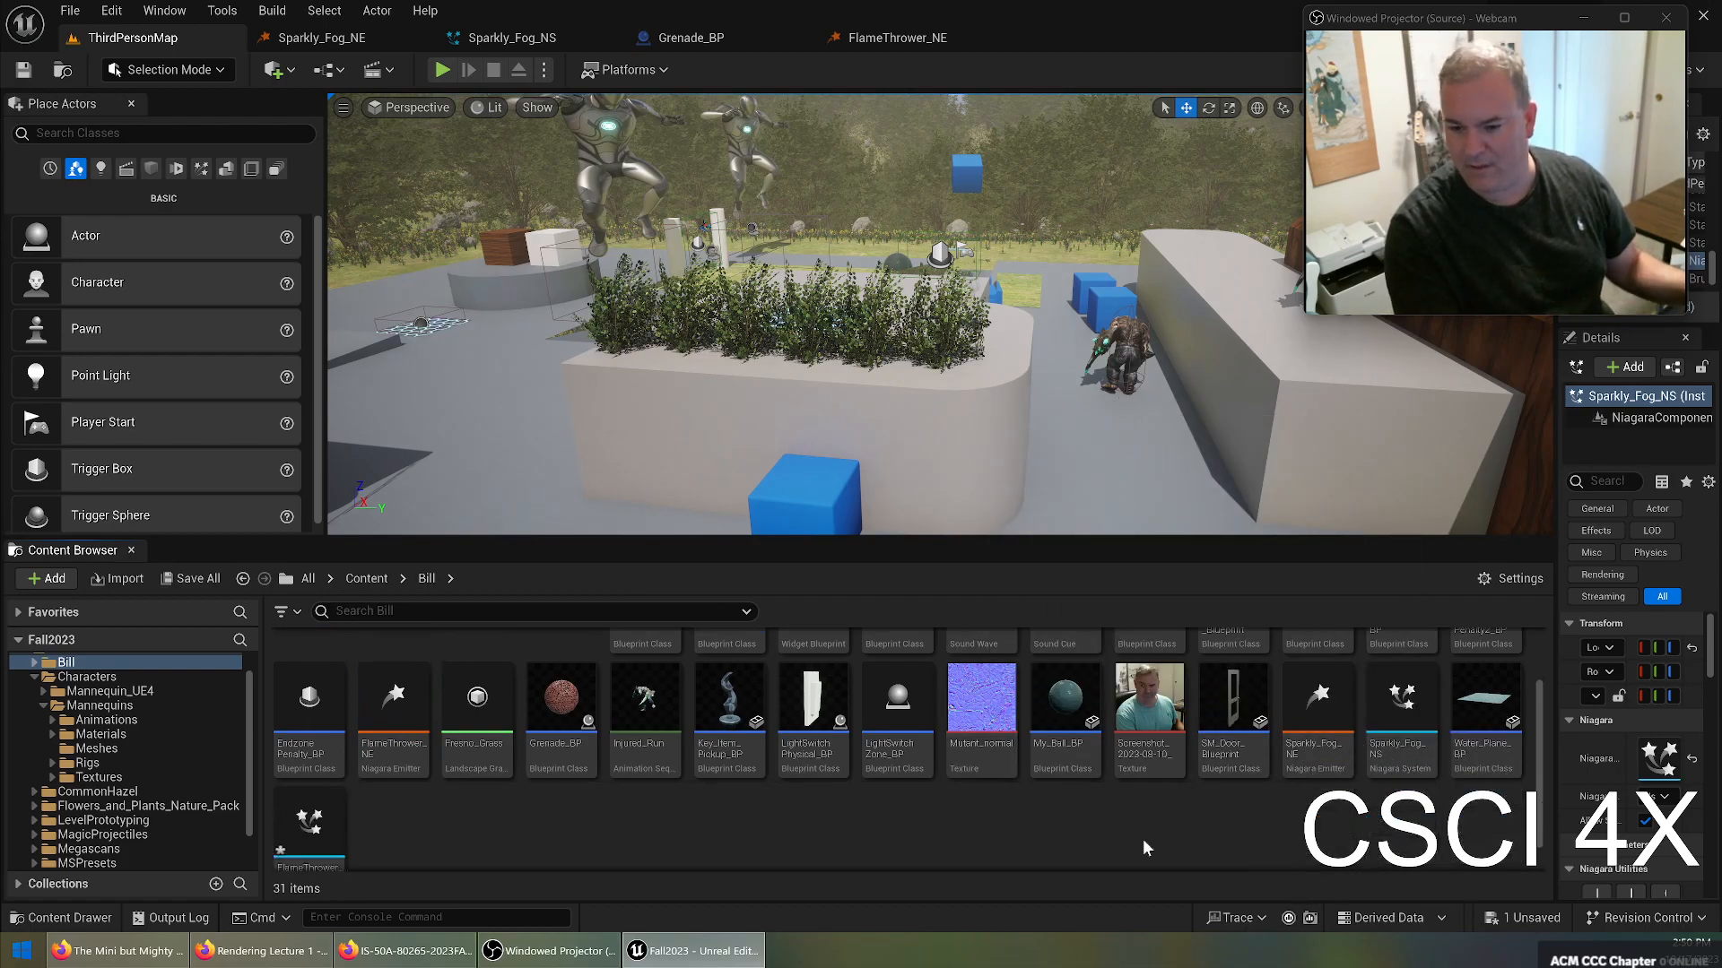
Rename the new Niagara system FlameThrower_NS.
{"action": "left_click", "coordinate": [321, 837]}
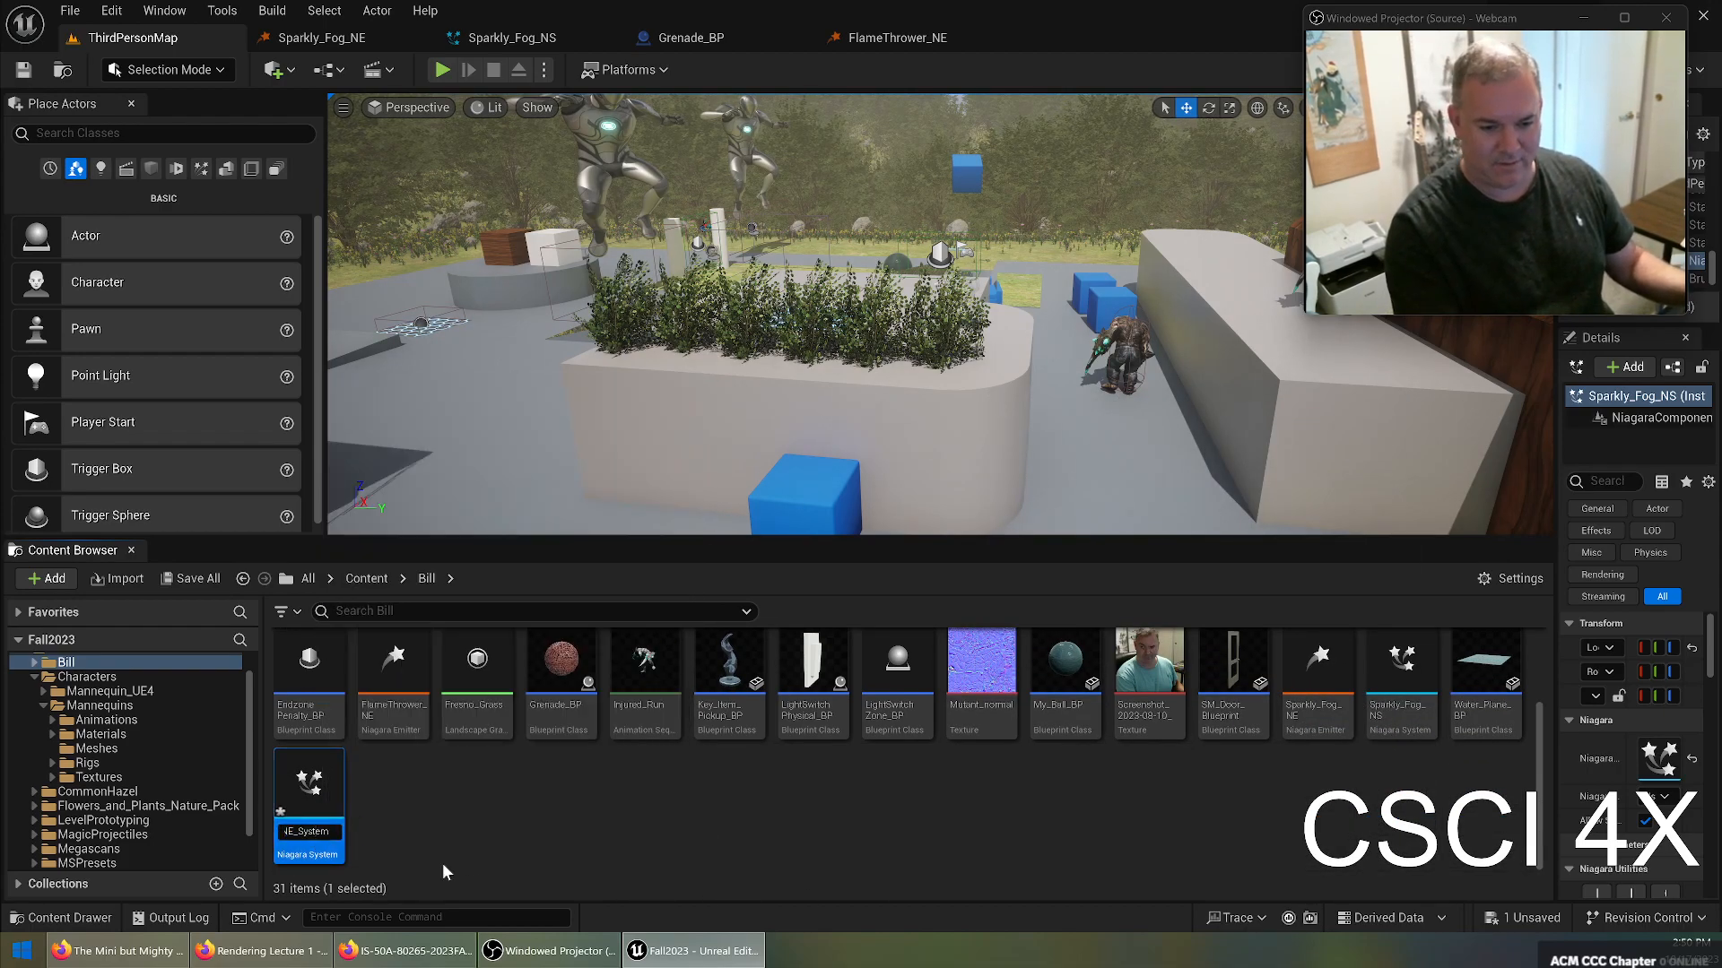
{"action": "key", "text": "Left"}
{"action": "key", "text": "Left"}
{"action": "key", "text": "Left"}
{"action": "key", "text": "Left"}
{"action": "key", "text": "BackSpace"}
{"action": "key", "text": "BackSpace"}
{"action": "key", "text": "Right"}
{"action": "key", "text": "Delete"}
{"action": "key", "text": "Delete"}
{"action": "key", "text": "Delete"}
{"action": "key", "text": "Delete"}
{"action": "key", "text": "Delete"}
{"action": "key", "text": "Return"}
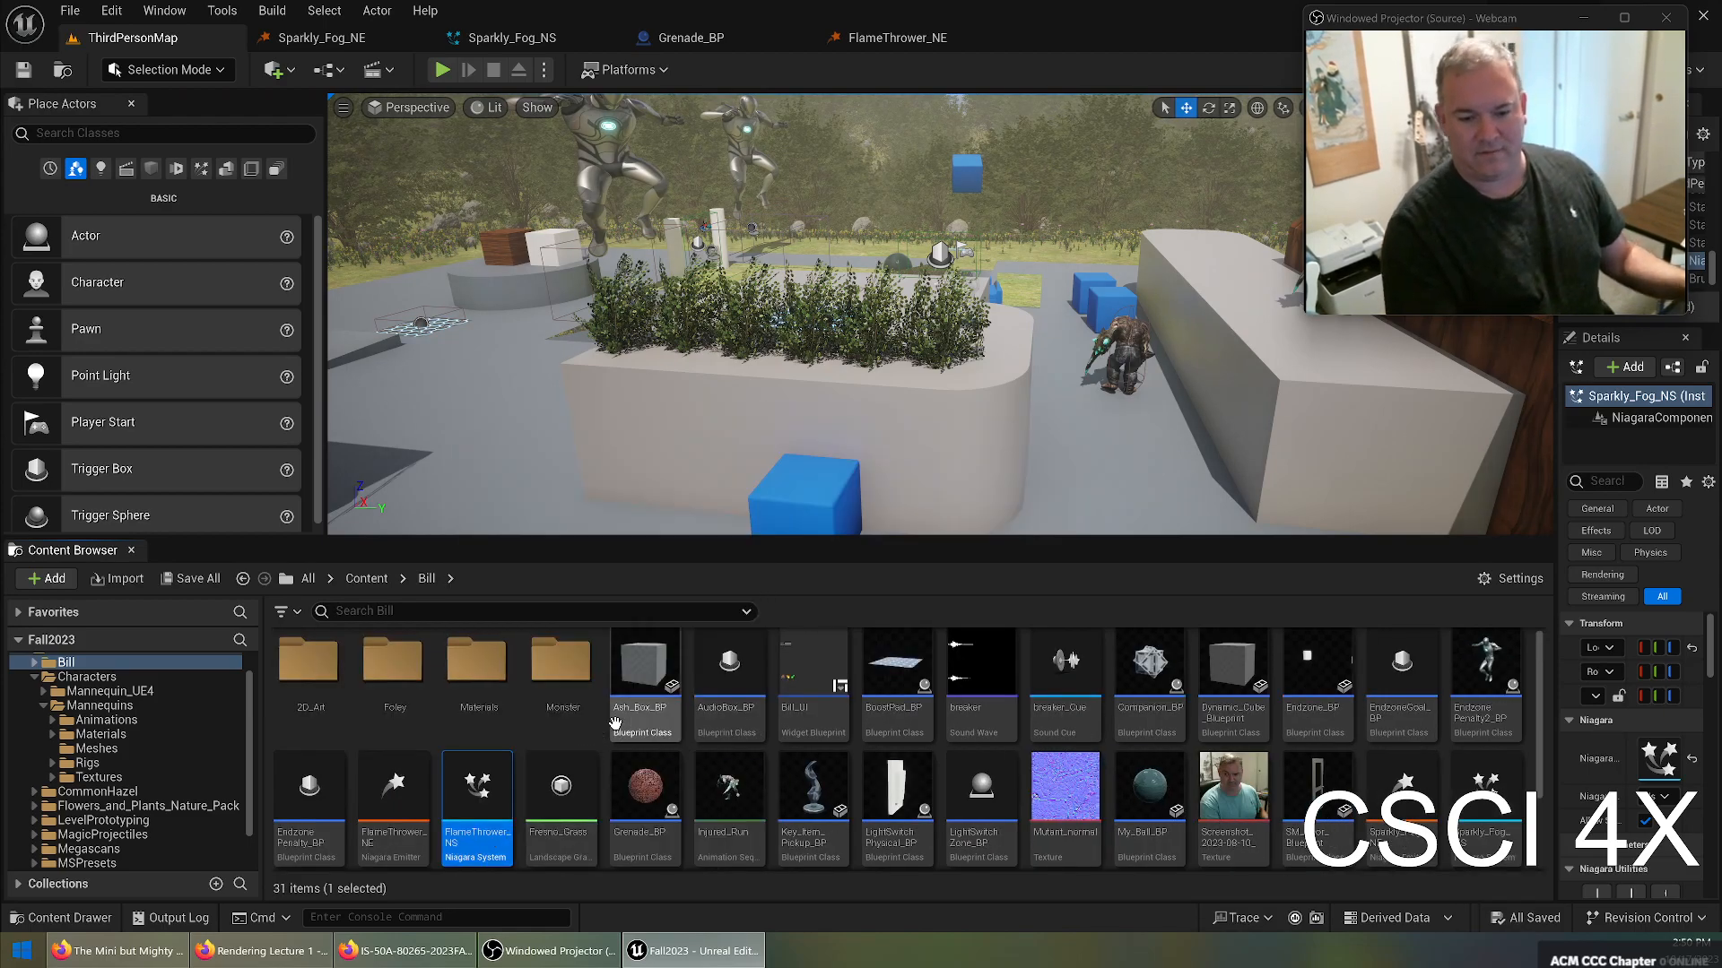
Open the FlameThrower_NS system and inspect its system properties and user parameters.
{"action": "double_click", "coordinate": [477, 789]}
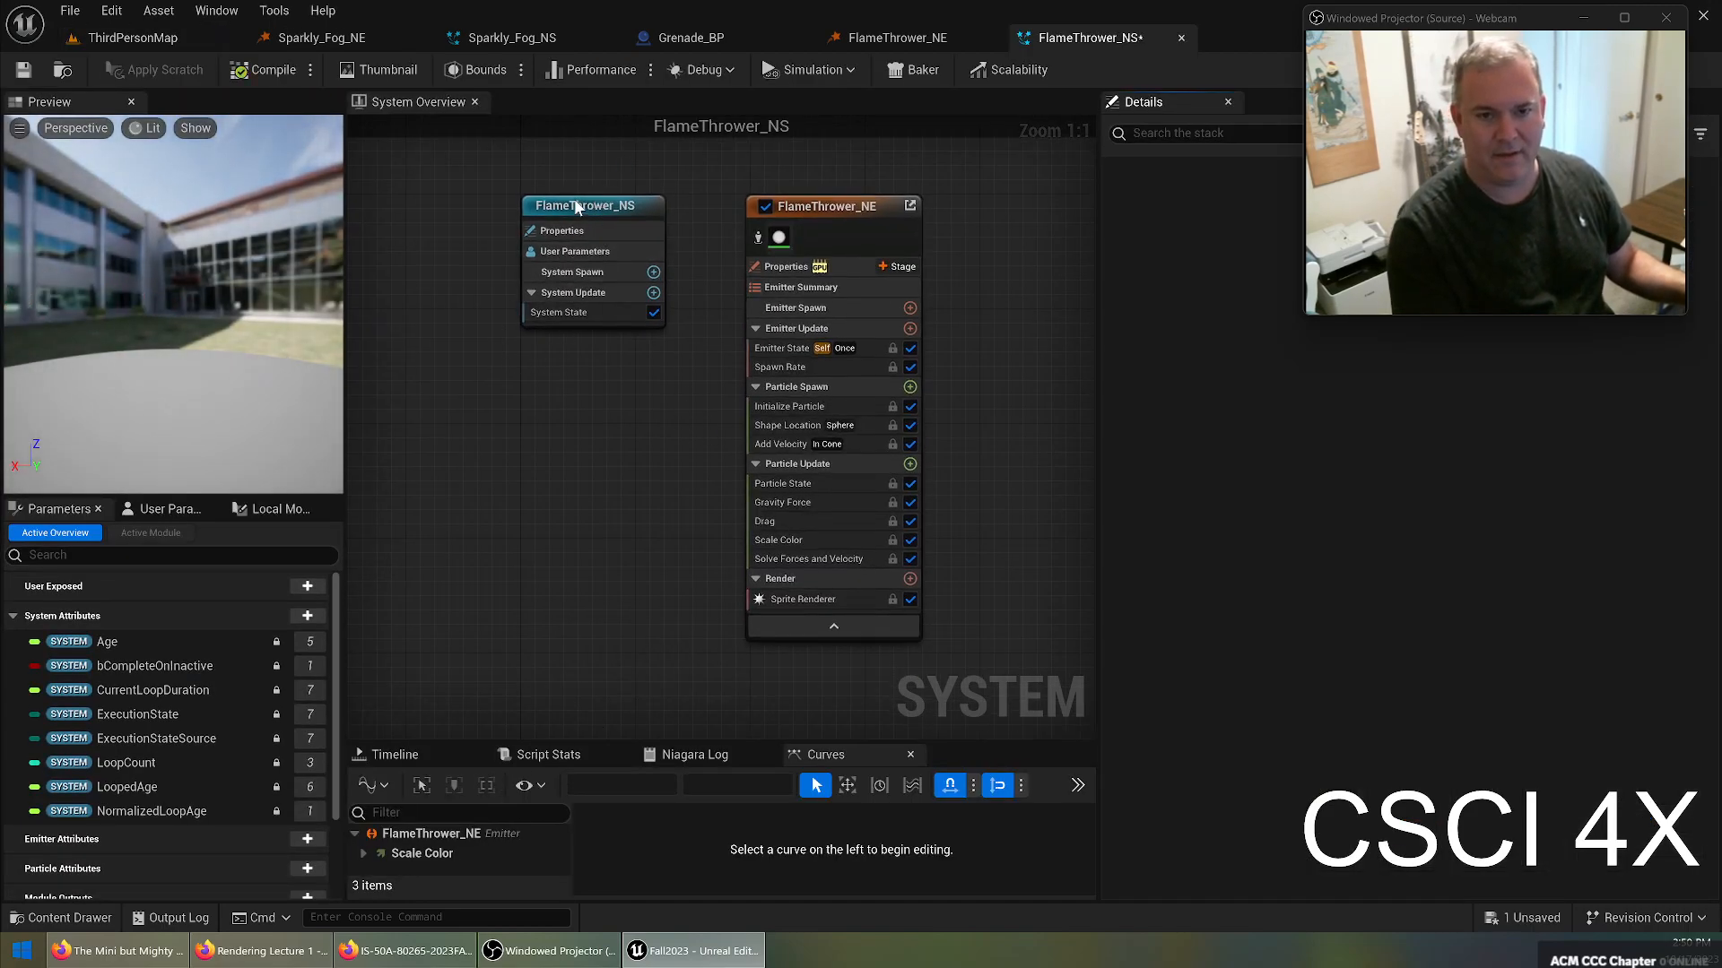
{"action": "left_click", "coordinate": [563, 259]}
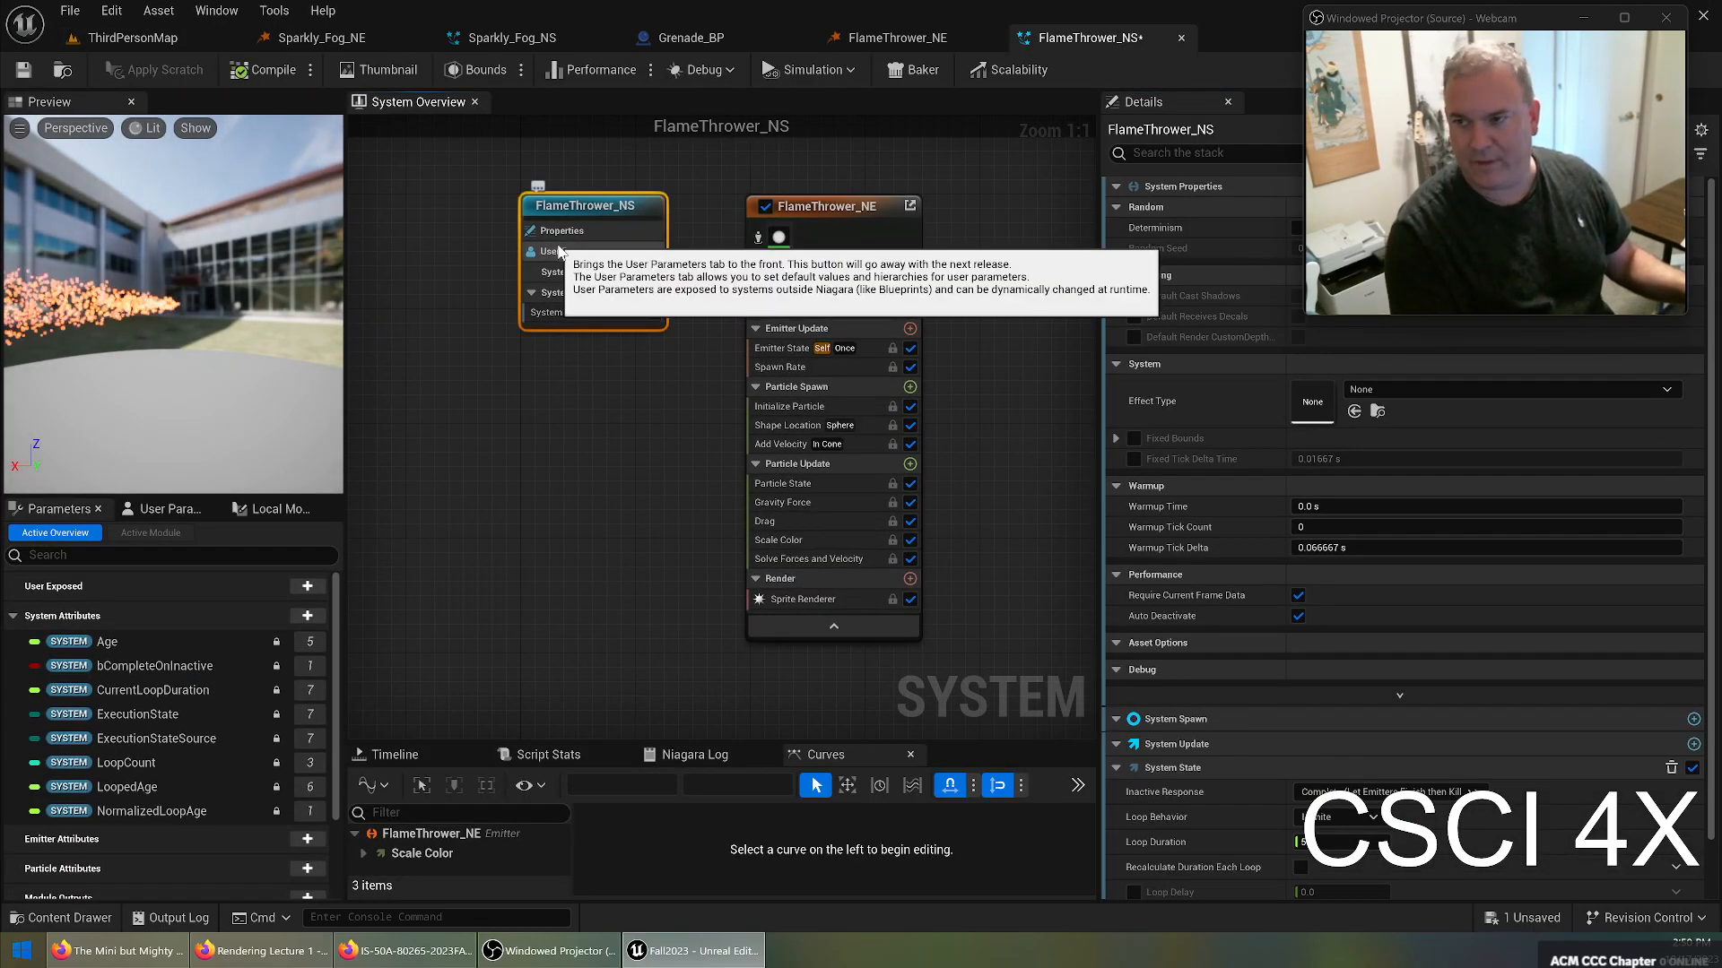
{"action": "left_click", "coordinate": [547, 253]}
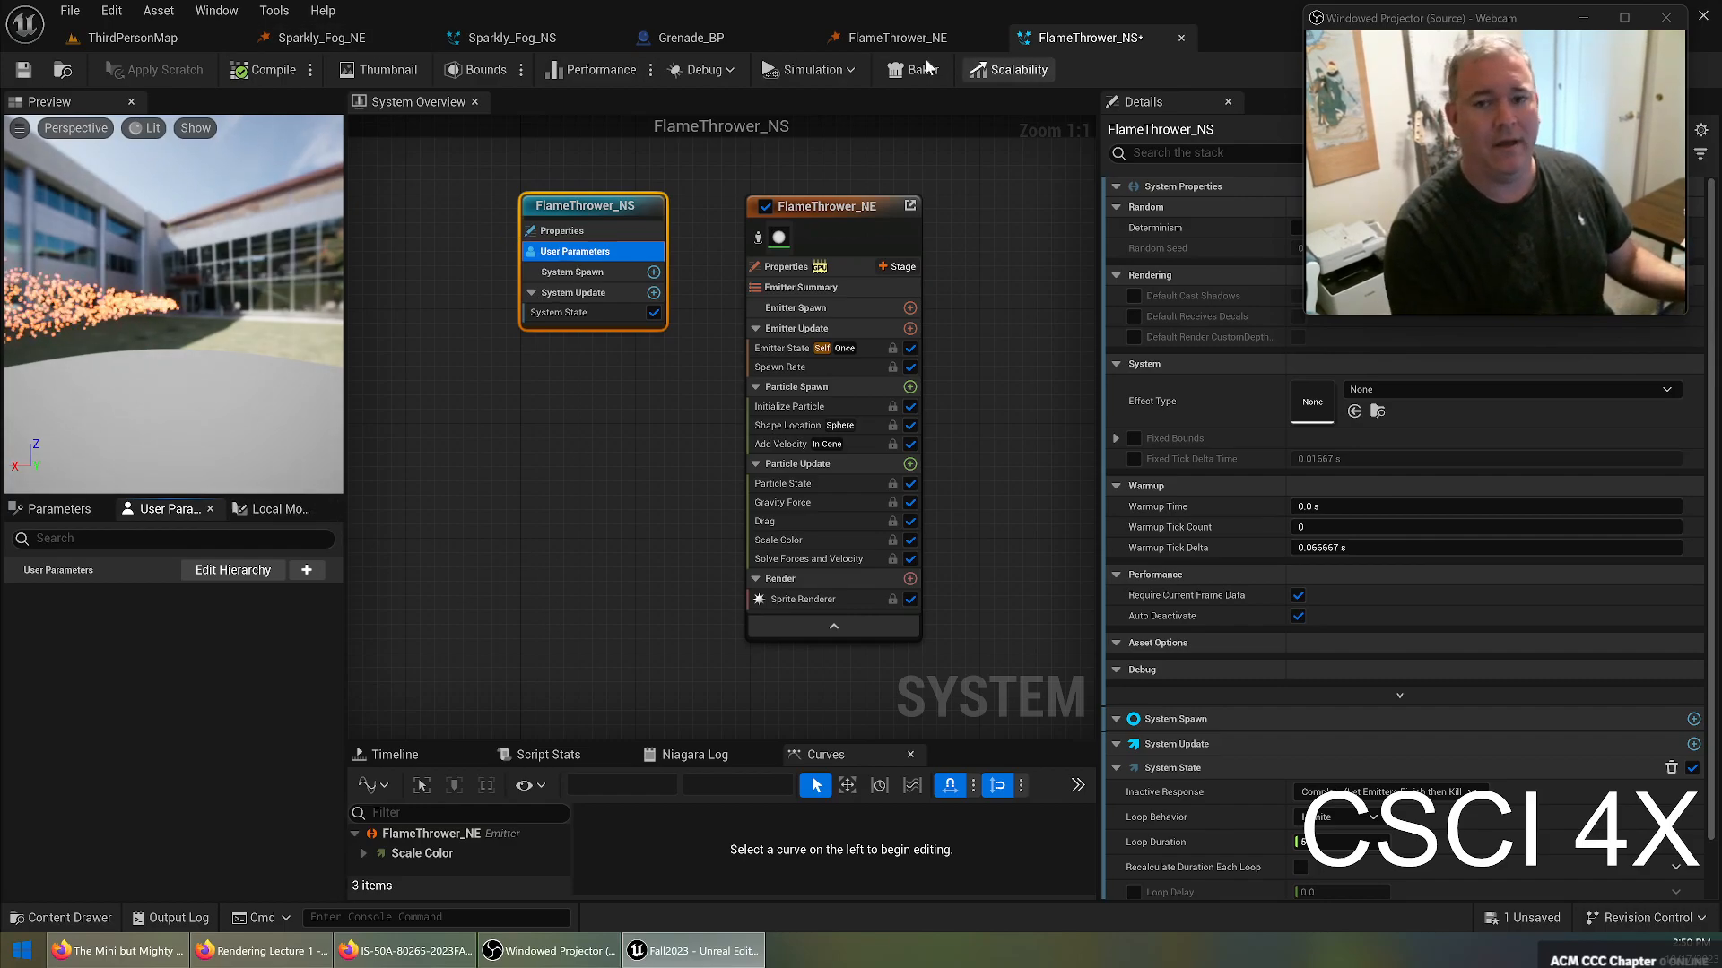
Close the open FlameThrower, Sparkly_Fog and Grenade_BP asset editors, leaving only the ThirdPersonMap level open.
{"action": "left_click", "coordinate": [1181, 37]}
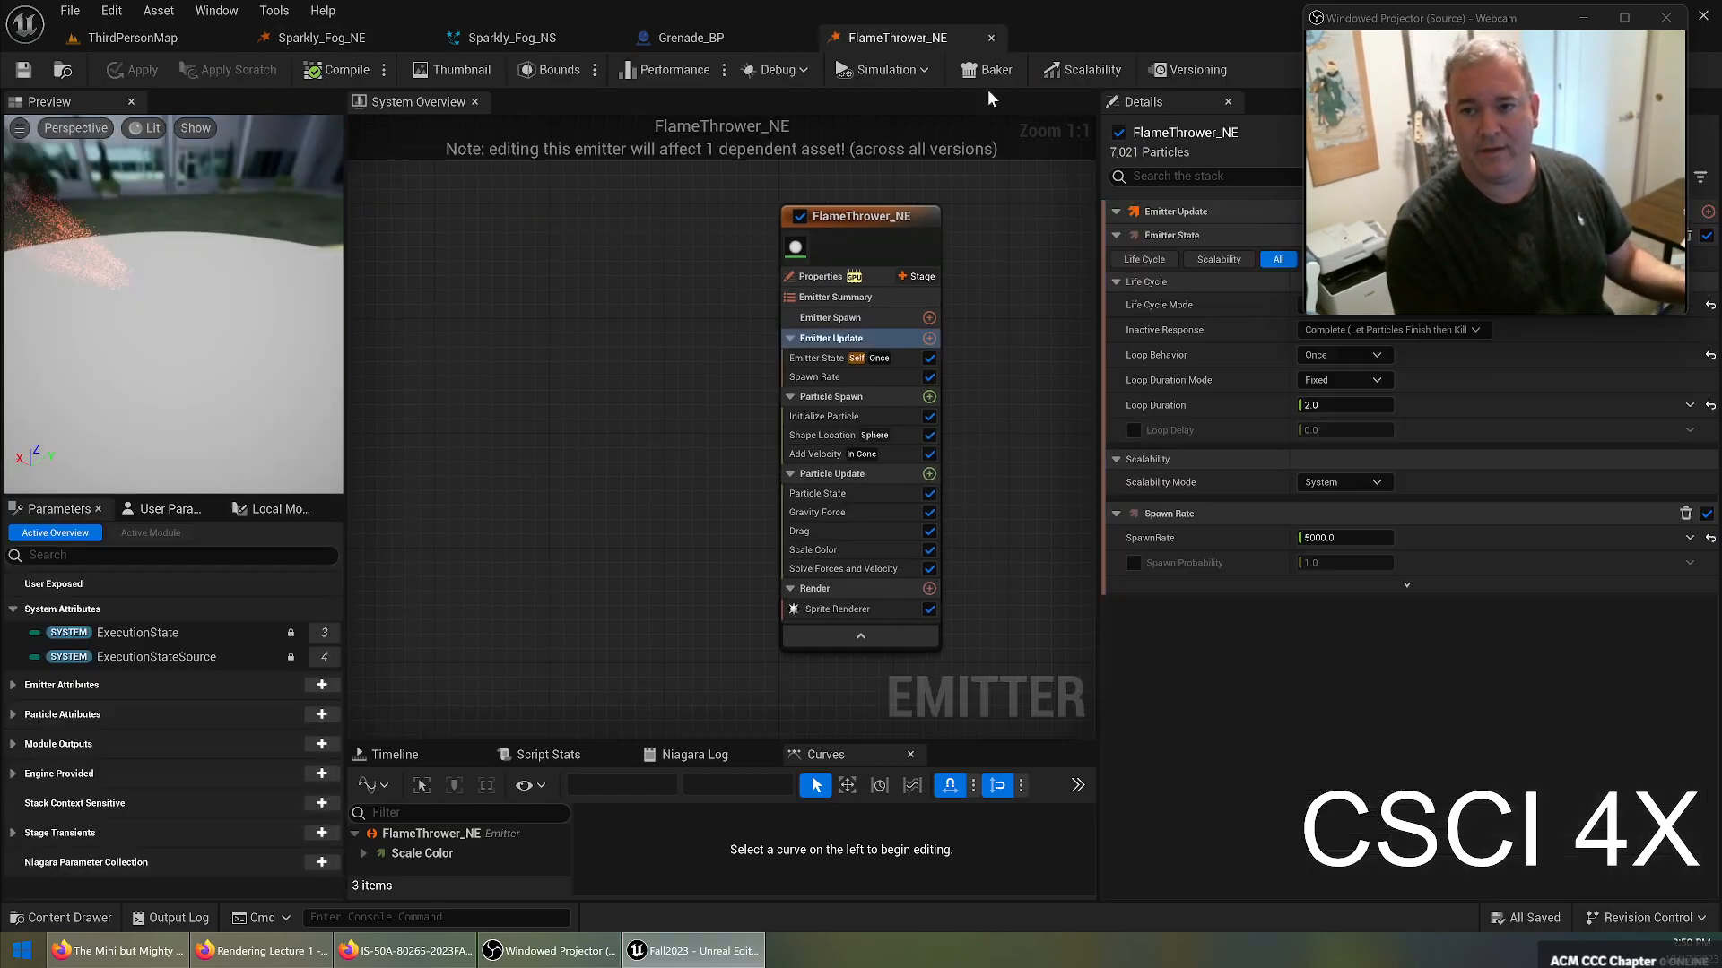
{"action": "left_click", "coordinate": [991, 37]}
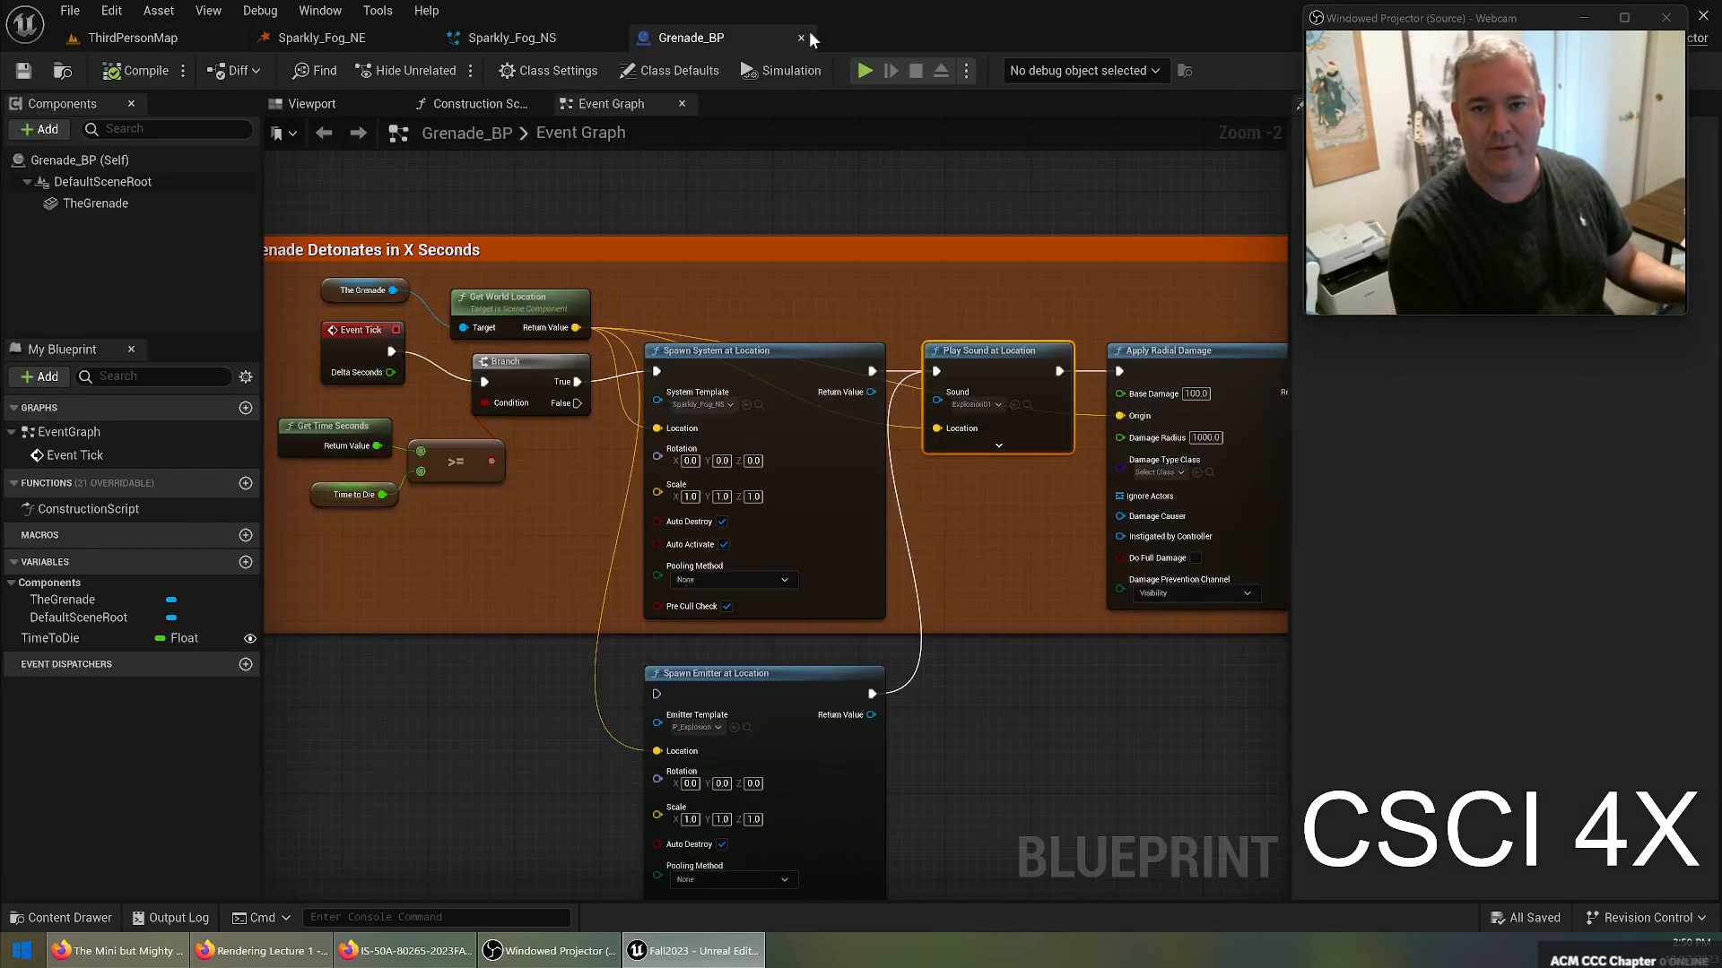
{"action": "left_click", "coordinate": [611, 38]}
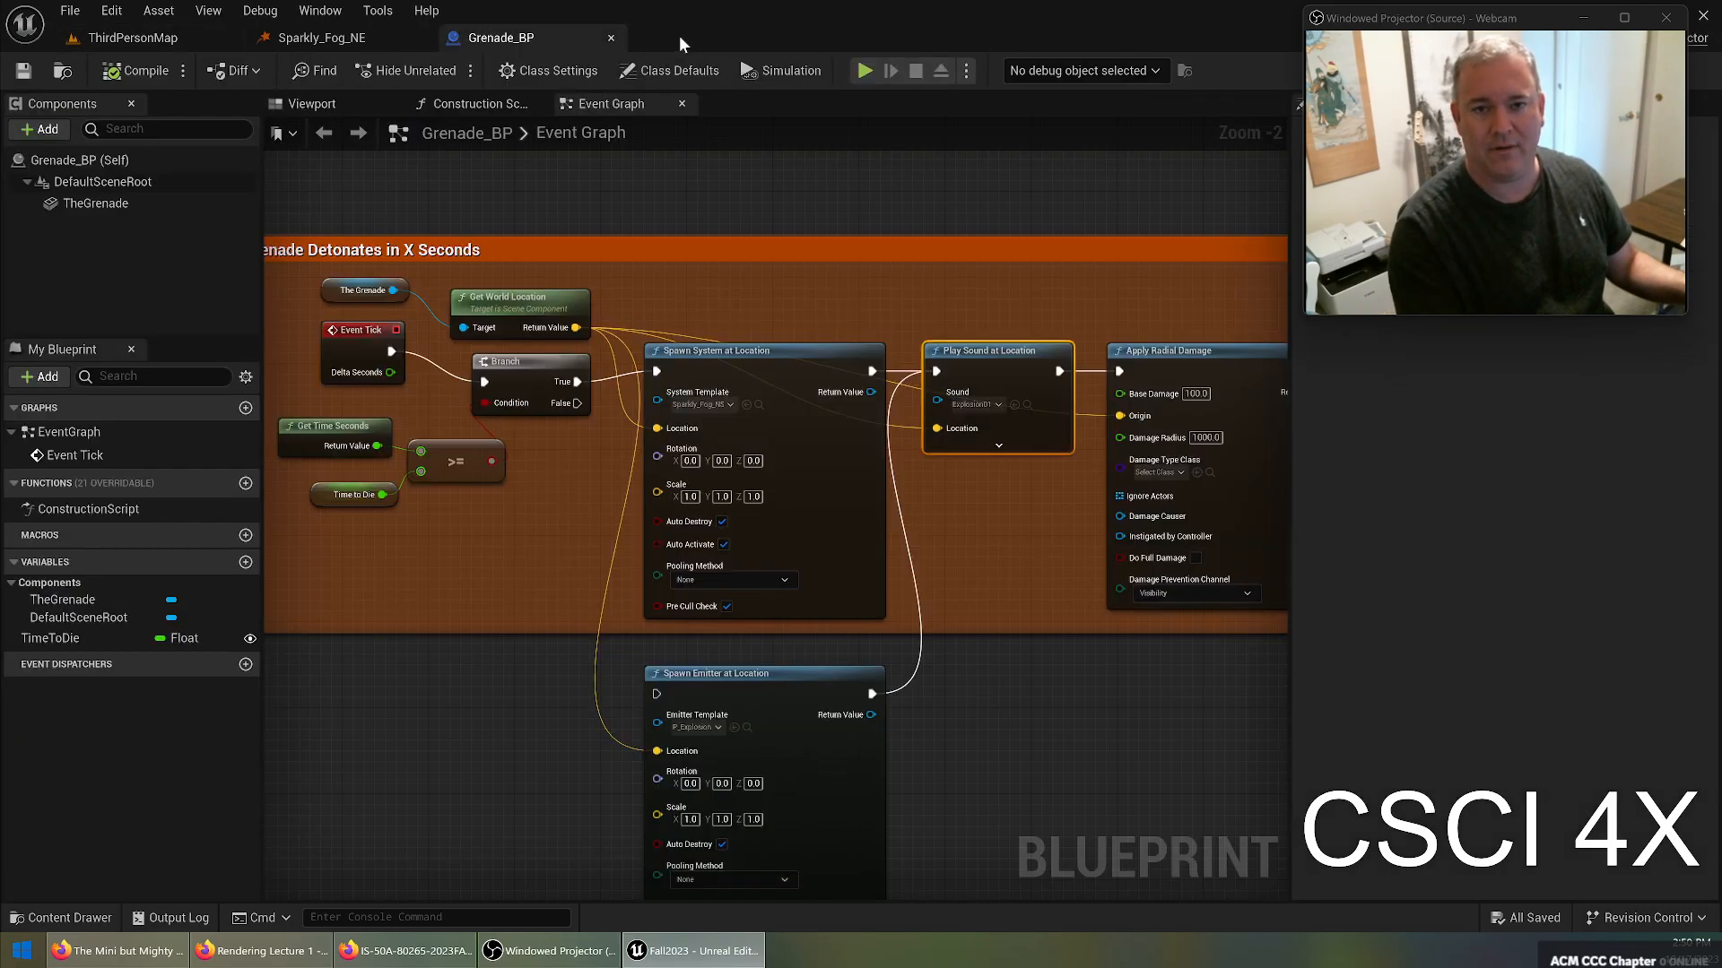
{"action": "left_click", "coordinate": [611, 38]}
{"action": "left_click", "coordinate": [424, 36]}
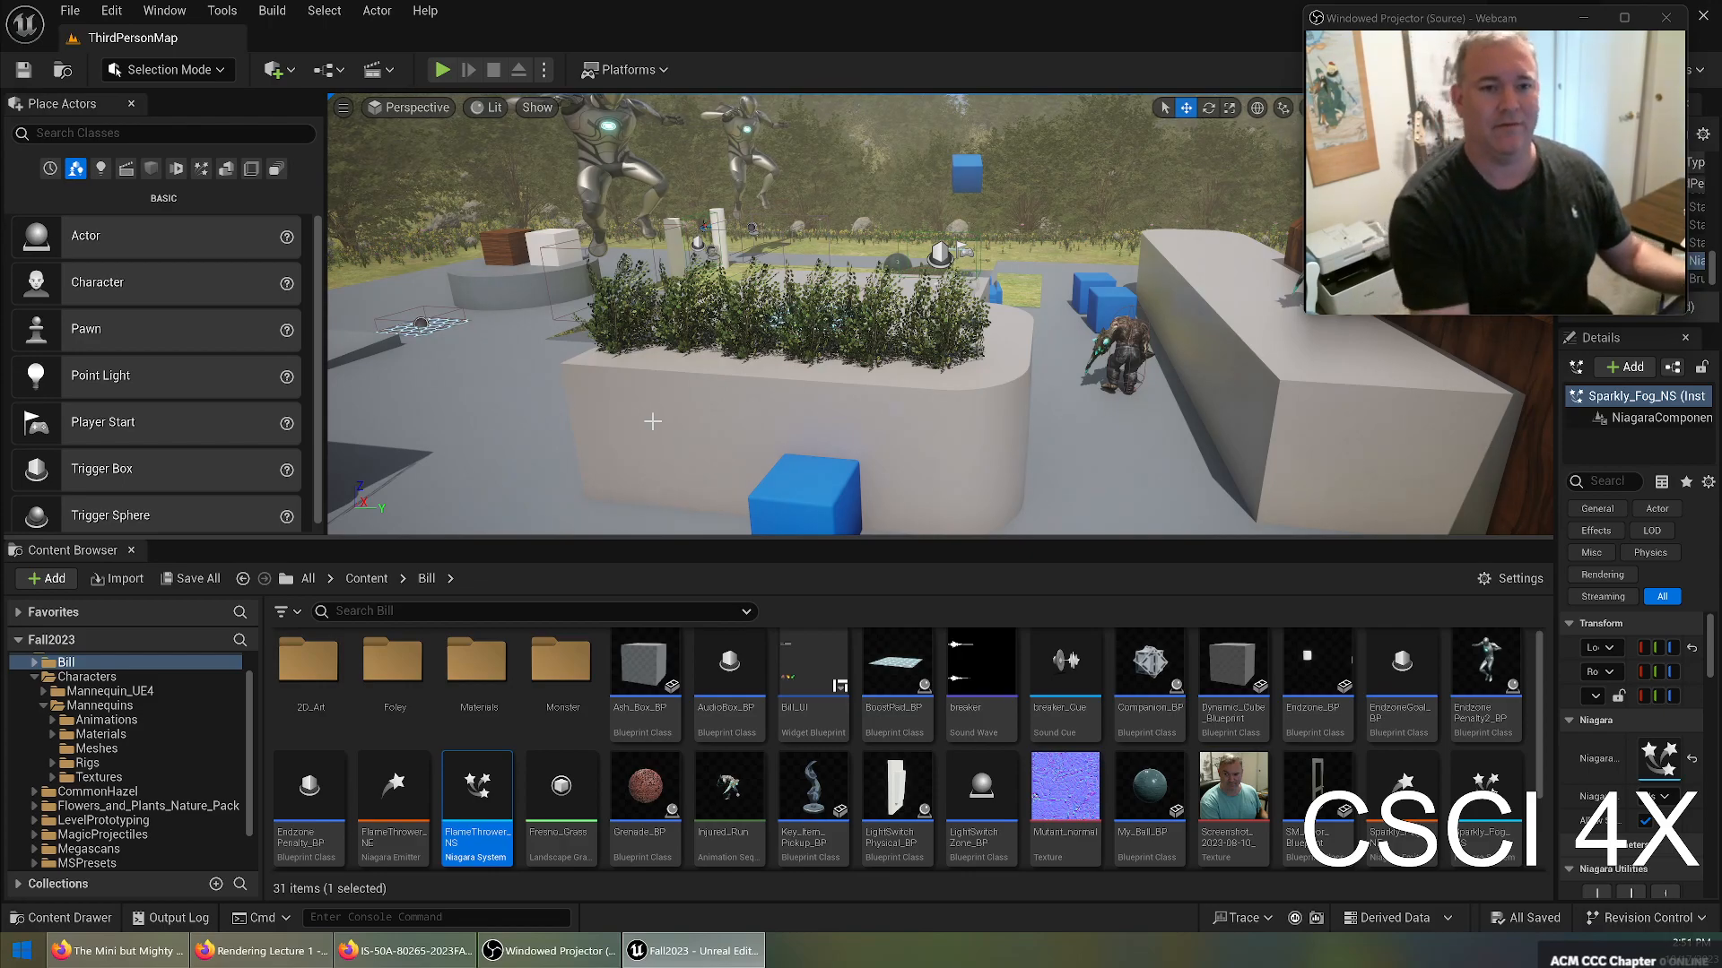
Play-test the level by running the character to the dirt path, checking the gun attack's debug traces, and stop the session.
{"action": "key", "text": "alt+p"}
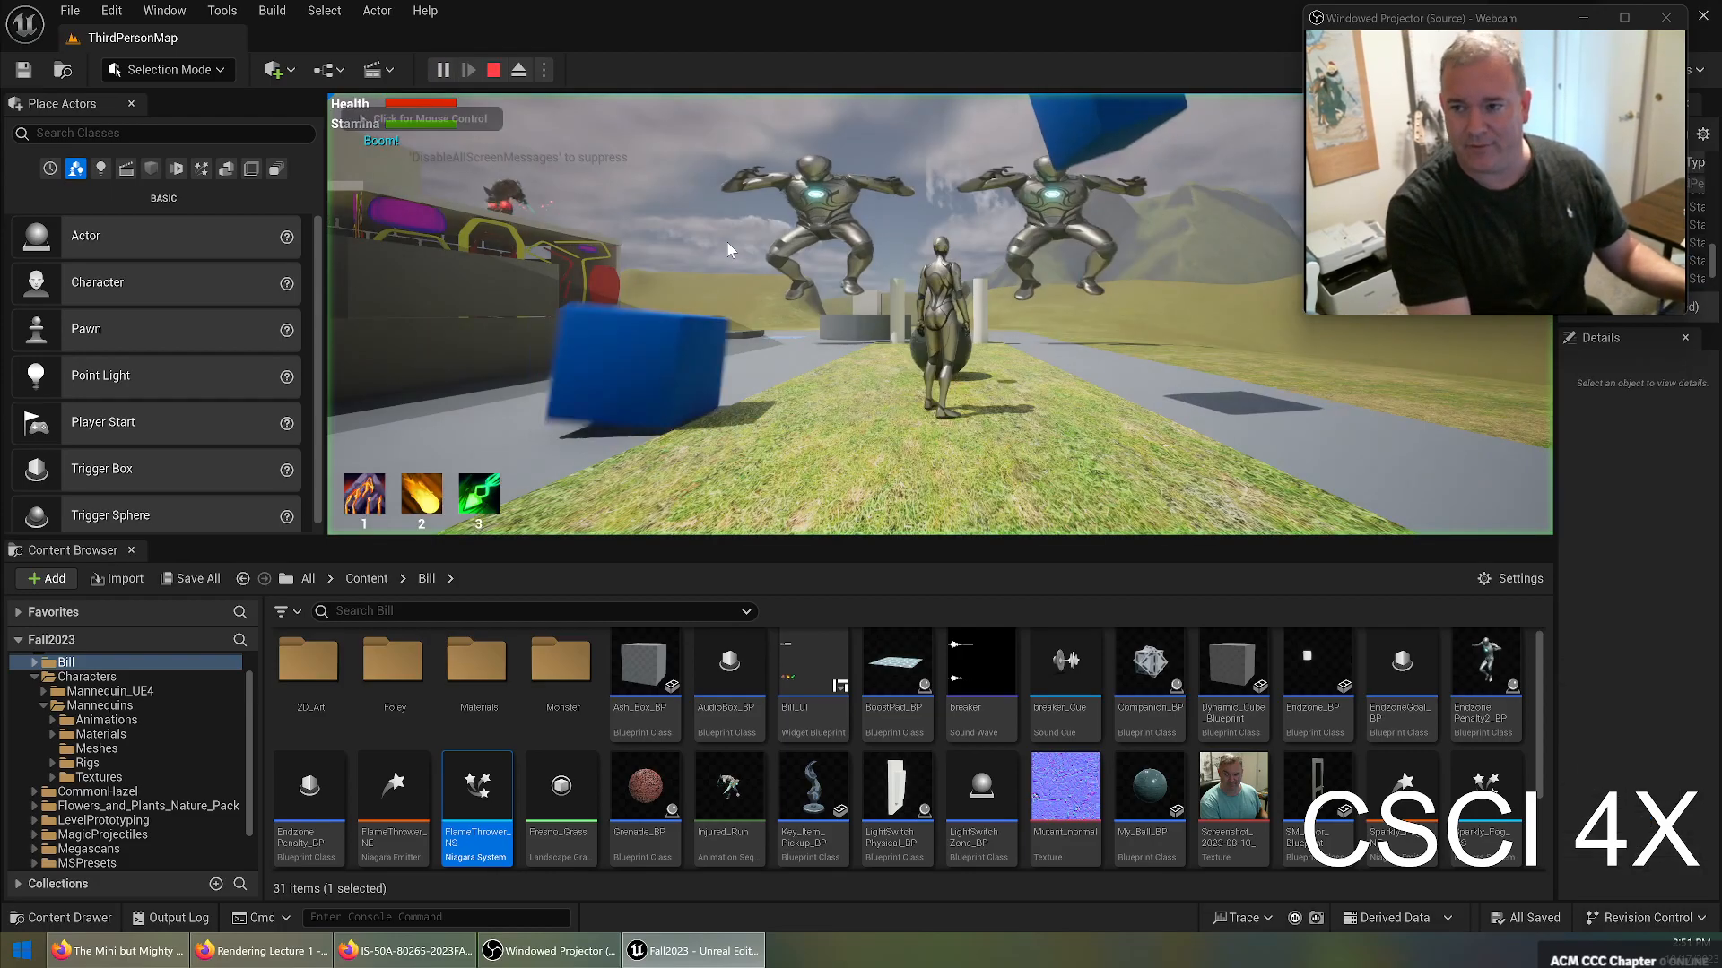
{"action": "key", "text": "w"}
{"action": "key", "text": "w"}
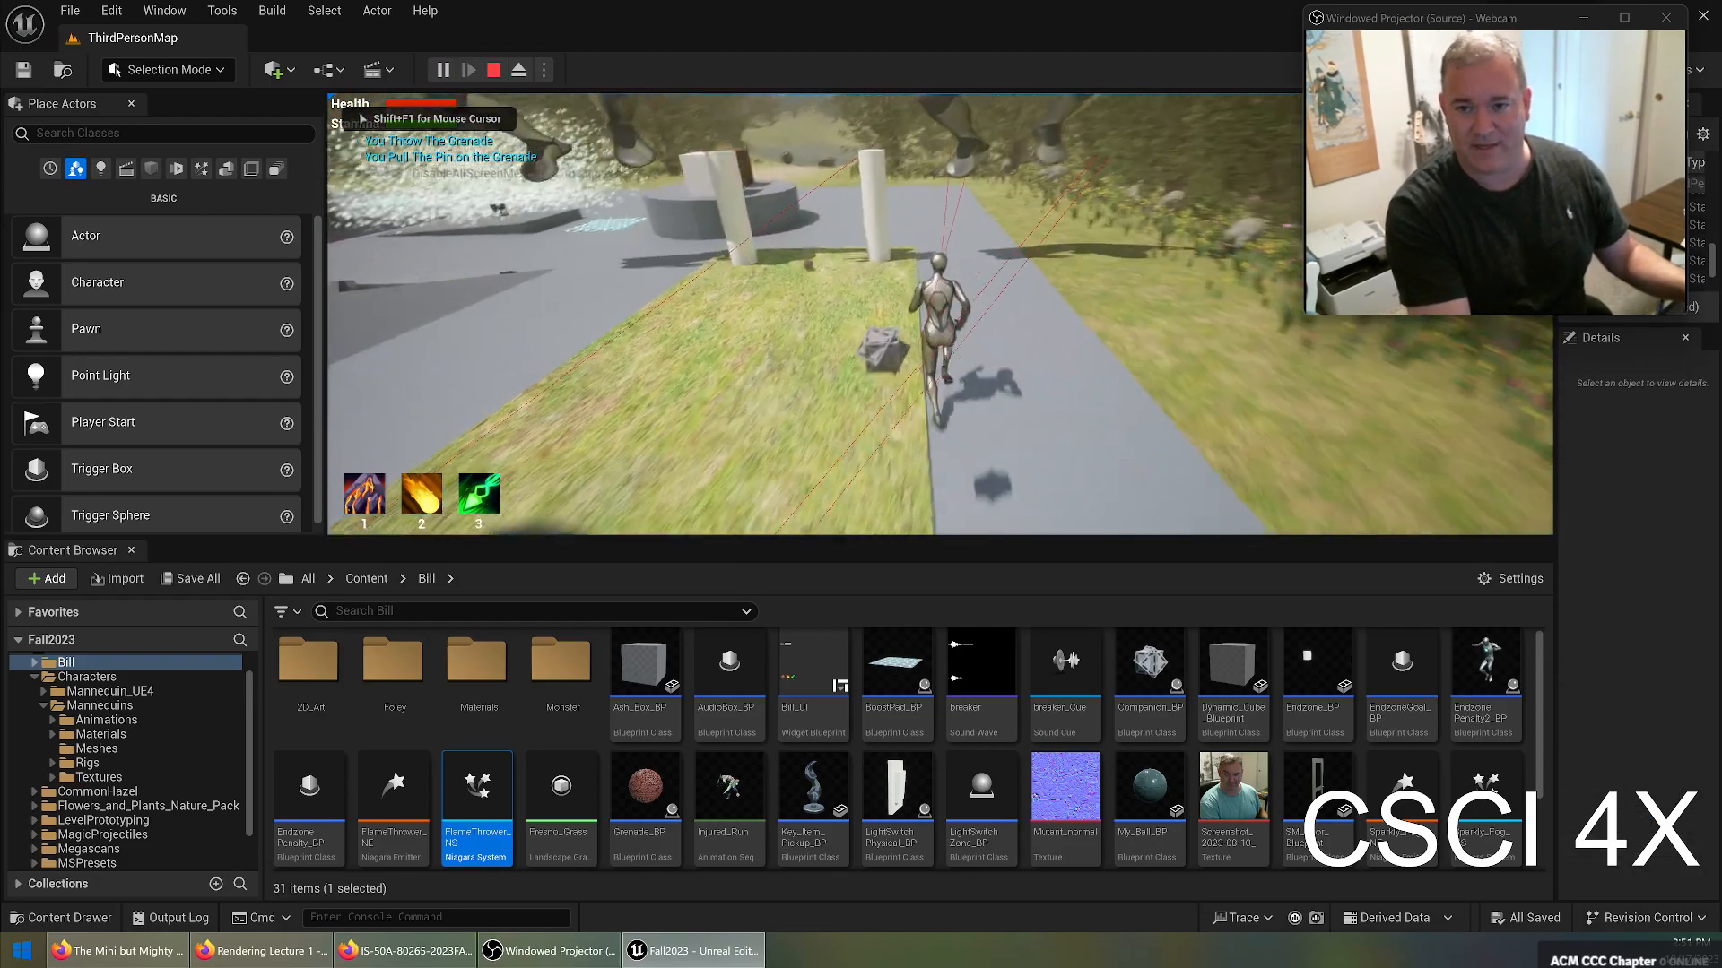
{"action": "key", "text": "w"}
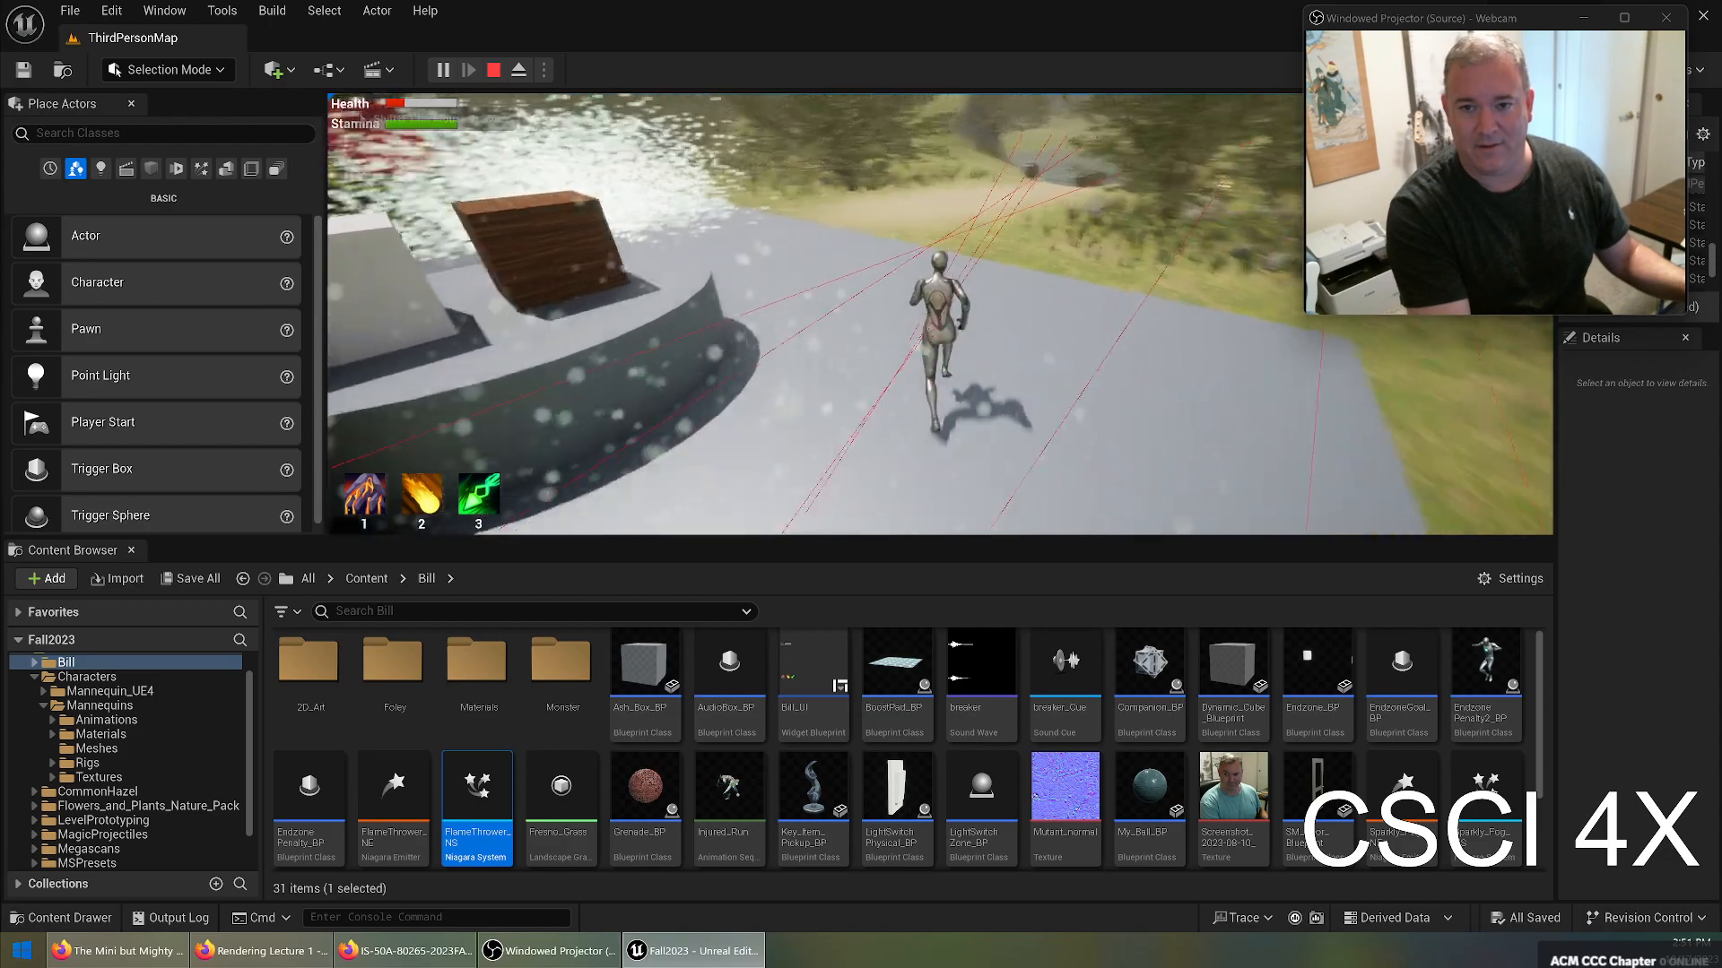
{"action": "key", "text": "w"}
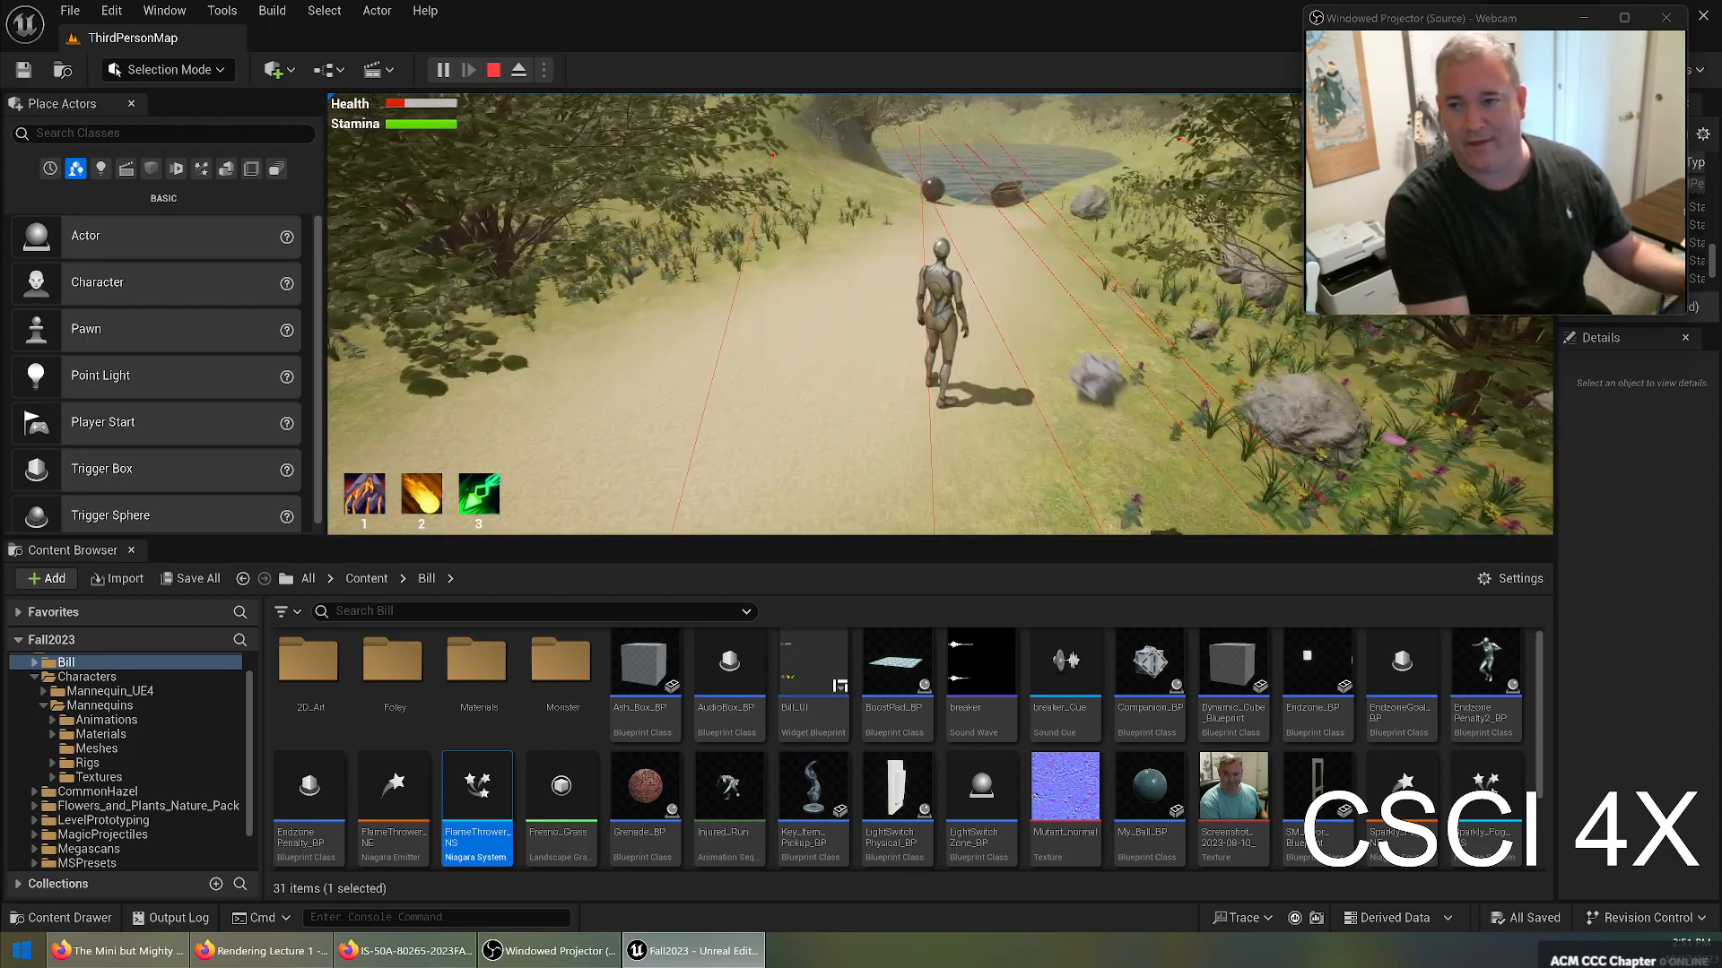
{"action": "key", "text": "Escape"}
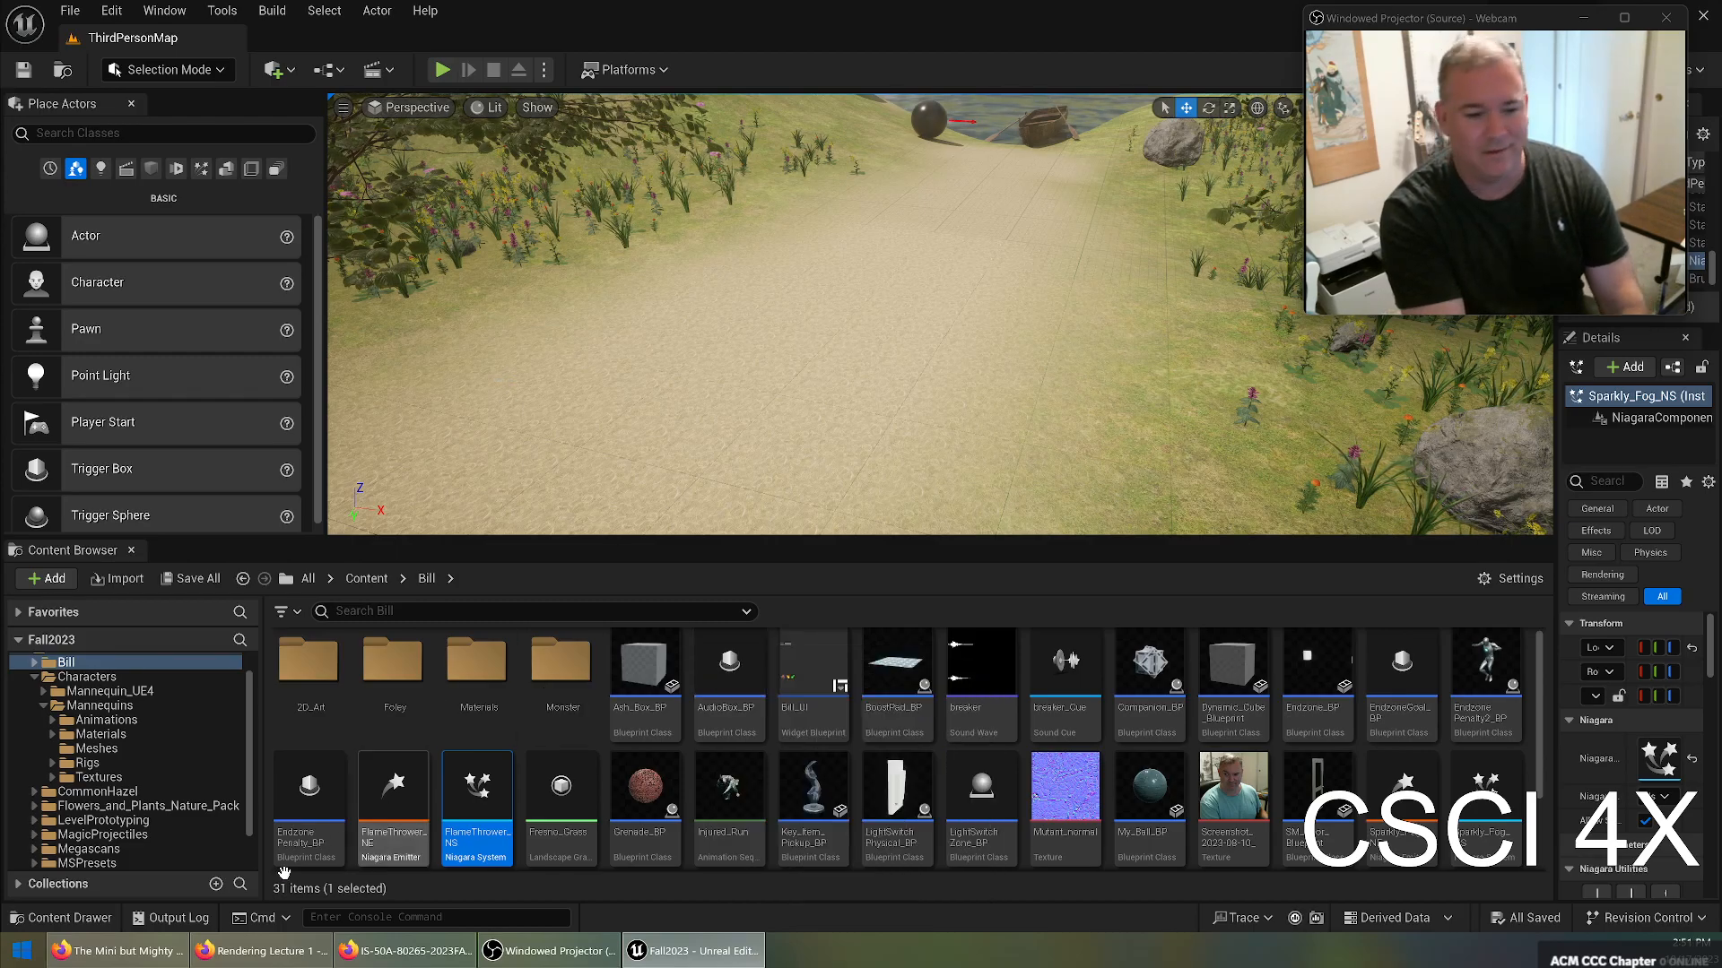
Open the BP_ThirdPersonCharacter blueprint from the ThirdPerson Blueprints folder.
{"action": "scroll", "coordinate": [115, 794], "scroll_direction": "down", "scroll_amount": 2}
{"action": "left_click", "coordinate": [95, 846]}
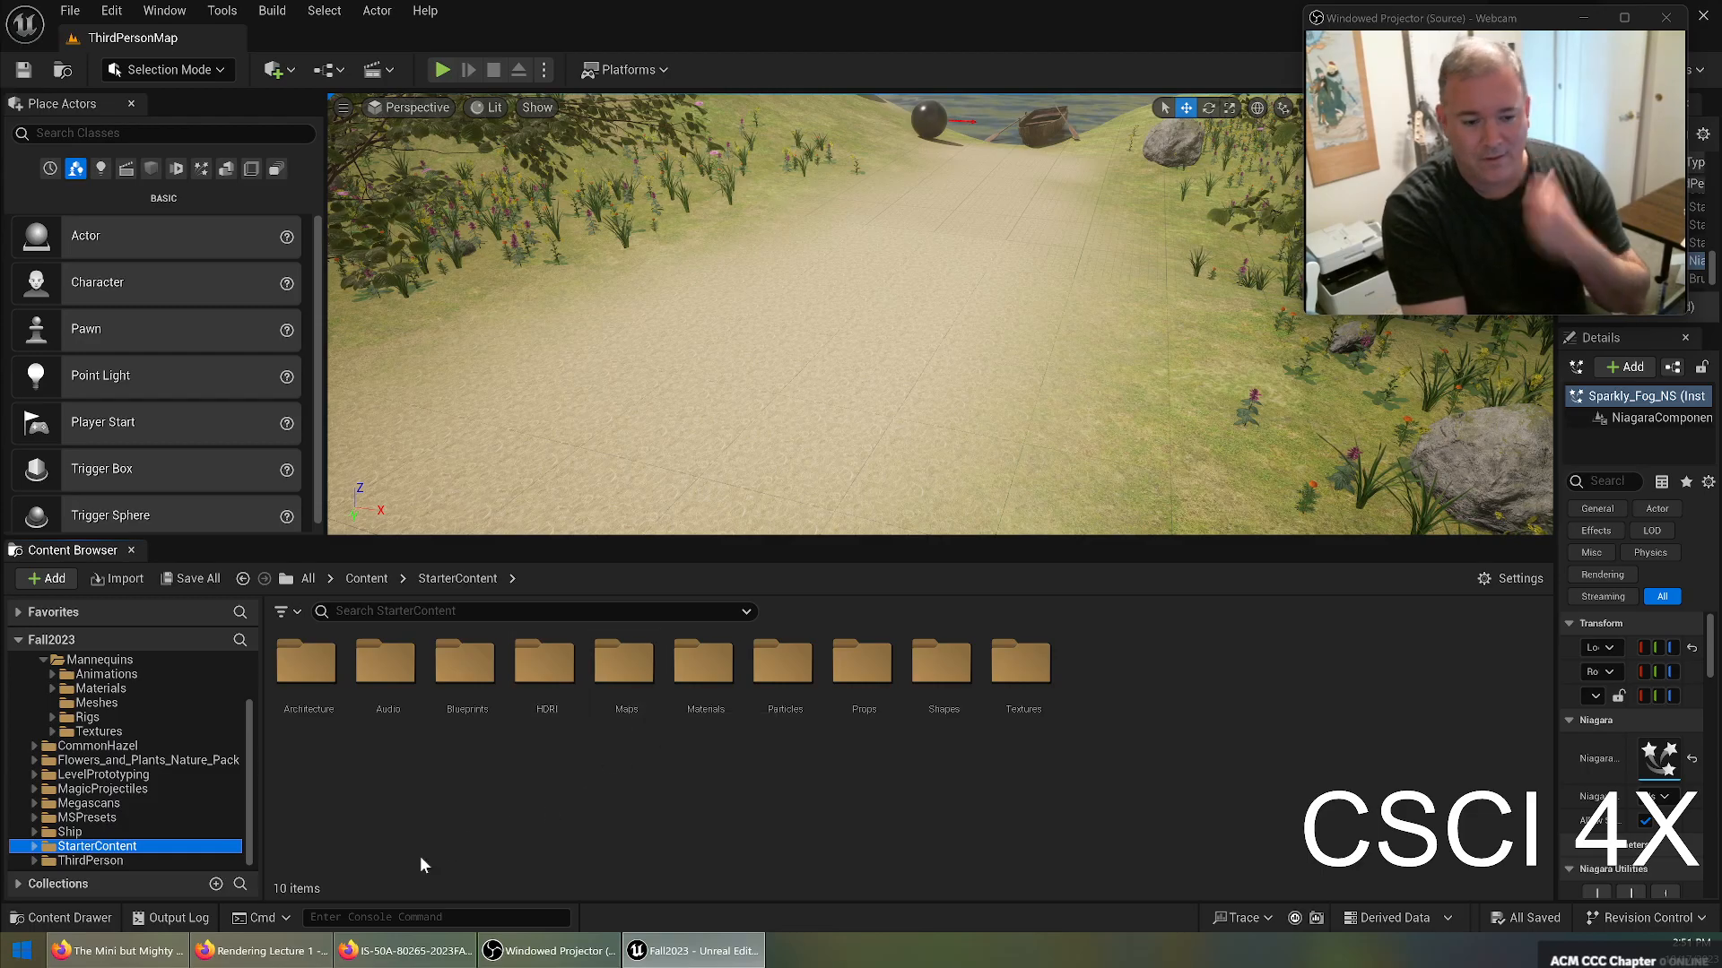
{"action": "left_click", "coordinate": [90, 861]}
{"action": "double_click", "coordinate": [306, 664]}
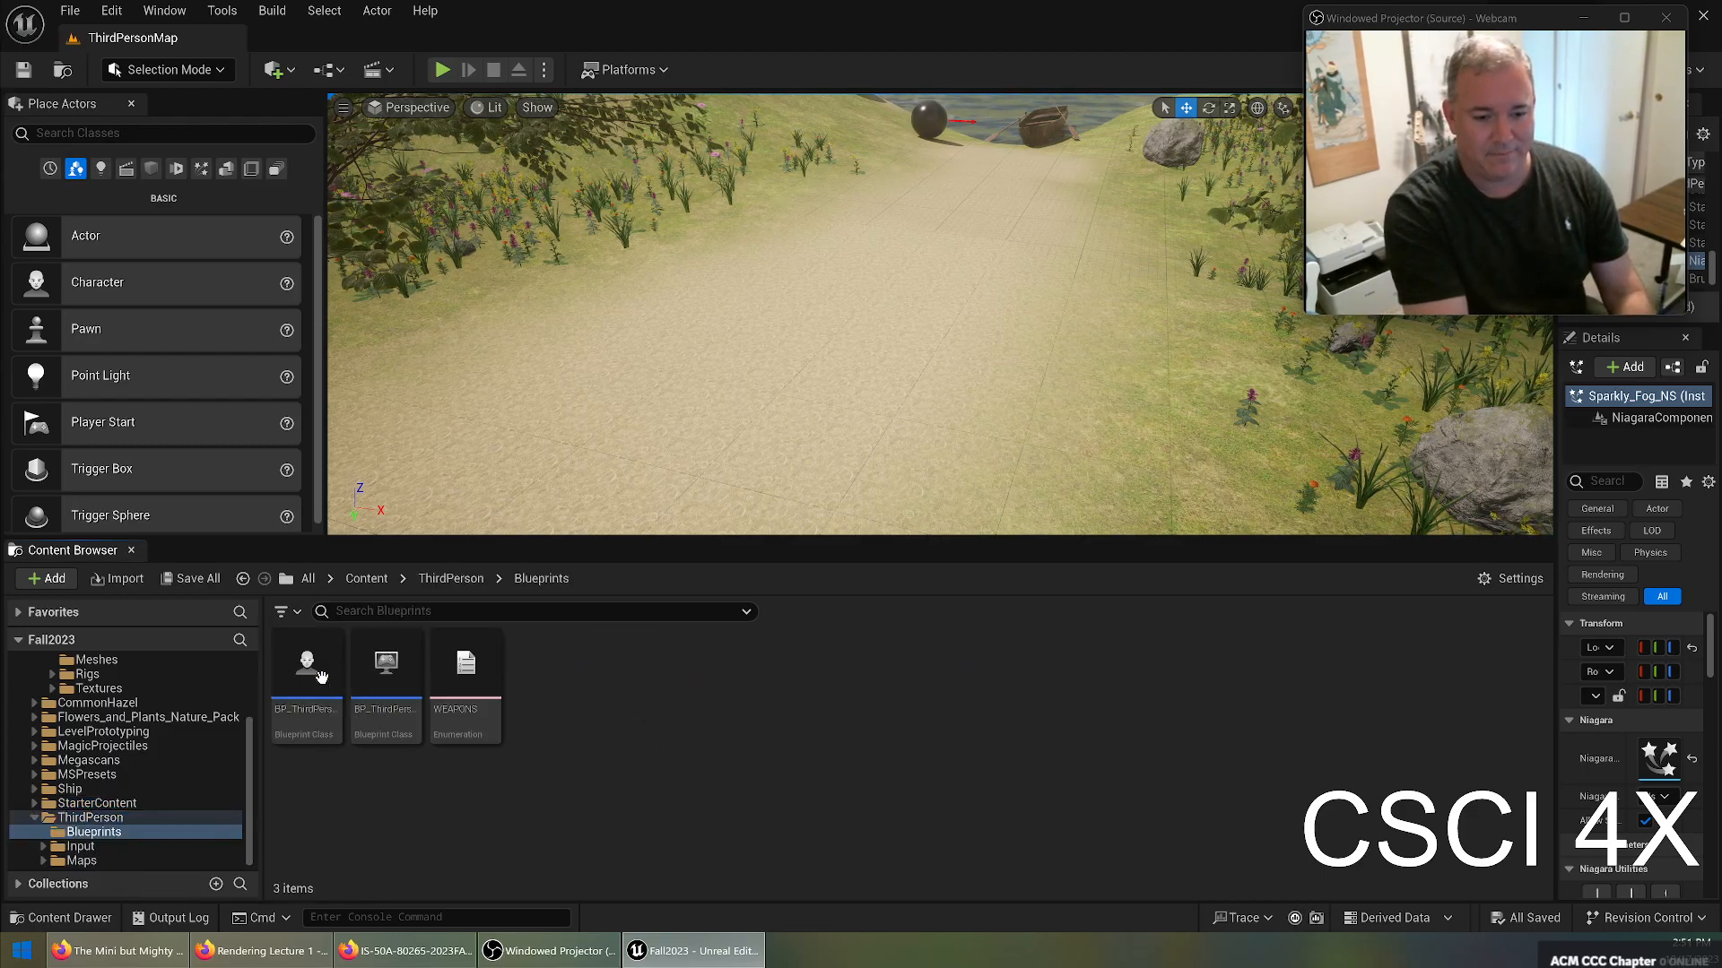
{"action": "left_click", "coordinate": [385, 683]}
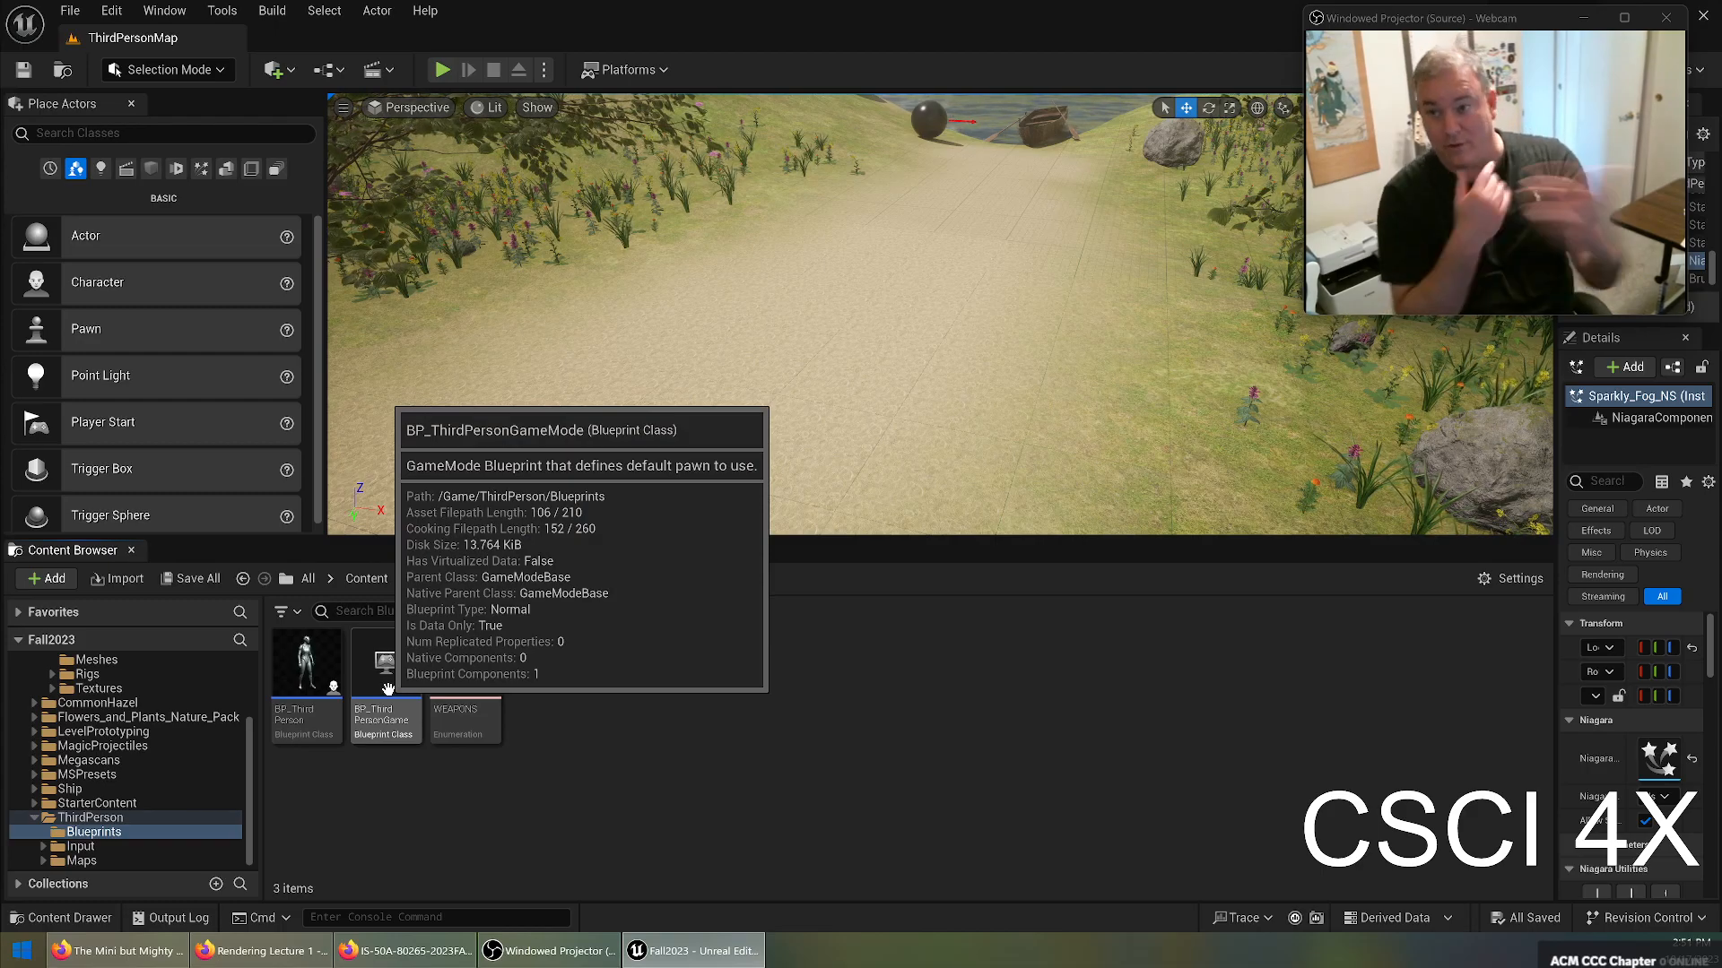
{"action": "double_click", "coordinate": [306, 673]}
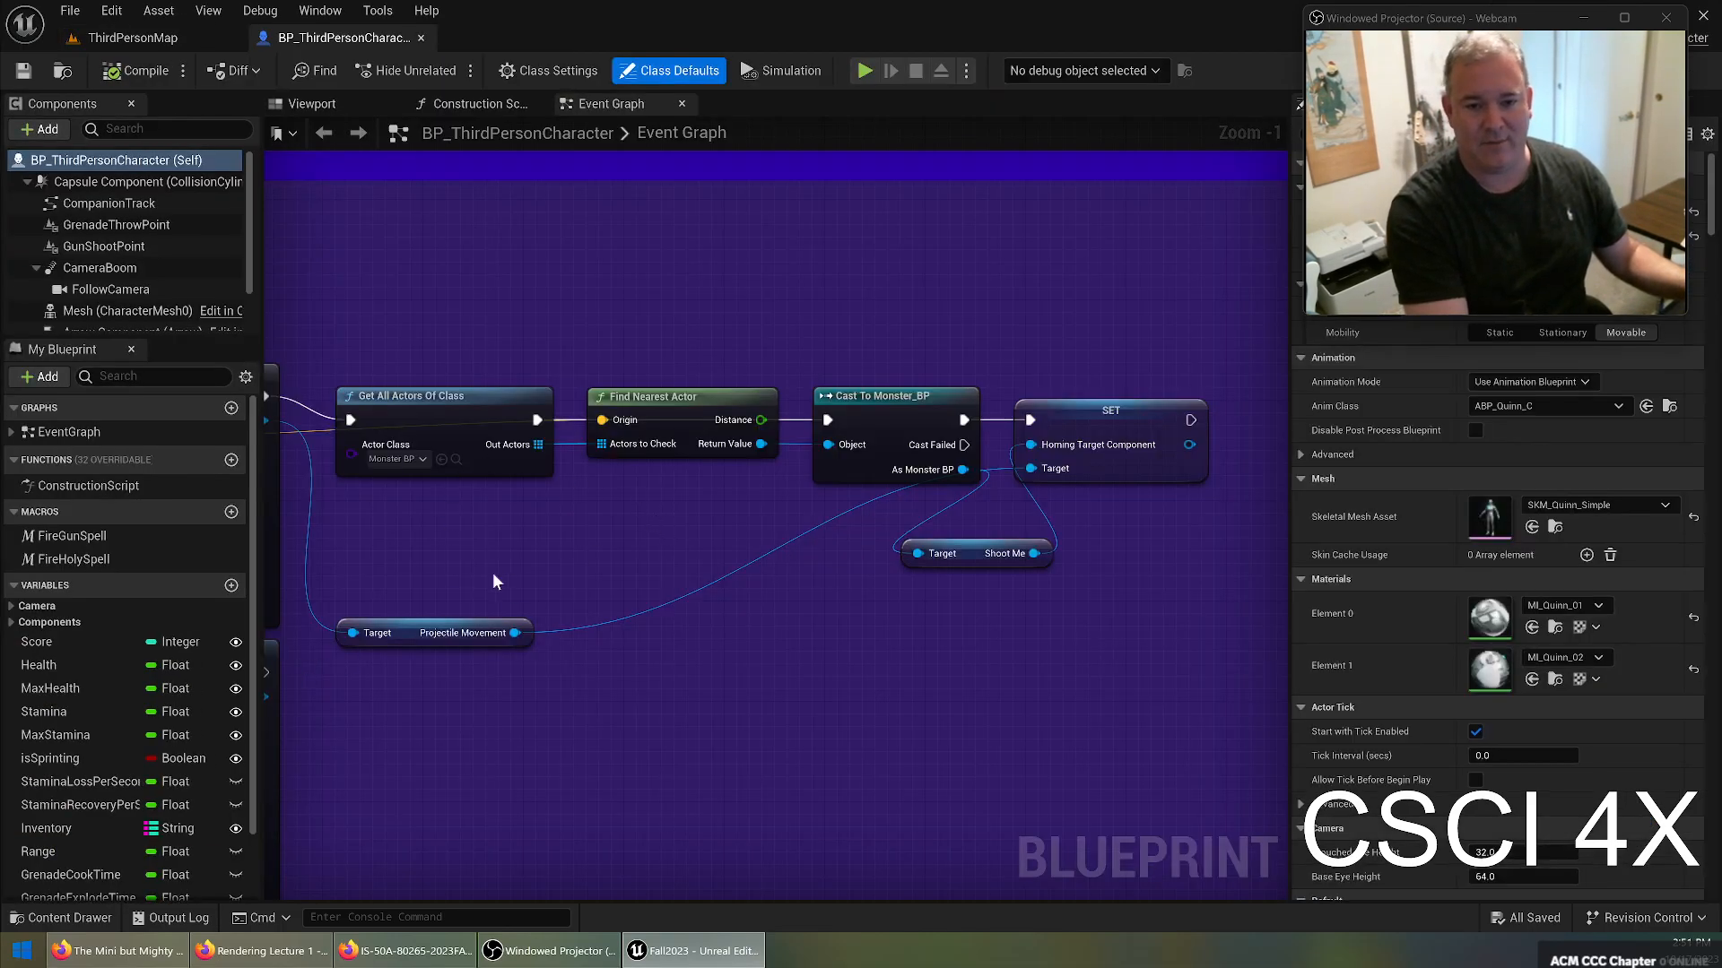
Find the Left Mouse Click Attack section in the Event Graph and open its Fire Gun Spell macro.
{"action": "right_click_drag", "start_coordinate": [492, 574], "coordinate": [1054, 570]}
{"action": "scroll", "coordinate": [583, 547], "scroll_direction": "down", "scroll_amount": 3}
{"action": "right_click_drag", "start_coordinate": [491, 643], "coordinate": [682, 799]}
{"action": "scroll", "coordinate": [595, 596], "scroll_direction": "up", "scroll_amount": 4}
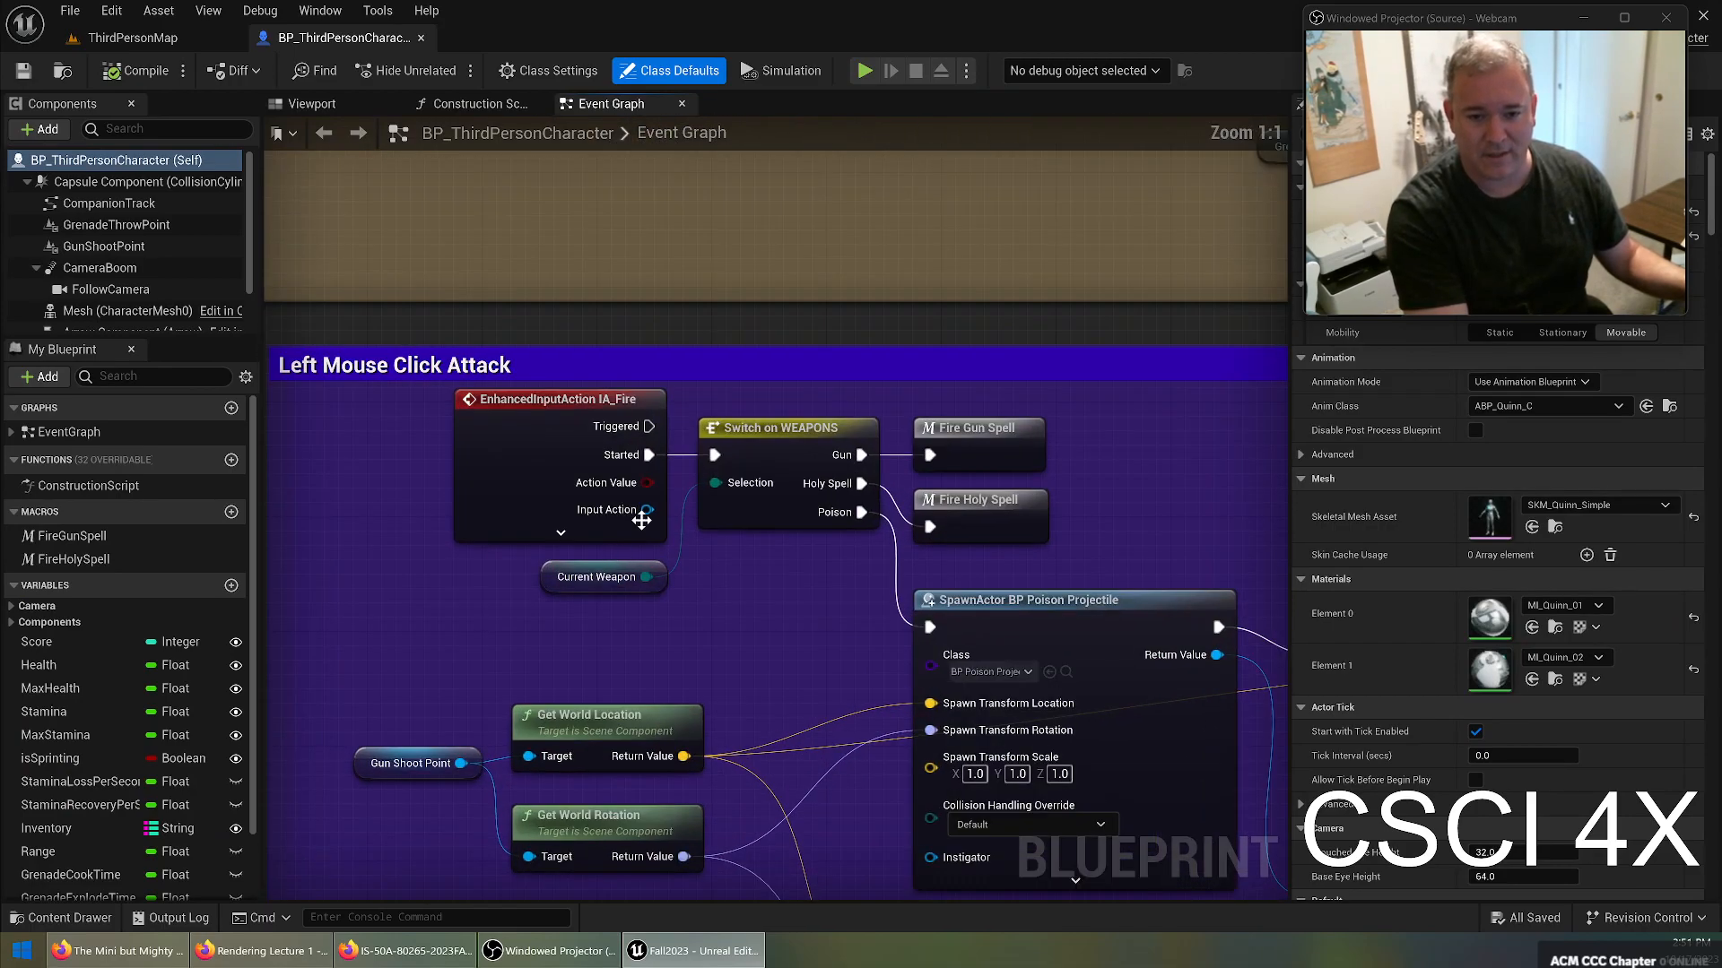
{"action": "right_click_drag", "start_coordinate": [650, 477], "coordinate": [443, 477]}
{"action": "double_click", "coordinate": [756, 434]}
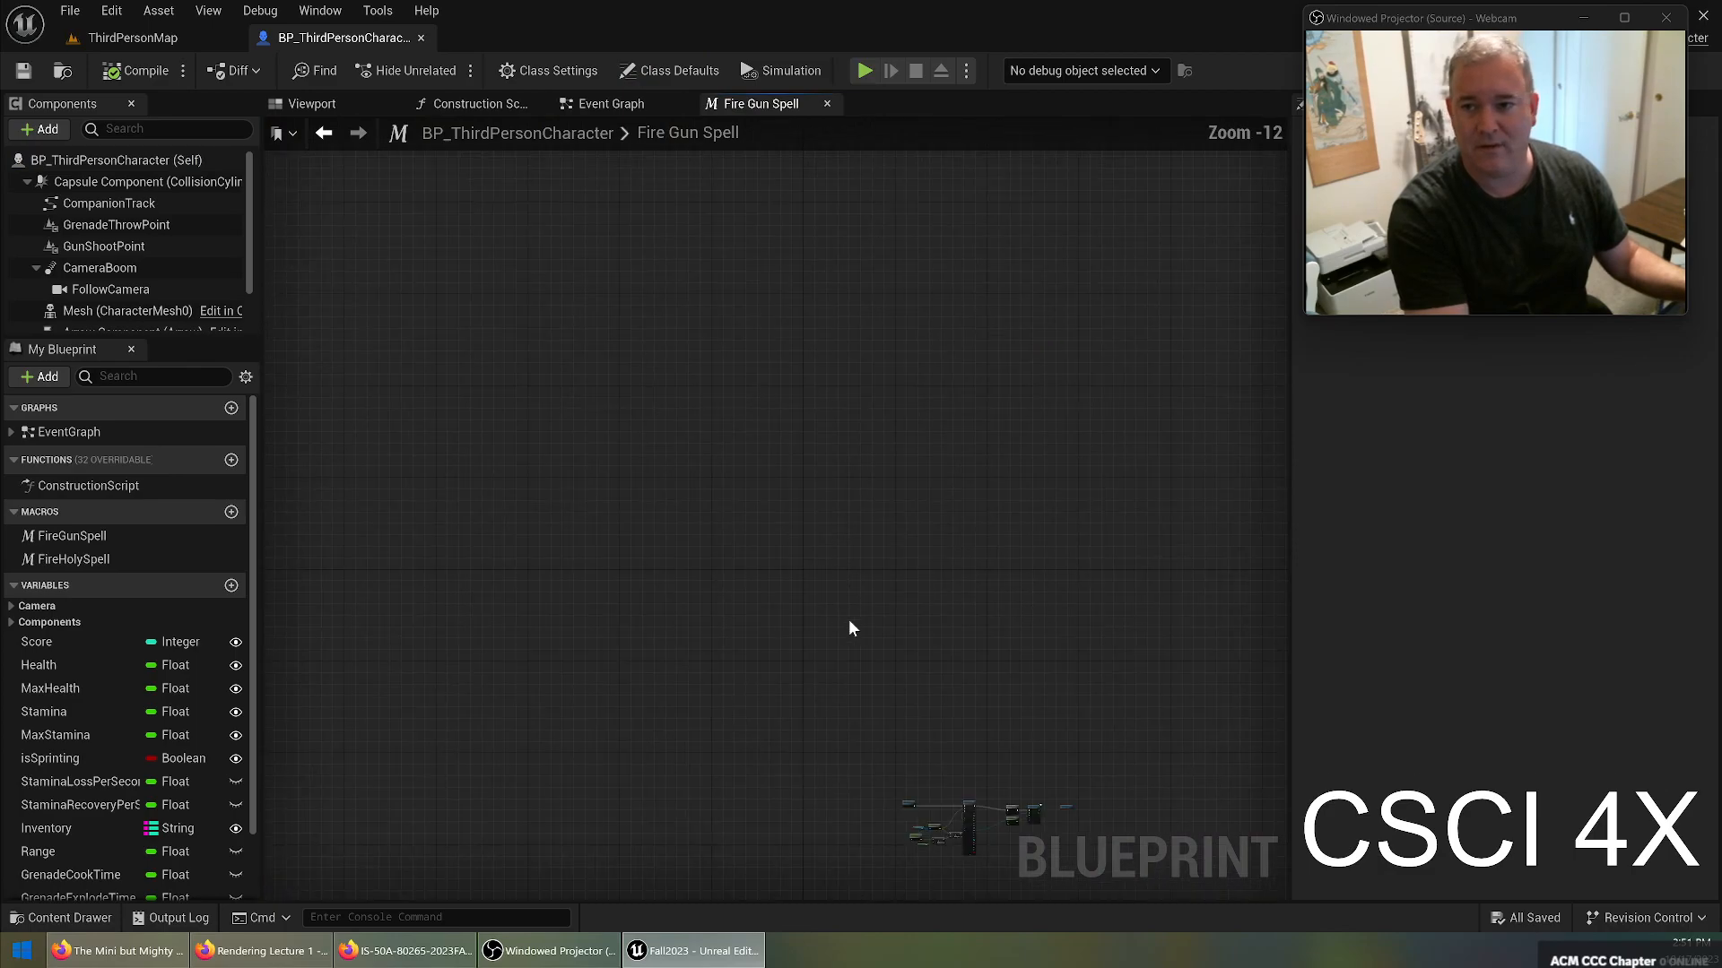
Set the default value of the Range variable feeding the line trace to 1000.
{"action": "right_click_drag", "start_coordinate": [1004, 738], "coordinate": [714, 390]}
{"action": "scroll", "coordinate": [660, 471], "scroll_direction": "up", "scroll_amount": 11}
{"action": "mouse_move", "coordinate": [609, 422]}
{"action": "right_mouse_down"}
{"action": "mouse_move", "coordinate": [757, 391]}
{"action": "mouse_move", "coordinate": [729, 449]}
{"action": "right_mouse_up"}
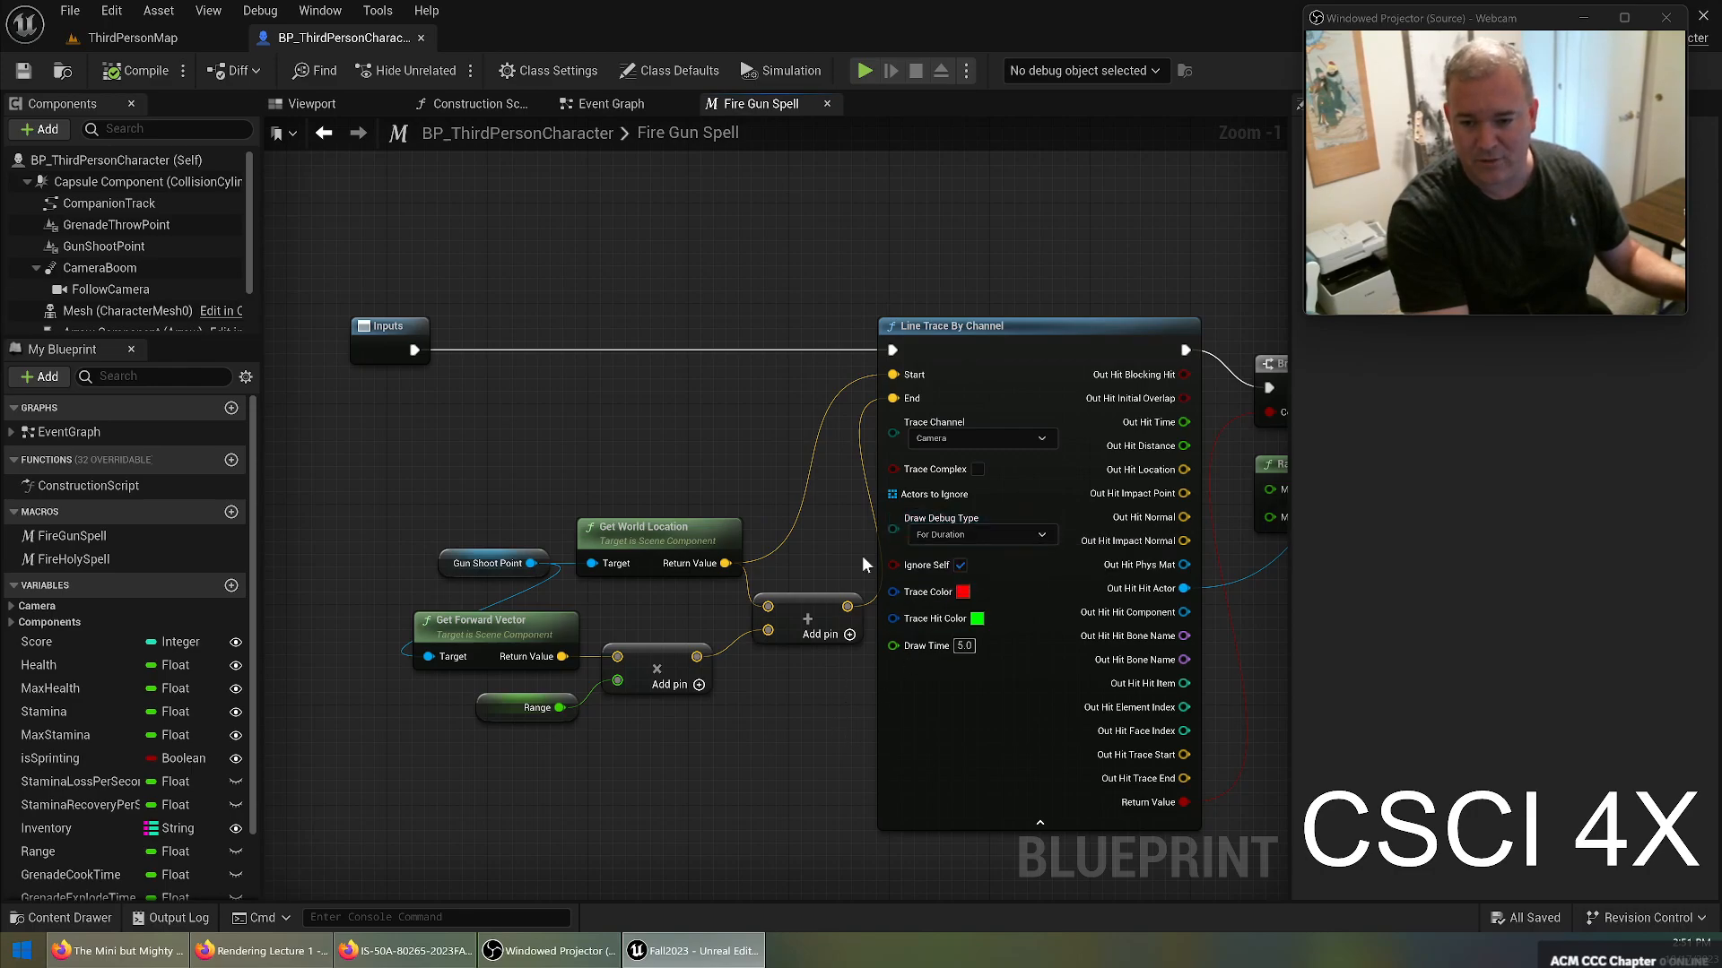
{"action": "left_click", "coordinate": [482, 697]}
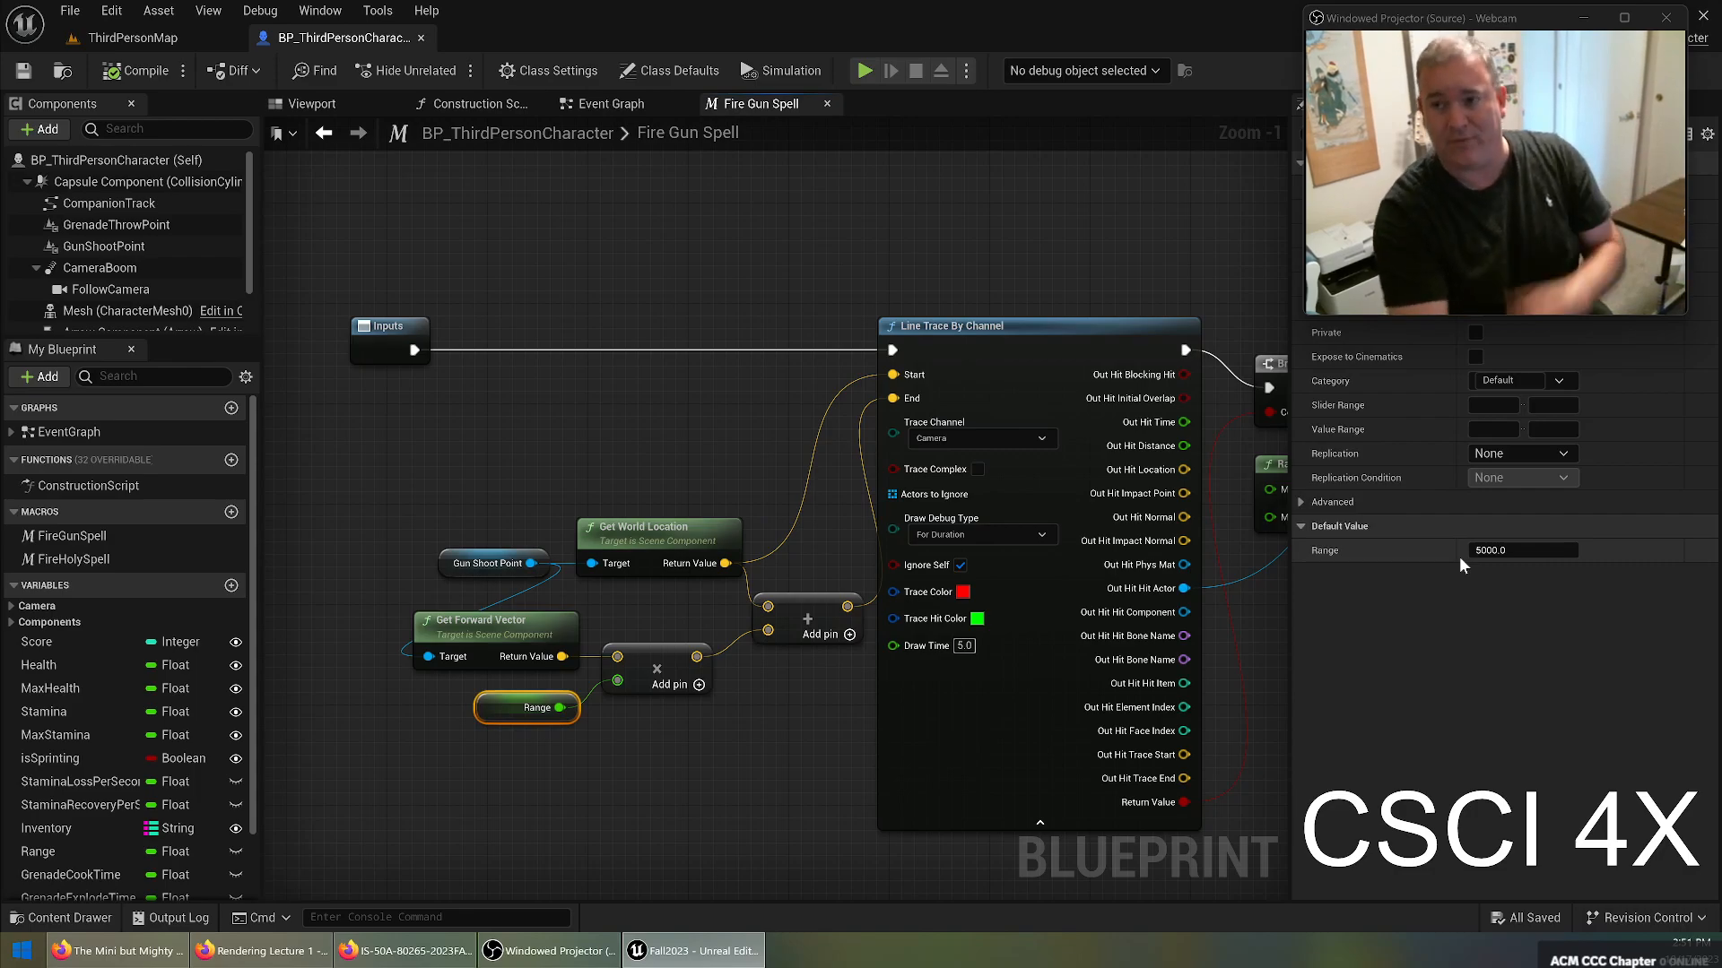
{"action": "left_click", "coordinate": [1525, 550]}
{"action": "type", "text": "1000"}
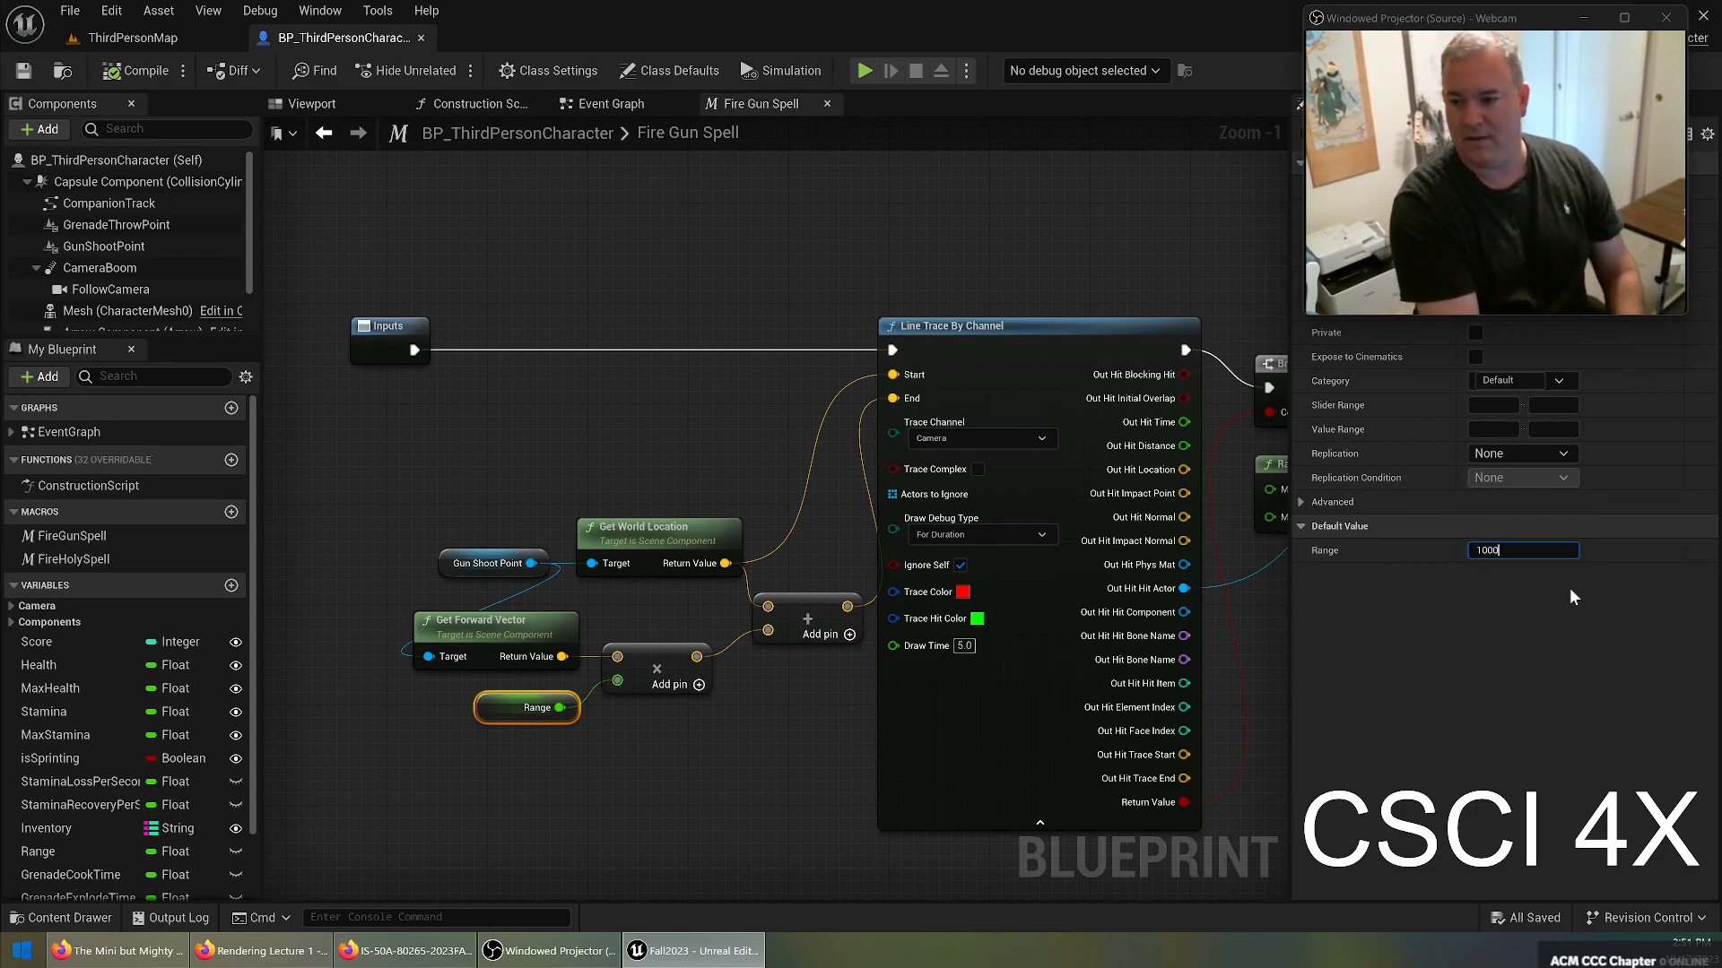
{"action": "key", "text": "Return"}
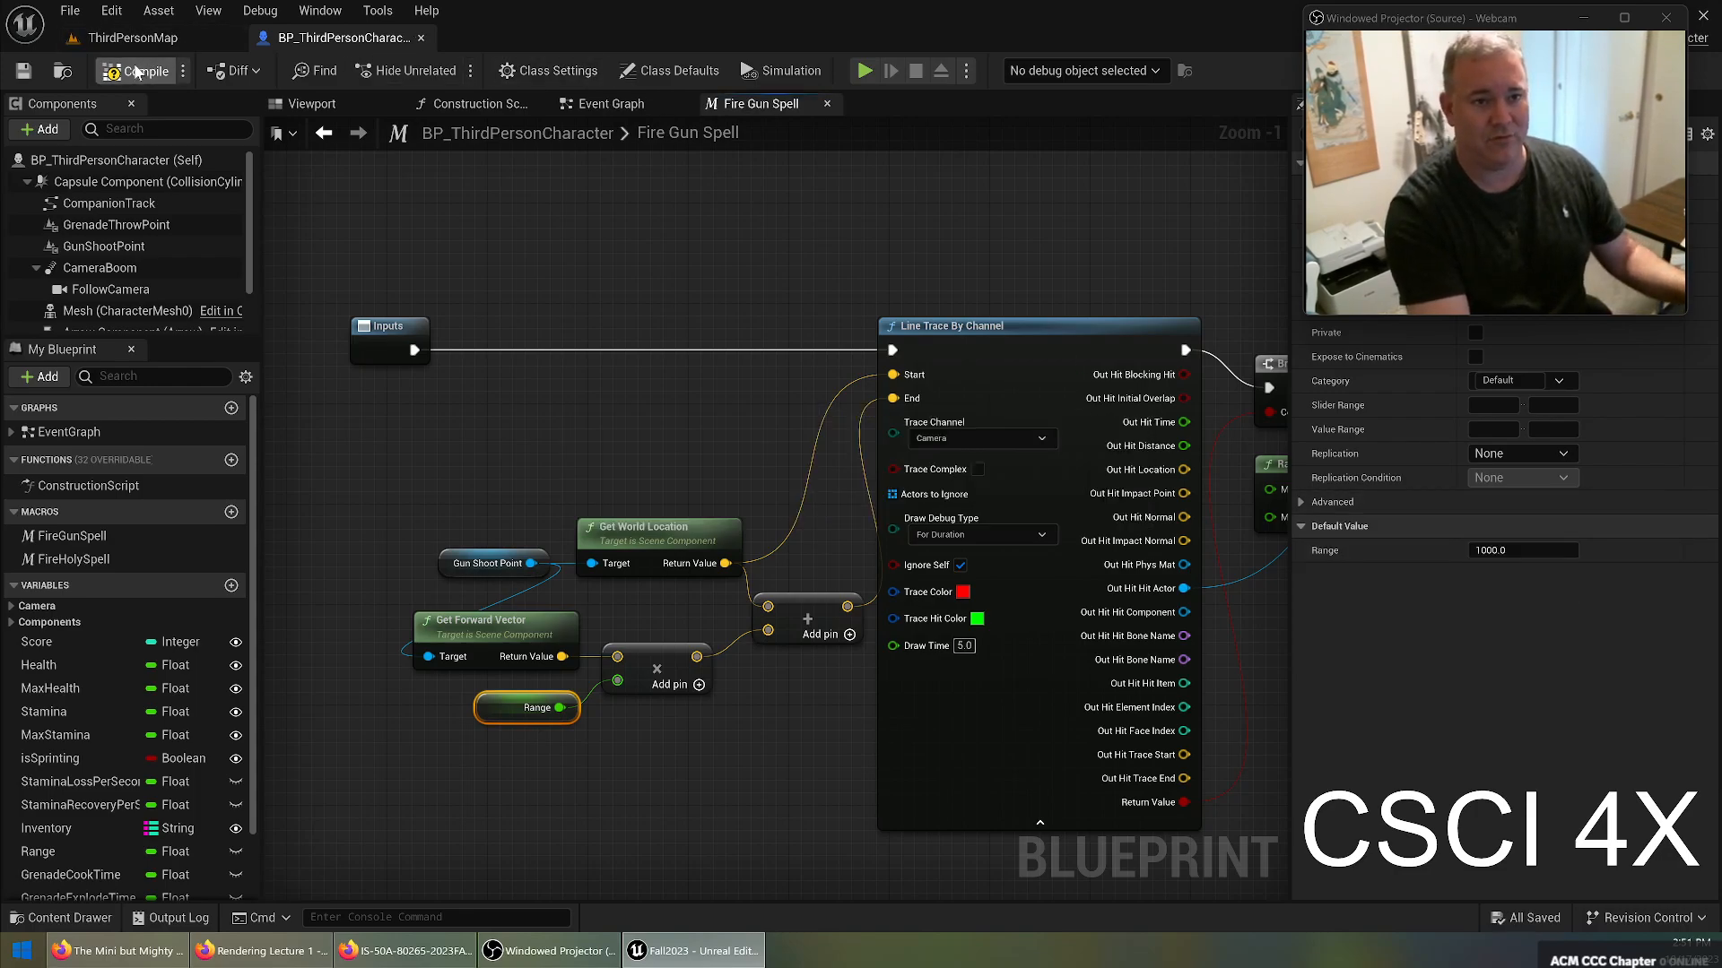
Play-test the level again to check the length of the gun attack's traces, and stop the session.
{"action": "left_click", "coordinate": [132, 38]}
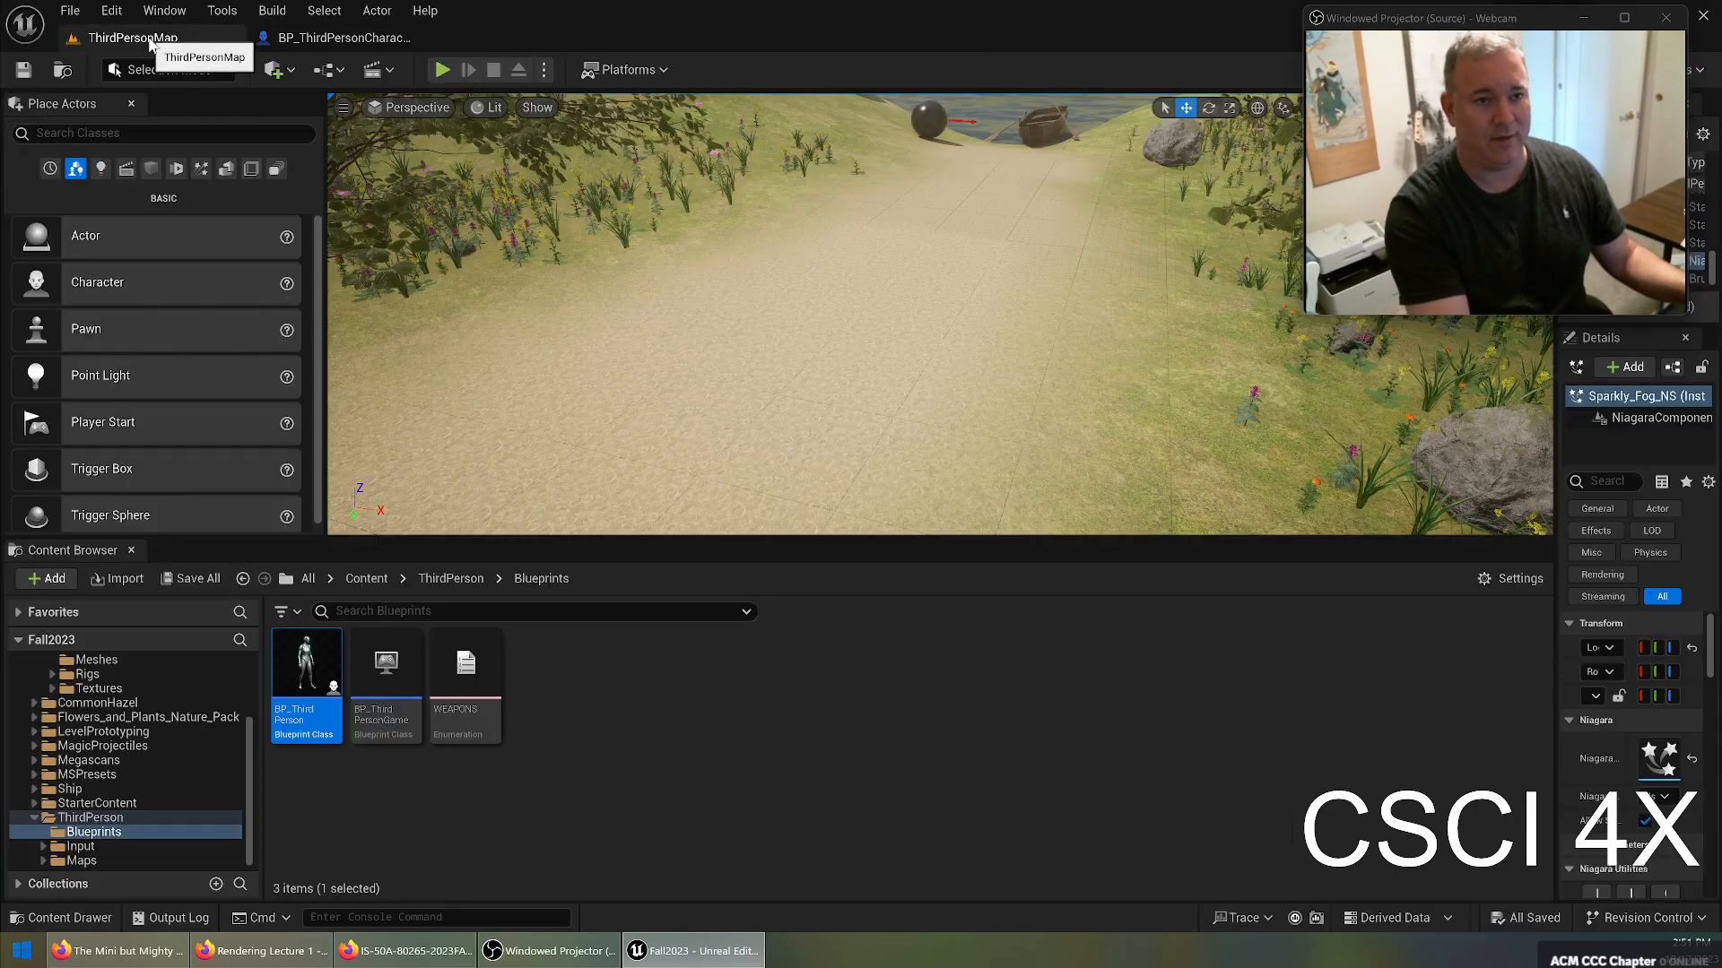
{"action": "key", "text": "w"}
{"action": "left_click", "coordinate": [870, 251]}
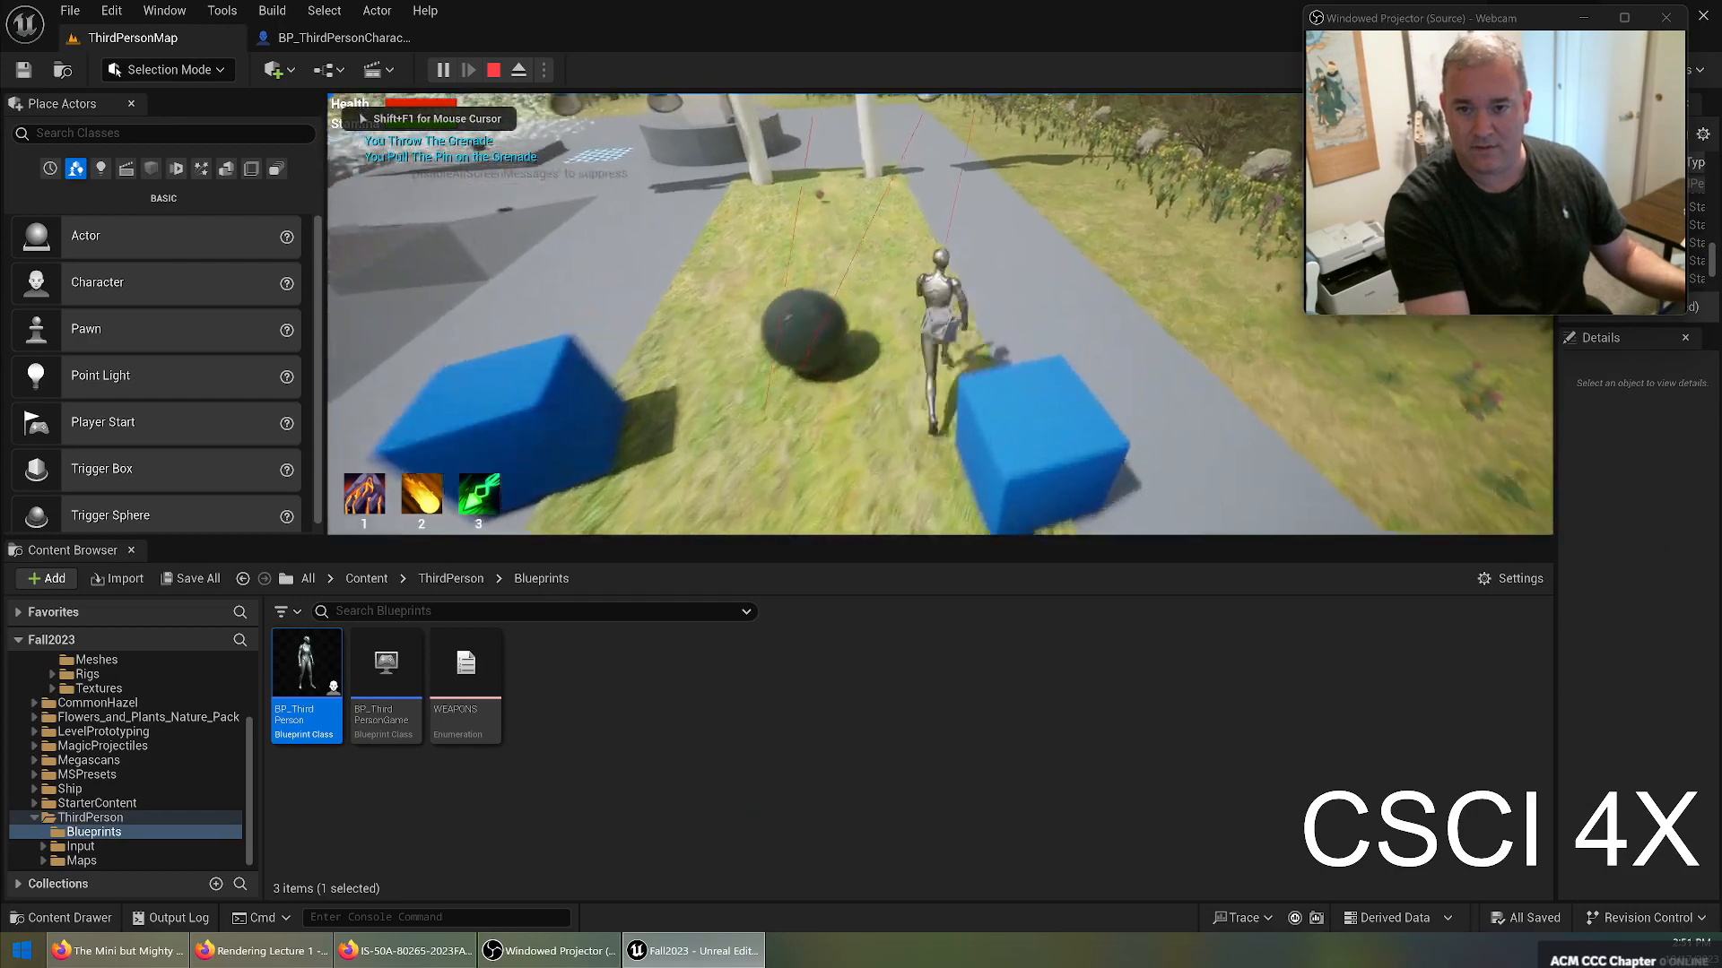
{"action": "key", "text": "space"}
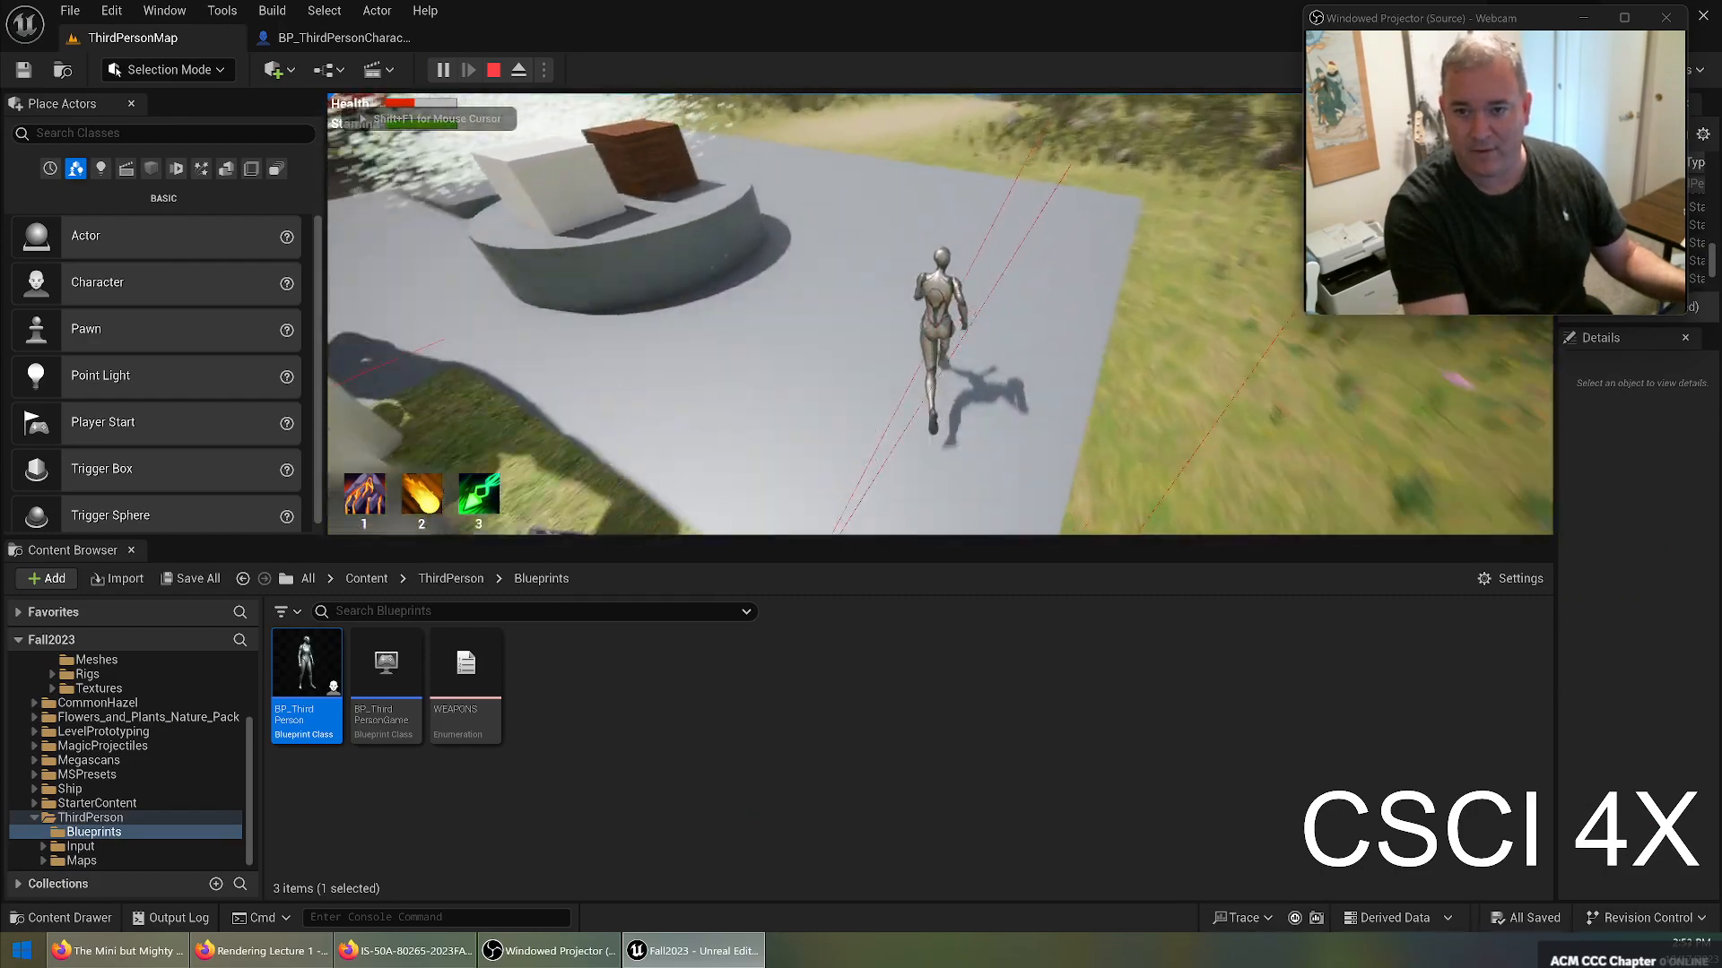
{"action": "key", "text": "w"}
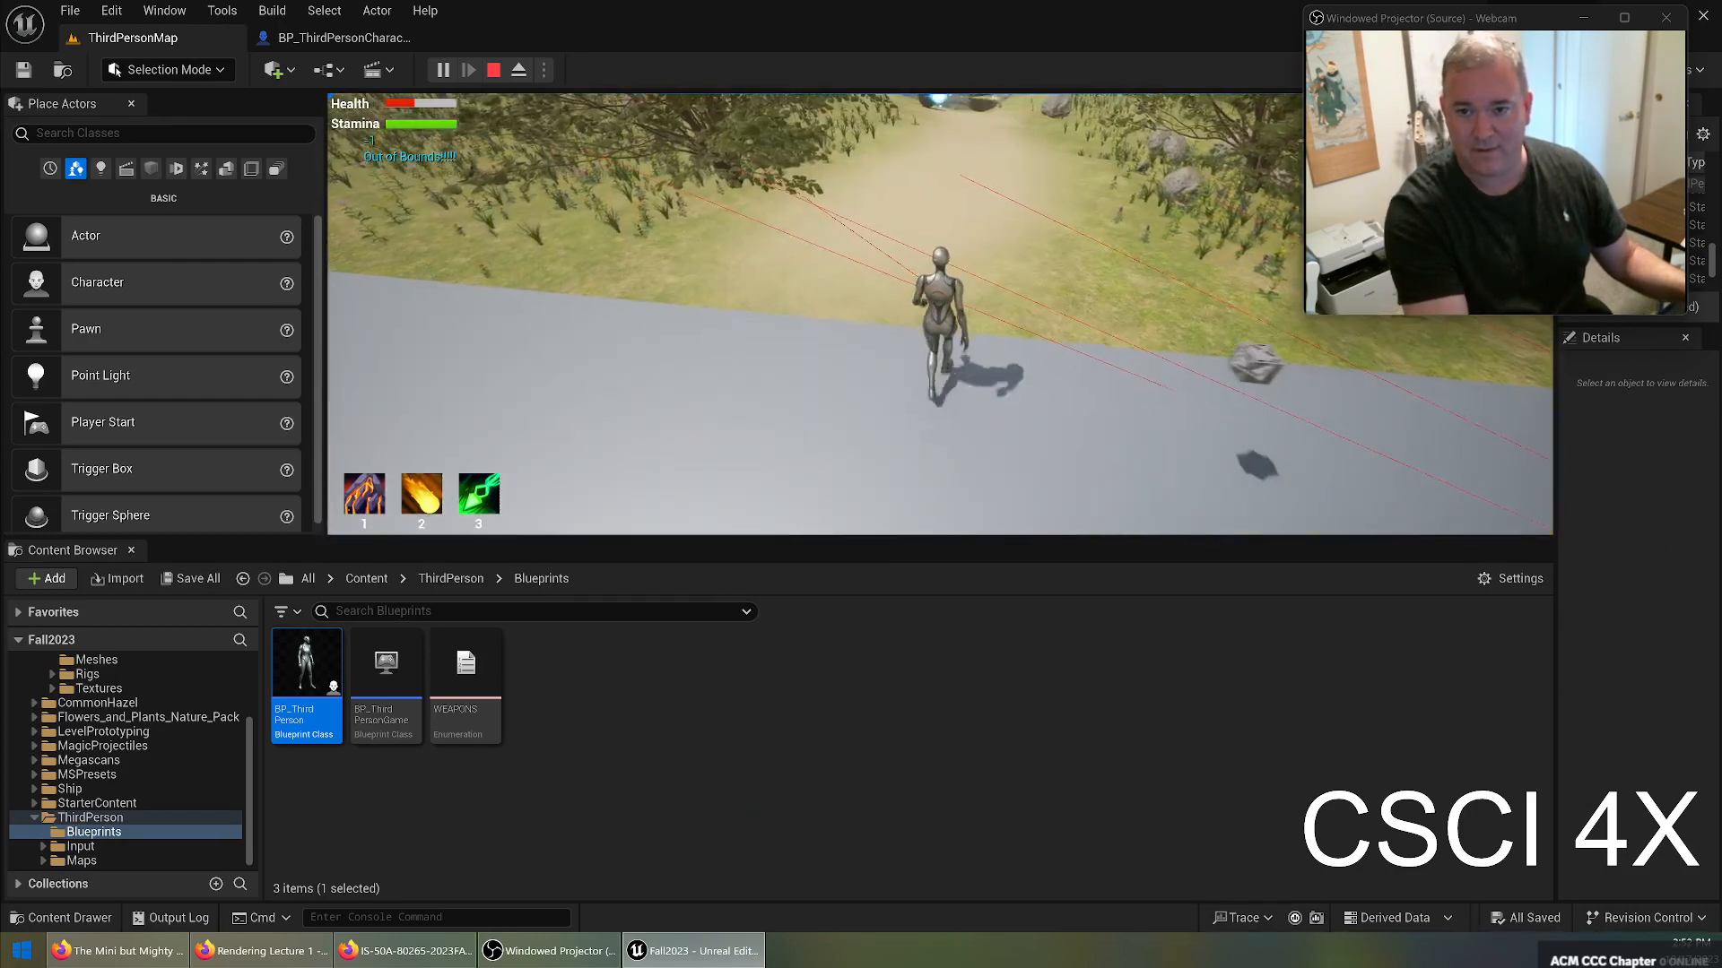
{"action": "key", "text": "w"}
{"action": "key", "text": "Escape"}
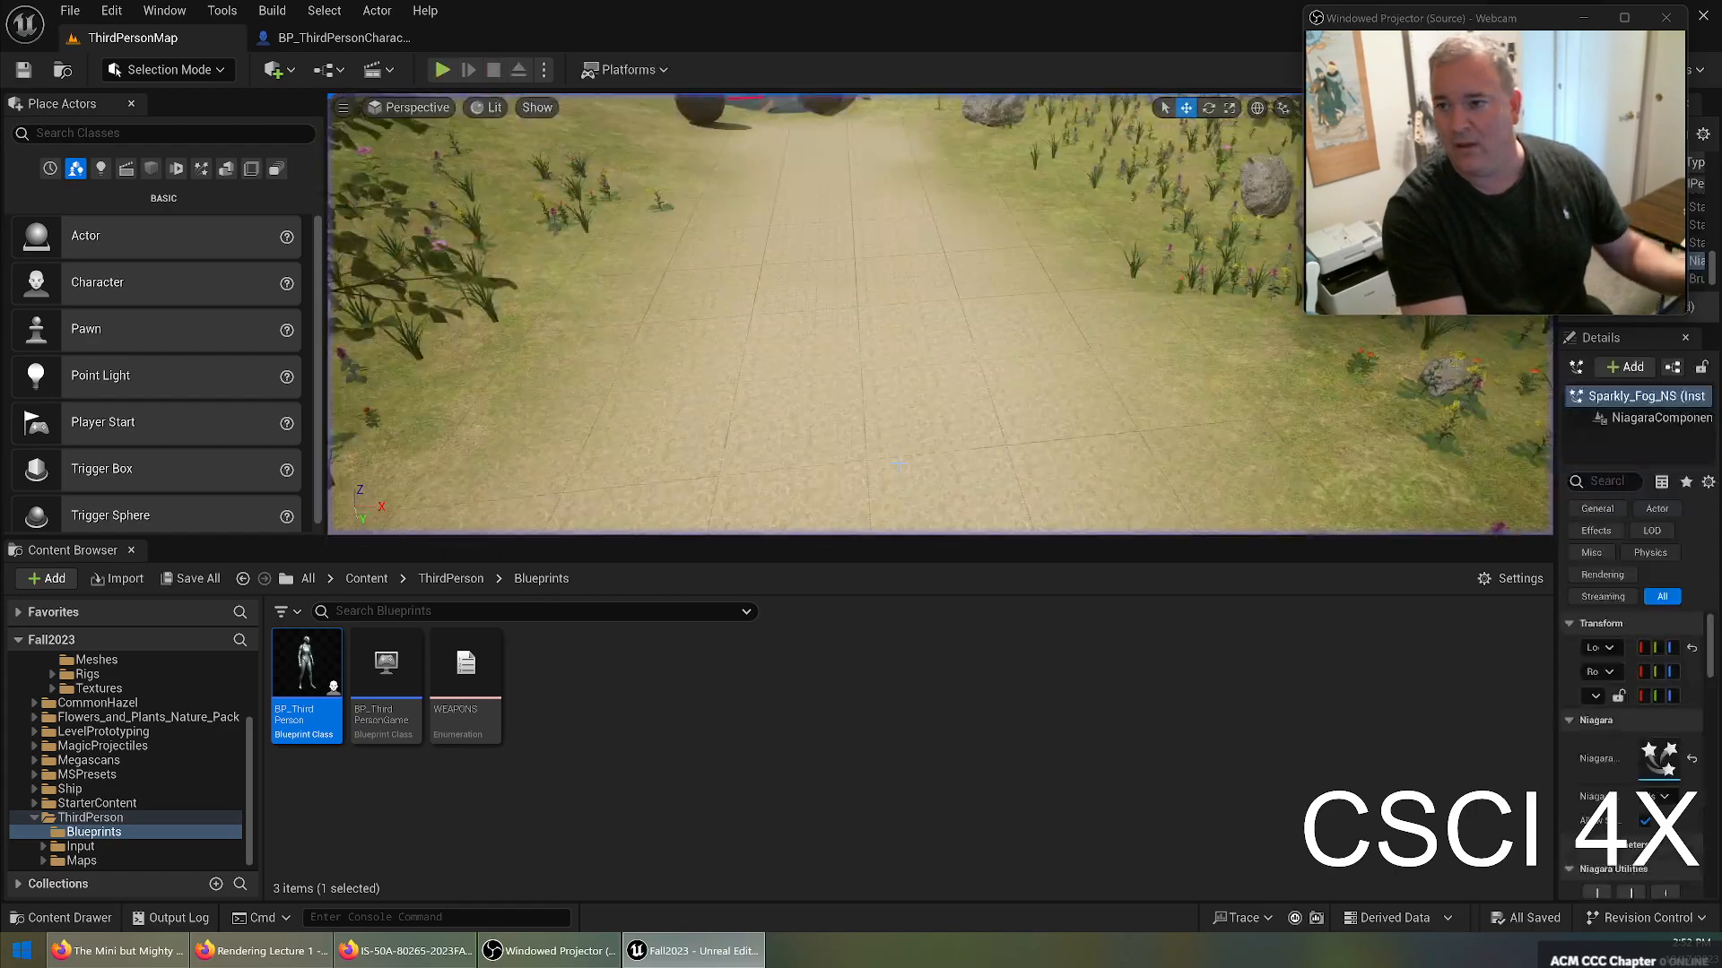
Set the Draw Debug Type of the Line Trace By Channel node in Fire Gun Spell to None.
{"action": "left_click", "coordinate": [350, 38]}
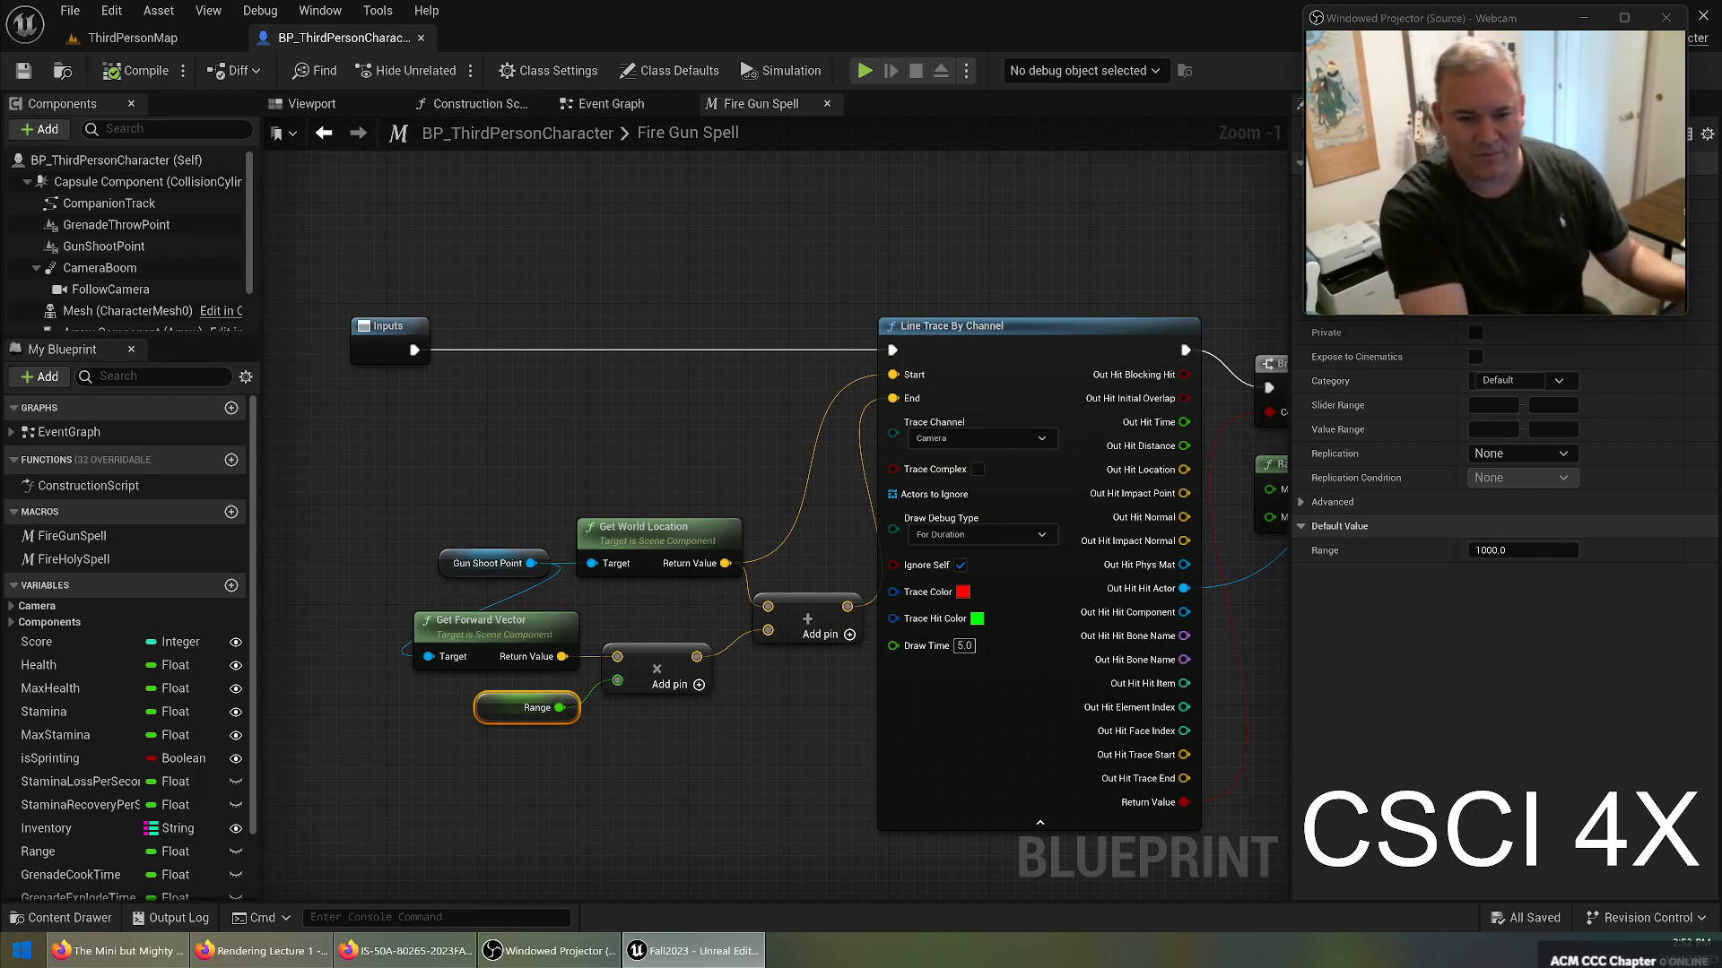
{"action": "right_click_drag", "start_coordinate": [997, 564], "coordinate": [929, 514]}
{"action": "left_click", "coordinate": [888, 491]}
{"action": "left_click", "coordinate": [893, 529]}
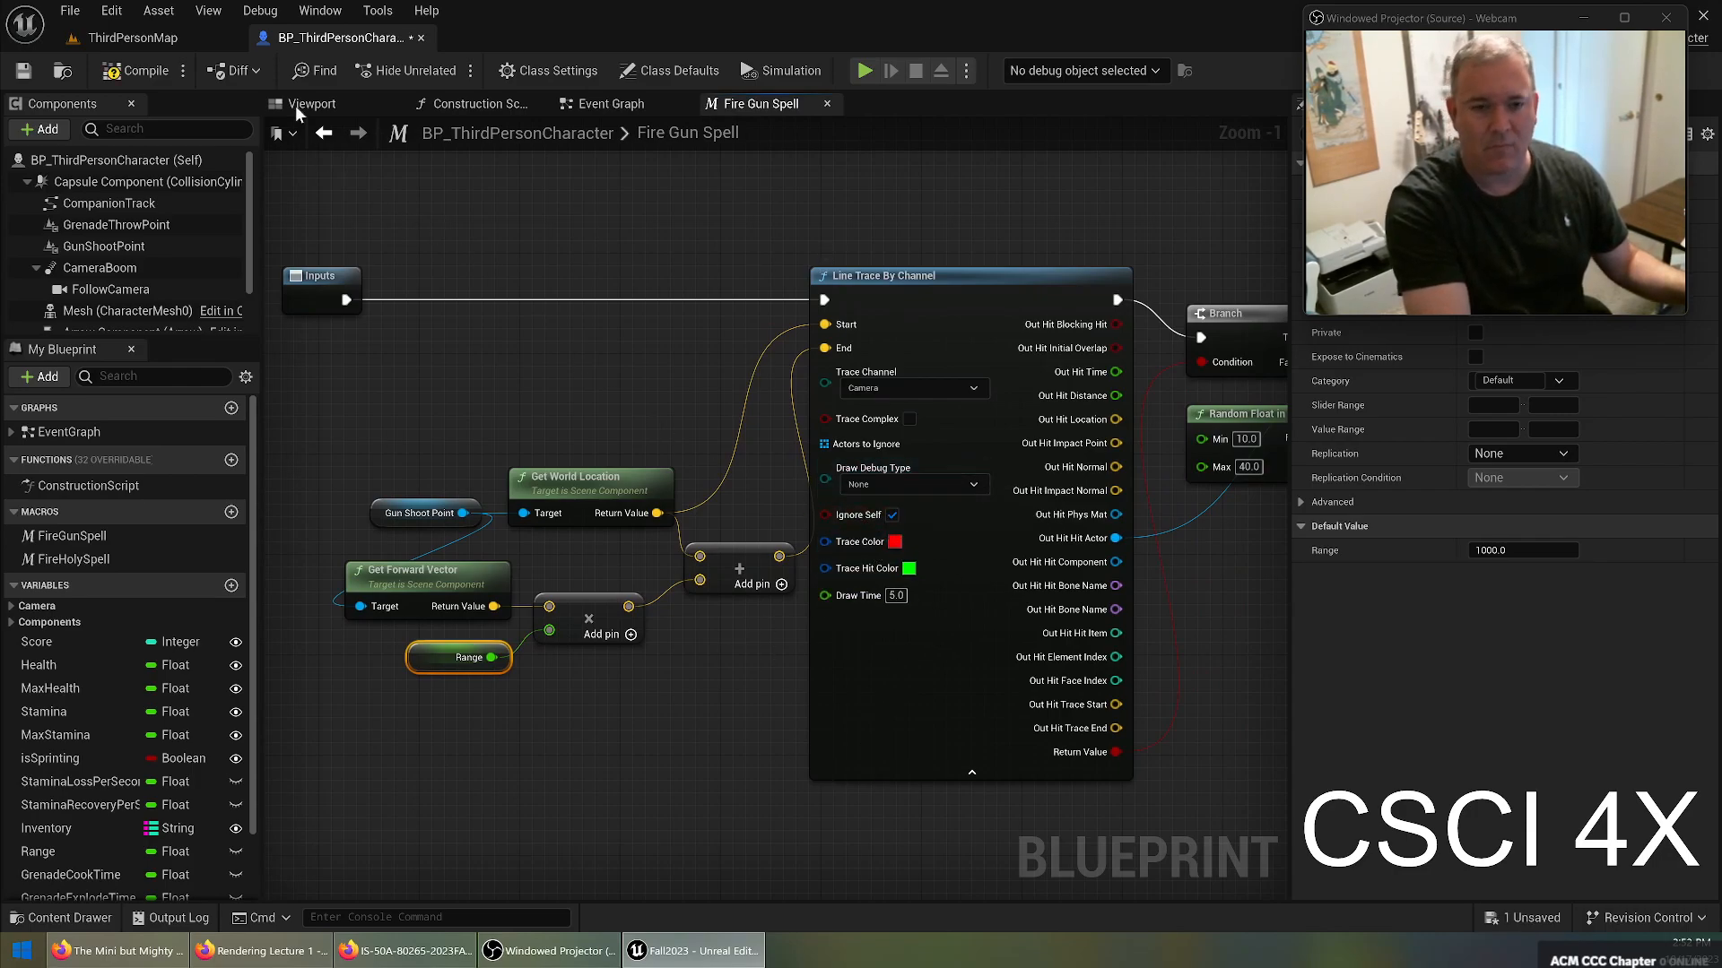
{"action": "right_click_drag", "start_coordinate": [613, 356], "coordinate": [788, 350]}
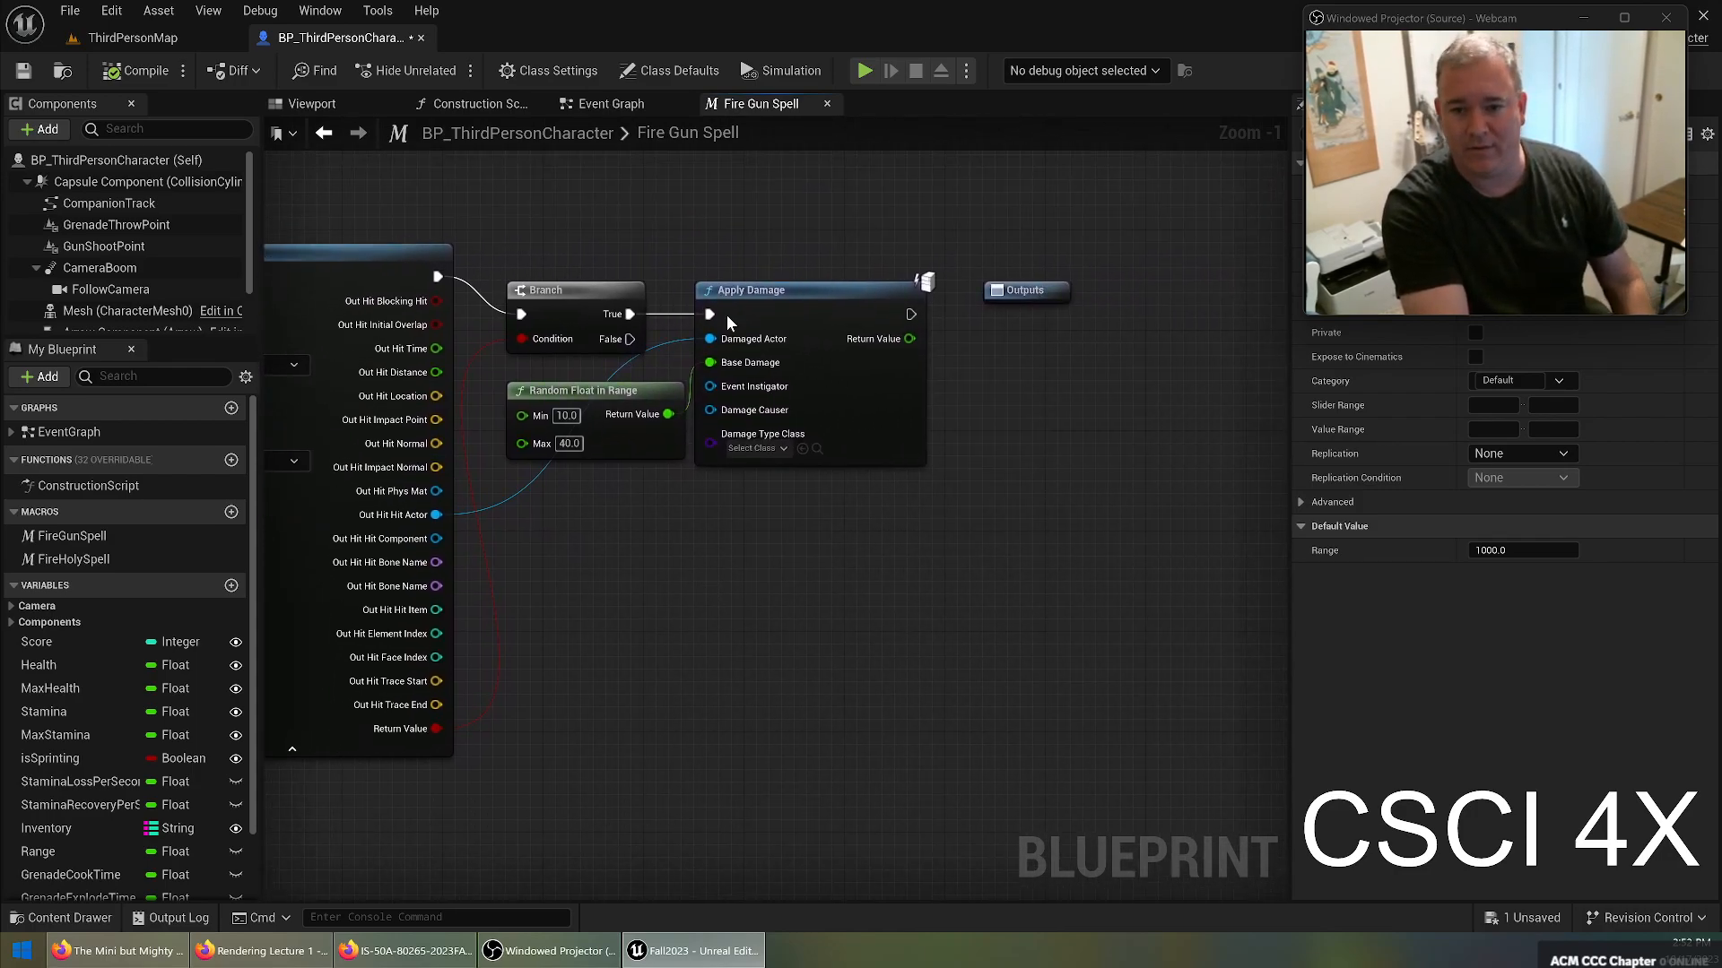
Insert a Spawn System at Location node between the Inputs node and the Line Trace By Channel node in Fire Gun Spell.
{"action": "right_click_drag", "start_coordinate": [583, 491], "coordinate": [1092, 537]}
{"action": "mouse_move", "coordinate": [489, 424]}
{"action": "right_mouse_down"}
{"action": "mouse_move", "coordinate": [672, 427]}
{"action": "mouse_move", "coordinate": [992, 473]}
{"action": "right_mouse_up"}
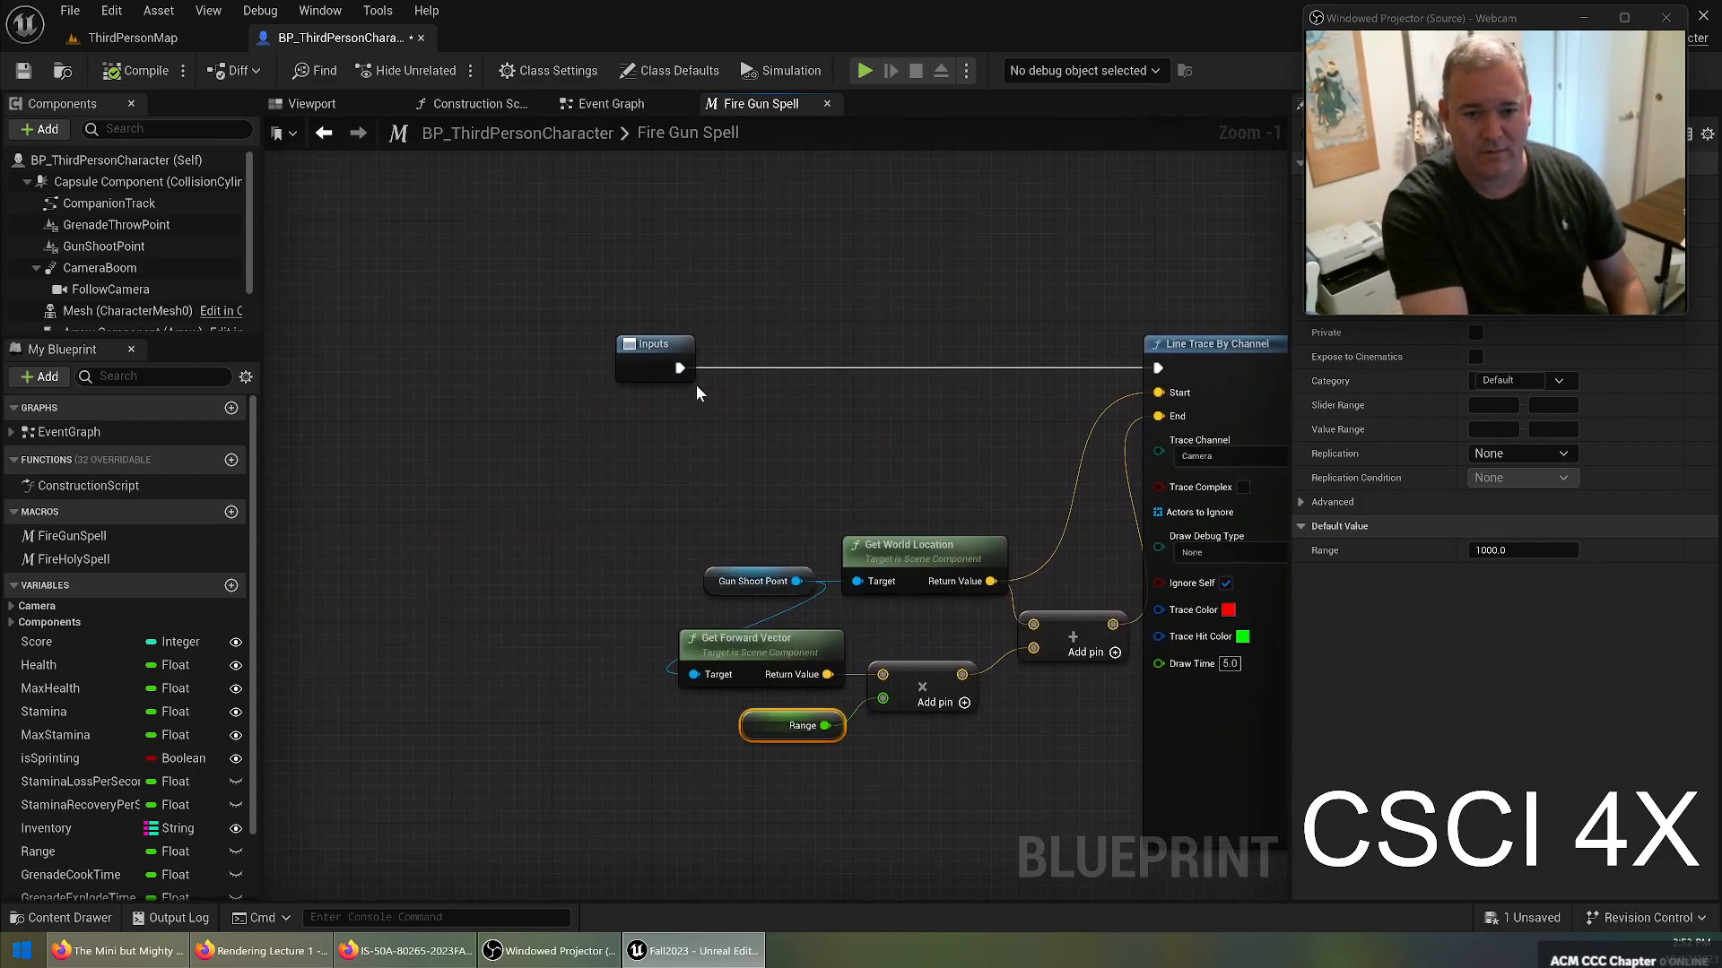
{"action": "left_click_drag", "start_coordinate": [679, 369], "coordinate": [703, 477]}
{"action": "type", "text": "spa"}
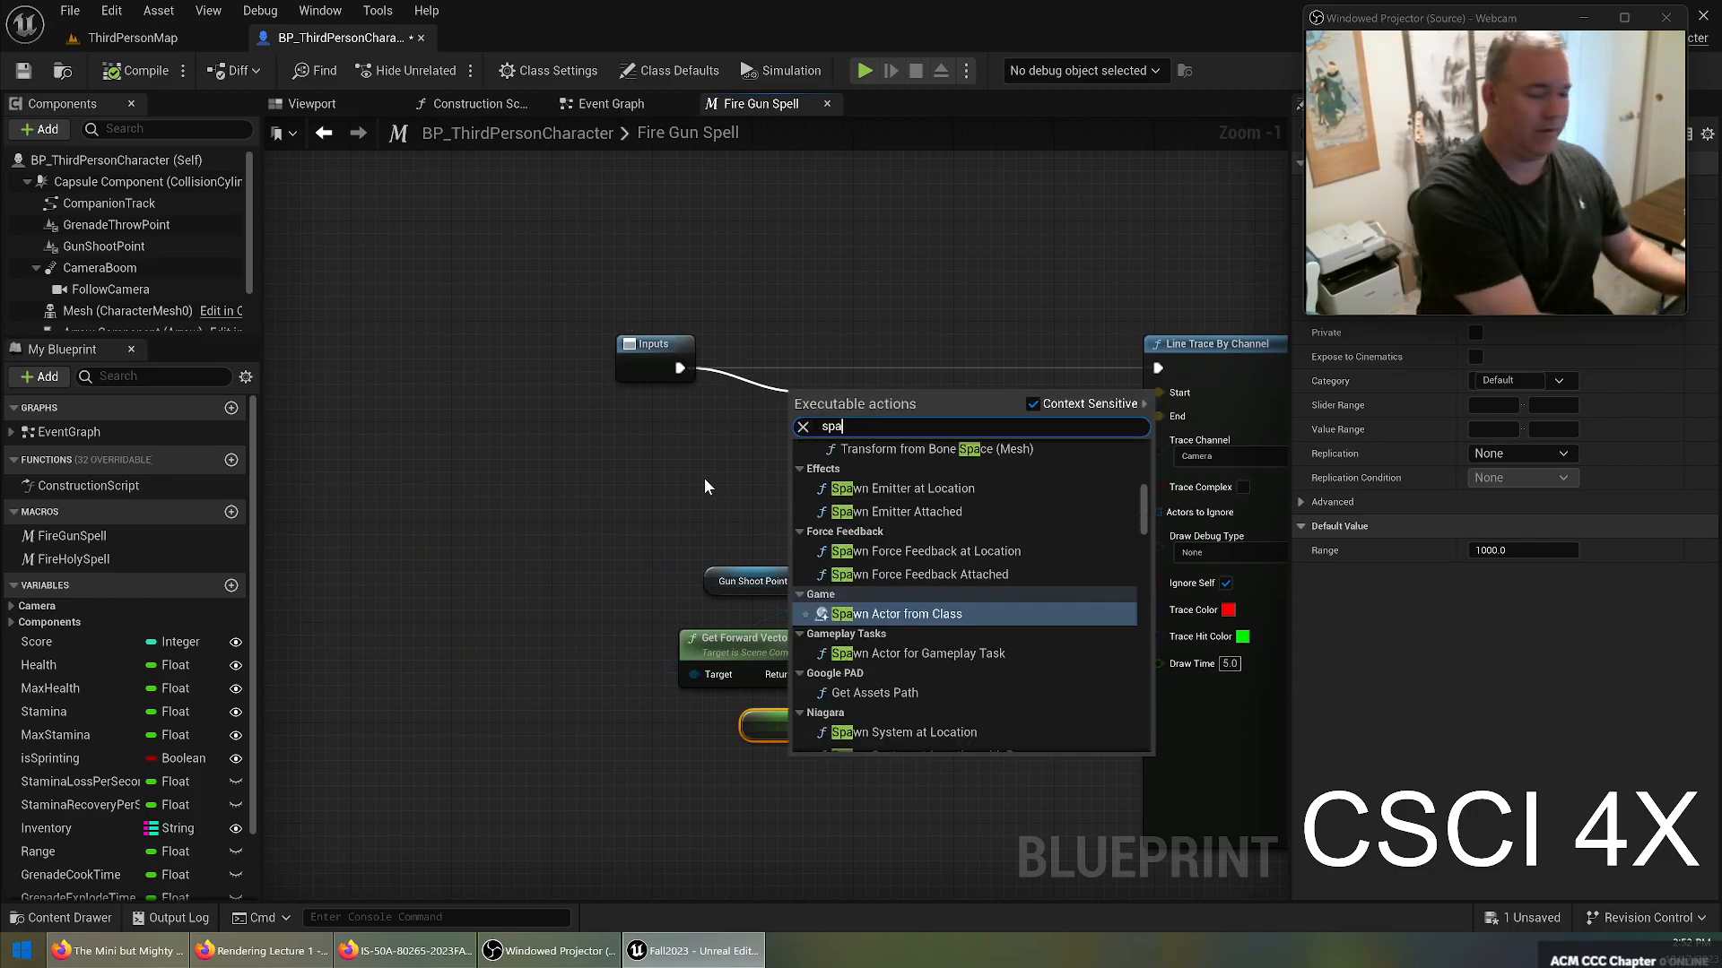
{"action": "type", "text": "wn system"}
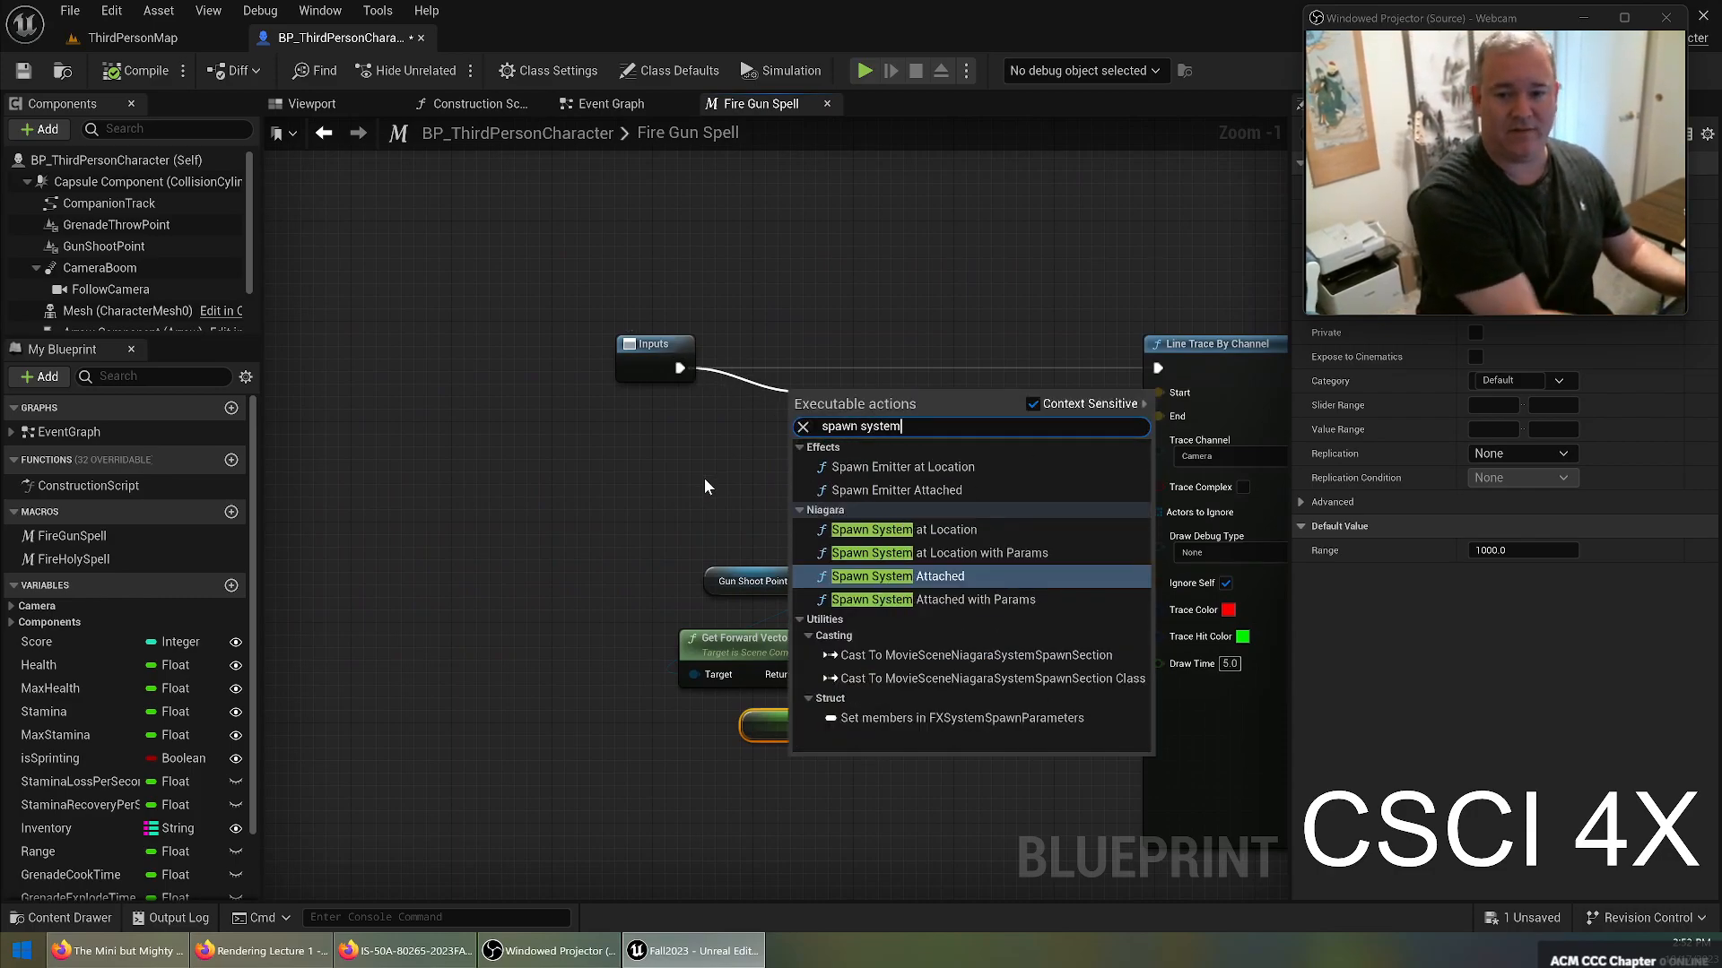
{"action": "left_click", "coordinate": [920, 530]}
{"action": "left_click_drag", "start_coordinate": [882, 421], "coordinate": [866, 201]}
{"action": "right_click_drag", "start_coordinate": [819, 330], "coordinate": [914, 452]}
{"action": "left_click_drag", "start_coordinate": [938, 307], "coordinate": [950, 295]}
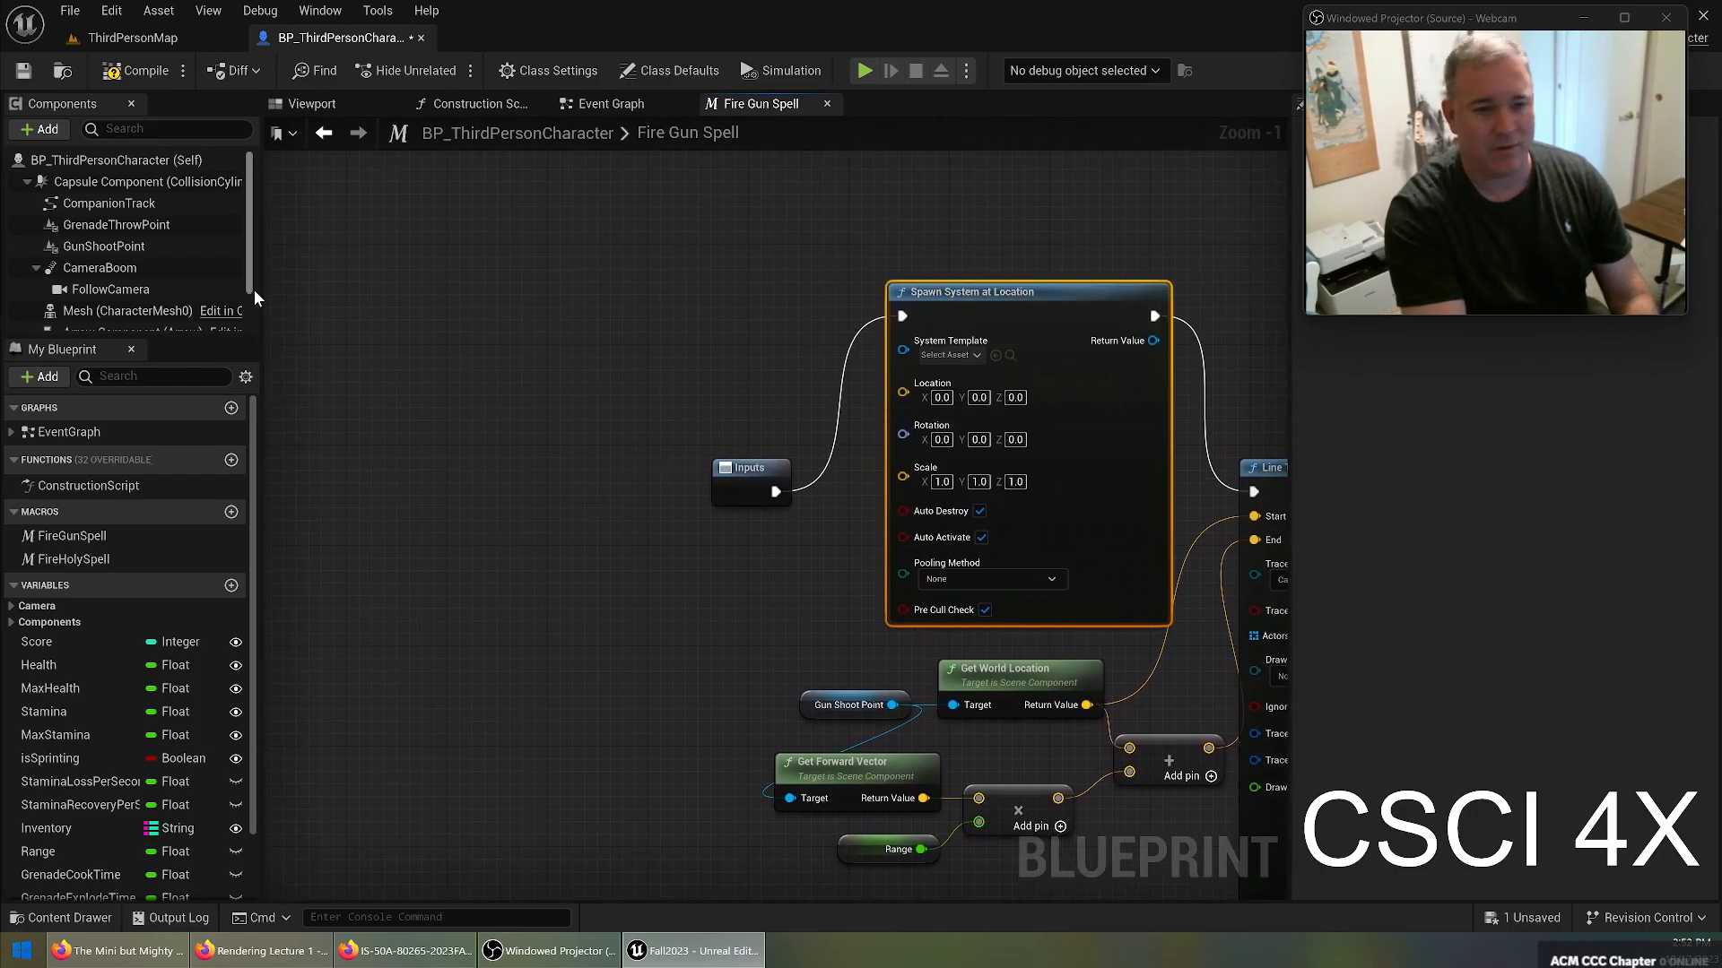
Feed the Location of Spawn System at Location with a Get World Location node taken from a GunShootPoint reference.
{"action": "left_click", "coordinate": [98, 246]}
{"action": "left_click_drag", "start_coordinate": [536, 330], "coordinate": [582, 492]}
{"action": "type", "text": "orld loc"}
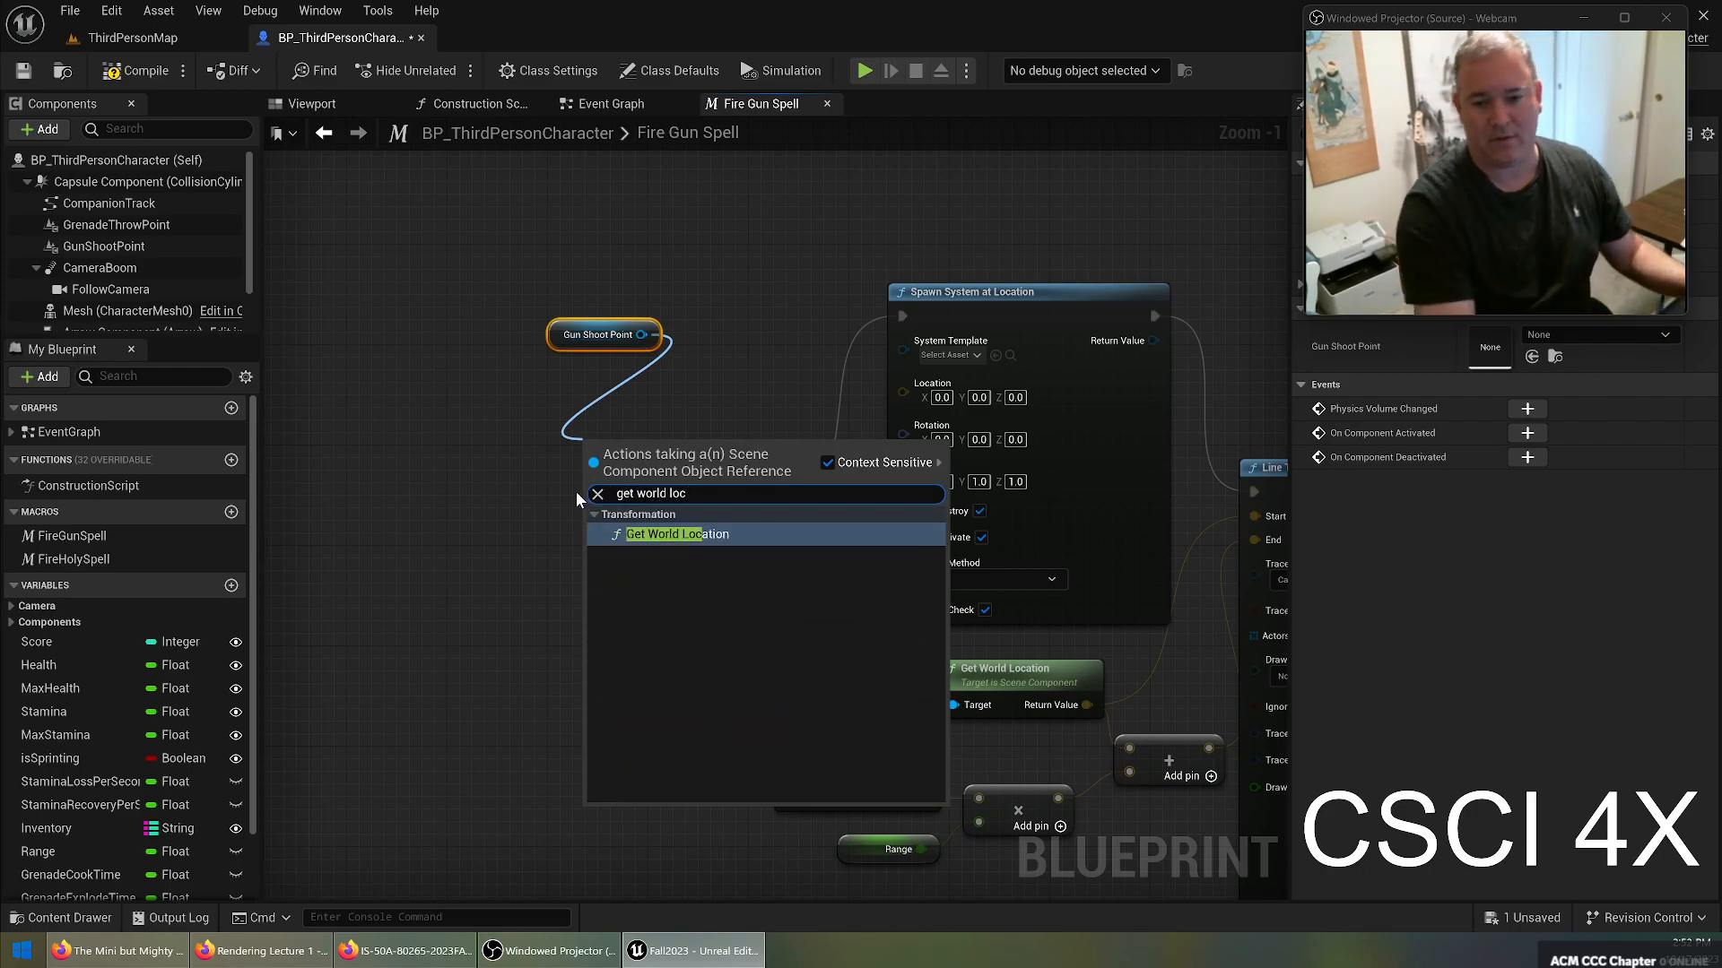
{"action": "left_click", "coordinate": [722, 532]}
{"action": "left_click_drag", "start_coordinate": [701, 439], "coordinate": [645, 315]}
{"action": "left_click_drag", "start_coordinate": [748, 353], "coordinate": [903, 392]}
{"action": "right_click_drag", "start_coordinate": [825, 524], "coordinate": [670, 519]}
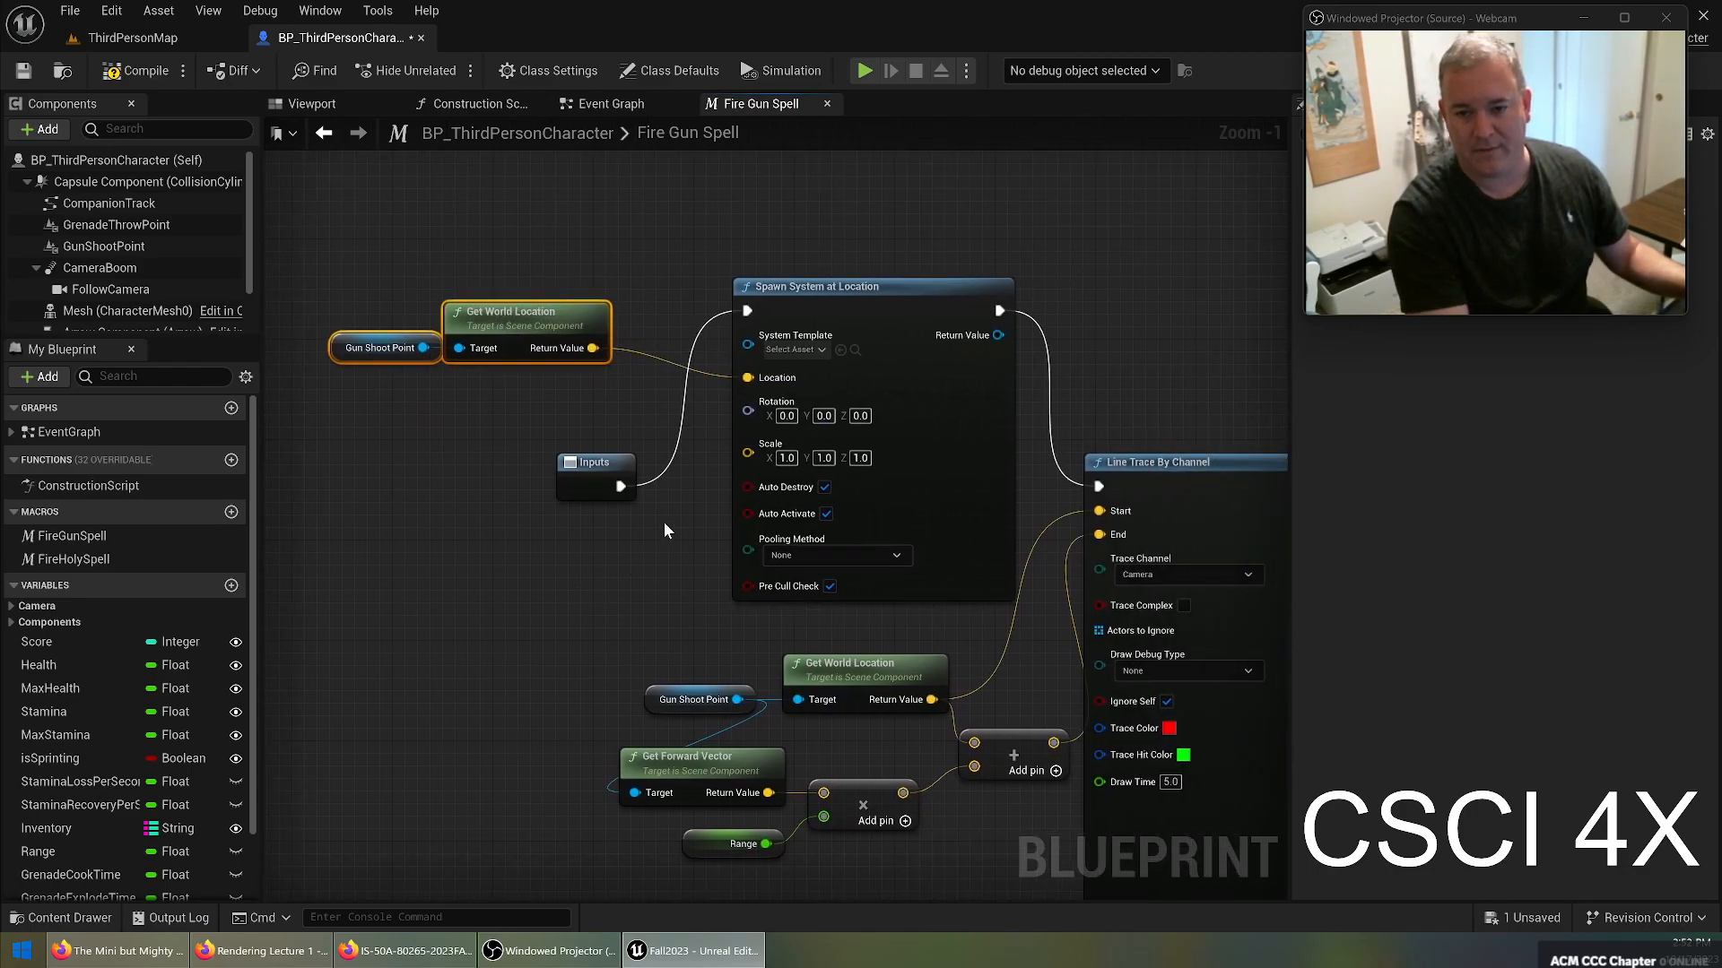
Set the System Template of the Spawn System at Location node to FlameThrower_NS.
{"action": "left_click", "coordinate": [791, 351]}
{"action": "type", "text": "flame"}
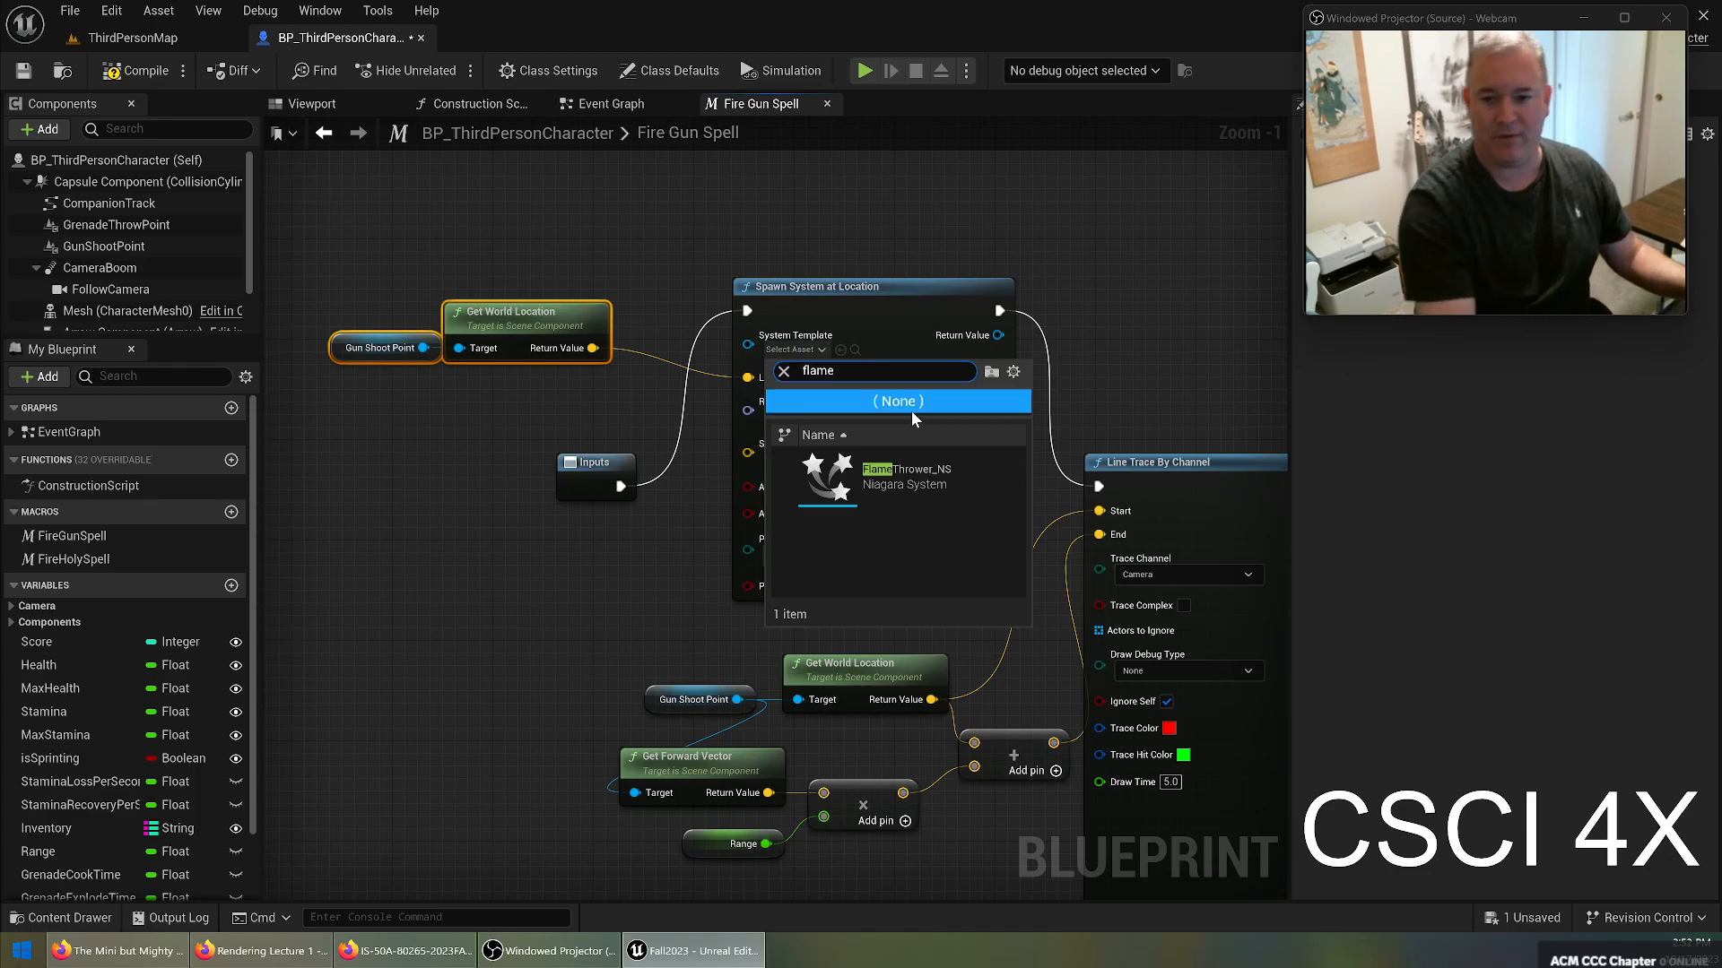
{"action": "left_click", "coordinate": [893, 473]}
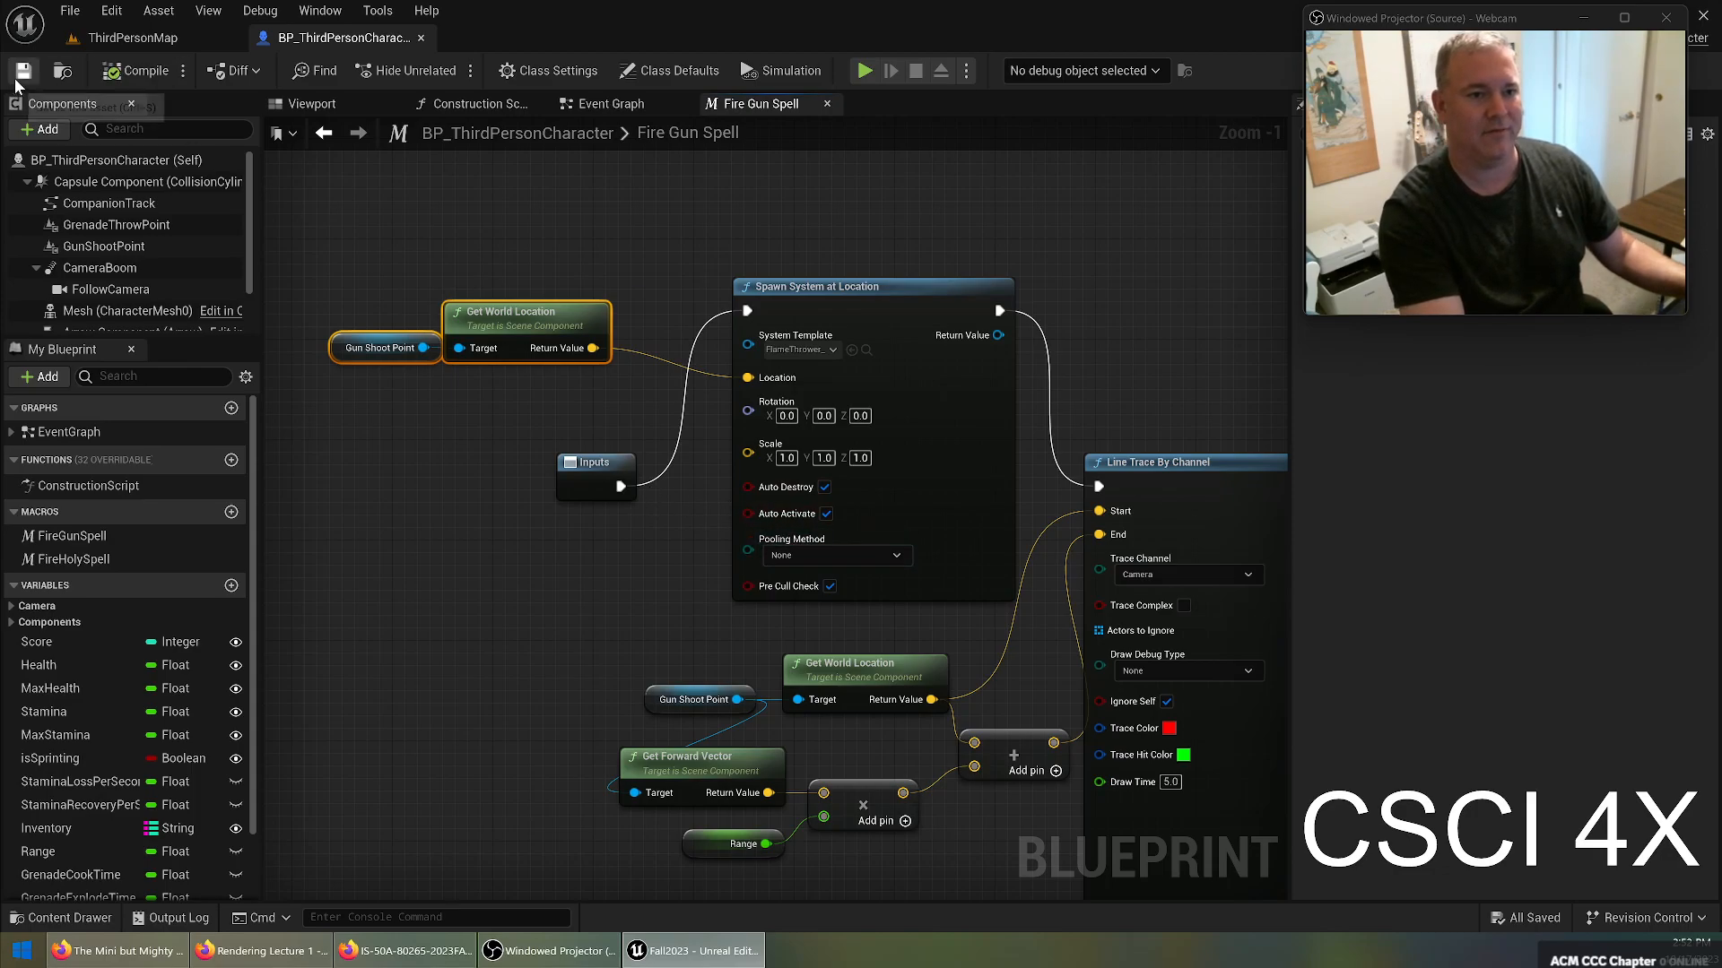
Play-test ThirdPersonMap, firing the flame attack while moving around to check where the flames appear and point, and stop the session.
{"action": "left_click", "coordinate": [111, 40]}
{"action": "left_click", "coordinate": [441, 70]}
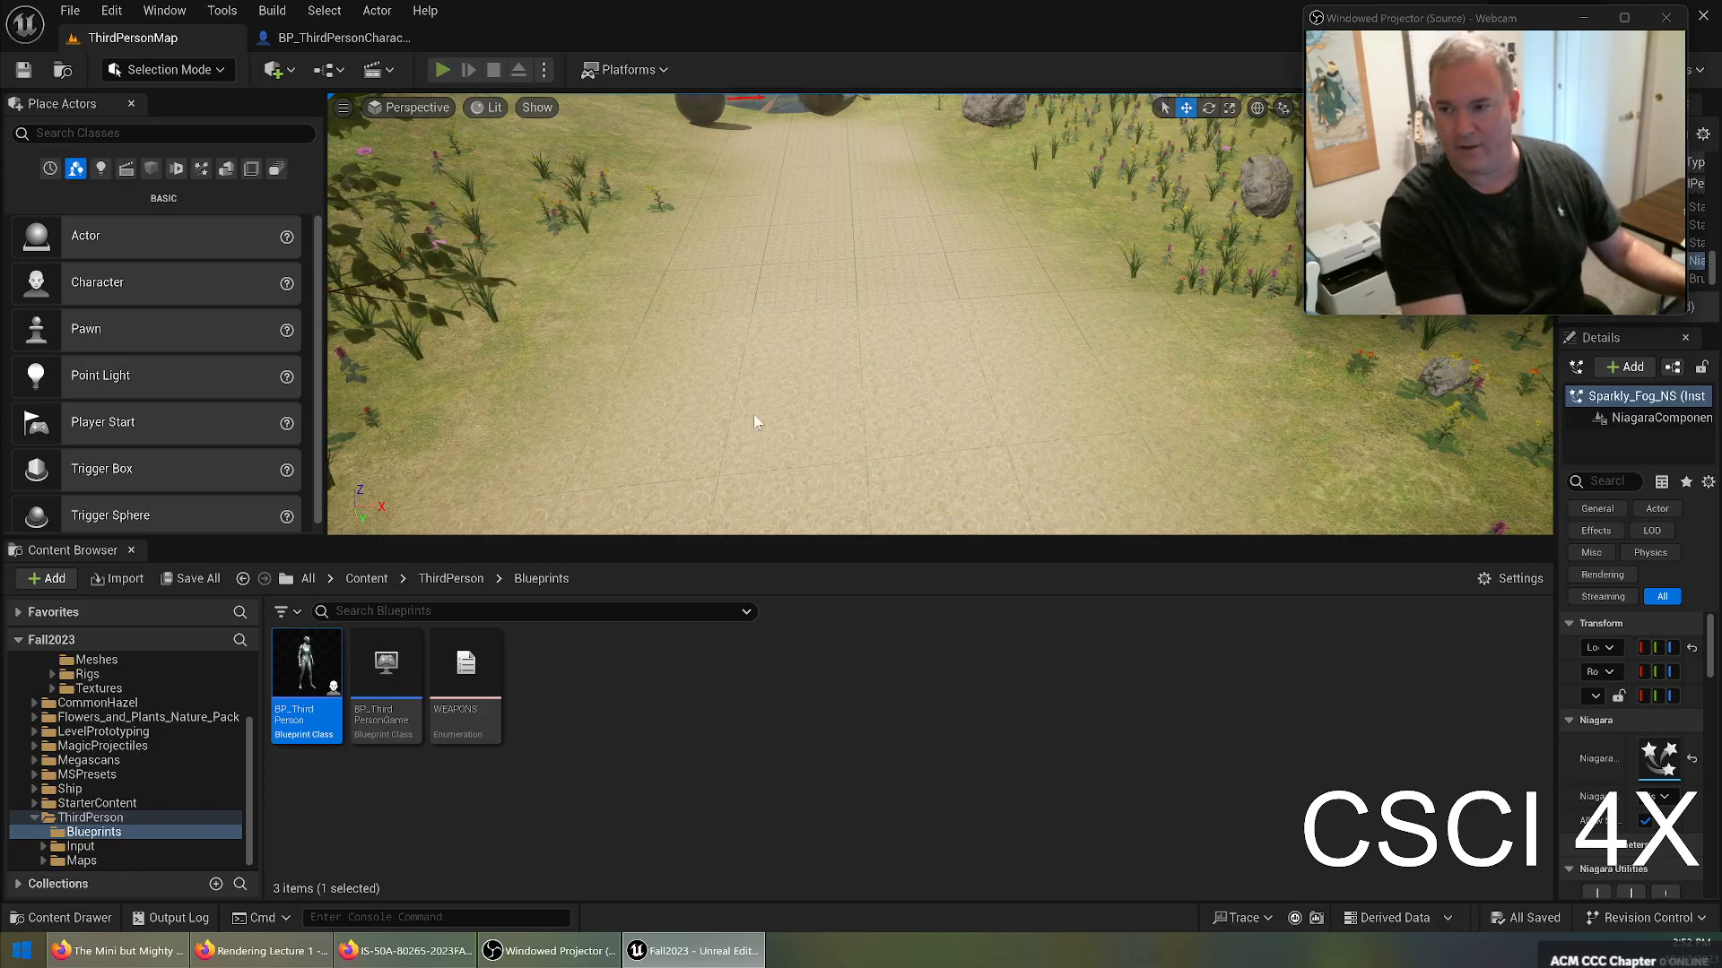
{"action": "key", "text": "w"}
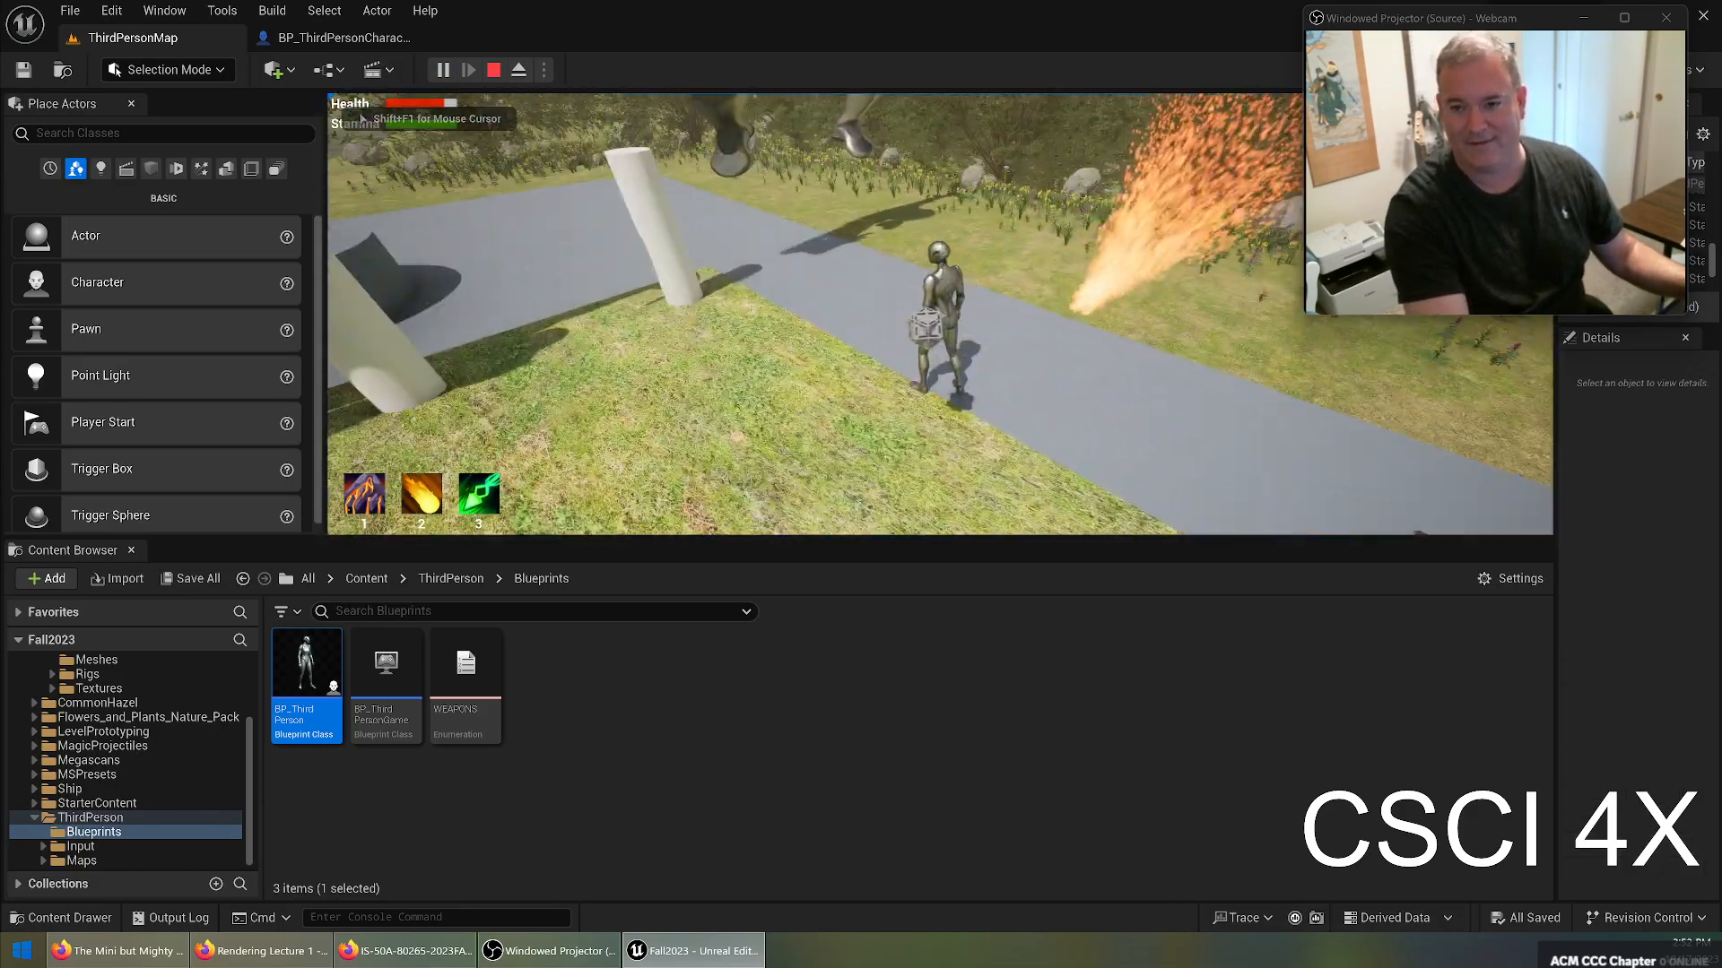
{"action": "key", "text": "a"}
{"action": "key", "text": "w"}
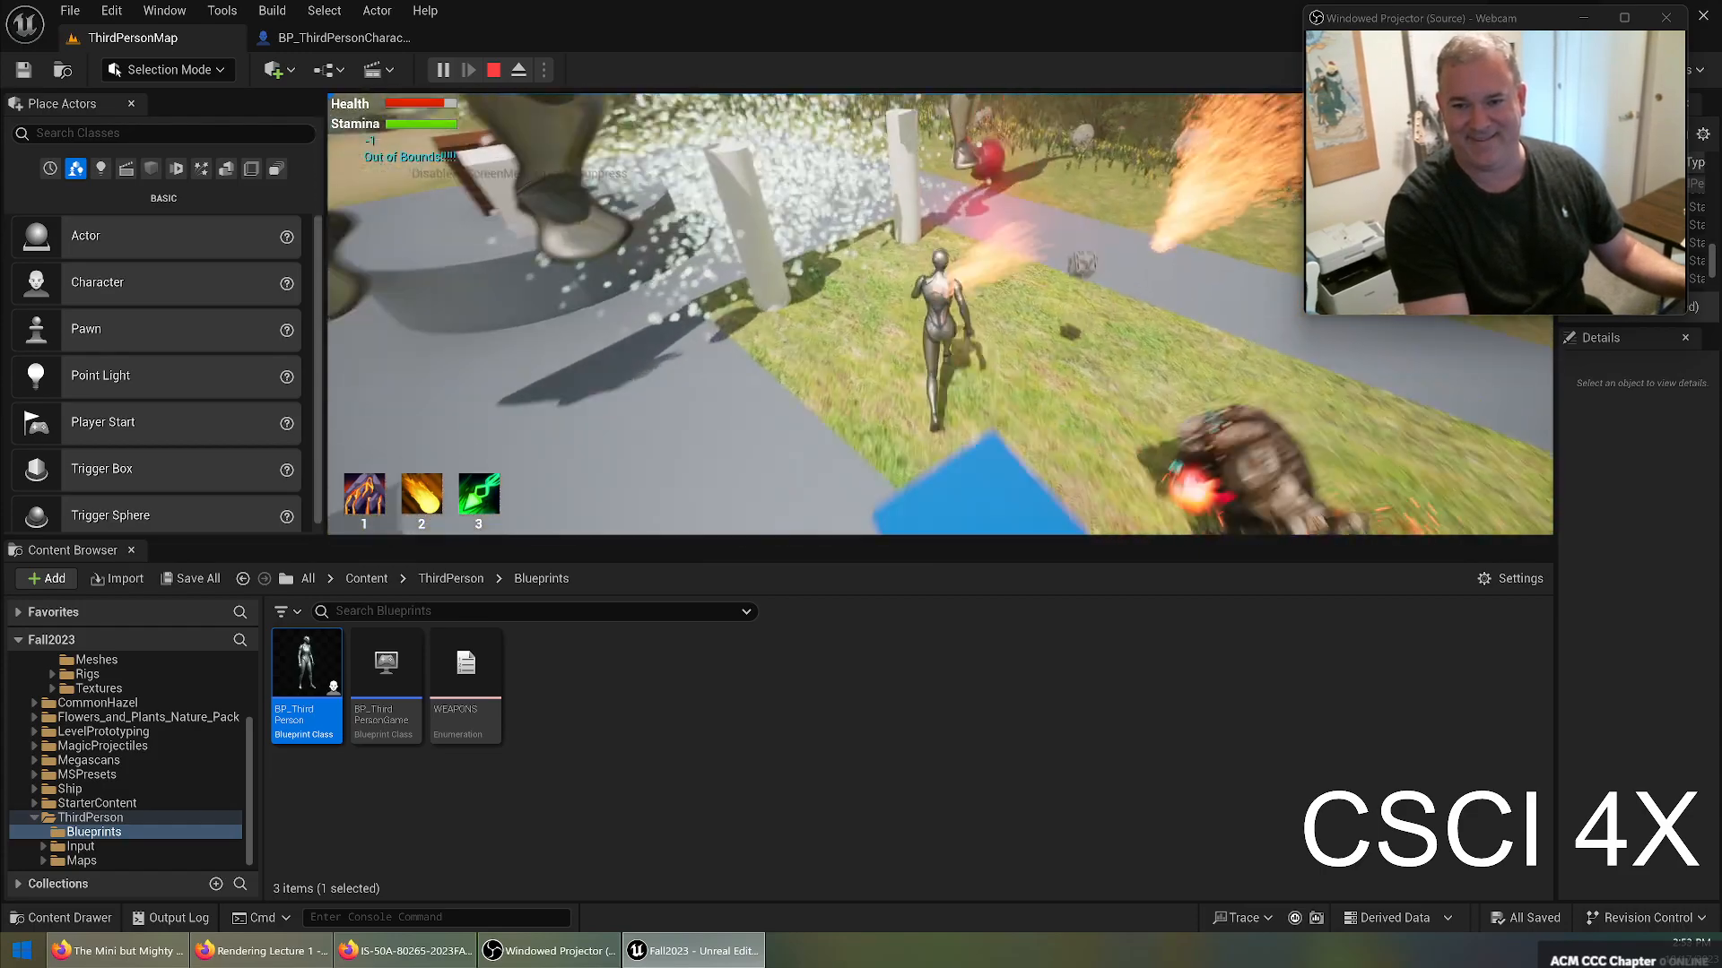
{"action": "key", "text": "w"}
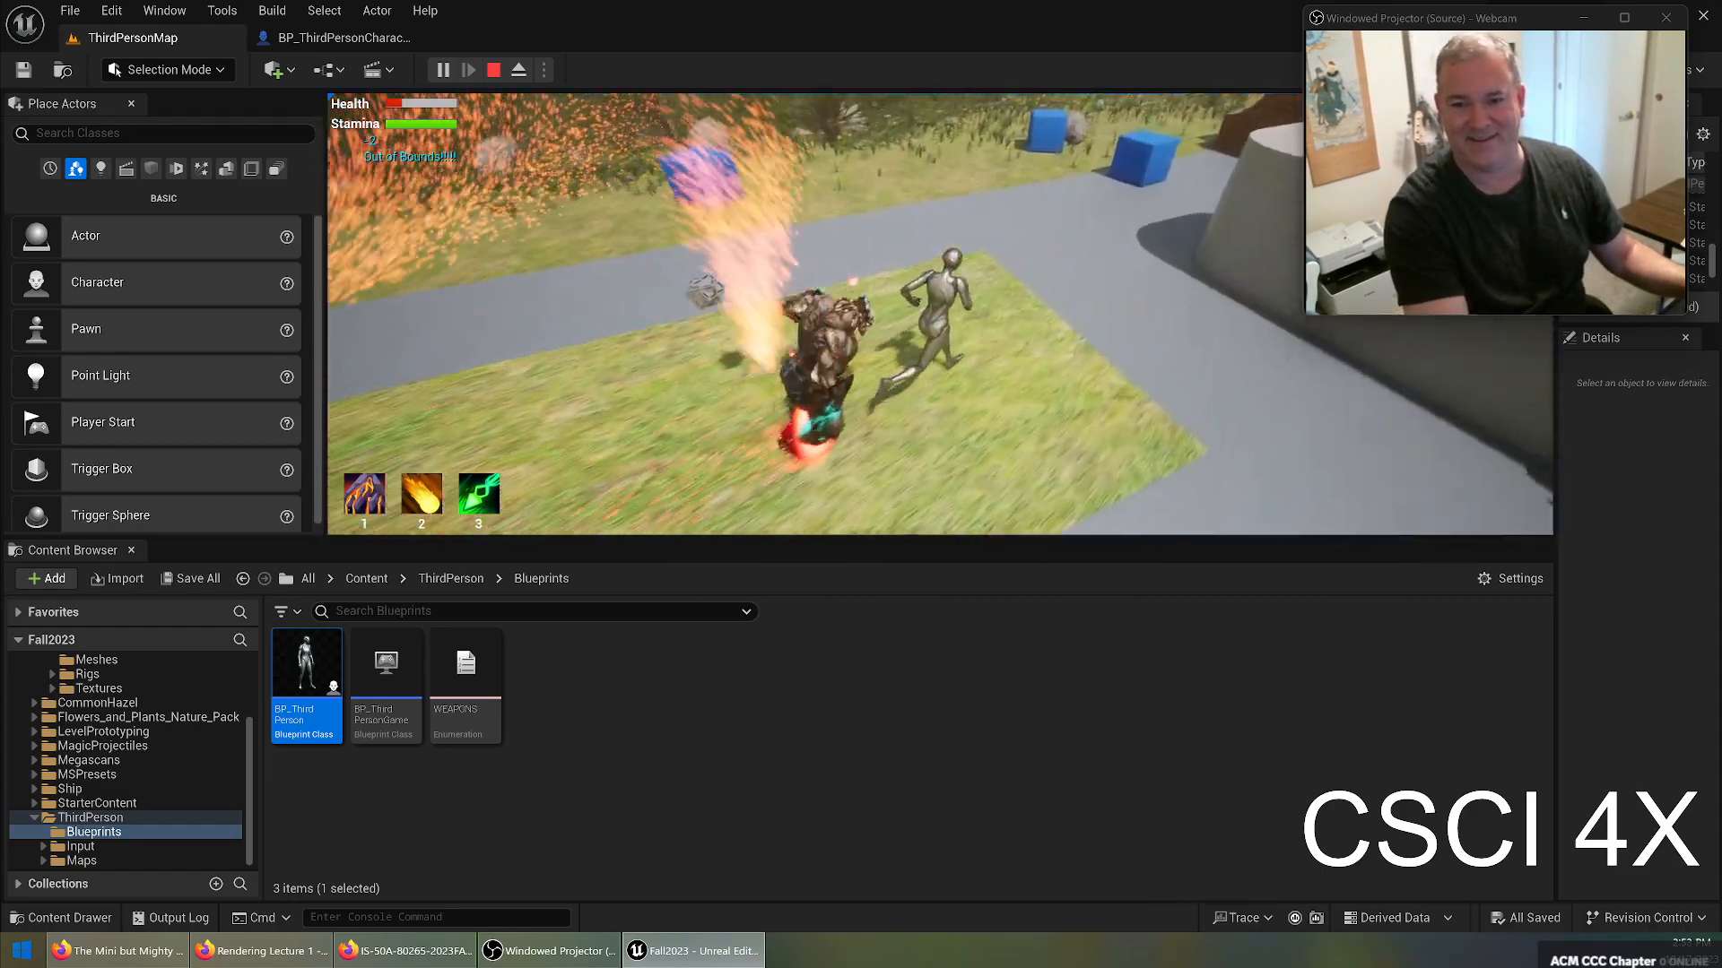
{"action": "key", "text": "w"}
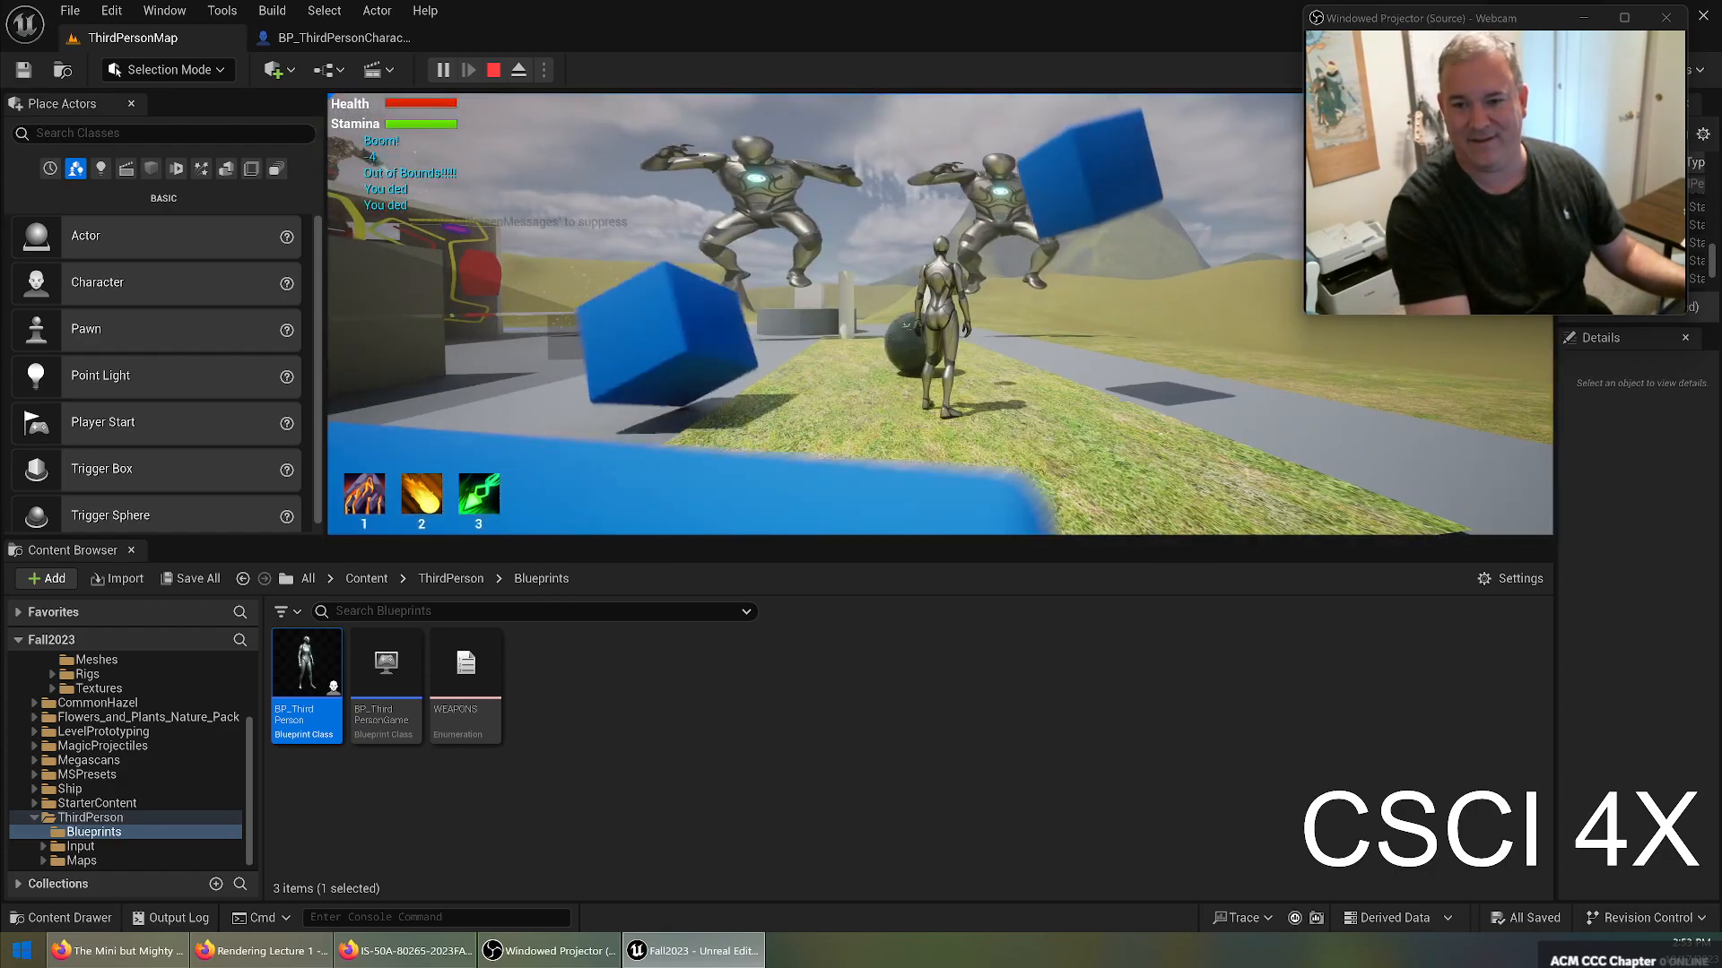
{"action": "key", "text": "2"}
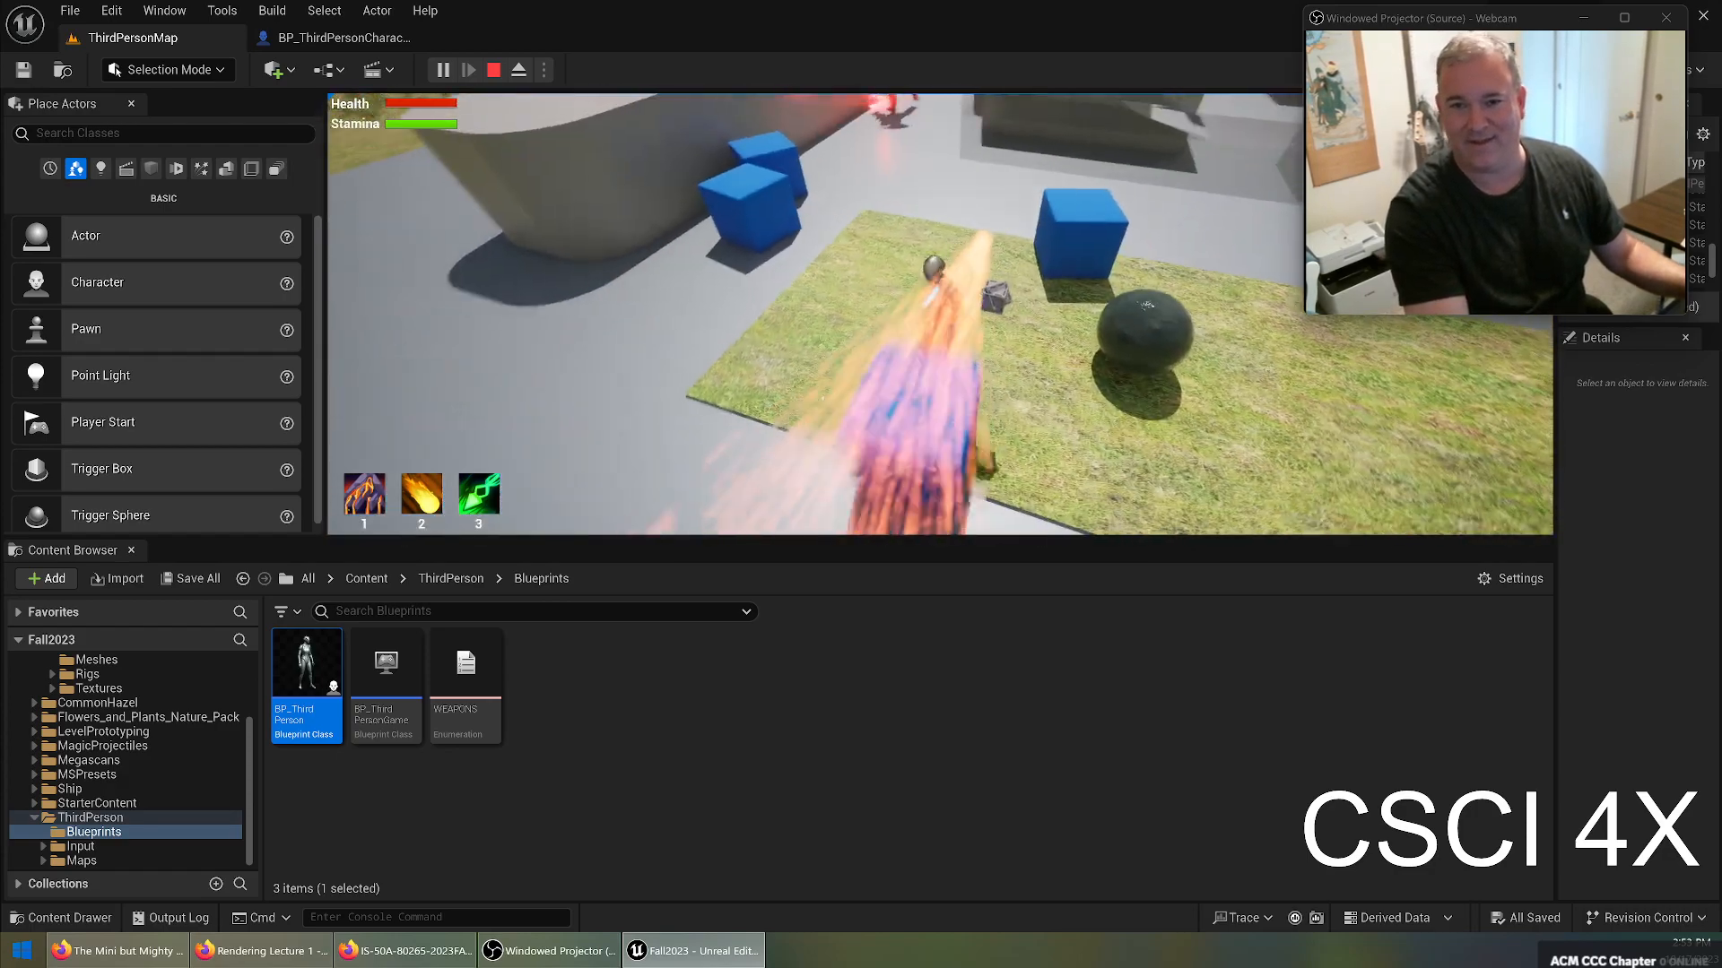
{"action": "key", "text": "w"}
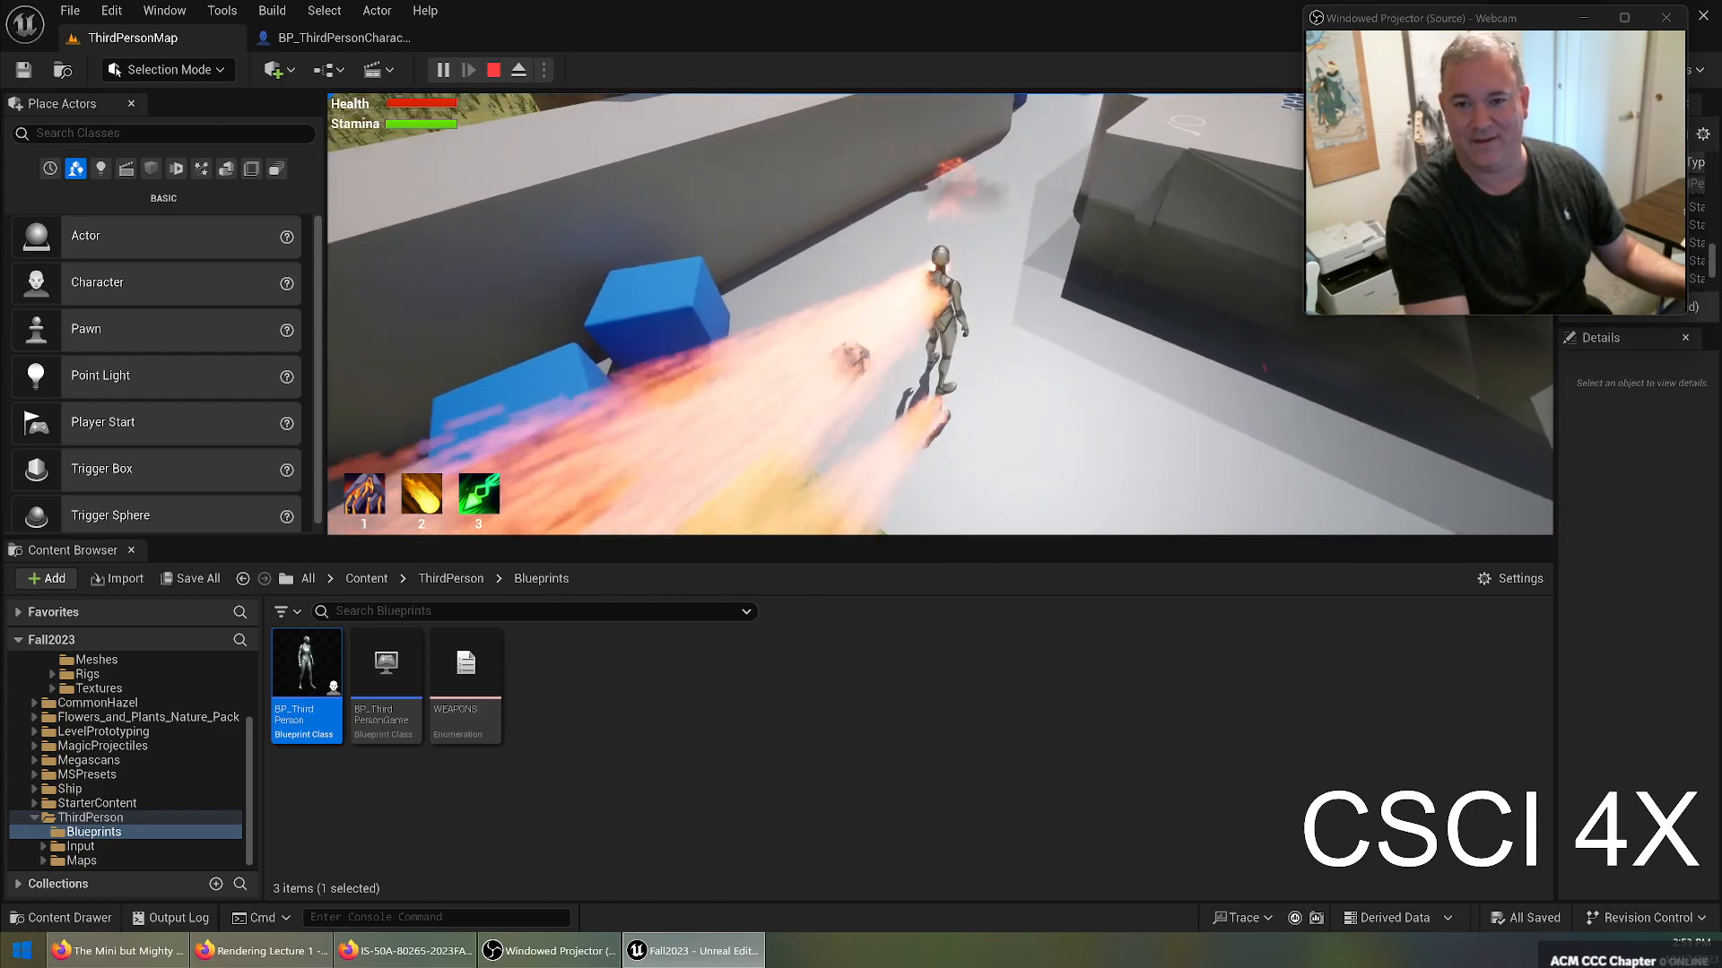
{"action": "key", "text": "w"}
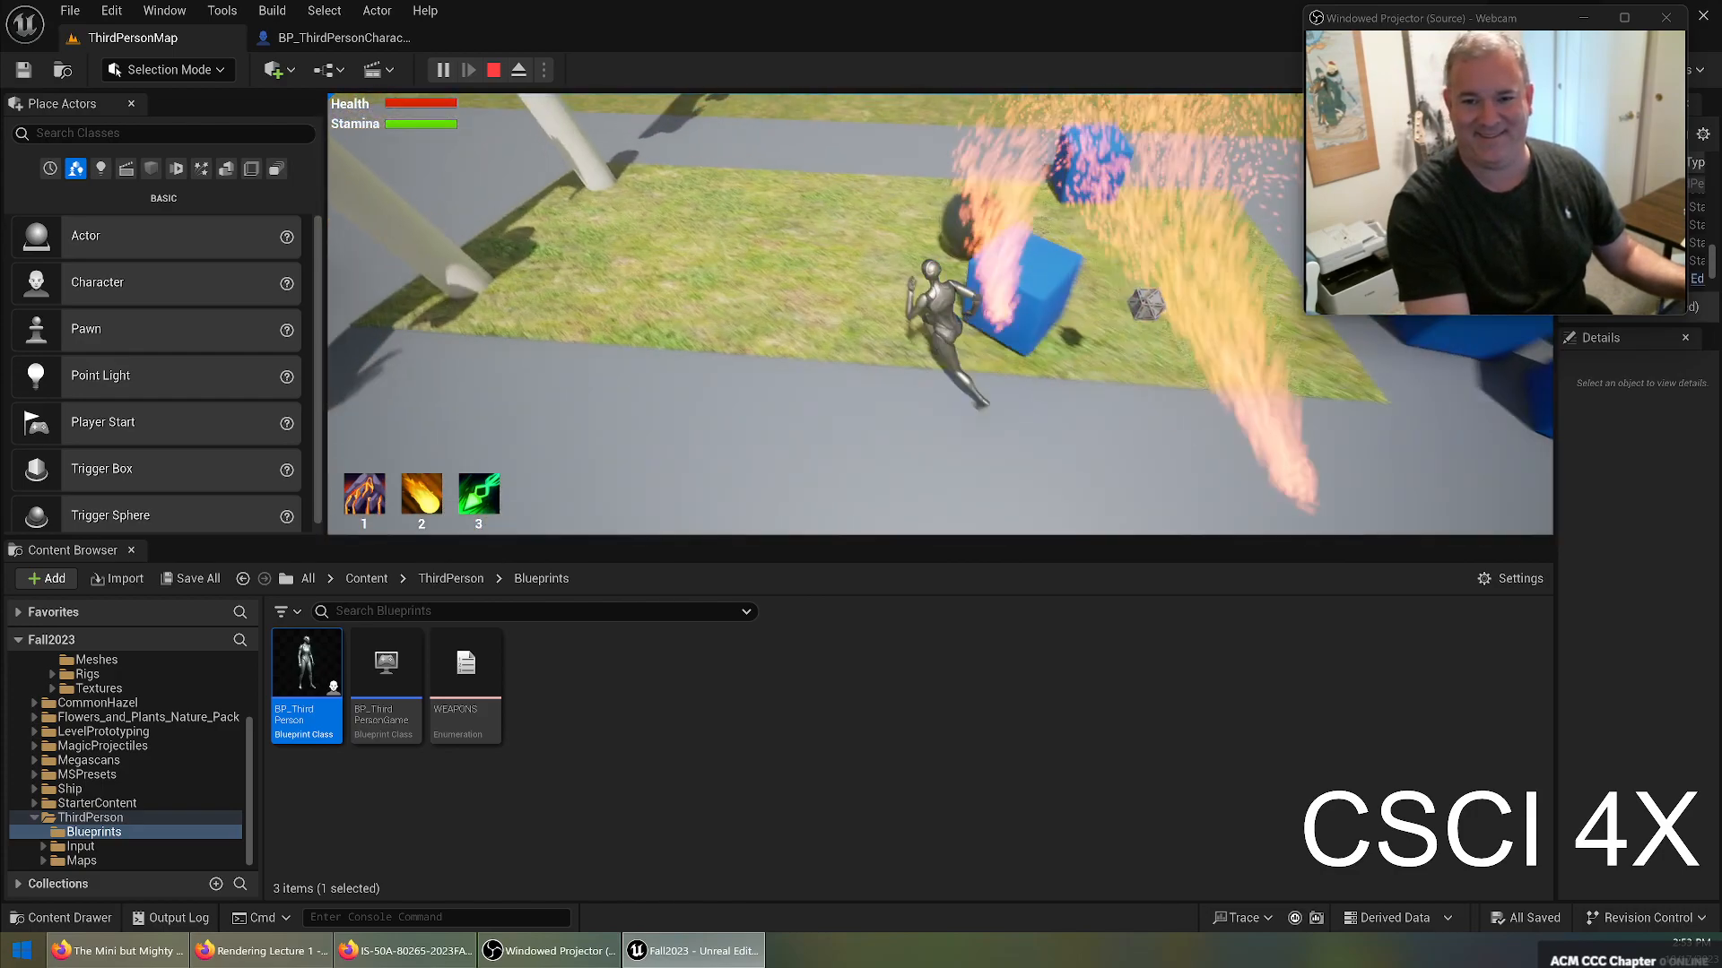
{"action": "key", "text": "Escape"}
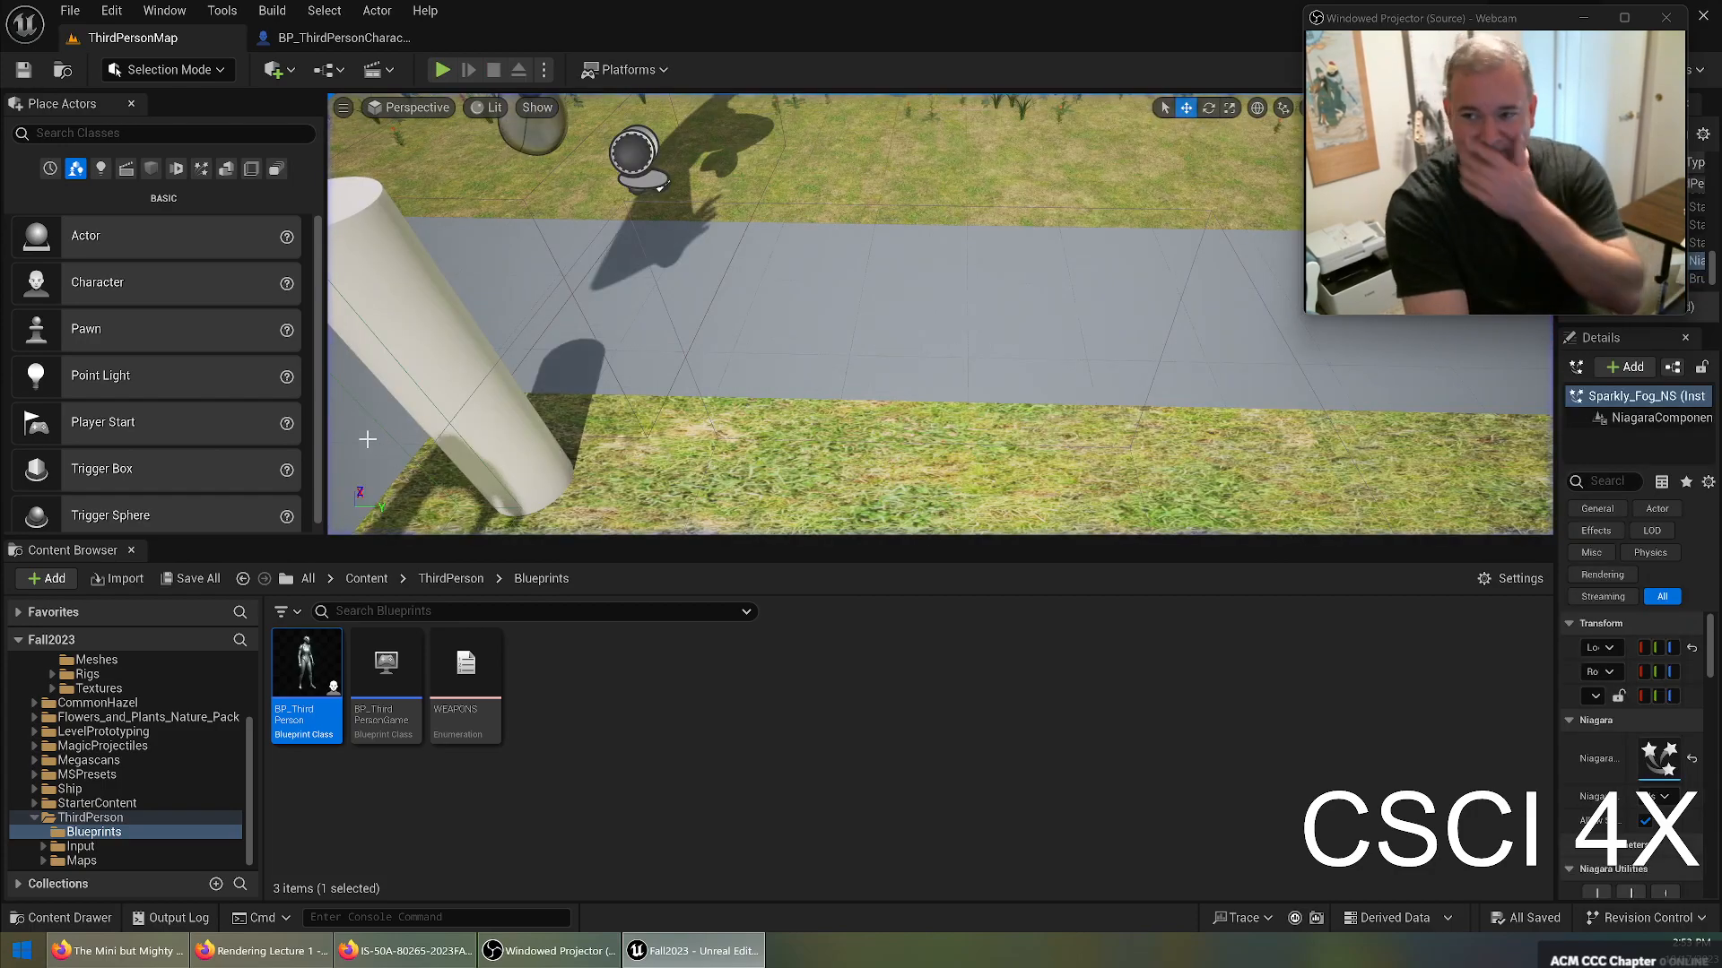
Add a Niagara Particle System component named Flamethrower under the Capsule Component of BP_ThirdPersonCharacter.
{"action": "left_click", "coordinate": [351, 38]}
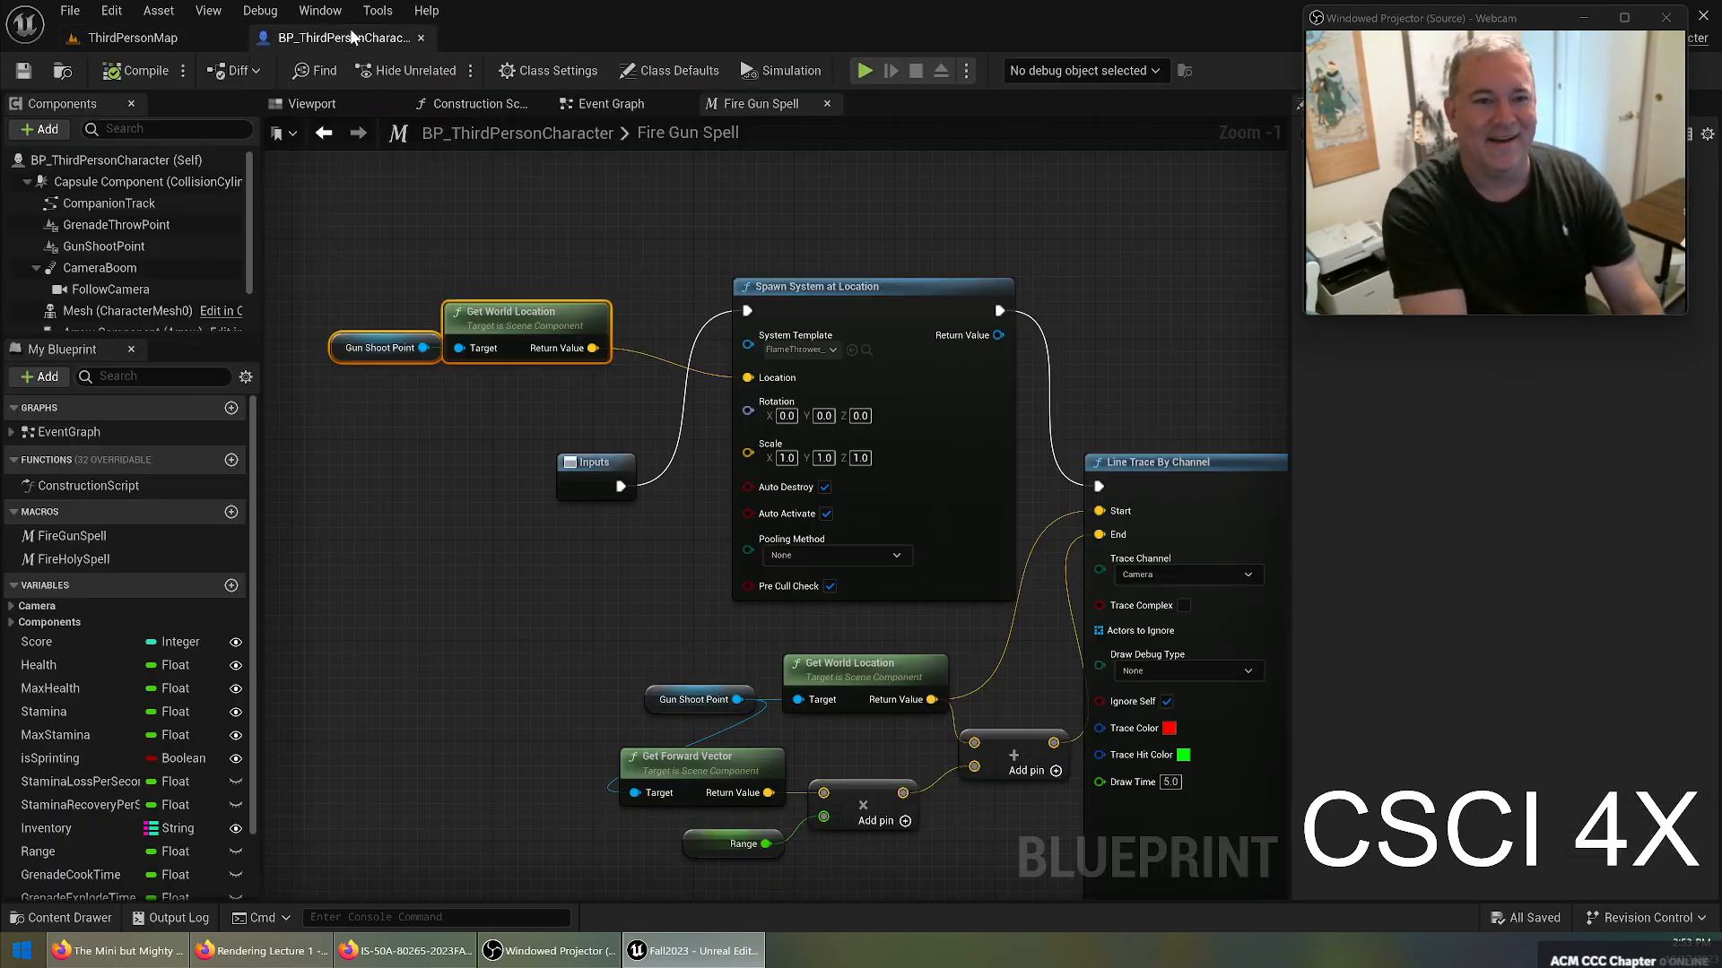
{"action": "right_click", "coordinate": [101, 184]}
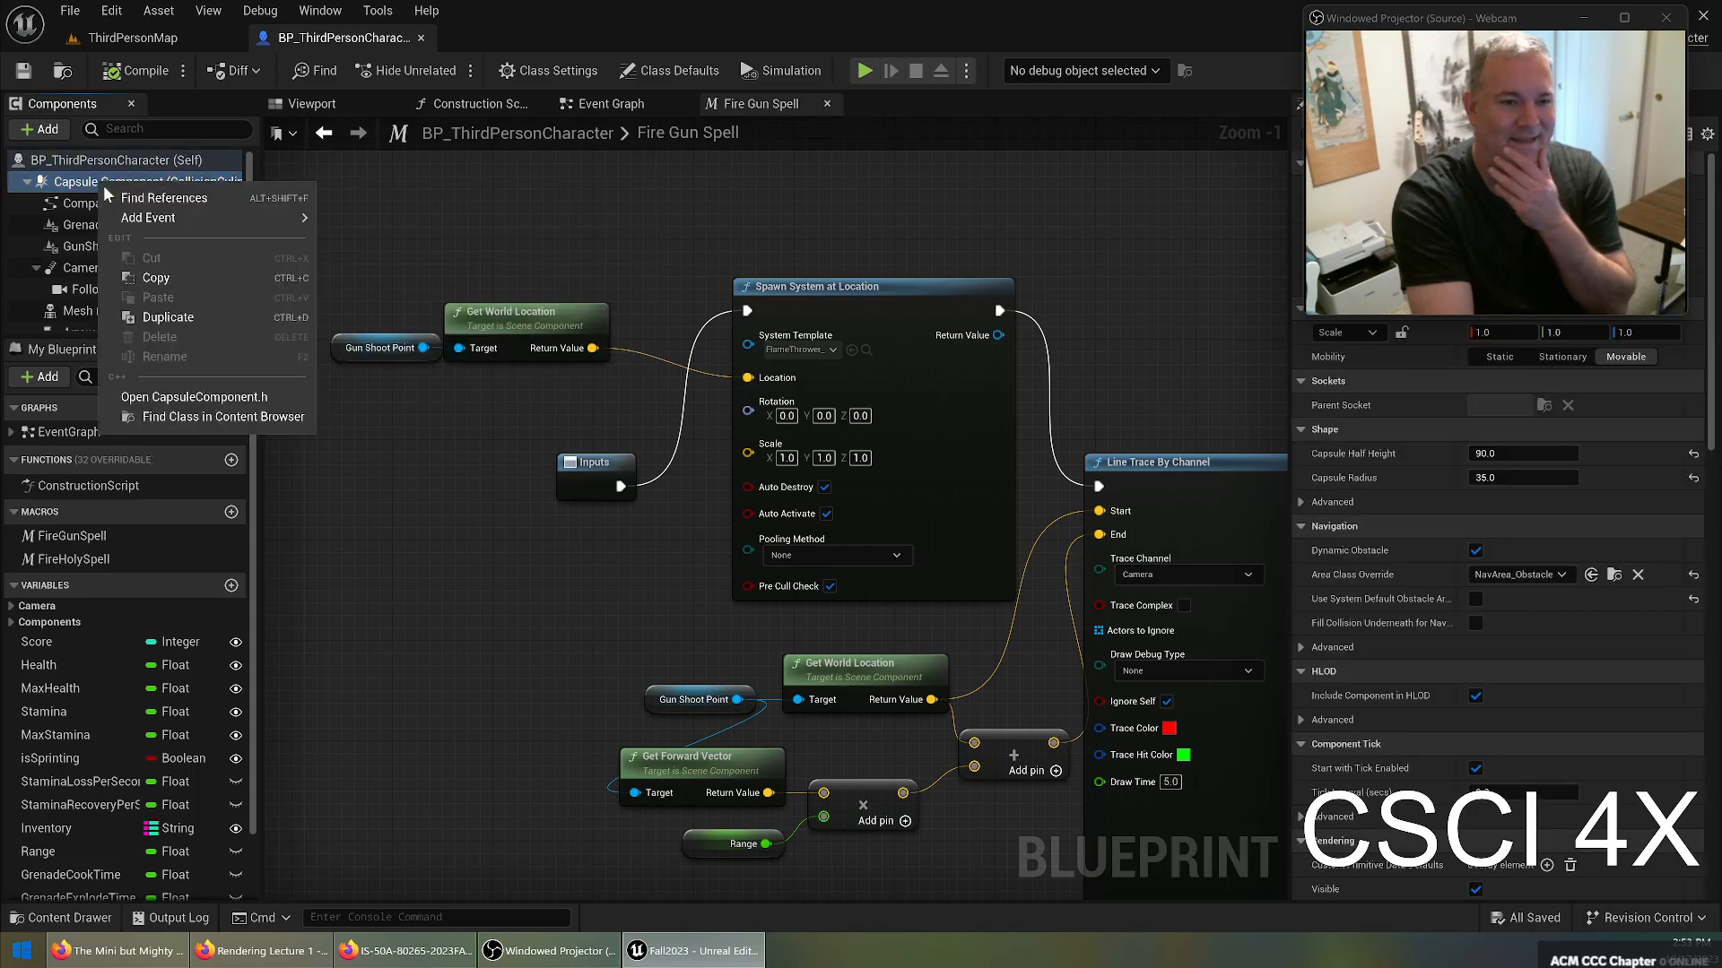
{"action": "left_click", "coordinate": [47, 132]}
{"action": "type", "text": "niaga"}
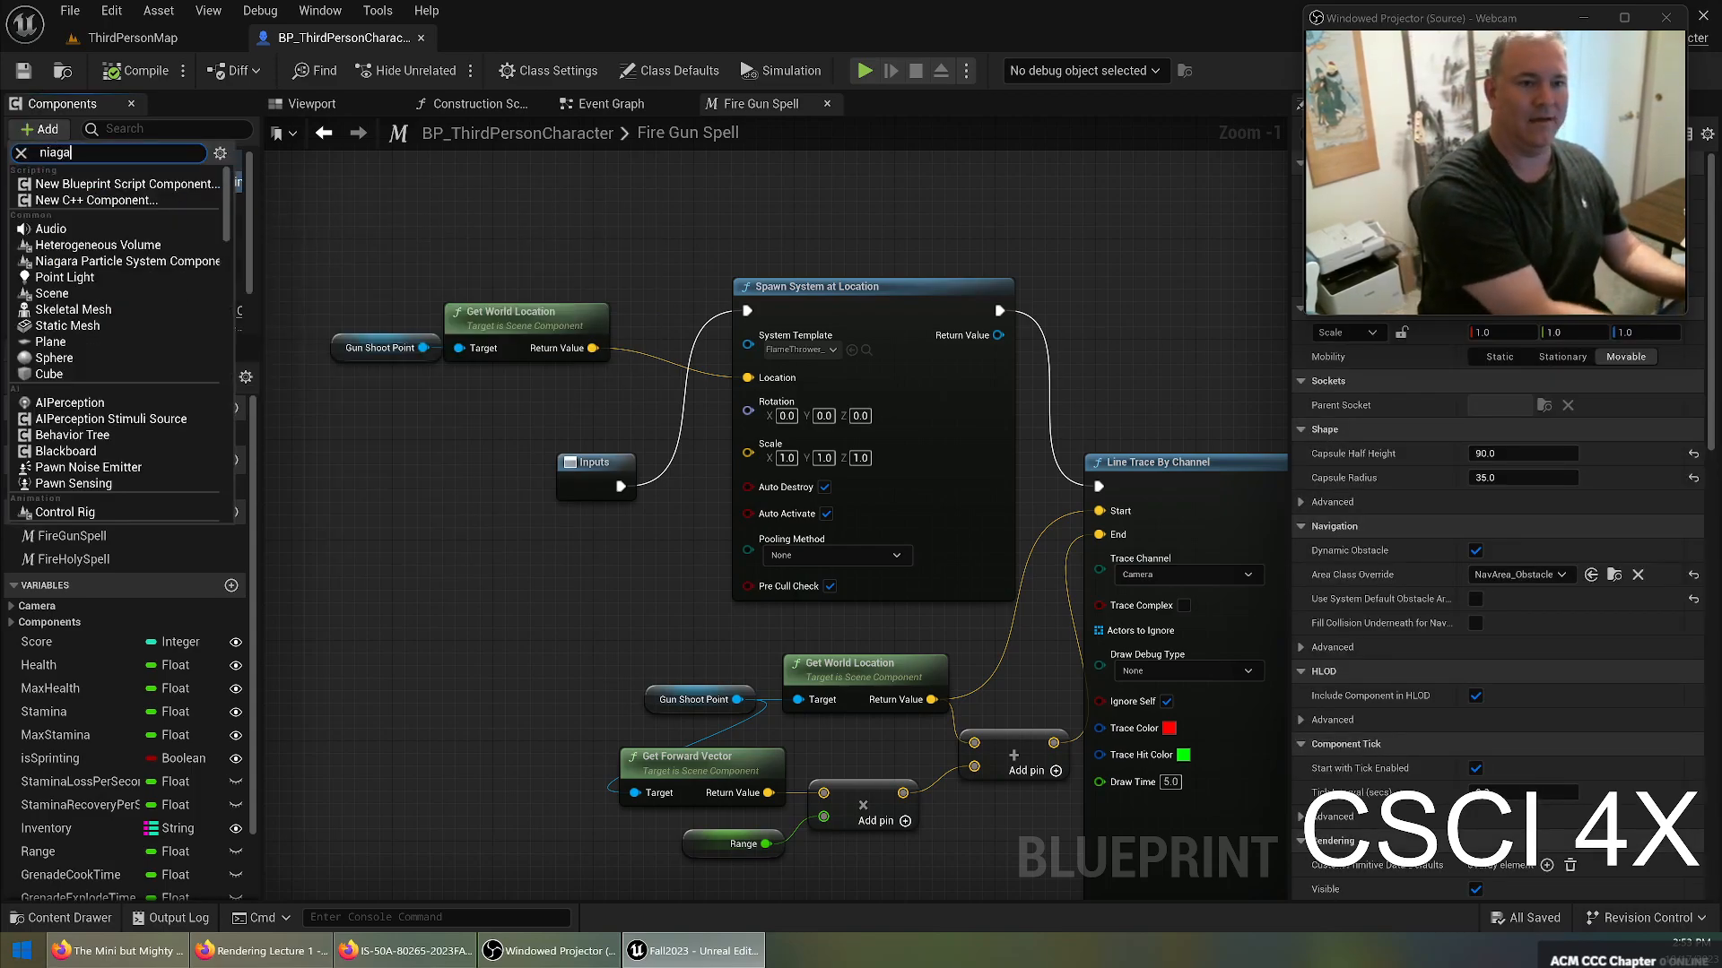
{"action": "type", "text": "ra"}
{"action": "left_click", "coordinate": [193, 186]}
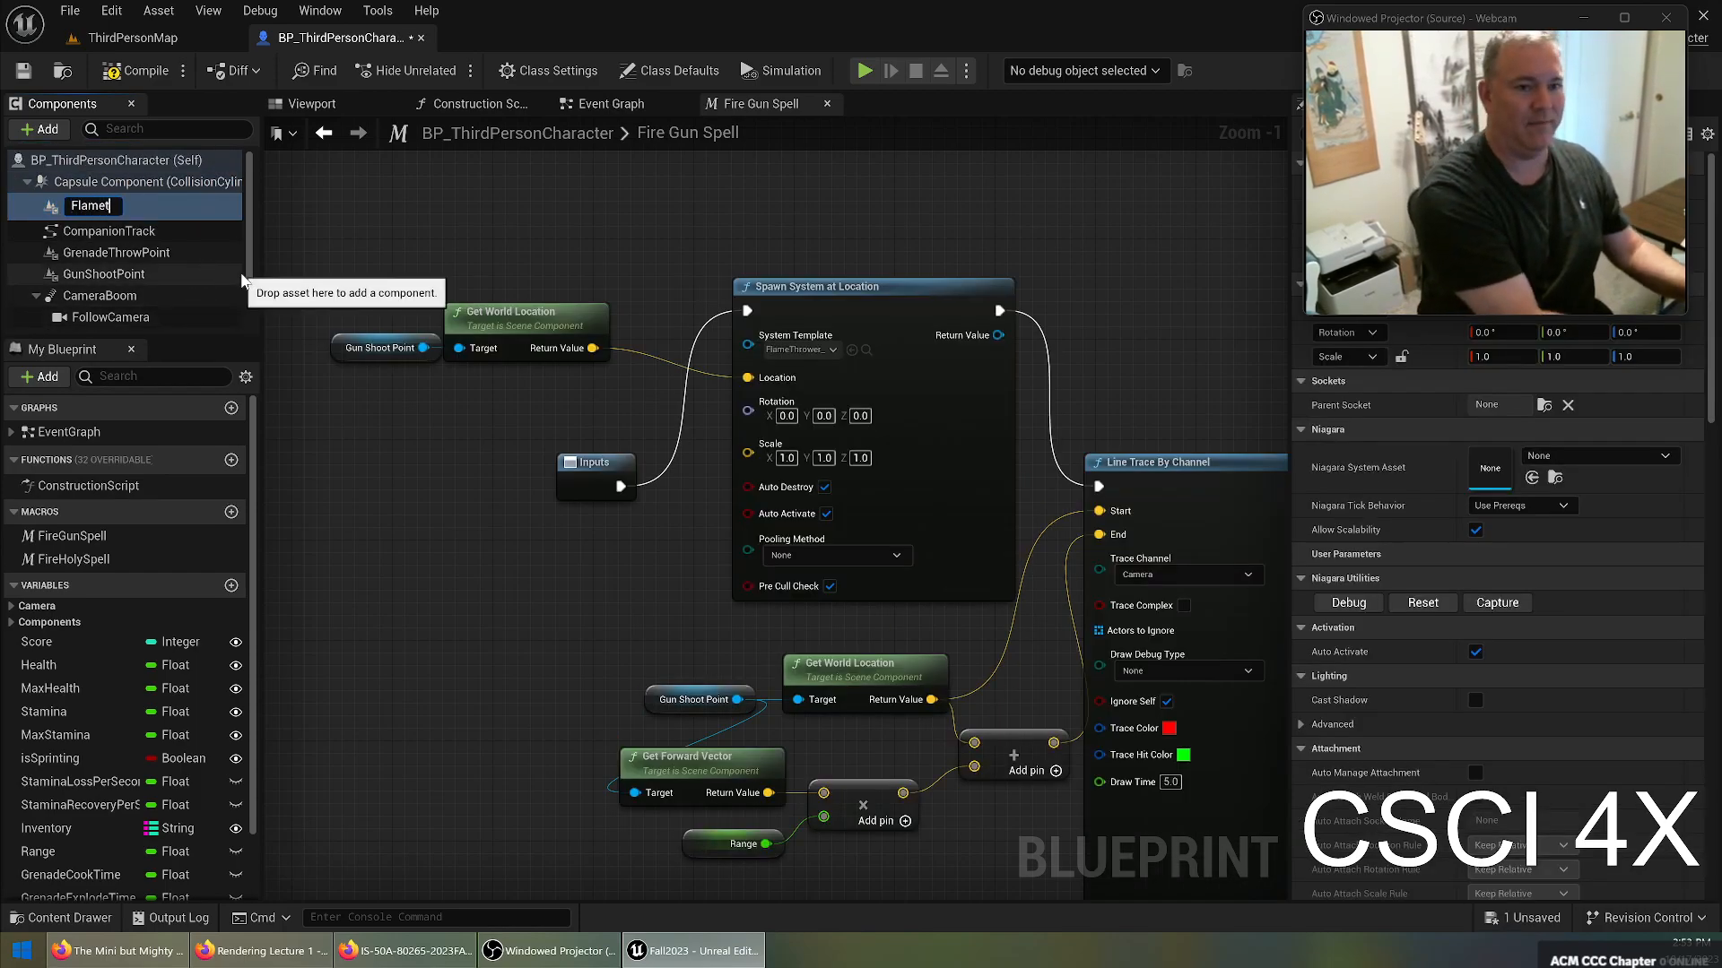
{"action": "key", "text": "Return"}
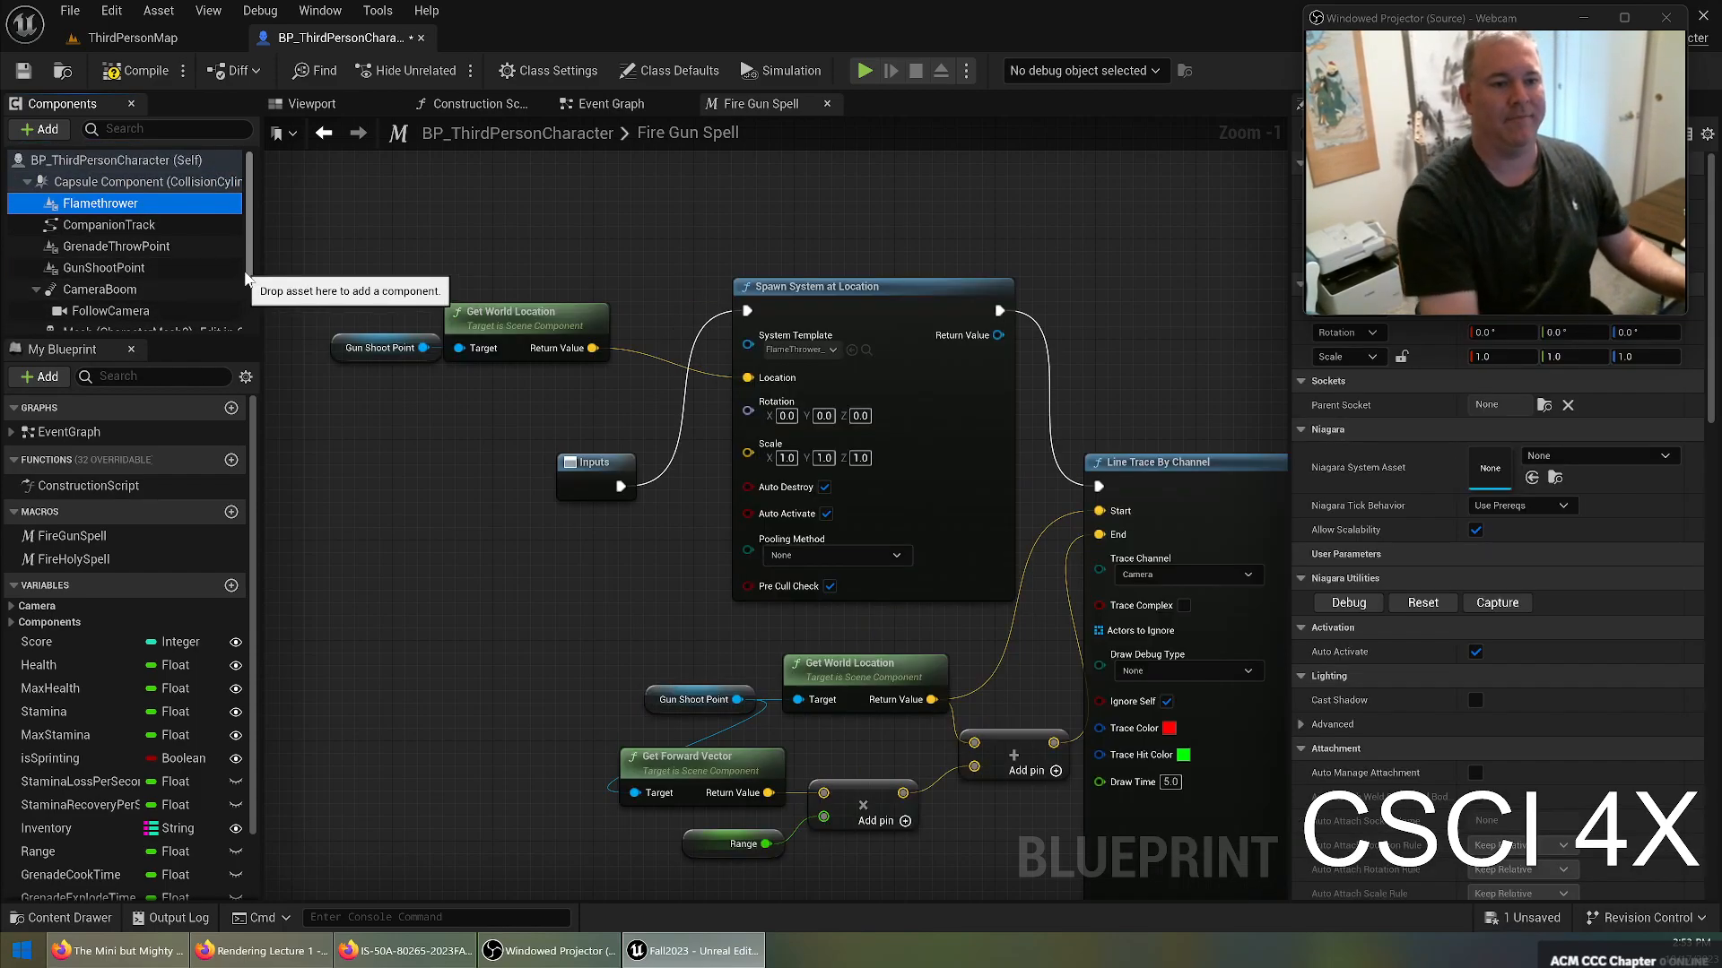
Position the Flamethrower component in front of the character's chest, and save and compile the blueprint.
{"action": "left_click", "coordinate": [322, 105]}
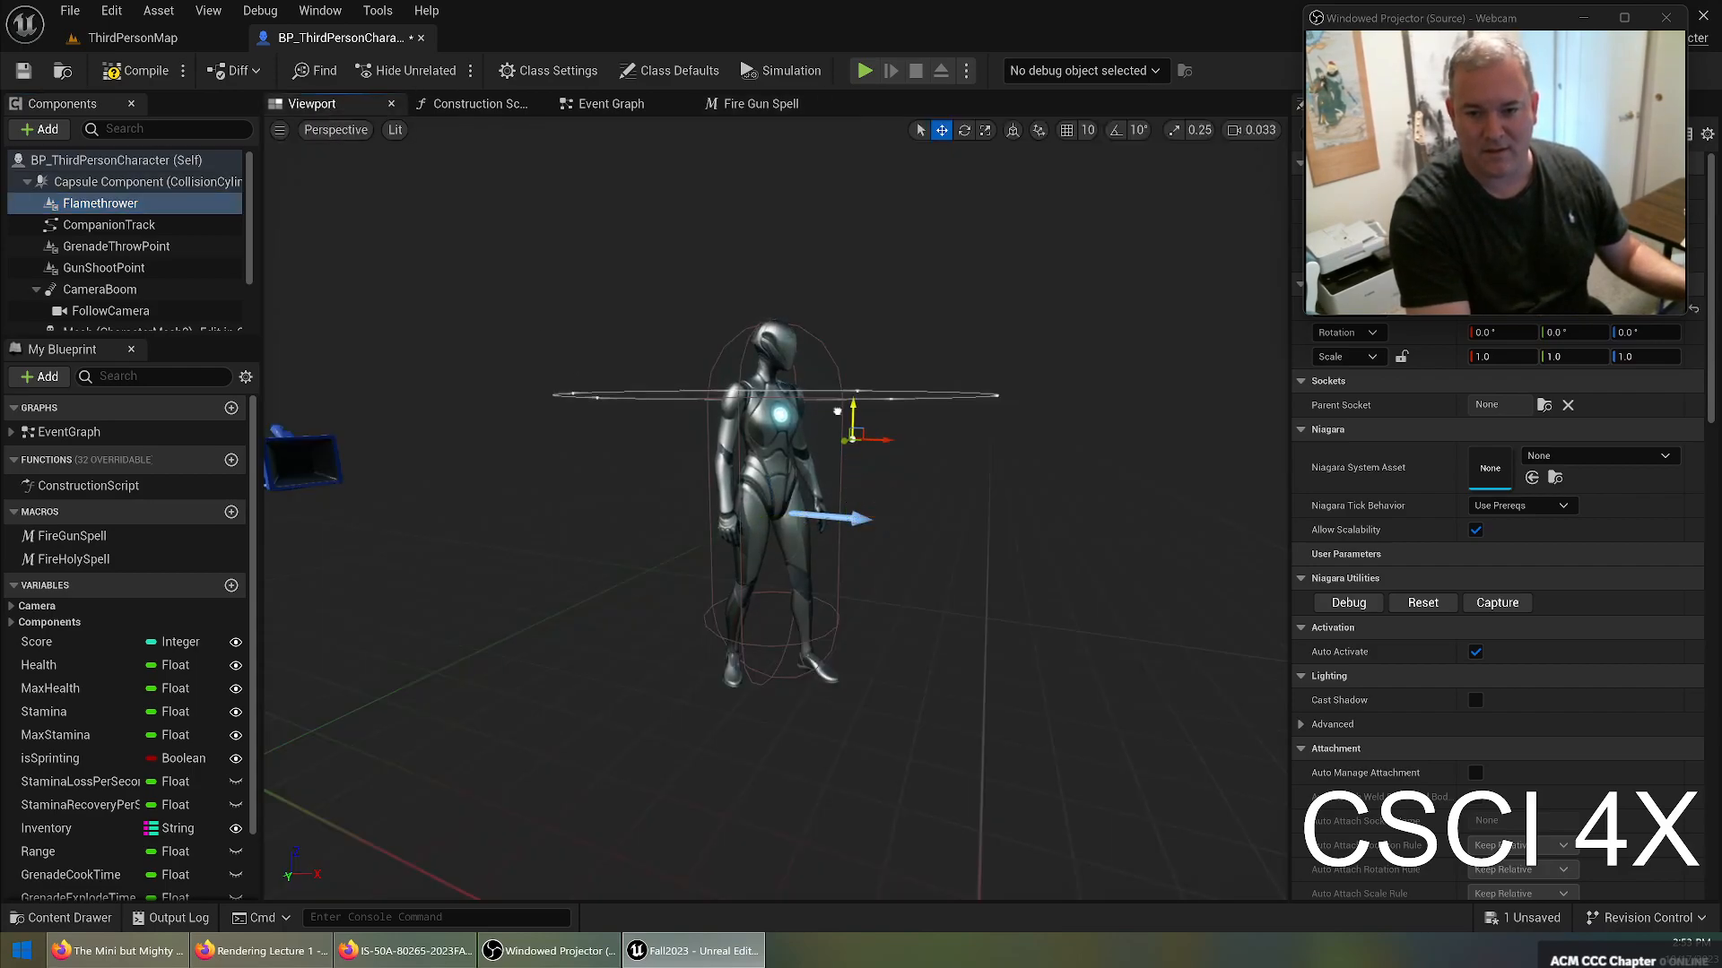
{"action": "middle_click_drag", "start_coordinate": [873, 442], "coordinate": [917, 457]}
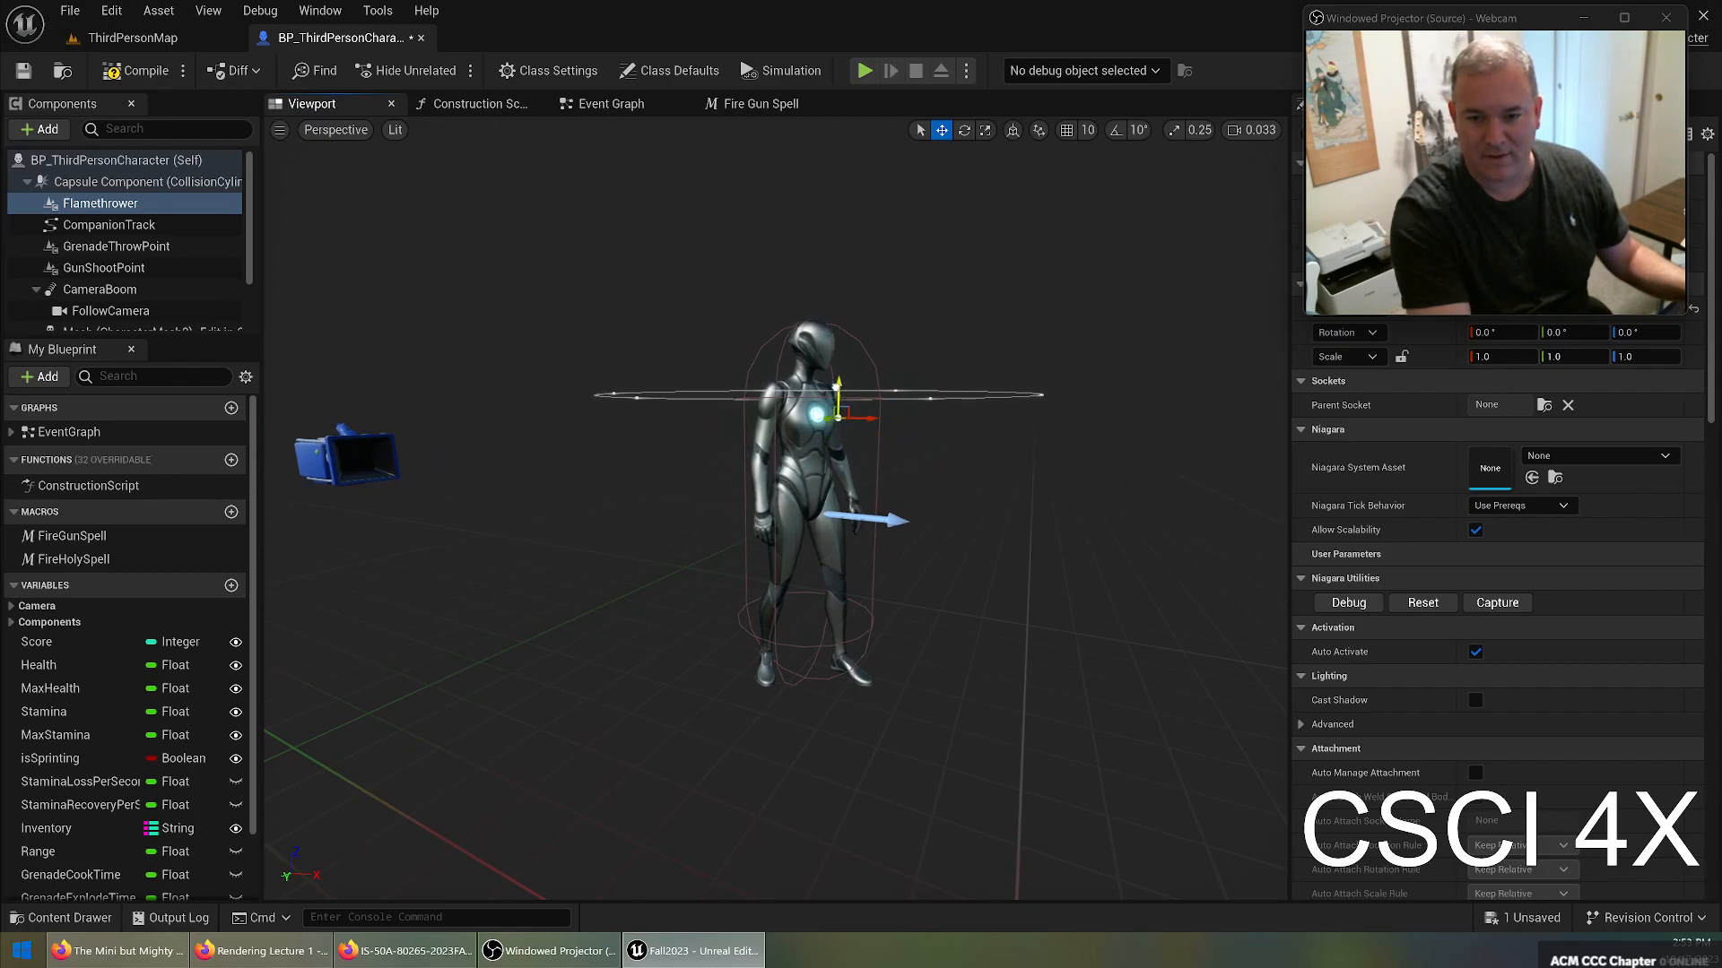
{"action": "right_click_drag", "start_coordinate": [918, 457], "coordinate": [850, 416]}
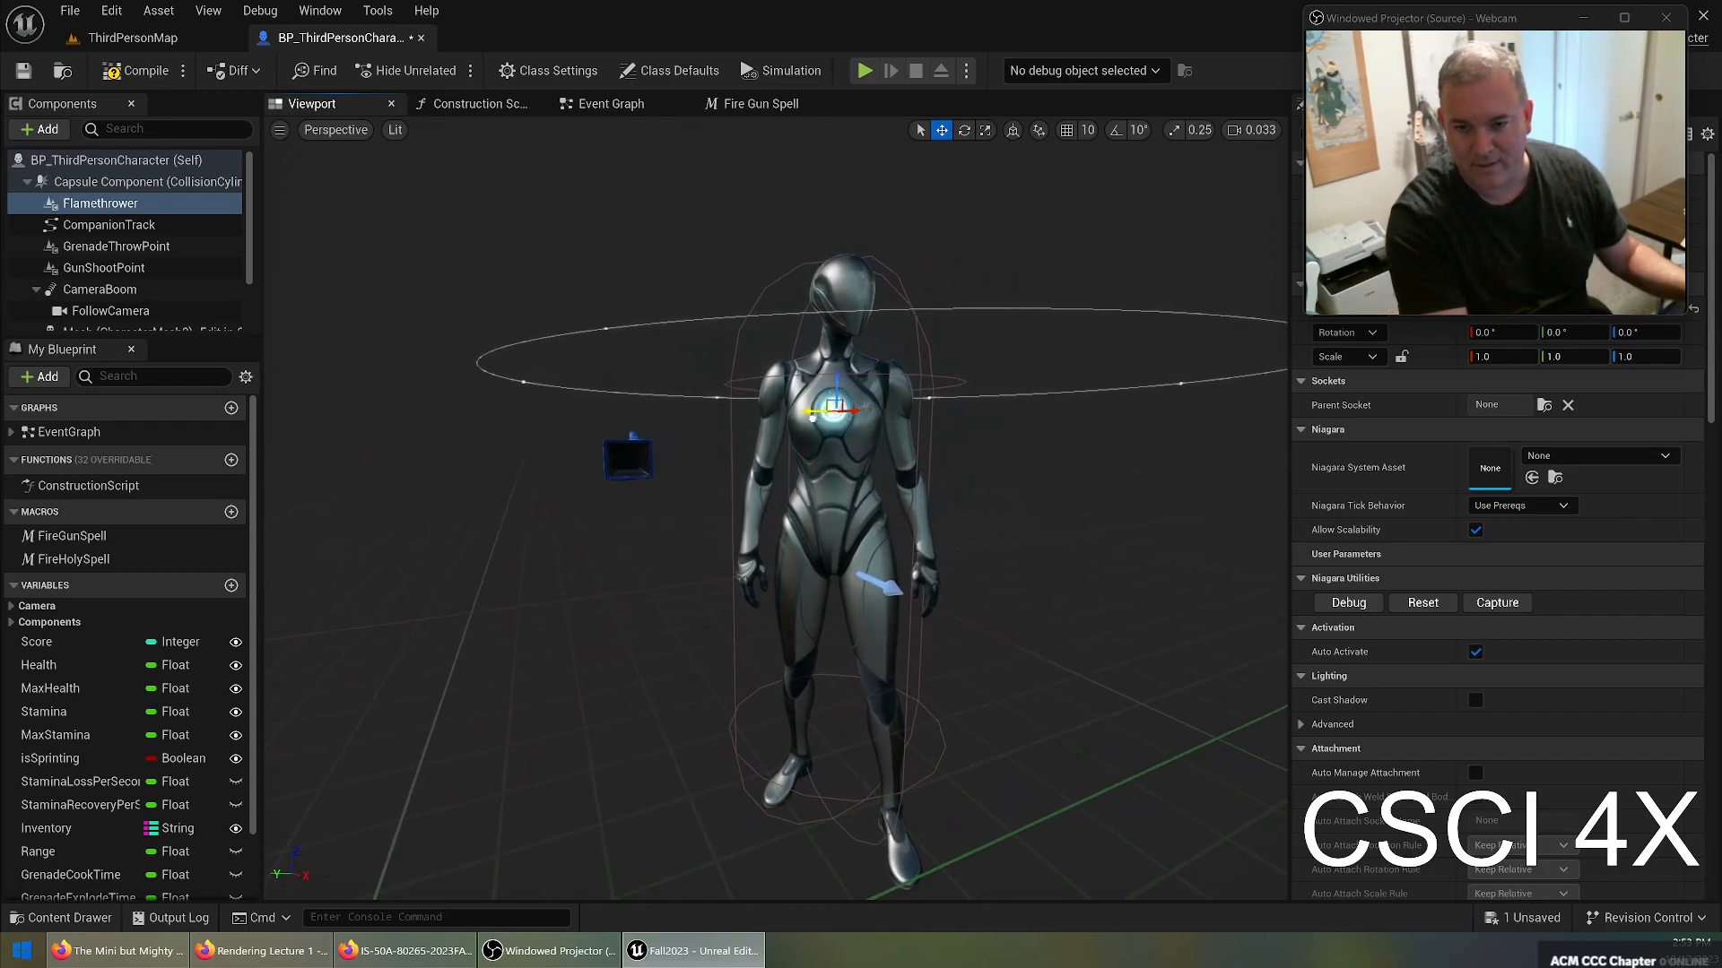
{"action": "key", "text": "ctrl+s"}
{"action": "left_click", "coordinate": [114, 73]}
Delete the Spawn System at Location node and its Gun Shoot Point and Get World Location nodes from the Fire Gun Spell macro.
{"action": "left_click", "coordinate": [778, 104]}
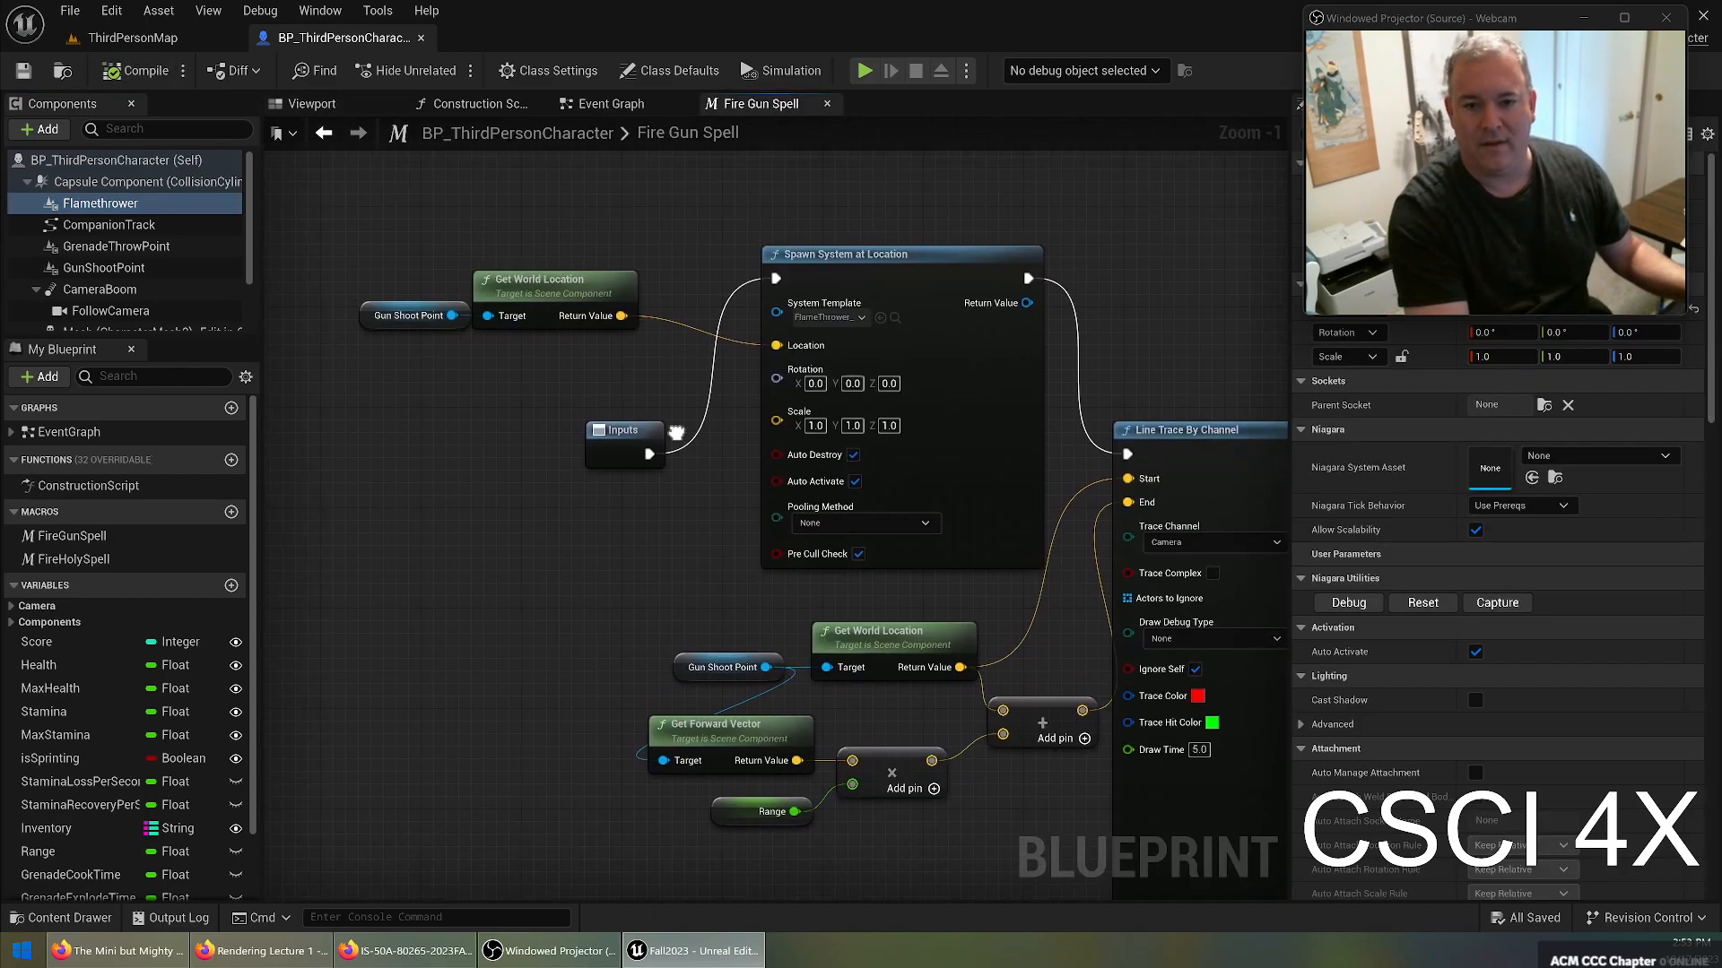
{"action": "left_click", "coordinate": [543, 386]}
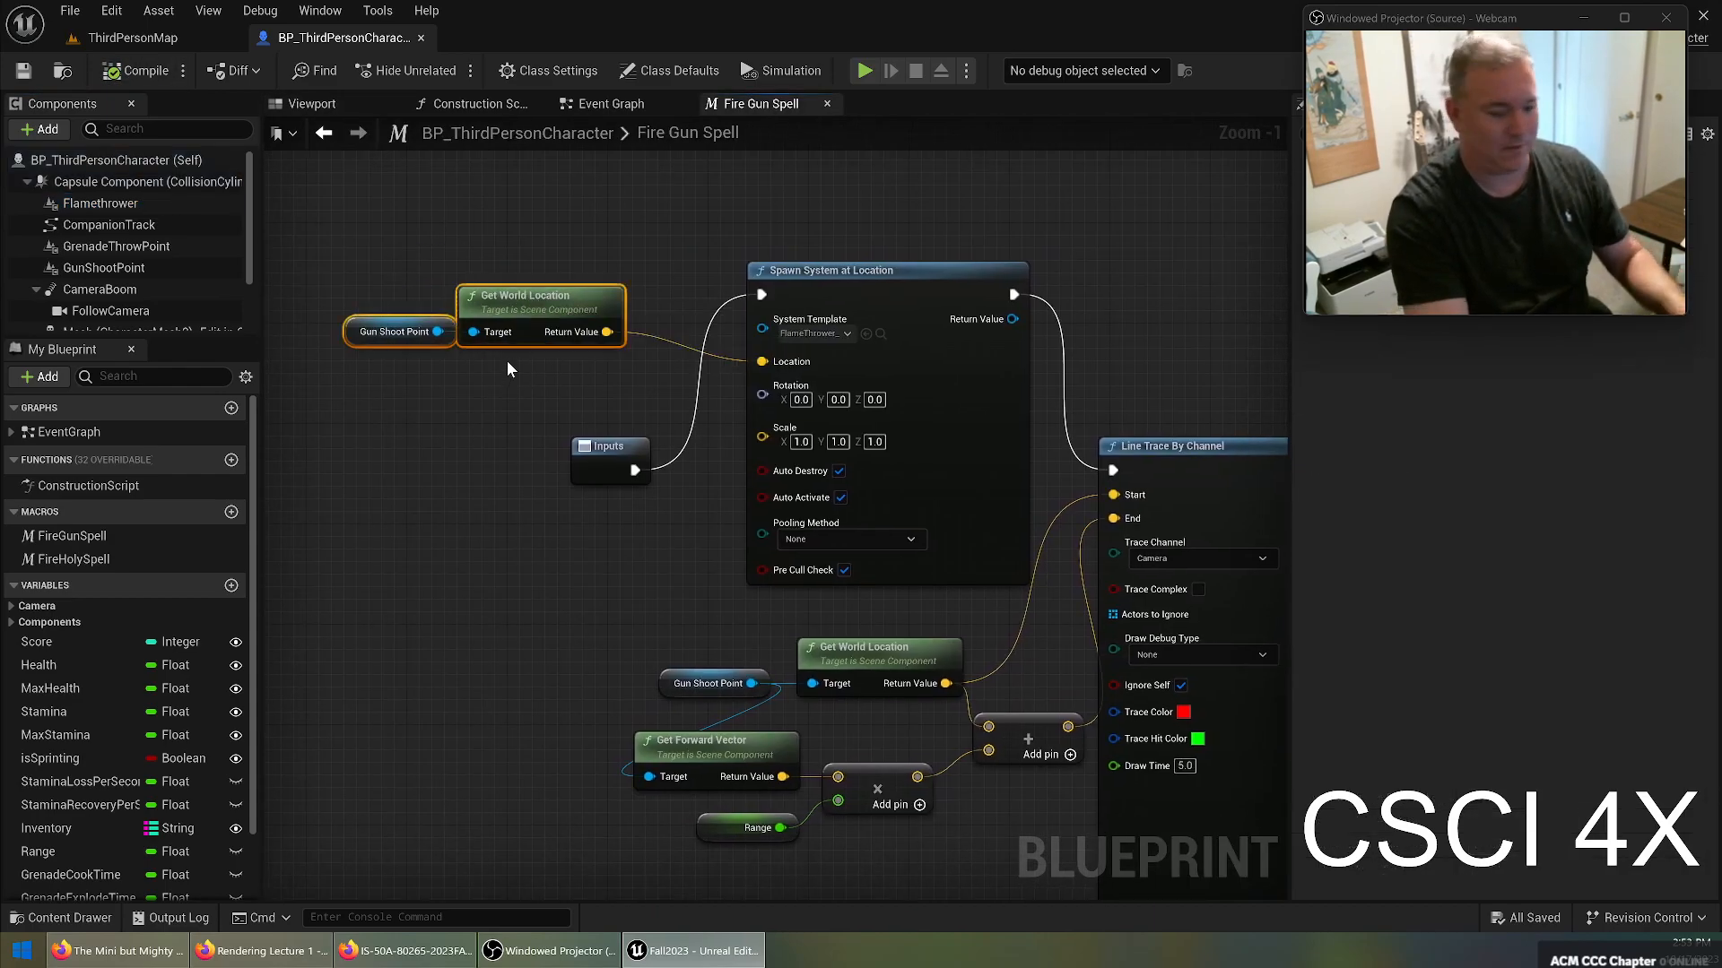
{"action": "key", "text": "Delete"}
{"action": "left_click_drag", "start_coordinate": [647, 264], "coordinate": [866, 380]}
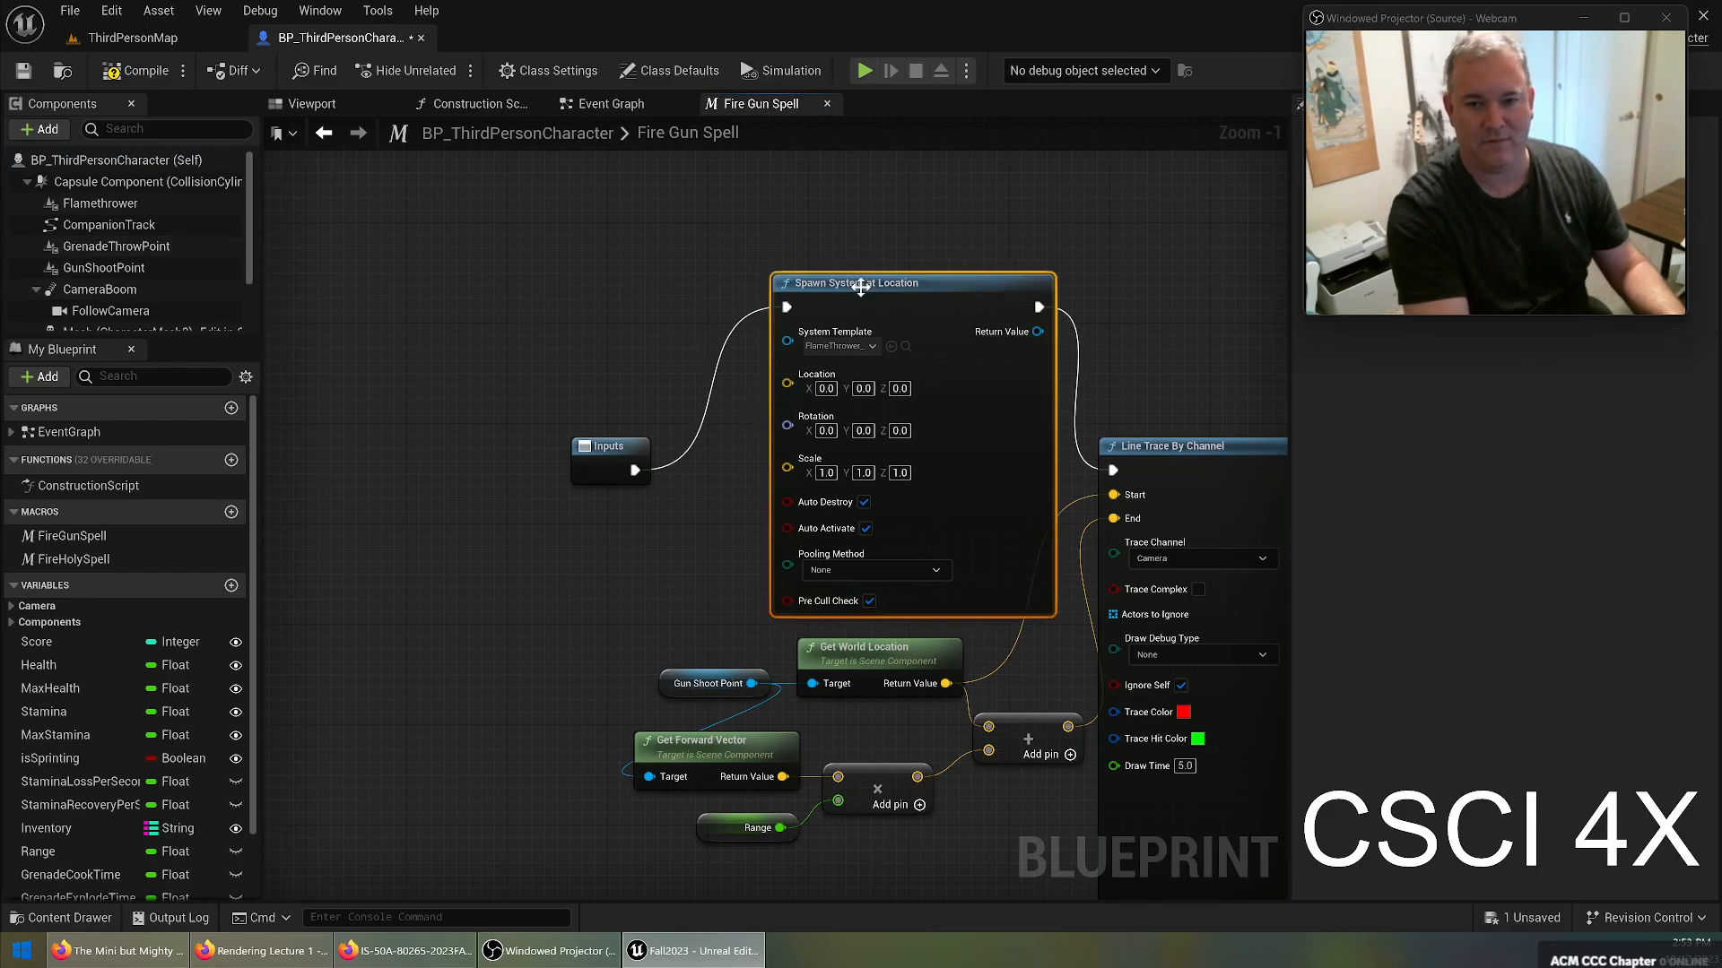
{"action": "key", "text": "Delete"}
Add a Flamethrower component reference to Fire Gun Spell and connect it to a new Activate node.
{"action": "left_click_drag", "start_coordinate": [84, 202], "coordinate": [714, 392]}
{"action": "type", "text": "act"}
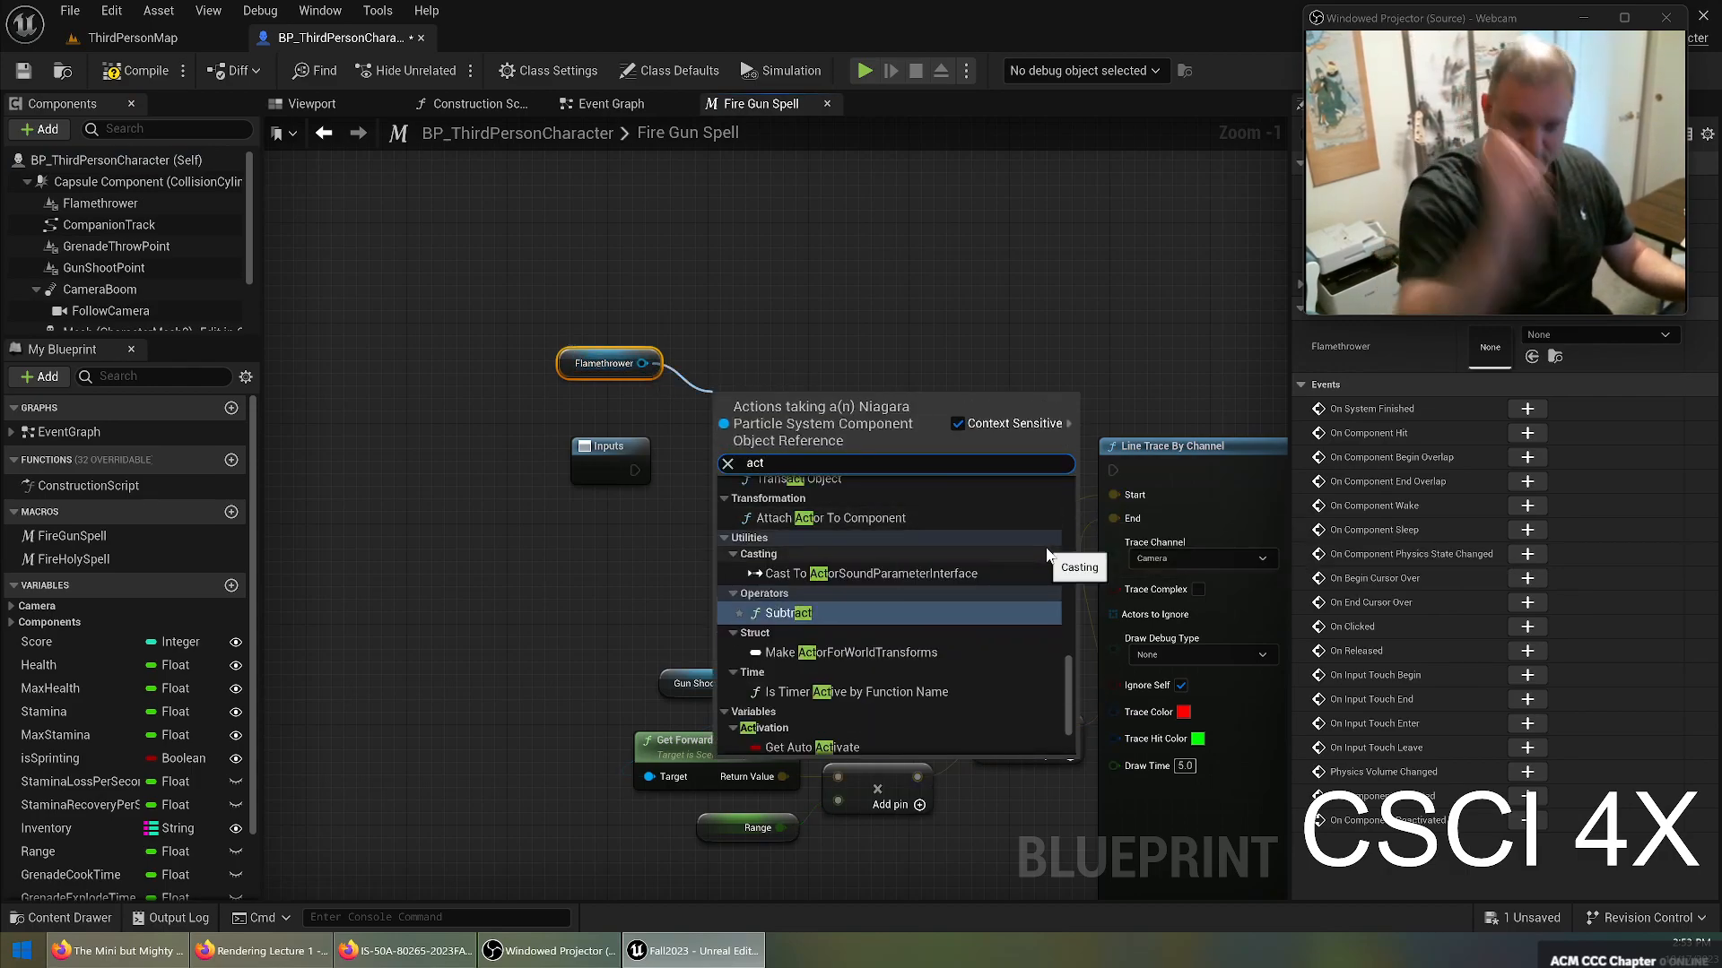
{"action": "scroll", "coordinate": [848, 679], "scroll_direction": "down", "scroll_amount": 5}
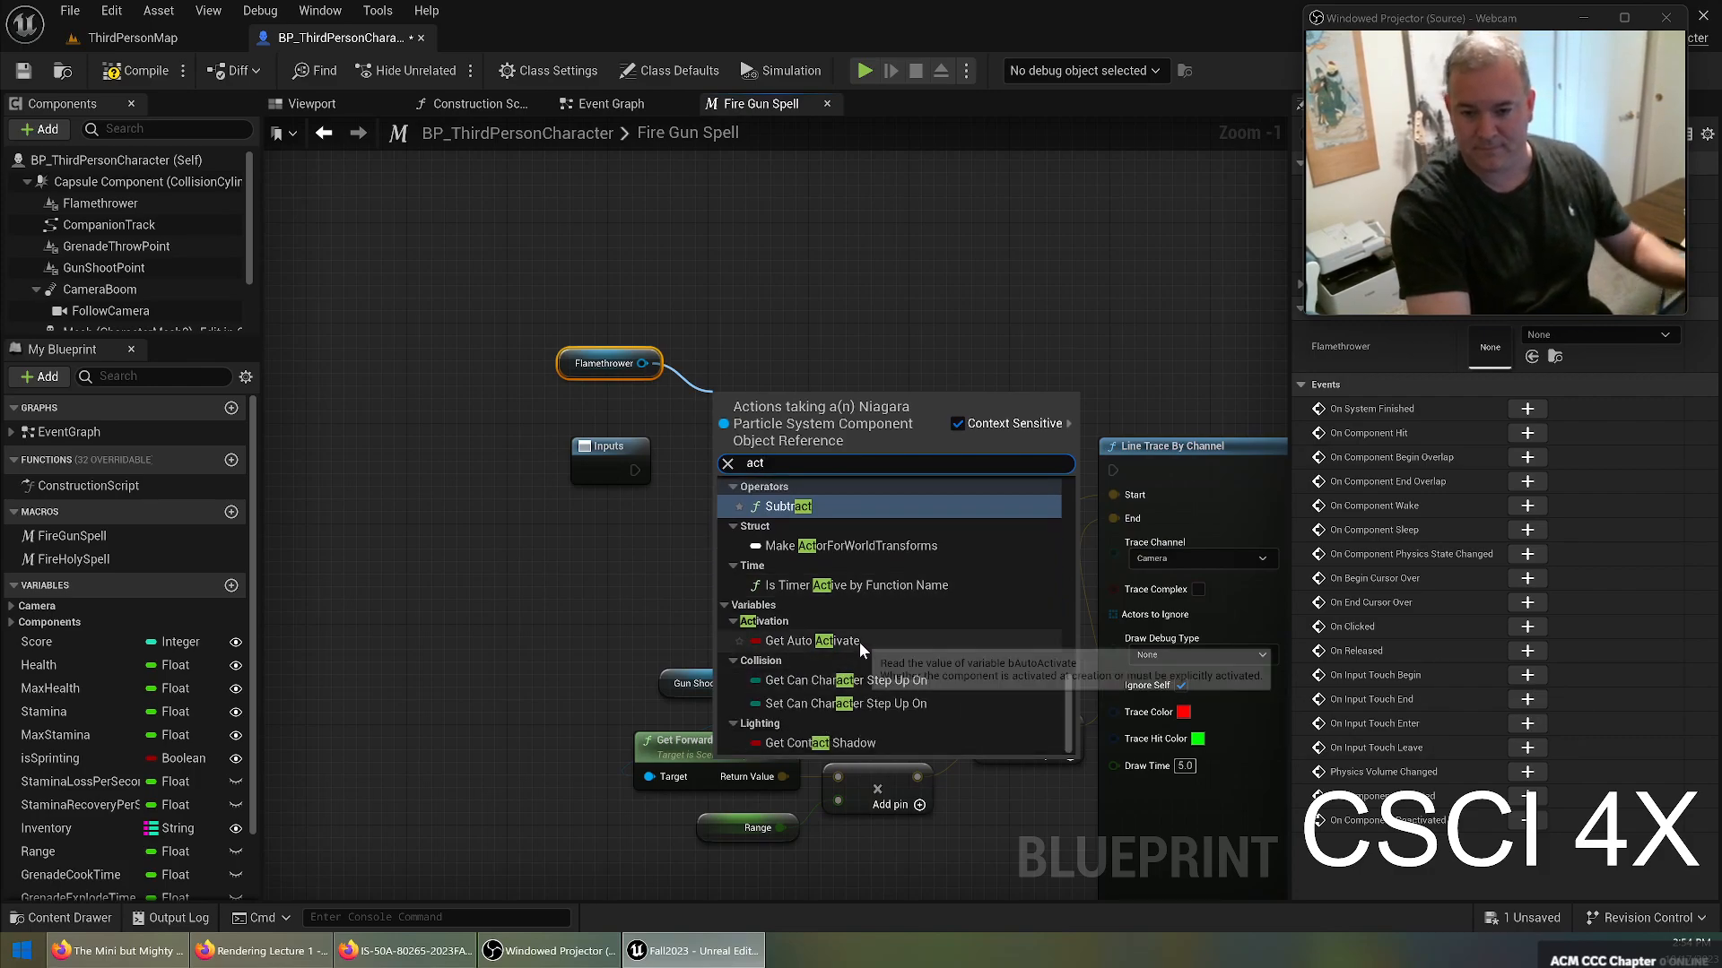
{"action": "scroll", "coordinate": [872, 644], "scroll_direction": "up", "scroll_amount": 3}
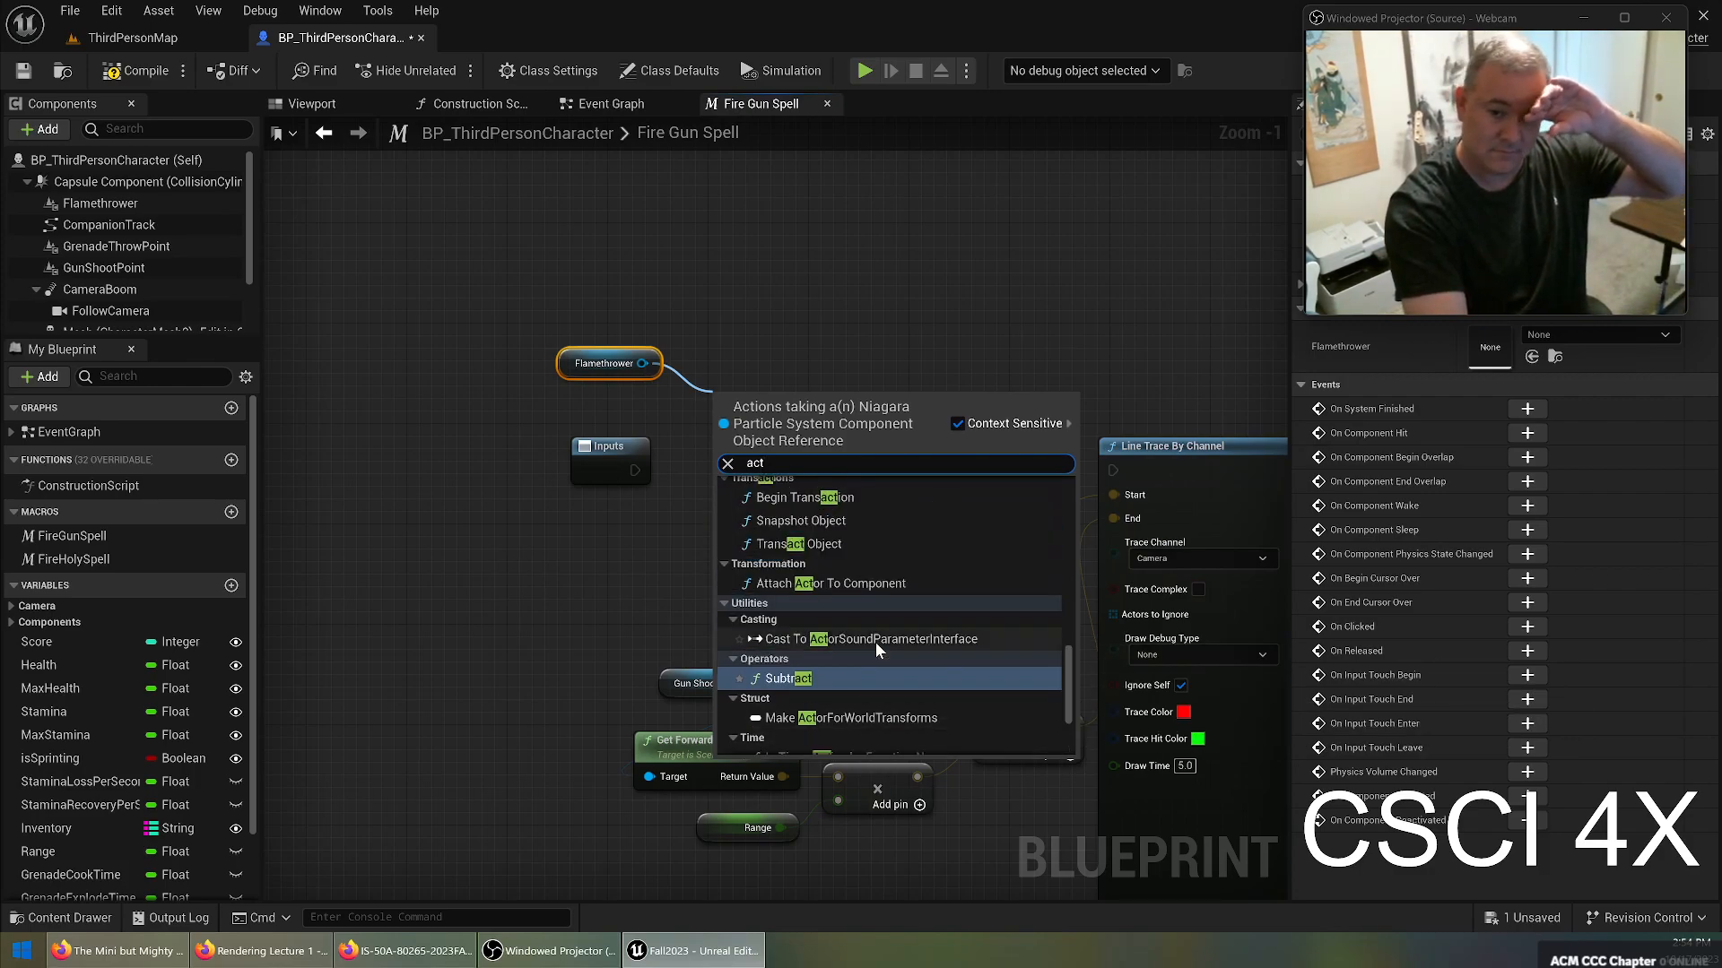
{"action": "scroll", "coordinate": [864, 648], "scroll_direction": "up", "scroll_amount": 3}
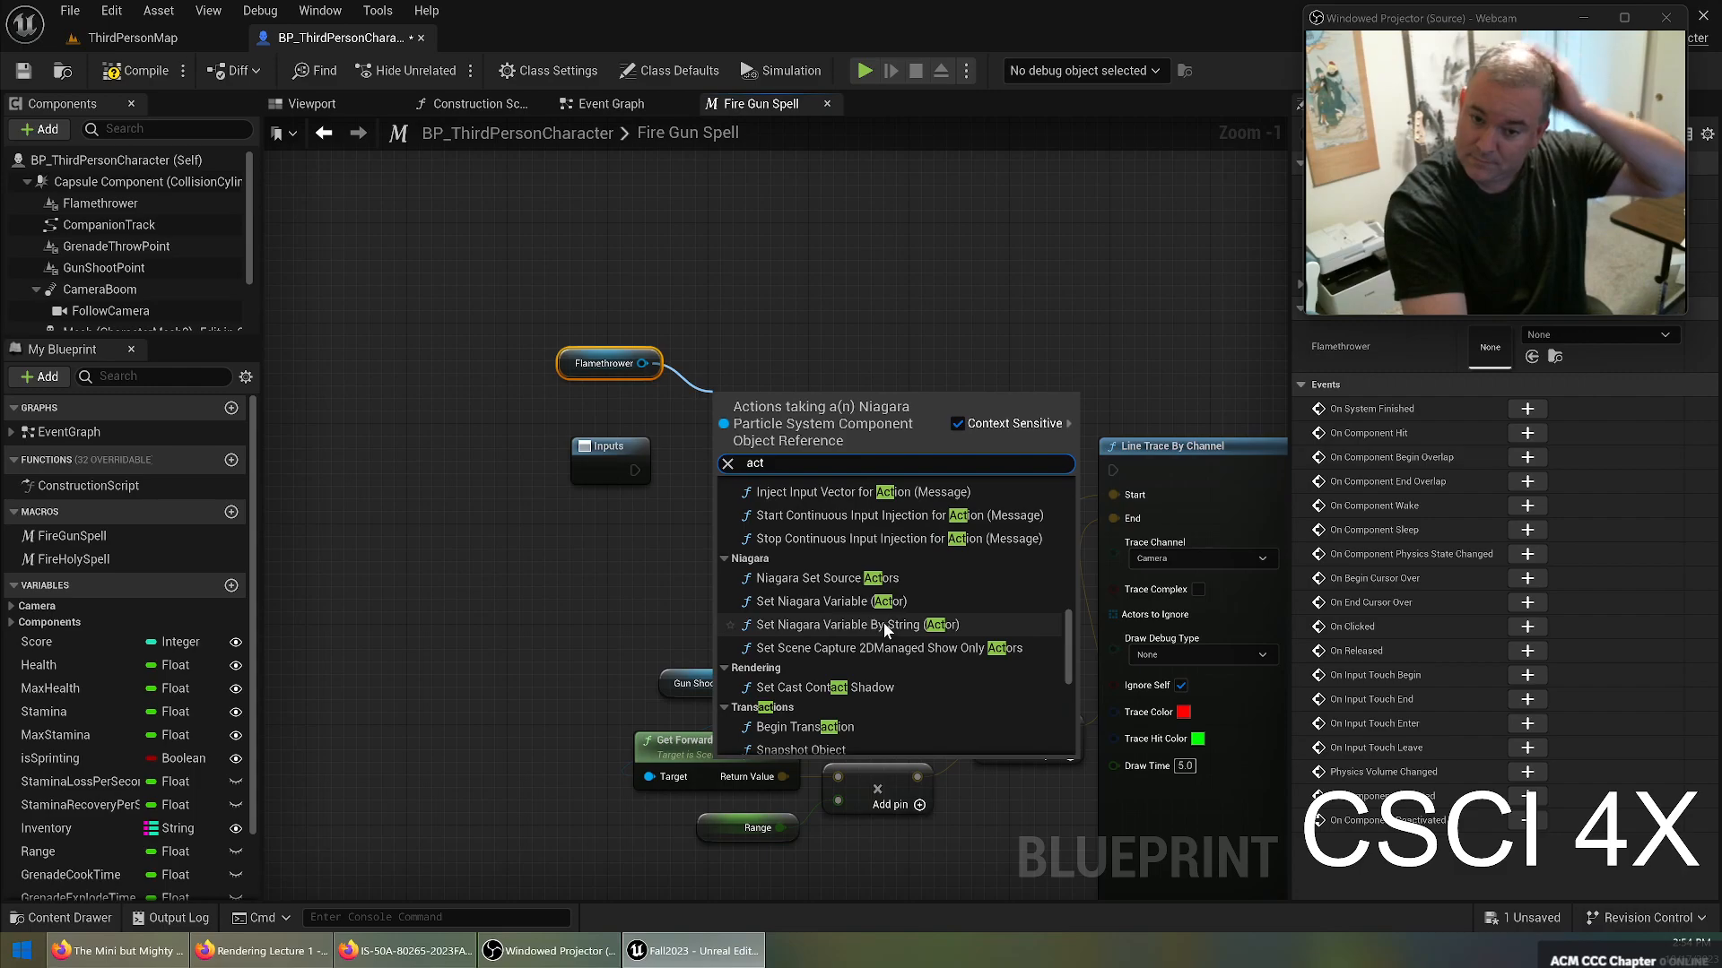
{"action": "scroll", "coordinate": [914, 632], "scroll_direction": "up", "scroll_amount": 4}
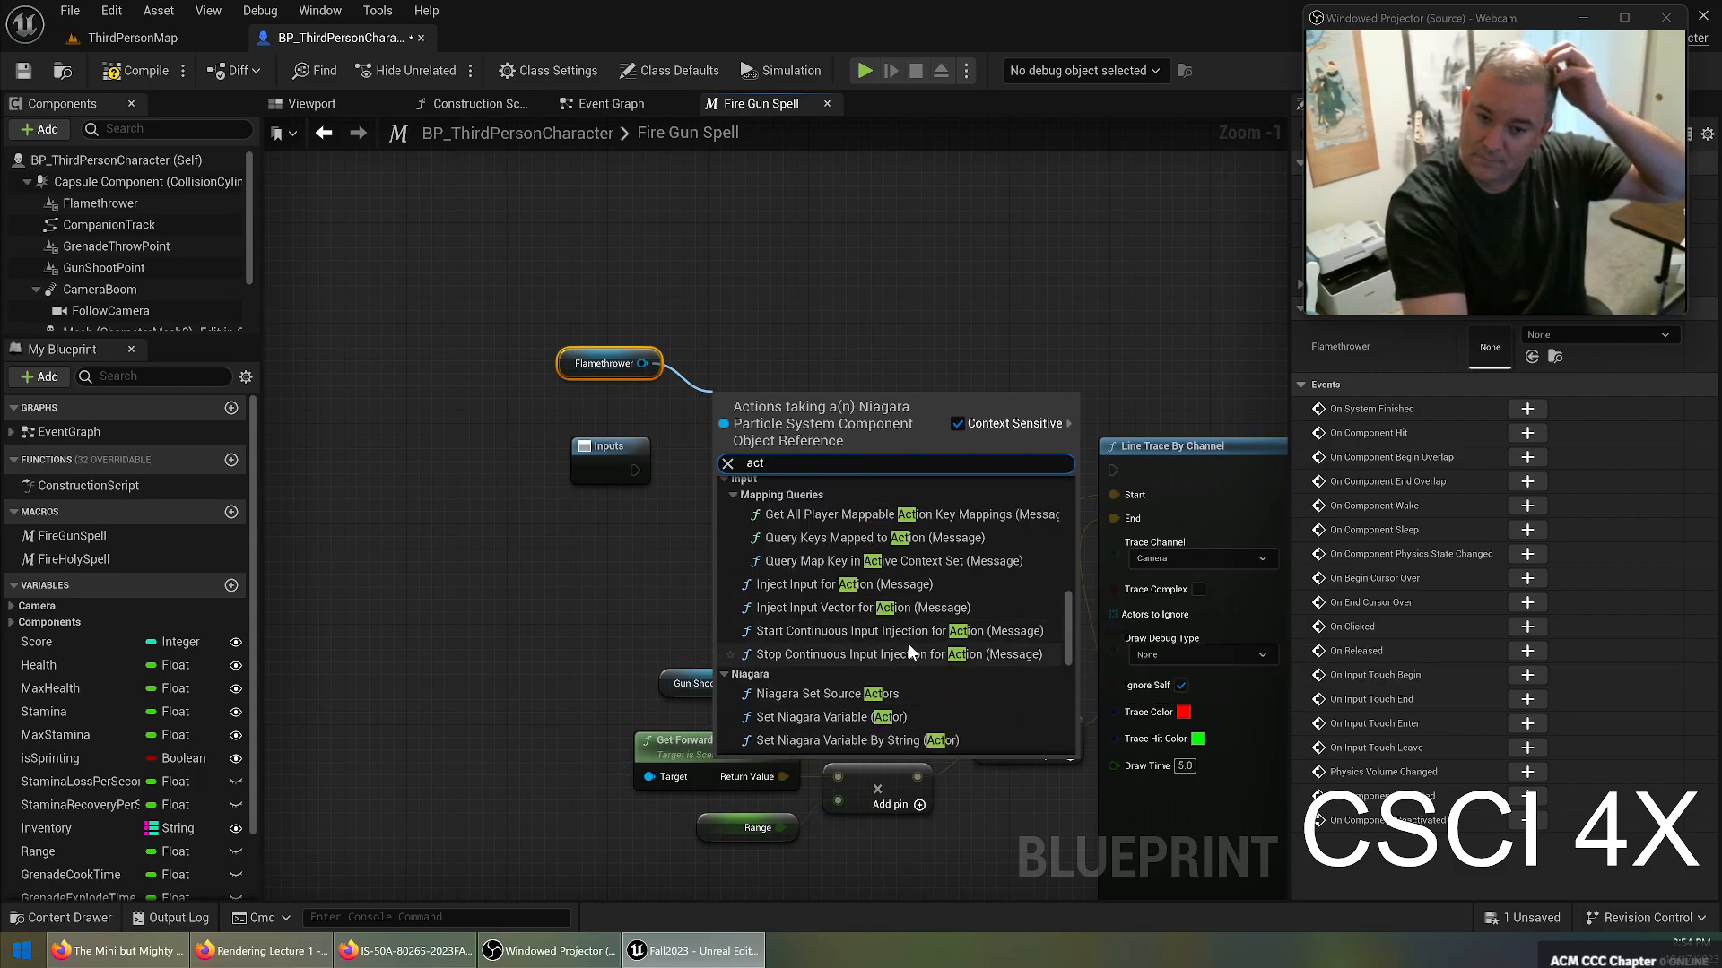
{"action": "scroll", "coordinate": [885, 618], "scroll_direction": "up", "scroll_amount": 4}
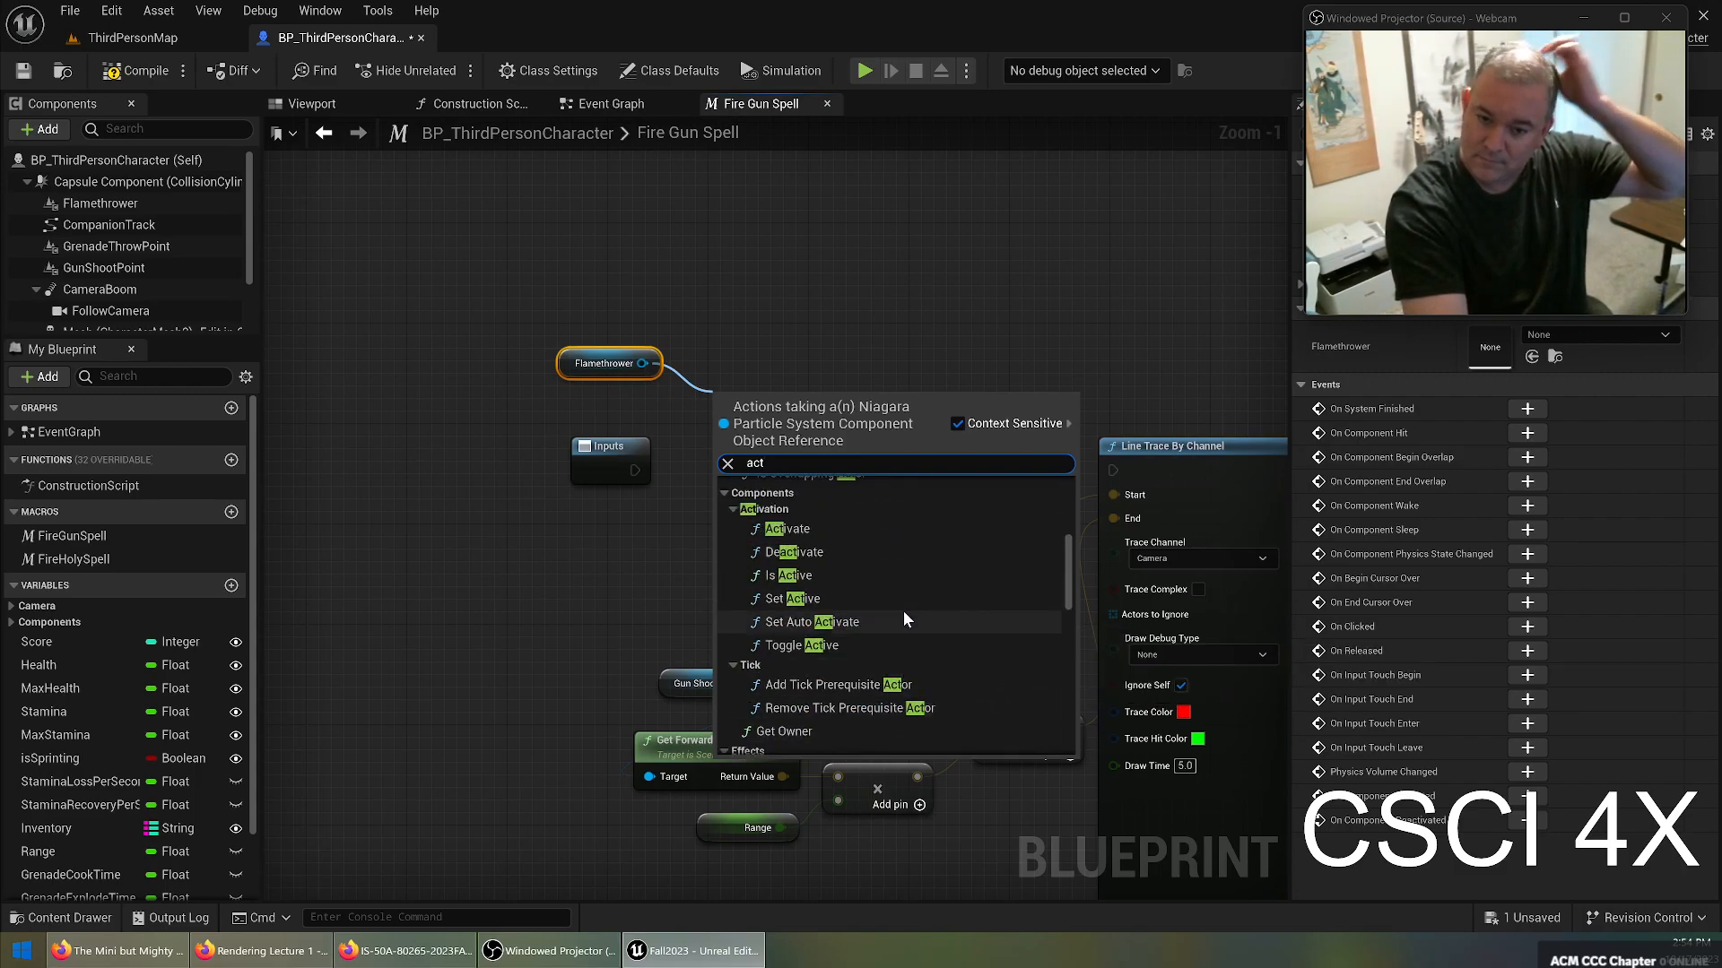
{"action": "left_click", "coordinate": [788, 529]}
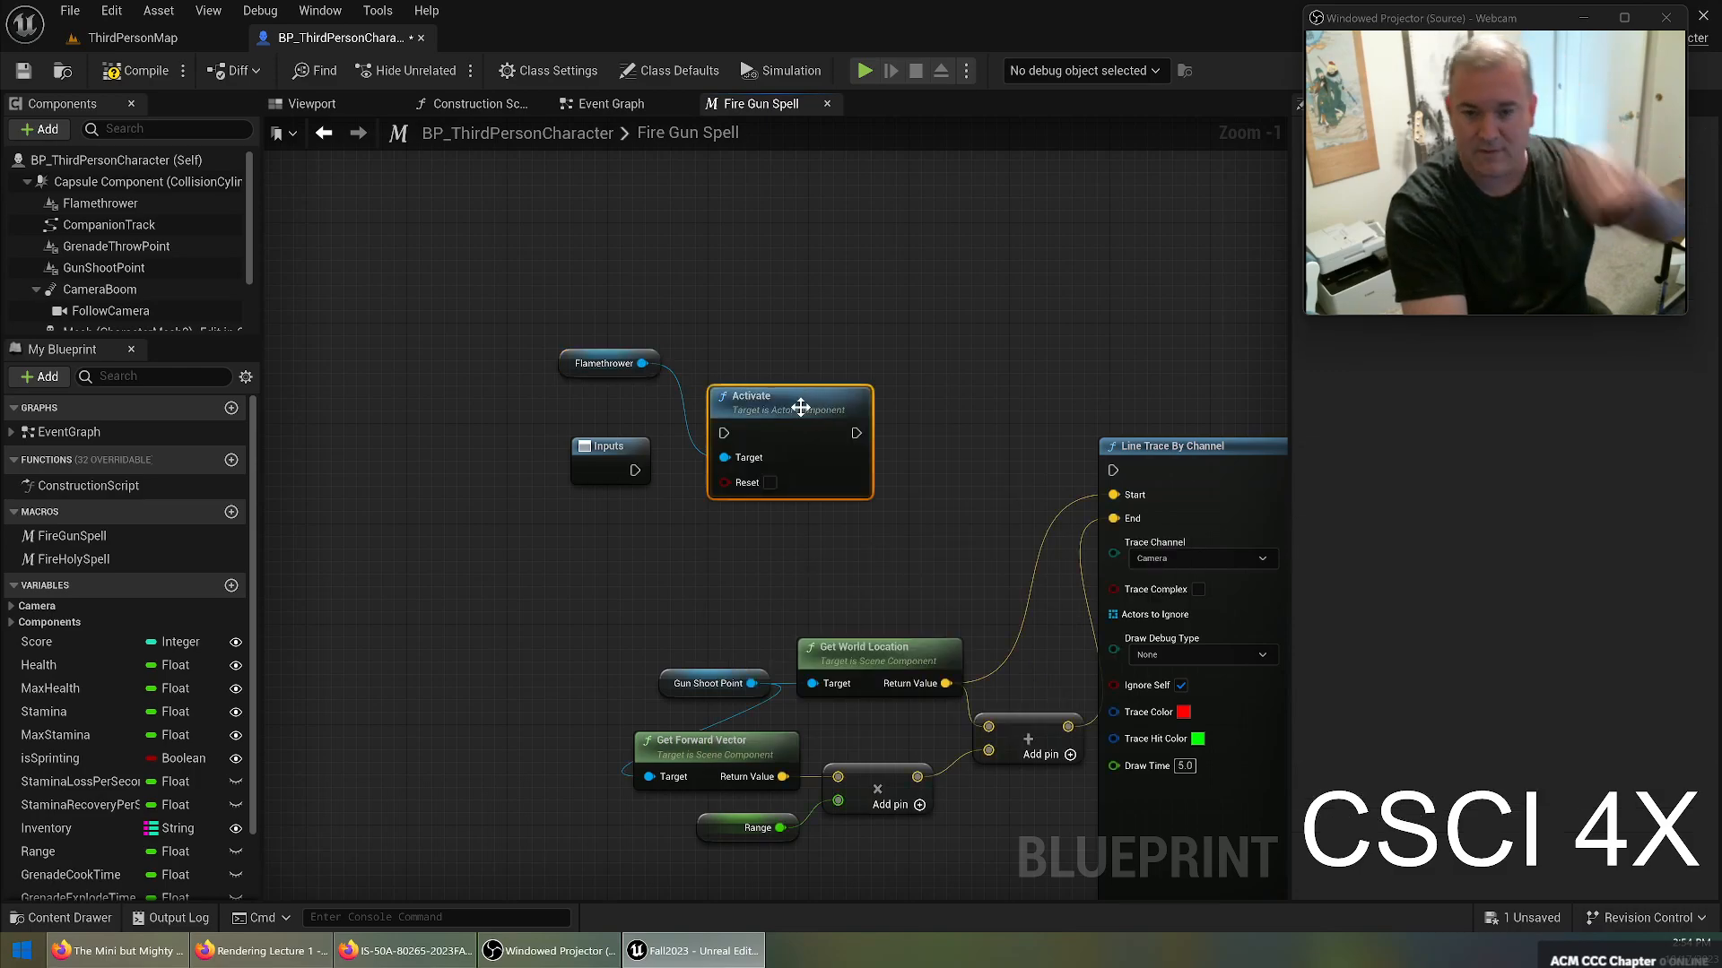
Wire the Activate node's execution between Inputs and Line Trace By Channel in Fire Gun Spell, and briefly playtest ThirdPersonMap.
{"action": "left_click_drag", "start_coordinate": [794, 470], "coordinate": [789, 470]}
{"action": "left_click_drag", "start_coordinate": [918, 471], "coordinate": [1160, 491]}
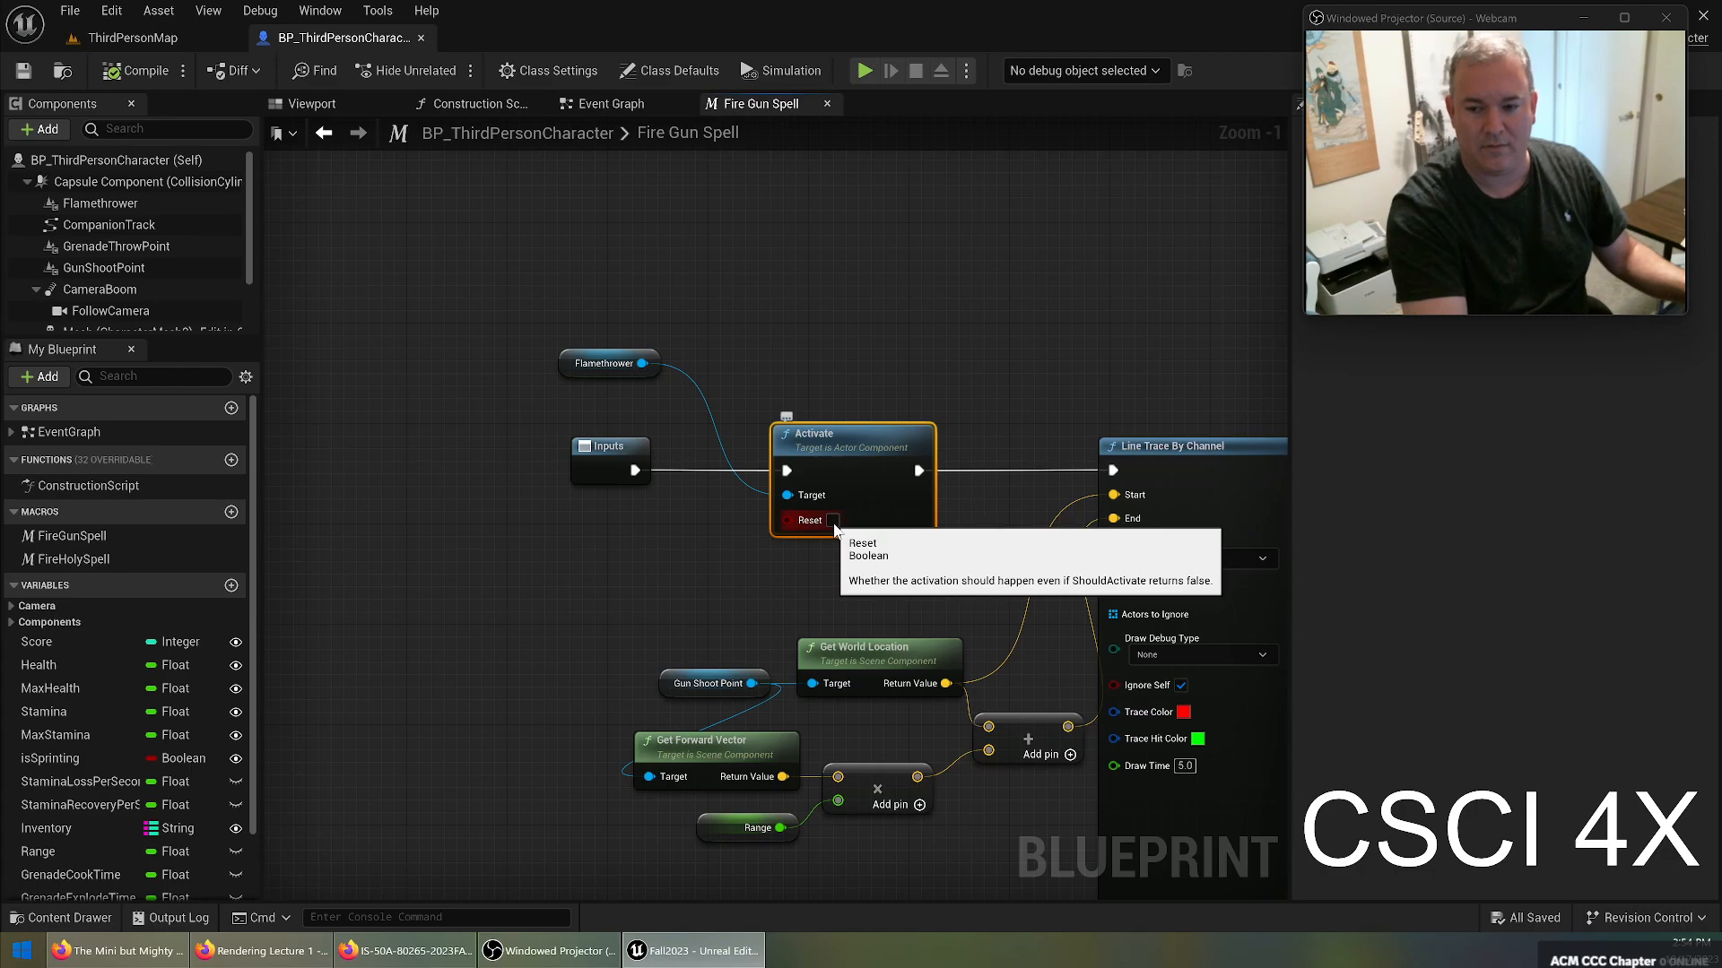
{"action": "left_click", "coordinate": [133, 38]}
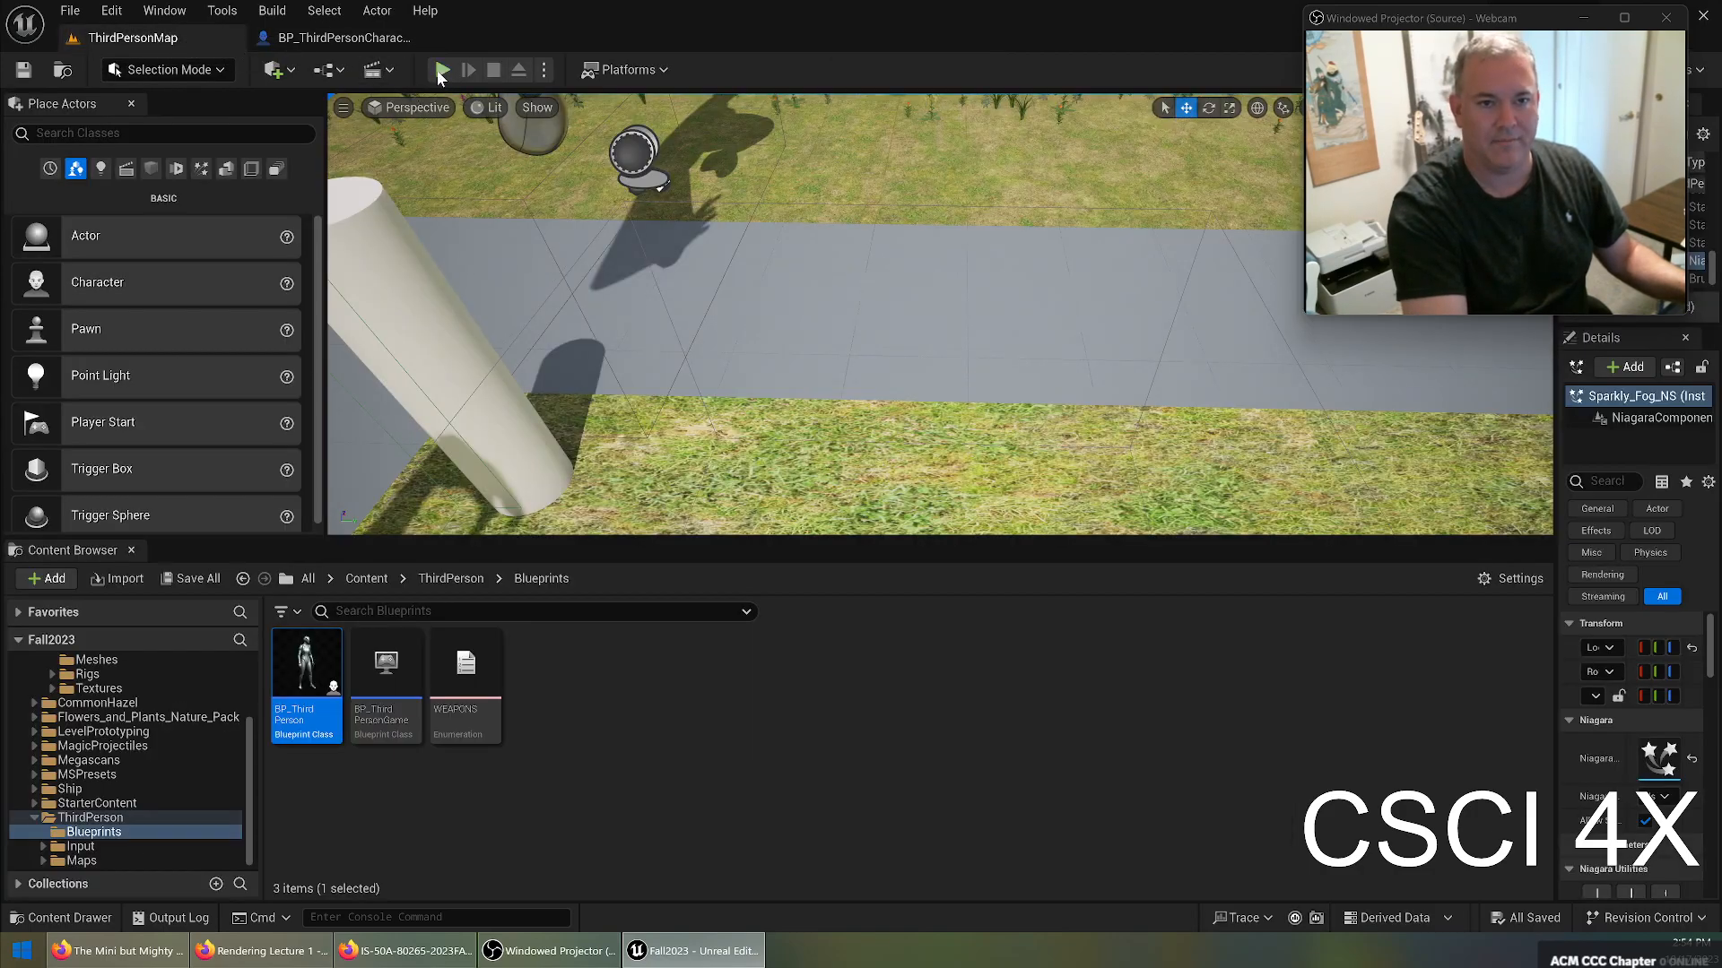
{"action": "key", "text": "alt+p"}
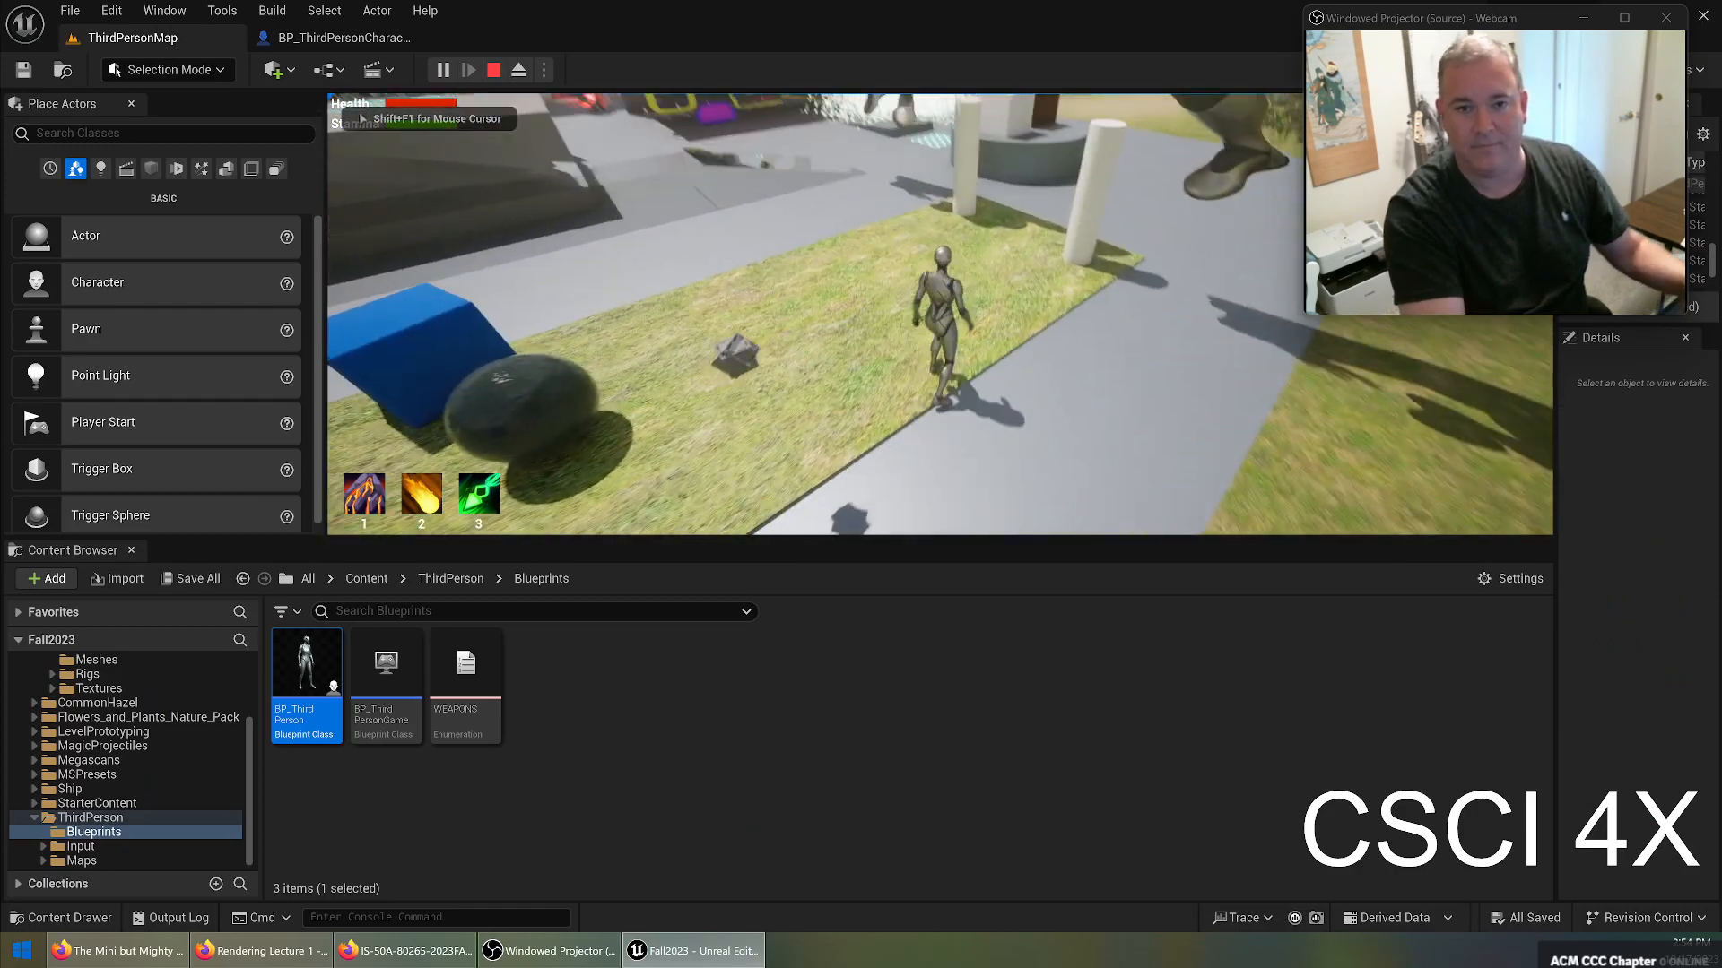
{"action": "key", "text": "Escape"}
Assign FlameThrower_NS as the Niagara System Asset of the Flamethrower component and compile the blueprint.
{"action": "left_click", "coordinate": [331, 38]}
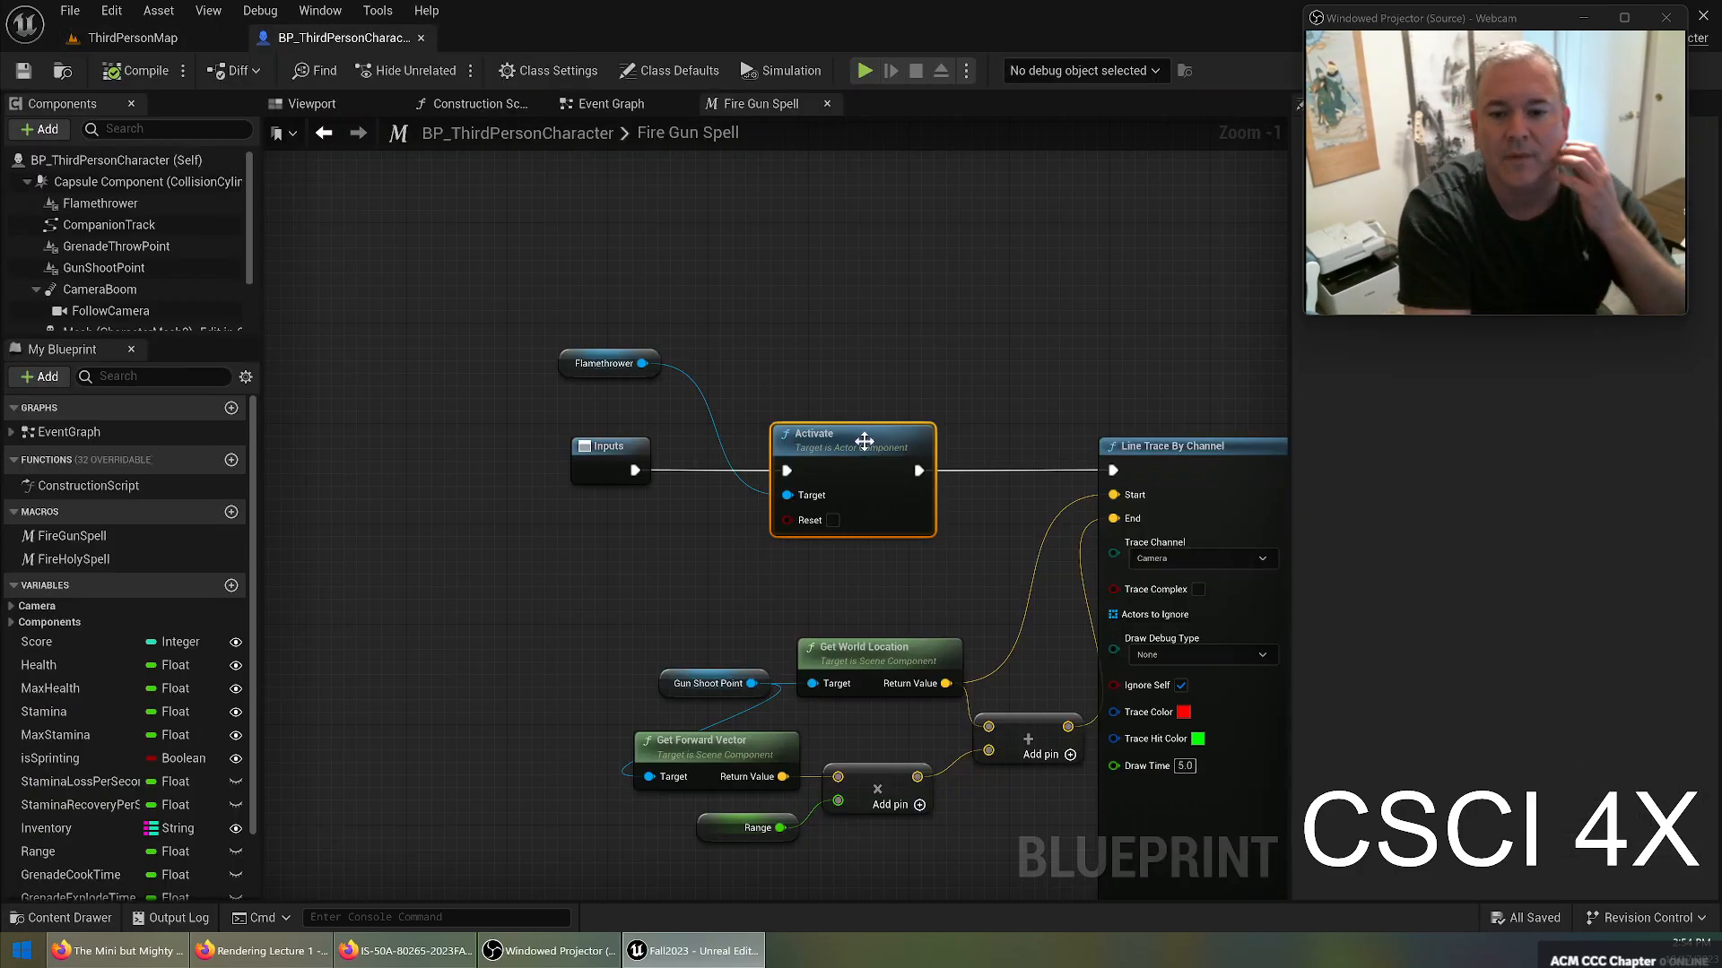
{"action": "left_click", "coordinate": [96, 203]}
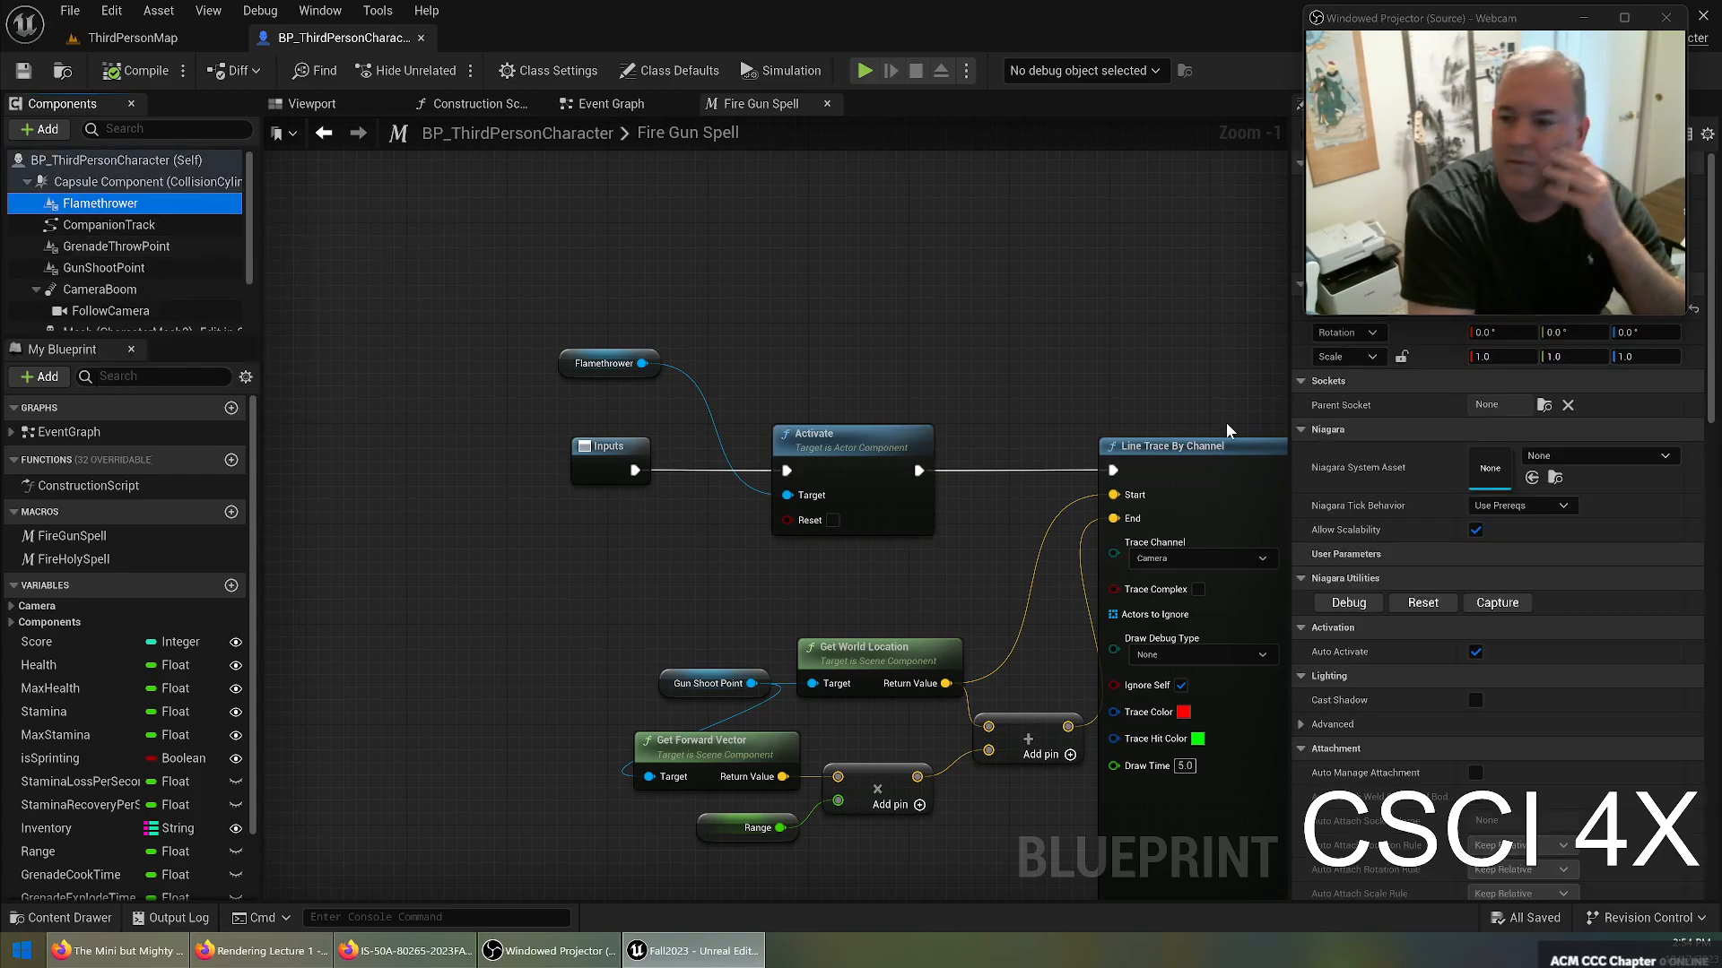
{"action": "left_click_drag", "start_coordinate": [1449, 18], "coordinate": [964, 40]}
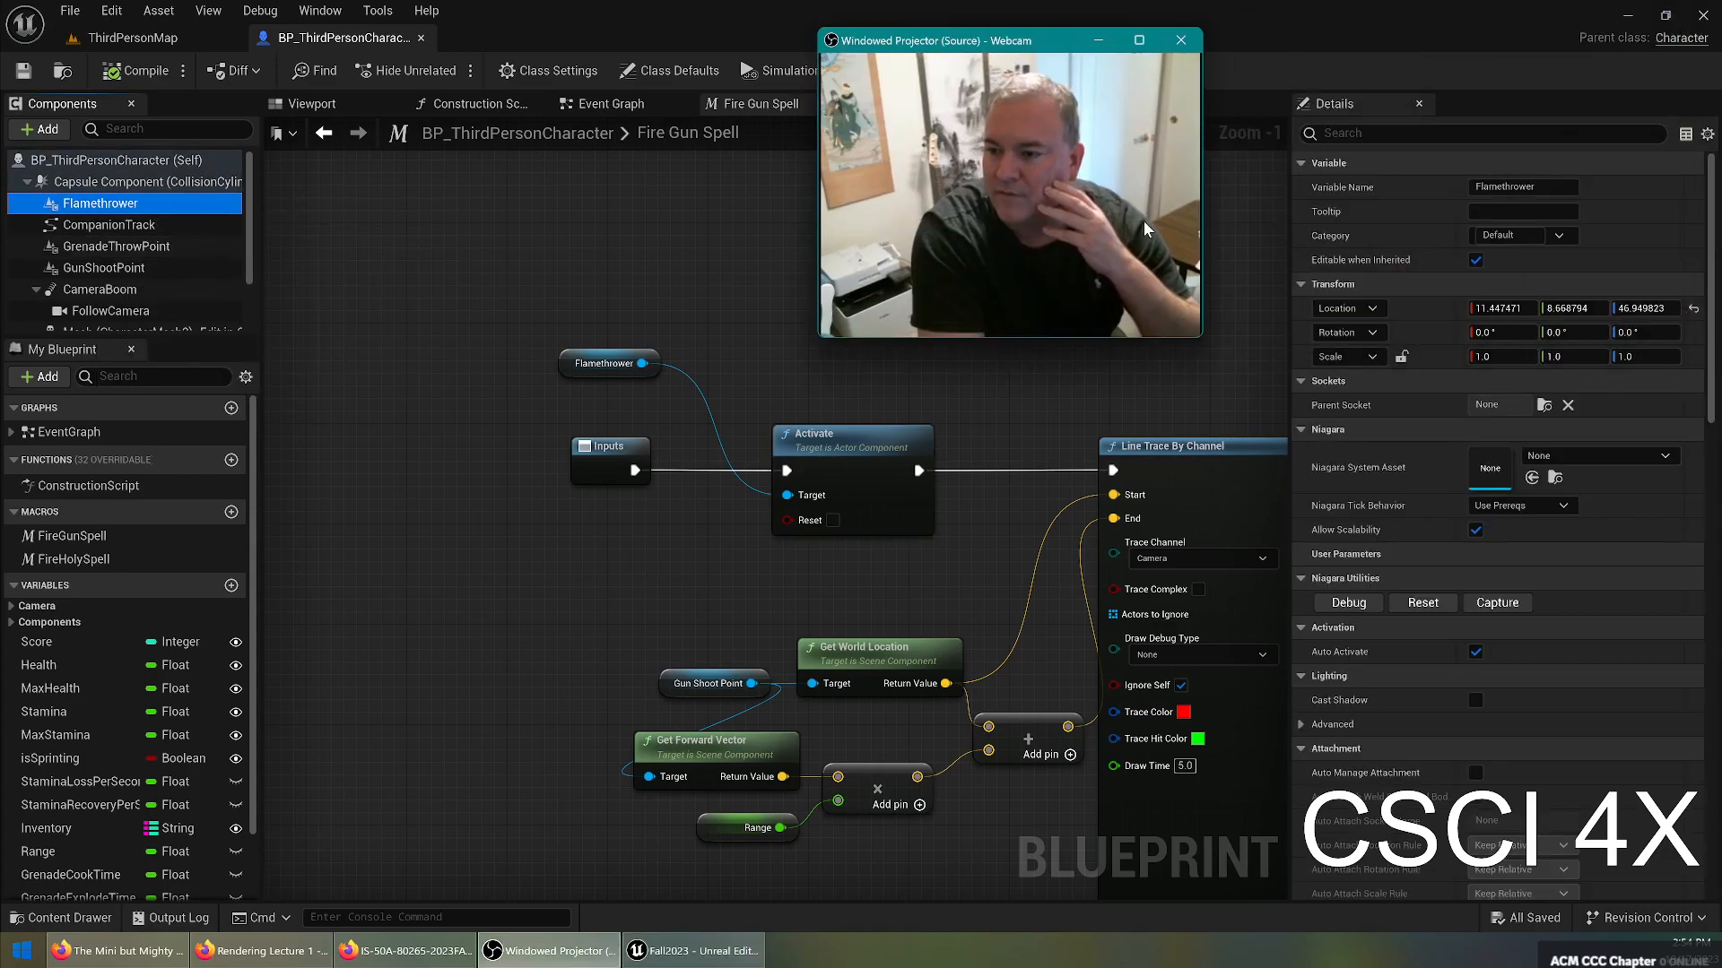
{"action": "left_click", "coordinate": [1565, 460]}
{"action": "left_click", "coordinate": [1566, 459]}
{"action": "type", "text": "flame"}
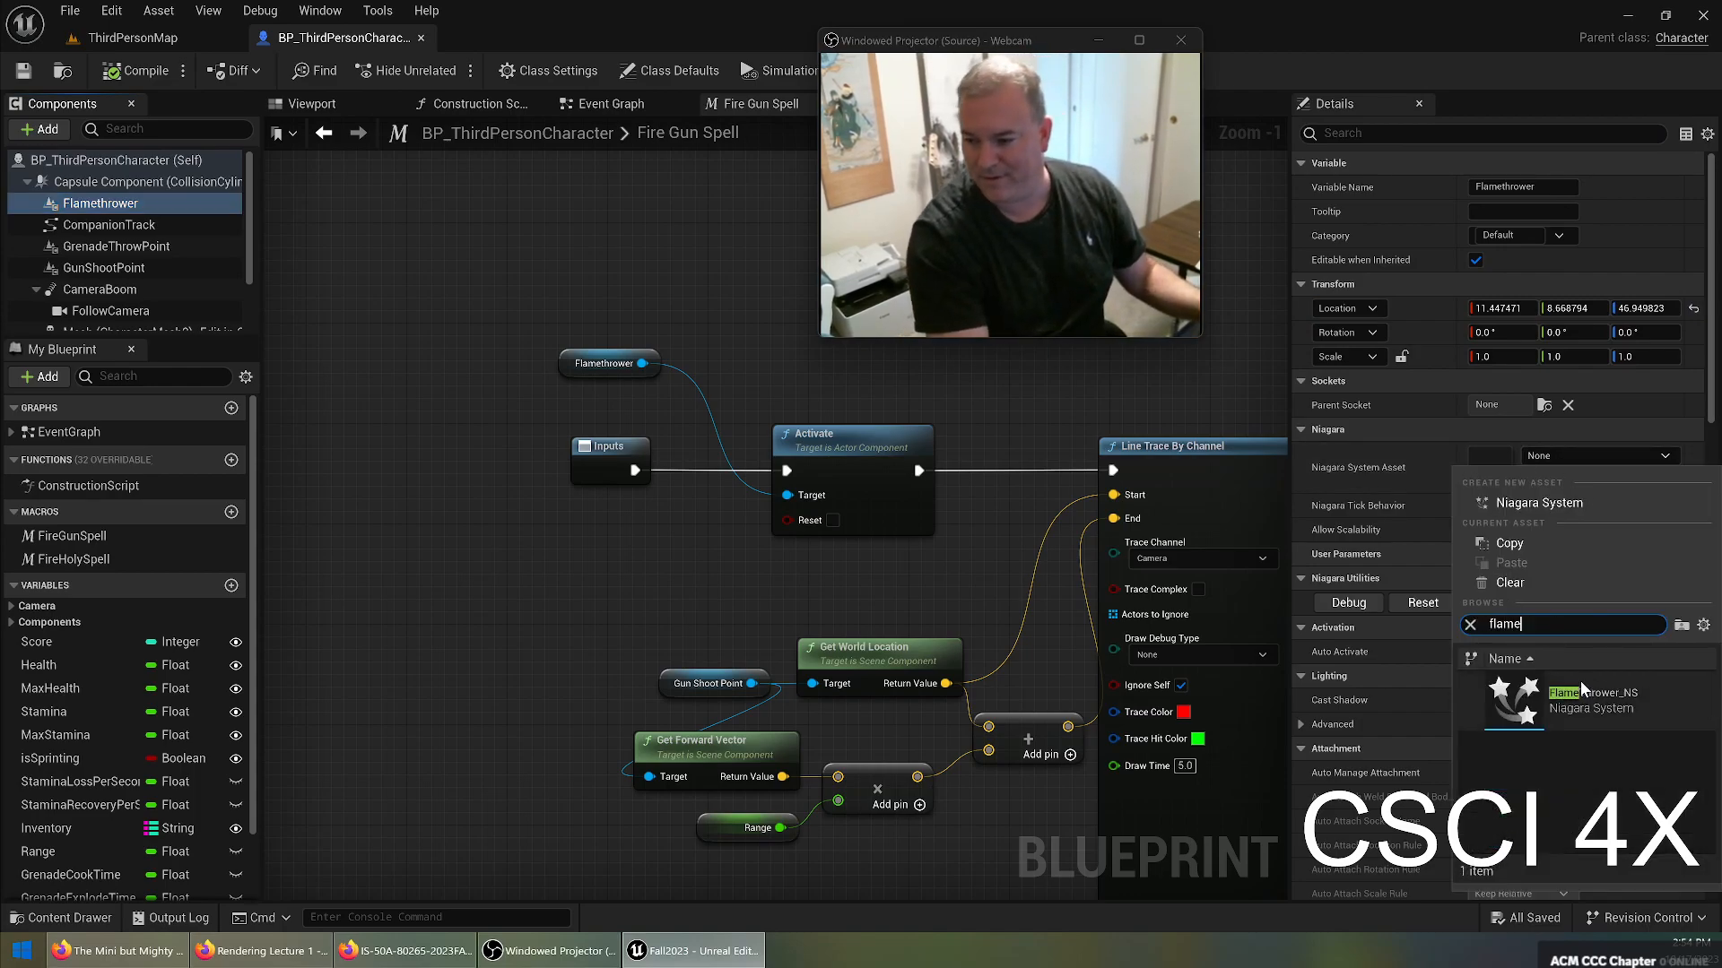
{"action": "left_click", "coordinate": [1592, 700]}
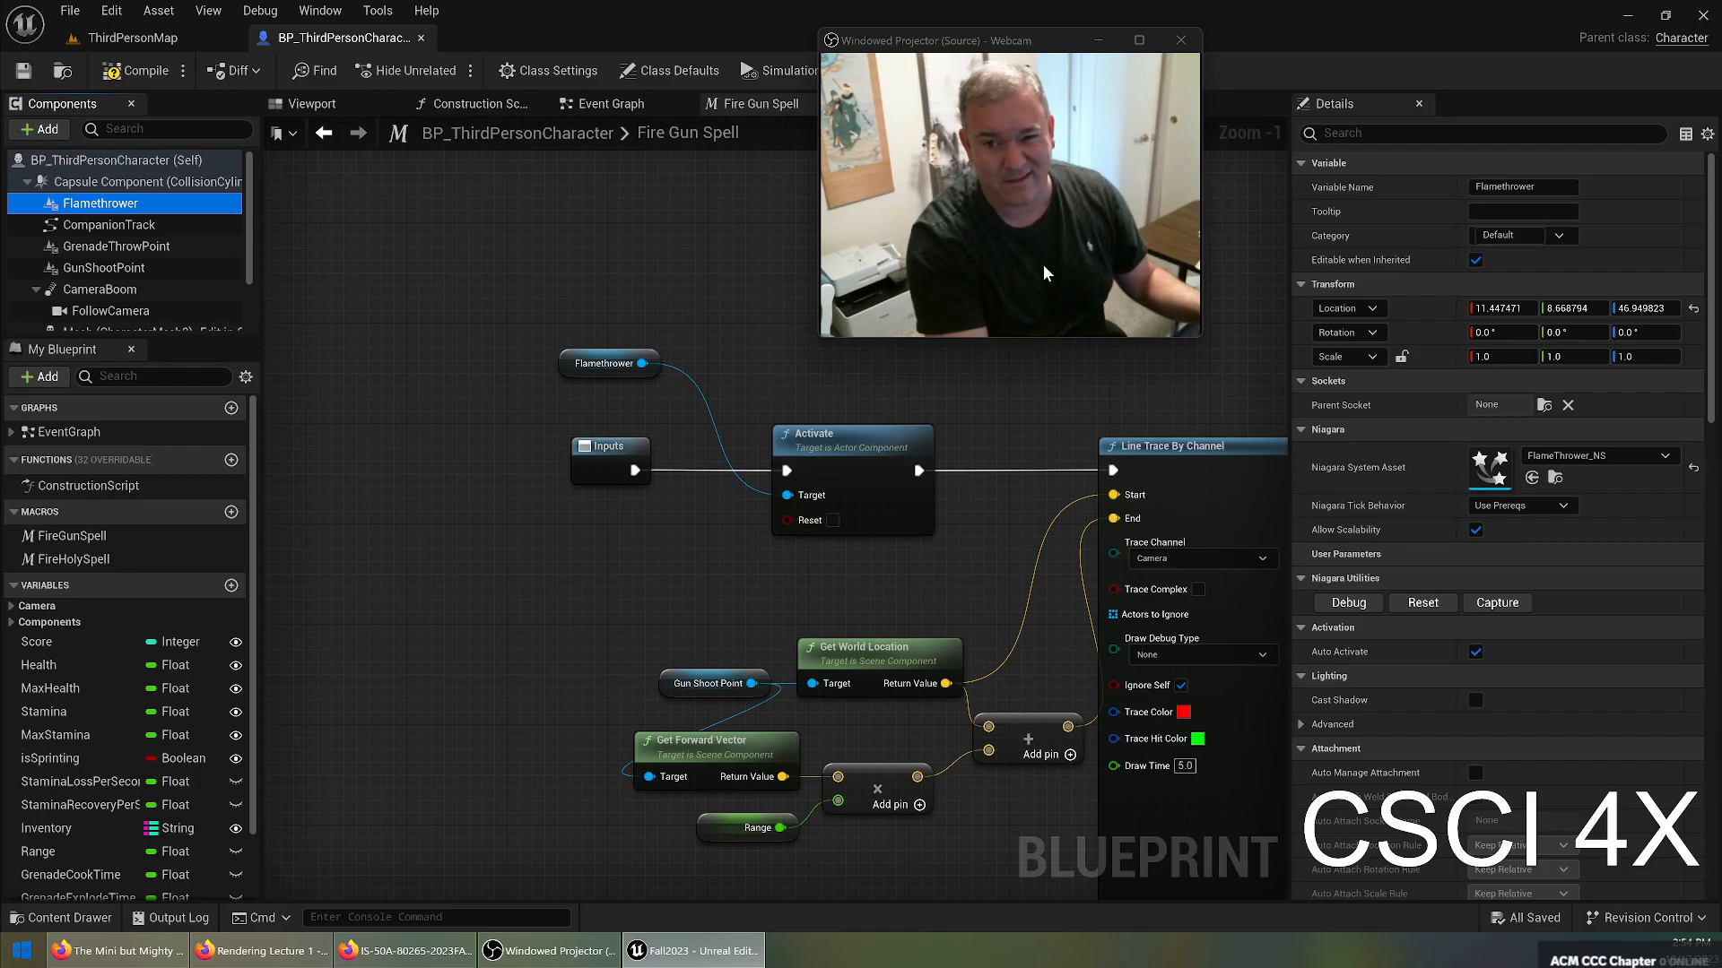
{"action": "left_click", "coordinate": [139, 71]}
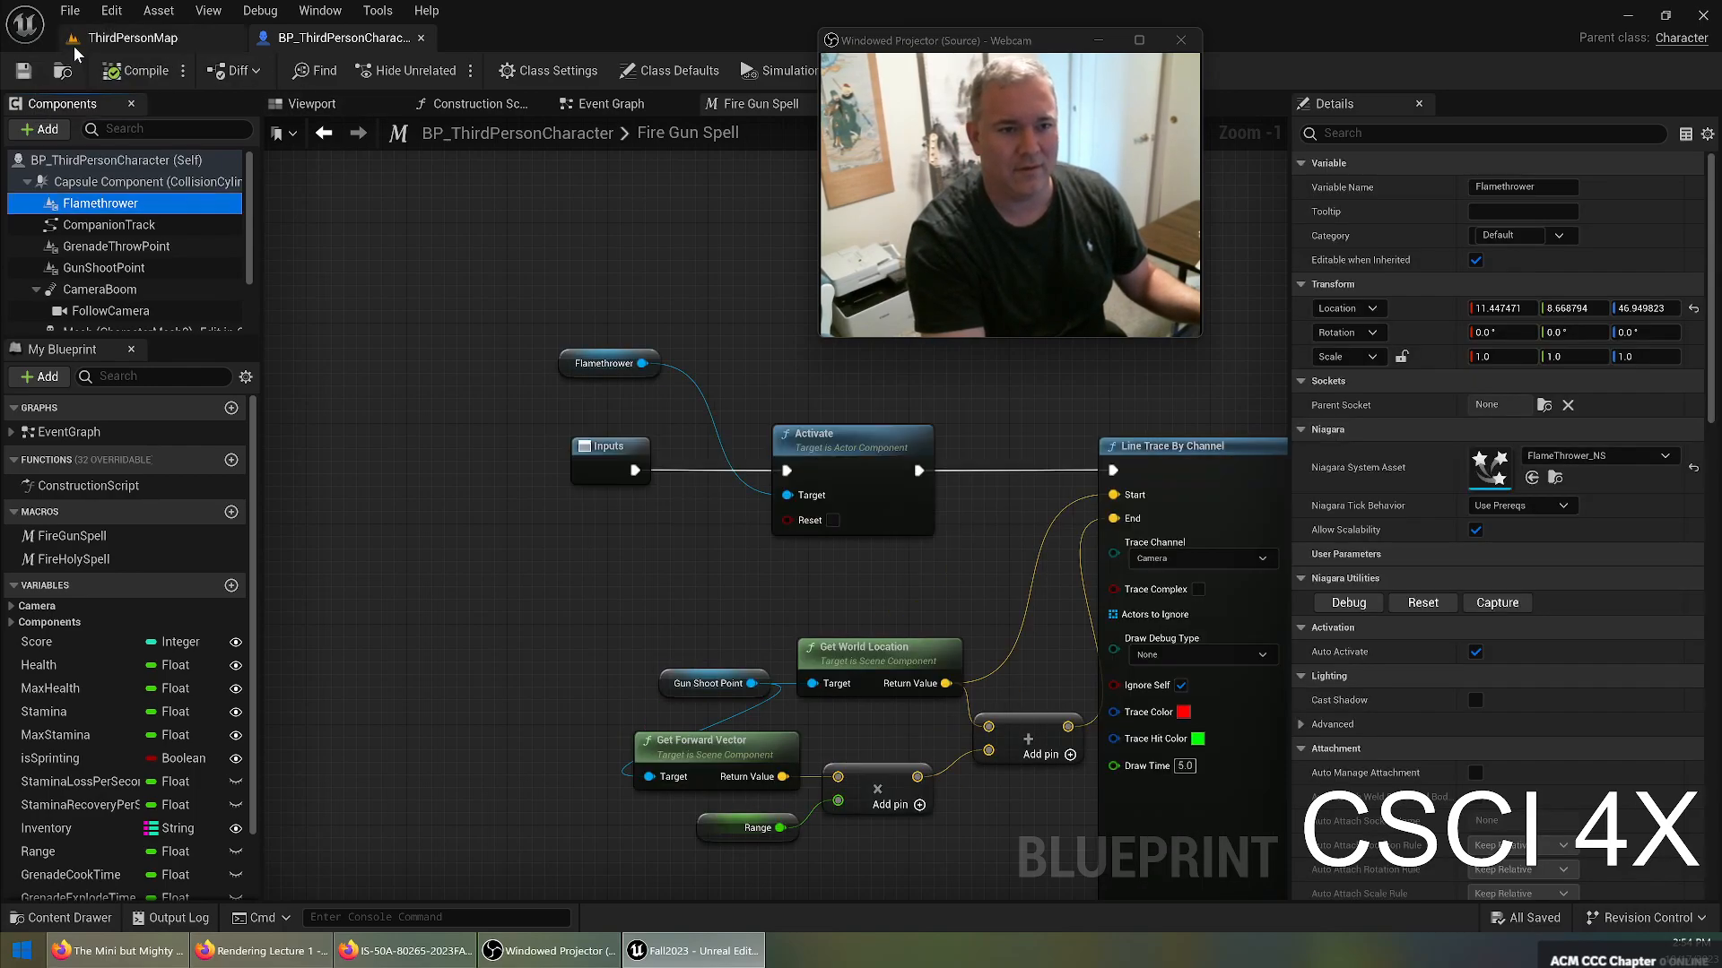
Playtest ThirdPersonMap, running the character around the level to check the flamethrower effect.
{"action": "left_click", "coordinate": [72, 46]}
{"action": "left_click", "coordinate": [442, 71]}
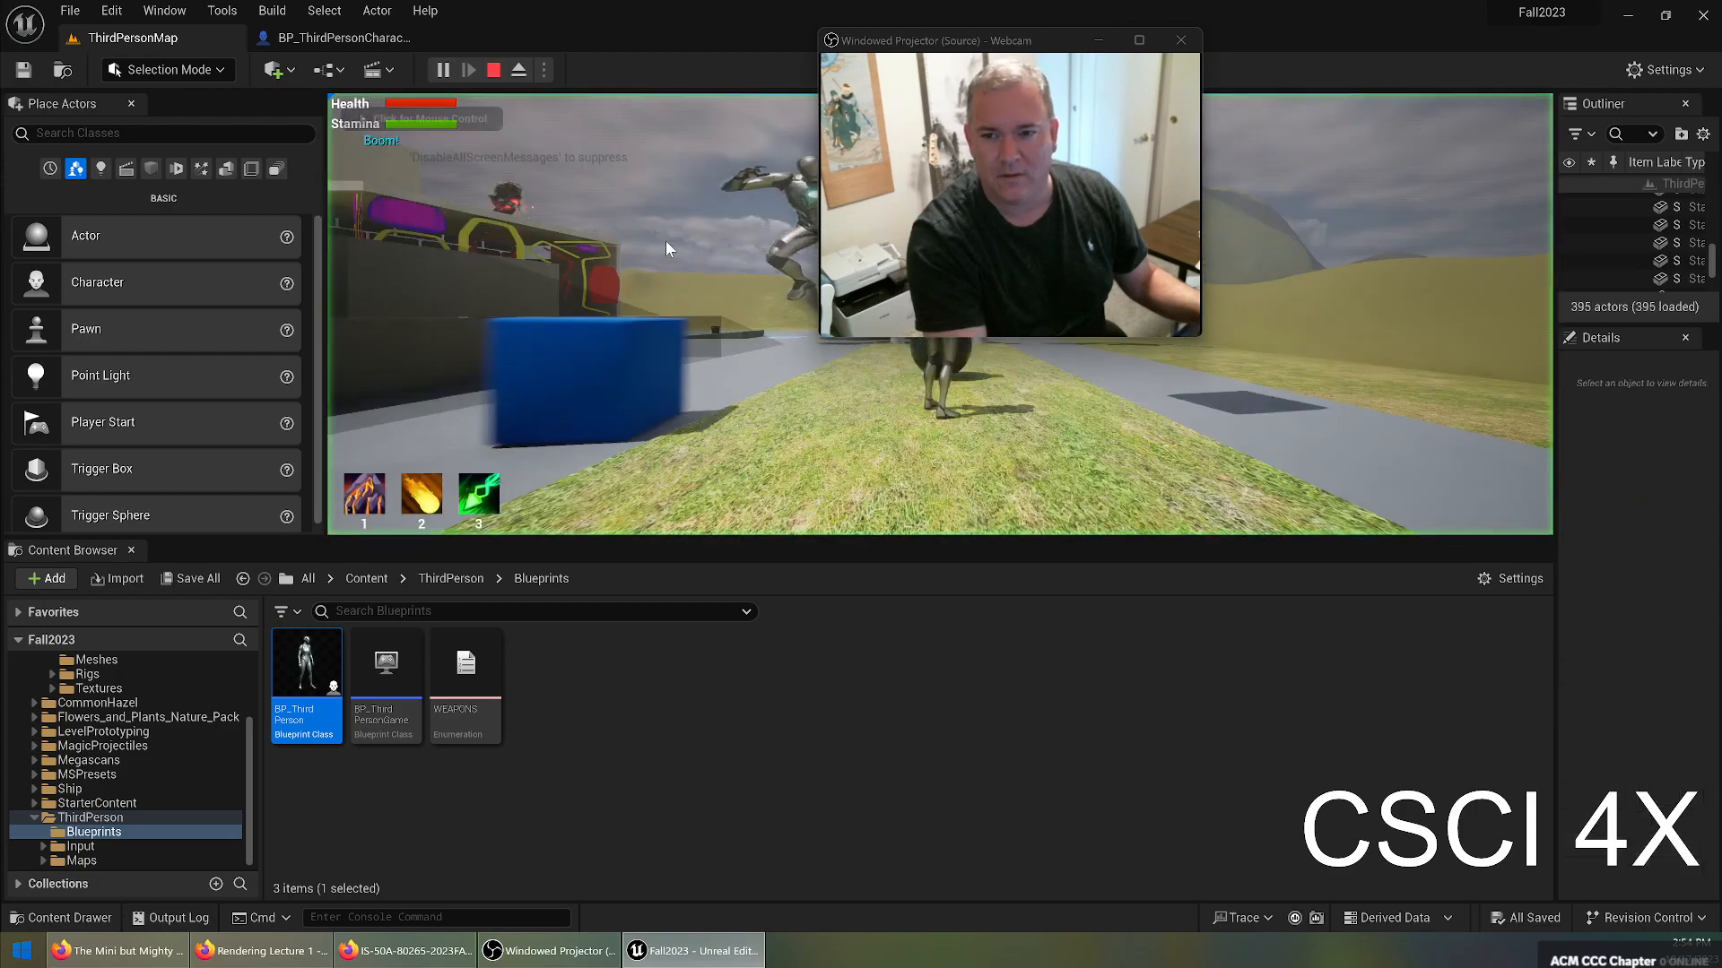
{"action": "key", "text": "Escape"}
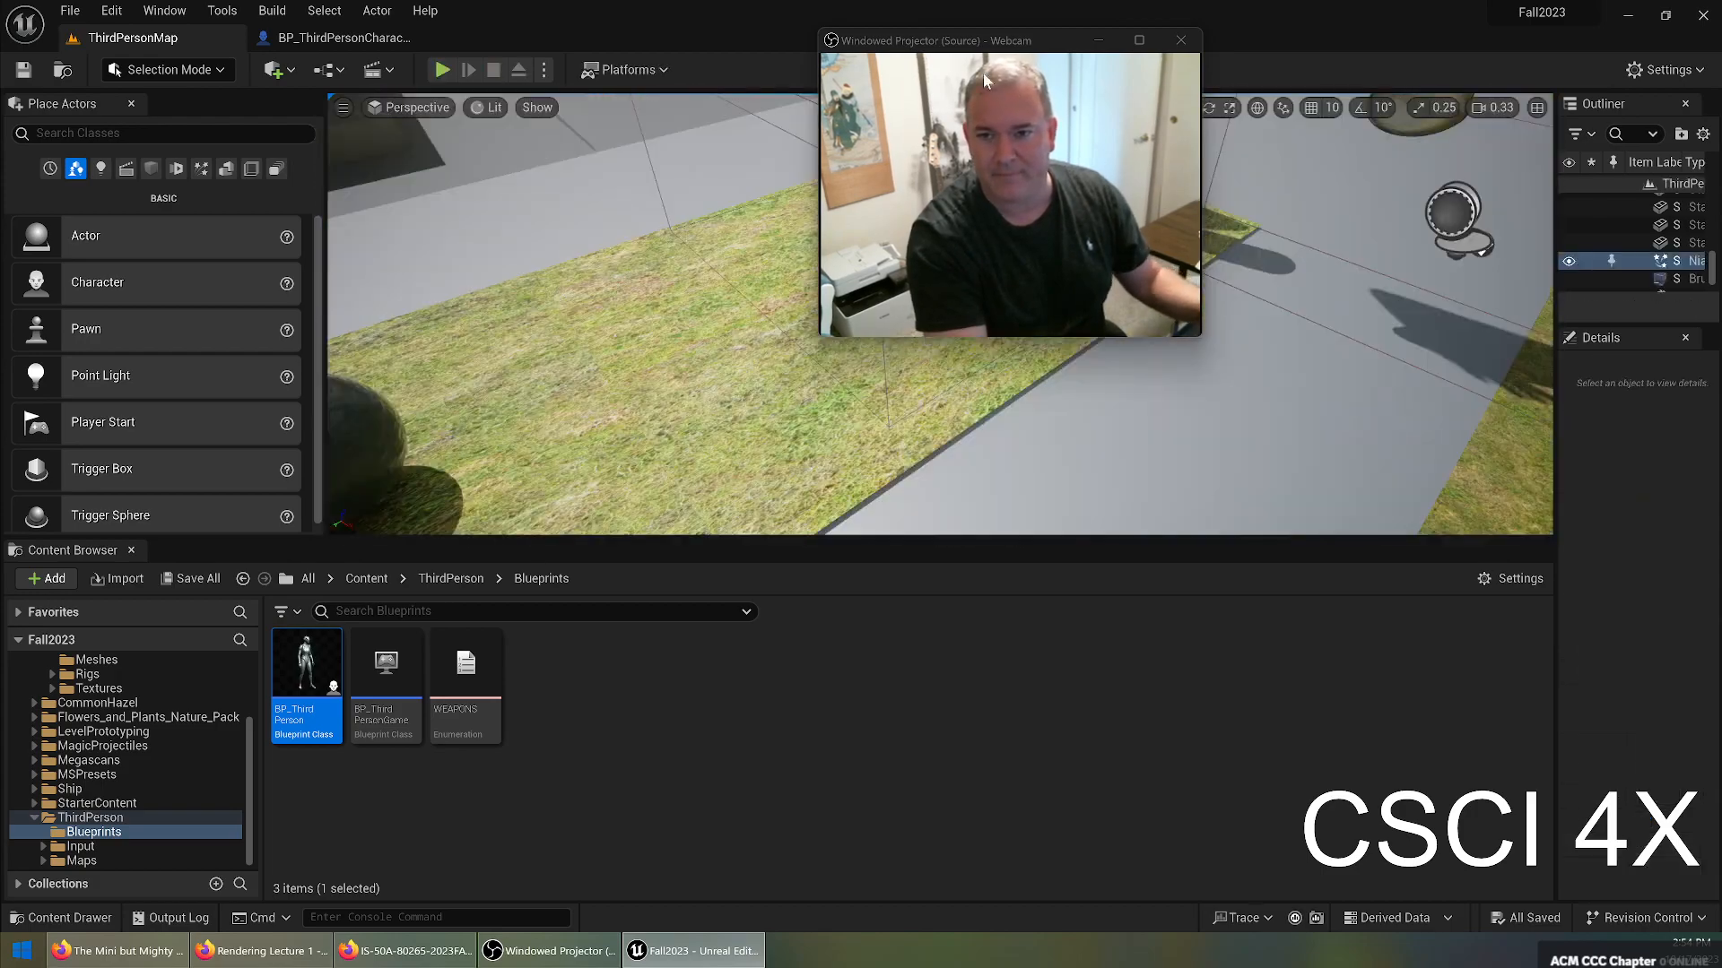
{"action": "right_click", "coordinate": [904, 255]}
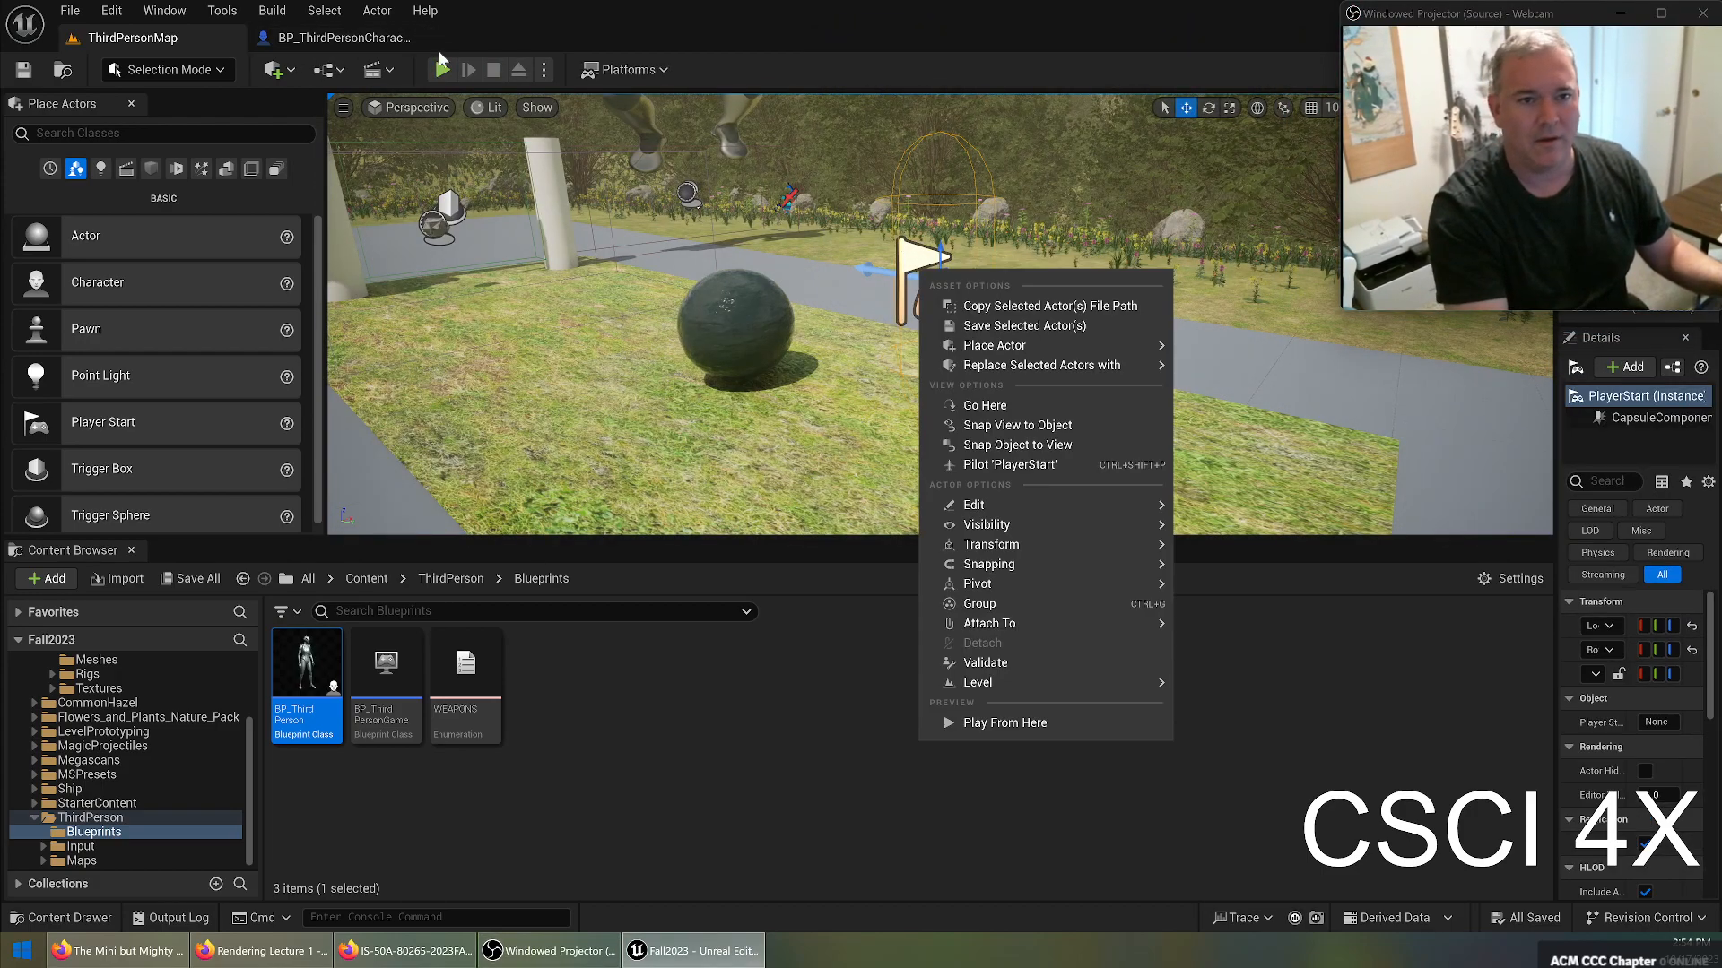
{"action": "left_click", "coordinate": [440, 80]}
{"action": "left_click", "coordinate": [784, 267]}
{"action": "key", "text": "w"}
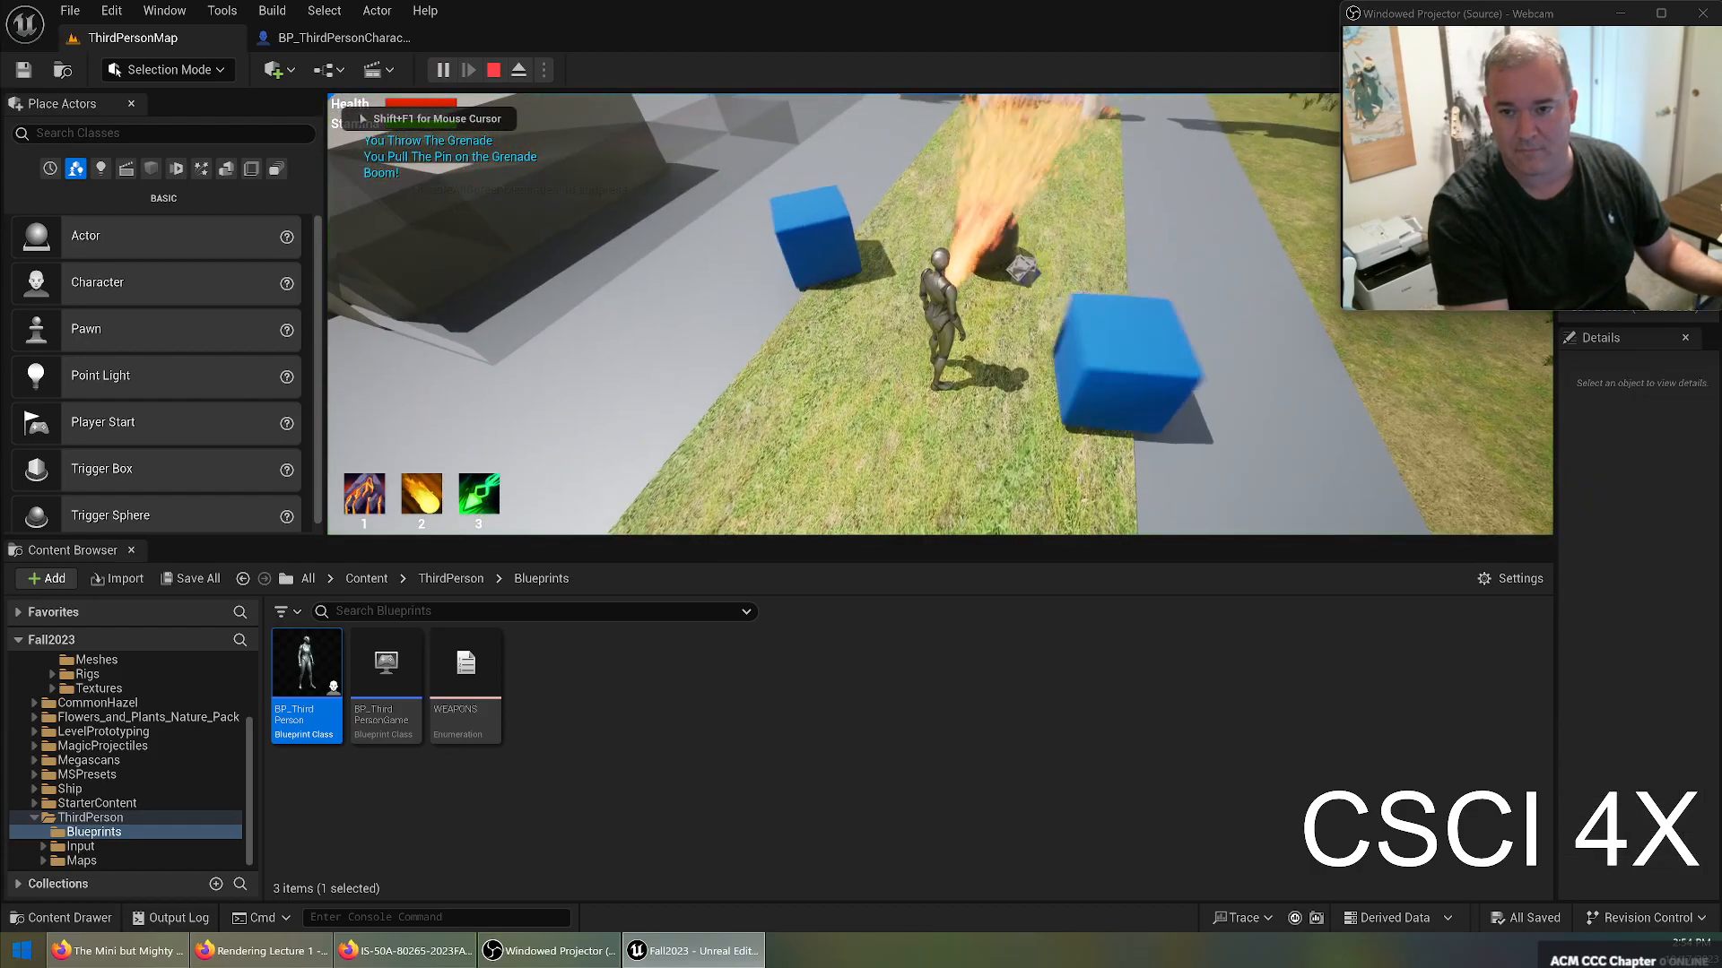
{"action": "key", "text": "w"}
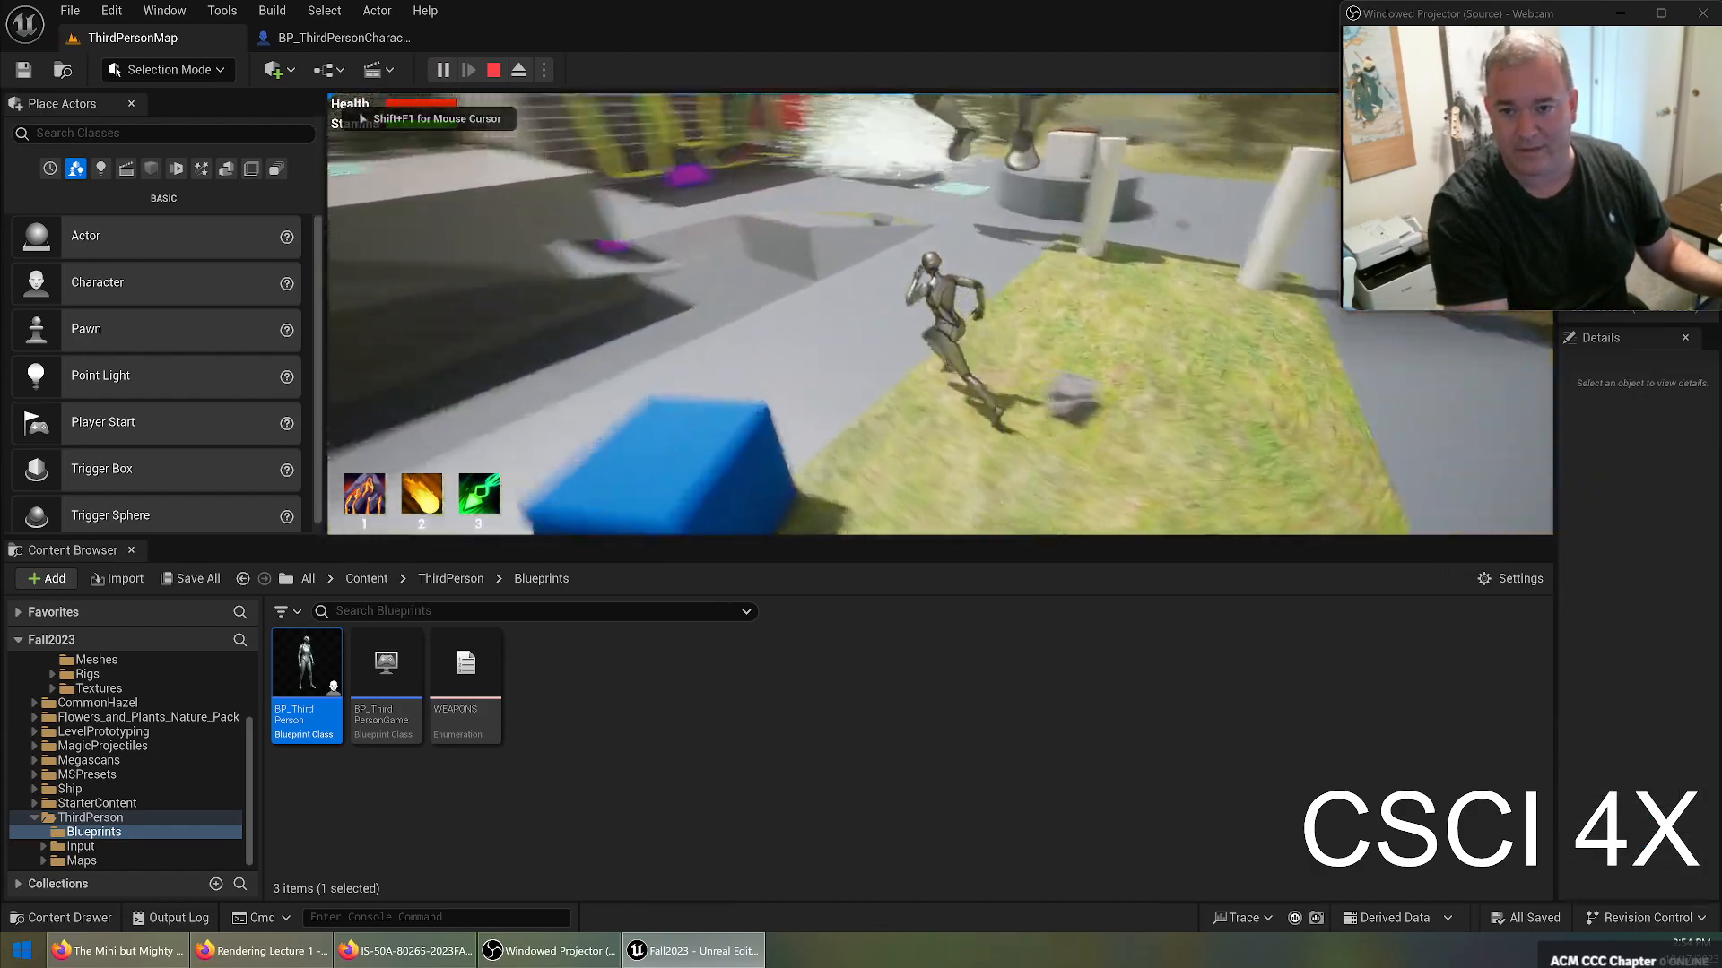
{"action": "key", "text": "w"}
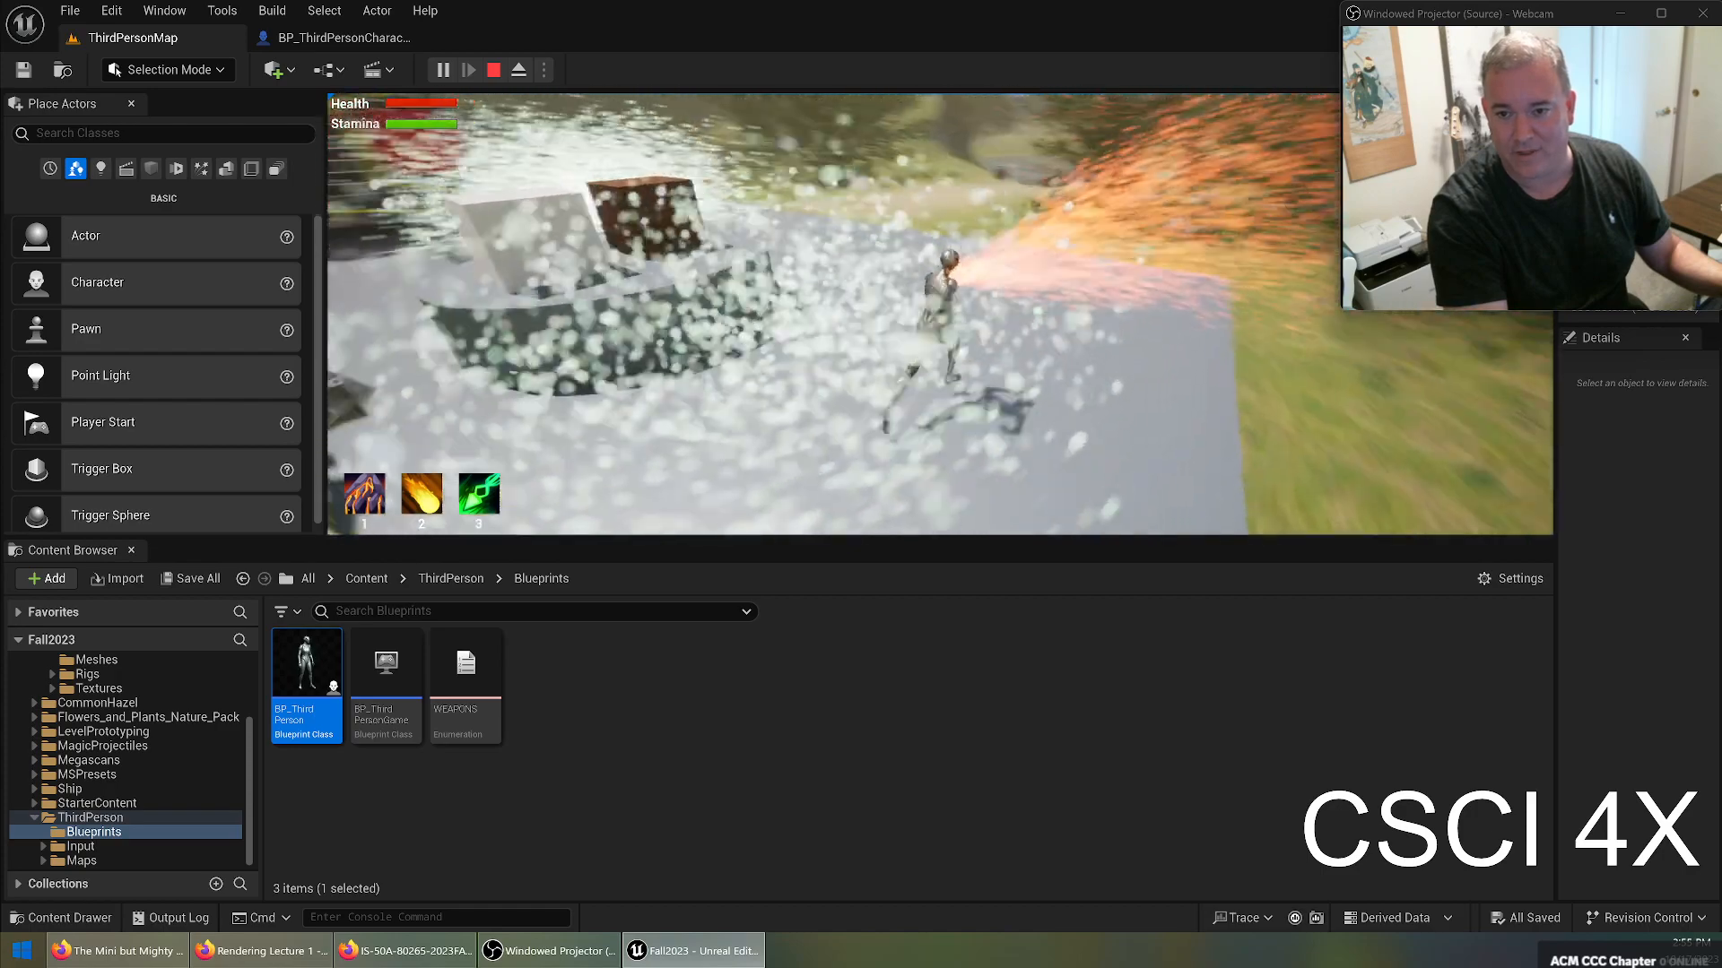
{"action": "key", "text": "w"}
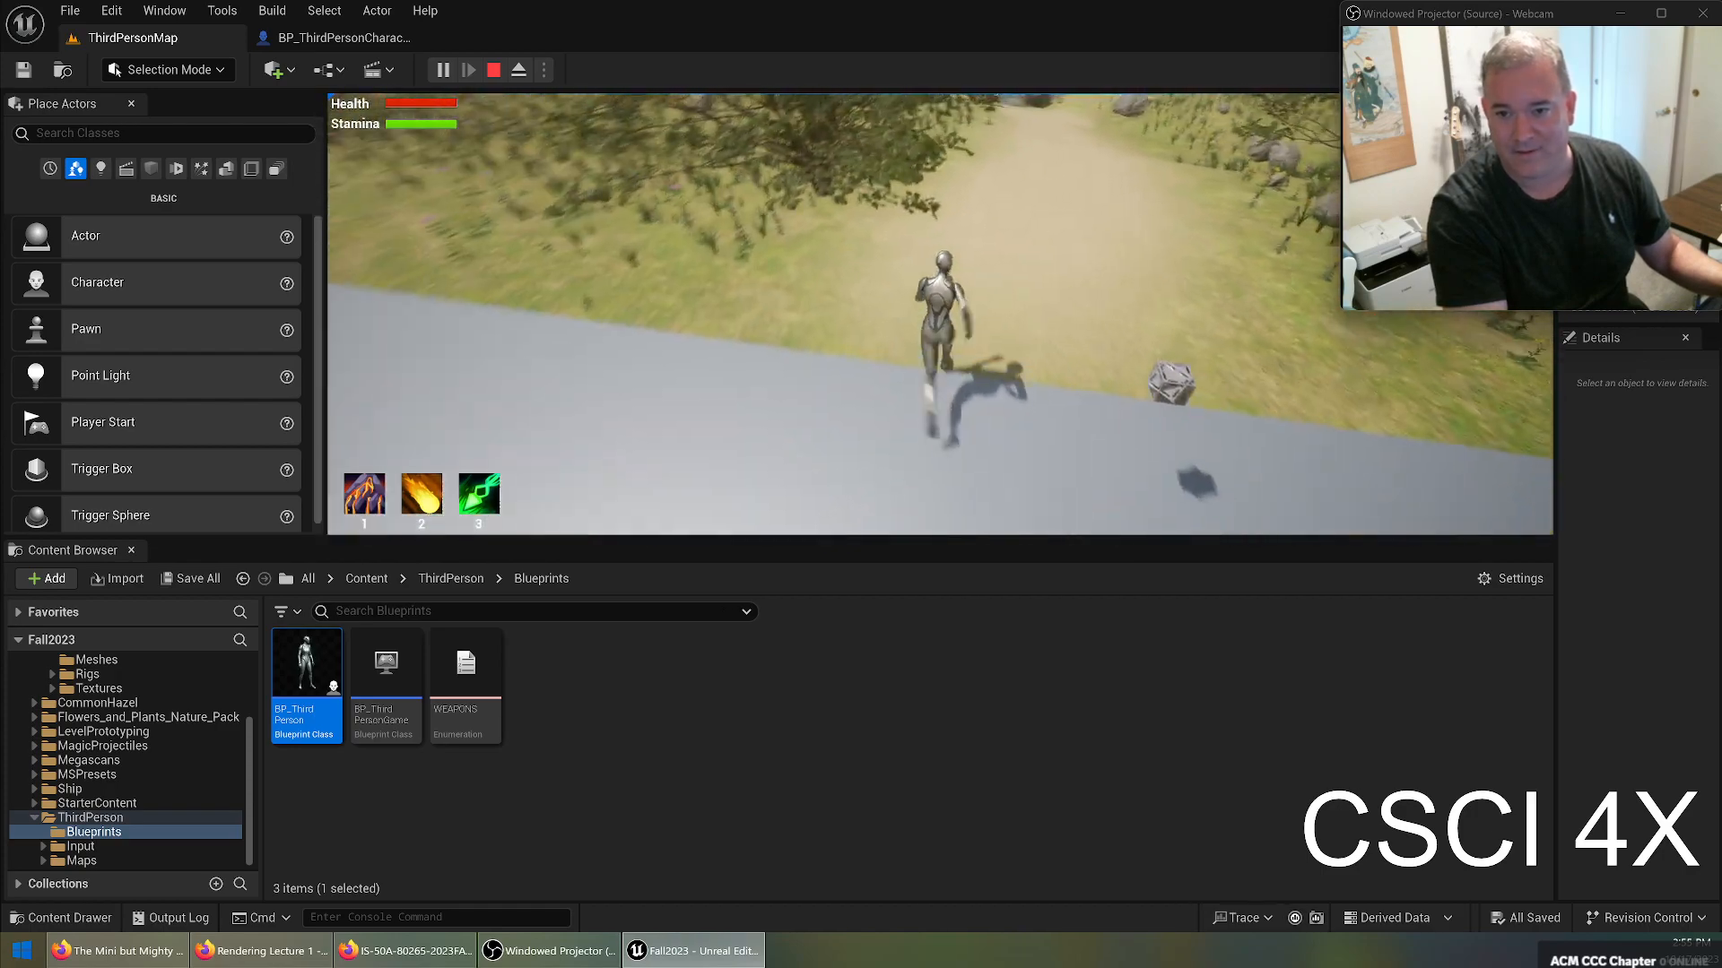
{"action": "key", "text": "Escape"}
Enable Reset on the Activate node in Fire Gun Spell, and playtest the flamethrower while running and jumping around the level's enemies.
{"action": "left_click", "coordinate": [340, 38]}
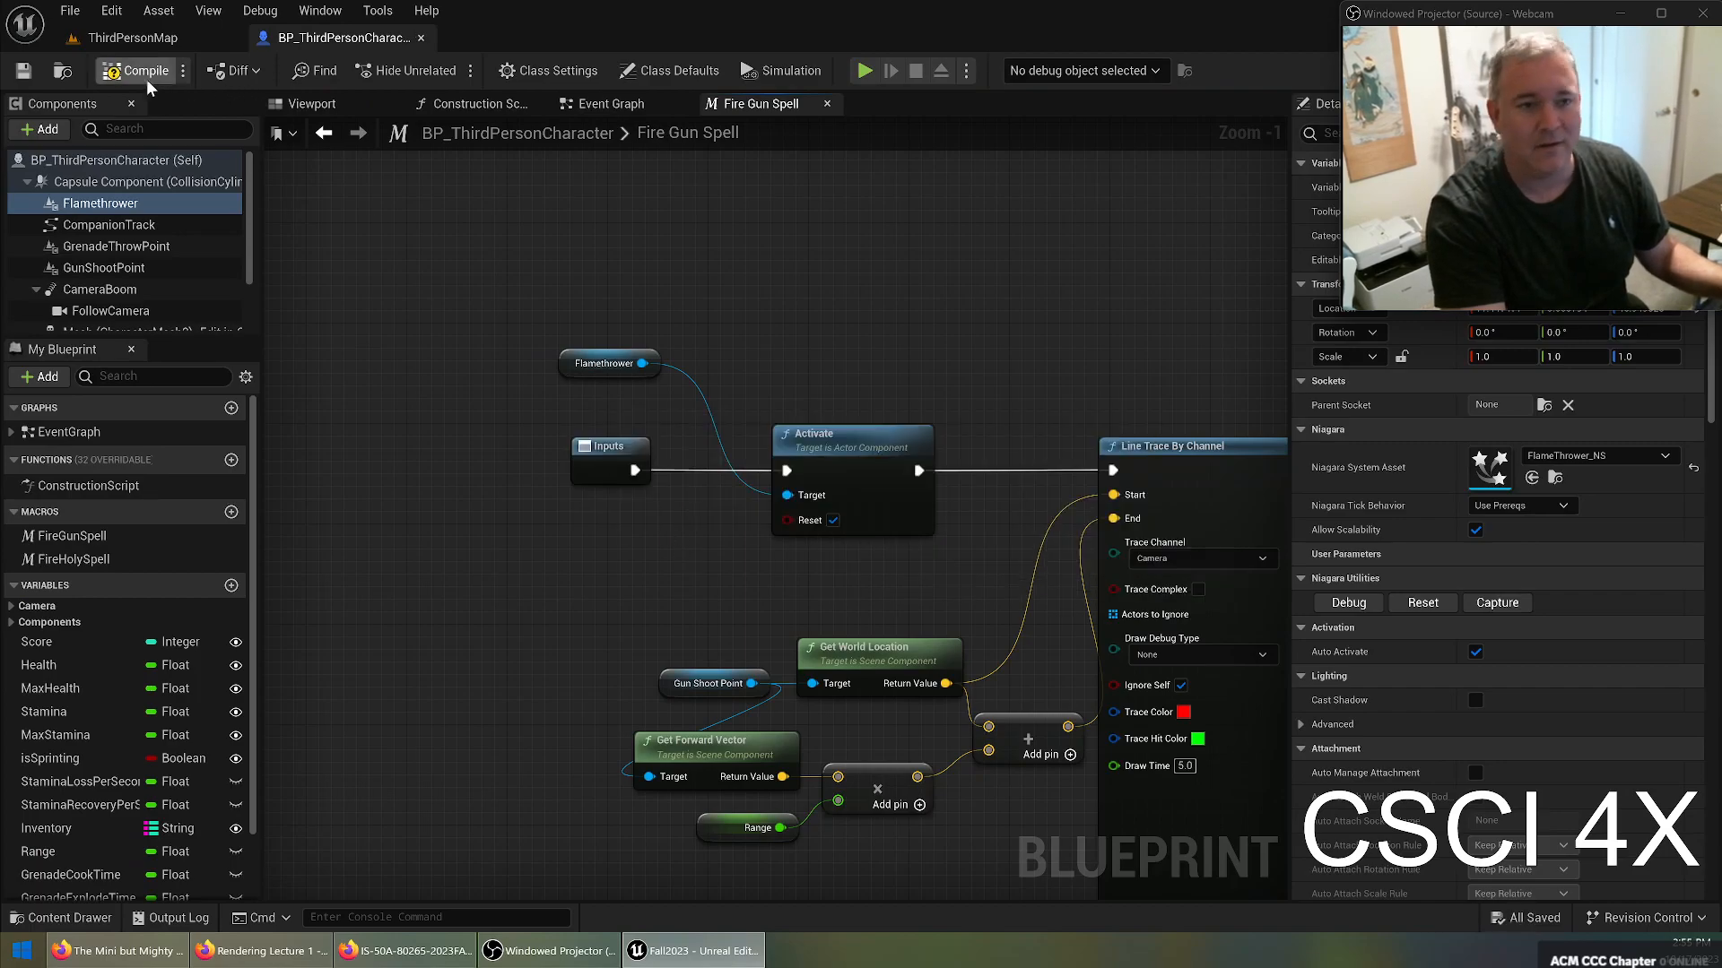
{"action": "left_click", "coordinate": [125, 37]}
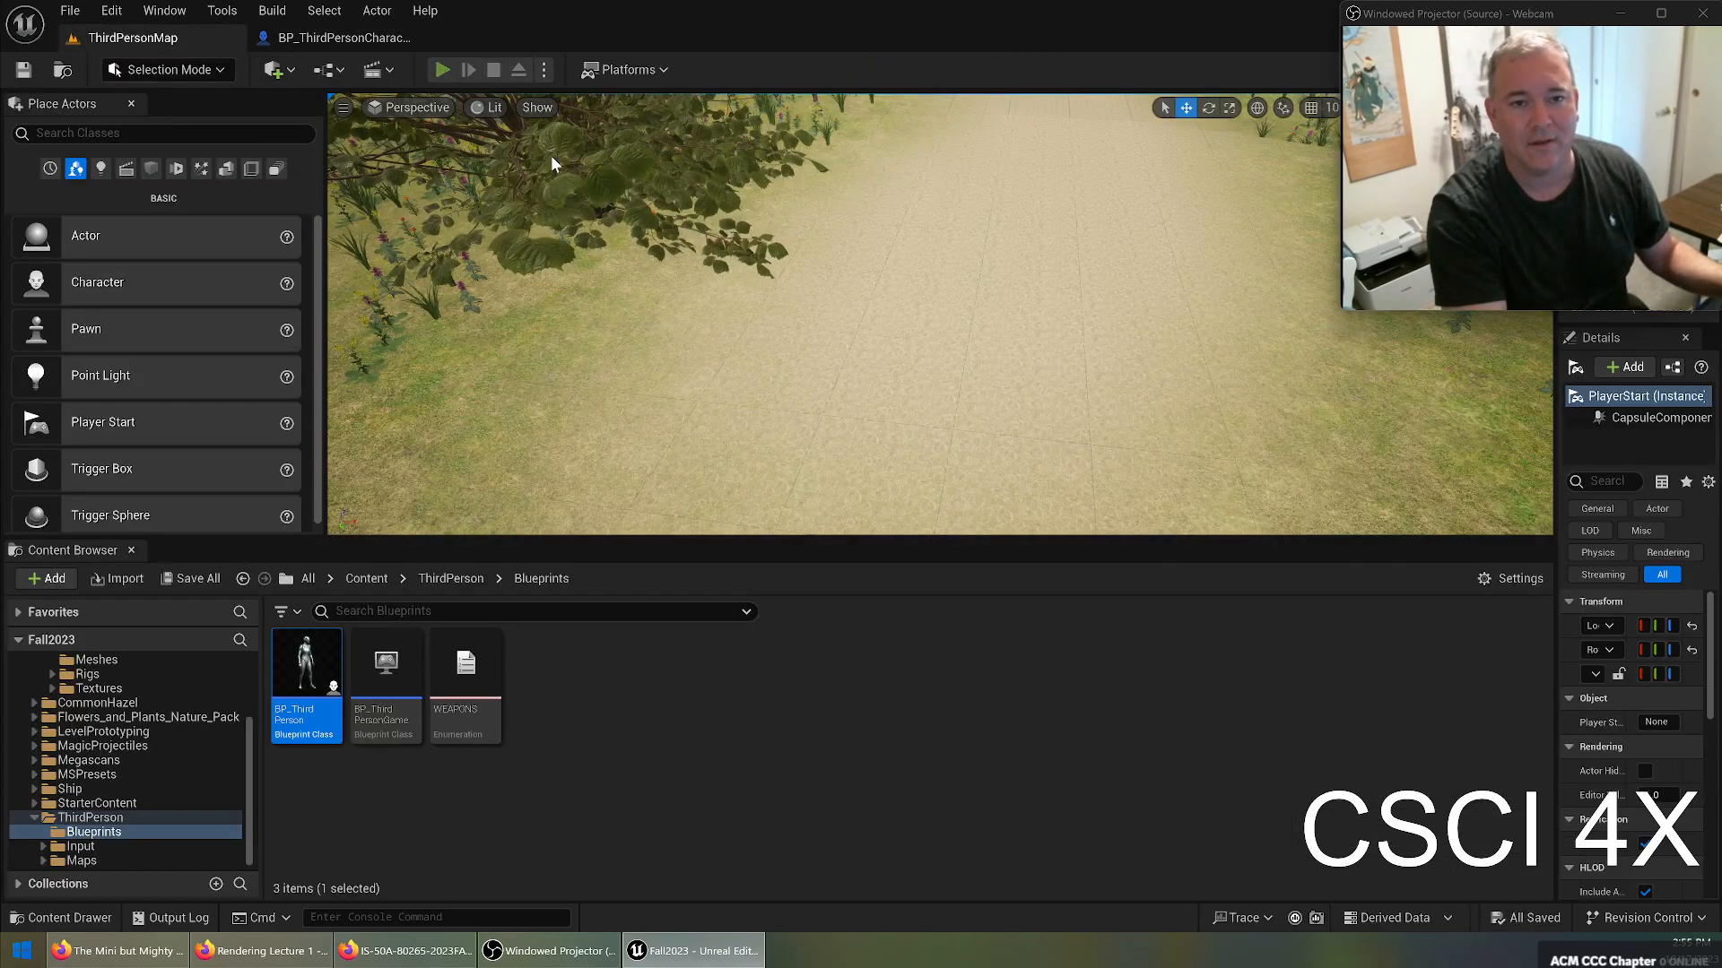
{"action": "left_click", "coordinate": [767, 265]}
{"action": "key", "text": "w"}
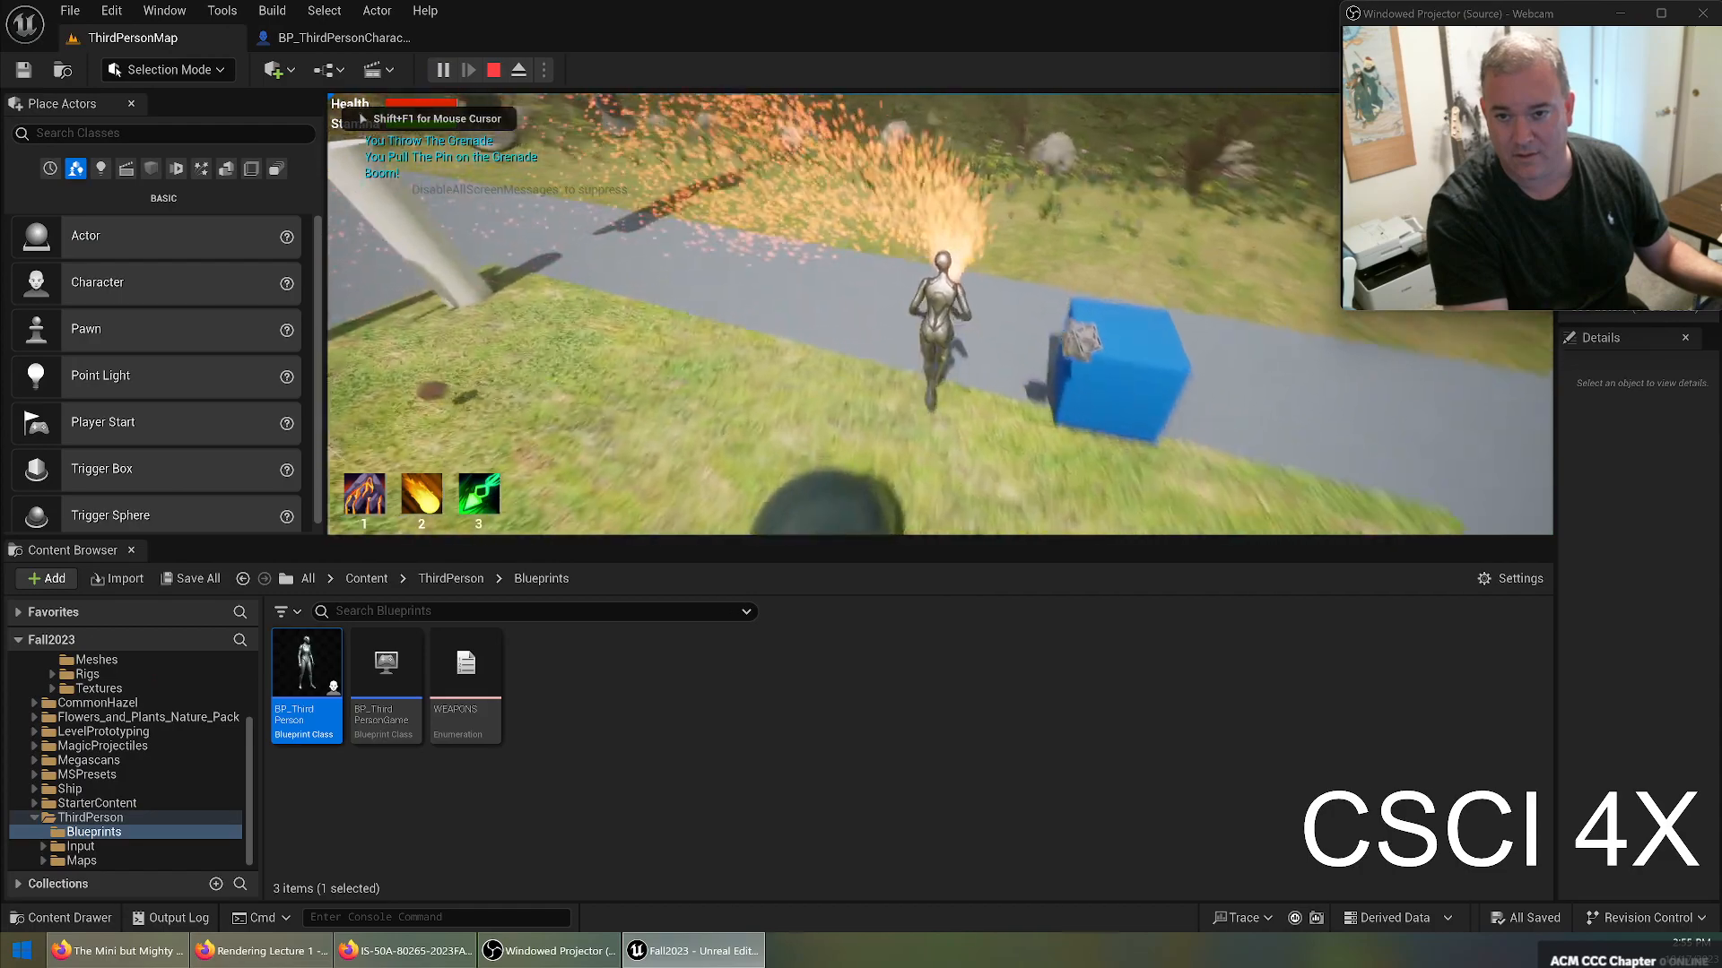
{"action": "key", "text": "w"}
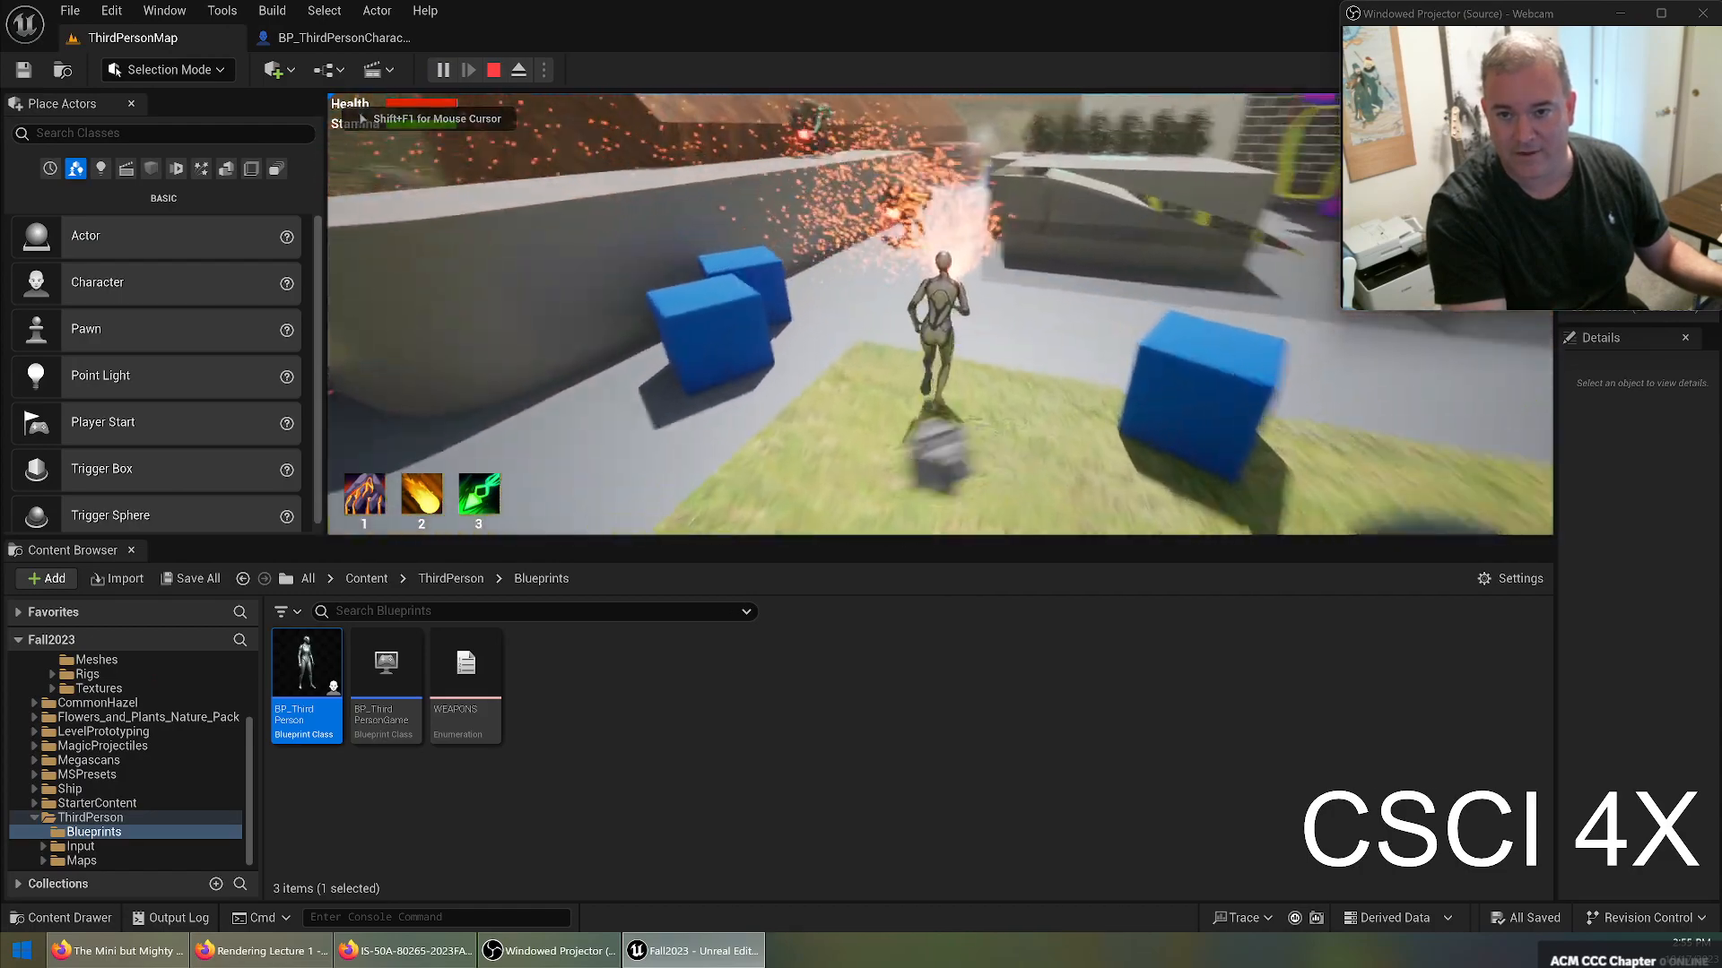
{"action": "key", "text": "w"}
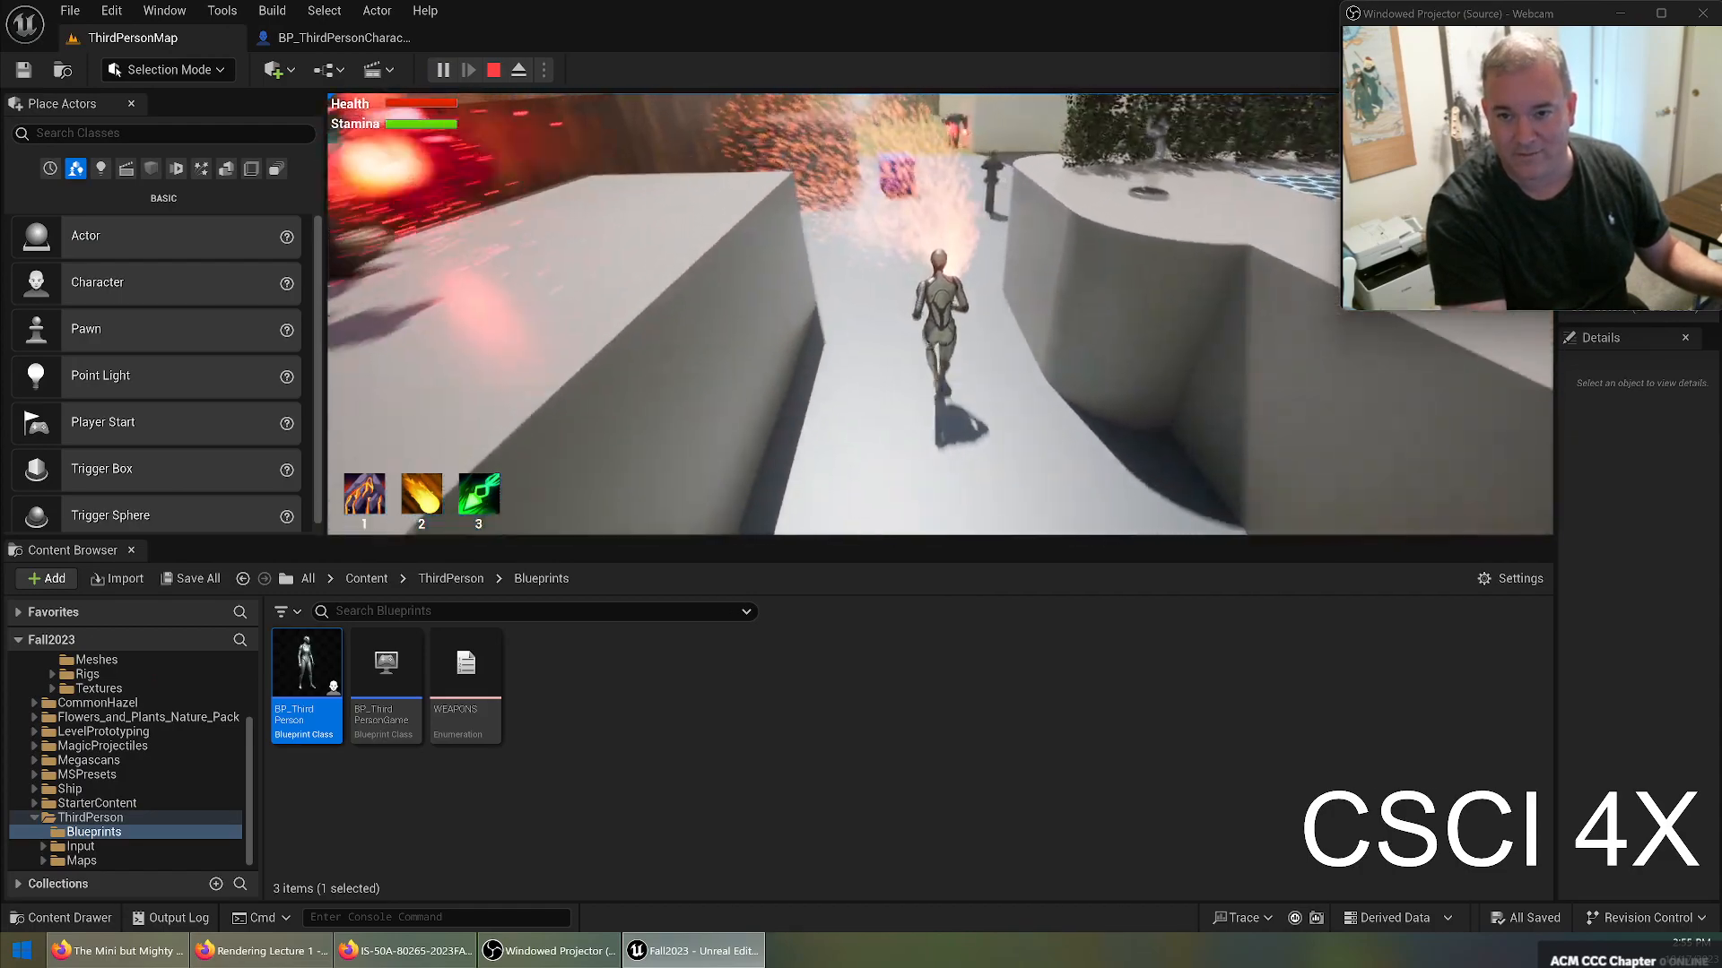
{"action": "key", "text": "w"}
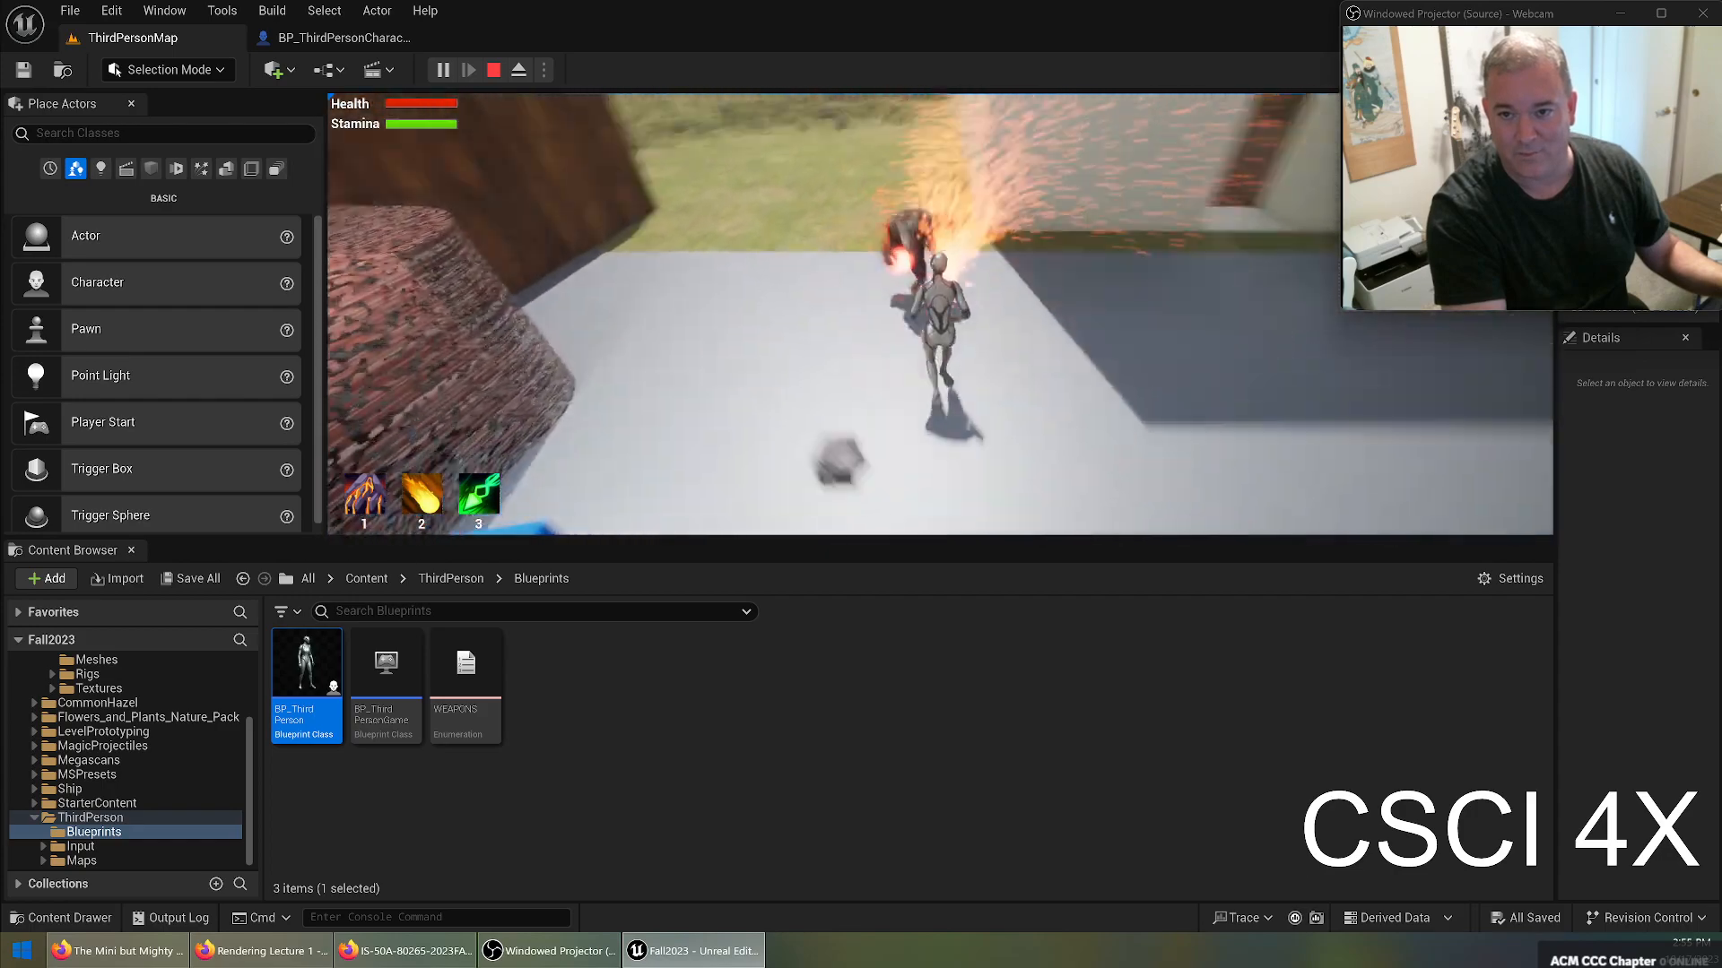
{"action": "key", "text": "w"}
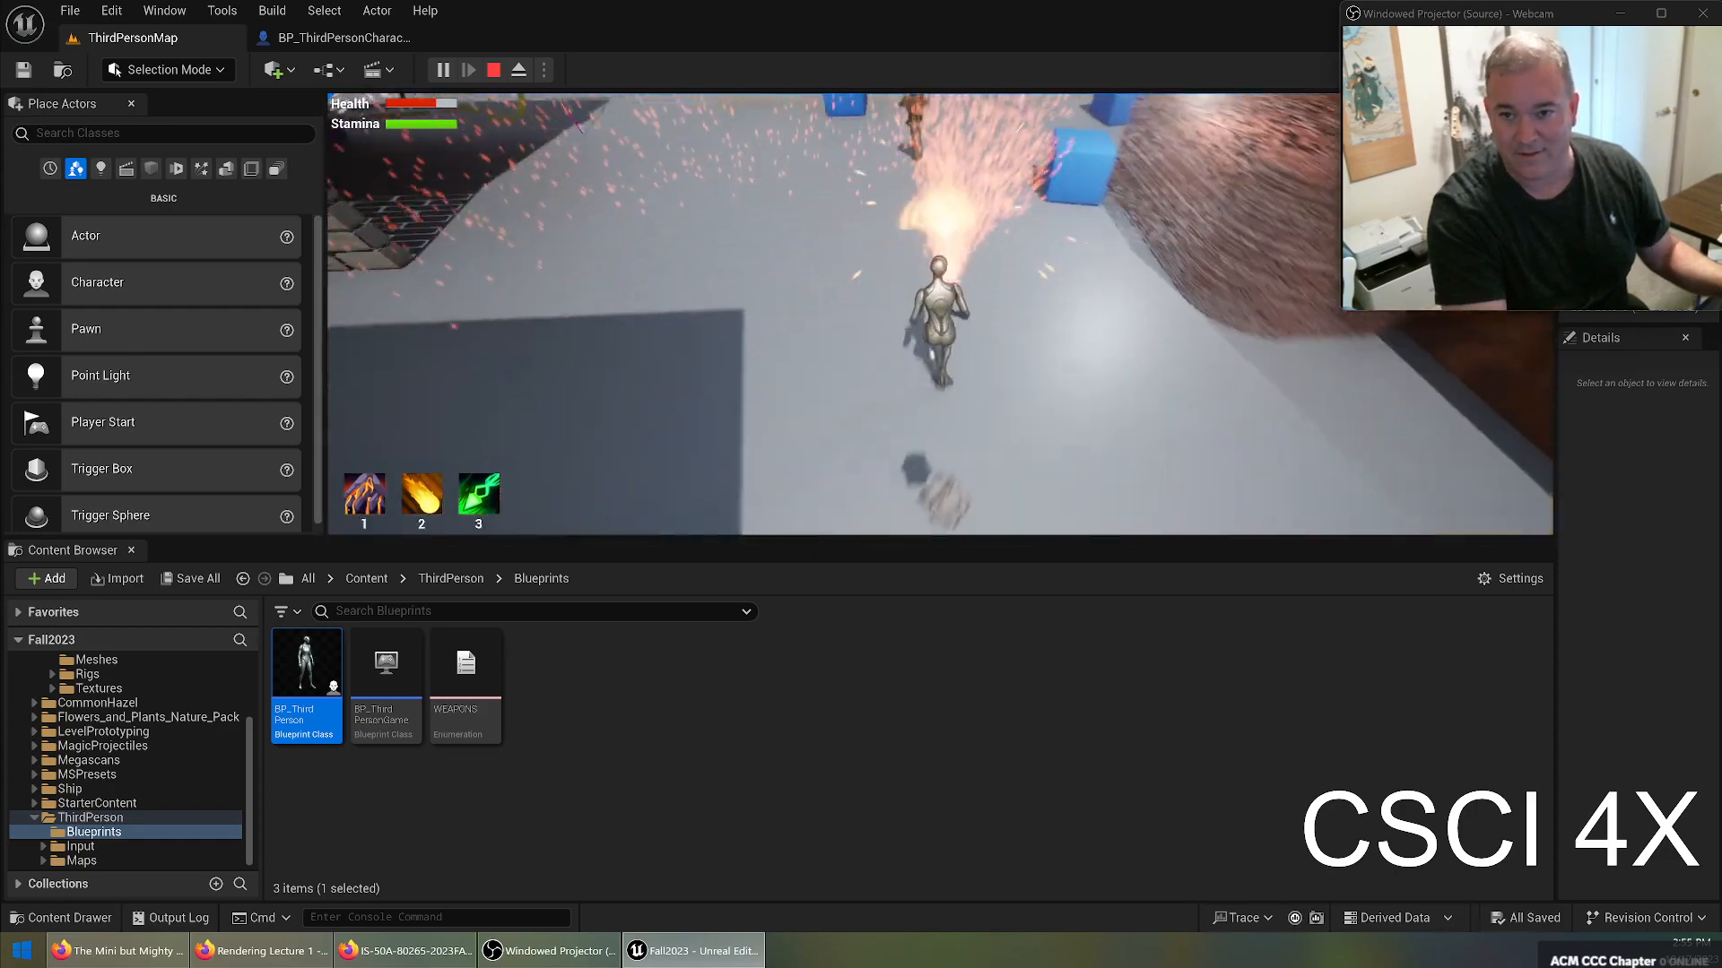
{"action": "key", "text": "w"}
{"action": "key", "text": "space"}
{"action": "key", "text": "space"}
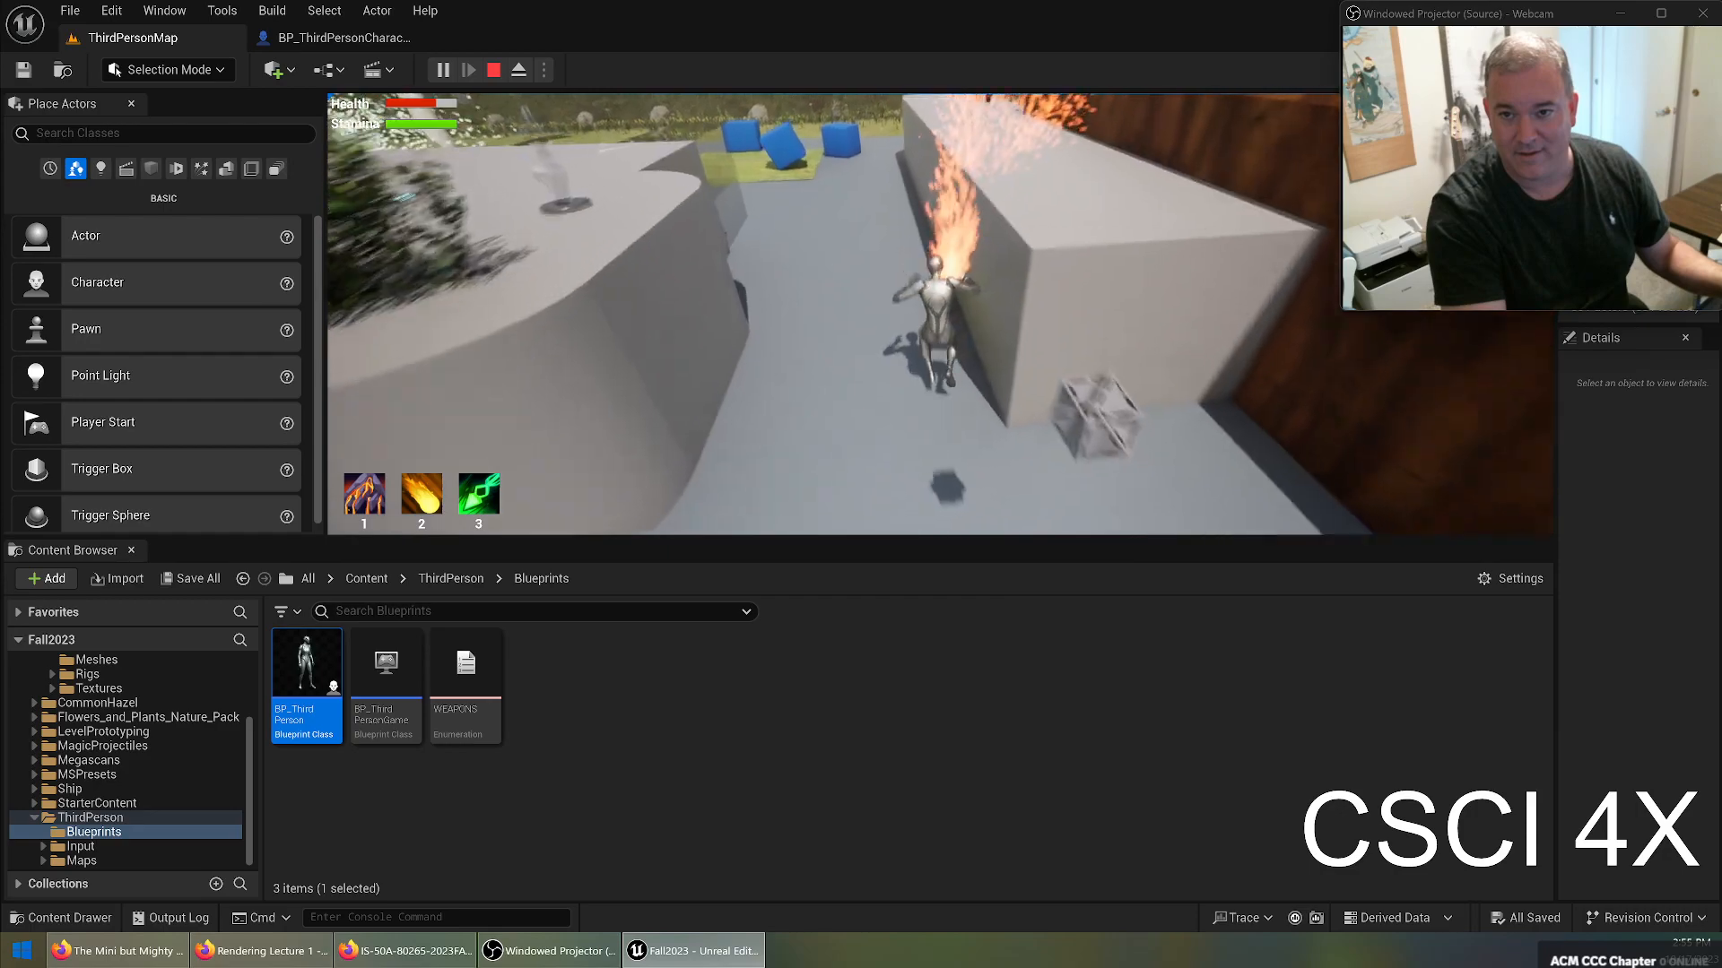
{"action": "key", "text": "w"}
{"action": "key", "text": "space"}
{"action": "key", "text": "space"}
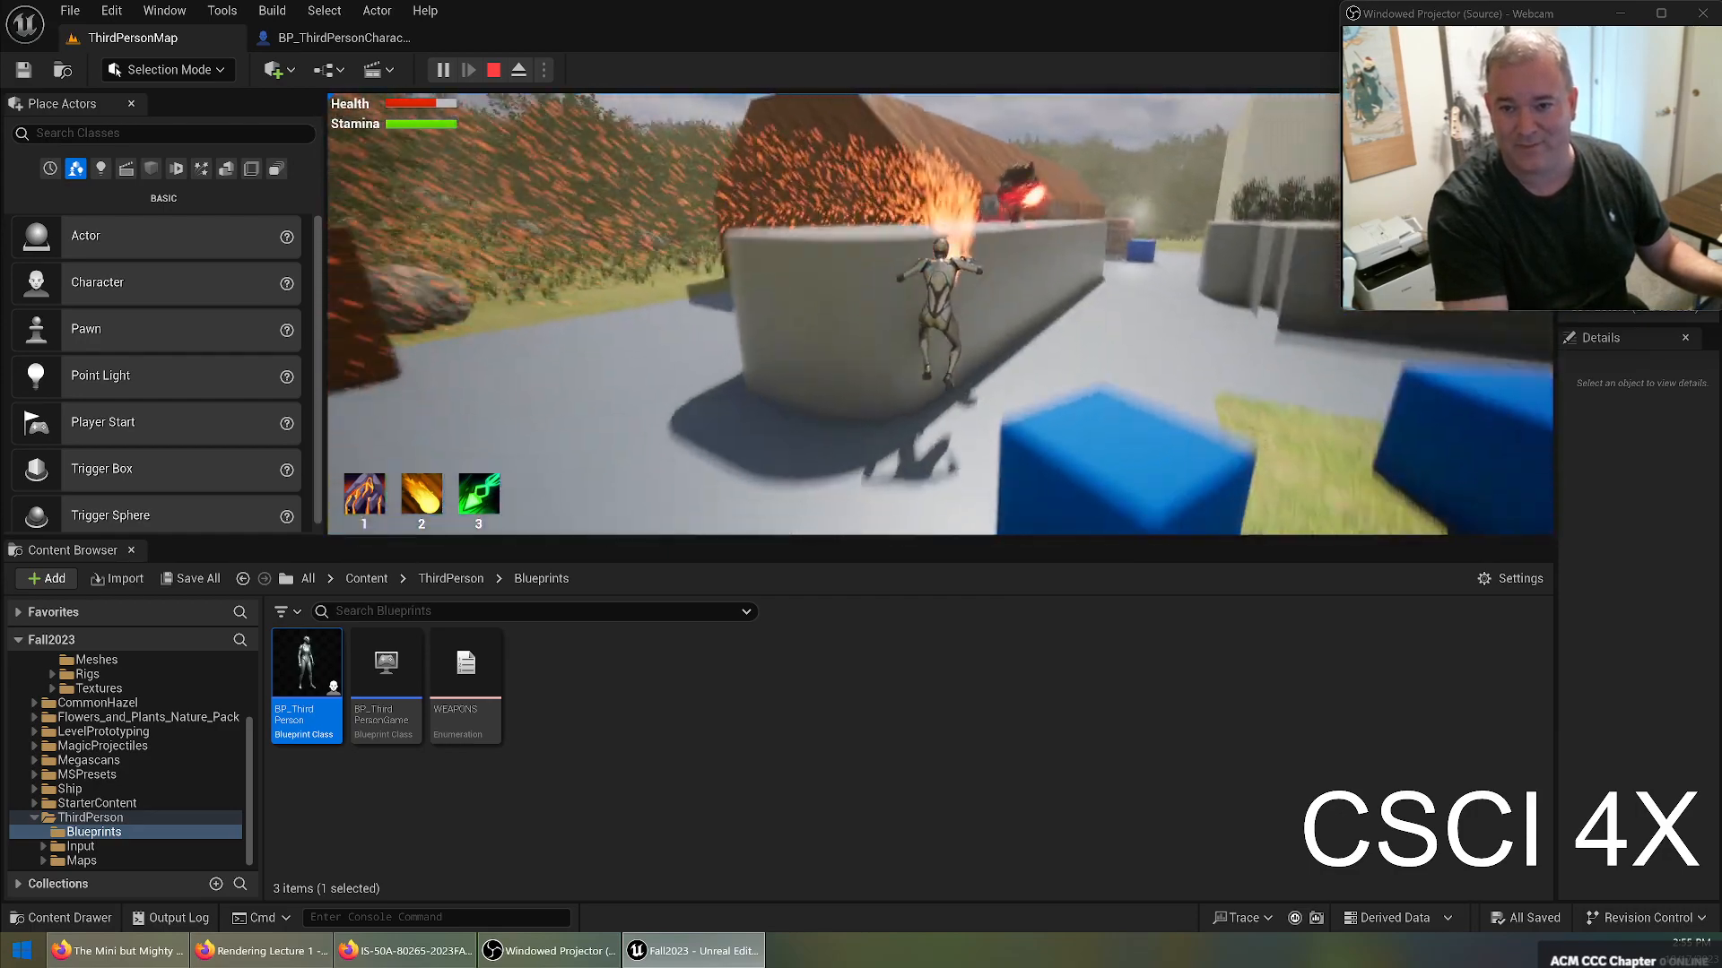
{"action": "key", "text": "w"}
{"action": "key", "text": "space"}
{"action": "key", "text": "space"}
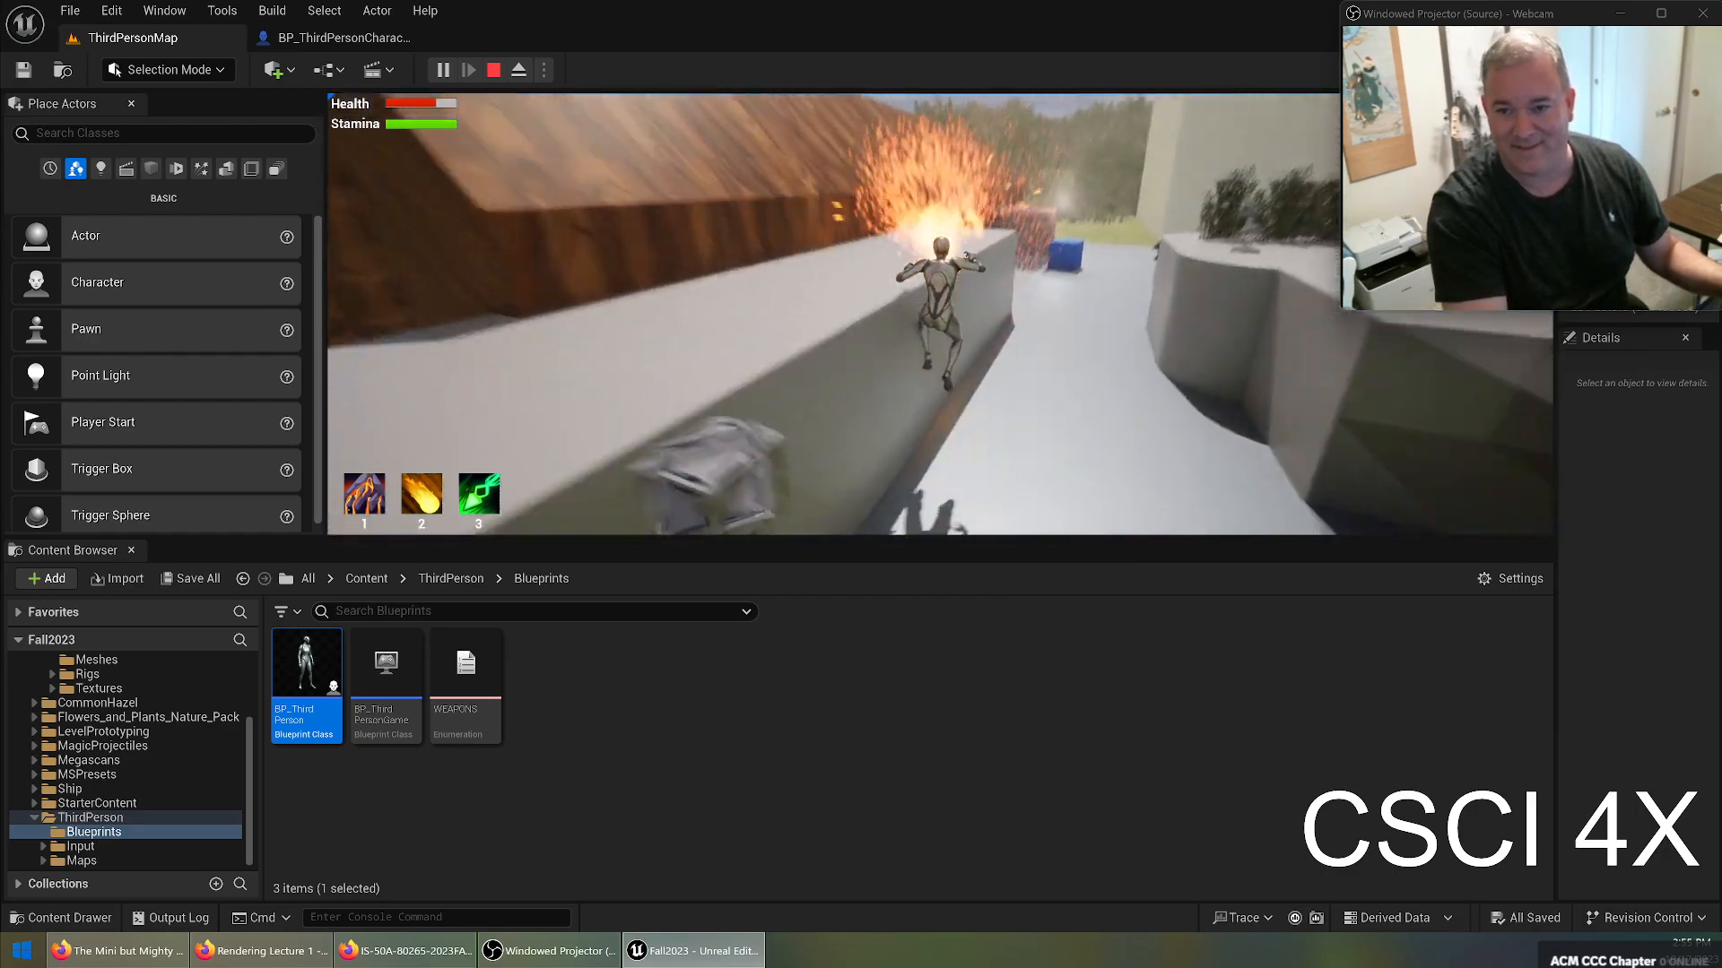
{"action": "key", "text": "w"}
{"action": "key", "text": "space"}
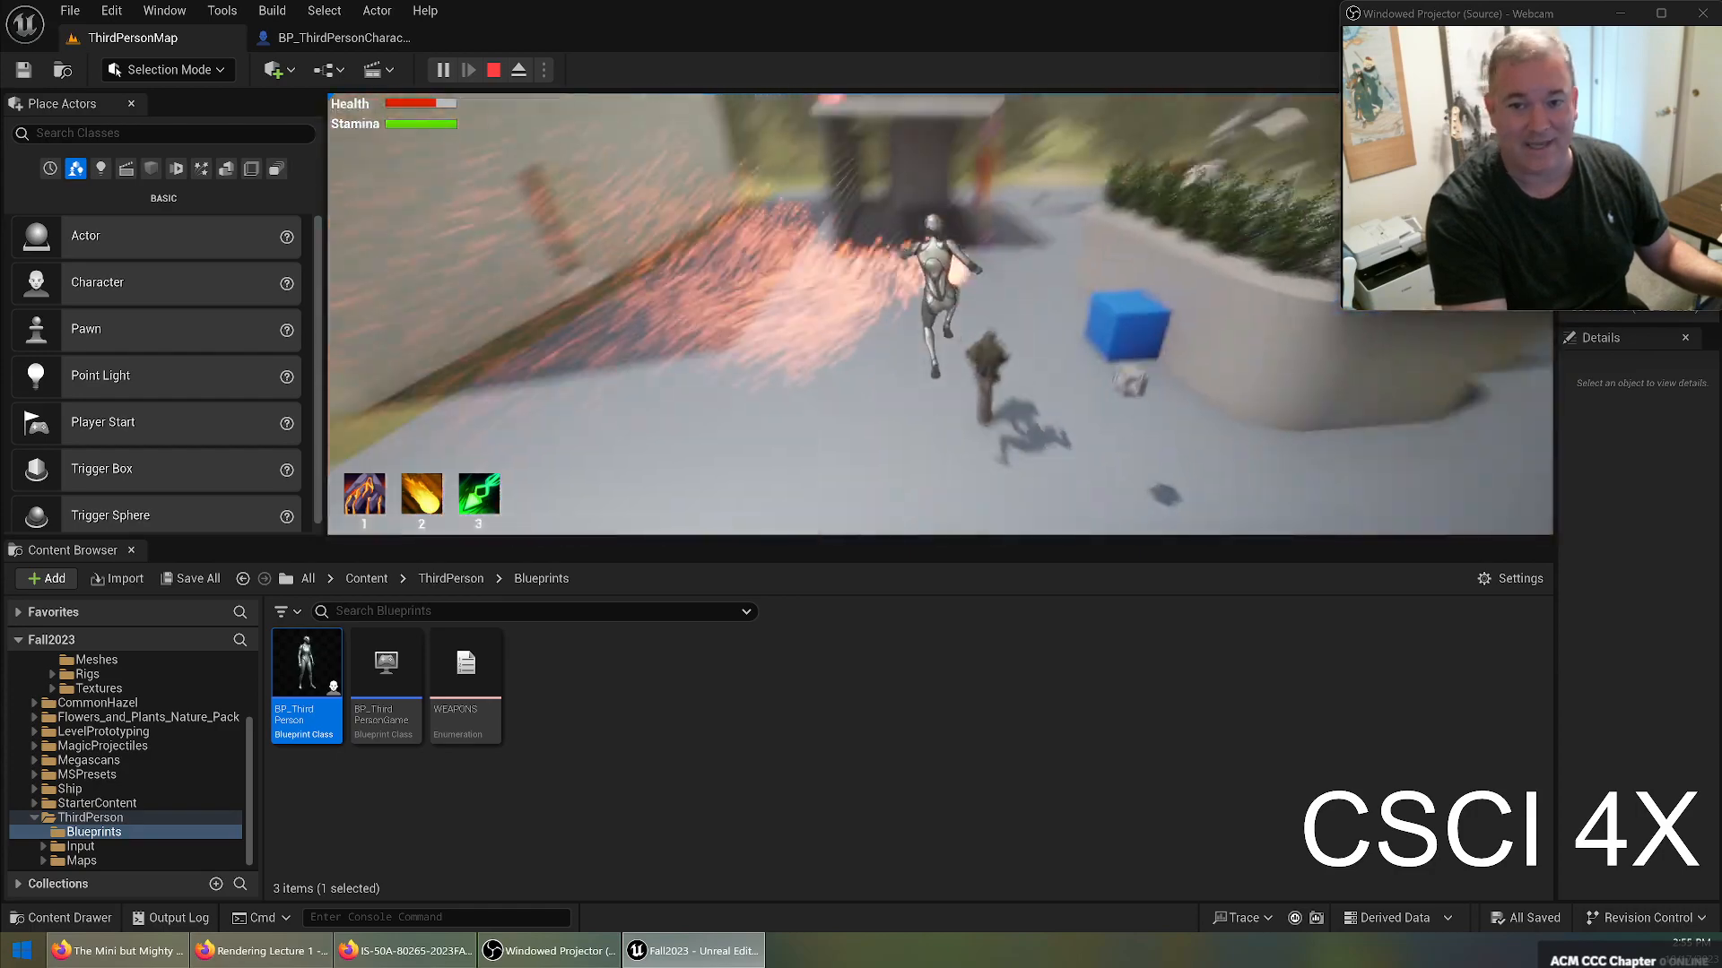
{"action": "key", "text": "w"}
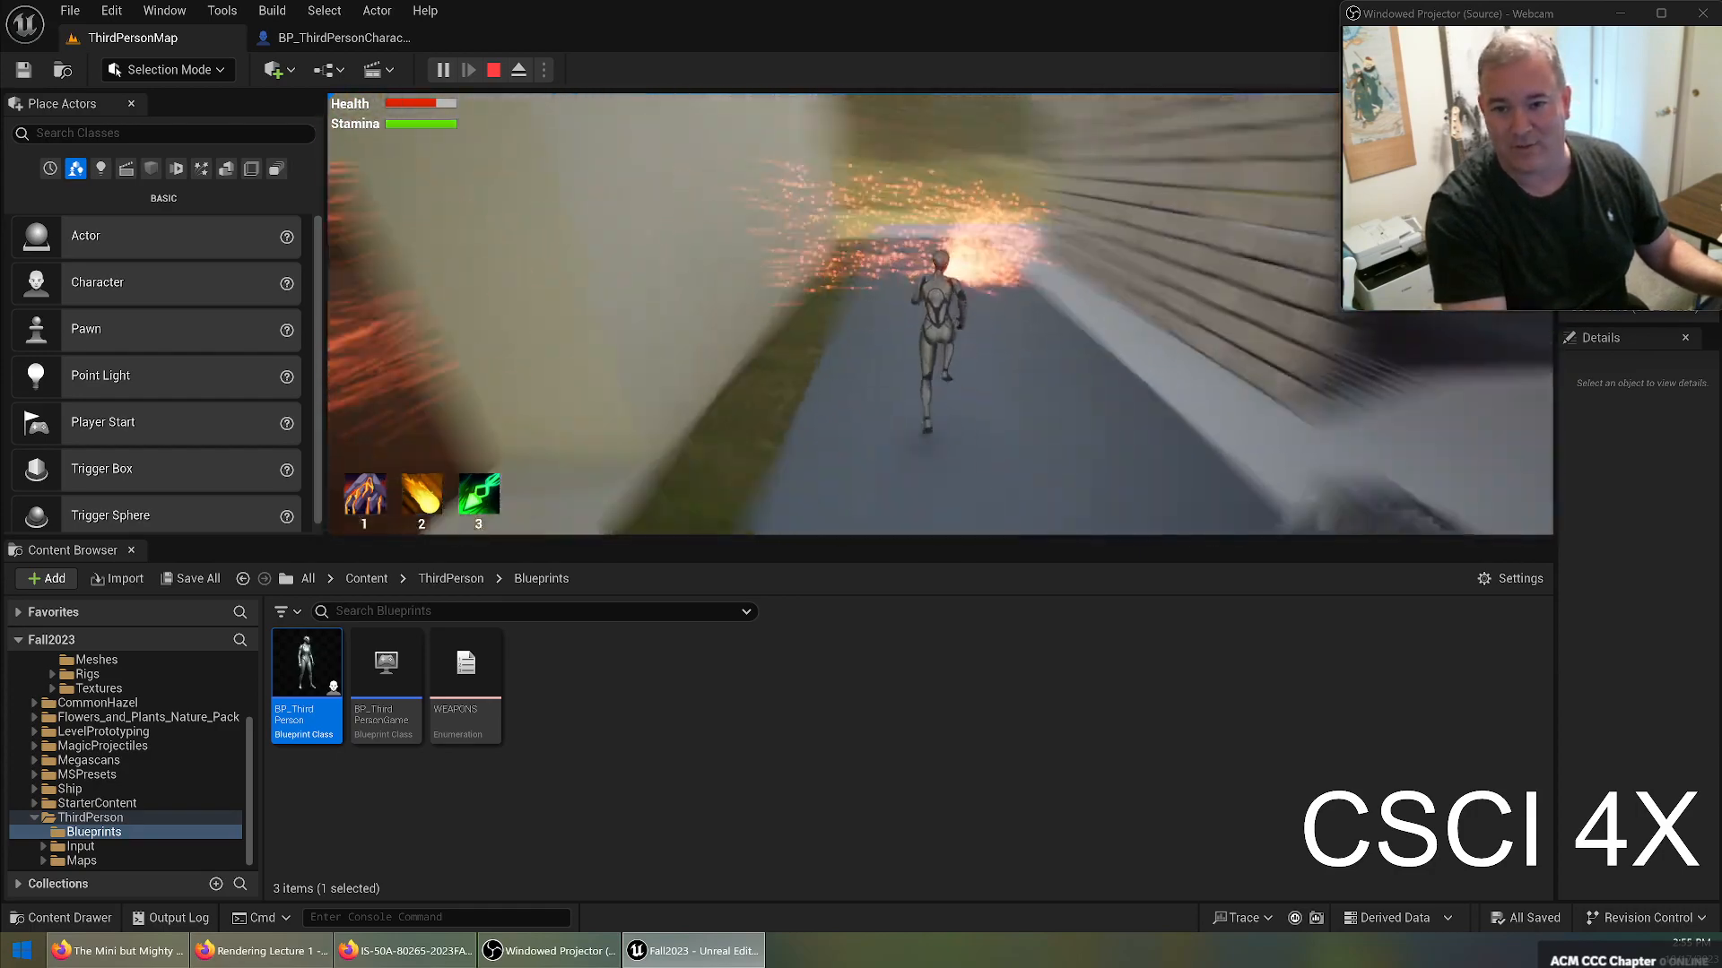
{"action": "key", "text": "w"}
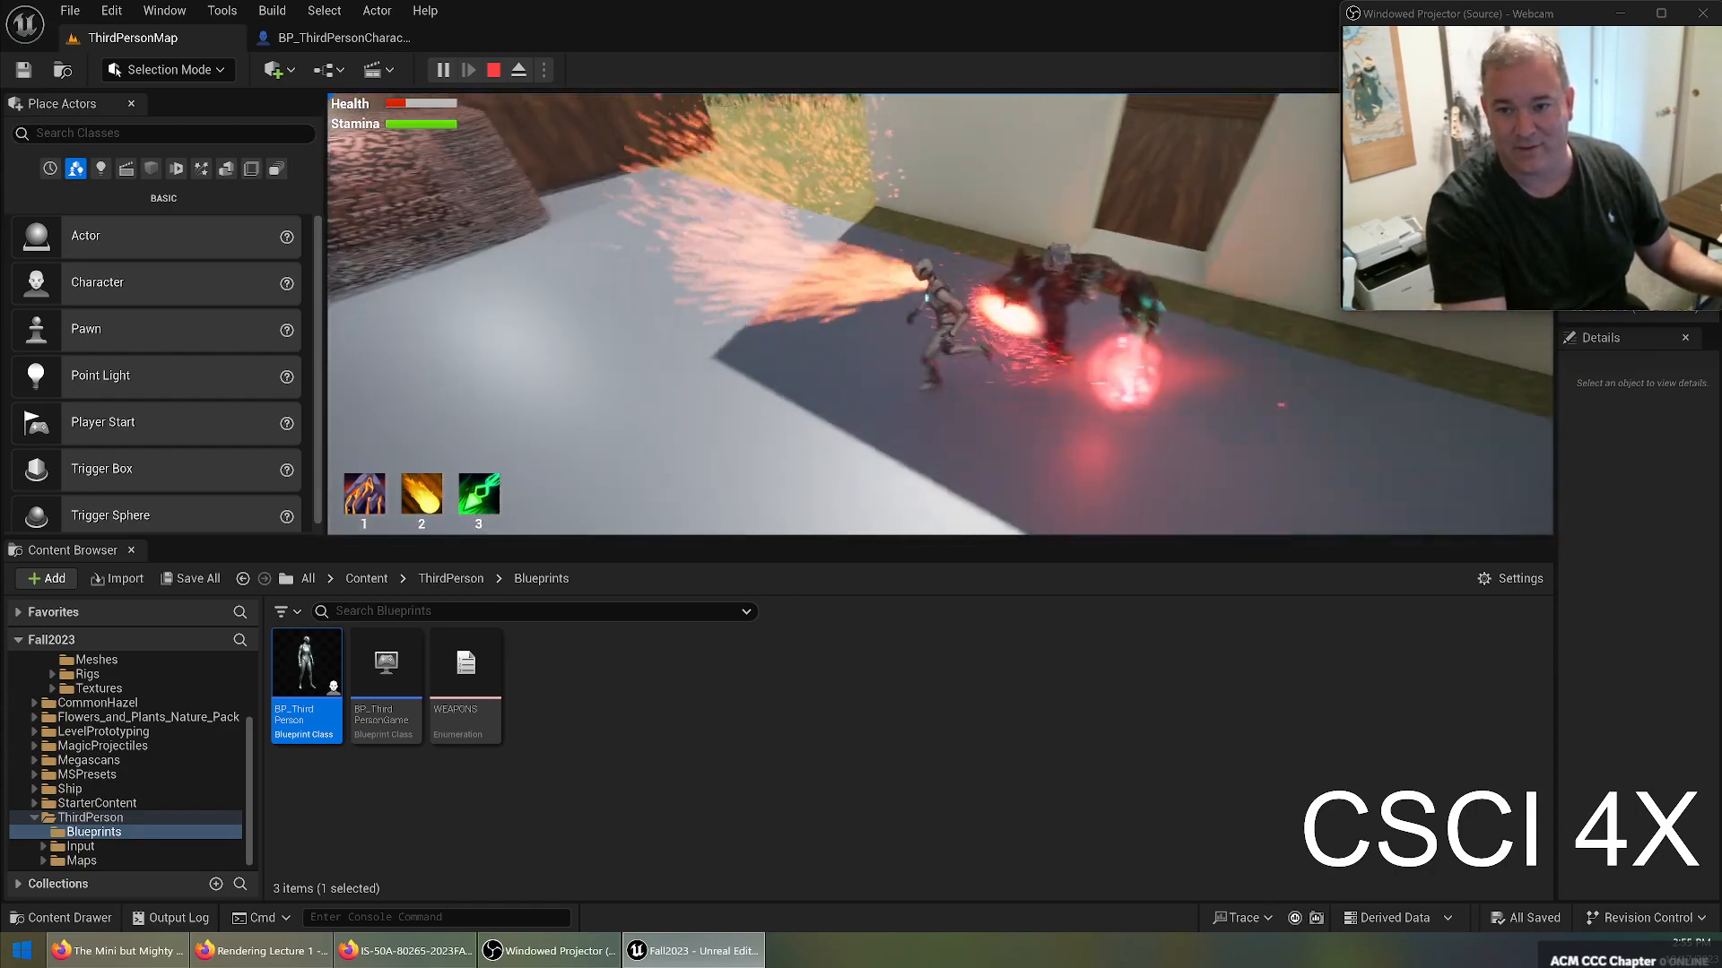
{"action": "key", "text": "w"}
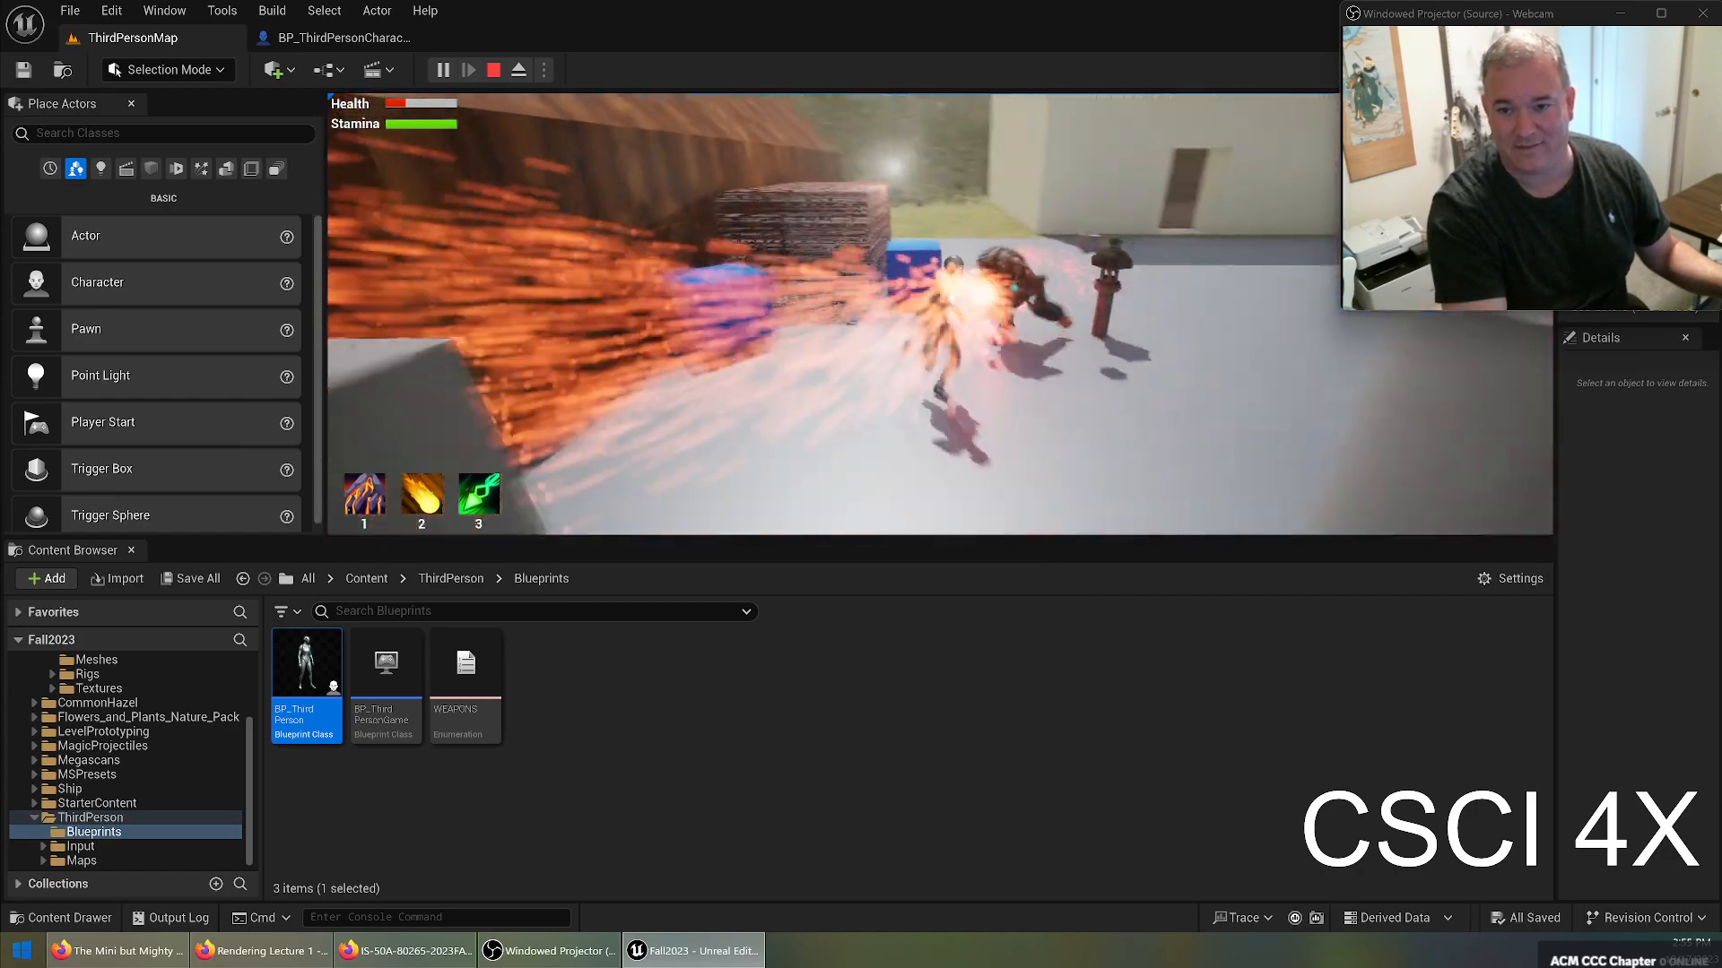
{"action": "key", "text": "w"}
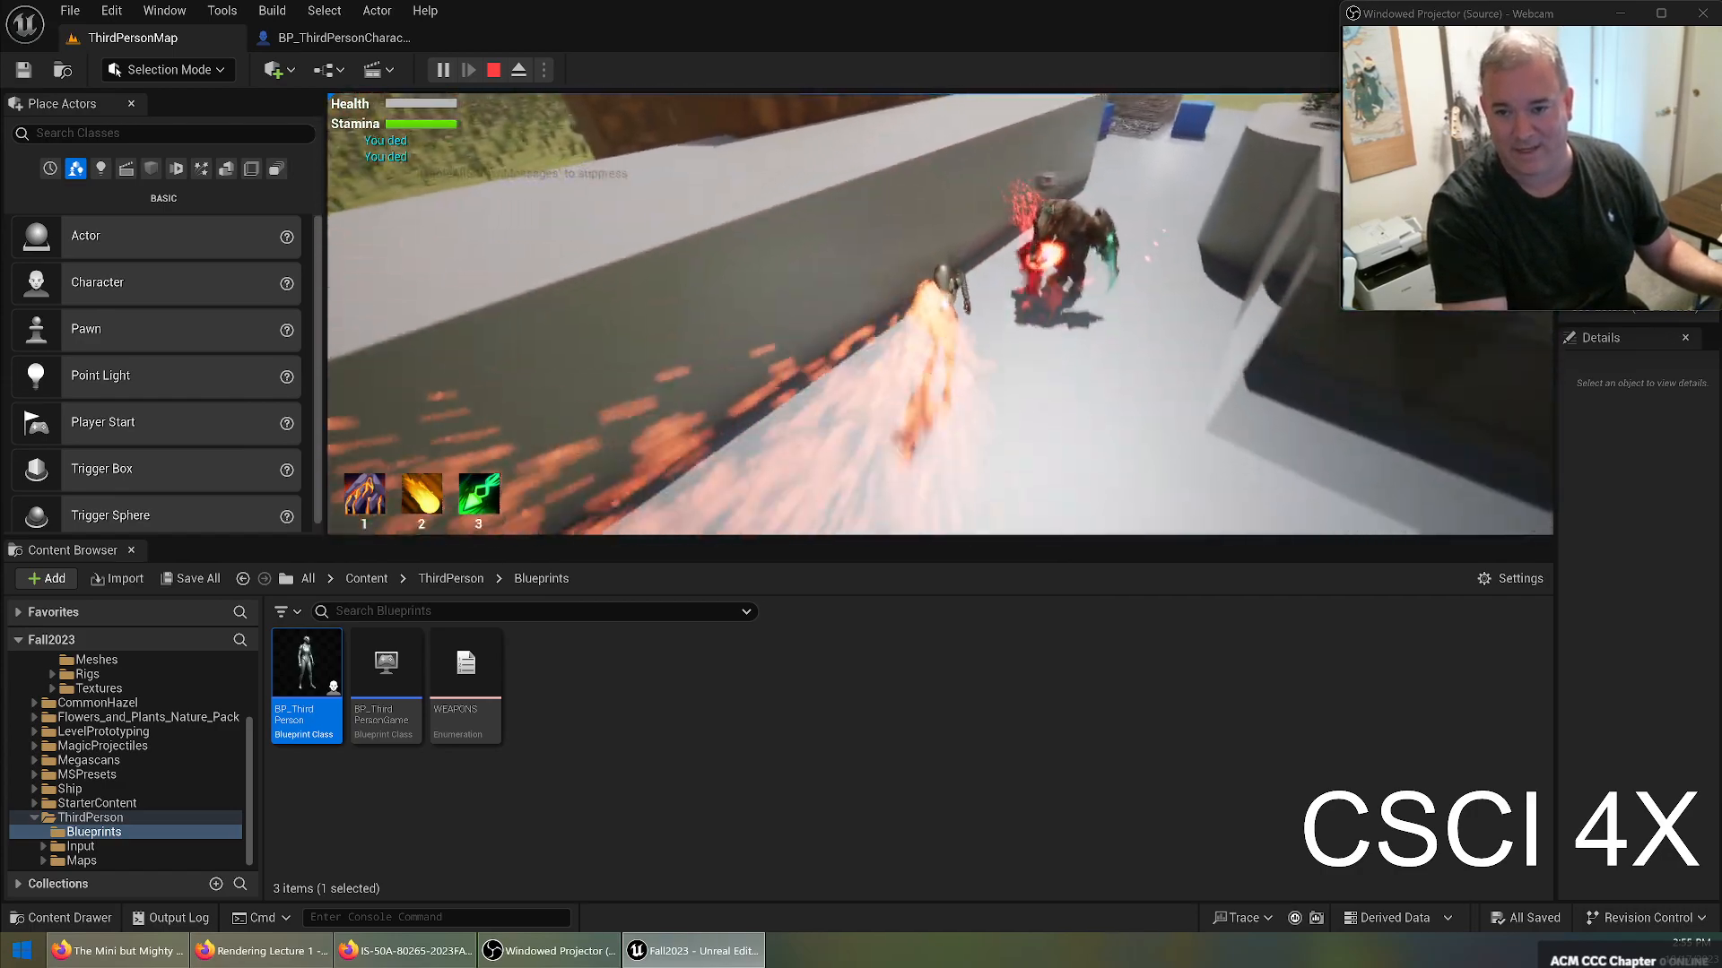
{"action": "key", "text": "w"}
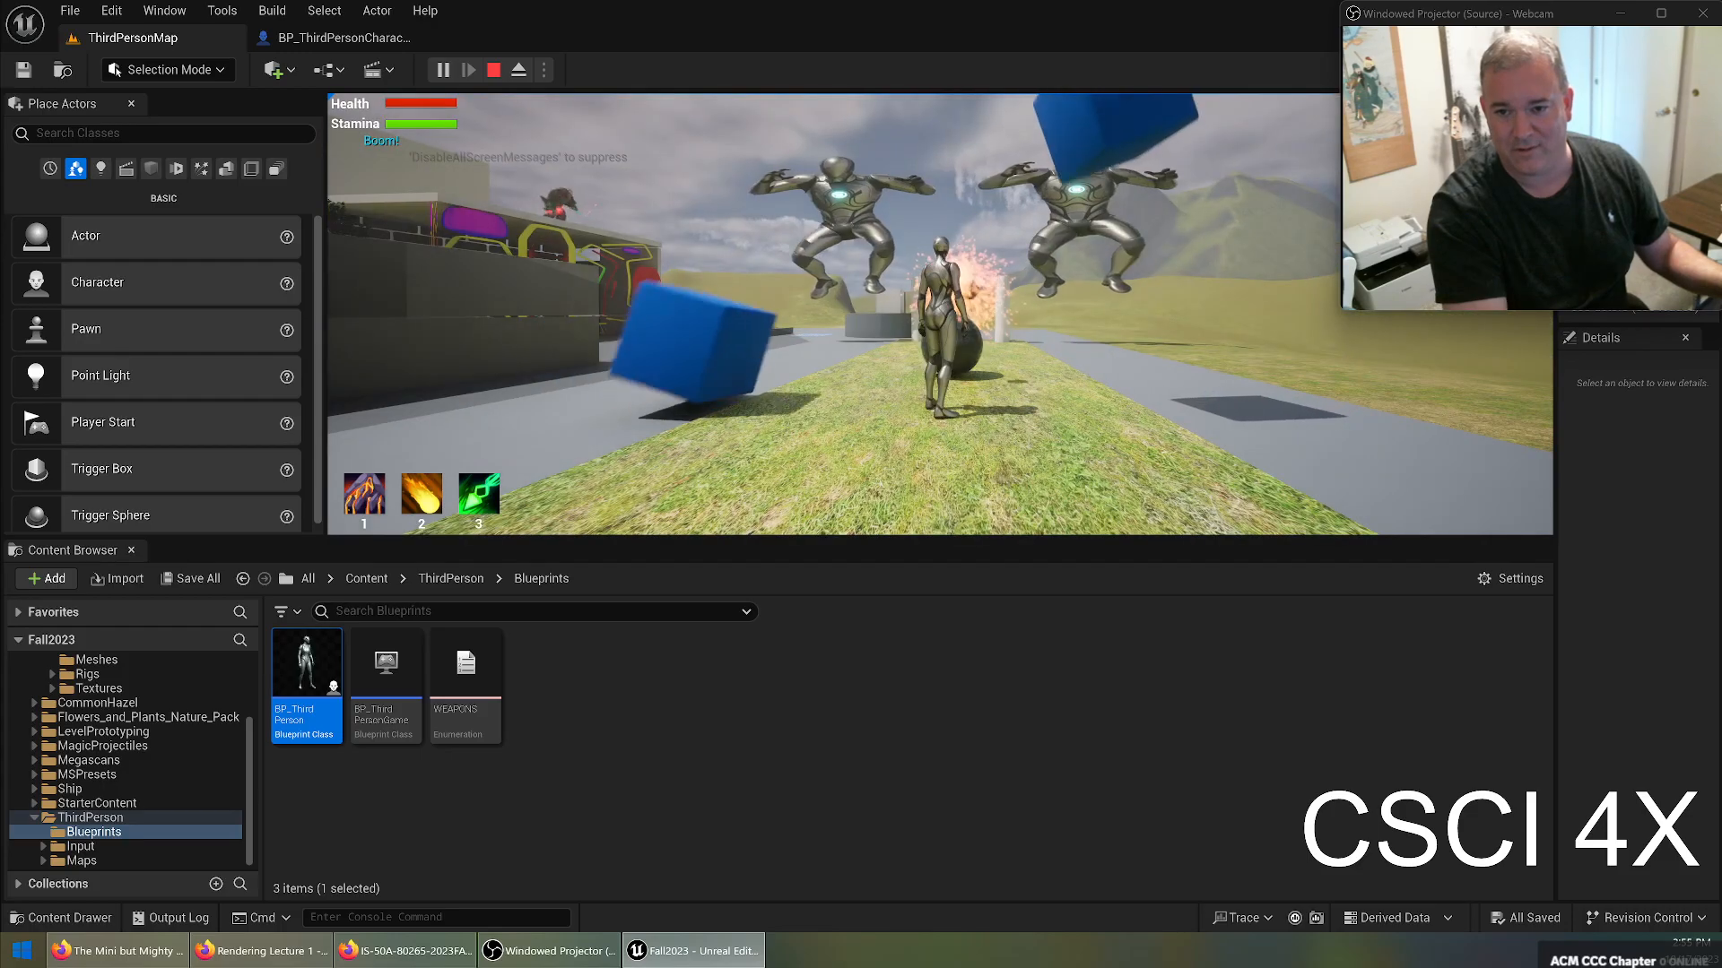
{"action": "key", "text": "Escape"}
Nudge the Flamethrower component slightly upward at the character's chest in the BP_ThirdPersonCharacter viewport.
{"action": "left_click", "coordinate": [364, 37]}
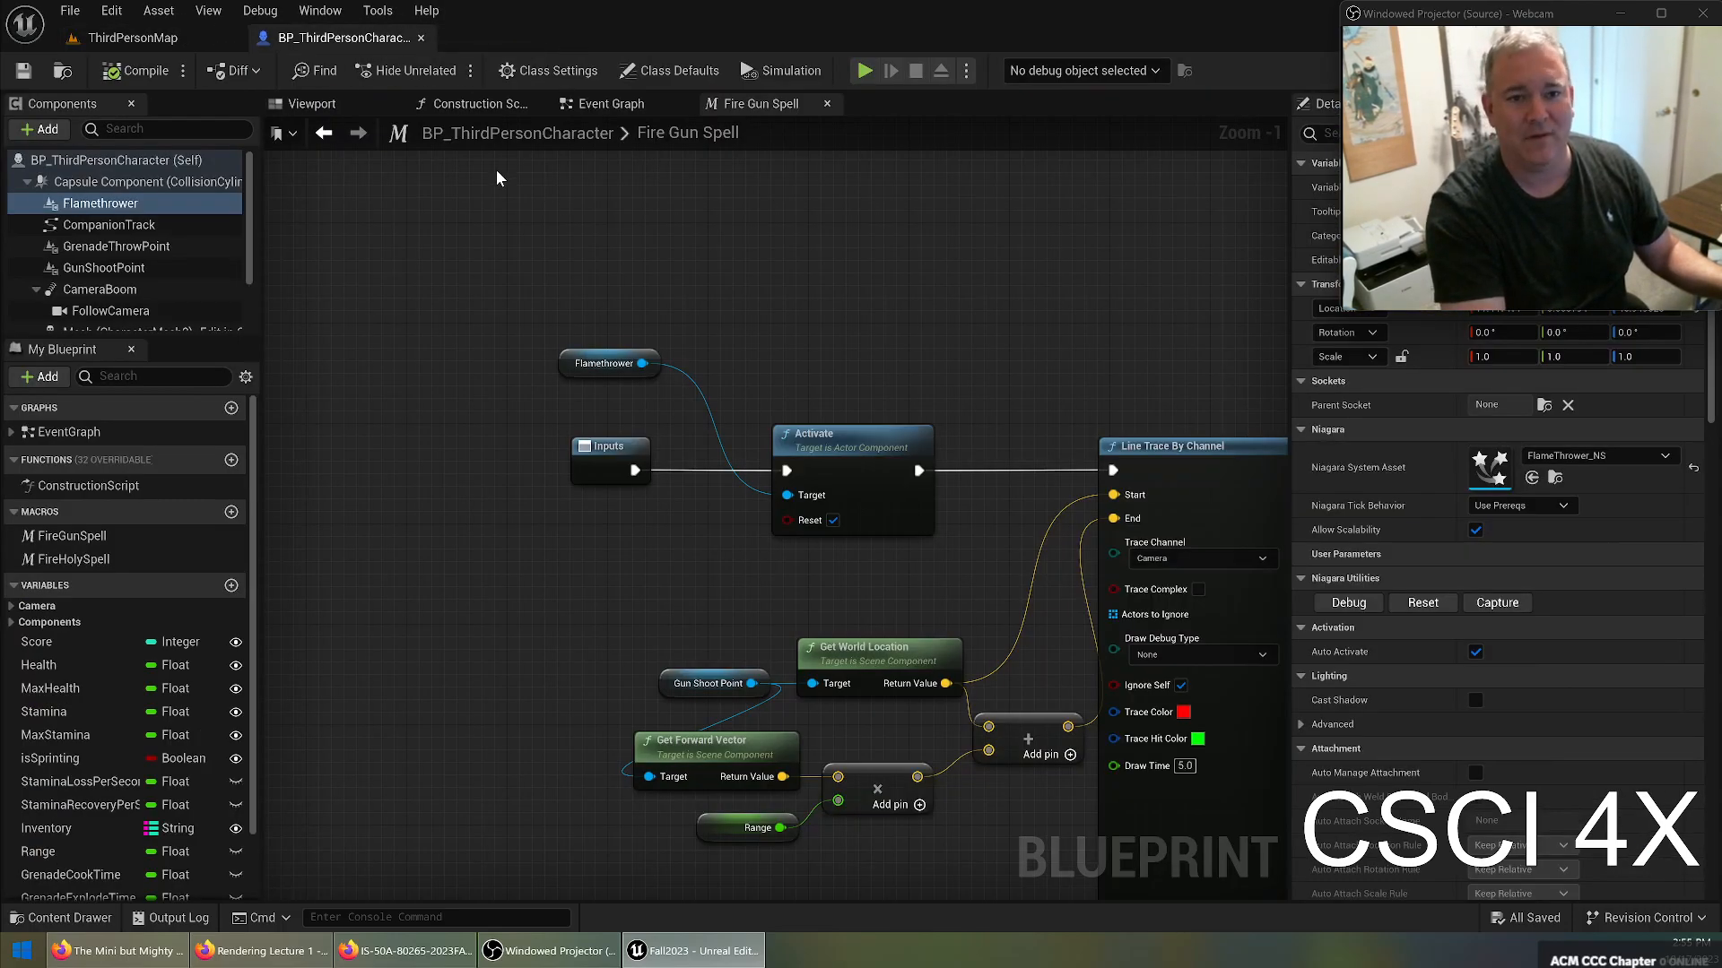
{"action": "left_click", "coordinate": [346, 112]}
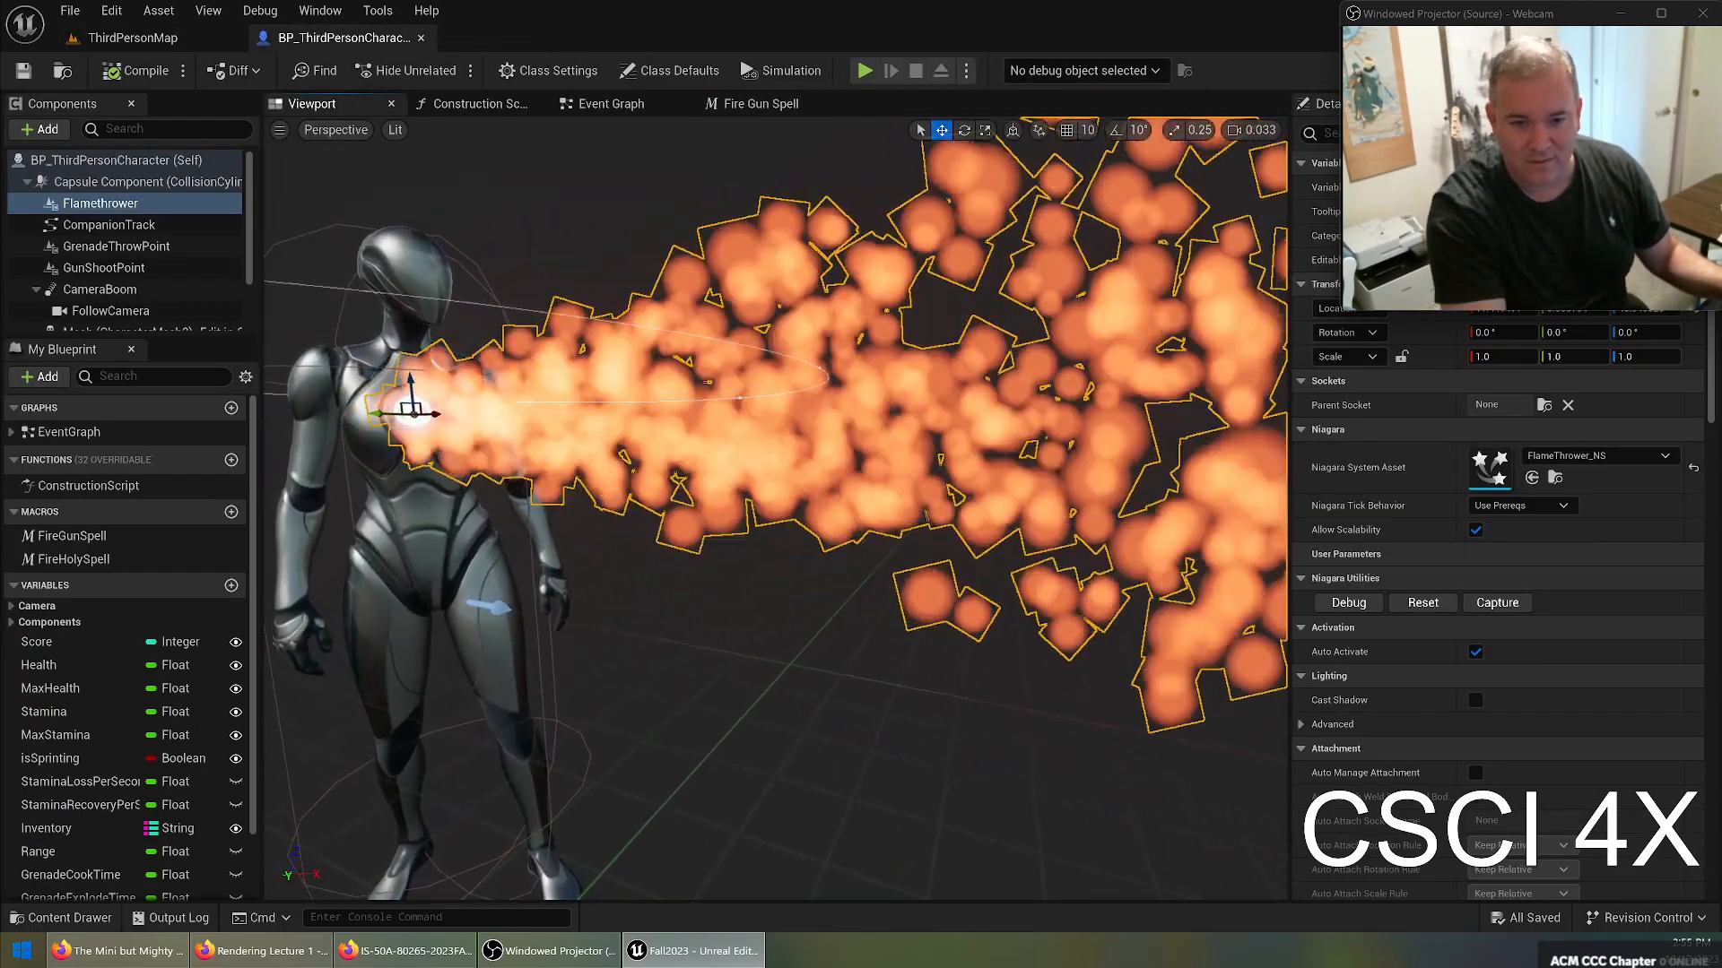
{"action": "right_click_drag", "start_coordinate": [705, 371], "coordinate": [705, 371]}
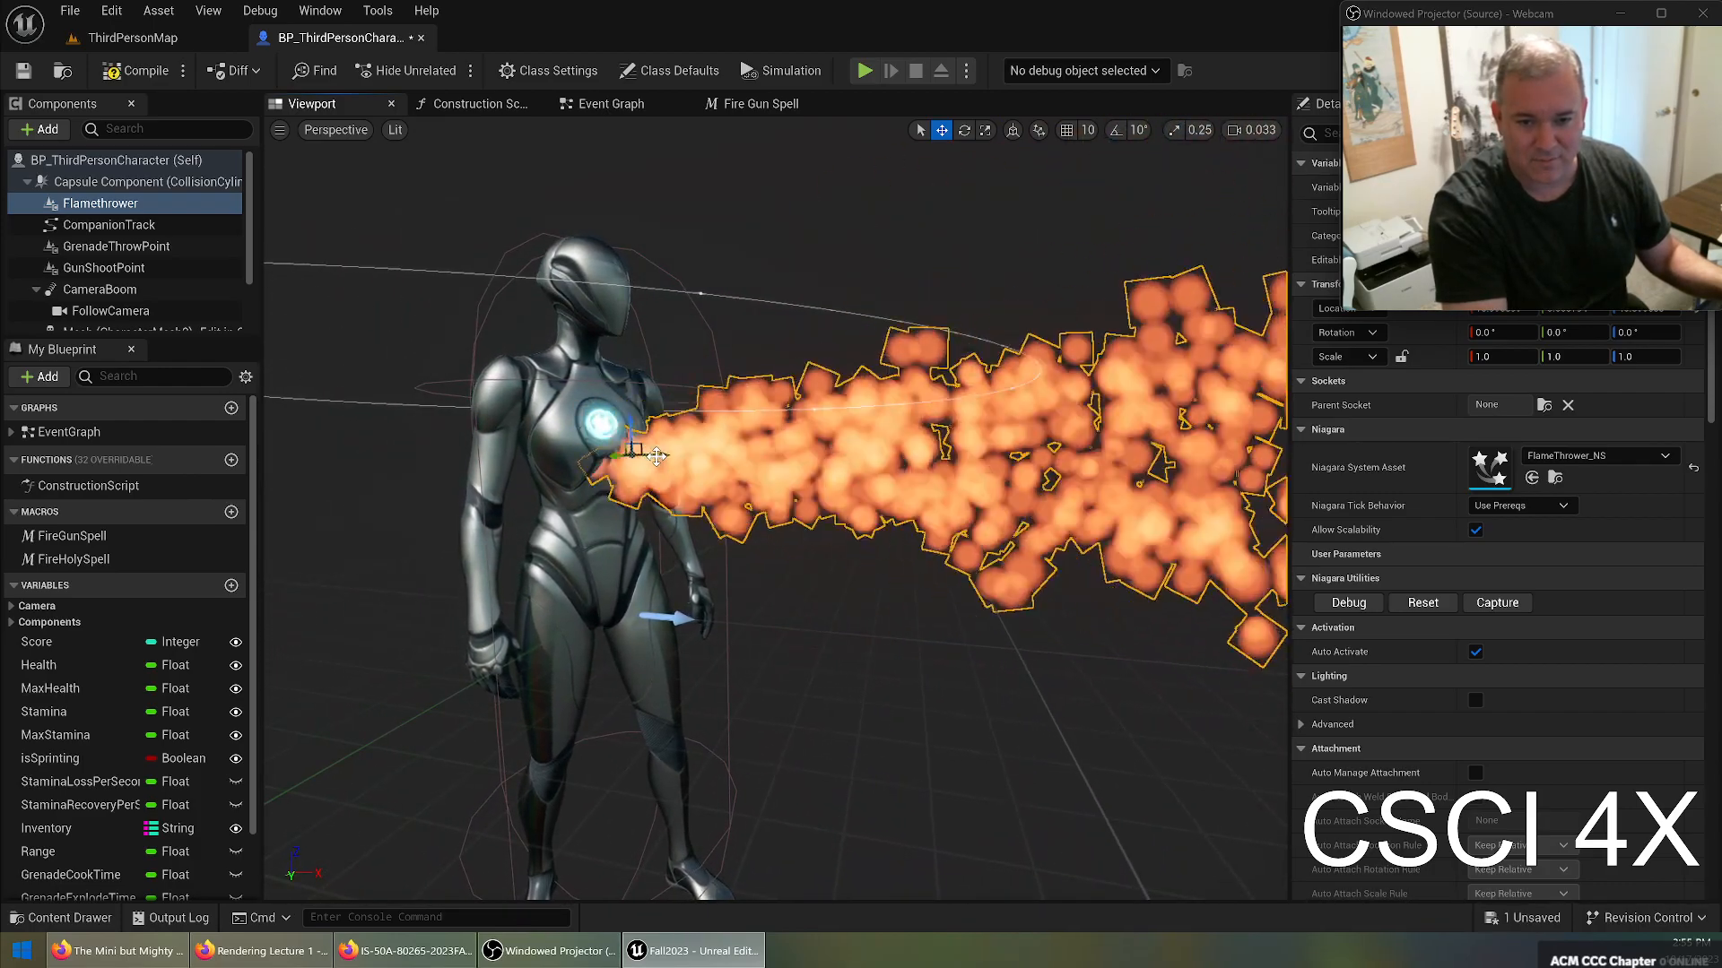
{"action": "left_click_drag", "start_coordinate": [633, 431], "coordinate": [631, 414]}
{"action": "left_click", "coordinate": [476, 405]}
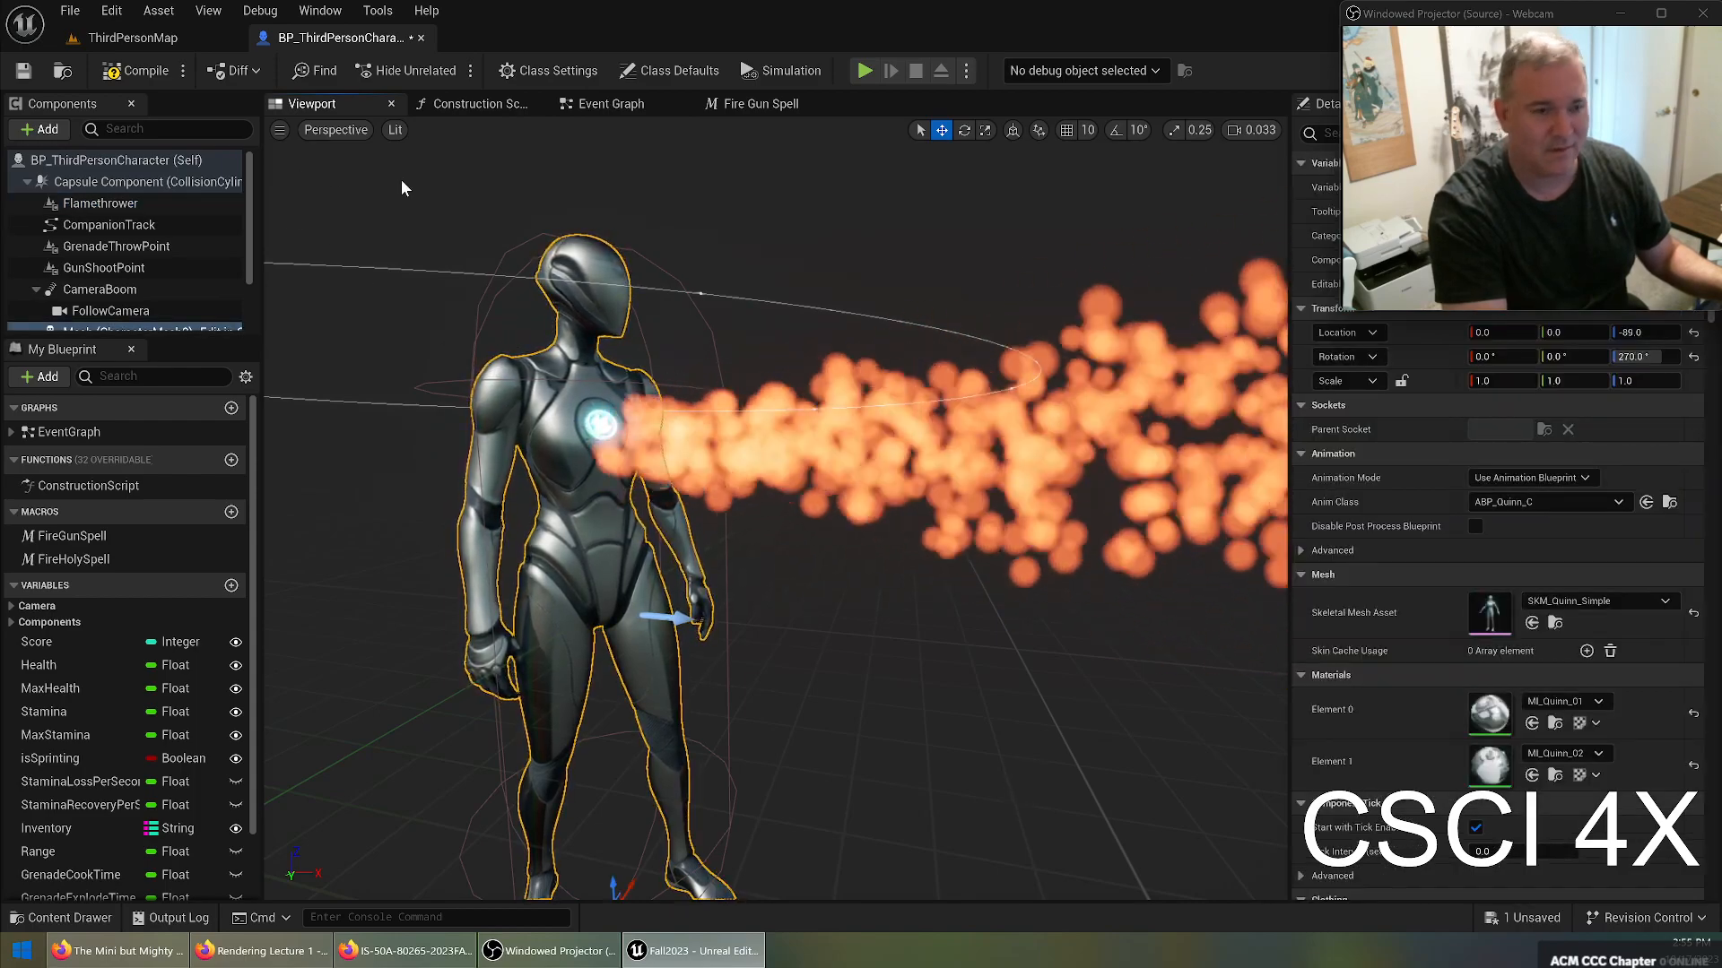
Playtest ThirdPersonMap, running the character around the level to check the repositioned flamethrower, and end the session.
{"action": "left_click", "coordinate": [125, 36]}
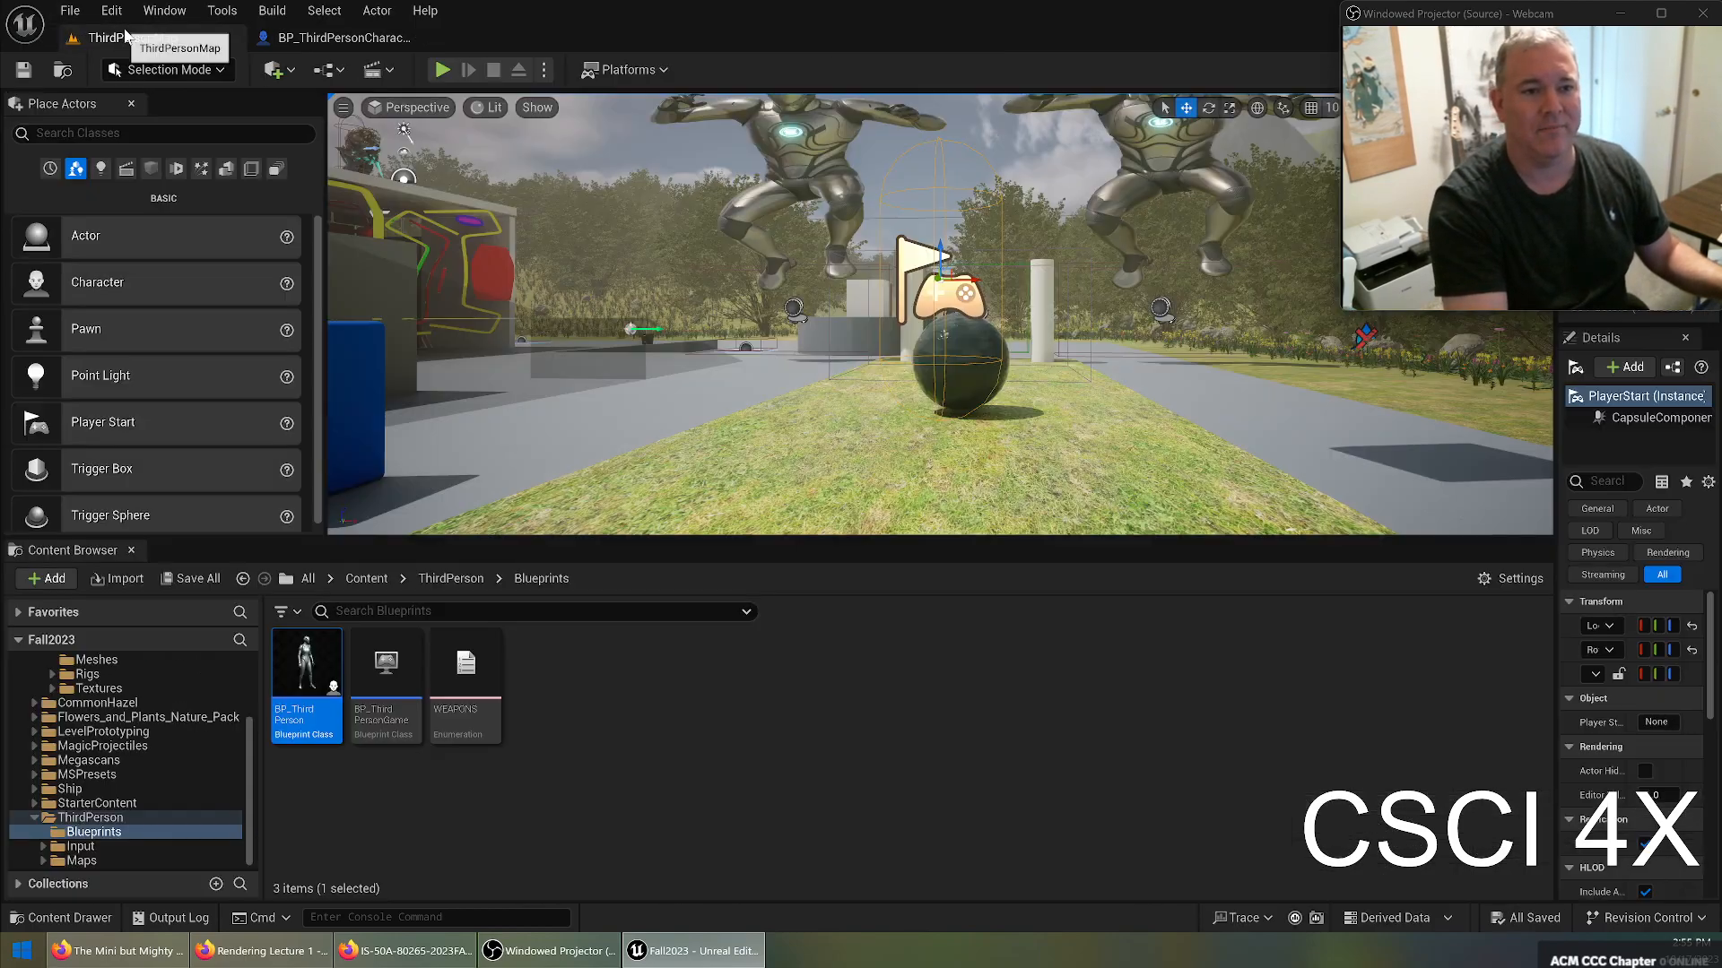
{"action": "left_click", "coordinate": [442, 69]}
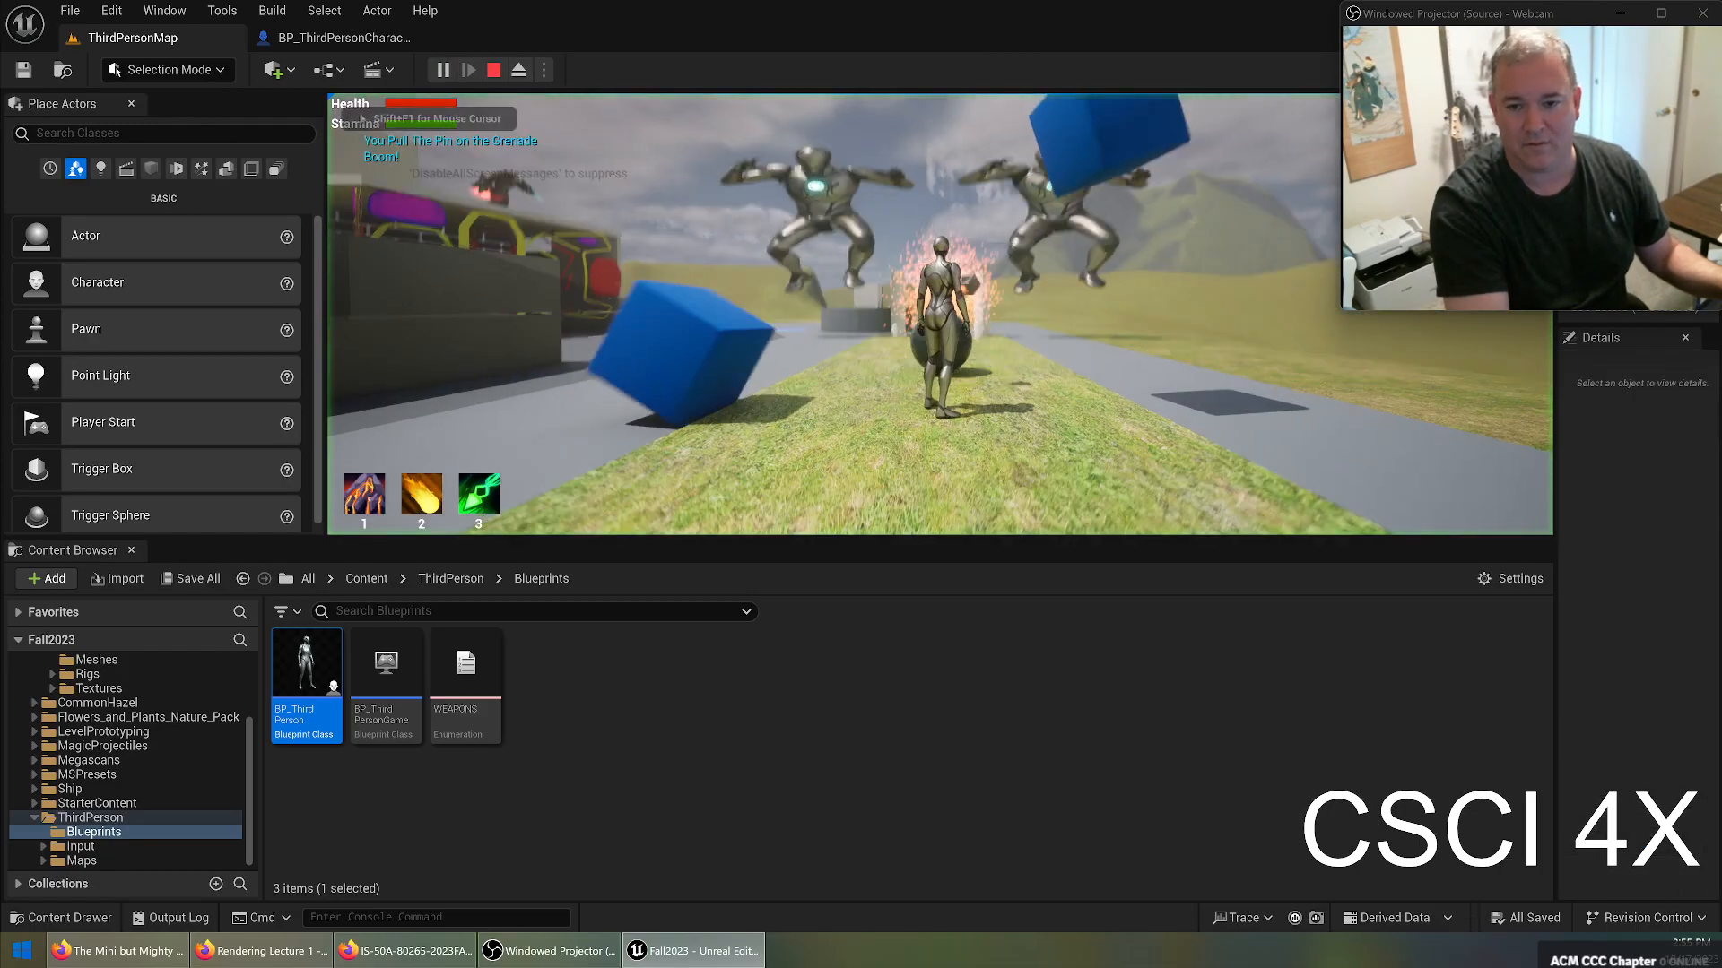
{"action": "left_click", "coordinate": [940, 314]}
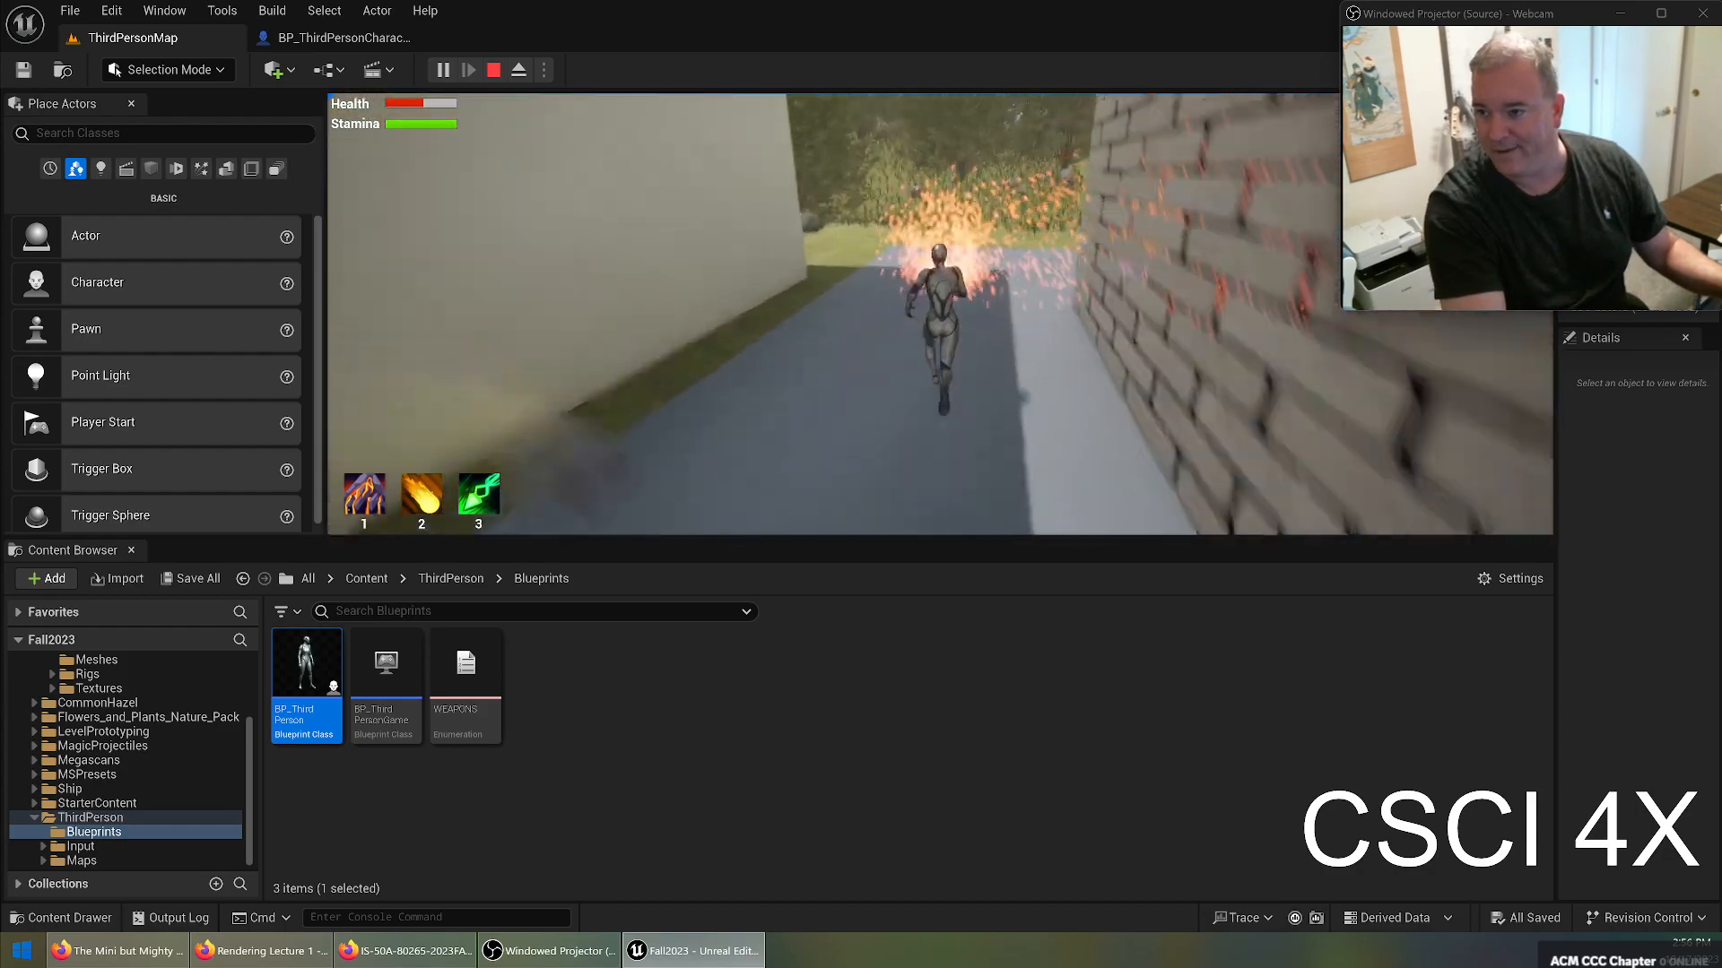
{"action": "key", "text": "w"}
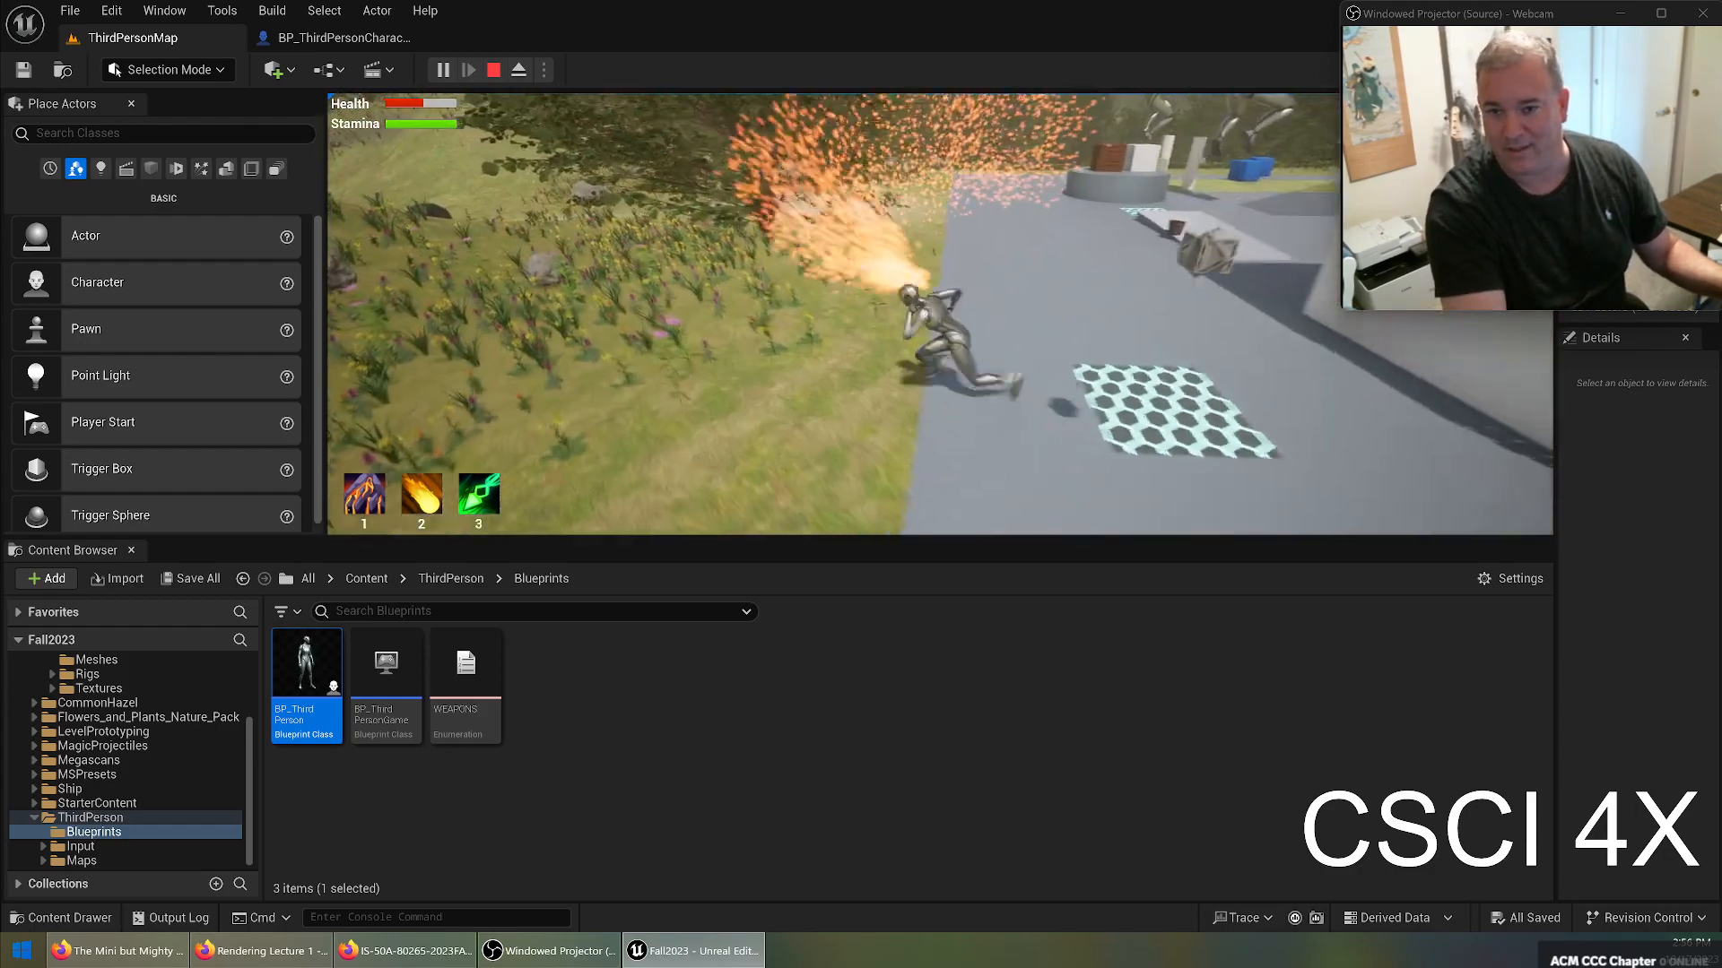
{"action": "key", "text": "w"}
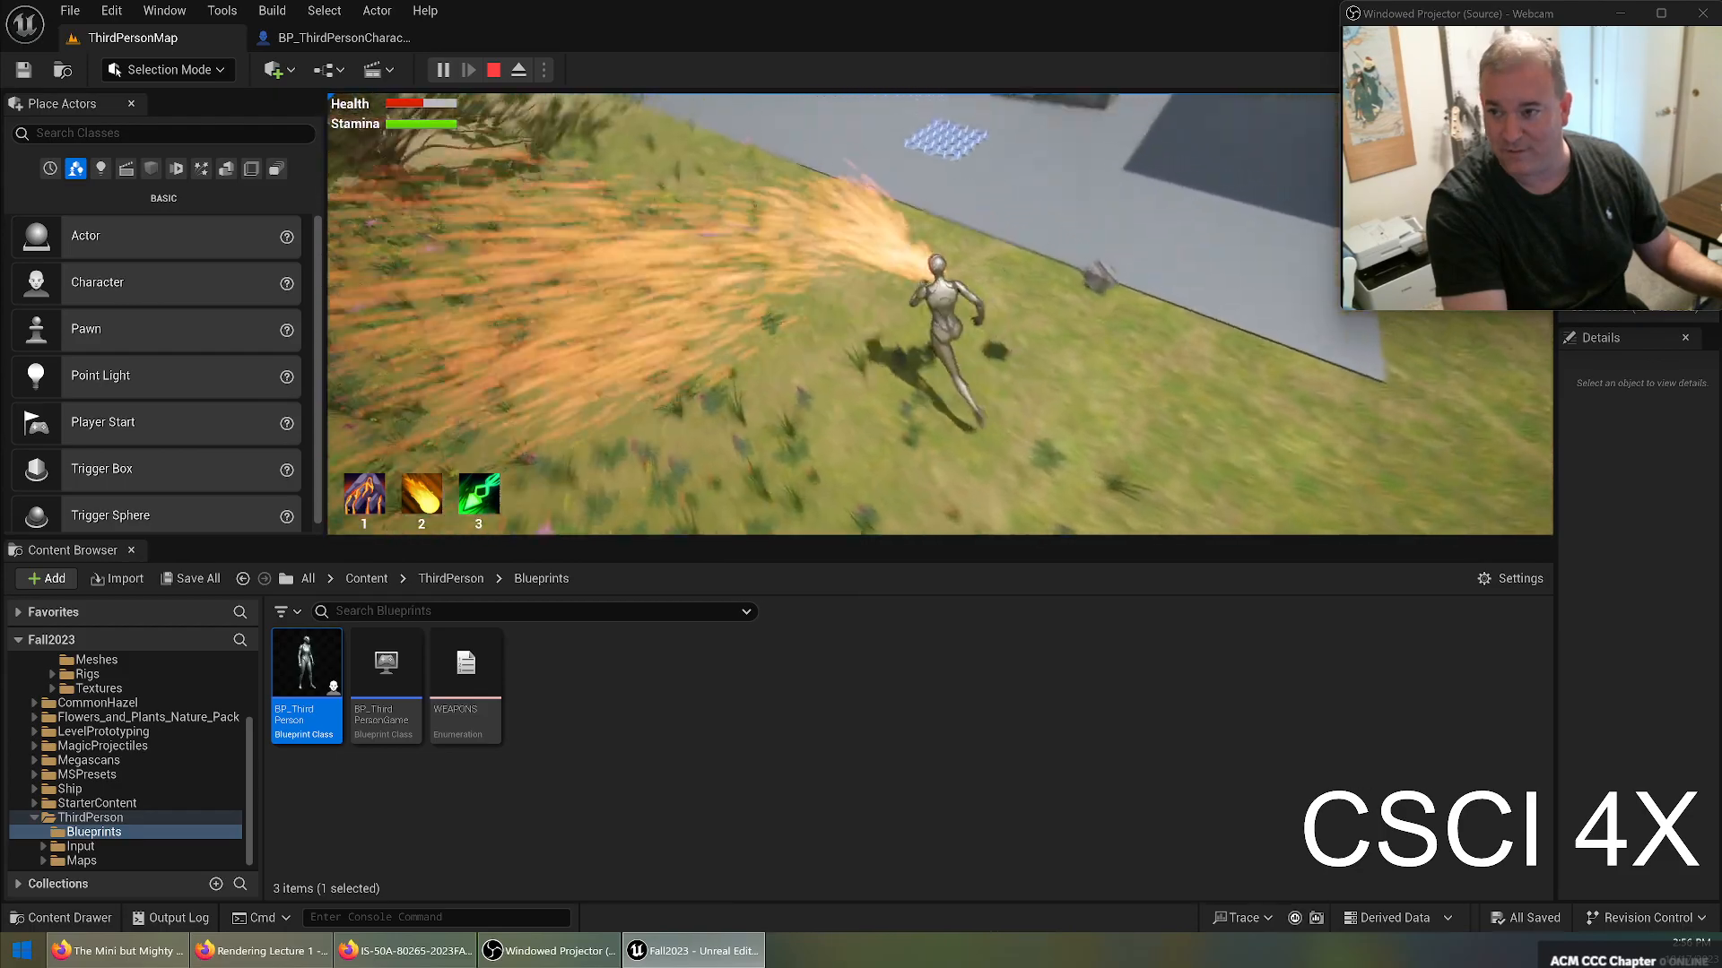
{"action": "key", "text": "w"}
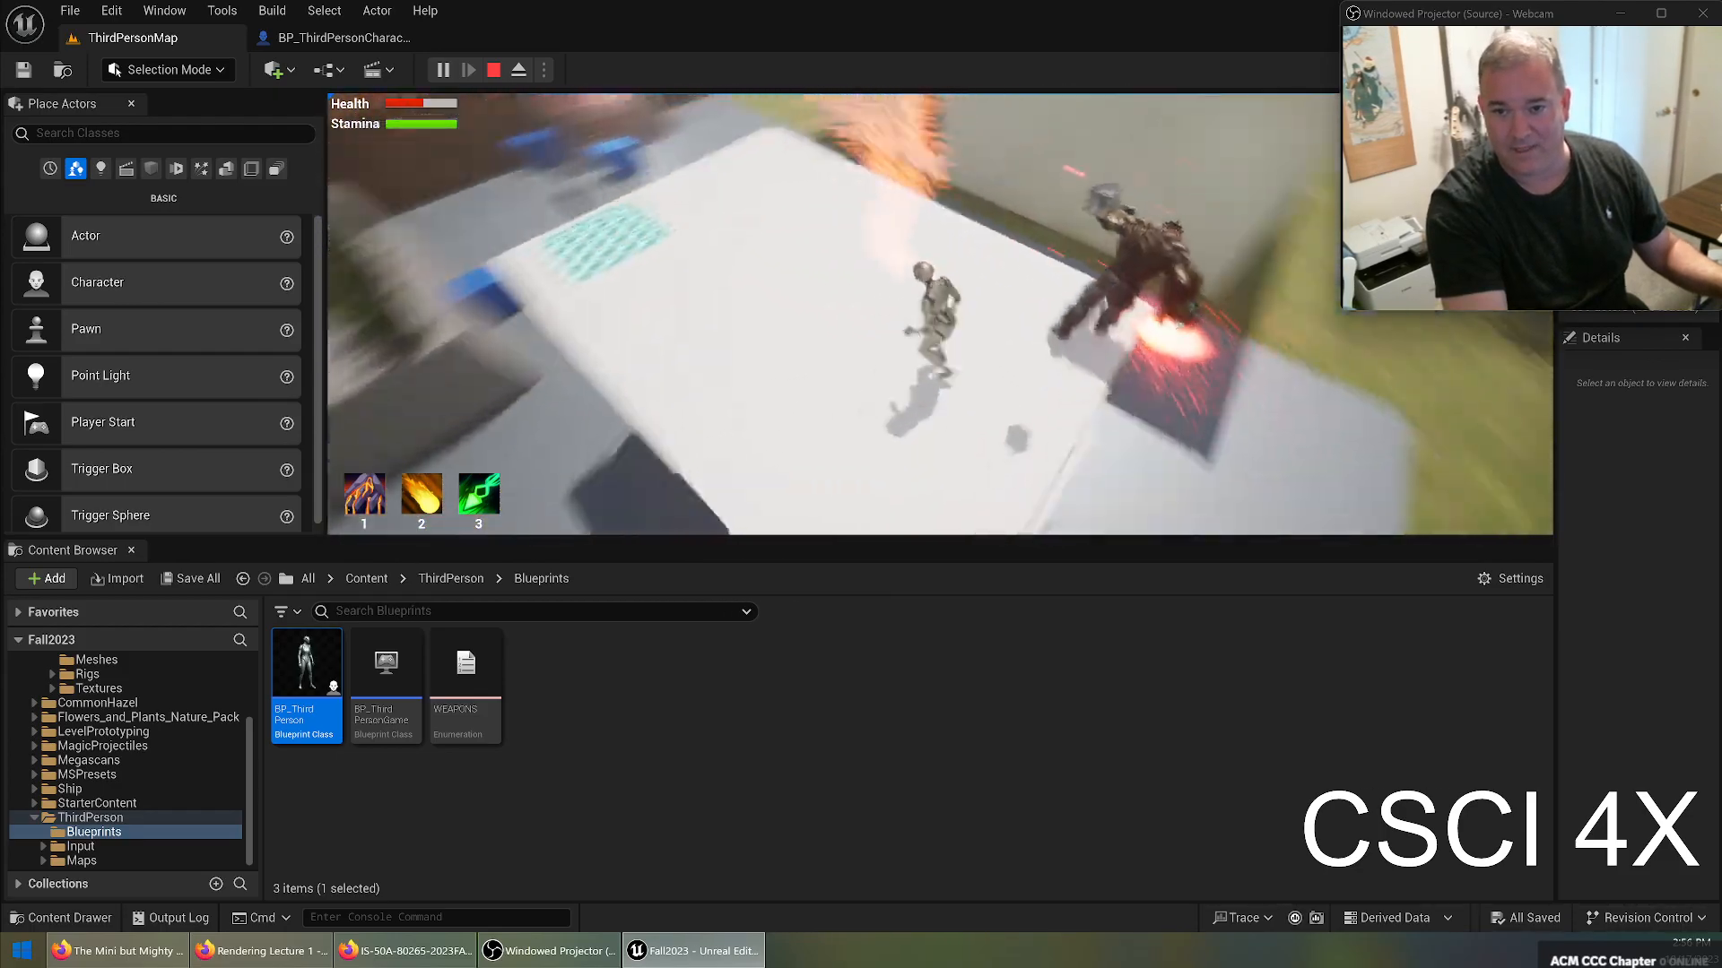
{"action": "key", "text": "w"}
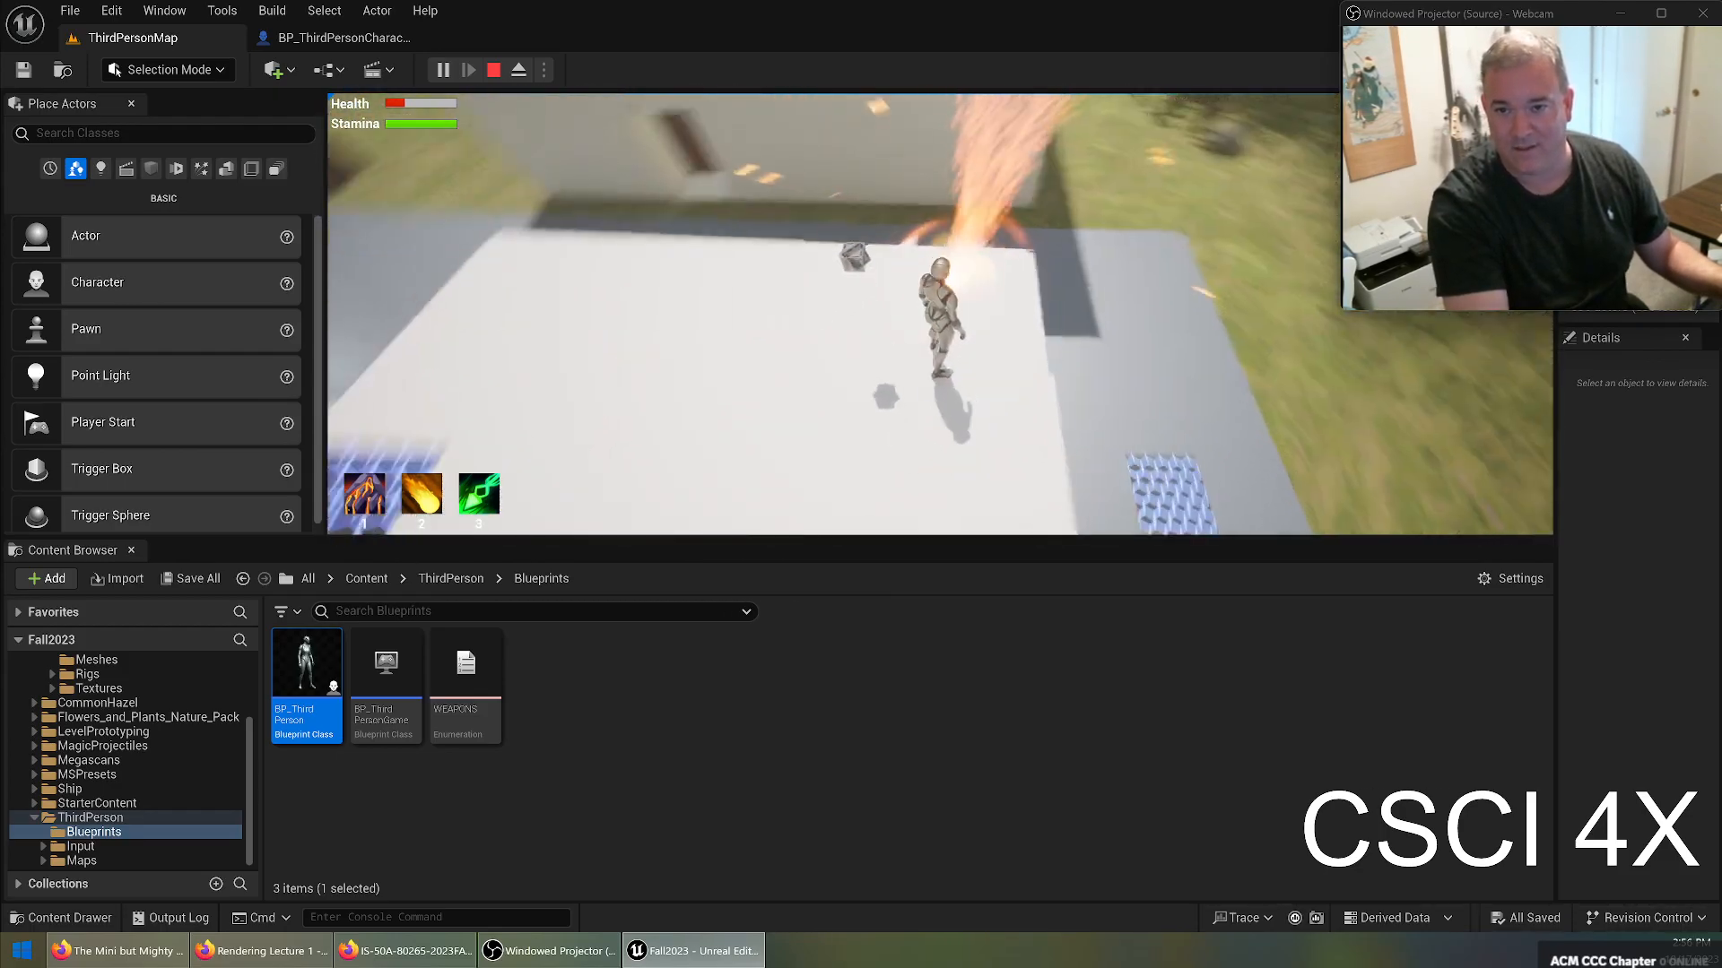
{"action": "key", "text": "w"}
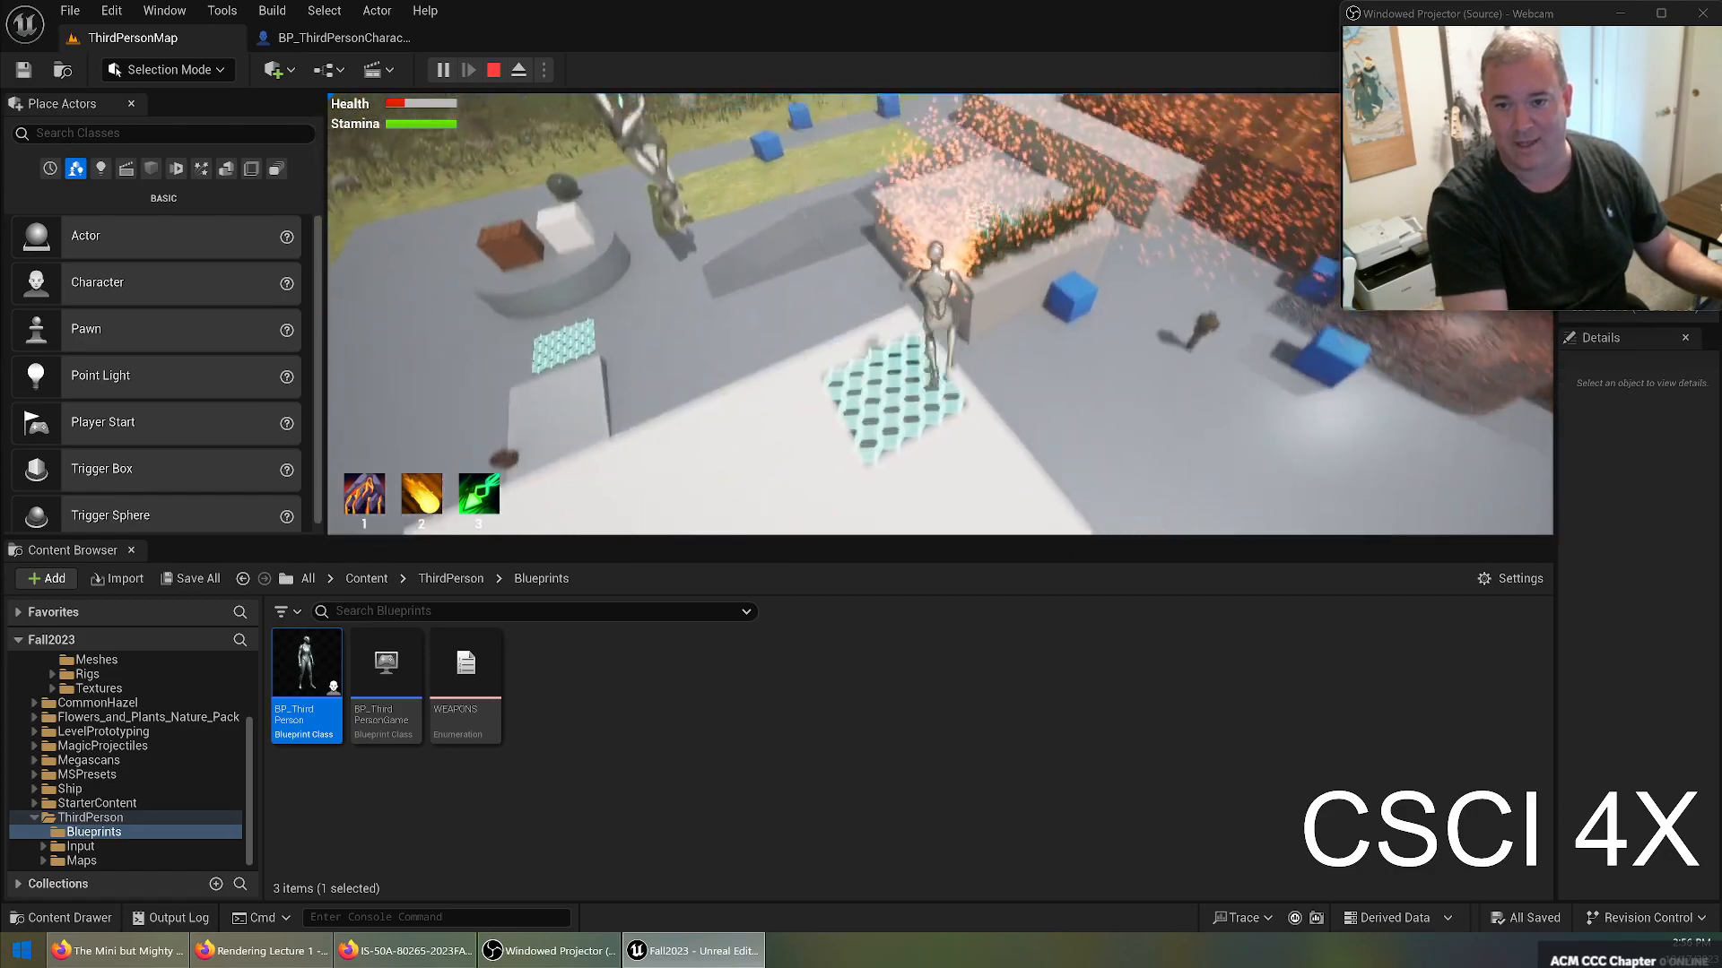
{"action": "key", "text": "w"}
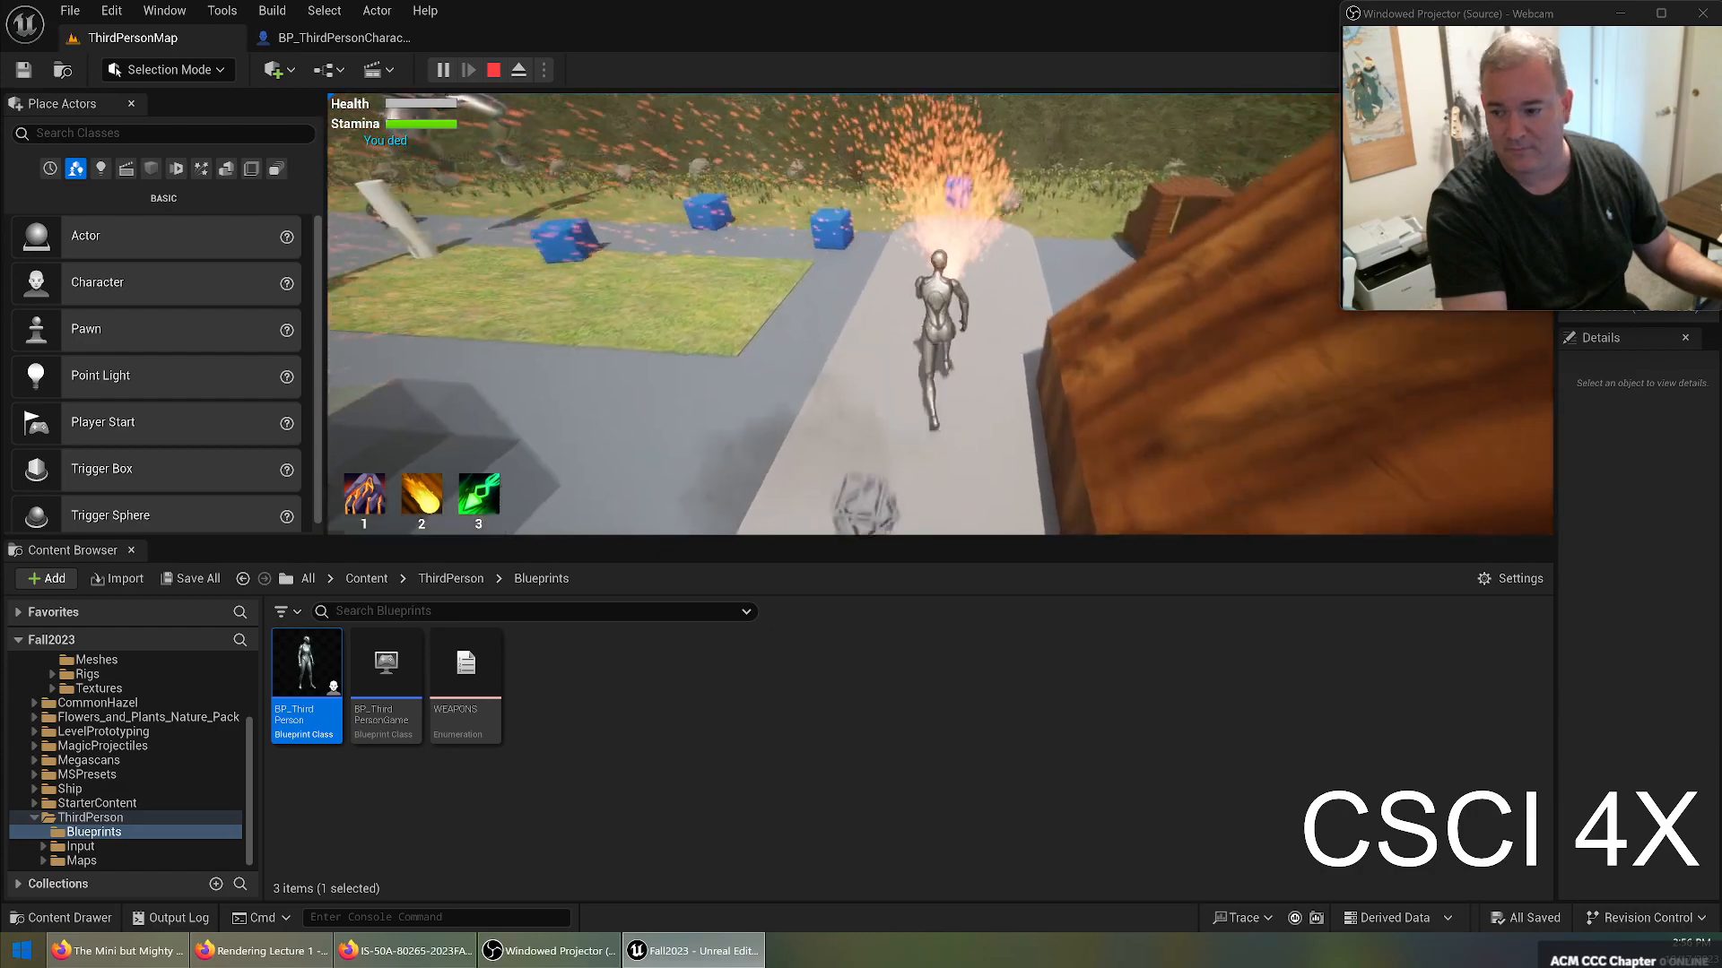
{"action": "key", "text": "Escape"}
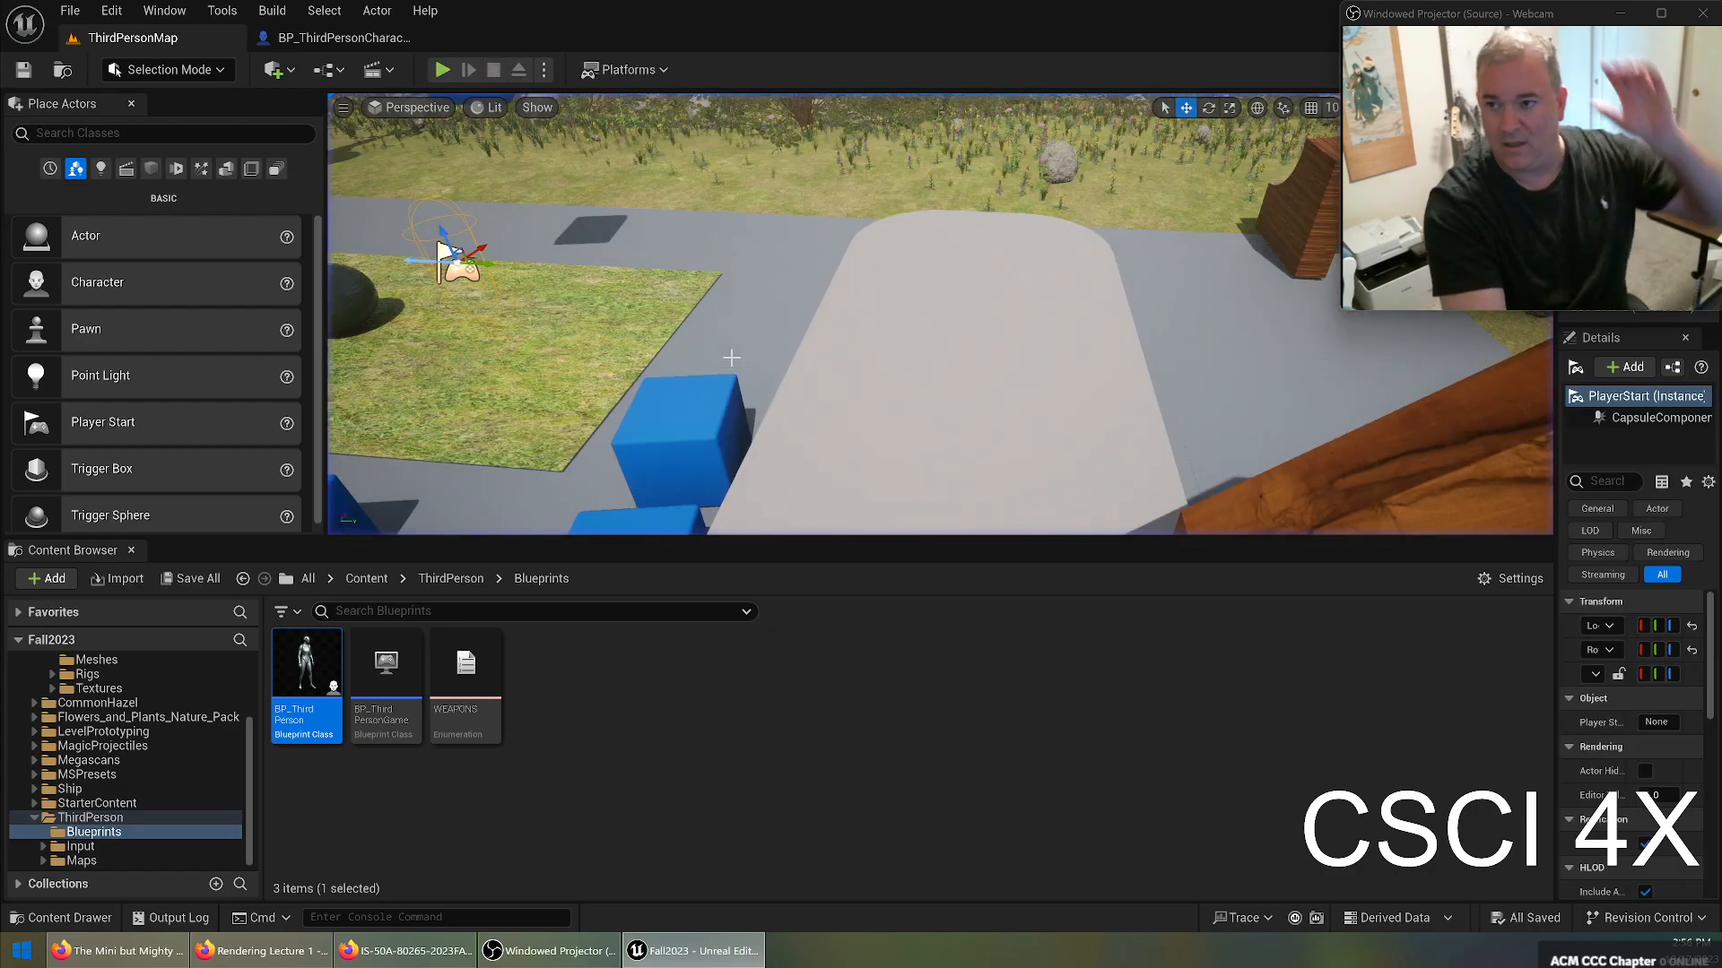
Review the Fire Gun Spell node graph and look over the enemies between the walls in ThirdPersonMap.
{"action": "left_click", "coordinate": [359, 37]}
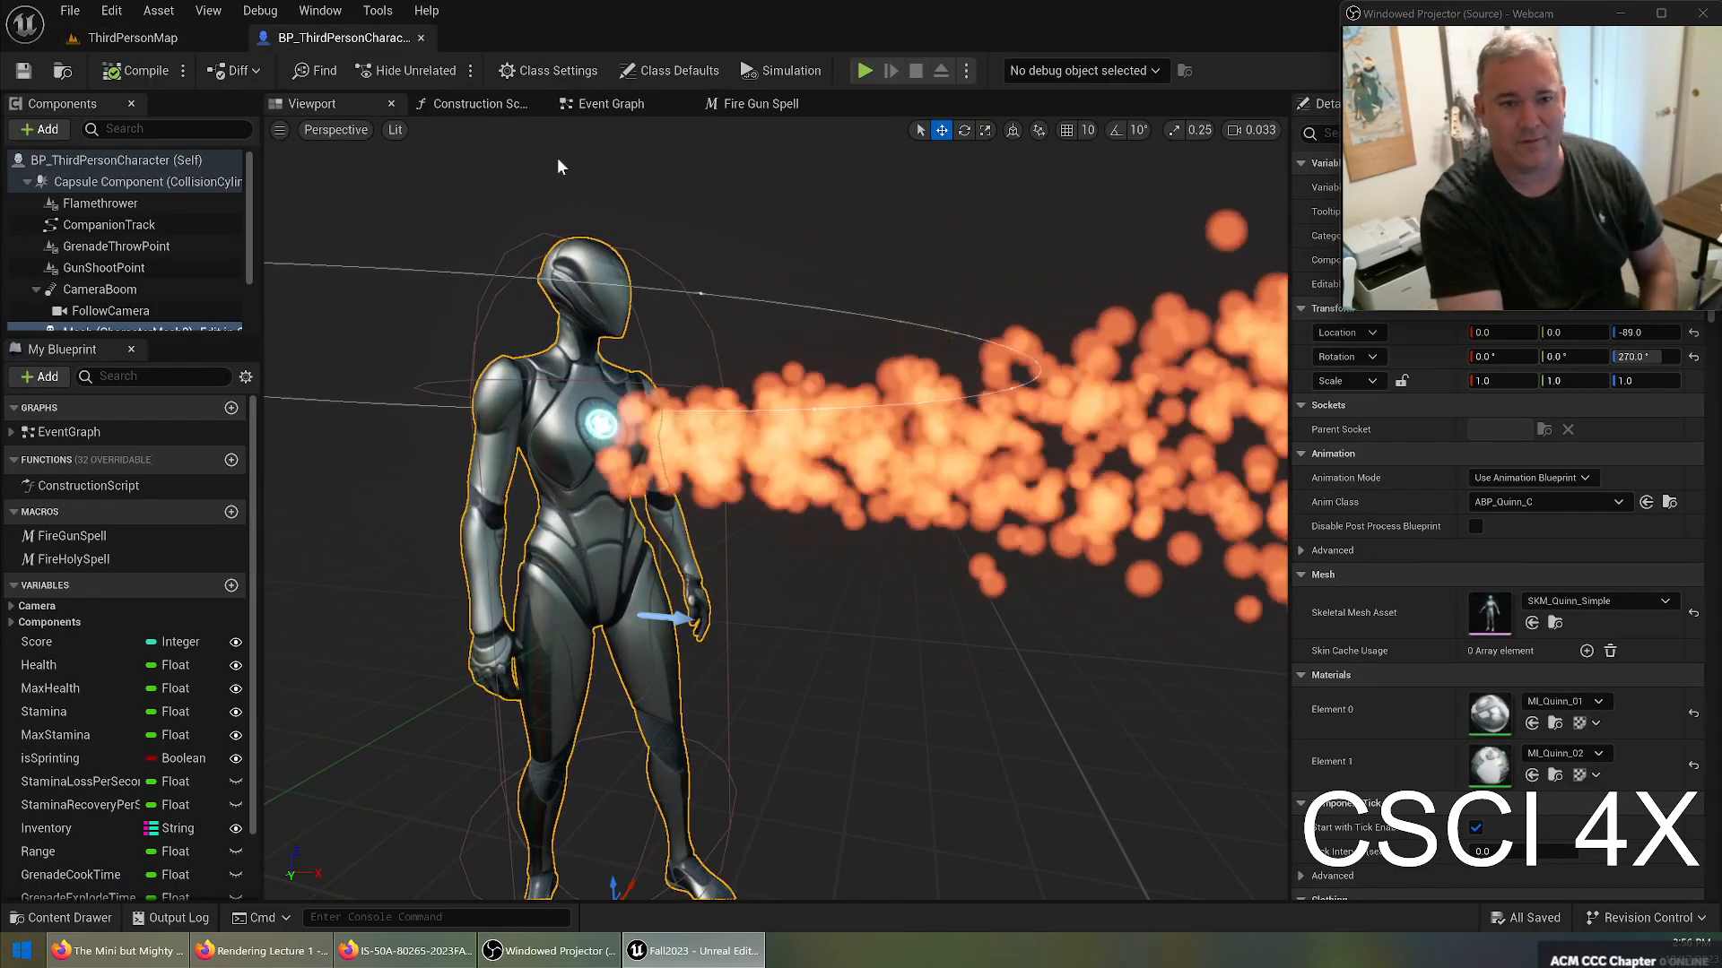
{"action": "left_click", "coordinate": [731, 102]}
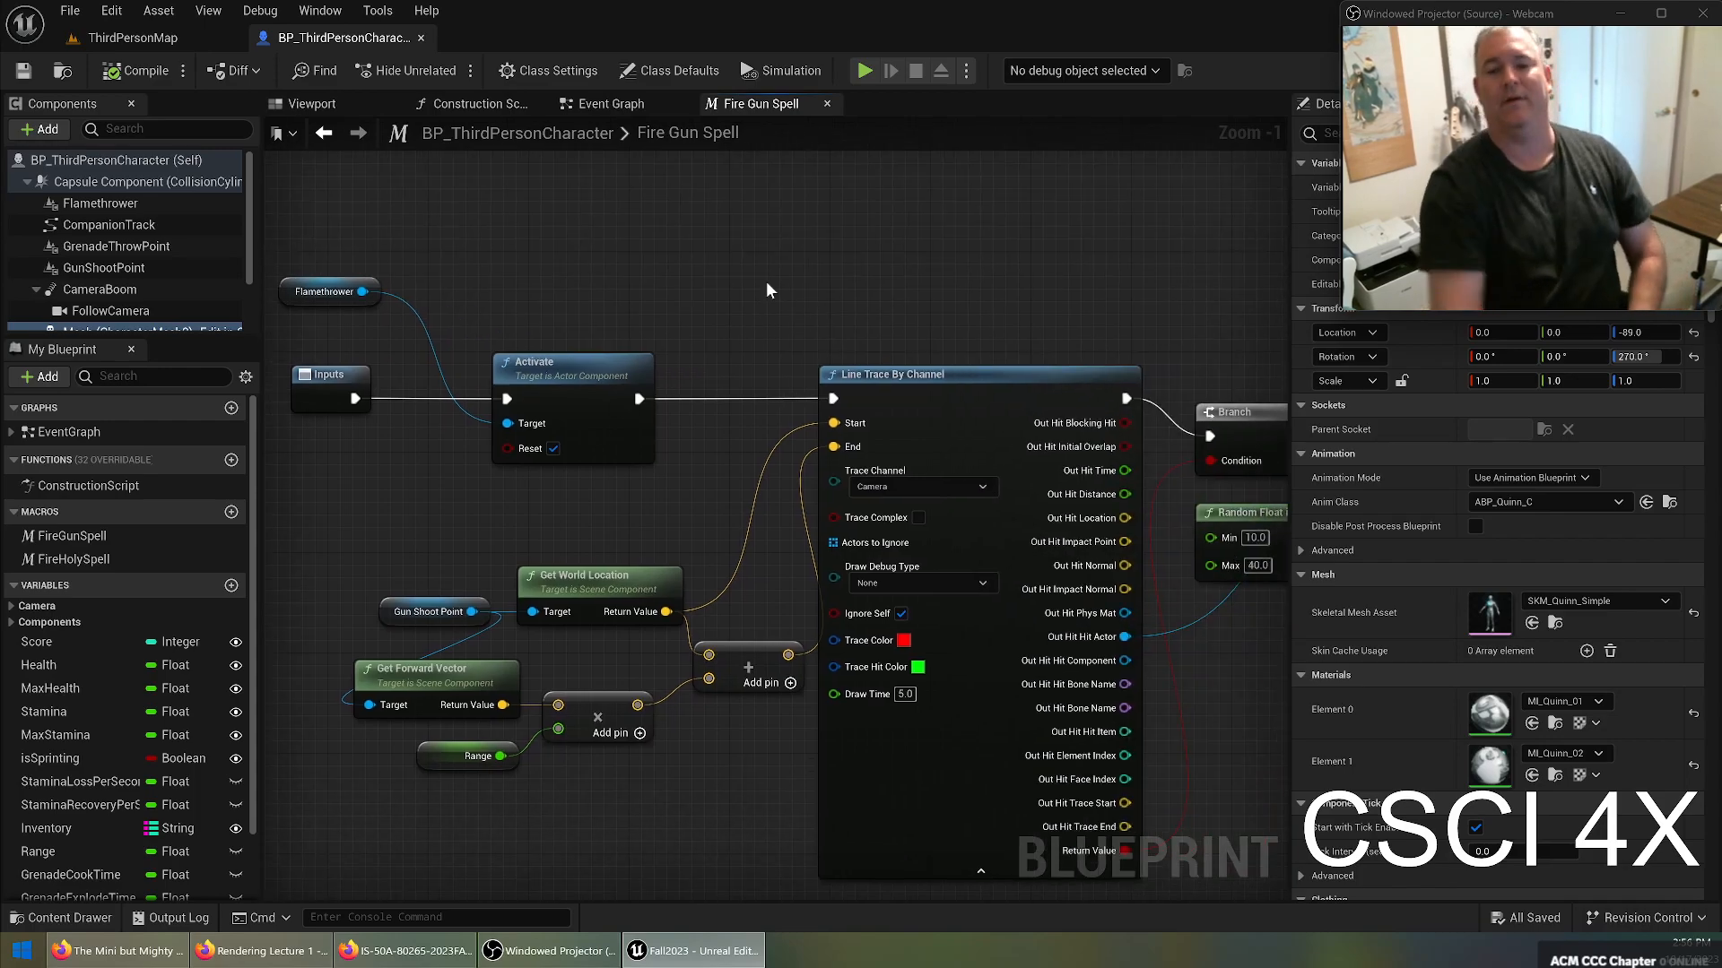
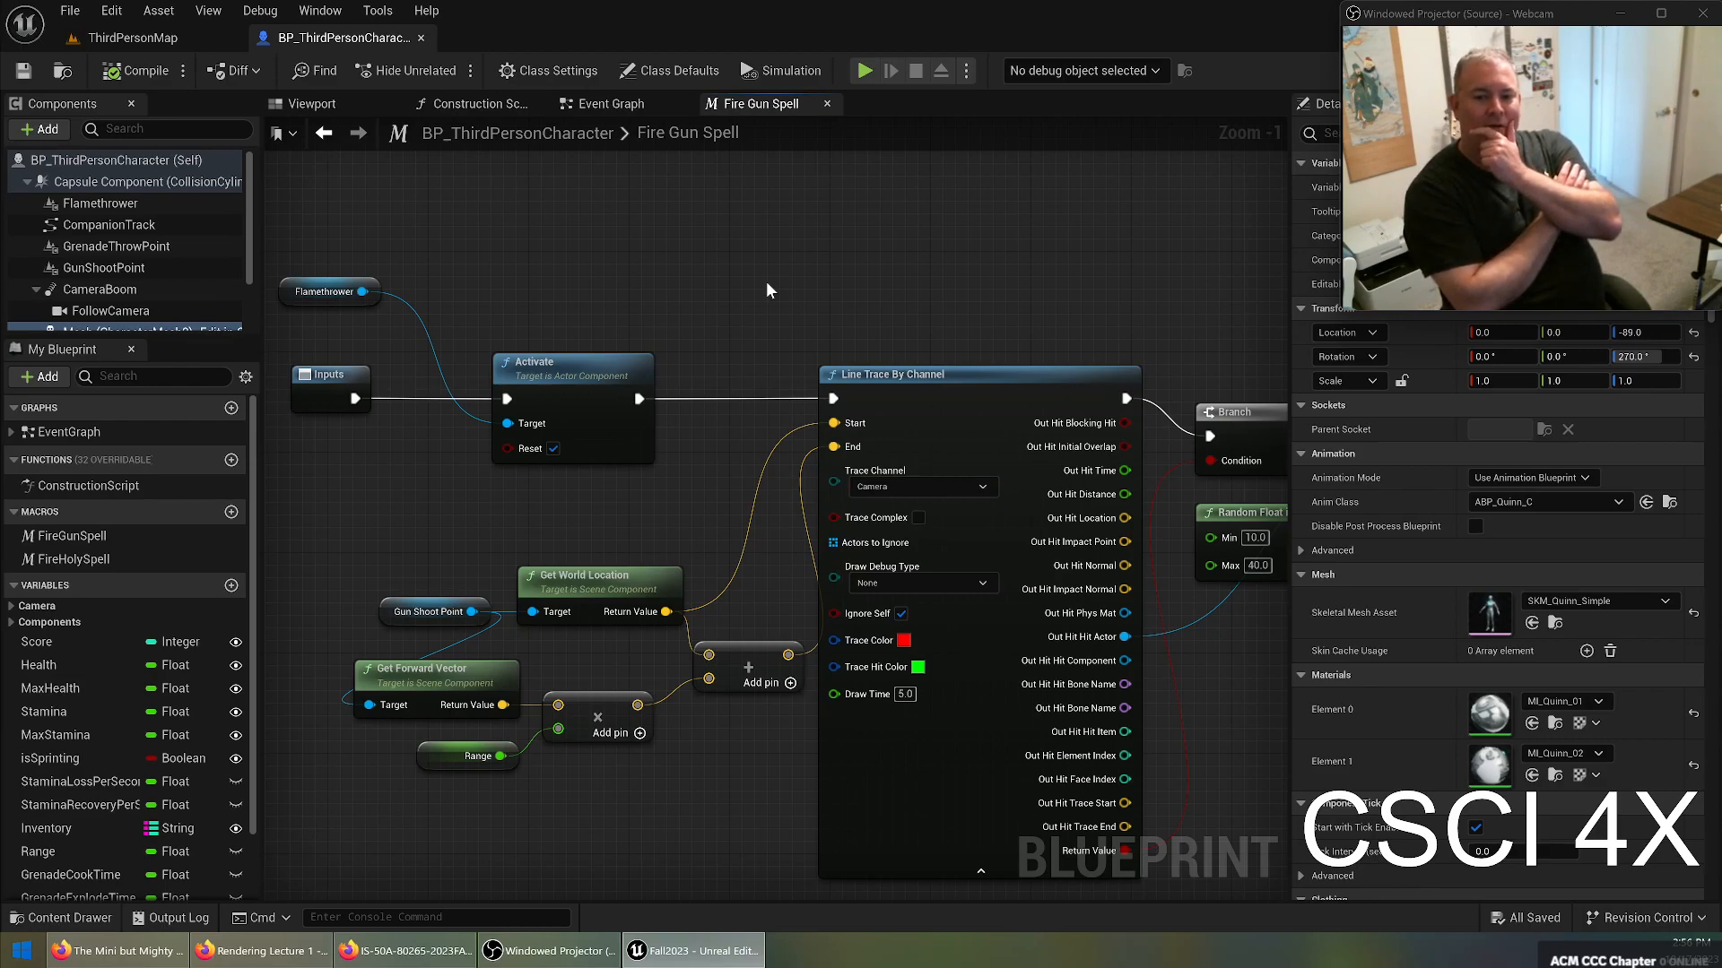
{"action": "left_click", "coordinate": [133, 37]}
{"action": "right_click_drag", "start_coordinate": [685, 329], "coordinate": [386, 260]}
{"action": "right_click_drag", "start_coordinate": [861, 260], "coordinate": [724, 307]}
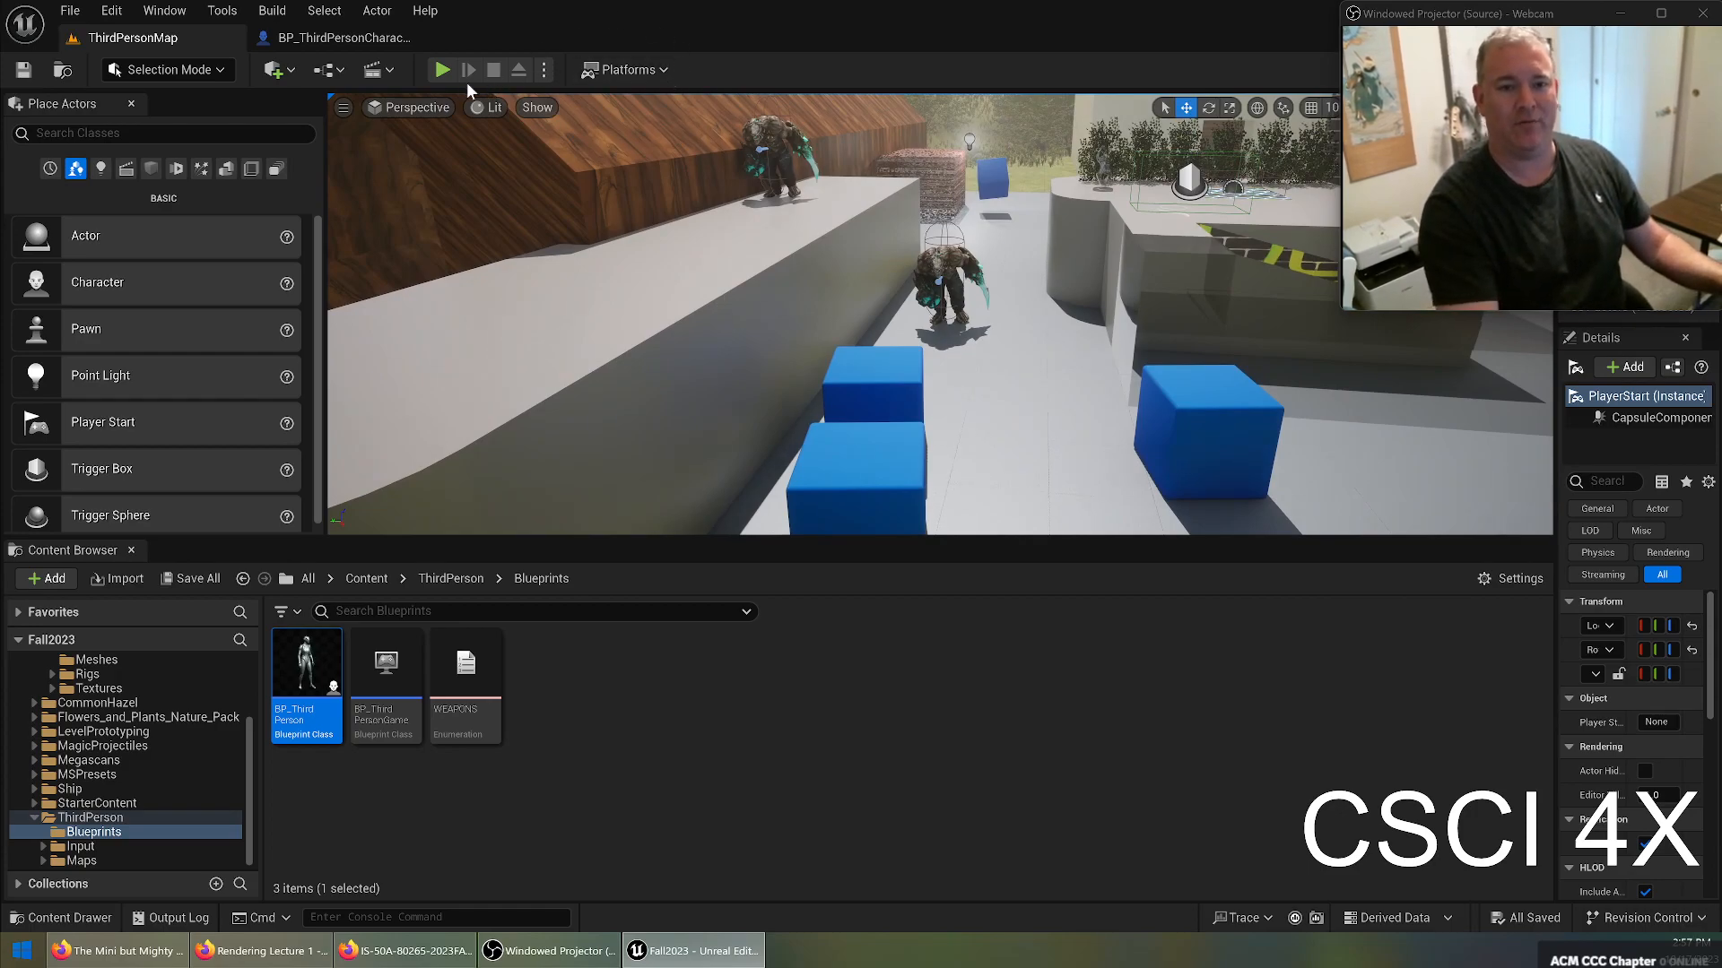
Playtest ThirdPersonMap again, running and jumping past the blue cubes while throwing grenades.
{"action": "left_click", "coordinate": [441, 71]}
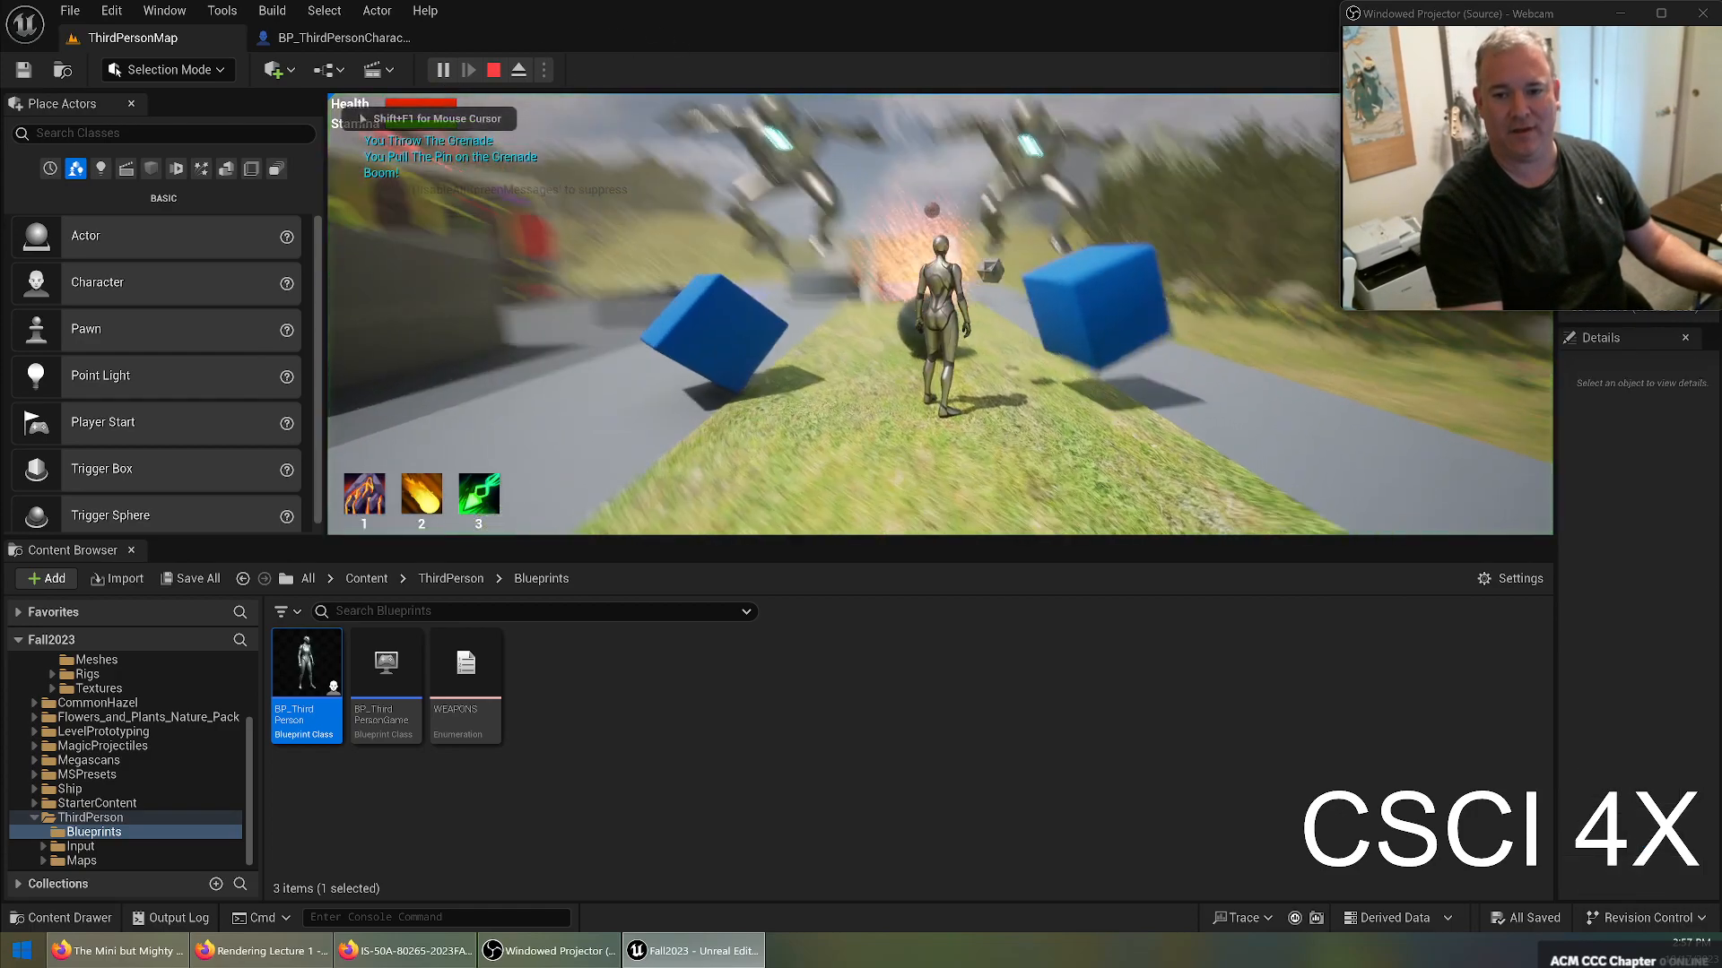
{"action": "key", "text": "w"}
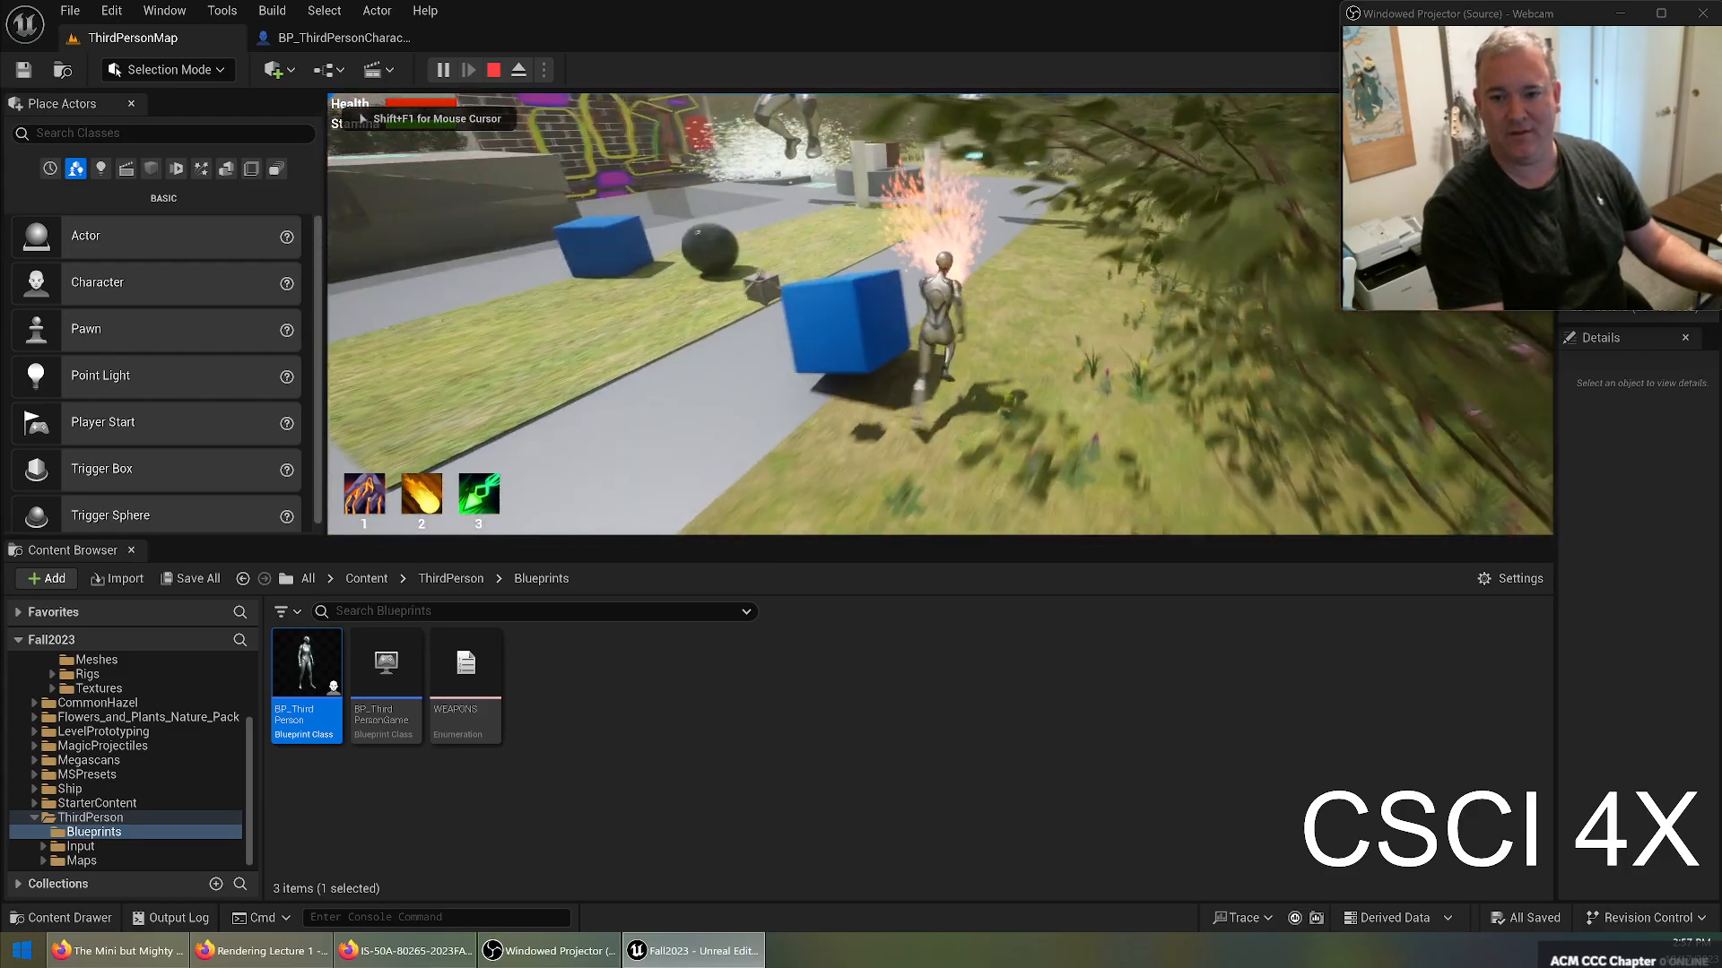
{"action": "key", "text": "space"}
{"action": "key", "text": "w"}
{"action": "key", "text": "g"}
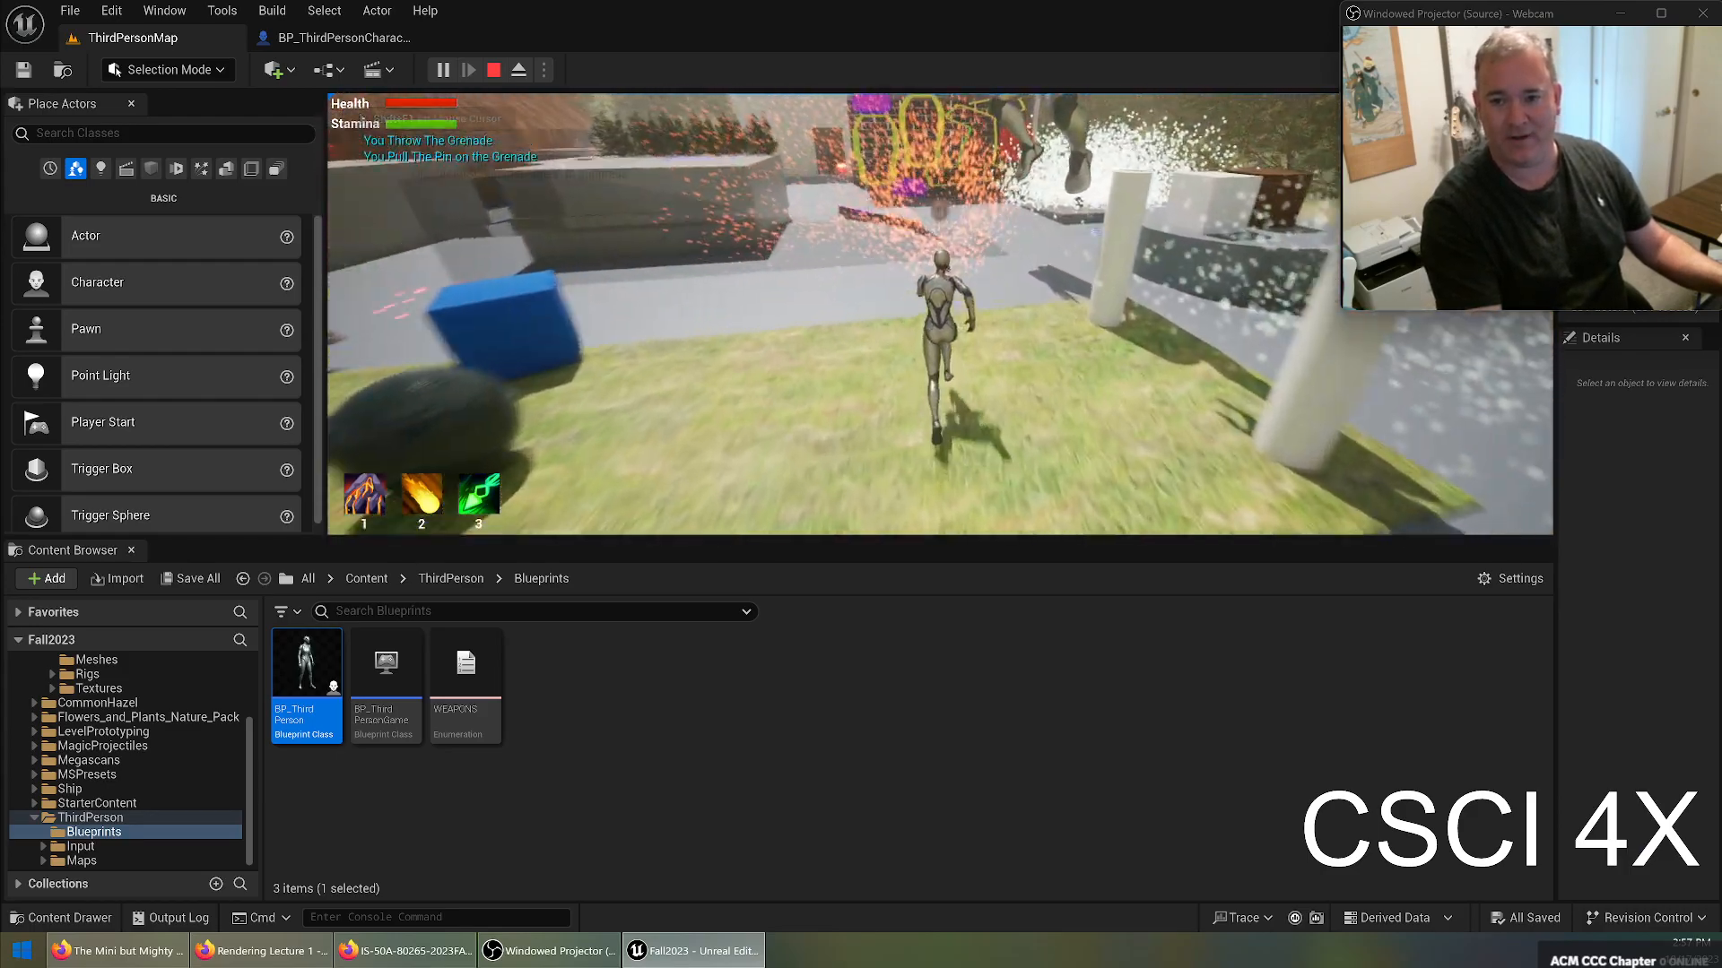
{"action": "key", "text": "w"}
{"action": "key", "text": "g"}
{"action": "key", "text": "g"}
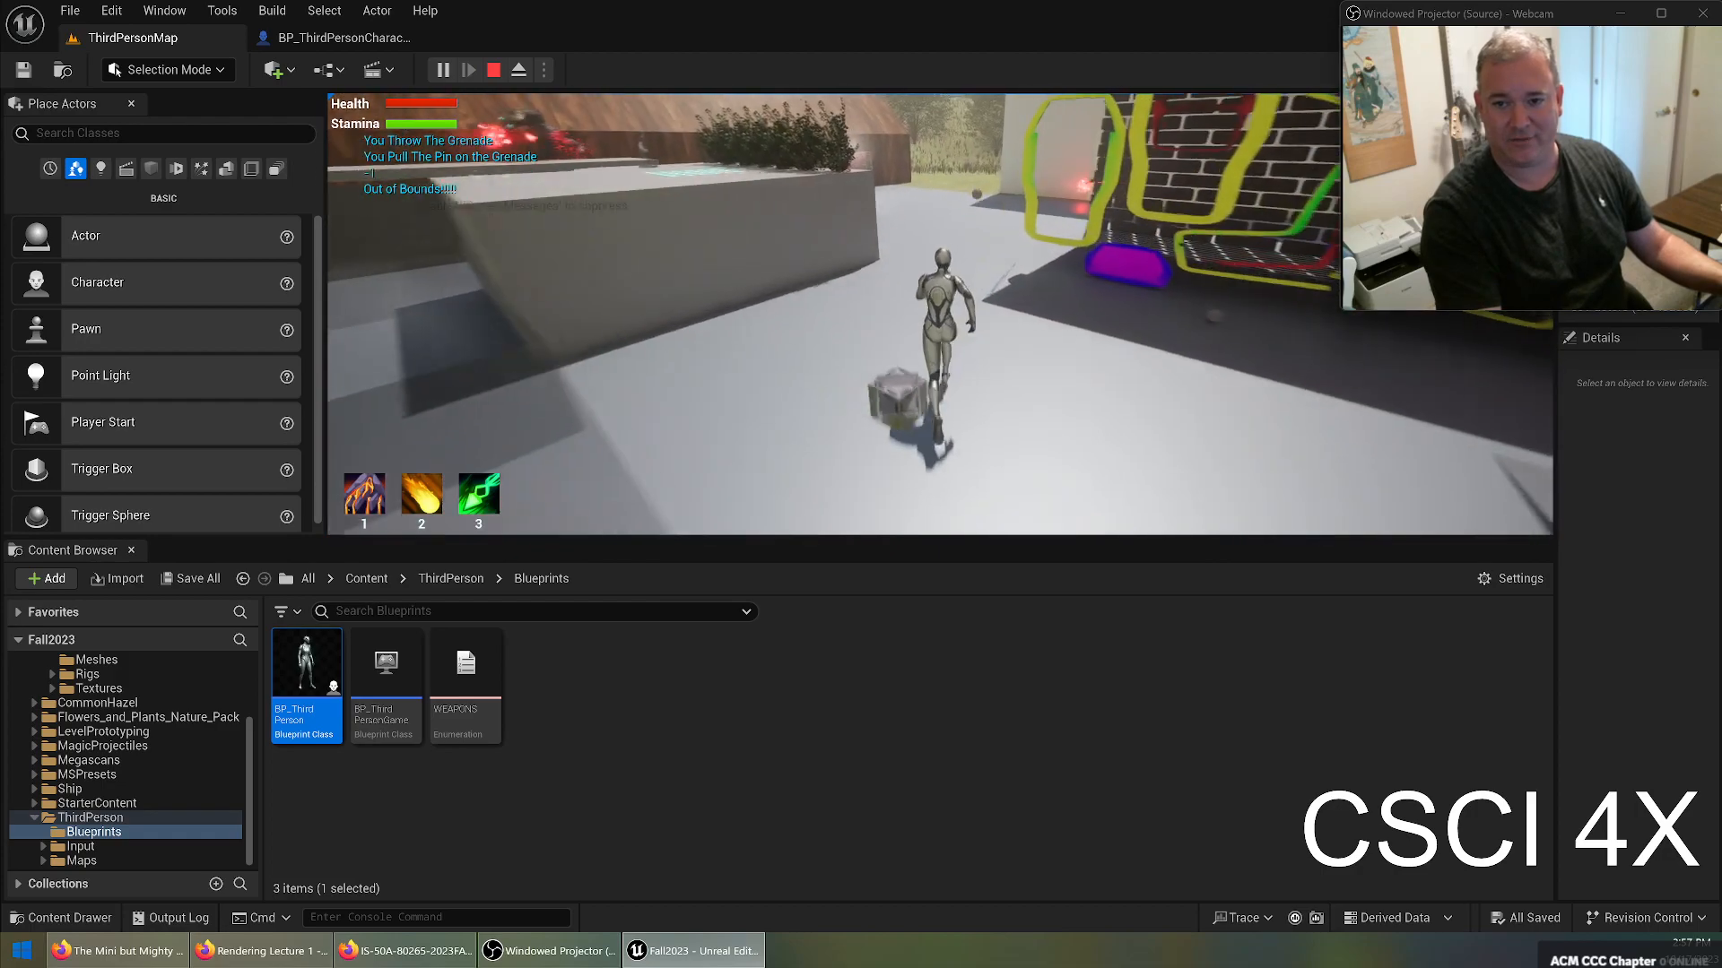
Run the character past the brick mound into the grass field and test the grenade and spells 2 and 1 against the enemy.
{"action": "key", "text": "w"}
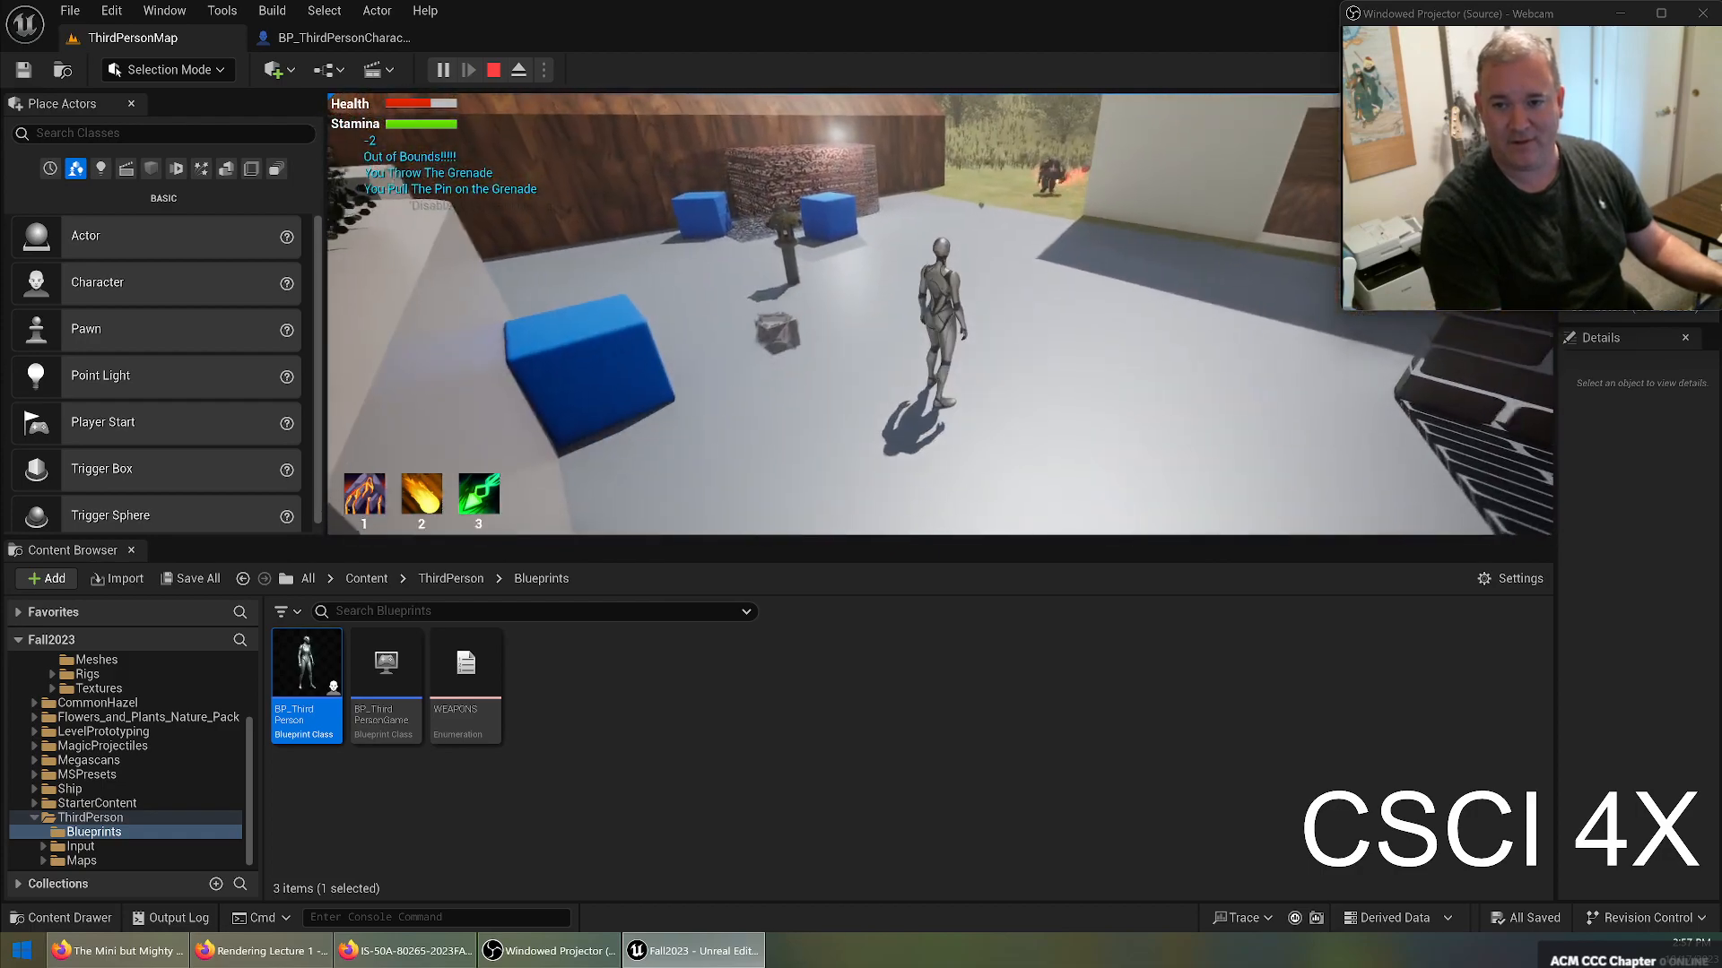
{"action": "key", "text": "w"}
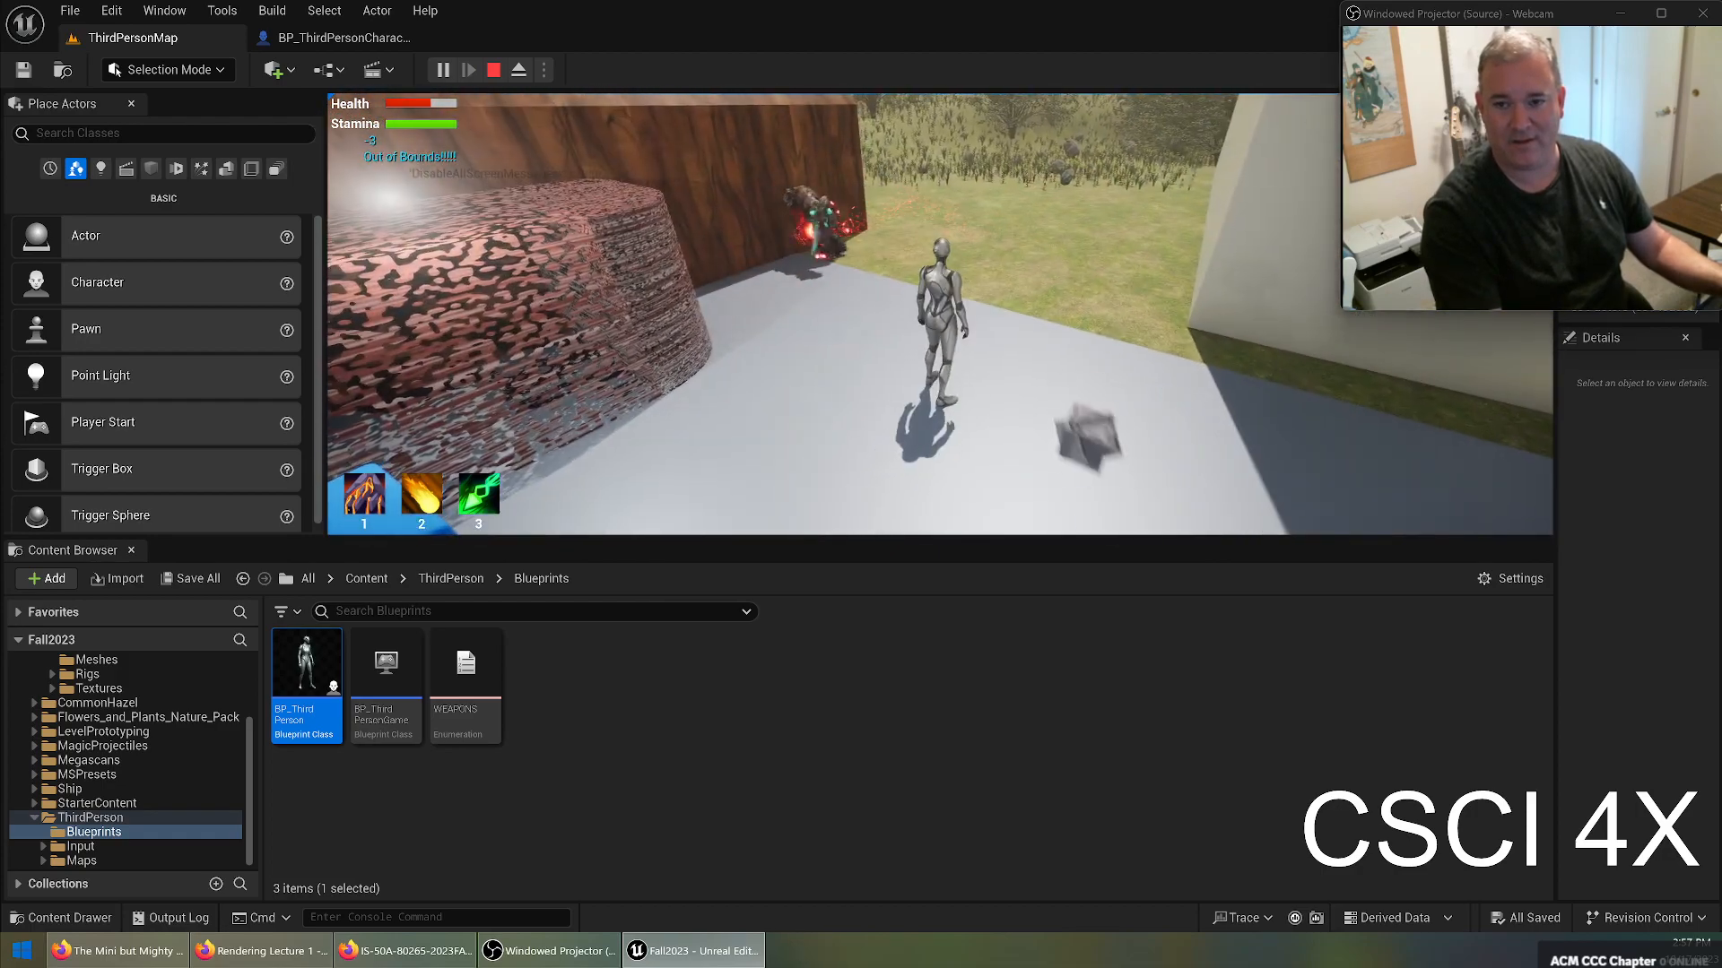
{"action": "key", "text": "w"}
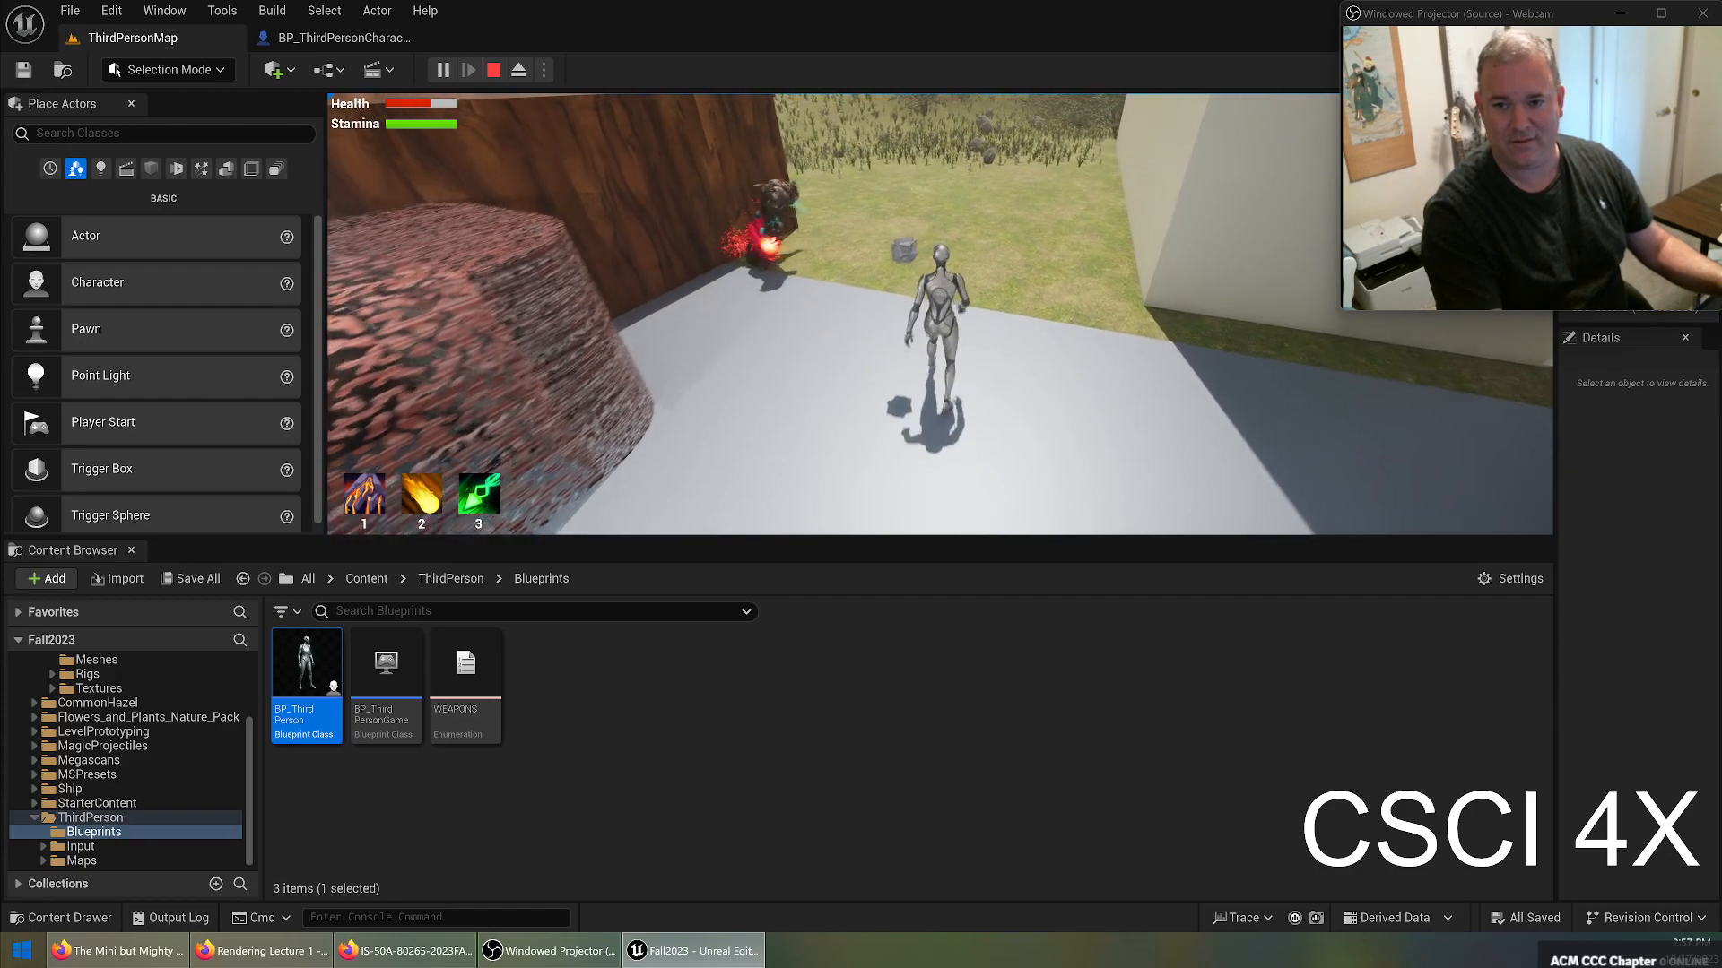
{"action": "key", "text": "w"}
{"action": "key", "text": "g"}
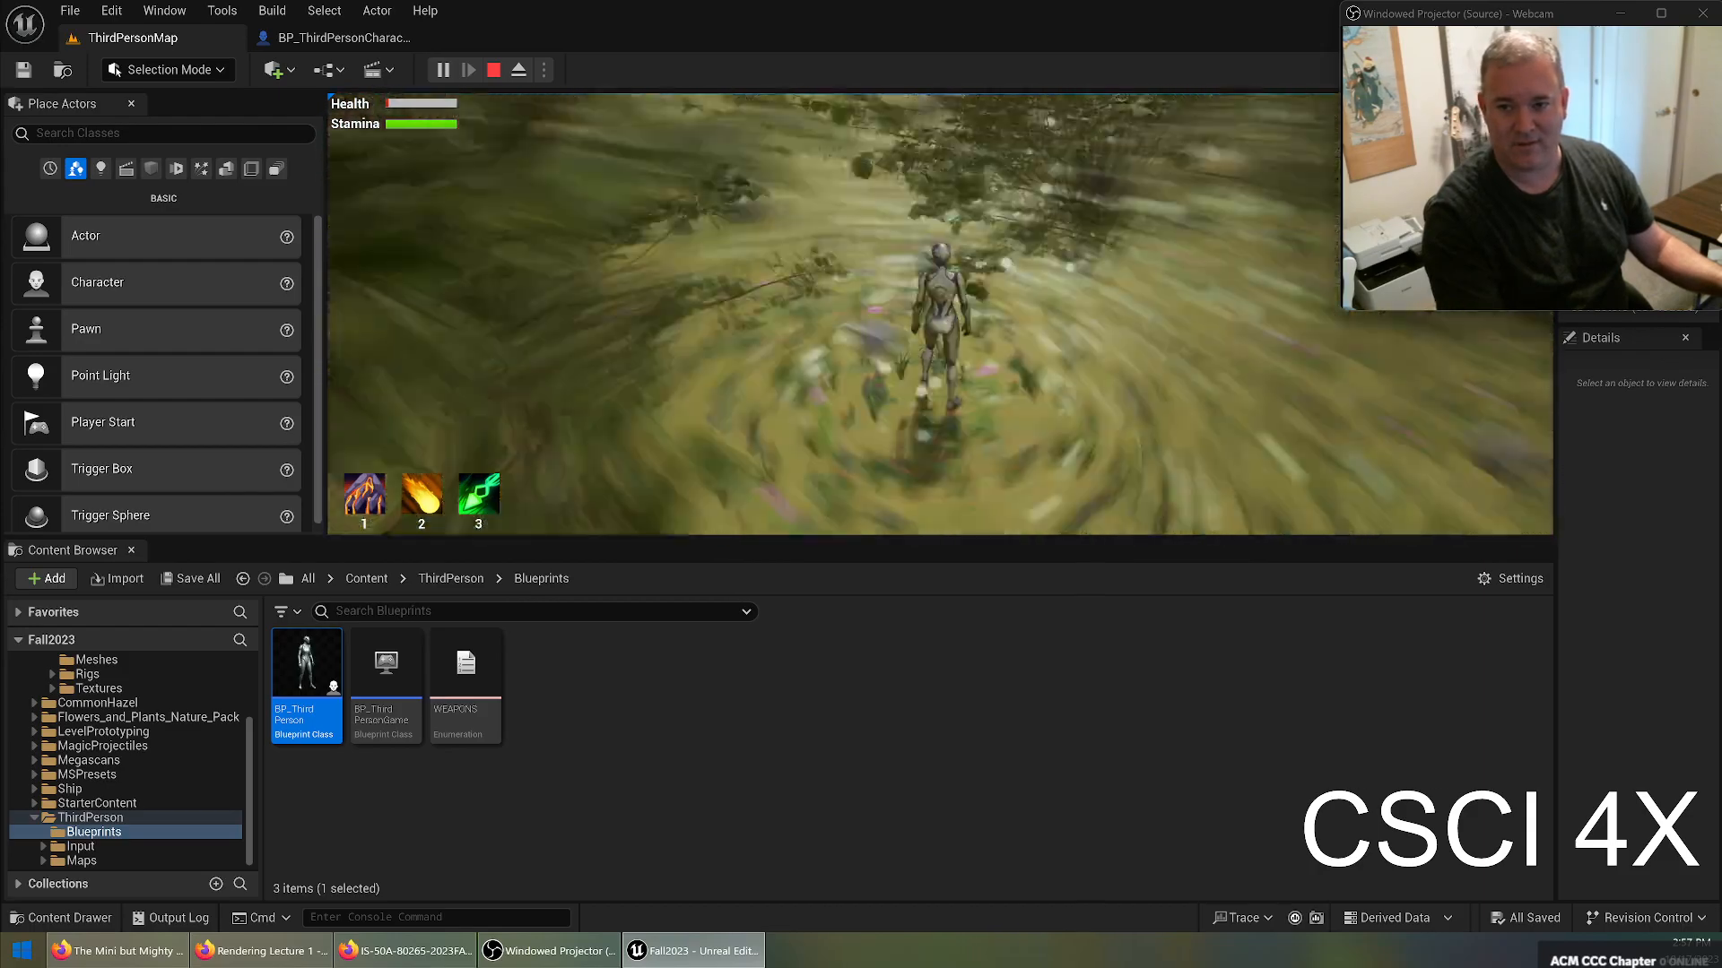
{"action": "key", "text": "w"}
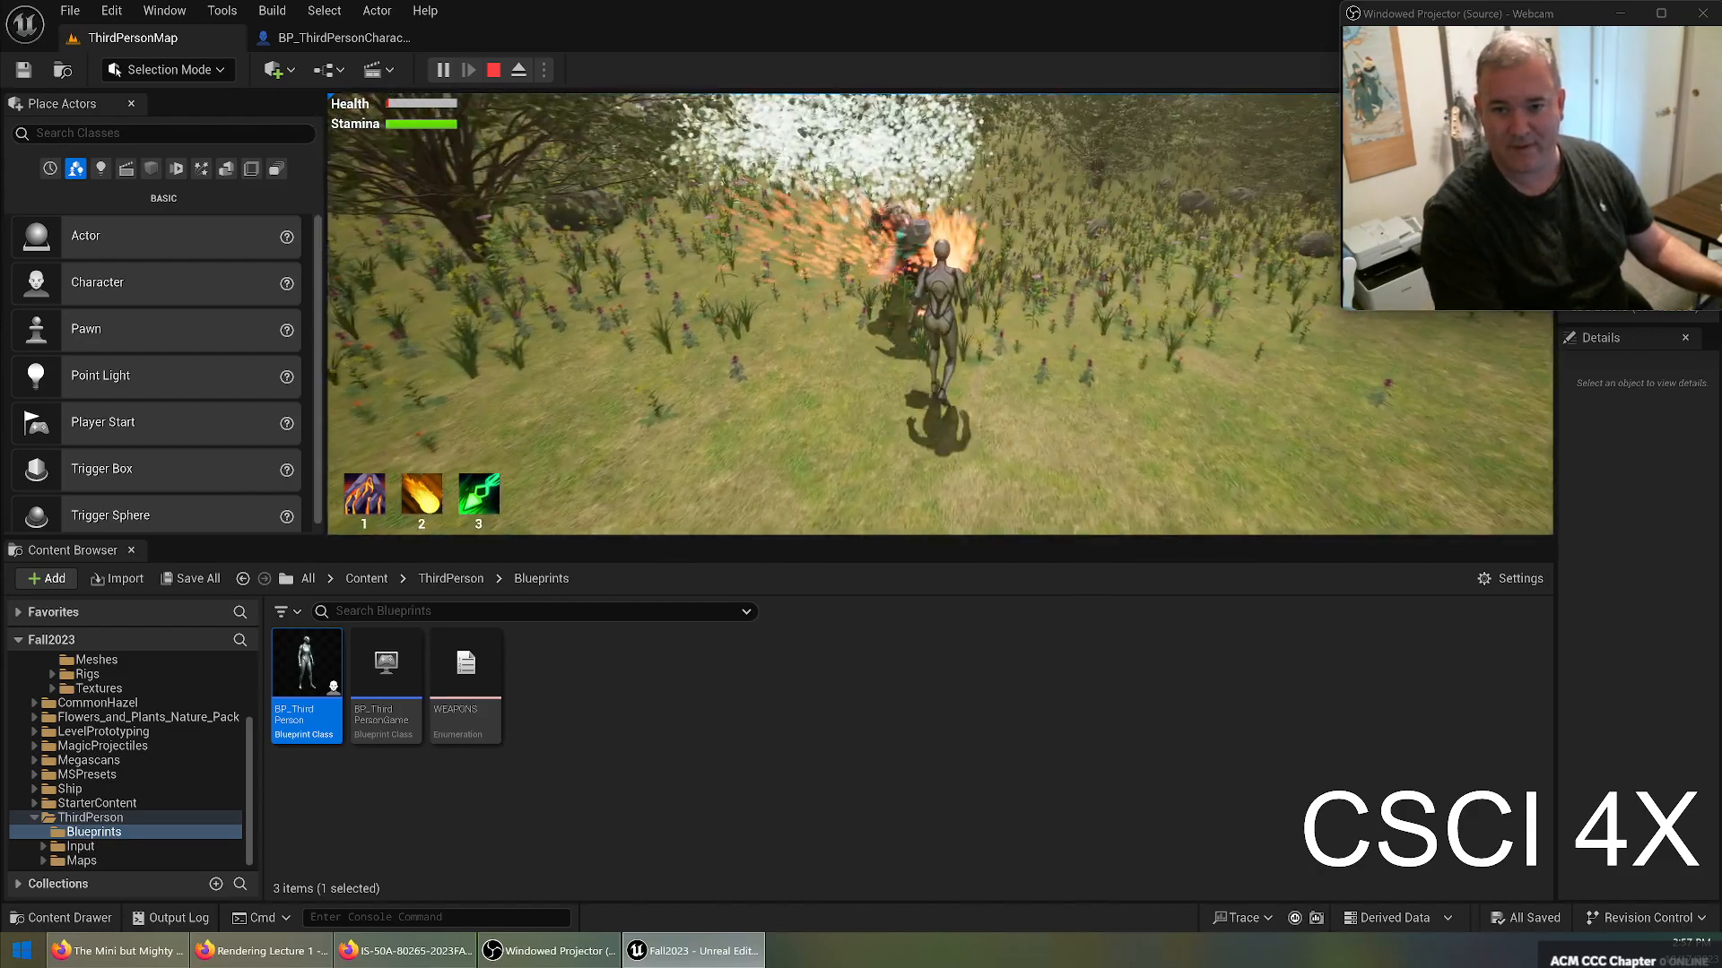
{"action": "key", "text": "2"}
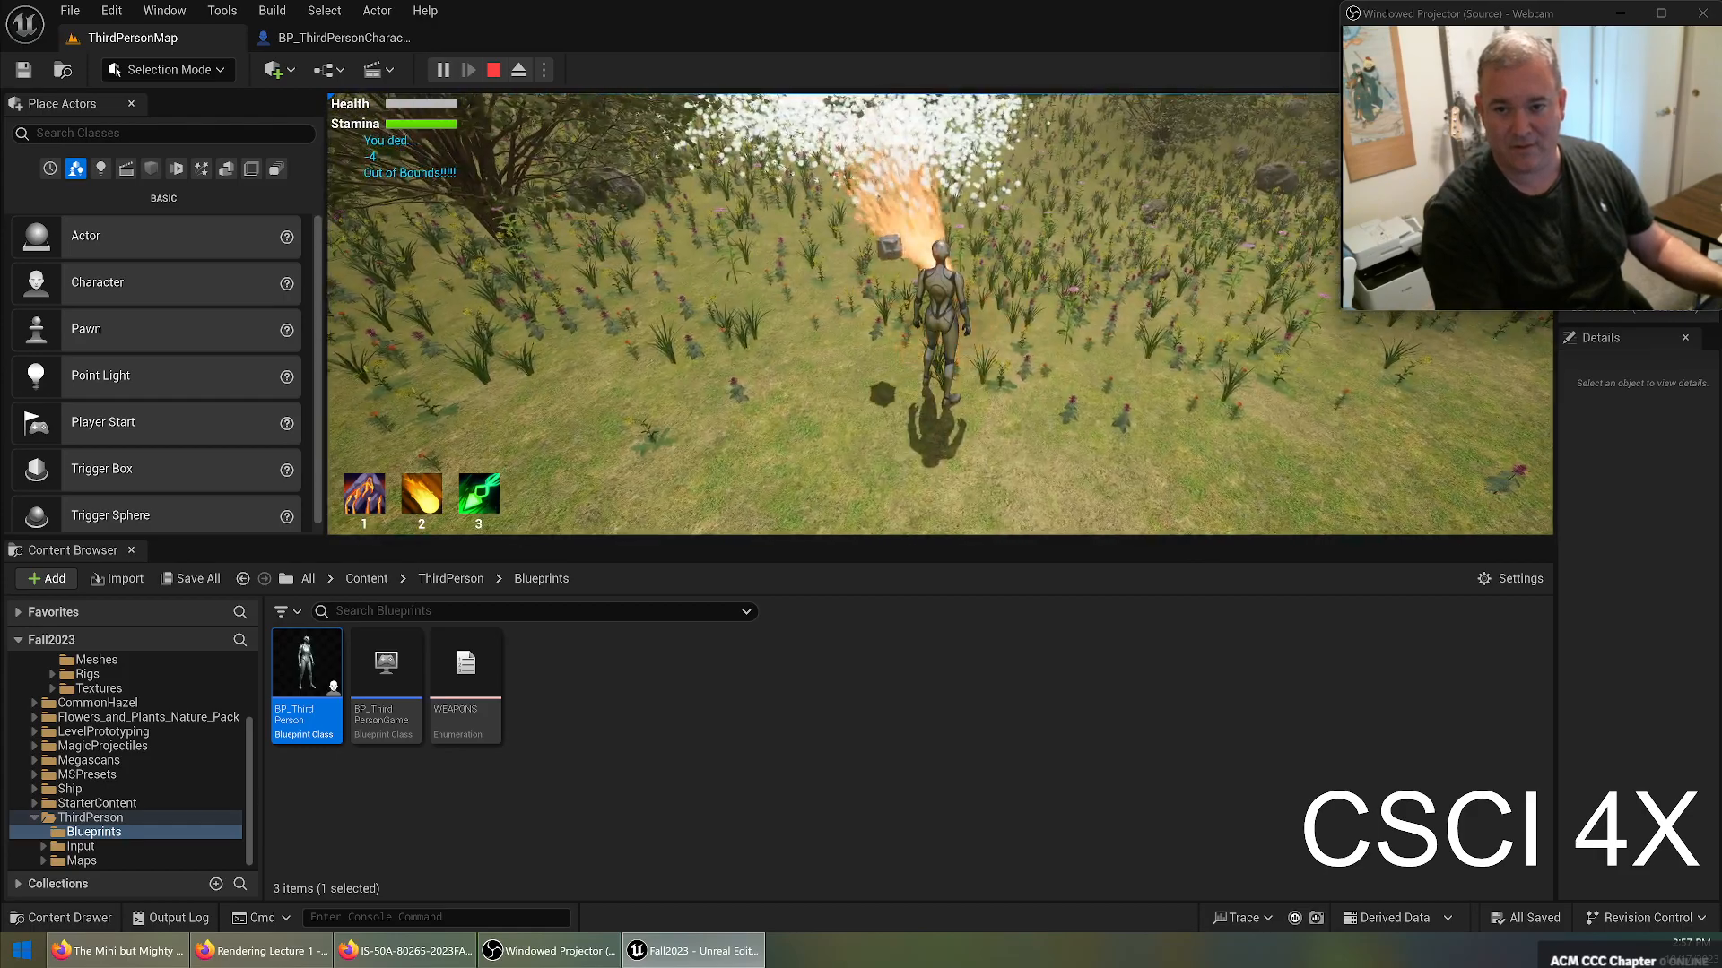
{"action": "key", "text": "1"}
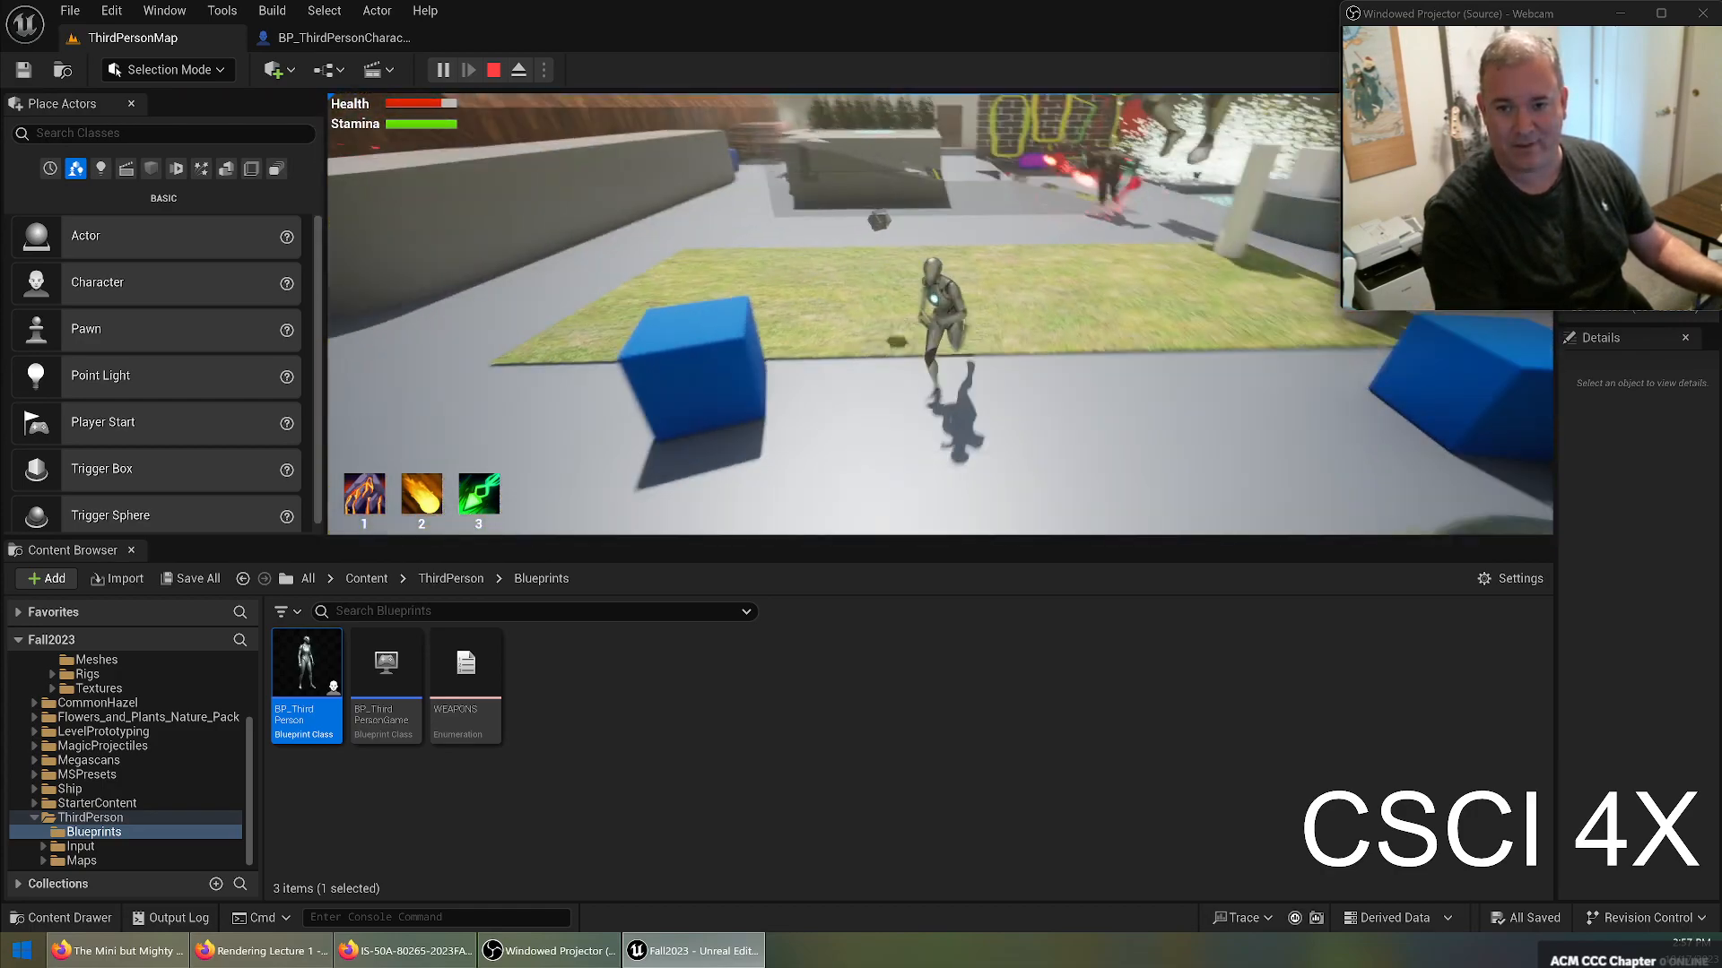
Run the character from the blue cubes across the level, testing the flamethrower on enemies, casting spell 1 and throwing grenades.
{"action": "key", "text": "w"}
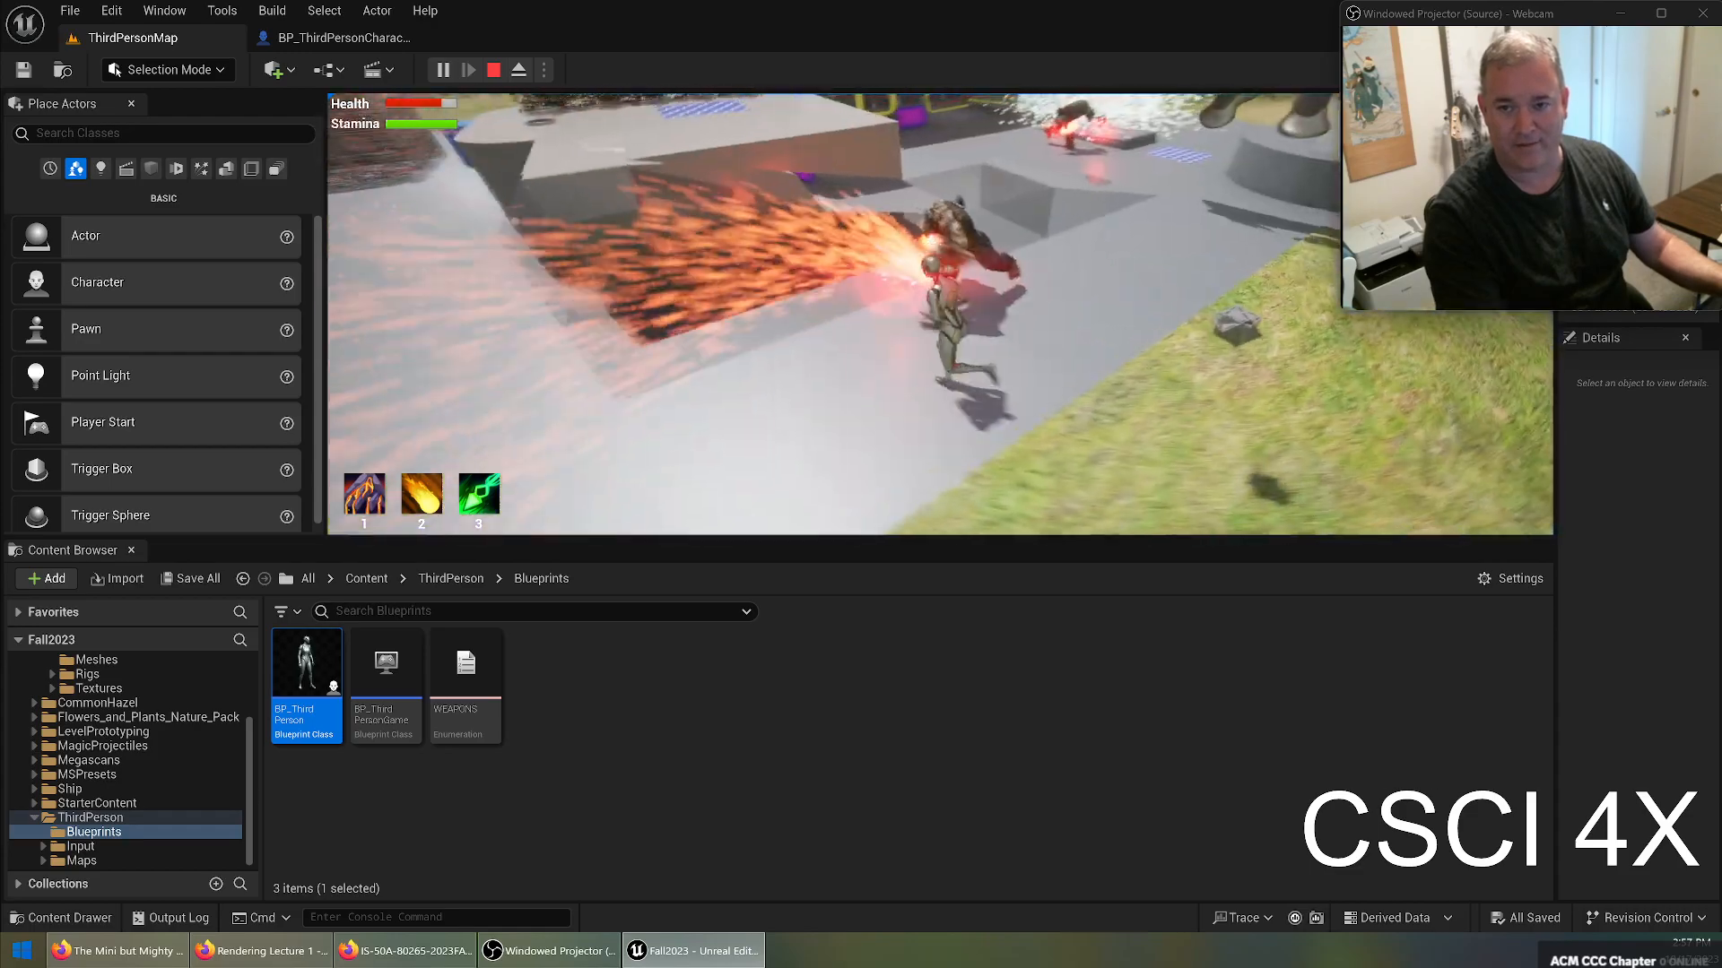
{"action": "key", "text": "w"}
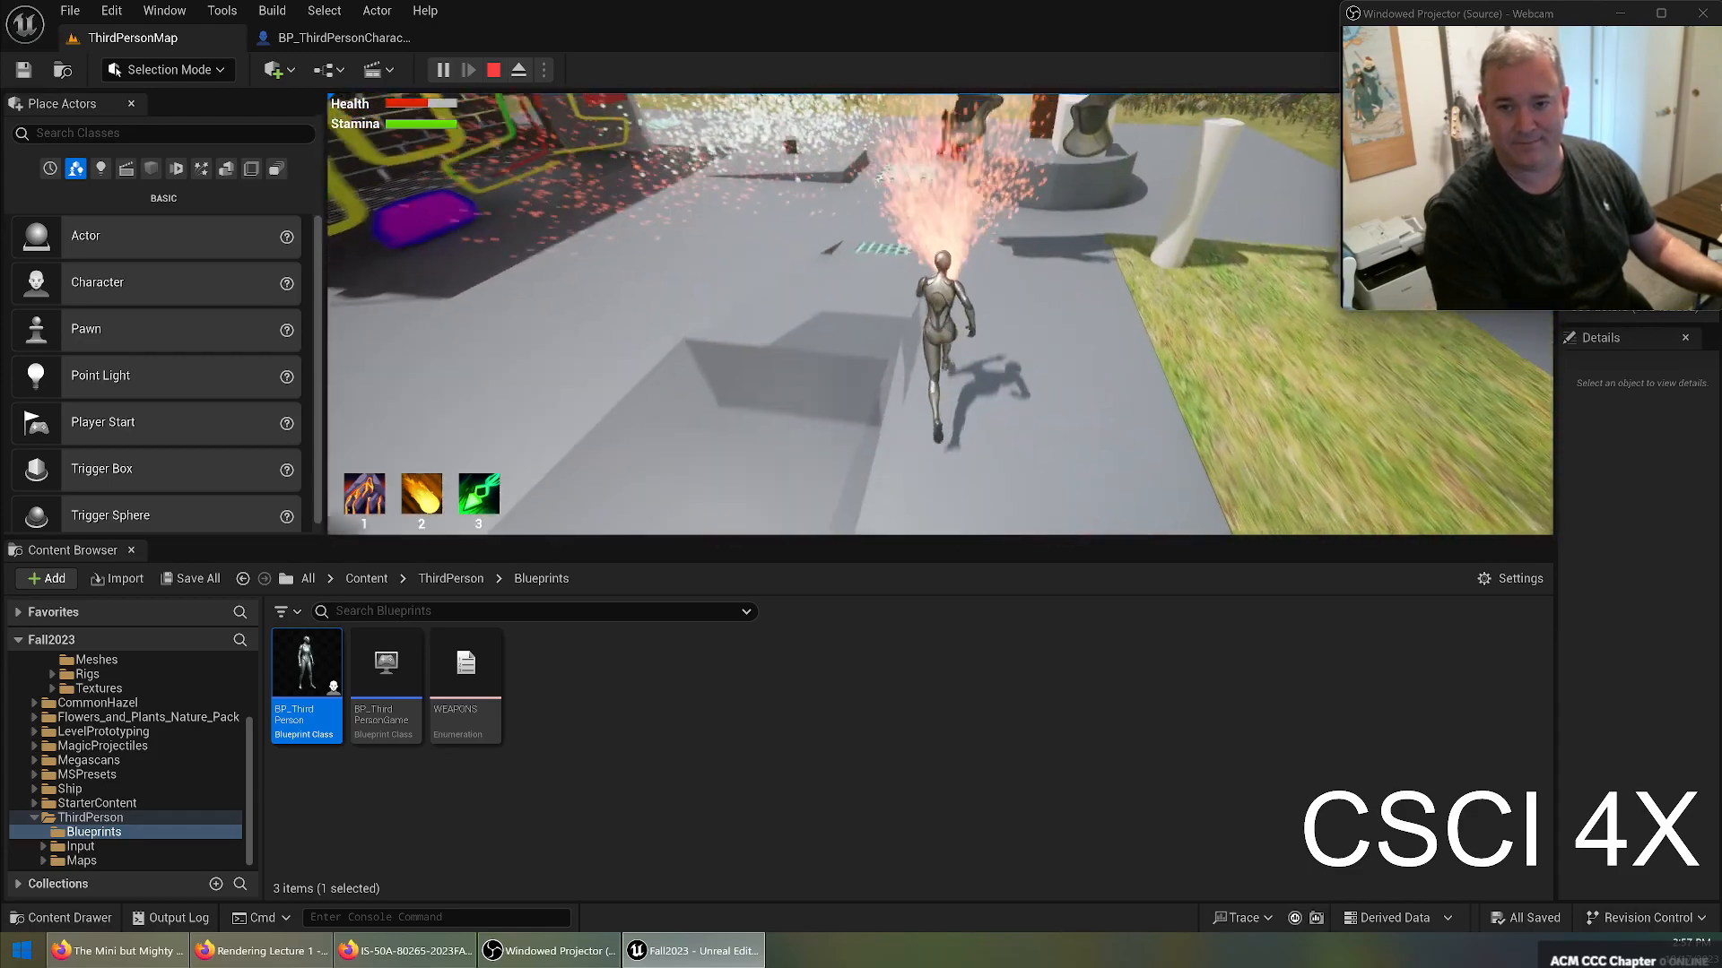
{"action": "key", "text": "d"}
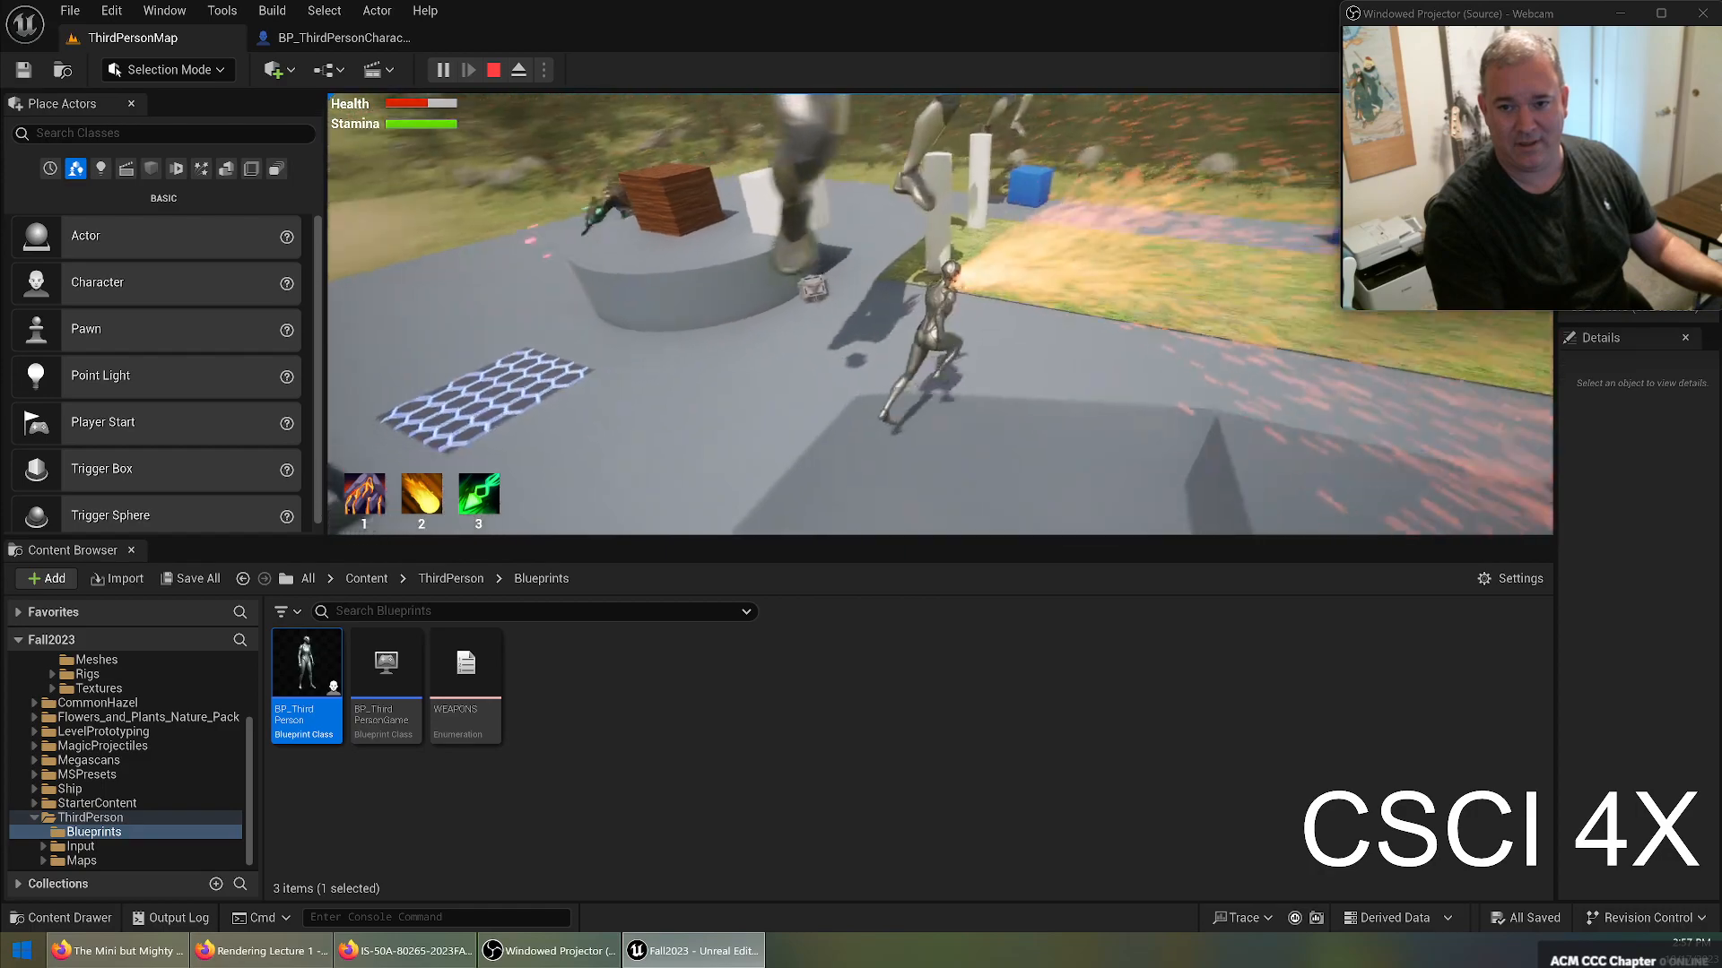
{"action": "key", "text": "w"}
{"action": "key", "text": "1"}
{"action": "key", "text": "w"}
{"action": "key", "text": "g"}
{"action": "key", "text": "g"}
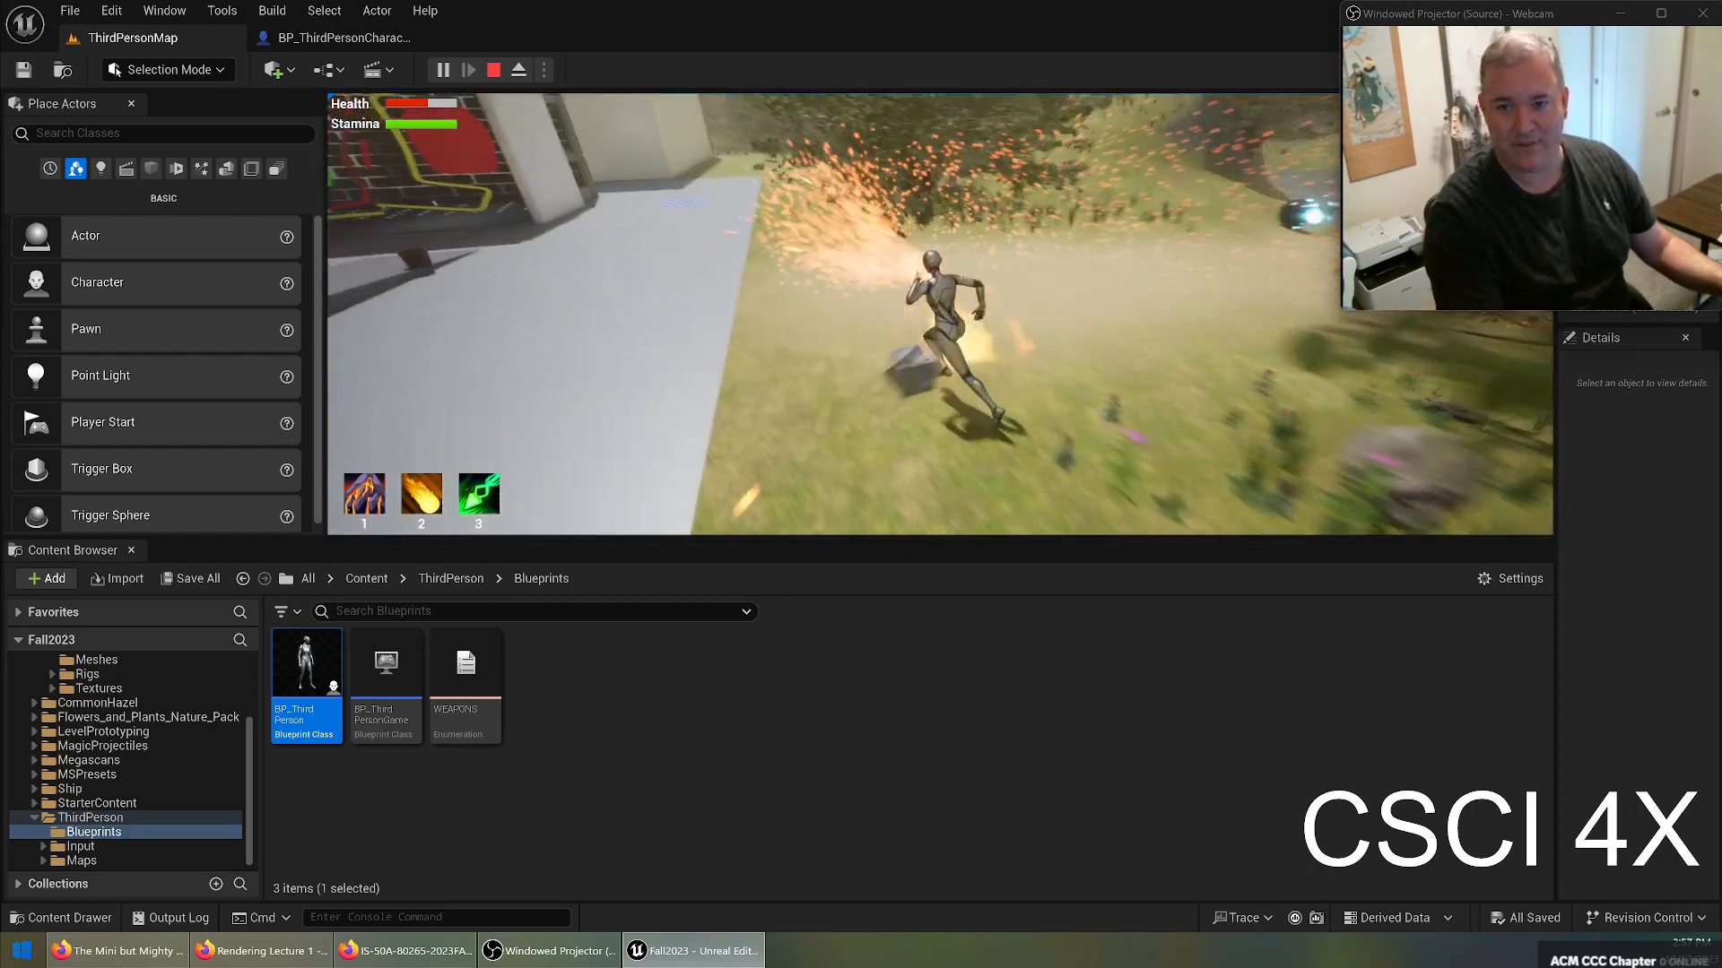
Throw another grenade near the round platform, run the character towards the brick wall, and end the playtest.
{"action": "key", "text": "s"}
{"action": "key", "text": "g"}
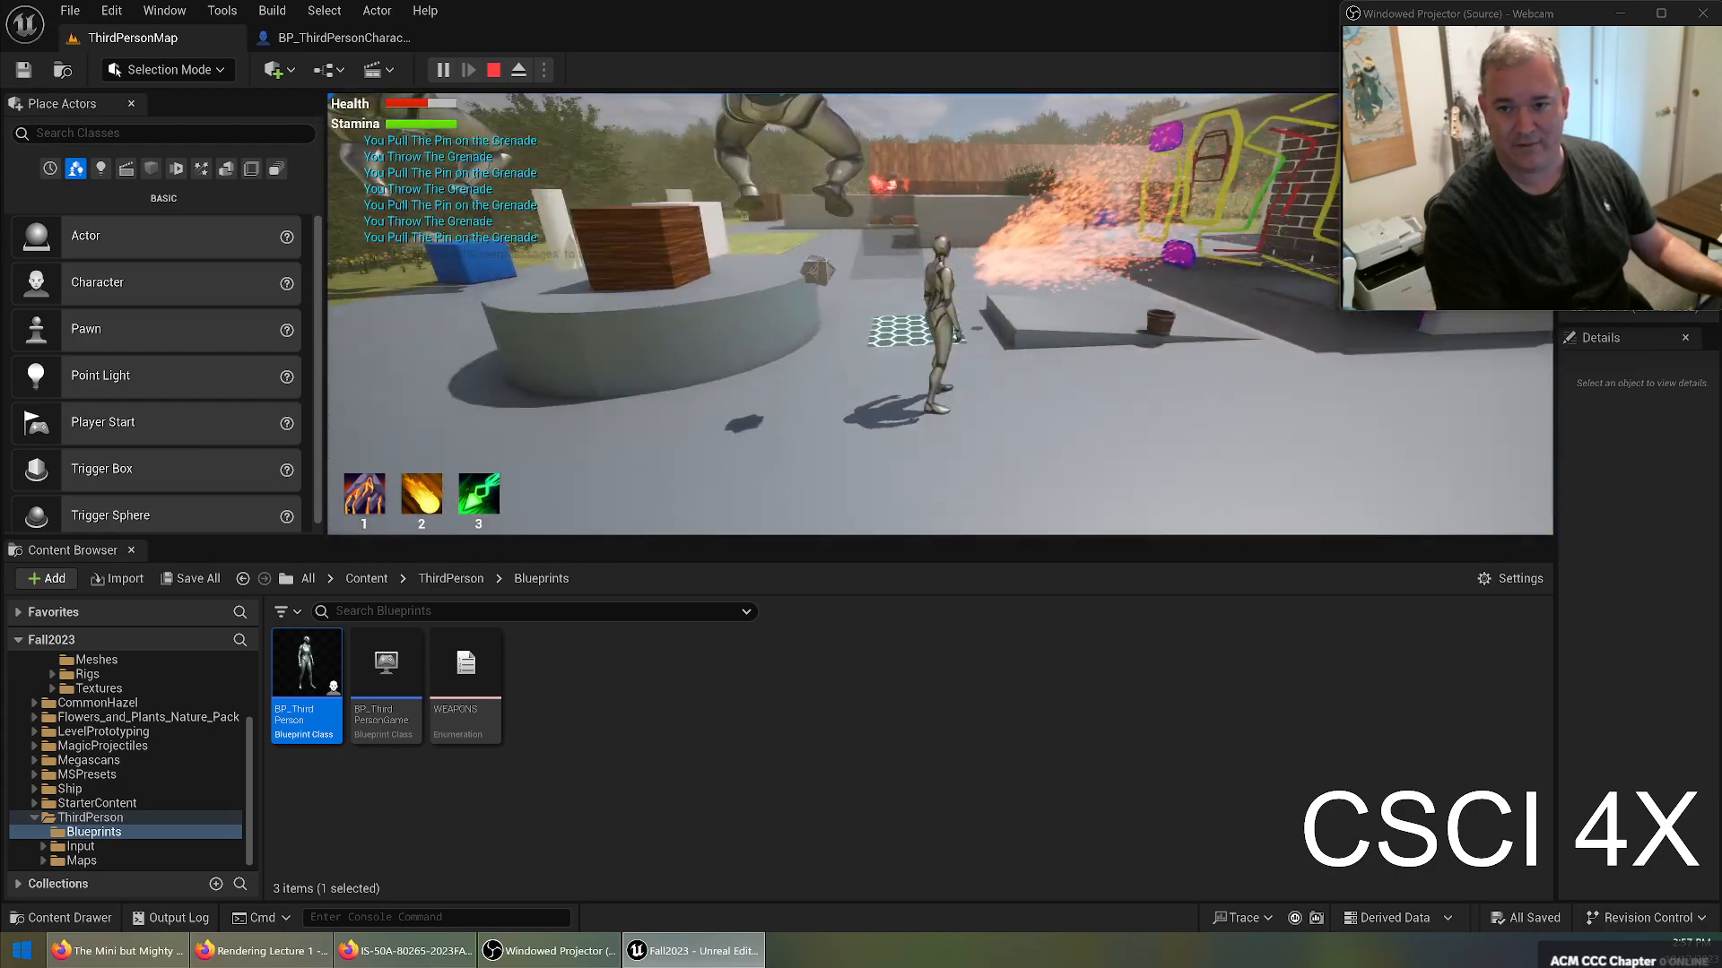
{"action": "key", "text": "d"}
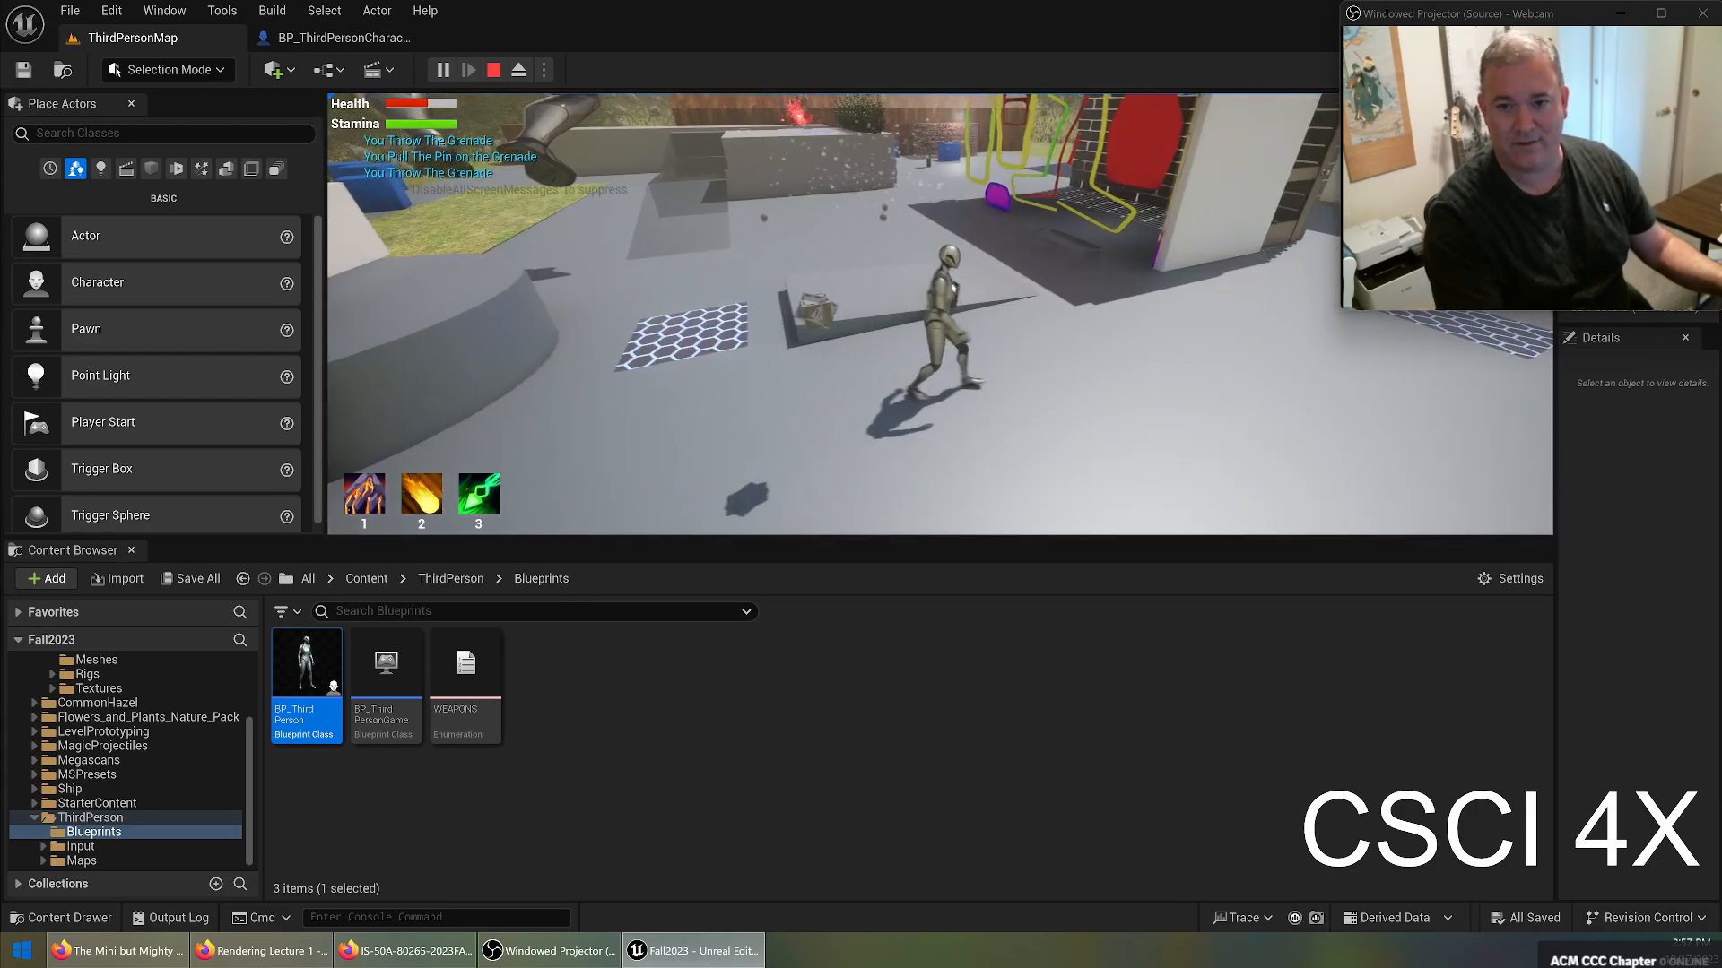
{"action": "key", "text": "w"}
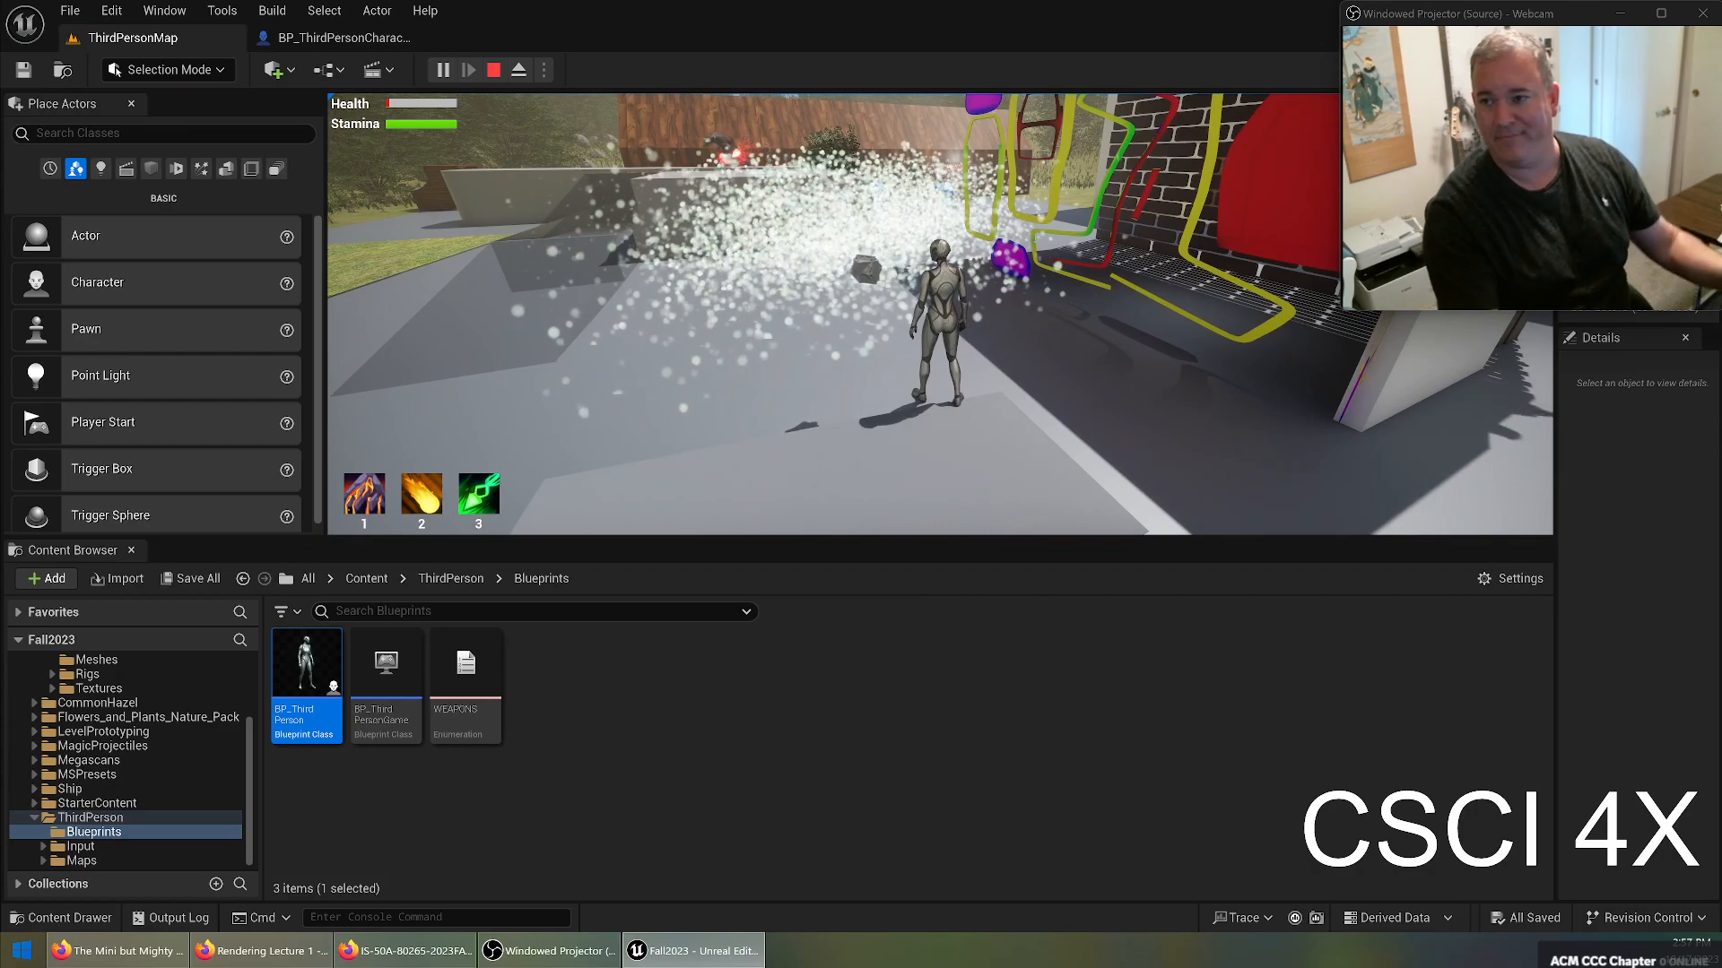
{"action": "key", "text": "Escape"}
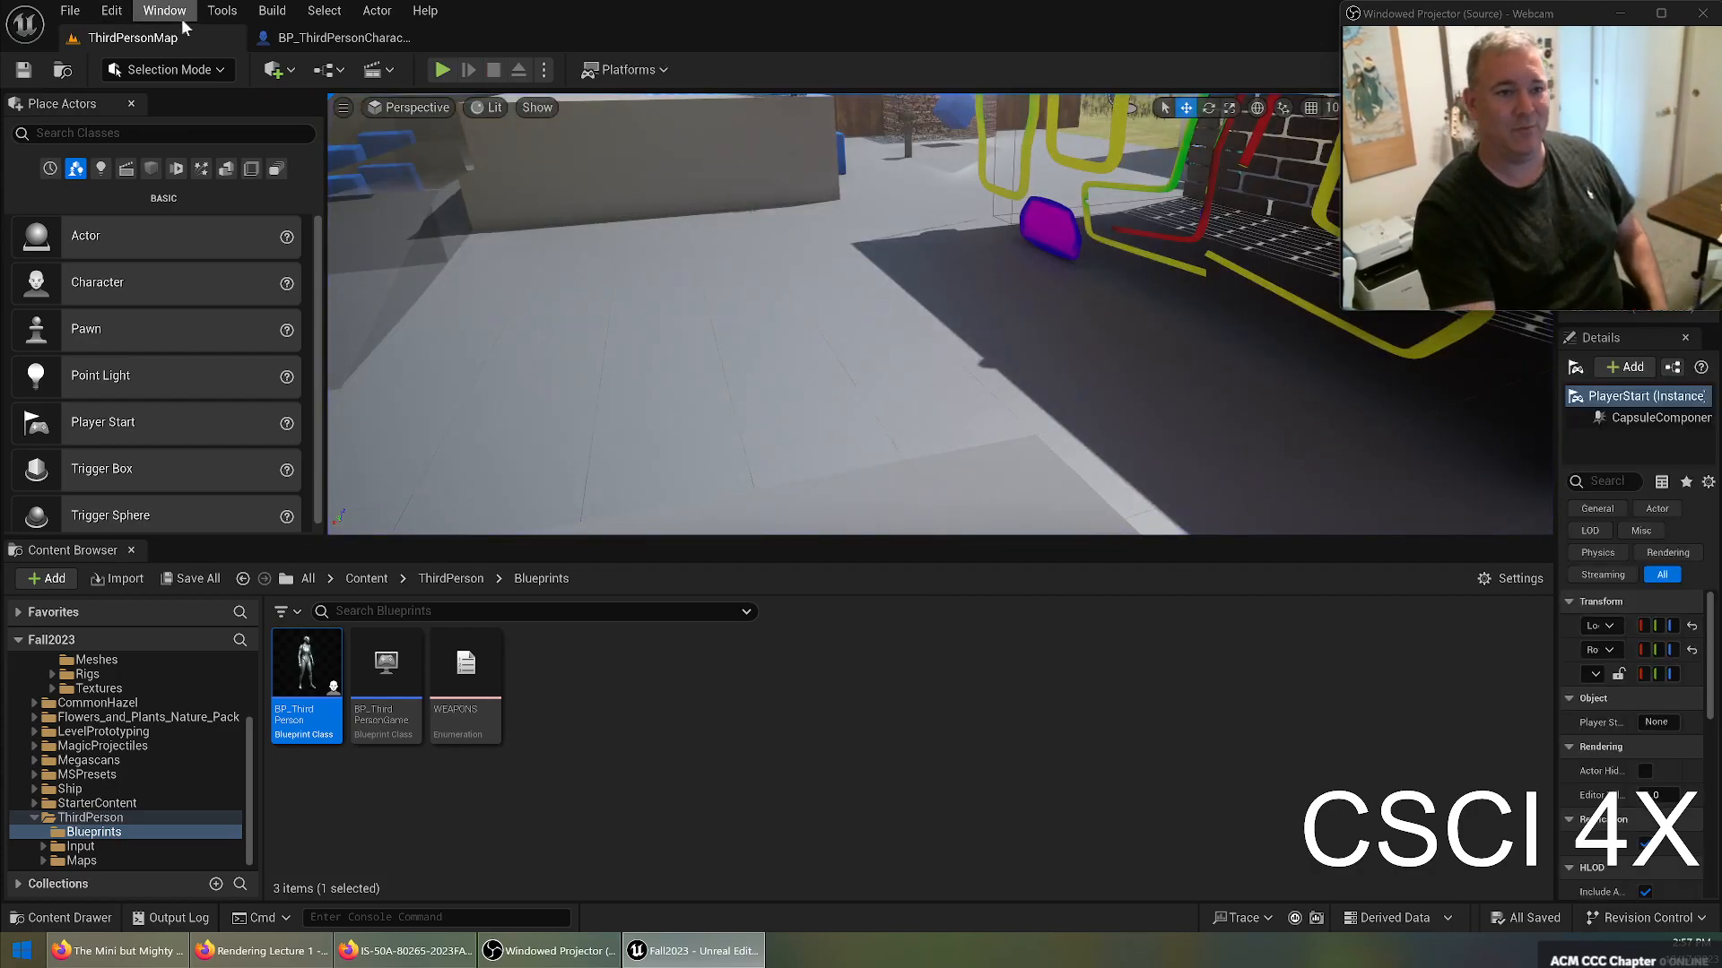
Save all project changes and close the Unreal Editor.
{"action": "left_click", "coordinate": [70, 10]}
{"action": "left_click", "coordinate": [177, 254]}
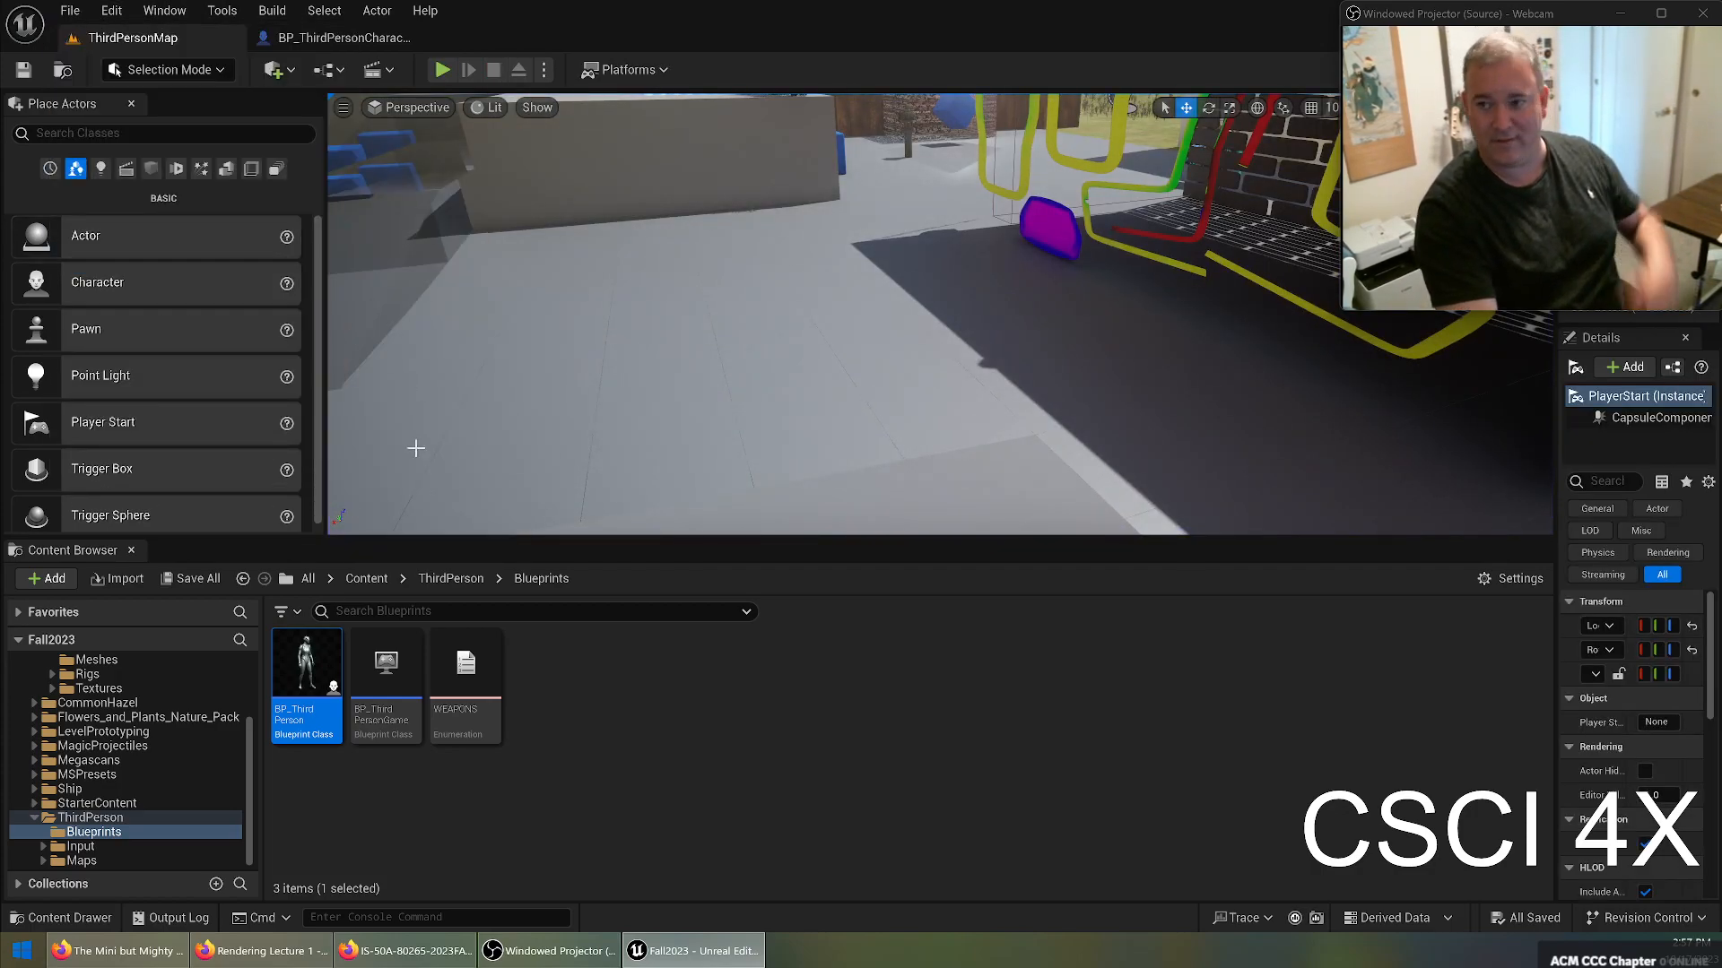
{"action": "left_click", "coordinate": [1702, 13]}
{"action": "left_click", "coordinate": [1704, 15]}
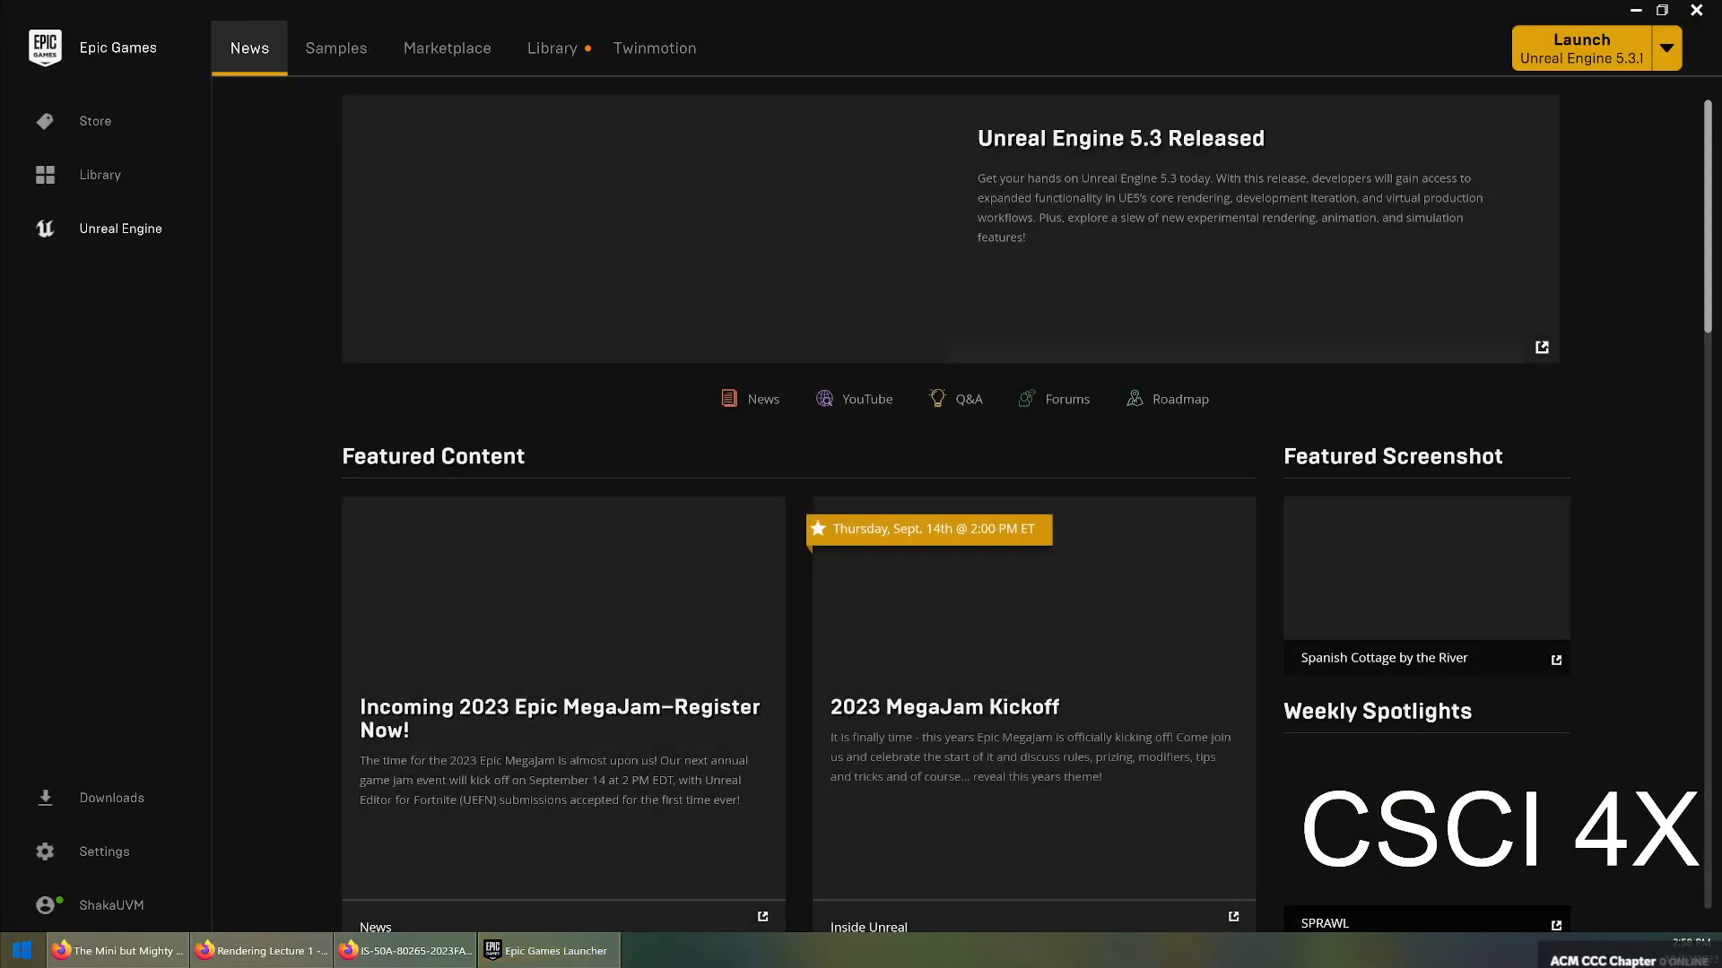
Reposition and enlarge the webcam projector window over the Epic Games Launcher, and fit the window to its content.
{"action": "left_click_drag", "start_coordinate": [0, 594], "coordinate": [1379, 102]}
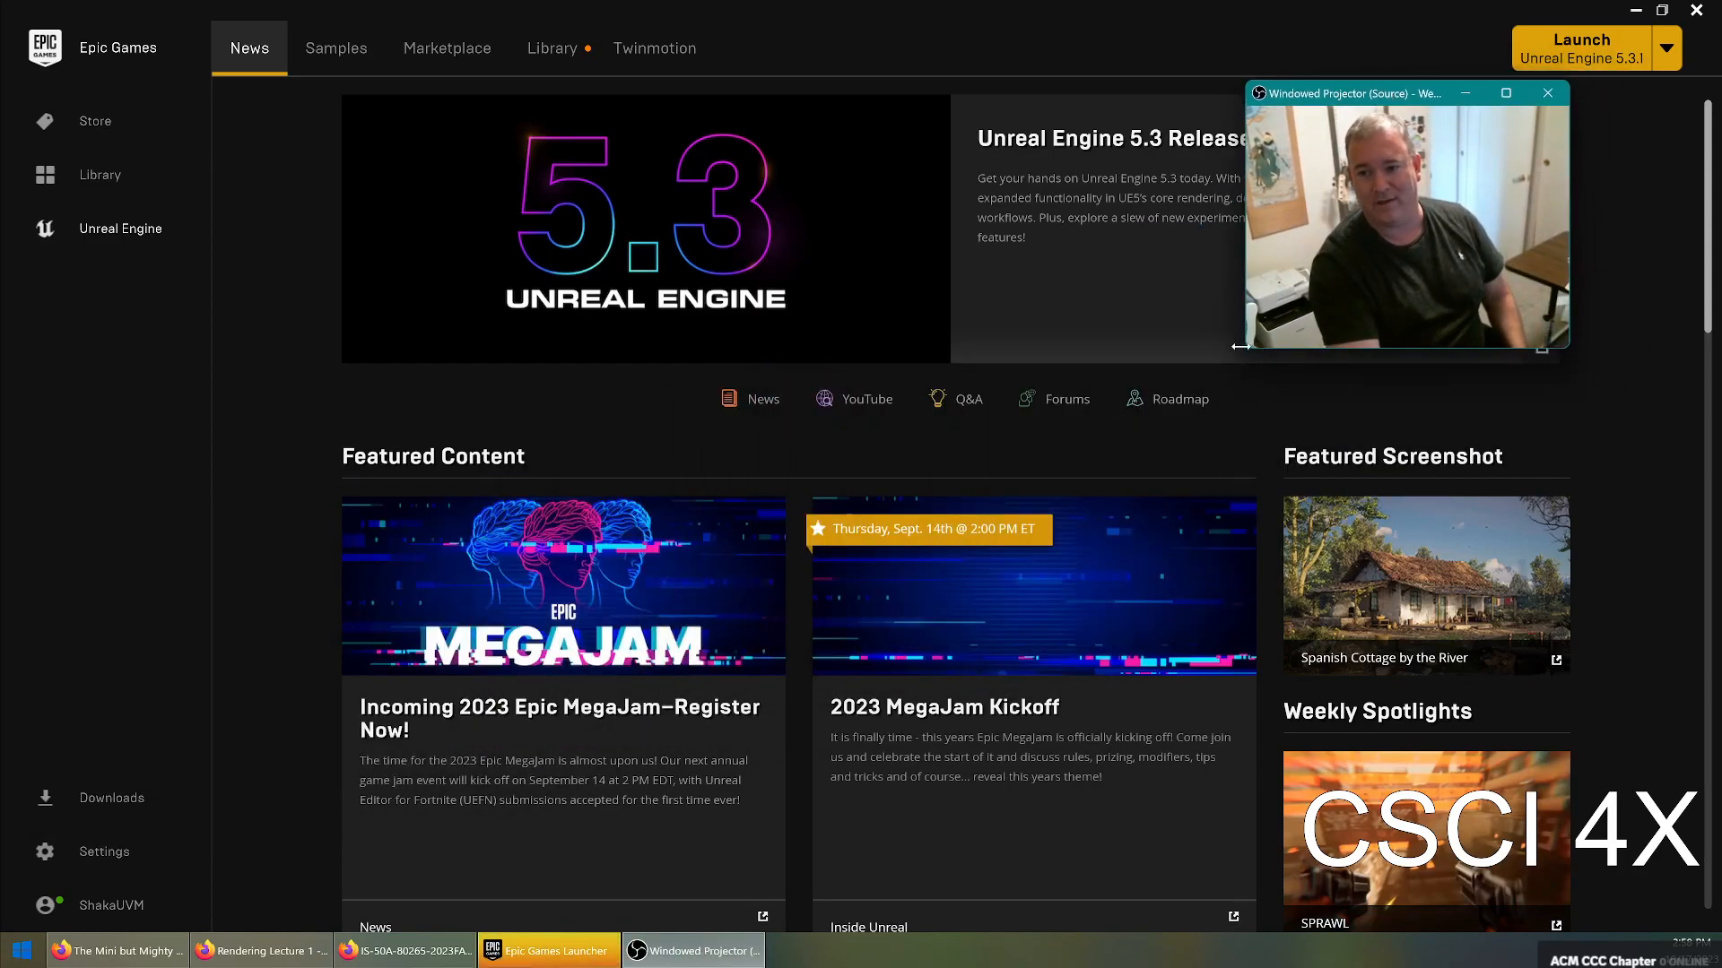
{"action": "left_click_drag", "start_coordinate": [1248, 343], "coordinate": [1137, 346]}
{"action": "left_click_drag", "start_coordinate": [1307, 350], "coordinate": [1342, 472]}
{"action": "right_click", "coordinate": [1386, 351]}
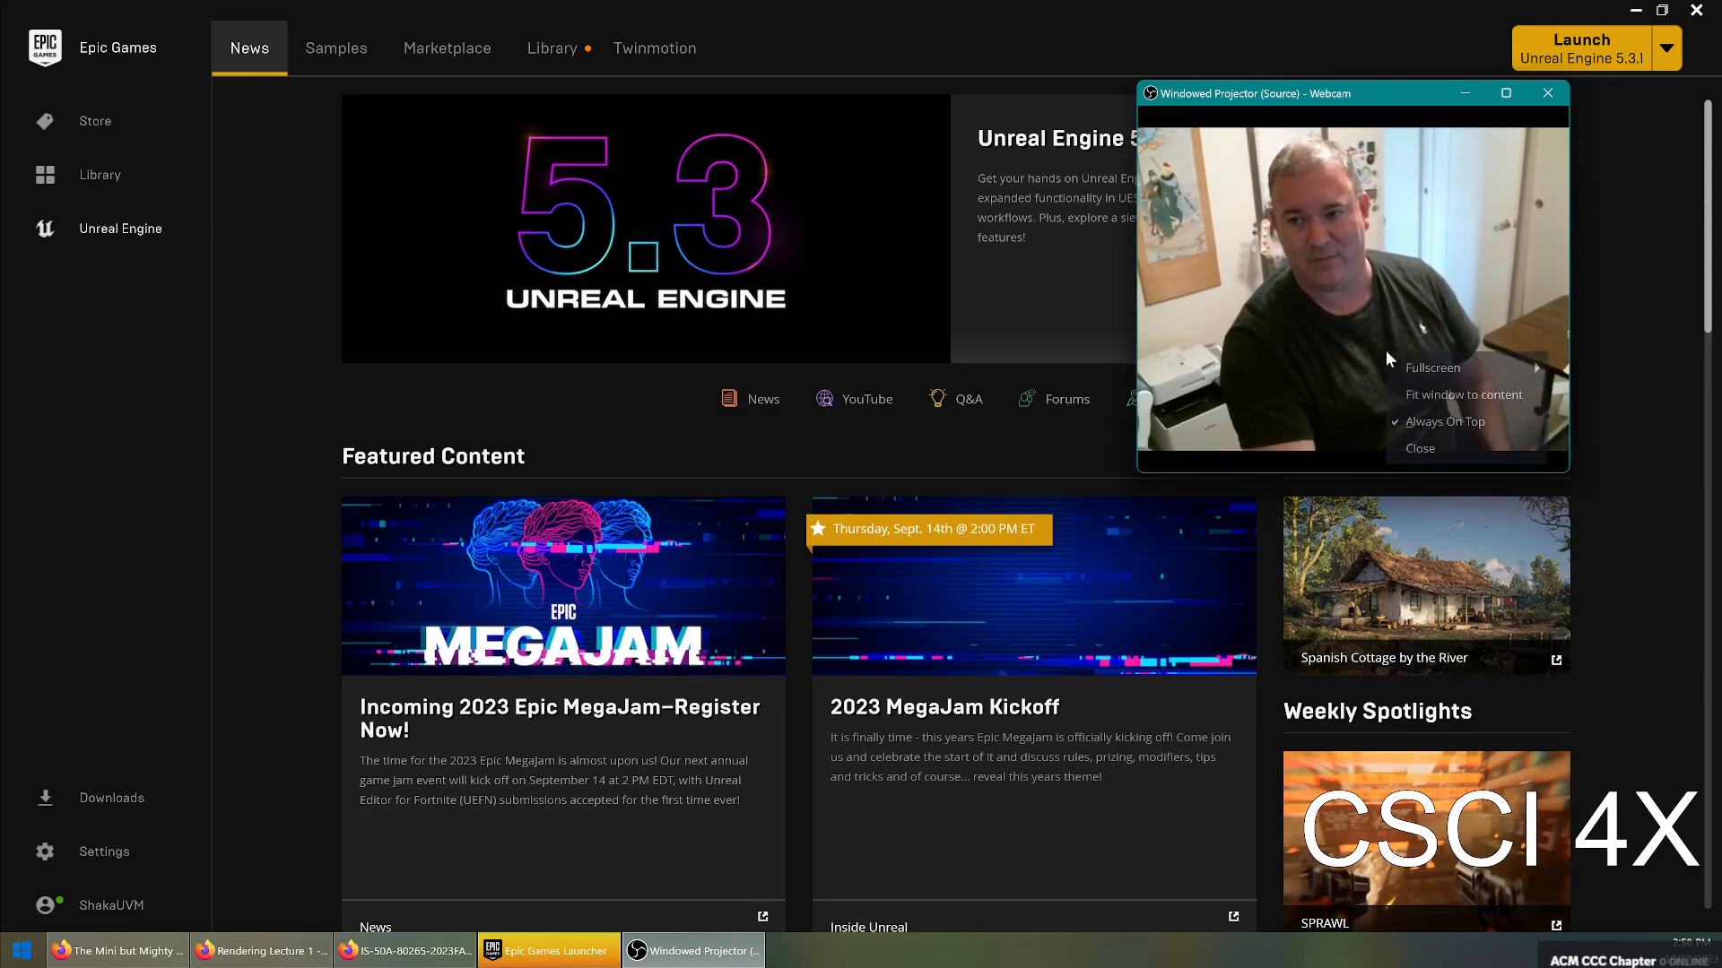
{"action": "left_click", "coordinate": [1422, 392]}
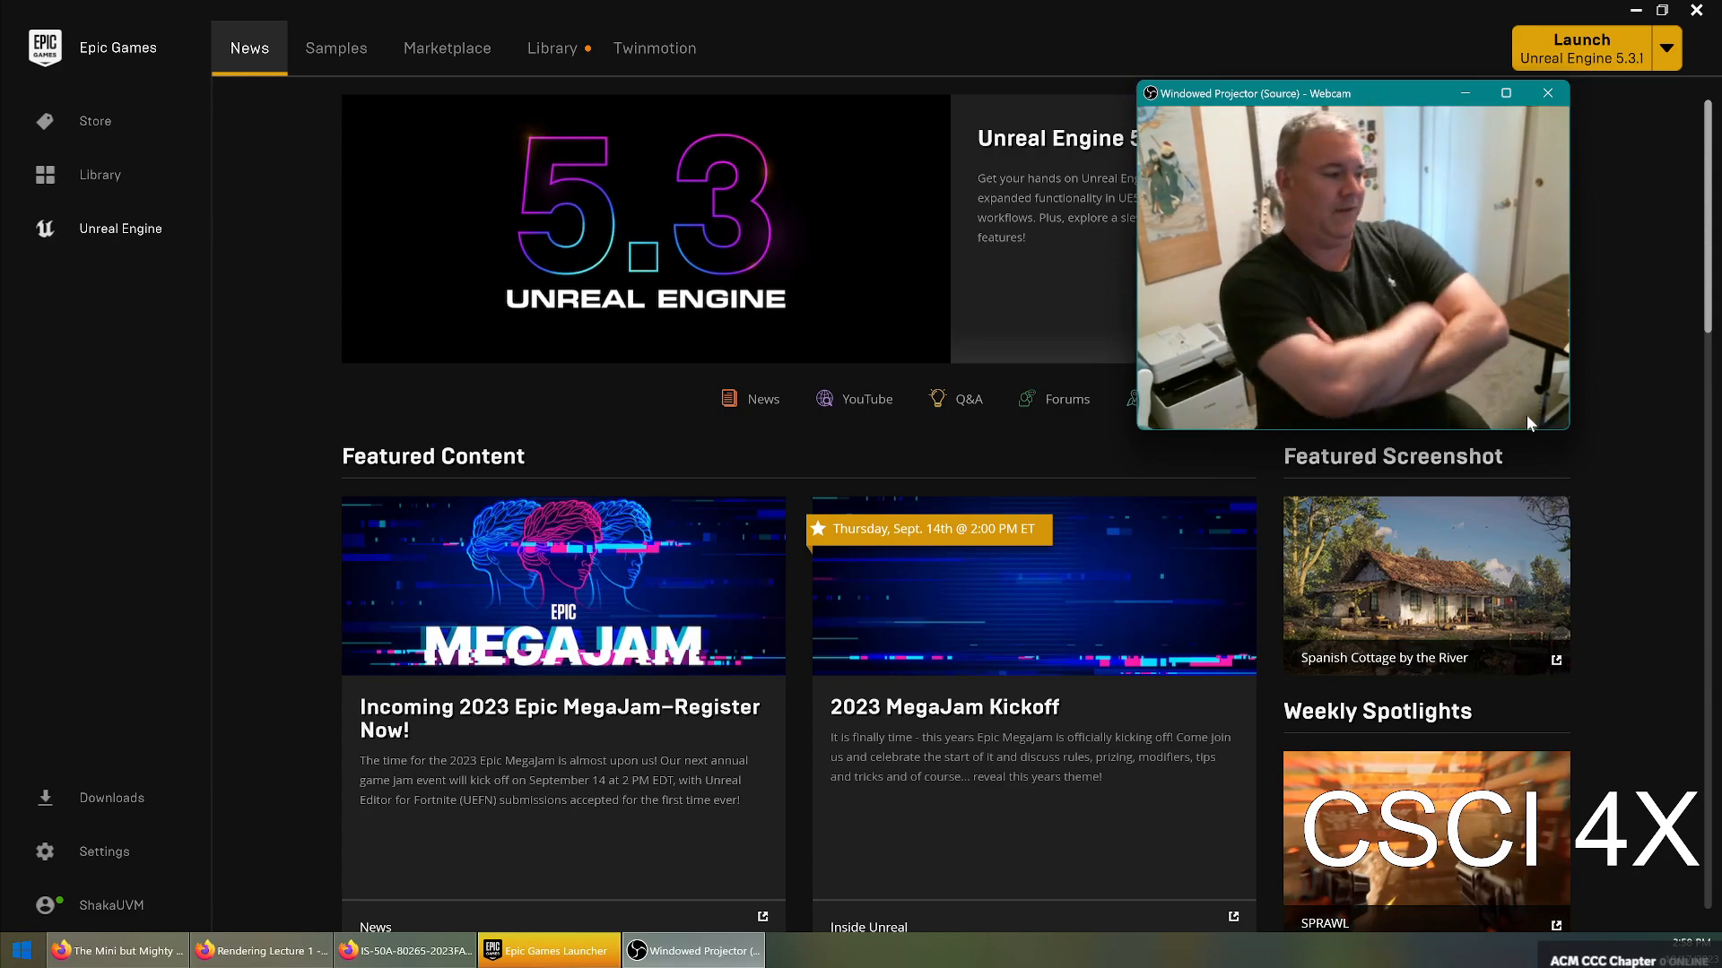